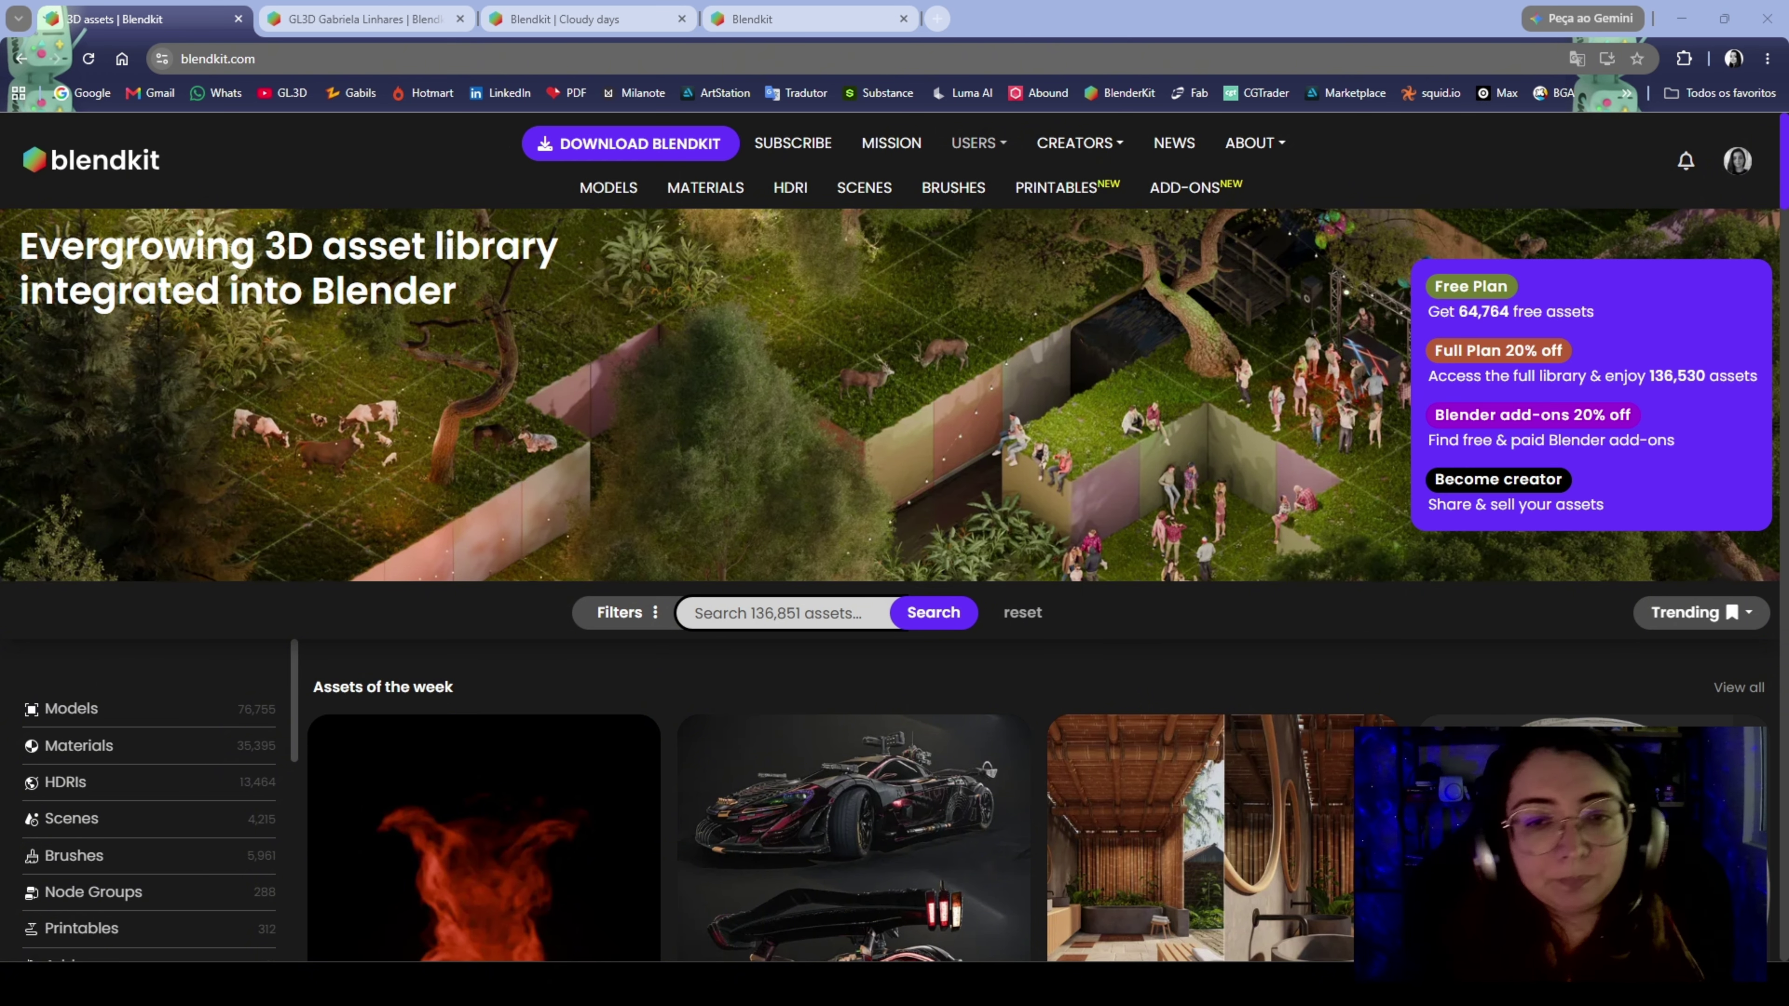
Look through the Blendkit homepage, examining the featured assets, the category list and the trending asset gallery
scroll(1118, 537, "down", 10)
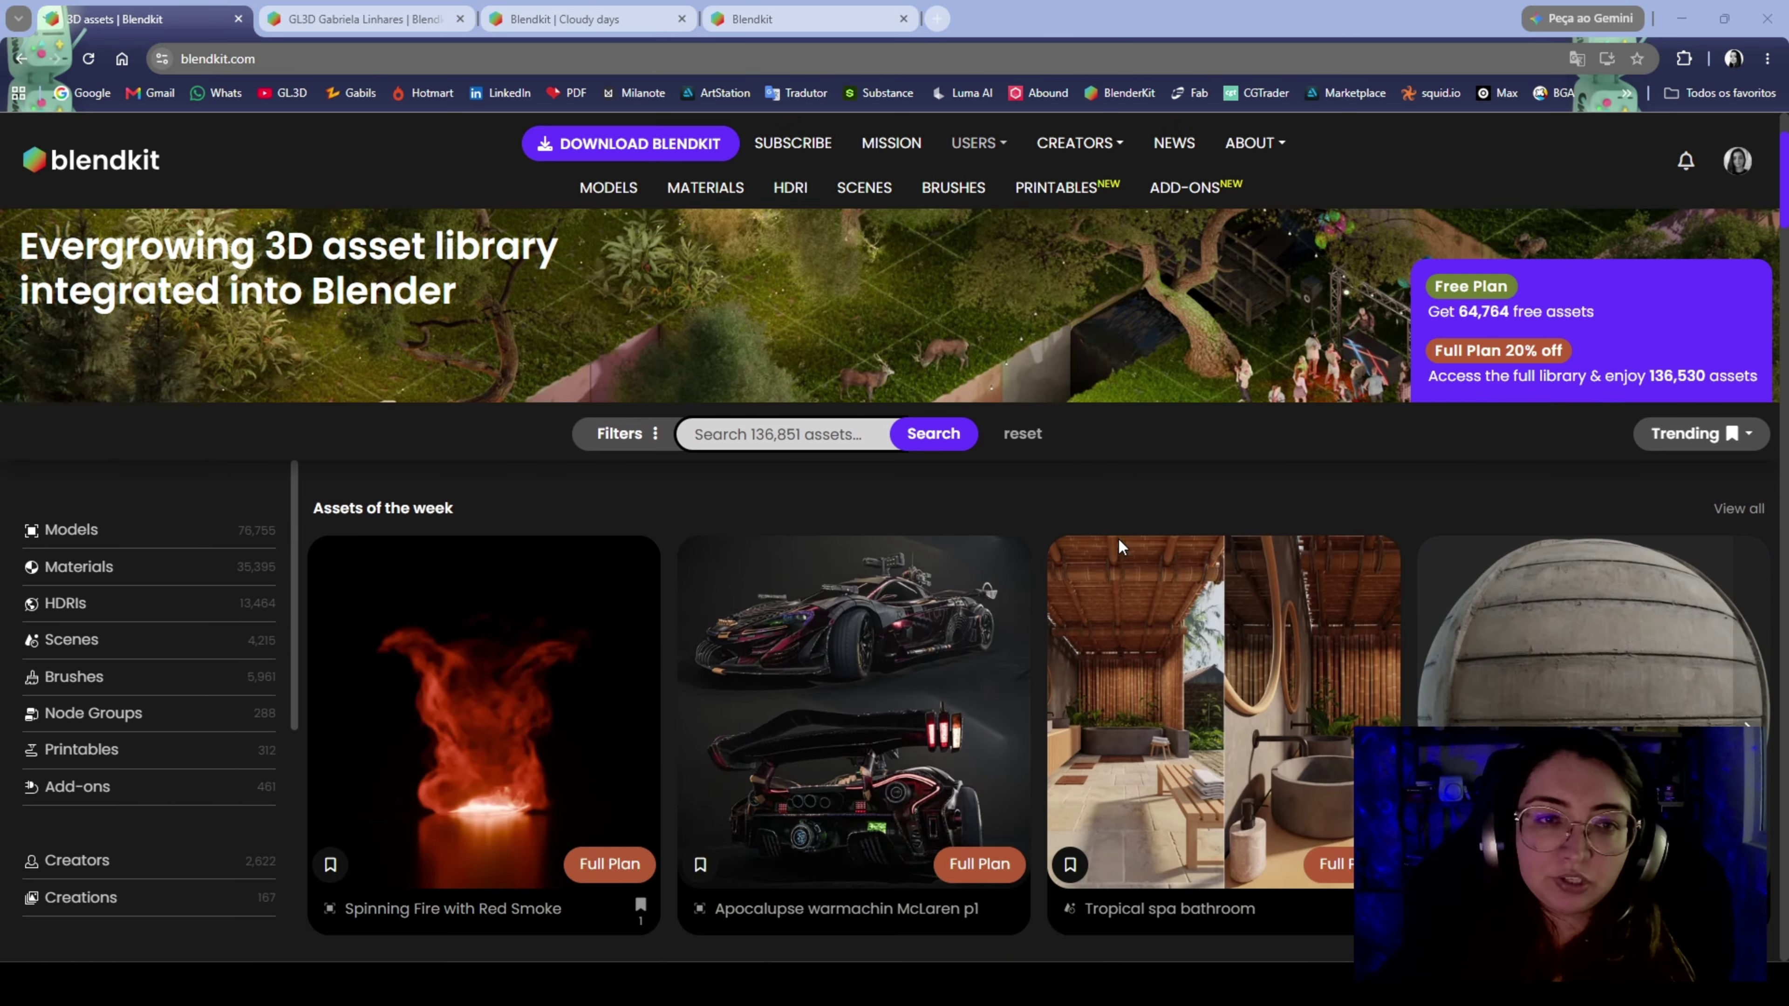
scroll(1119, 543, "up", 12)
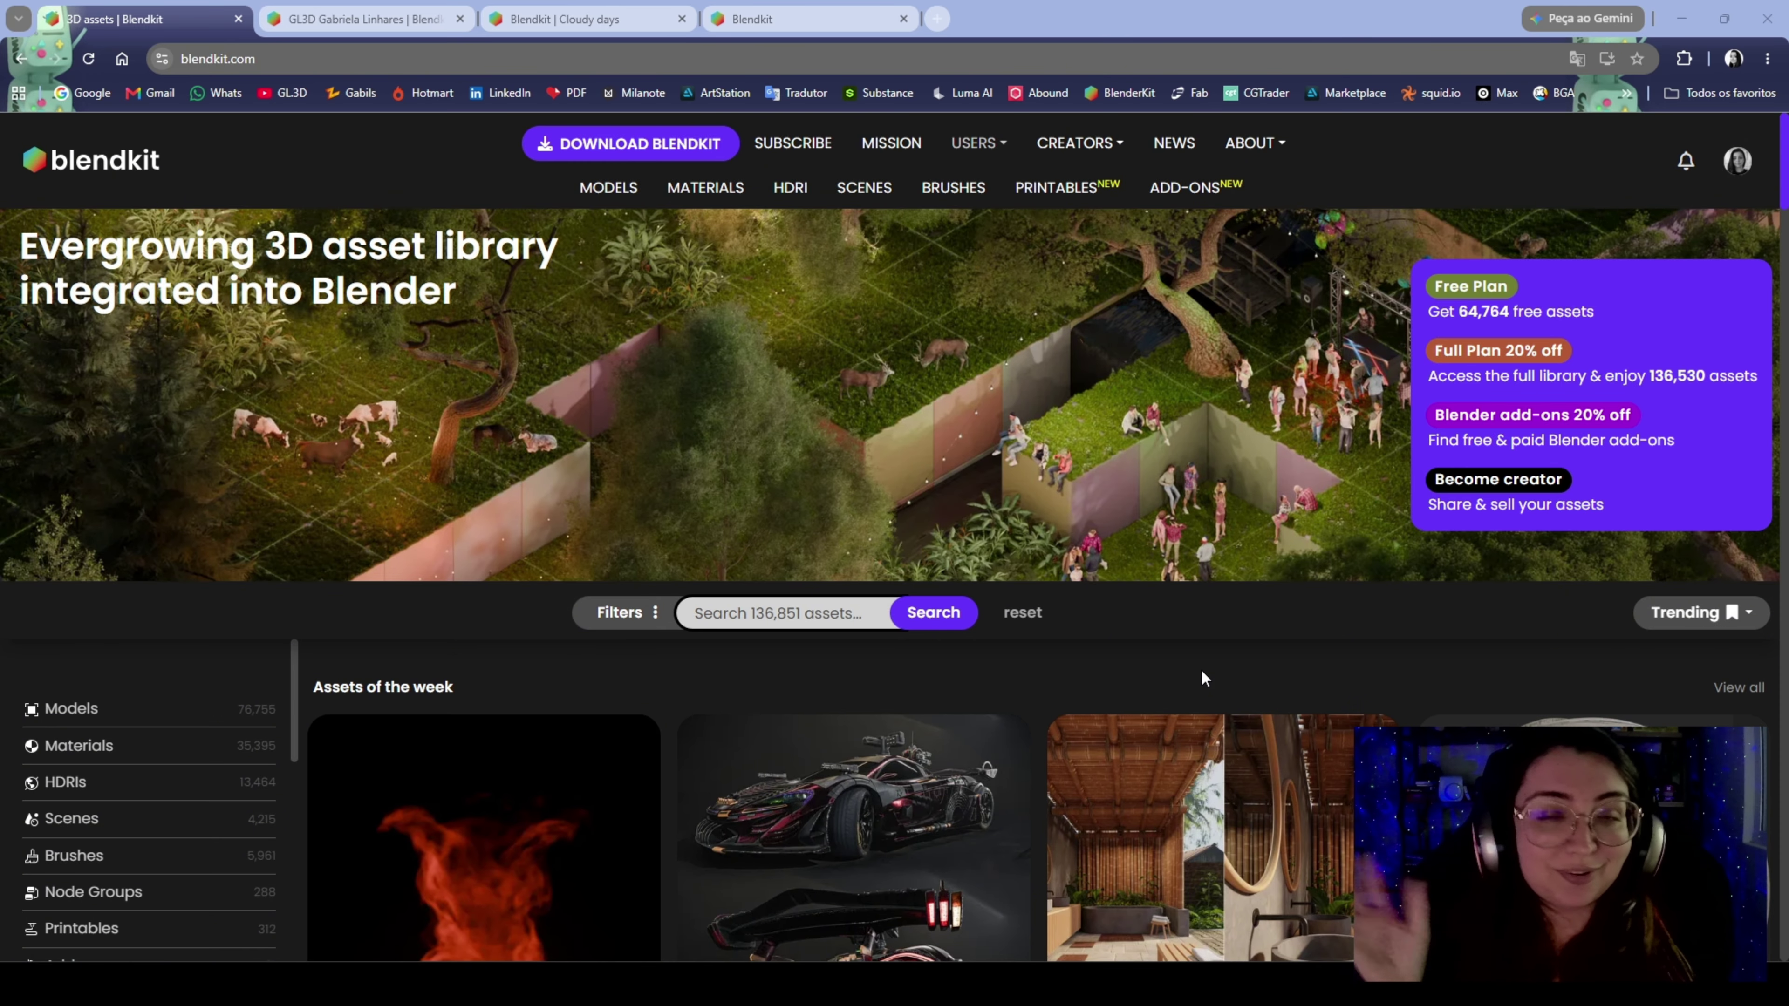
scroll(1201, 678, "down", 10)
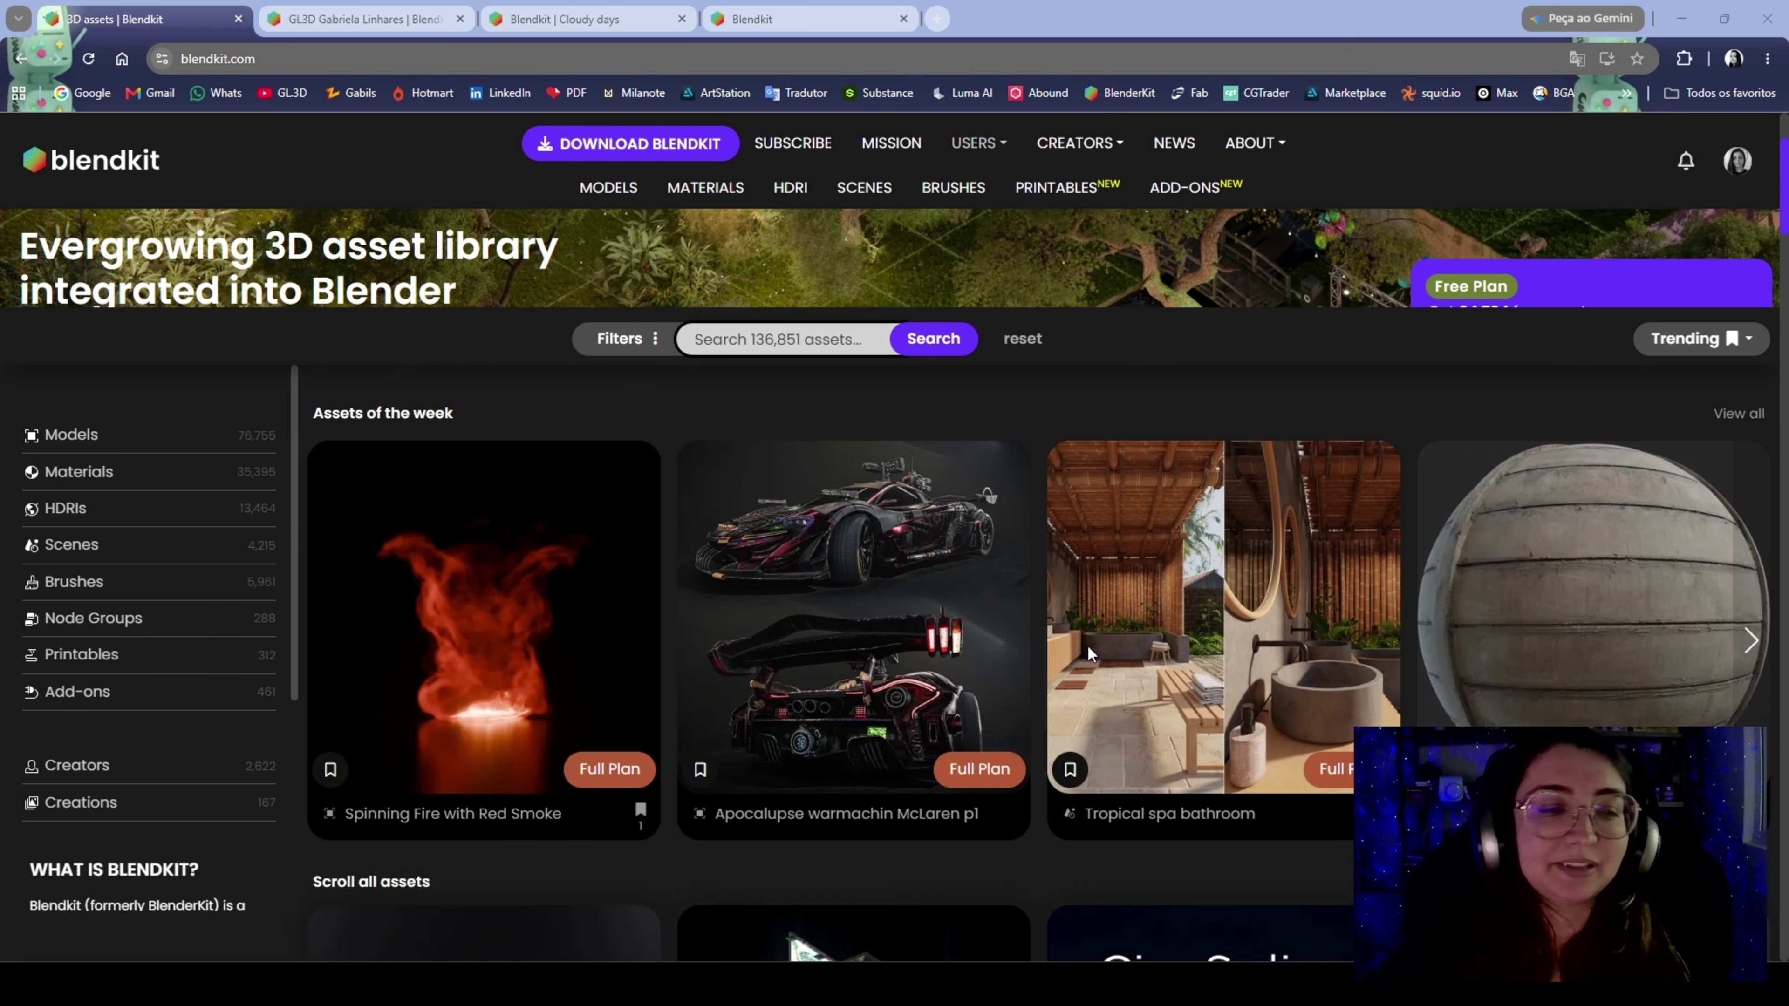
scroll(239, 504, "up", 5)
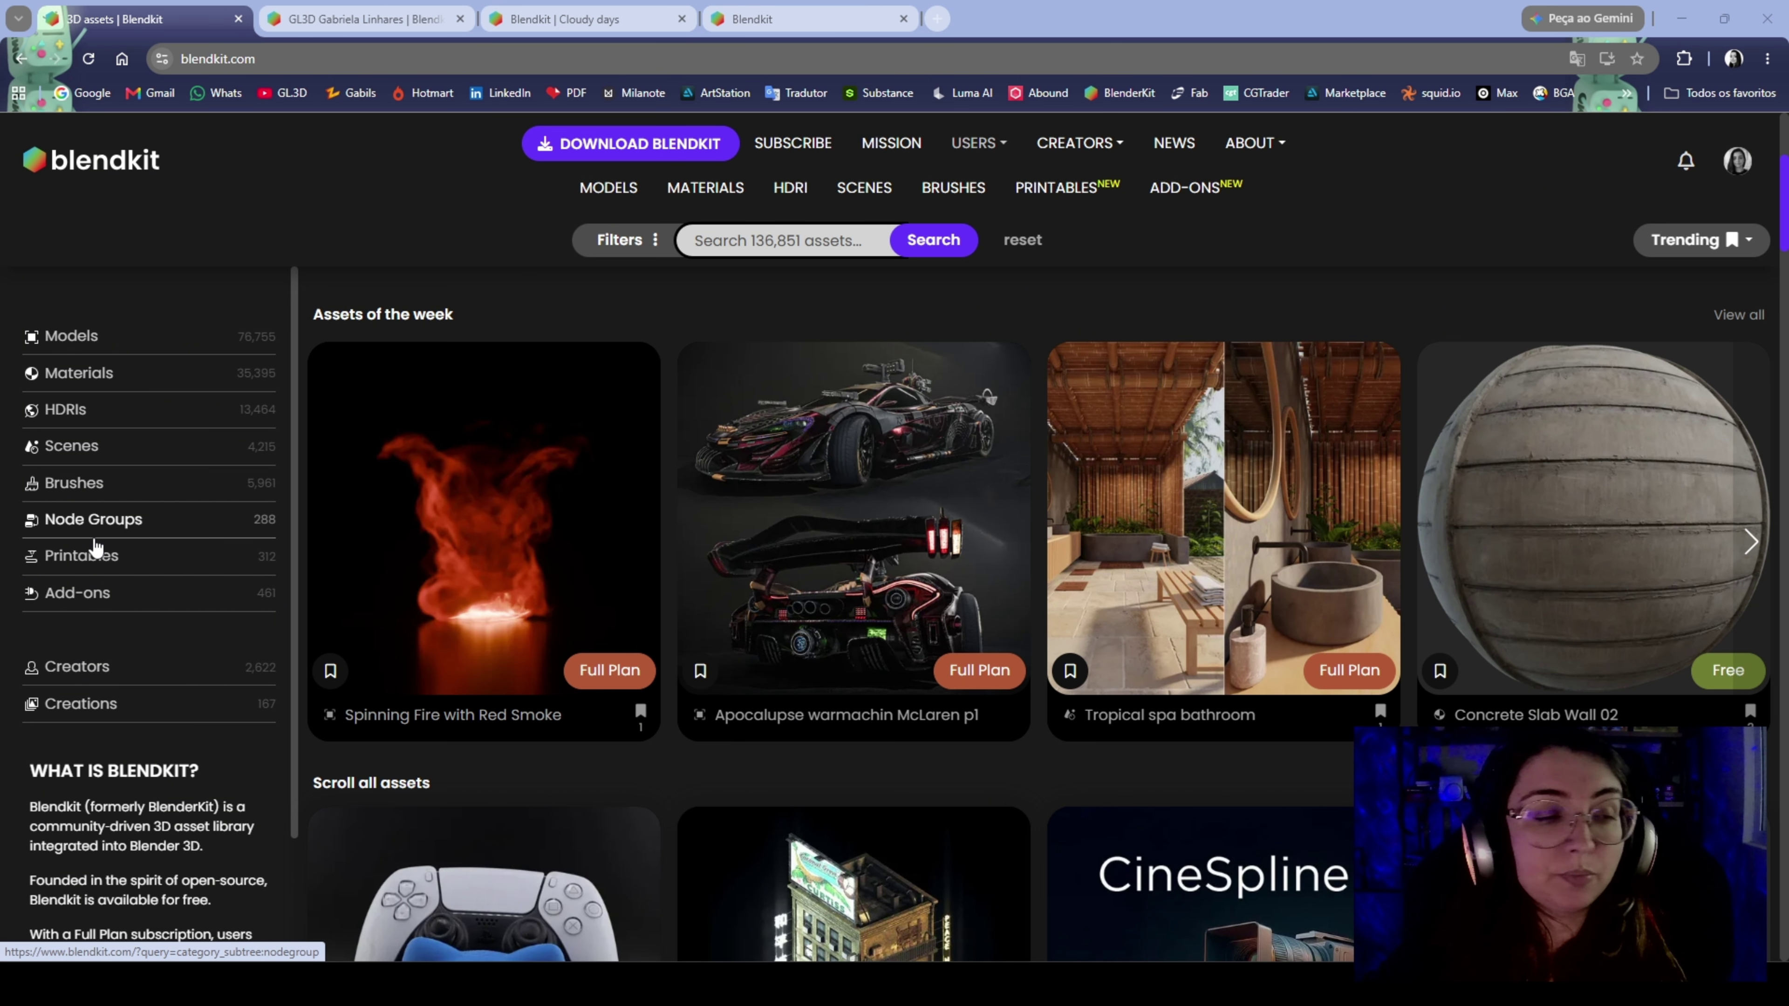
scroll(96, 548, "down", 2)
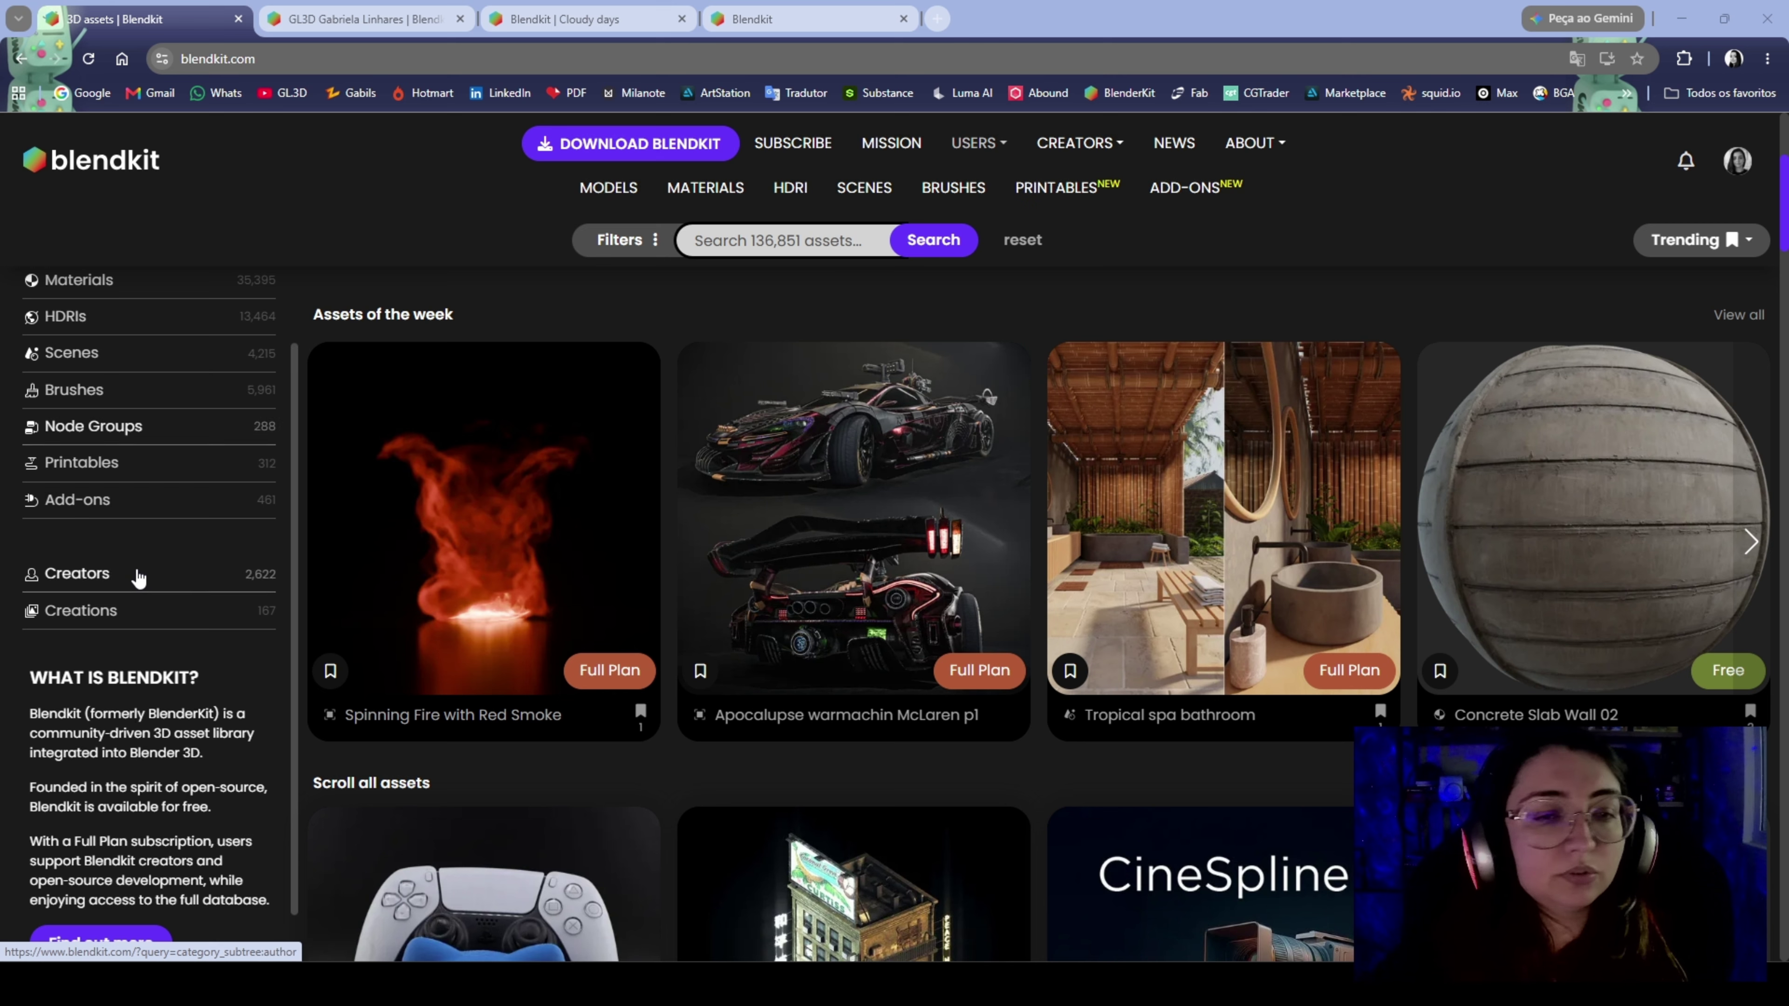
scroll(141, 579, "up", 2)
scroll(705, 585, "down", 10)
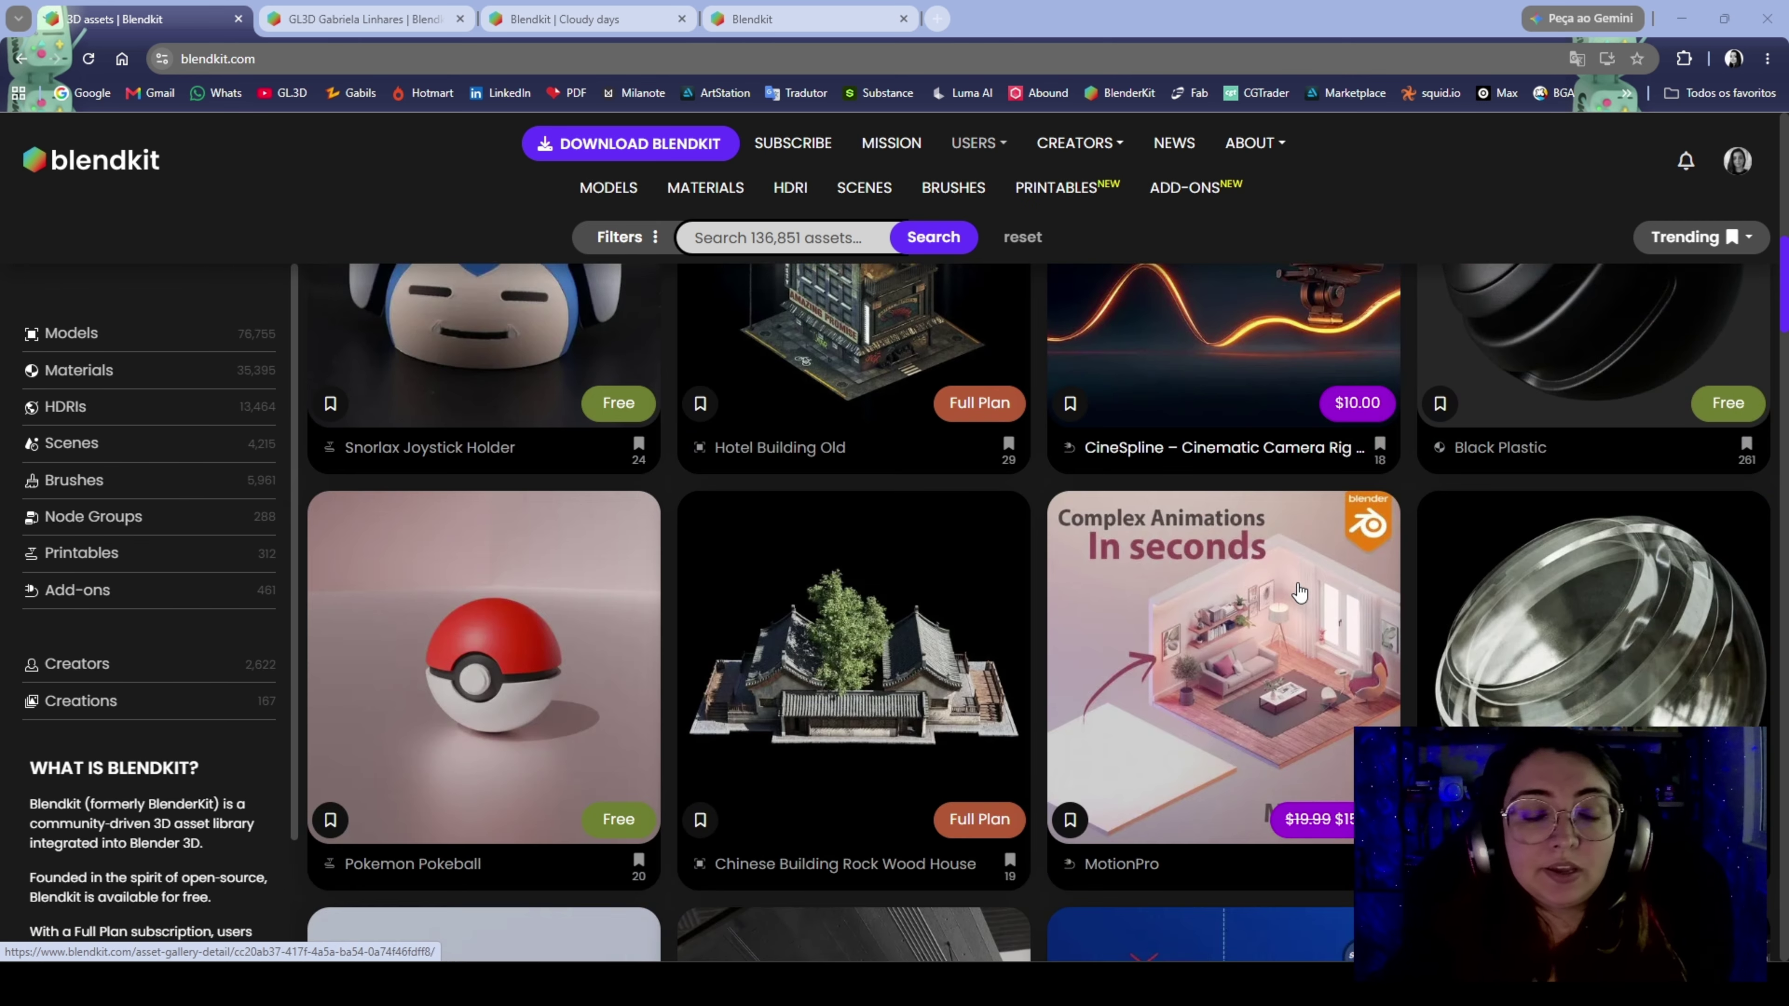
scroll(1237, 595, "up", 5)
scroll(1237, 595, "up", 5)
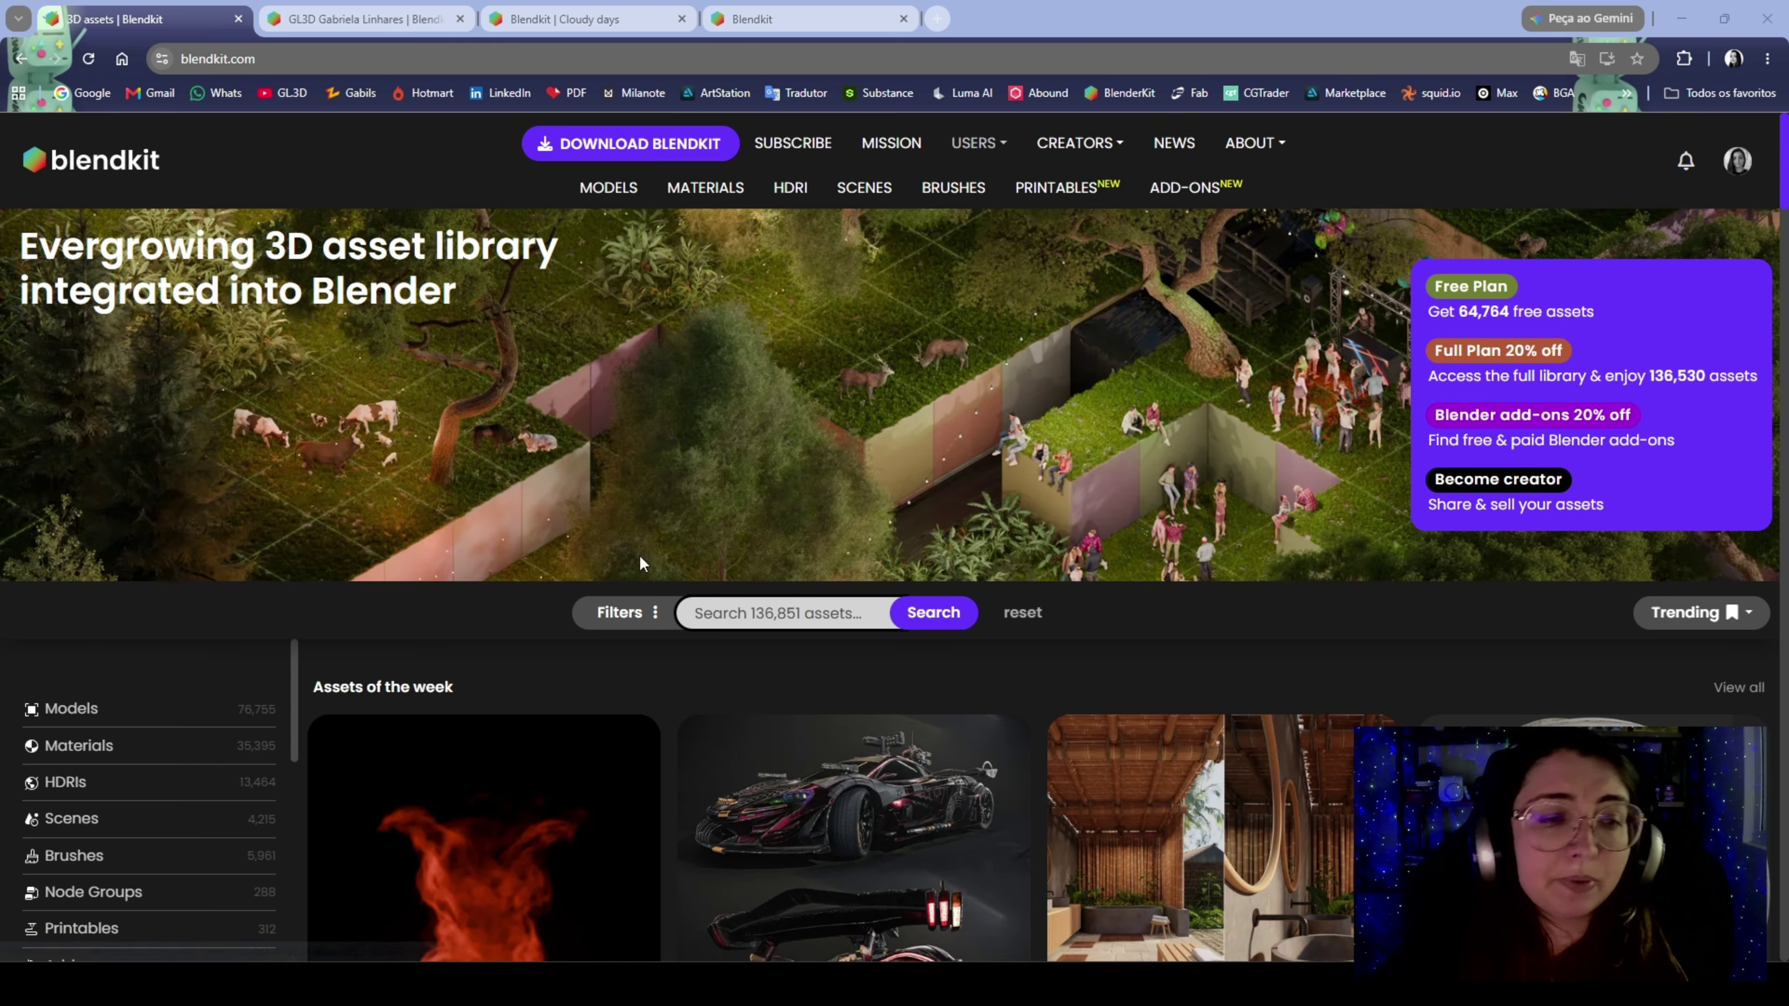
scroll(1084, 365, "down", 1)
scroll(759, 486, "down", 1)
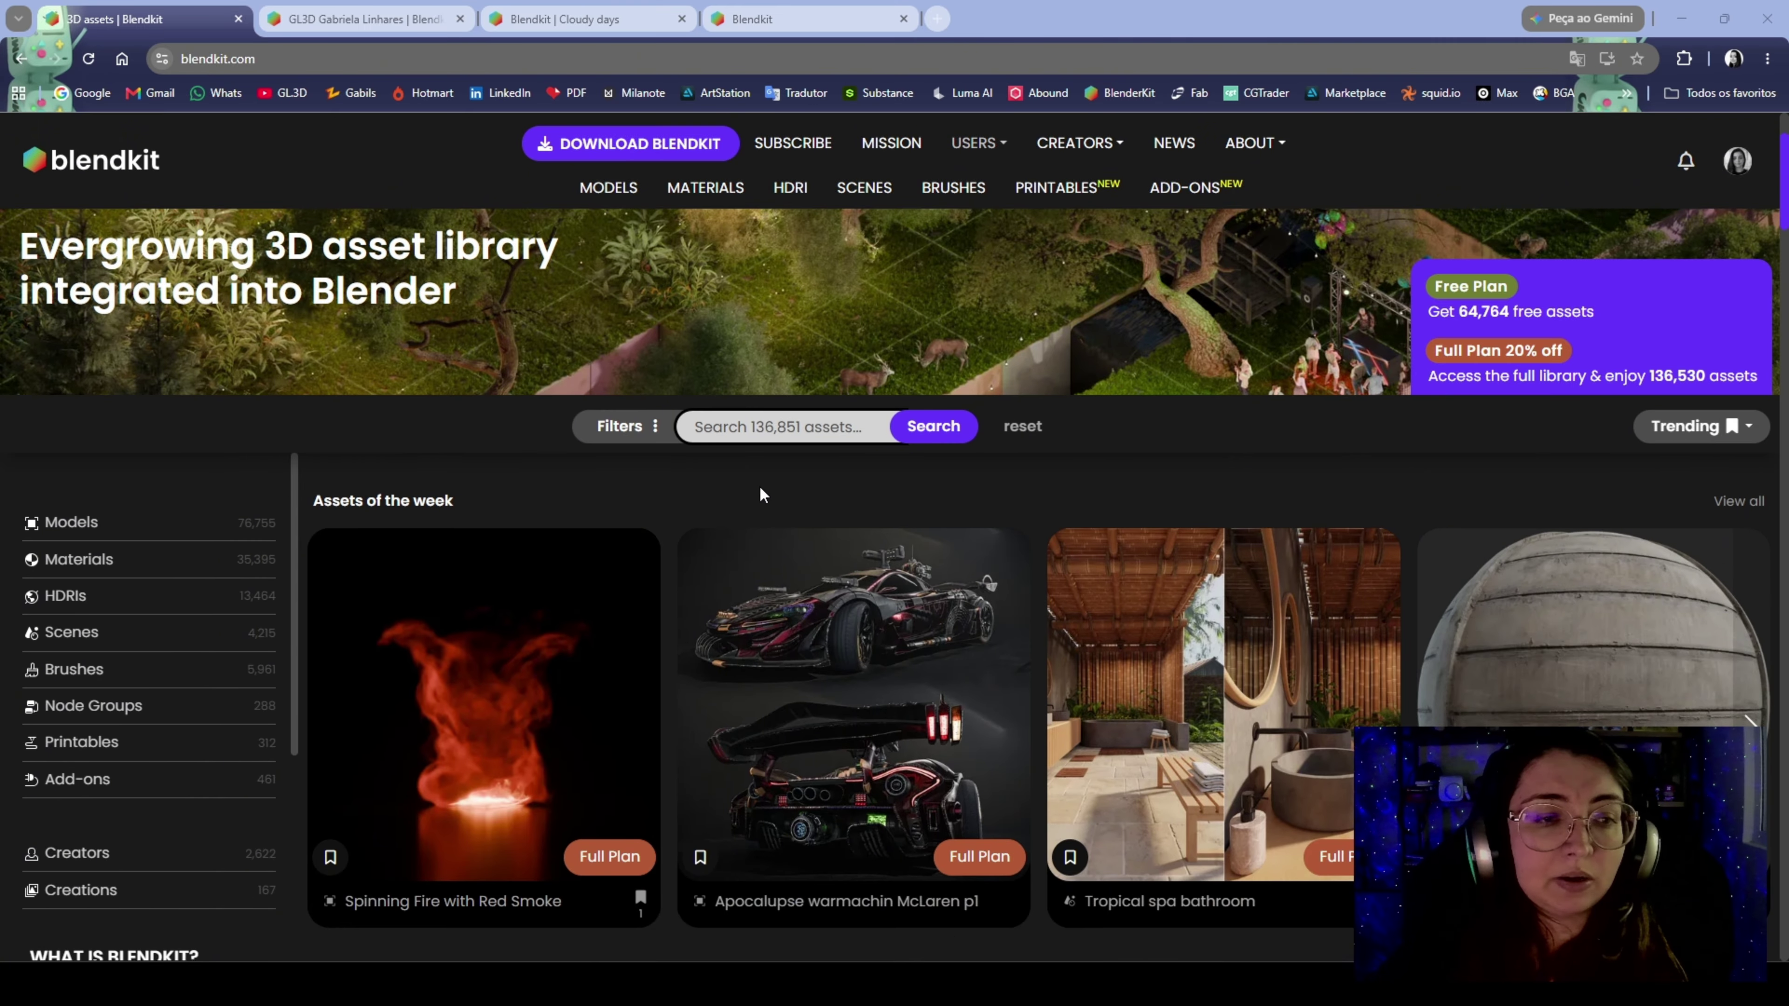
scroll(759, 485, "up", 2)
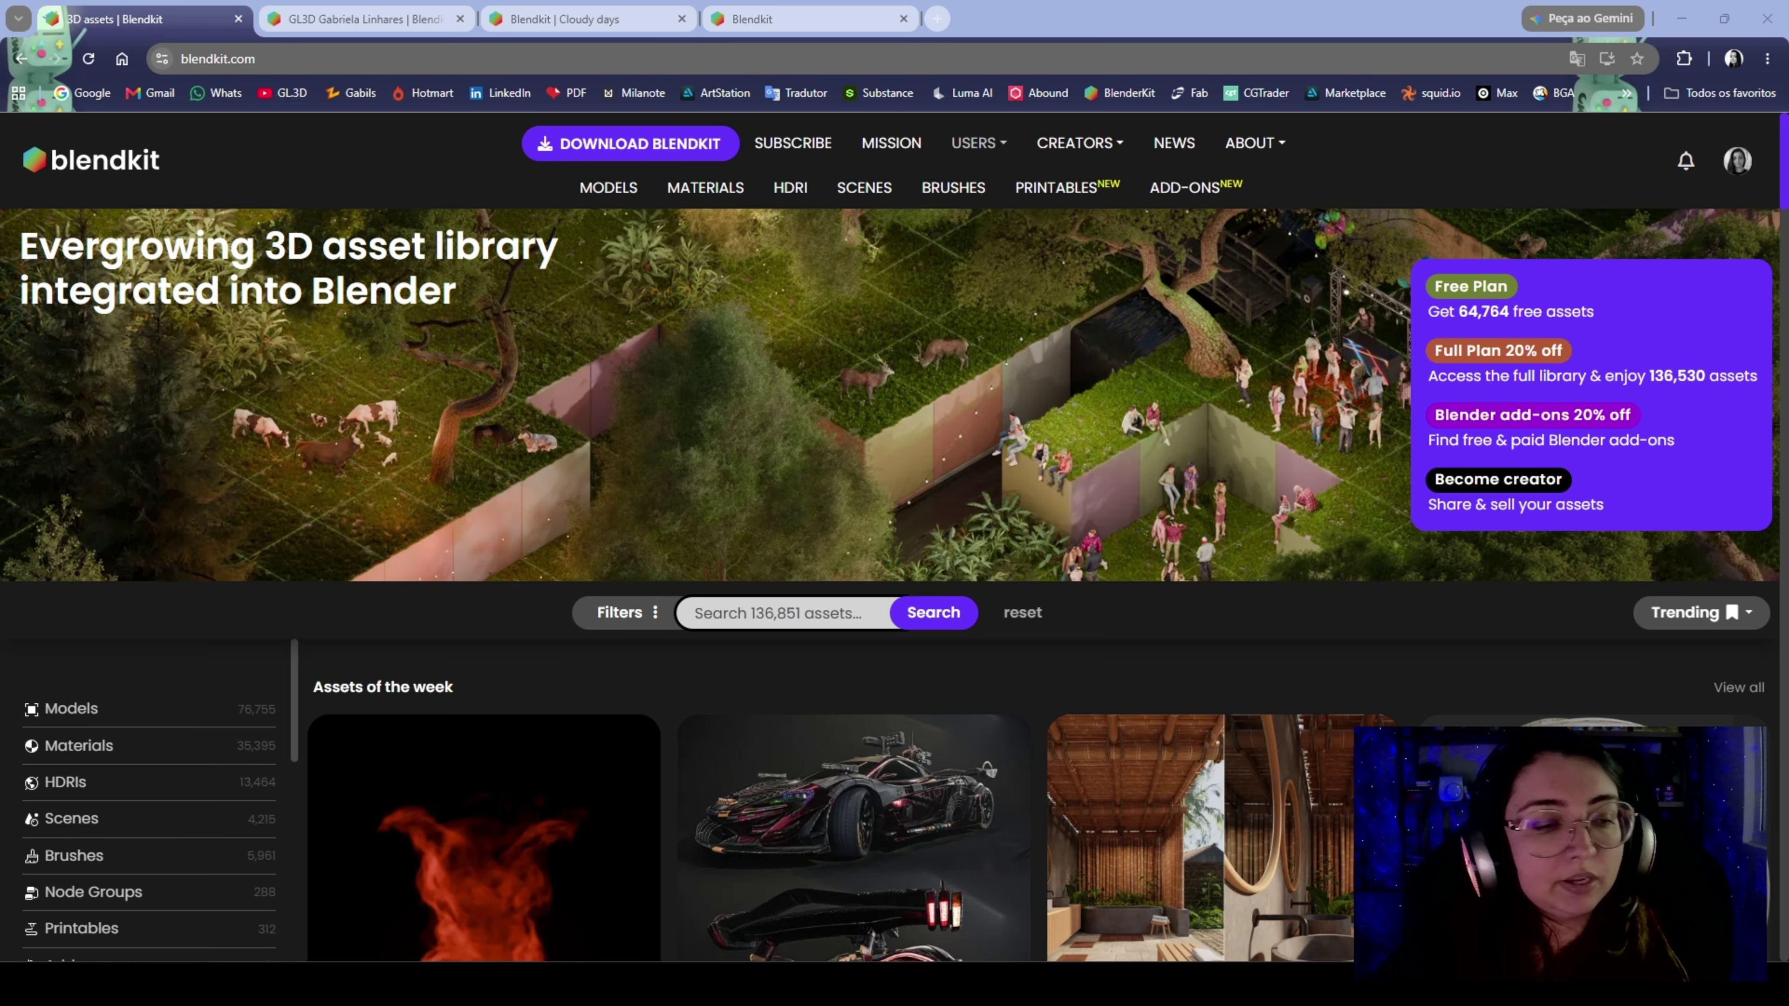
Switch to Blender and widen the 3D viewport by shrinking the editor area beside it
mouse_move(277, 984)
left_click(263, 905)
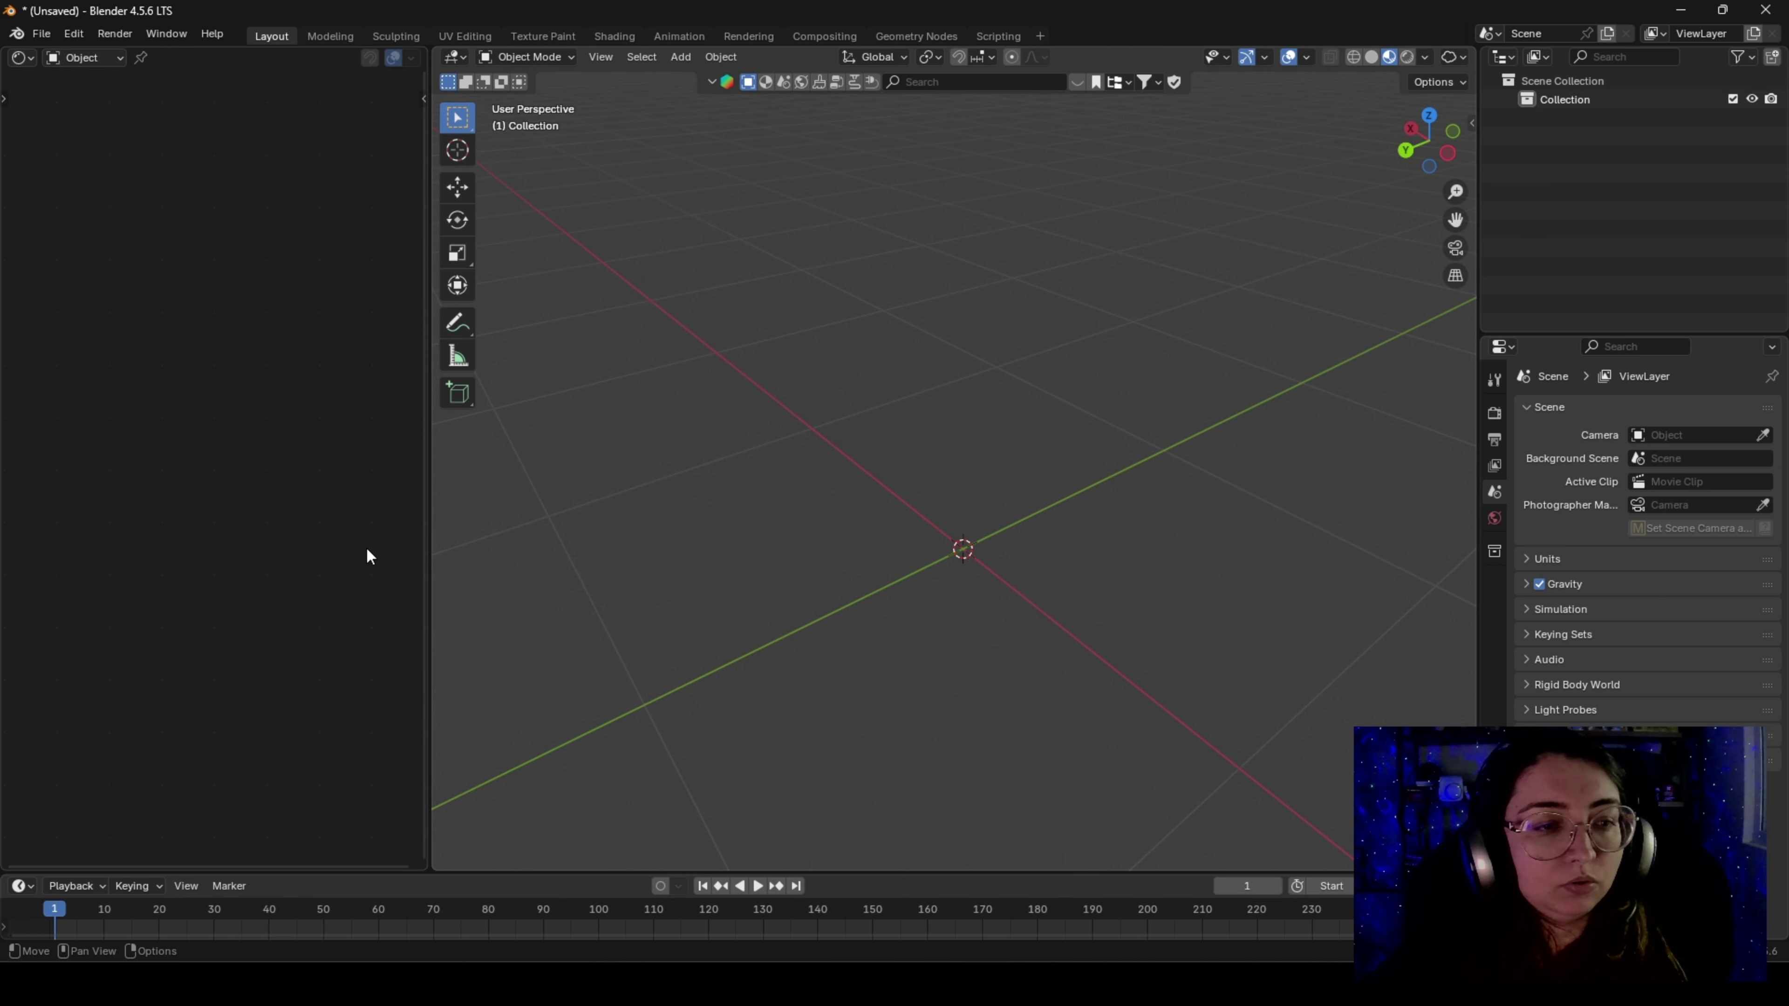
left_click_drag(430, 568, 63, 528)
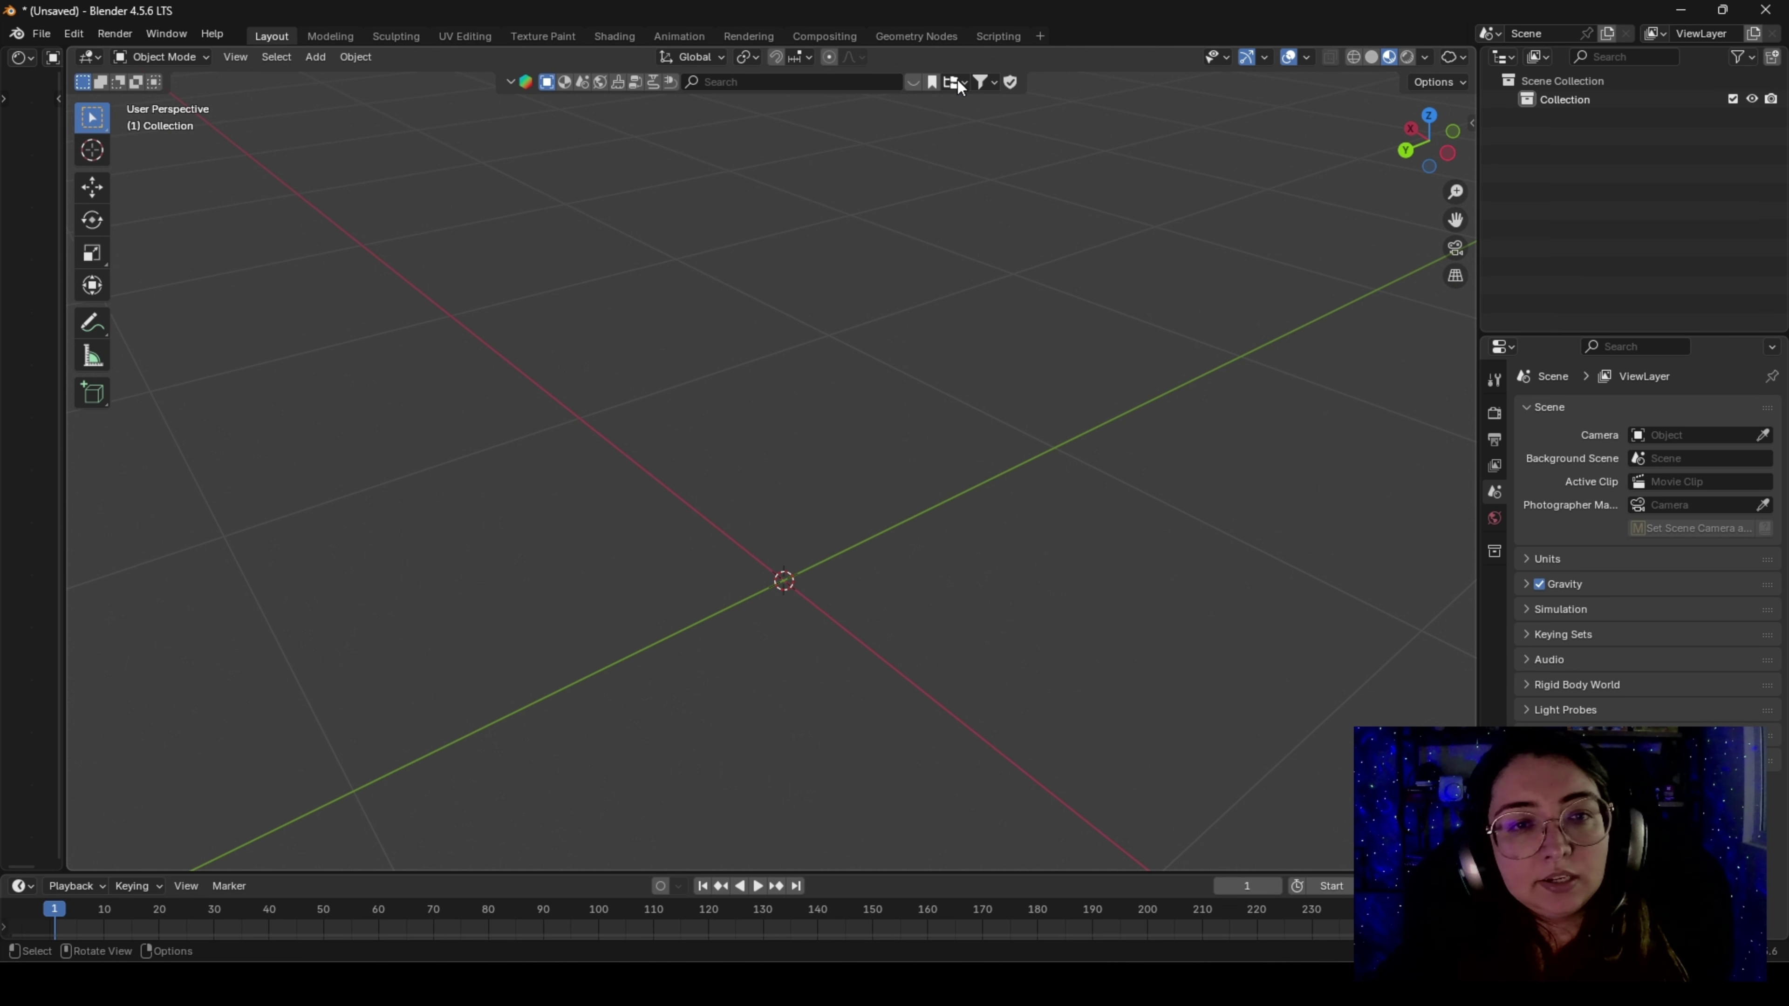
Show the Blendkit model asset bar in the 3D viewport, view its thumbnails and collapse the Blendkit controls
left_click(911, 83)
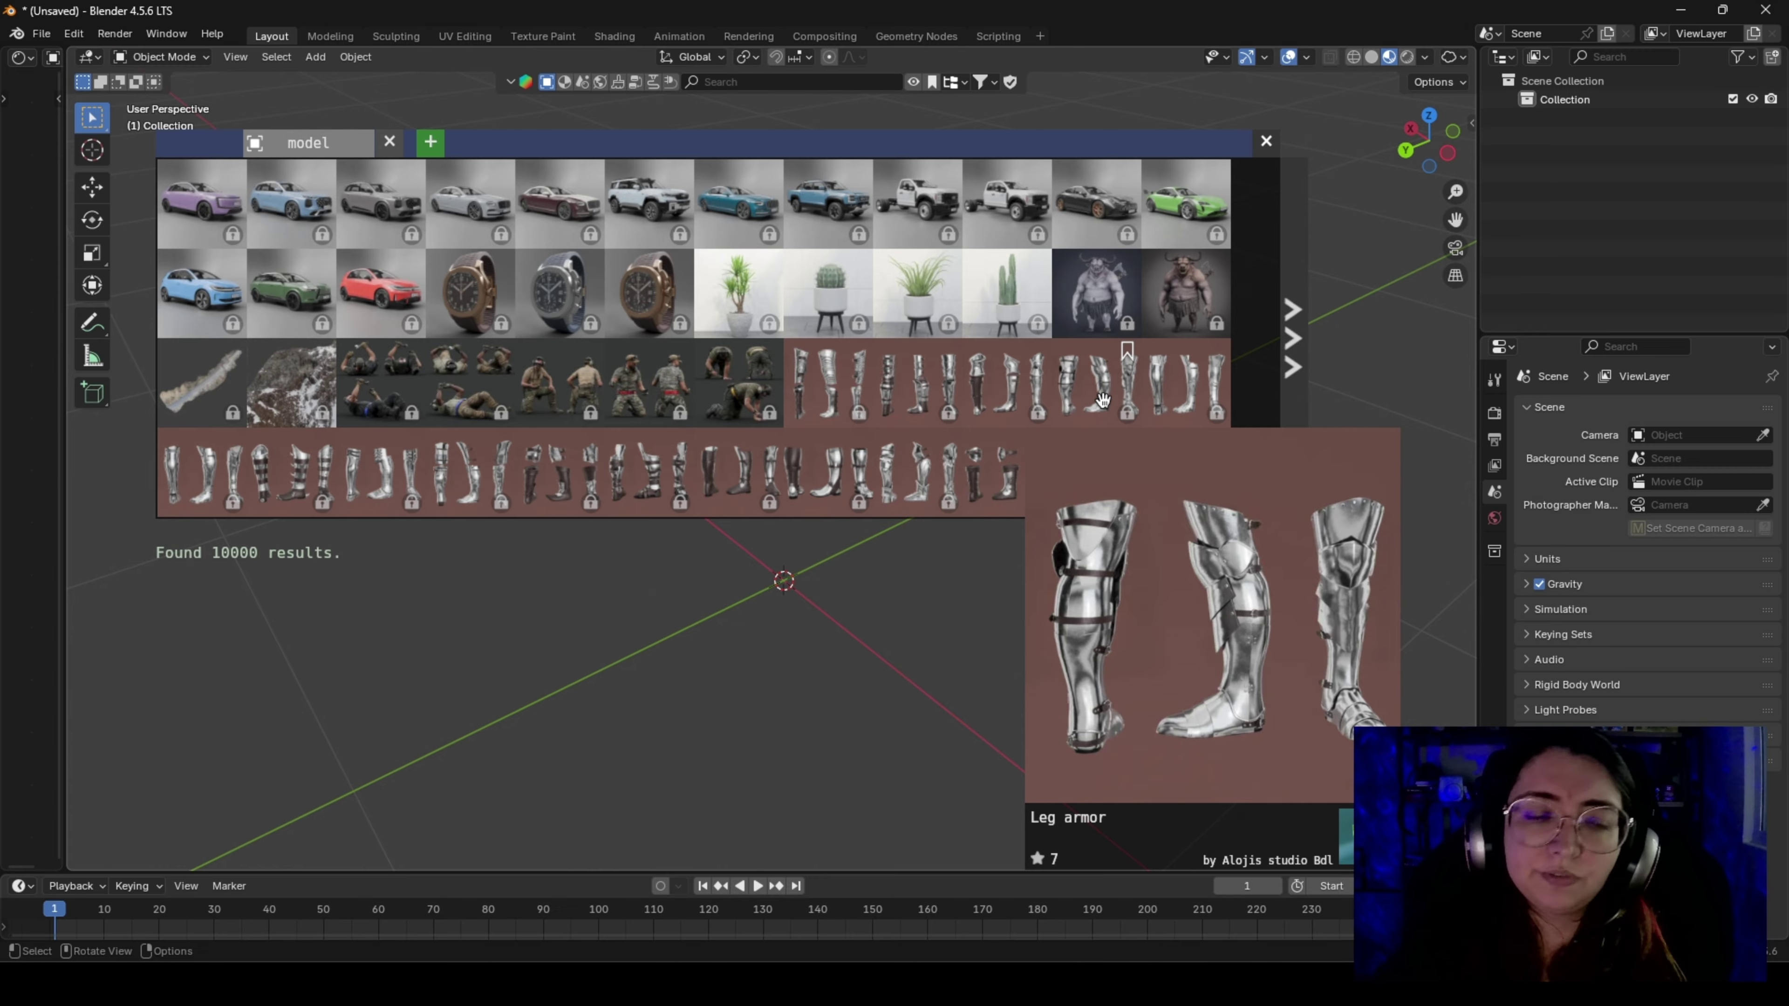
left_click(510, 82)
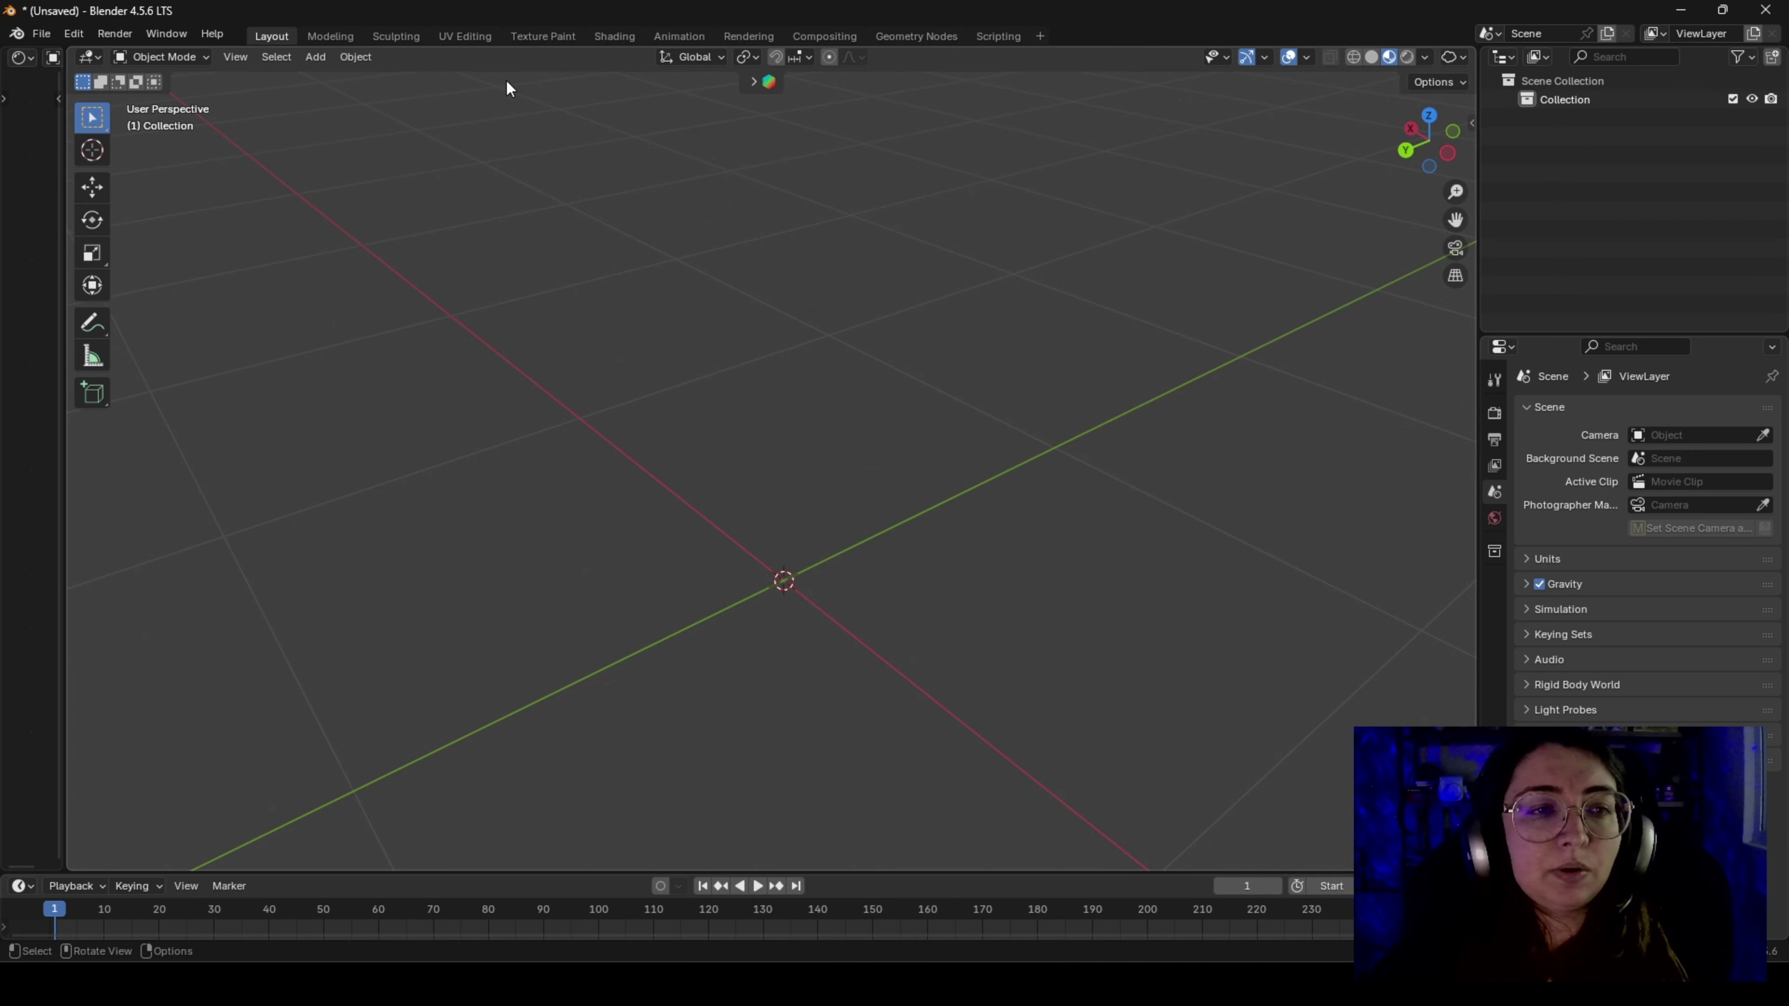
Switch back to the Blendkit website in the browser and look over the homepage's assets of the week
mouse_move(211, 987)
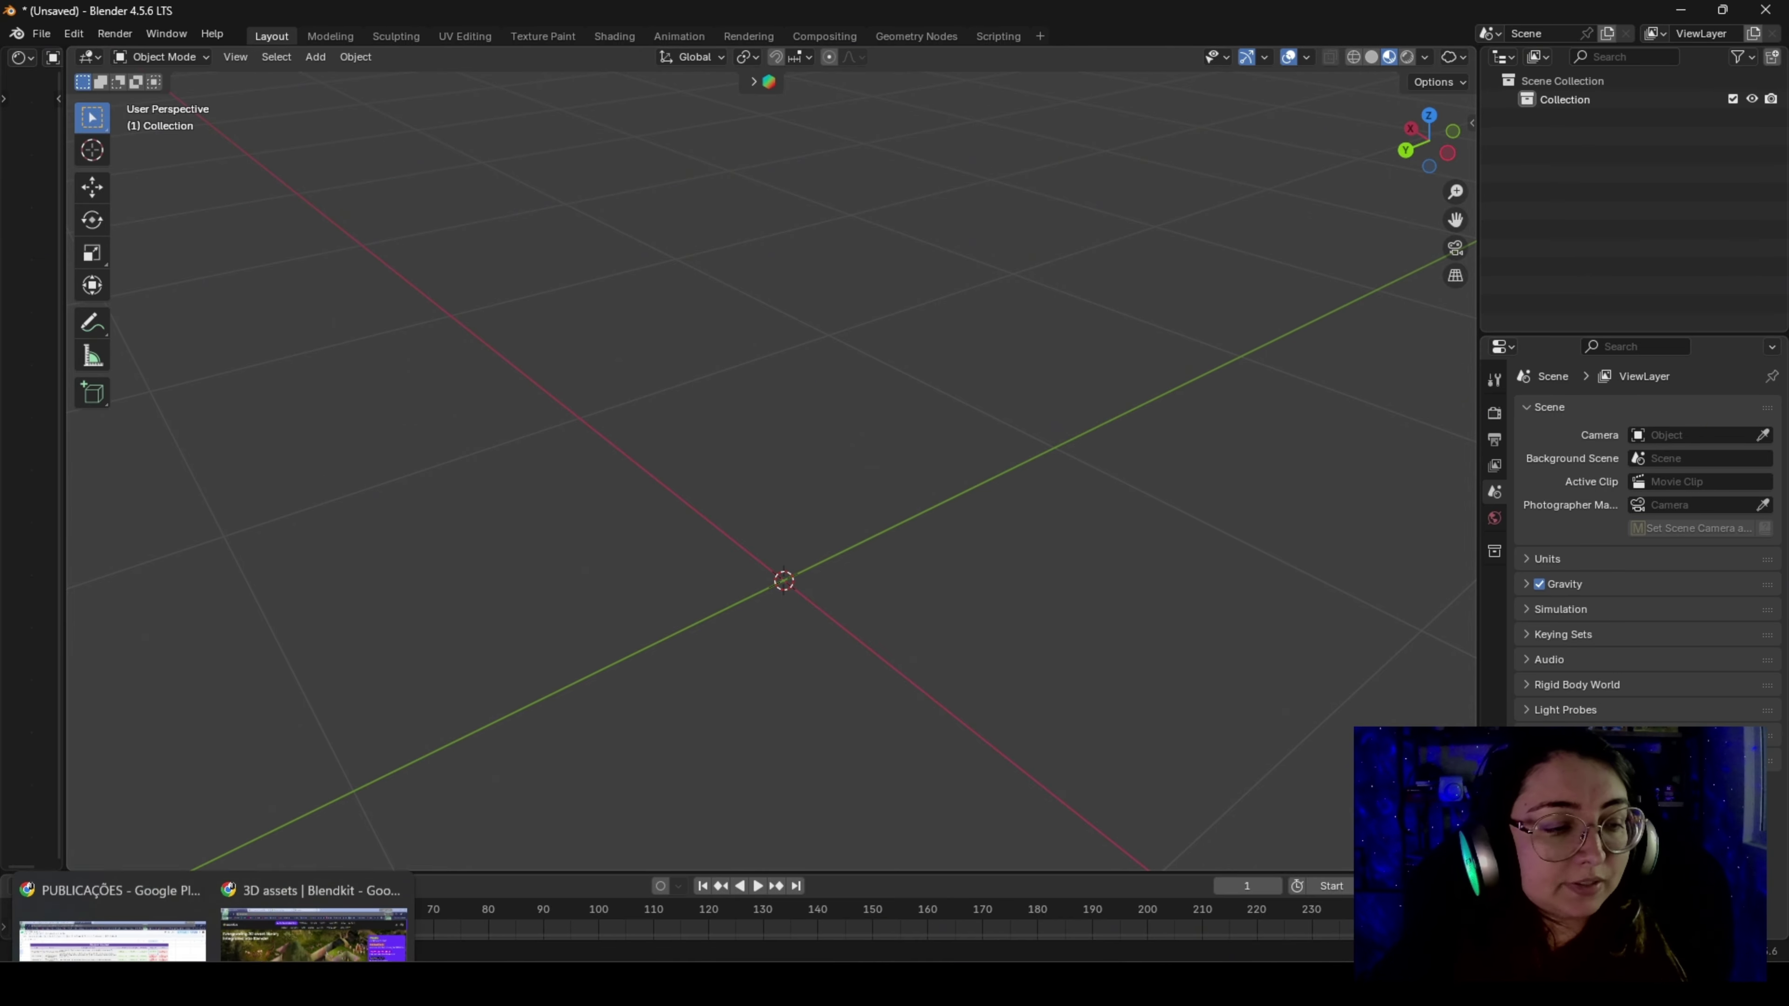
left_click(314, 898)
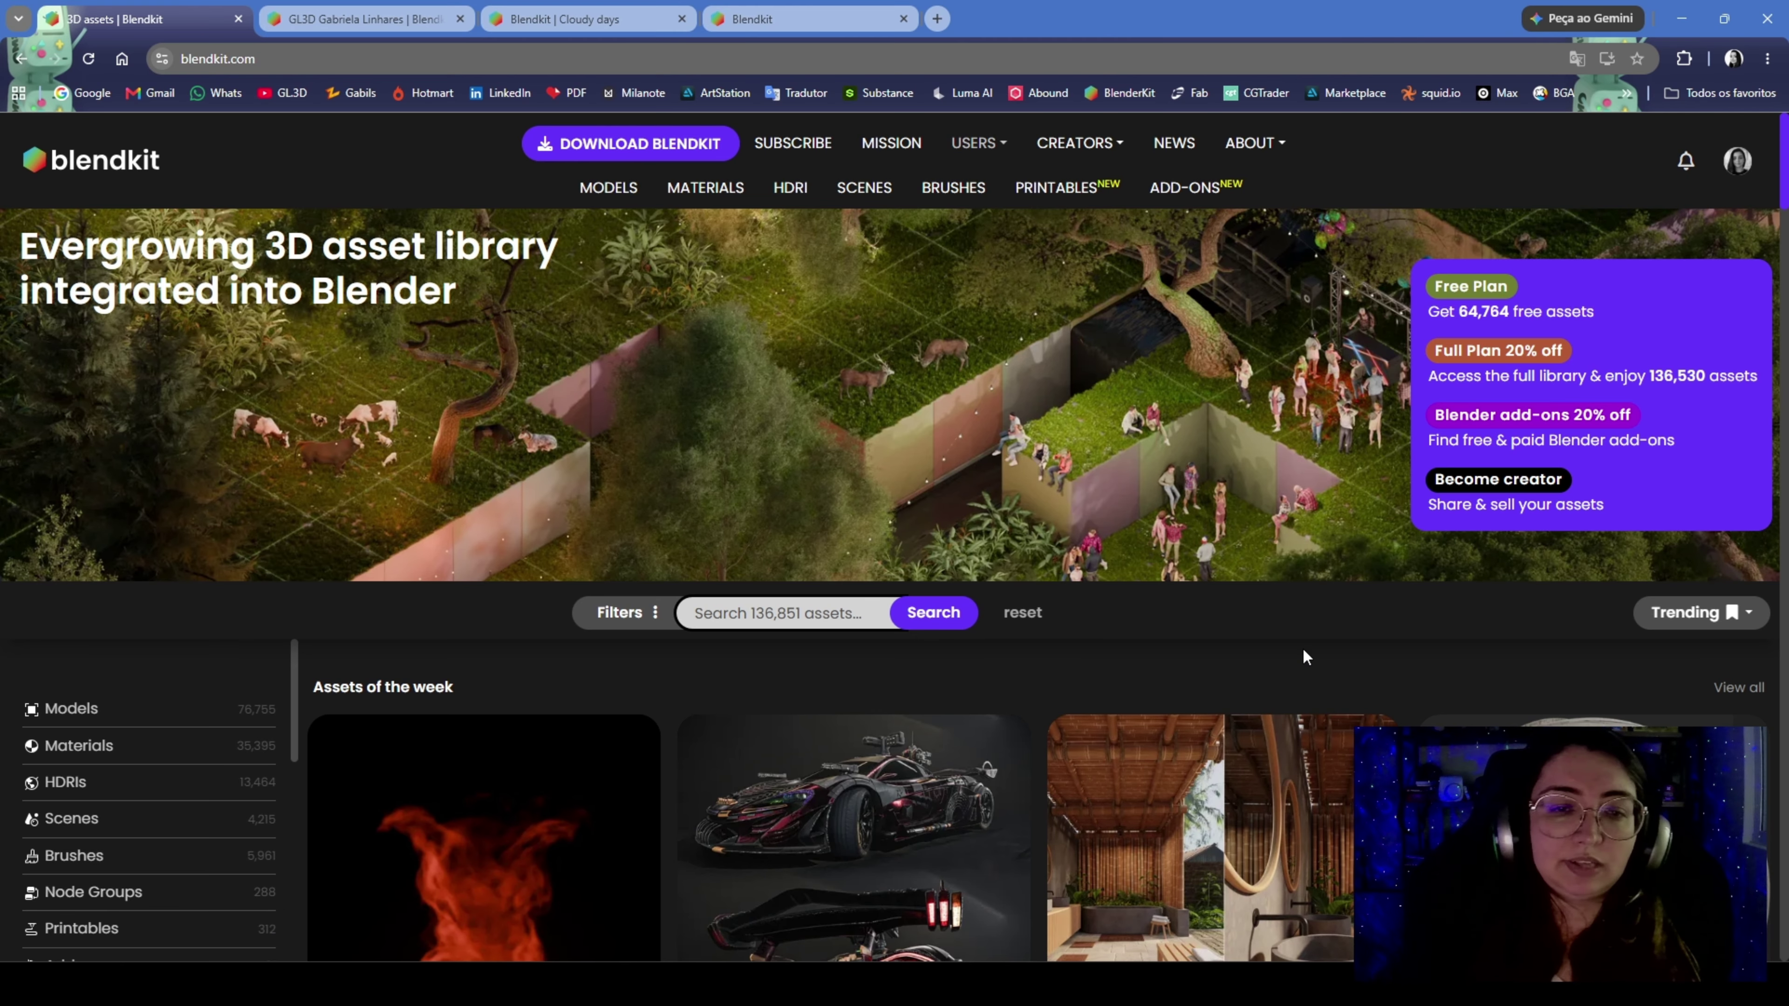
scroll(1329, 663, "down", 10)
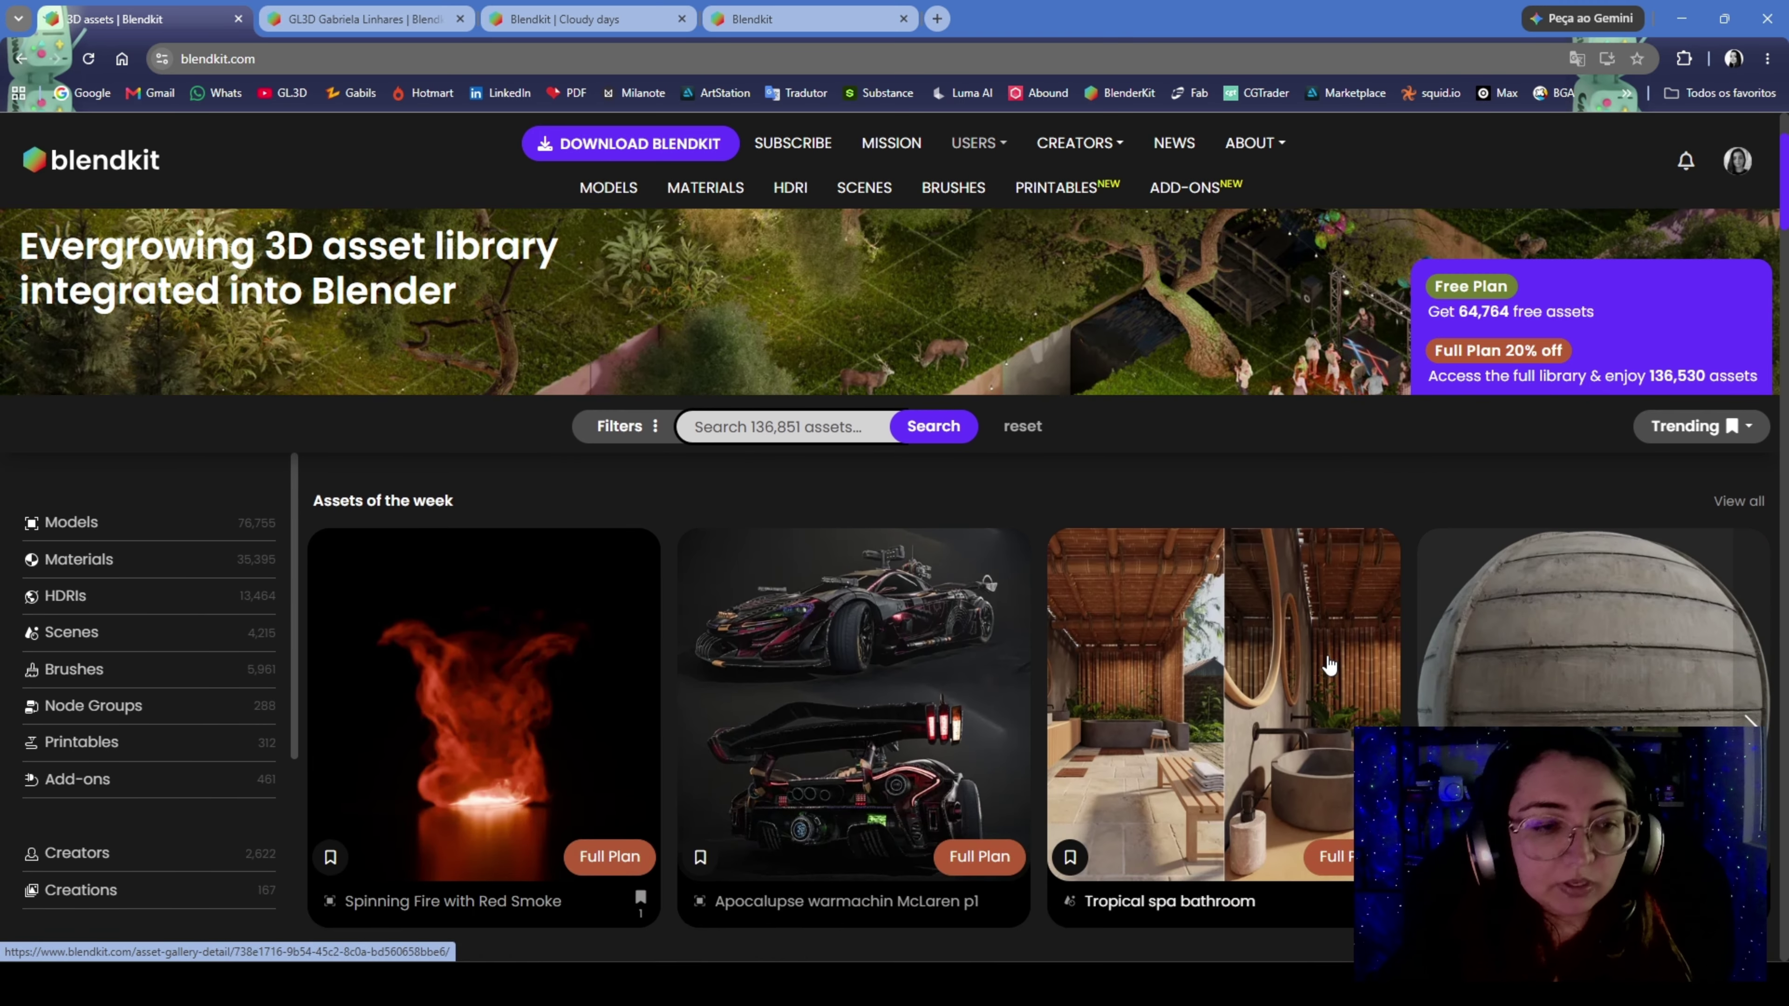
scroll(1327, 666, "up", 5)
scroll(1327, 666, "up", 5)
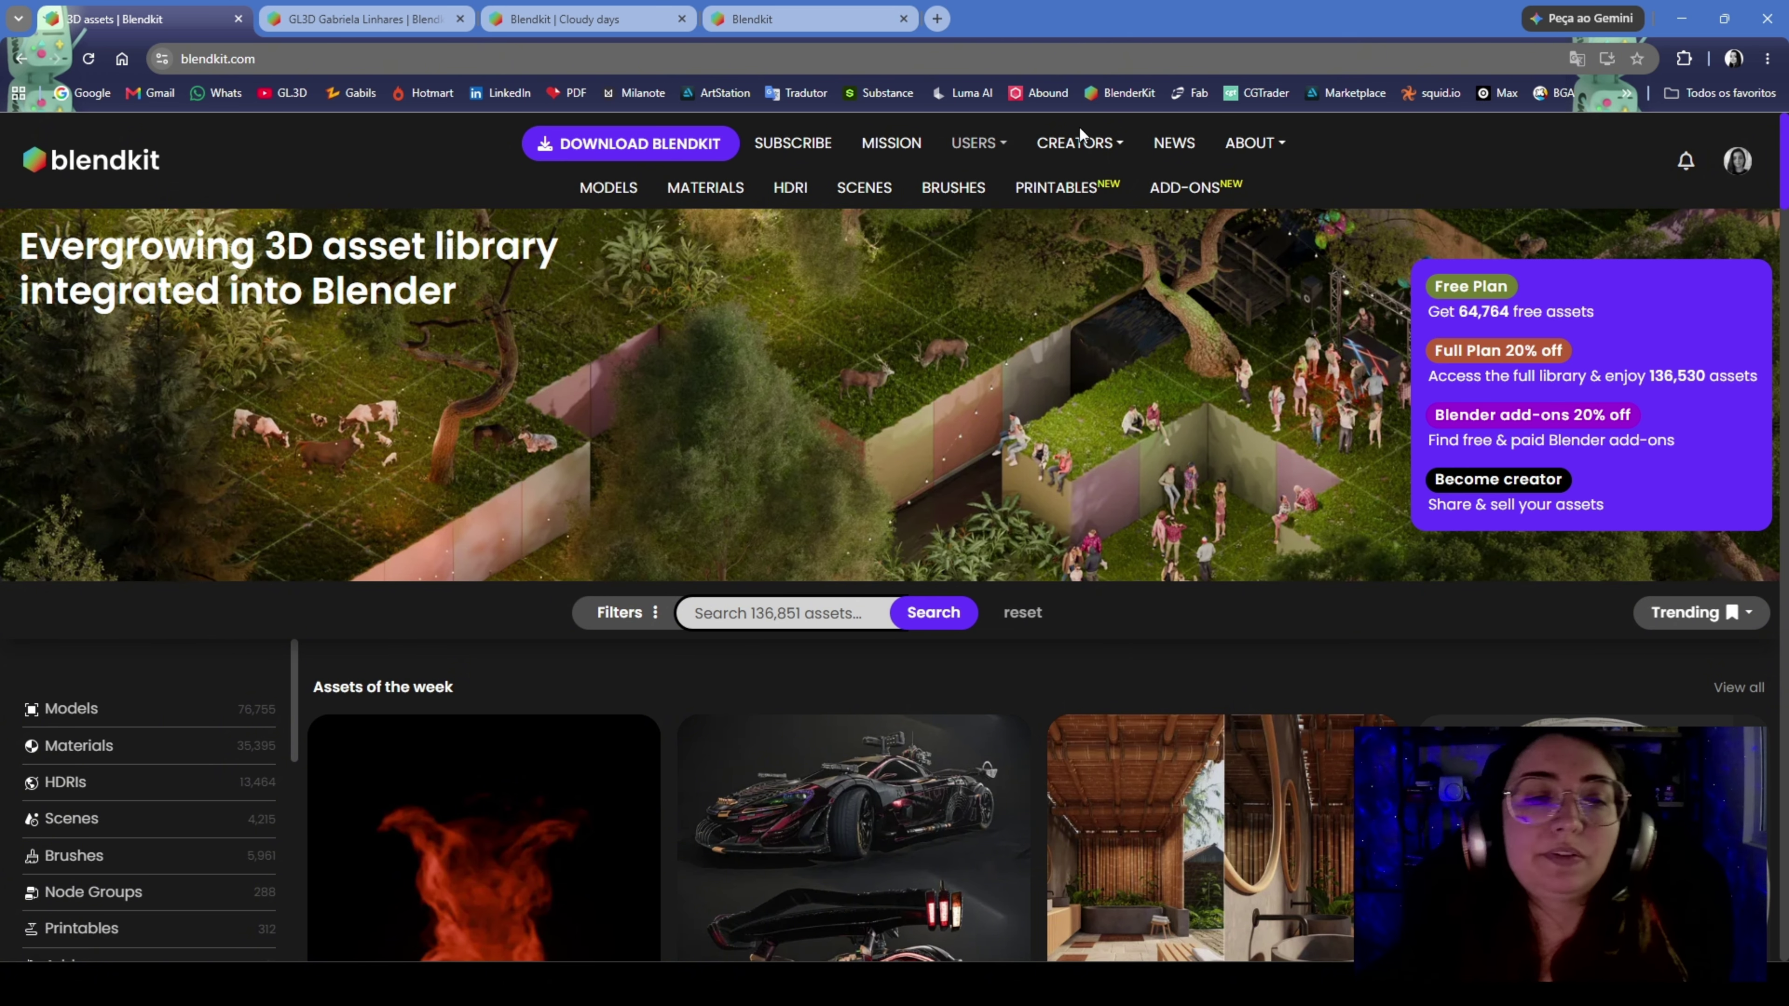
scroll(872, 473, "down", 3)
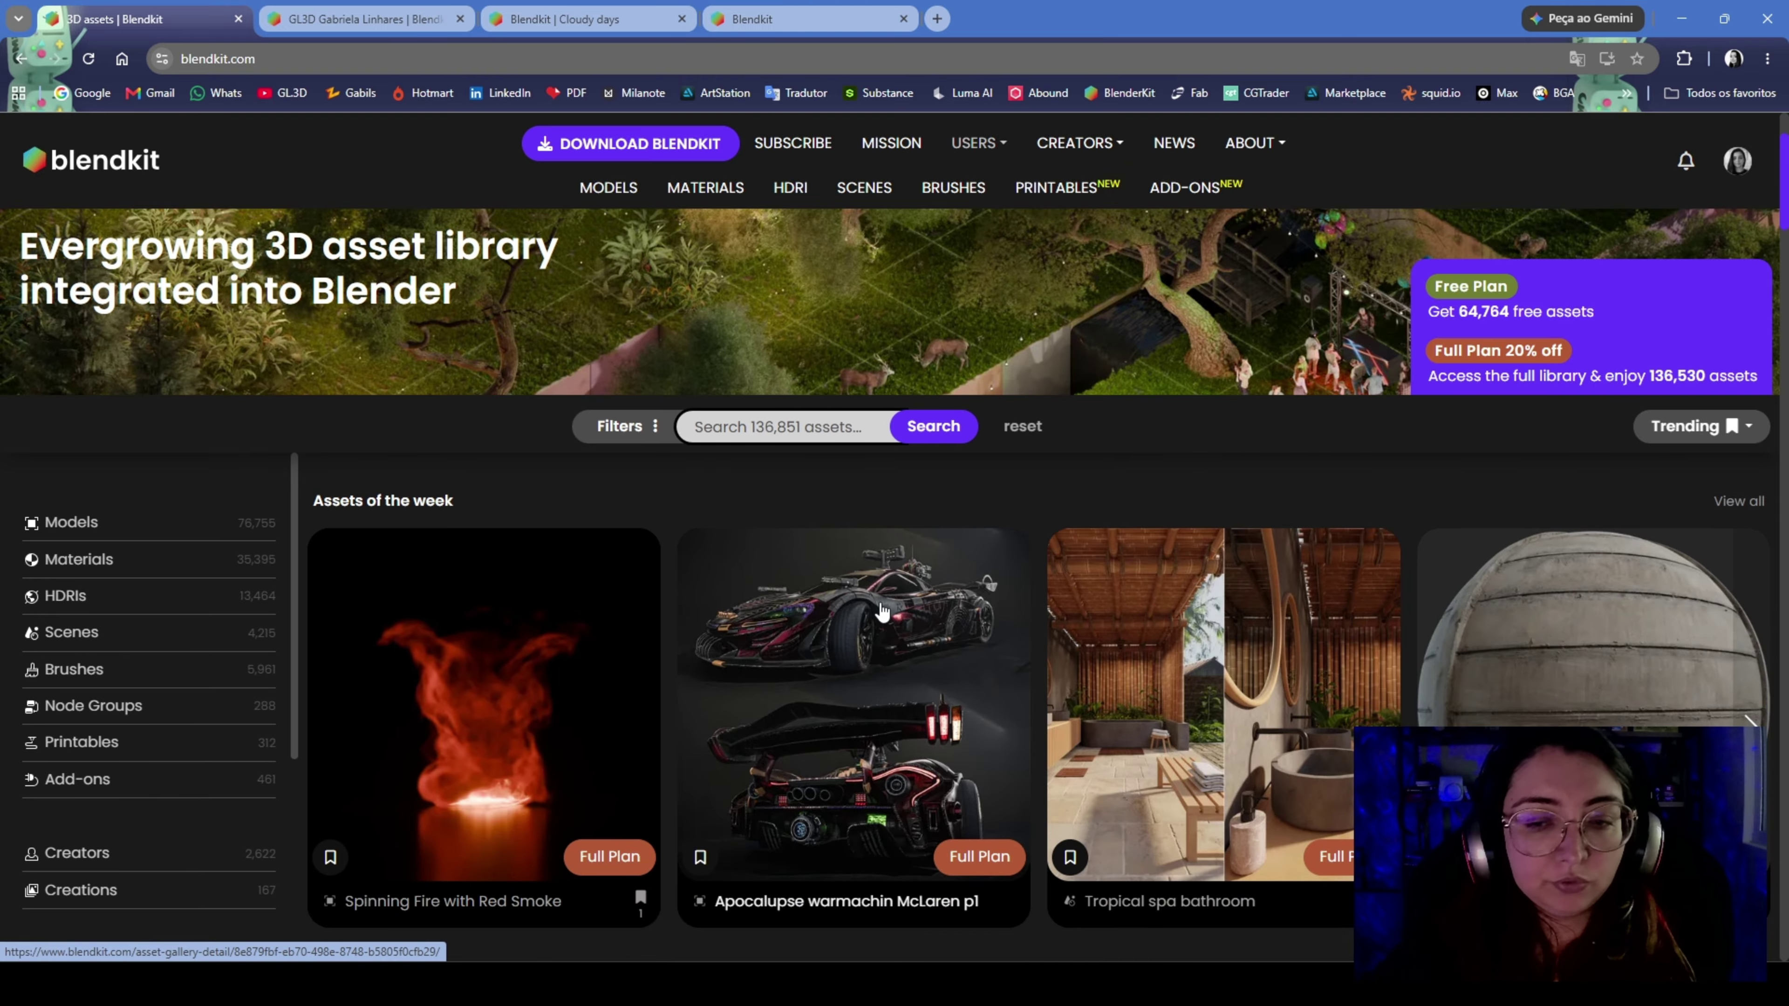
scroll(879, 601, "down", 4)
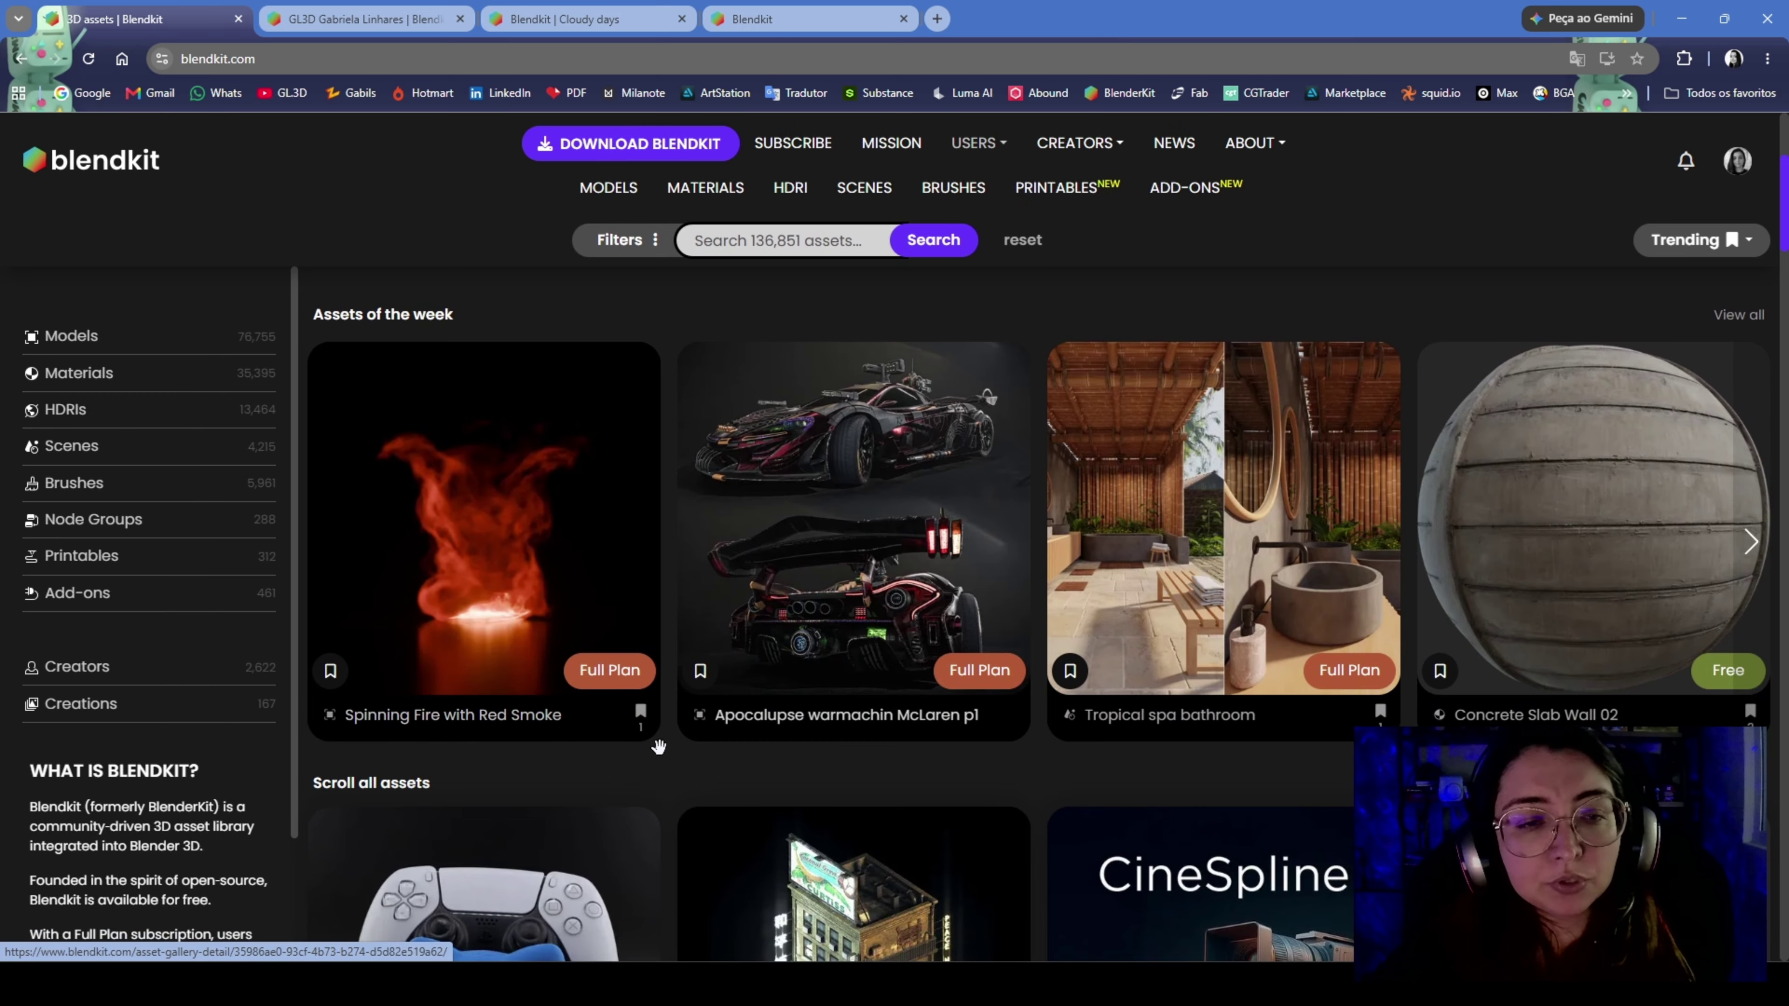
scroll(658, 747, "down", 9)
scroll(926, 495, "up", 5)
Open the library's 3D models category and look through its newest models
left_click(631, 194)
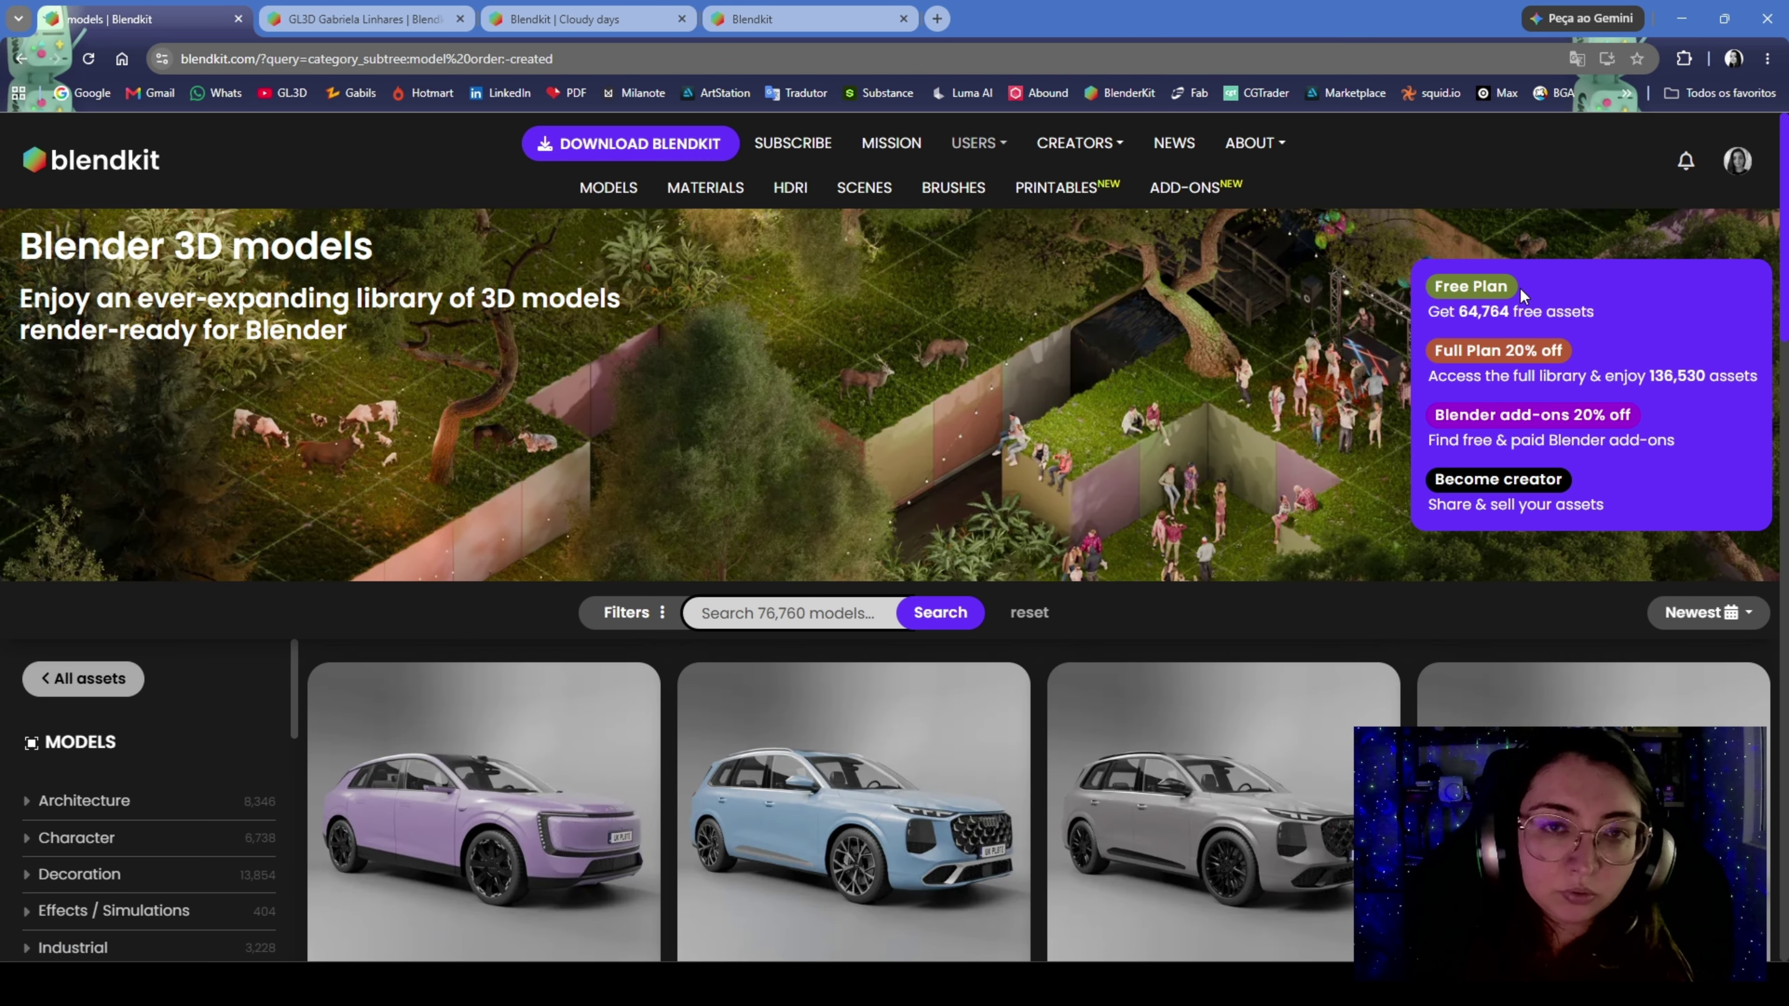
scroll(1414, 317, "down", 10)
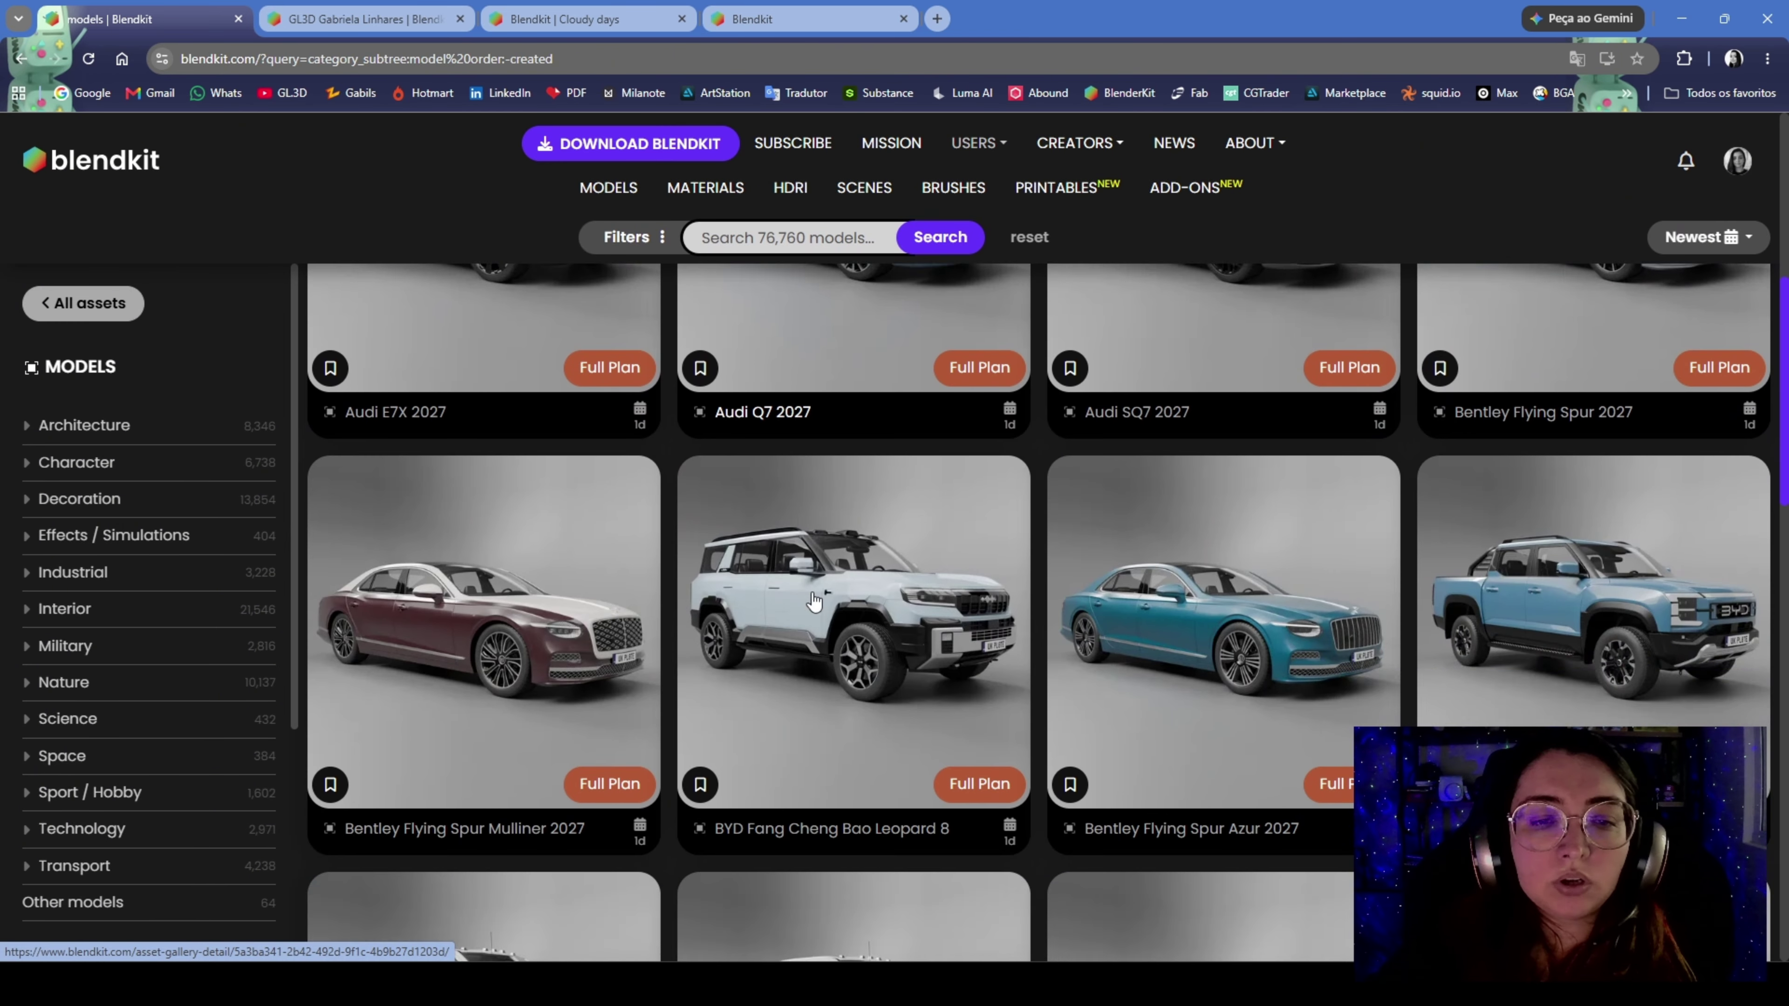
scroll(813, 600, "up", 10)
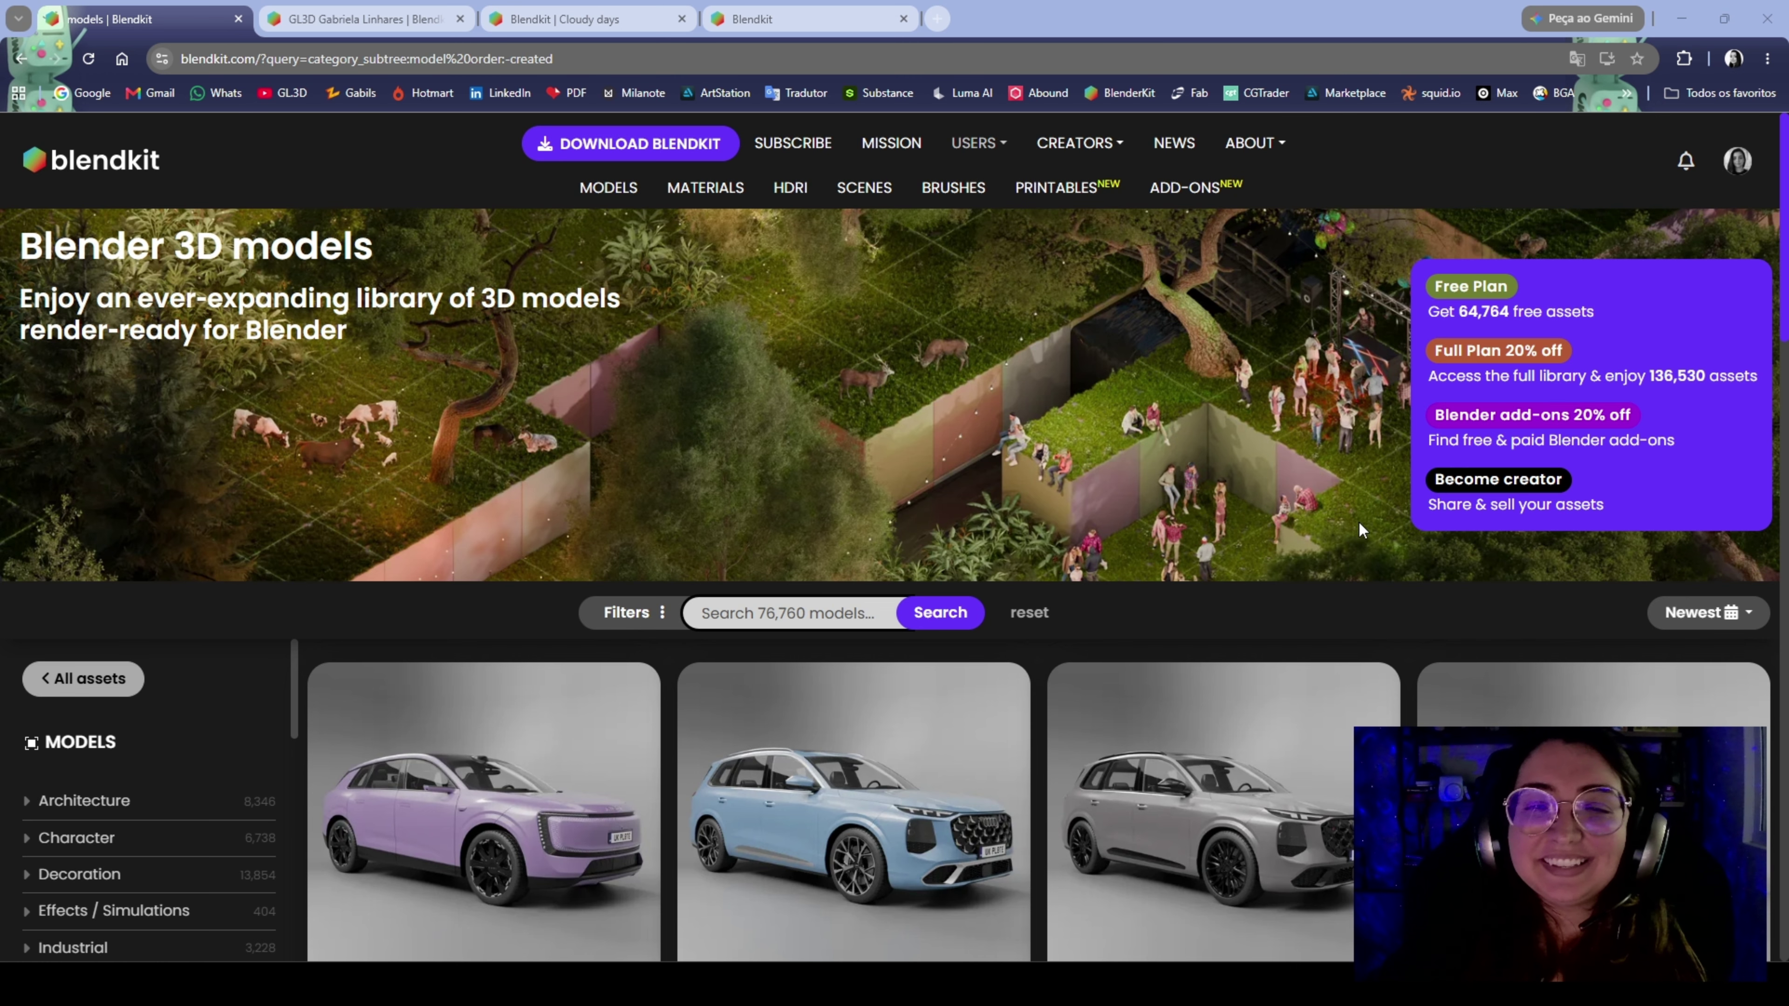
scroll(1352, 592, "down", 2)
scroll(1345, 613, "up", 2)
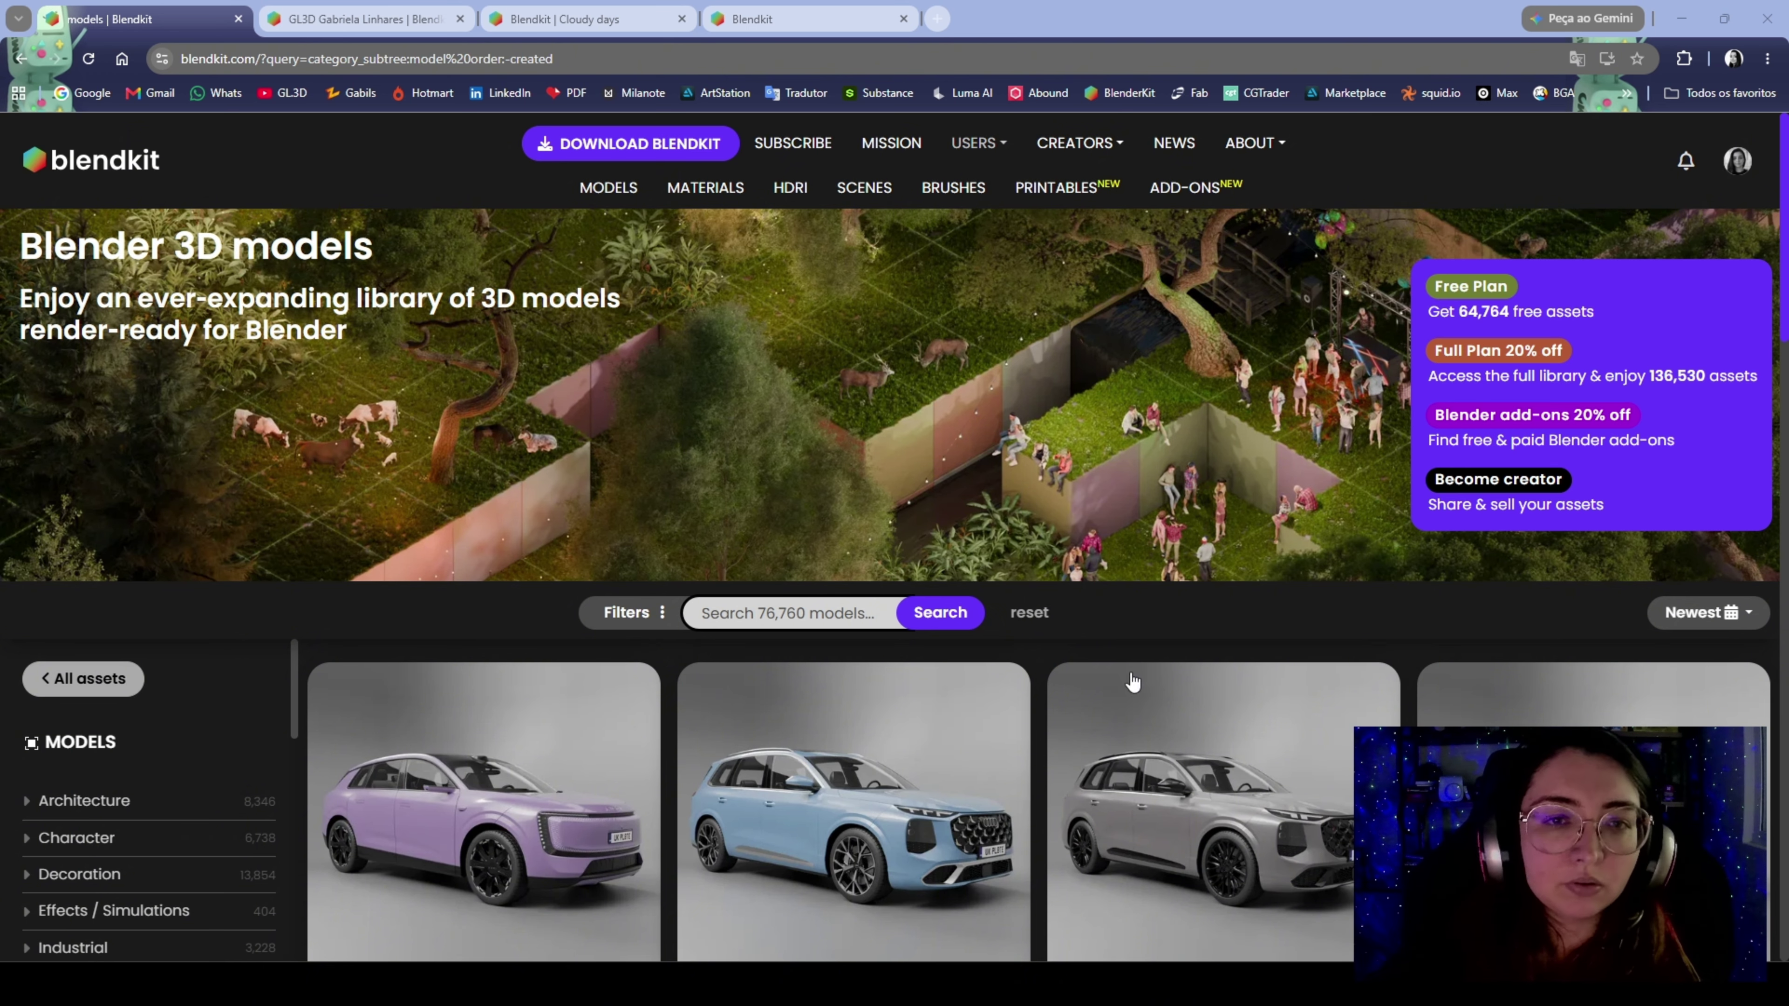
Open the subscription plans page, compare the plans and show the Full plan's monthly pricing
left_click(1528, 357)
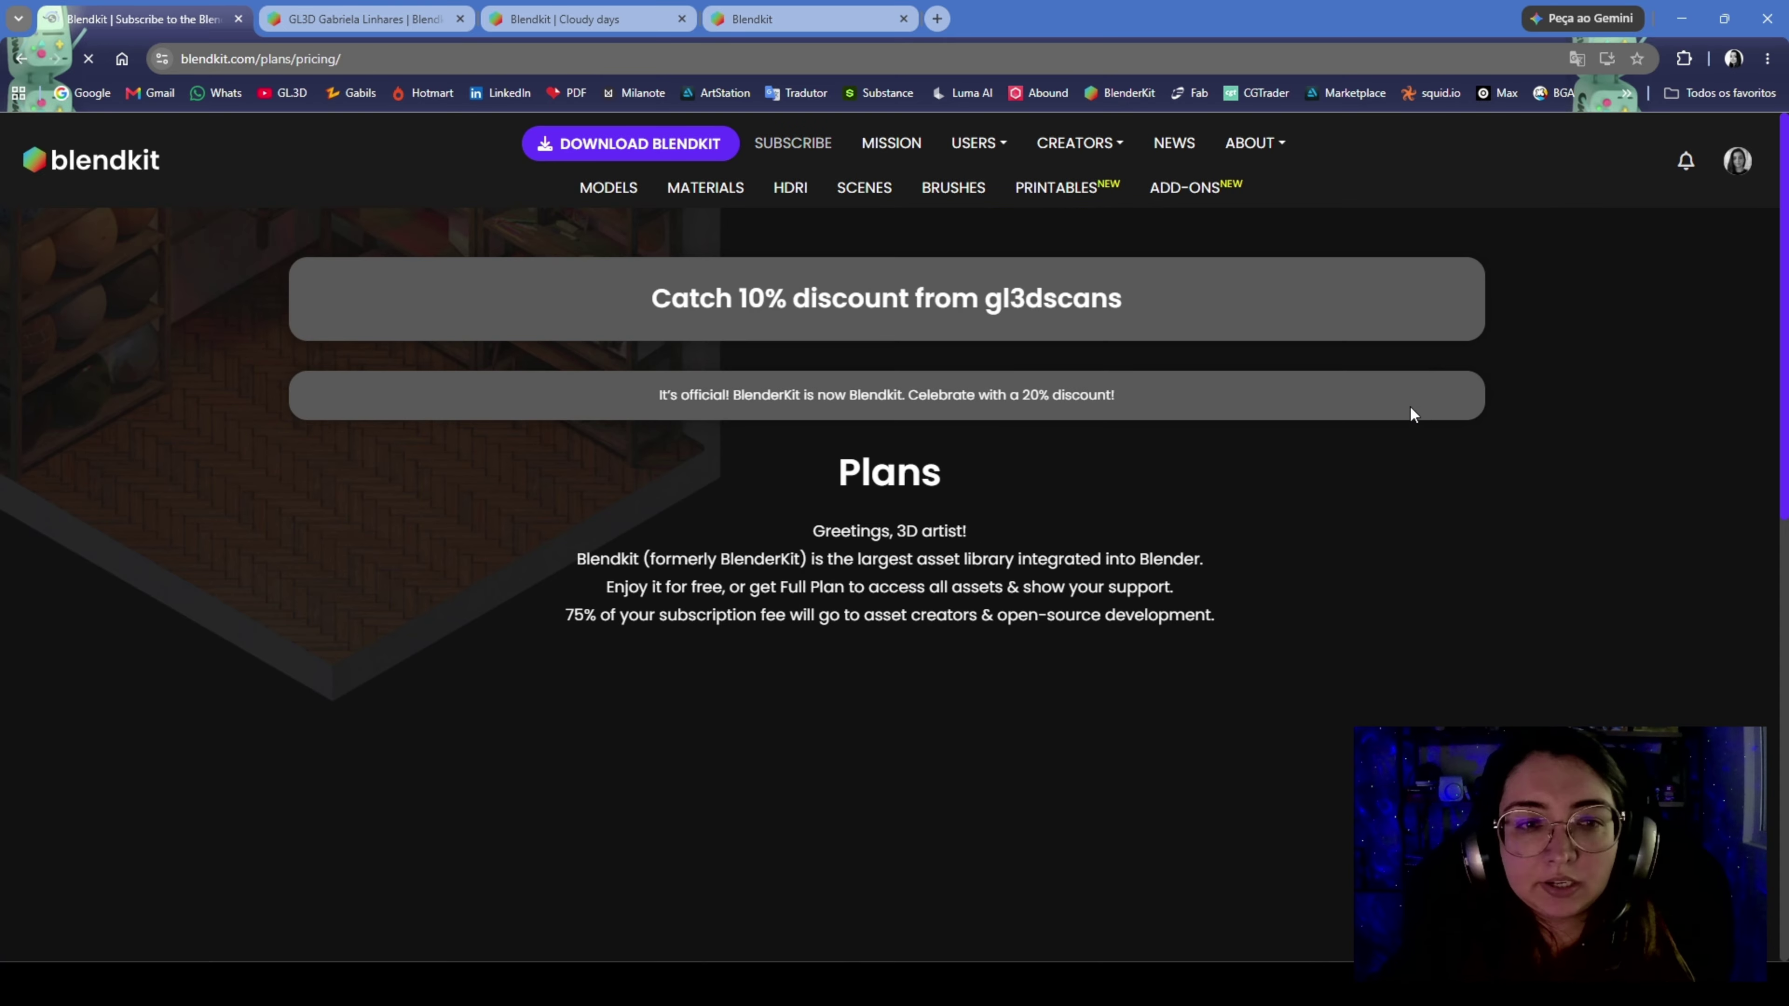
scroll(1655, 439, "down", 3)
scroll(1658, 442, "down", 3)
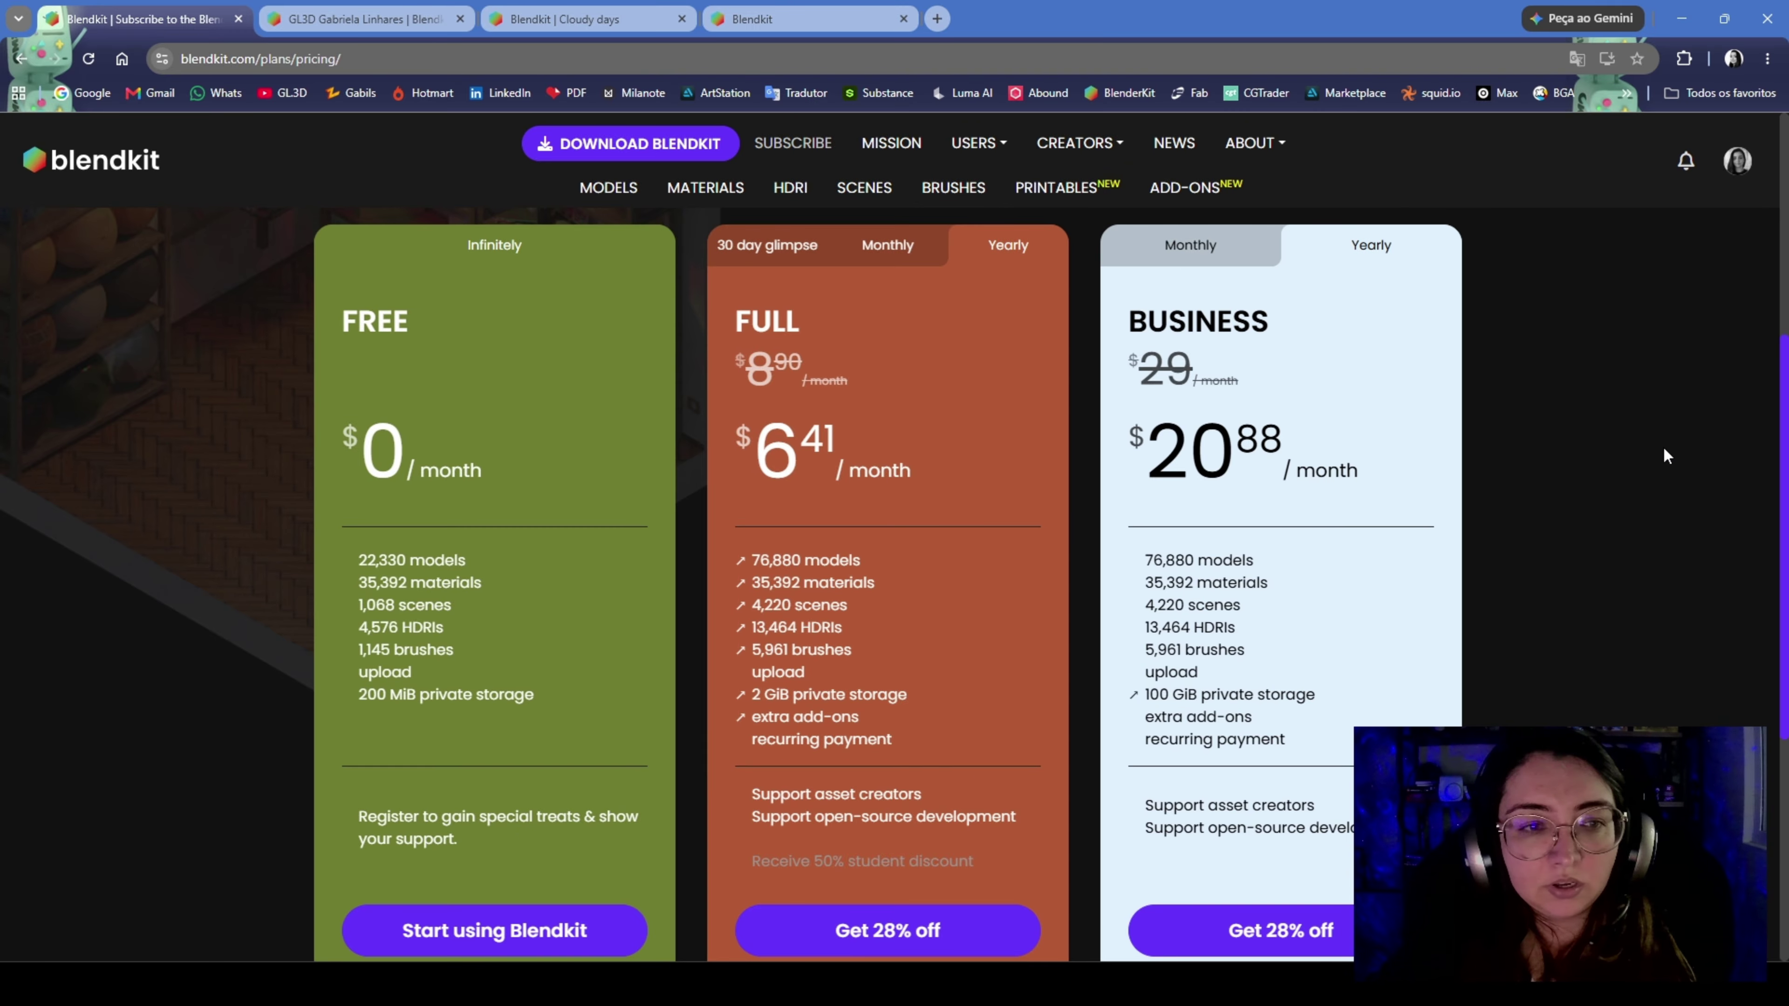
scroll(1662, 445, "up", 1)
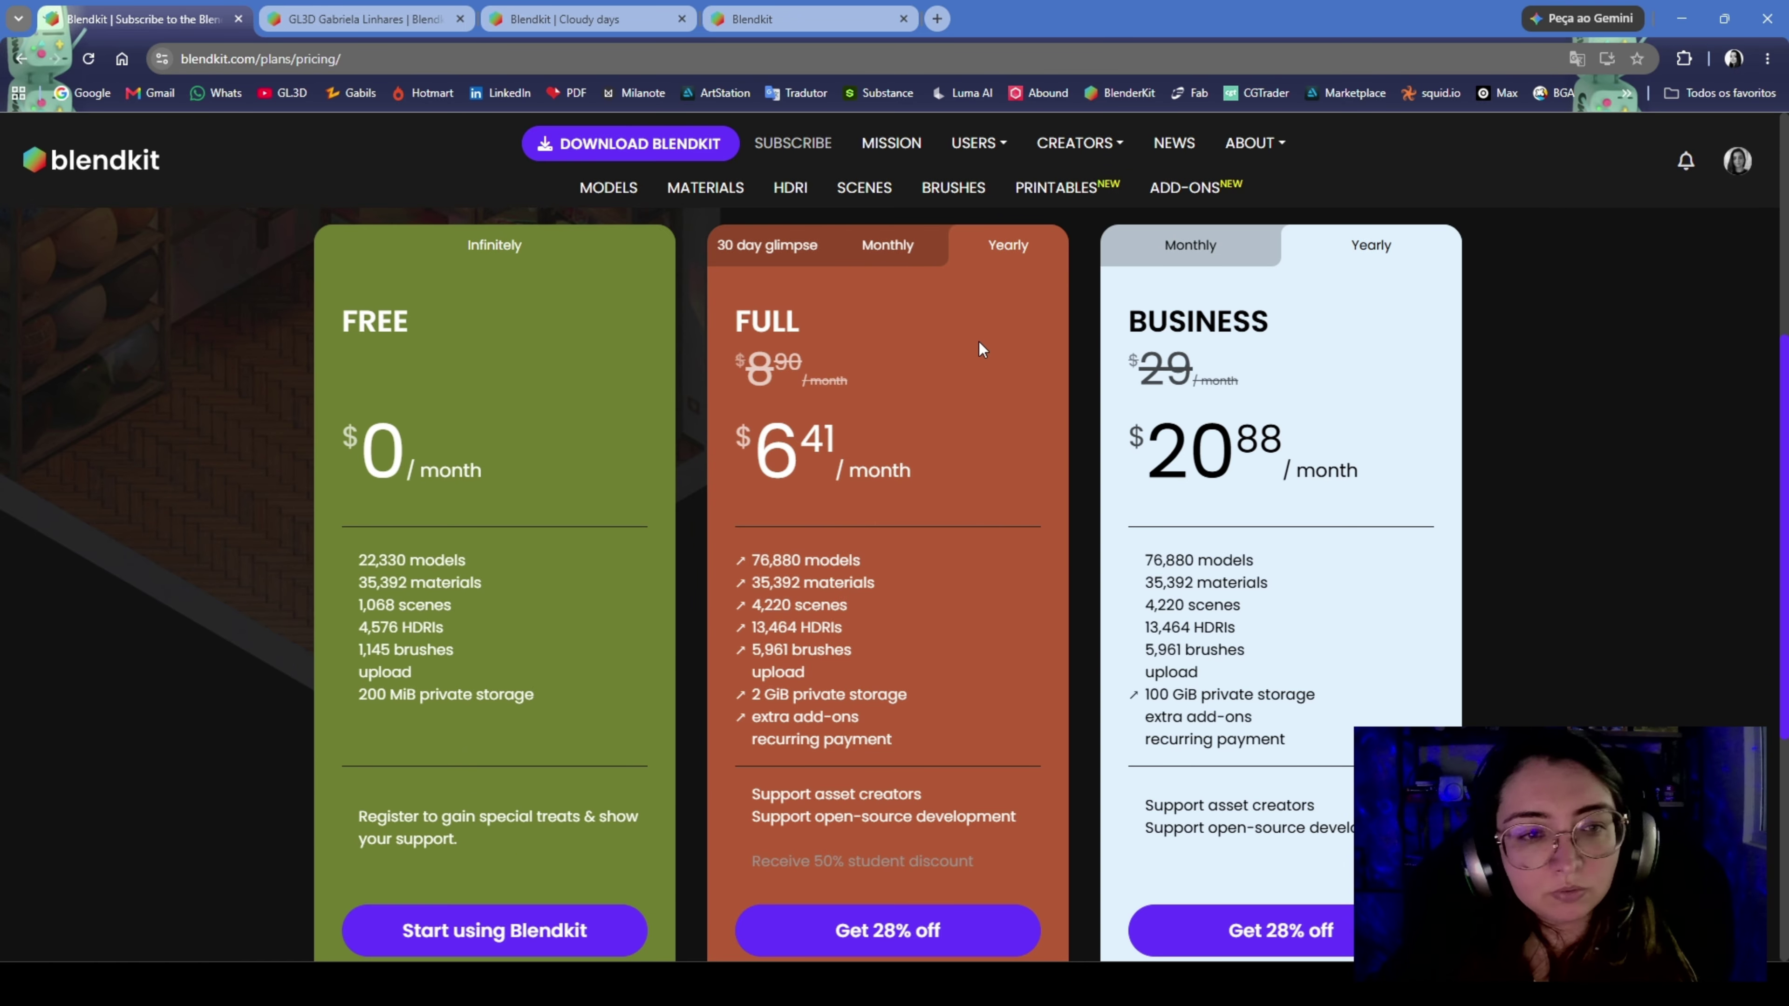
left_click(921, 253)
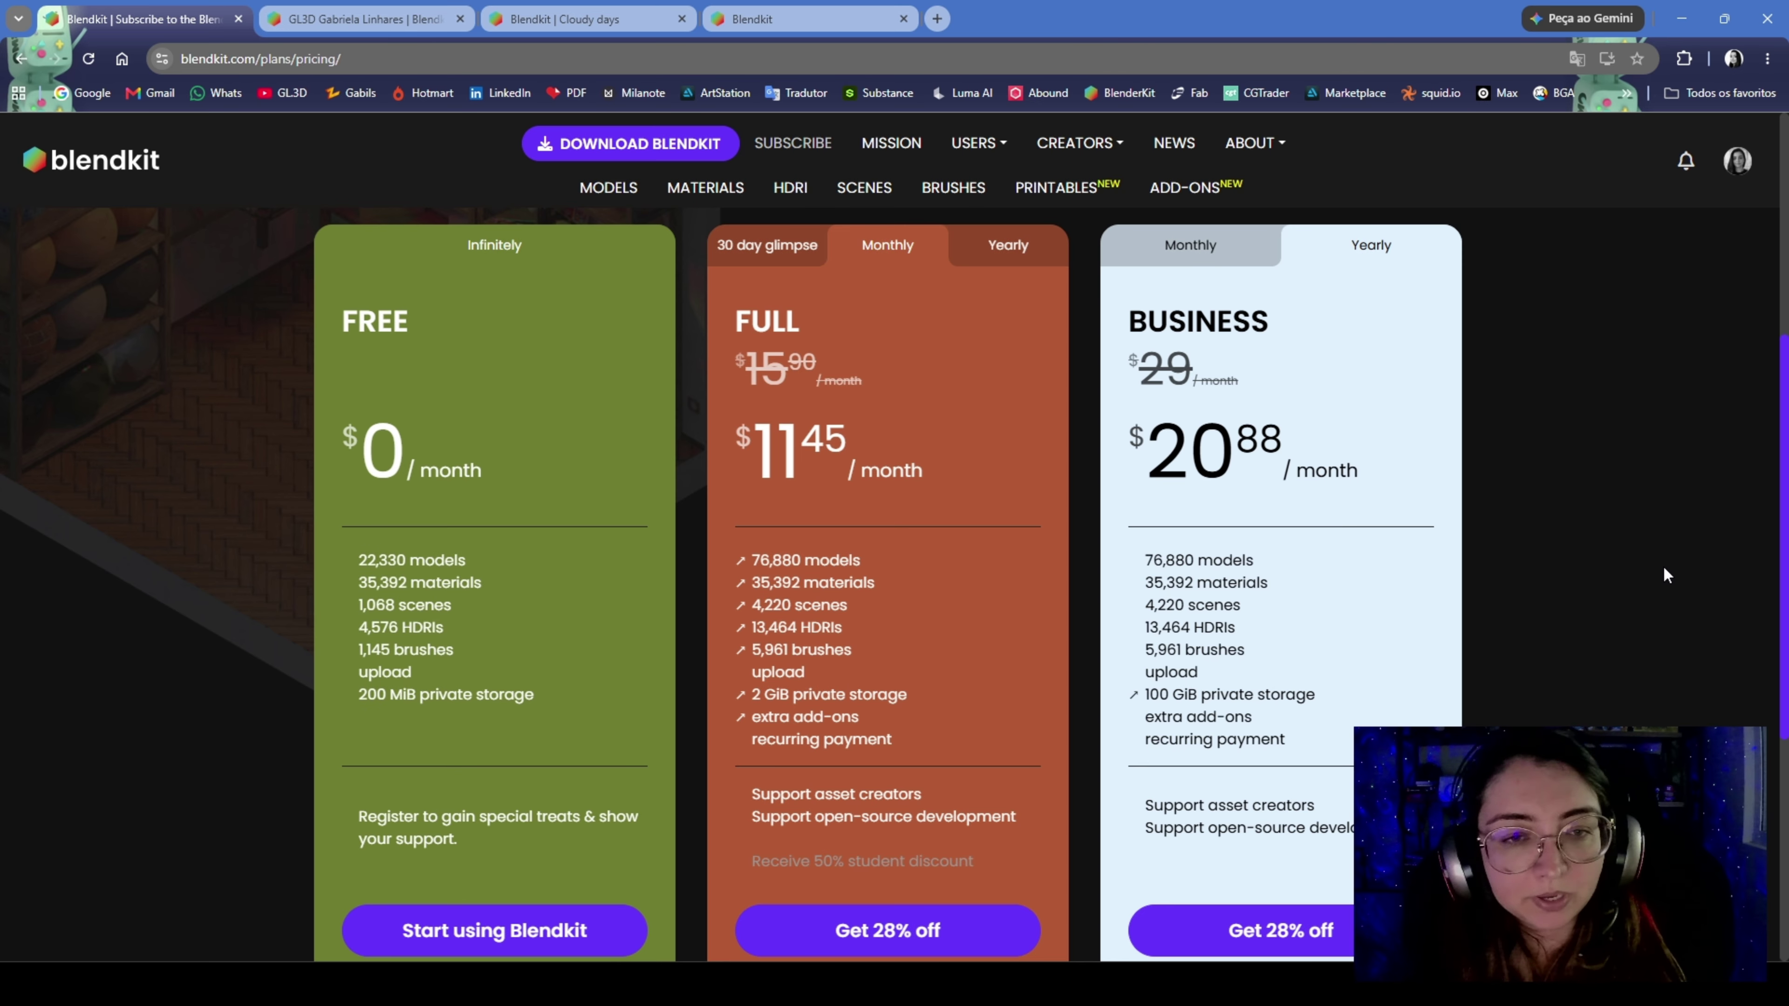
scroll(1663, 565, "down", 1)
scroll(1662, 565, "up", 1)
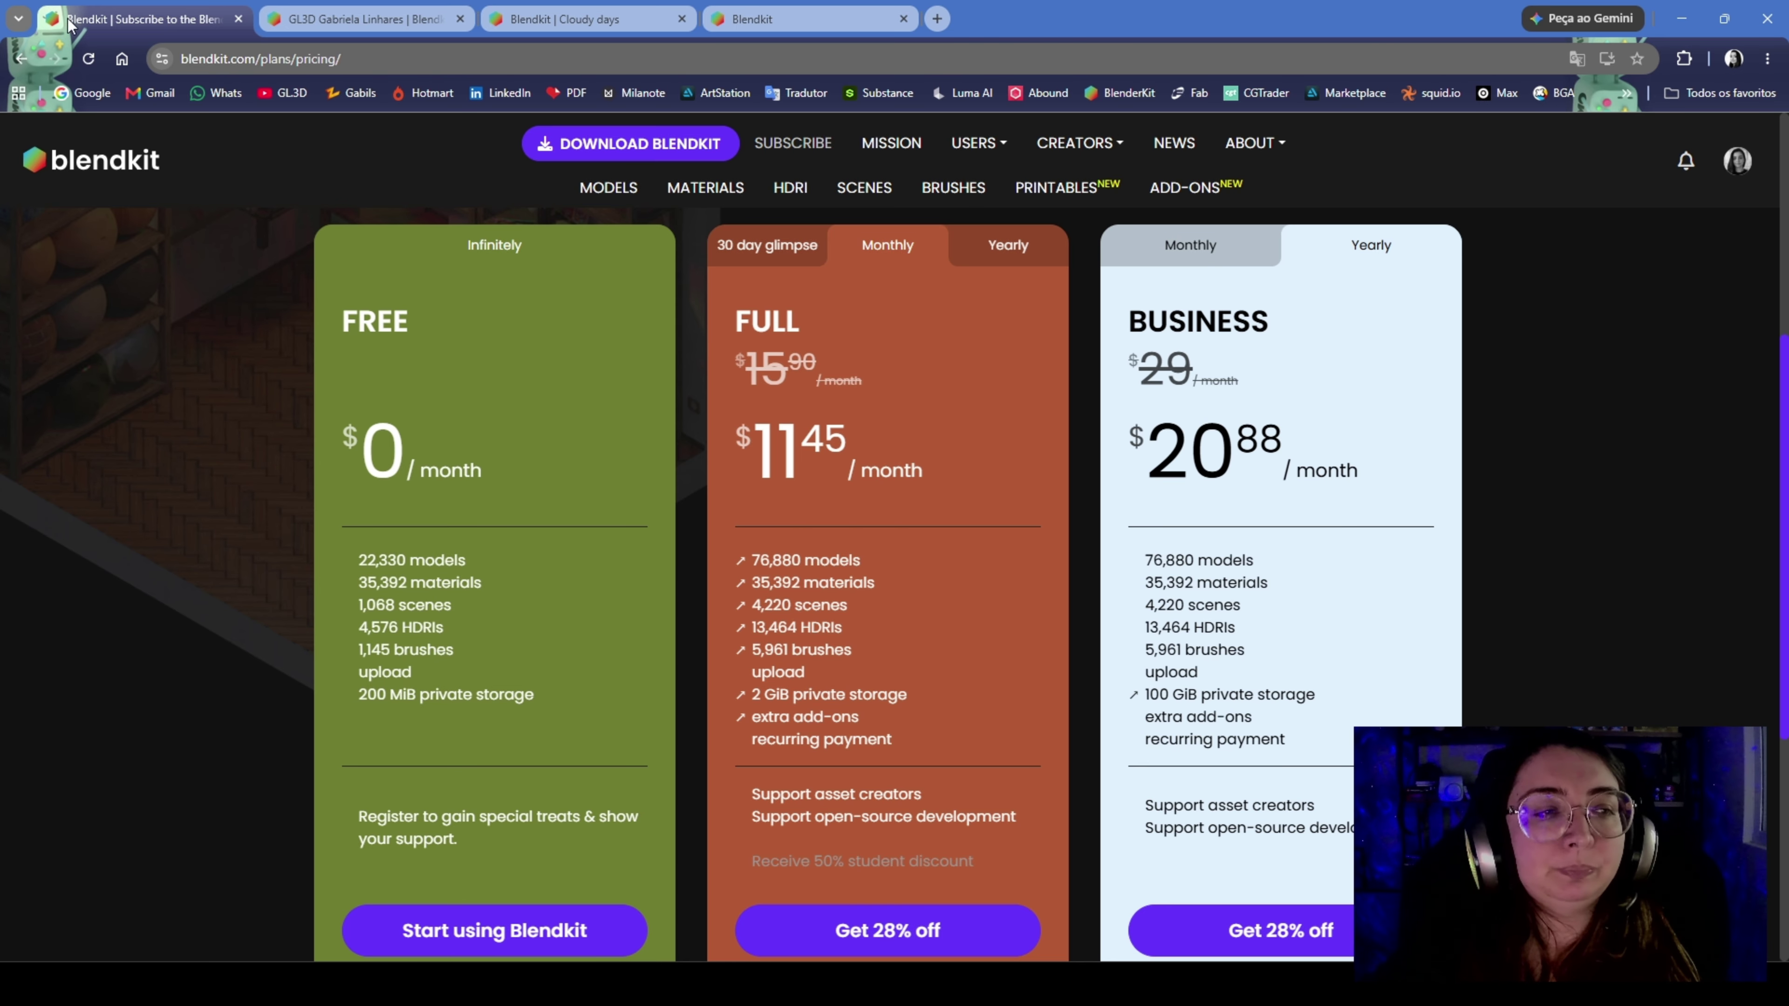
Return to the Blendkit homepage and examine the trending assets, including free, Full Plan and individually priced items
left_click(64, 175)
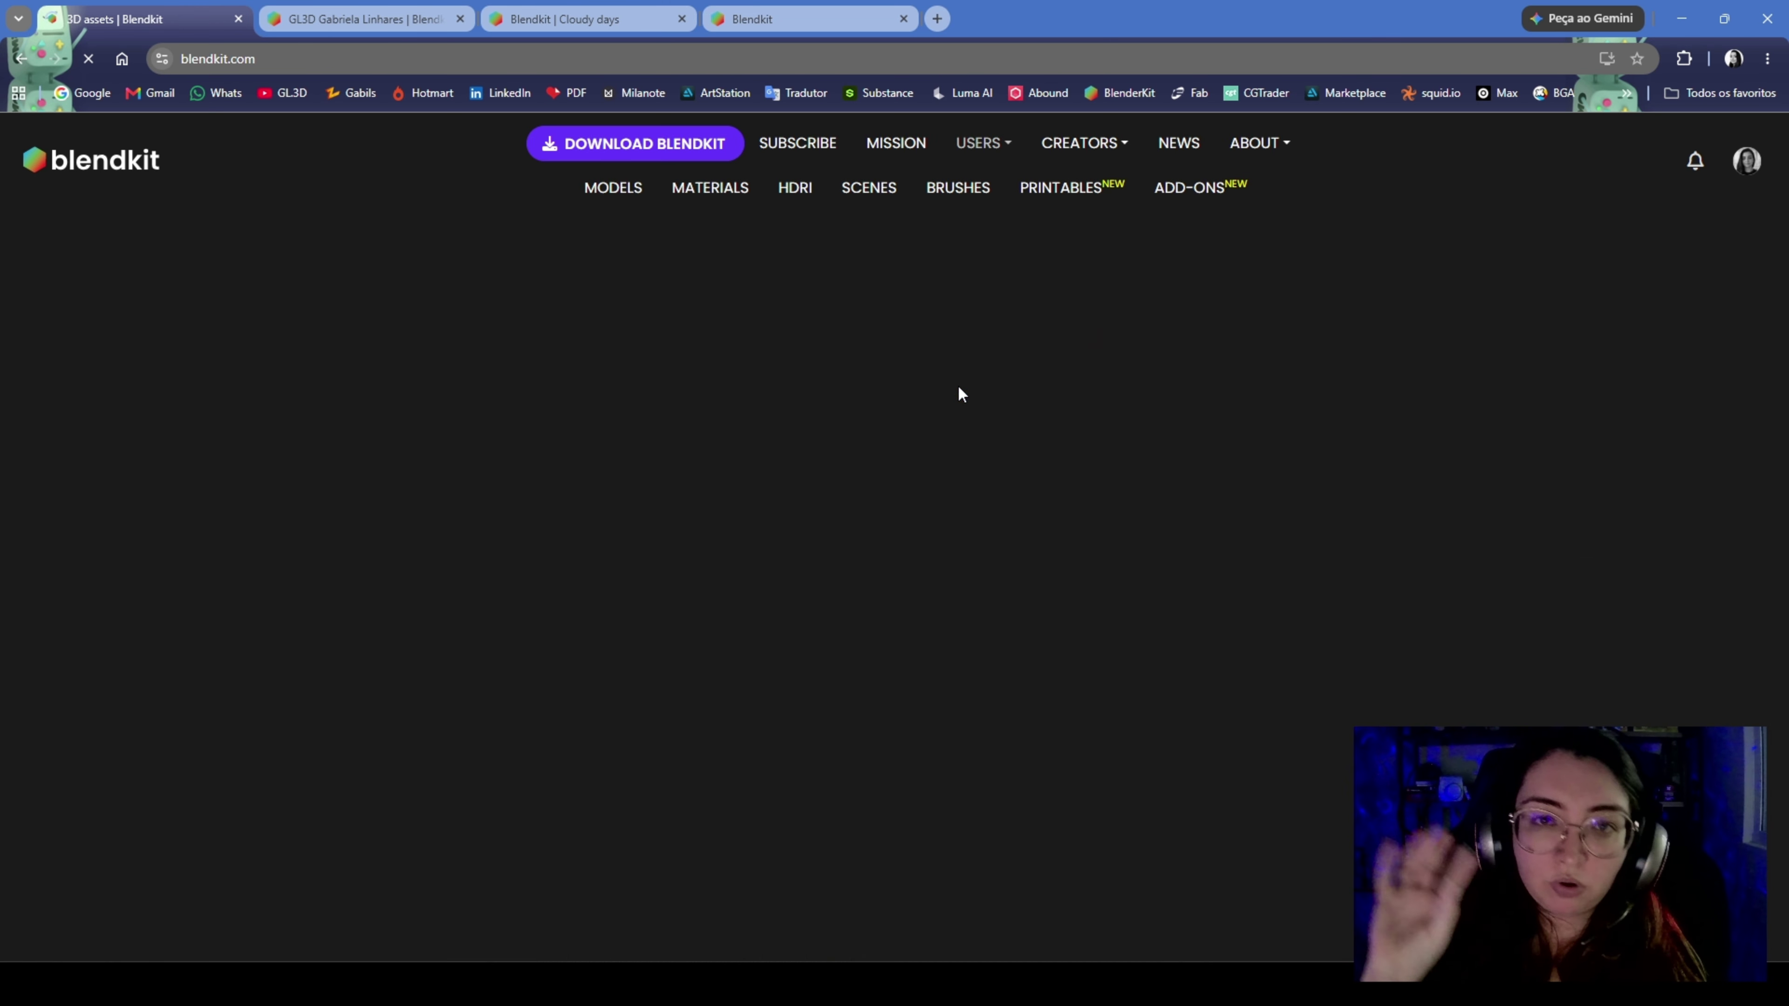
scroll(1063, 572, "down", 2)
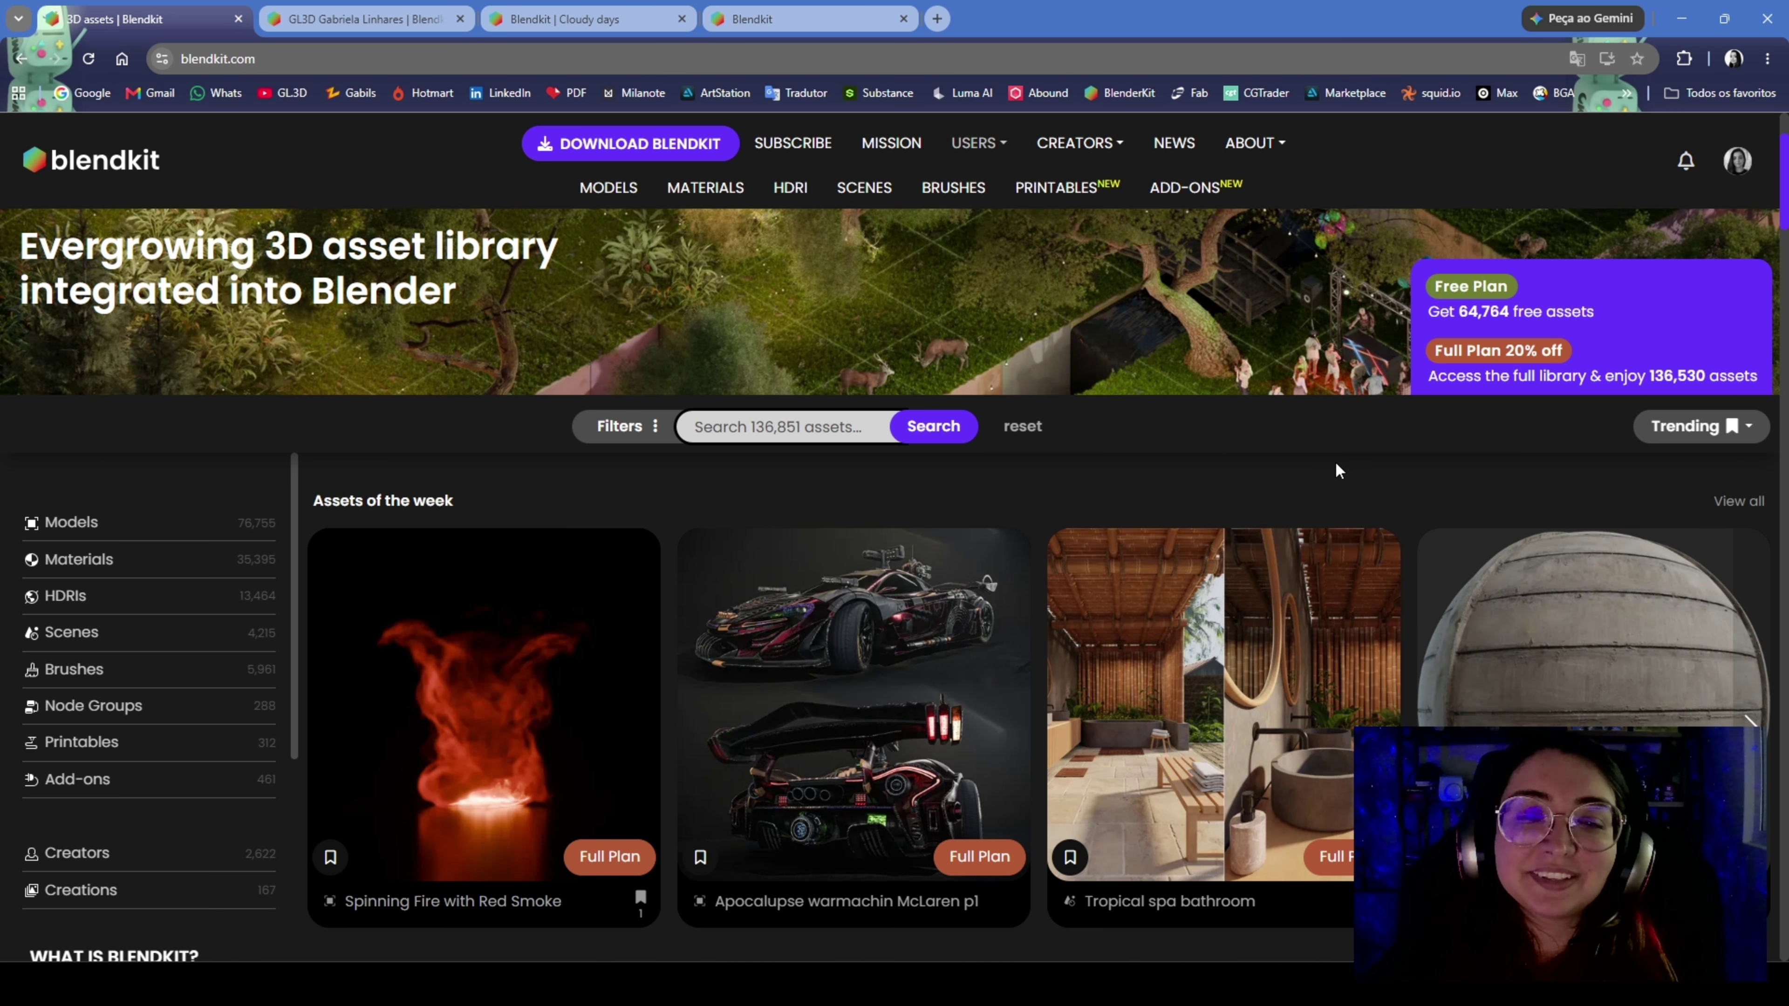
scroll(1335, 467, "down", 1)
scroll(1346, 474, "up", 1)
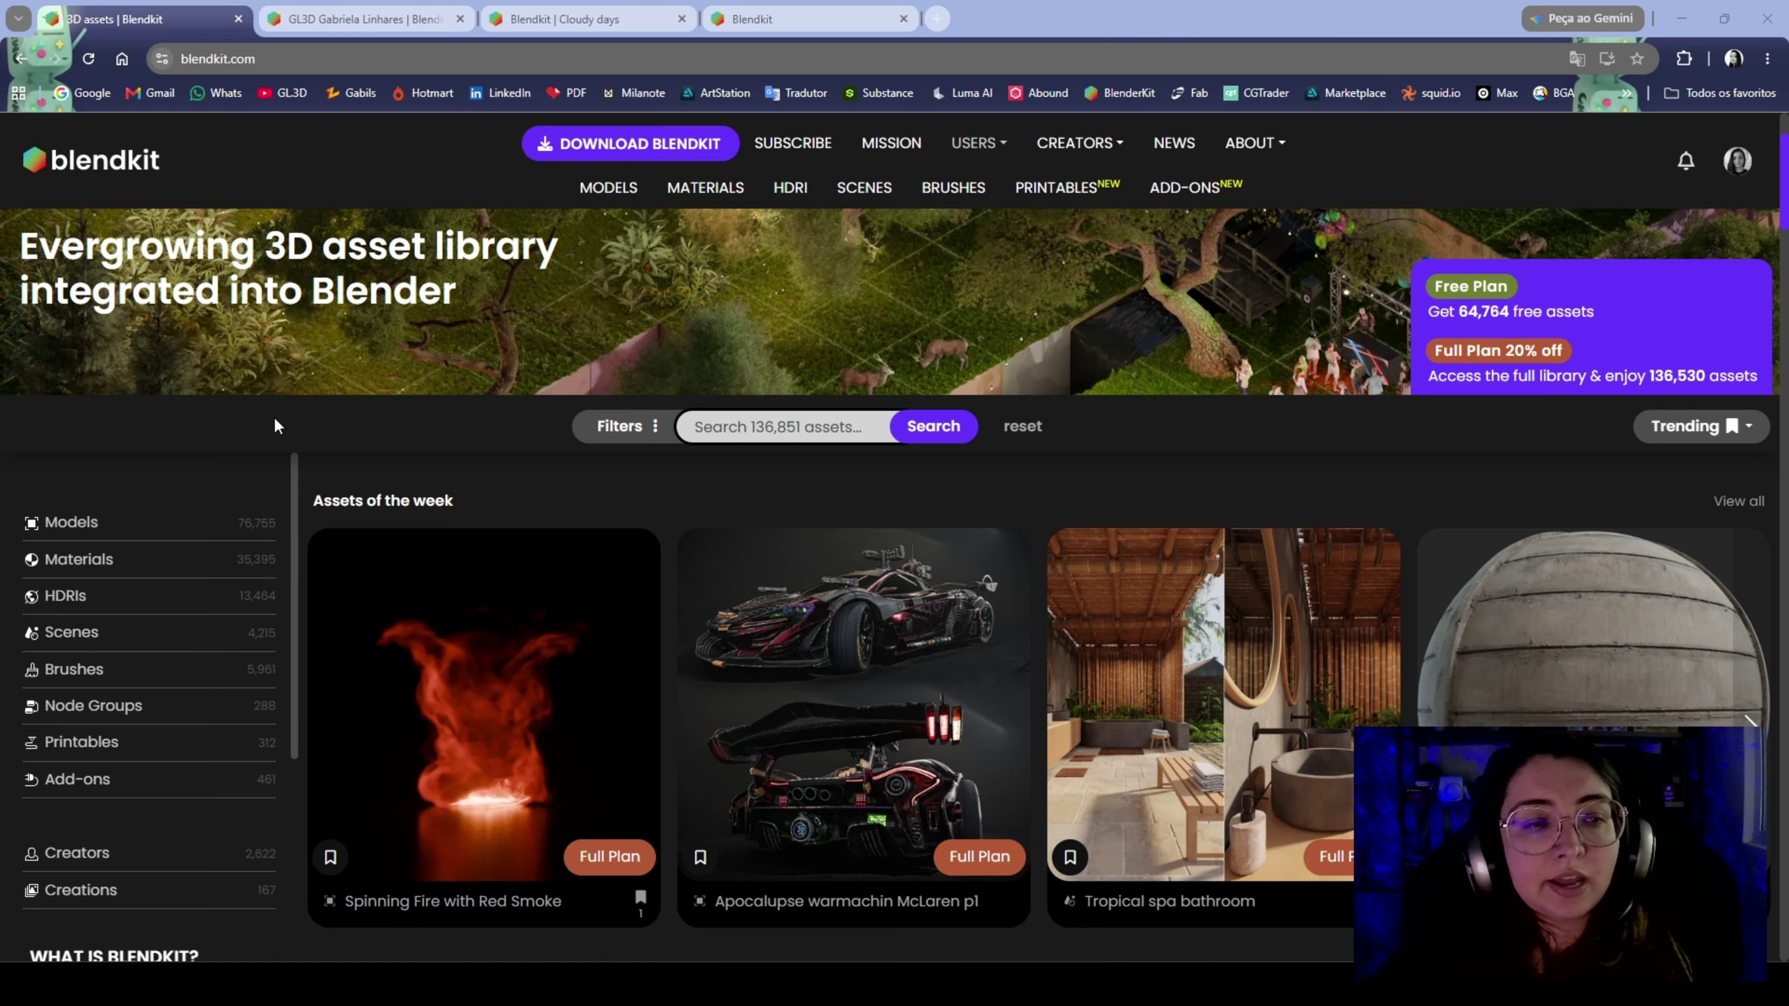
scroll(839, 504, "down", 8)
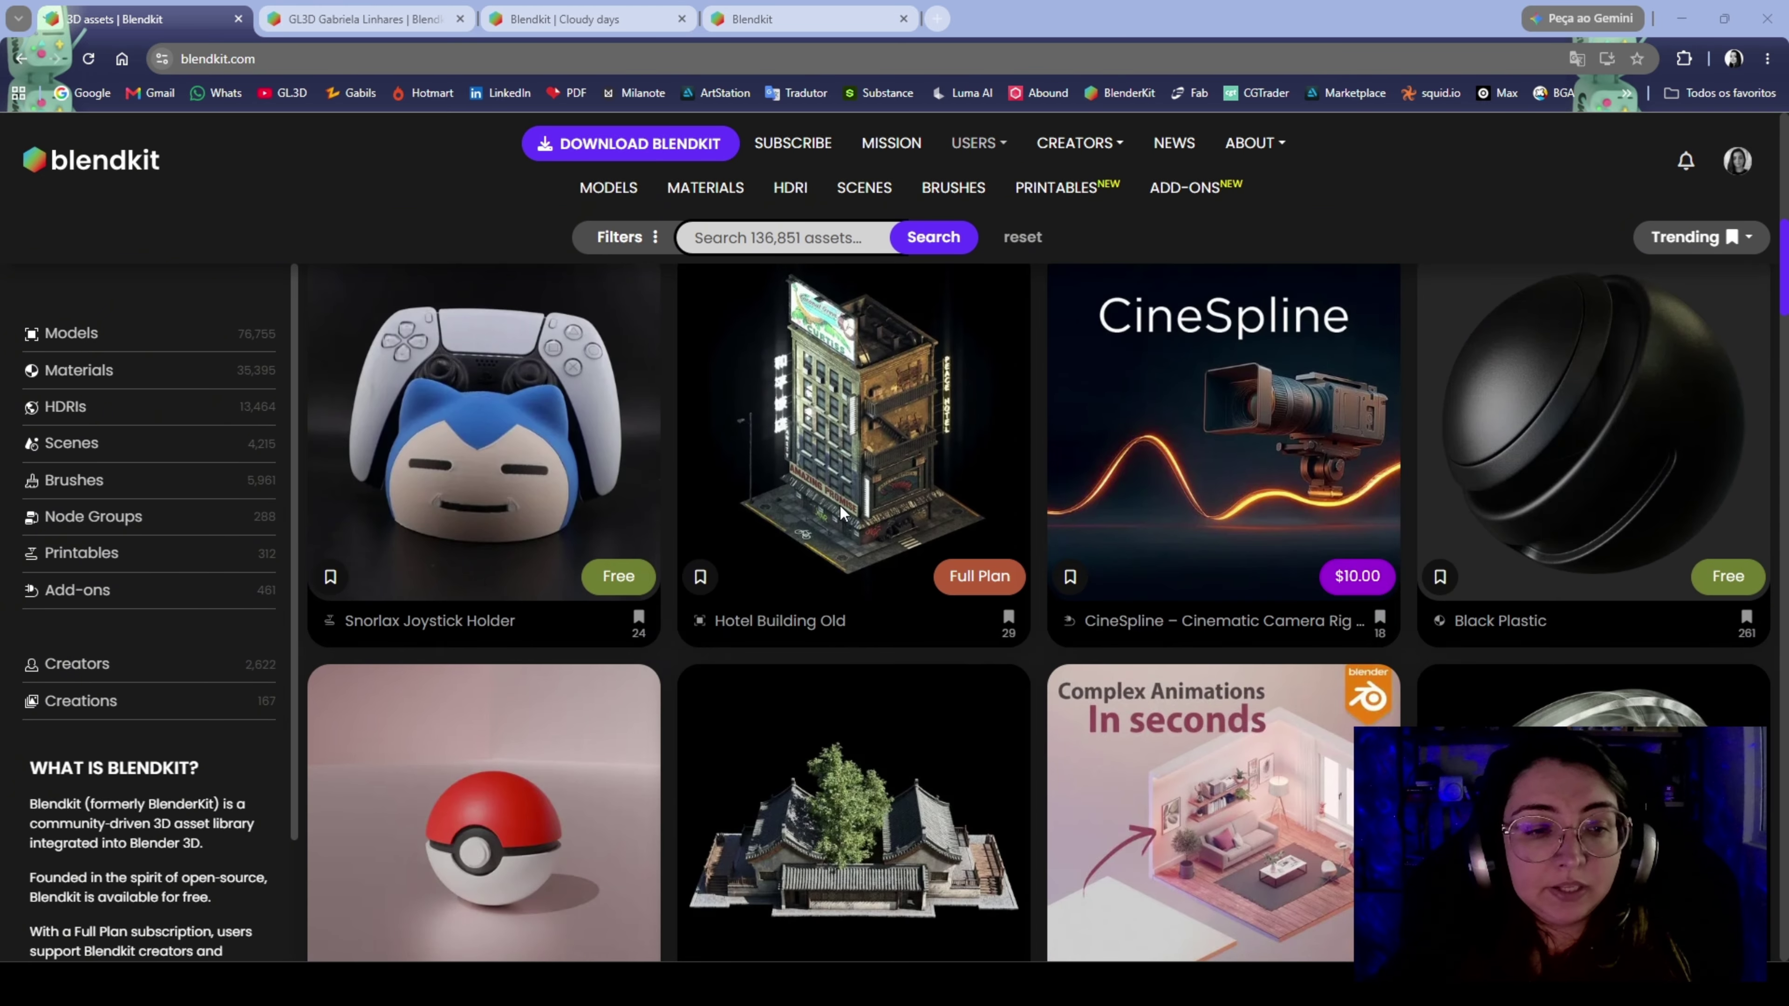
scroll(840, 506, "down", 5)
scroll(687, 472, "down", 5)
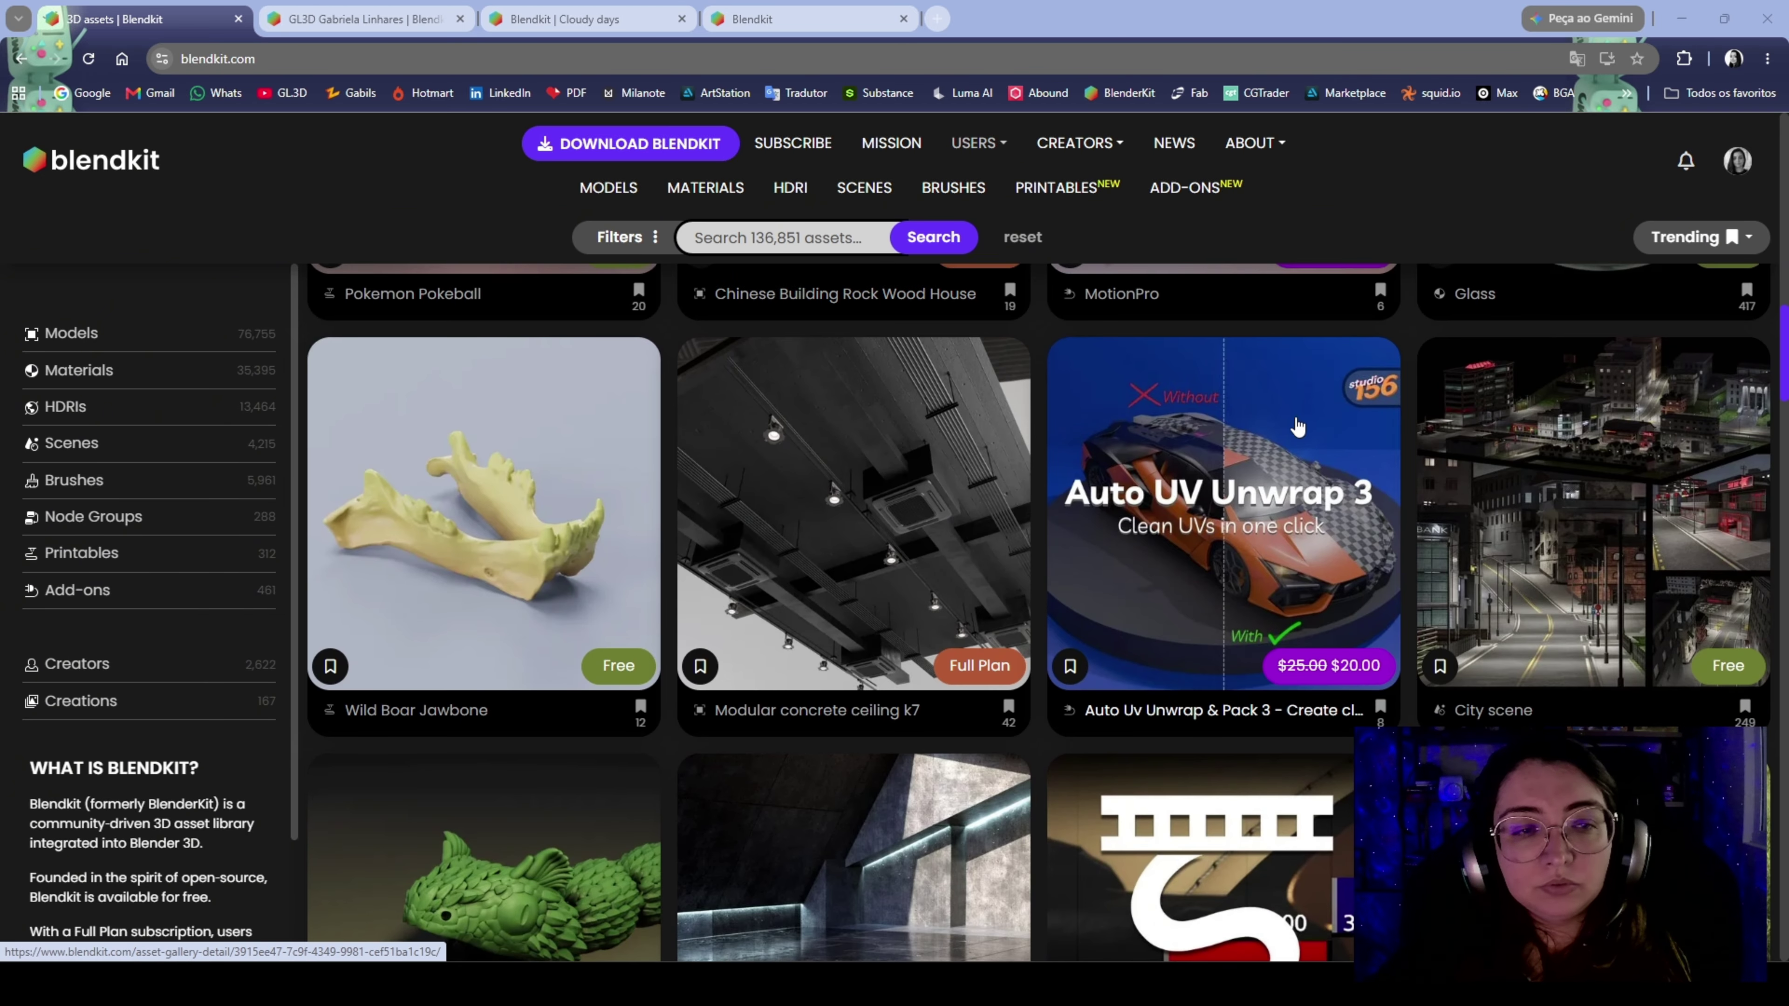
scroll(1298, 427, "up", 15)
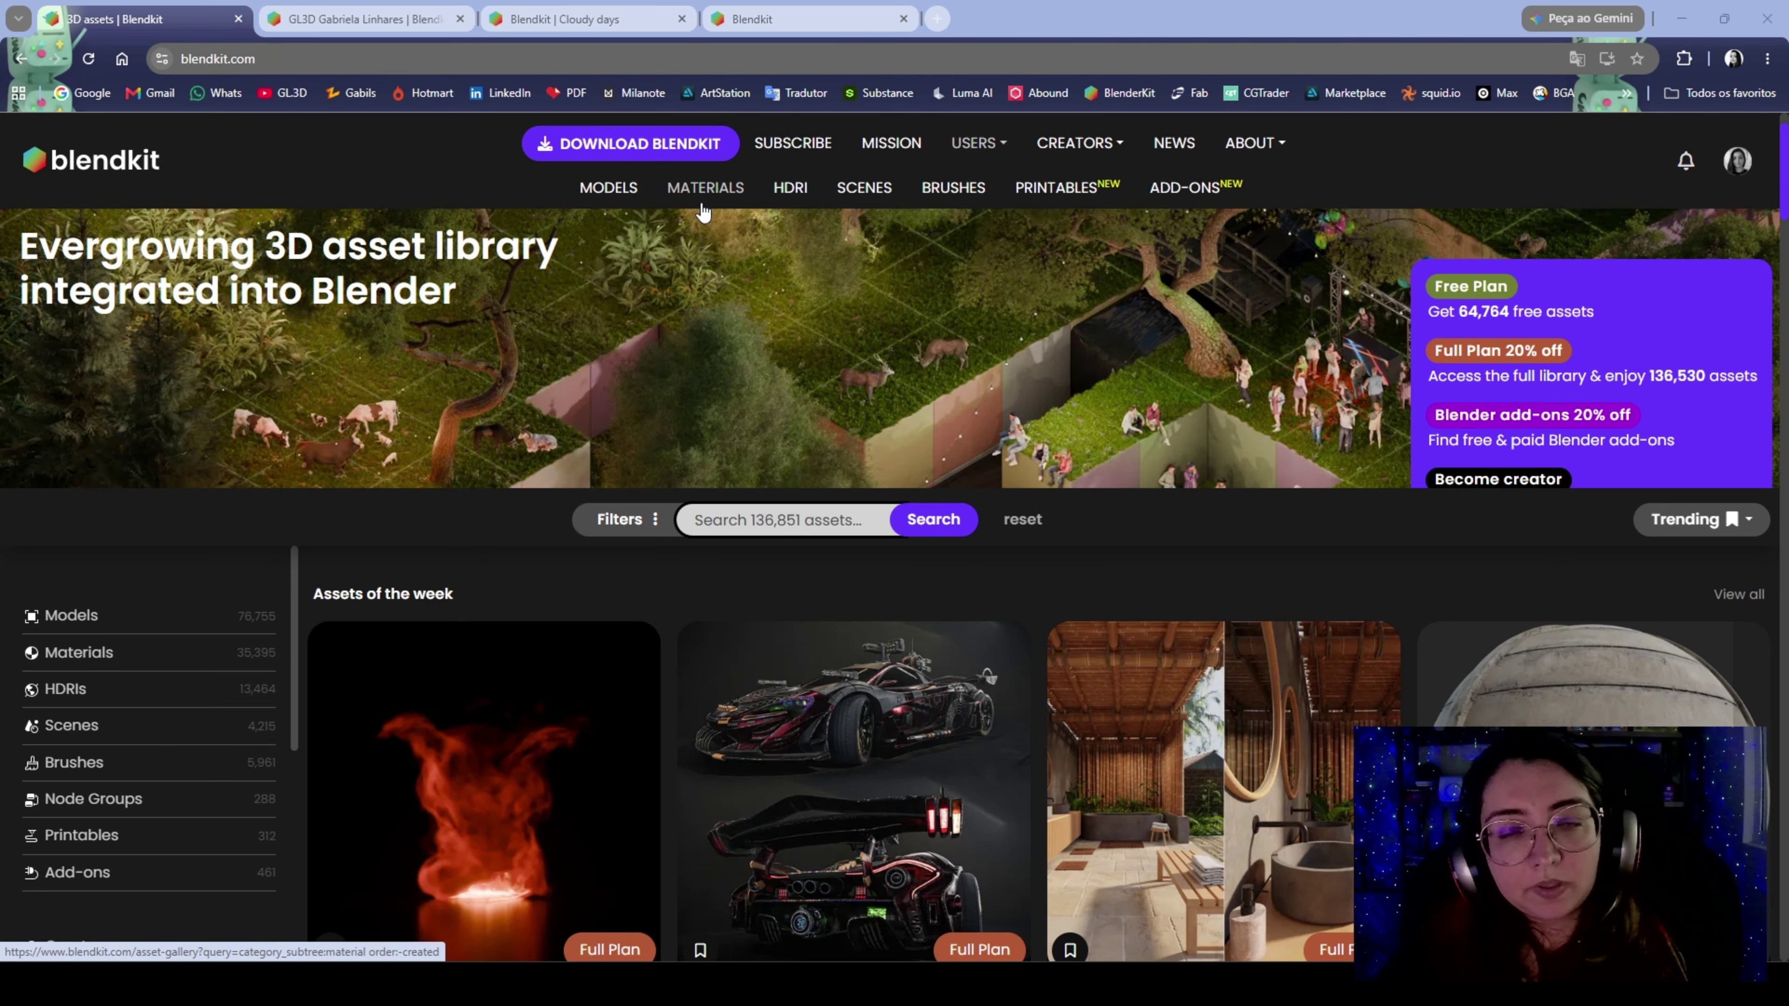
Open the Models category from the homepage
left_click(626, 202)
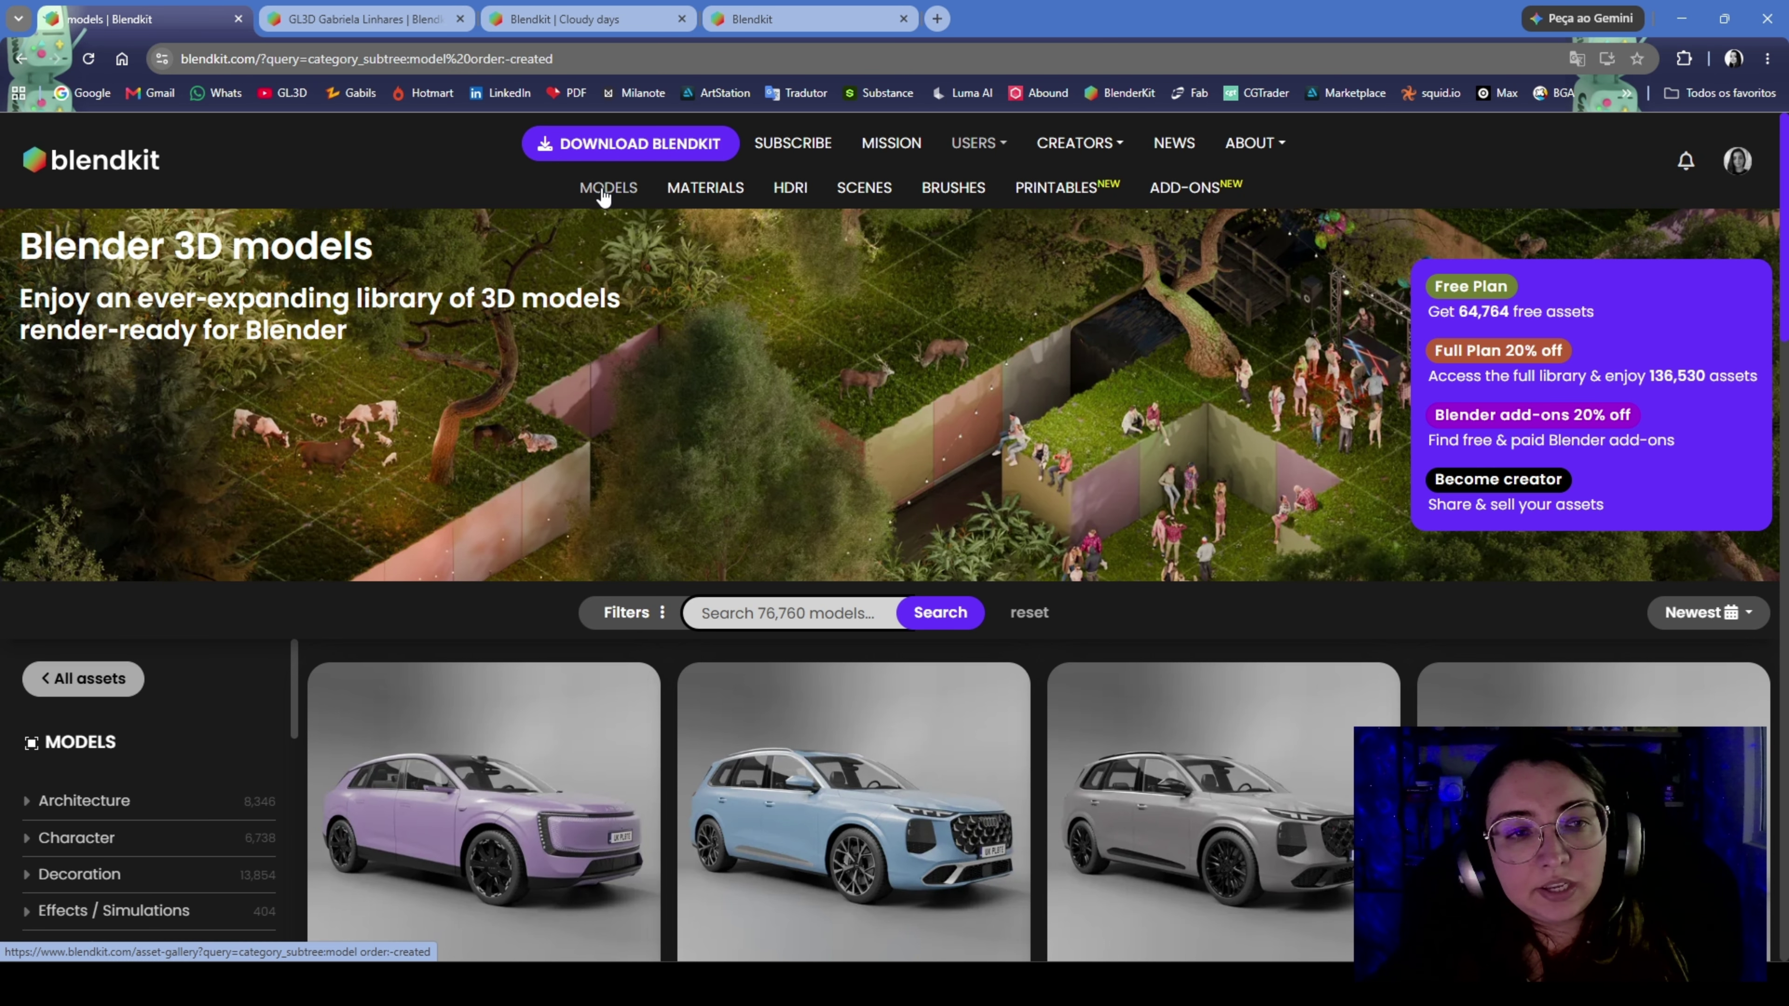
Look through the newest 3D models, comparing the Full Plan and free labels on the assets
scroll(371, 430, "down", 5)
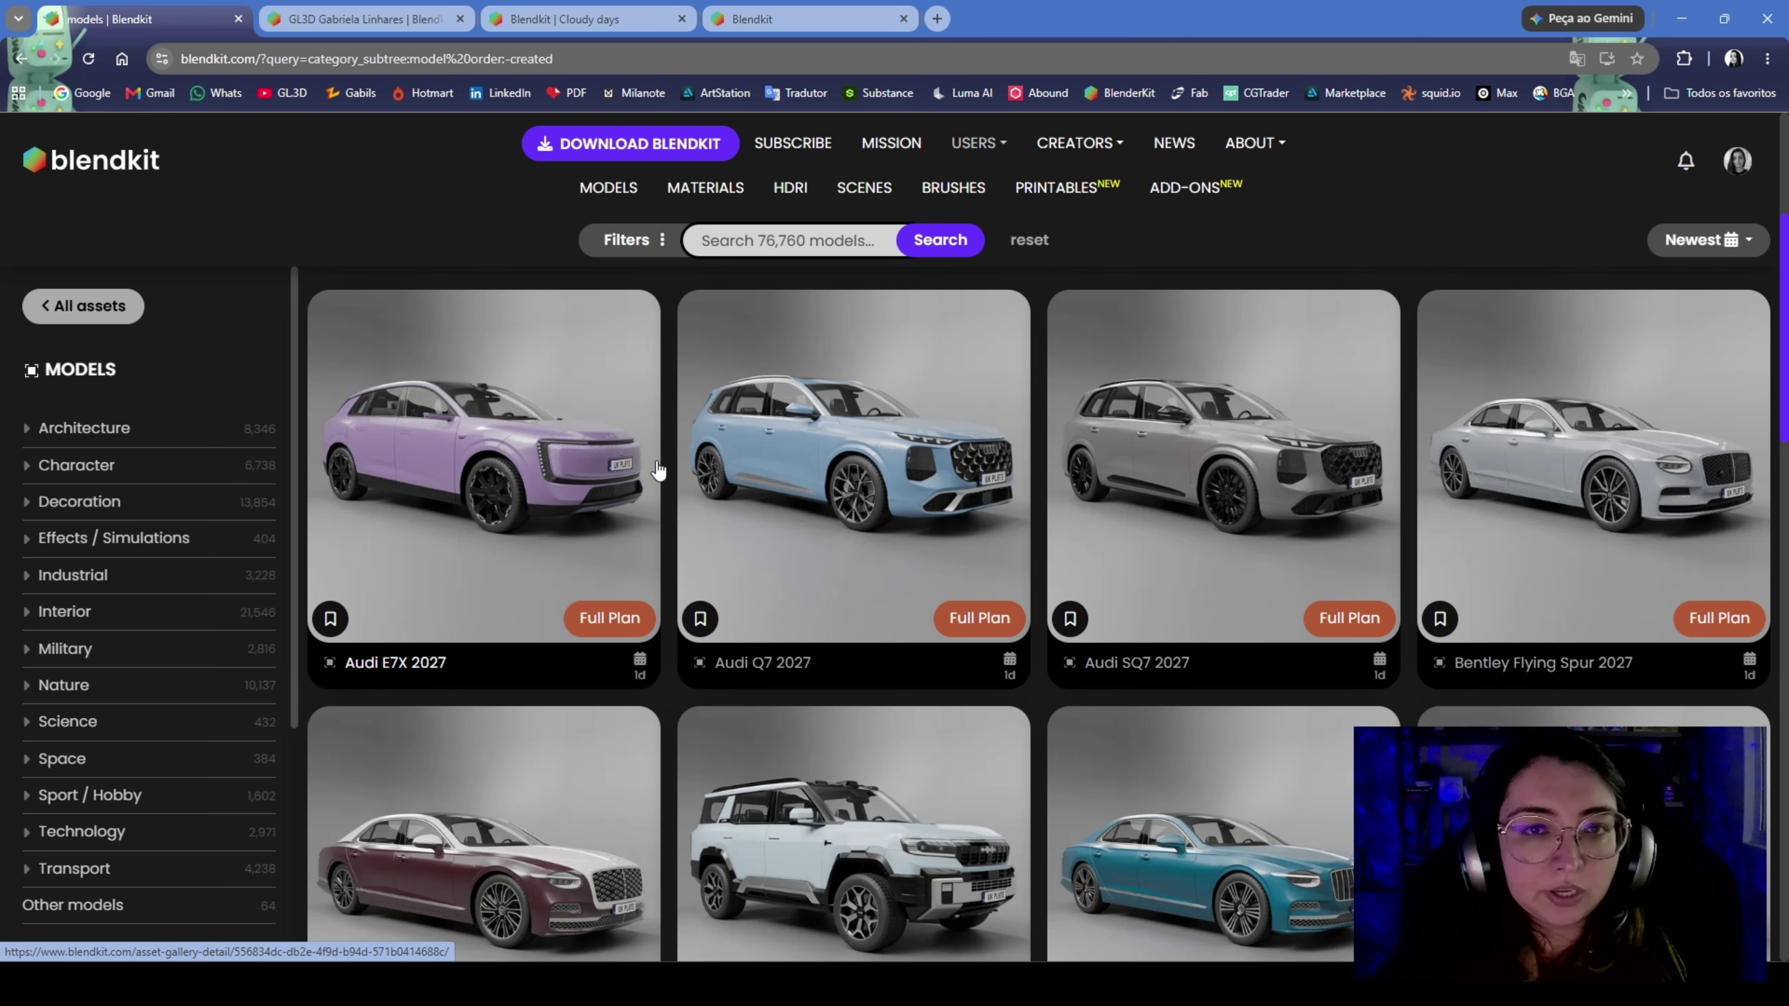
scroll(1338, 480, "down", 4)
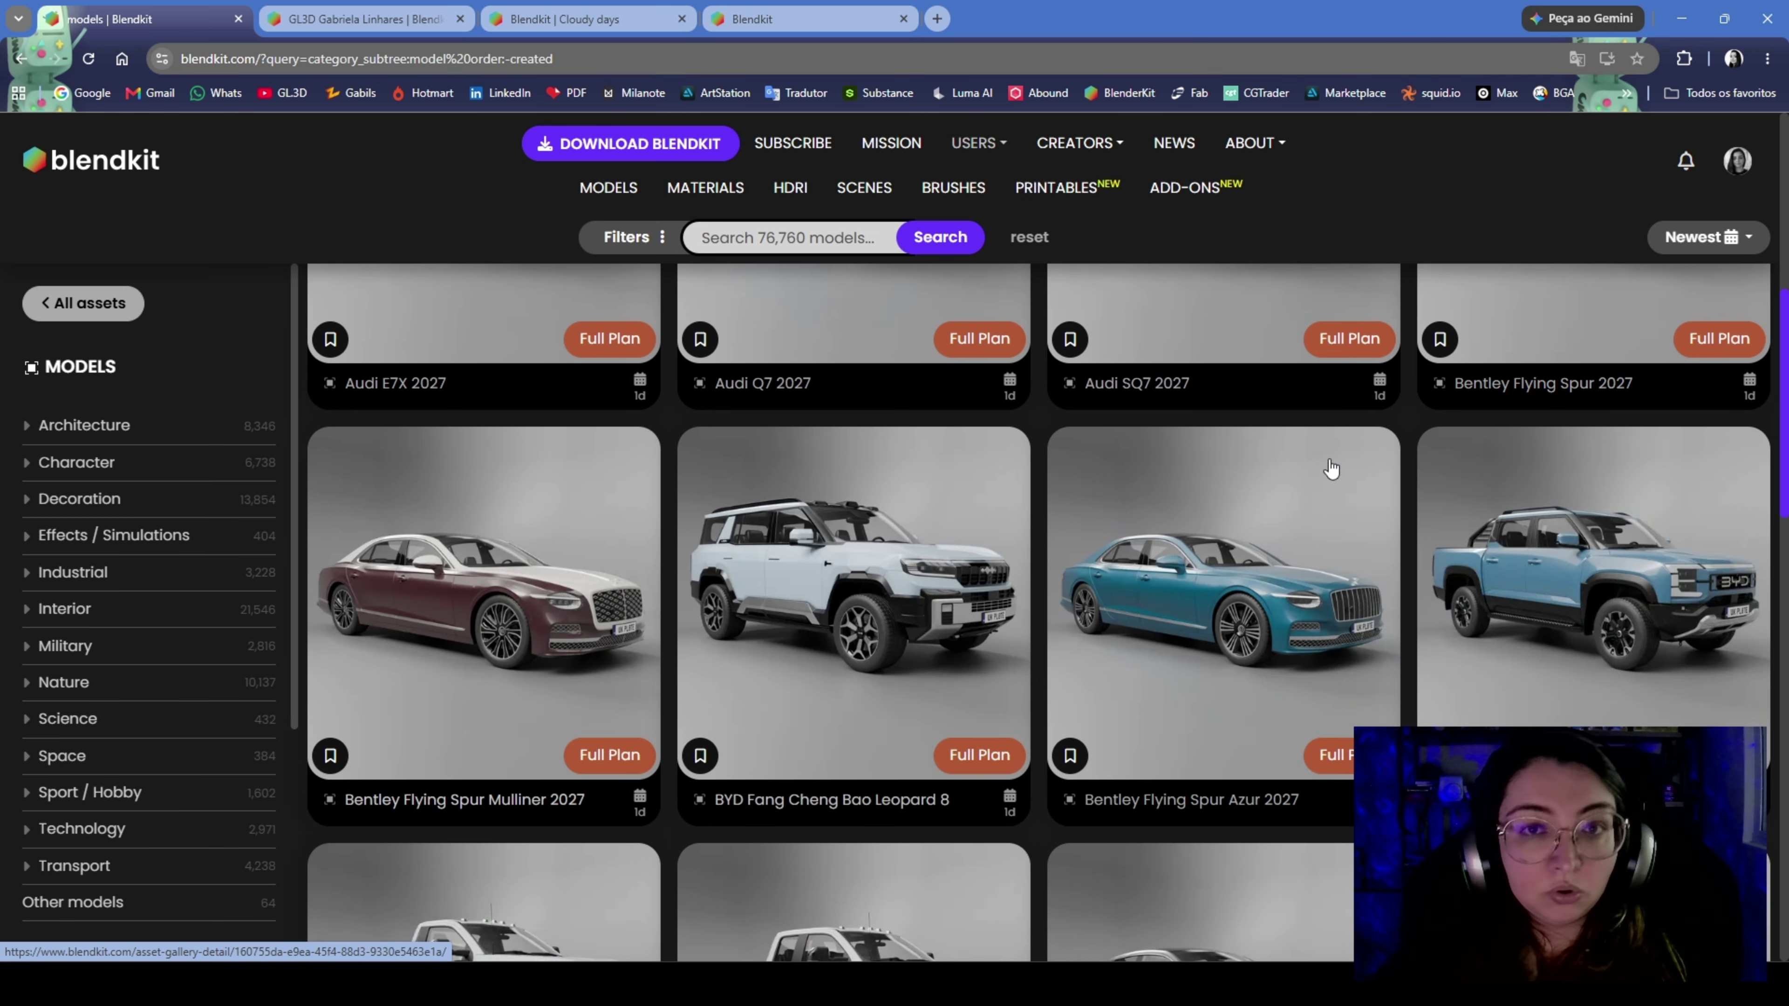
scroll(1377, 507, "down", 5)
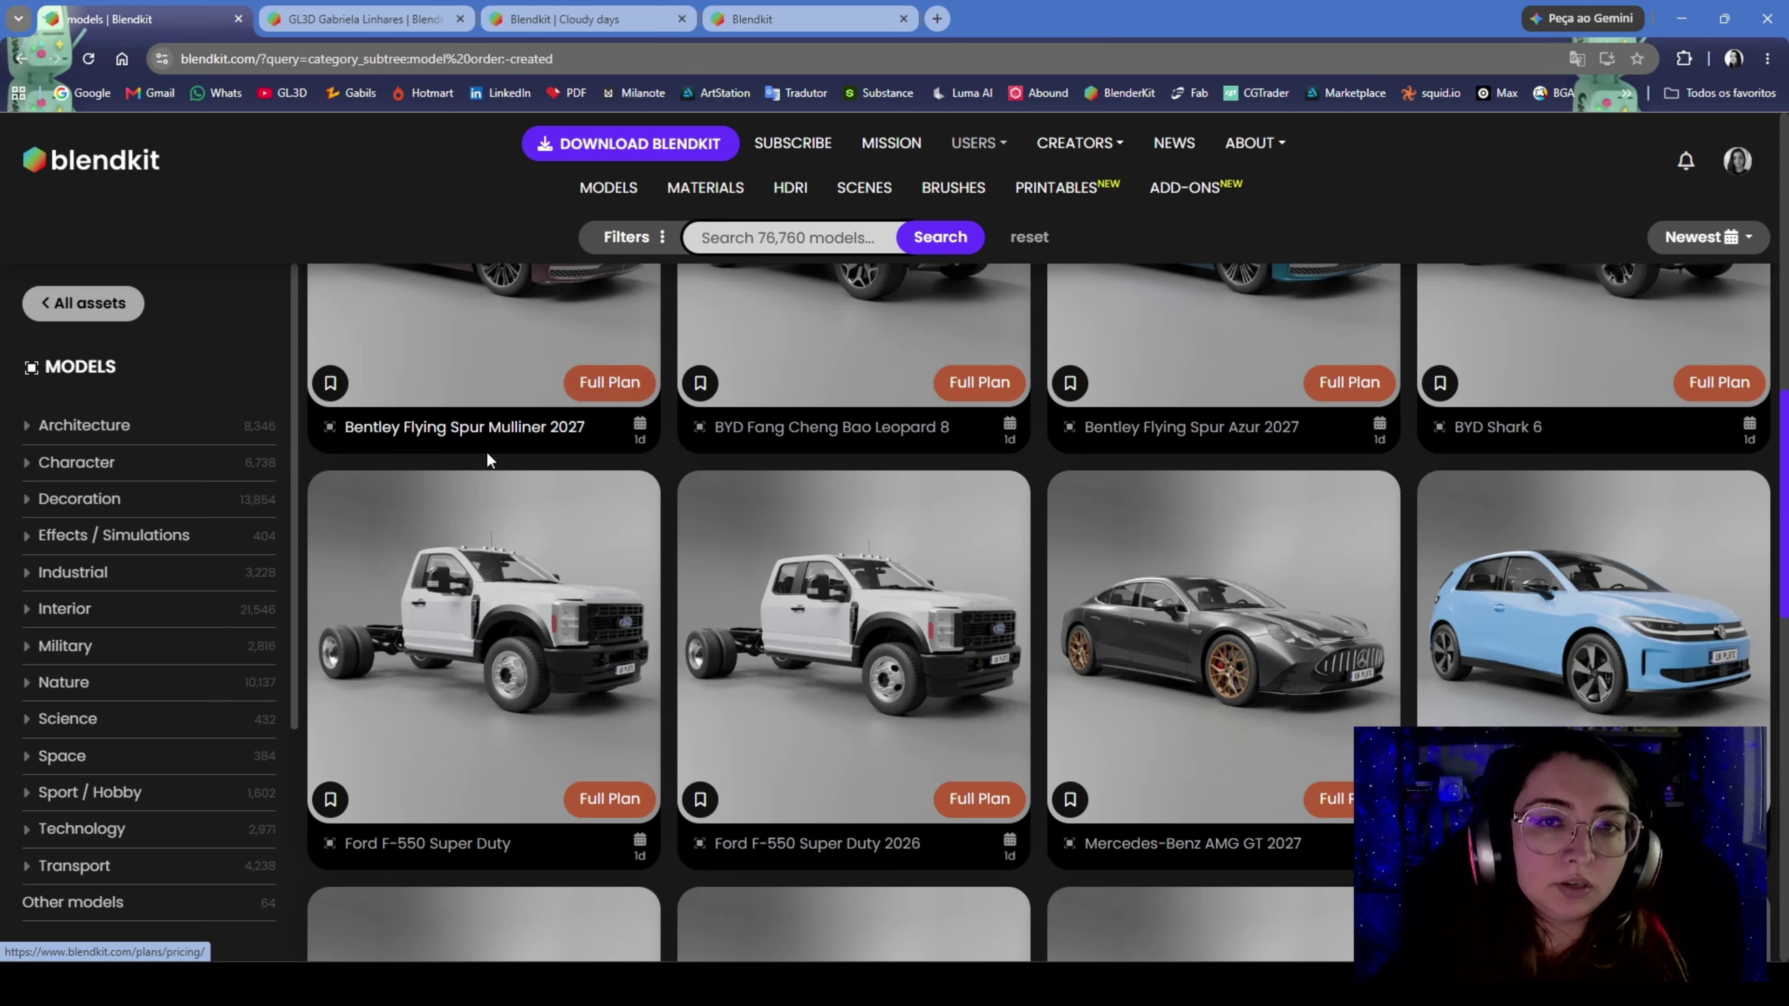
scroll(1094, 446, "down", 4)
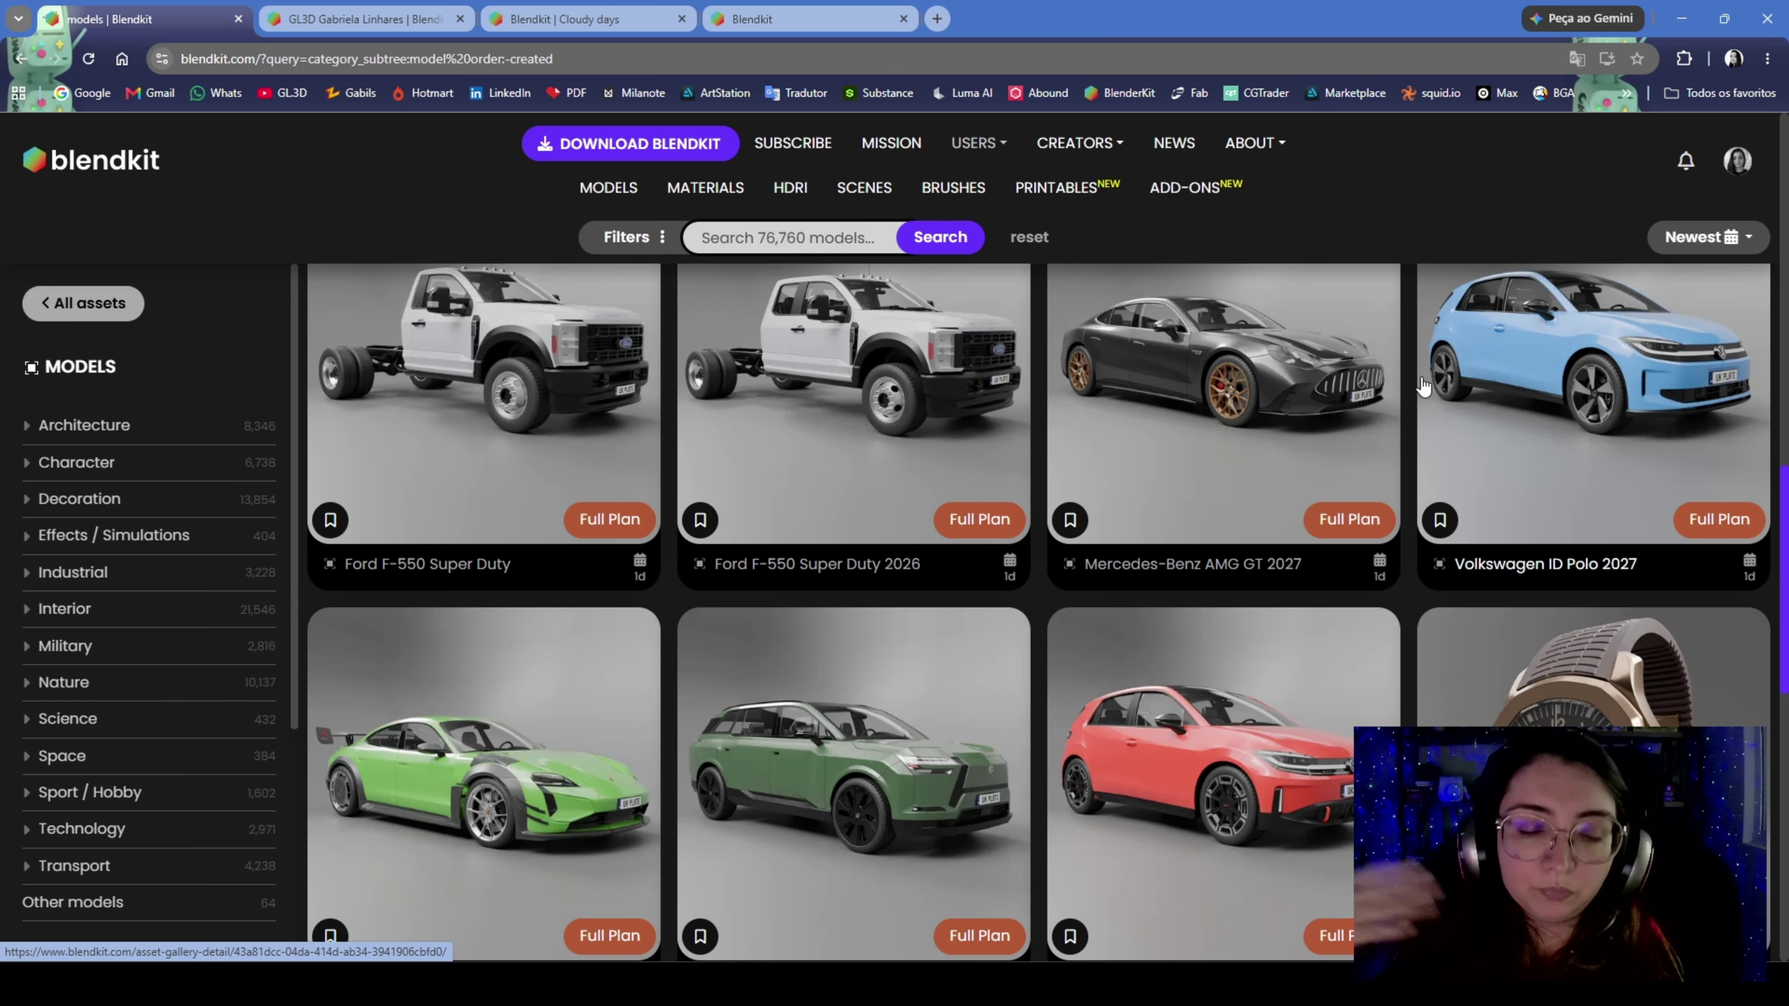
scroll(1423, 386, "down", 5)
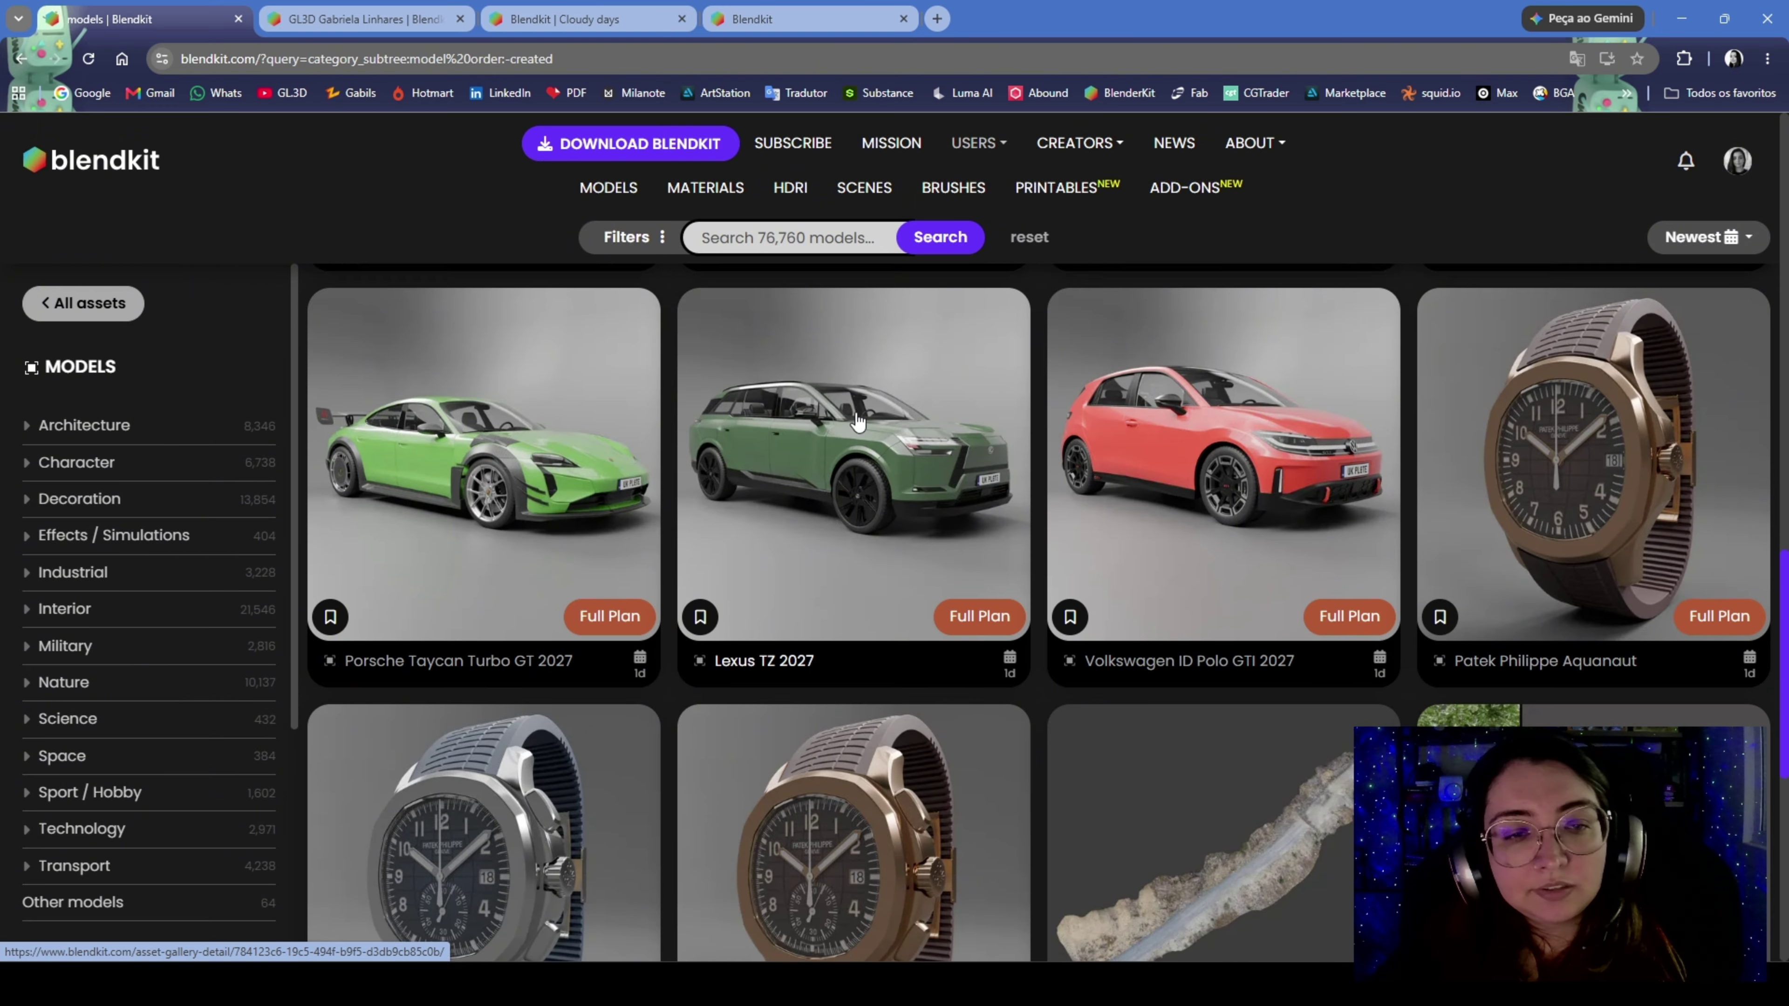
scroll(677, 660, "down", 13)
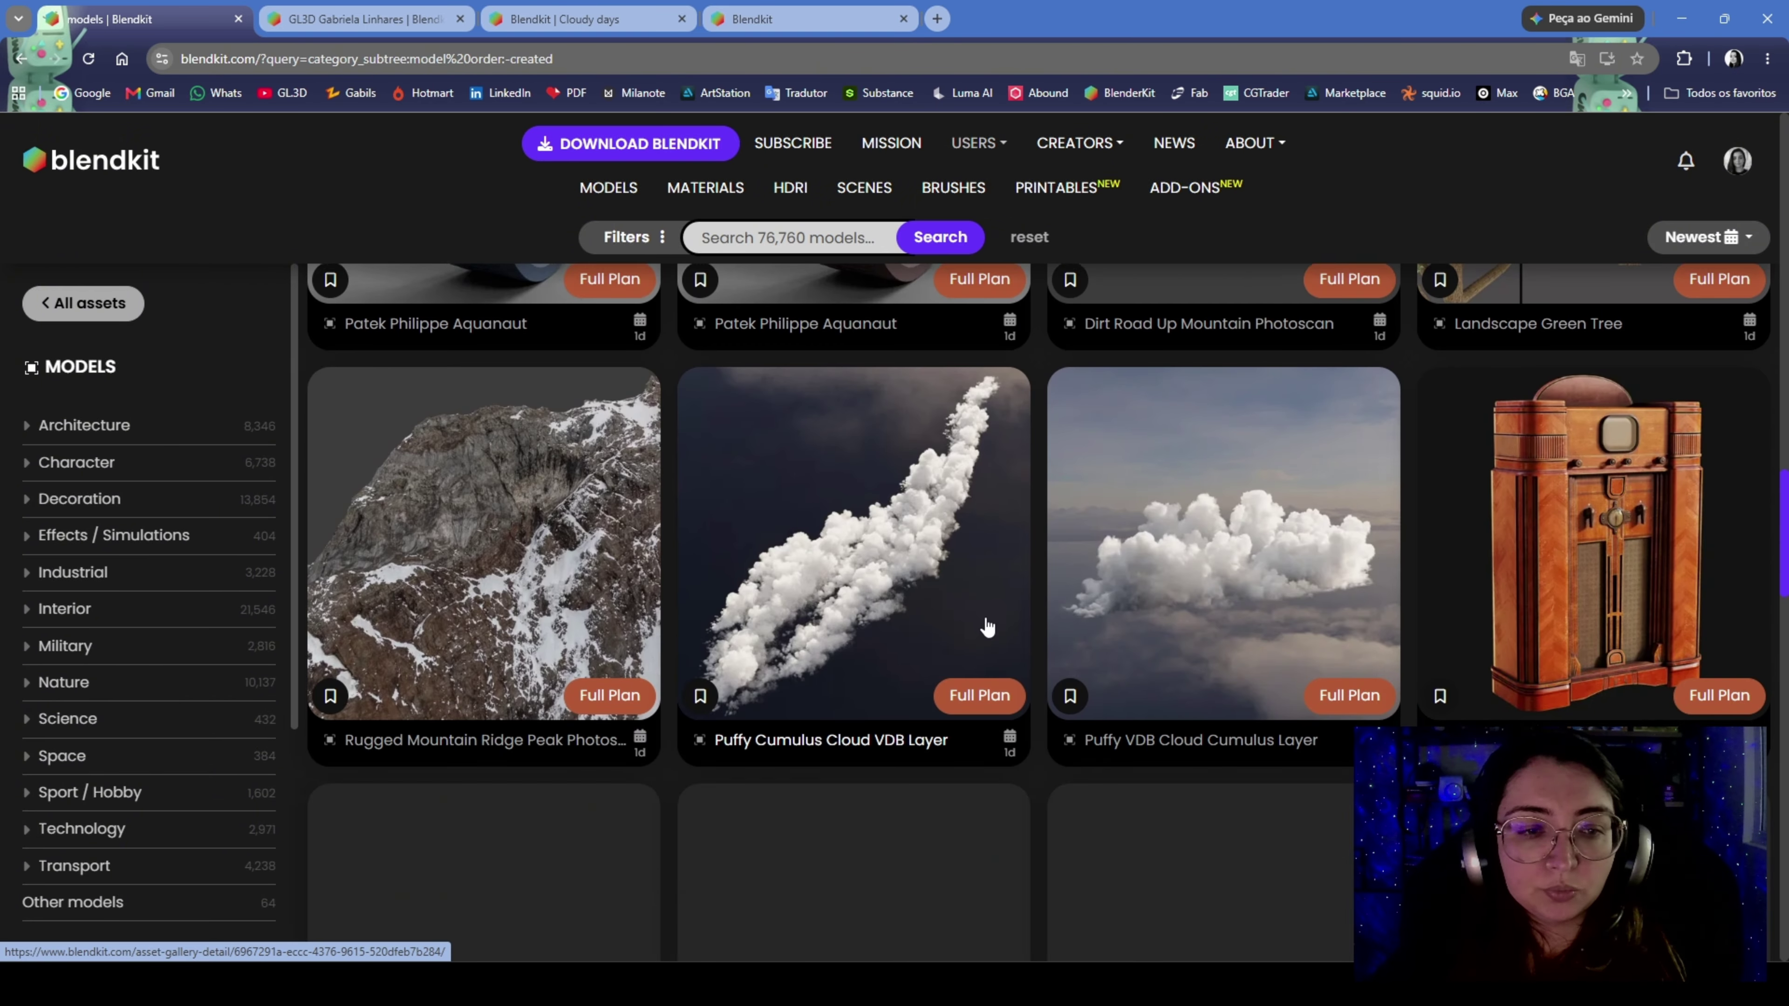
scroll(1408, 562, "down", 20)
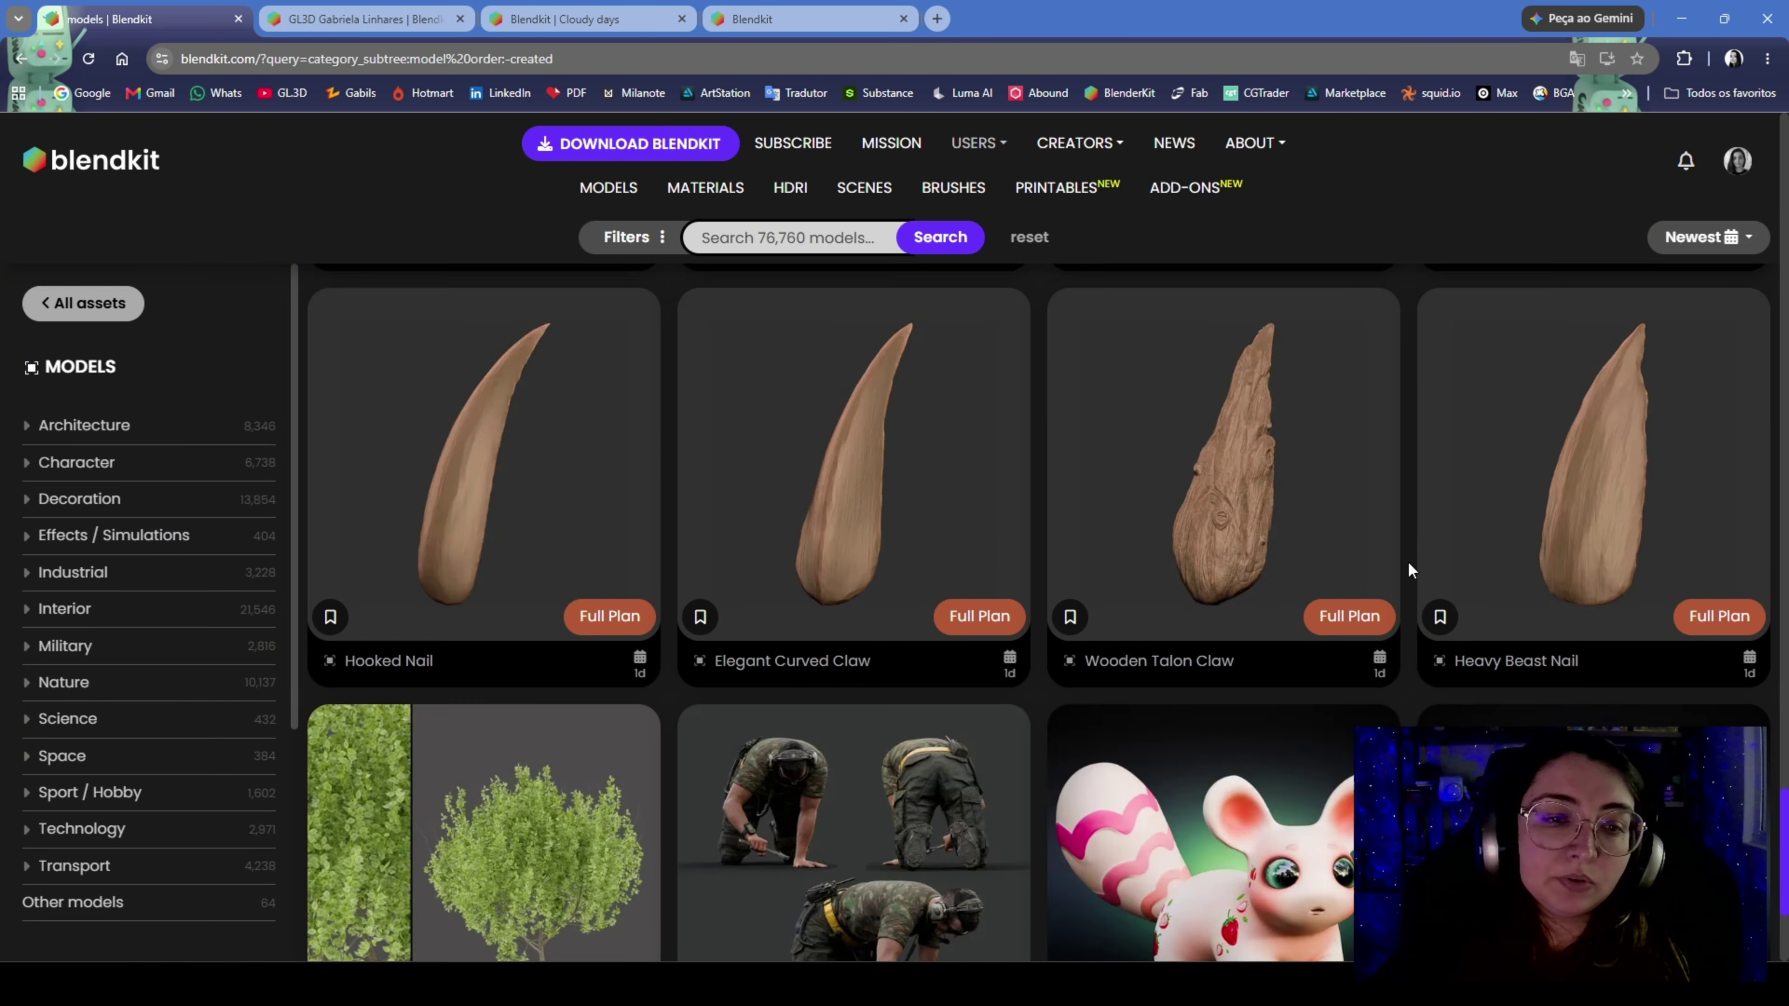
scroll(1407, 560, "down", 13)
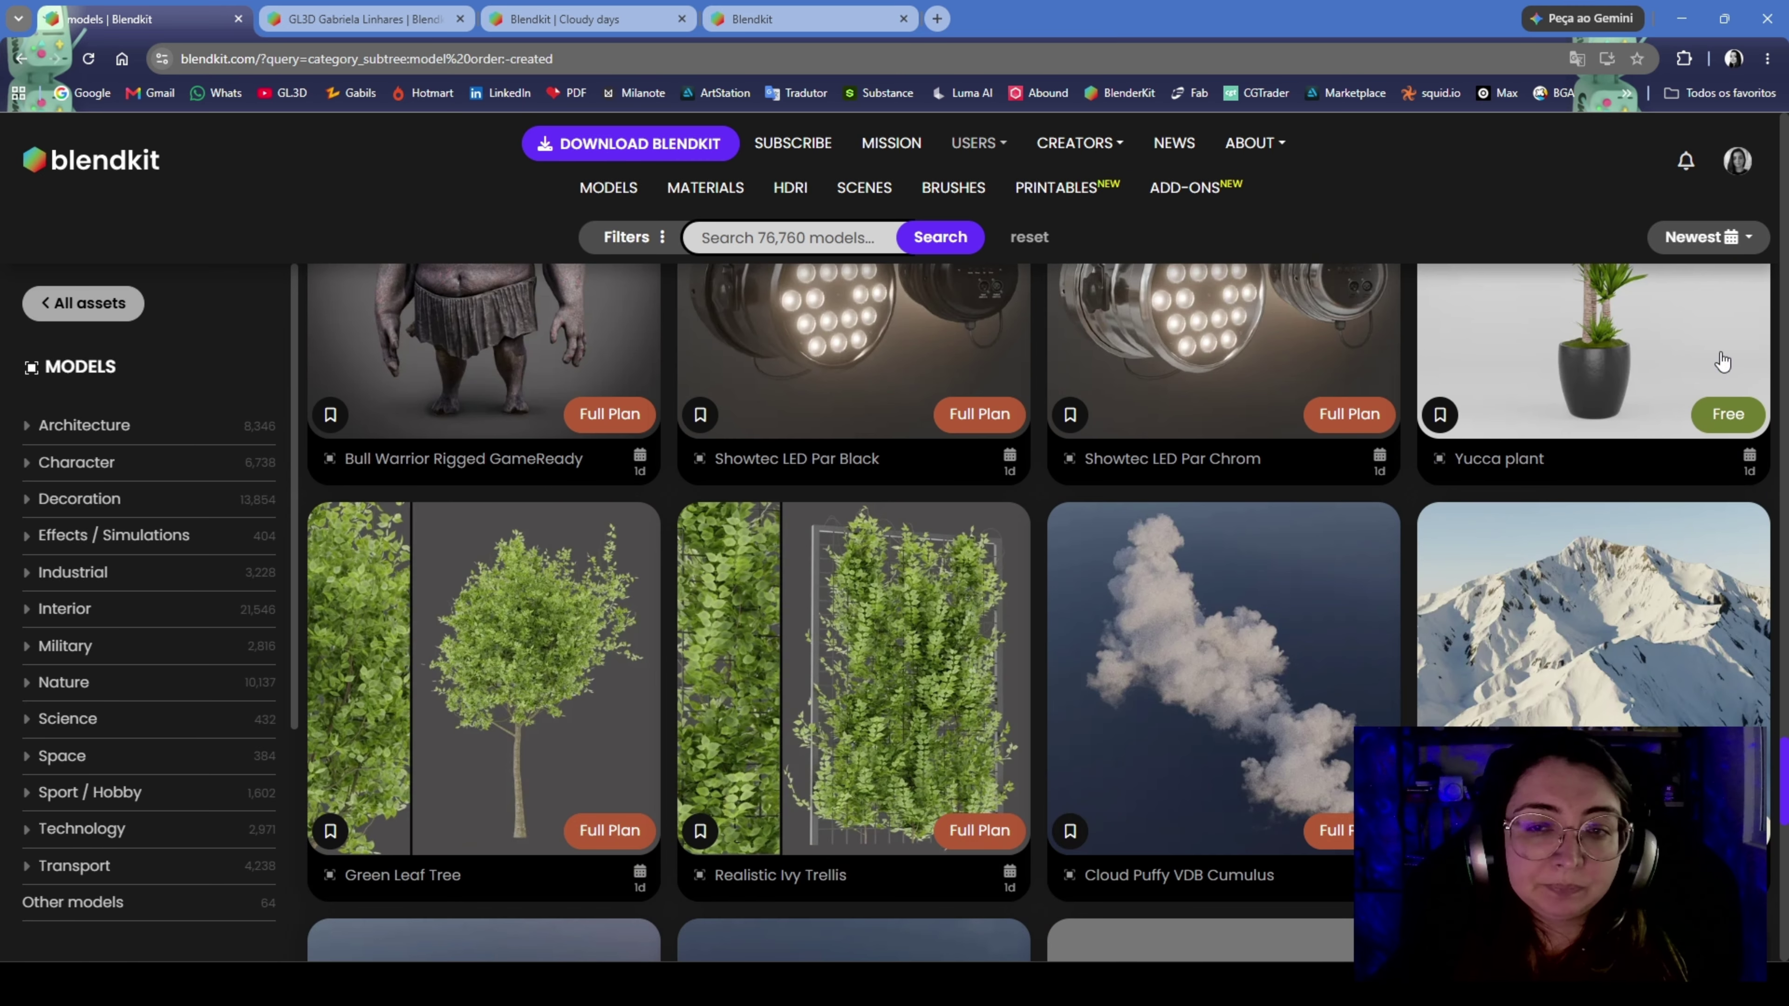
Show the available sort orders for the models and look through more of the newest assets
left_click(1708, 236)
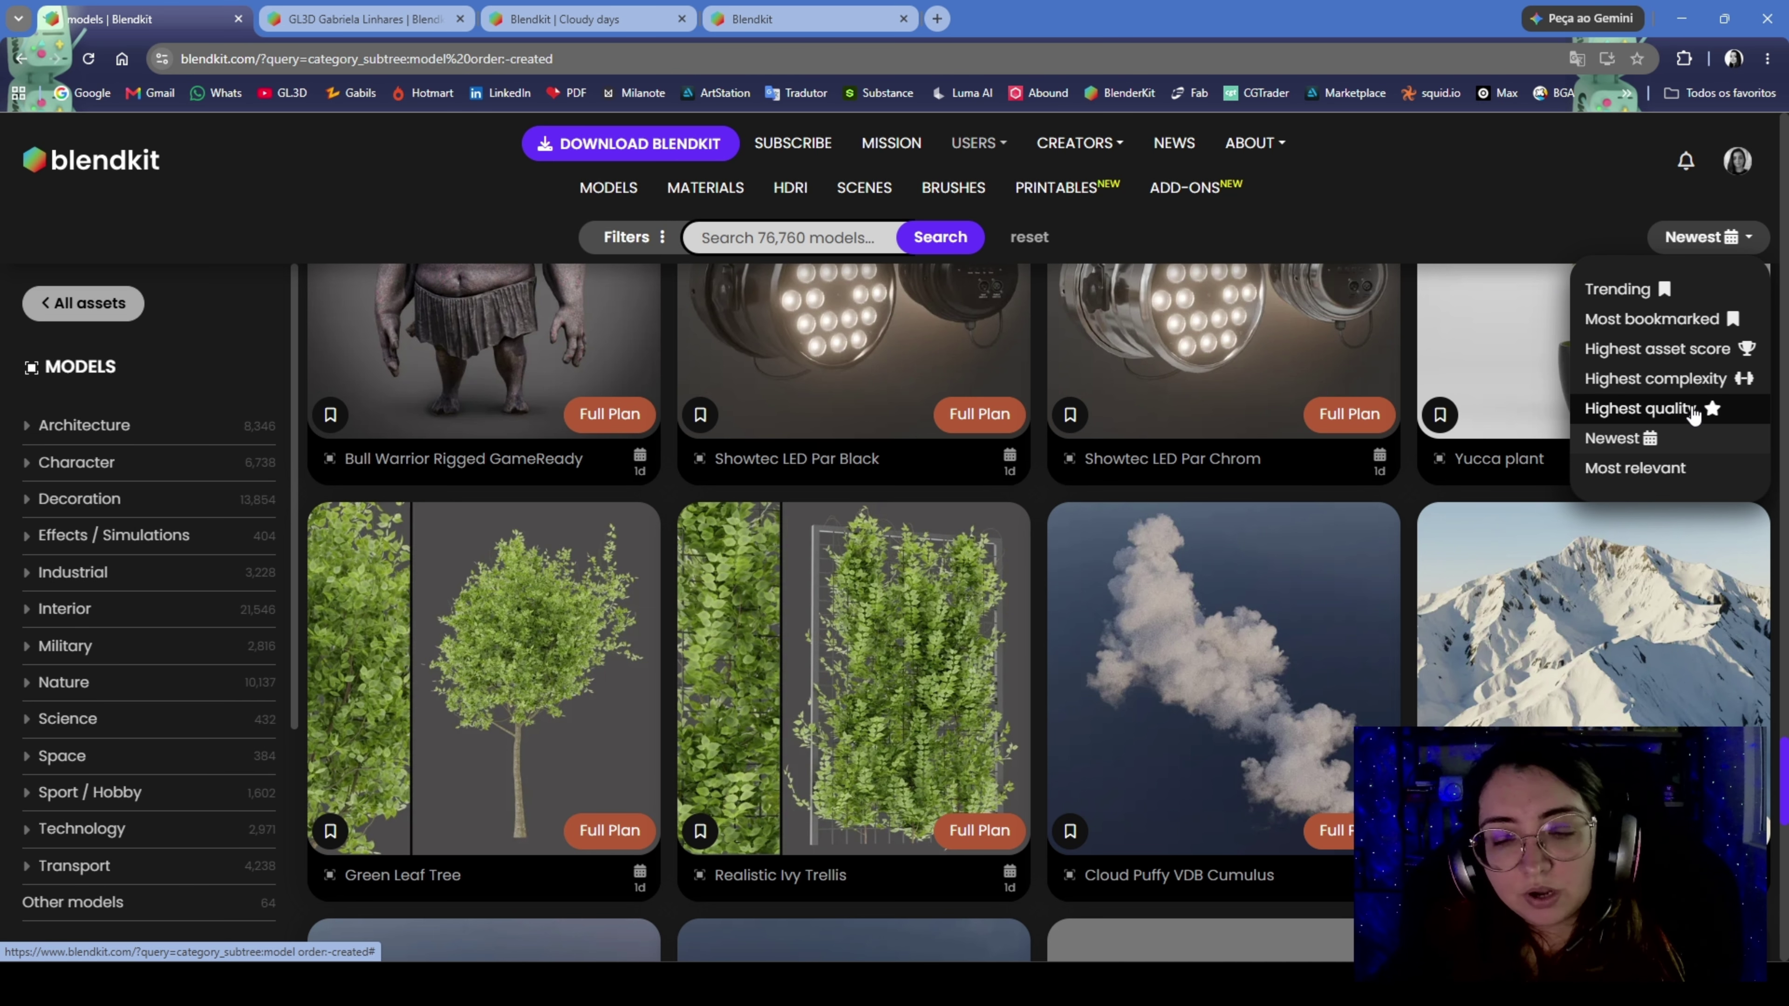
scroll(1177, 708, "down", 12)
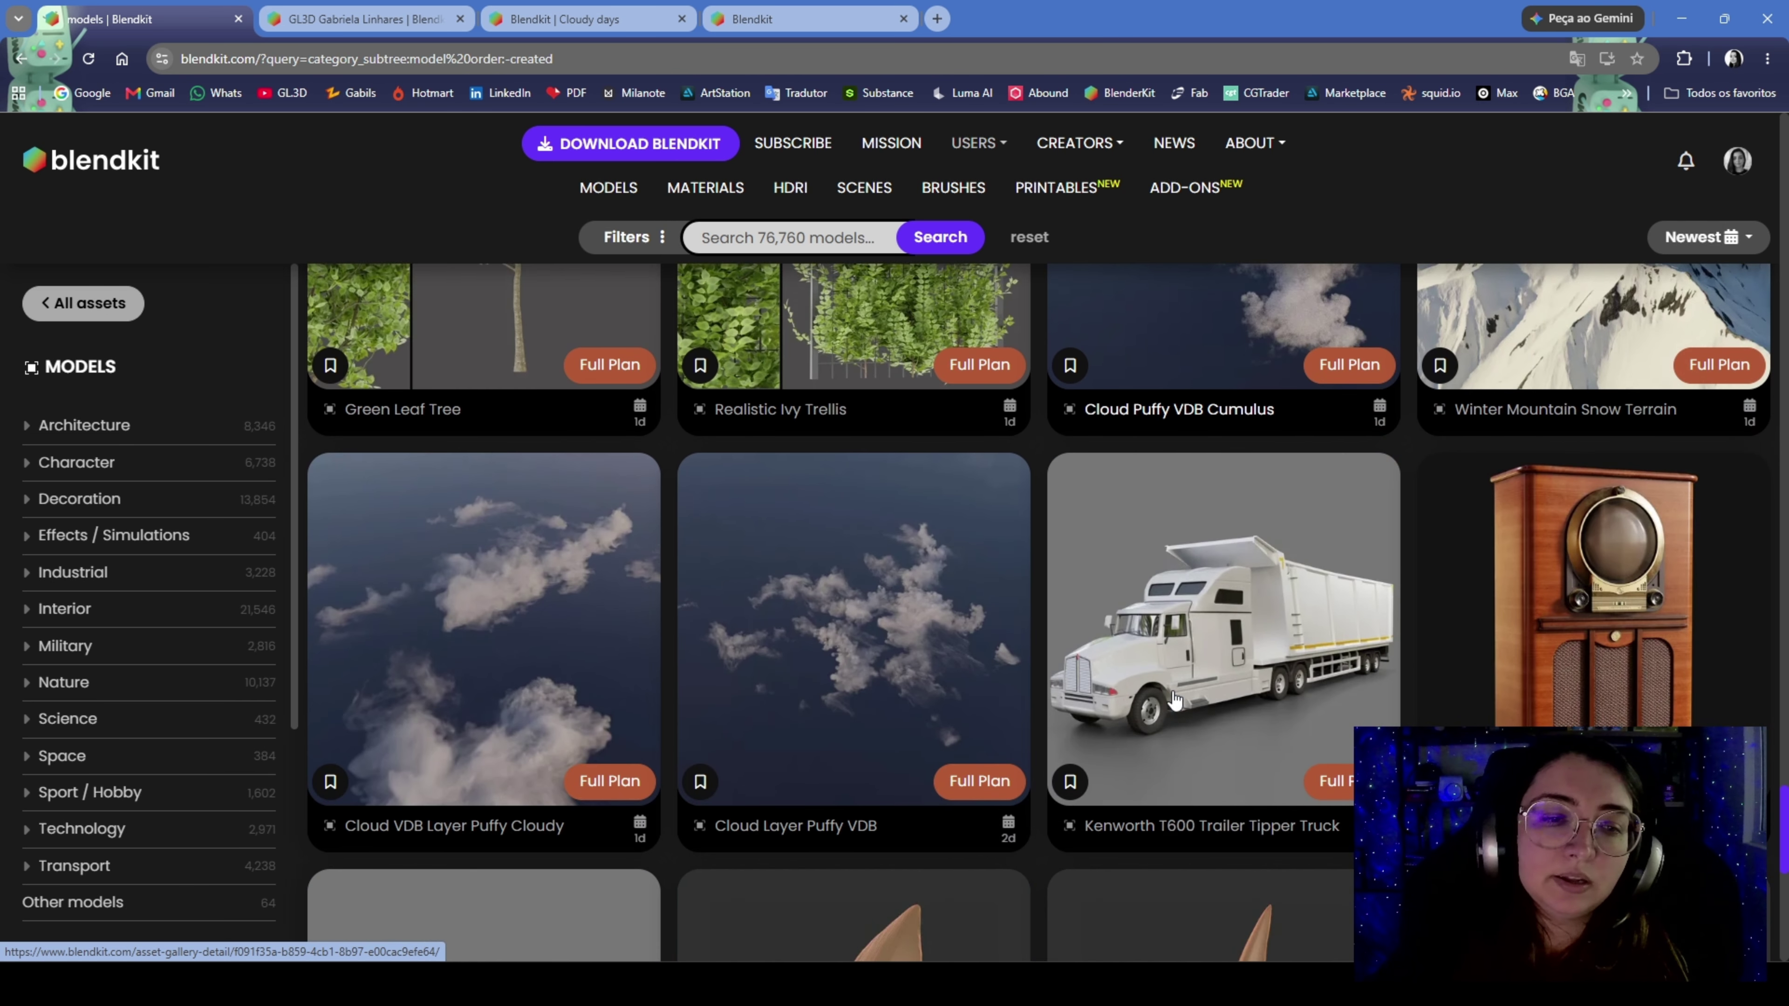
scroll(1174, 700, "up", 10)
scroll(1174, 700, "up", 15)
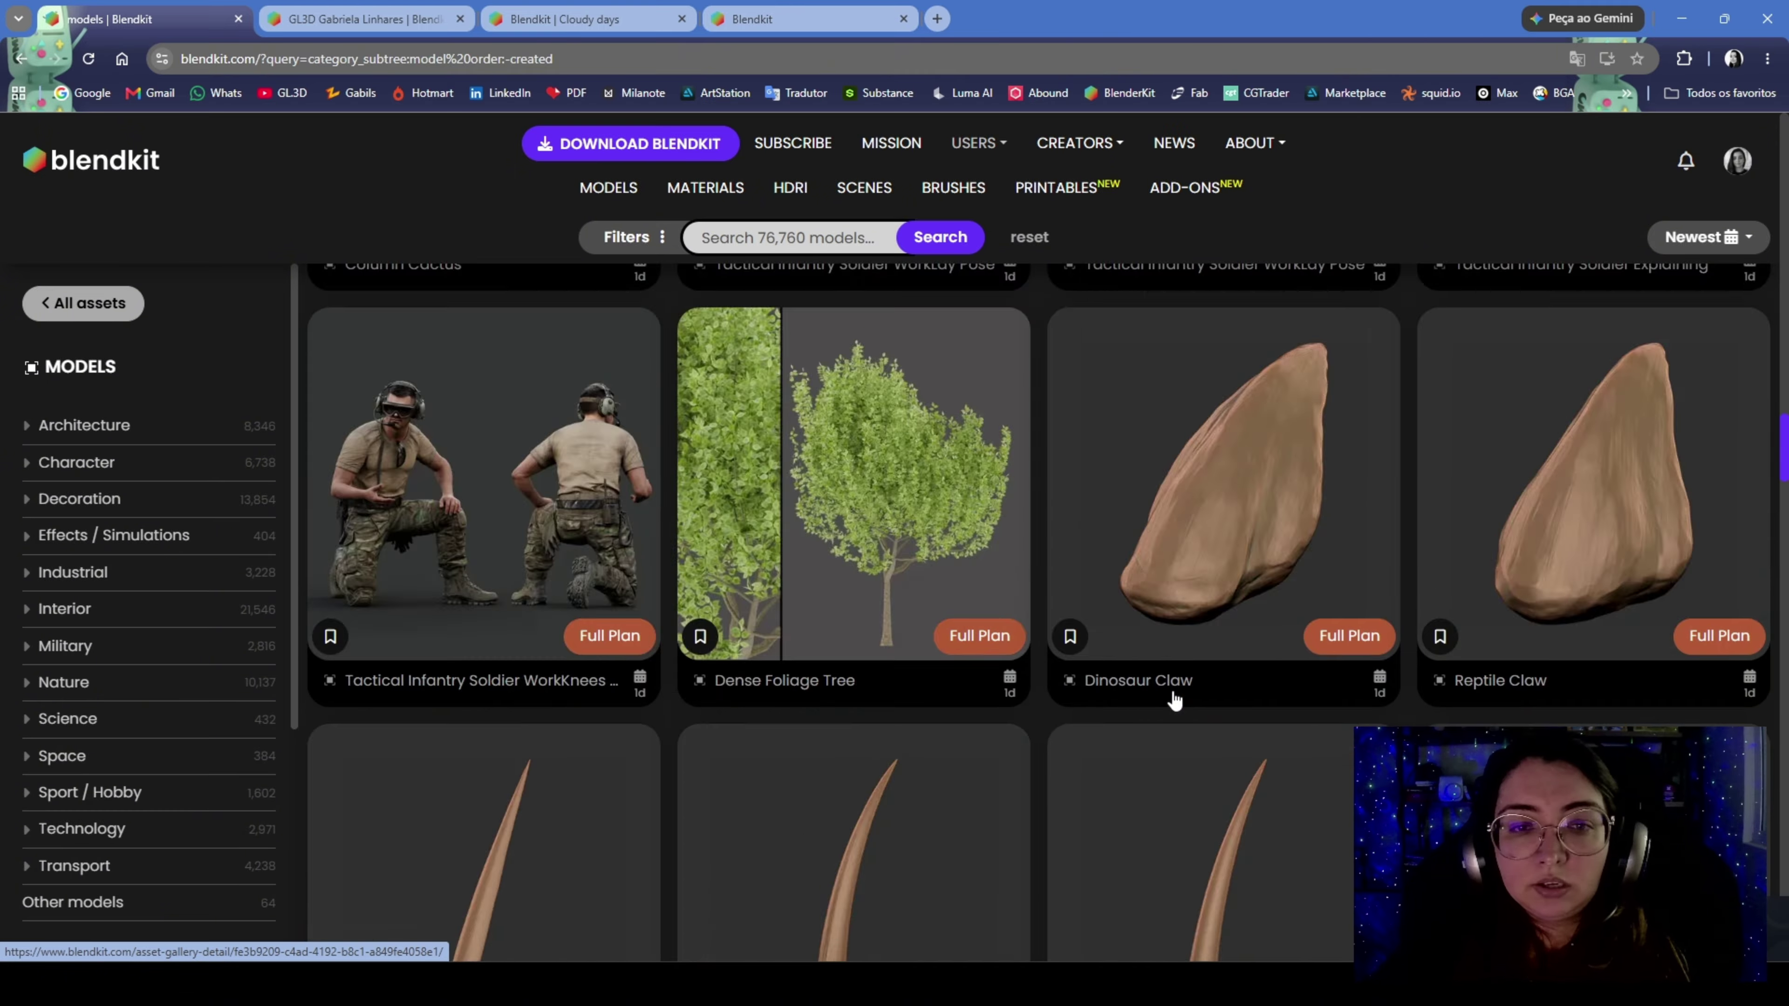
scroll(1174, 700, "up", 8)
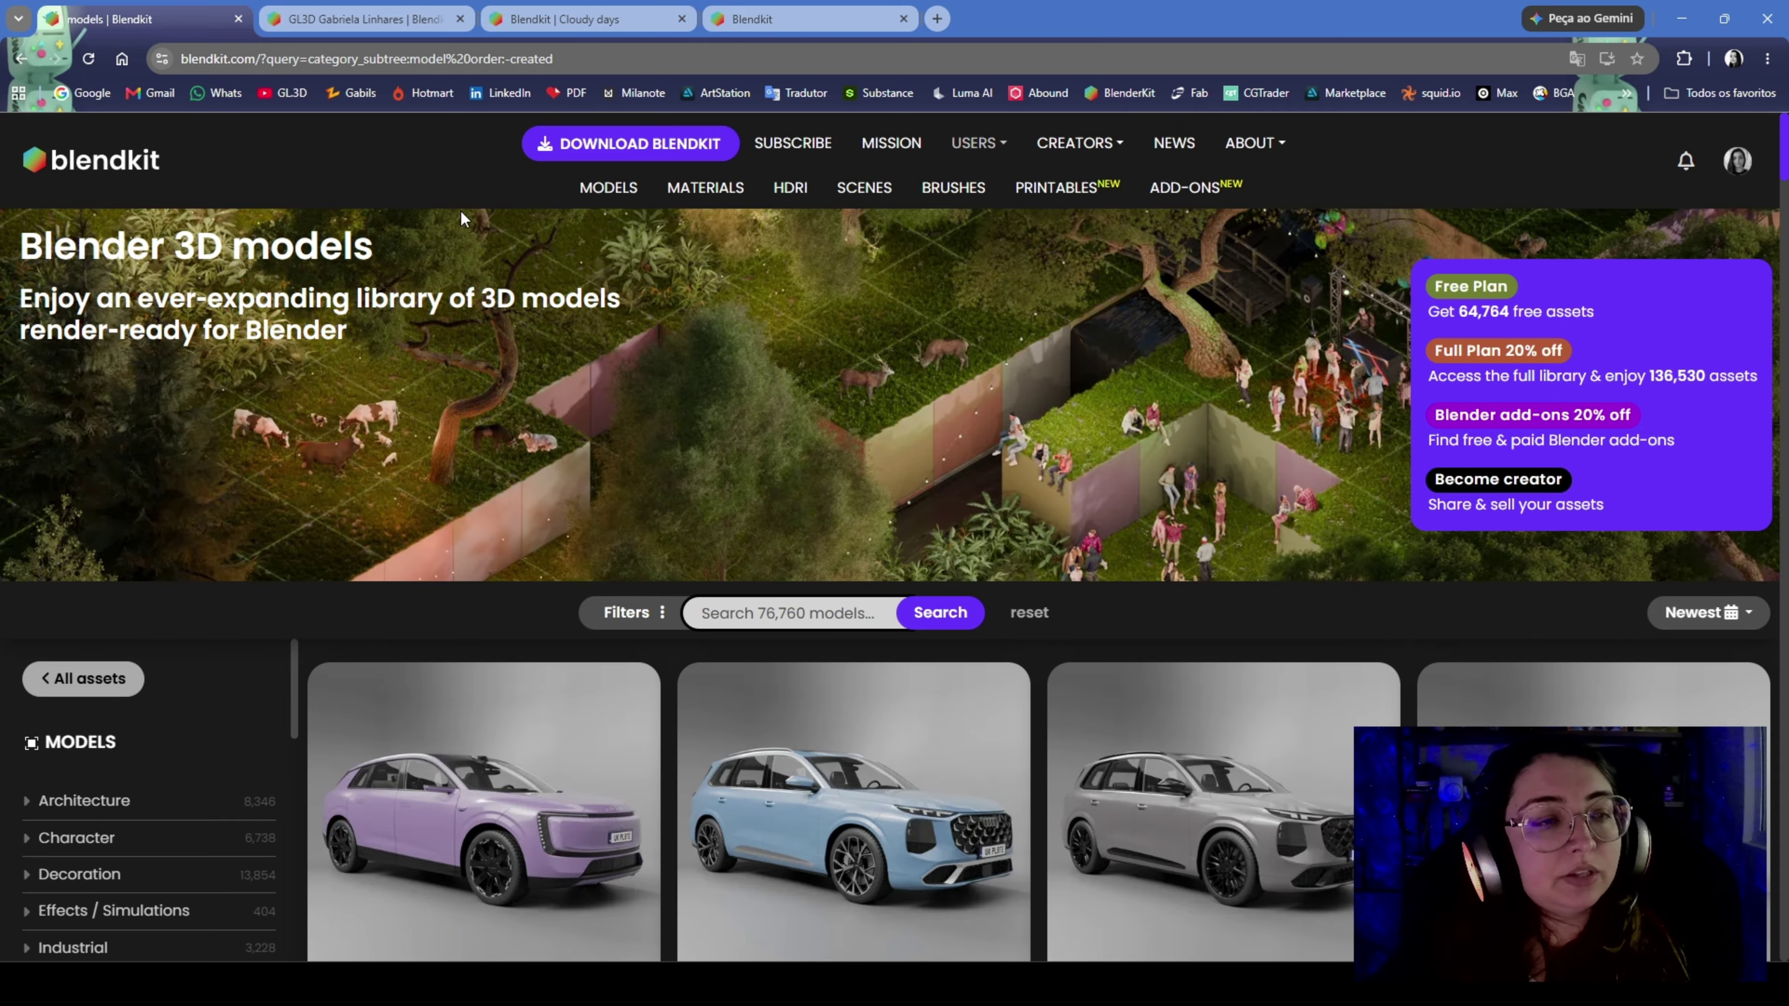
Switch to the creator's "scan" search results and examine the free and Full Plan scanned models
left_click(381, 7)
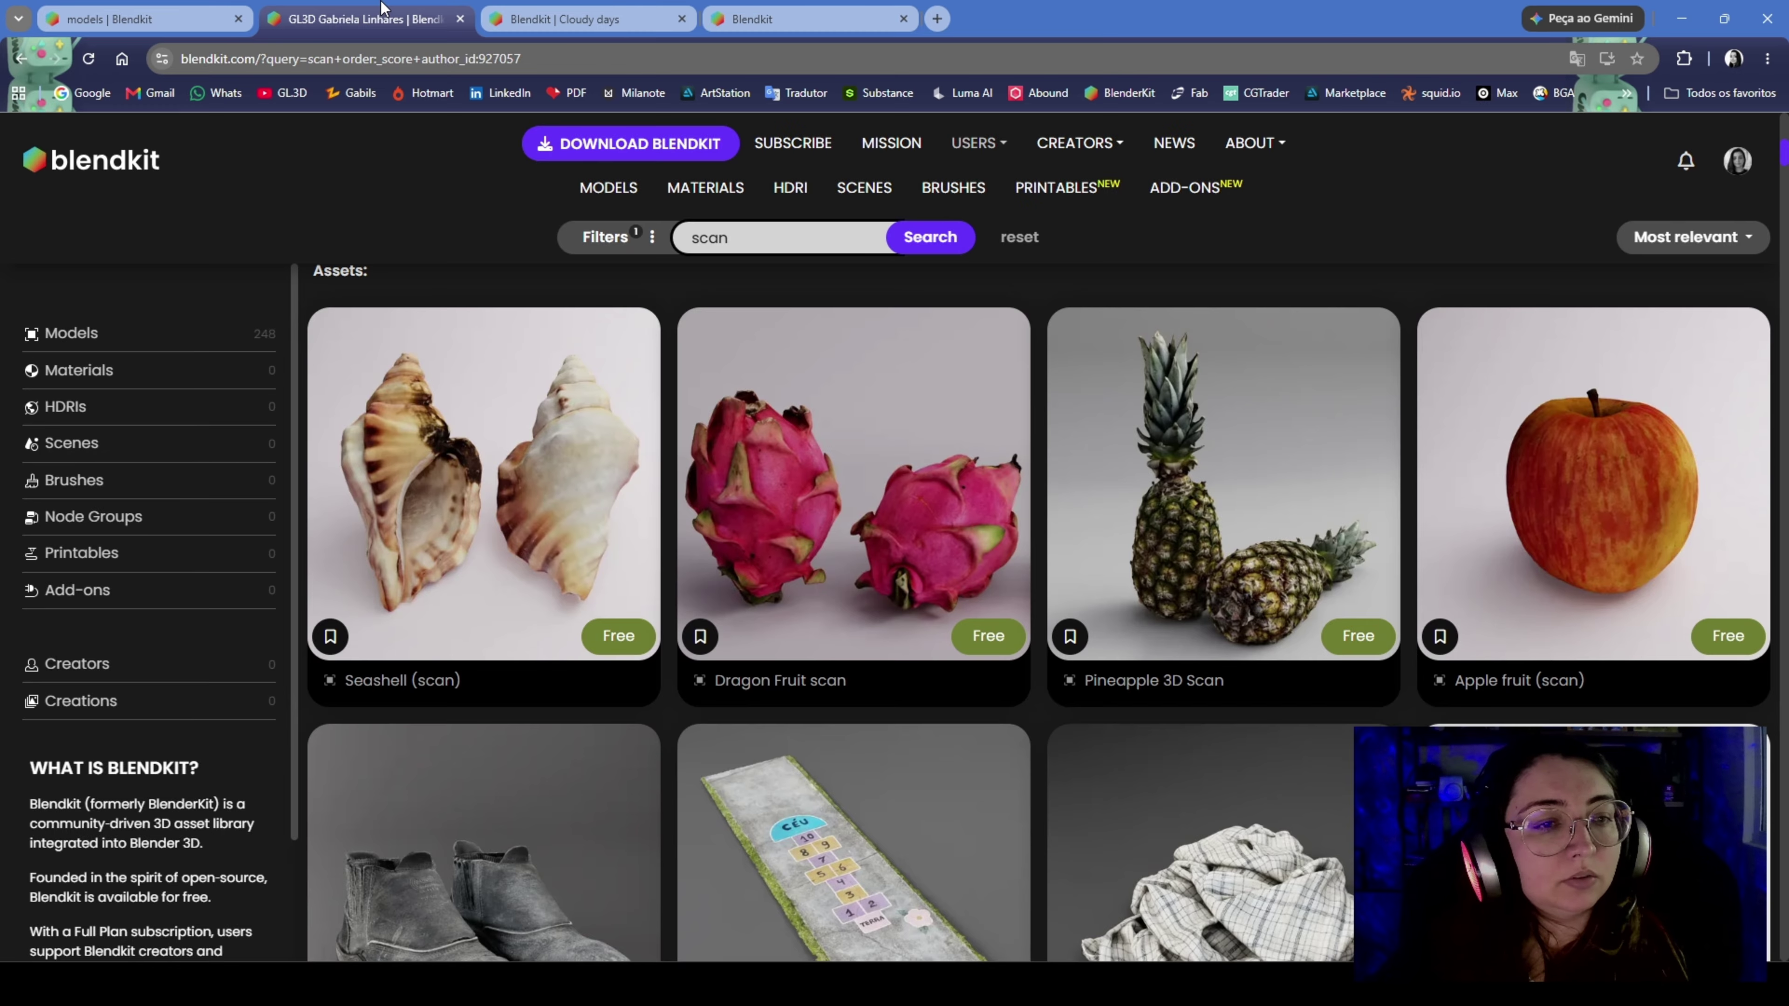
scroll(1244, 425, "down", 12)
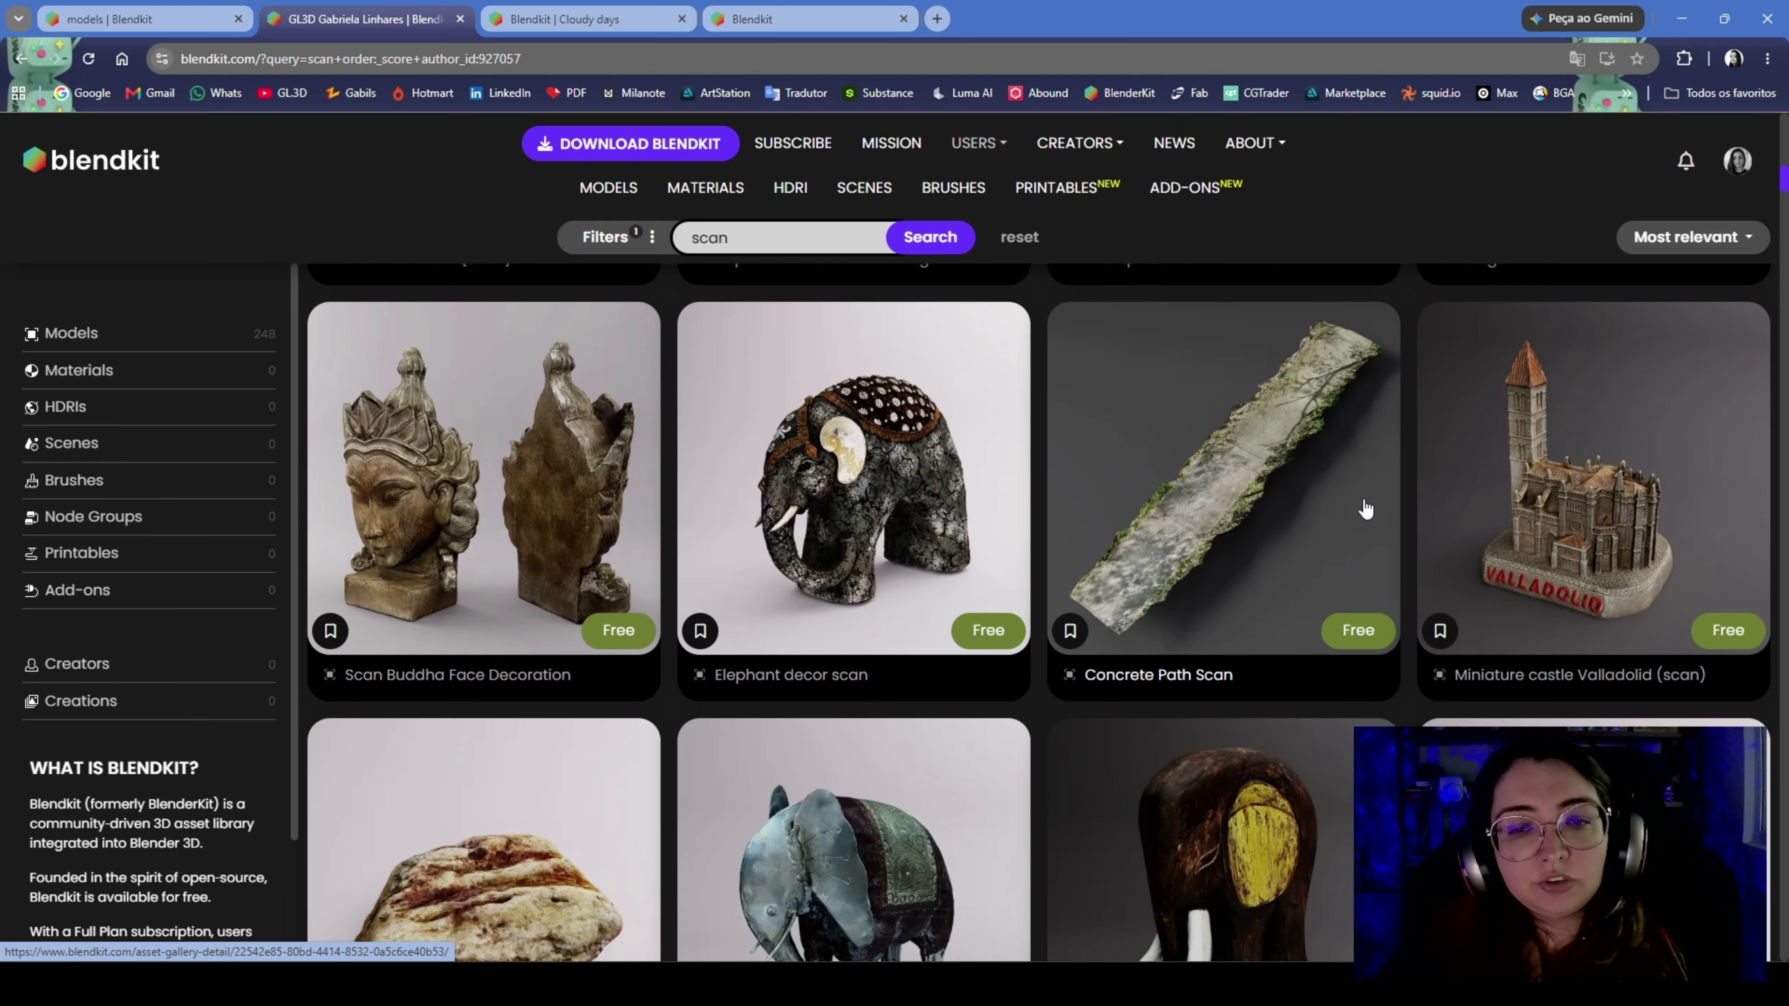
scroll(1391, 512, "down", 13)
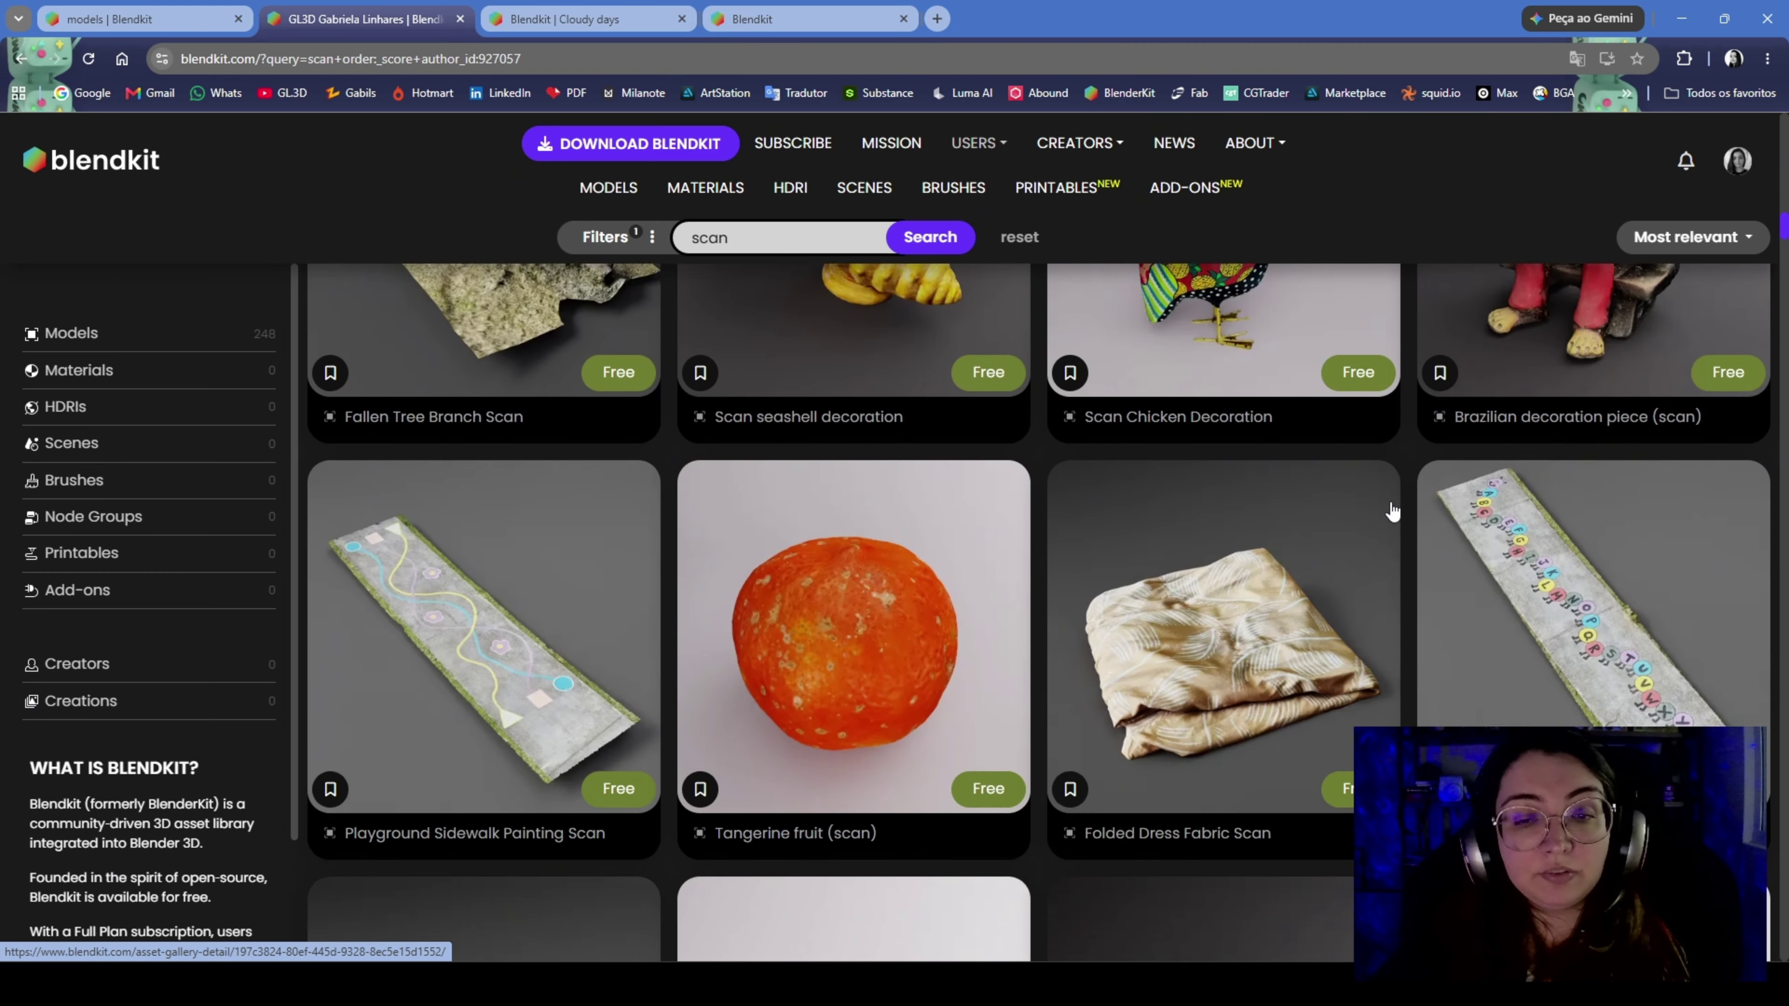
scroll(1392, 512, "down", 7)
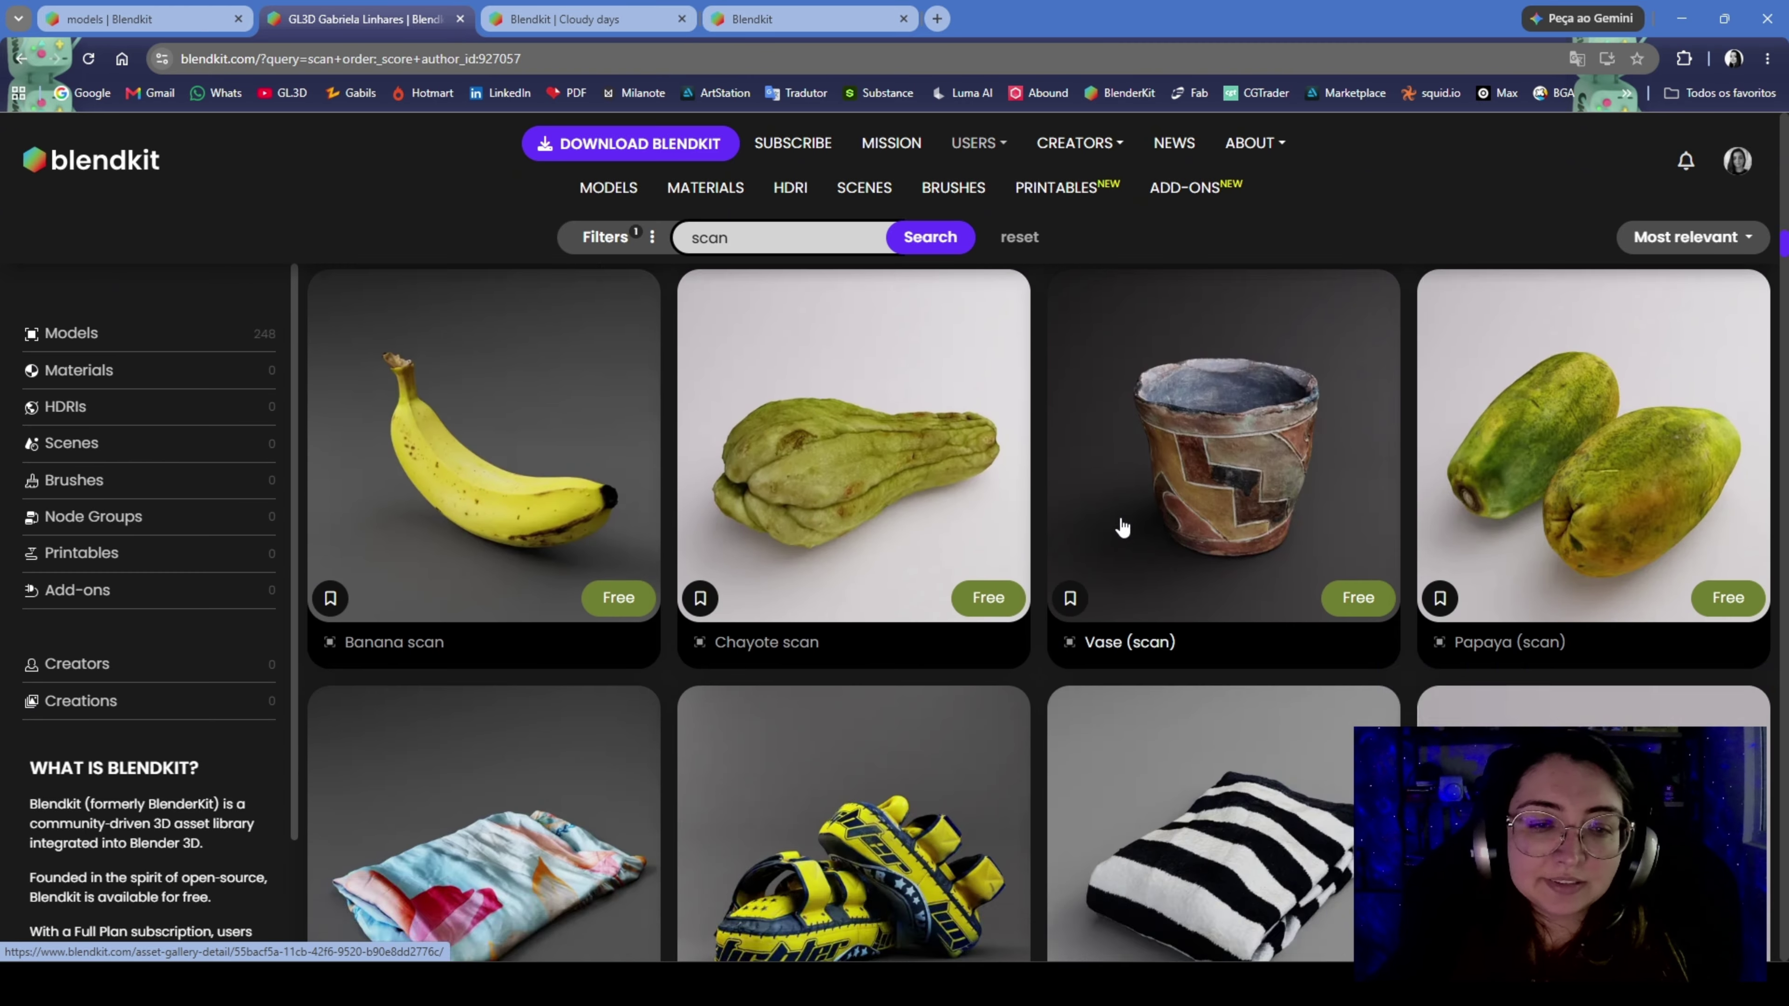
scroll(1122, 526, "down", 11)
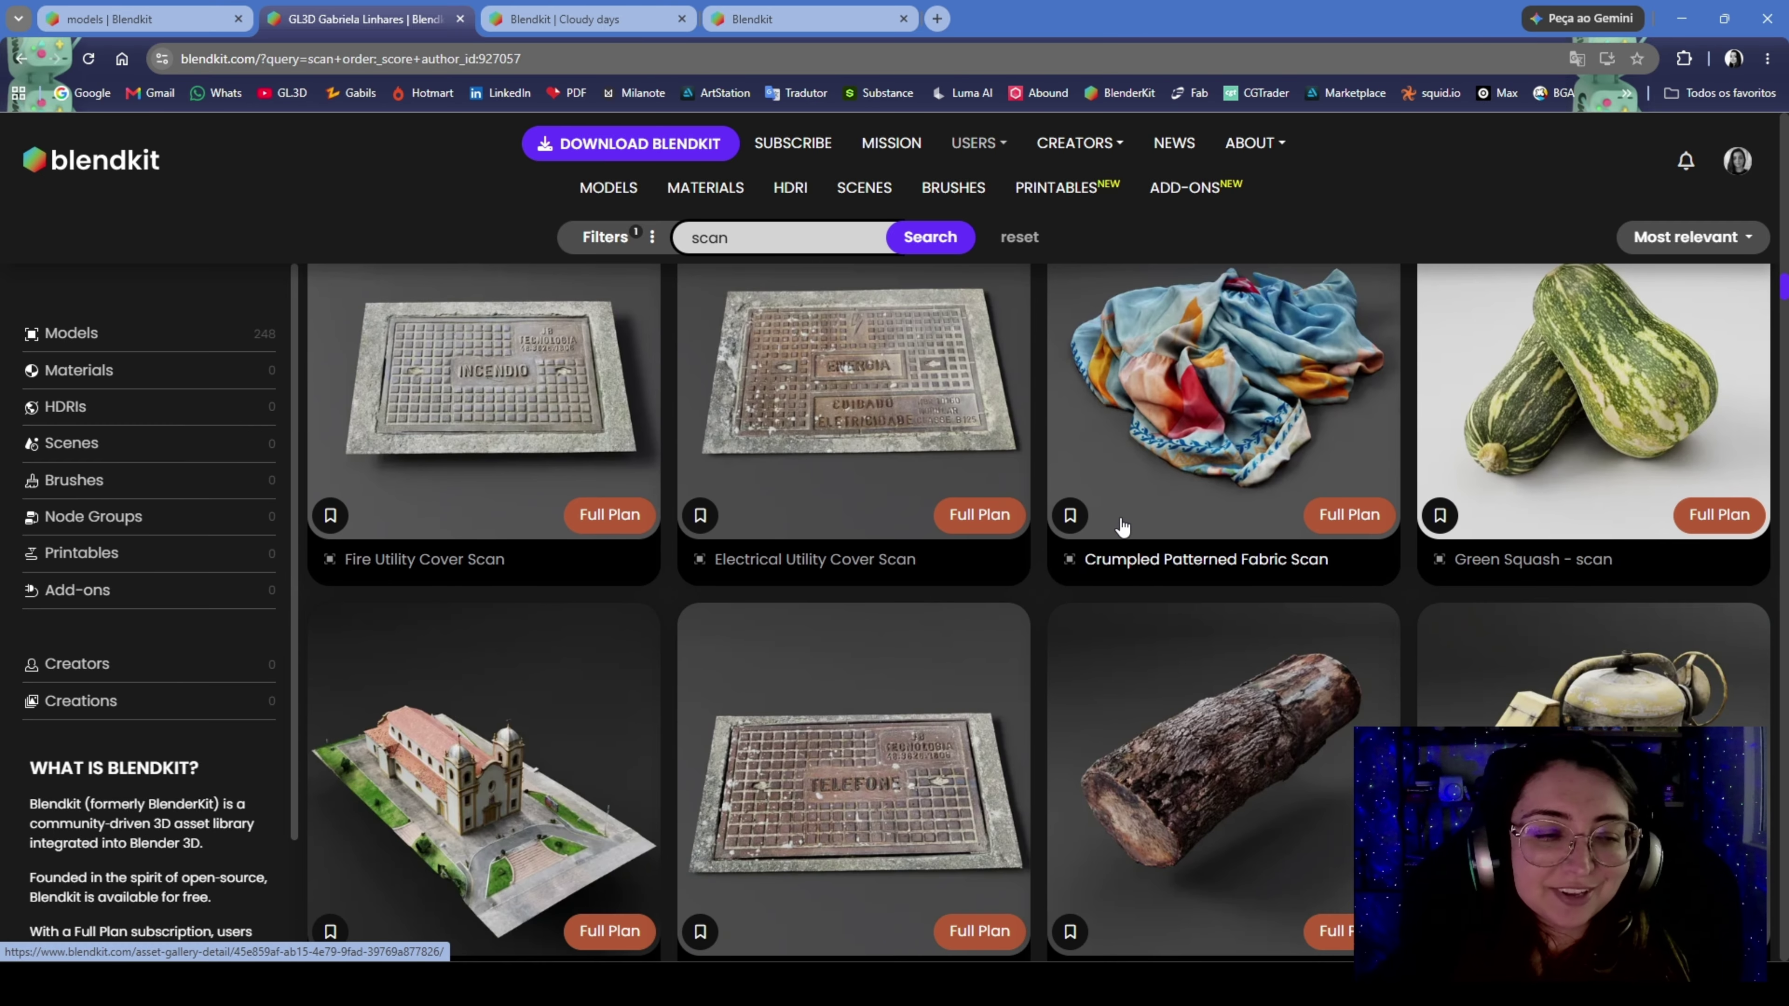
scroll(1121, 527, "down", 16)
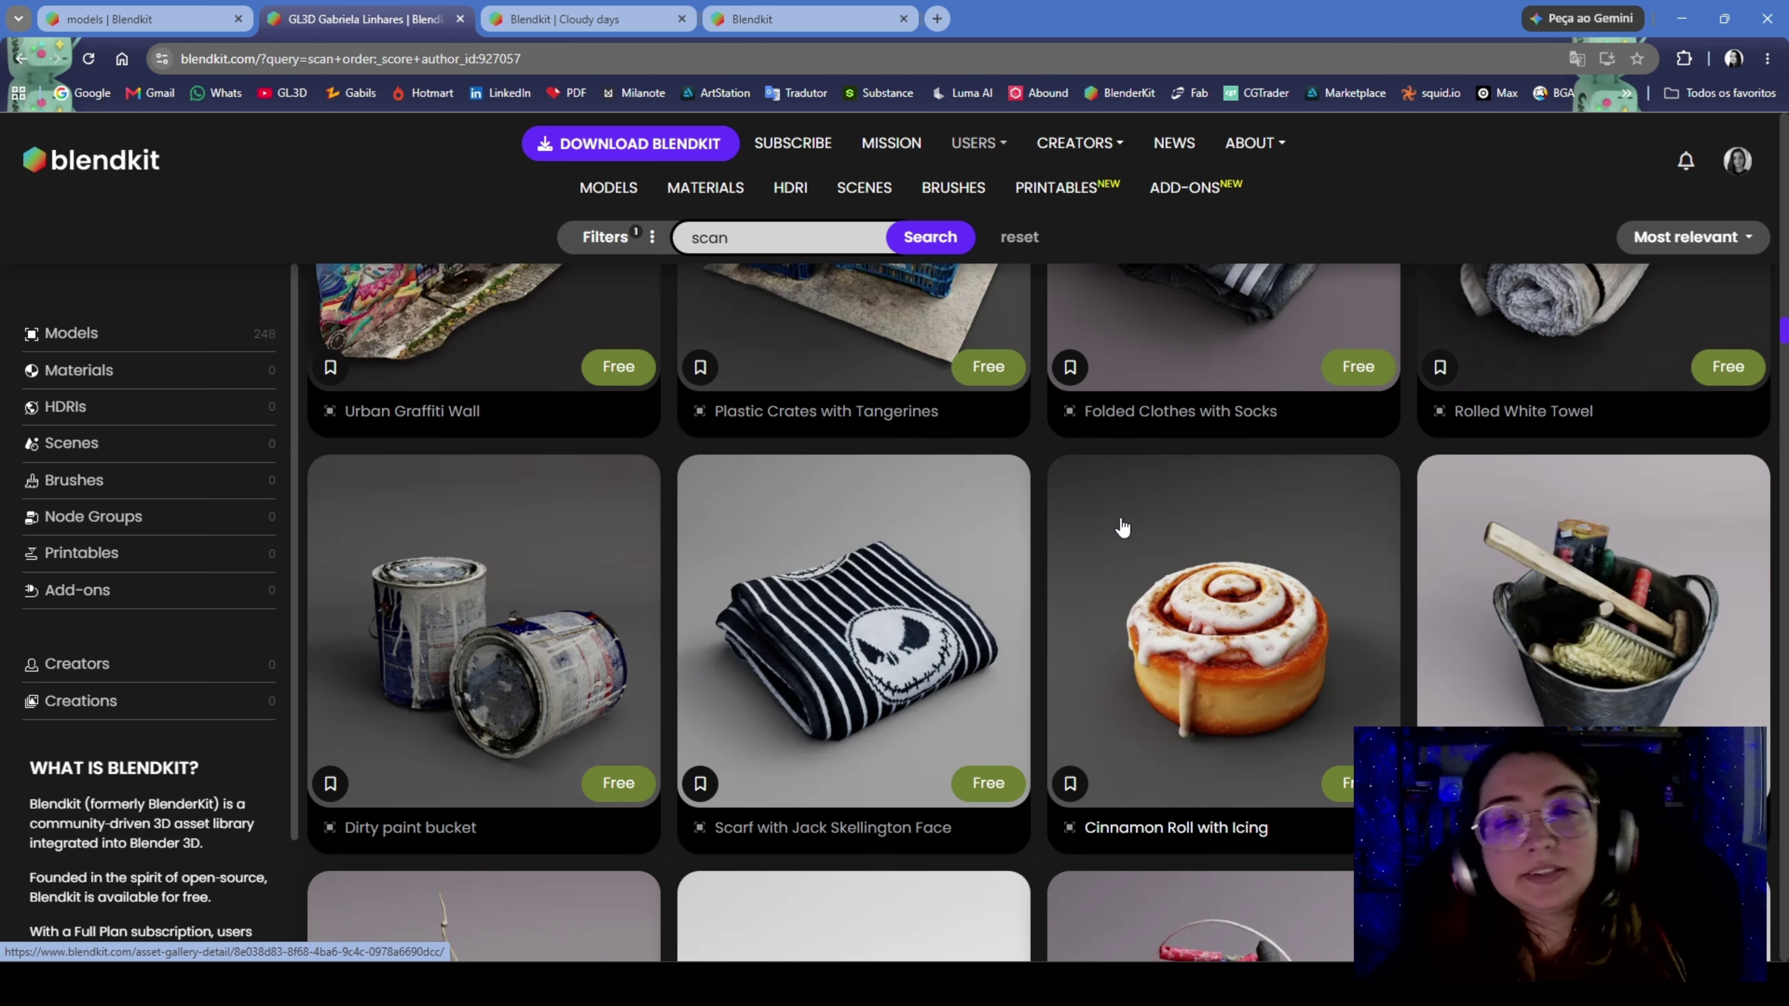
scroll(1122, 527, "down", 8)
scroll(1121, 527, "up", 20)
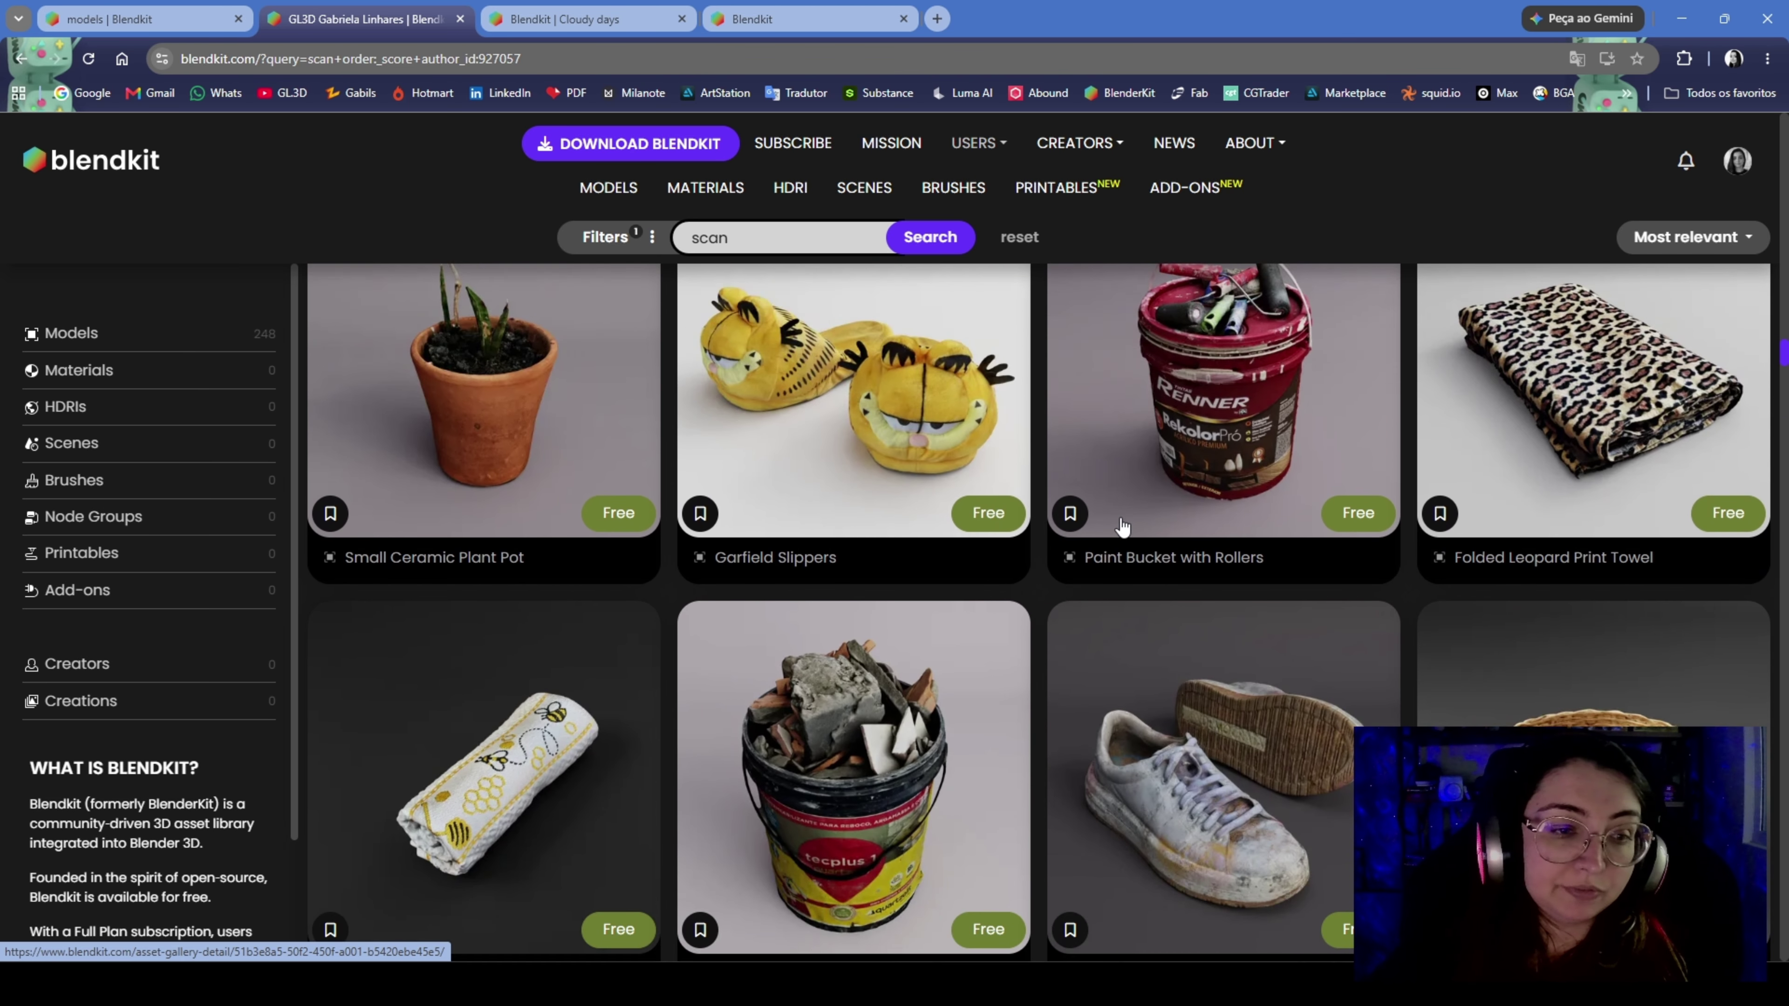
scroll(1121, 527, "up", 20)
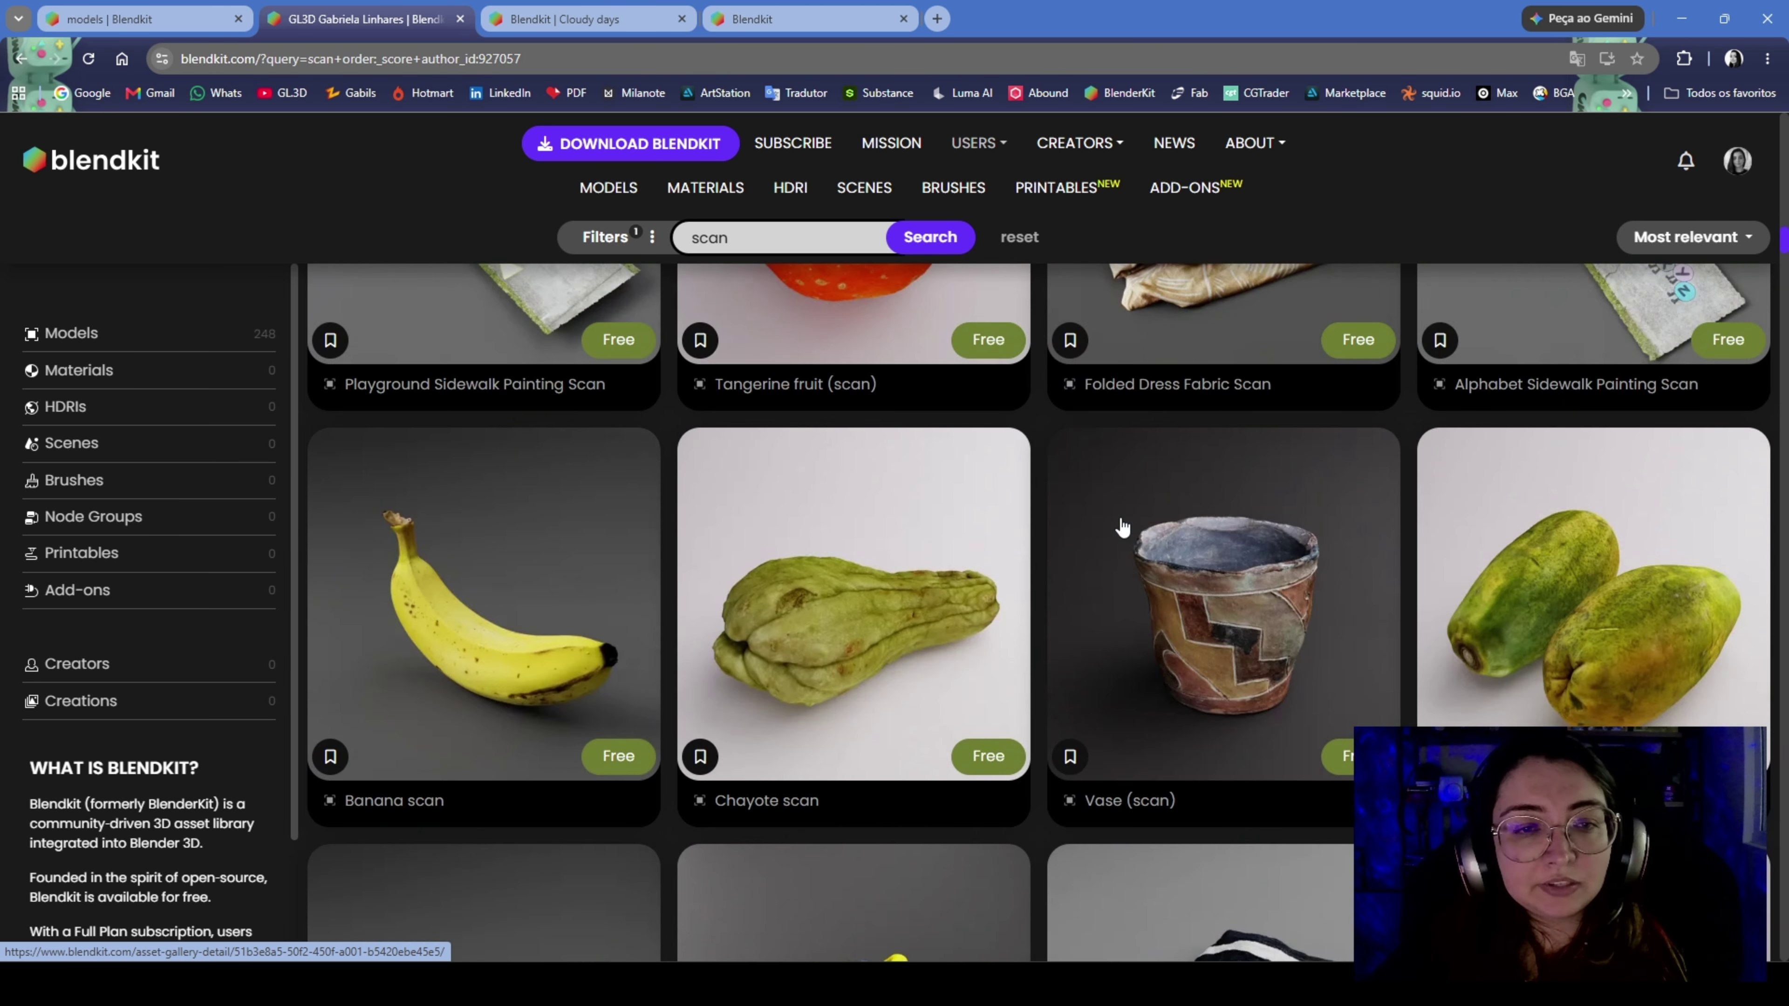
scroll(1122, 527, "up", 15)
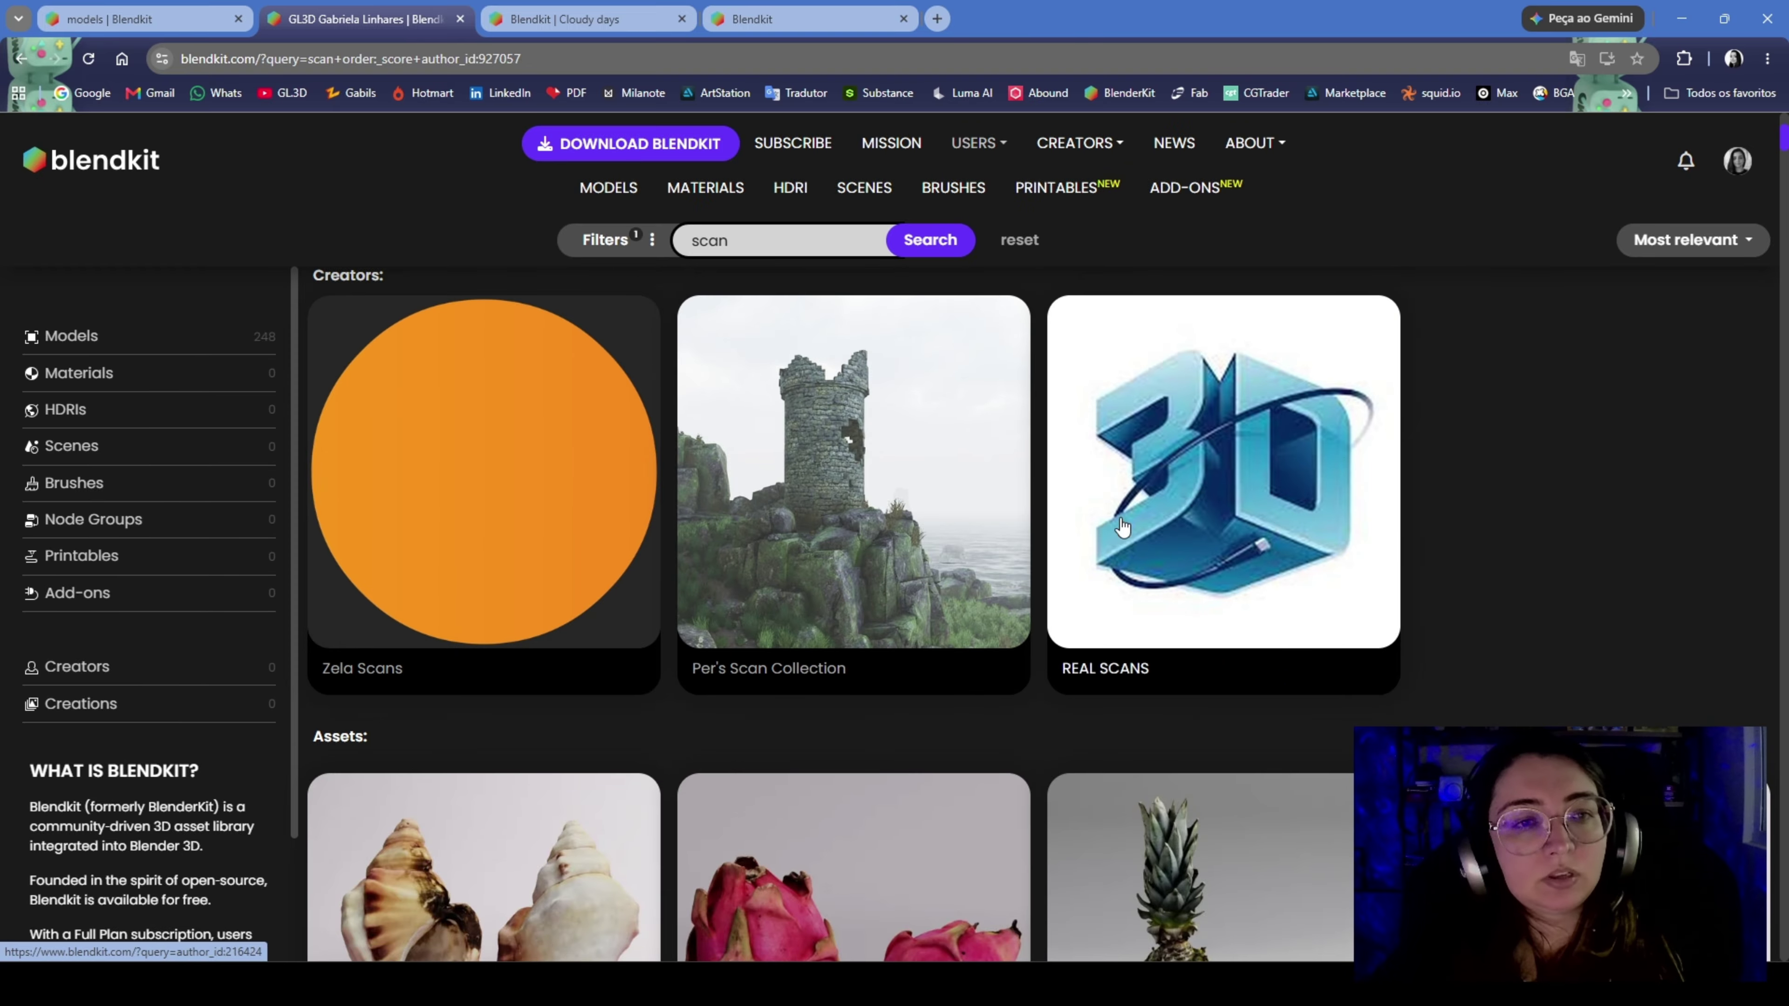
Look through the "Cloudy days" interview article about the scan creator, and return to the models listing
left_click(521, 7)
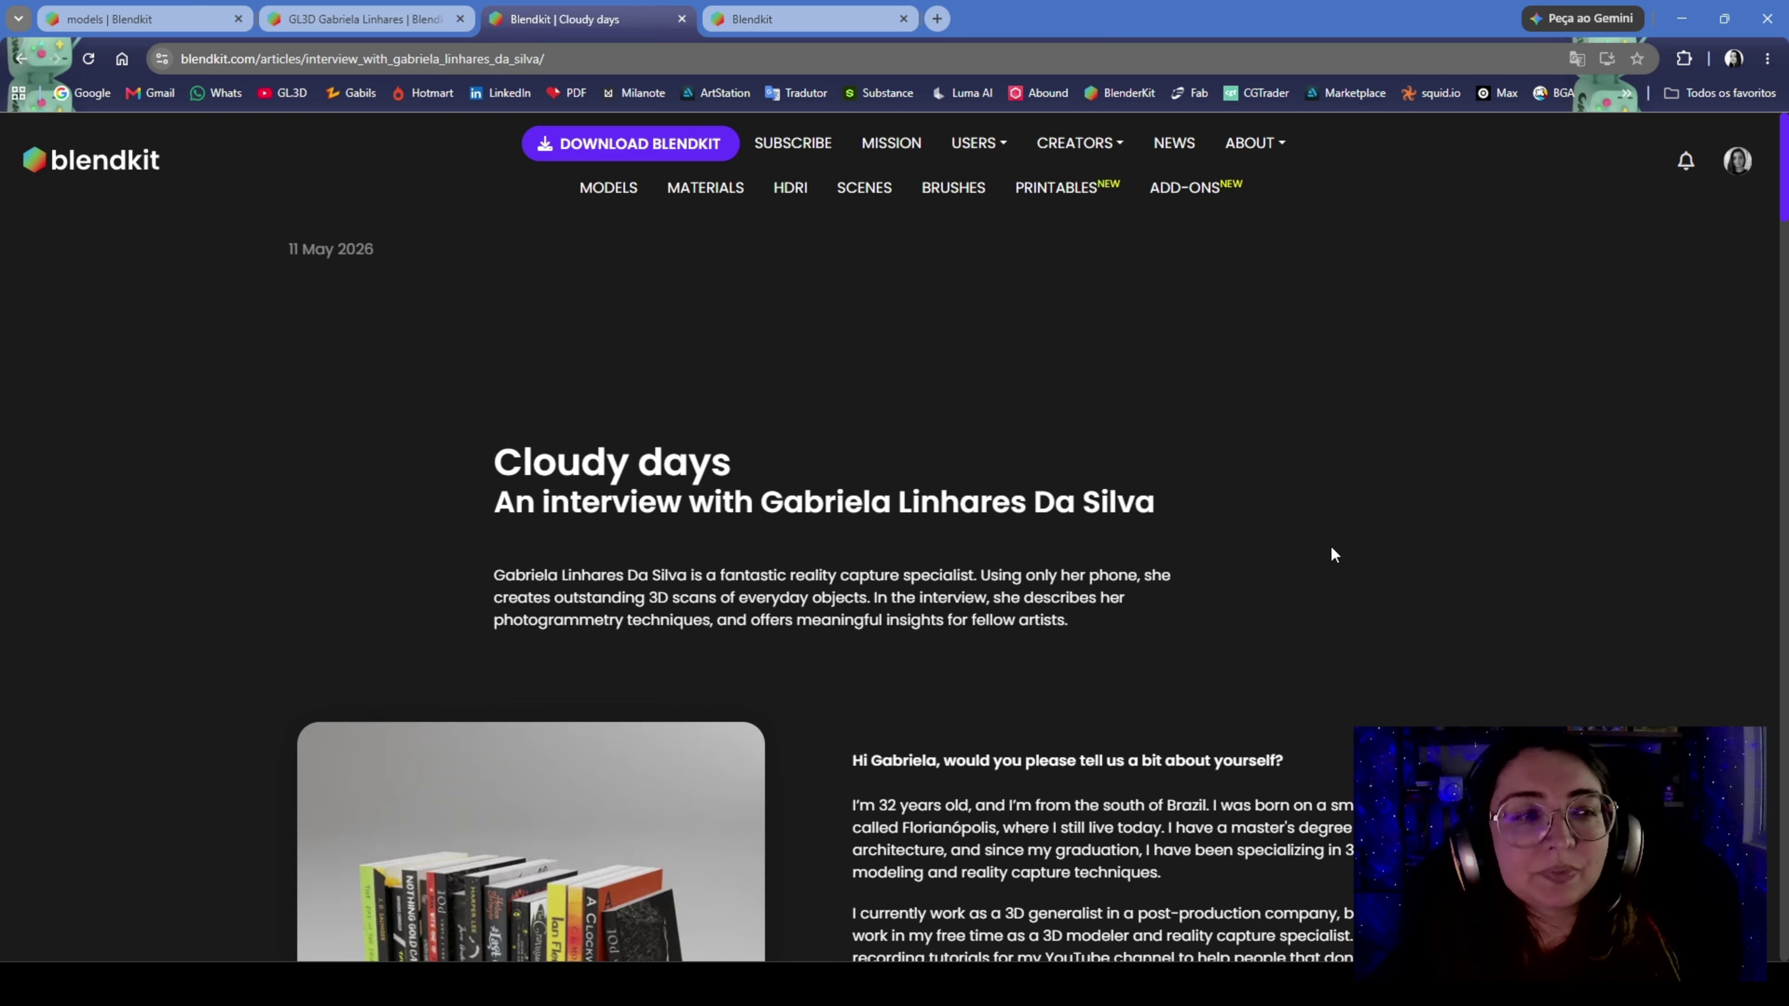
scroll(1333, 554, "down", 2)
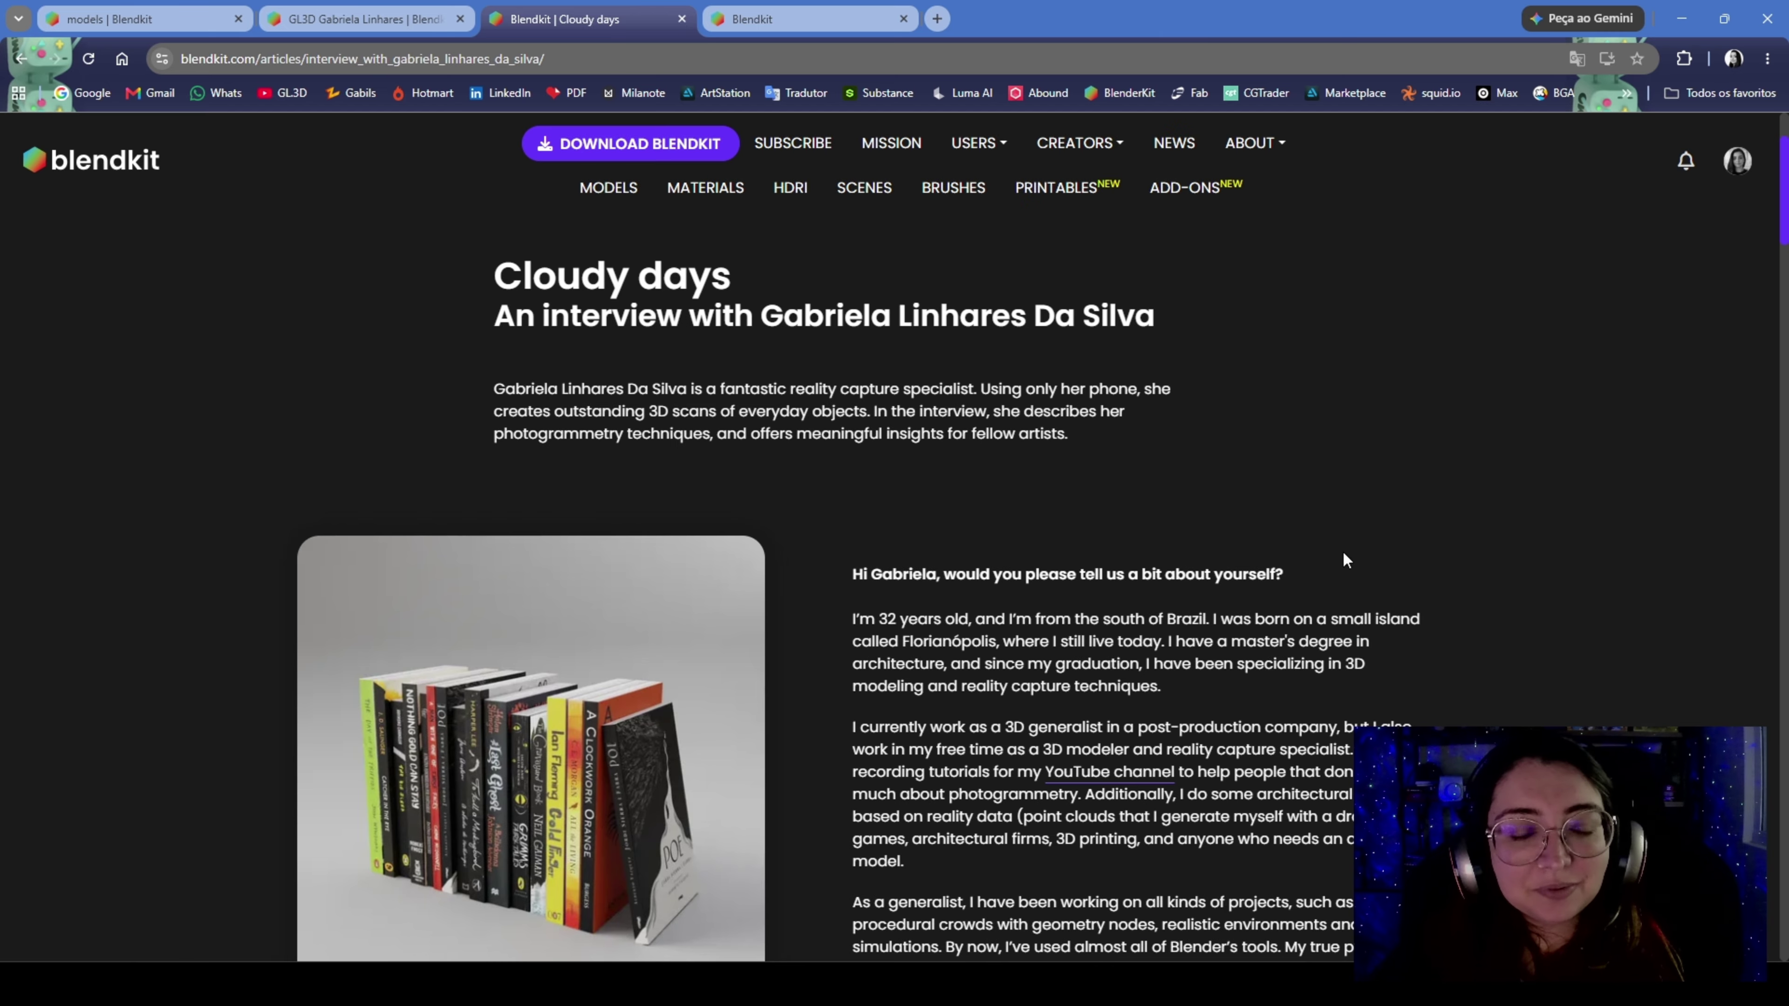
scroll(1624, 494, "down", 18)
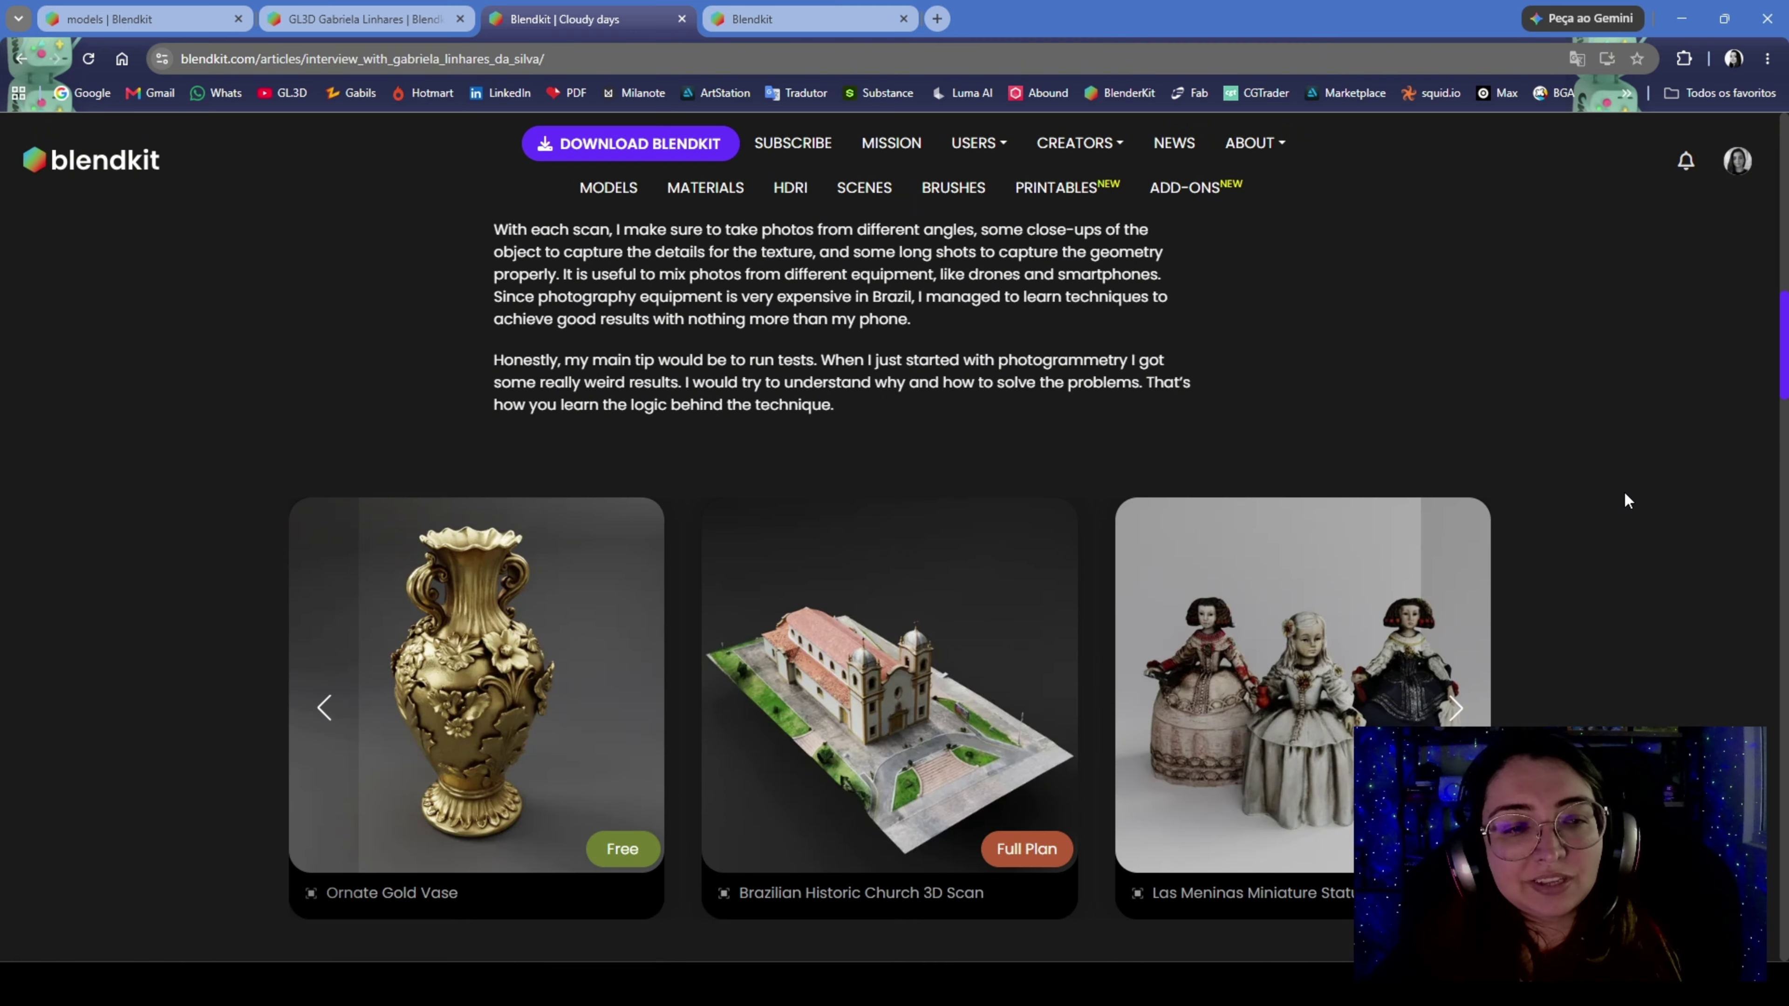
scroll(1624, 494, "down", 18)
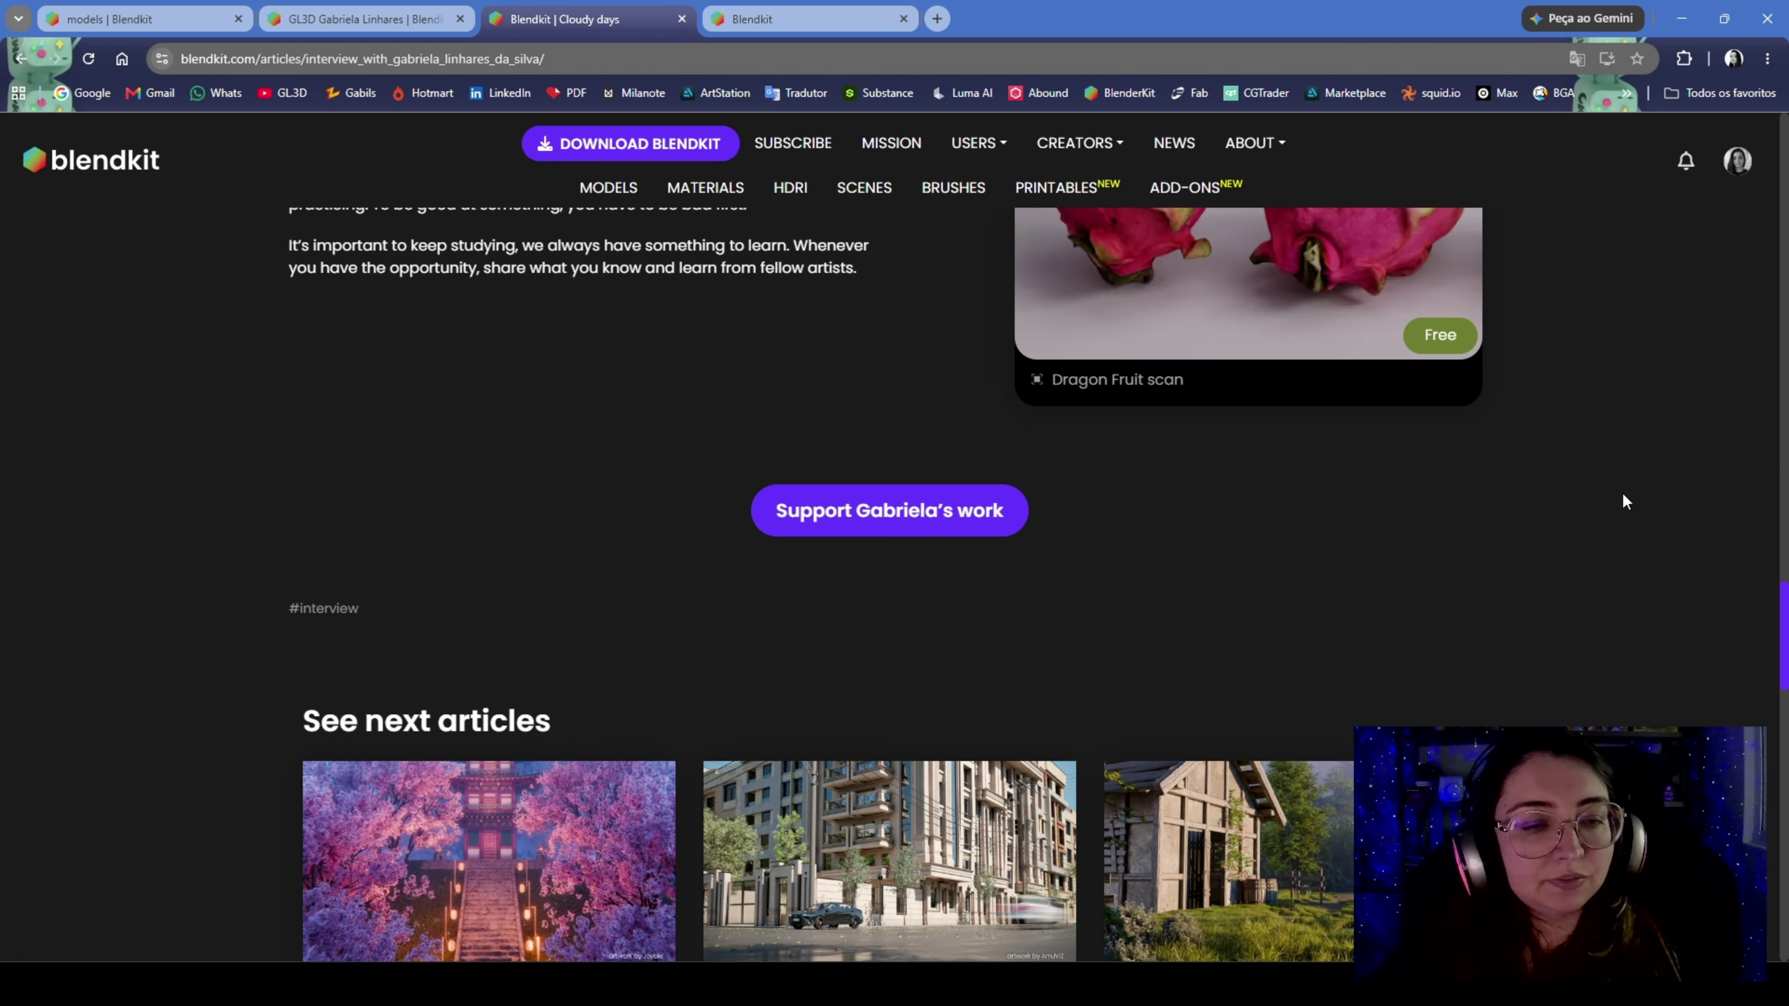
scroll(1622, 496, "up", 18)
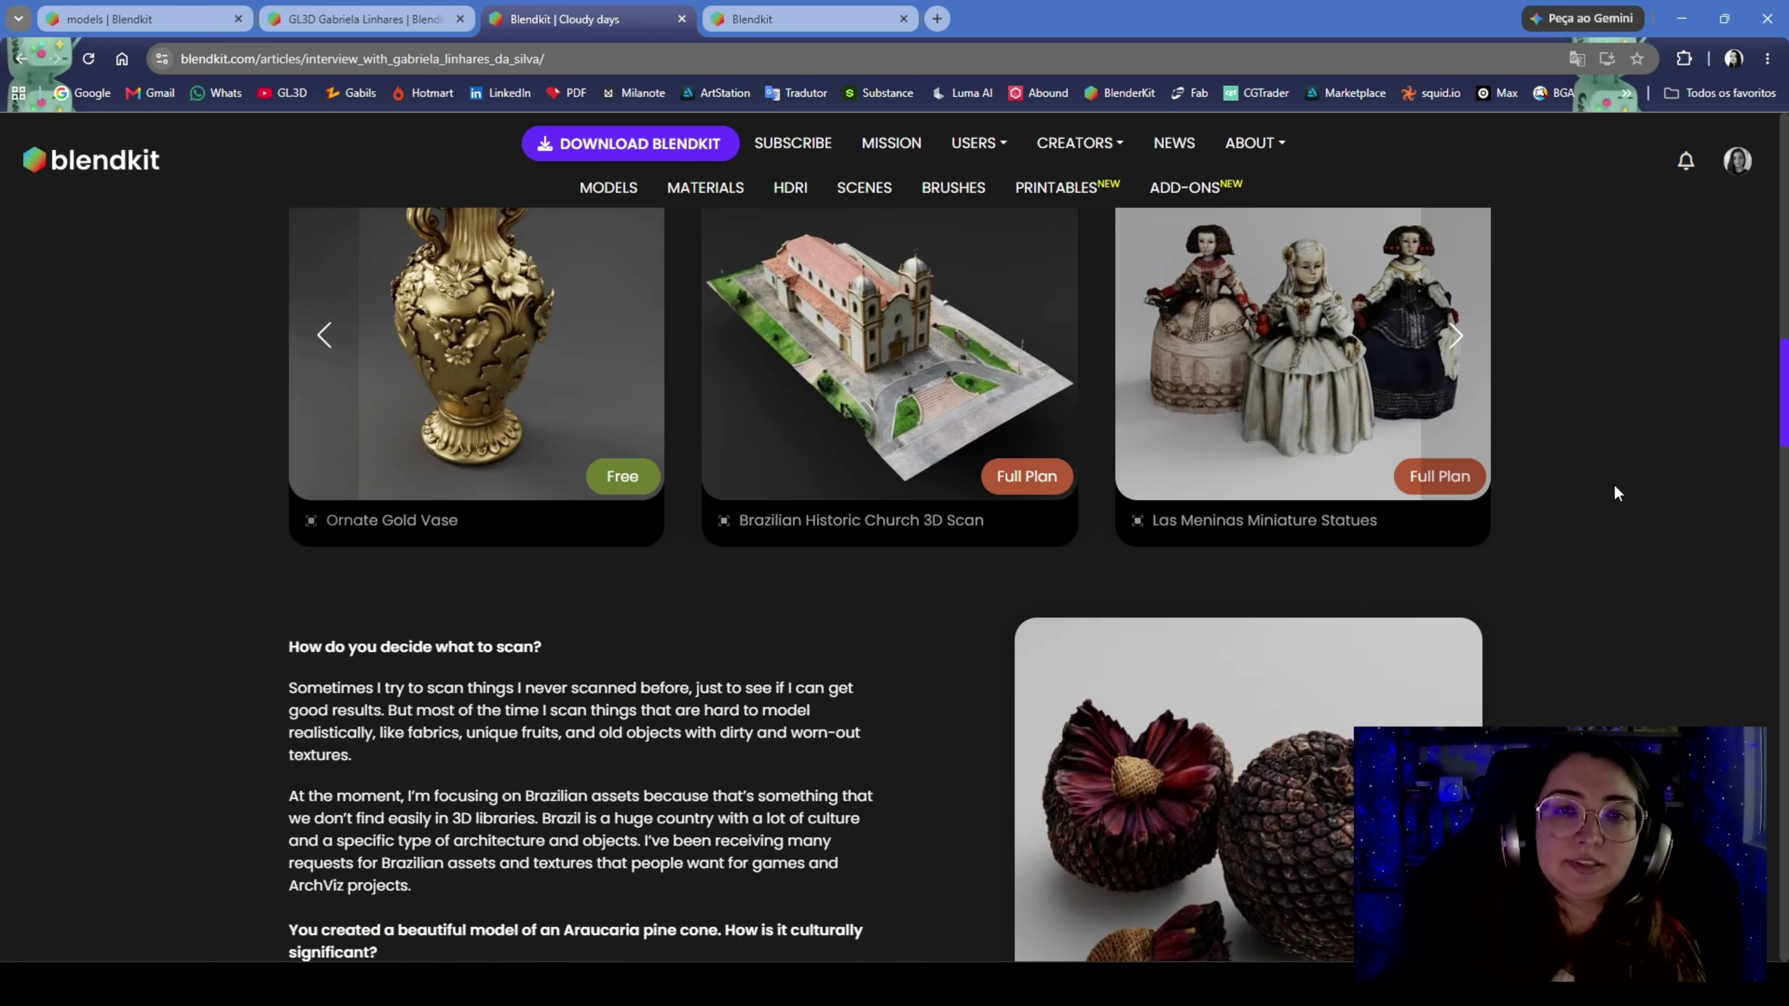
scroll(1616, 492, "up", 15)
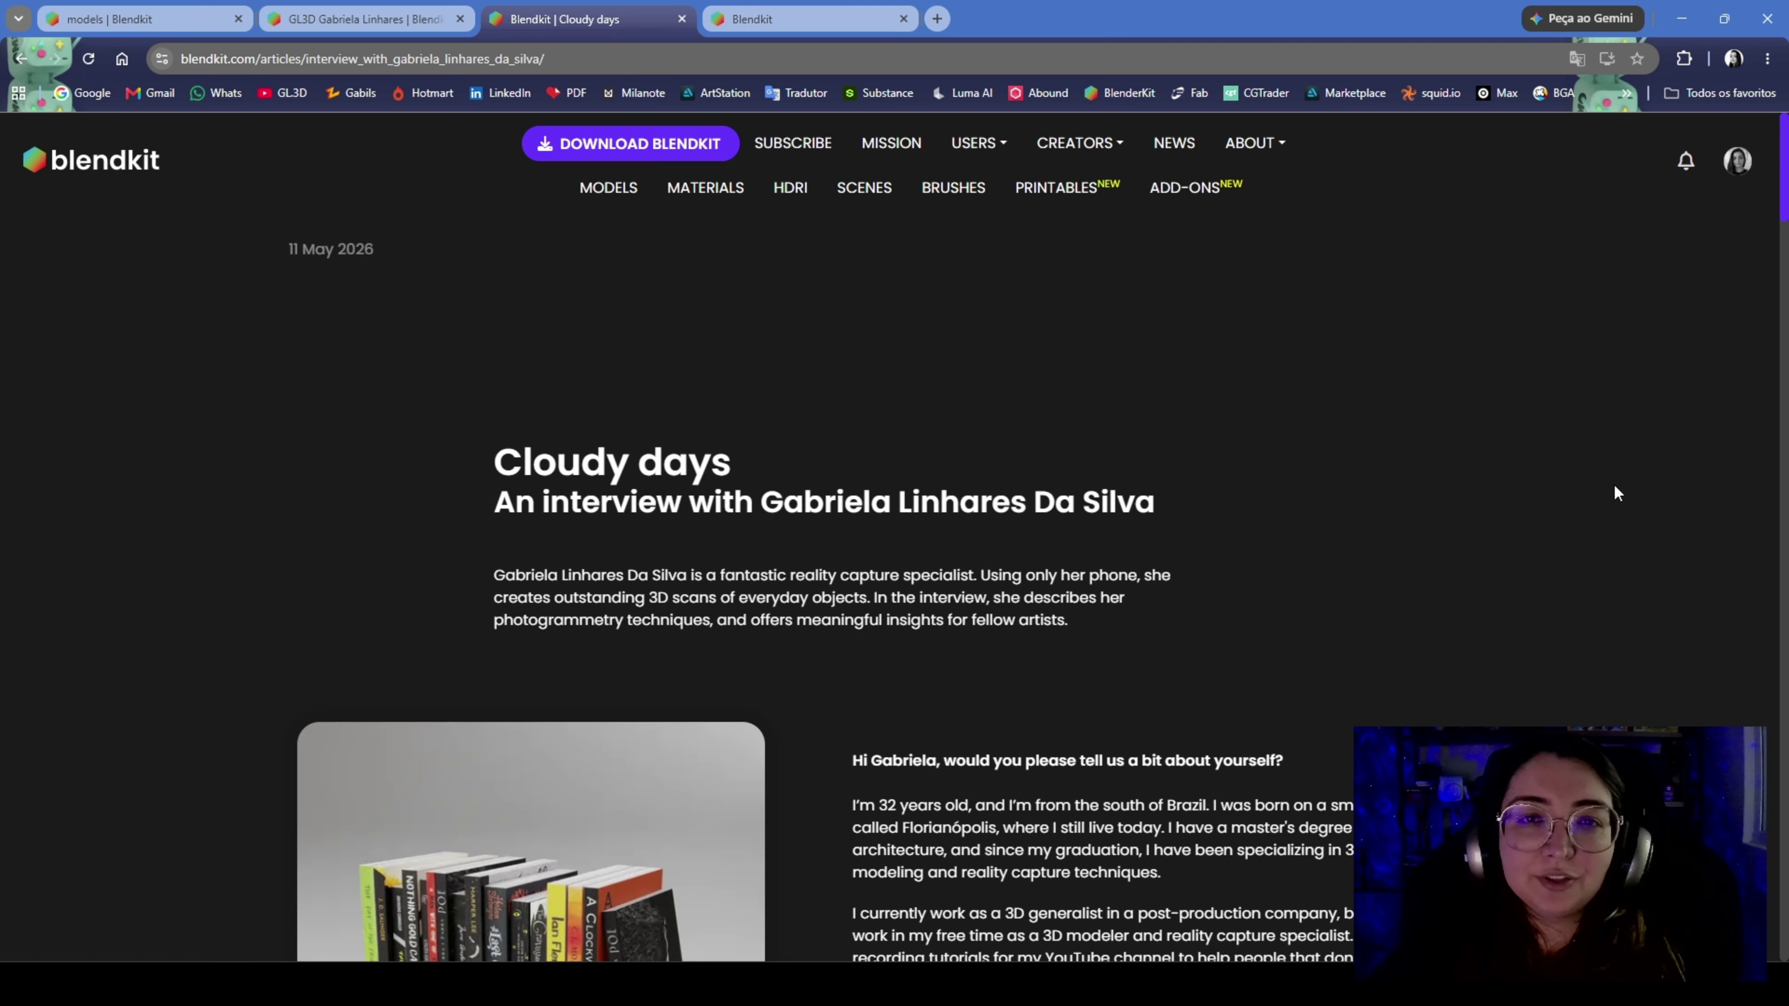
scroll(1264, 503, "down", 2)
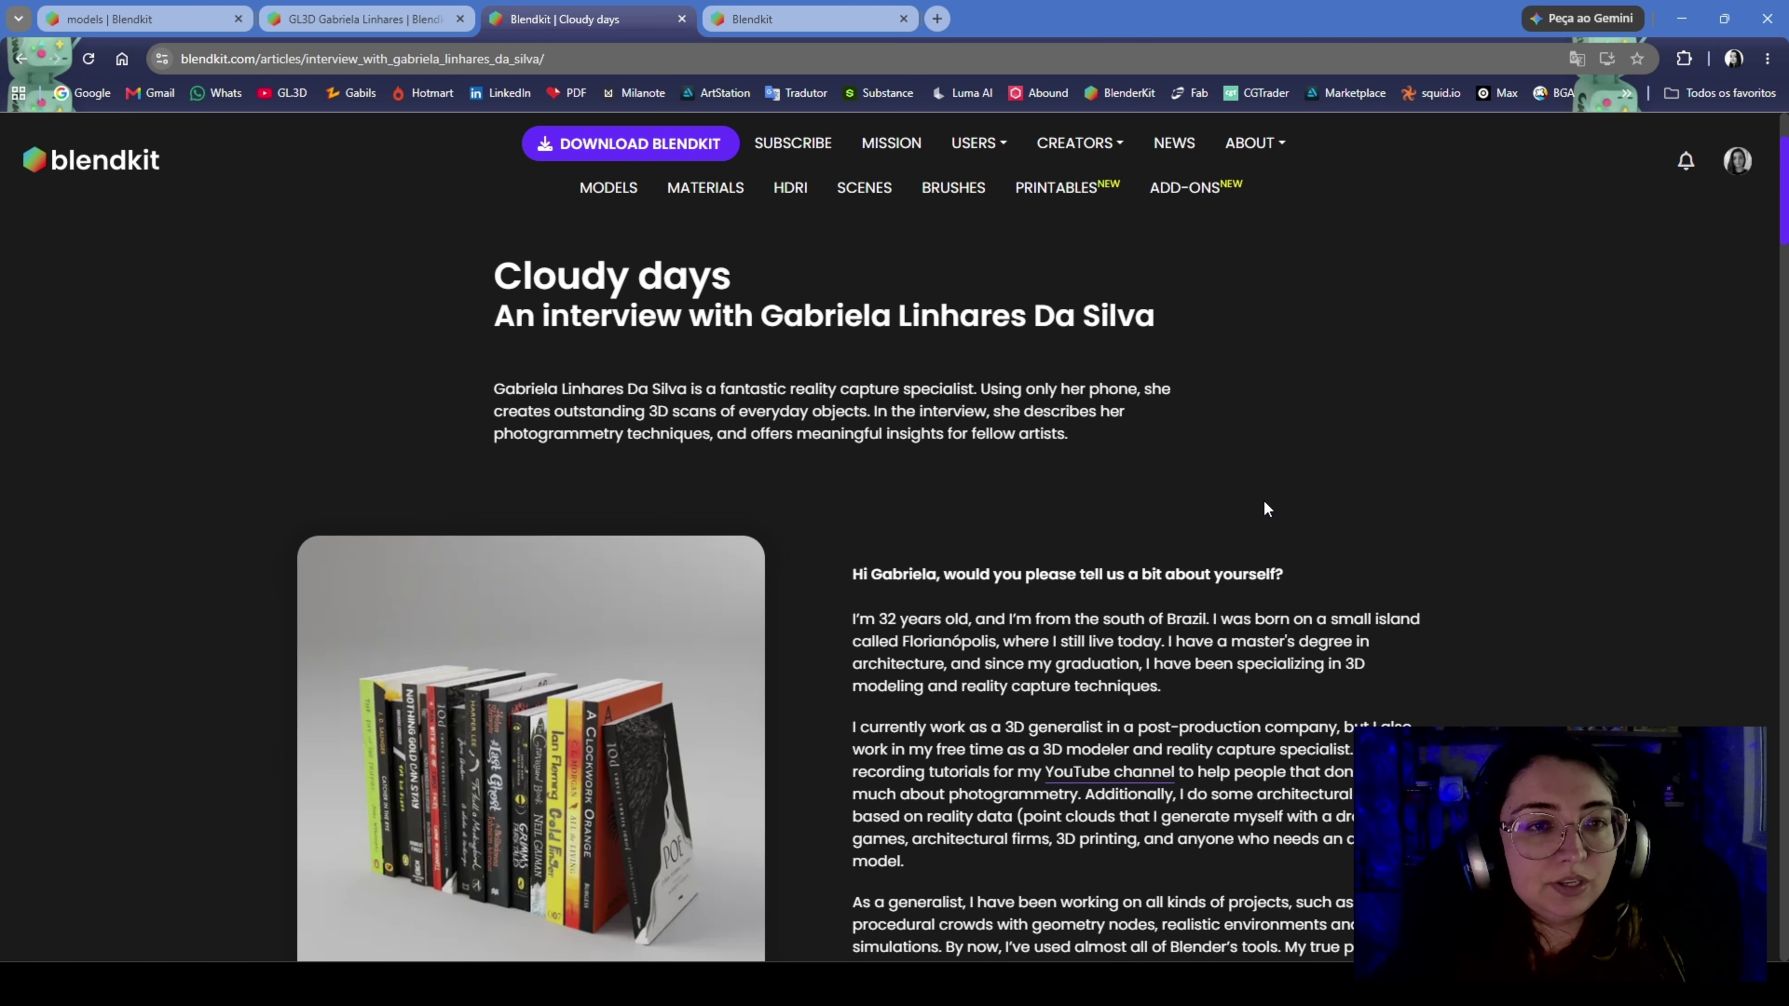
left_click(129, 10)
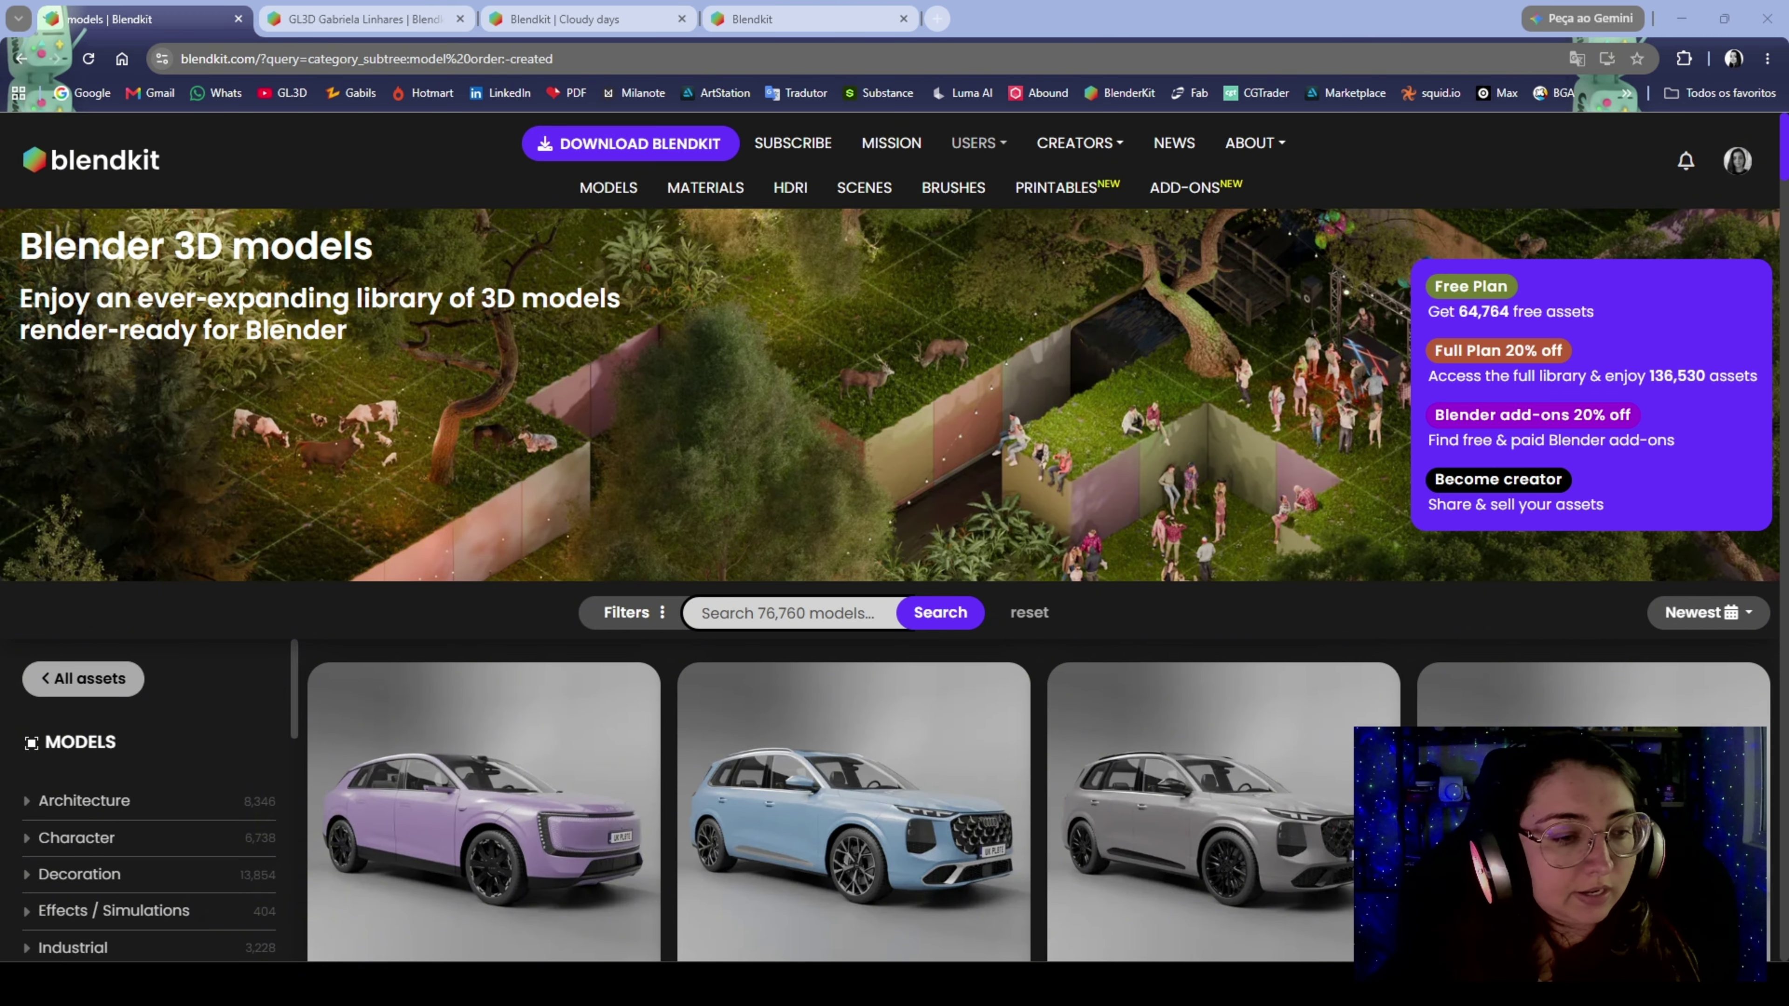
Switch to Blender, examine the BlenderKit Online Asset Library add-on in the Preferences, and close the Preferences
mouse_move(278, 981)
left_click(262, 905)
left_click(80, 34)
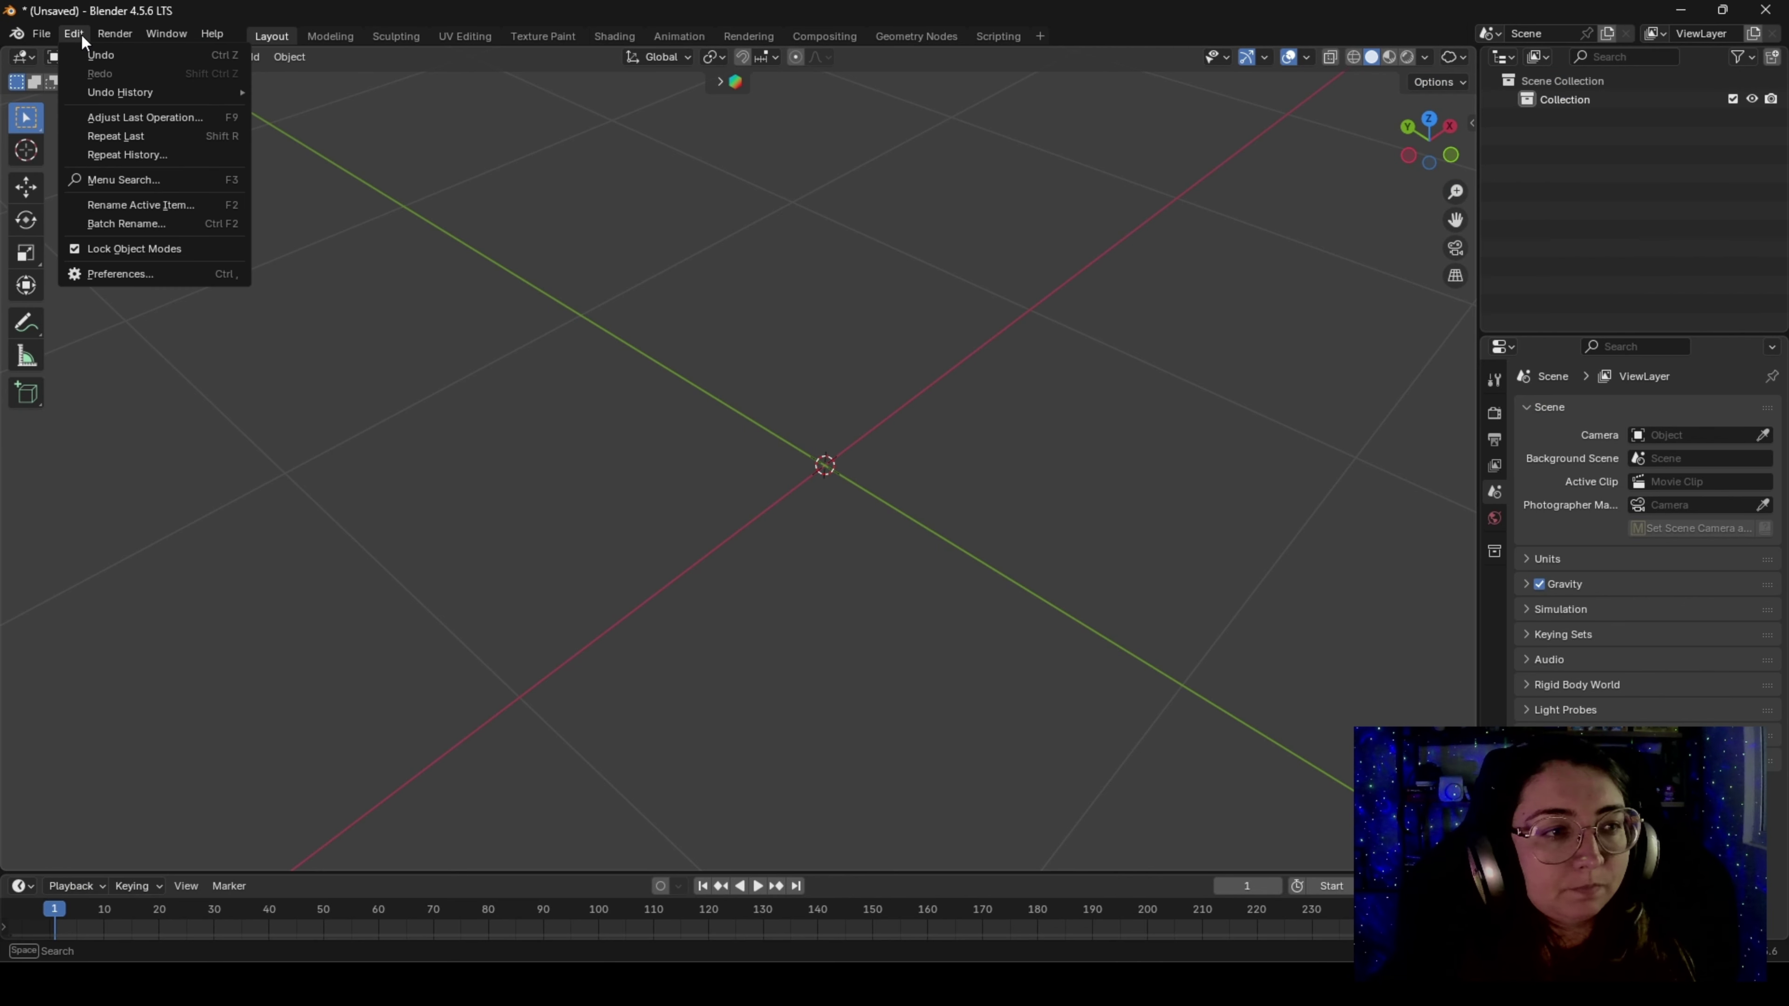
left_click(116, 273)
left_click_drag(319, 21, 579, 141)
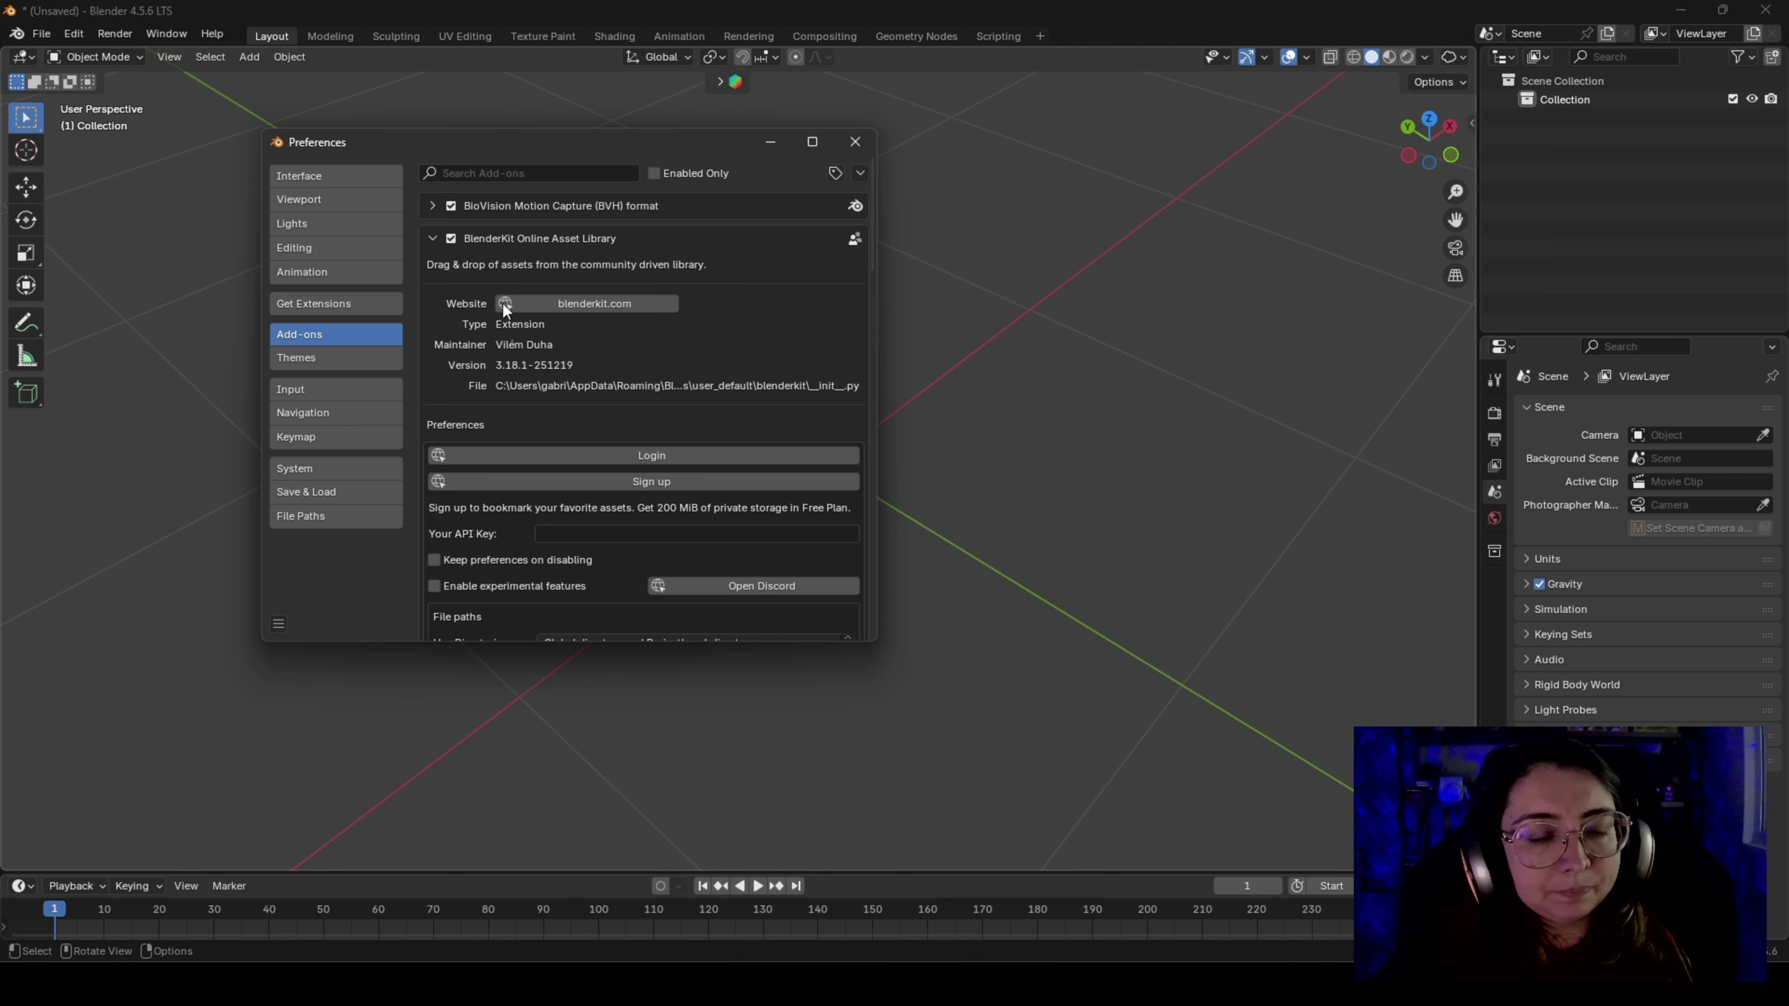
scroll(522, 320, "down", 1)
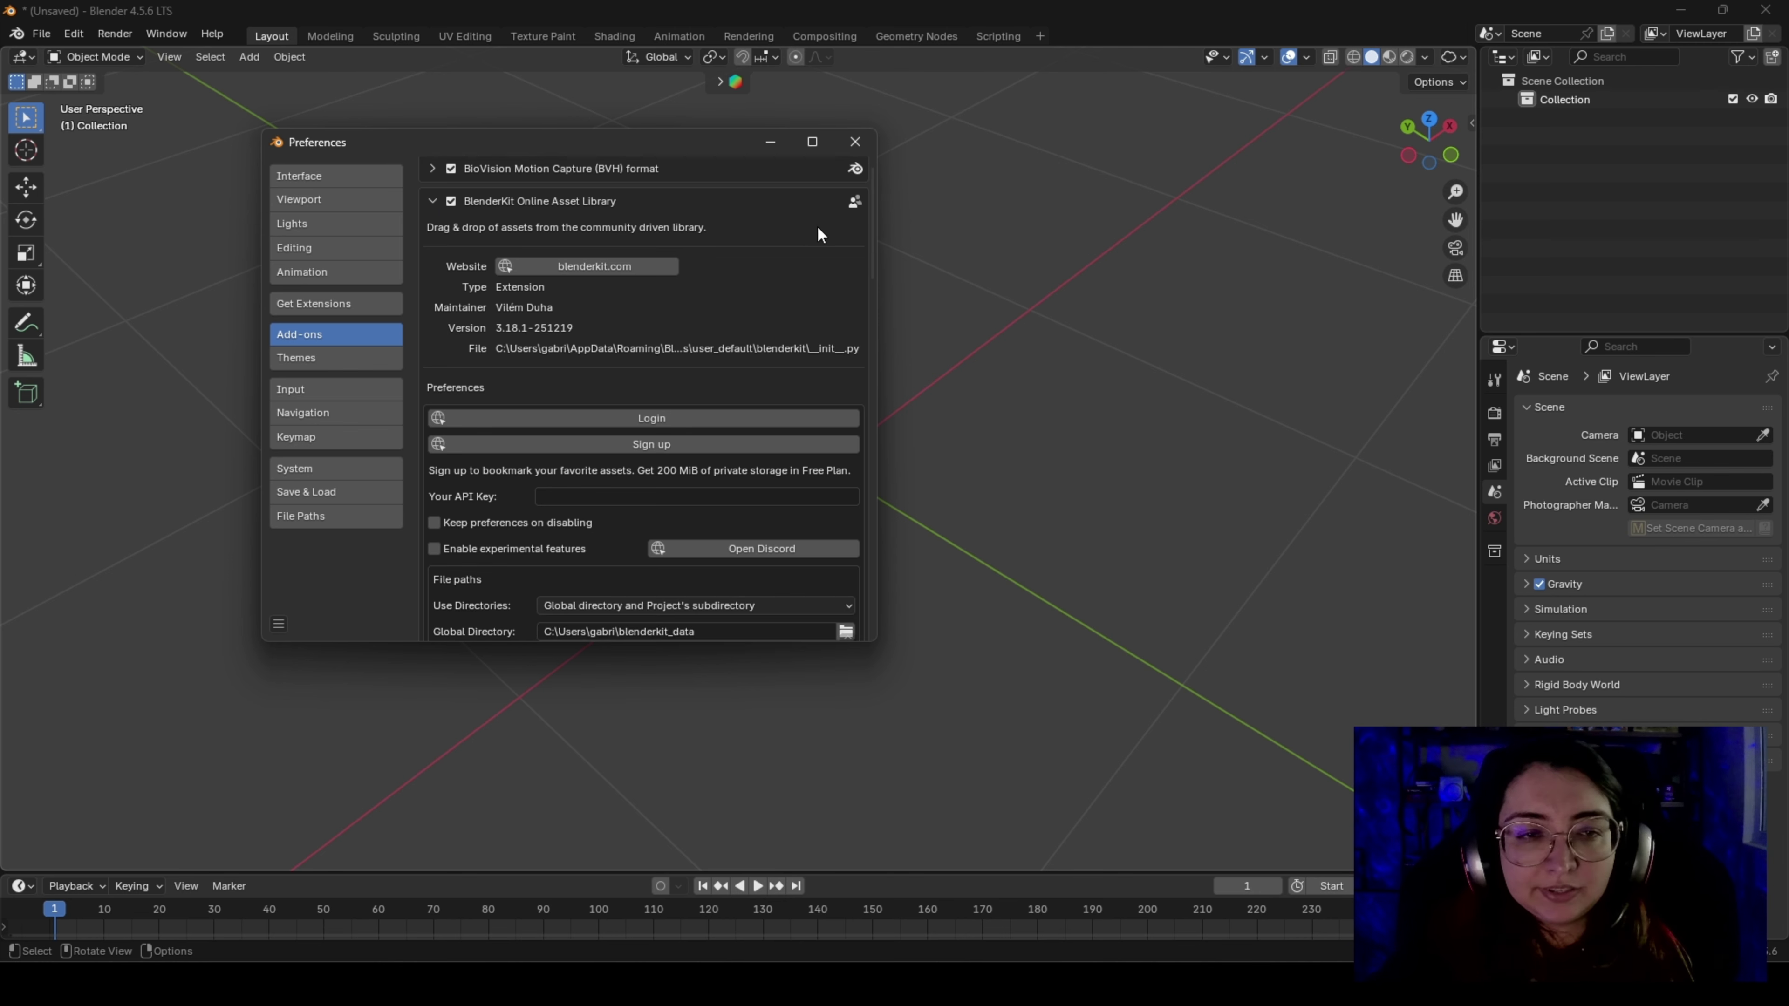
left_click_drag(786, 143, 698, 144)
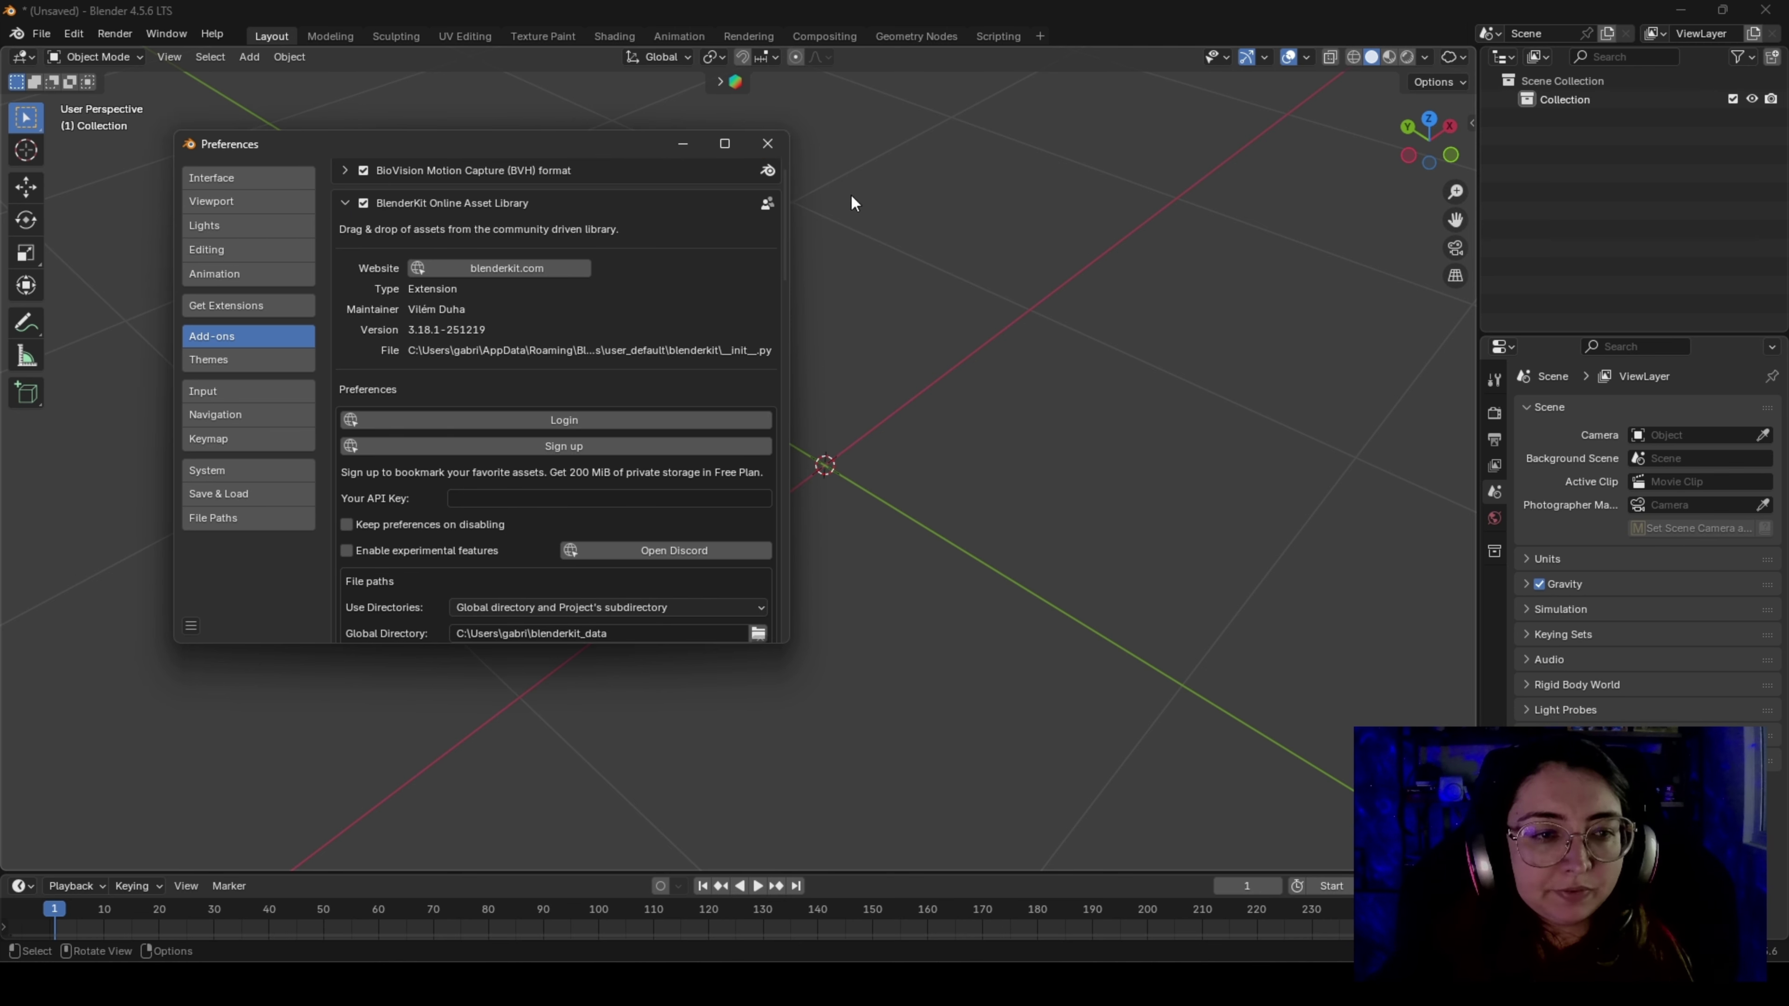
left_click(766, 144)
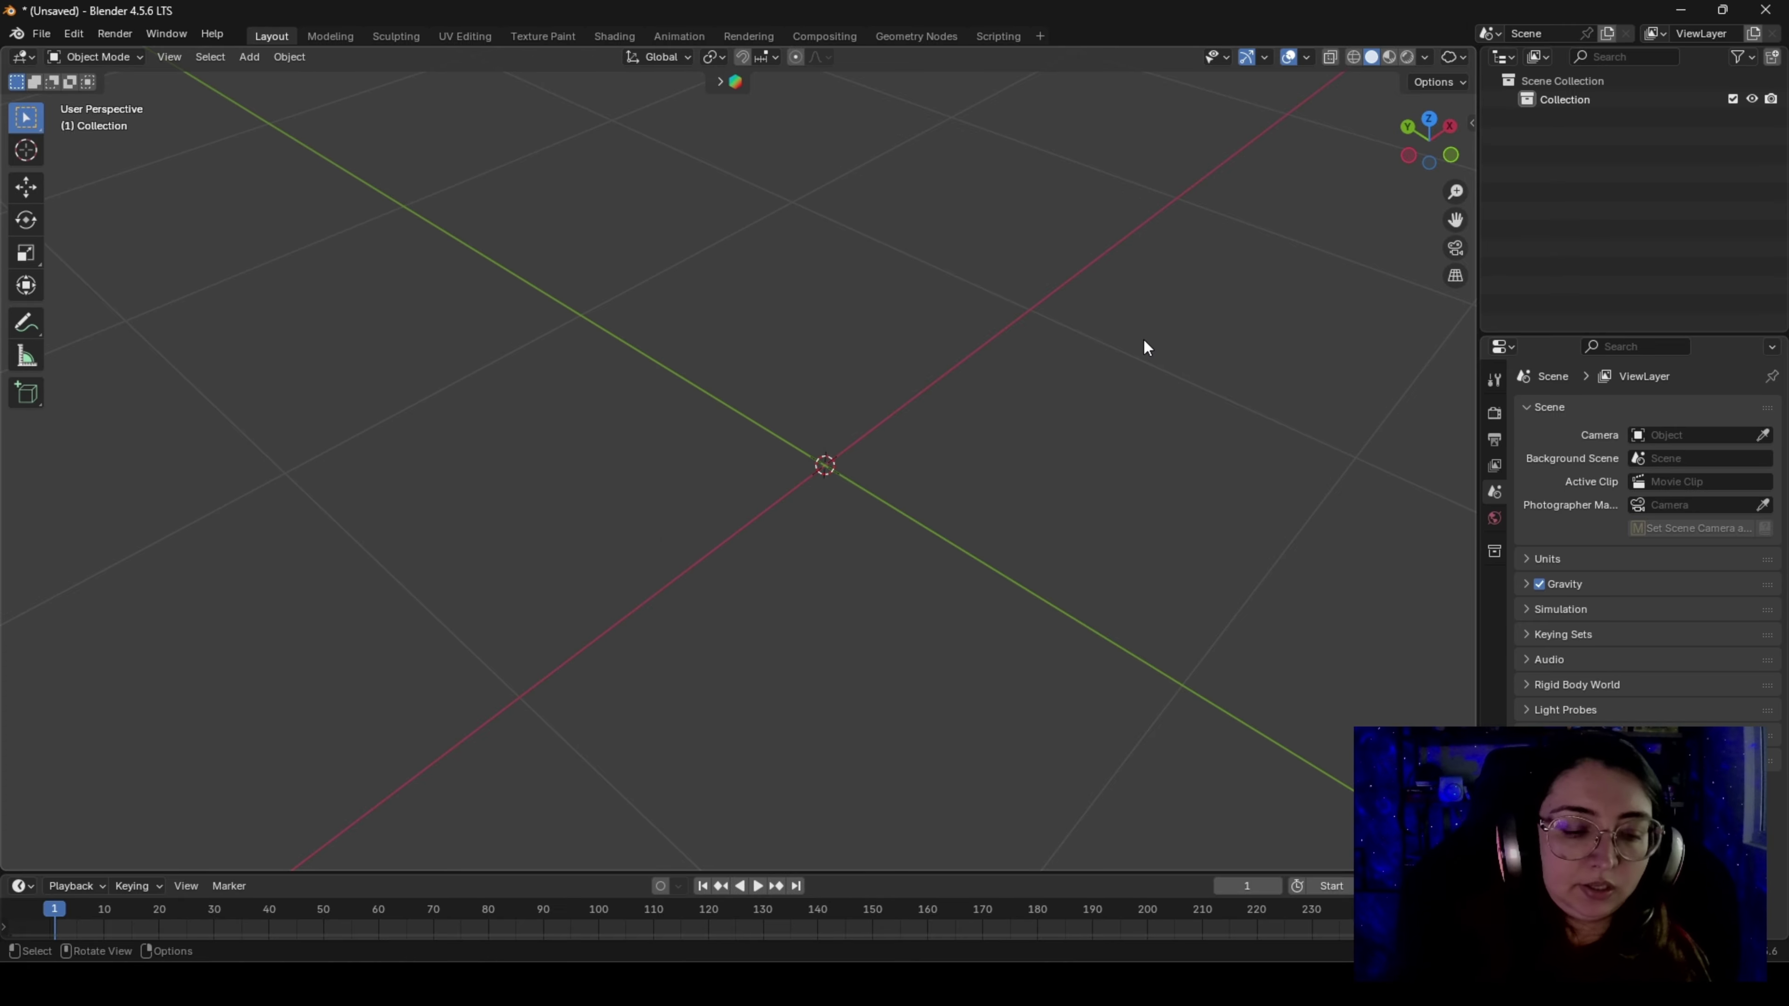
Show the BlenderKit login and asset search panel in the 3D viewport's sidebar
key("n")
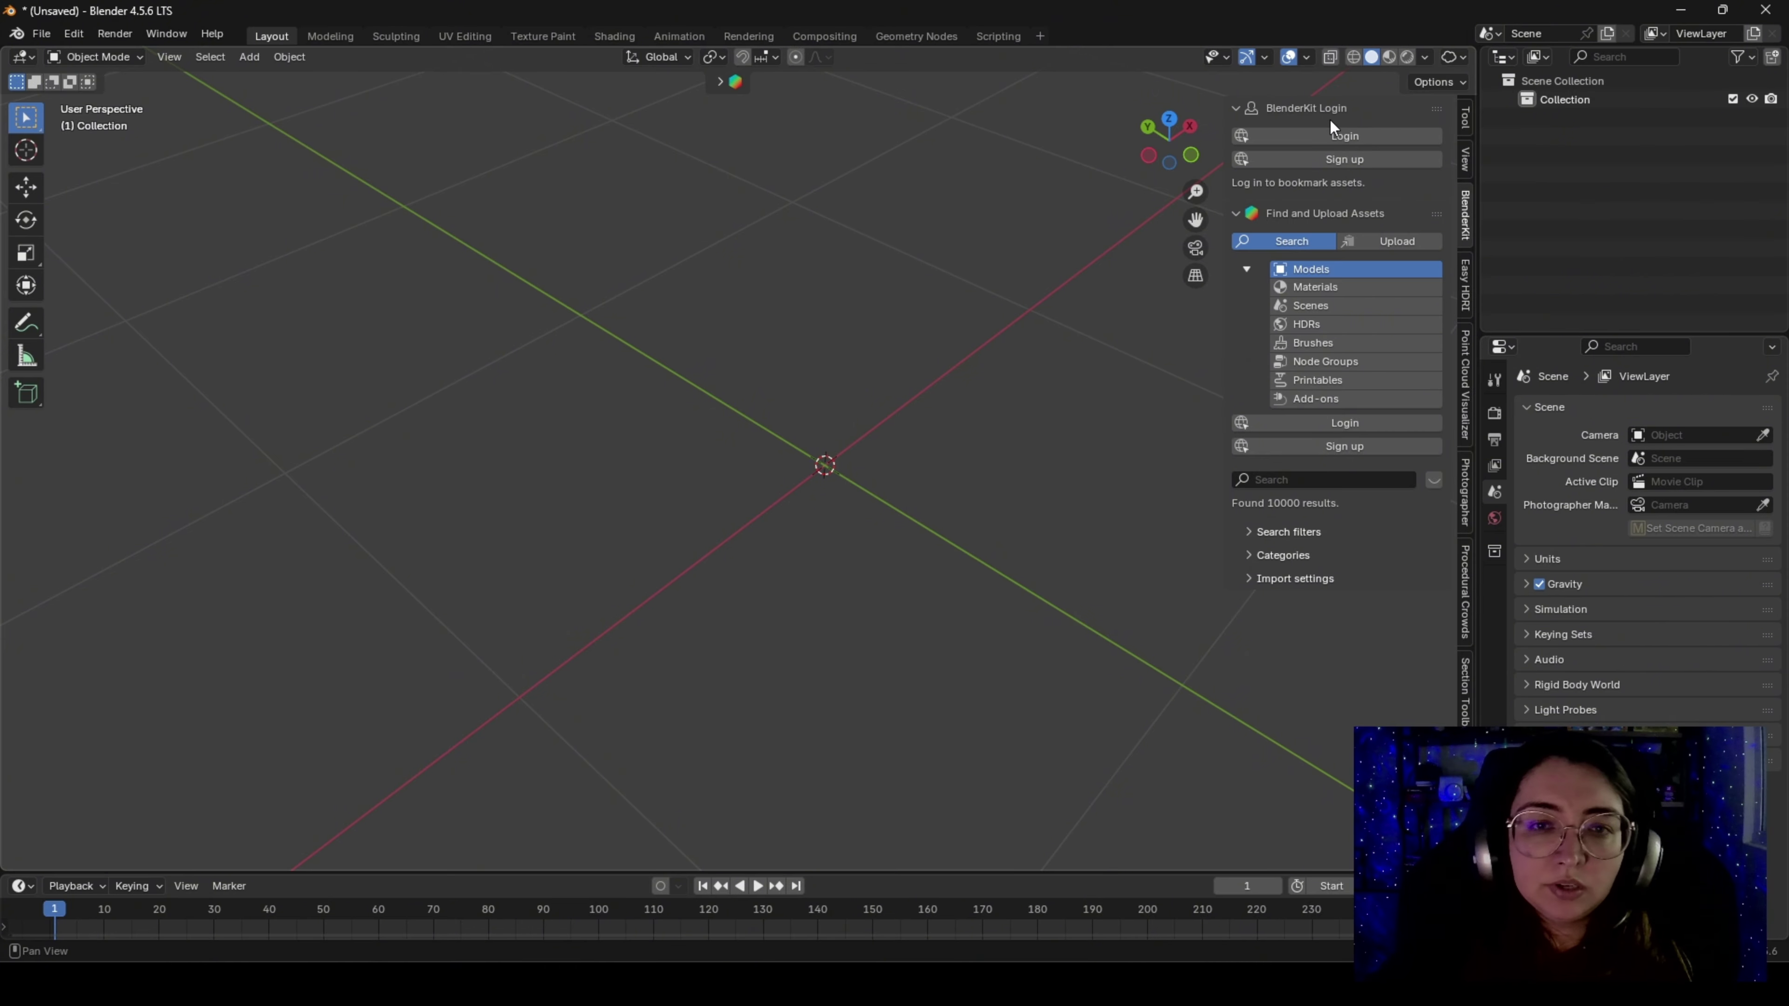
Log in to the BlenderKit add-on by authorizing the account on the website, and return to Blender
left_click(1344, 135)
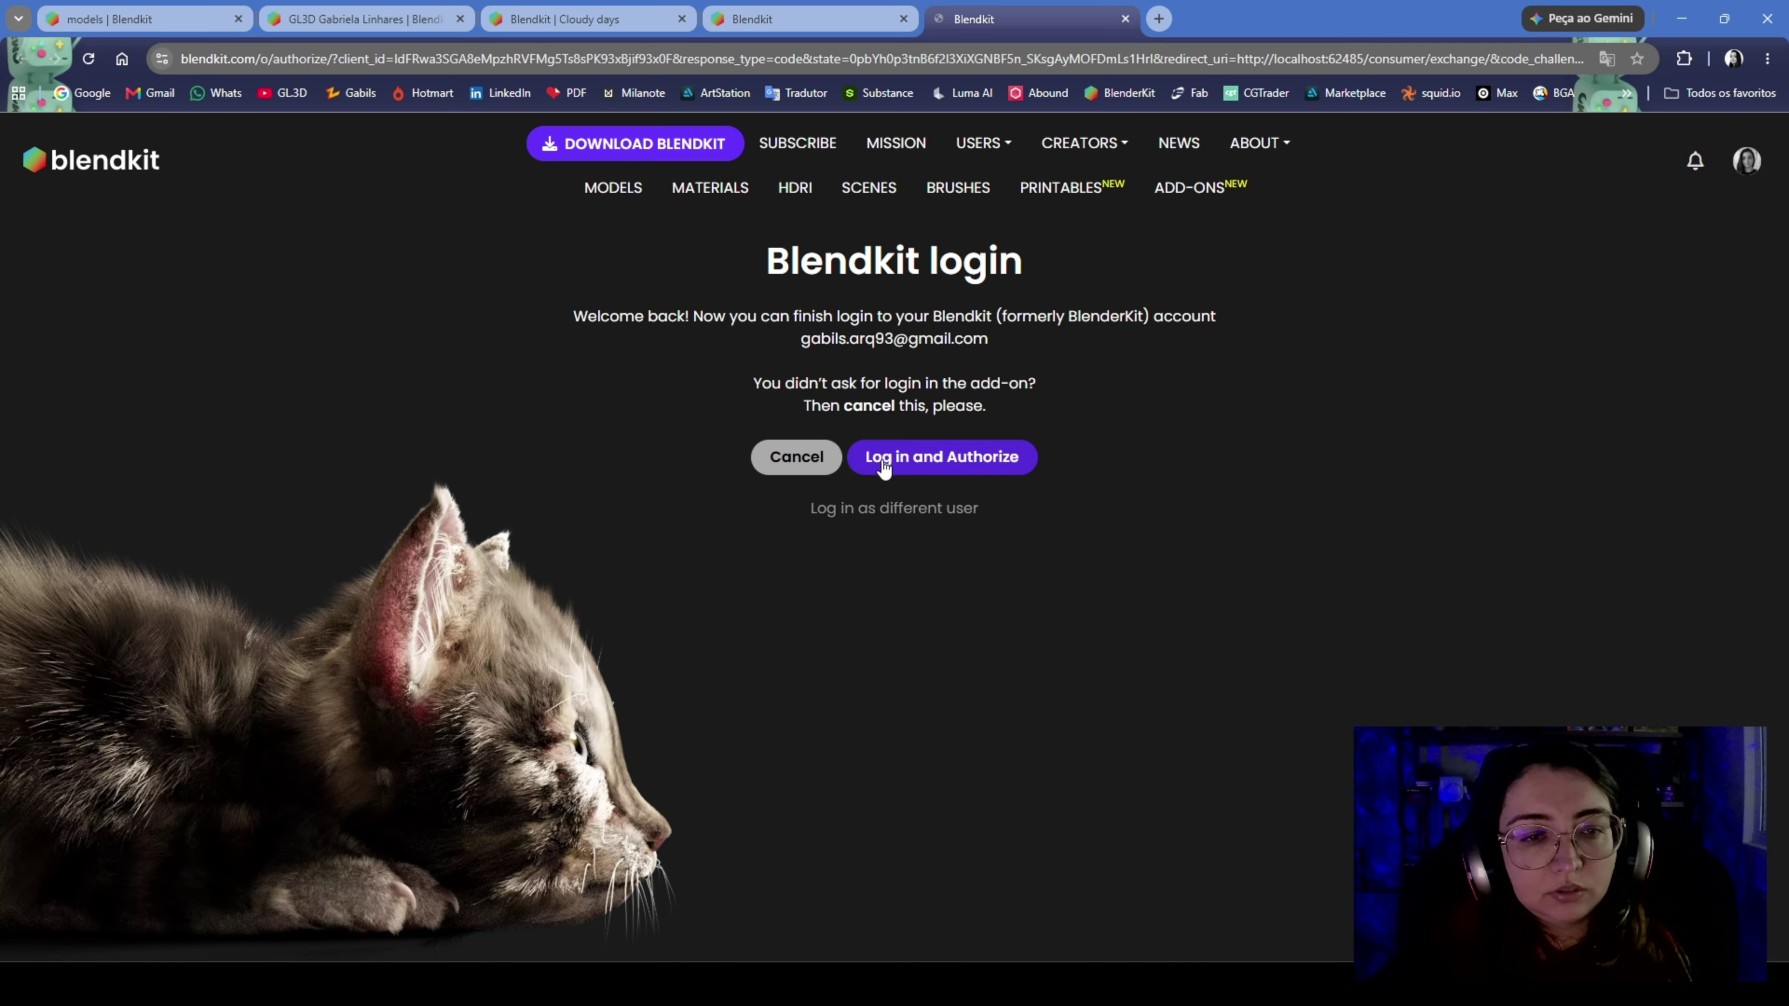
left_click(883, 464)
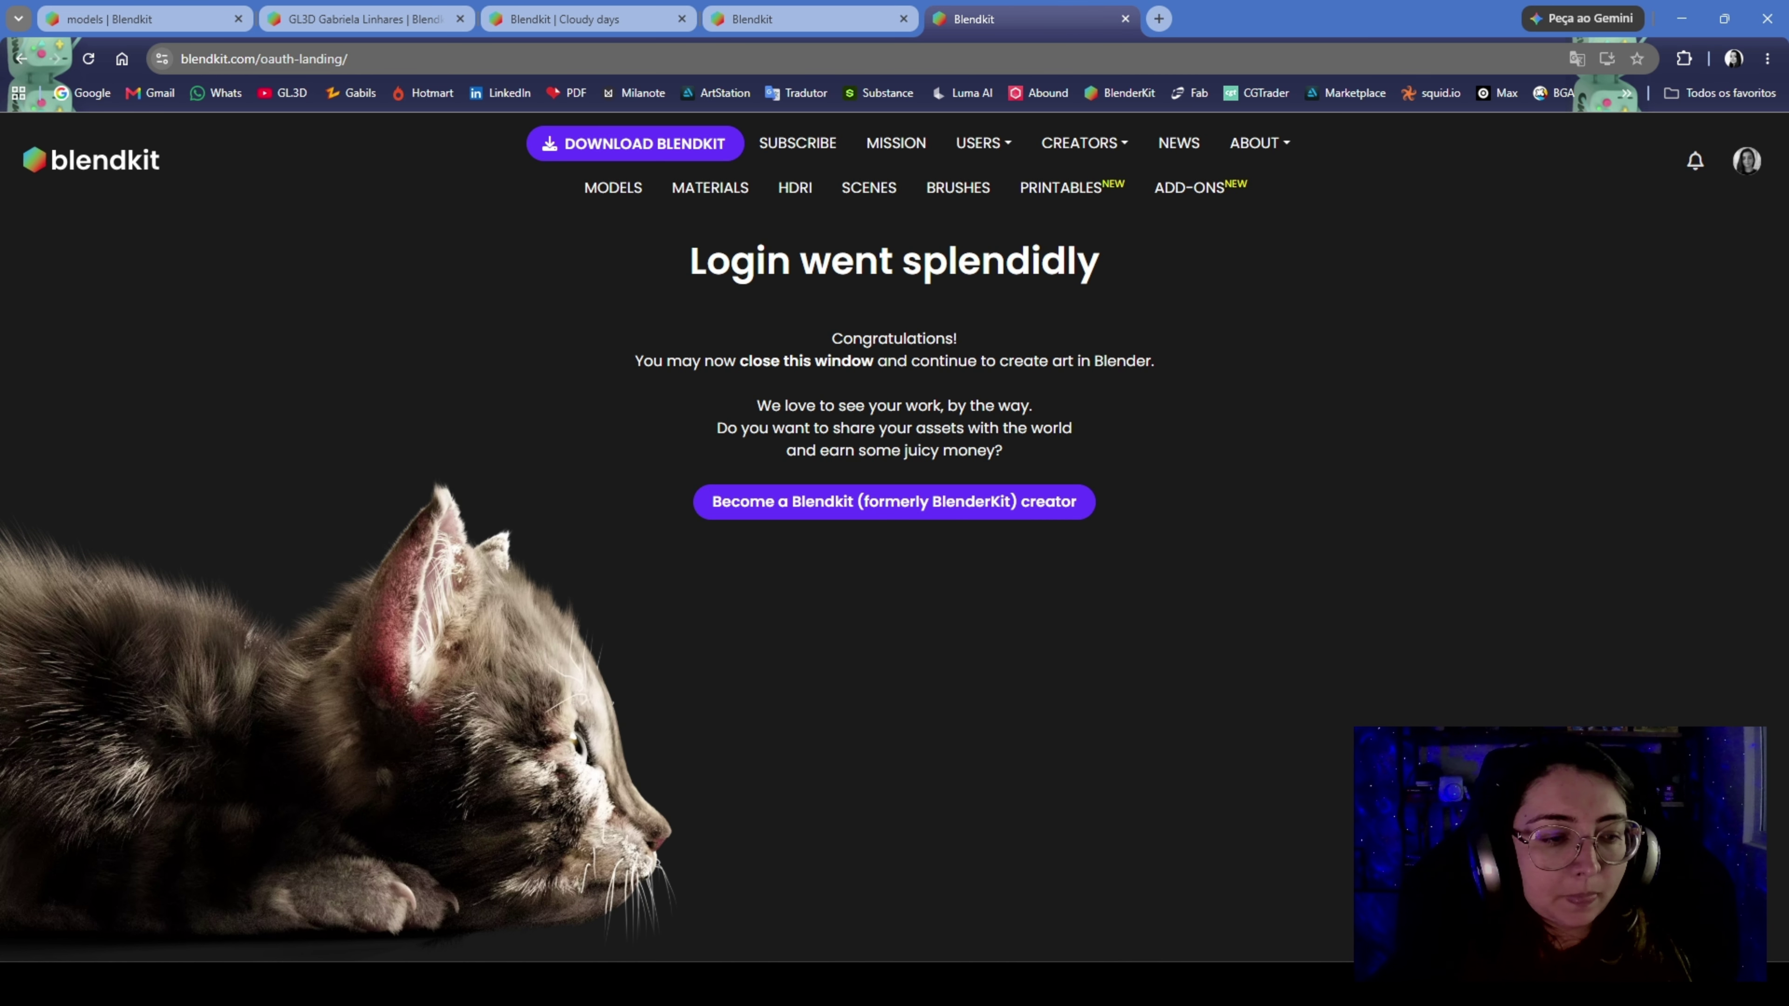
mouse_move(278, 984)
left_click(282, 895)
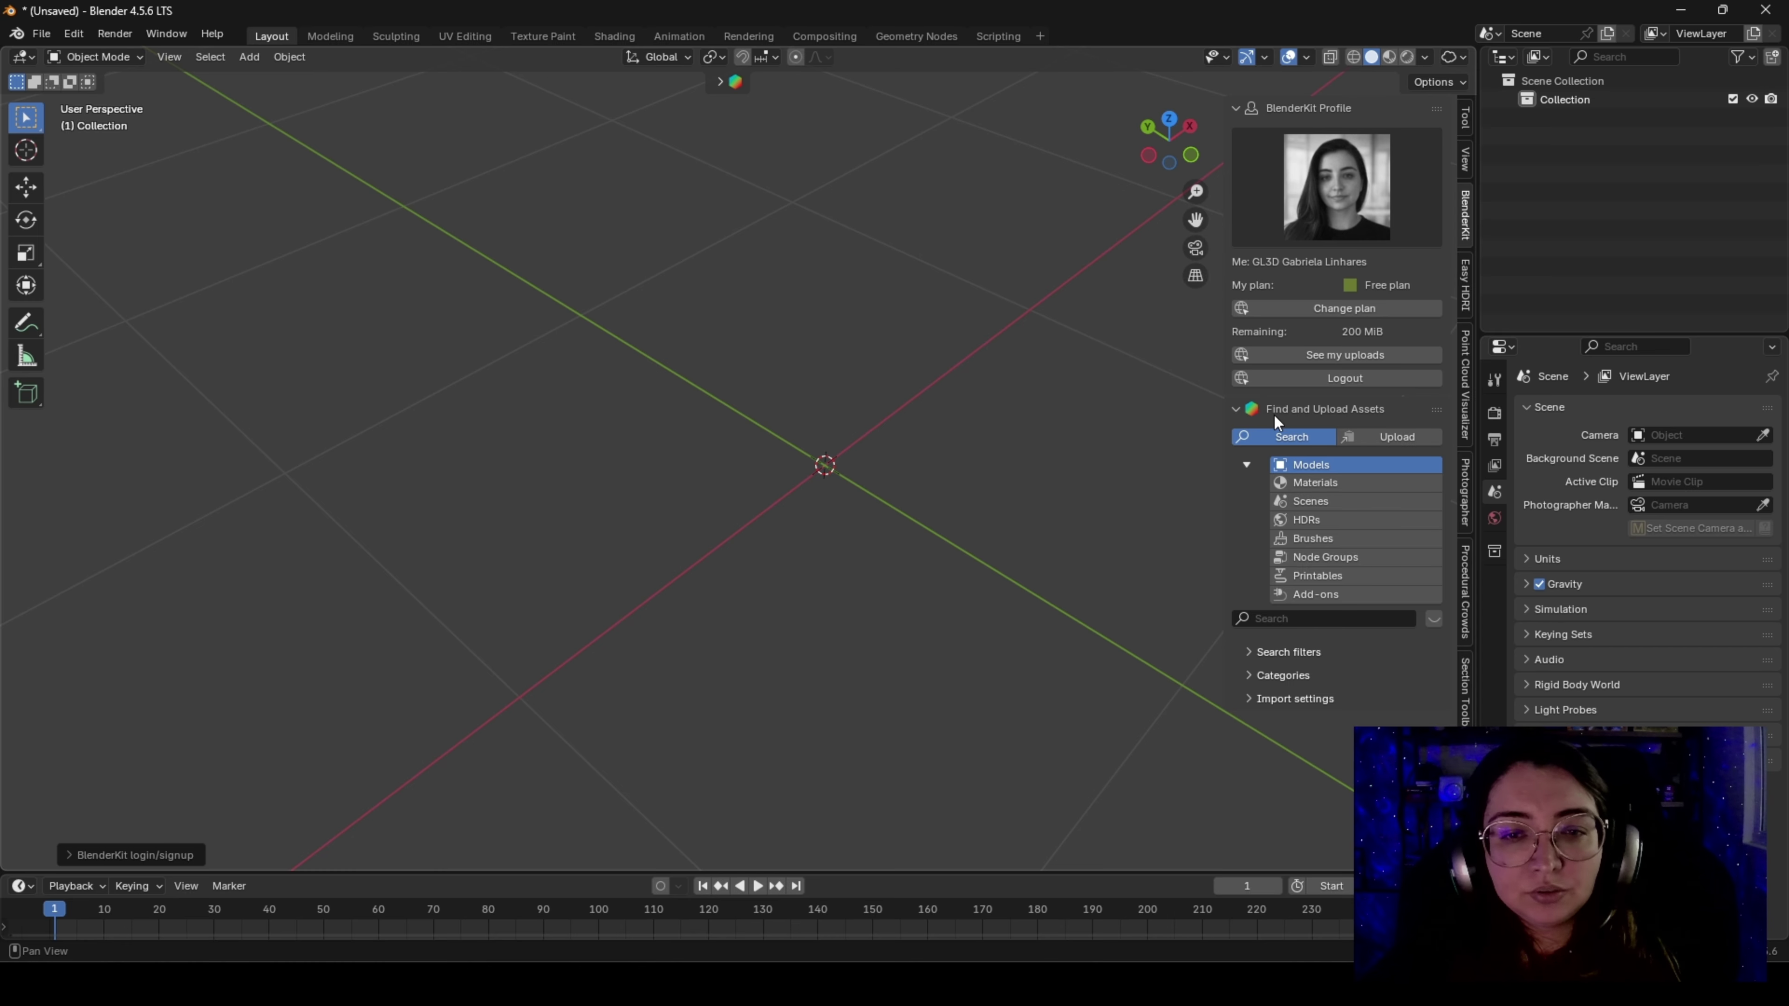
left_click(1243, 411)
left_click(1243, 411)
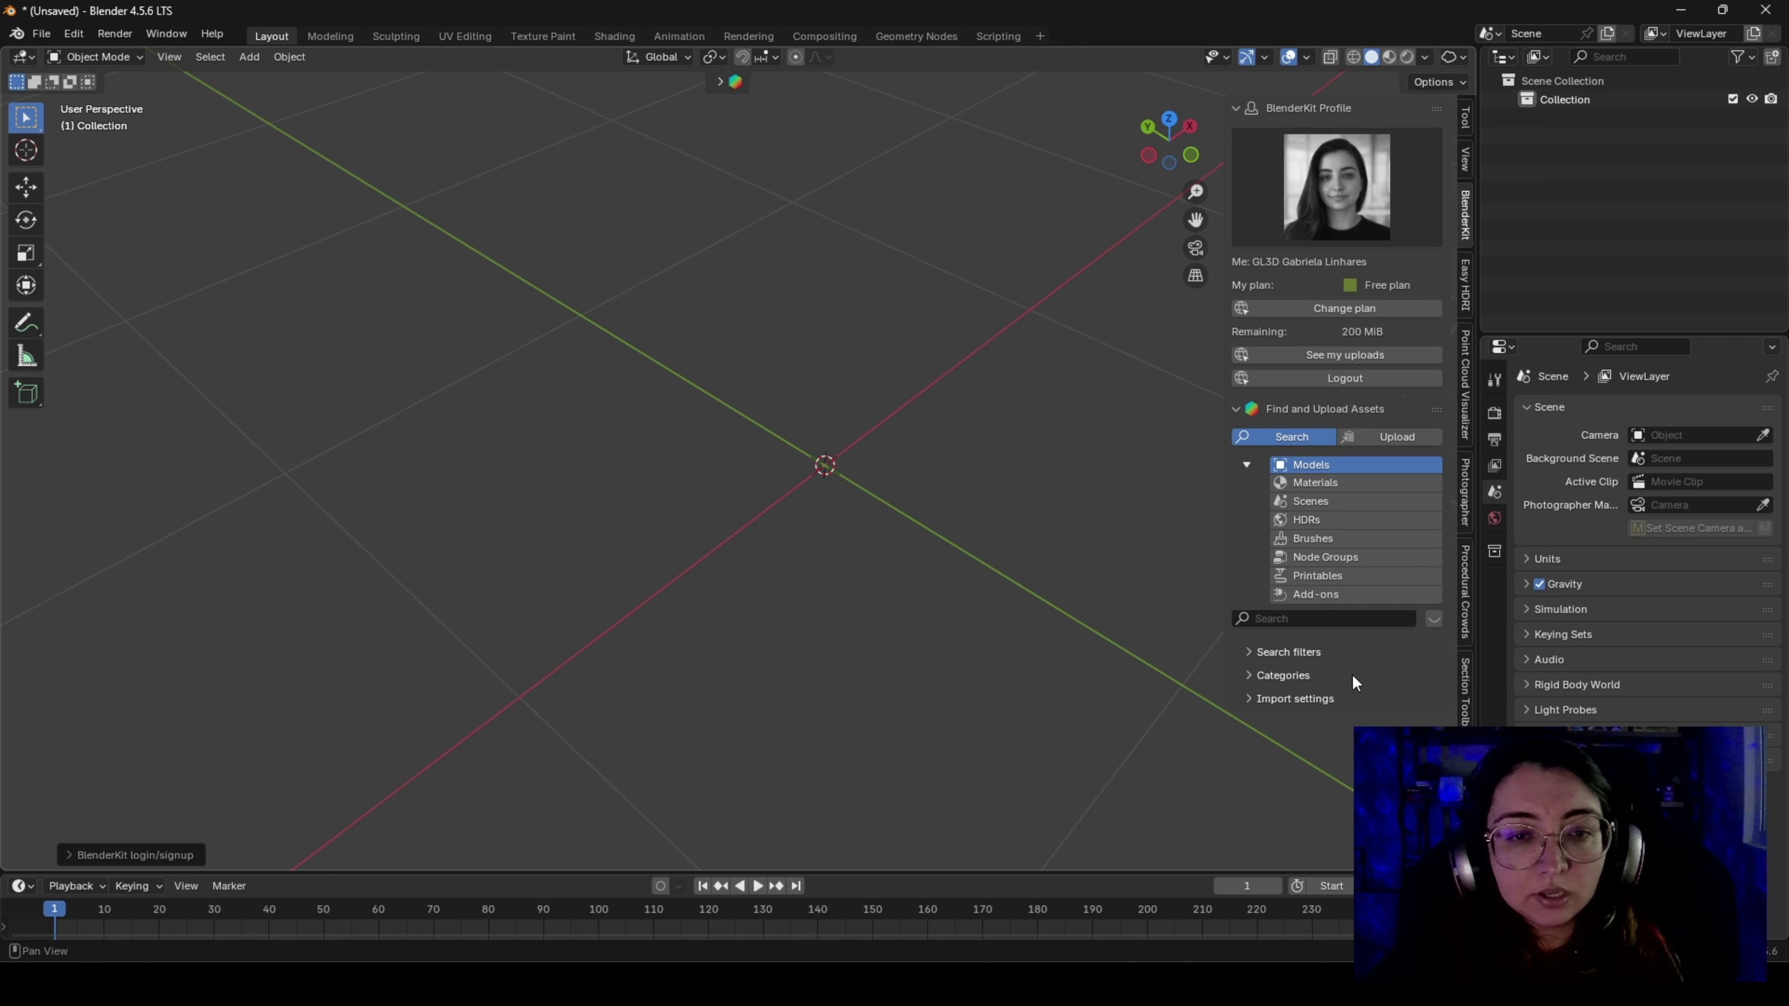
mouse_move(779, 521)
middle_mouse_down()
mouse_move(749, 539)
mouse_move(686, 480)
mouse_move(769, 529)
middle_mouse_up()
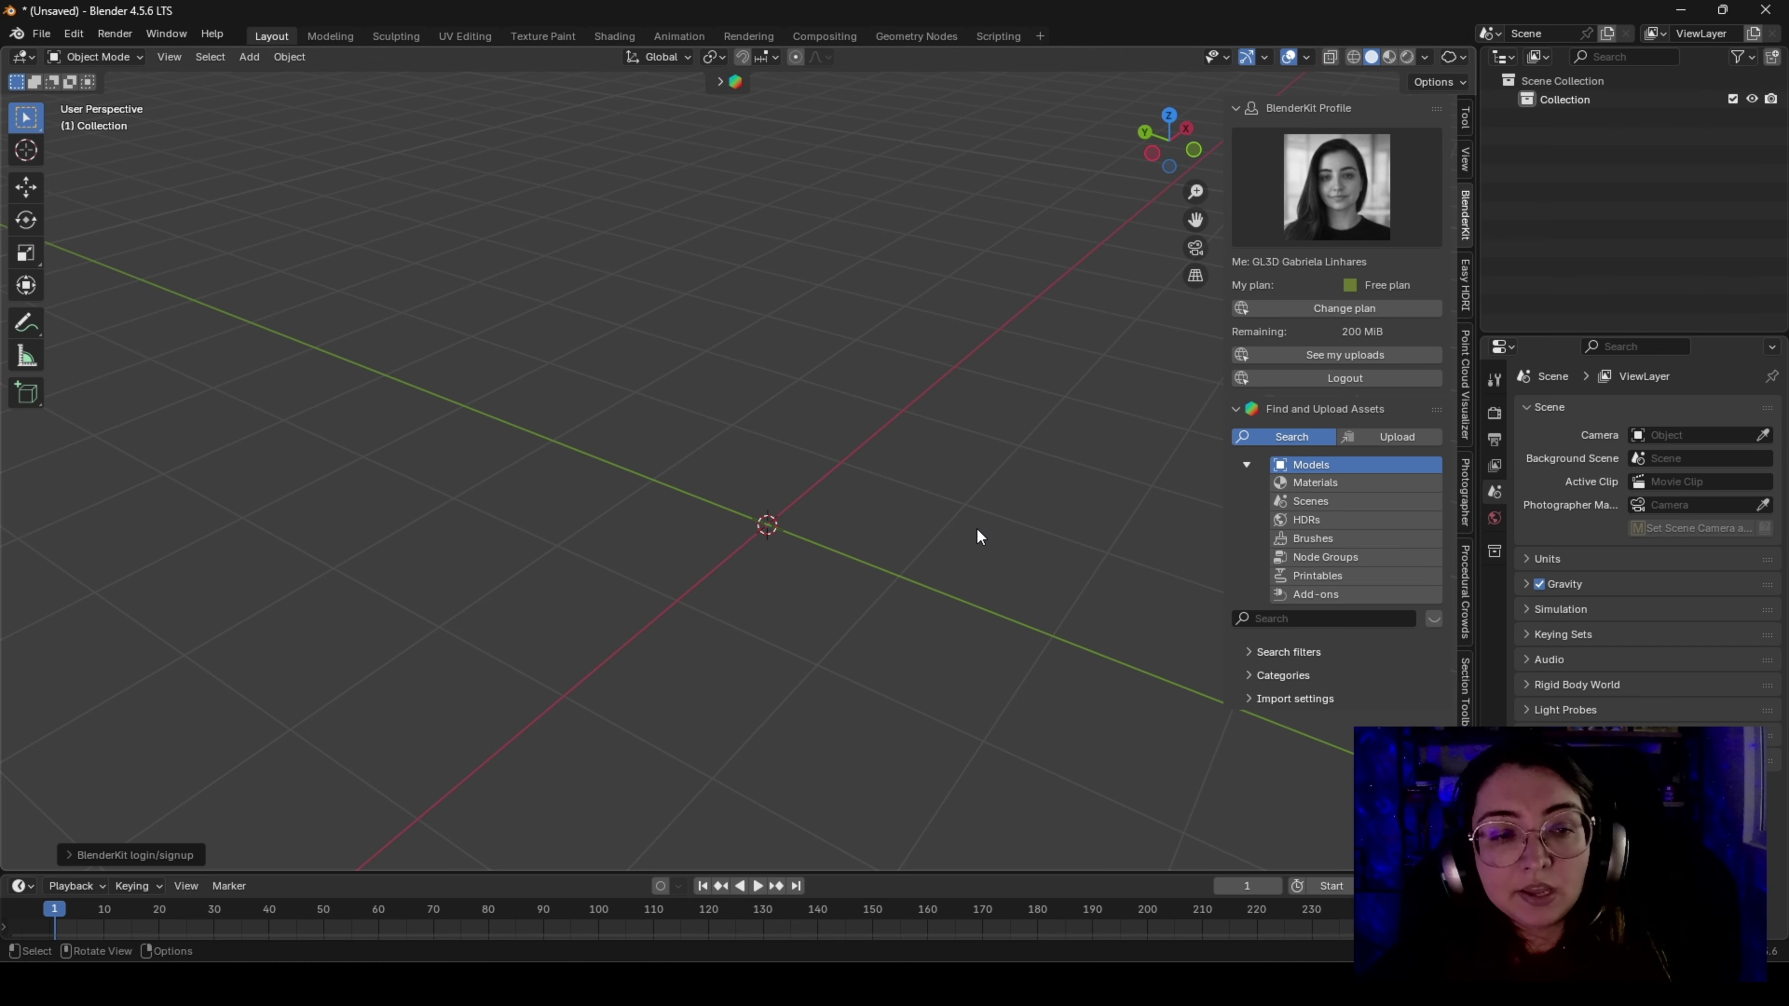
mouse_move(978, 532)
middle_mouse_down()
mouse_move(794, 499)
mouse_move(932, 503)
mouse_move(962, 532)
middle_mouse_up()
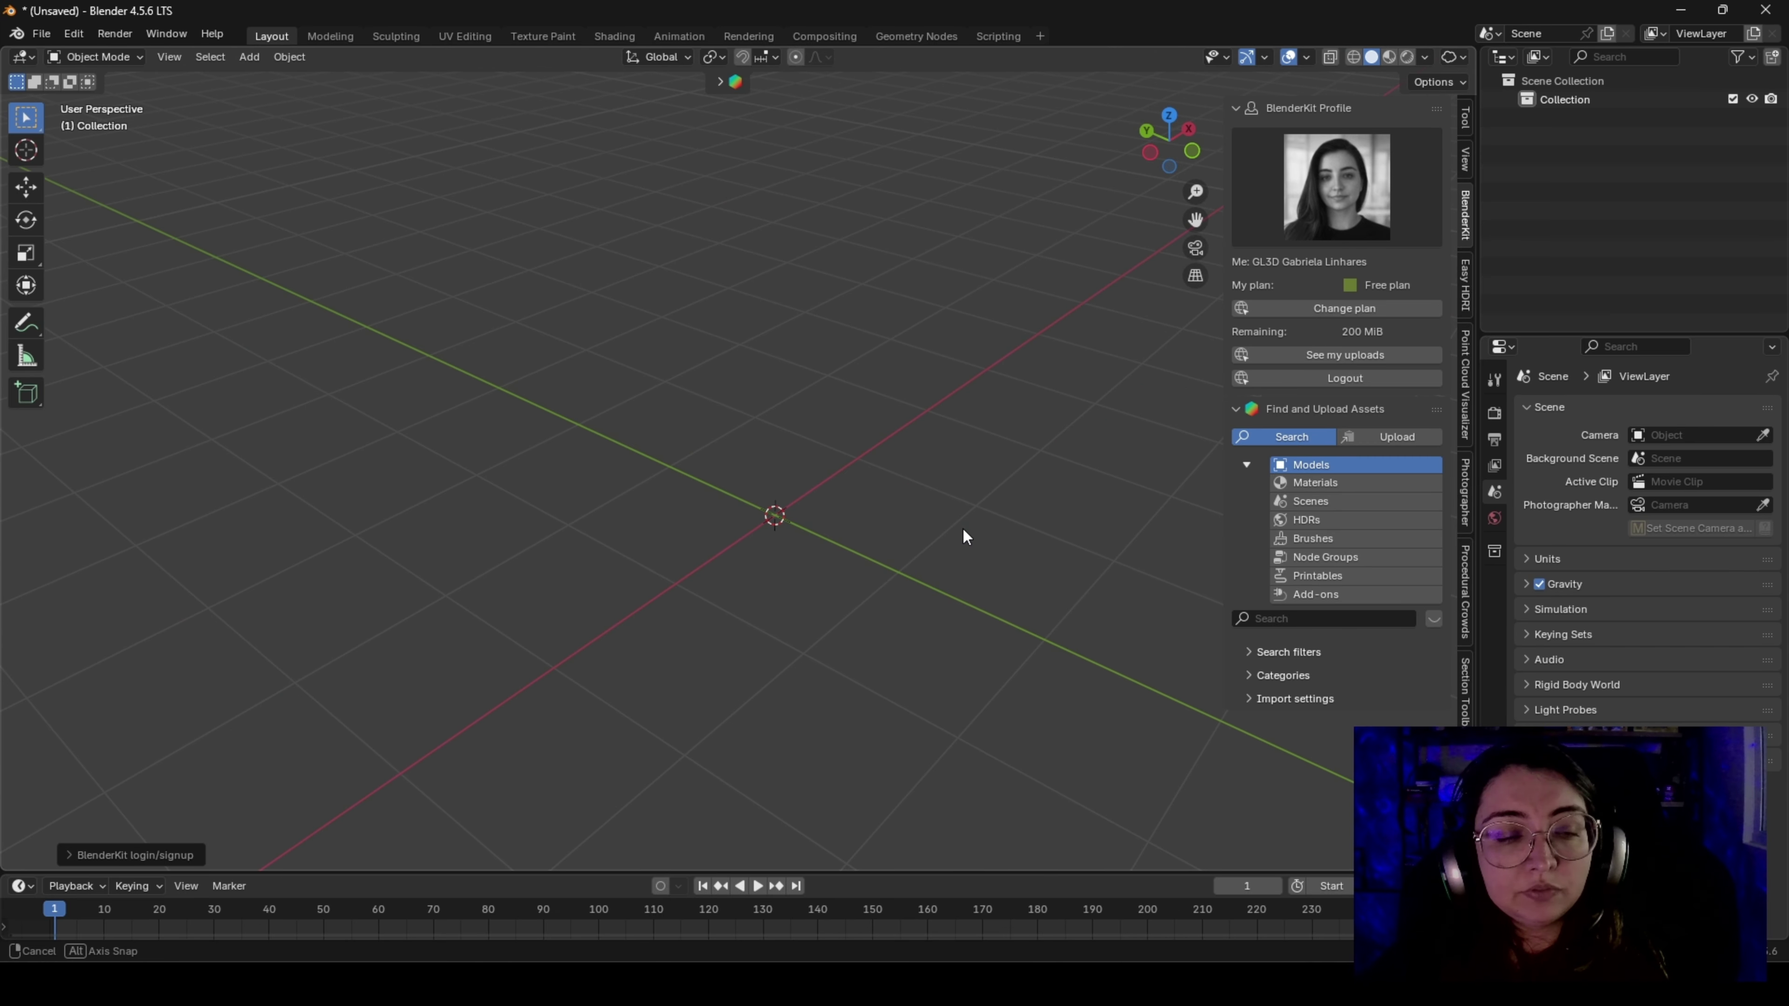
middle_click_drag(740, 529, 736, 509)
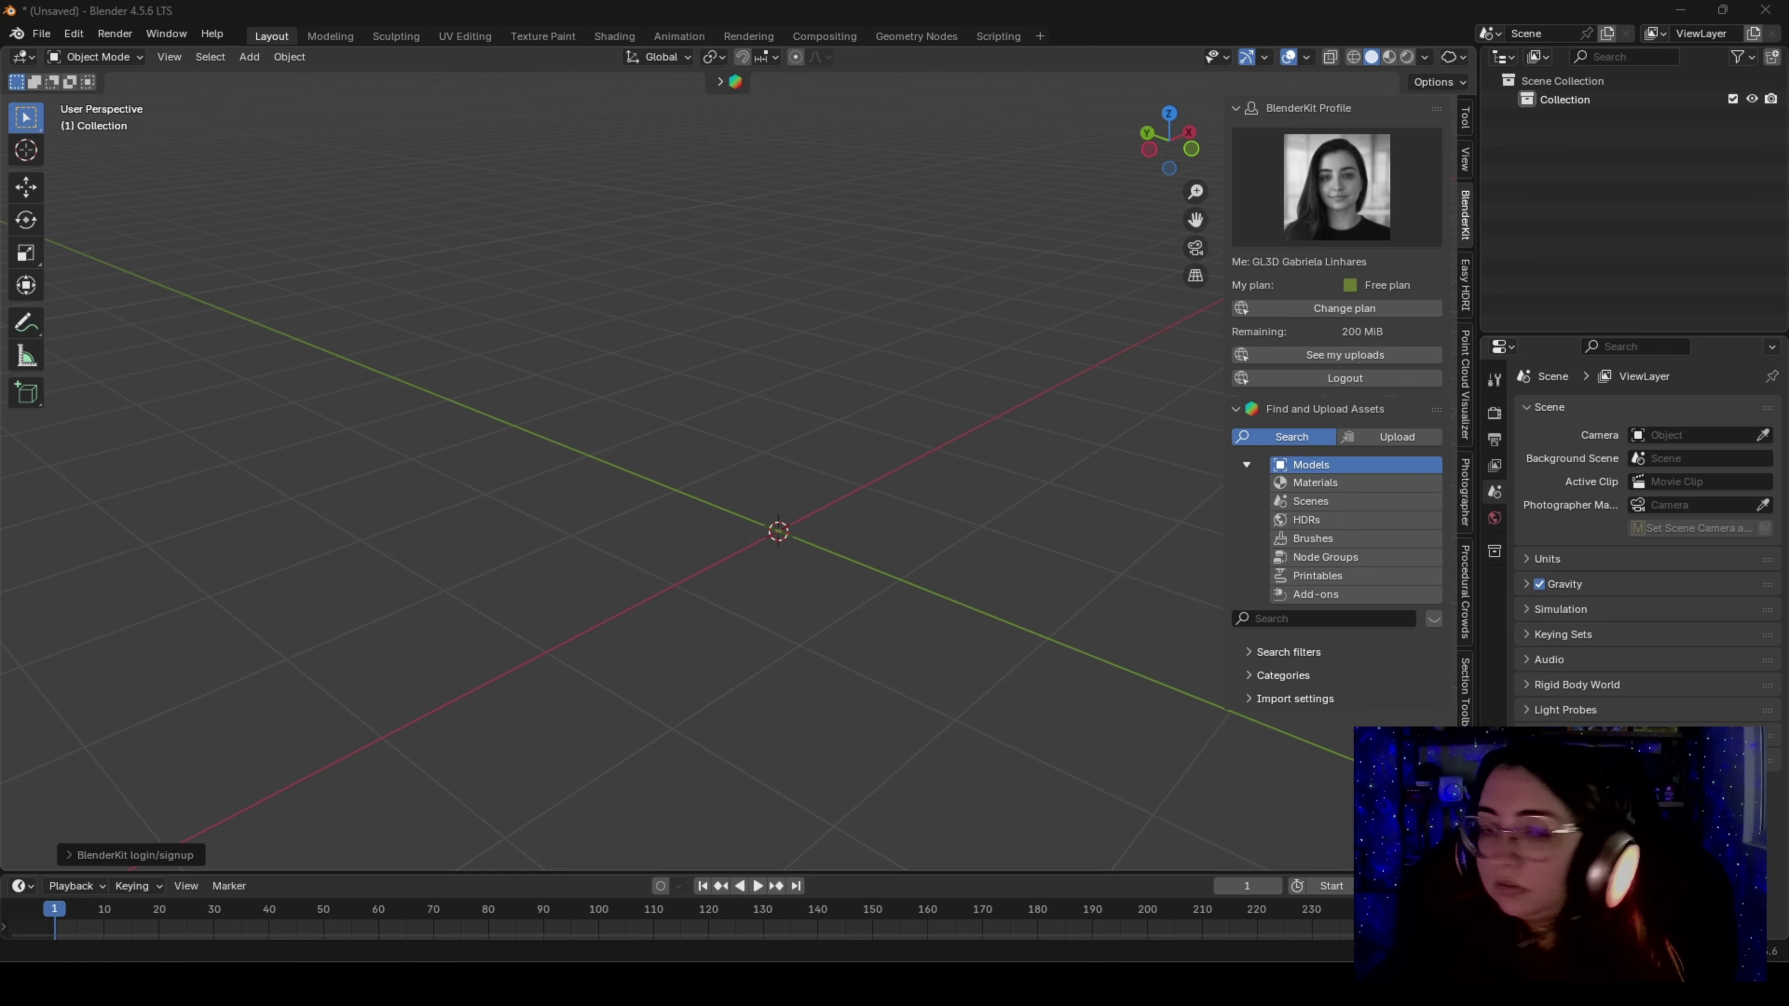
left_click_drag(772, 537, 769, 528)
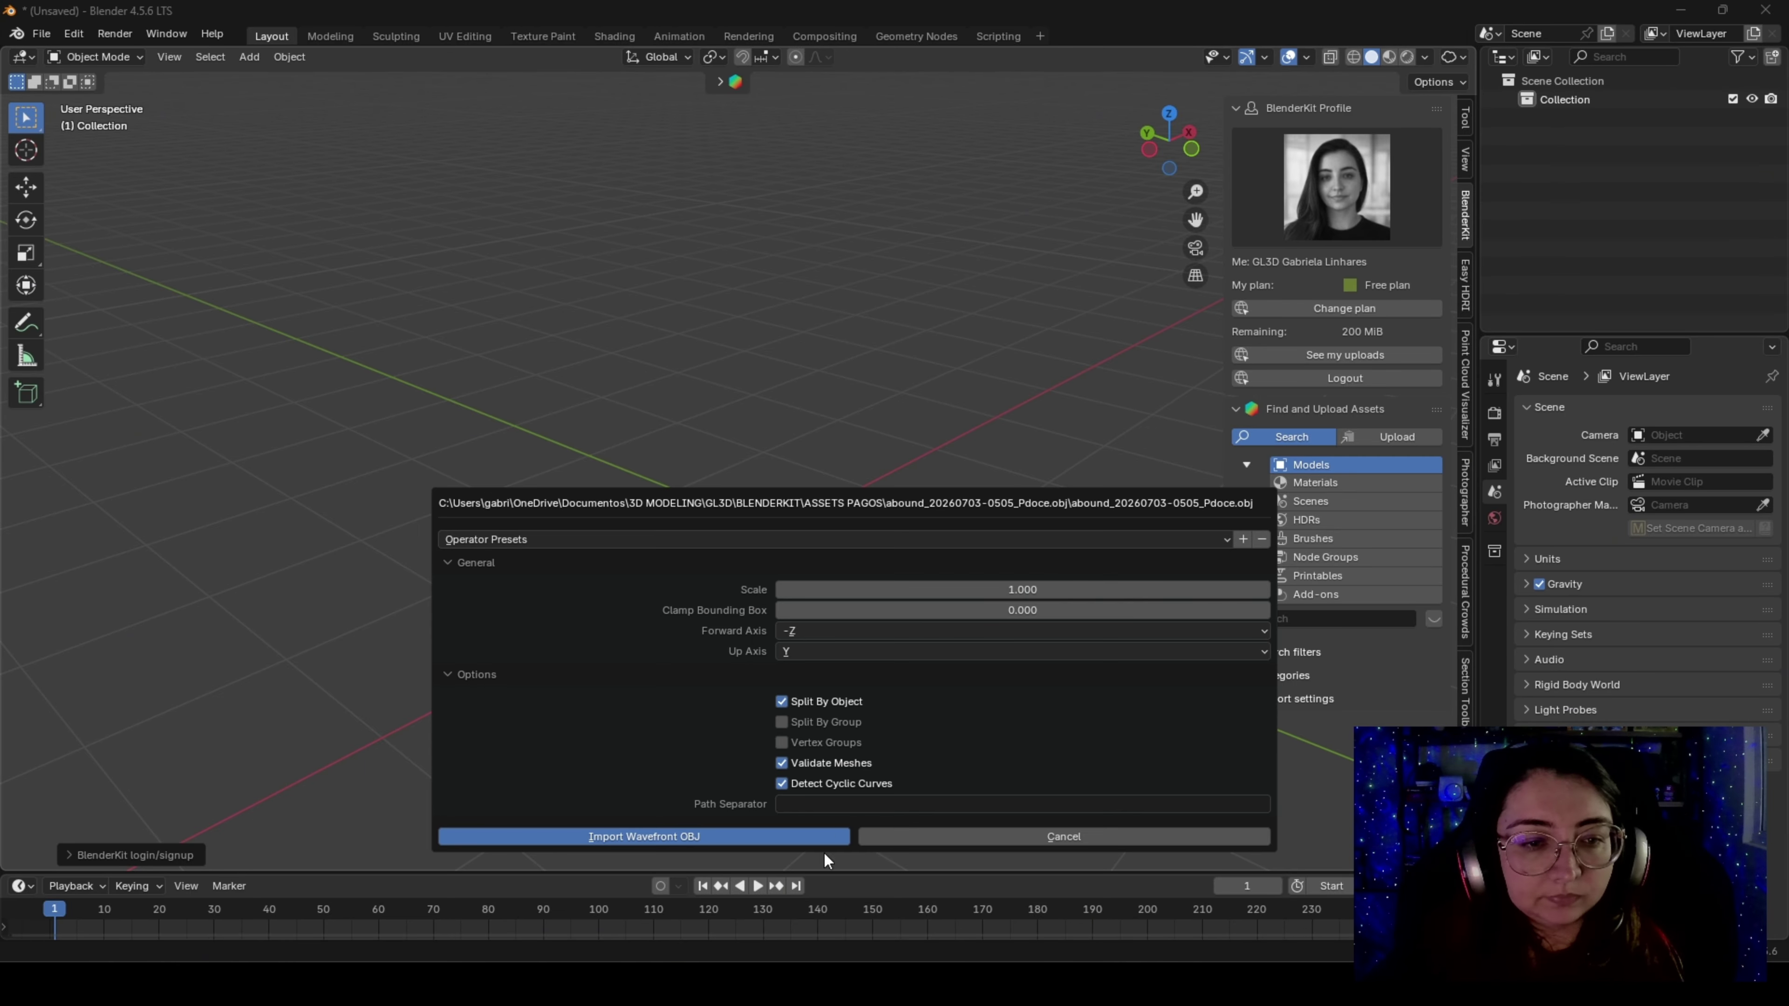
left_click(713, 837)
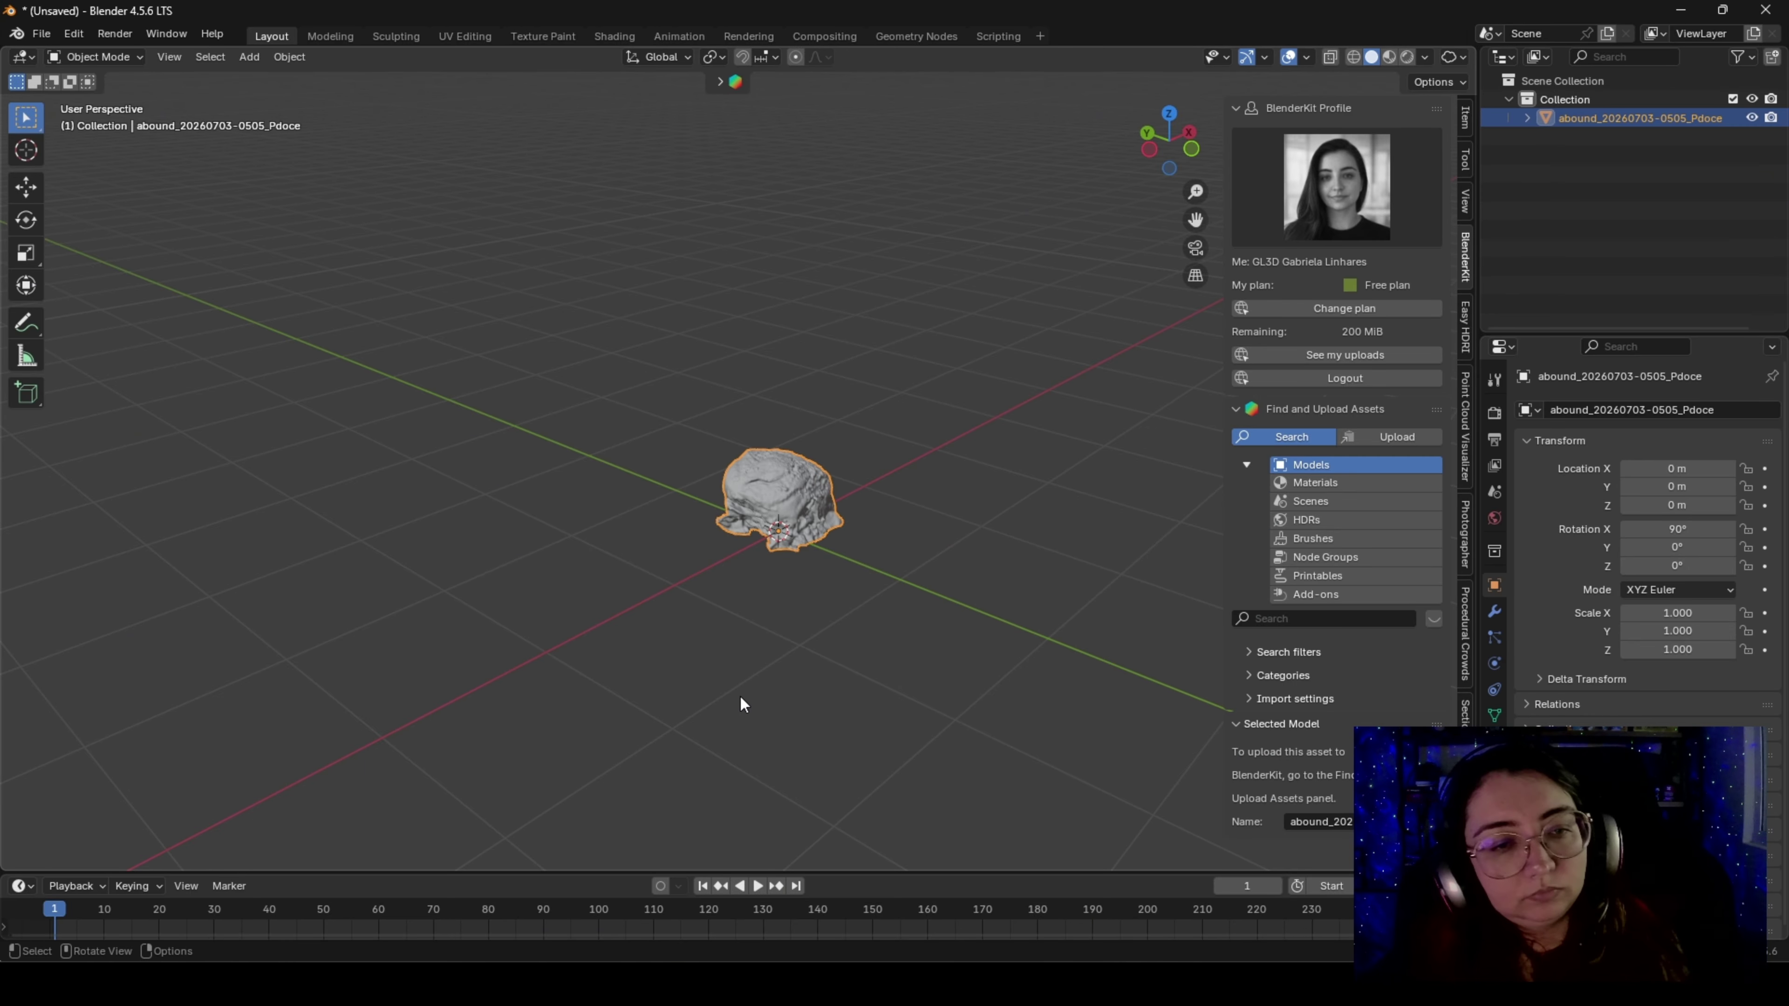
middle_click_drag(725, 548, 623, 468)
scroll(836, 531, "up", 4)
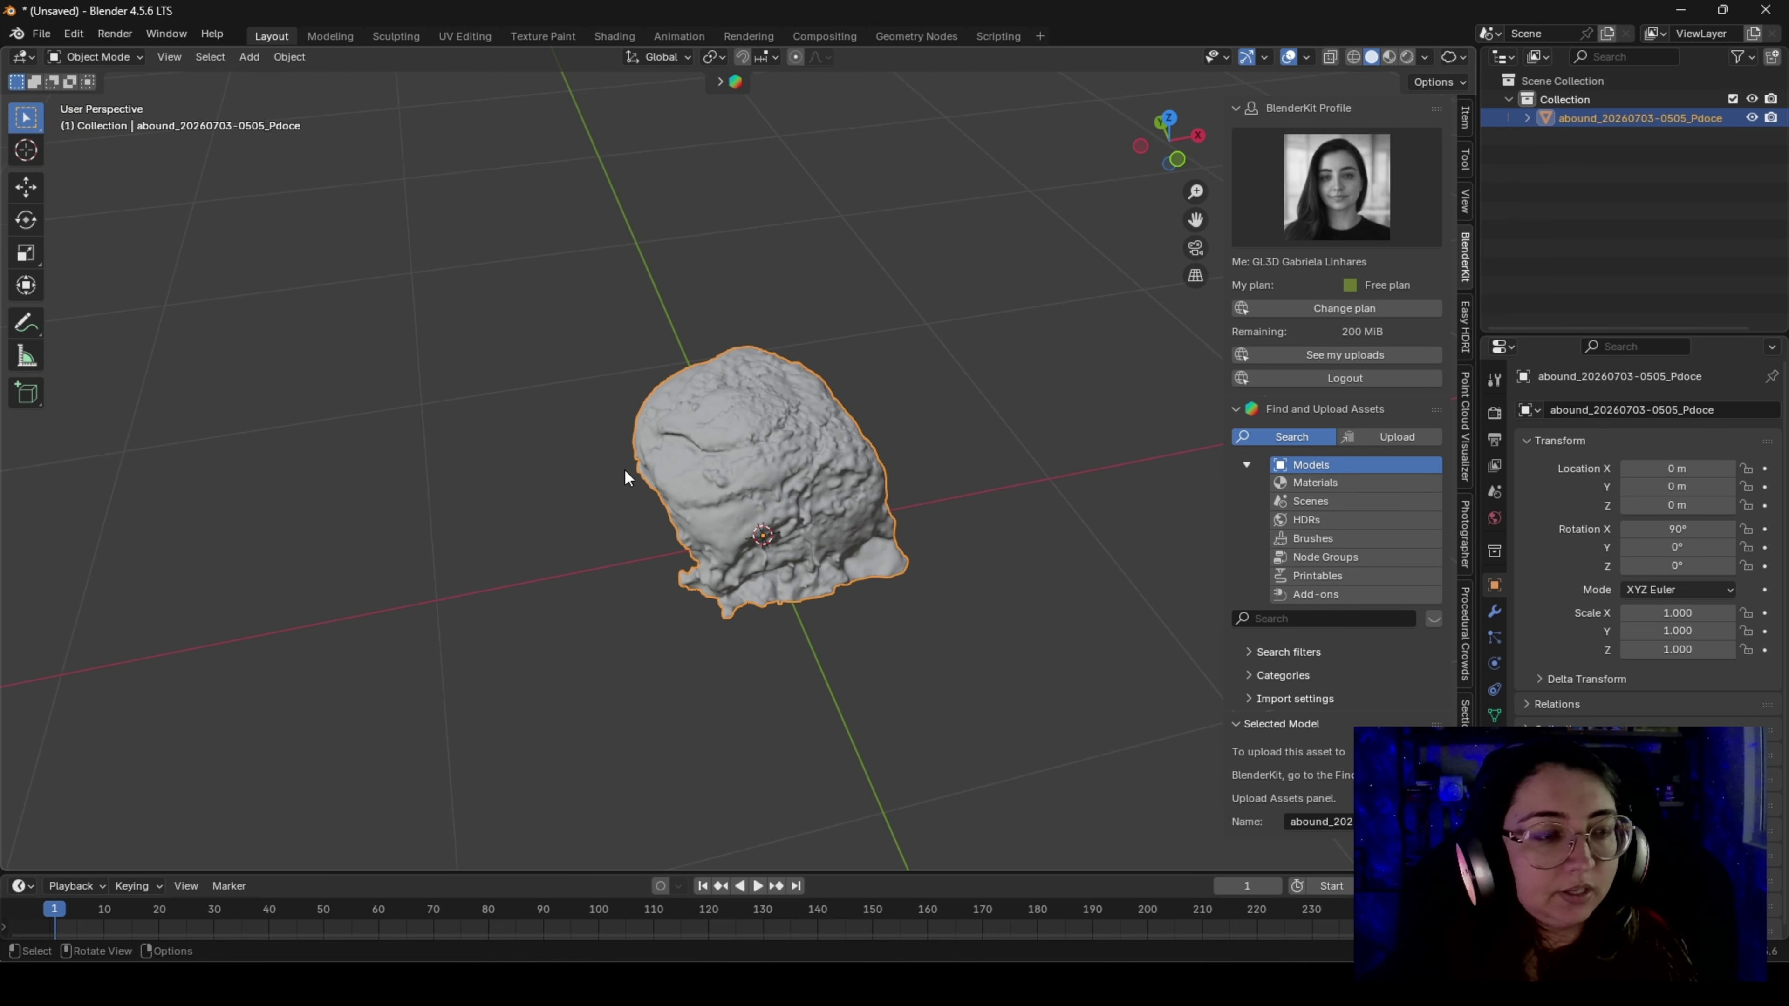
Split the 3D viewport and turn the new area into a Shader Editor wide enough to show the scan's material nodes
left_click_drag(5, 49, 408, 142)
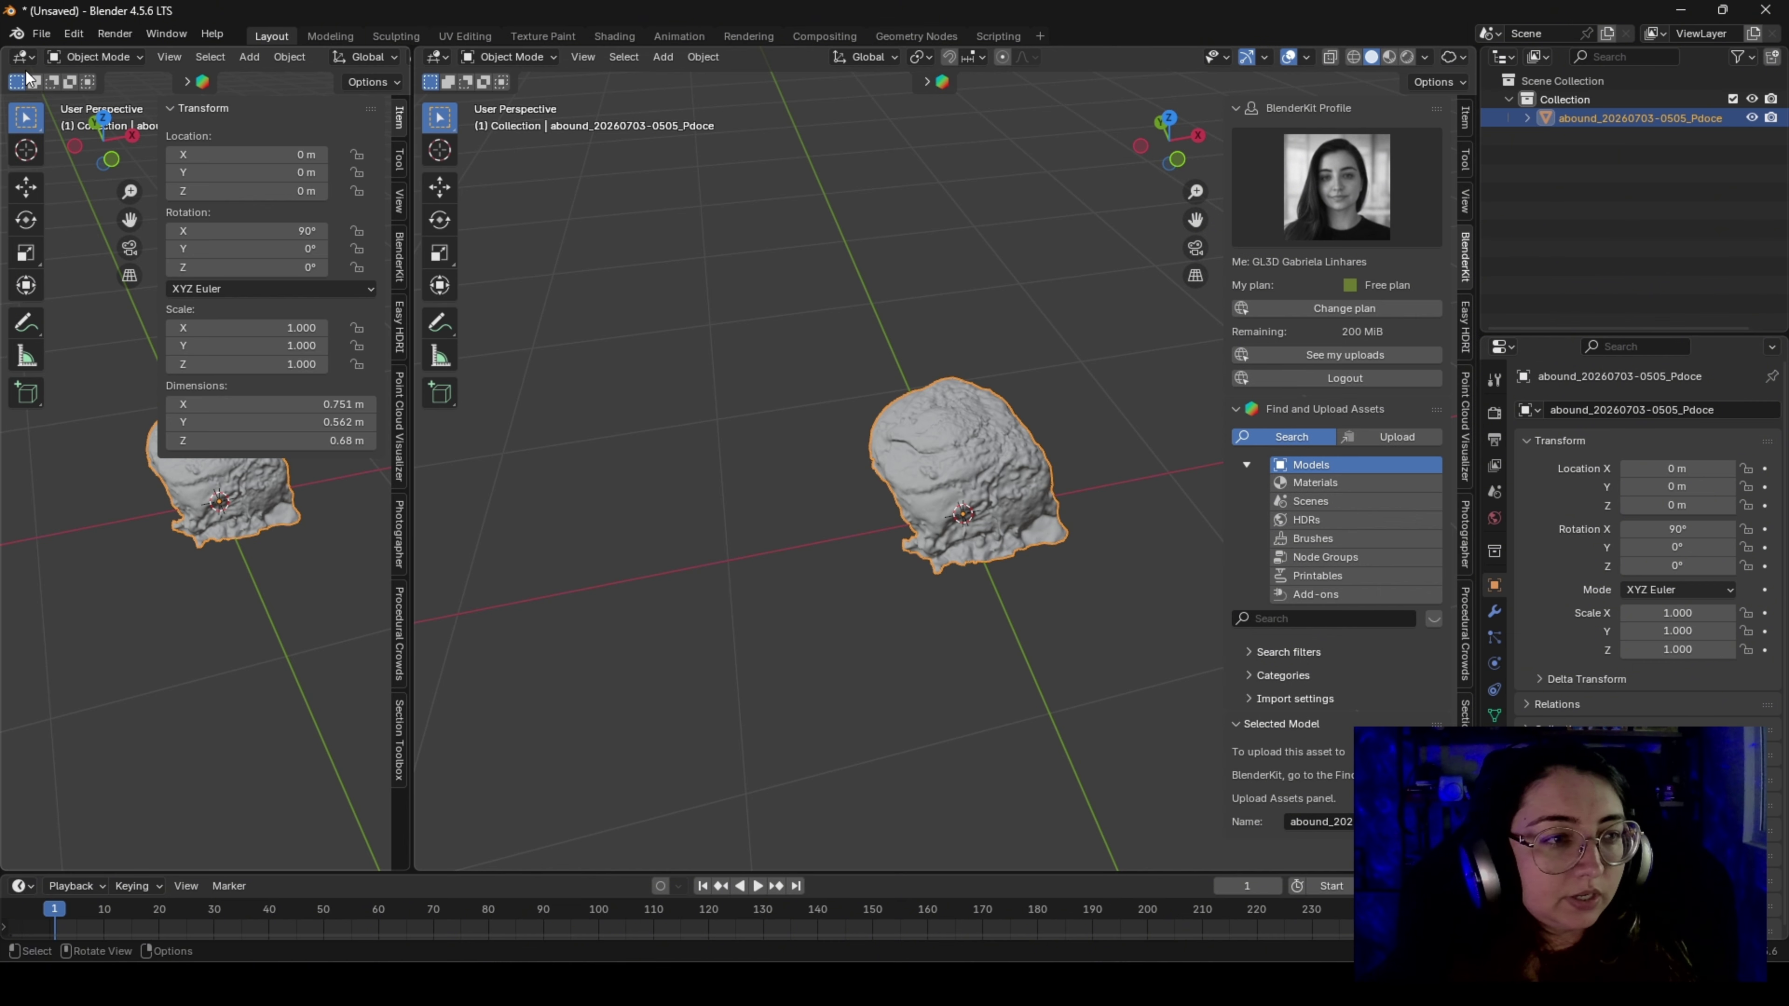
left_click(20, 58)
left_click(50, 209)
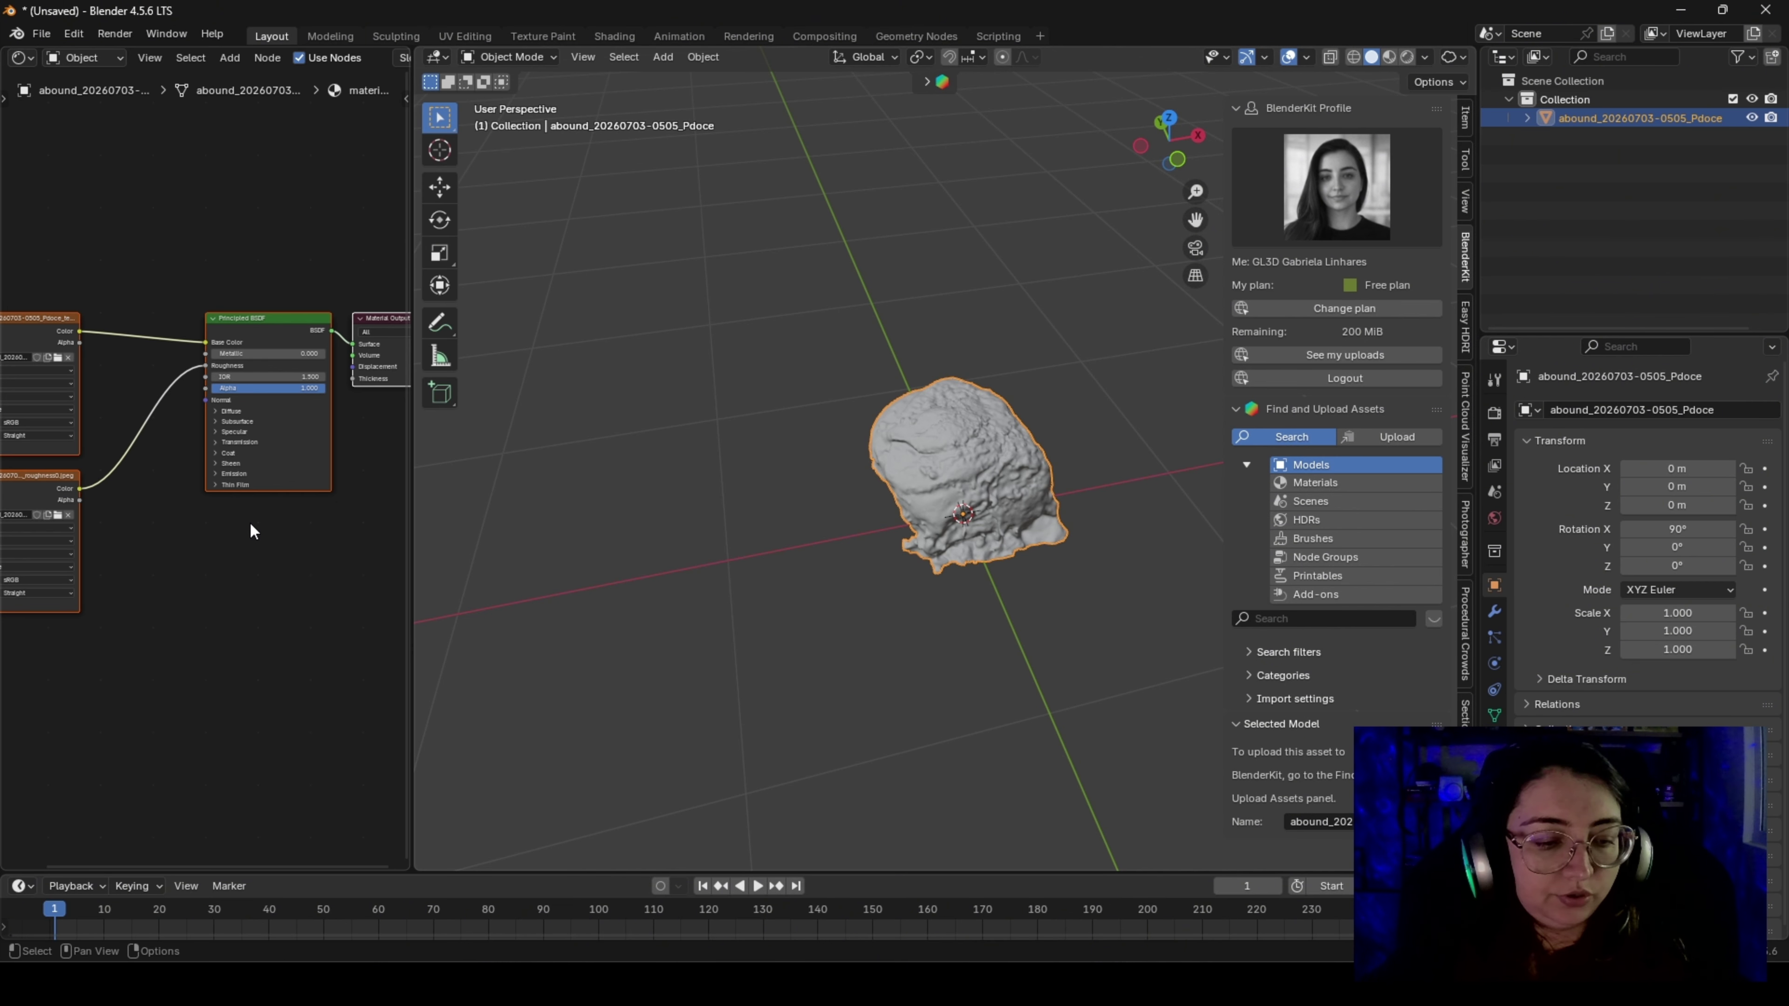
left_click_drag(409, 609, 531, 595)
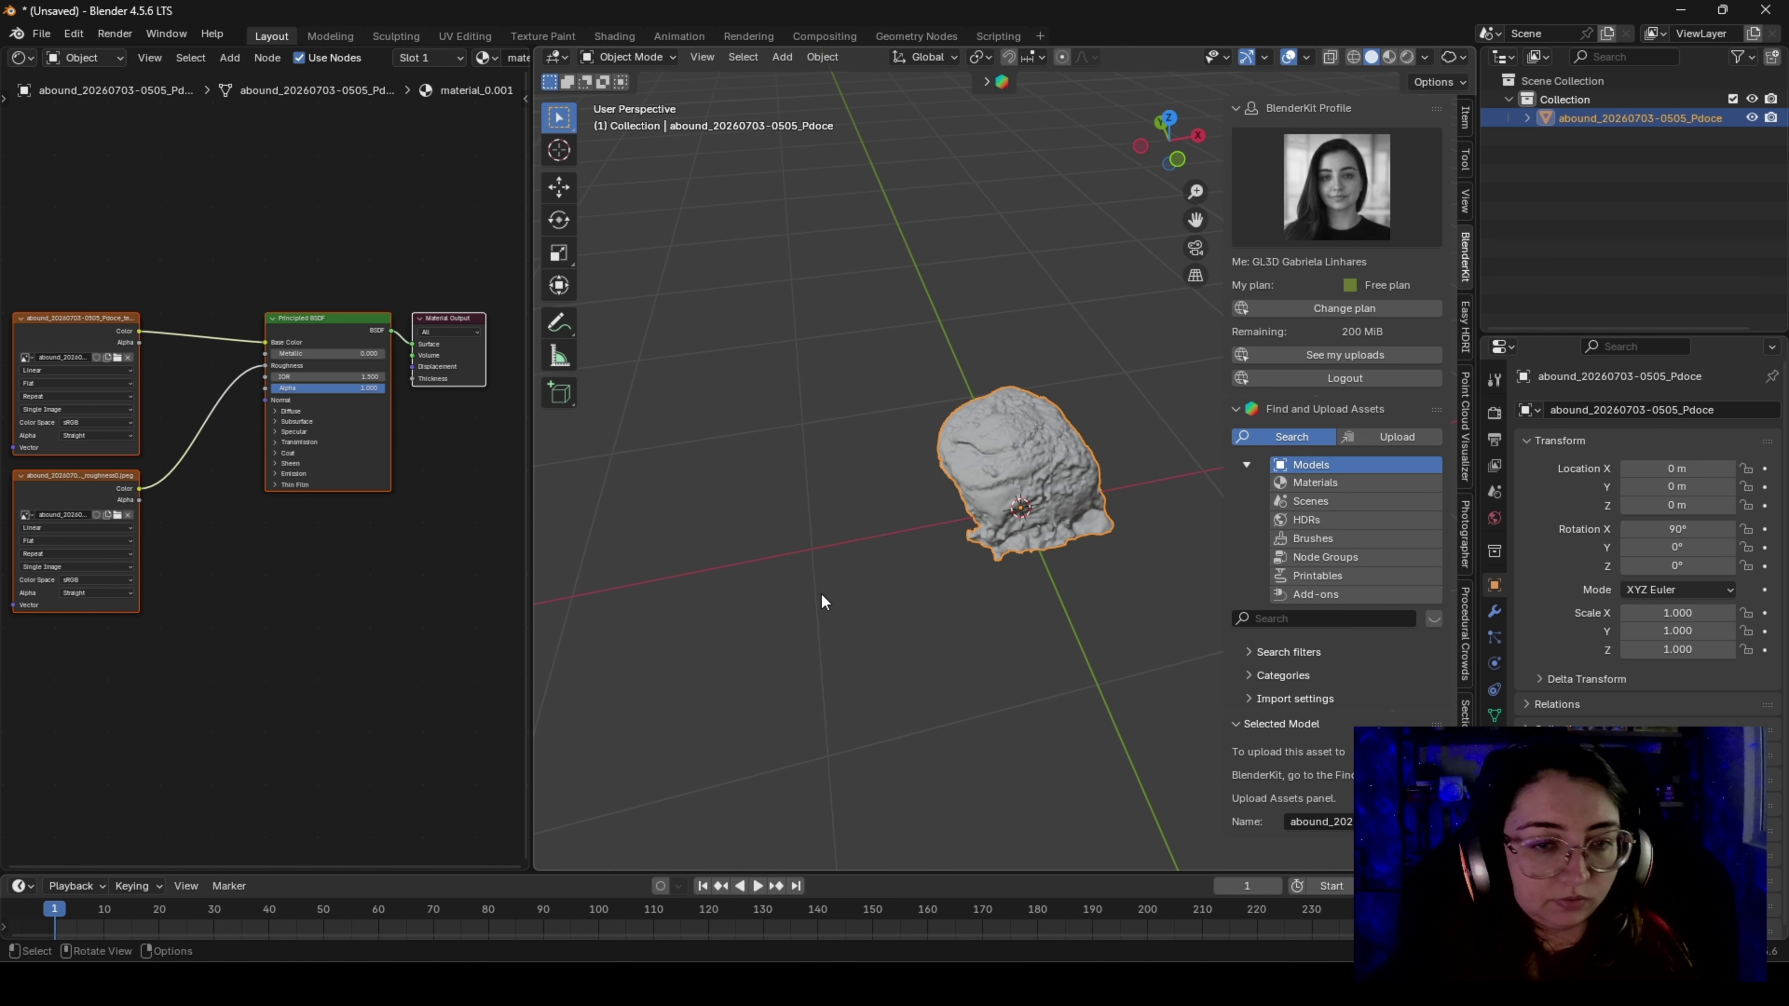
middle_click_drag(824, 601, 903, 535)
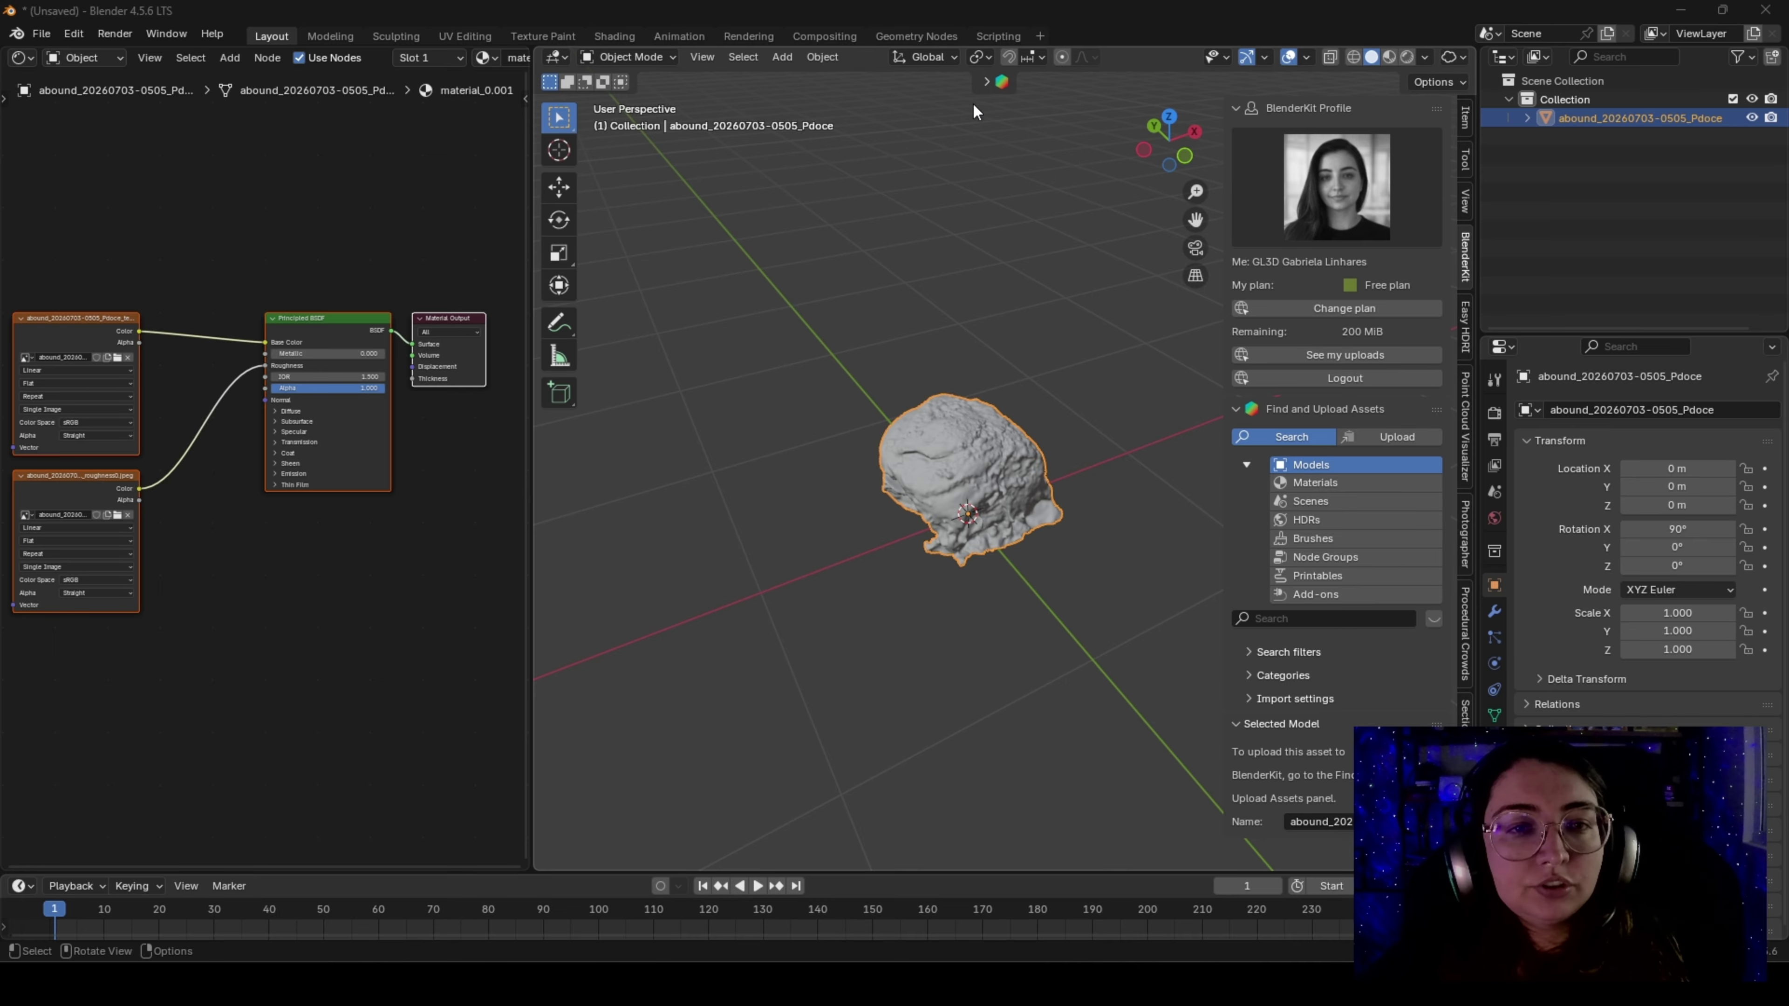
Show the BlenderKit asset bar with its model thumbnails over the viewport, and close it again
left_click(983, 80)
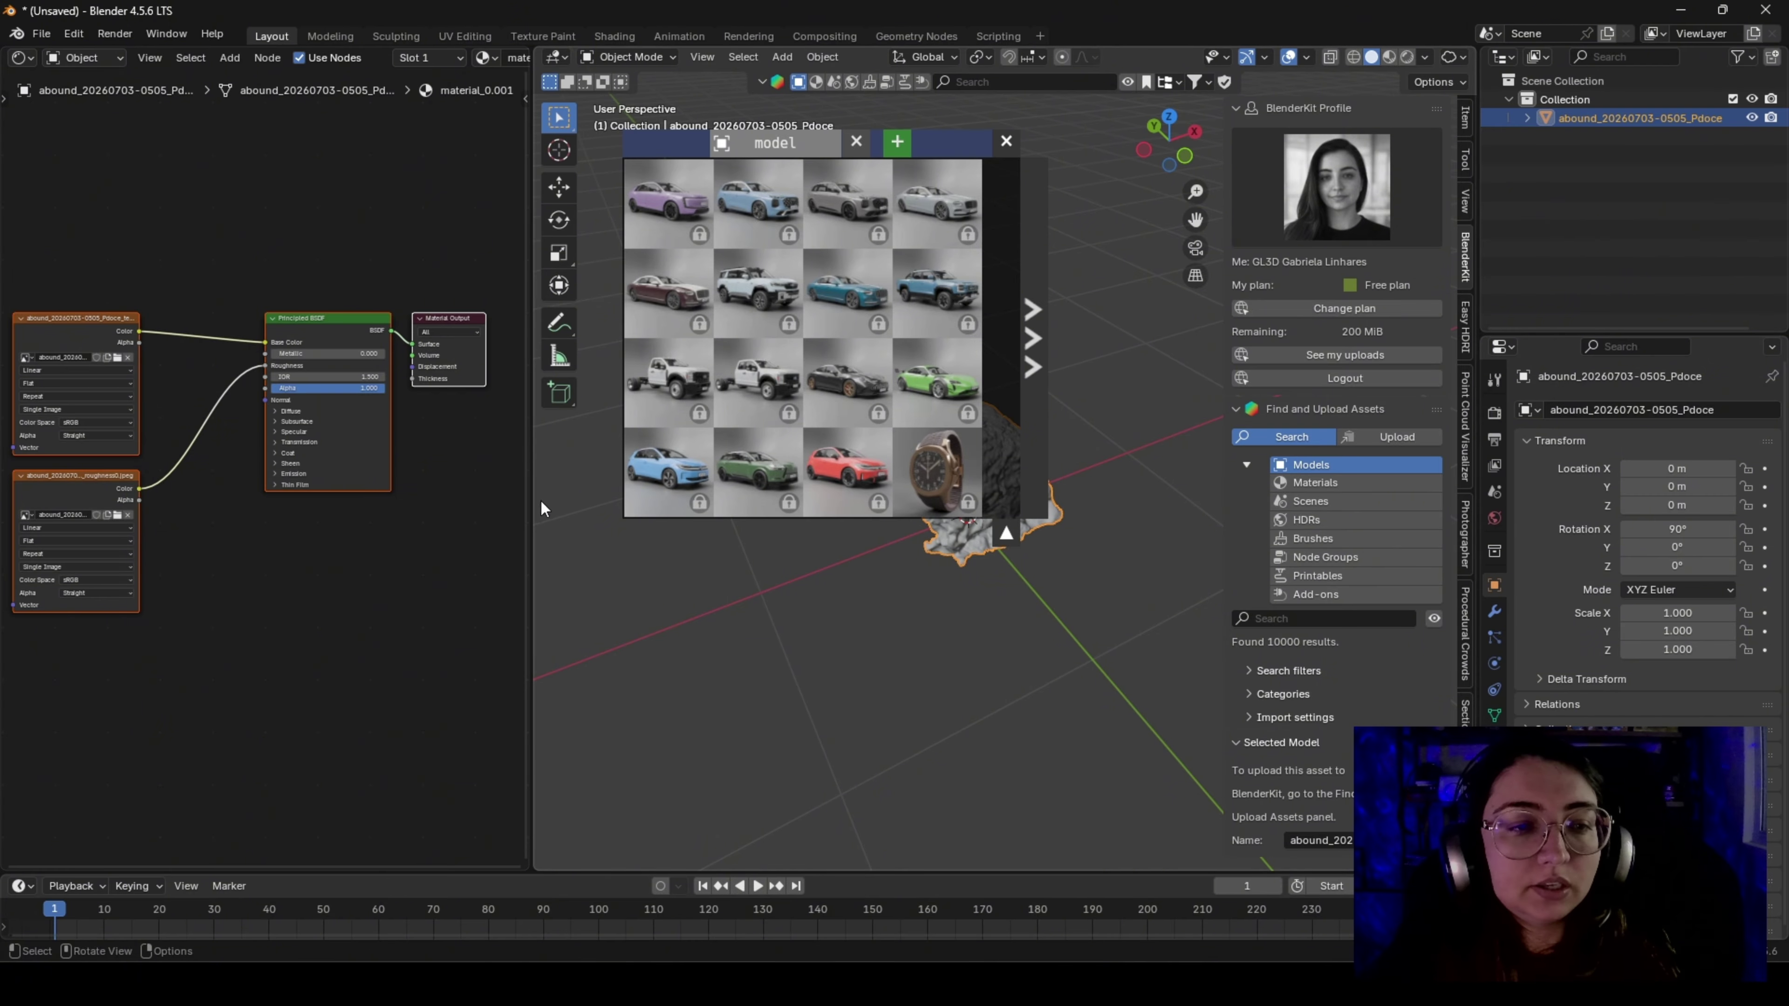
left_click_drag(529, 506, 499, 506)
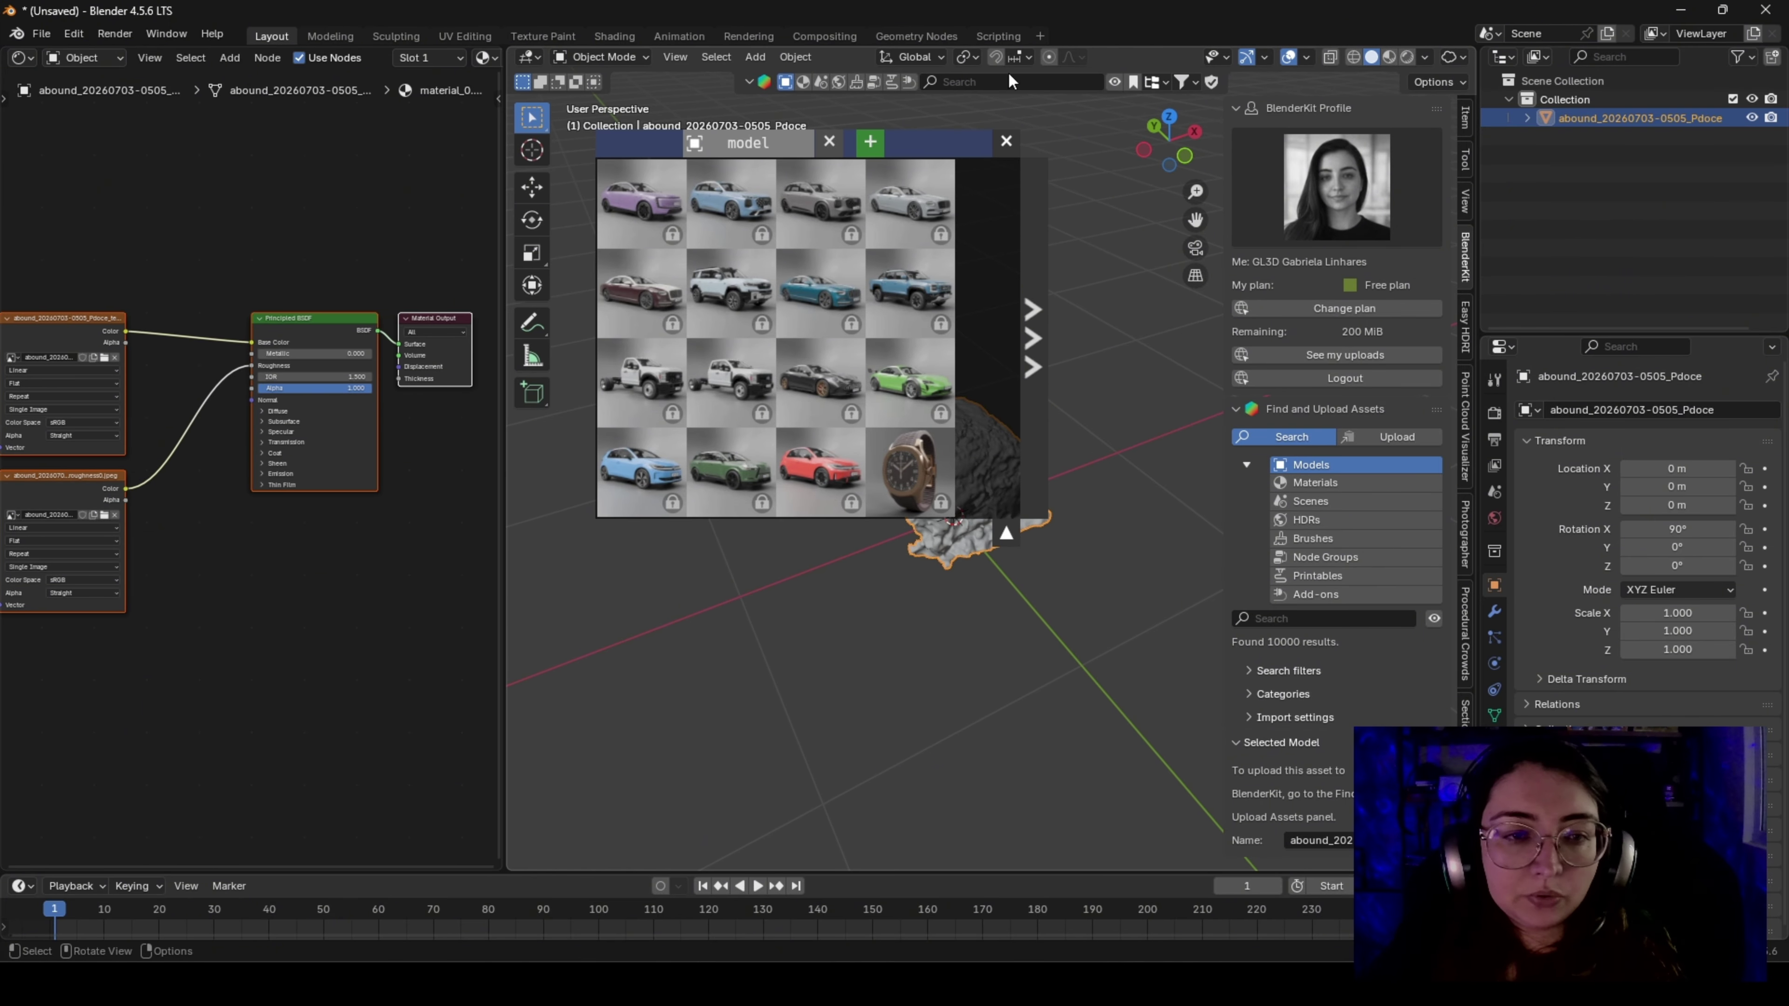
left_click(1006, 142)
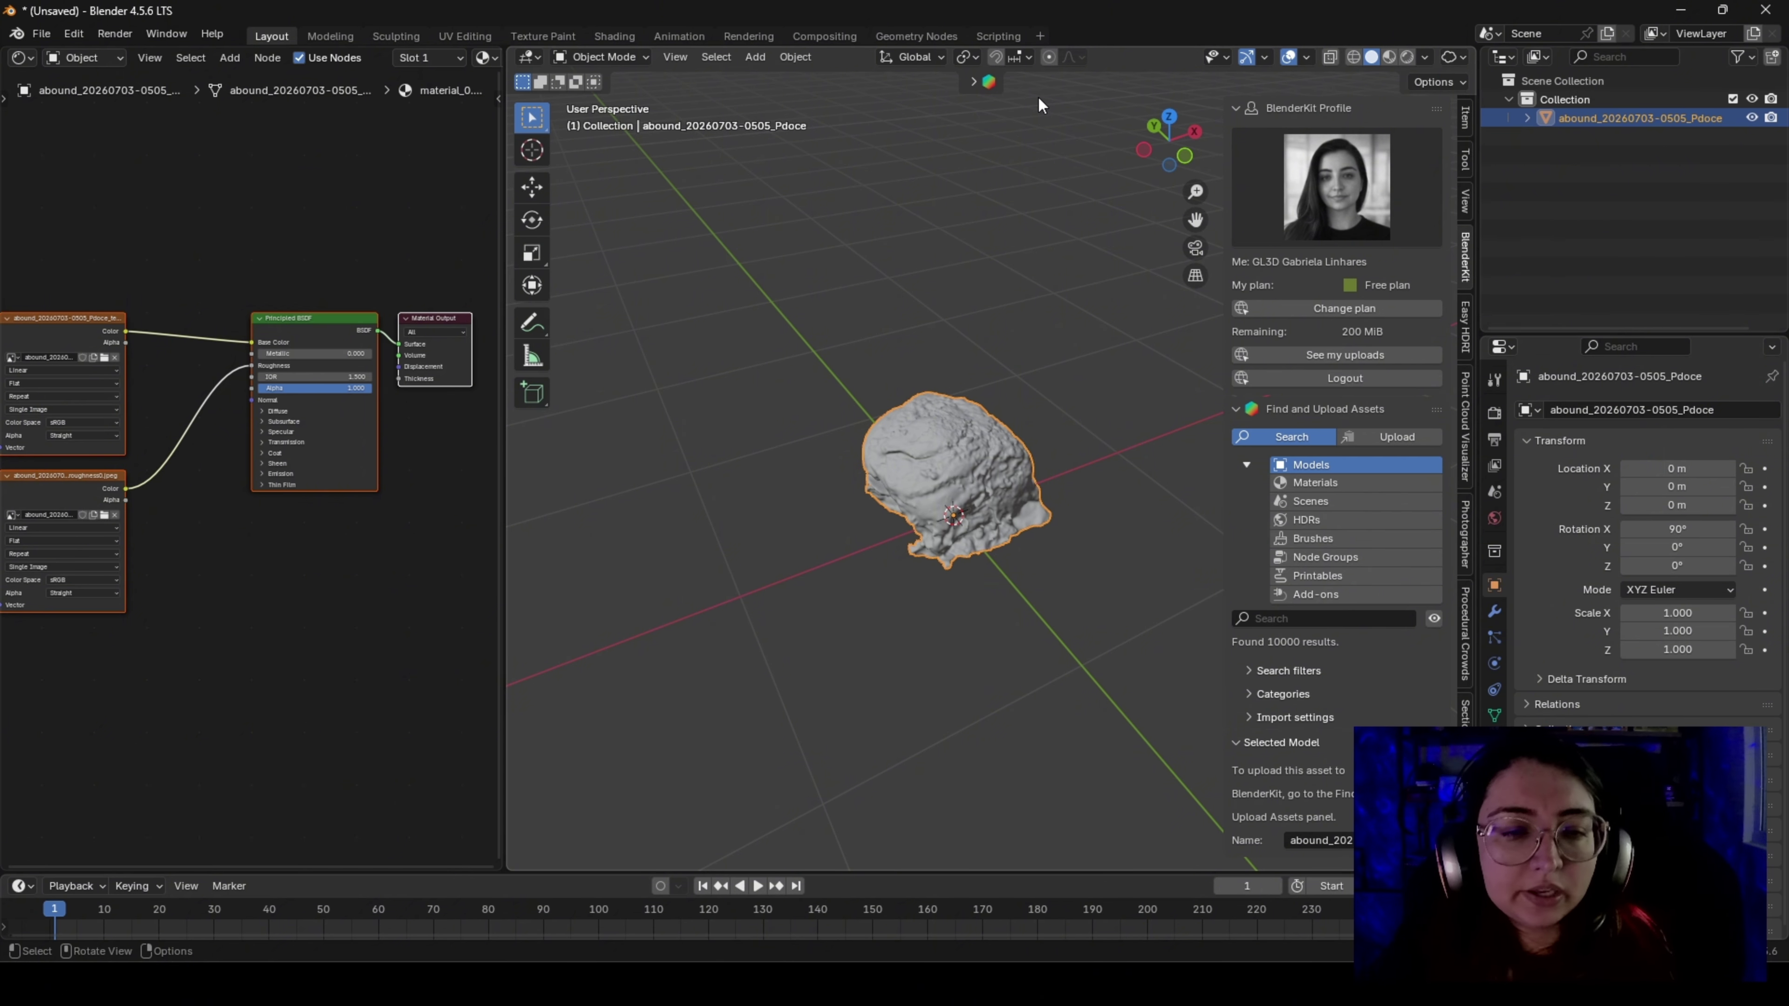
left_click_drag(576, 82, 593, 83)
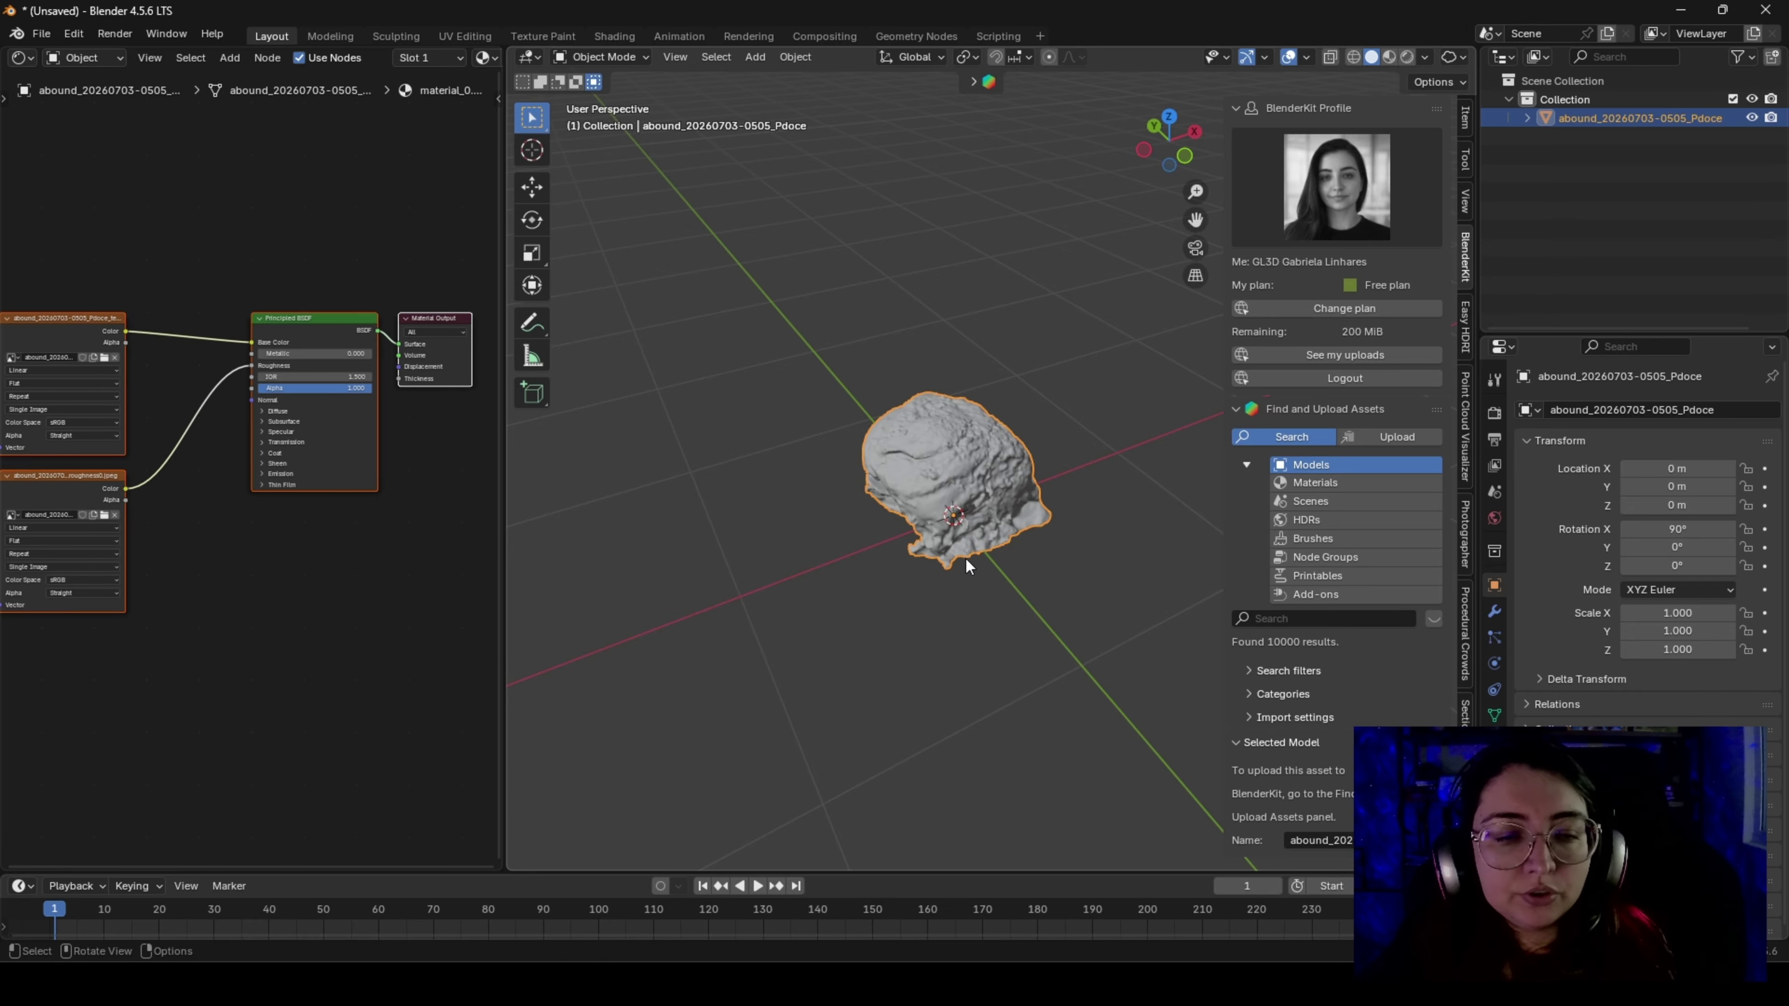
Display the scan in Material Preview shading and delete the two image texture nodes from its material
scroll(979, 442, "up", 2)
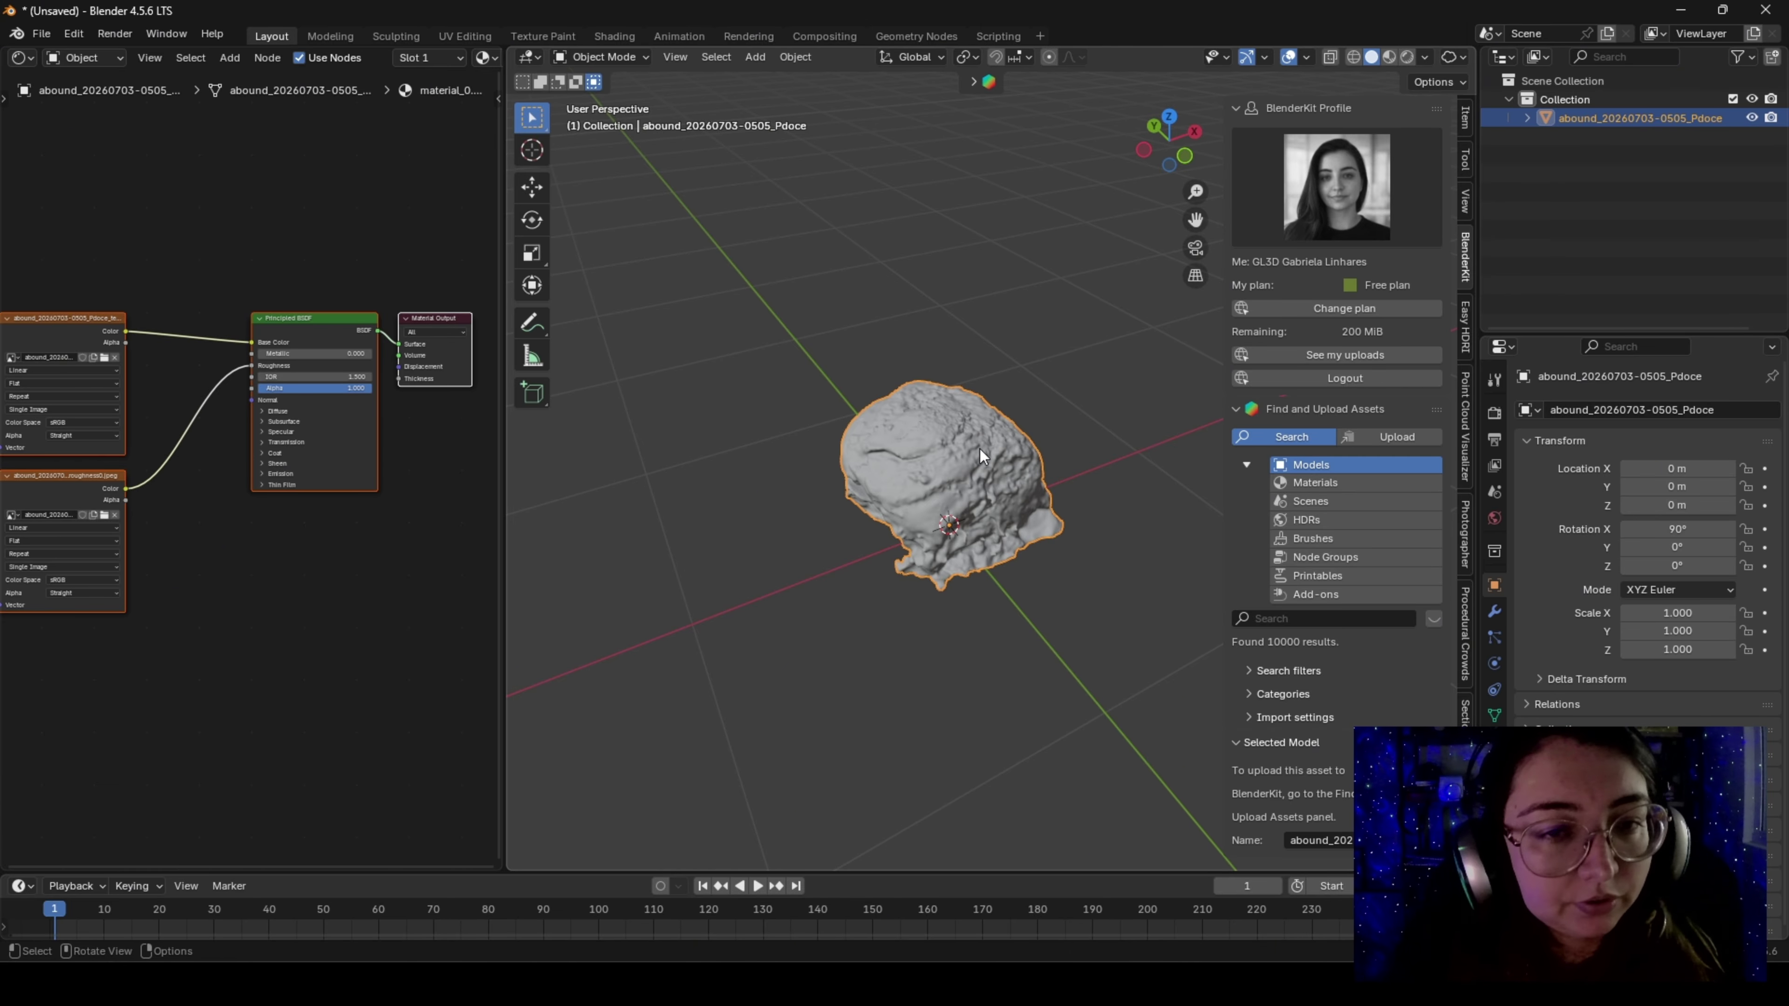
middle_click_drag(940, 514, 990, 532)
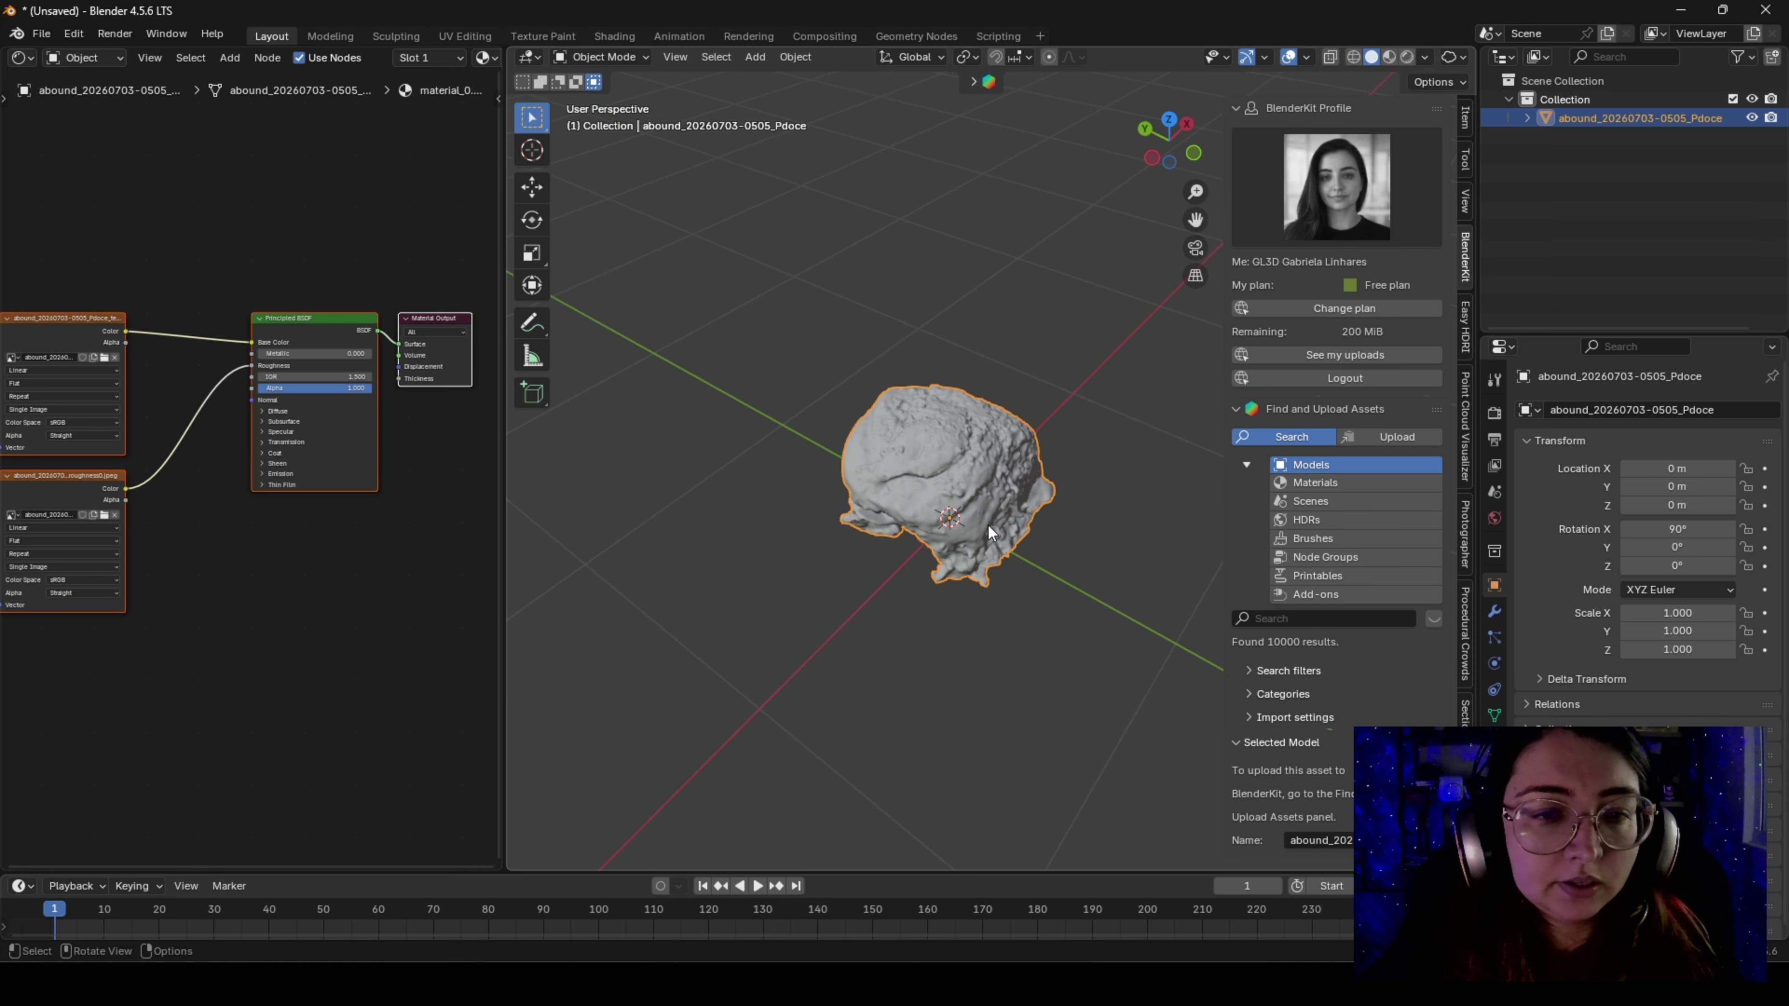
left_click(1390, 58)
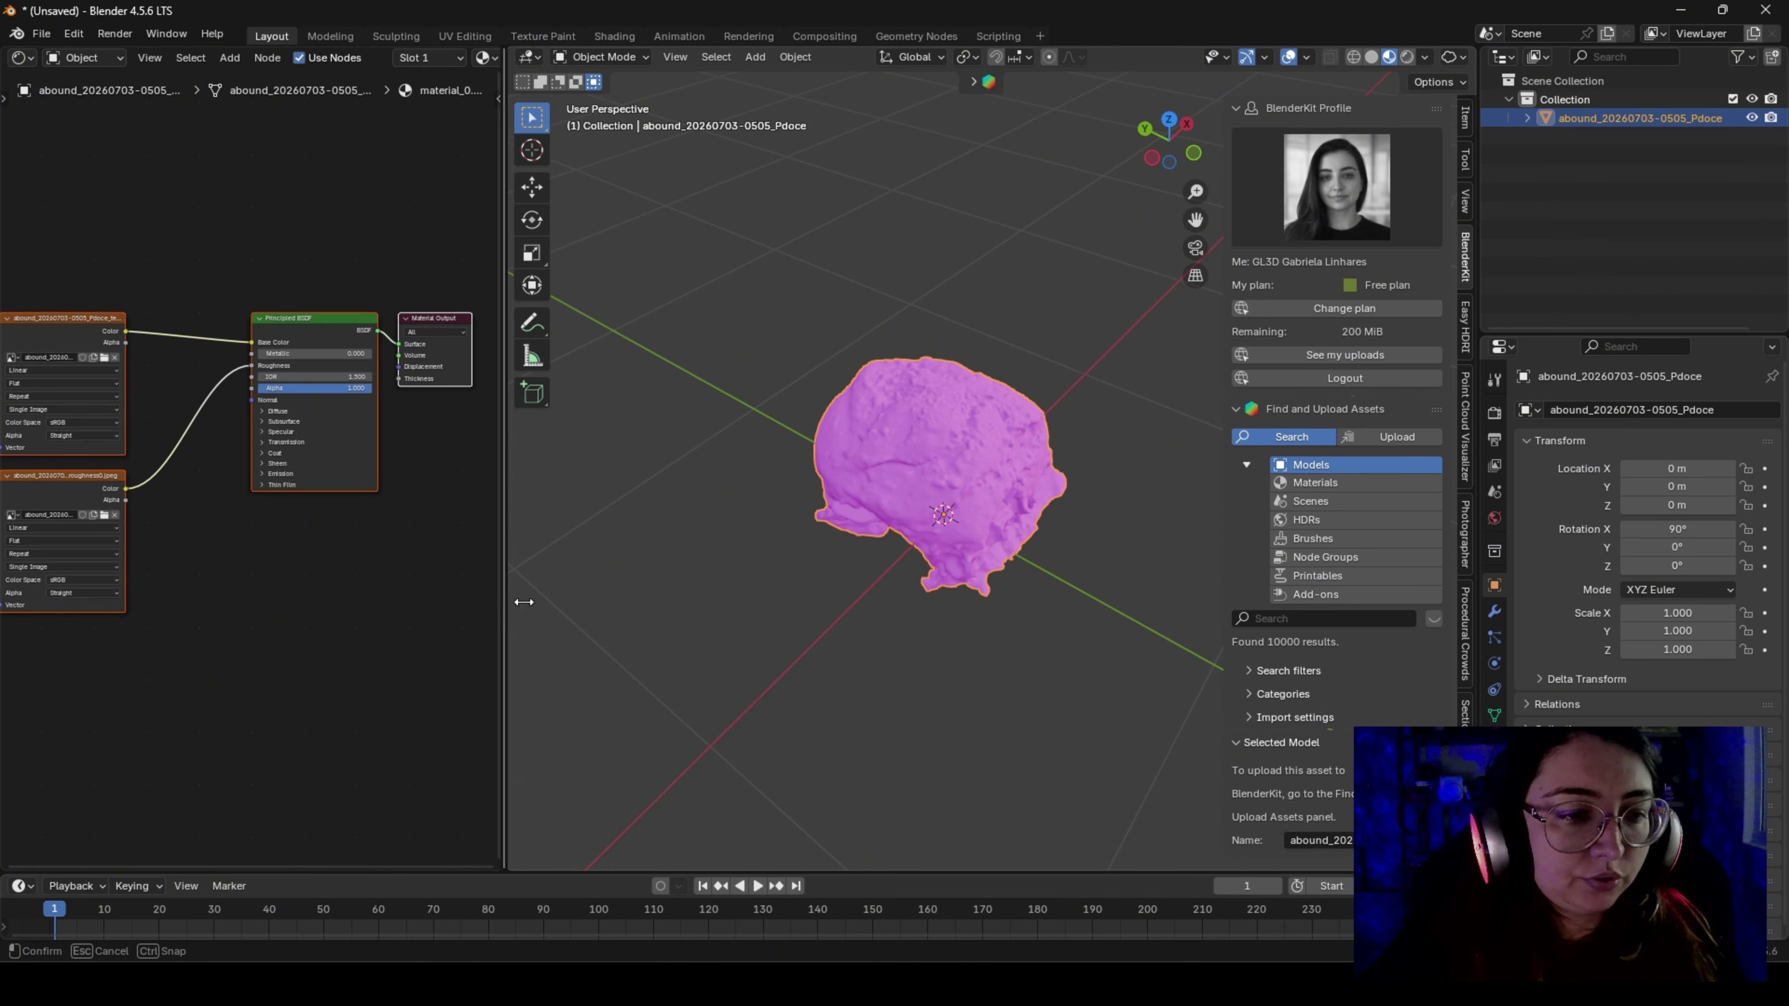
left_click_drag(502, 606, 597, 592)
left_click_drag(243, 670, 77, 301)
key("Delete")
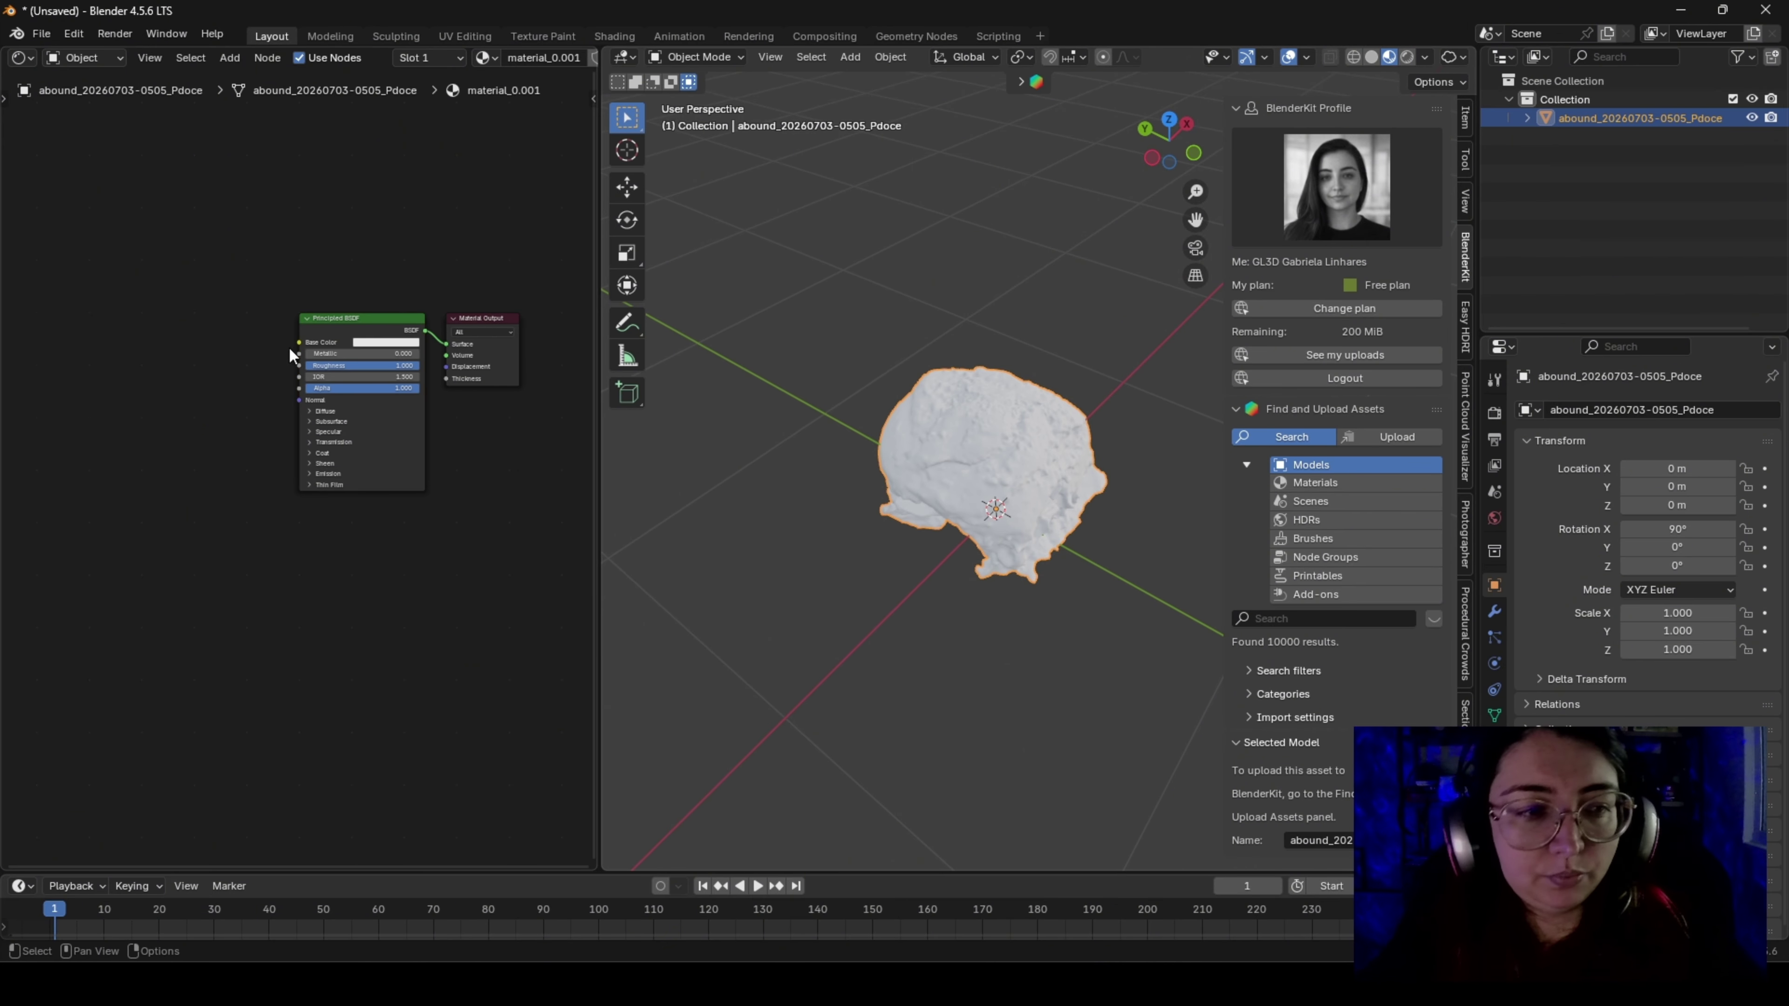
Add Bread2_basecolor.jpeg, Bread2_normal.jpeg and Bread2_roughness.jpeg from the scan's folder to the Principled BSDF with Principled Texture Setup
scroll(1085, 438, "up", 1)
middle_click_drag(1087, 440, 1103, 439)
middle_click_drag(336, 323, 317, 326)
left_click(319, 324)
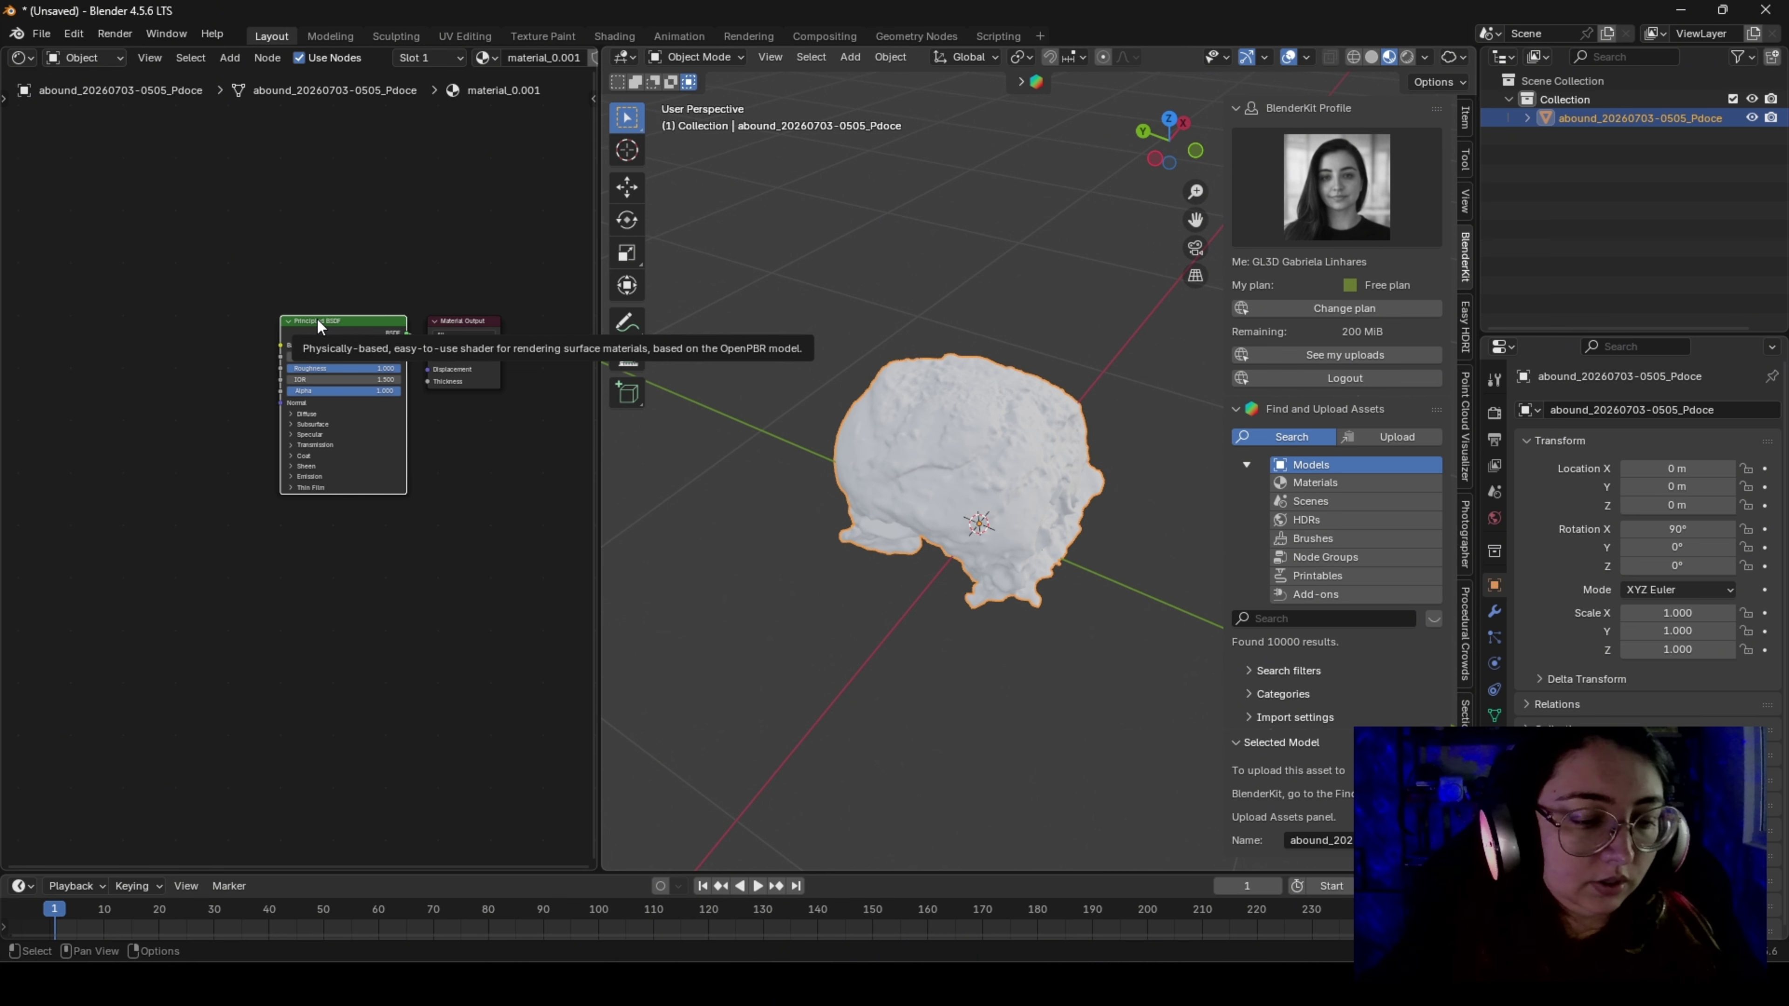
key("ctrl+shift+t")
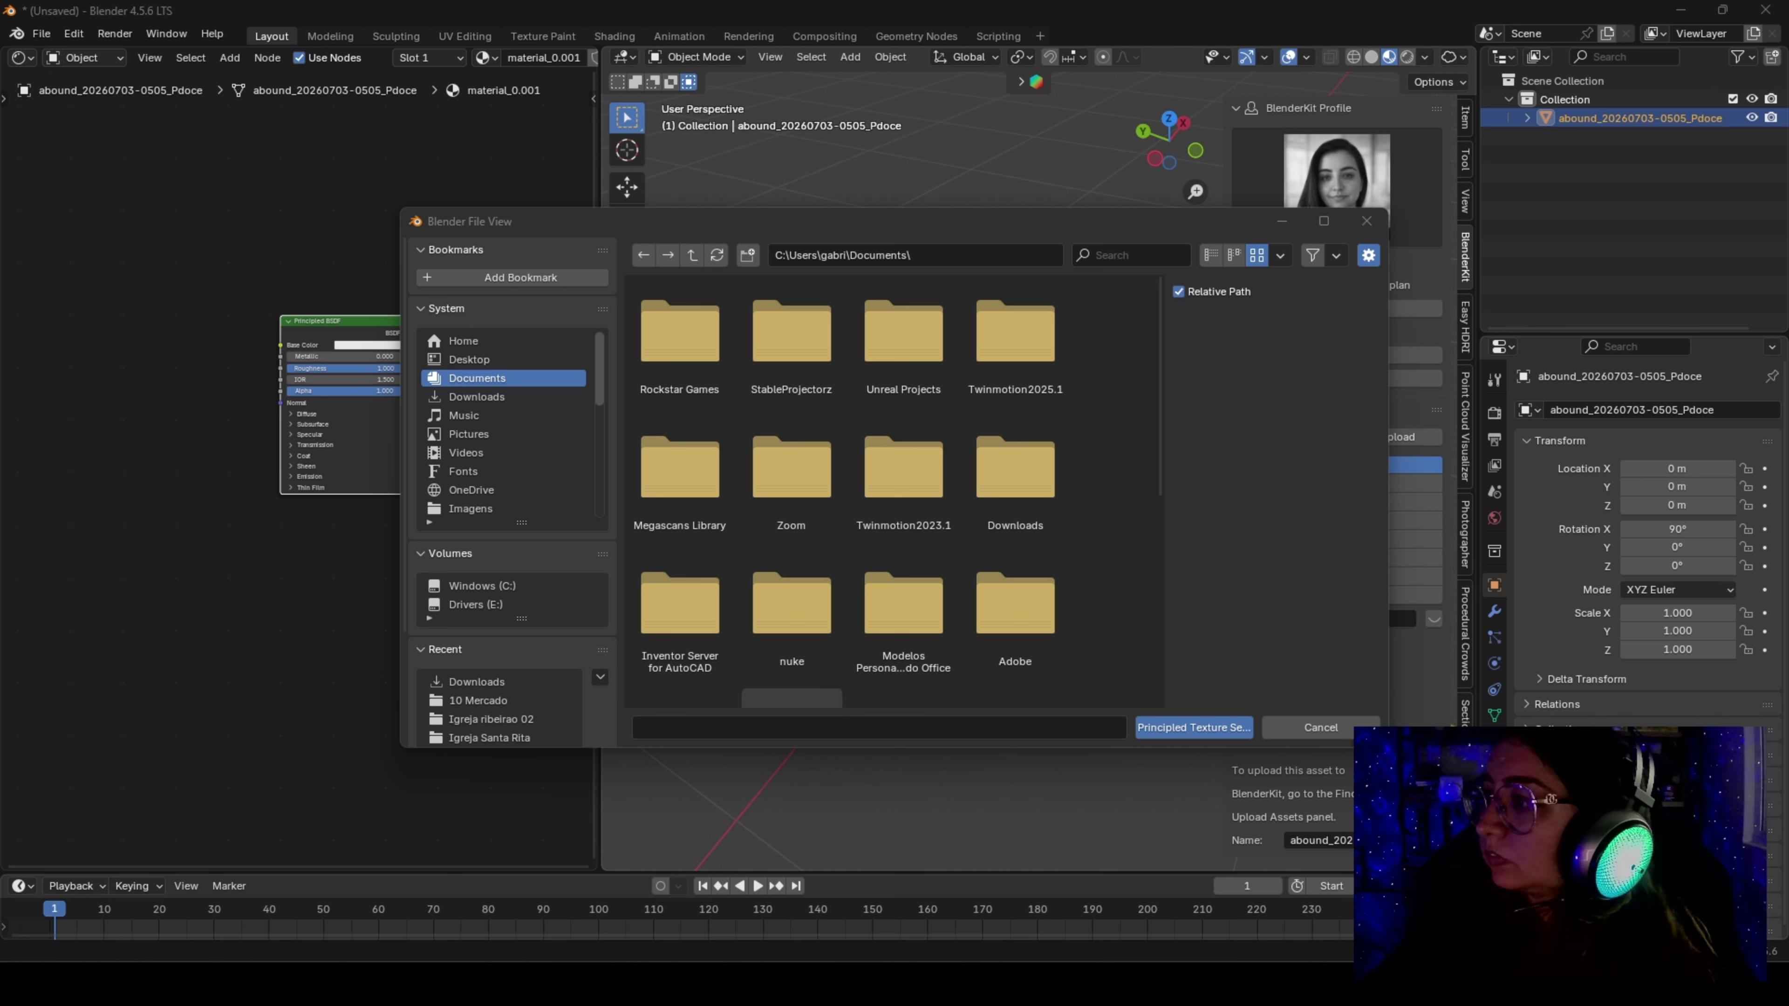
left_click(861, 248)
key("ctrl+v")
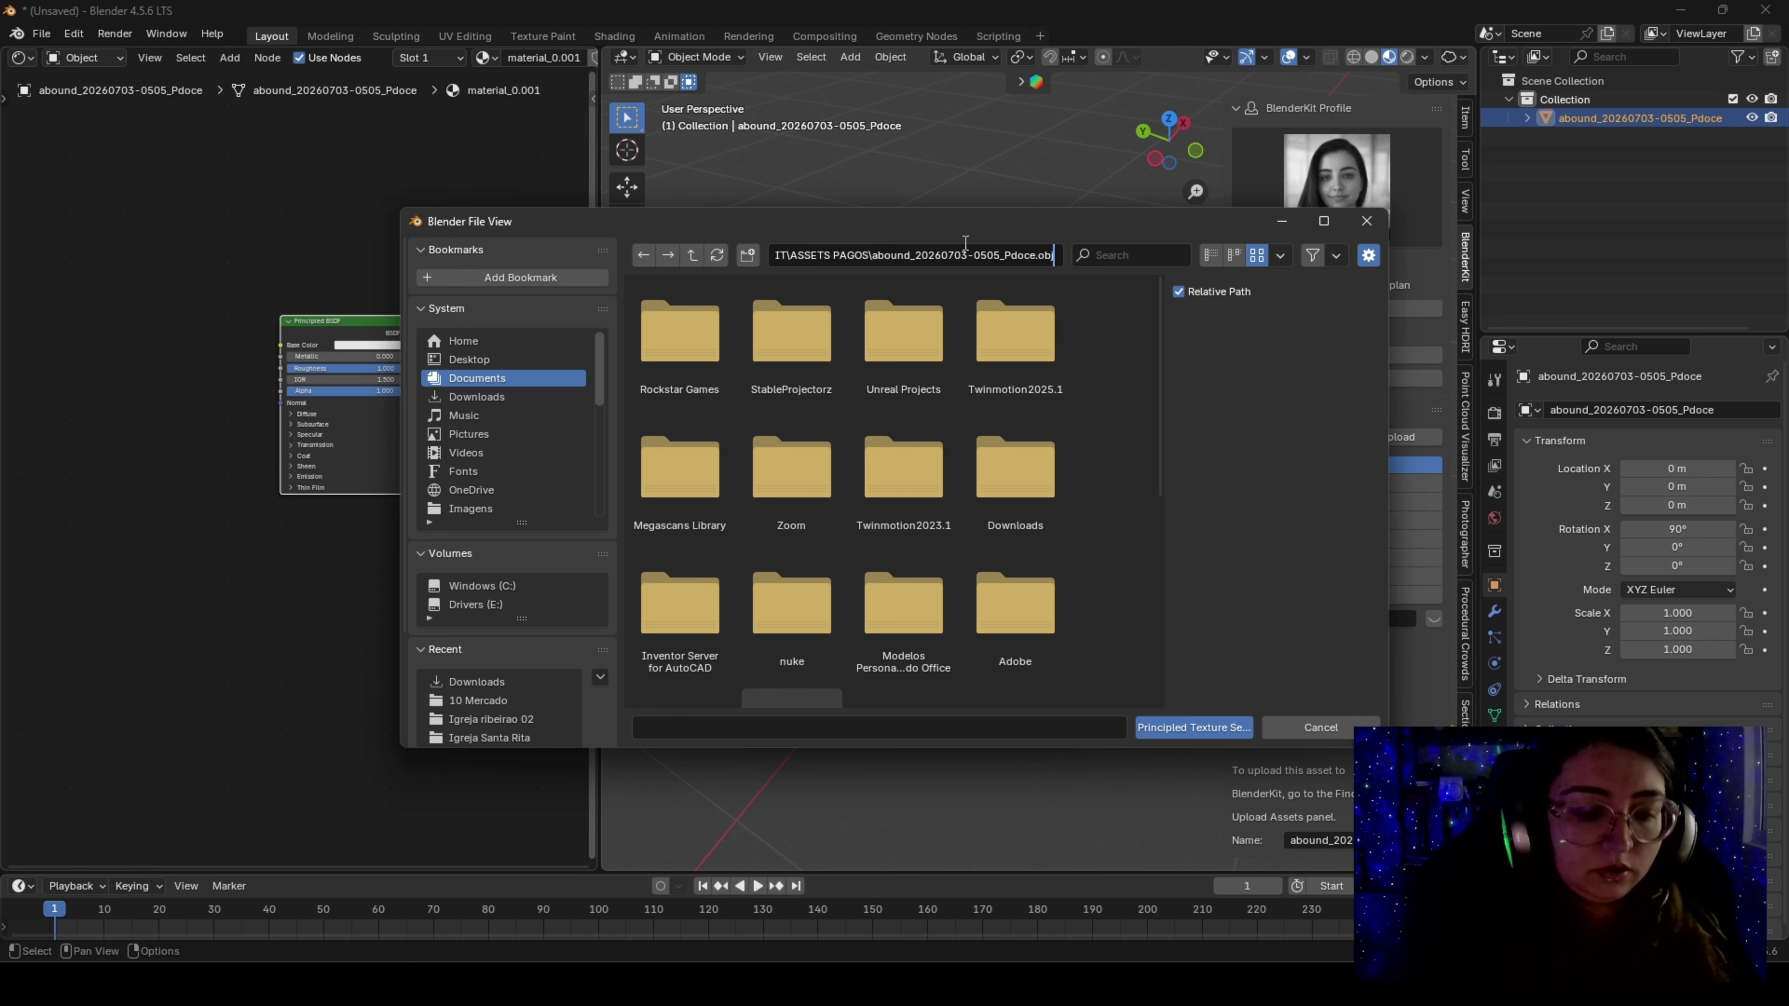
key("Return")
left_click(903, 331)
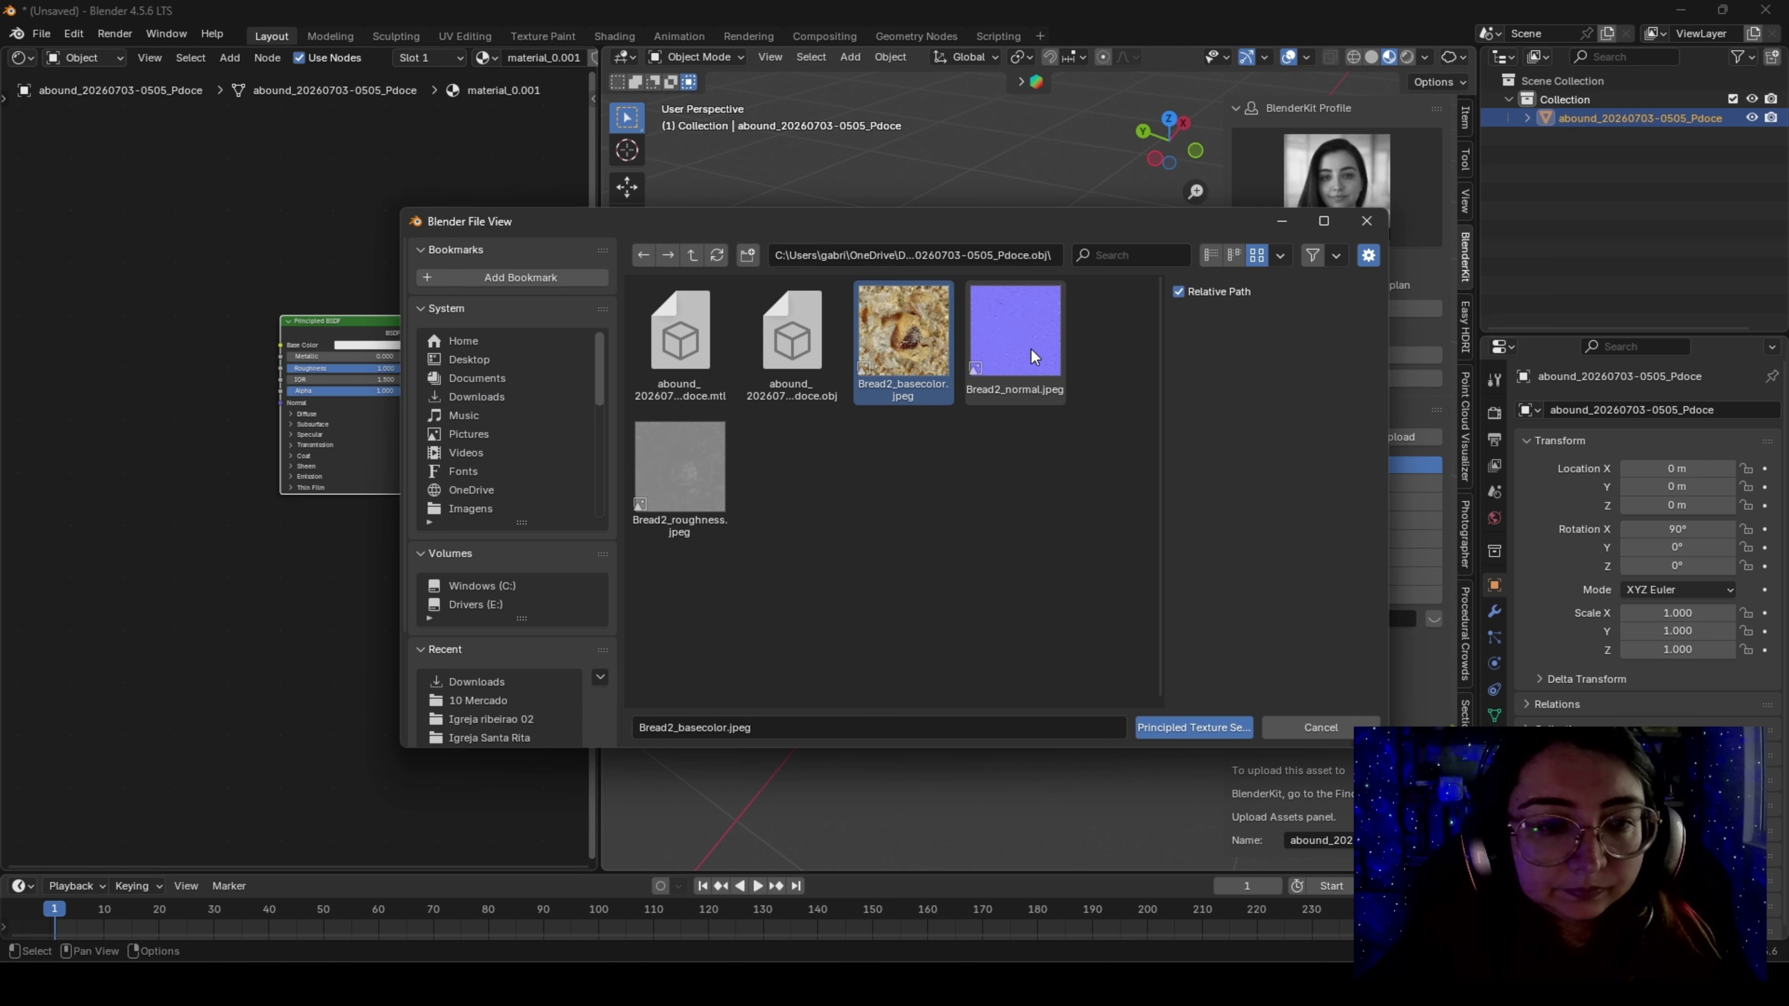
left_click(1015, 331, "shift")
left_click(668, 493, "shift")
left_click(1194, 727)
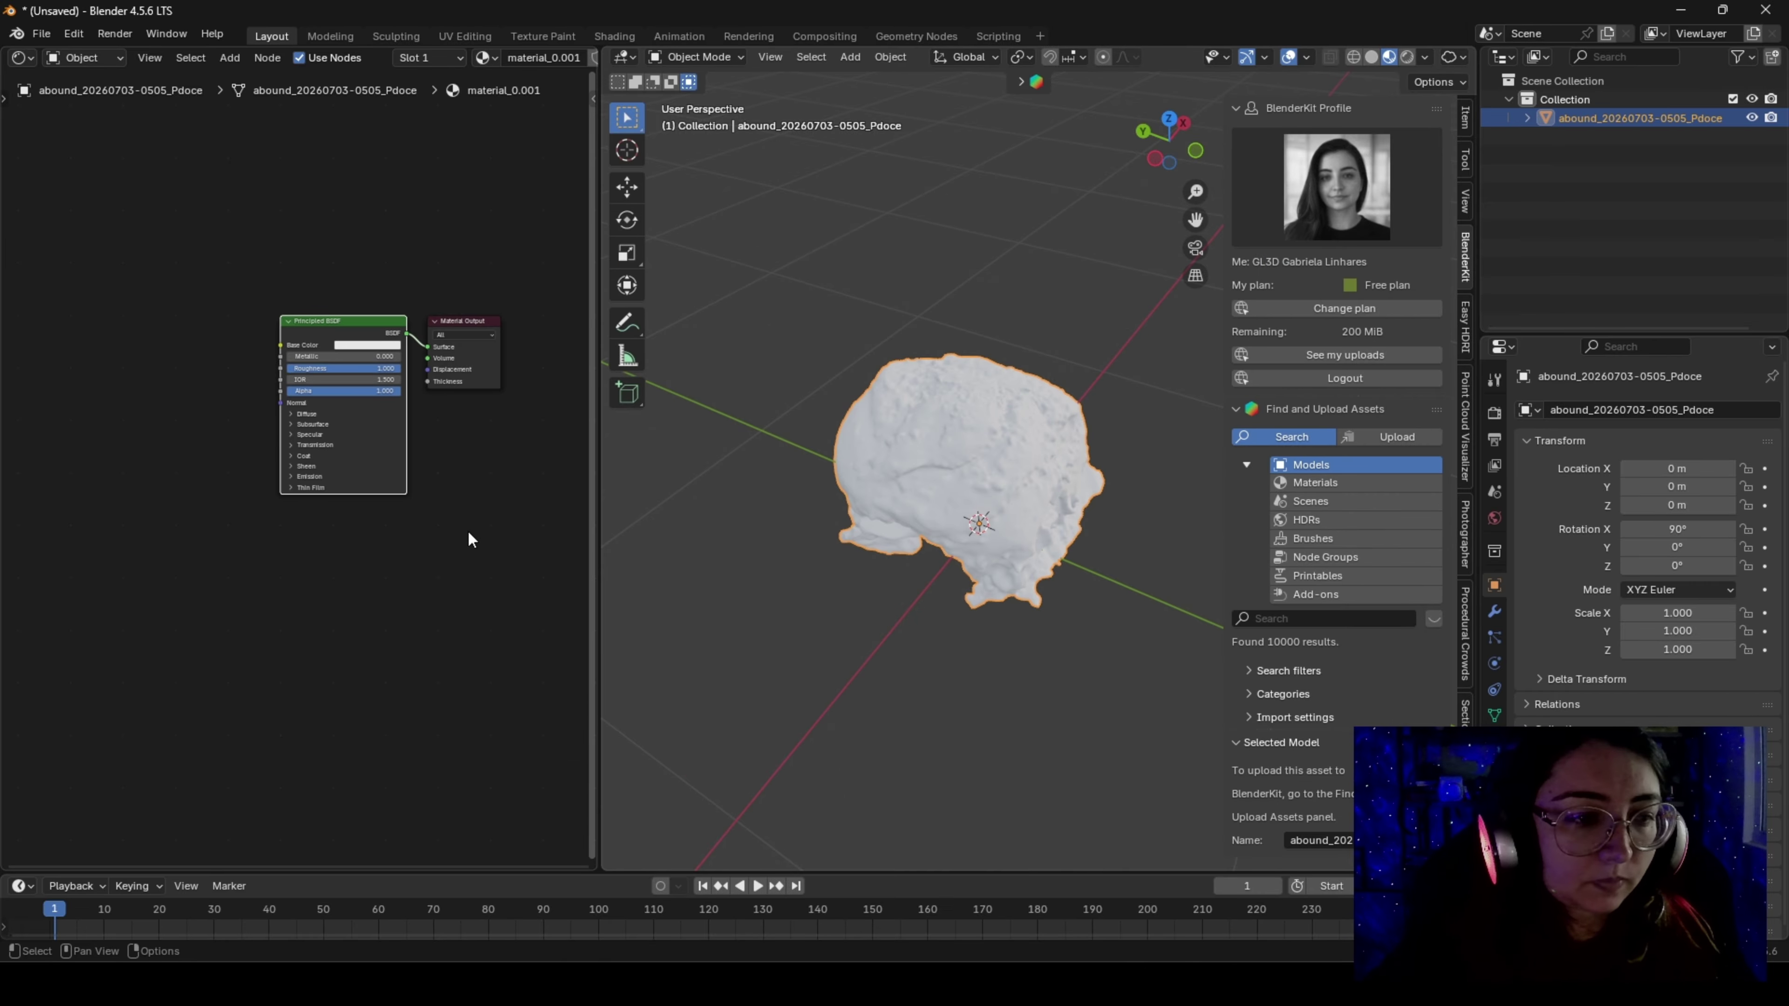
Examine the texture node setup in the Shader Editor and the textured bread model in the viewport
scroll(429, 484, "down", 2)
middle_click_drag(254, 571, 288, 534)
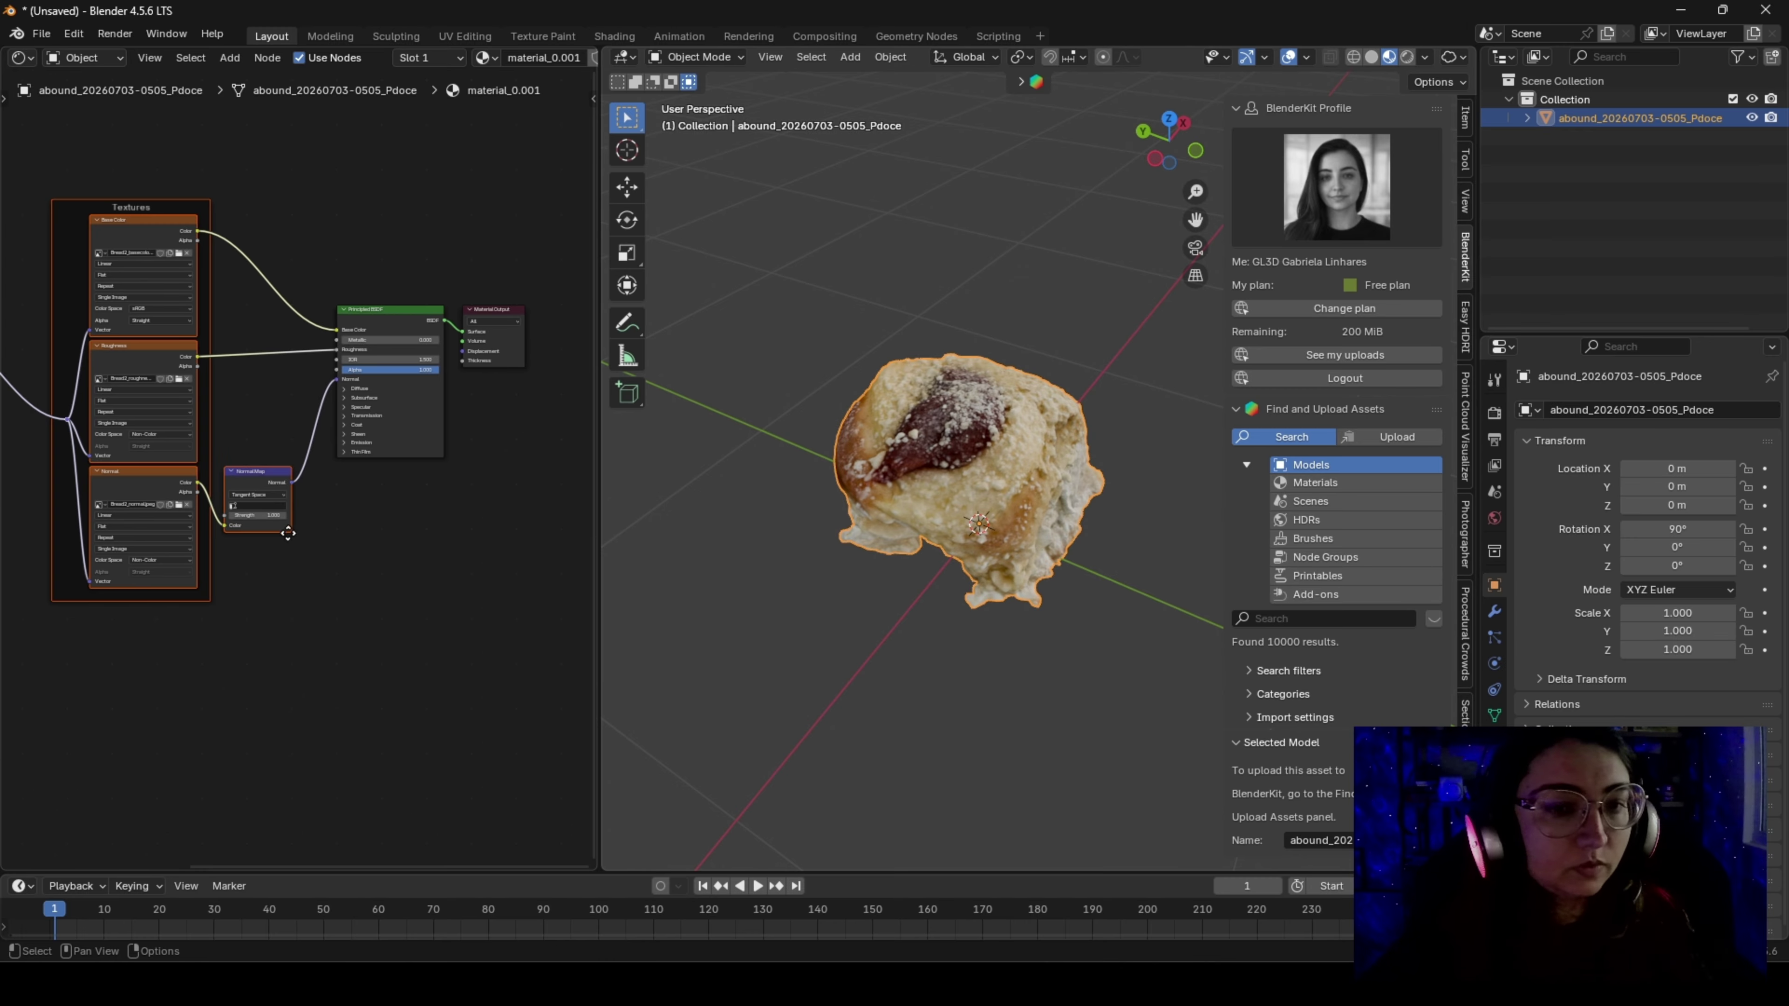
scroll(760, 534, "down", 1)
middle_click_drag(963, 577, 917, 557)
scroll(342, 528, "down", 1)
mouse_move(261, 538)
middle_mouse_down()
mouse_move(309, 556)
mouse_move(261, 533)
middle_mouse_up()
scroll(309, 557, "down", 3)
left_click_drag(593, 564, 522, 564)
middle_click_drag(911, 526, 949, 497)
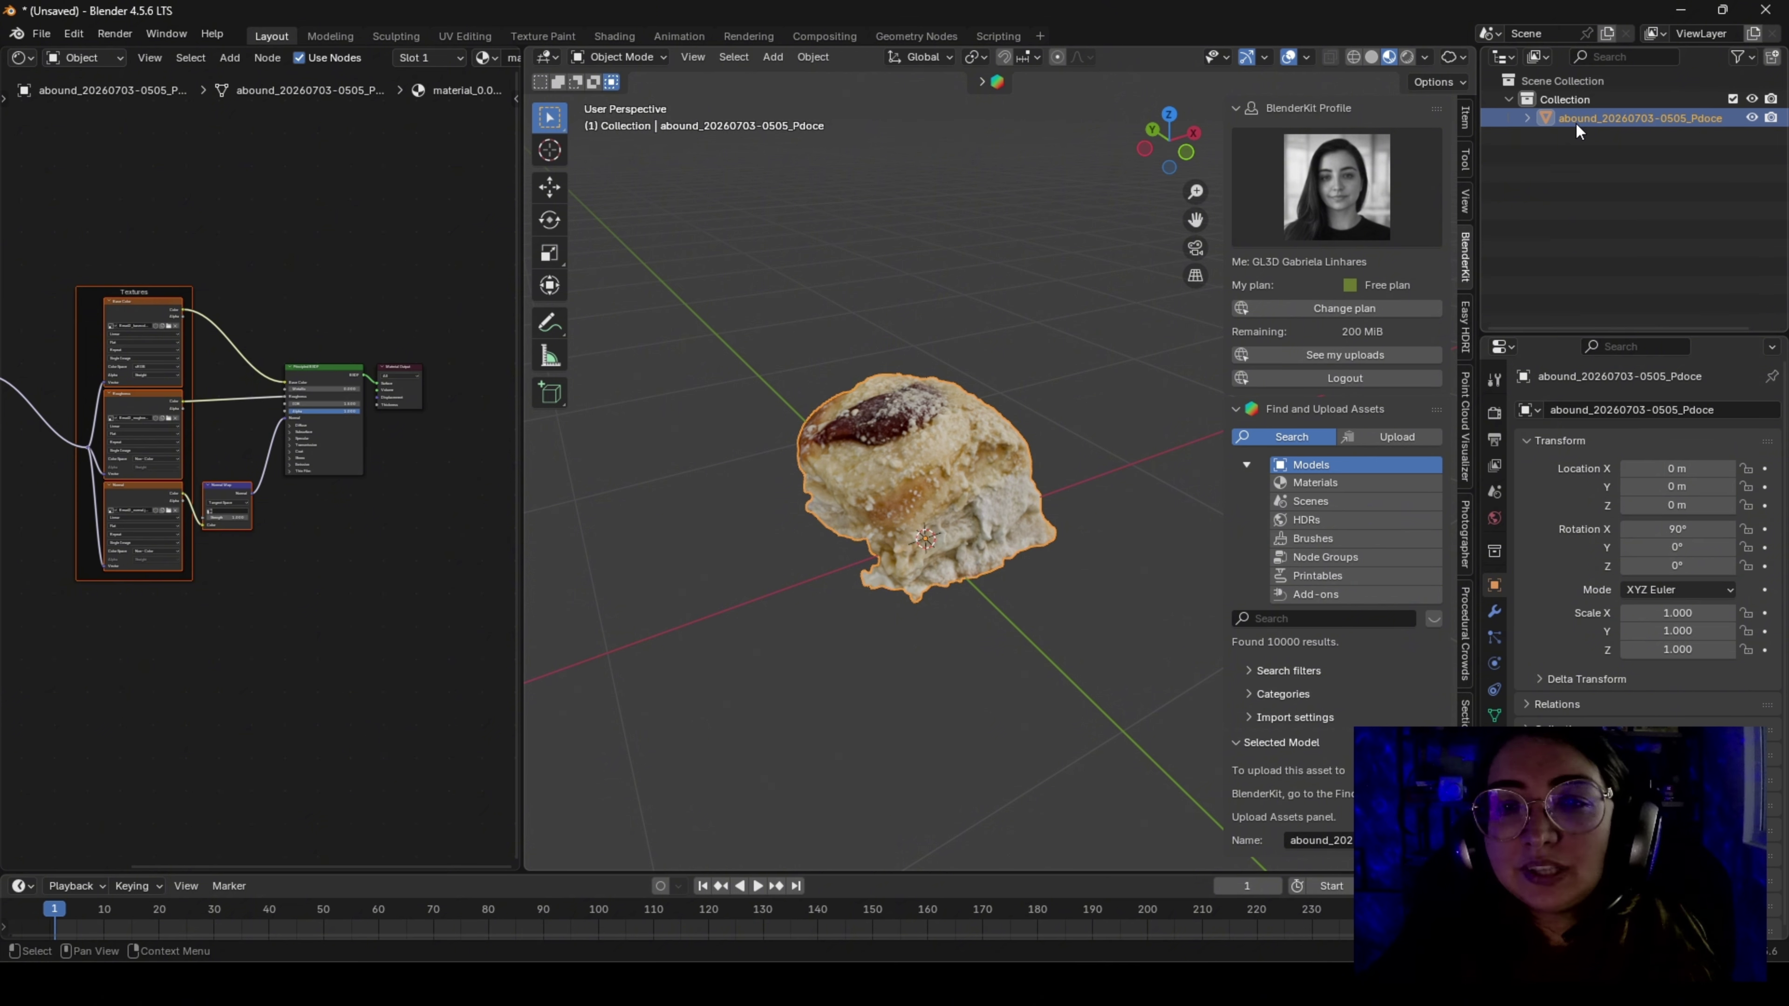
Rename the imported scan object as Bread
double_click(1648, 120)
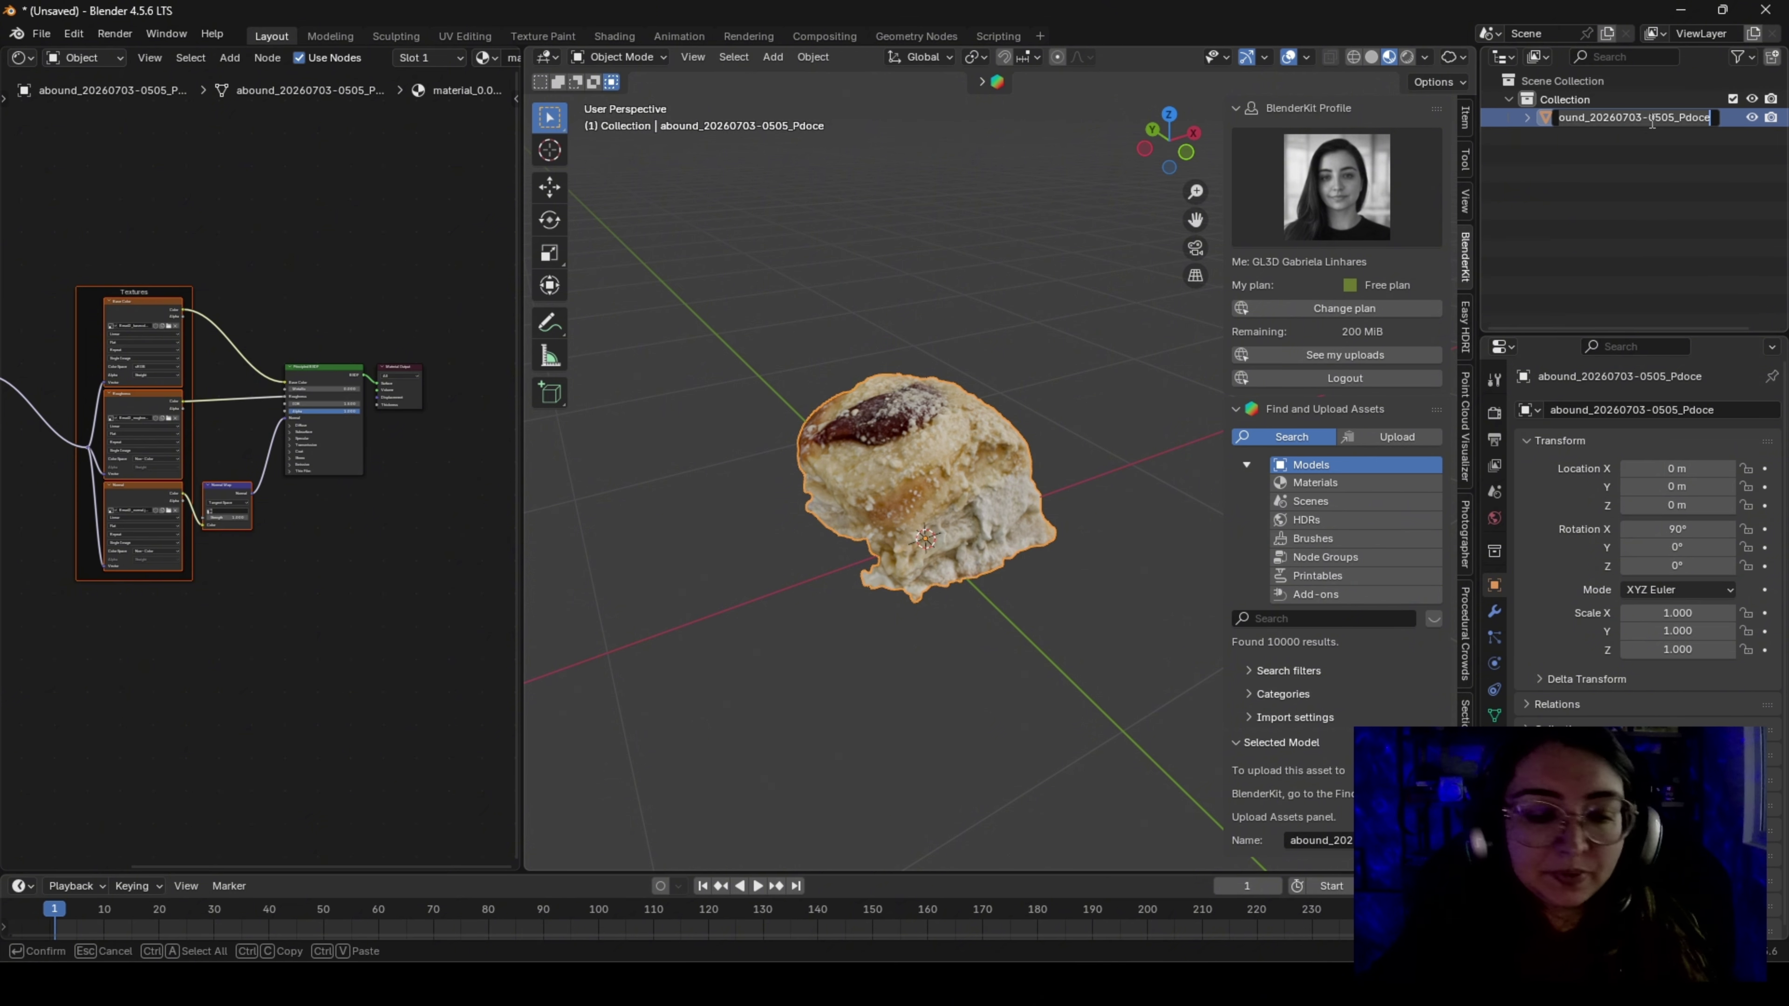
type("Bread")
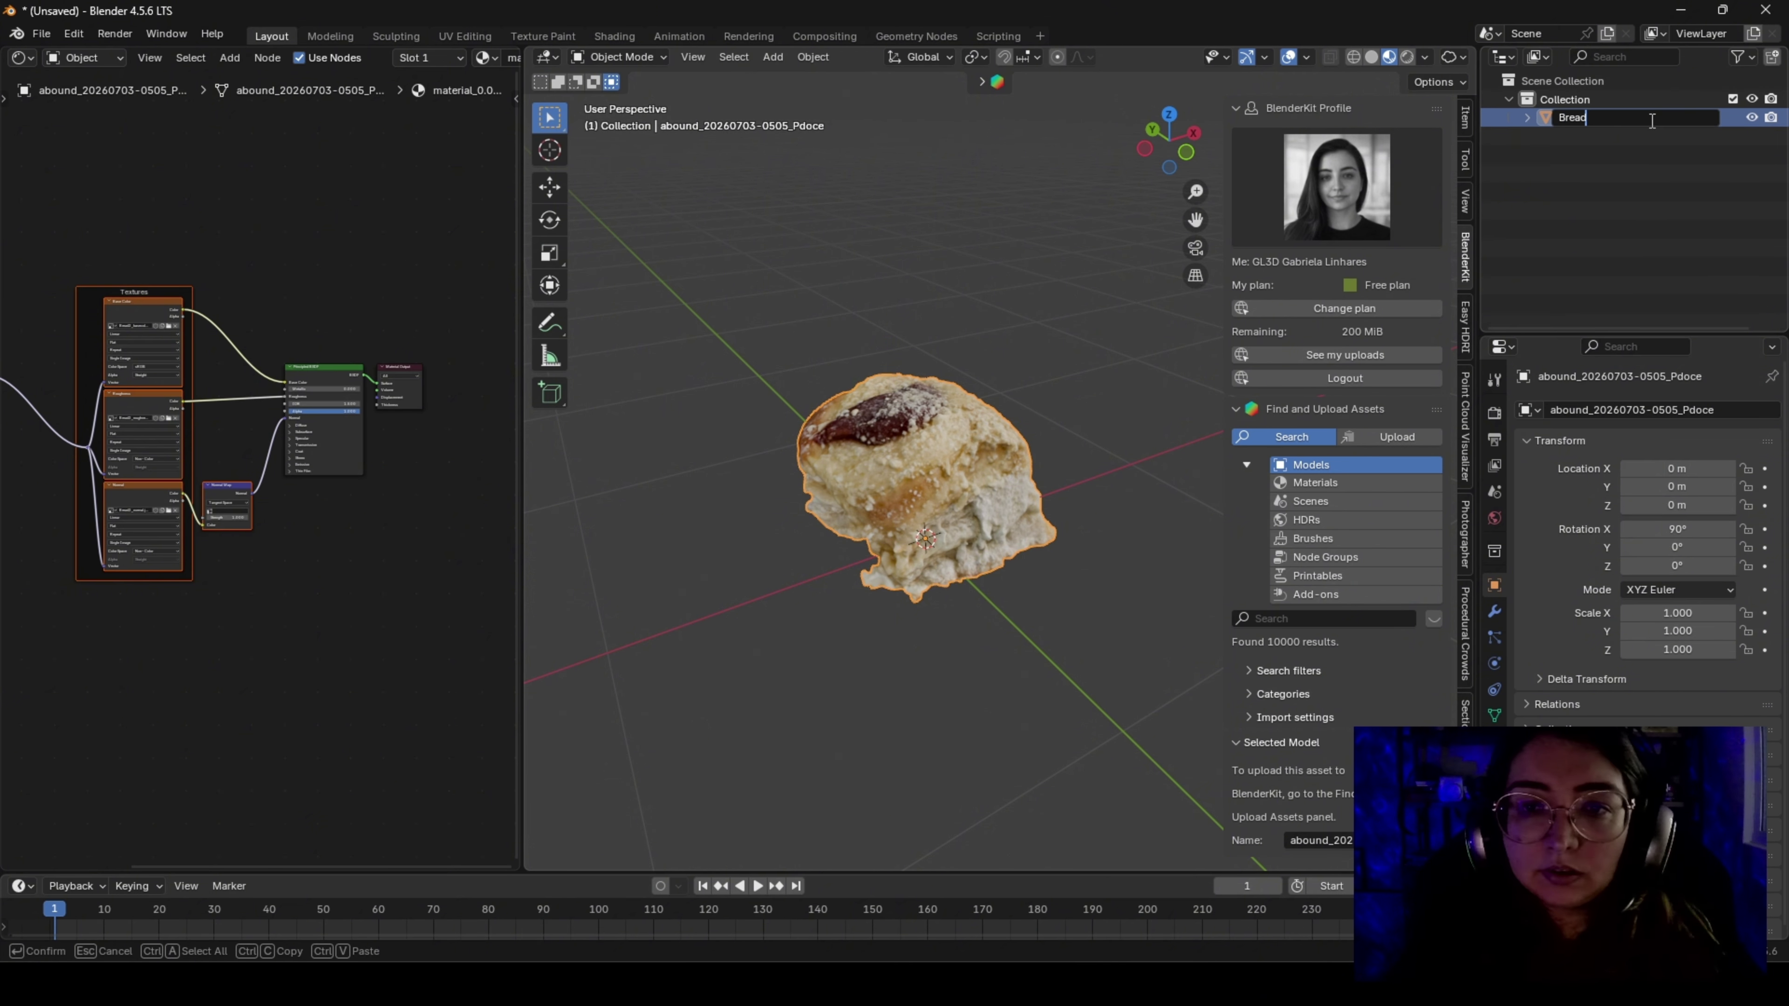
key("Return")
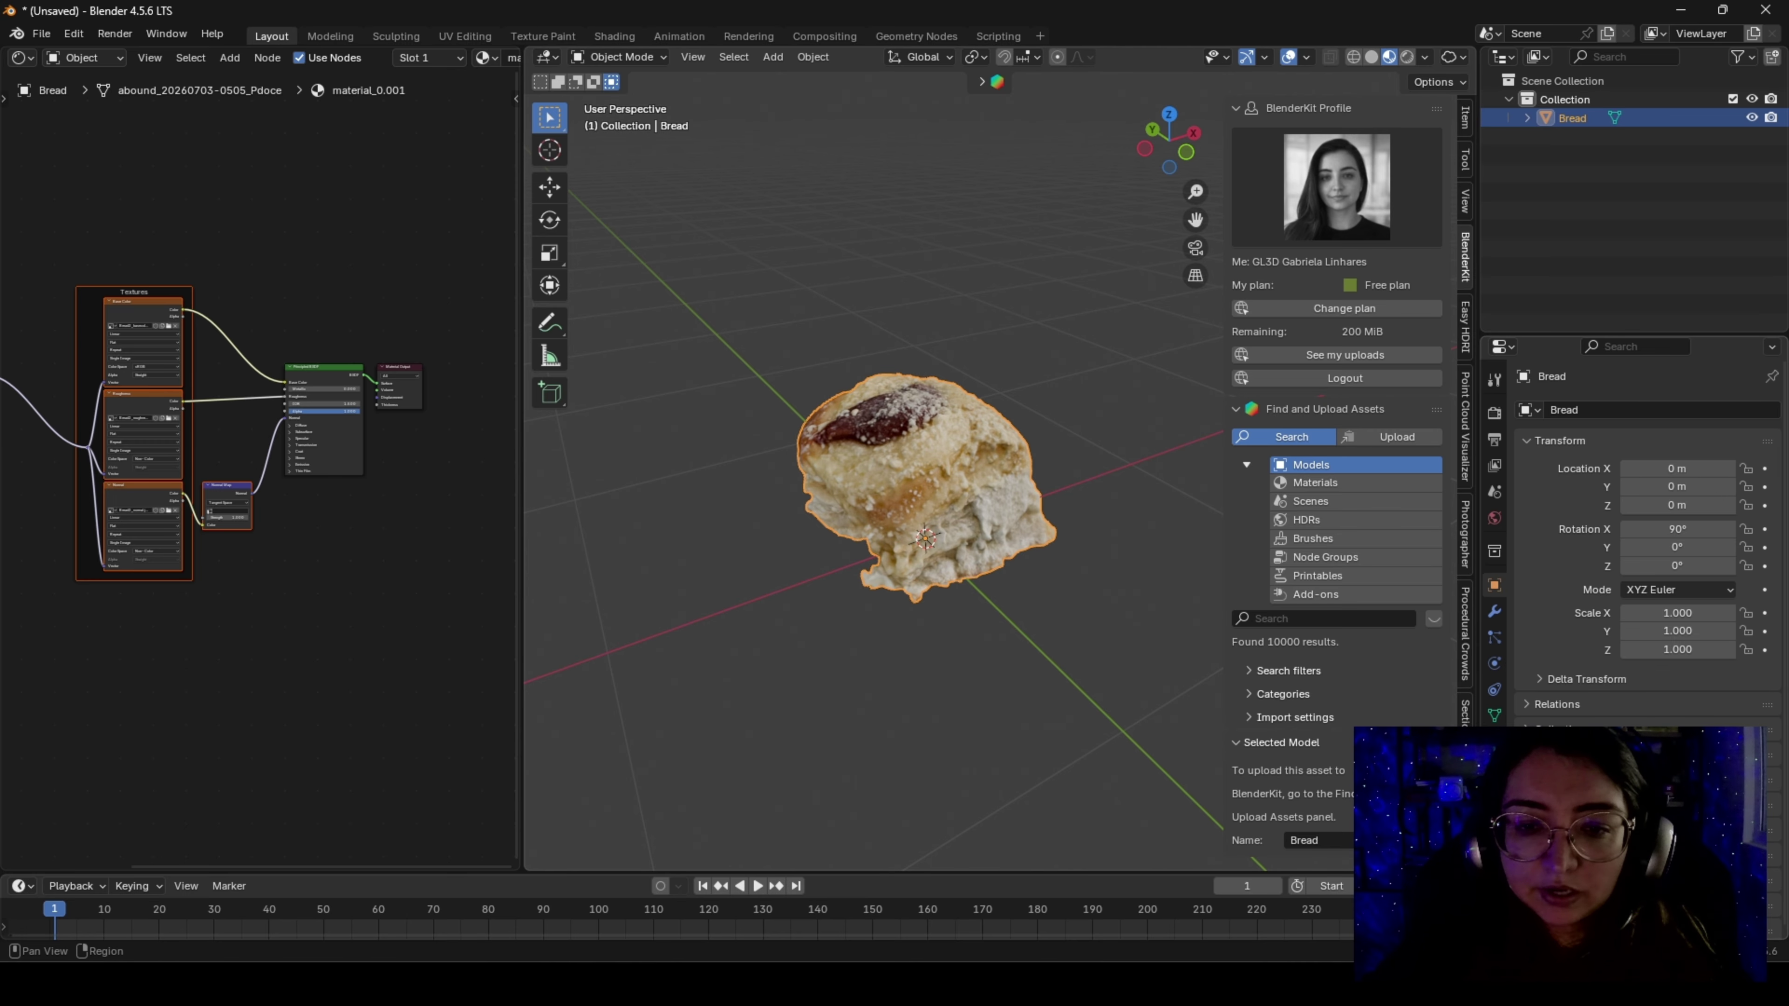
Rename the bread's material as scan_texture
left_click(1494, 741)
double_click(1645, 415)
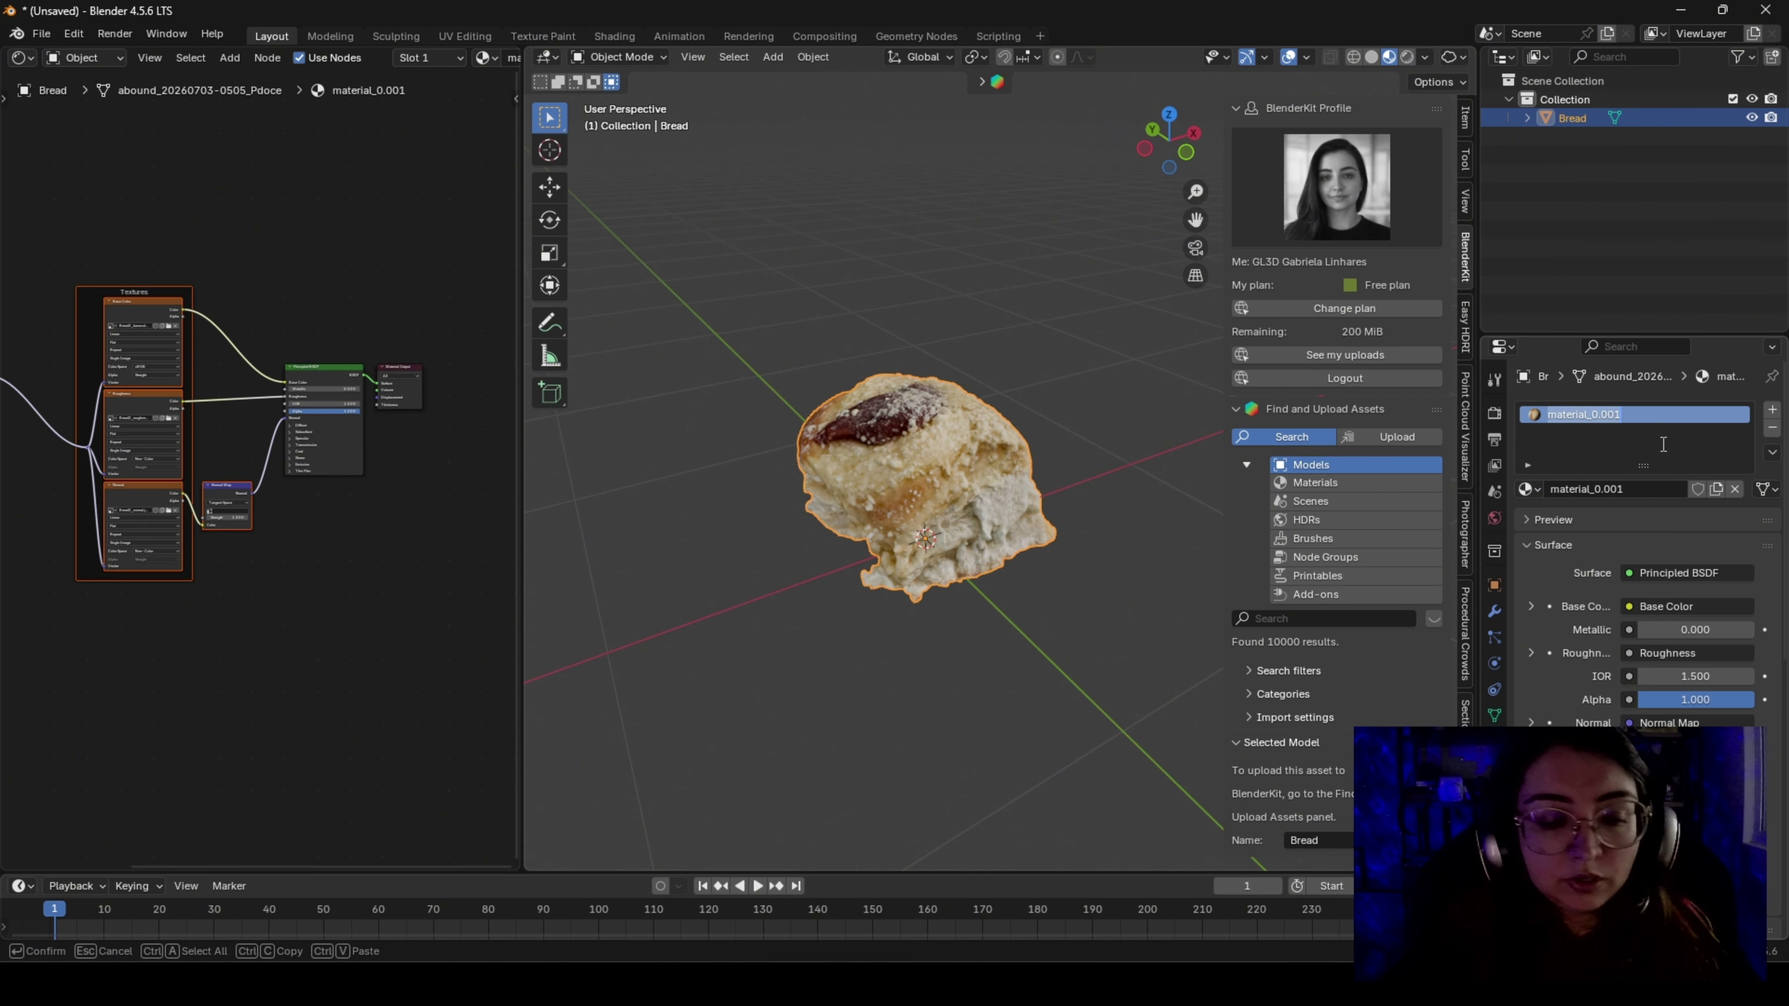
type("s")
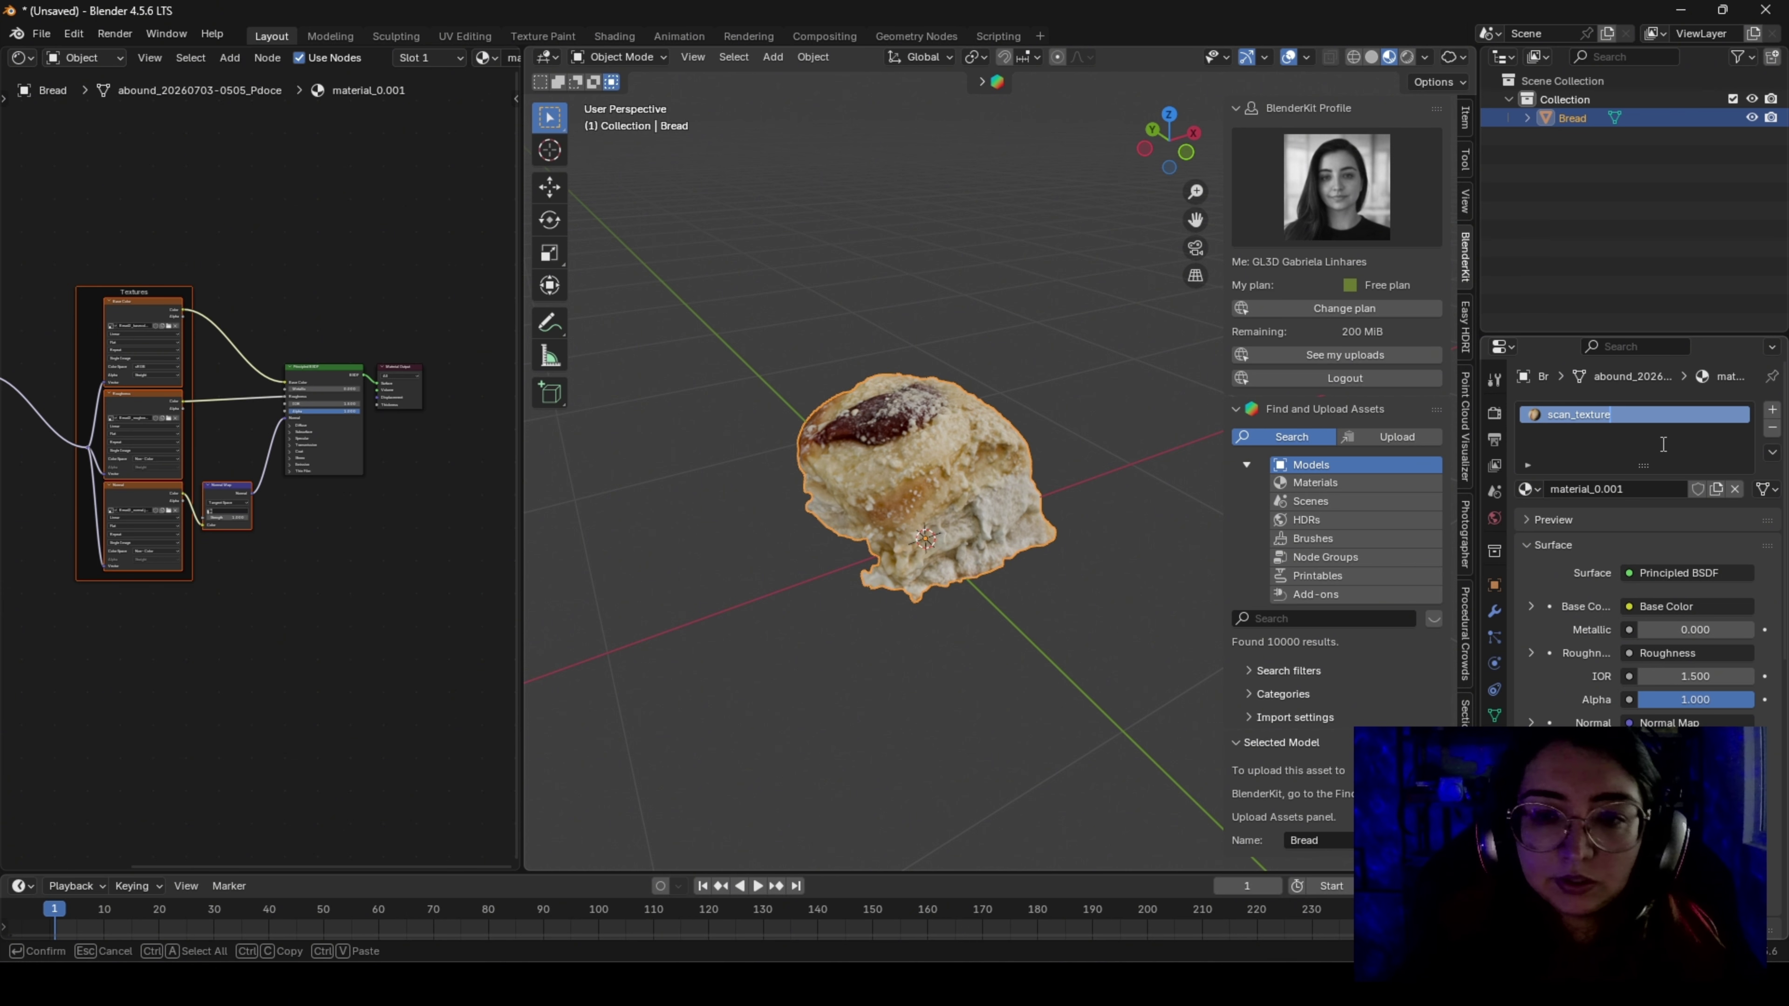
type("can_texture")
key("Return")
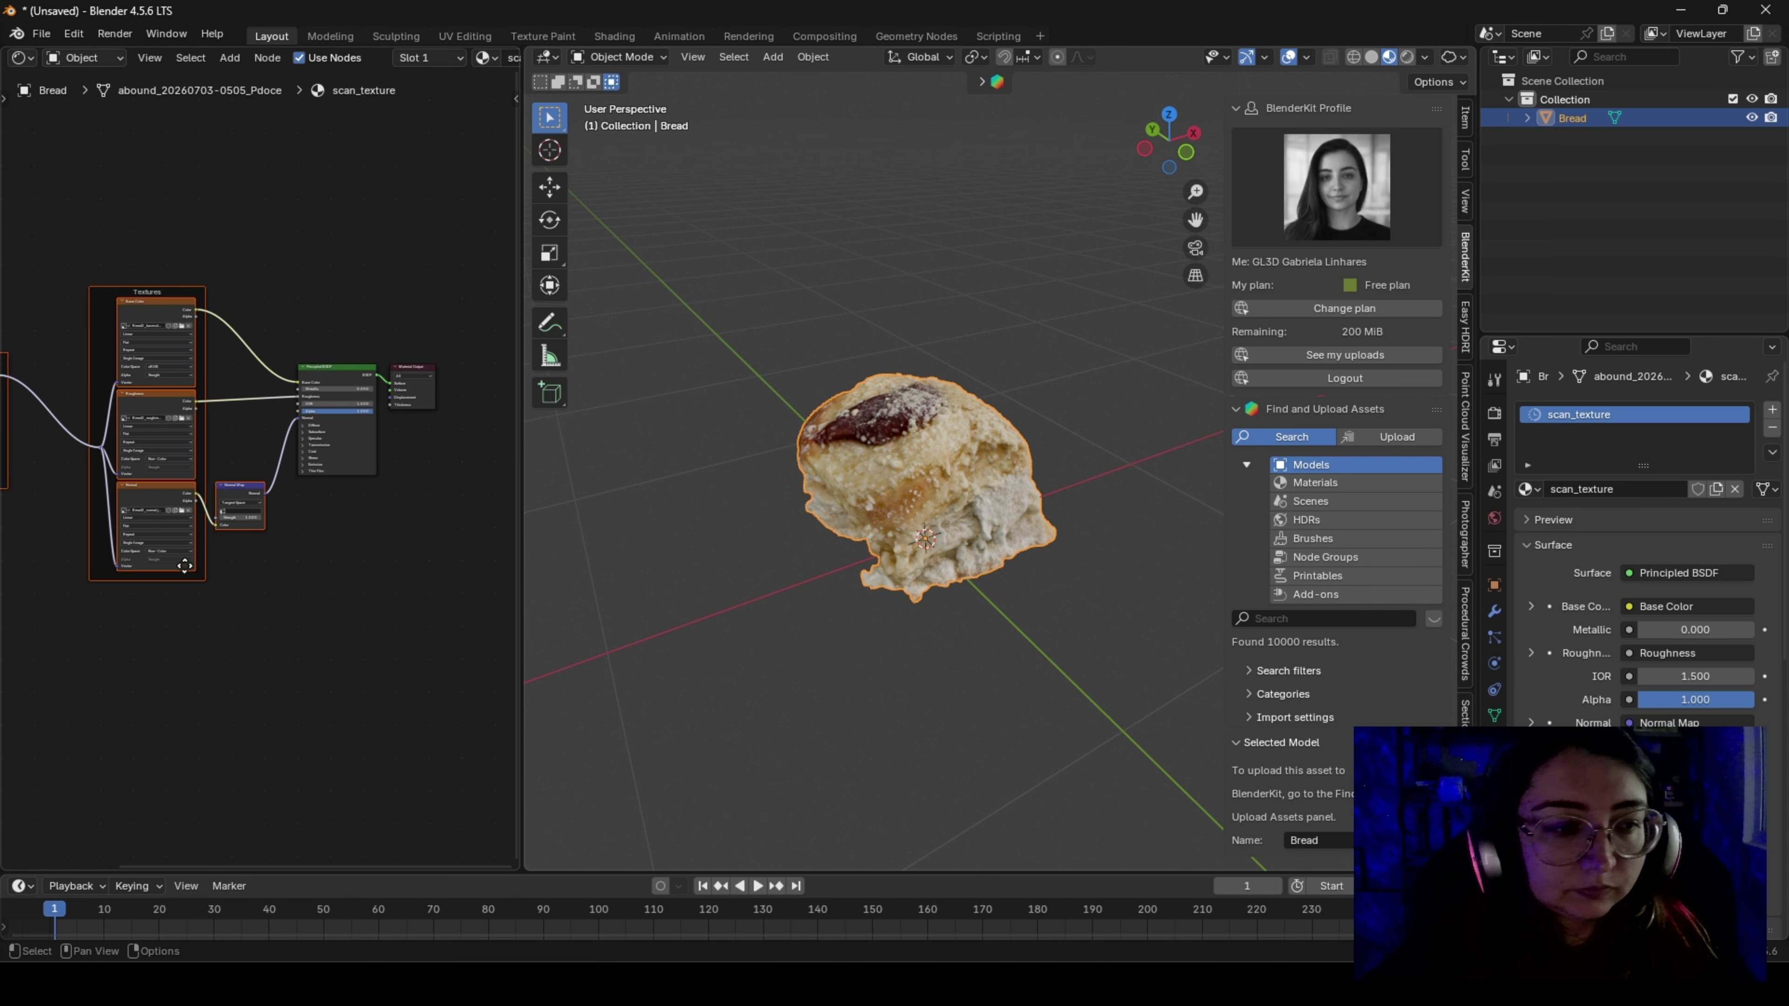
Assign UVMap as the UV map of the Normal Map node in the scan_texture material
scroll(288, 264, "up", 4)
scroll(287, 264, "up", 3)
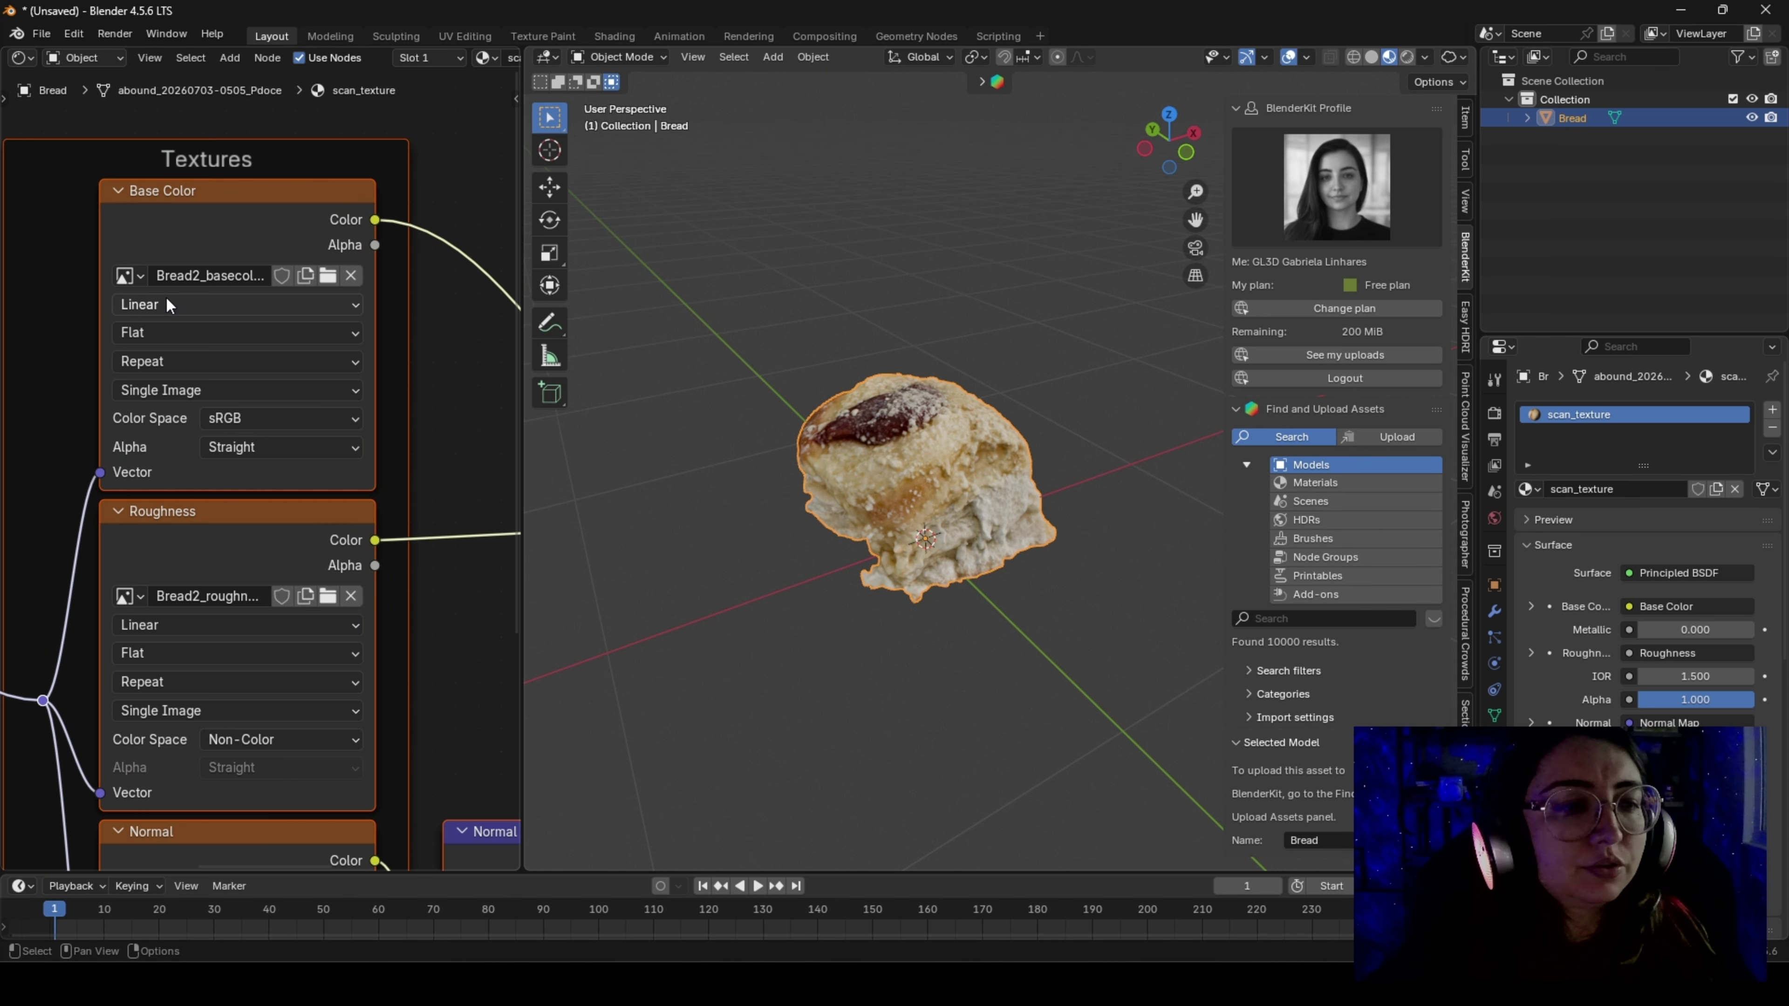
middle_click_drag(220, 448, 221, 311)
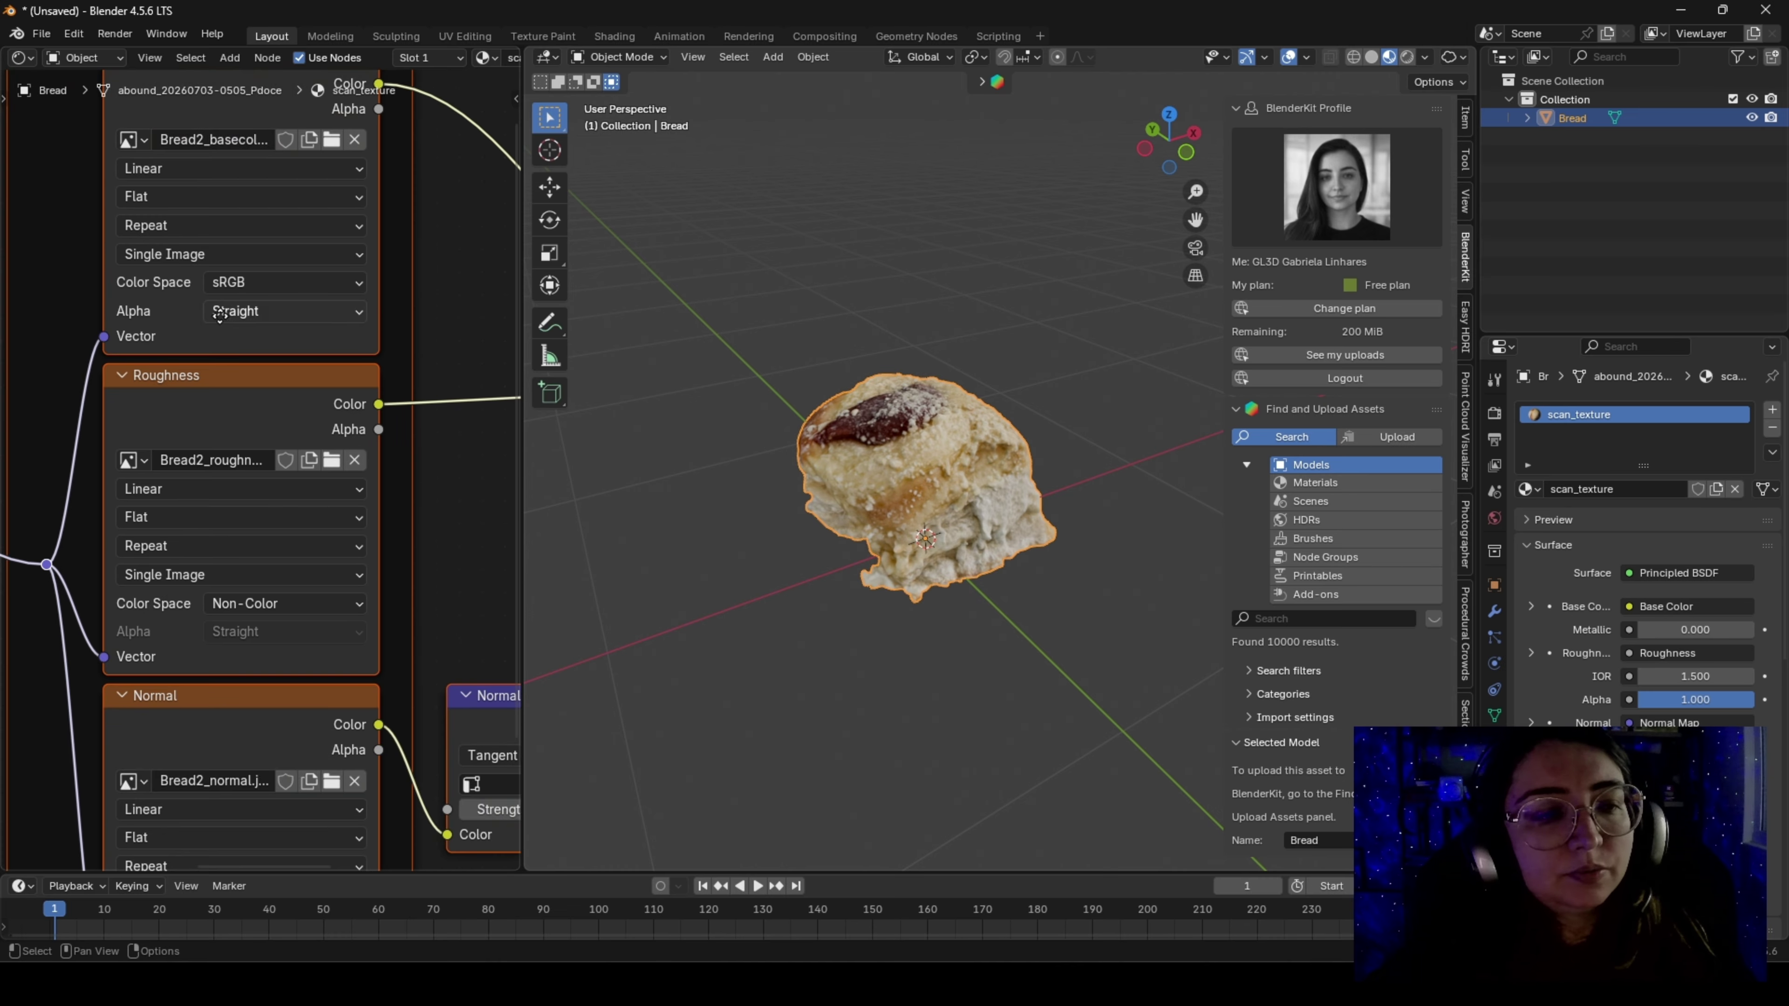
middle_click_drag(243, 504, 249, 285)
scroll(266, 592, "down", 2)
scroll(266, 594, "down", 4)
middle_click_drag(395, 639, 243, 577)
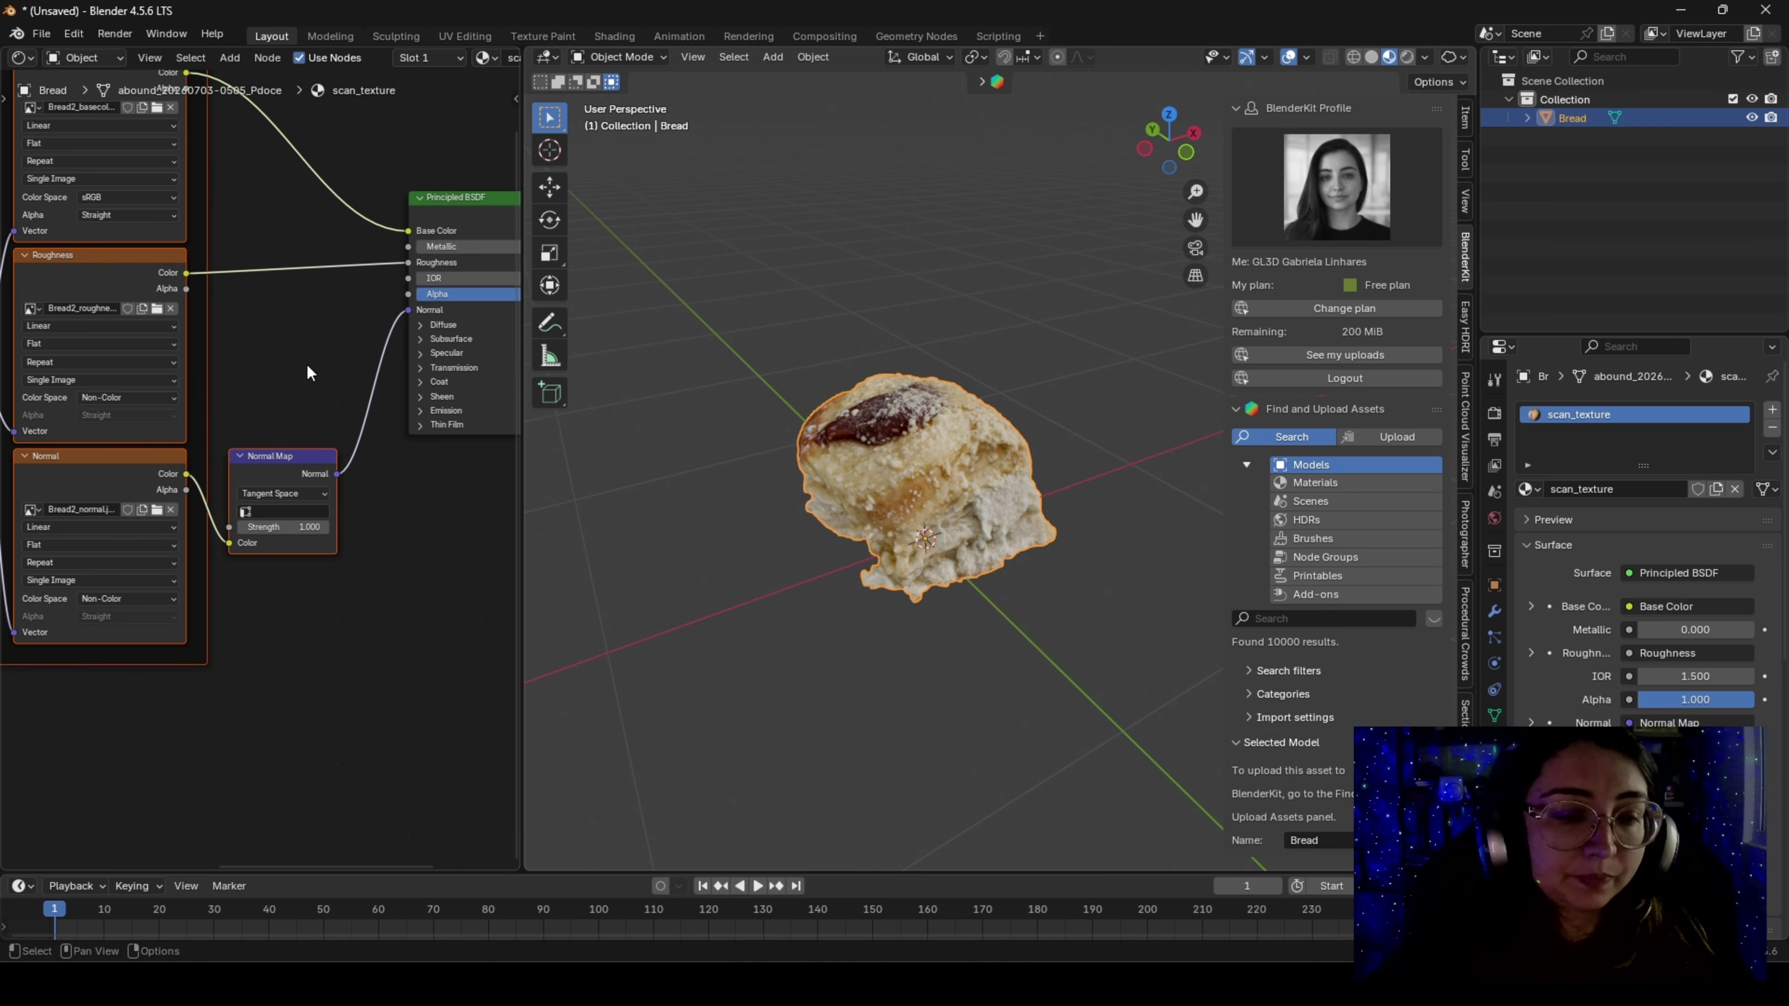
scroll(227, 558, "up", 2)
left_click(288, 500)
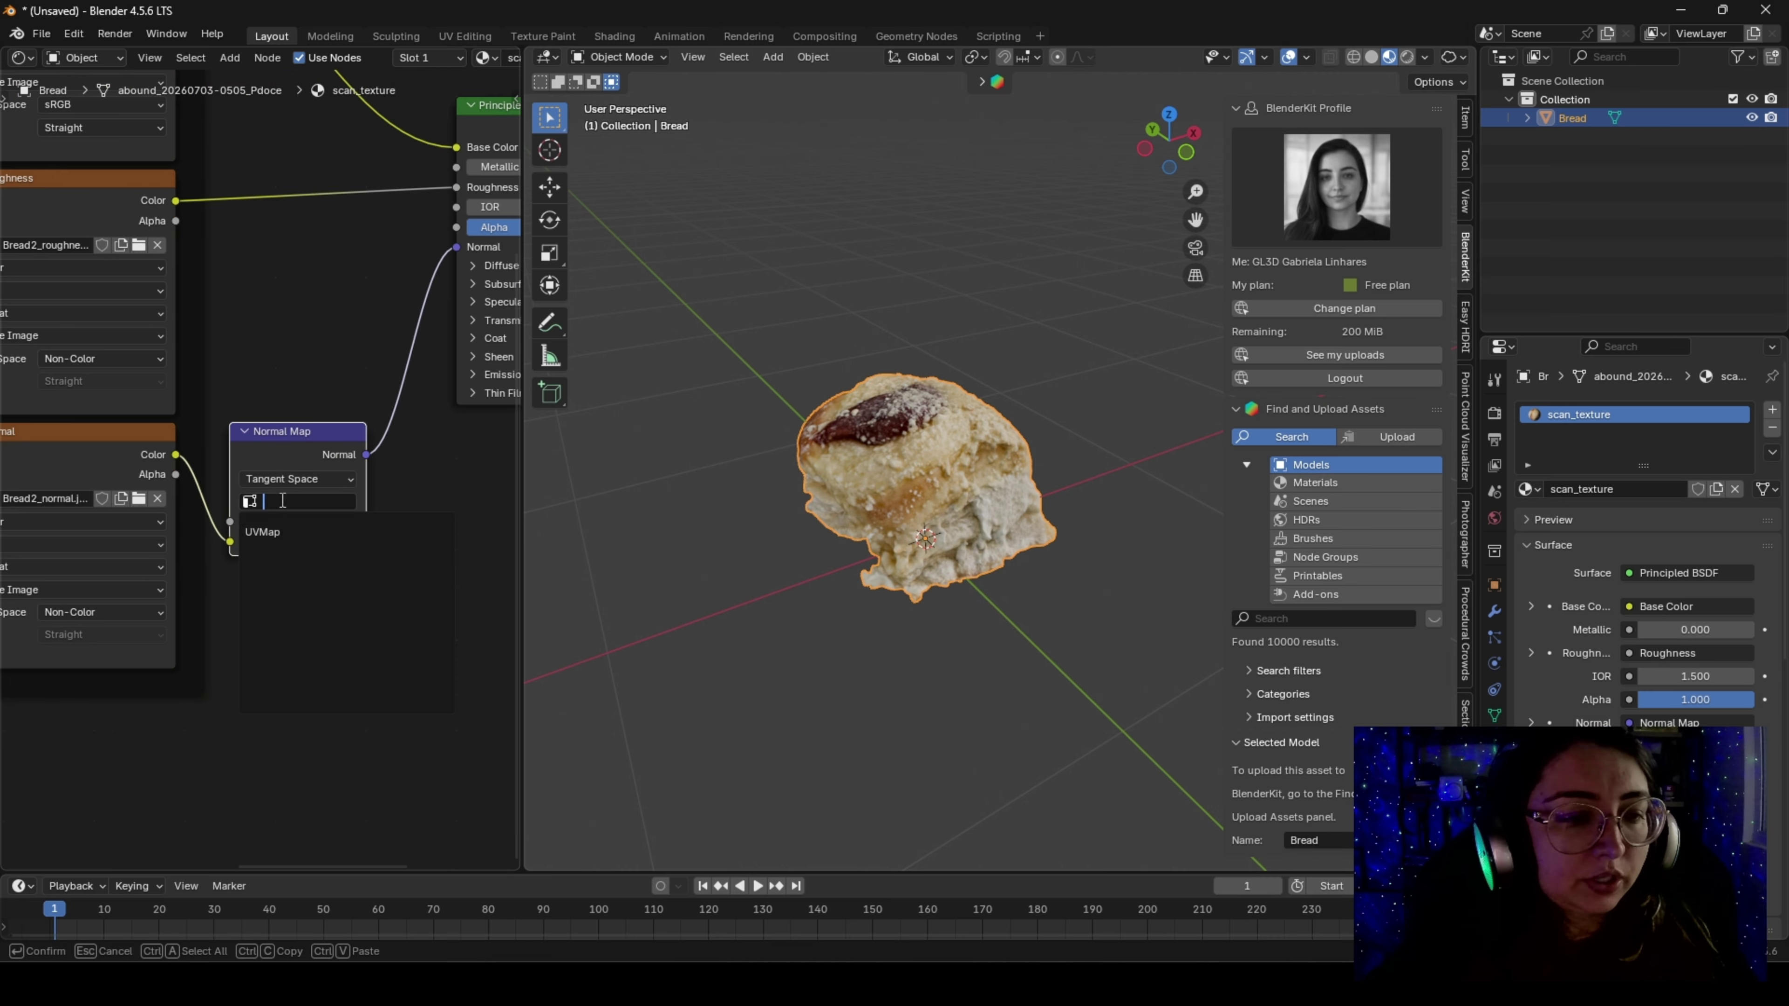
left_click(275, 531)
scroll(280, 557, "down", 4)
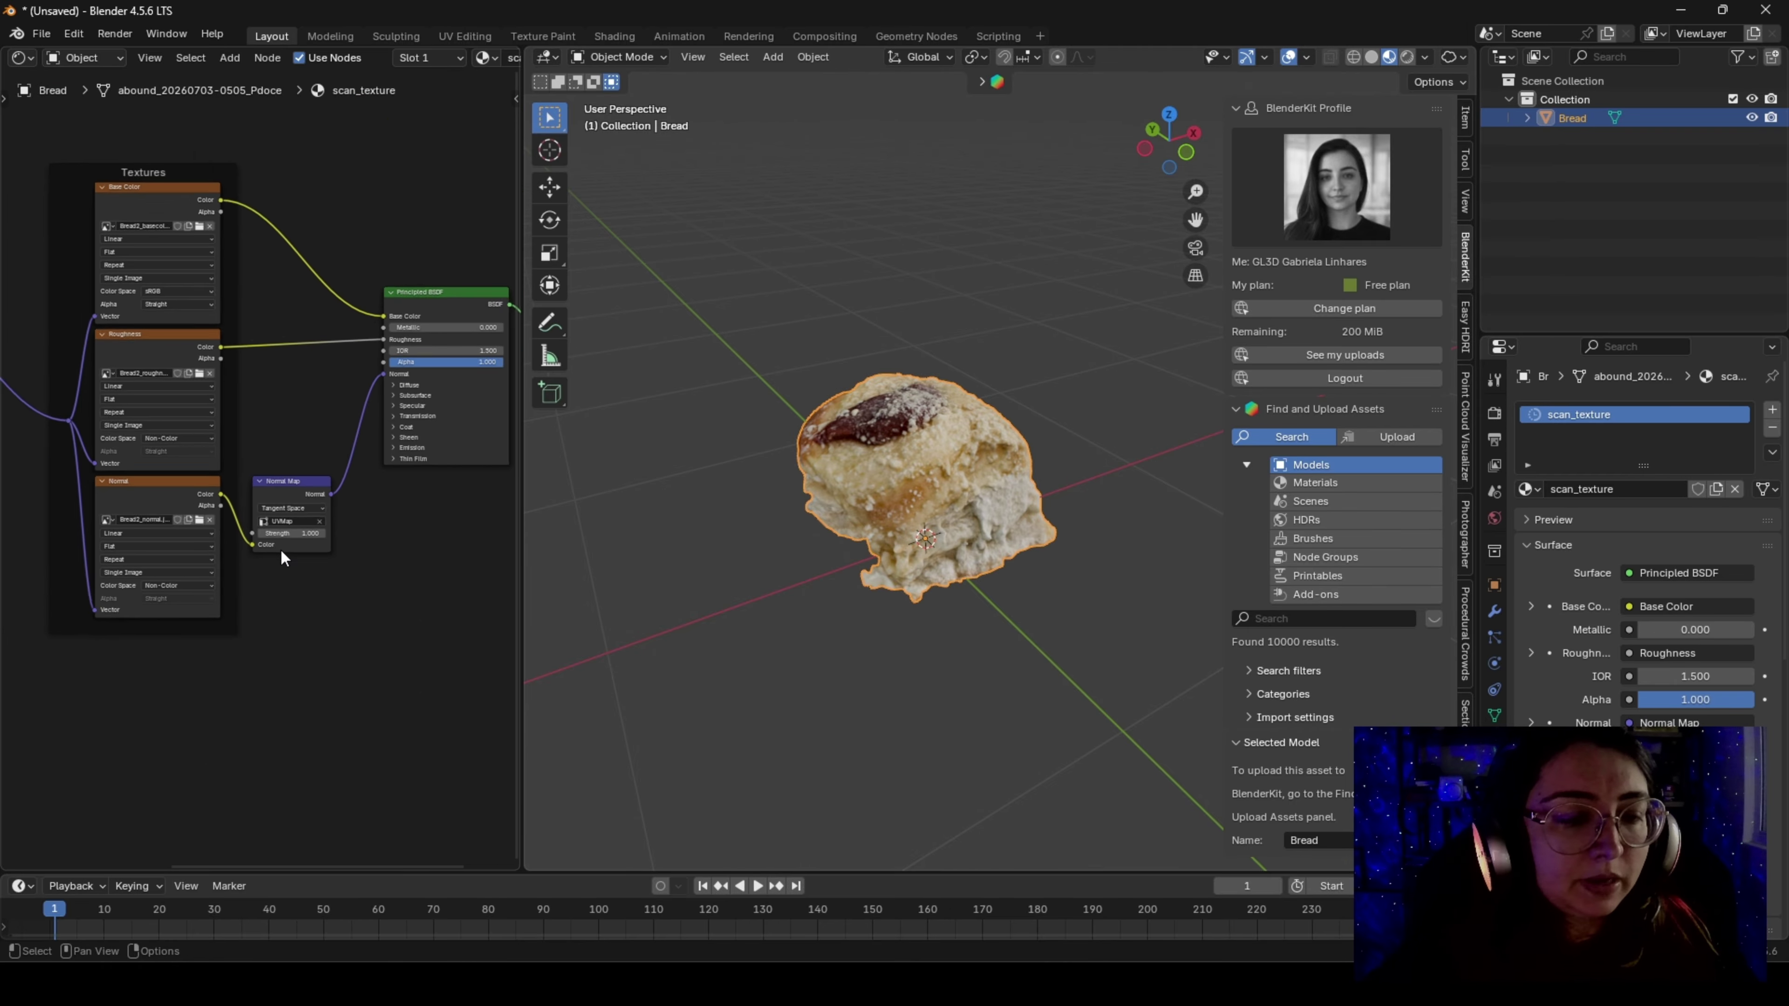
middle_click_drag(226, 536, 239, 498)
scroll(239, 498, "down", 3)
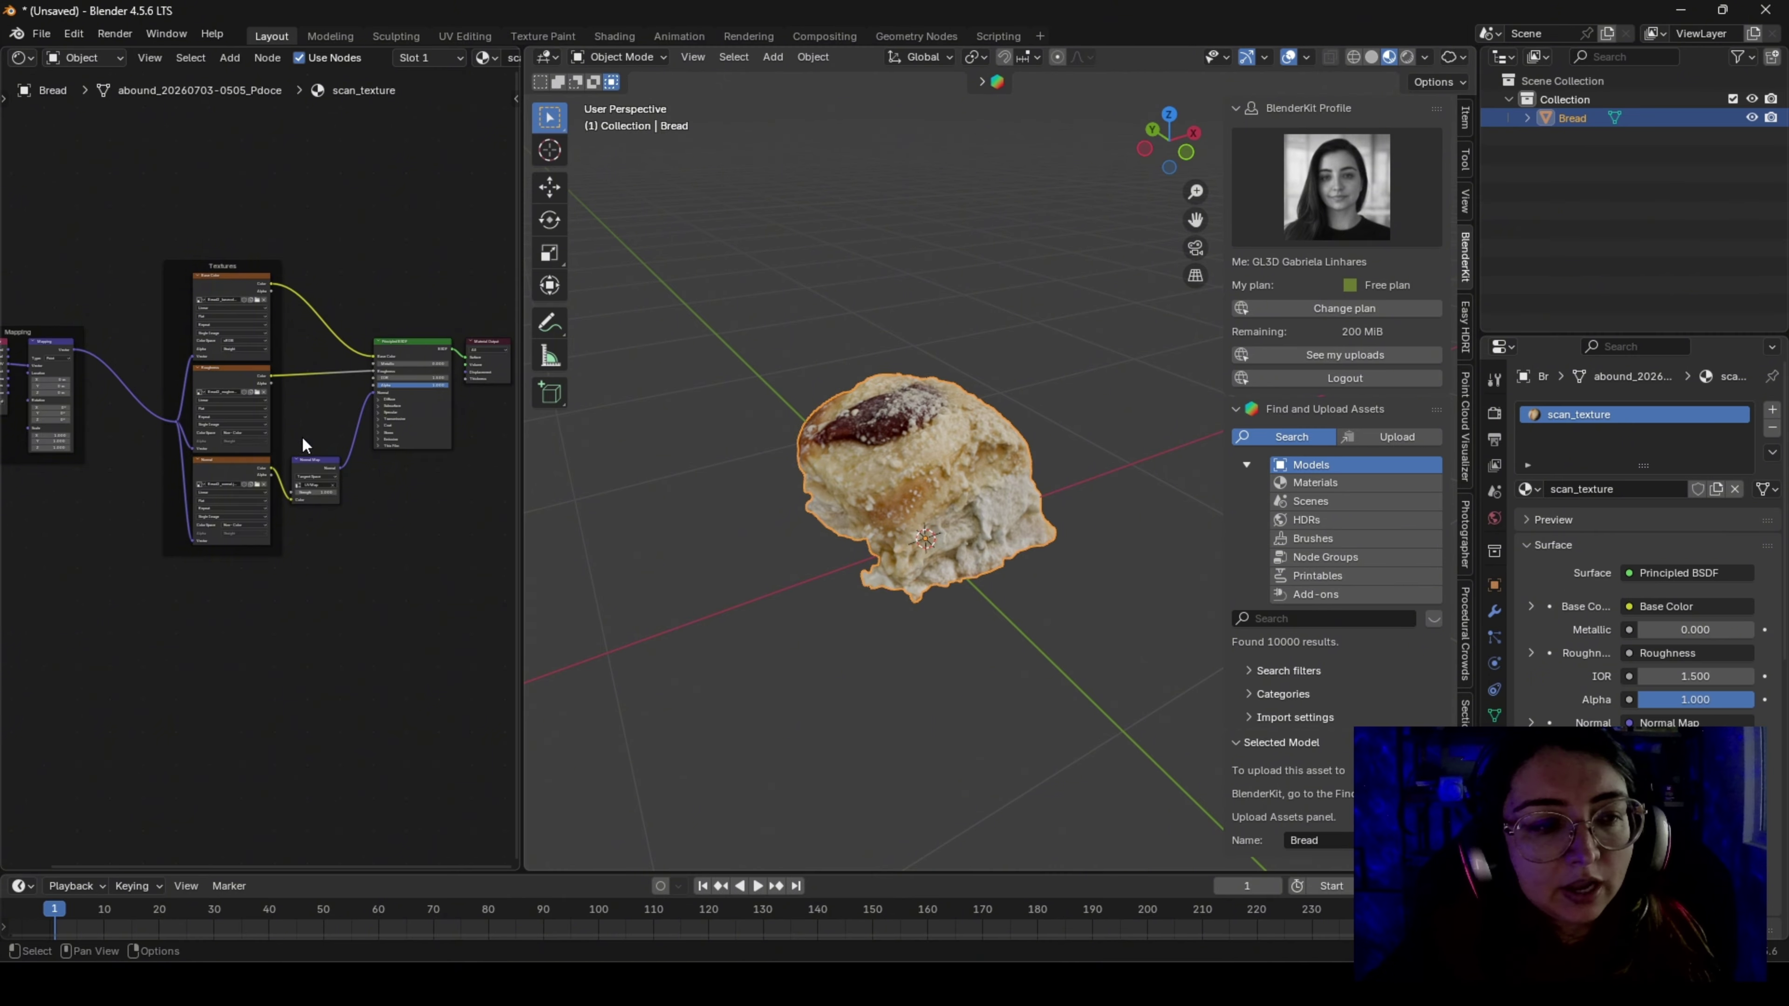
Duplicate the Normal Map node as an unconnected copy below the Principled BSDF and delete that copy
scroll(308, 451, "down", 1)
left_click(312, 464)
key("shift+d")
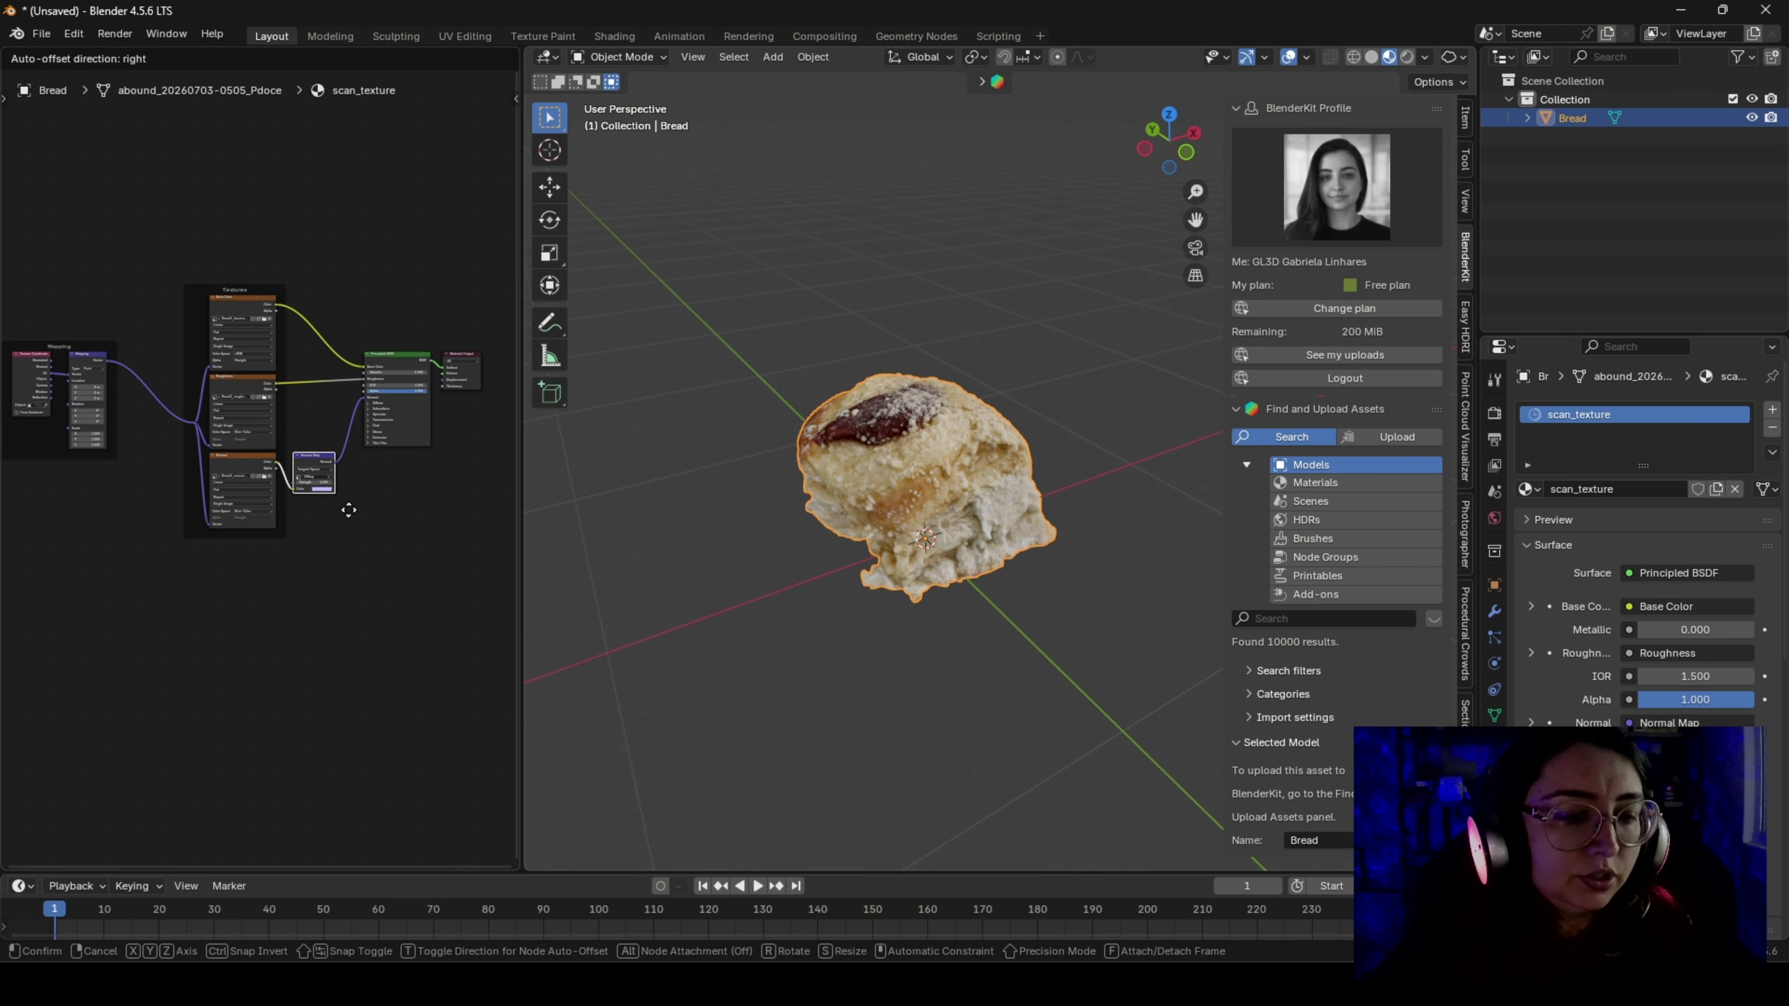
left_click(444, 544)
scroll(422, 409, "down", 2)
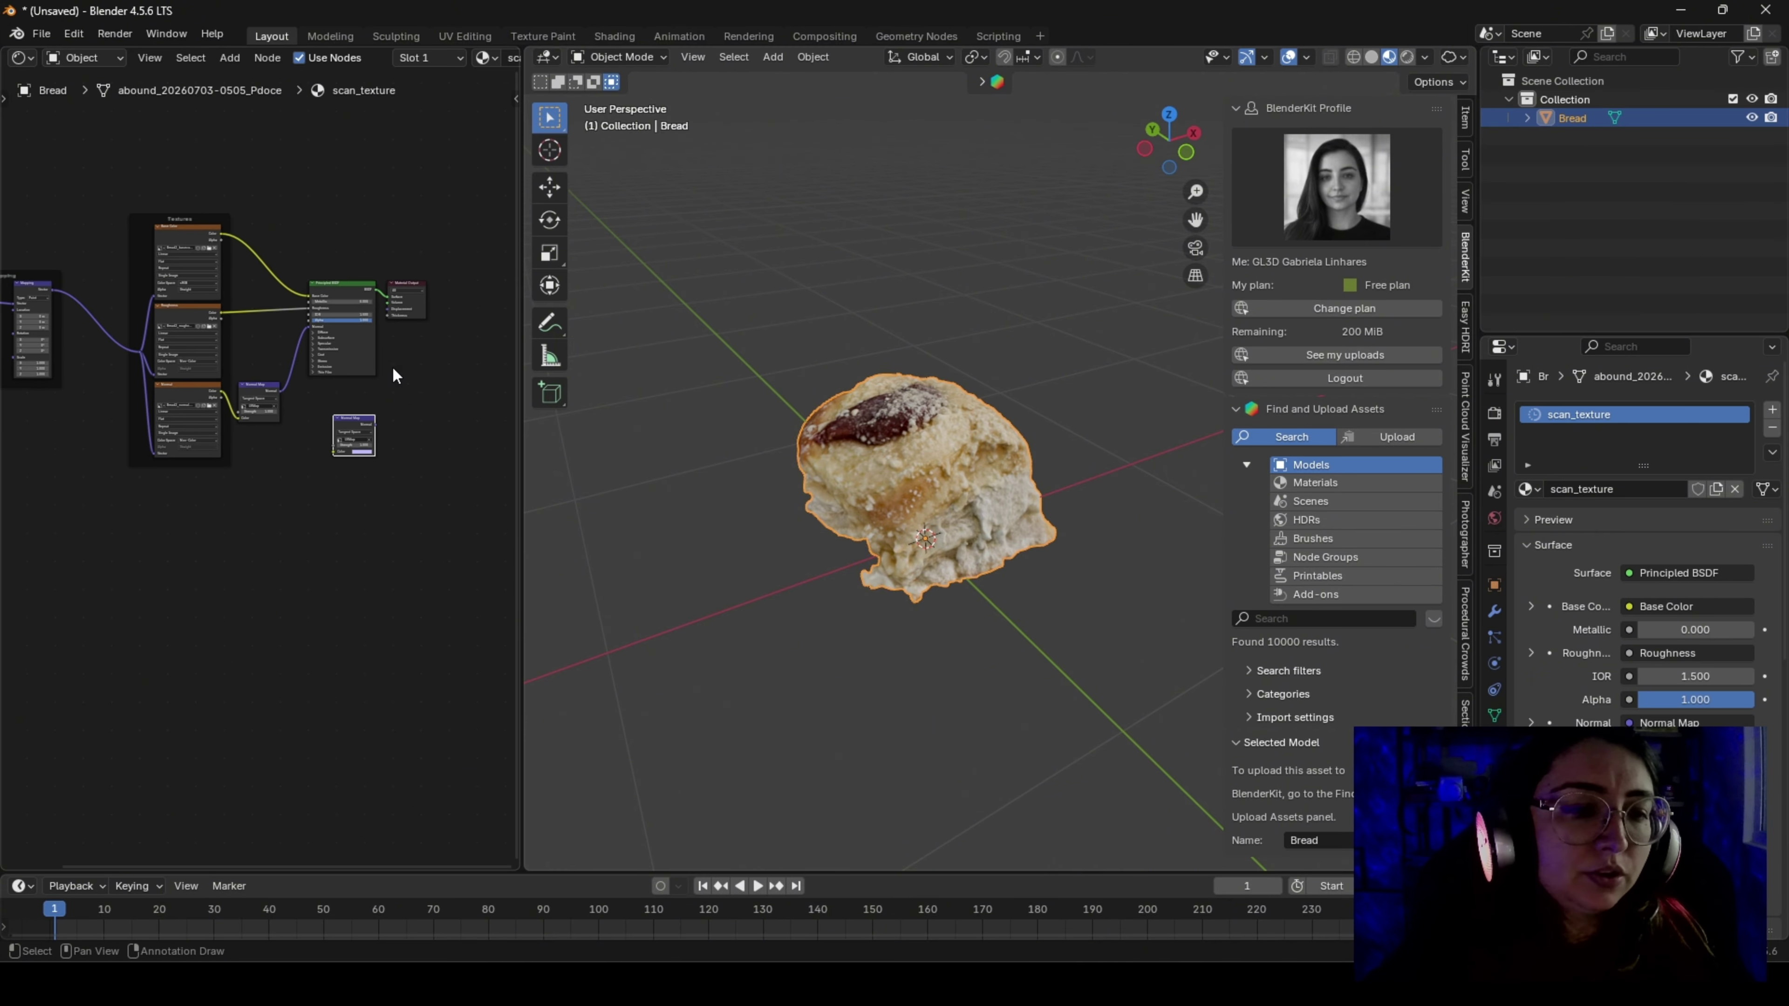
left_click(404, 681)
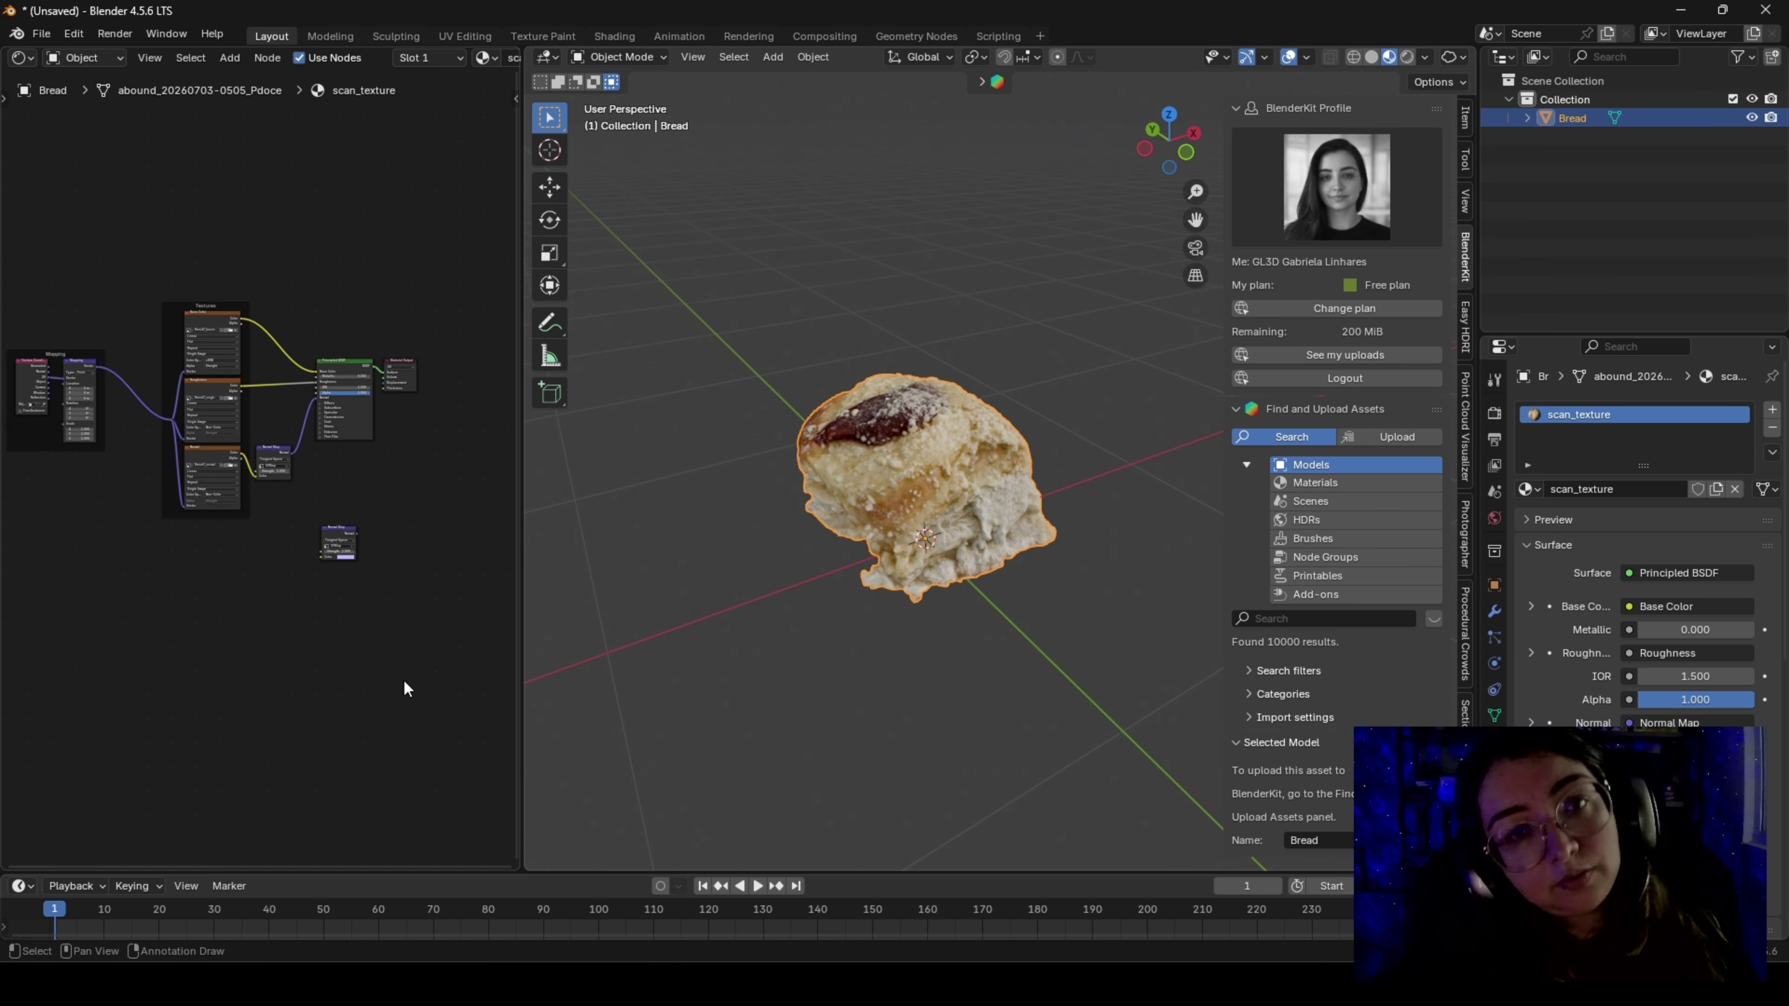
left_click_drag(291, 523, 364, 576)
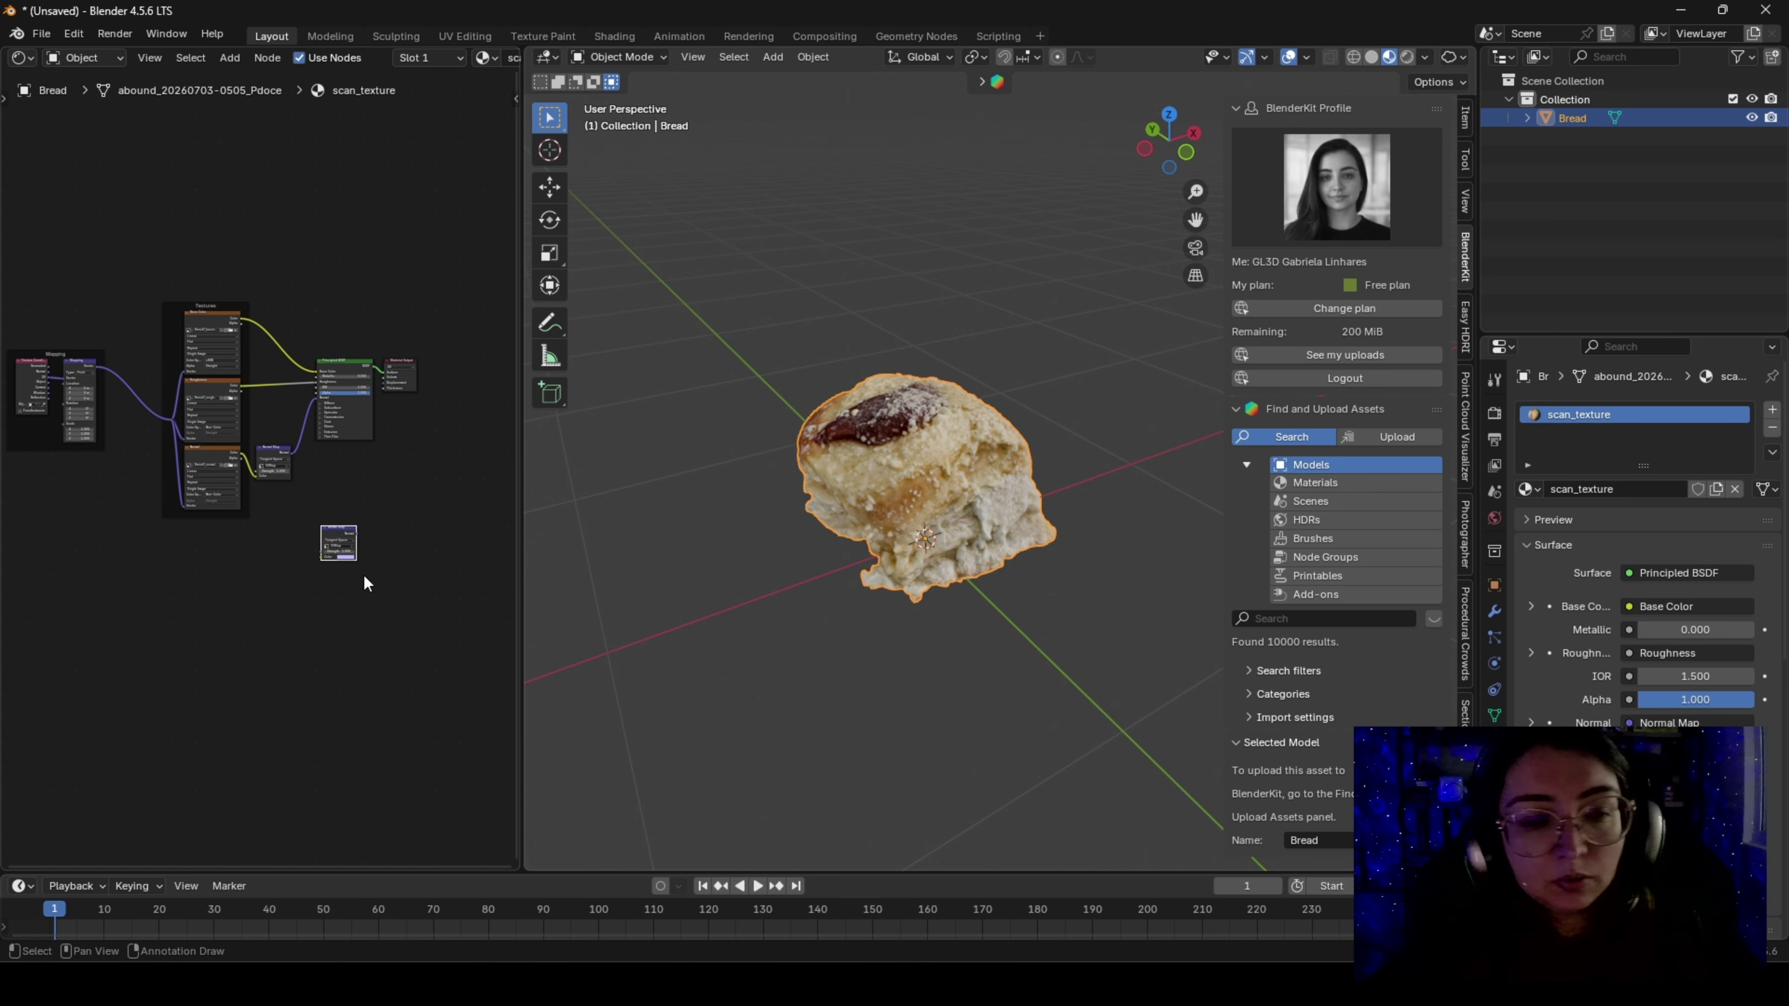
key("x")
Examine the Mapping and texture nodes and their links to the Principled BSDF and Material Output
scroll(268, 484, "up", 2)
scroll(268, 483, "up", 1)
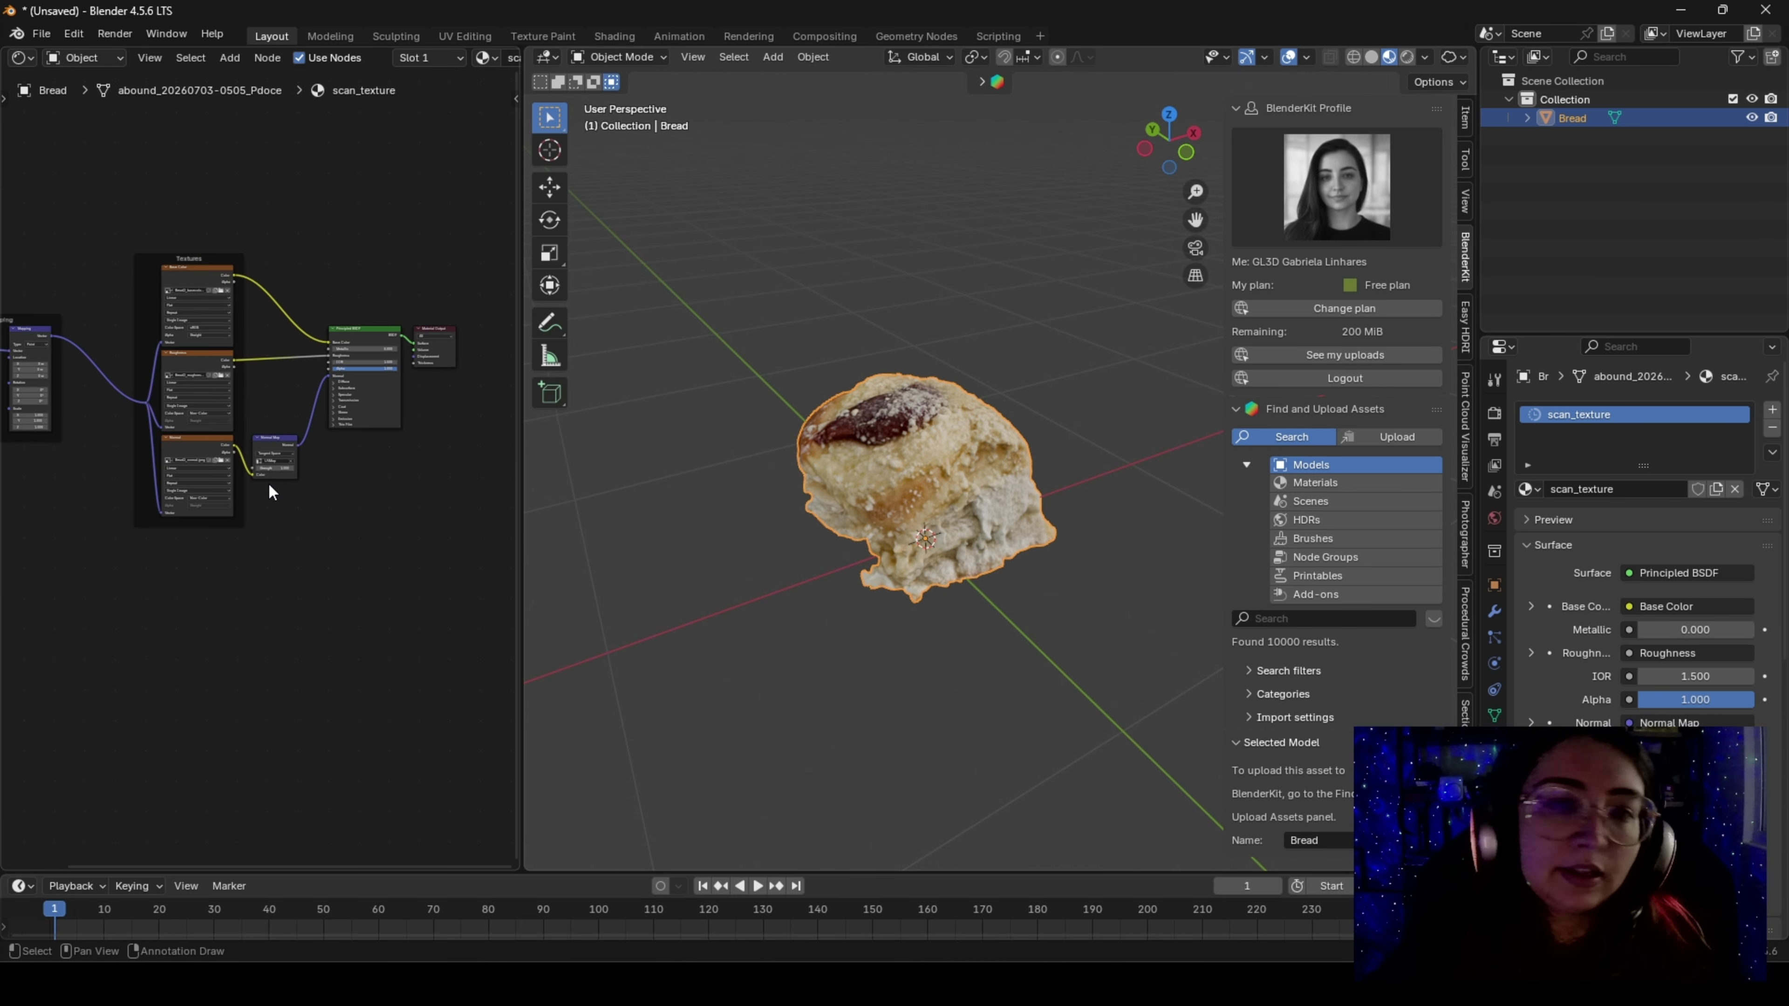
middle_click_drag(35, 305, 93, 382)
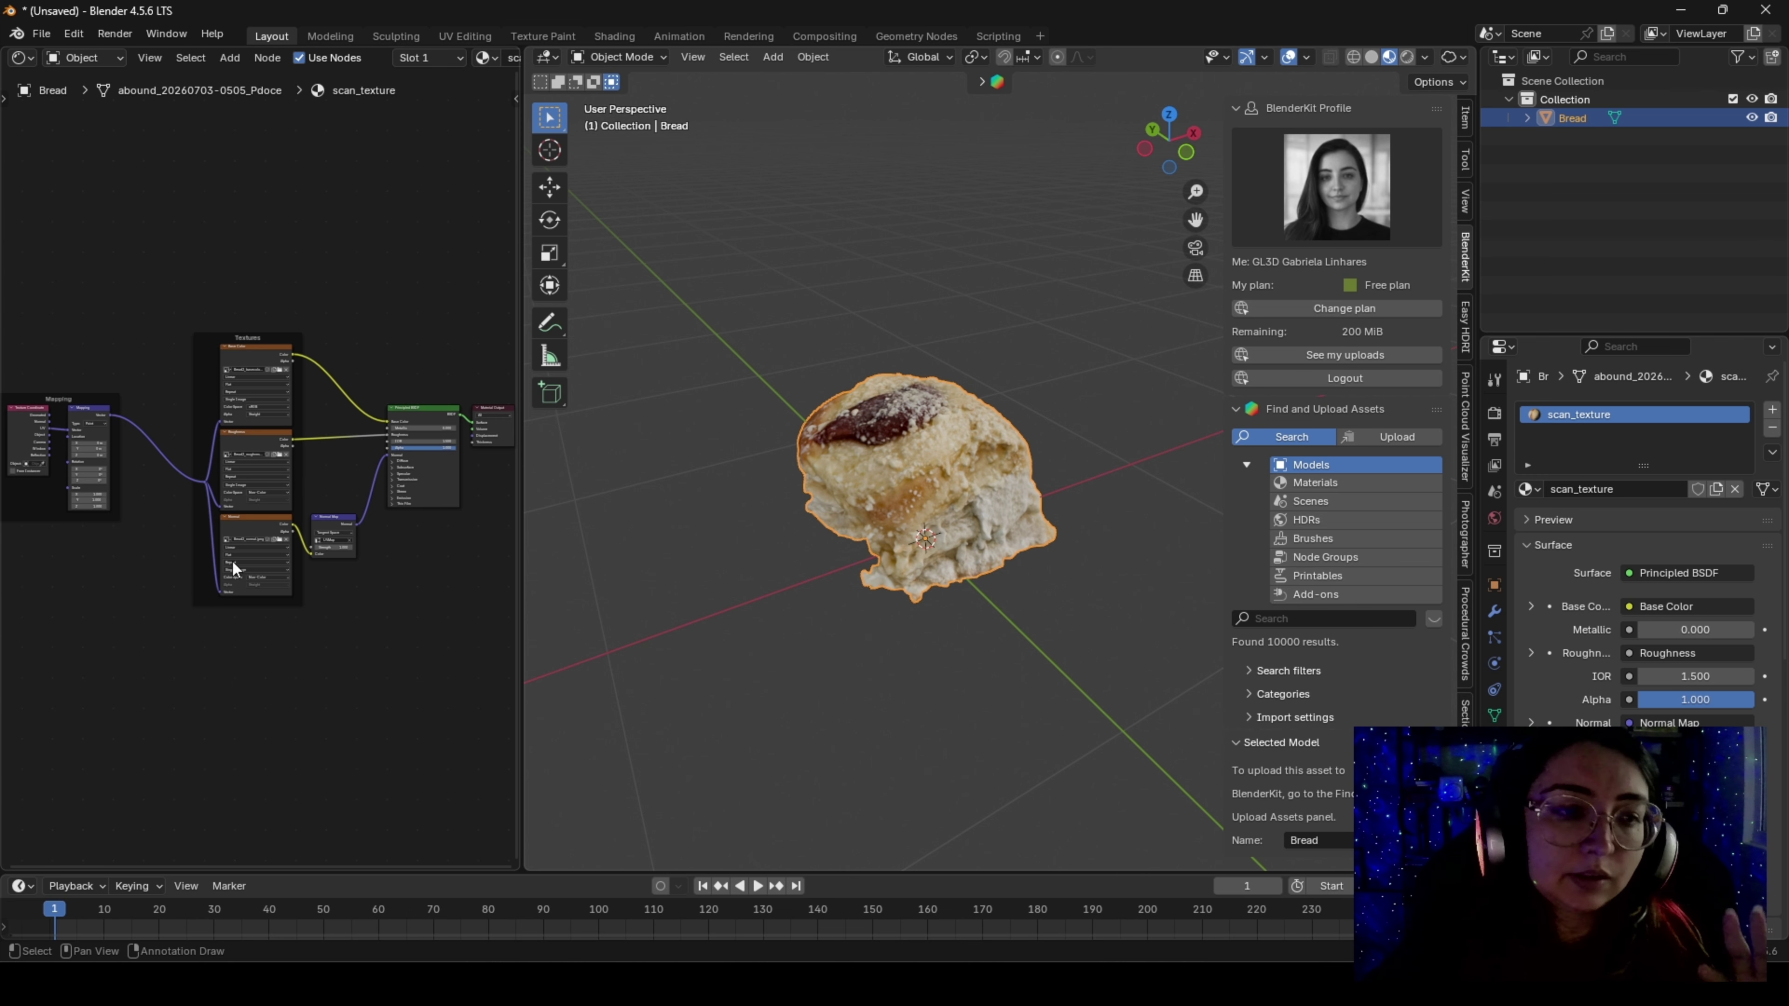
middle_click_drag(234, 567, 250, 506)
middle_click_drag(313, 370, 253, 341)
scroll(331, 360, "up", 2)
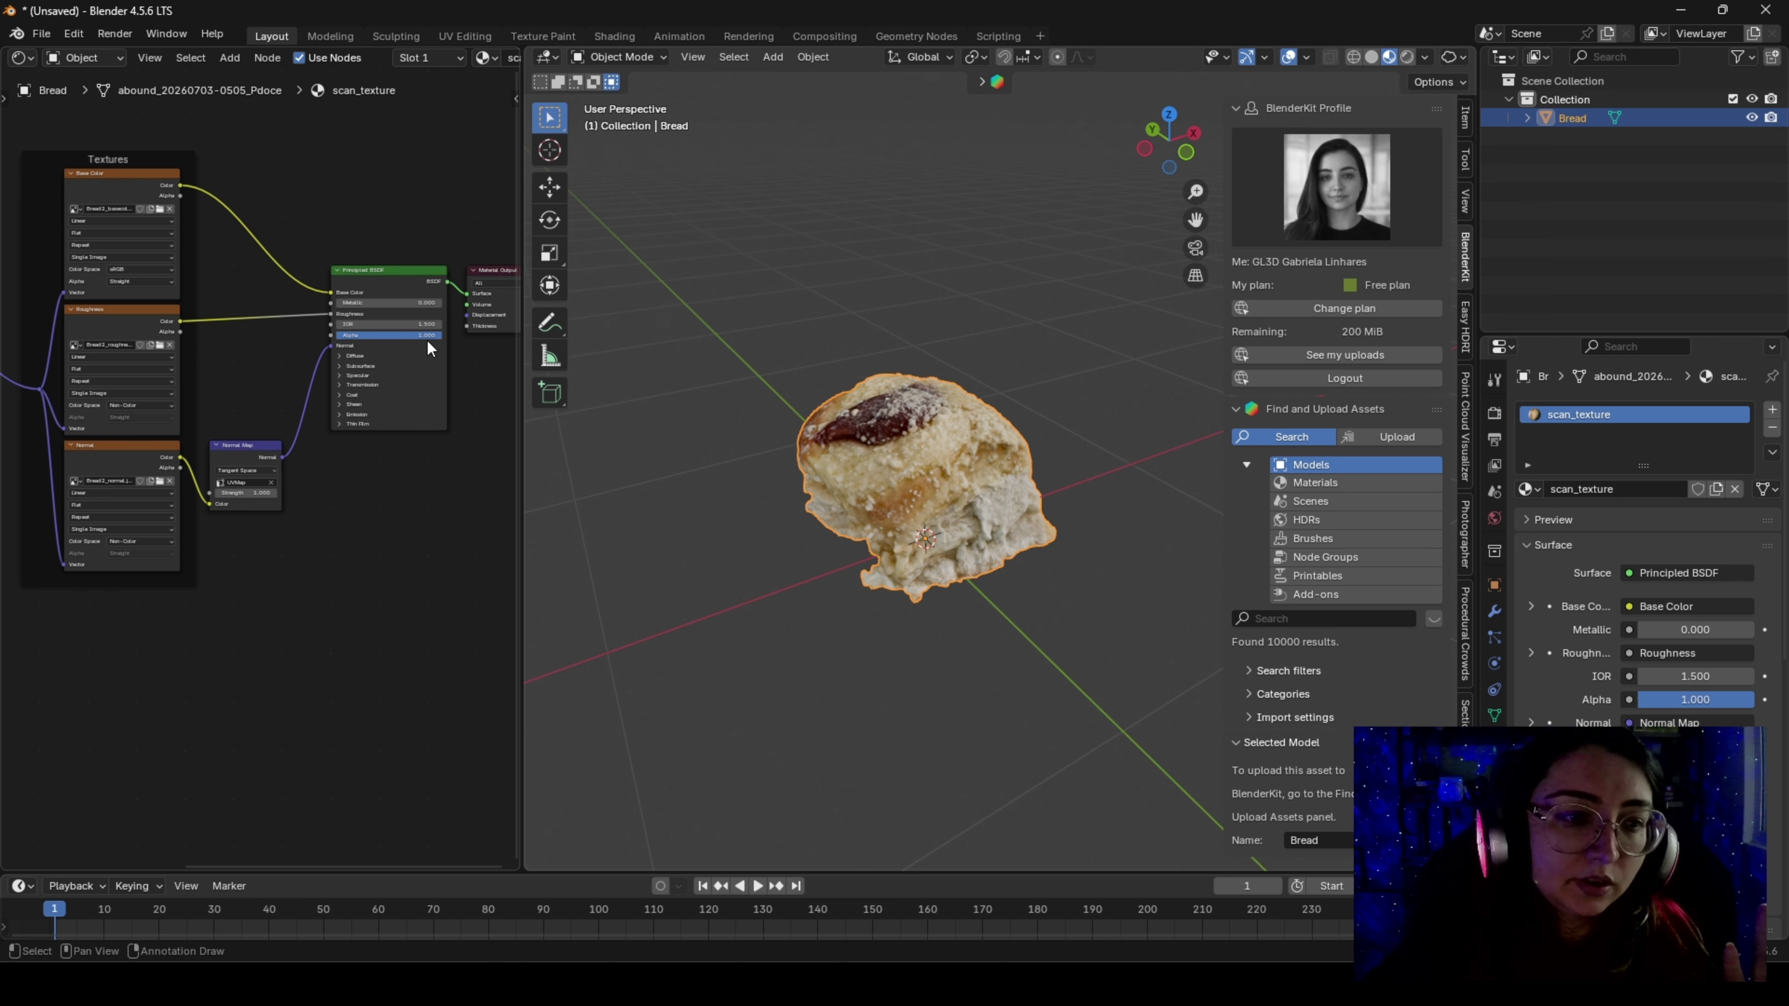
scroll(227, 447, "up", 2)
scroll(180, 513, "up", 2)
scroll(134, 472, "down", 2)
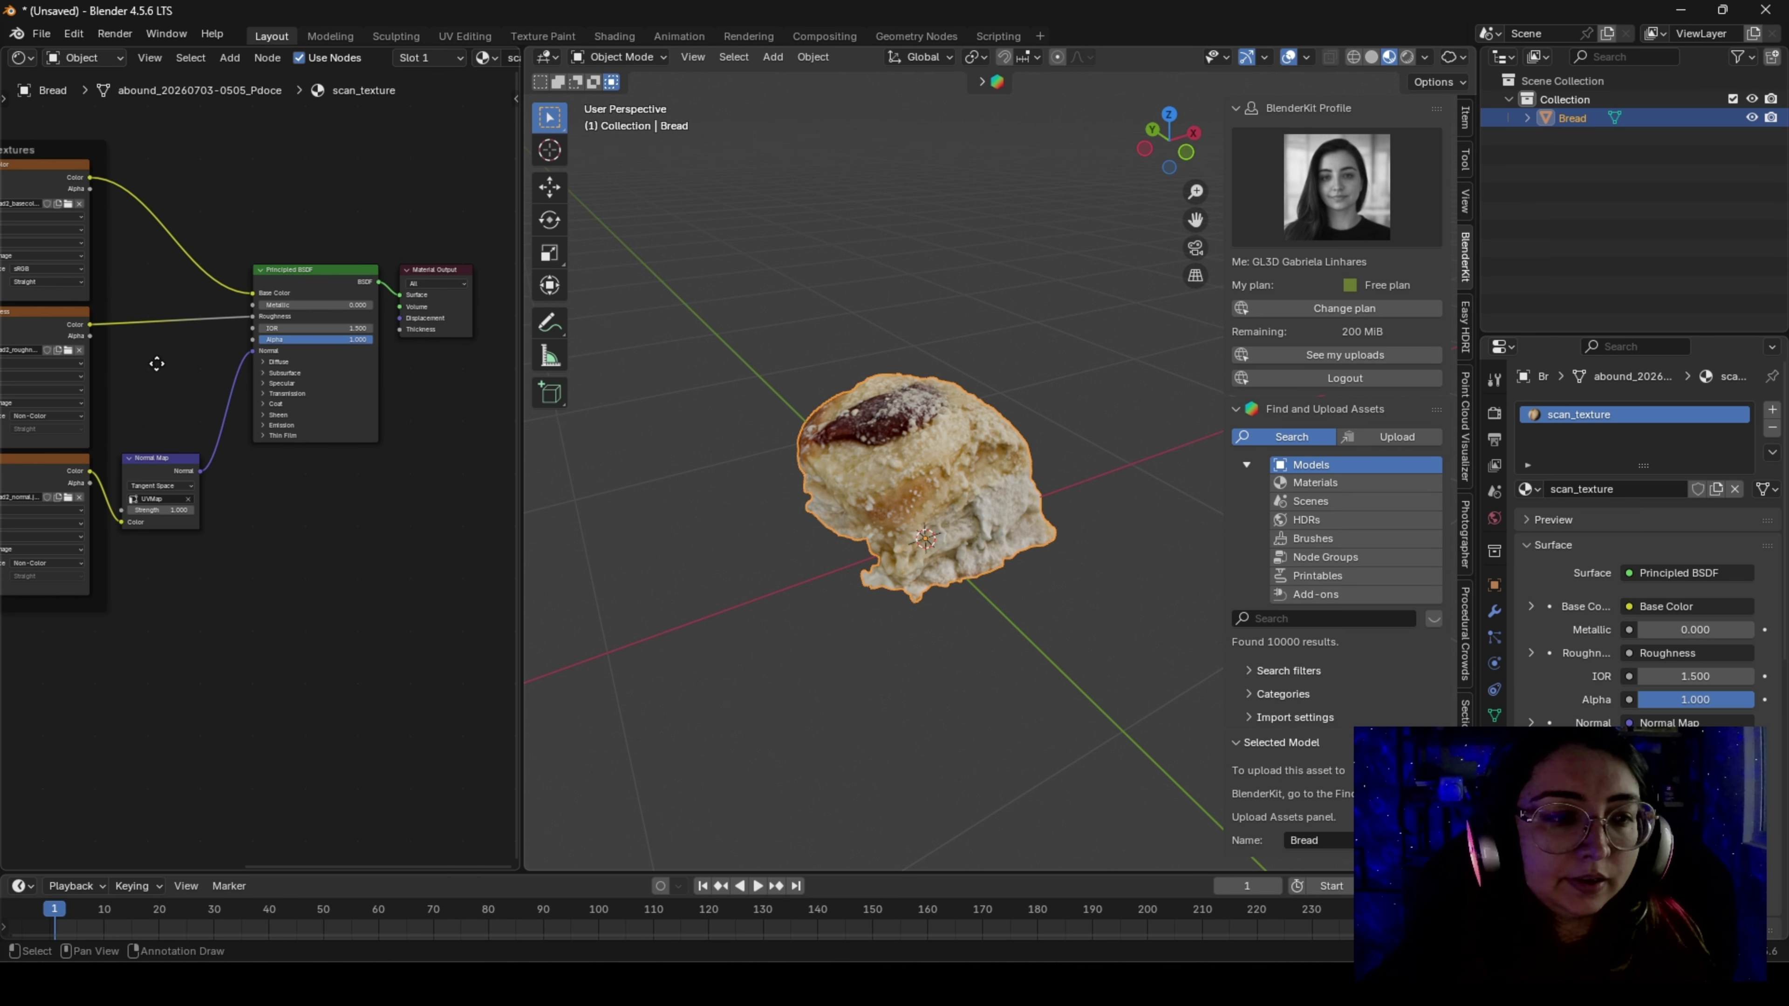
middle_click_drag(140, 358, 273, 434)
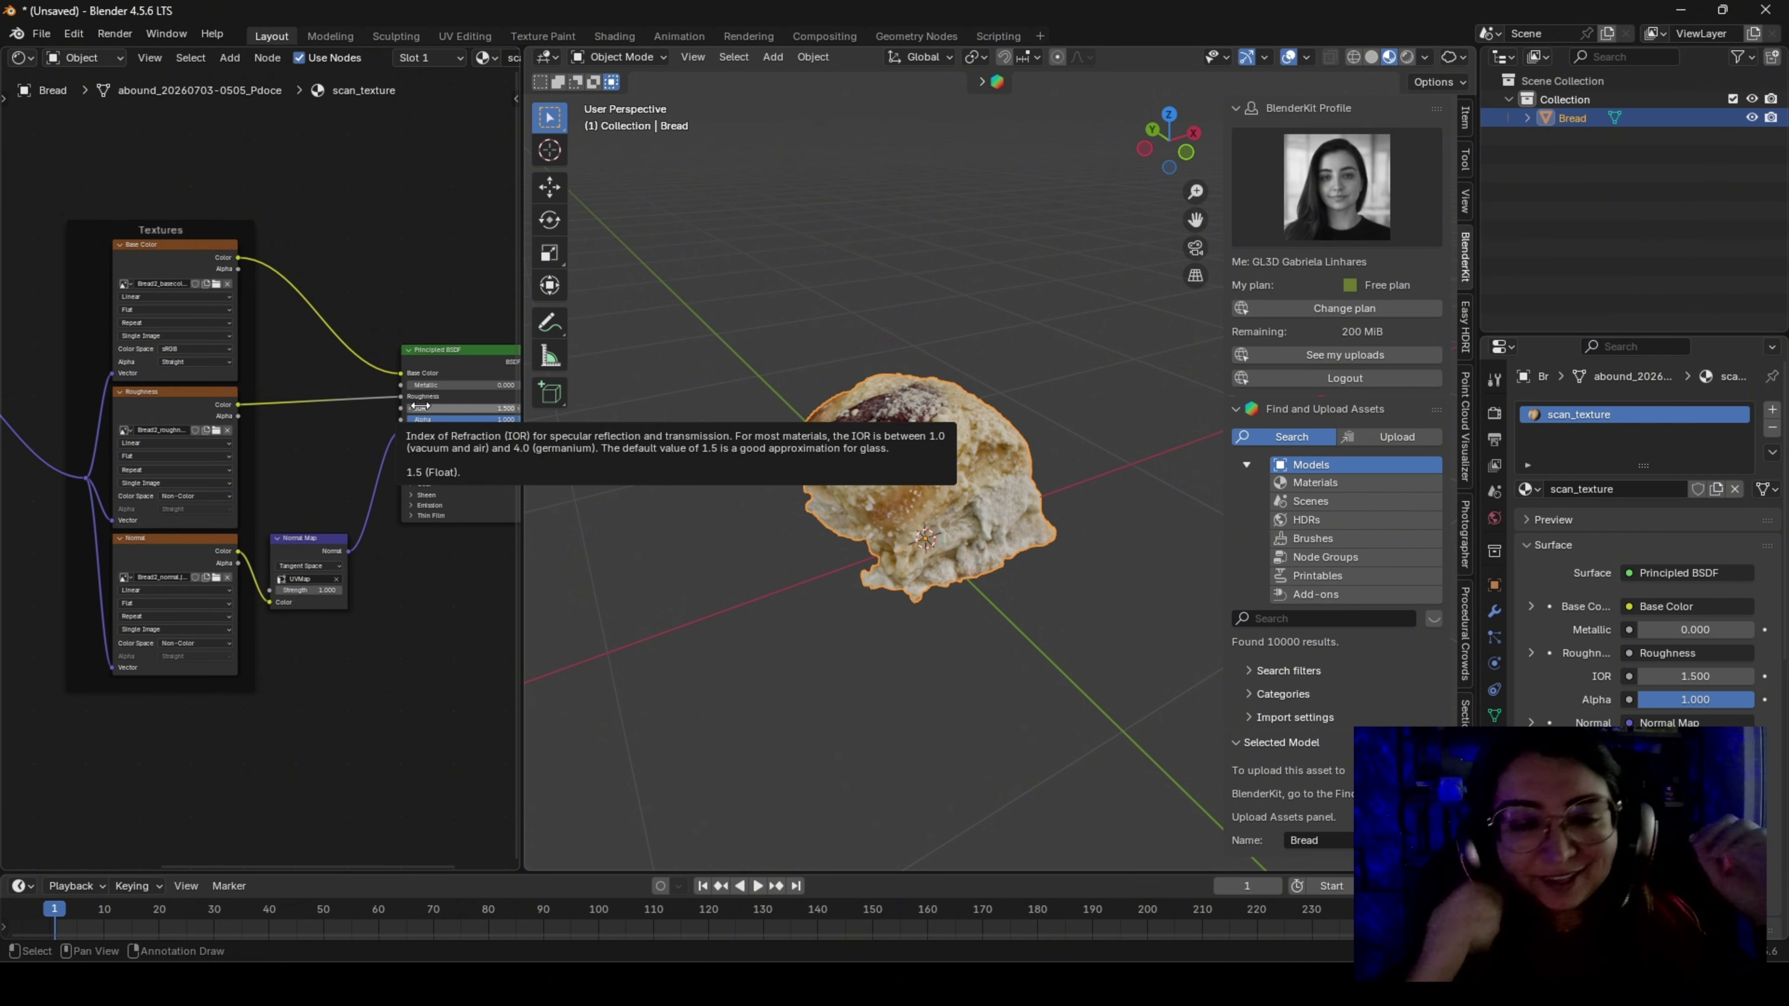
scroll(285, 455, "down", 3)
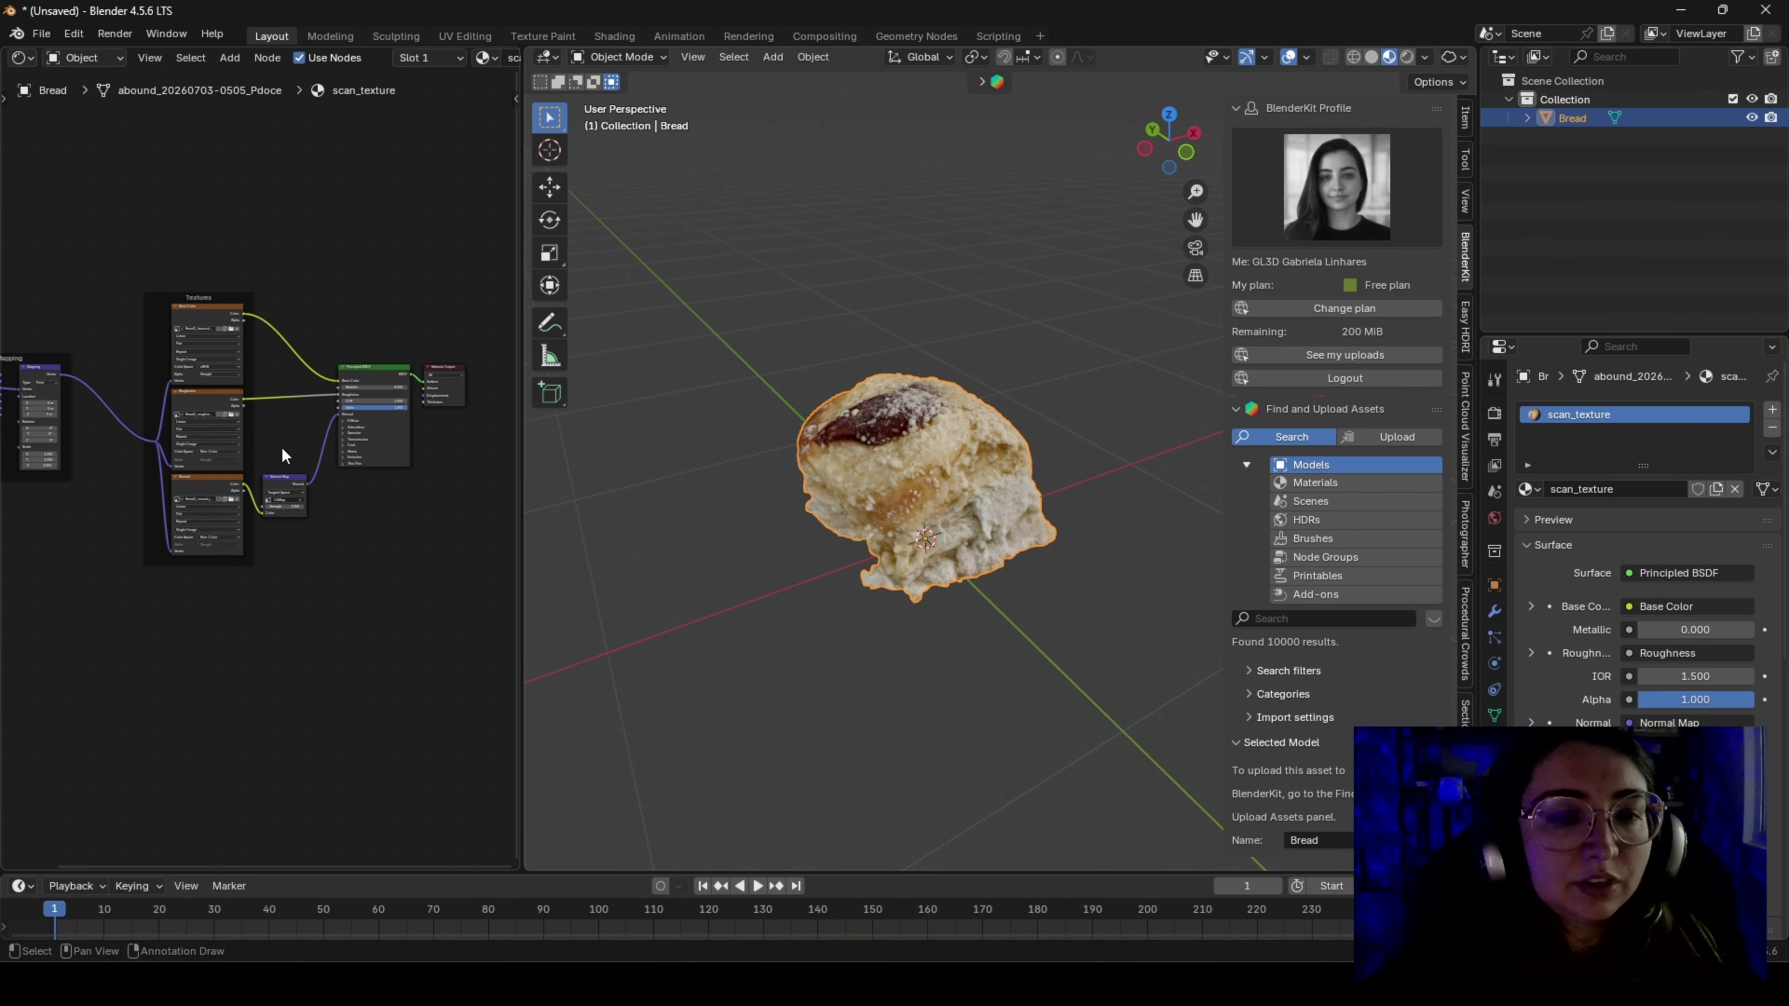
scroll(791, 375, "down", 3)
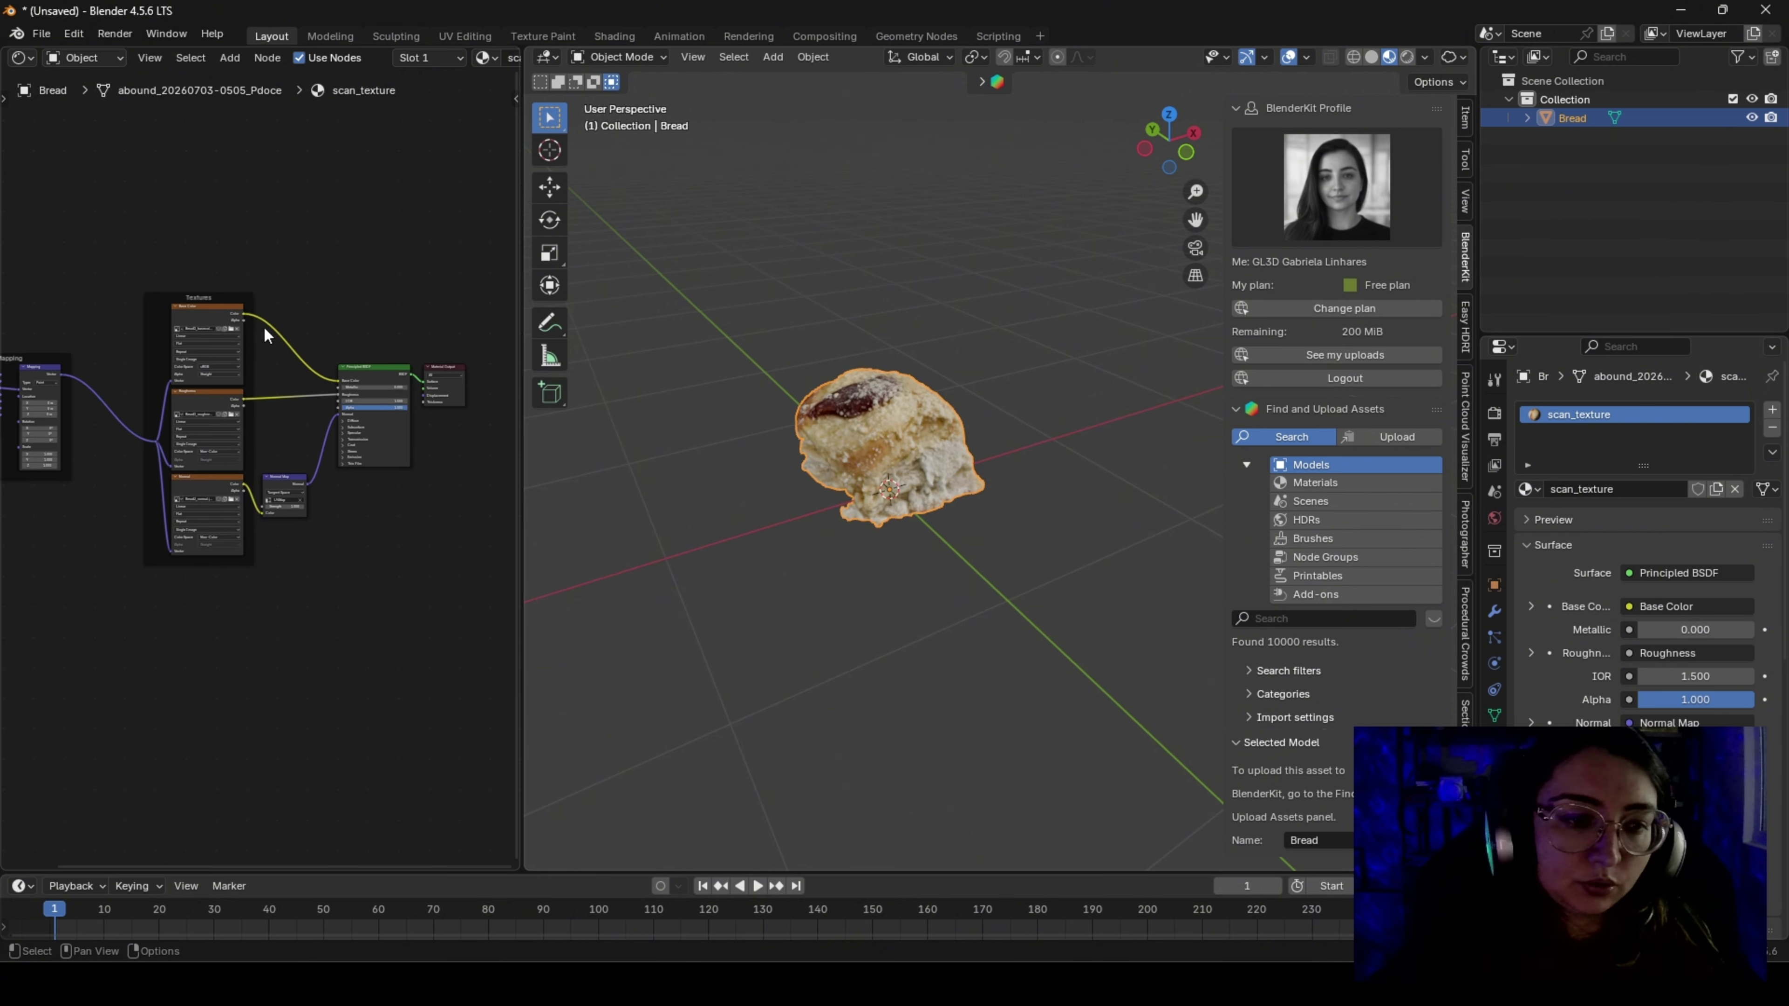
Save the scene as bread in the bread scan's folder
left_click(41, 34)
left_click(88, 174)
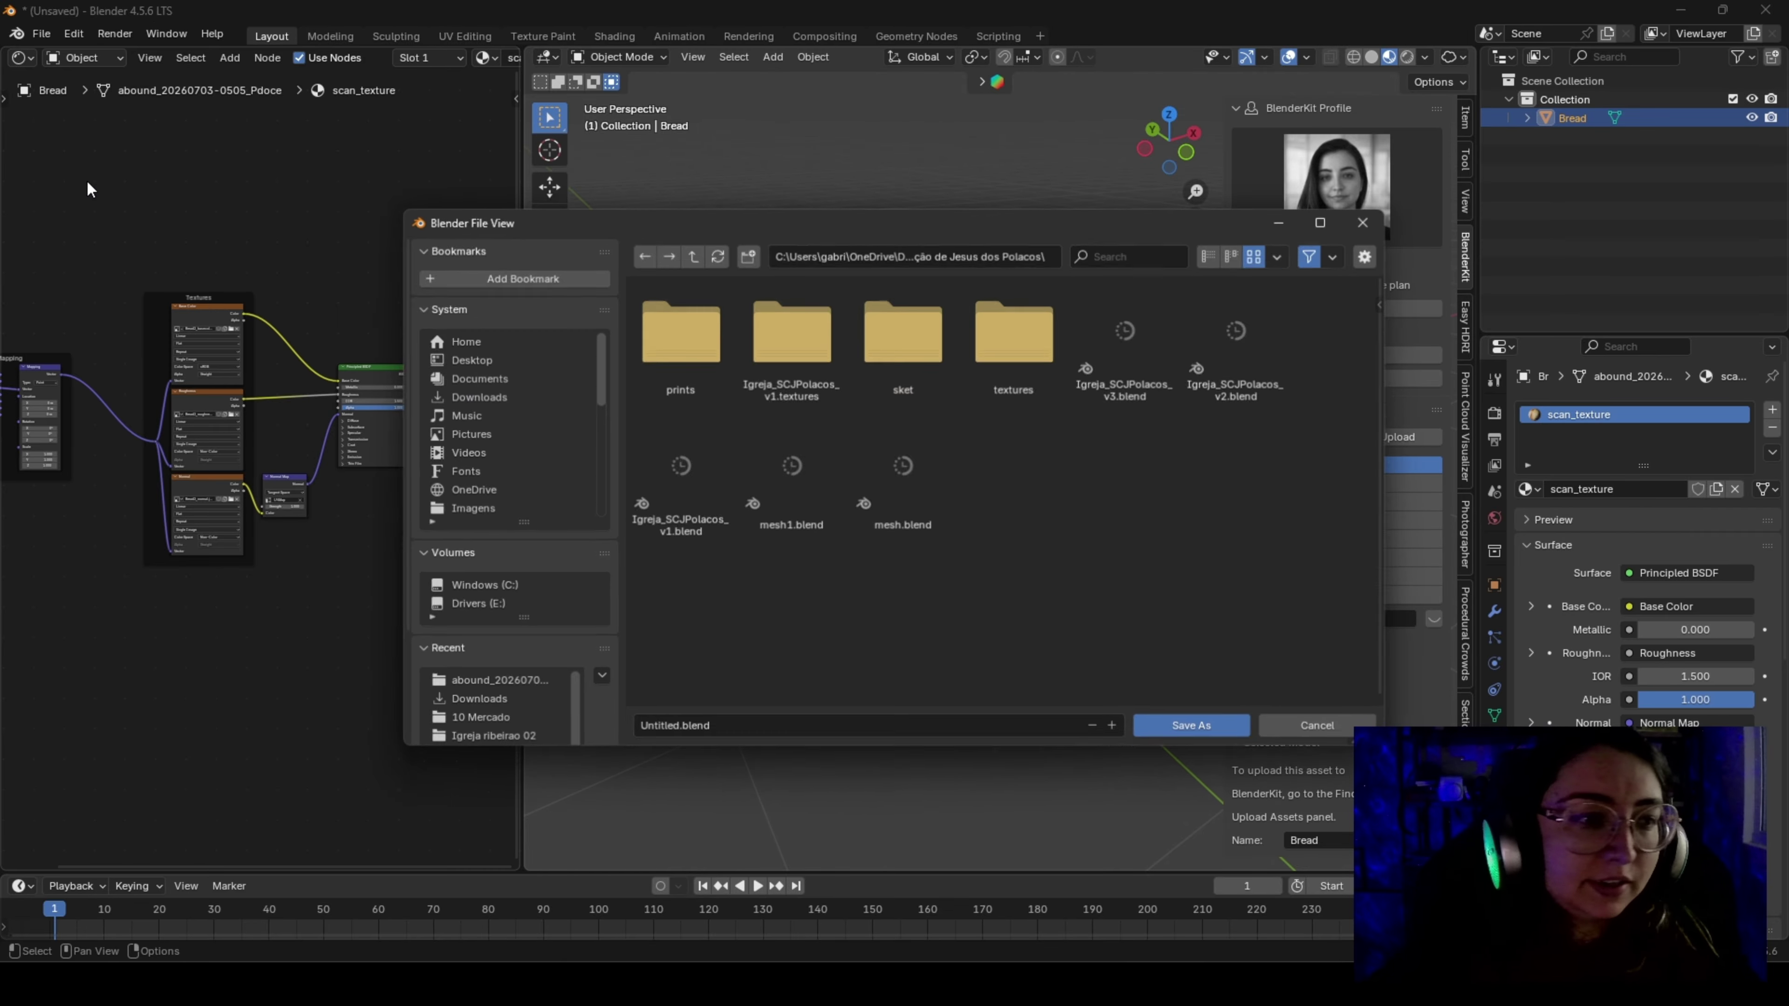
left_click(496, 681)
left_click(839, 718)
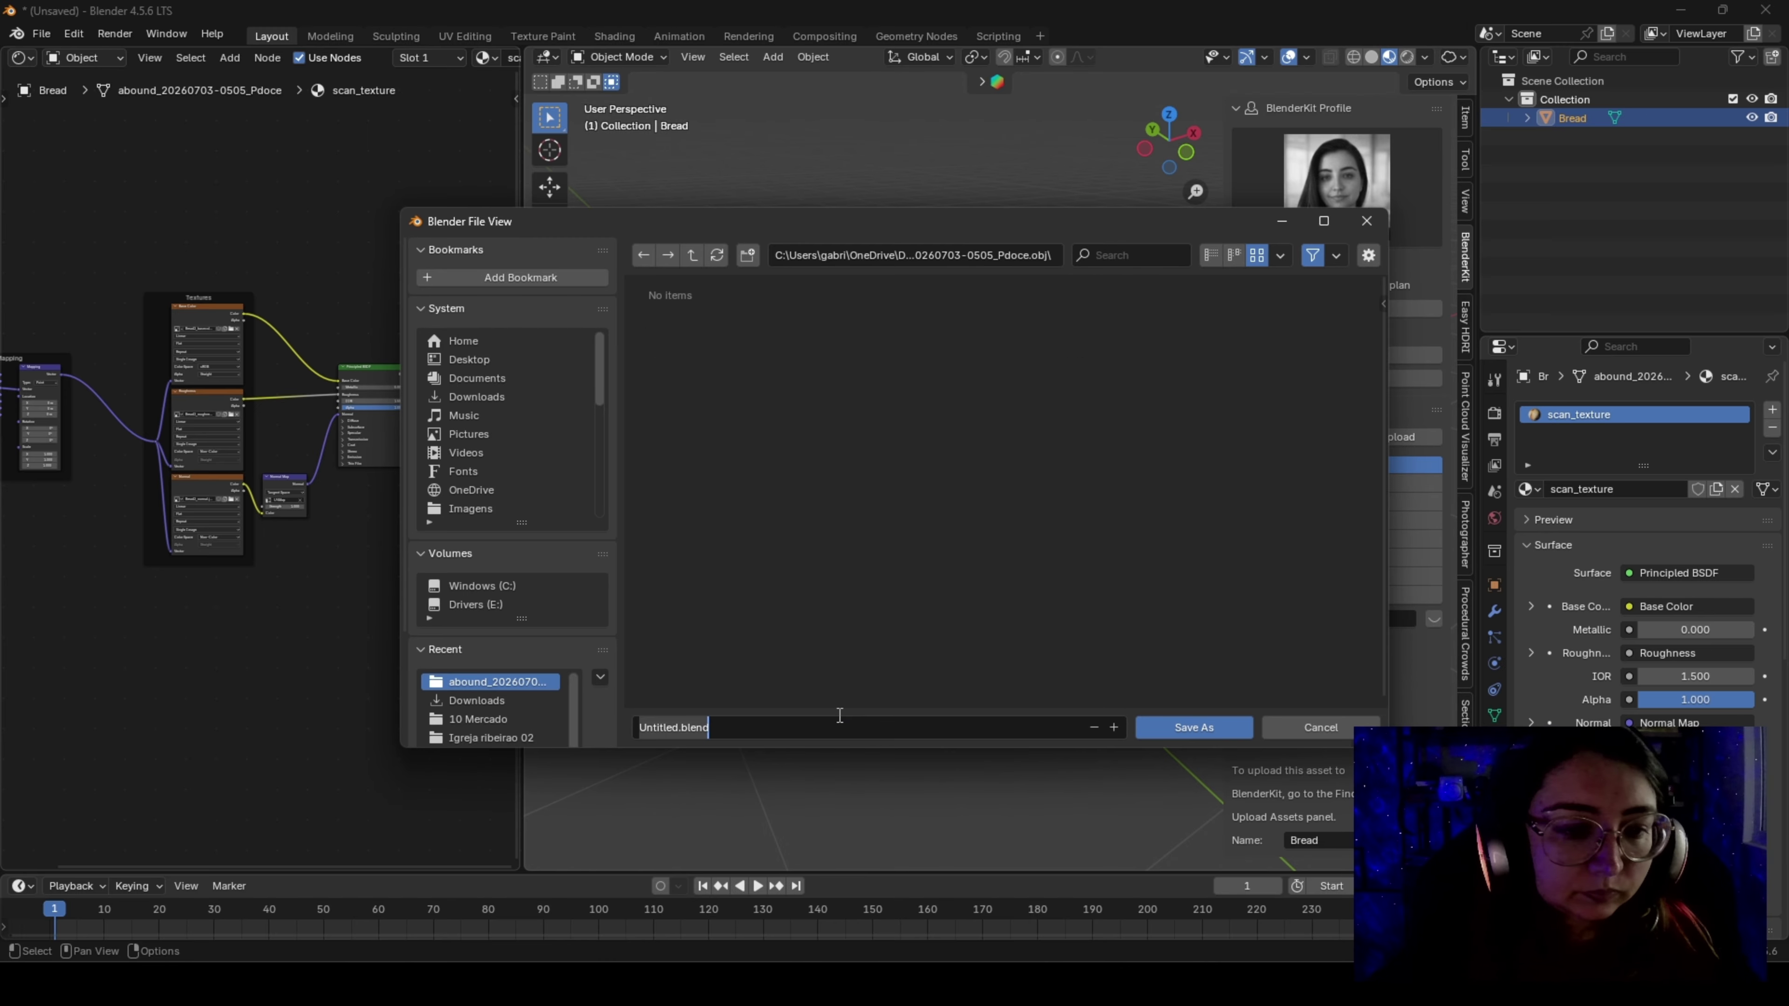
type("bread")
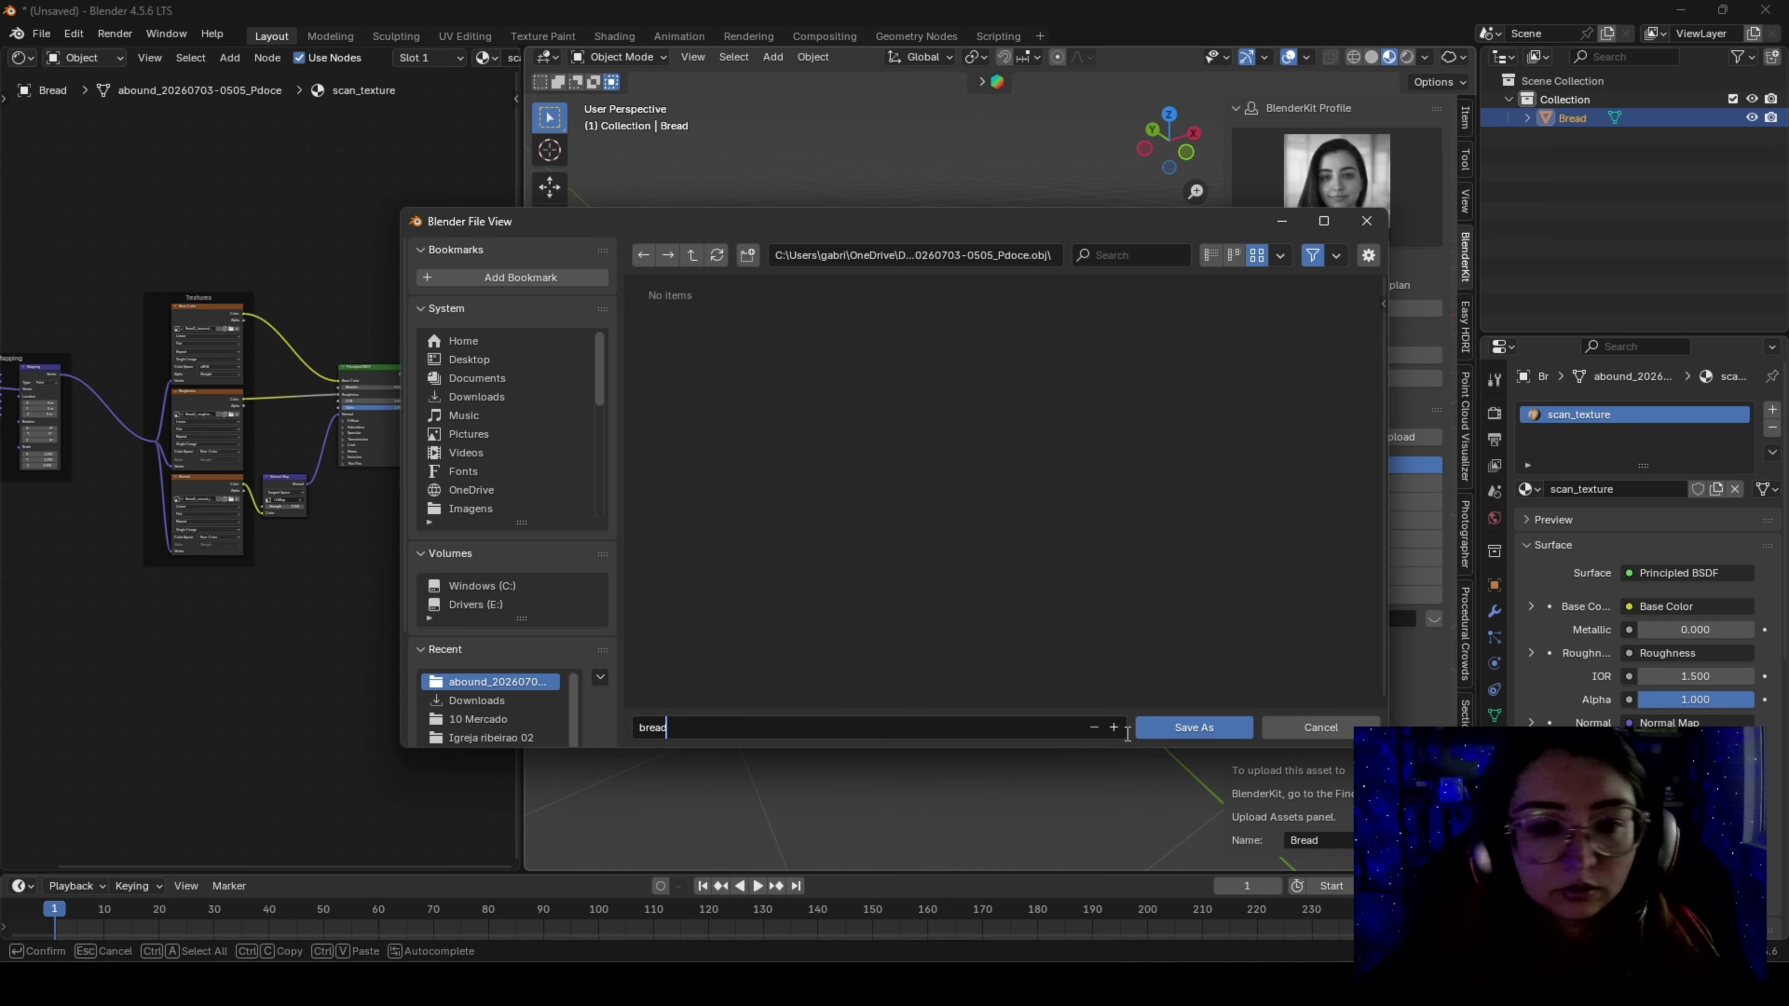
key("Return")
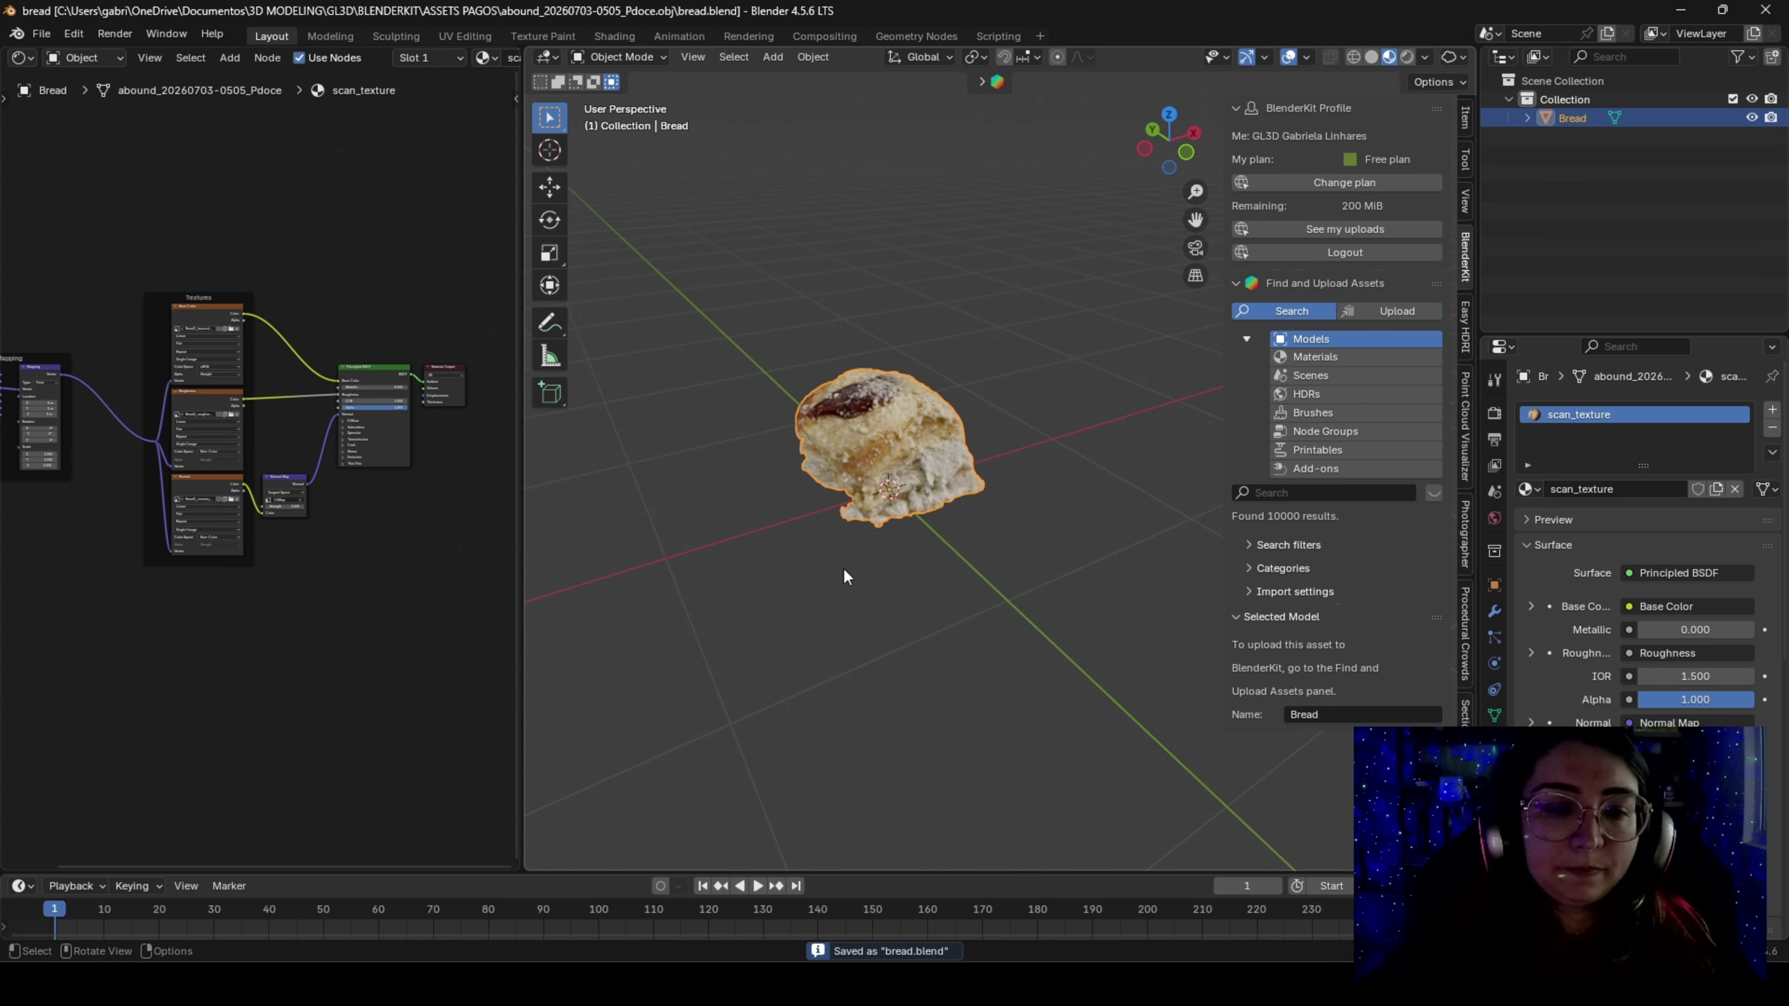
Hide the 3D viewport's sidebar and widen the Shader Editor area slightly
middle_click_drag(881, 497, 898, 507)
key("n")
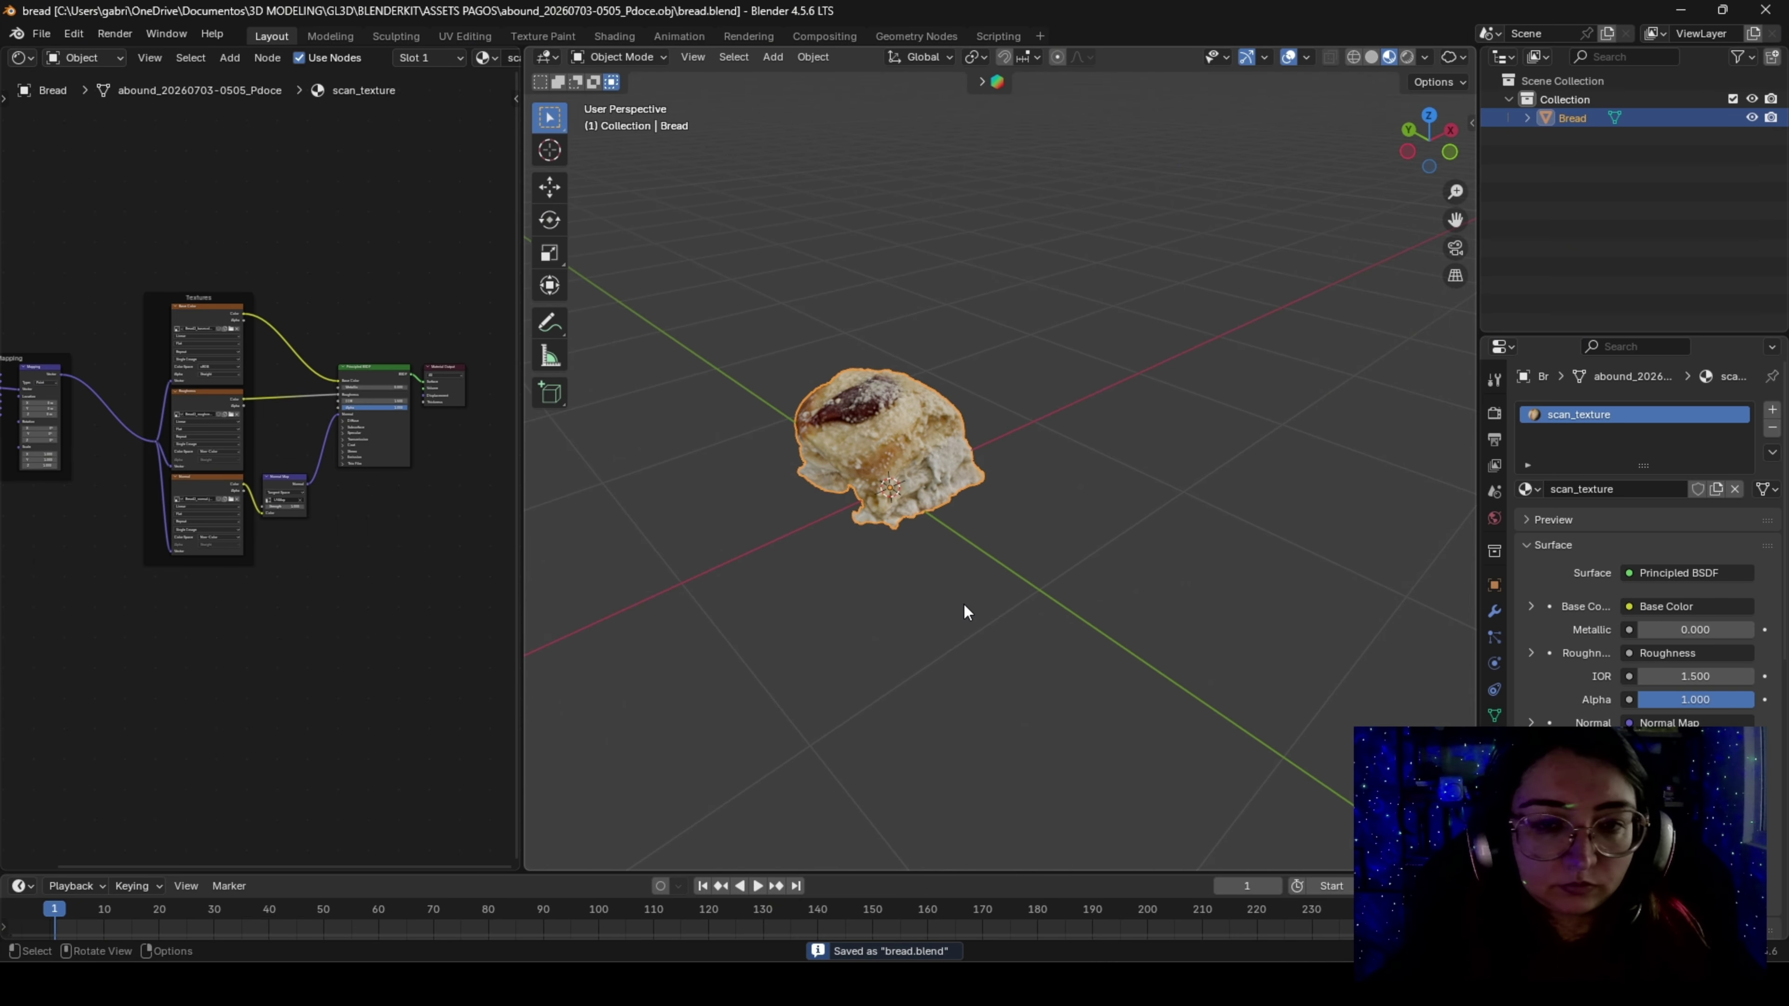
middle_click_drag(966, 610, 965, 485)
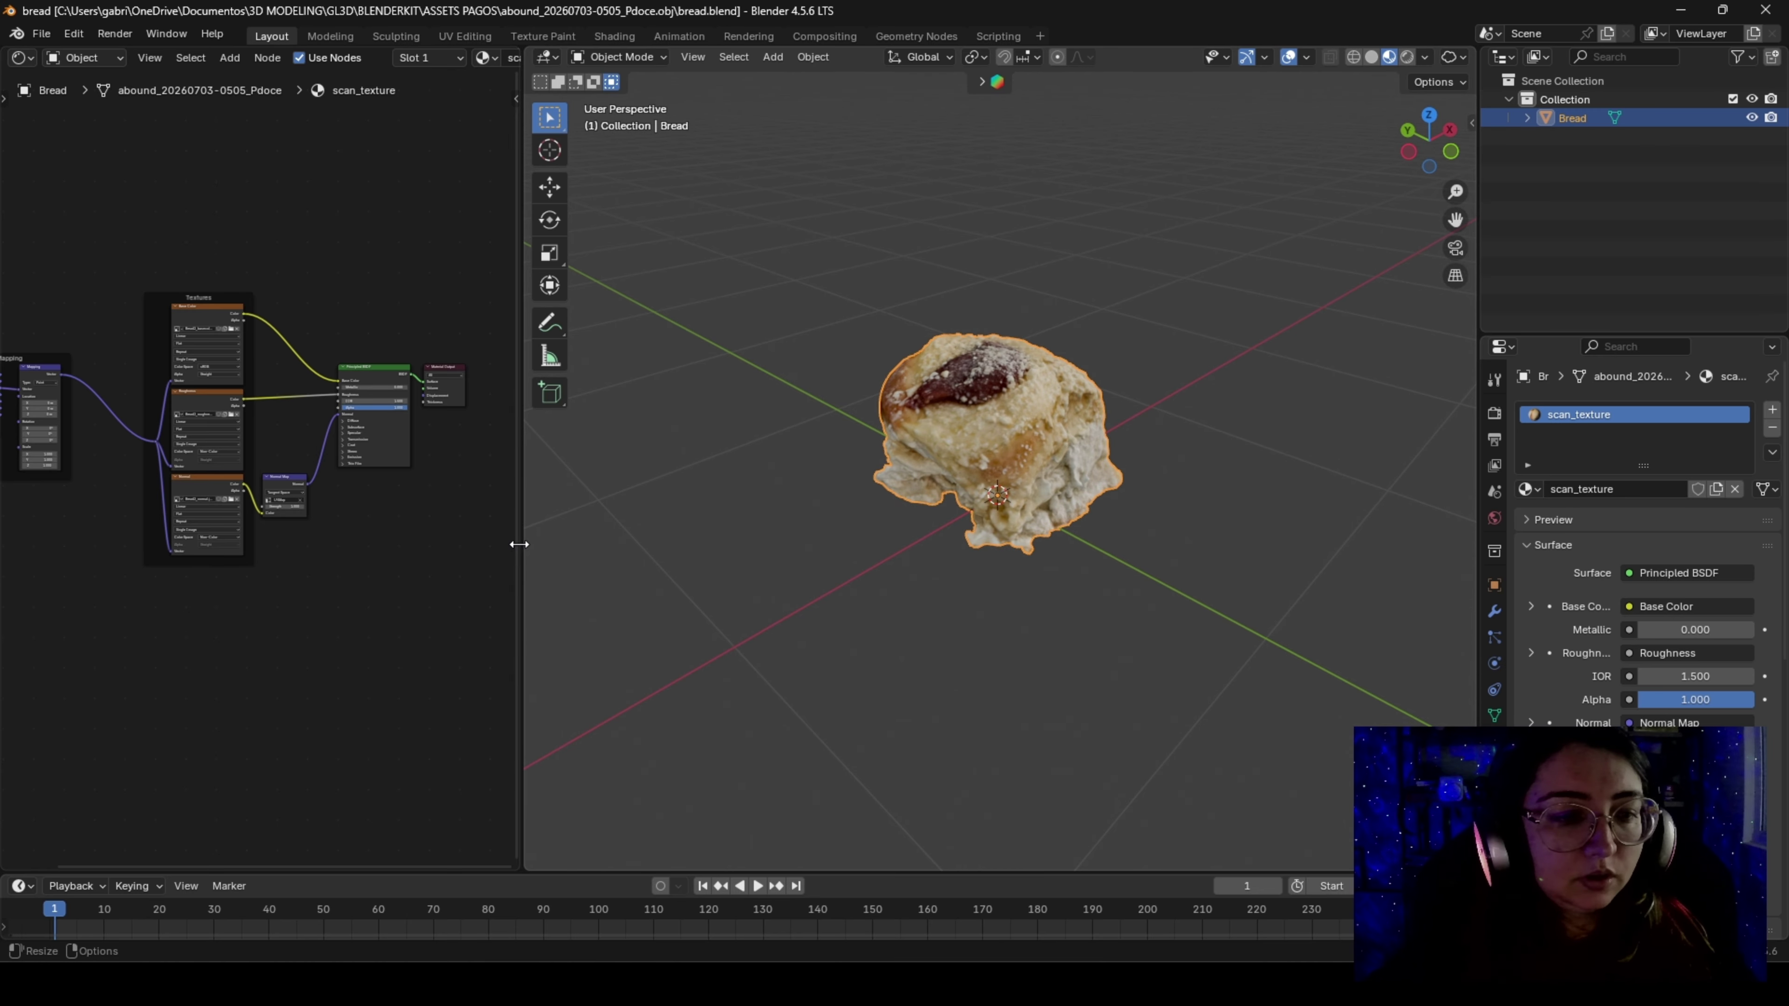
left_click_drag(521, 539, 568, 548)
middle_click_drag(361, 488, 389, 505)
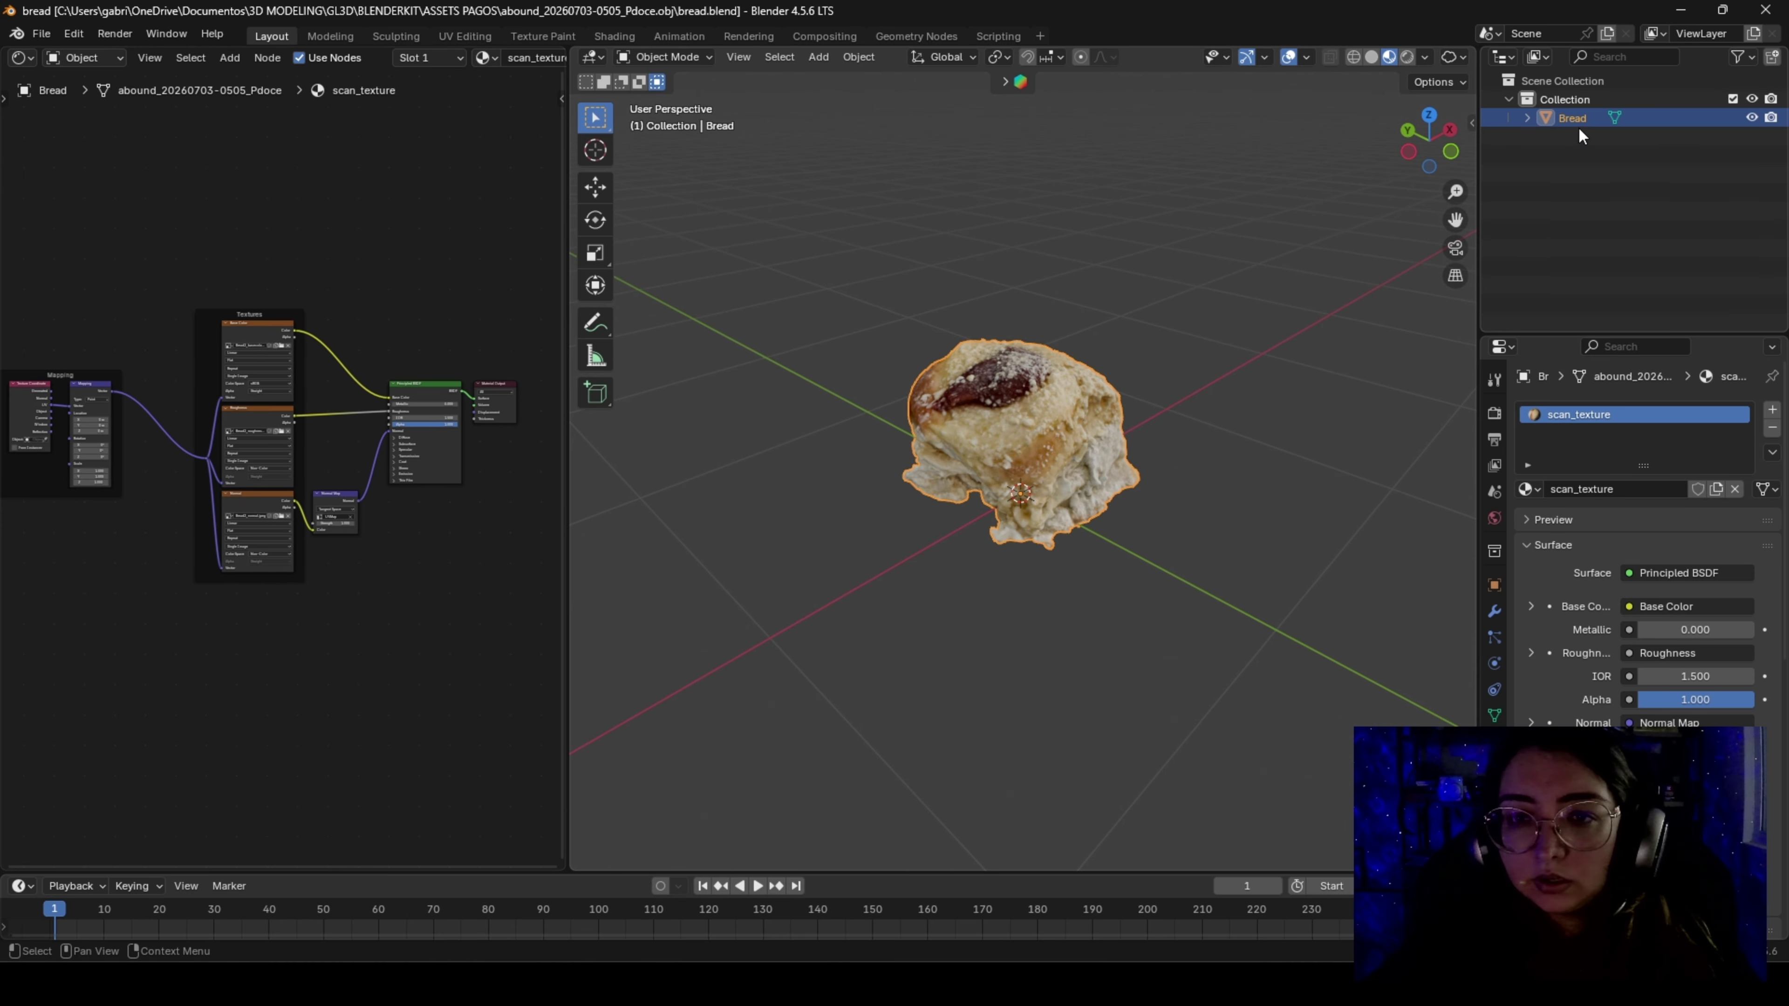
middle_click_drag(219, 460, 245, 459)
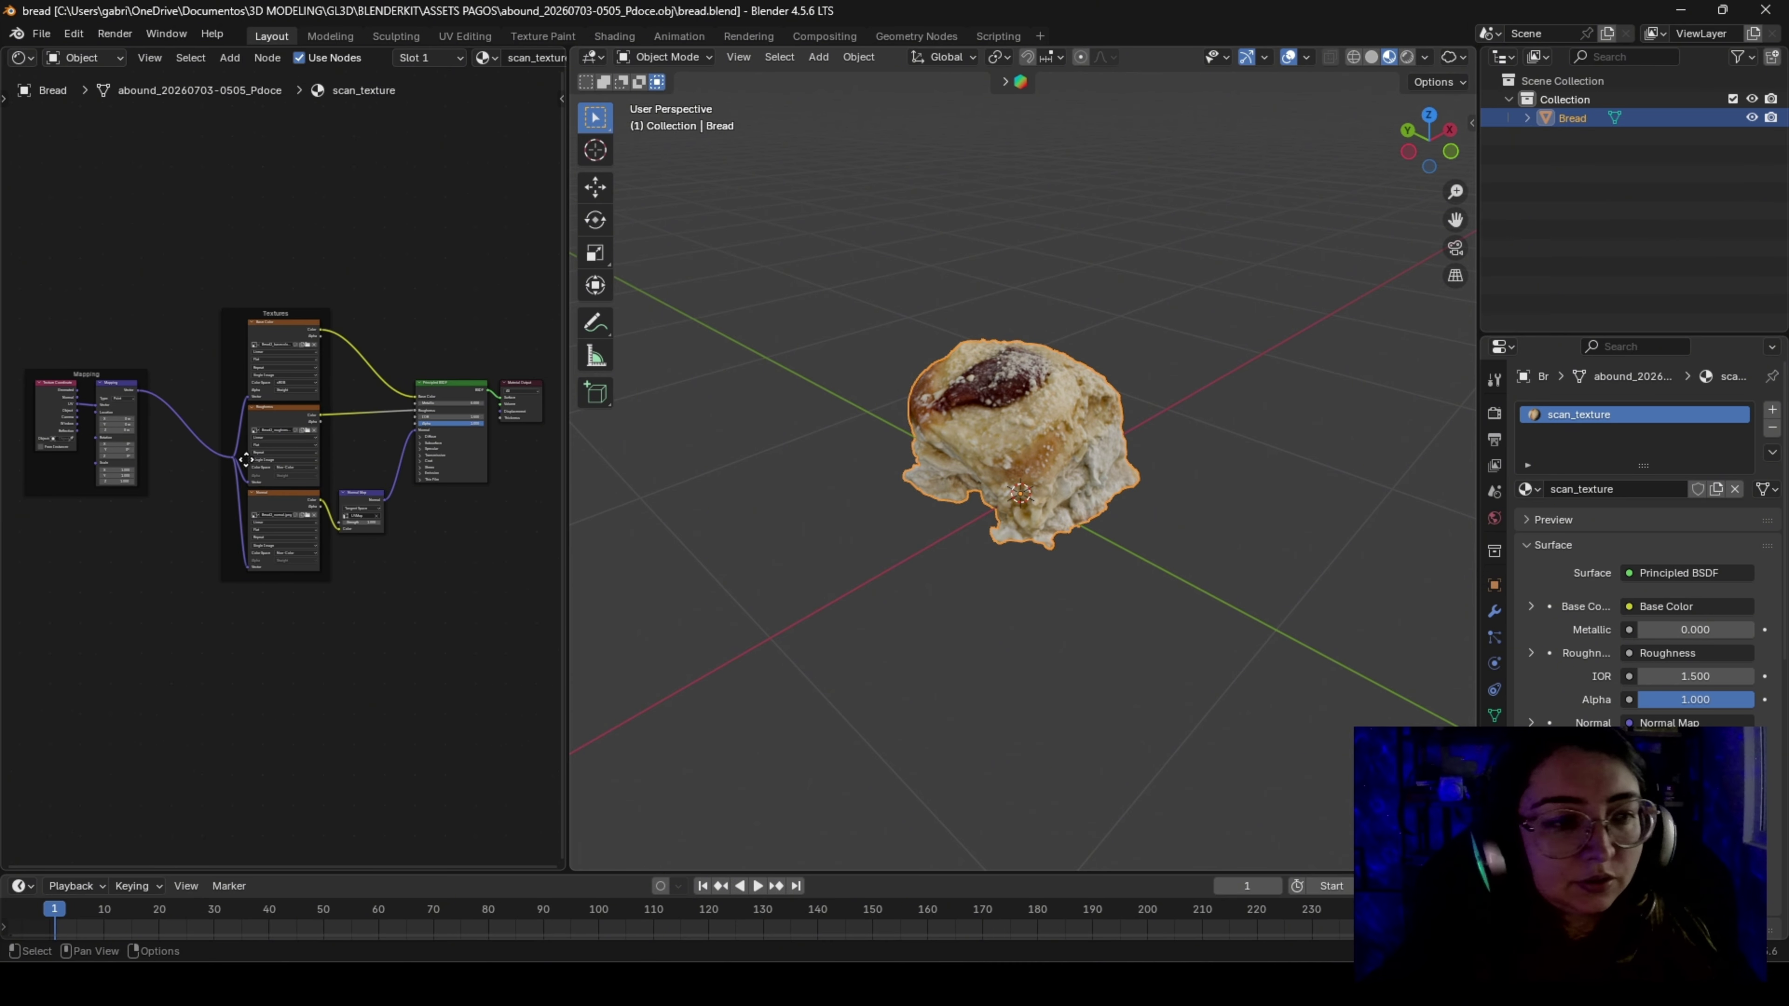
scroll(245, 459, "up", 2)
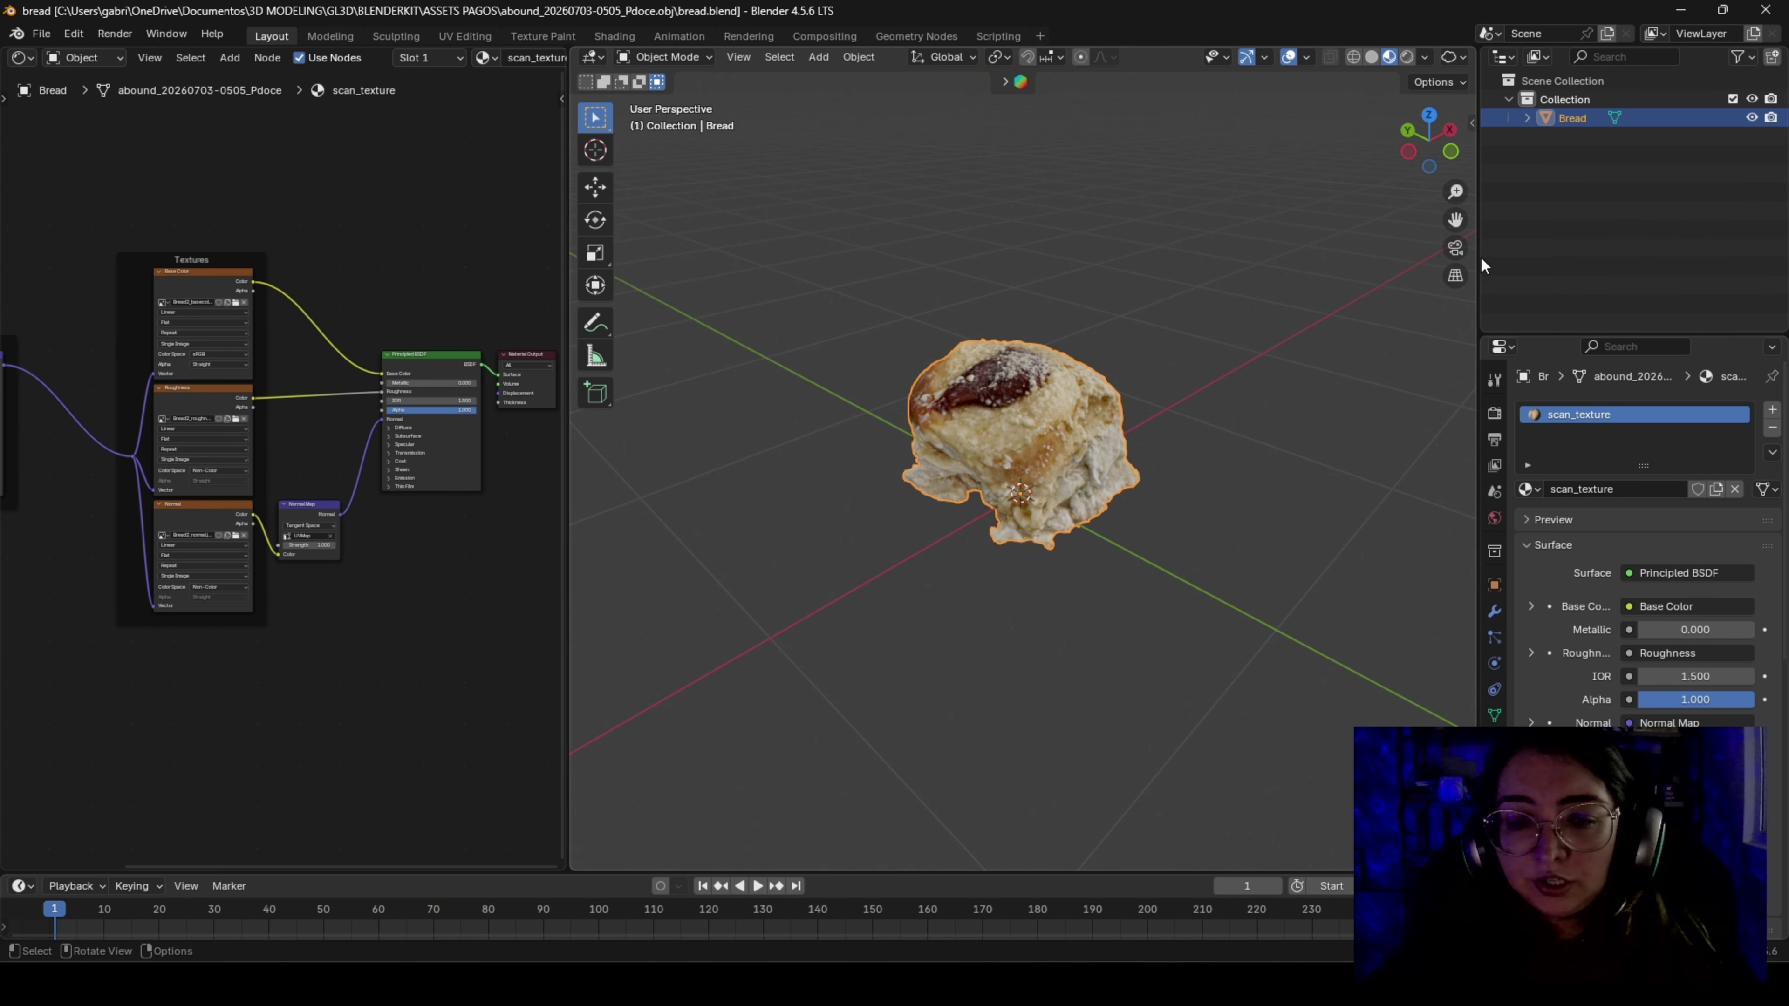
middle_click_drag(1286, 451, 1349, 443)
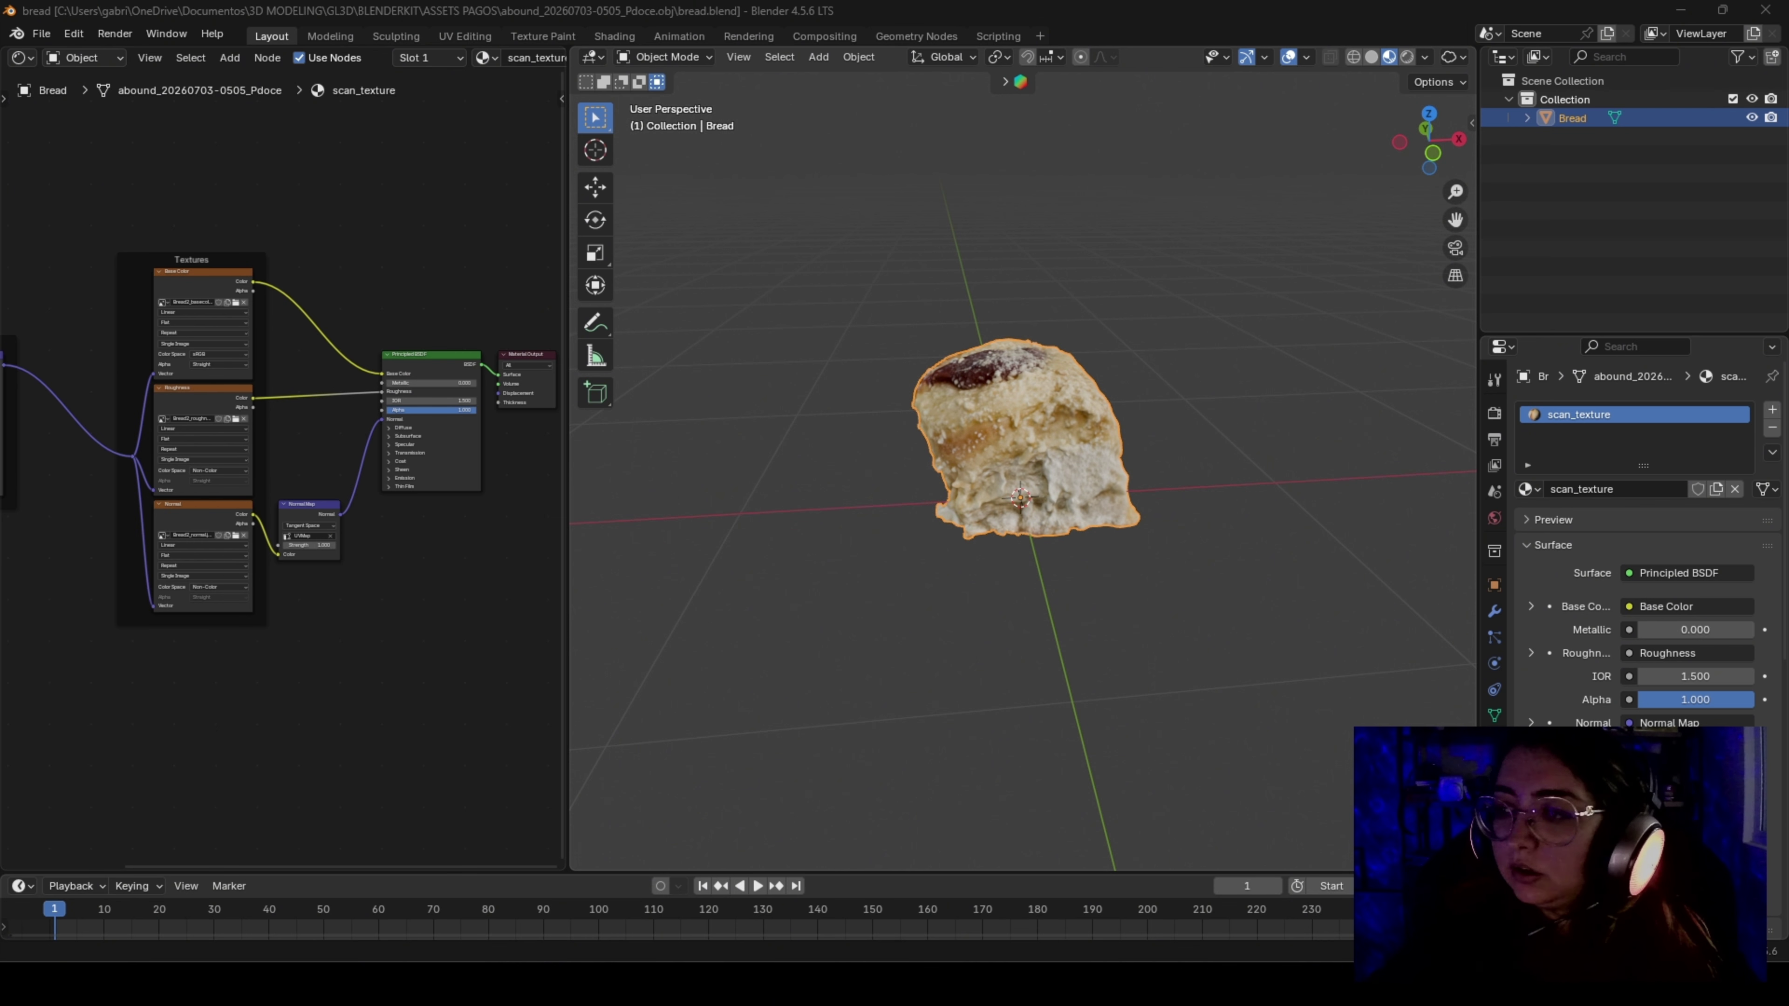
middle_click_drag(1458, 557, 1385, 565)
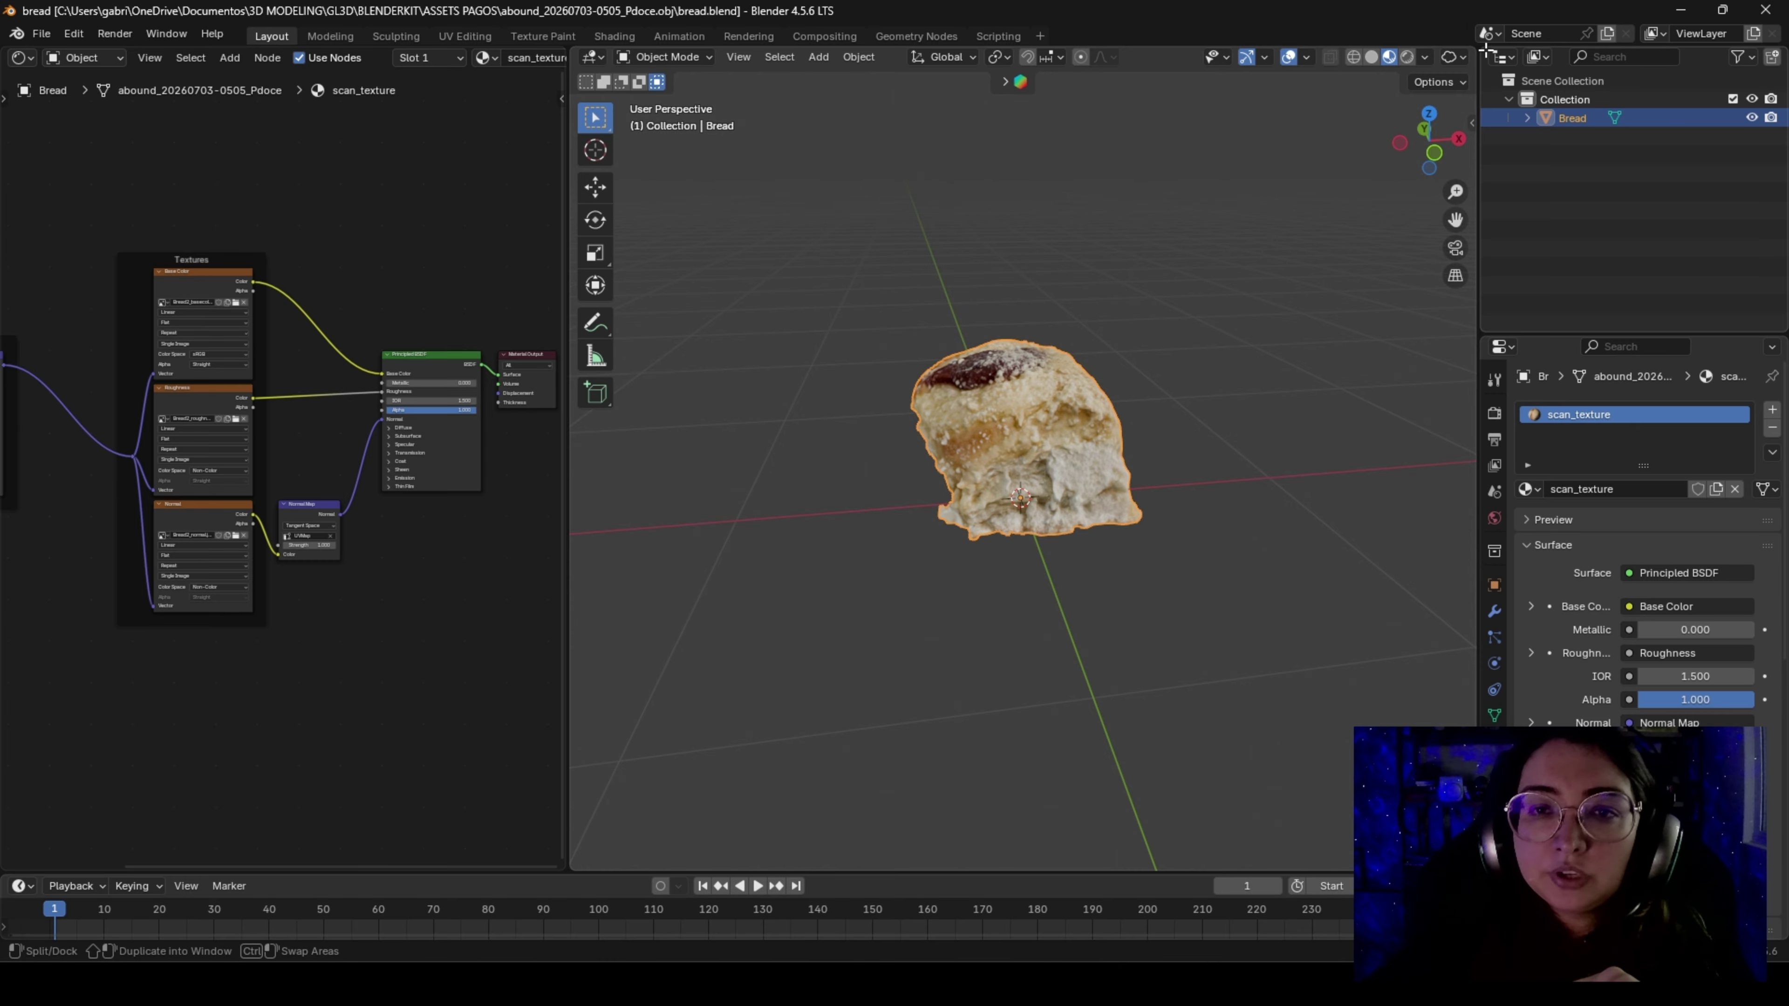
Purge the file's unused data-blocks from a second Outliner area set to display unused data
left_click_drag(1483, 50, 1506, 74)
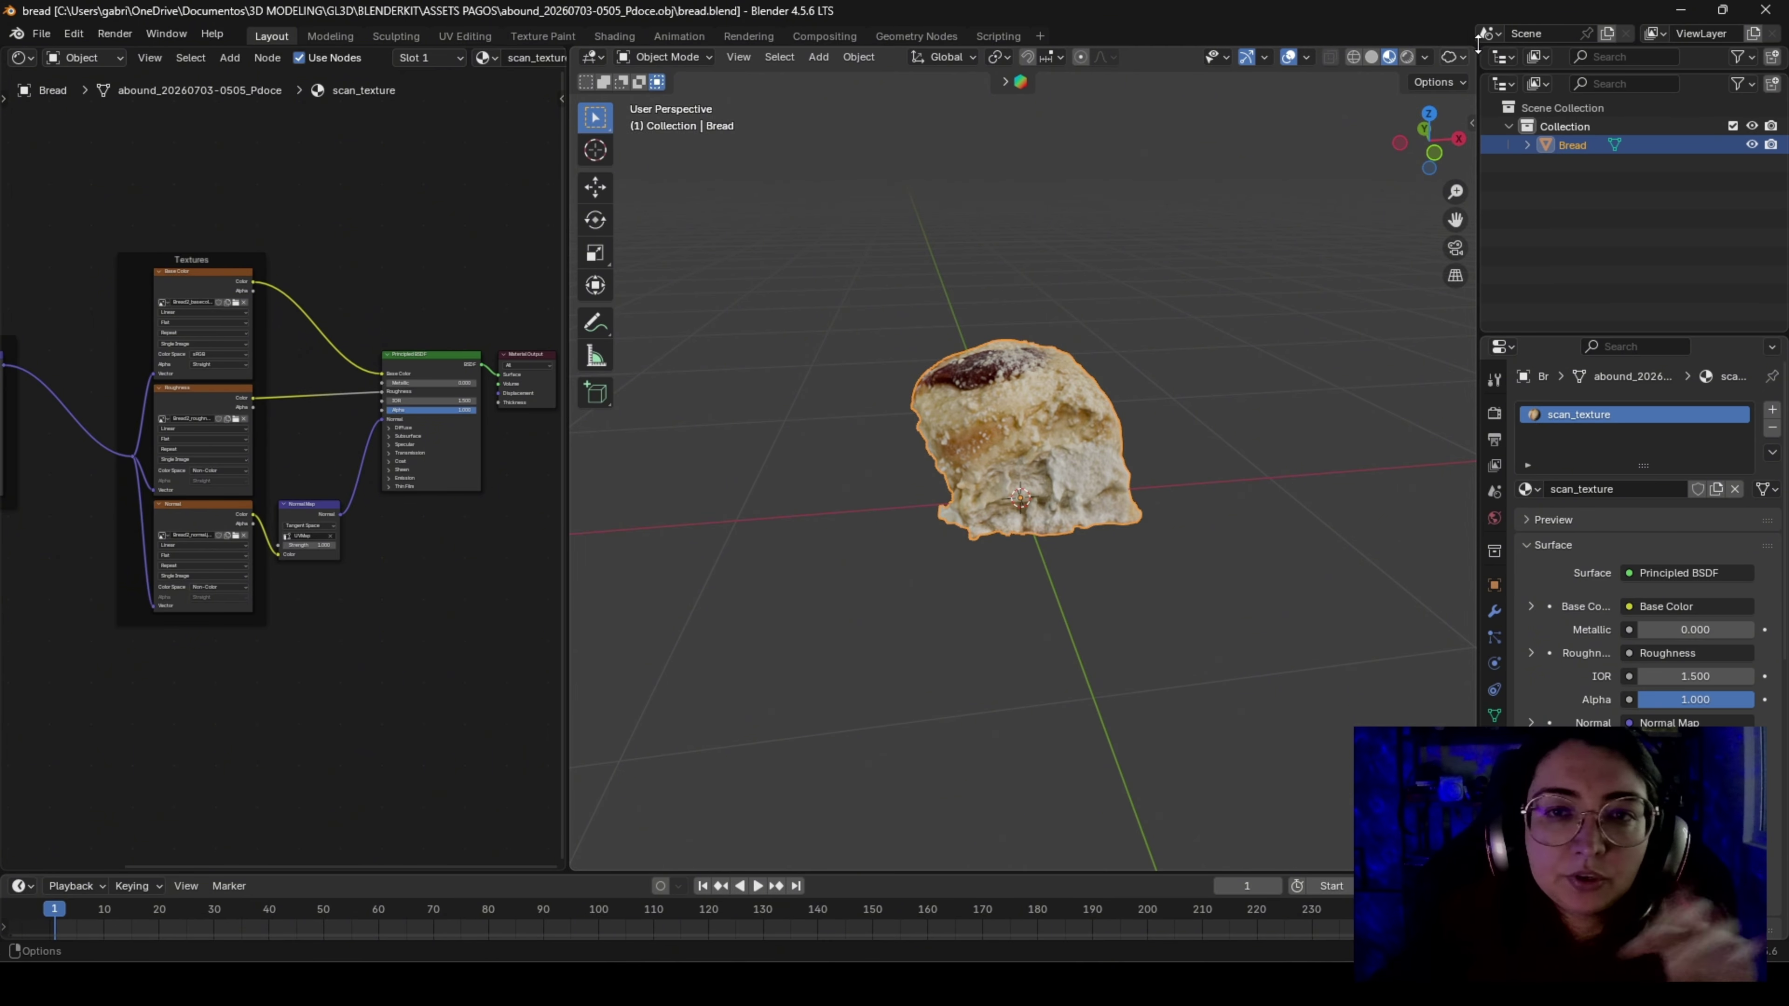
left_click(1537, 57)
left_click(1589, 228)
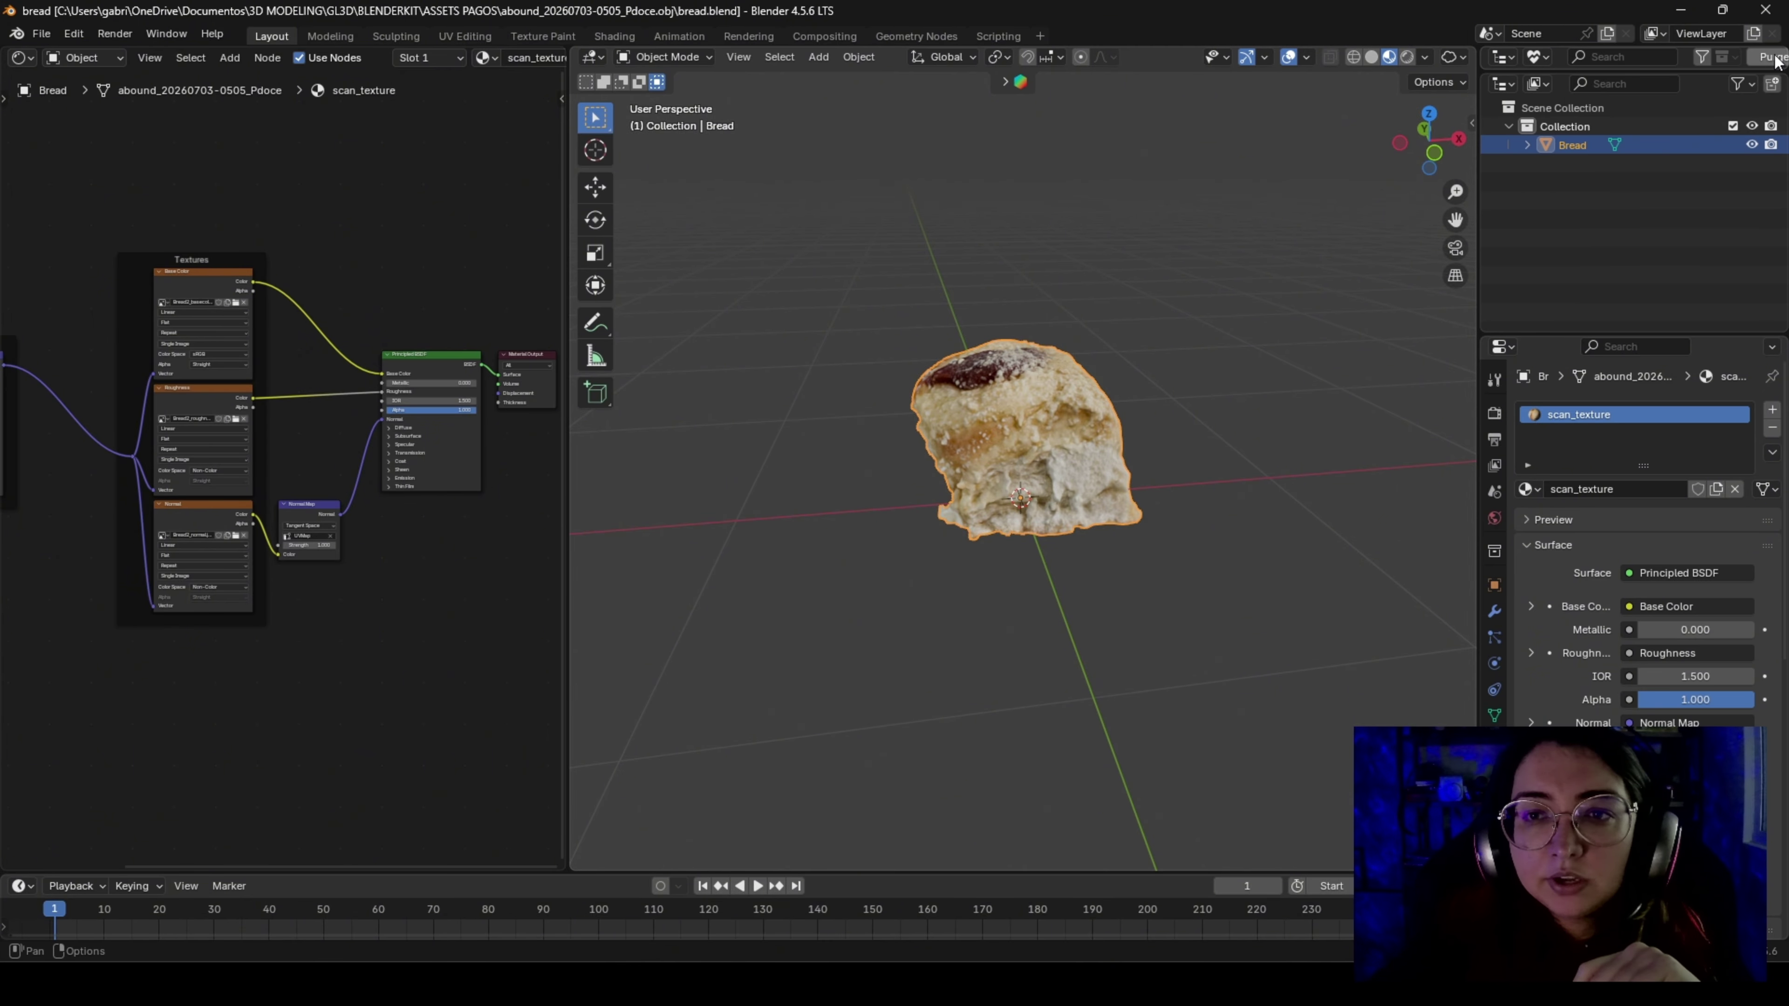
left_click(1677, 82)
left_click(1562, 194)
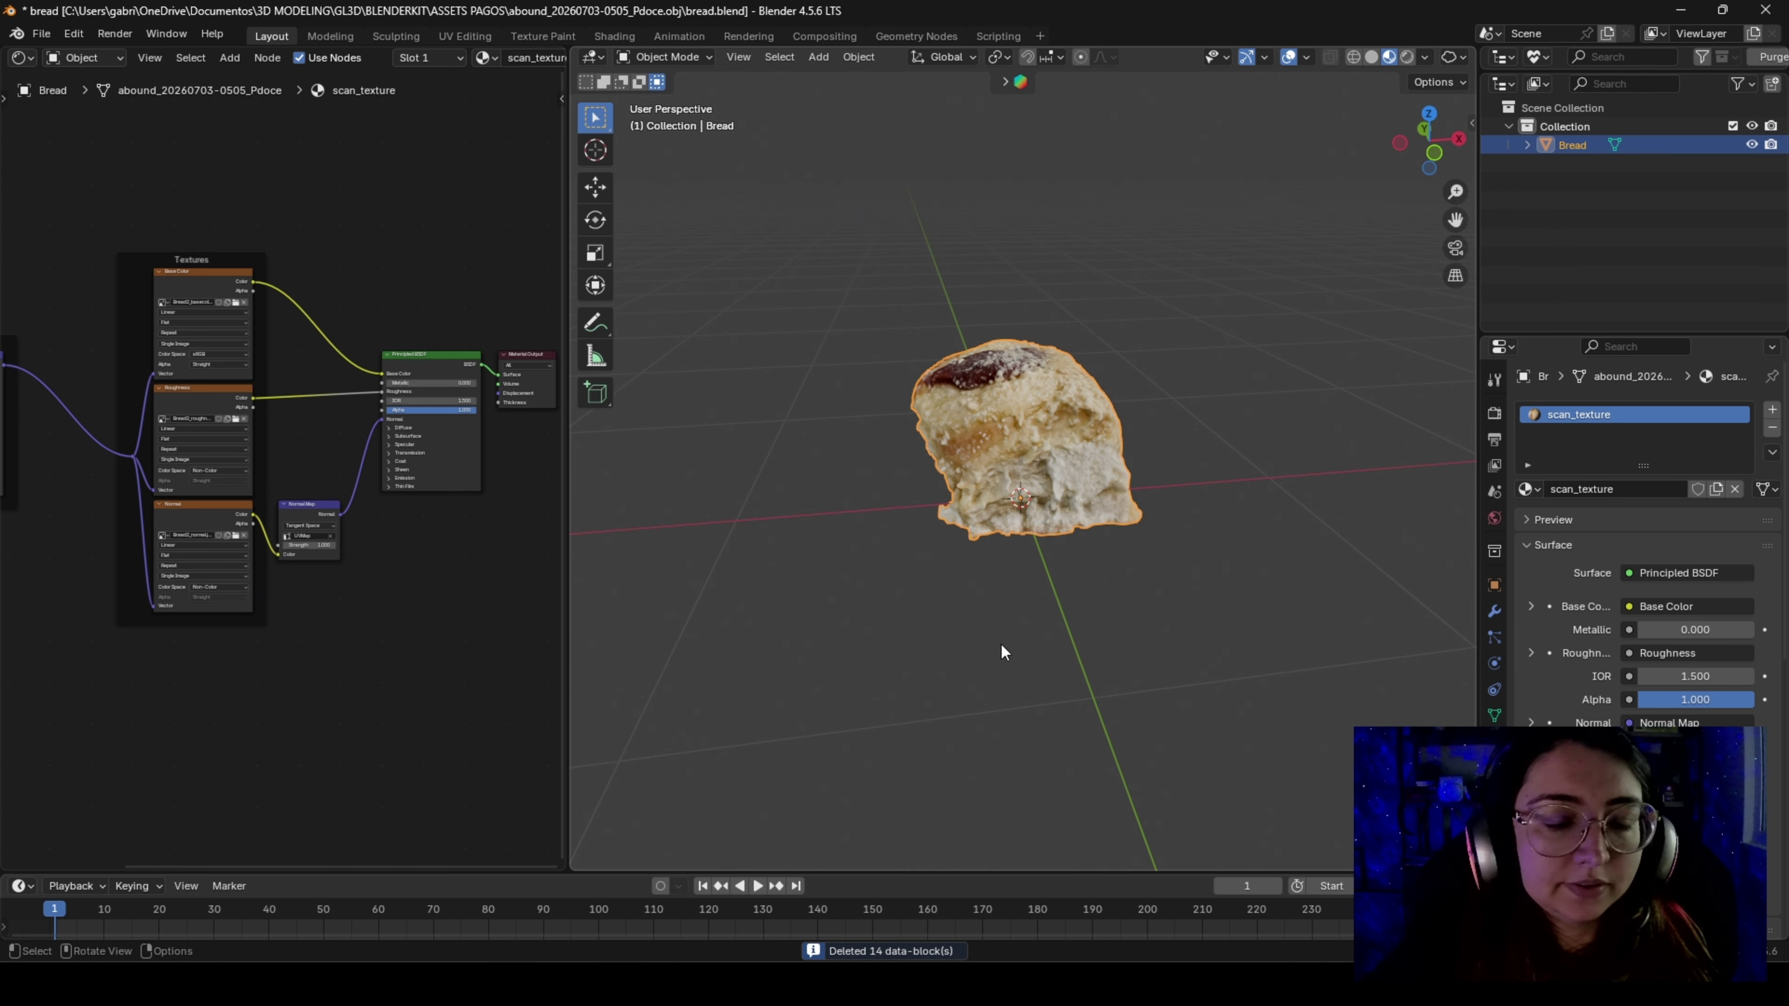
Pack the external texture resources into the bread file
mouse_move(1007, 641)
middle_mouse_down()
mouse_move(983, 649)
mouse_move(1058, 677)
mouse_move(1035, 663)
middle_mouse_up()
middle_click_drag(172, 299, 192, 302)
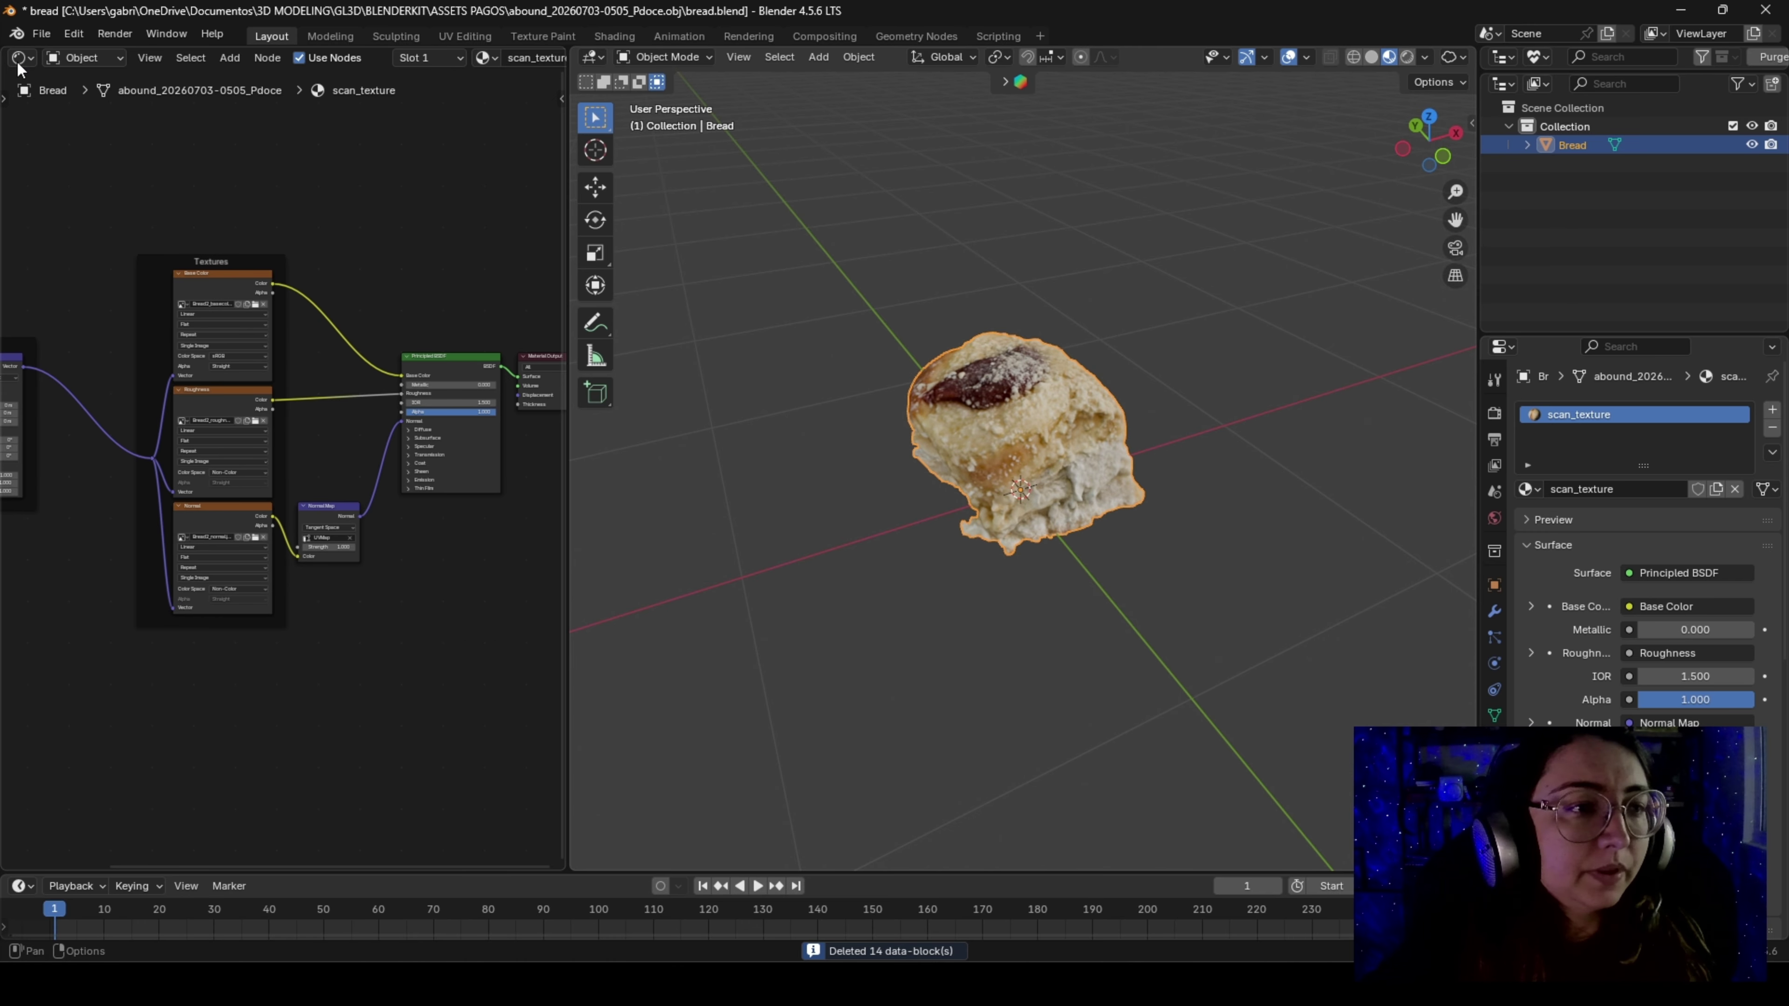
left_click(42, 34)
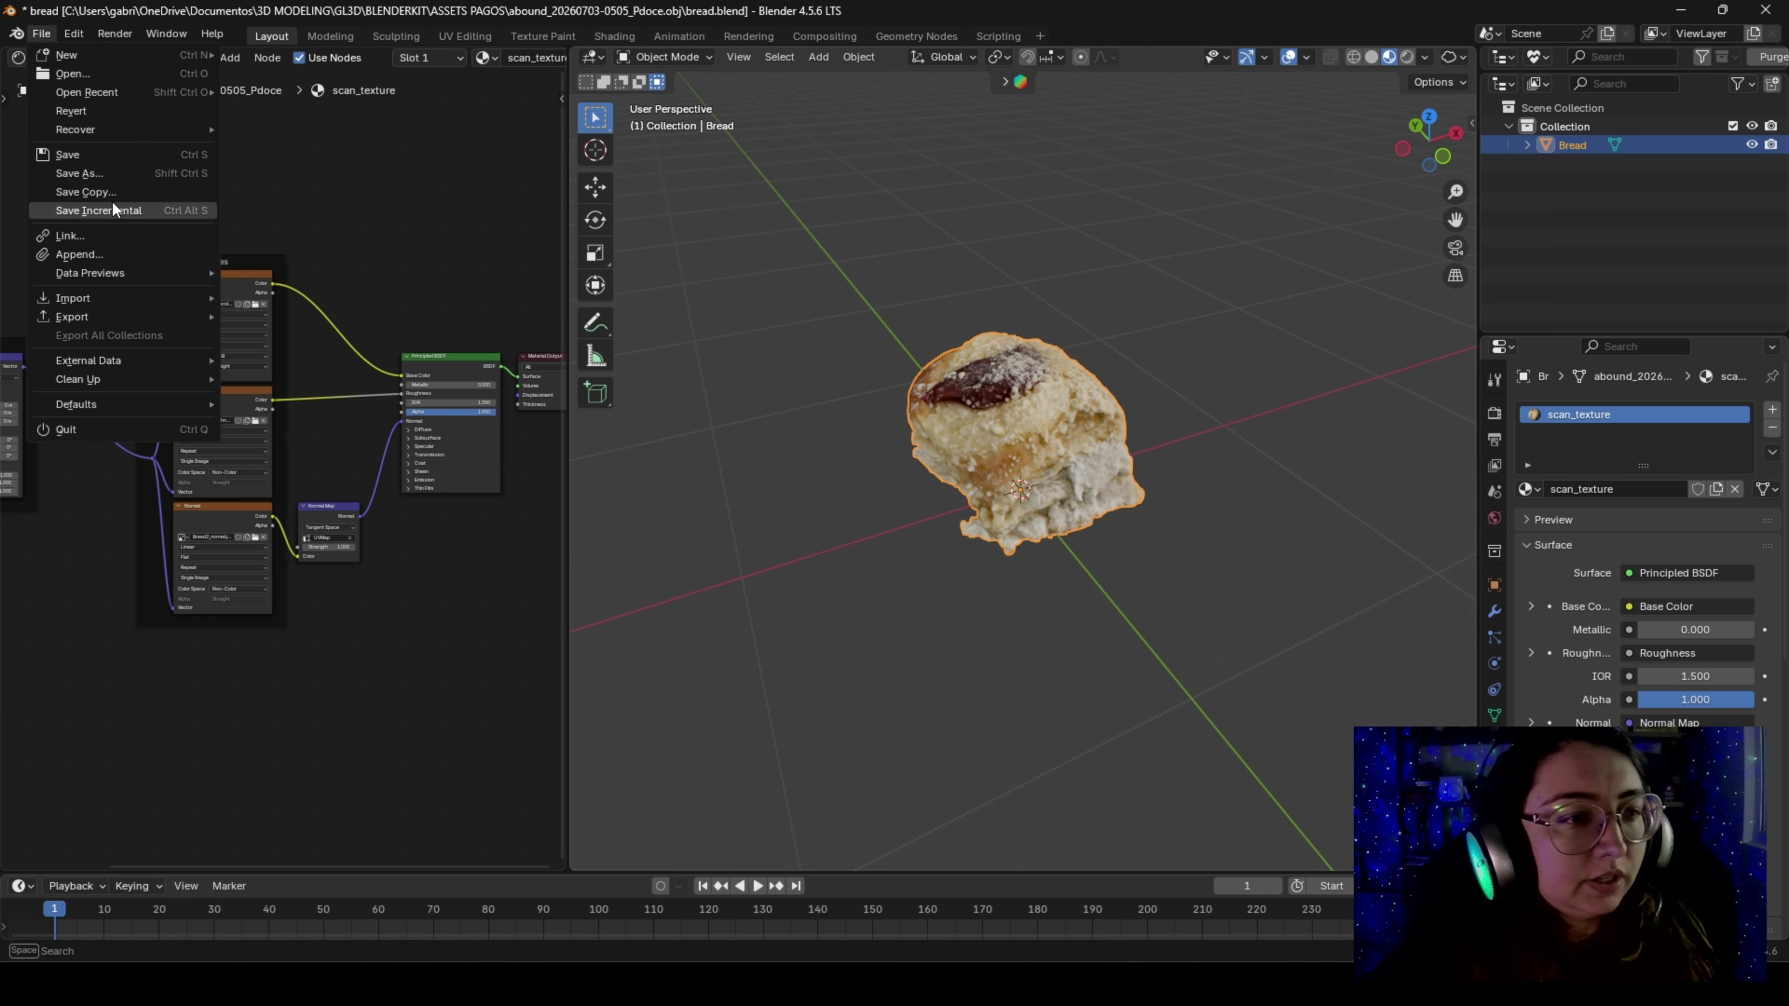
mouse_move(125, 367)
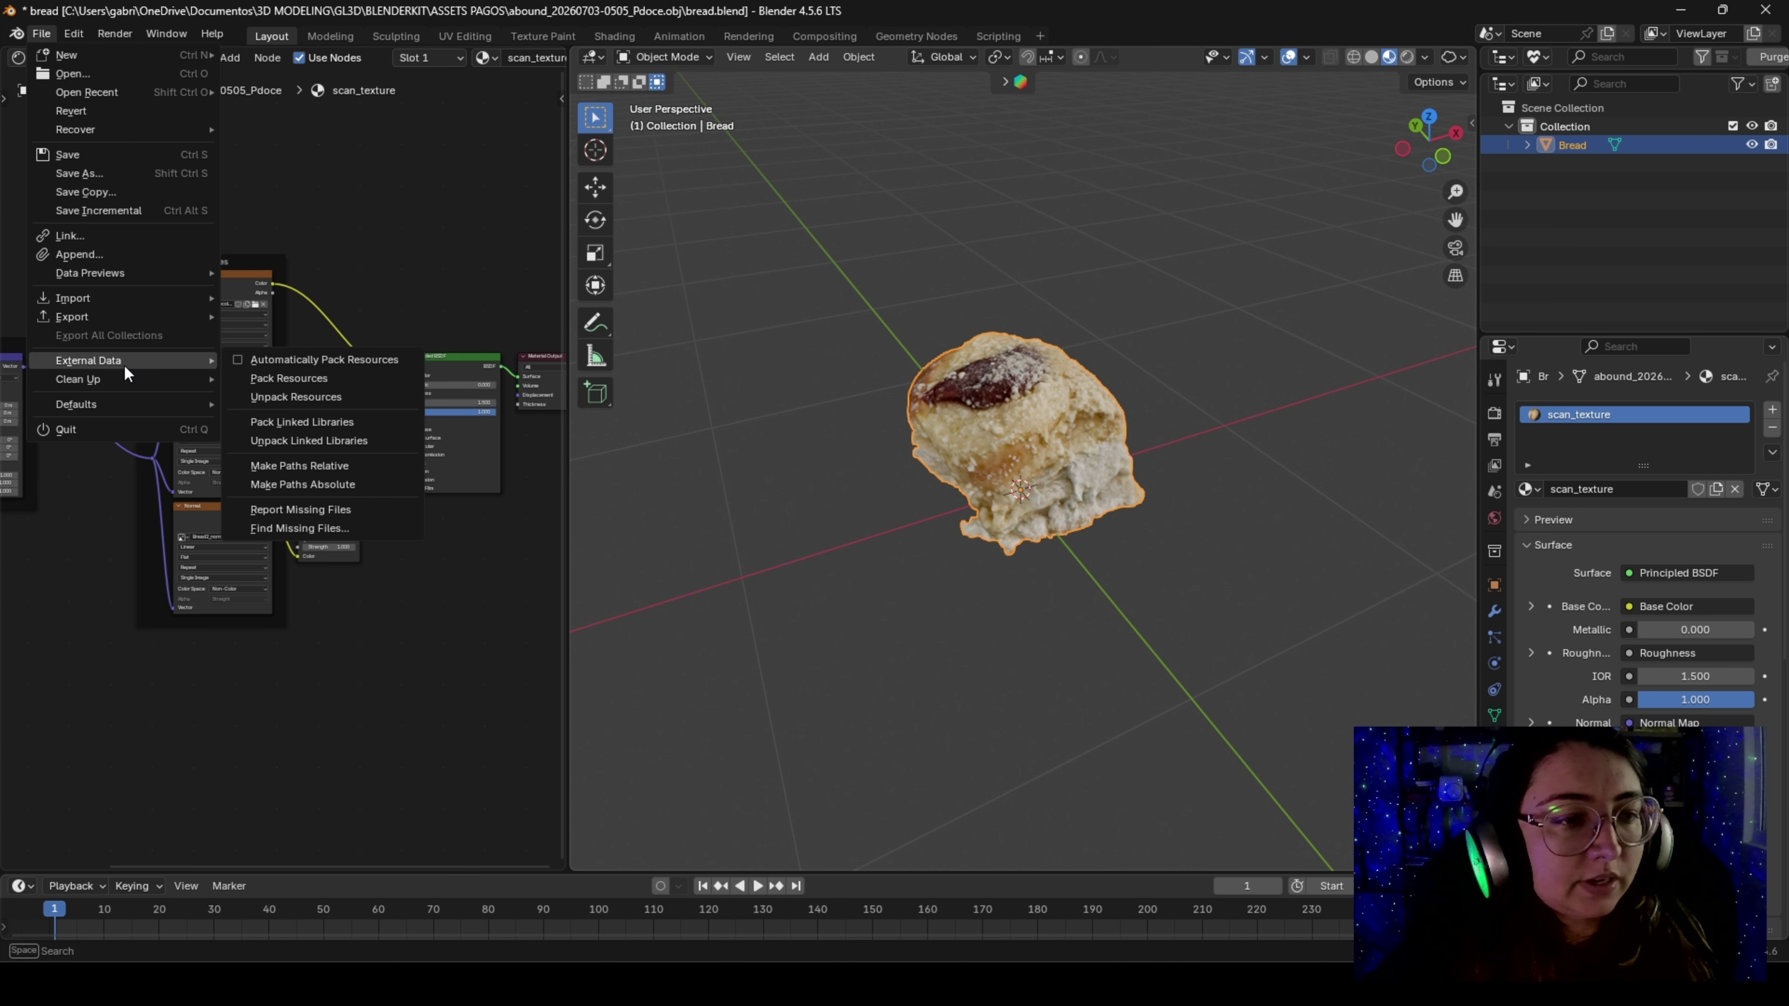
left_click(321, 380)
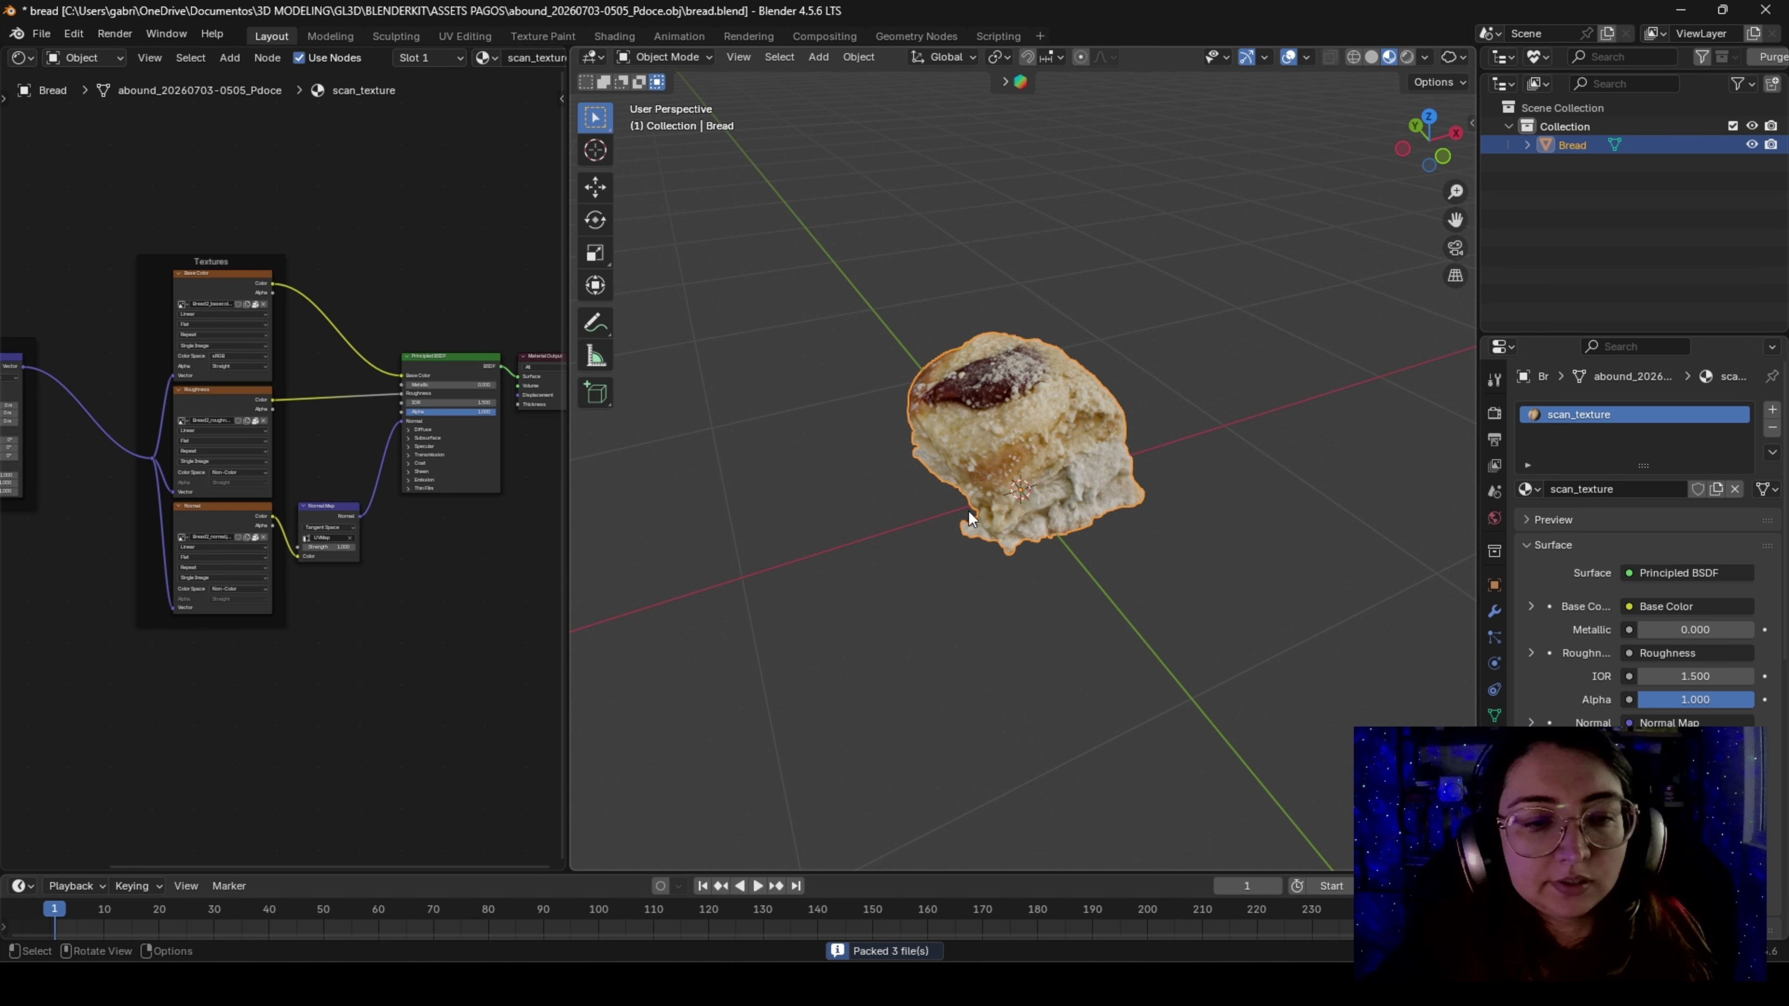
Save the bread file with its packed textures
middle_click_drag(969, 512, 994, 476)
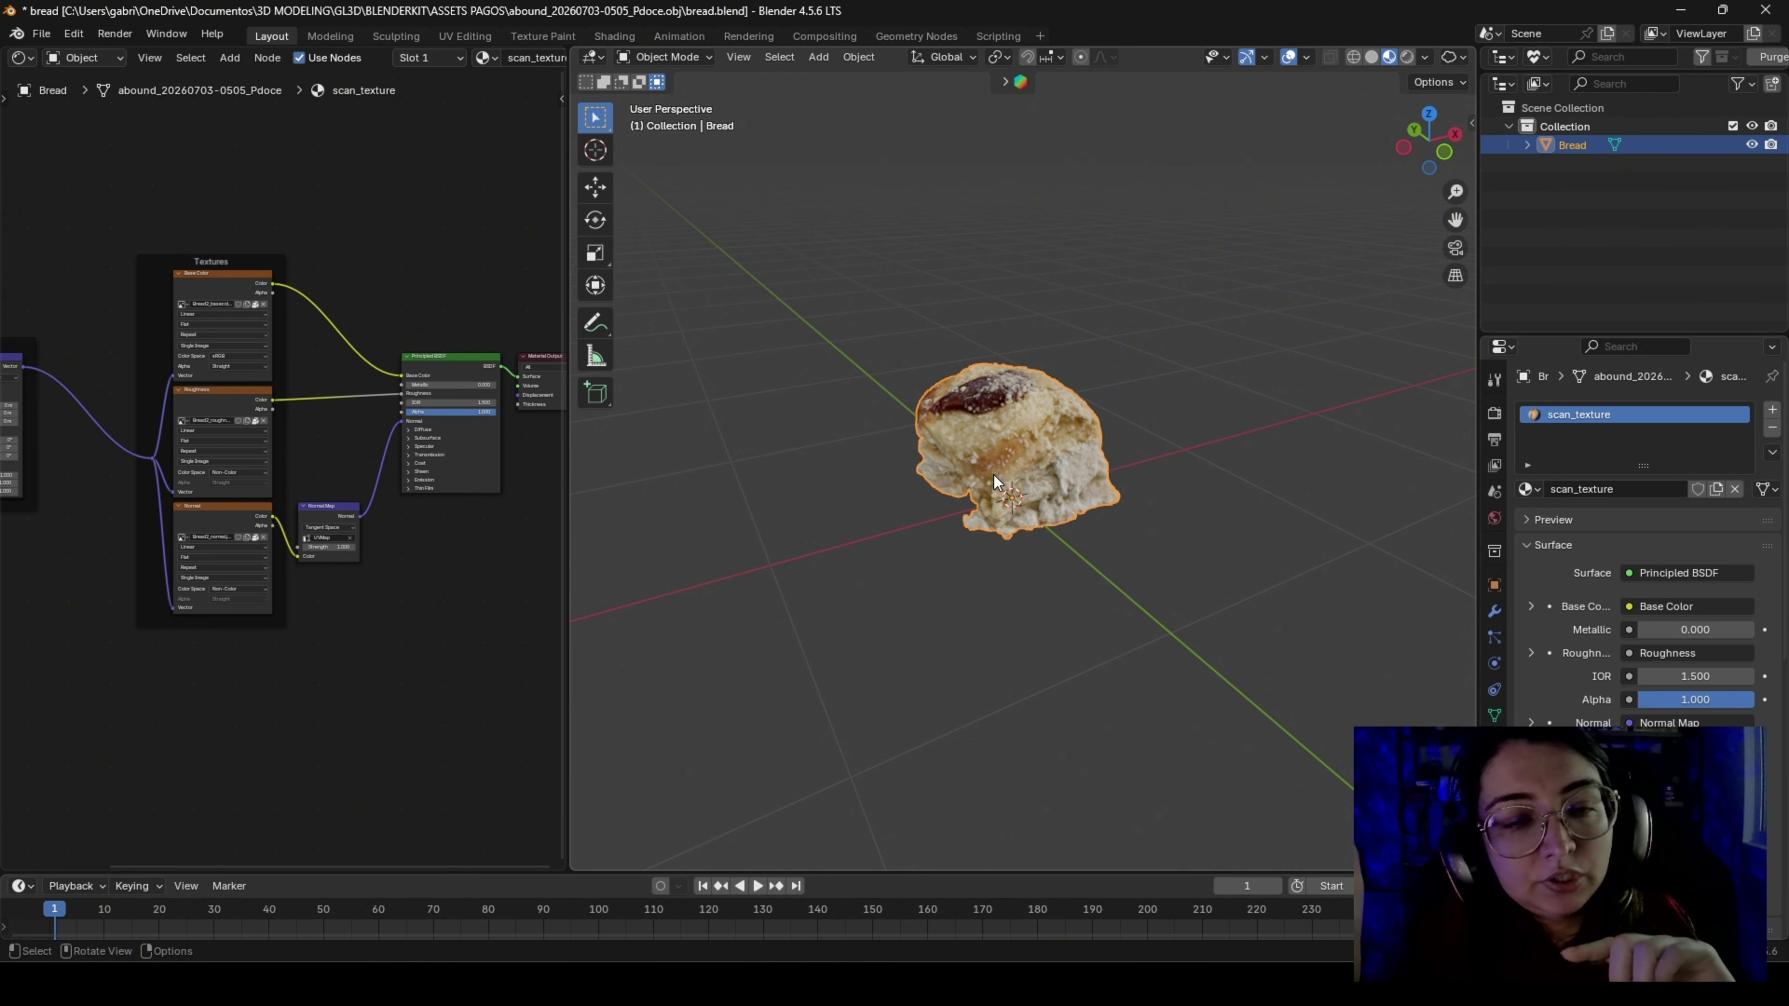
scroll(397, 315, "up", 4)
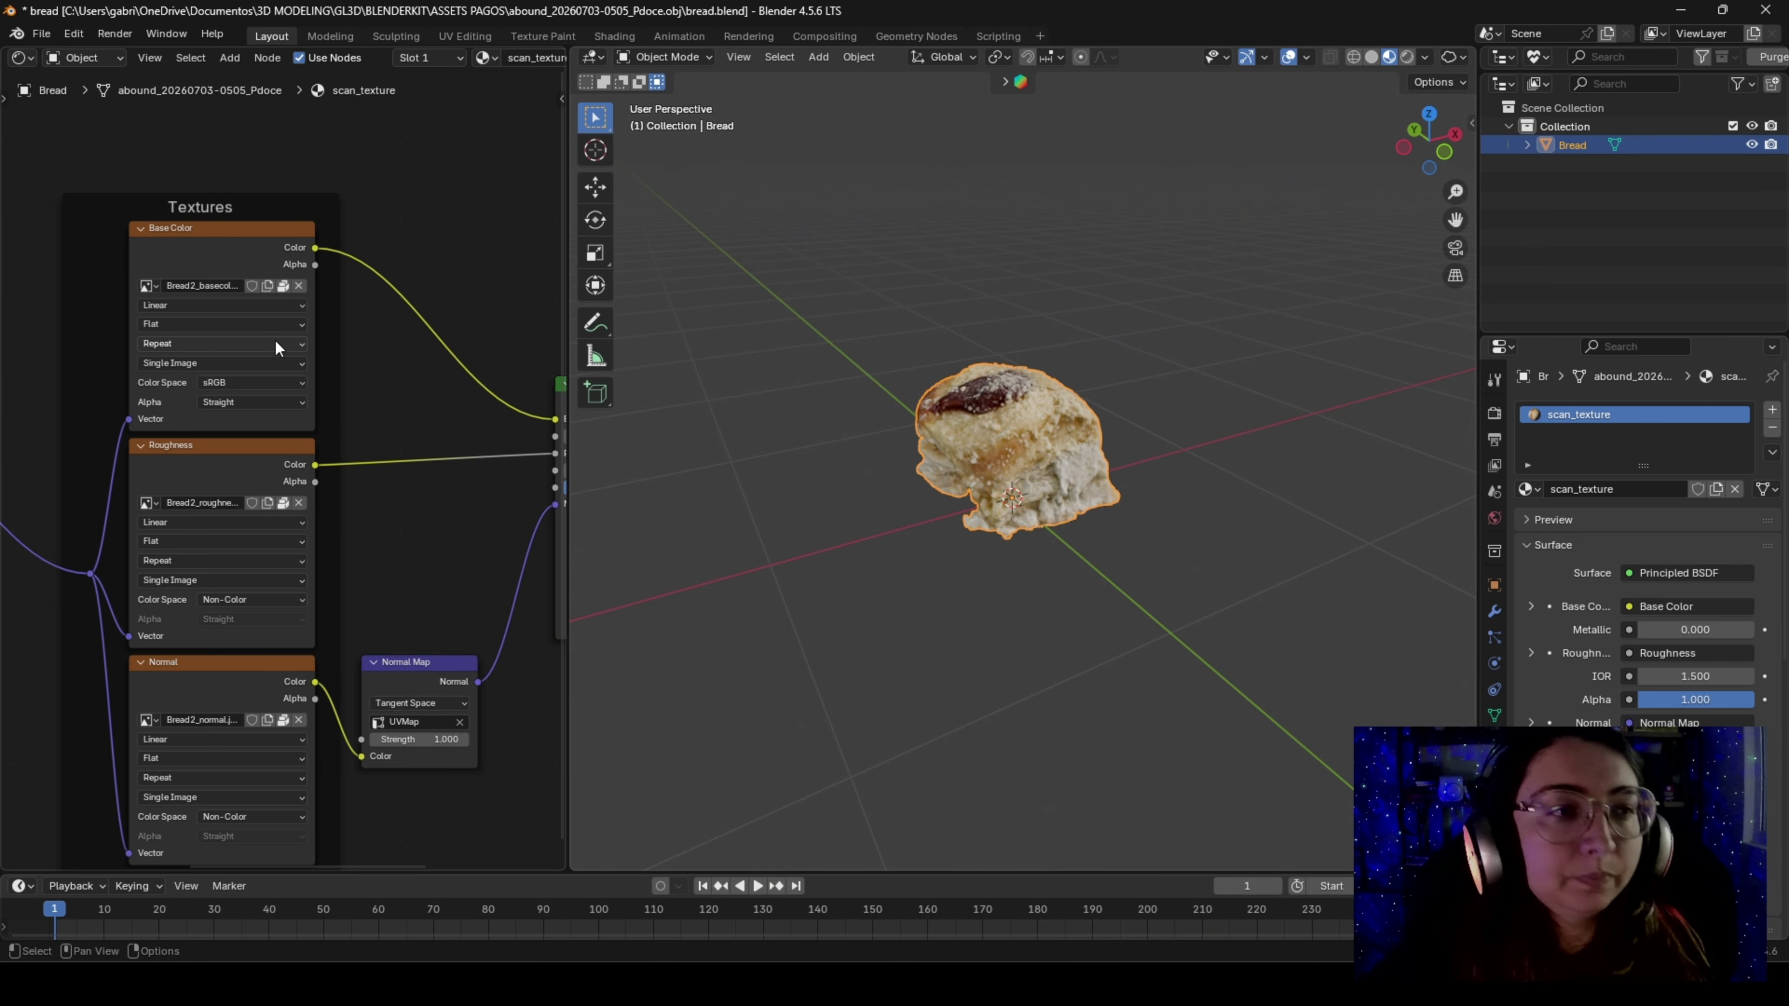
left_click(41, 33)
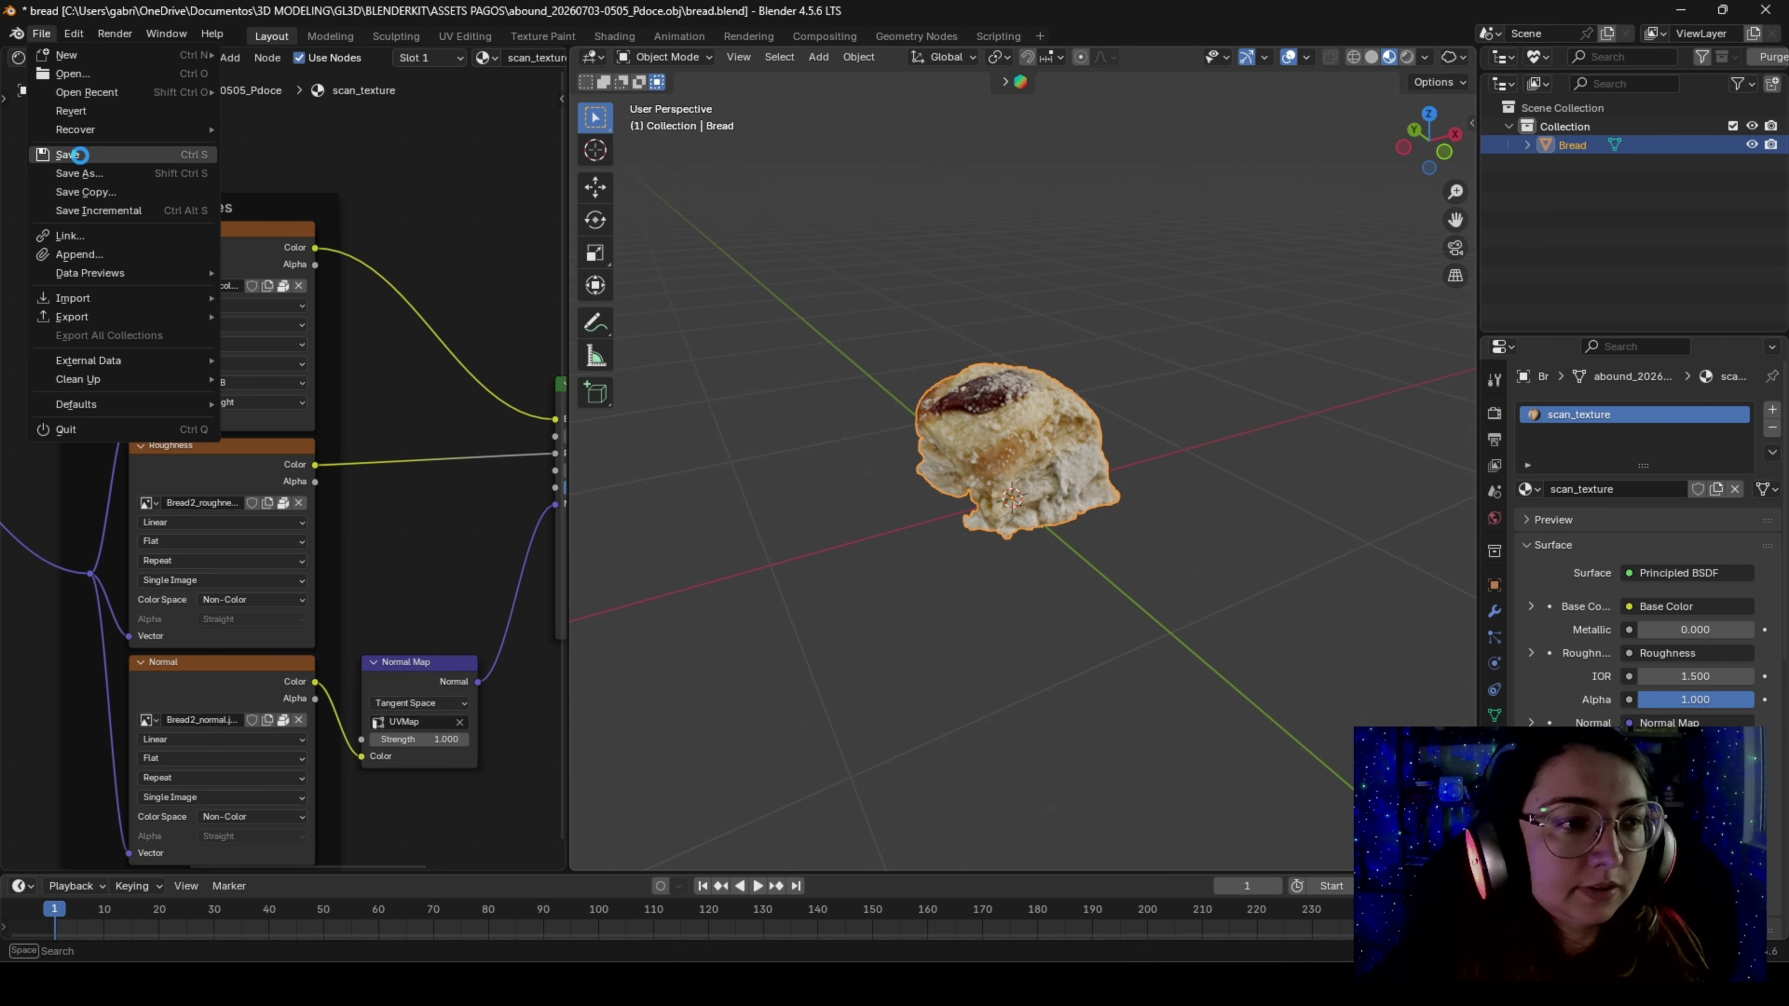
left_click(74, 155)
Check the bread's orientation from the top view, marking the four sides around it in a temporary screen-capture overlay
scroll(1066, 556, "down", 3)
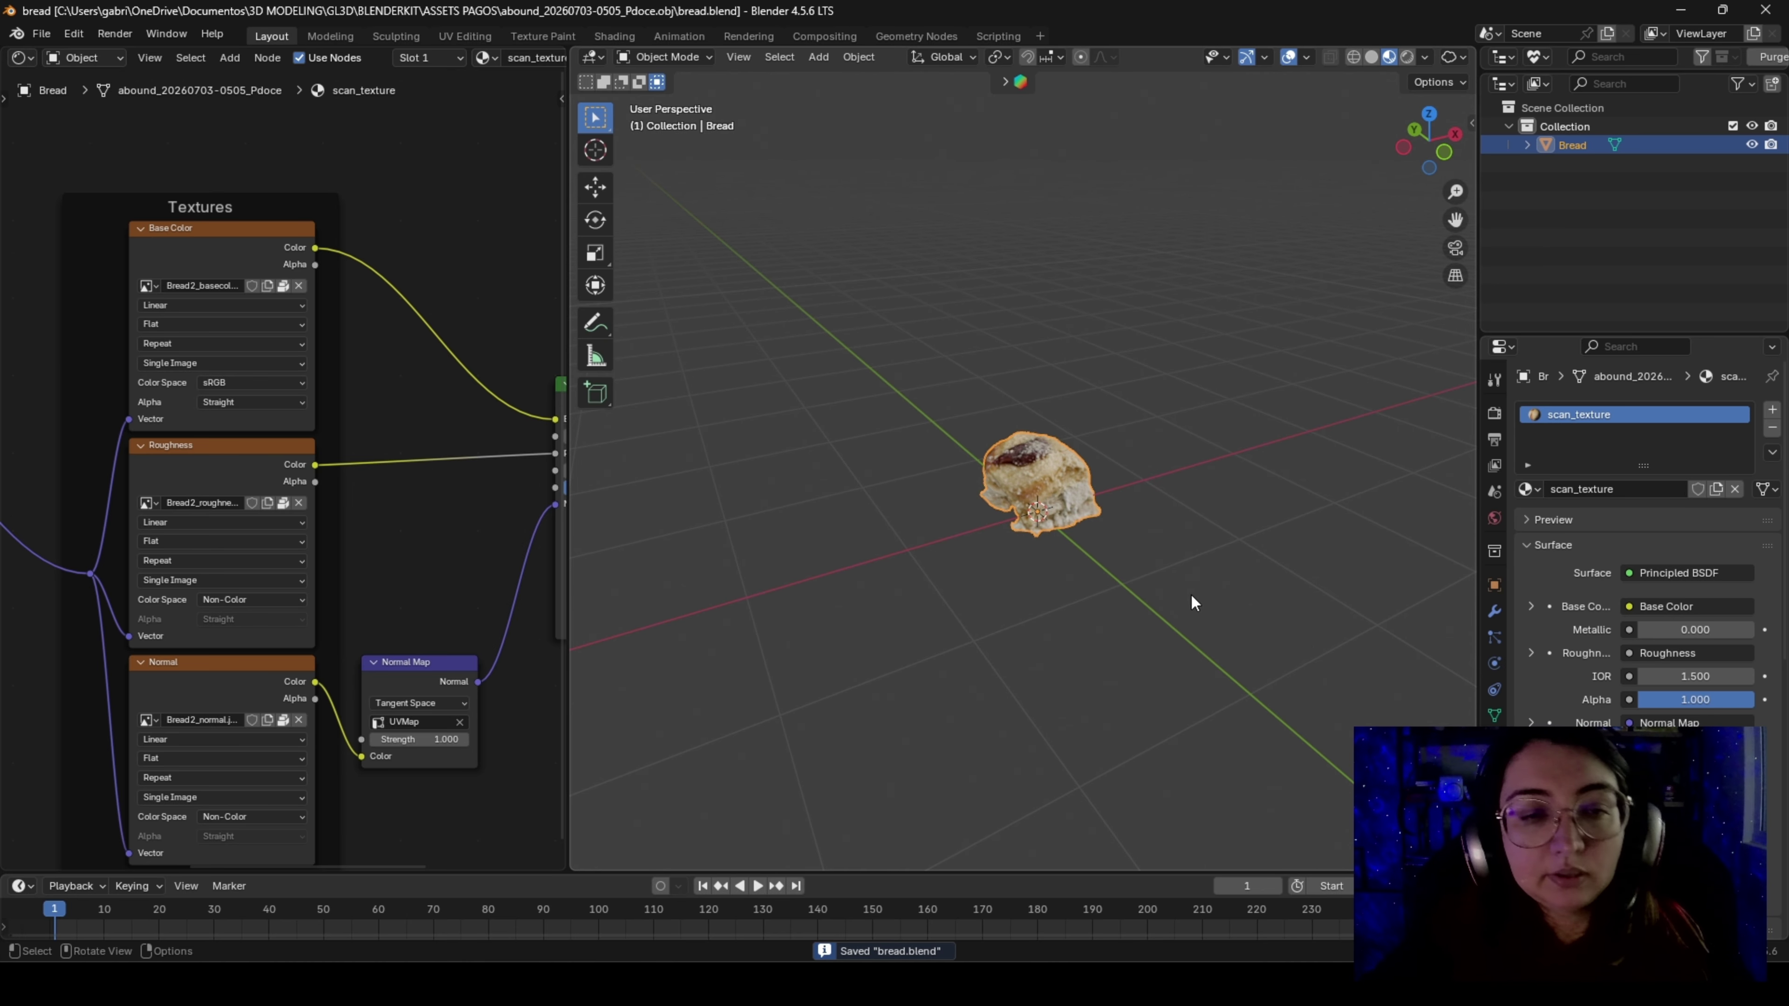
scroll(1034, 532, "up", 4)
middle_click_drag(1033, 531, 1035, 470)
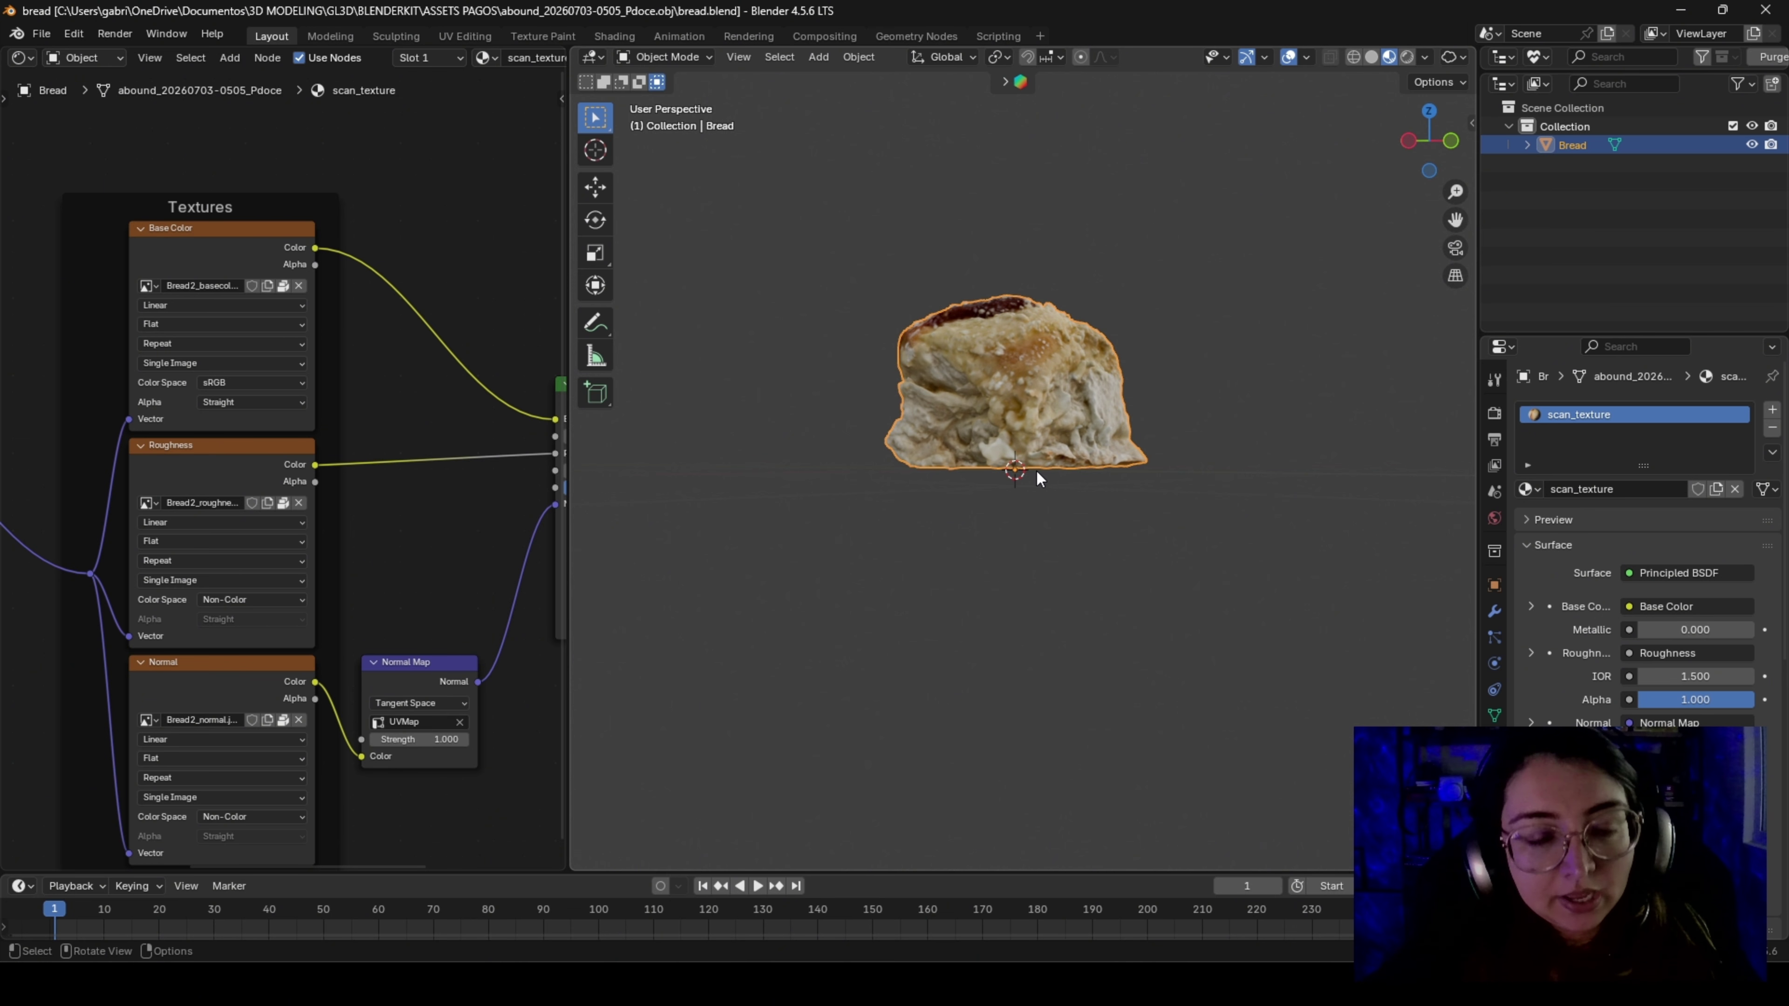
scroll(1035, 470, "down", 5)
middle_click_drag(1020, 472, 978, 570)
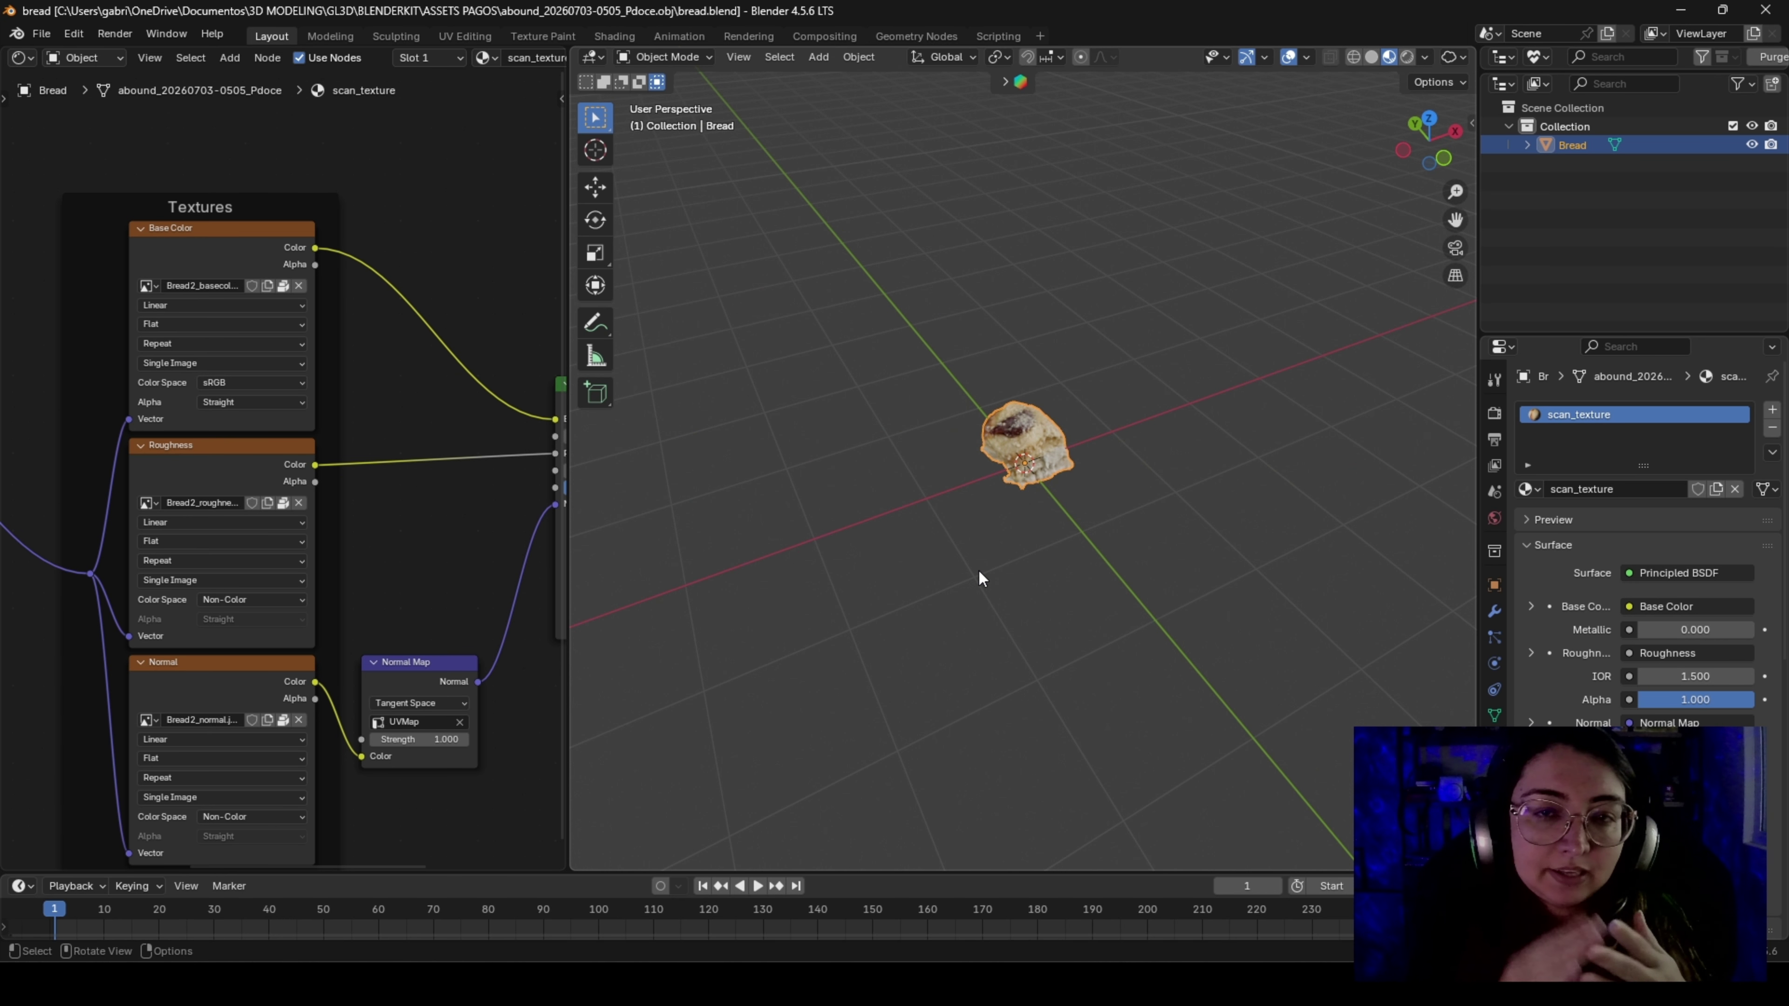
left_click(1429, 119)
scroll(907, 585, "down", 3)
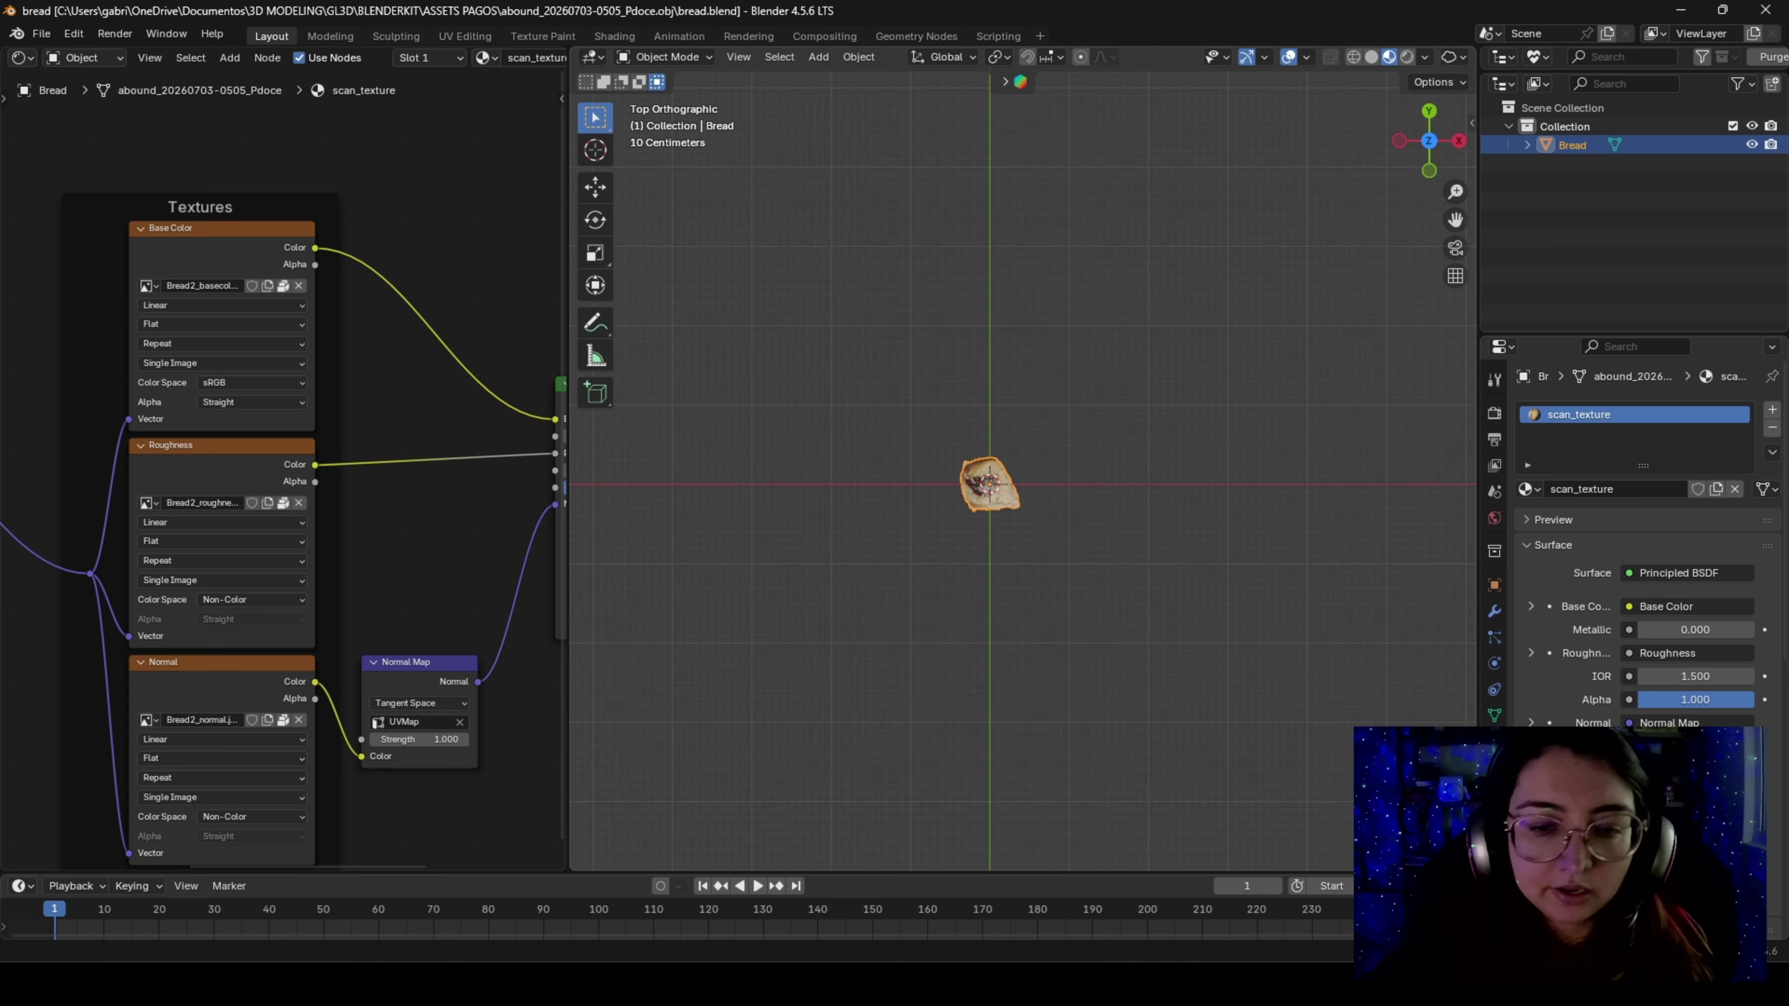
key("Print")
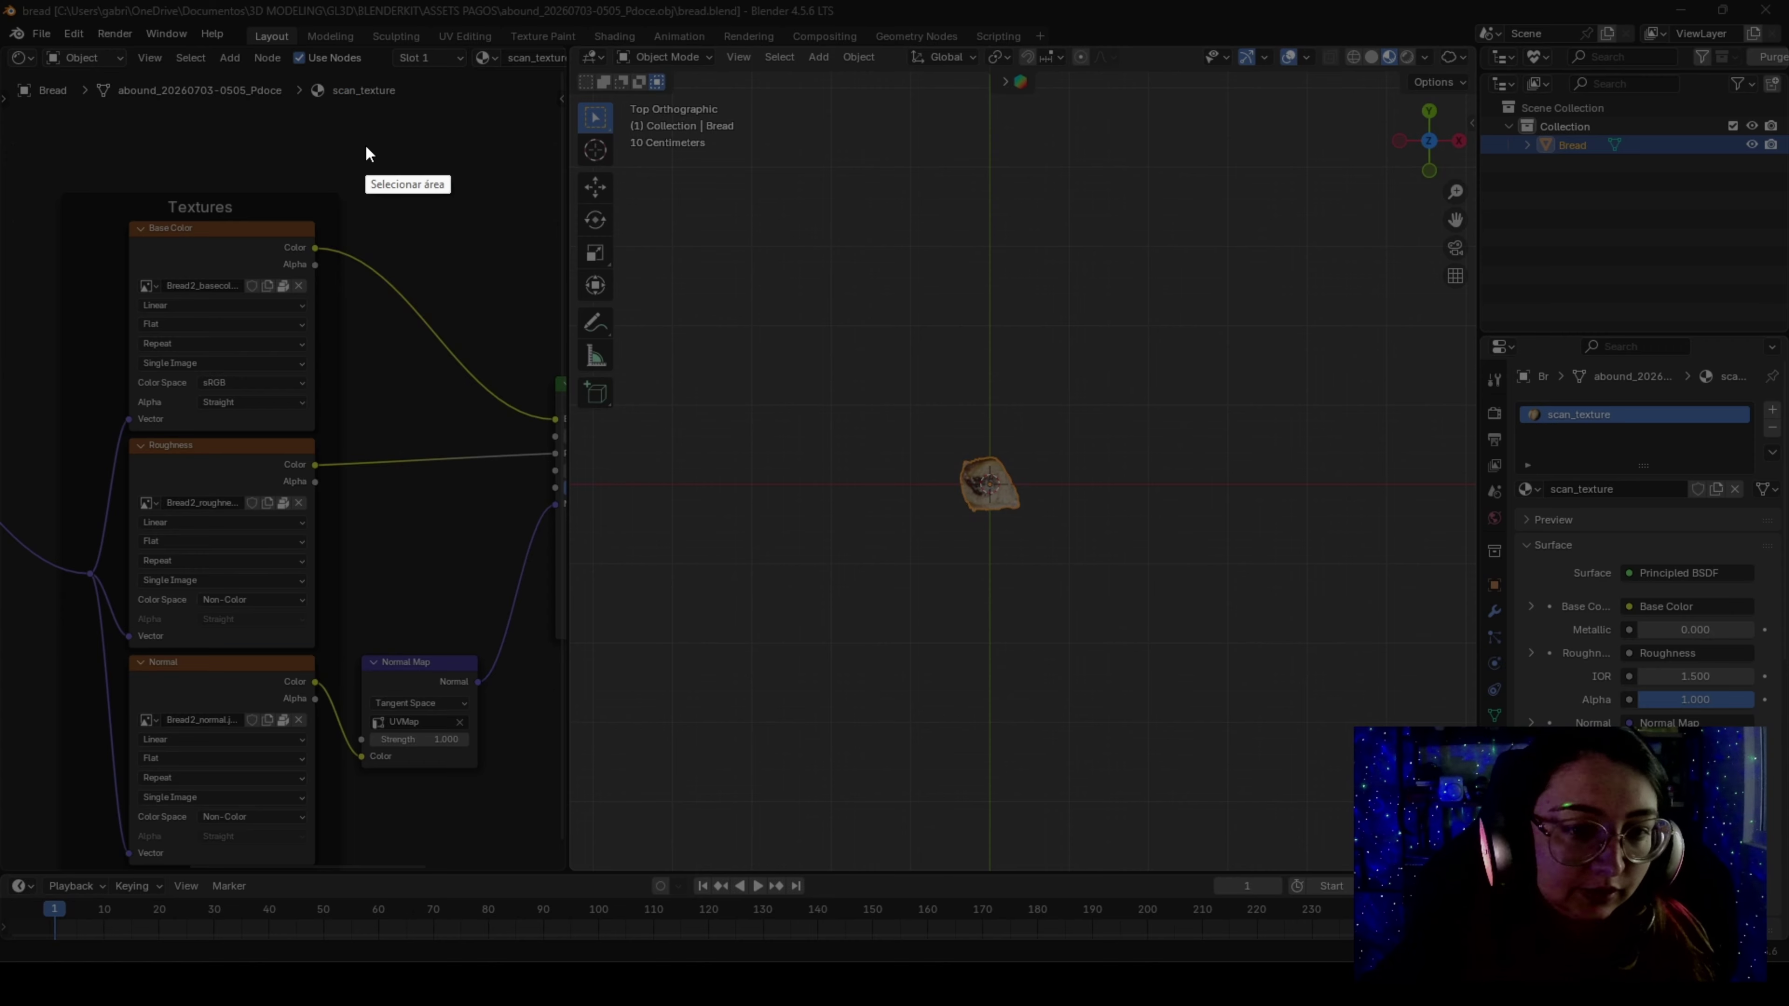
left_click_drag(372, 150, 1538, 882)
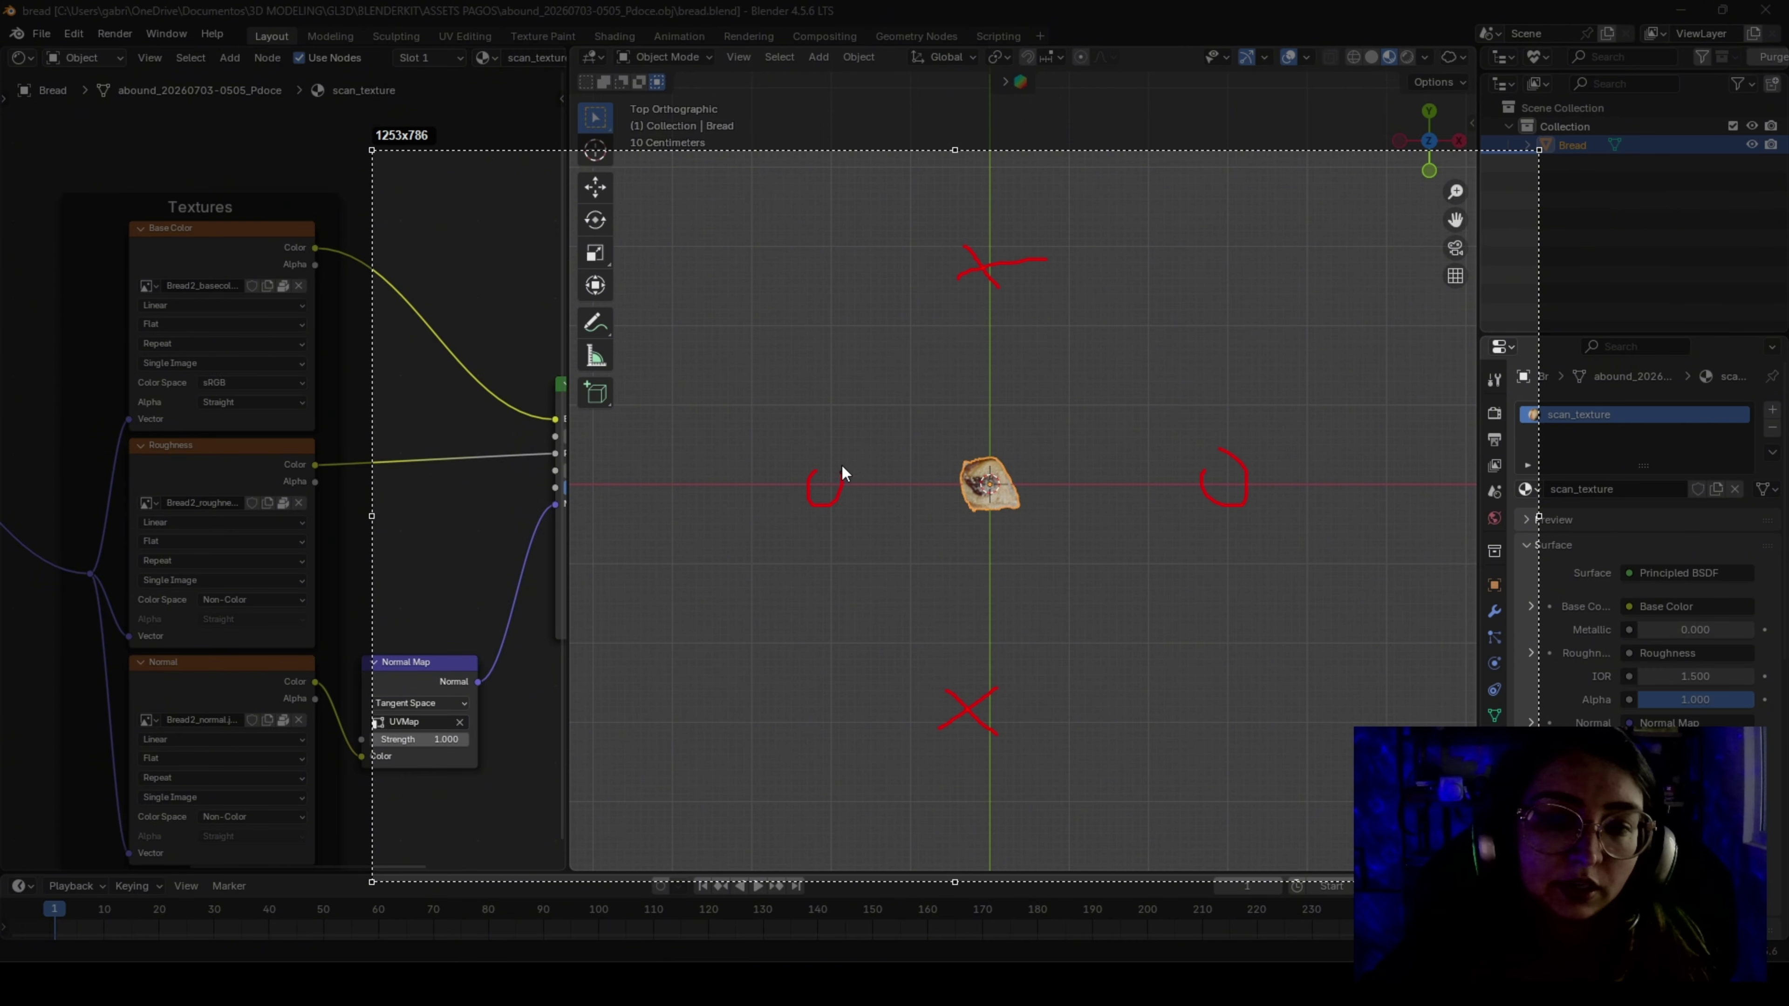
key("Escape")
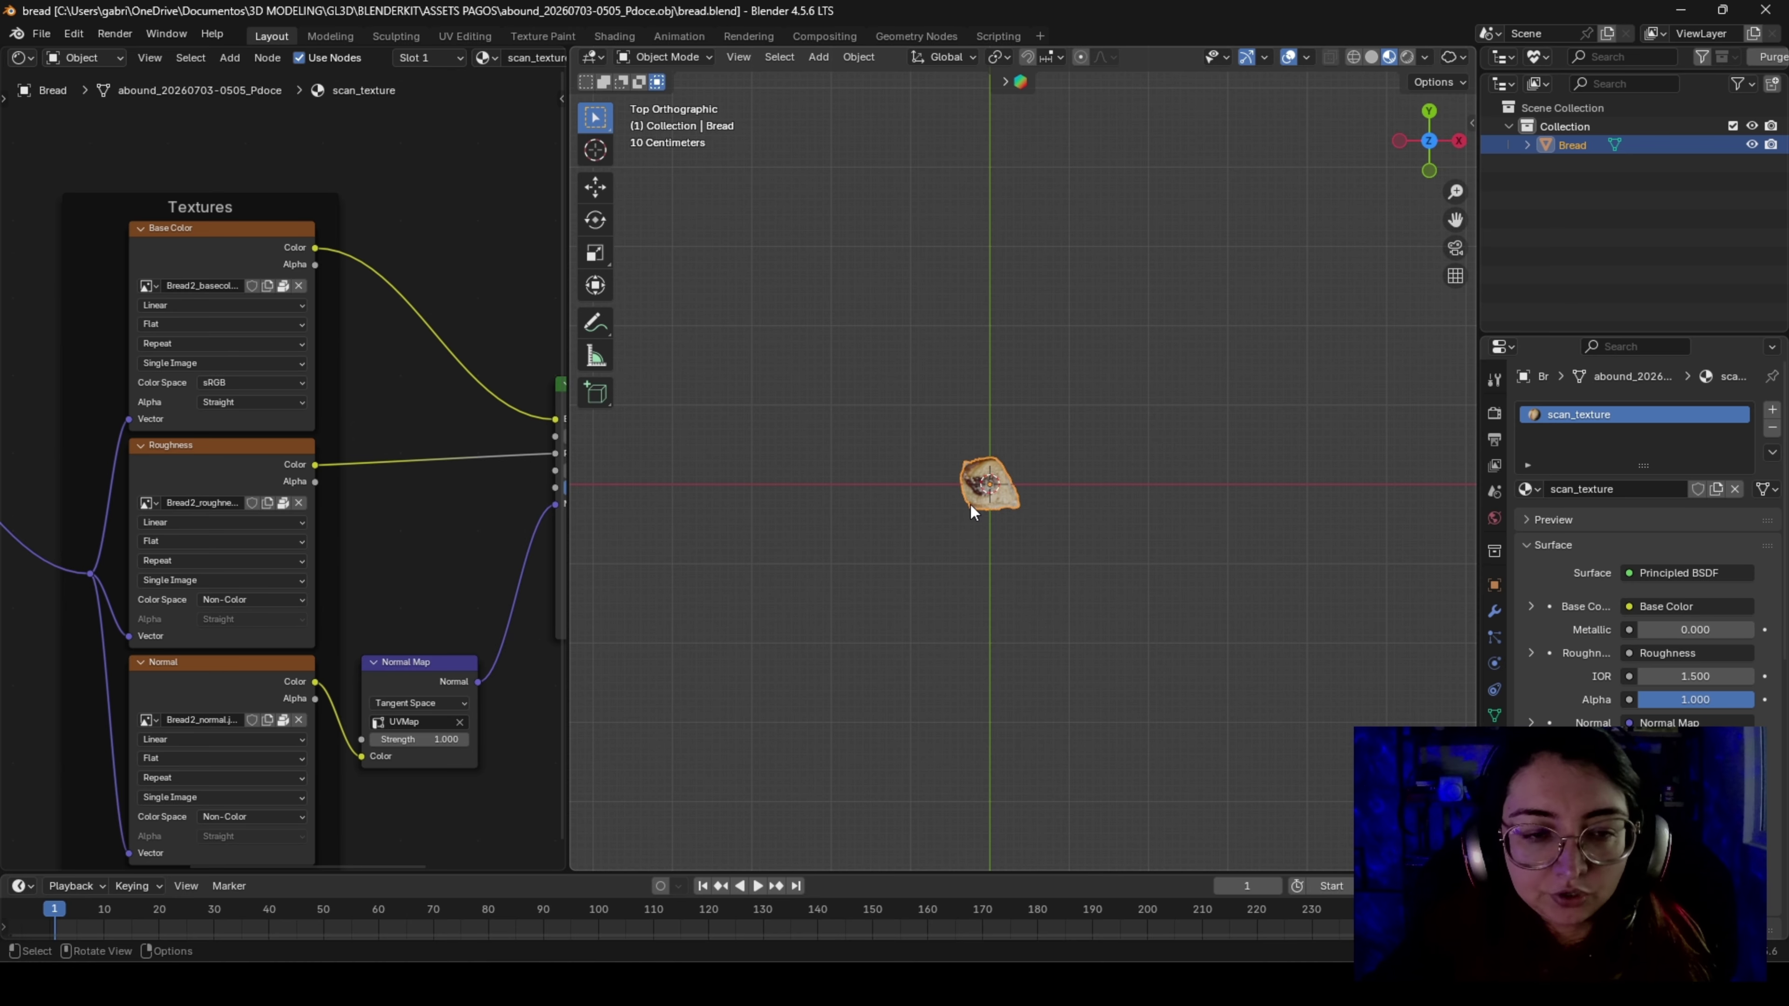
Try rotating the bread about the global X axis
middle_click_drag(970, 503, 1088, 408)
scroll(1137, 503, "down", 1)
middle_click_drag(1138, 503, 1150, 458)
scroll(1150, 456, "up", 2)
key("r")
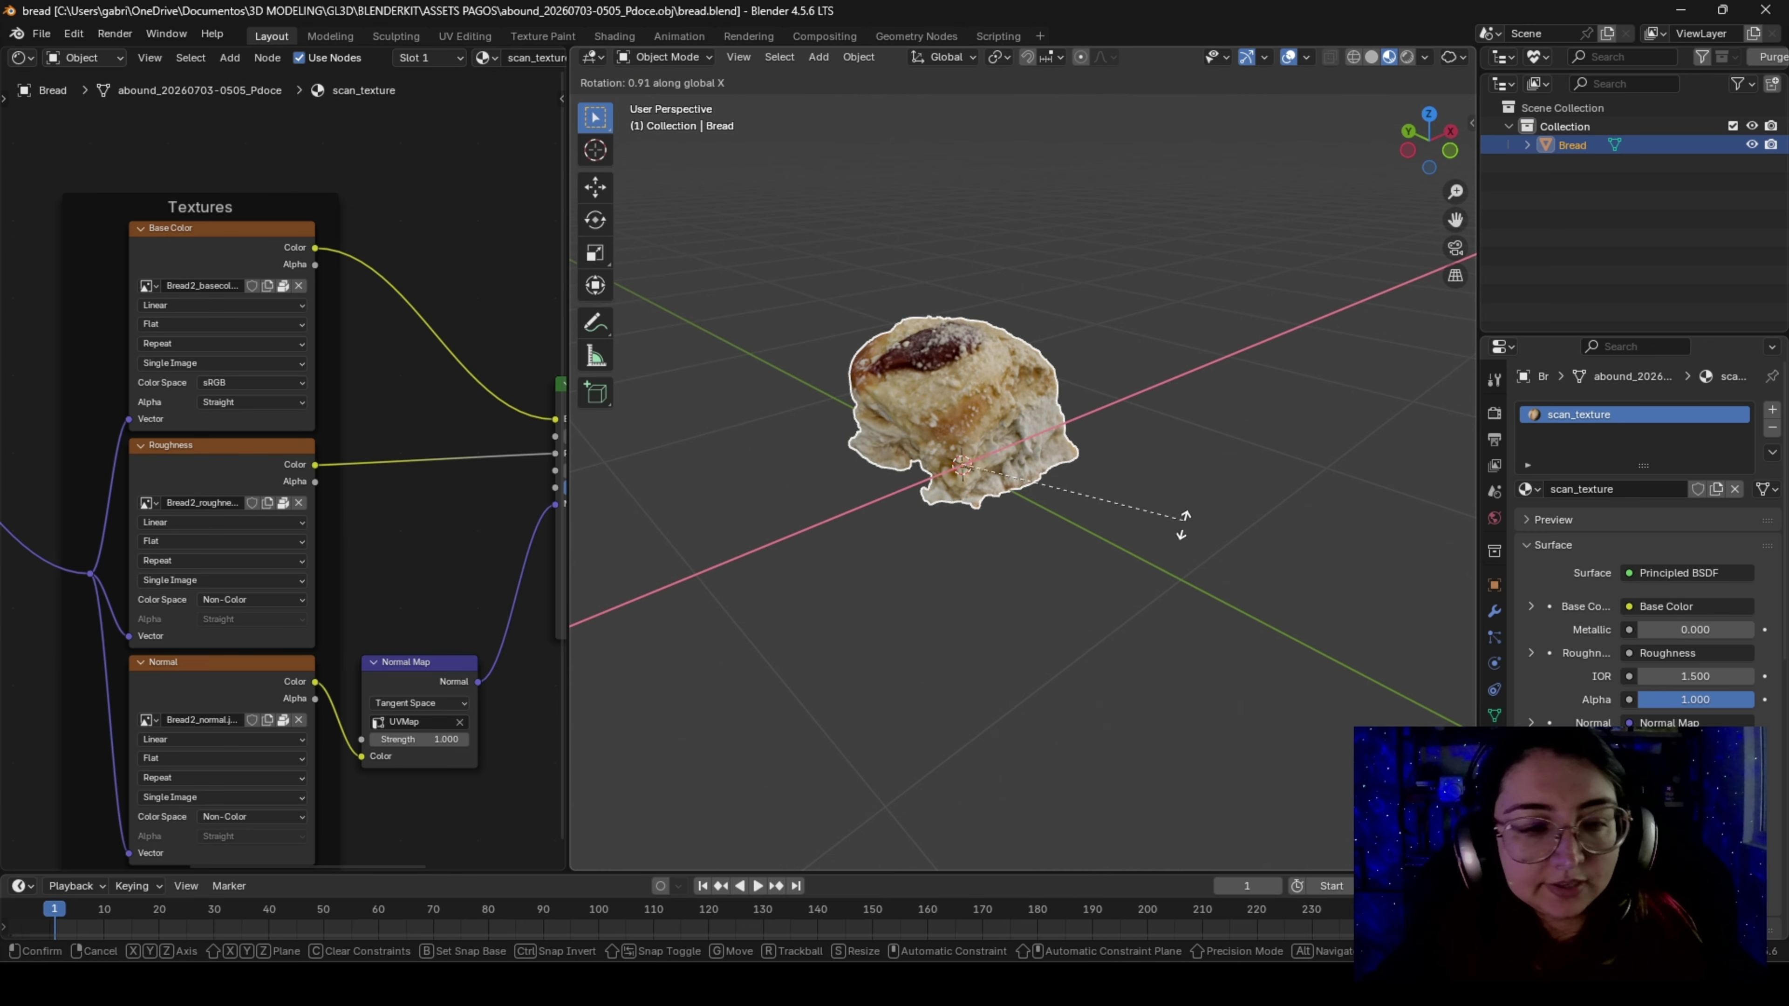
left_click(1070, 623)
Try rotating the bread about the global Z axis
middle_click_drag(1089, 618, 1051, 583)
middle_click_drag(1141, 655, 995, 598)
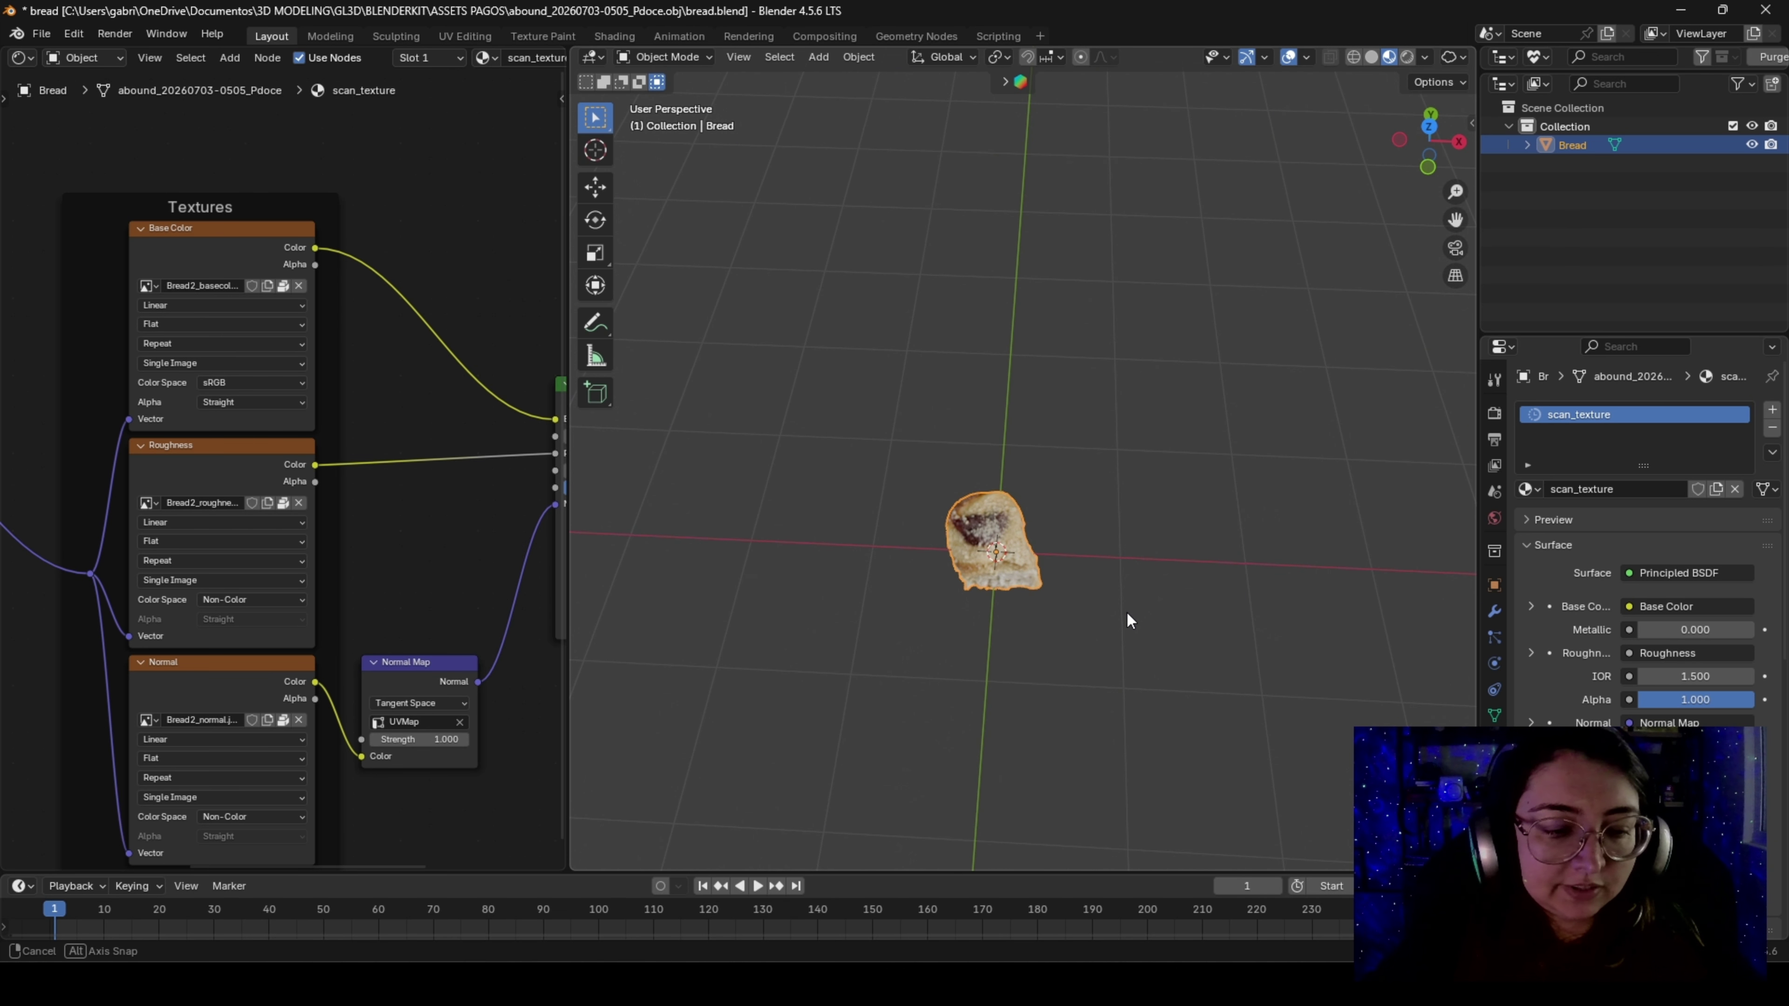
key("r")
key("z")
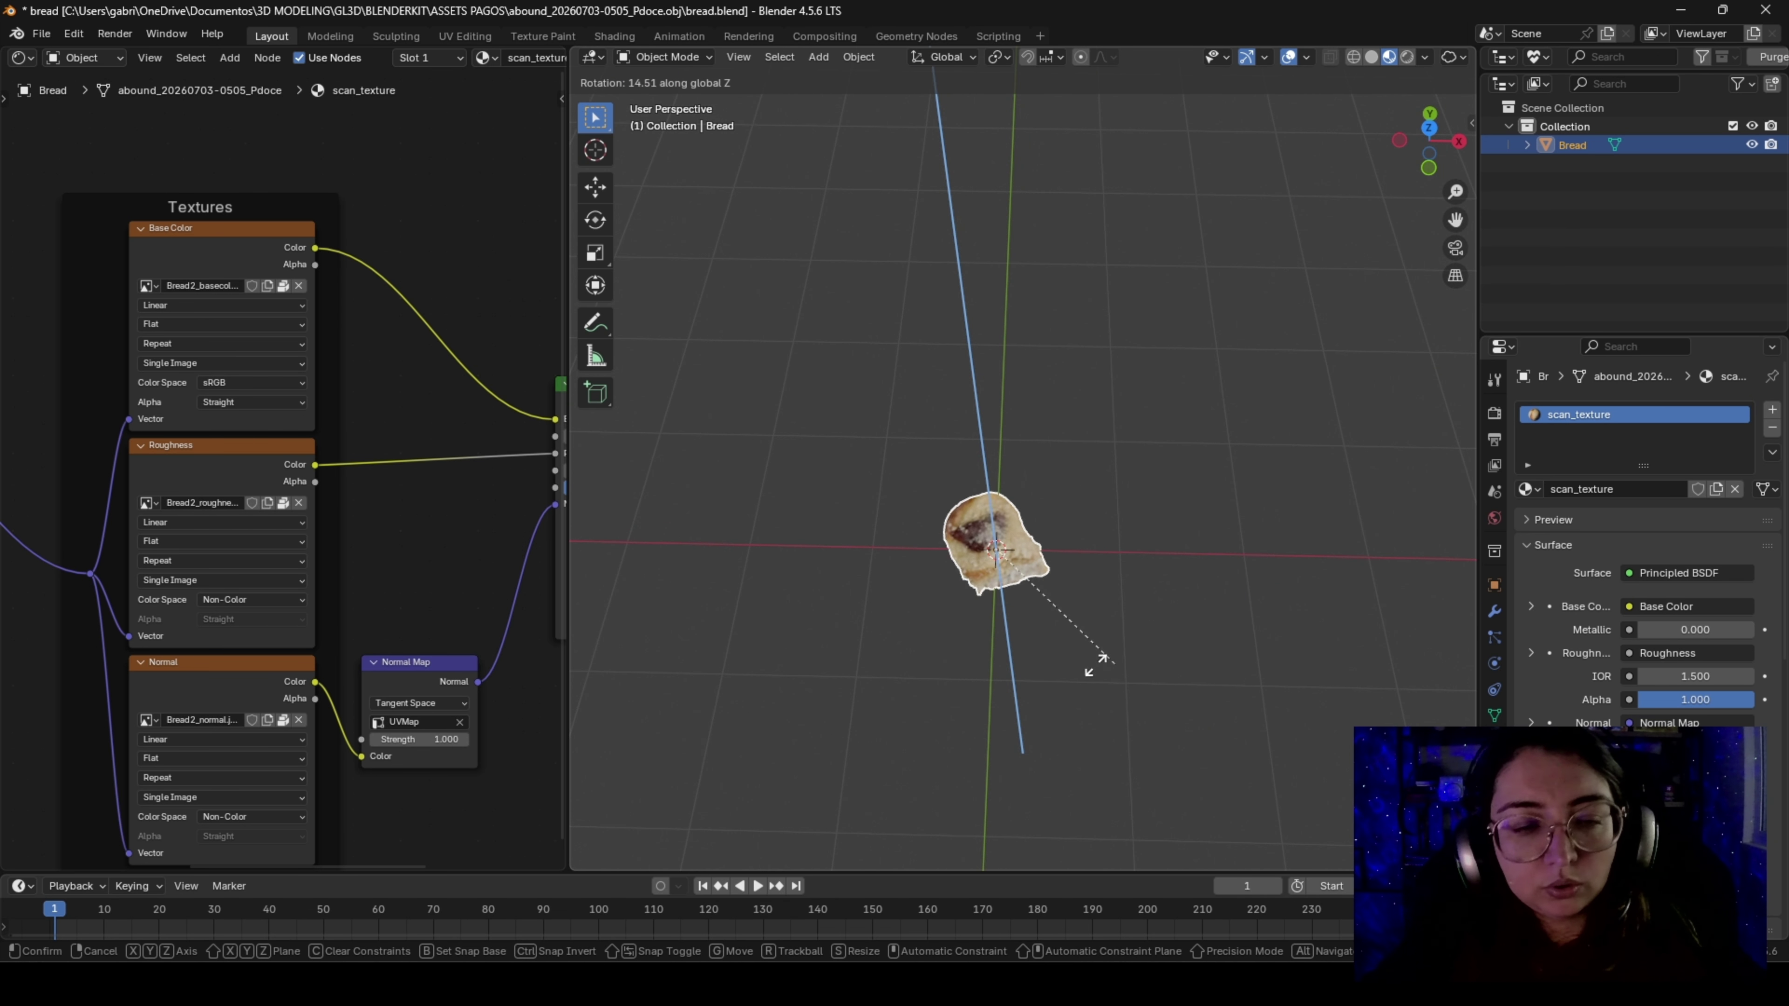
left_click(1084, 666)
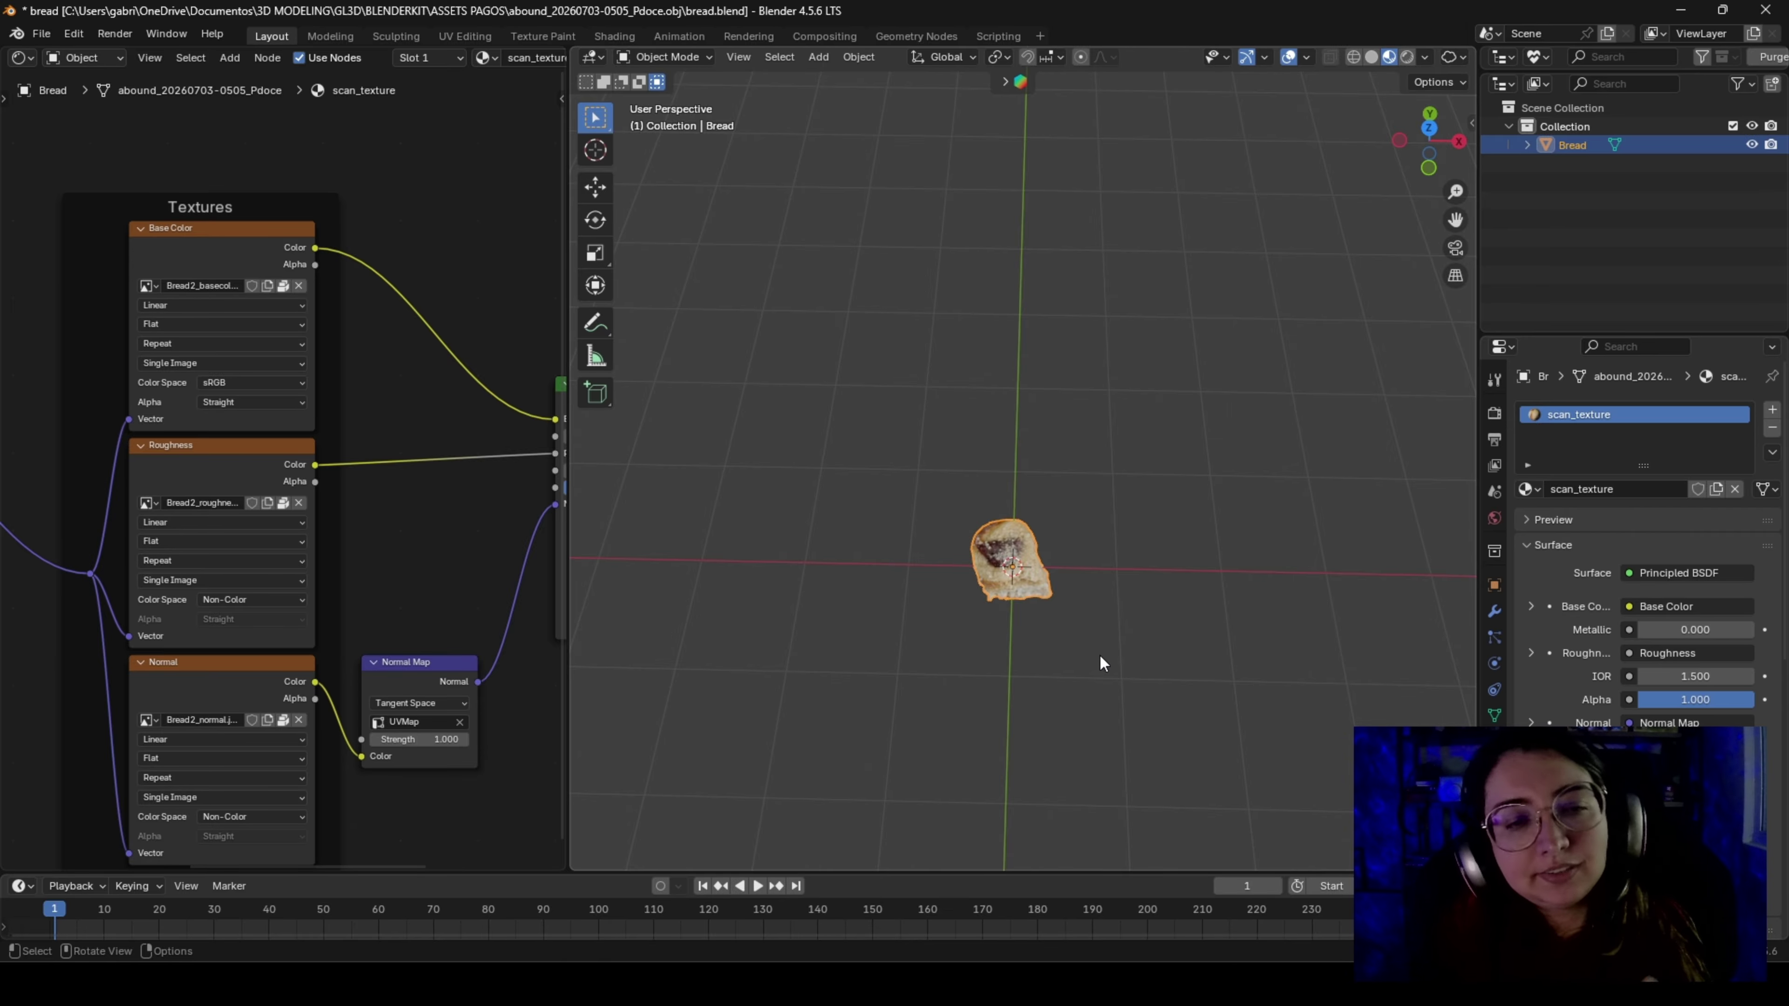
Try raising the bread along the Z axis above the floor in the front view
middle_click_drag(1100, 656, 1045, 613)
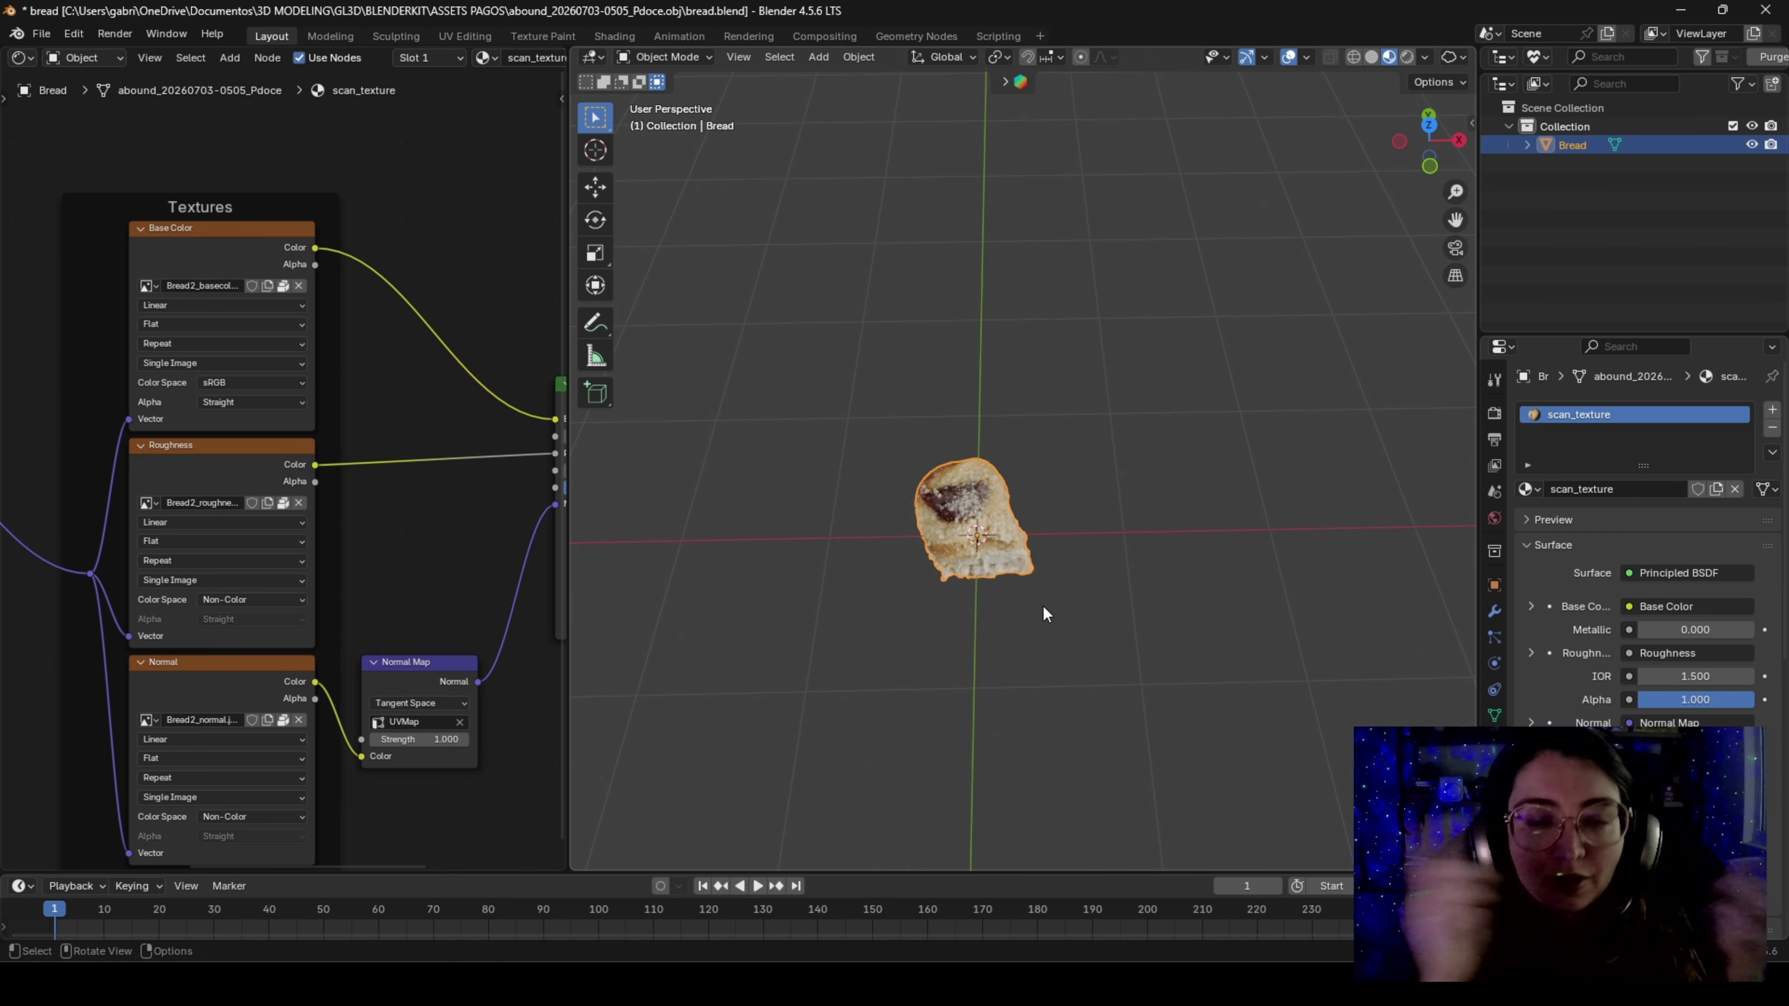
middle_click_drag(1043, 607, 1025, 539)
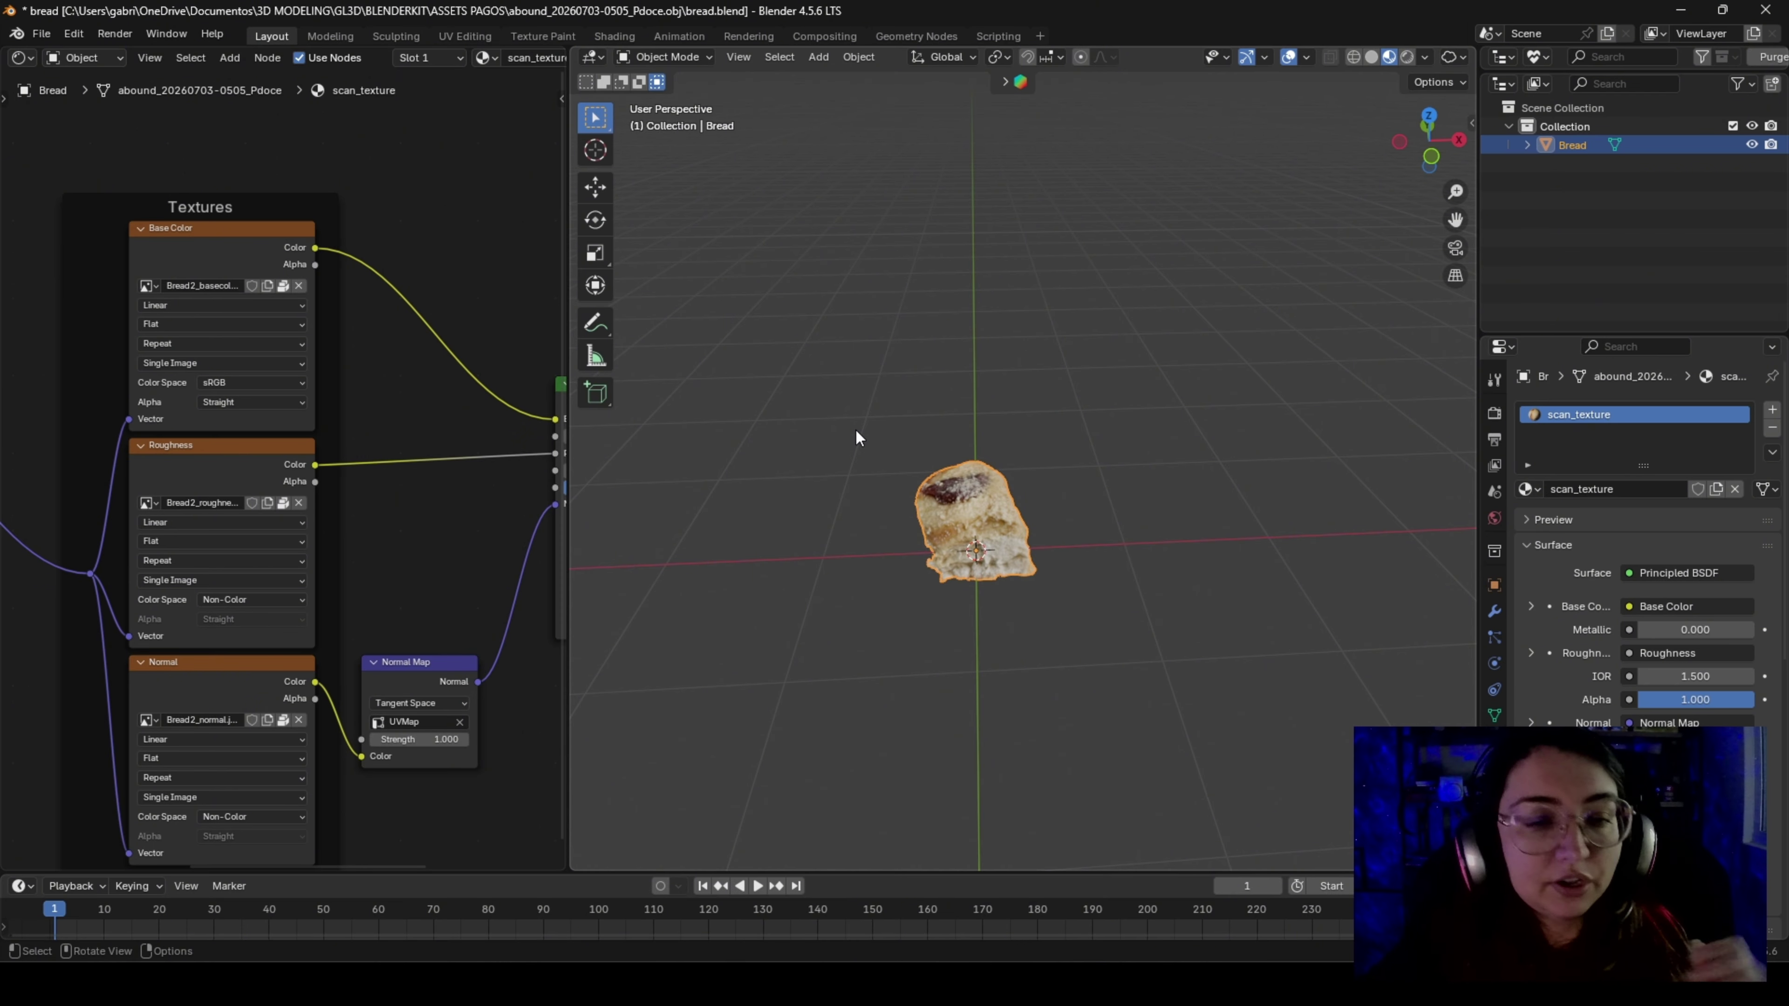
middle_click_drag(944, 686, 980, 661)
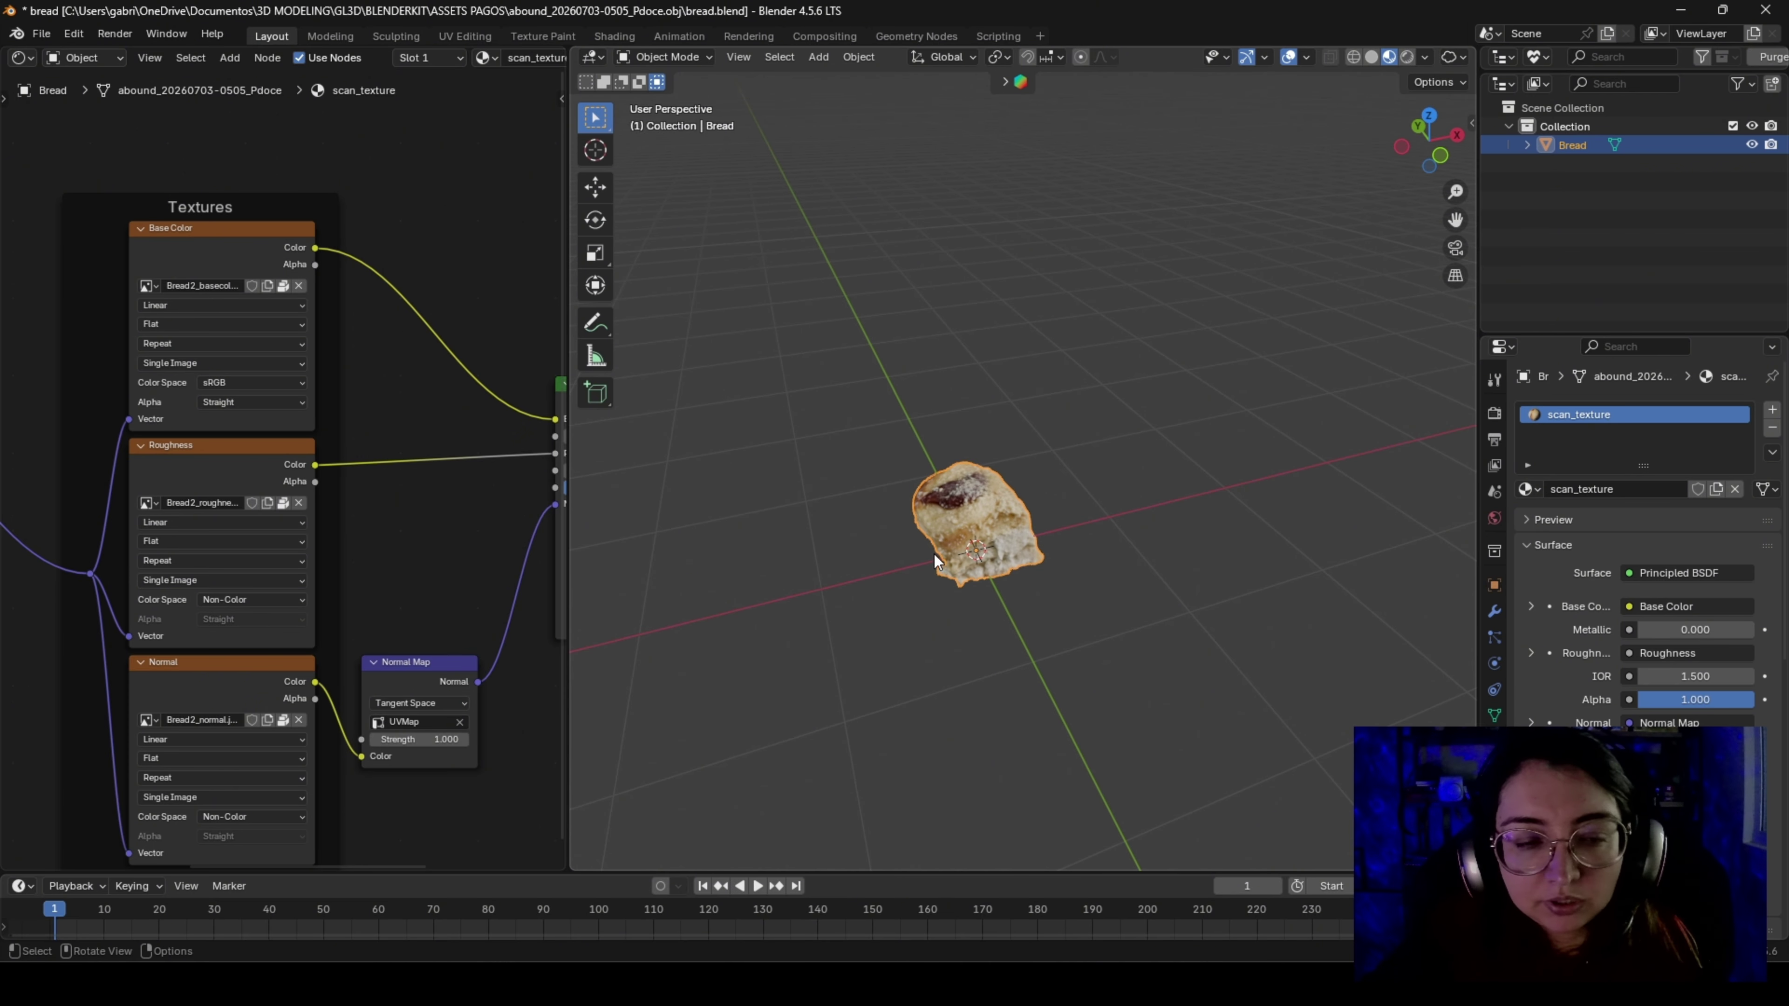
middle_click_drag(934, 553, 915, 608)
scroll(911, 611, "up", 5)
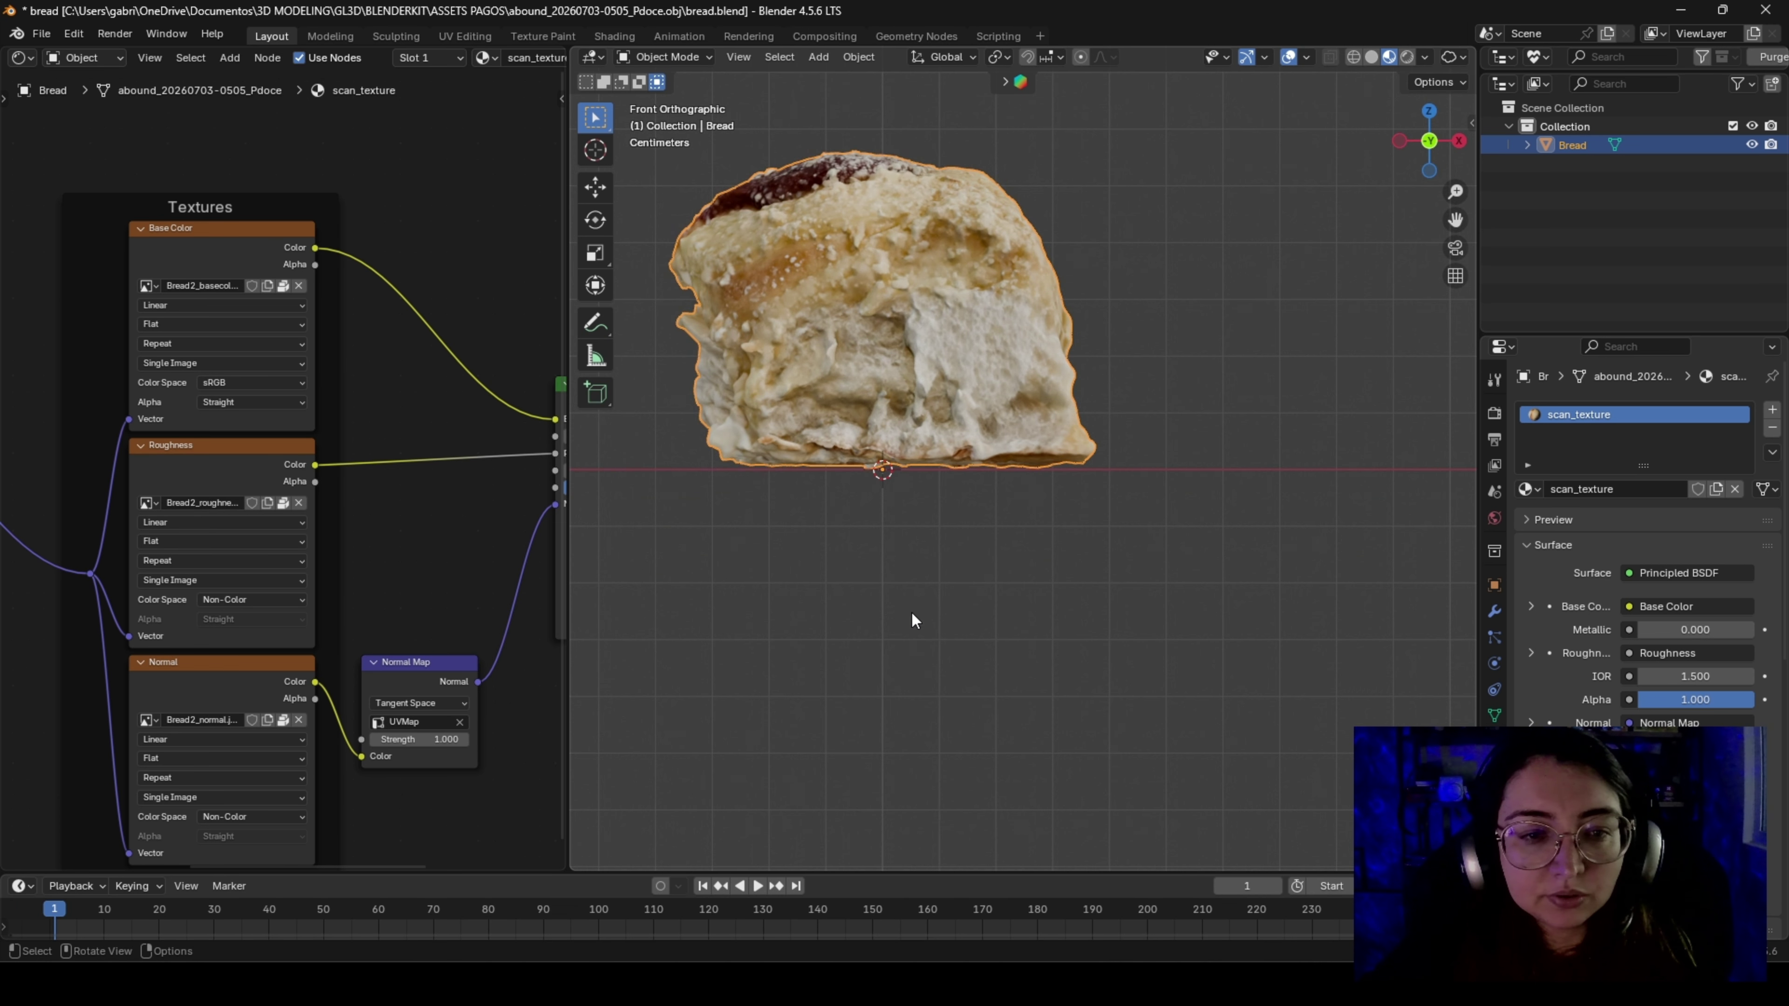
scroll(911, 613, "down", 7)
key("g")
key("z")
left_click(1126, 589)
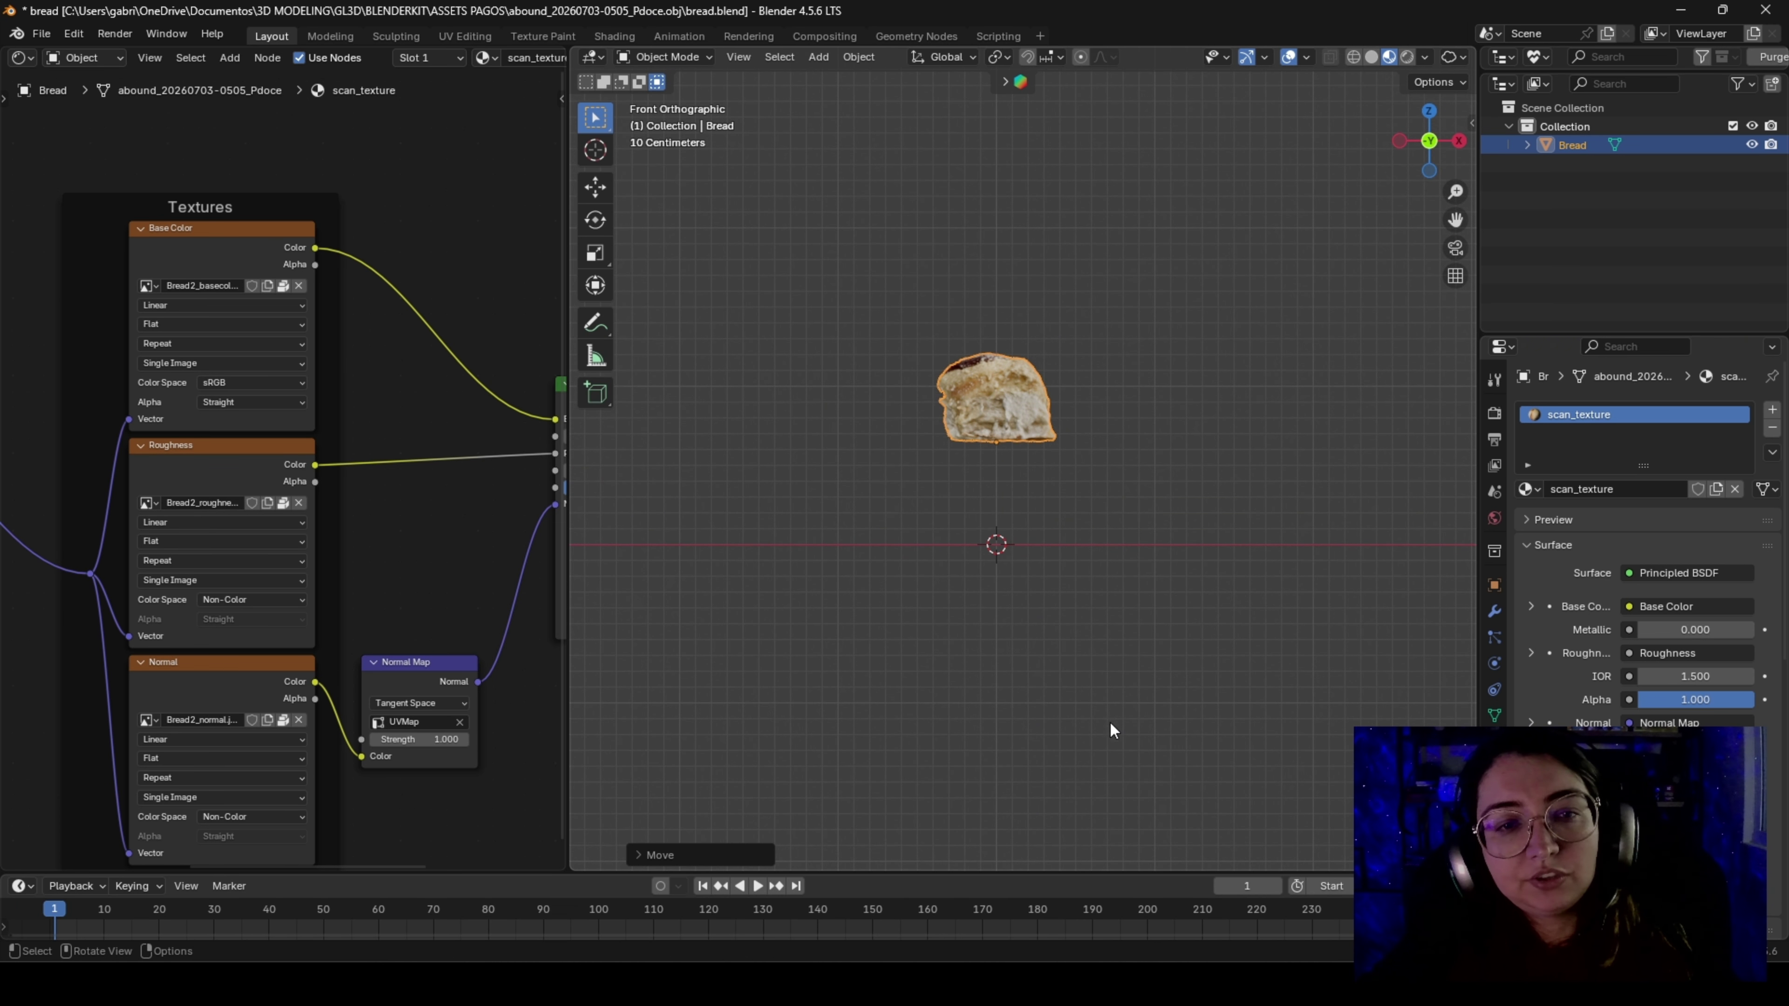
Try moving the bread across the ground plane with Z locked, and clear its location to the world origin
middle_click_drag(1111, 731, 969, 595)
scroll(971, 604, "down", 5)
key("g")
key("z")
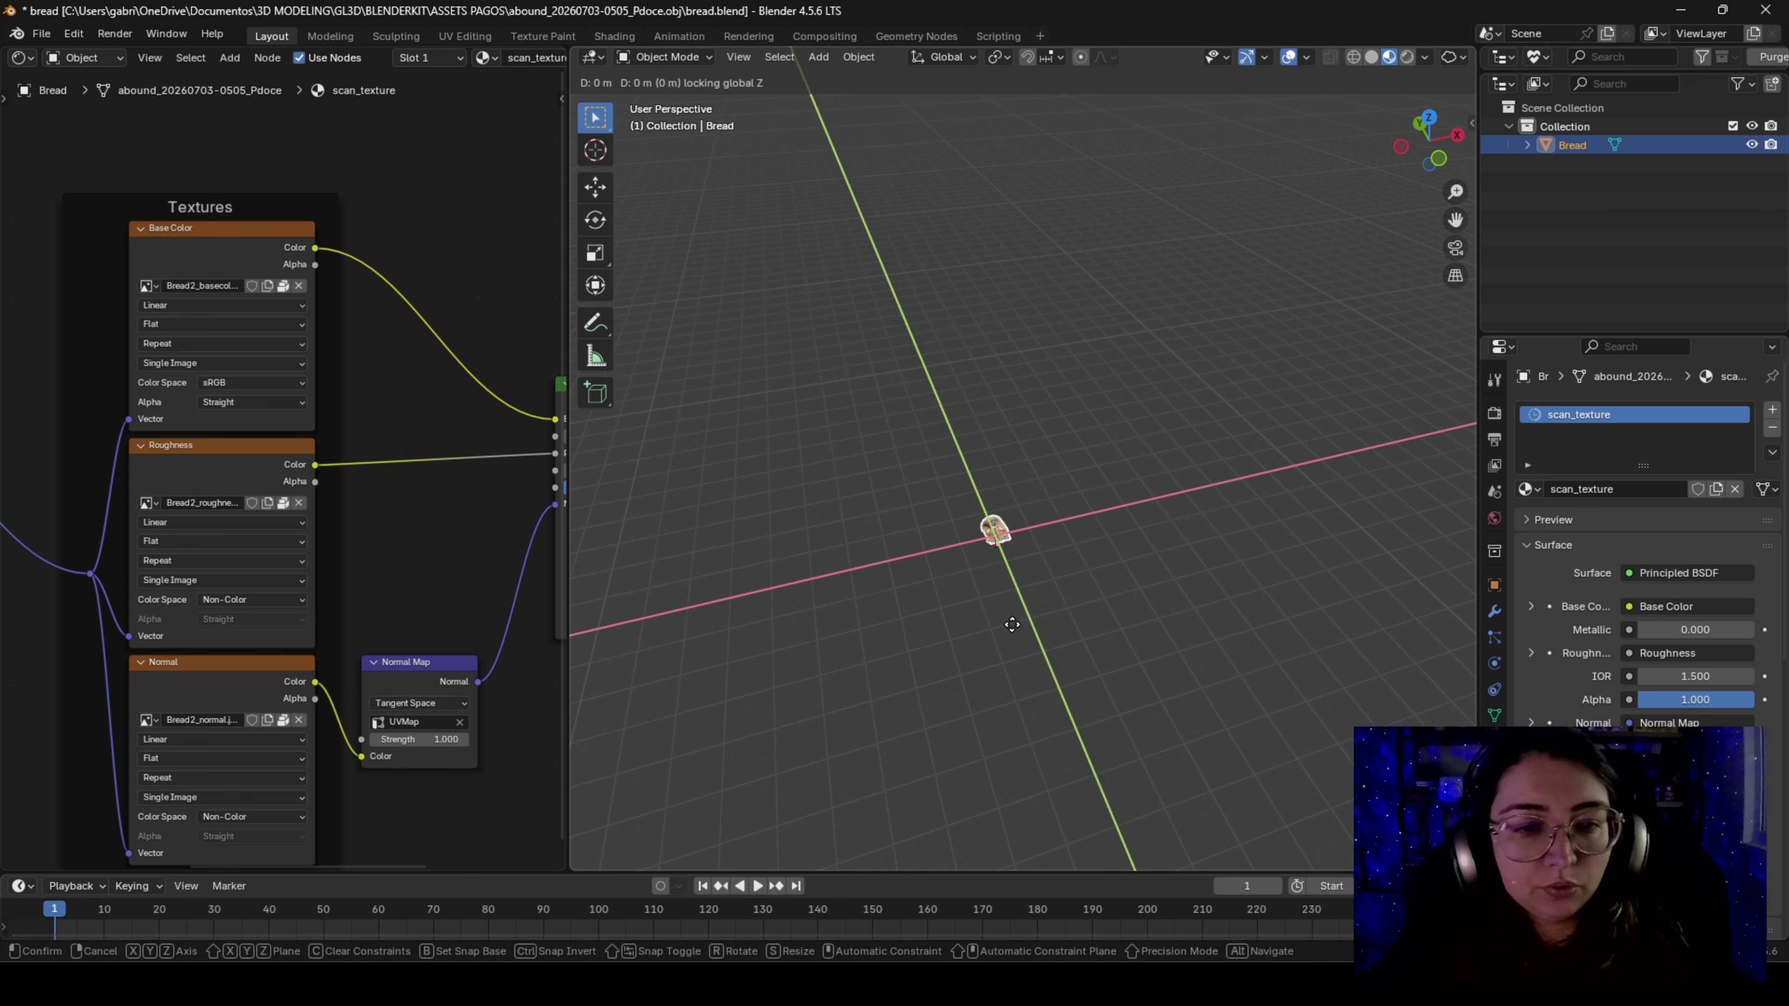
left_click(1066, 560)
key("alt+g")
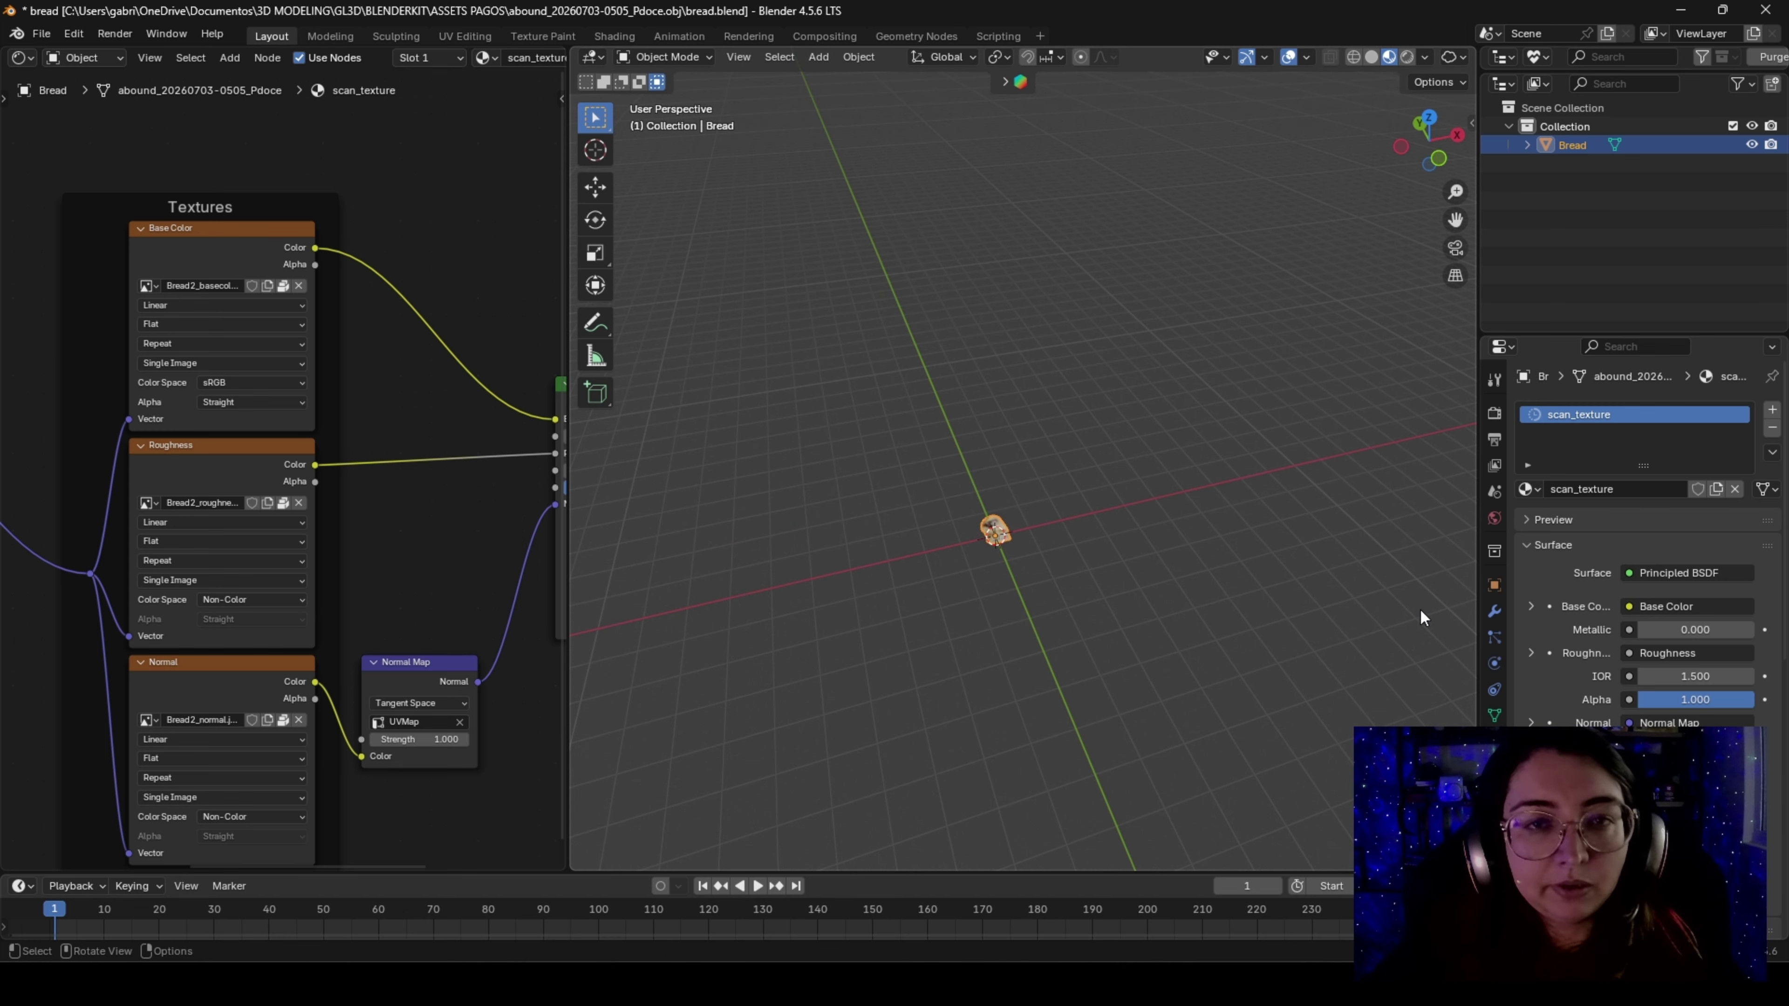
Examine how the bread sits on the floor at the world origin from several angles
scroll(981, 543, "up", 4)
scroll(1013, 555, "up", 4)
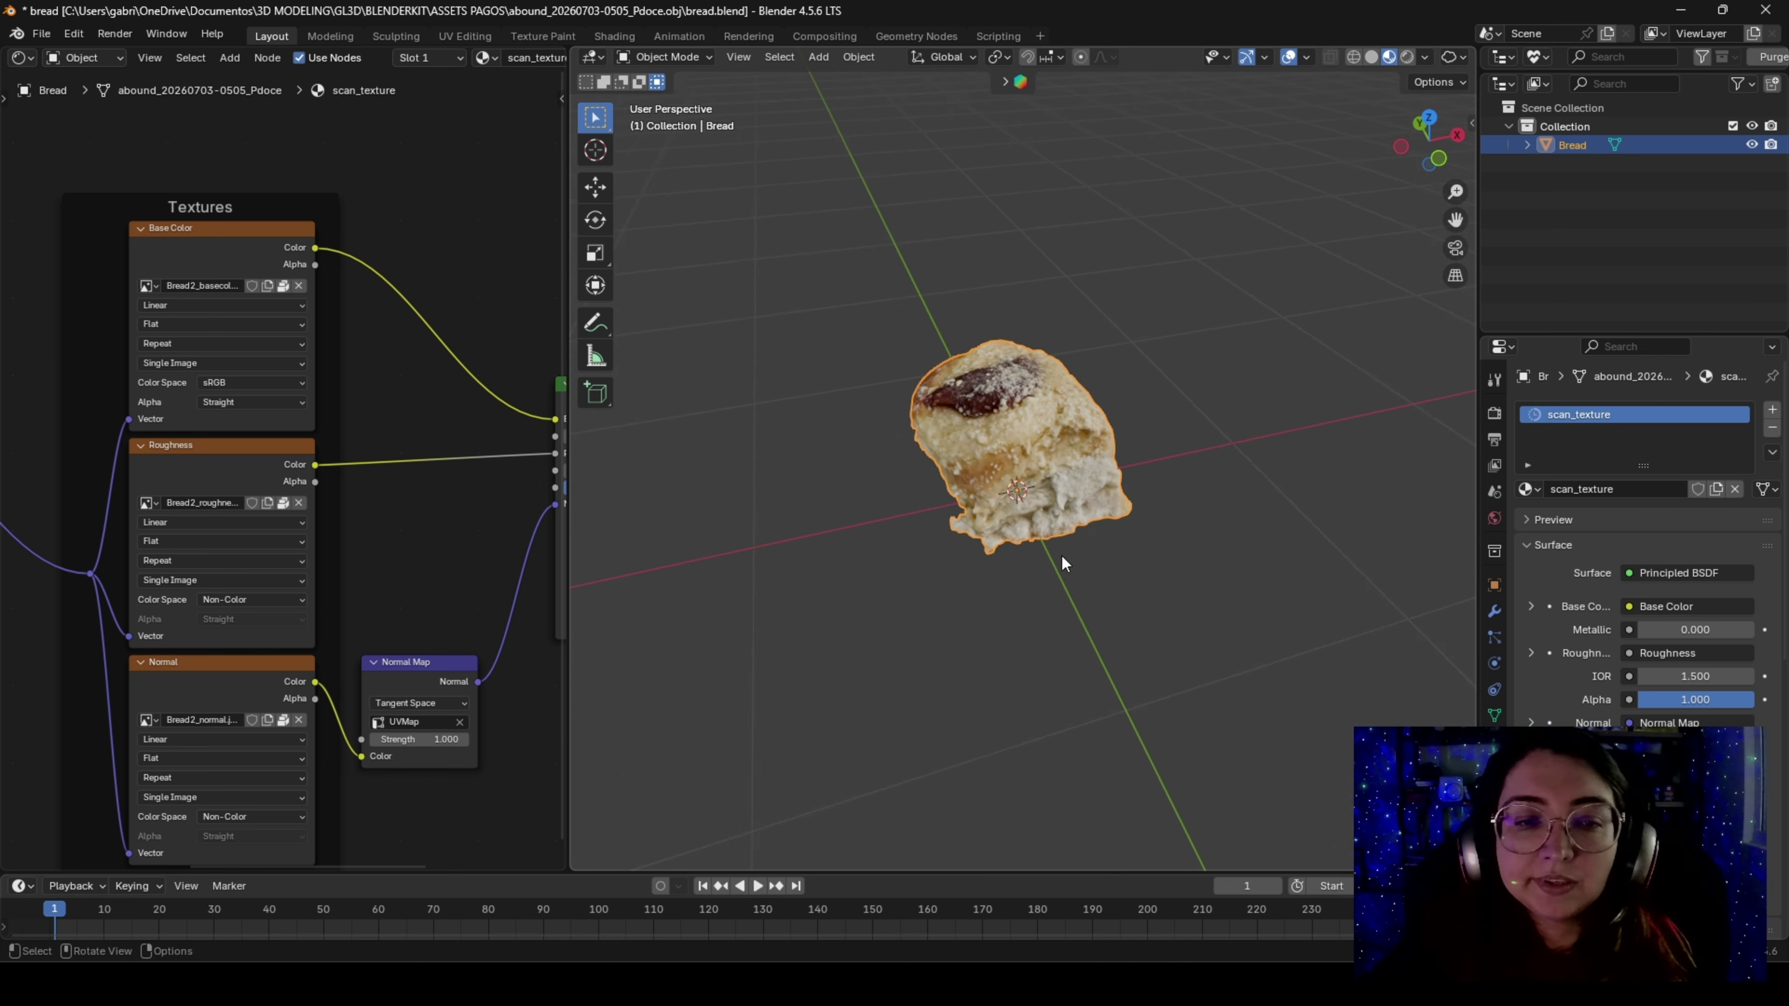
middle_click_drag(1060, 554, 1003, 368)
mouse_move(1021, 473)
middle_mouse_down()
mouse_move(1241, 503)
mouse_move(1027, 557)
mouse_move(1007, 482)
mouse_move(1026, 504)
mouse_move(926, 448)
mouse_move(917, 501)
mouse_move(1013, 504)
middle_mouse_up()
scroll(1002, 482, "up", 3)
scroll(1027, 505, "up", 1)
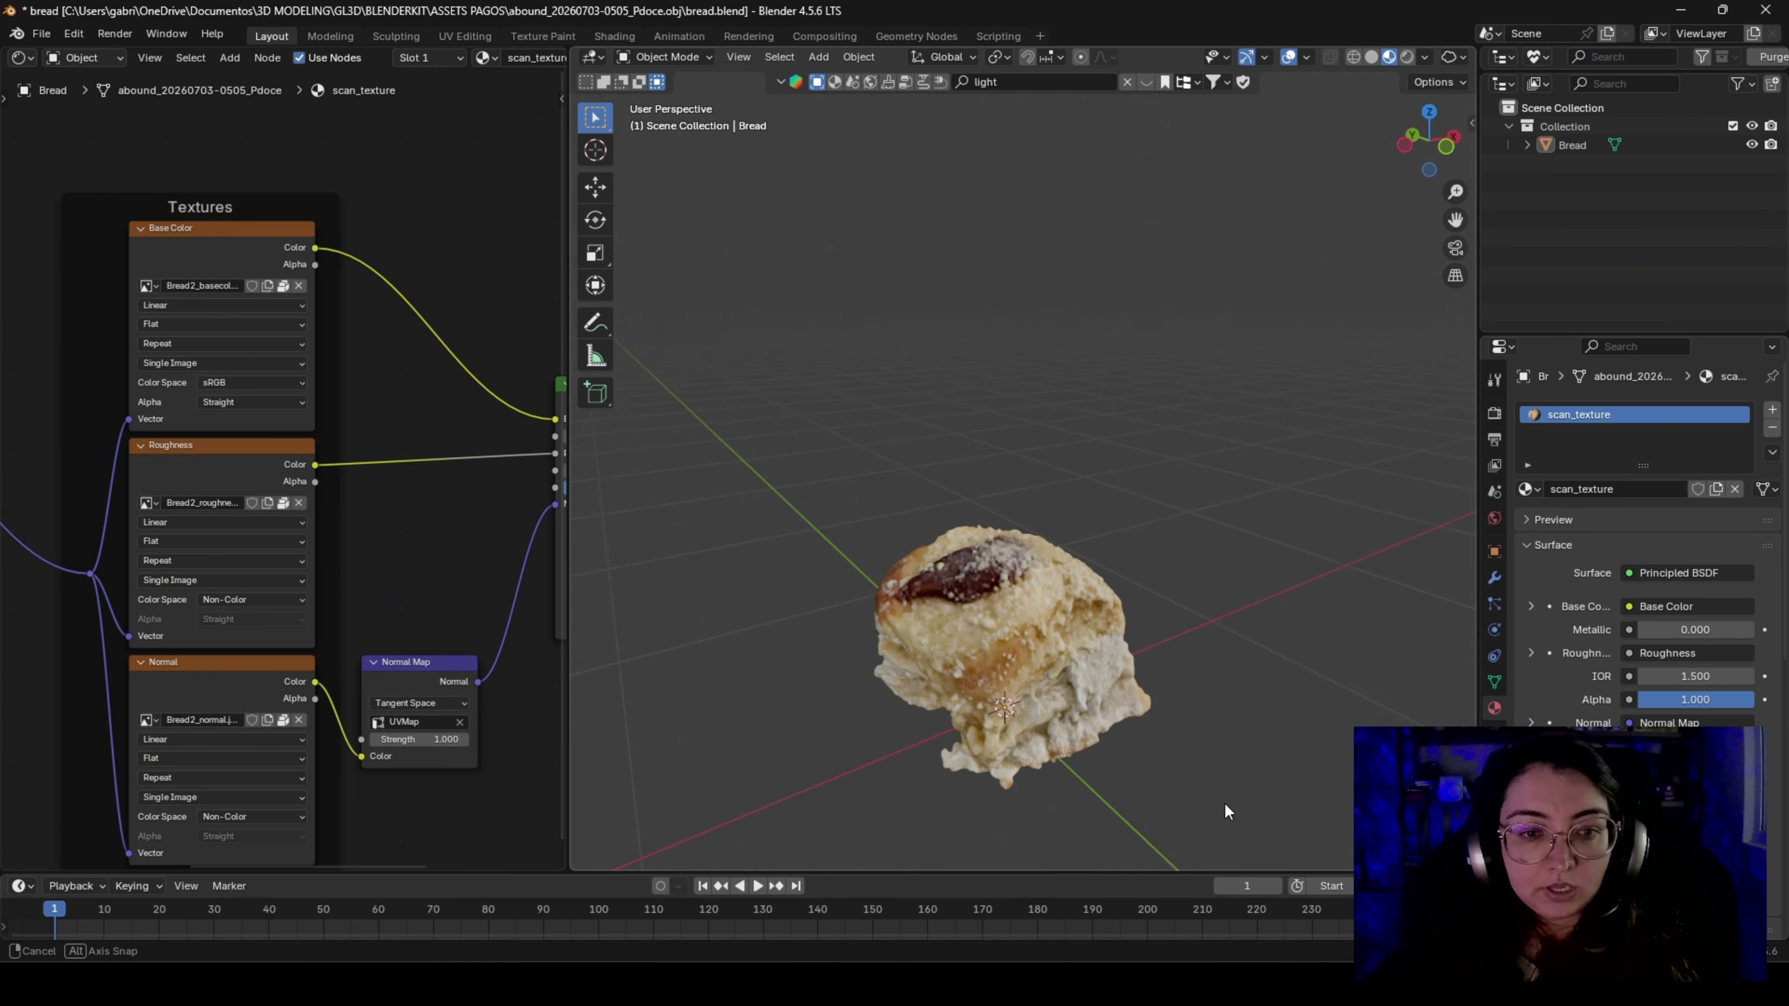
middle_click_drag(1225, 810, 1097, 594)
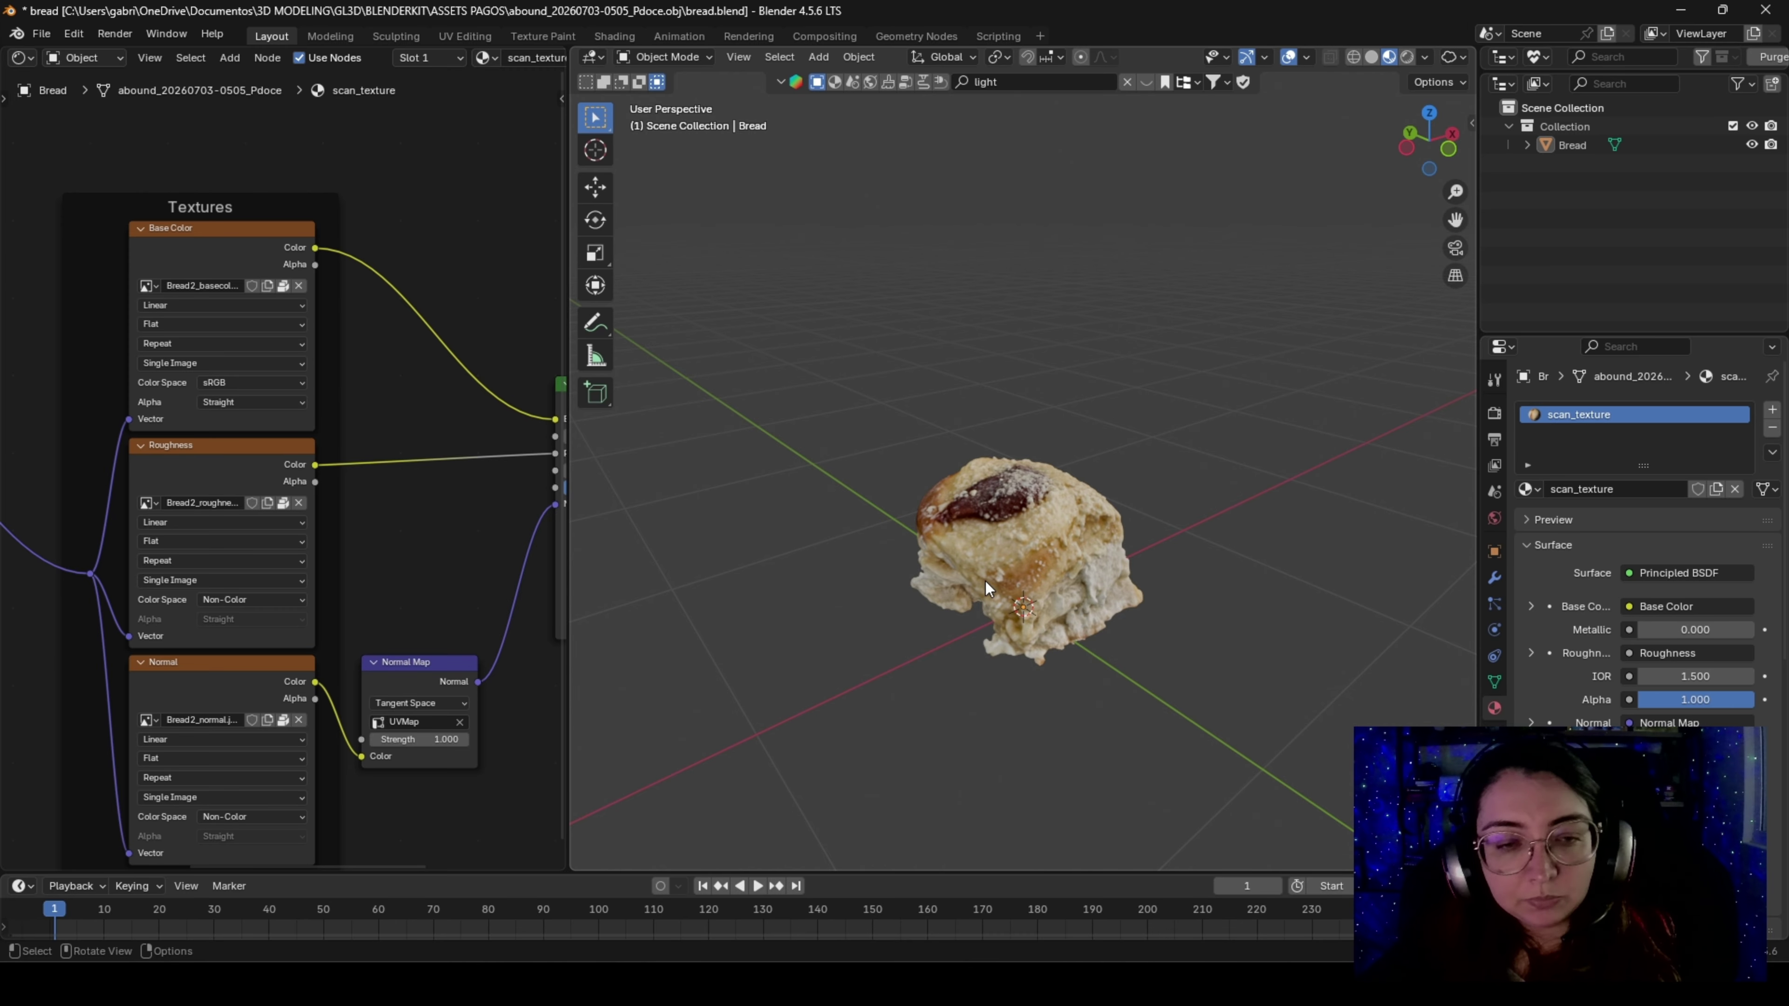
middle_click_drag(985, 582, 1014, 536)
Search BlenderKit models for "light" and hide the Bread object
left_click(1067, 82)
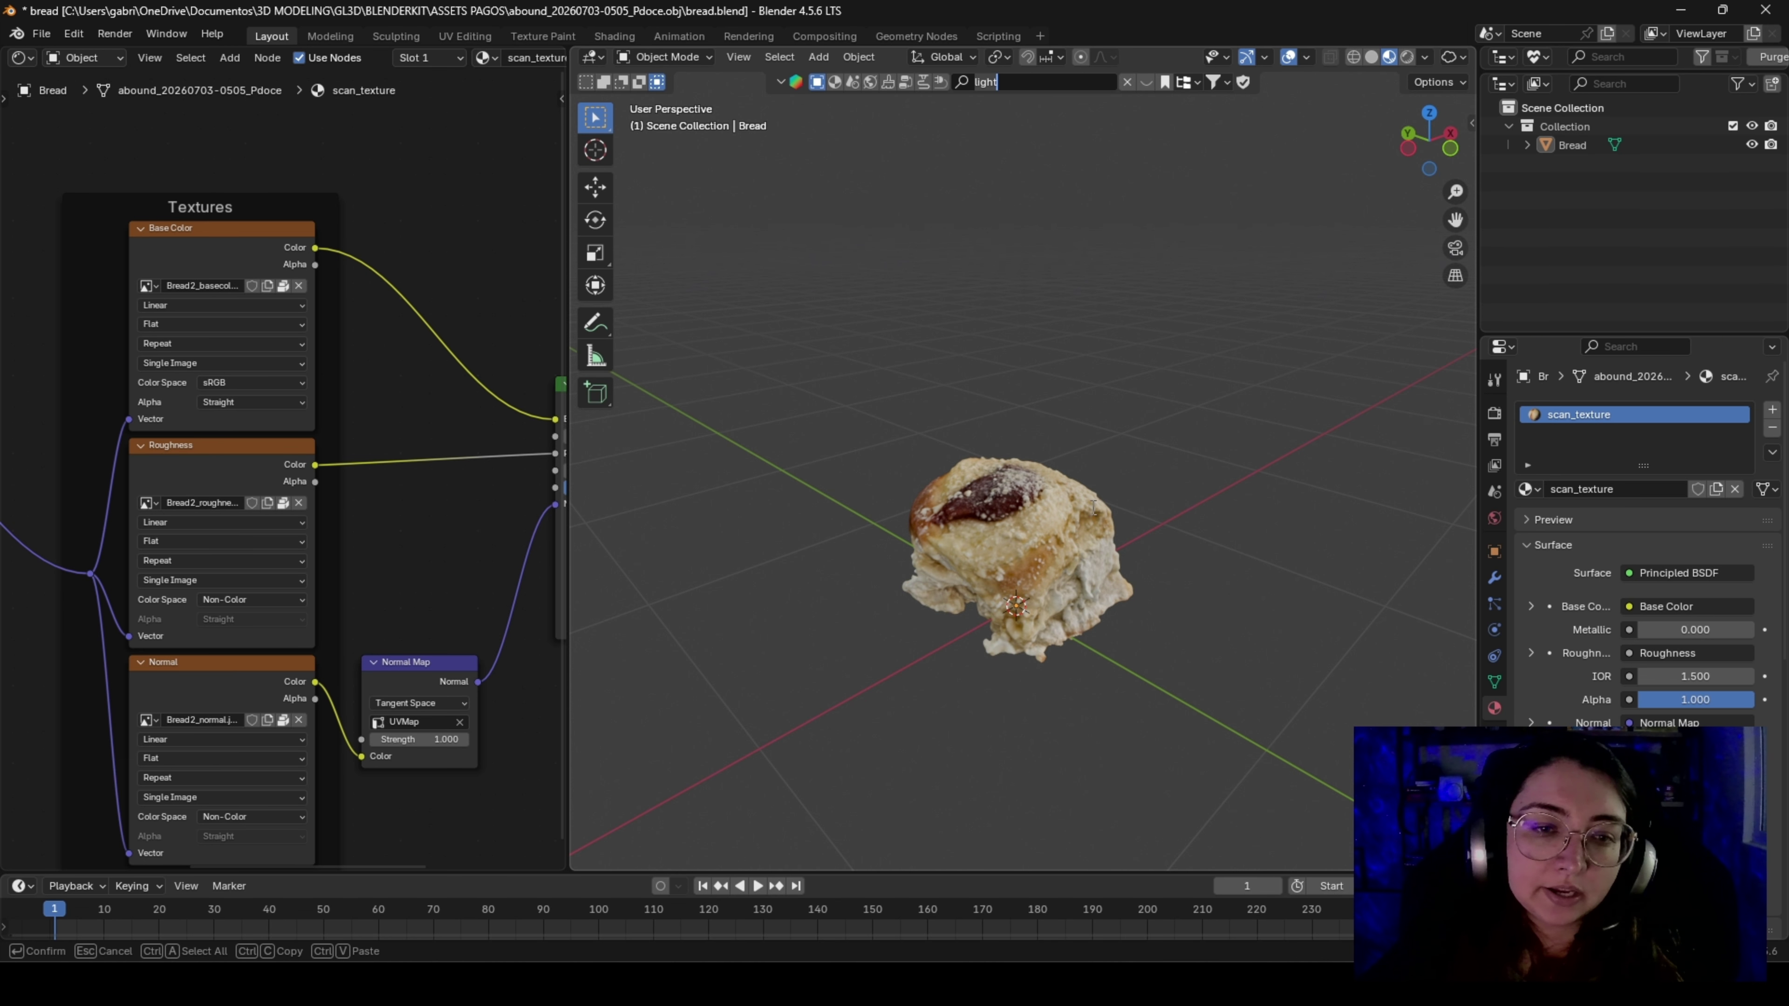
left_click(1750, 146)
left_click(1751, 145)
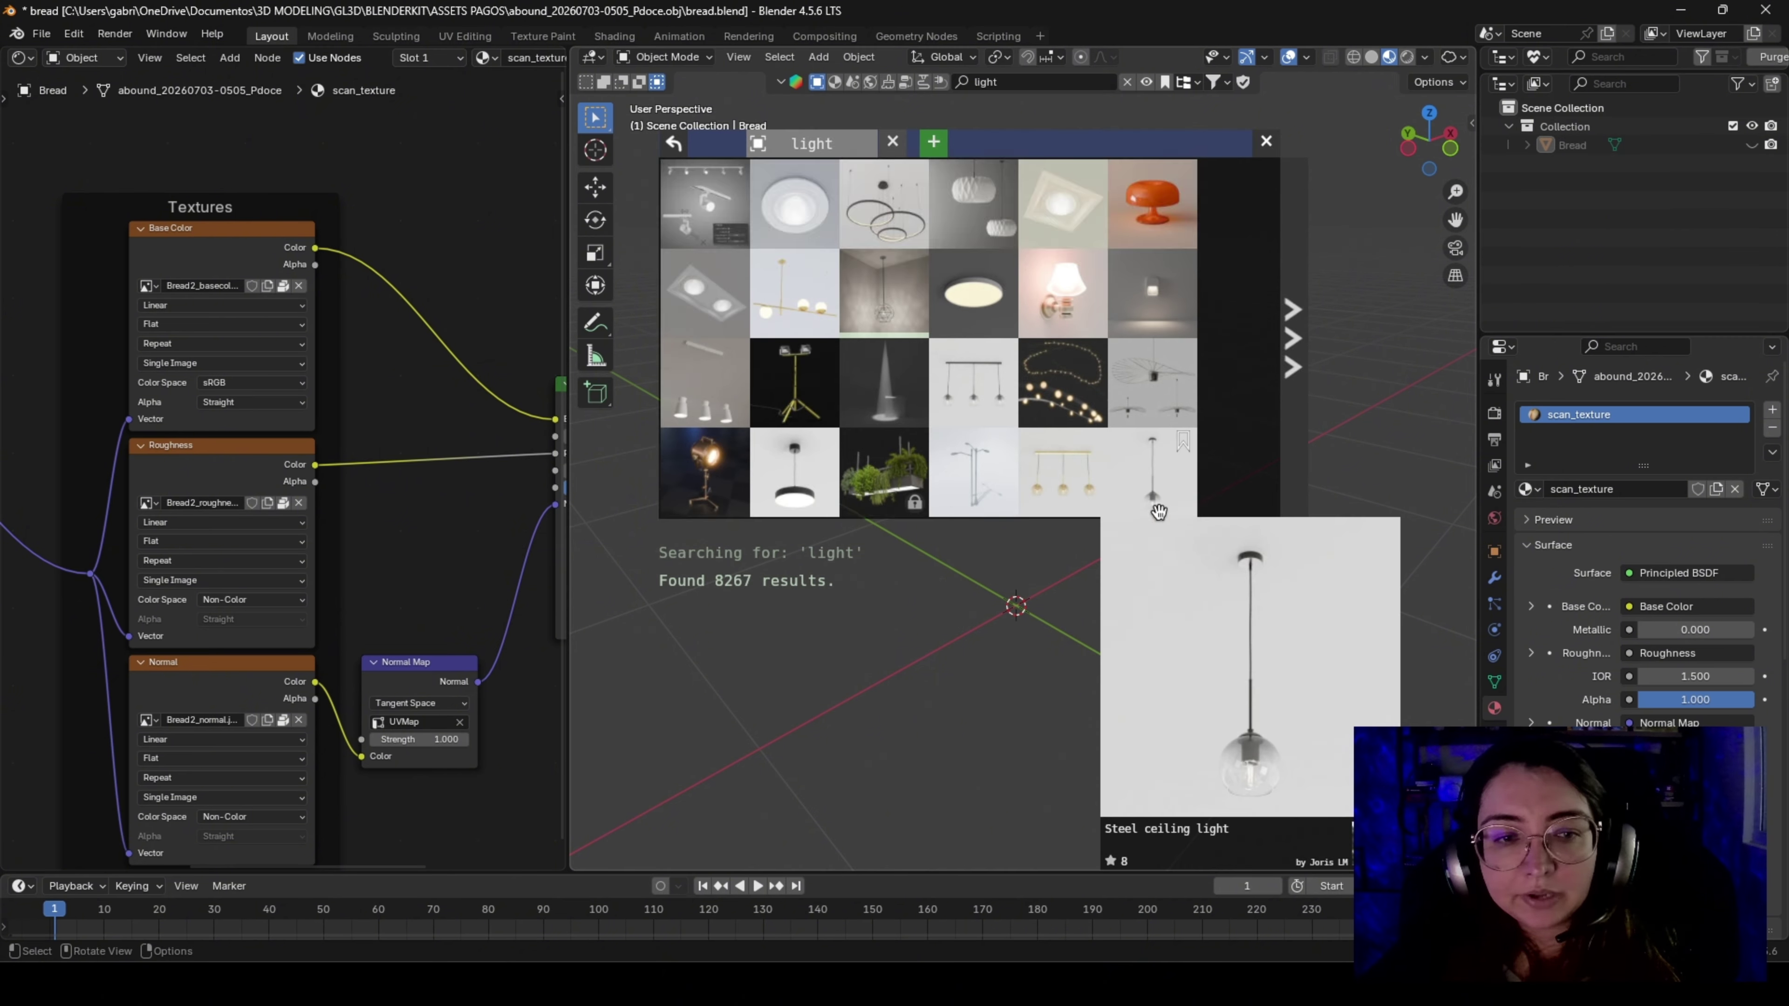
Browse the light results, add the Hanging Ceiling Light model to the scene, and close the results
scroll(1154, 506, "down", 1)
scroll(1062, 395, "down", 1)
mouse_move(1016, 341)
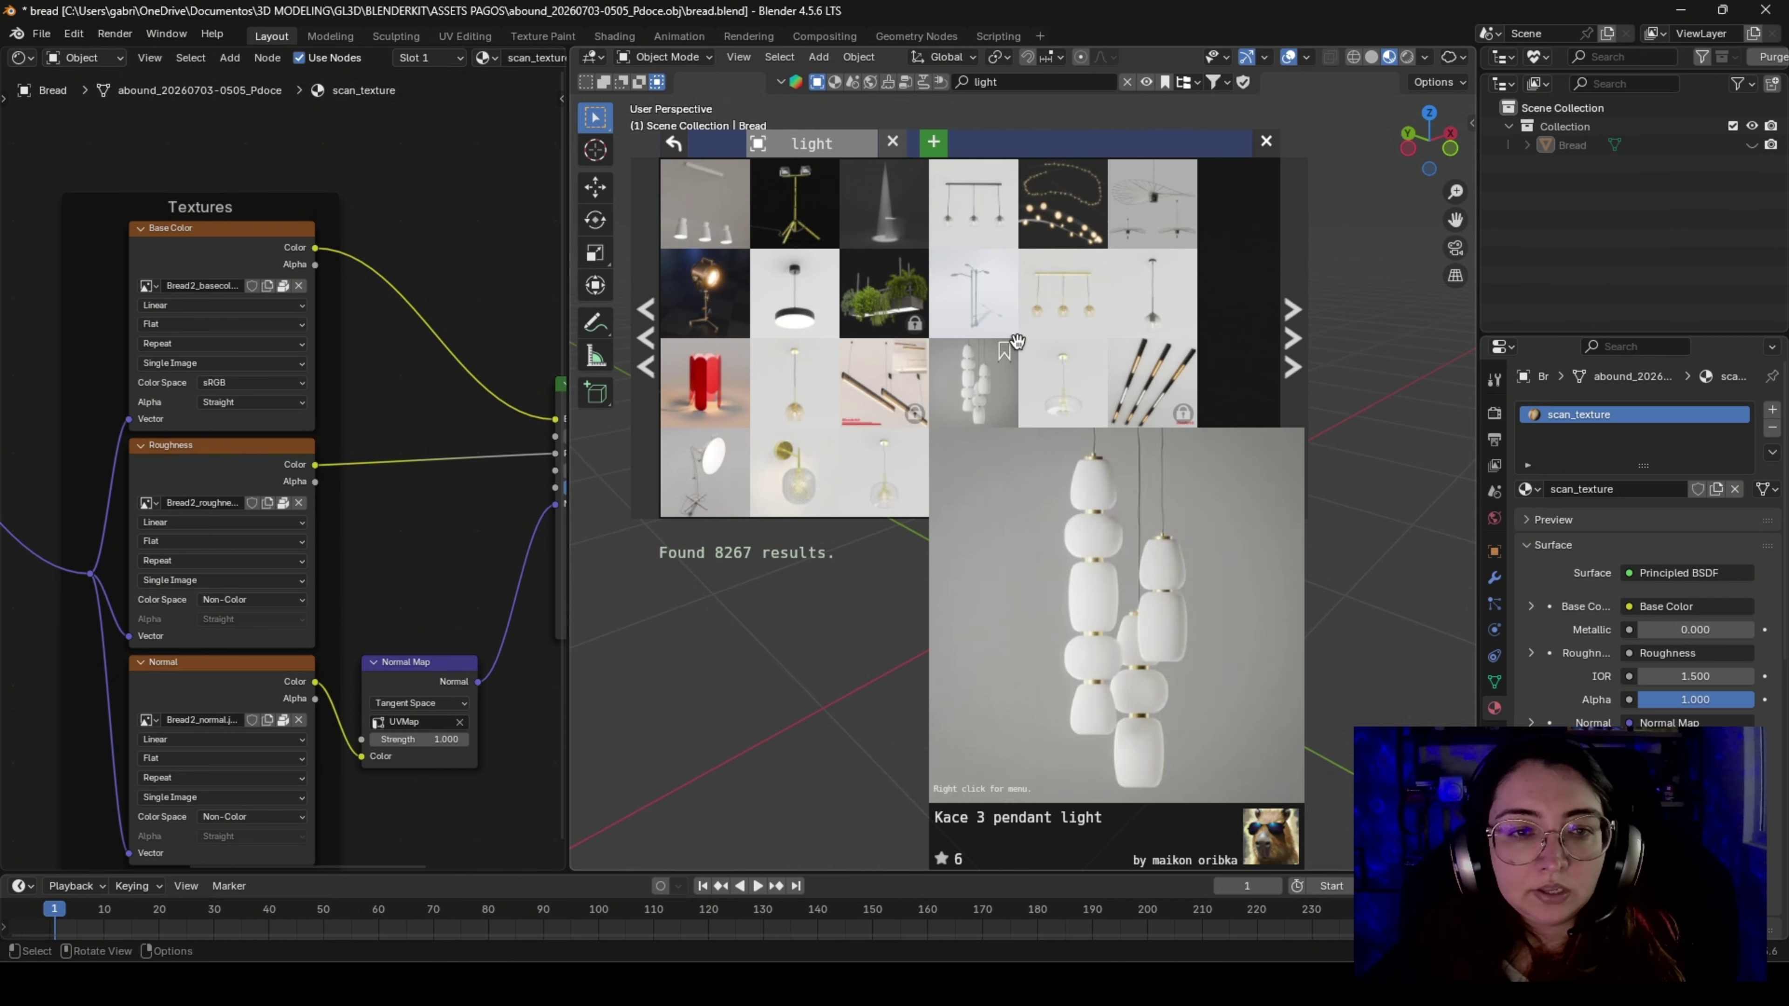
scroll(945, 341, "up", 2)
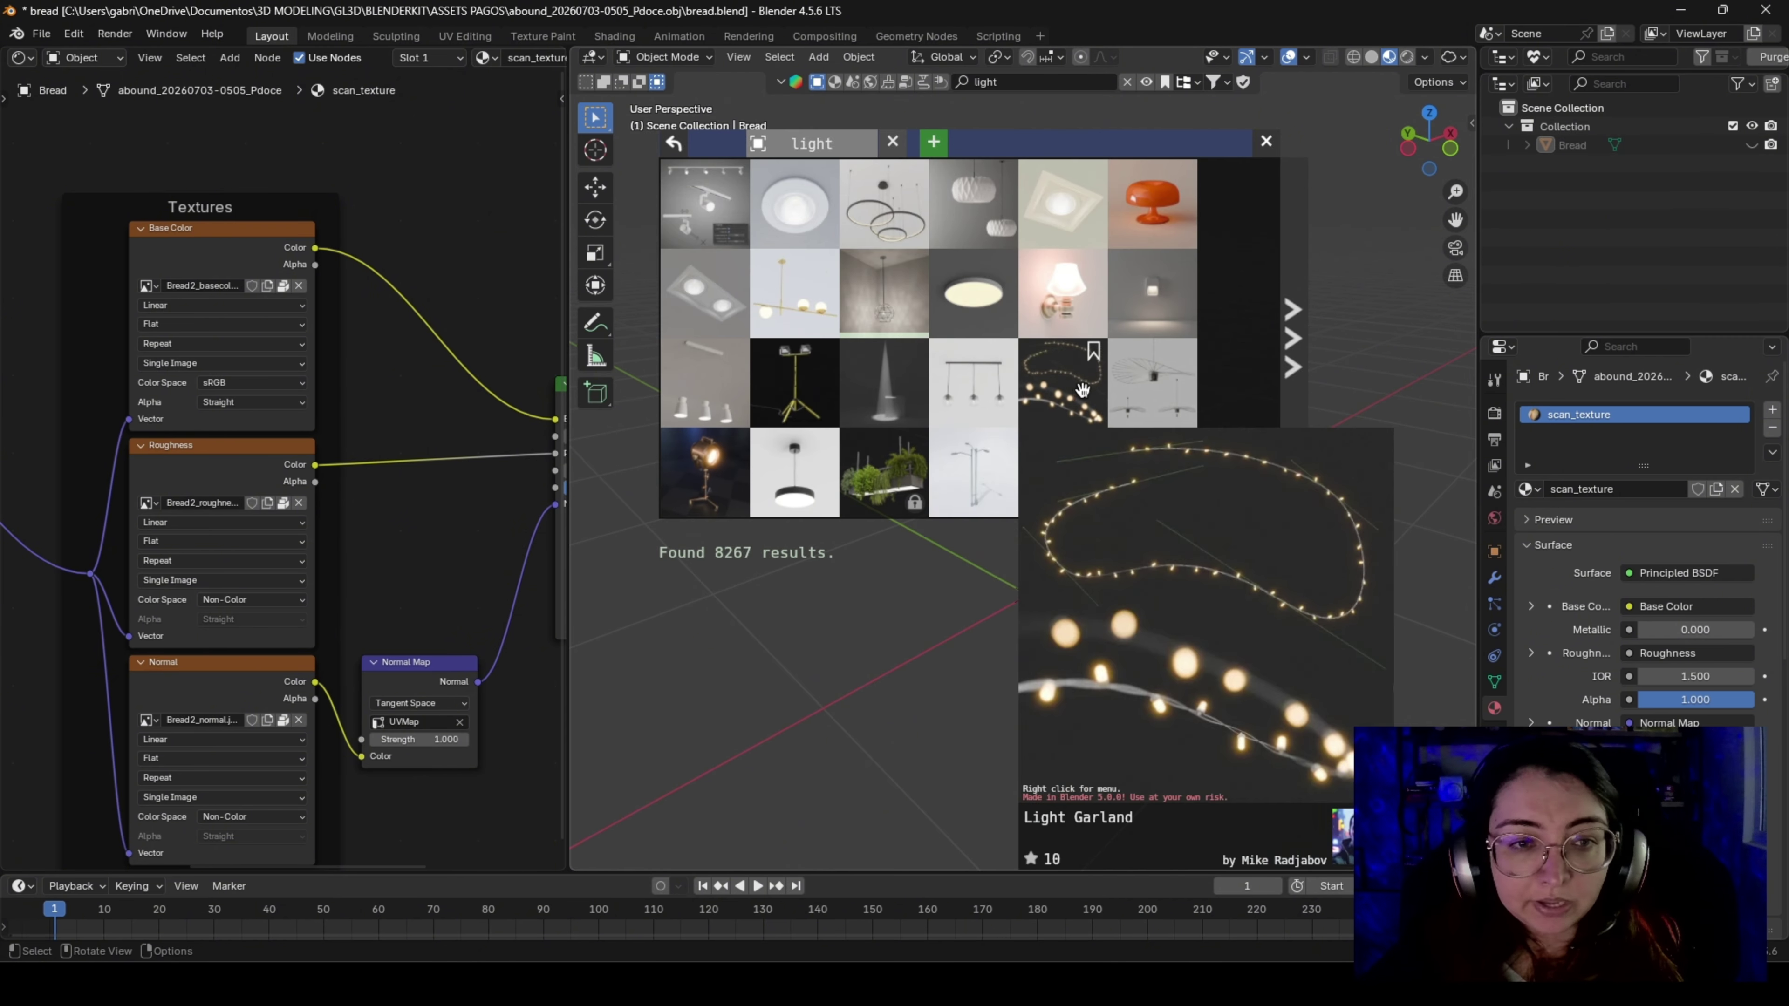
left_click(905, 310)
left_click(1266, 141)
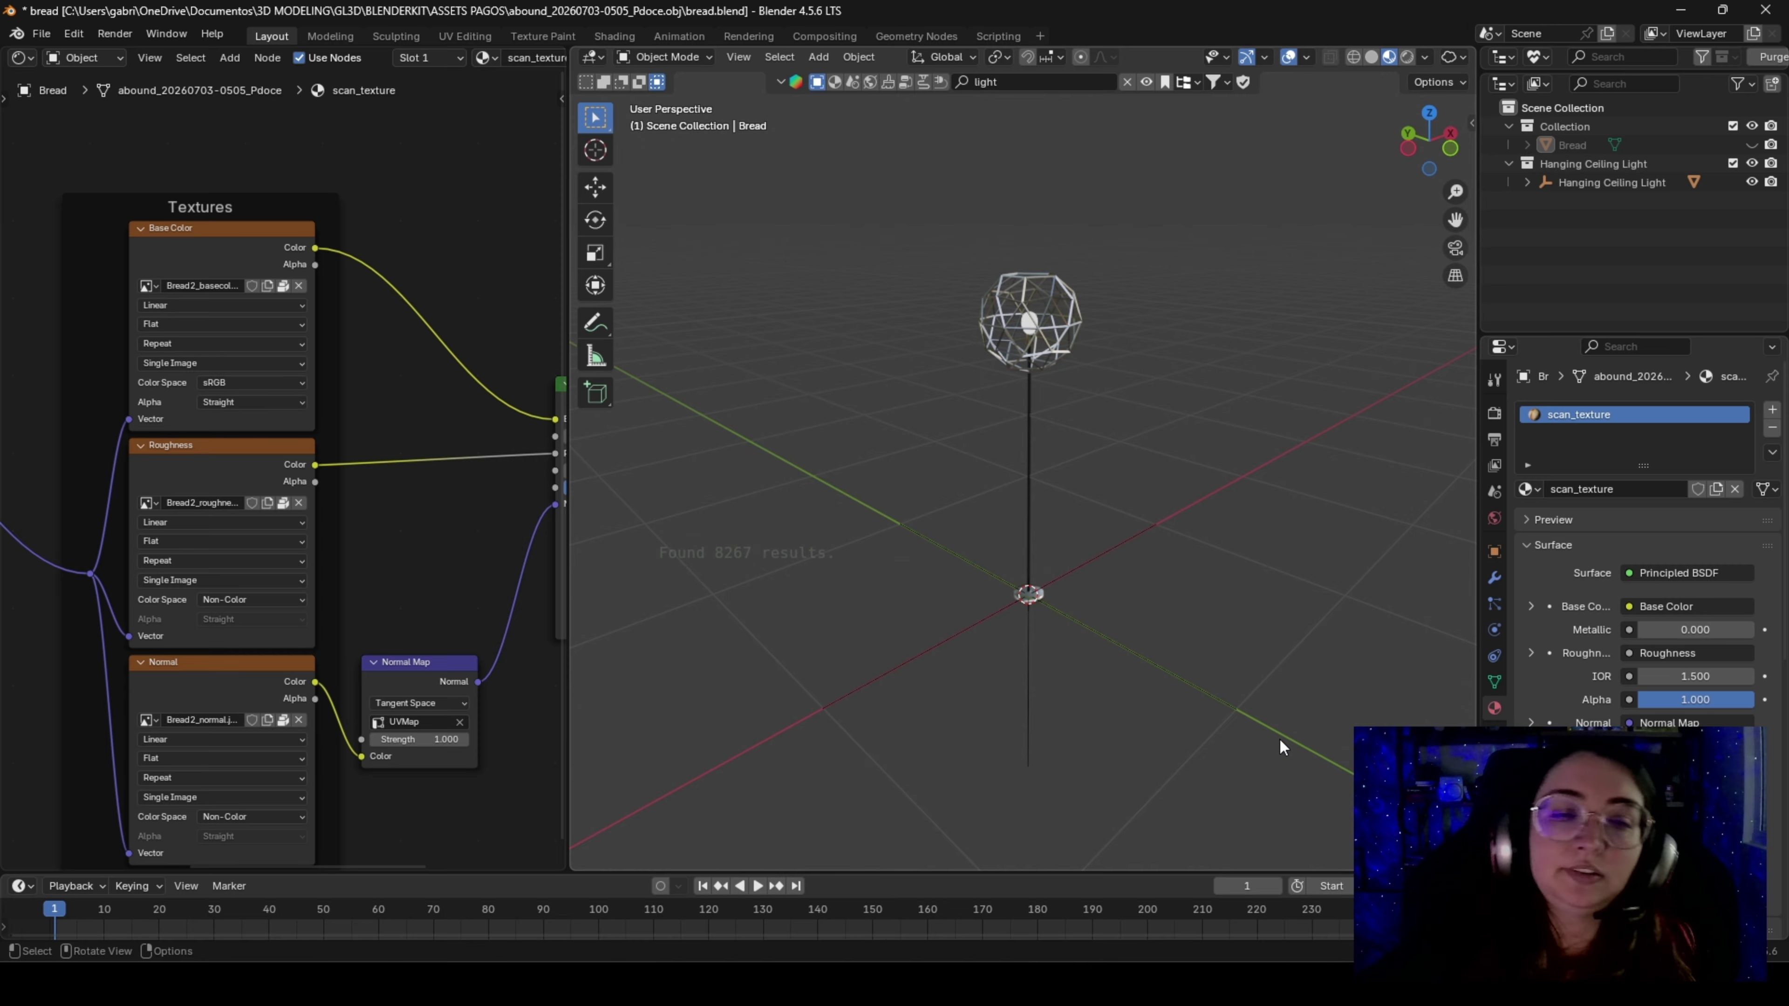
Select the Hanging Ceiling Light's parent empty and inspect where its origin lies
middle_click_drag(1273, 738, 970, 549)
left_click(995, 594)
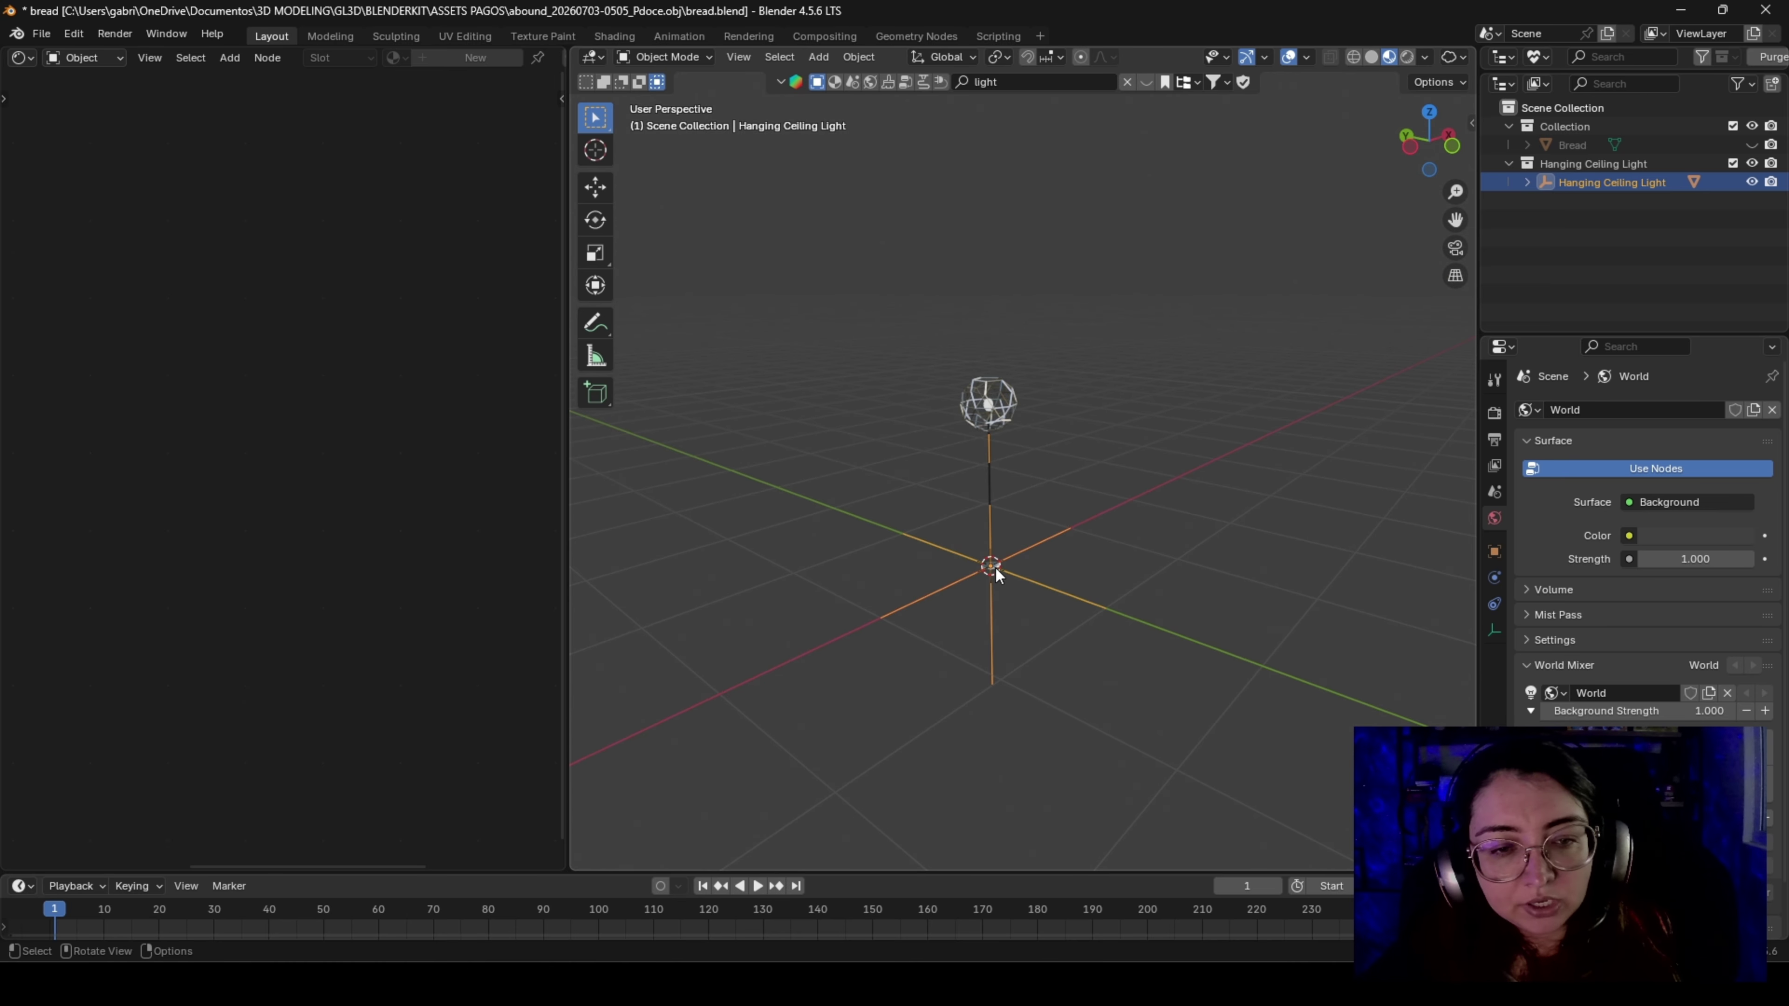
middle_click_drag(986, 568, 999, 571)
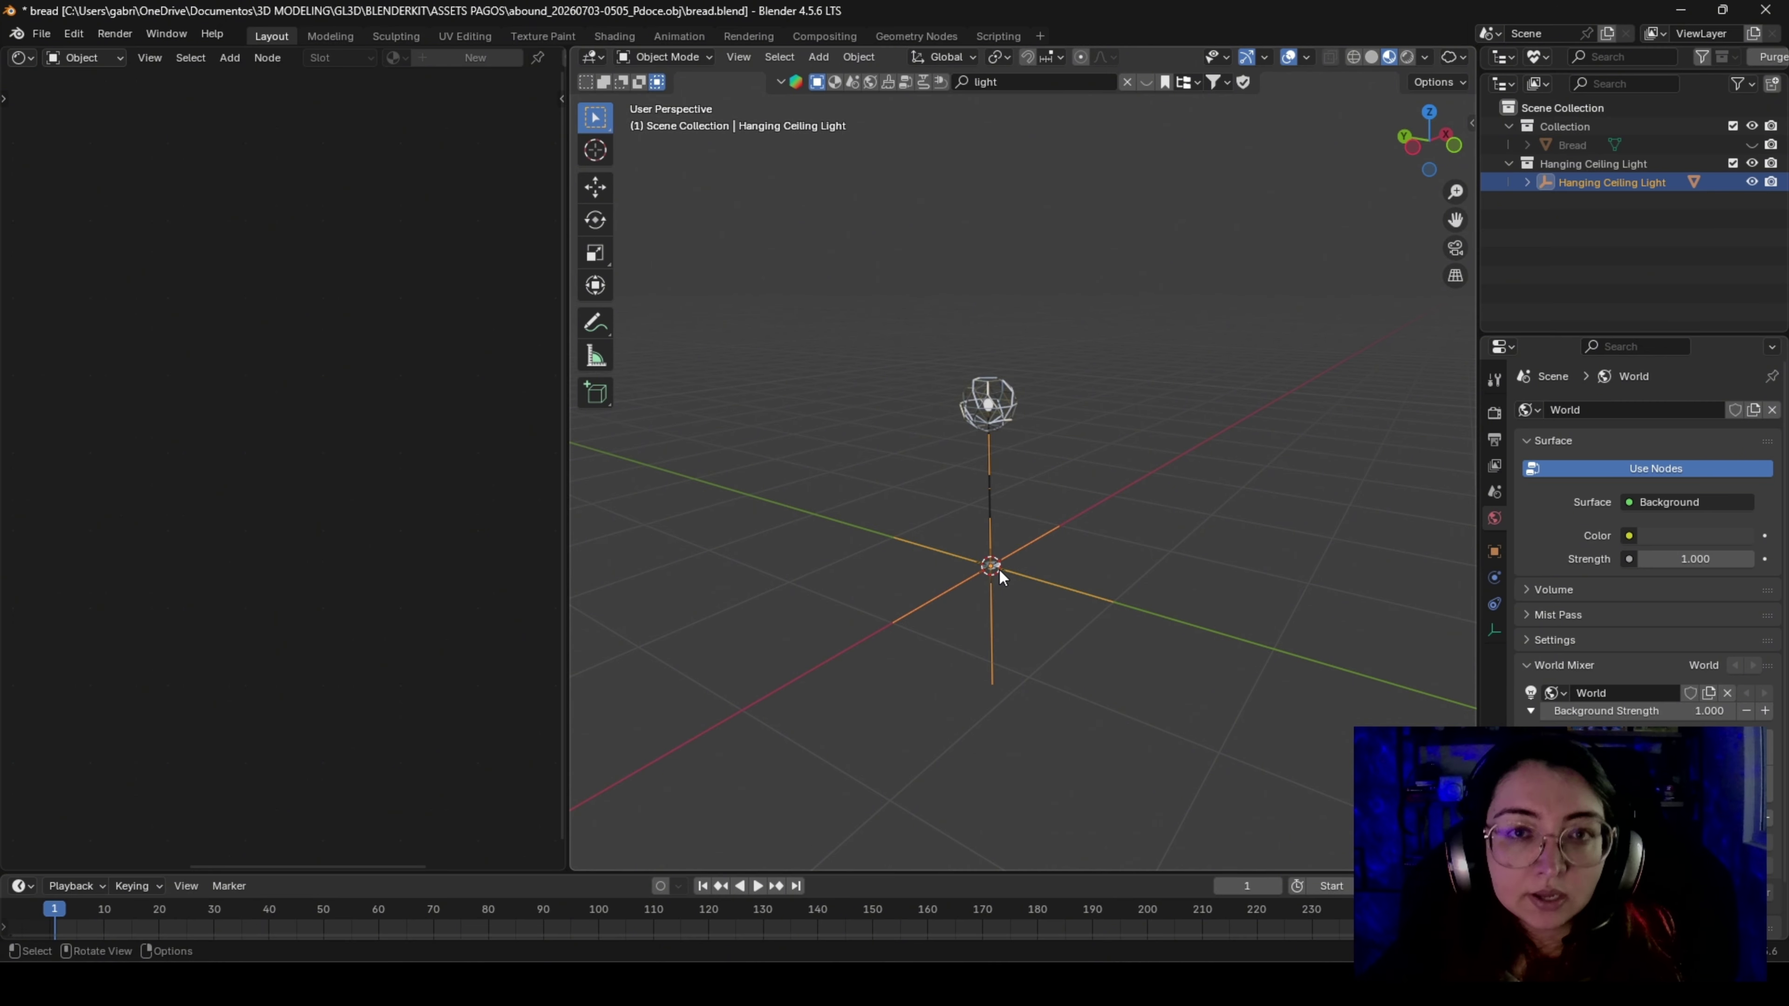
middle_click_drag(1044, 567, 1099, 536)
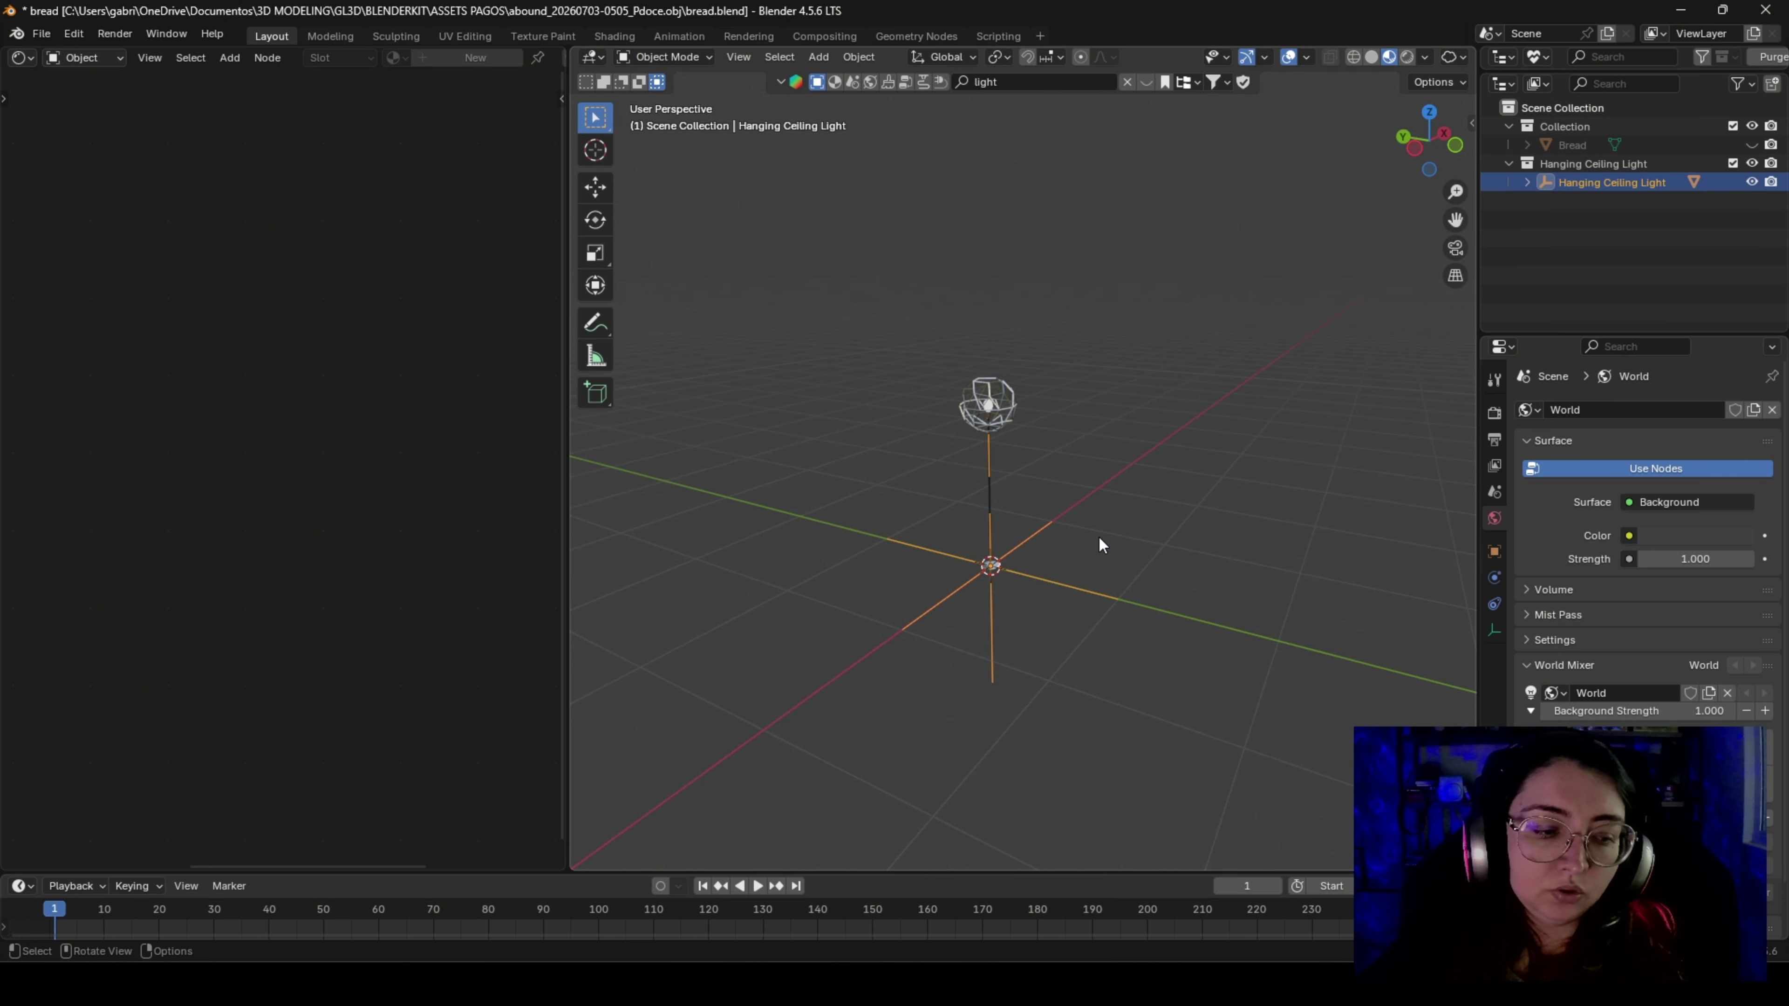
Add a cube and move it beside the hanging ceiling light
key("shift+a")
mouse_move(1064, 521)
left_click(1168, 535)
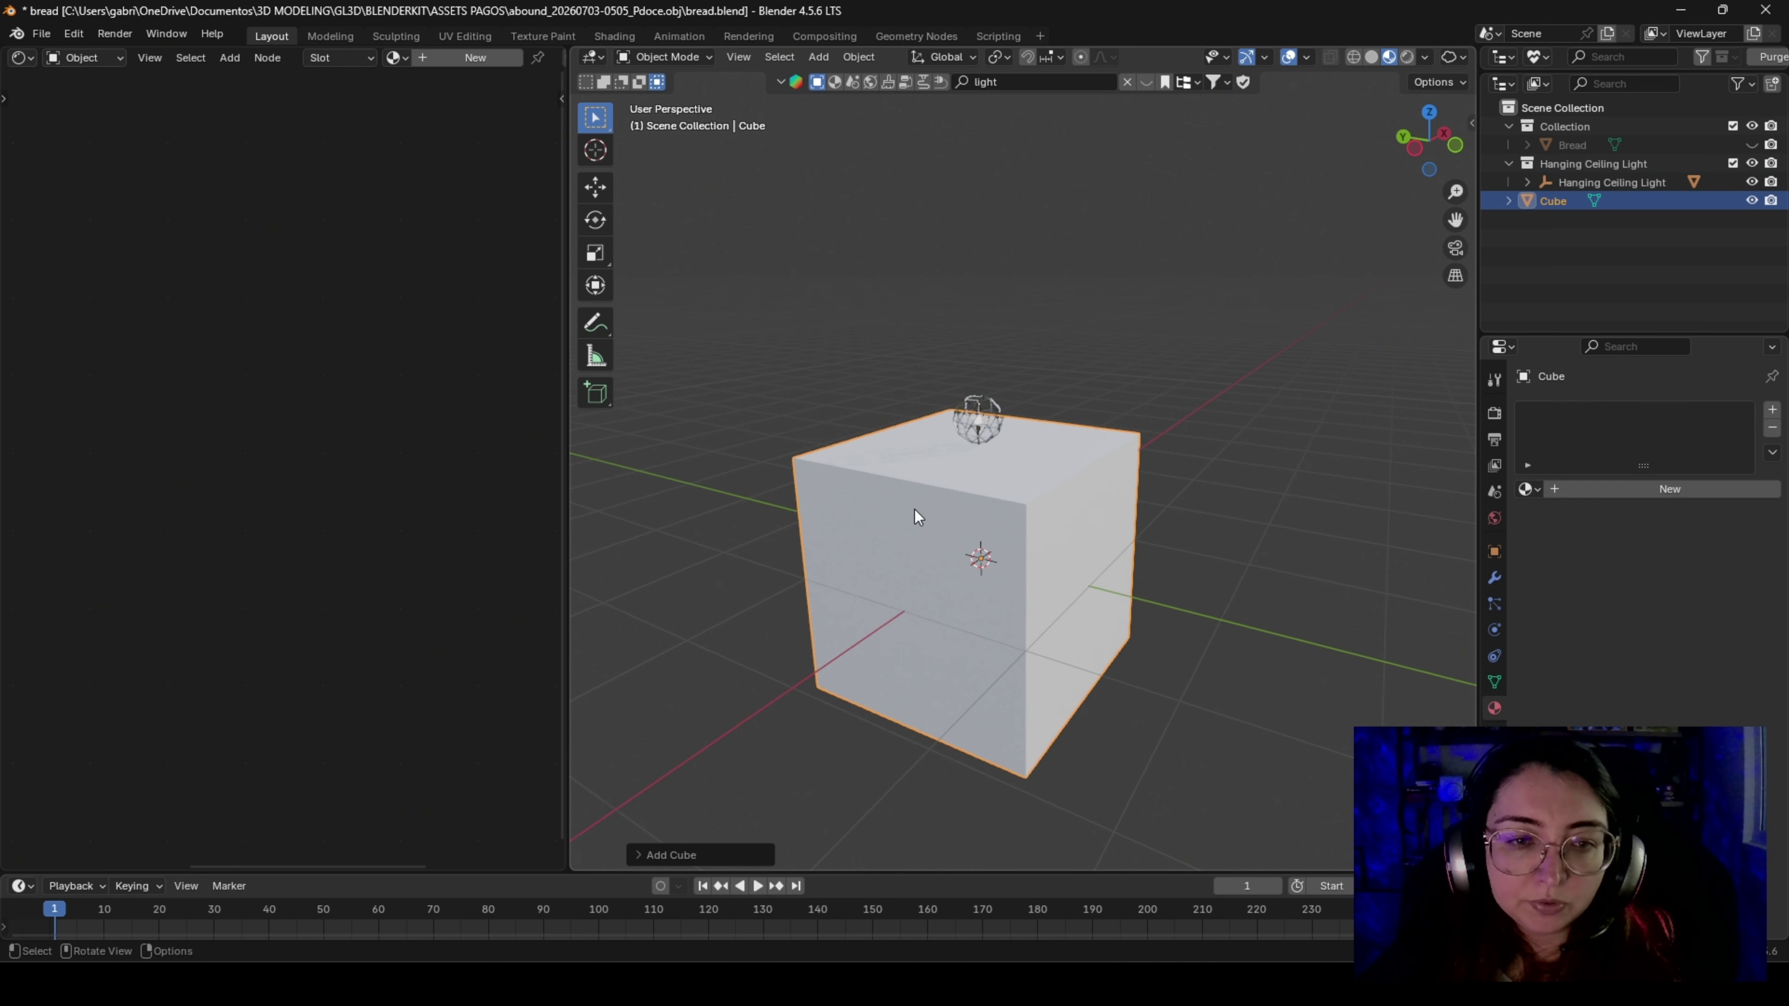
key("g")
left_click(1116, 566)
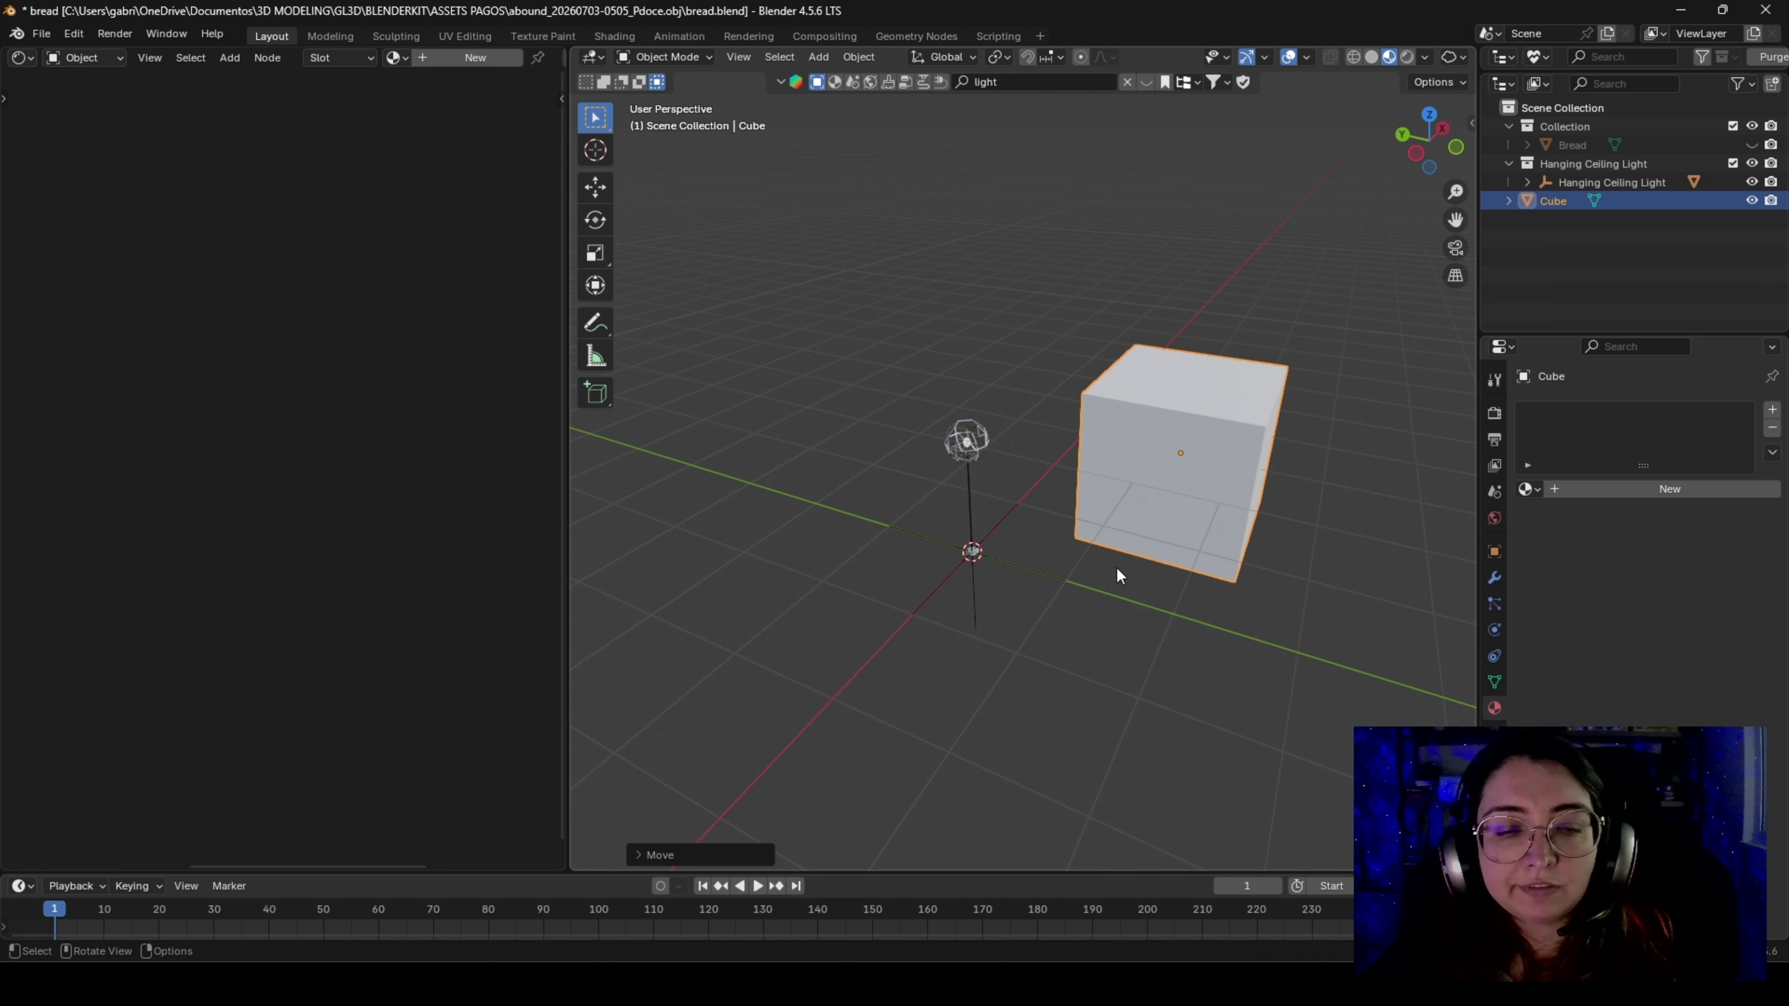
Select the Hanging Ceiling Light's parent empty and enable snapping with Face as the snap target
middle_click_drag(1116, 575, 901, 322)
left_click(857, 285)
left_click(1045, 56)
left_click(1028, 57)
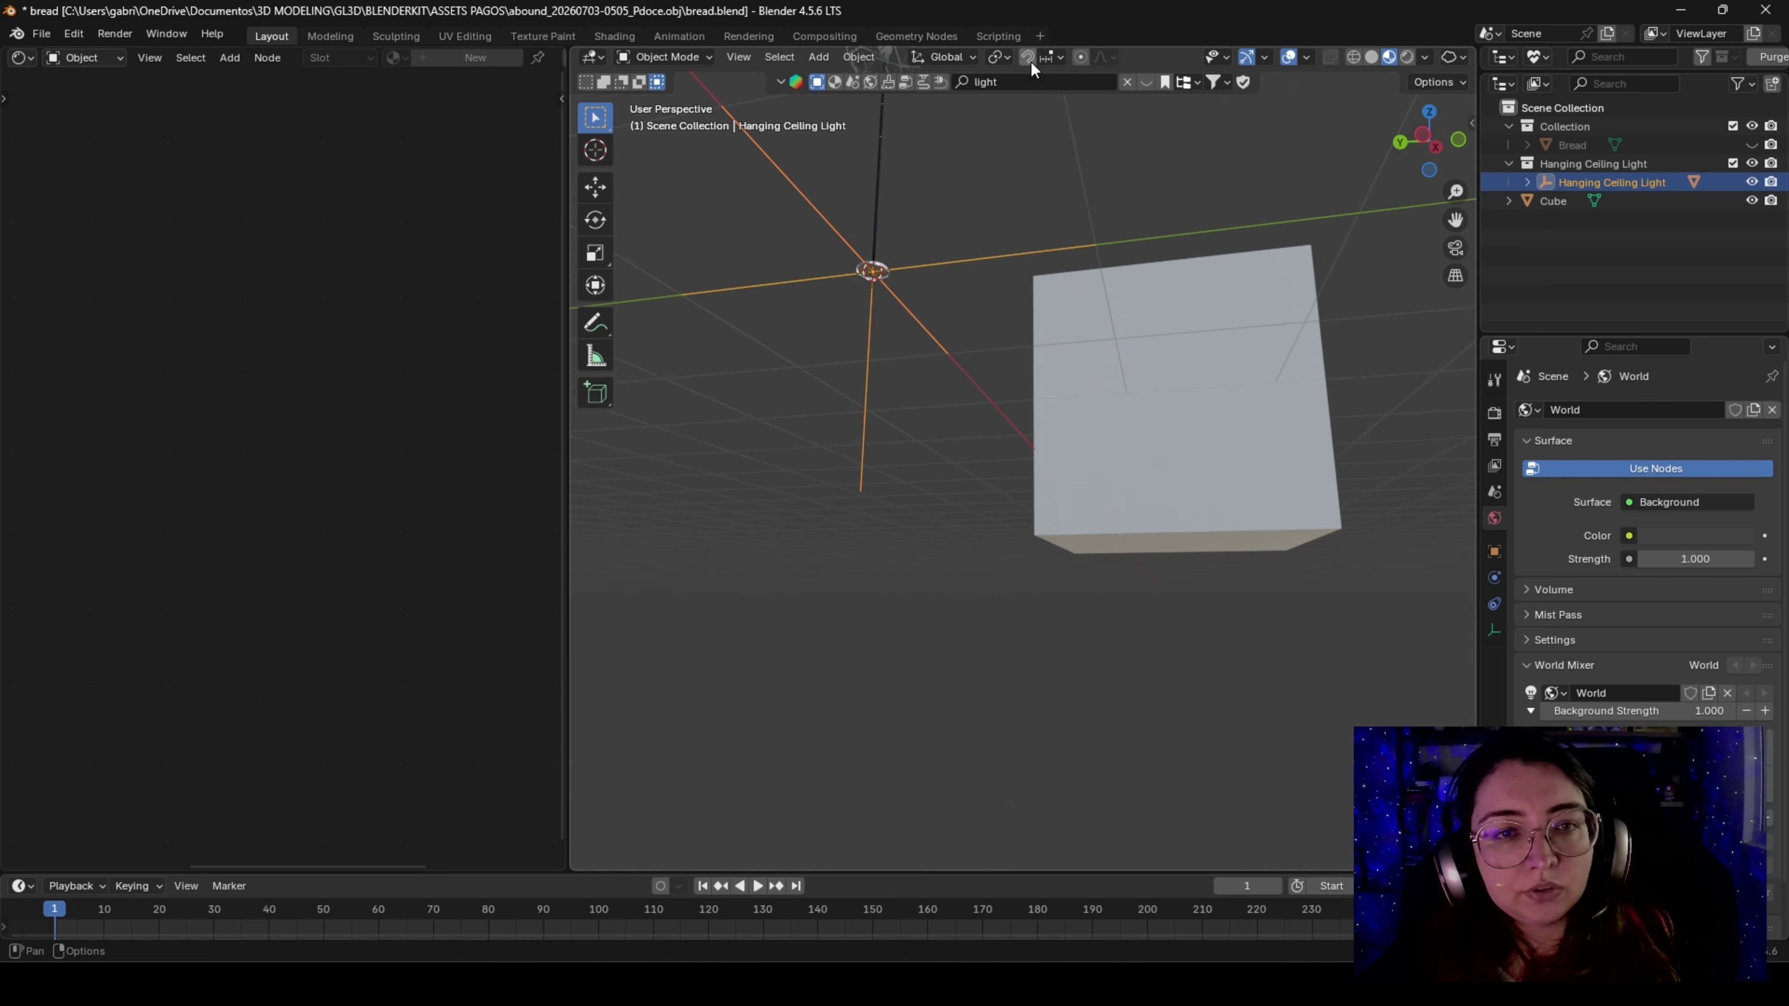
left_click(1045, 55)
left_click(977, 230)
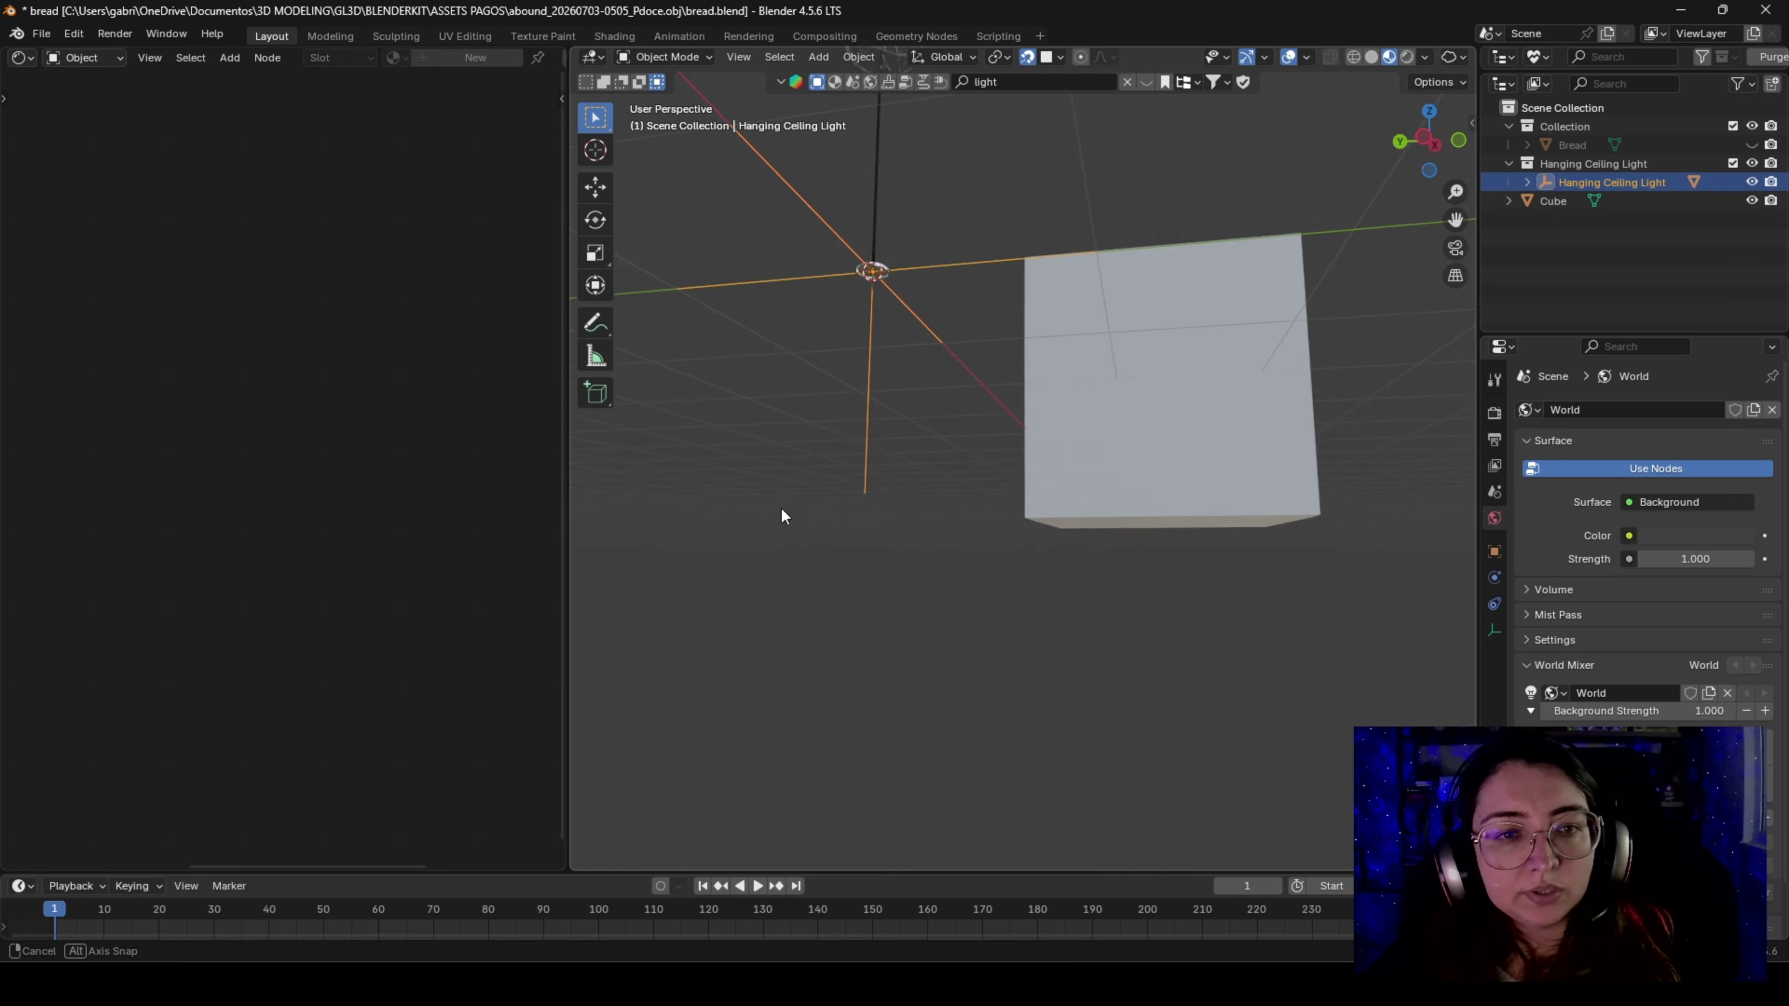
Move the ceiling light from the world origin and snap it onto the underside of the cube
middle_click_drag(779, 509, 882, 521)
key("g")
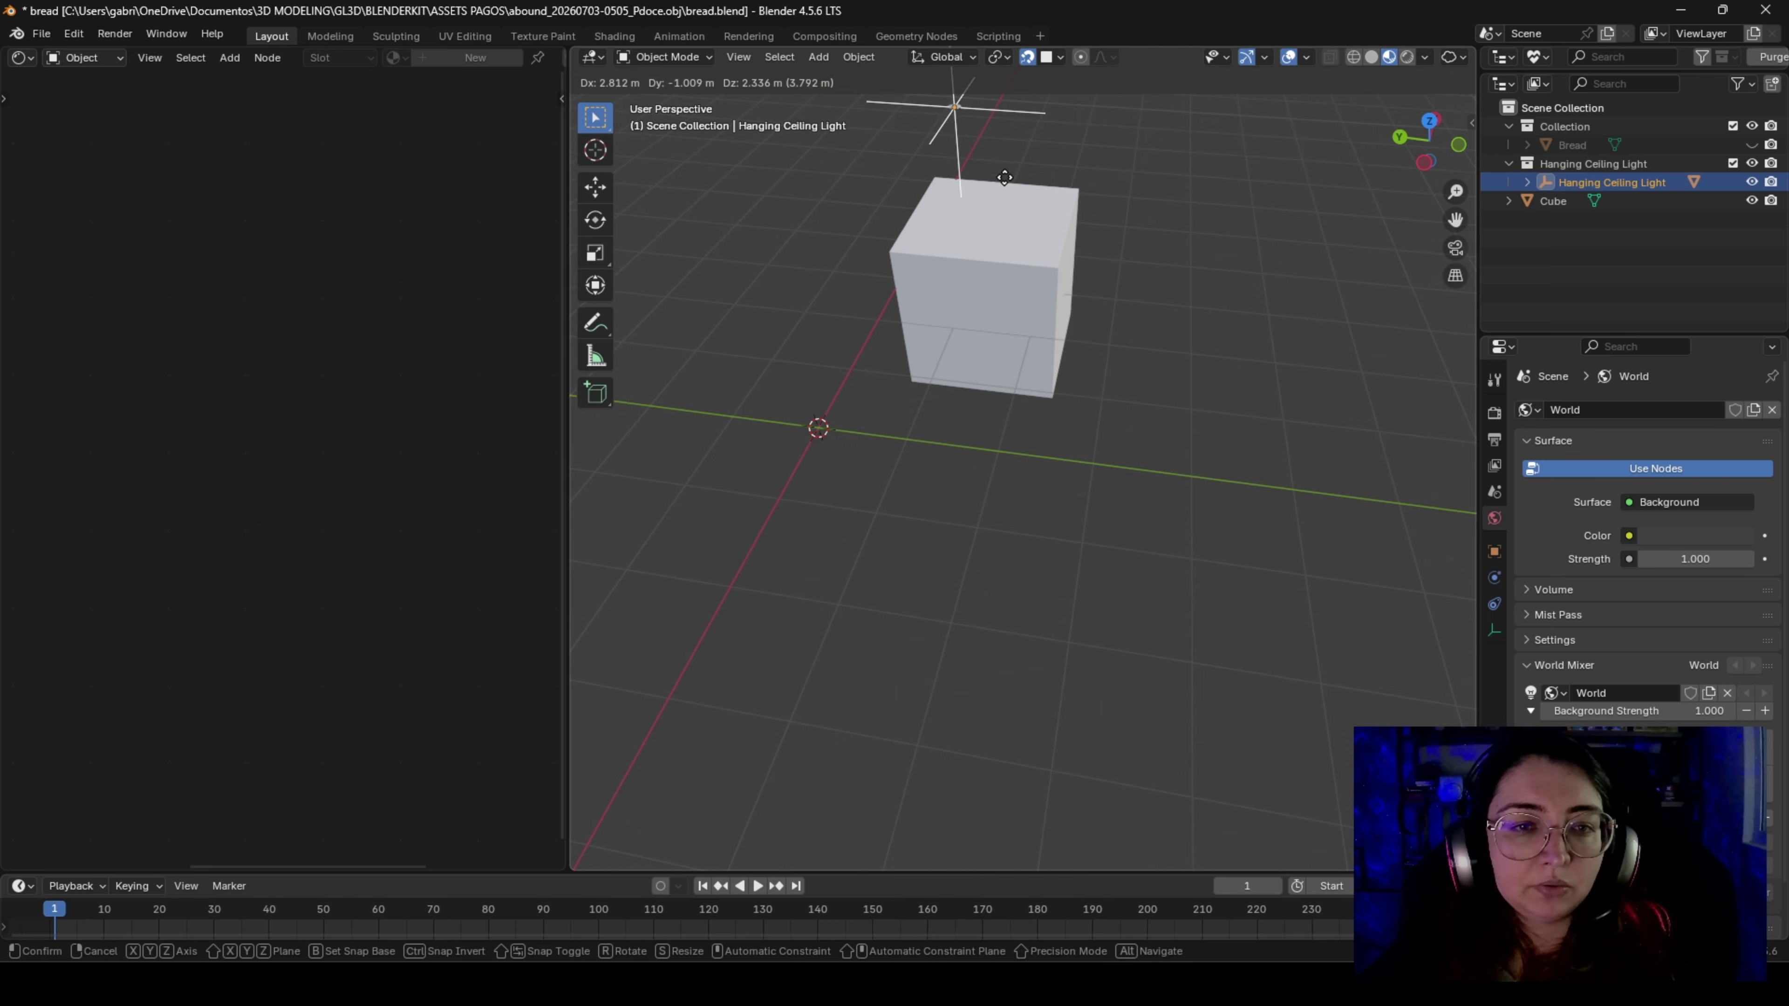
key("Escape")
middle_click_drag(1008, 296, 1035, 276)
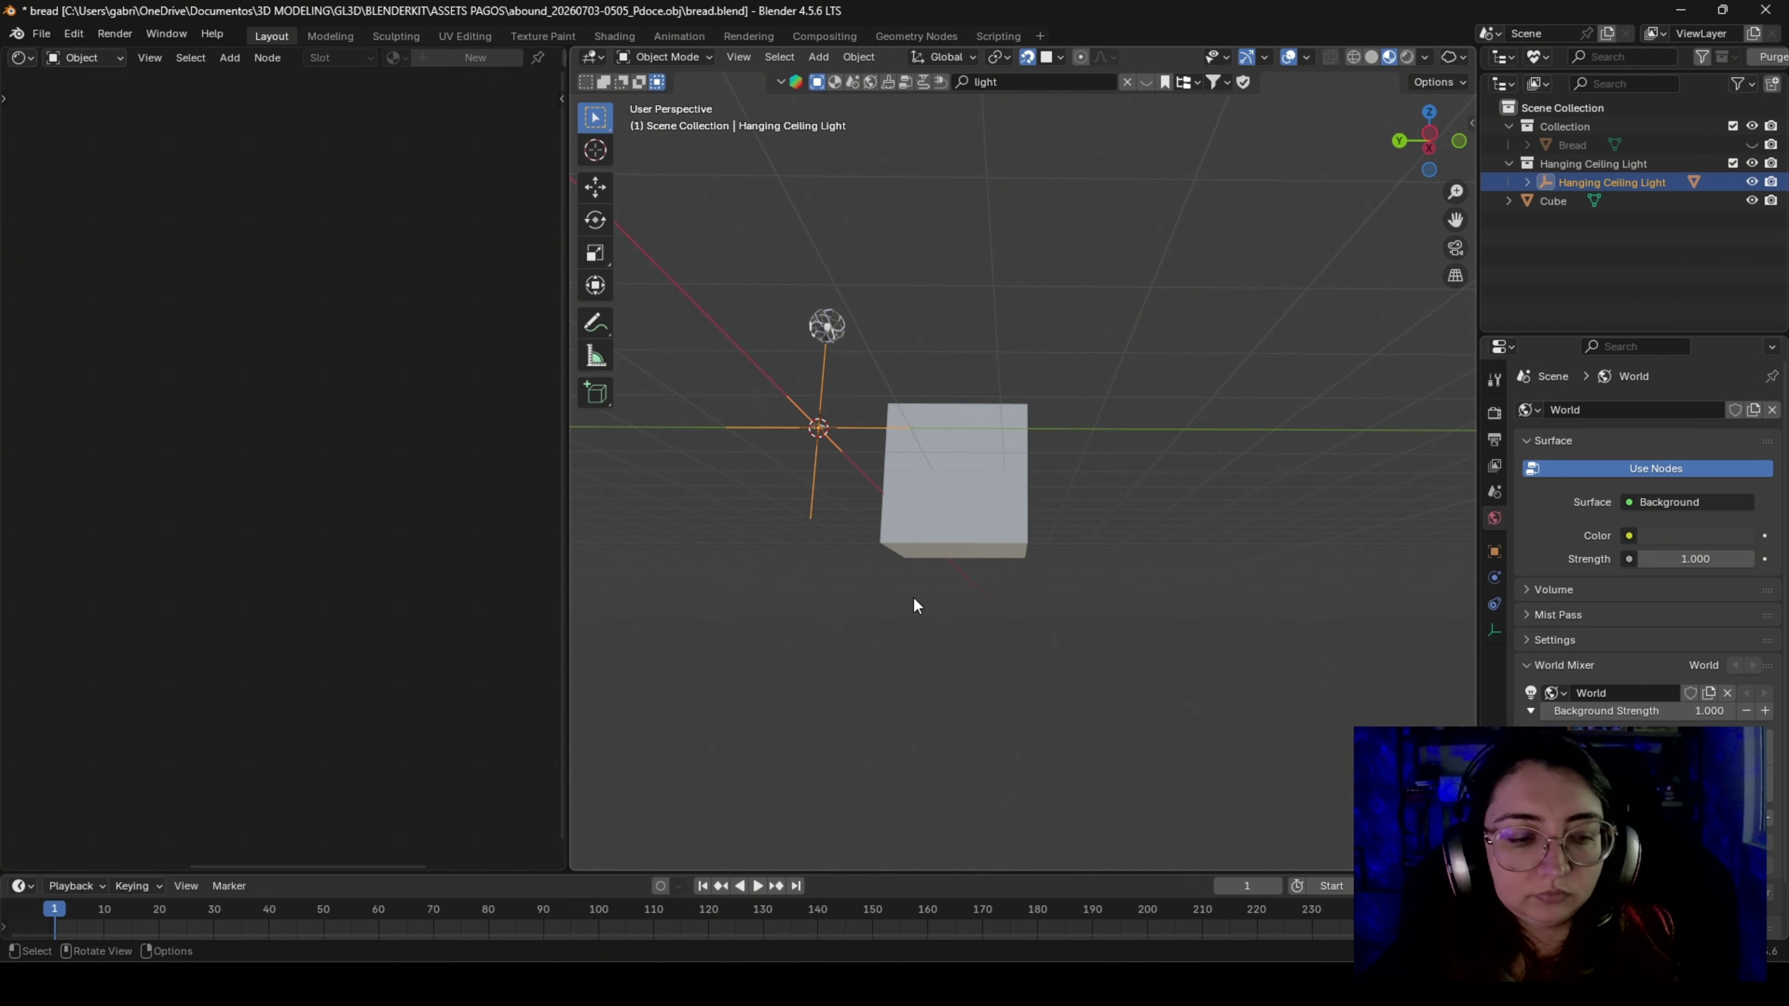
key("g")
left_click(958, 638)
middle_click_drag(959, 638, 914, 498)
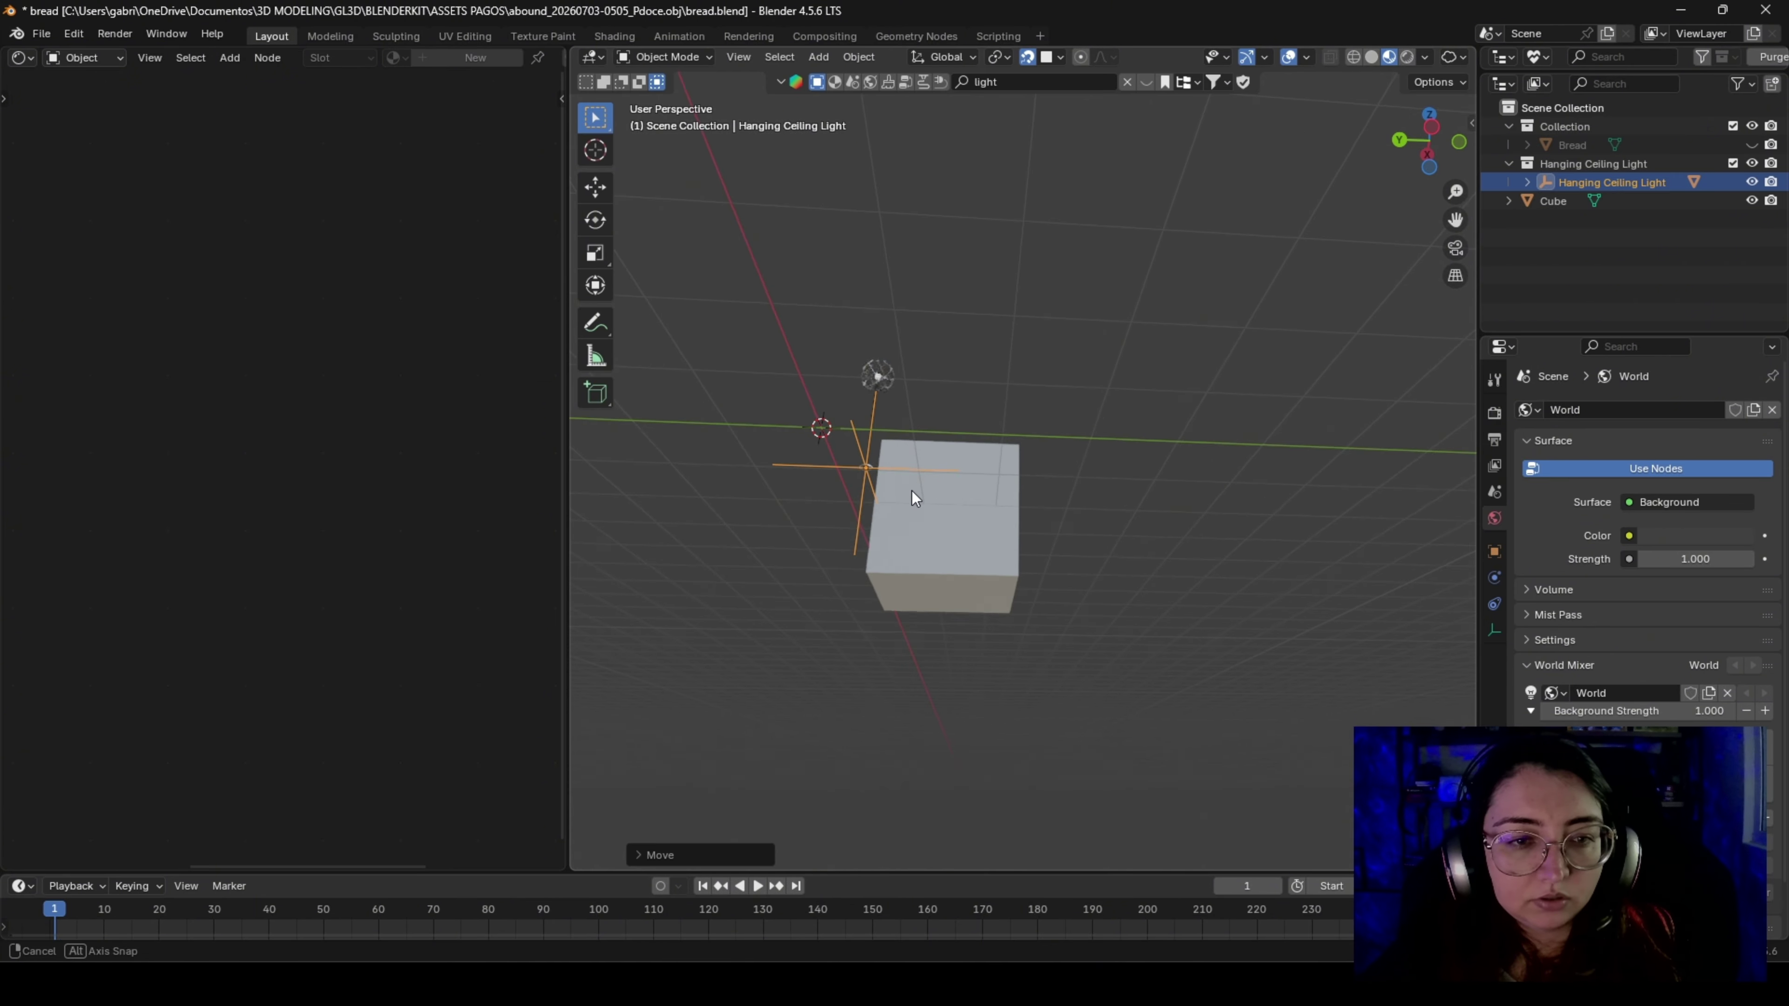
left_click(1060, 58)
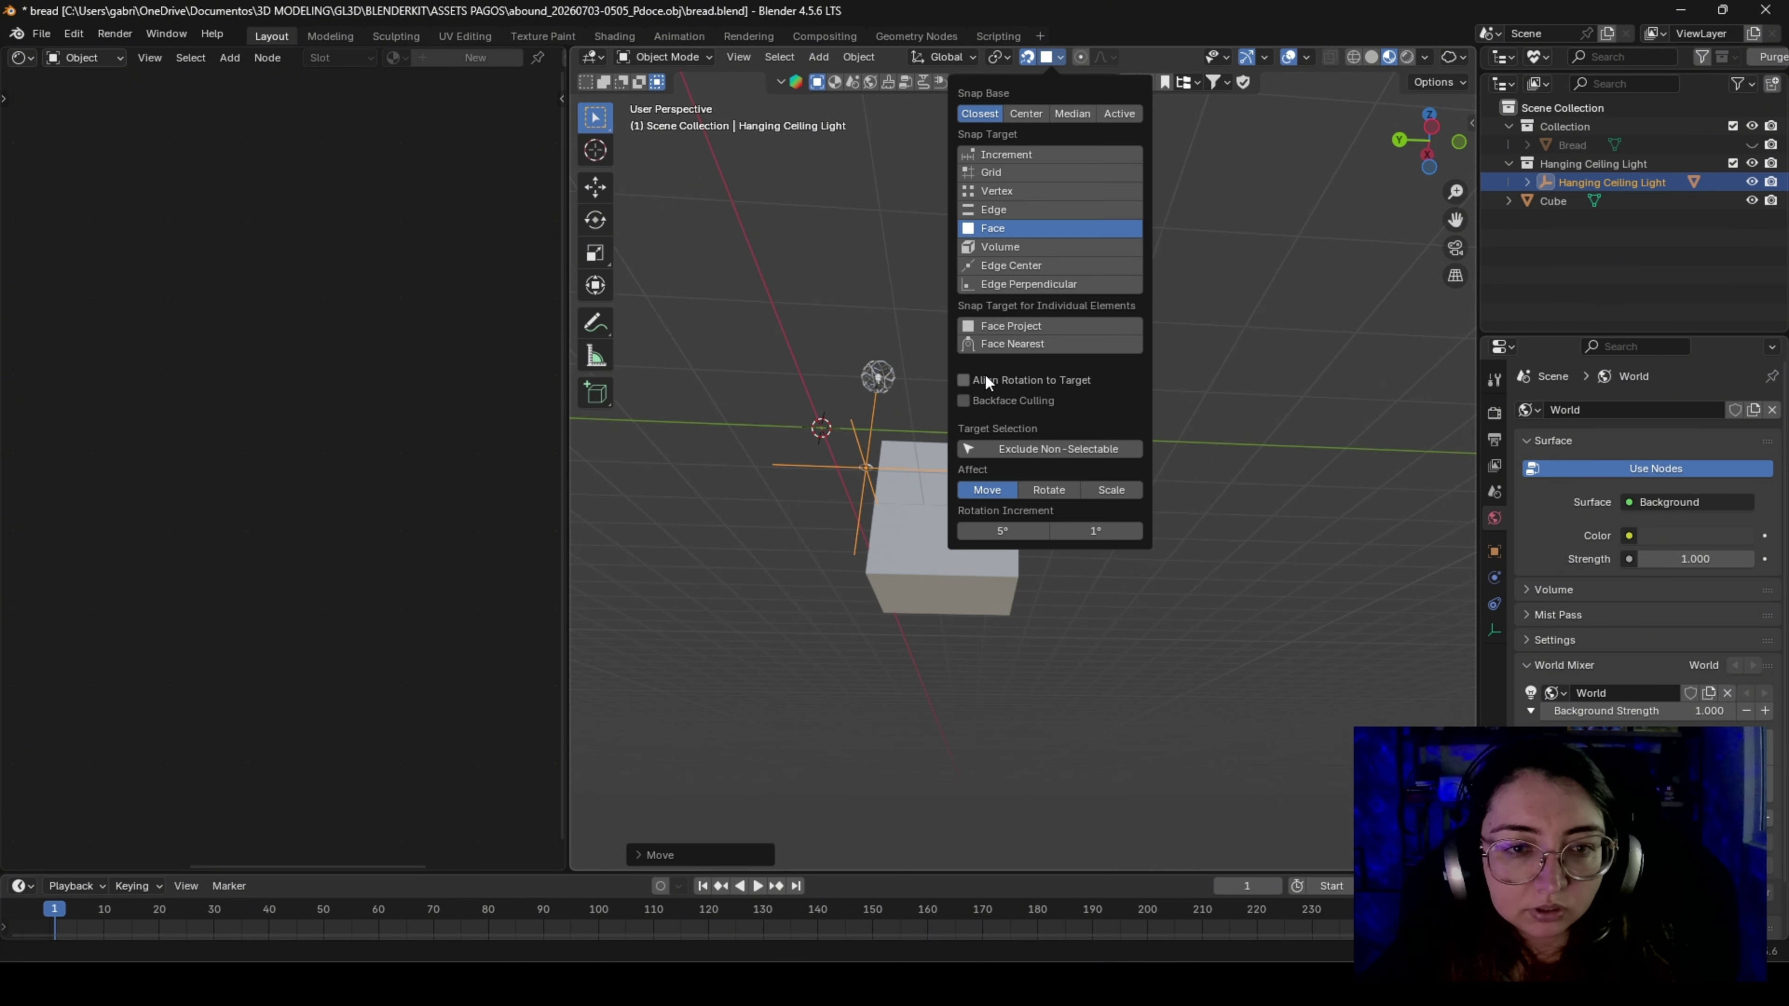
key("g")
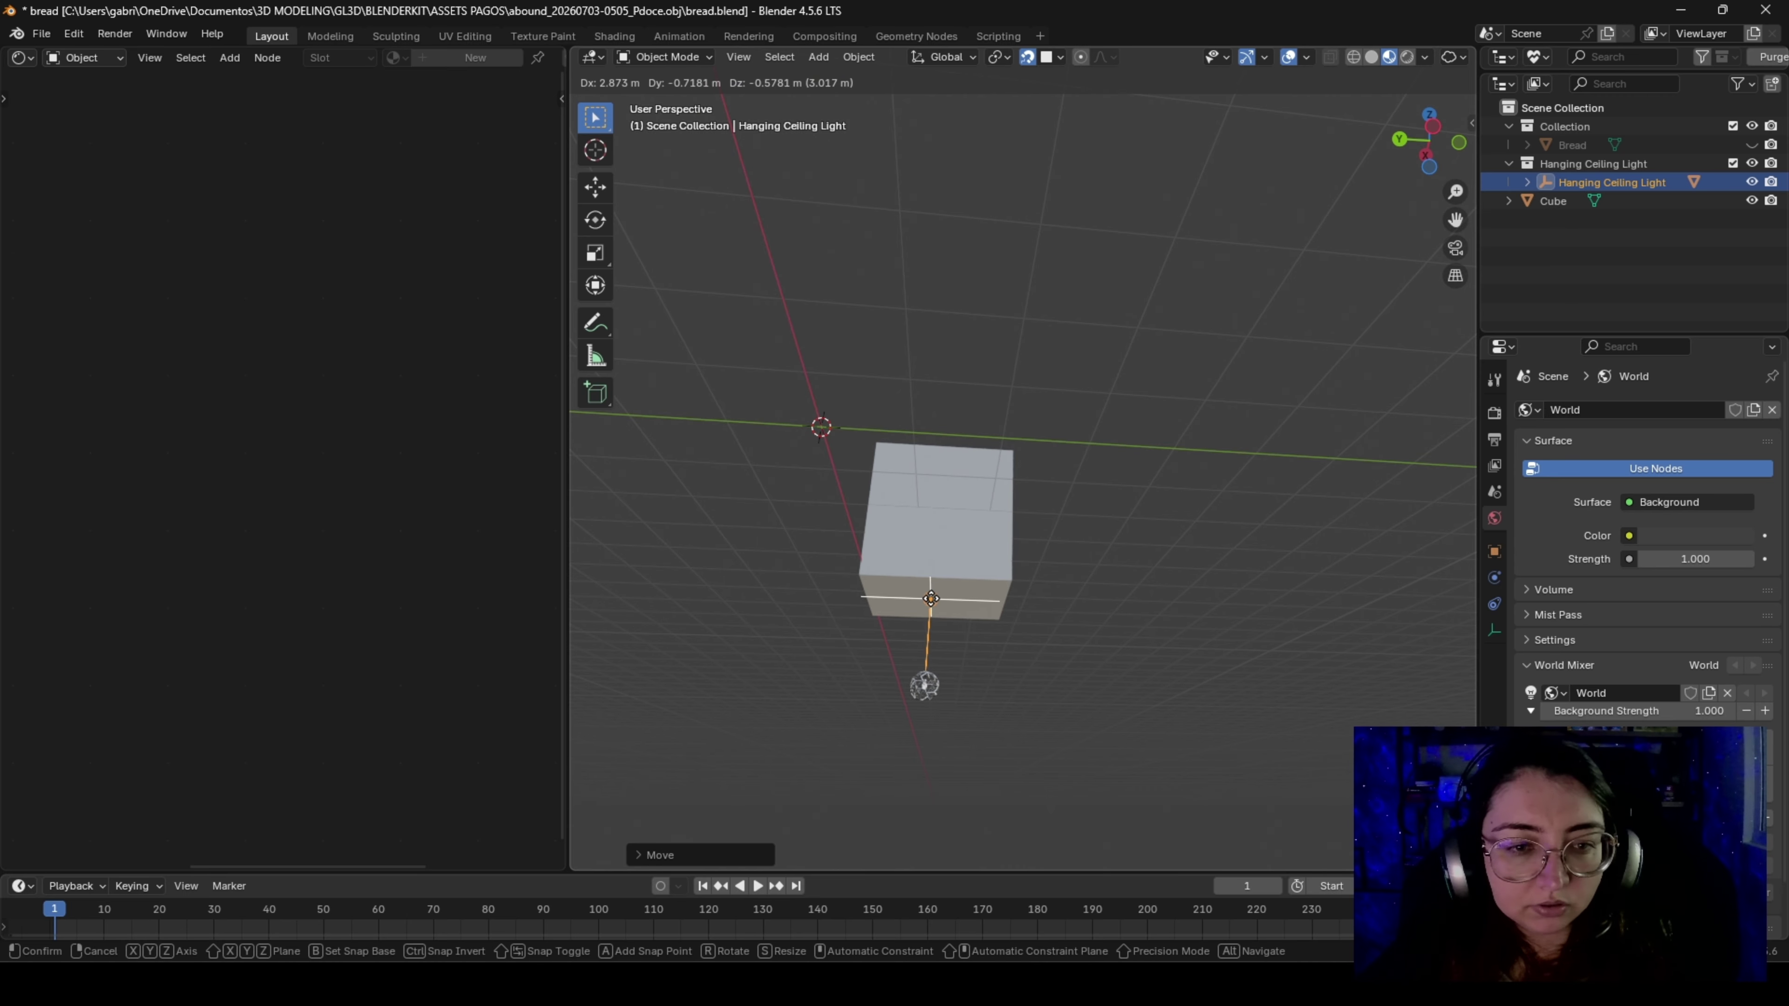
left_click(928, 599)
Try snapping the ceiling light onto a side face of the cube, and undo the light's moves
middle_click_drag(930, 633, 1082, 534)
scroll(914, 579, "down", 4)
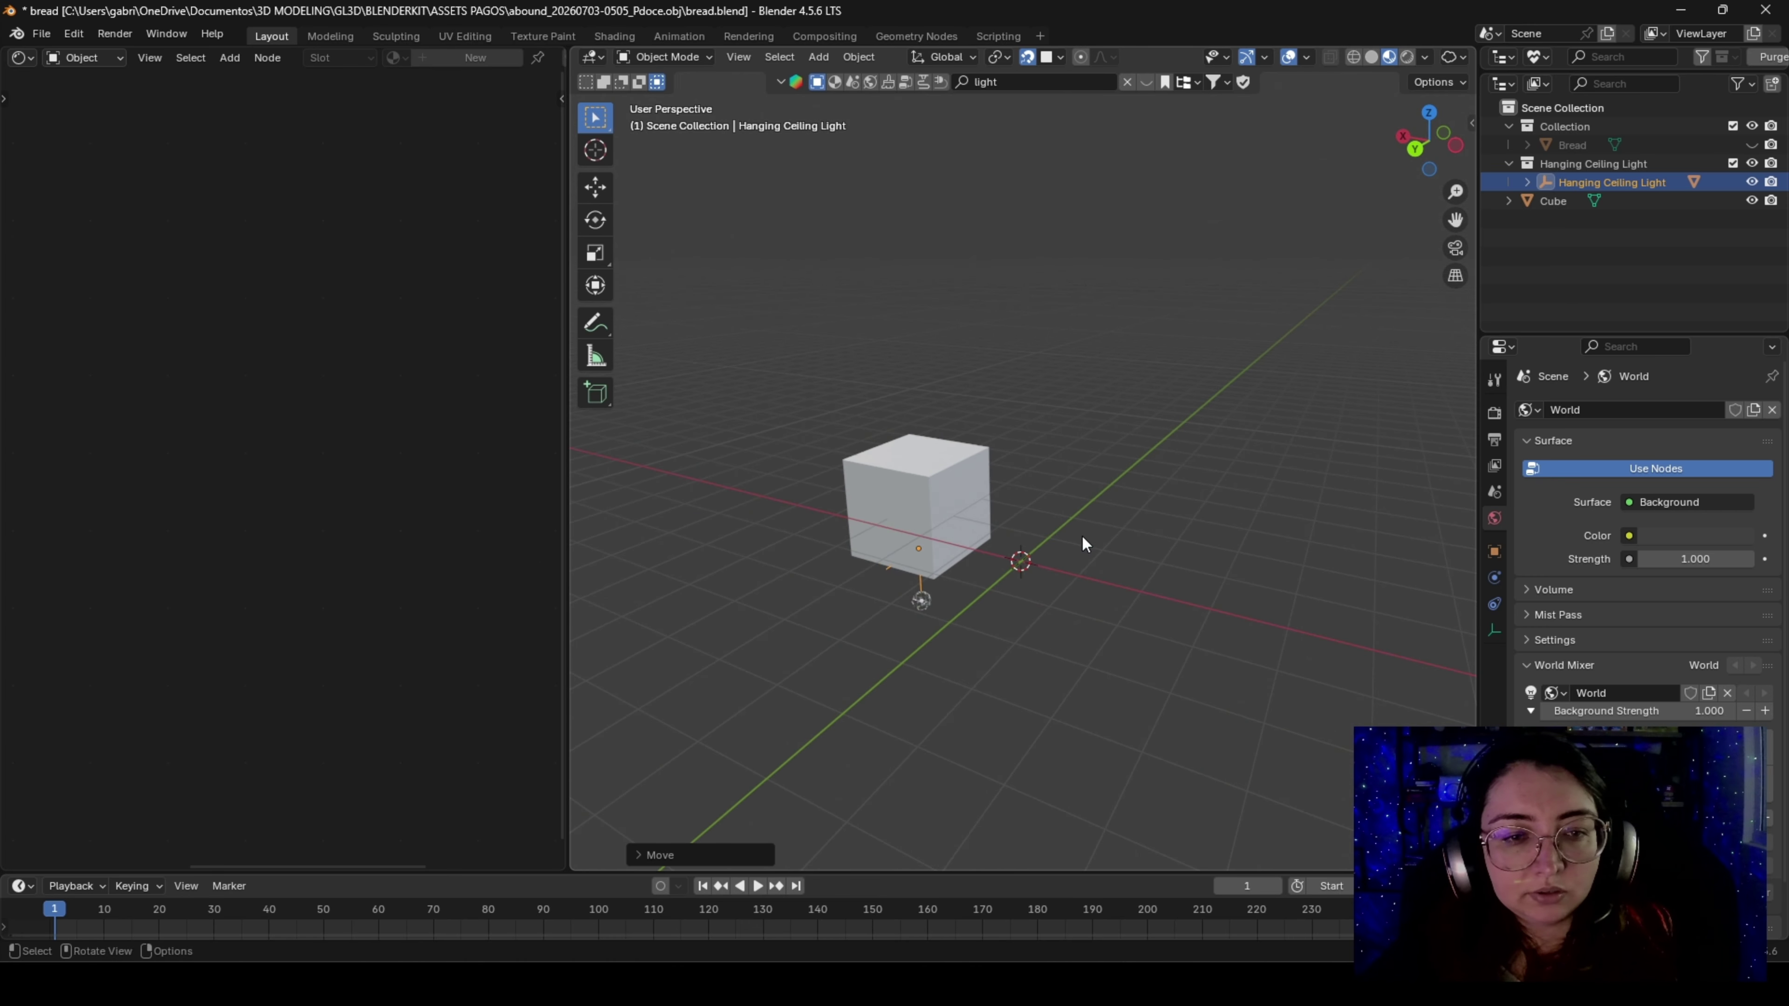
key("g")
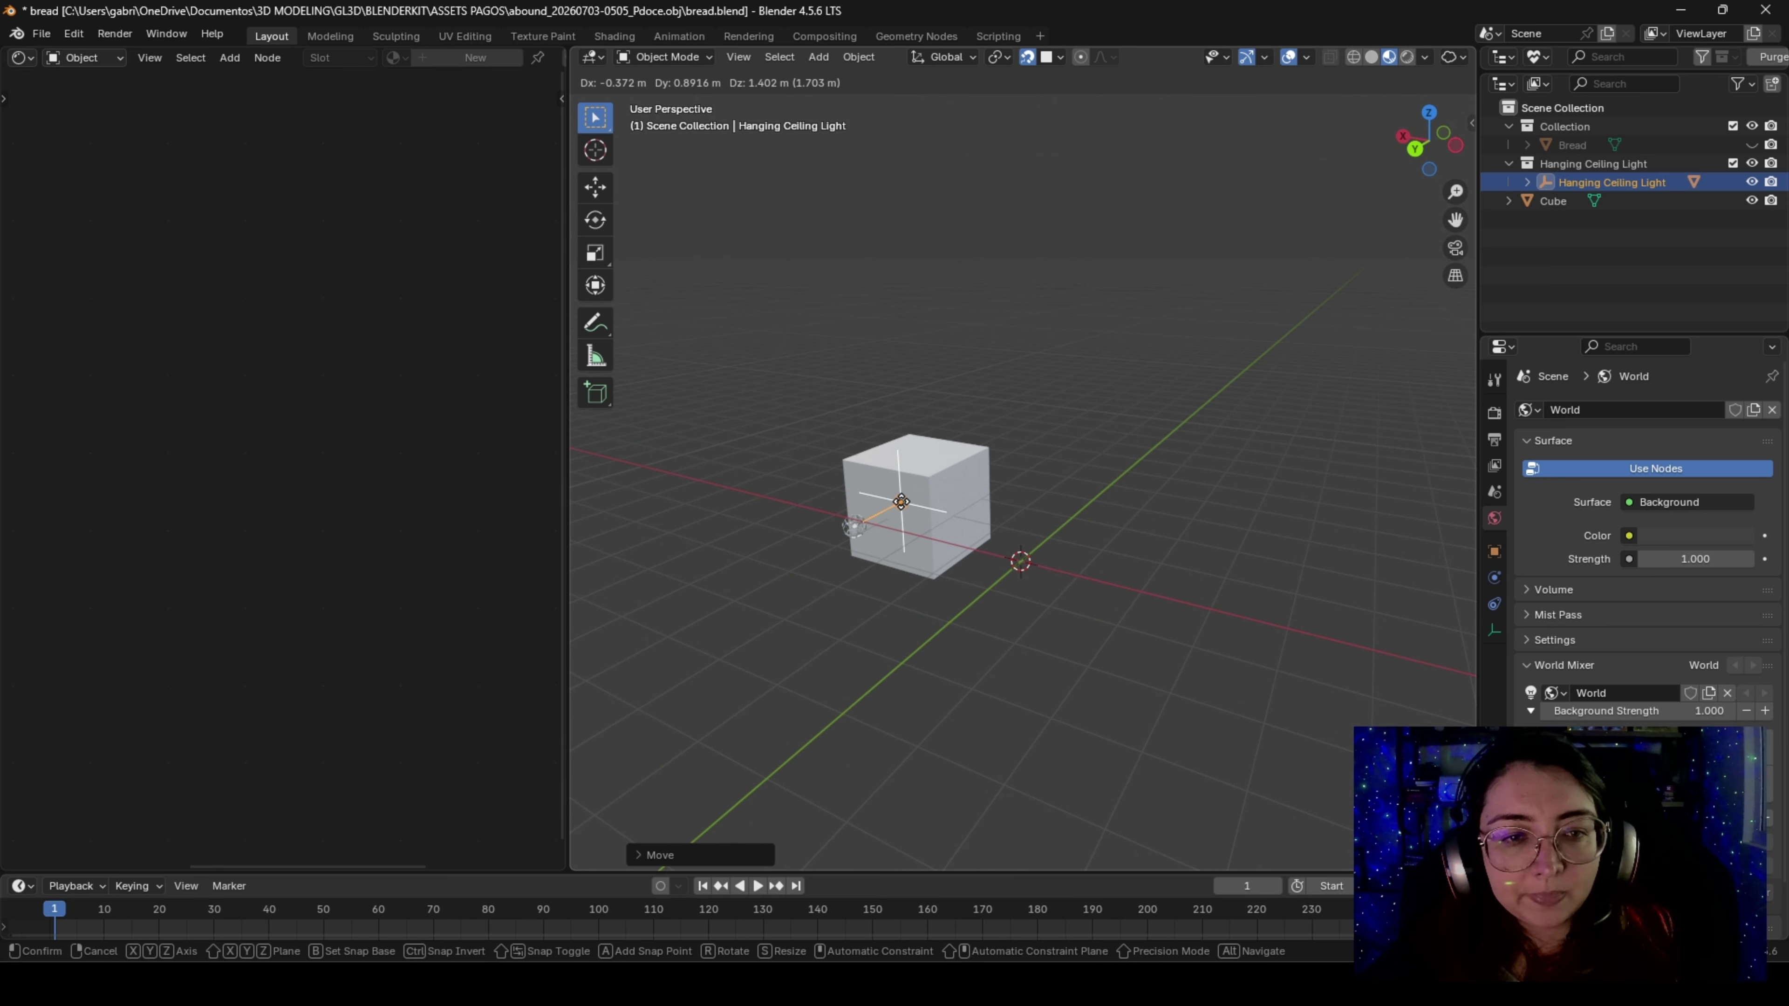
left_click(919, 516)
middle_click_drag(966, 567, 953, 482)
key("ctrl+z")
Delete the cube beside the ceiling light
left_click(945, 520)
key("Delete")
scroll(826, 579, "up", 5)
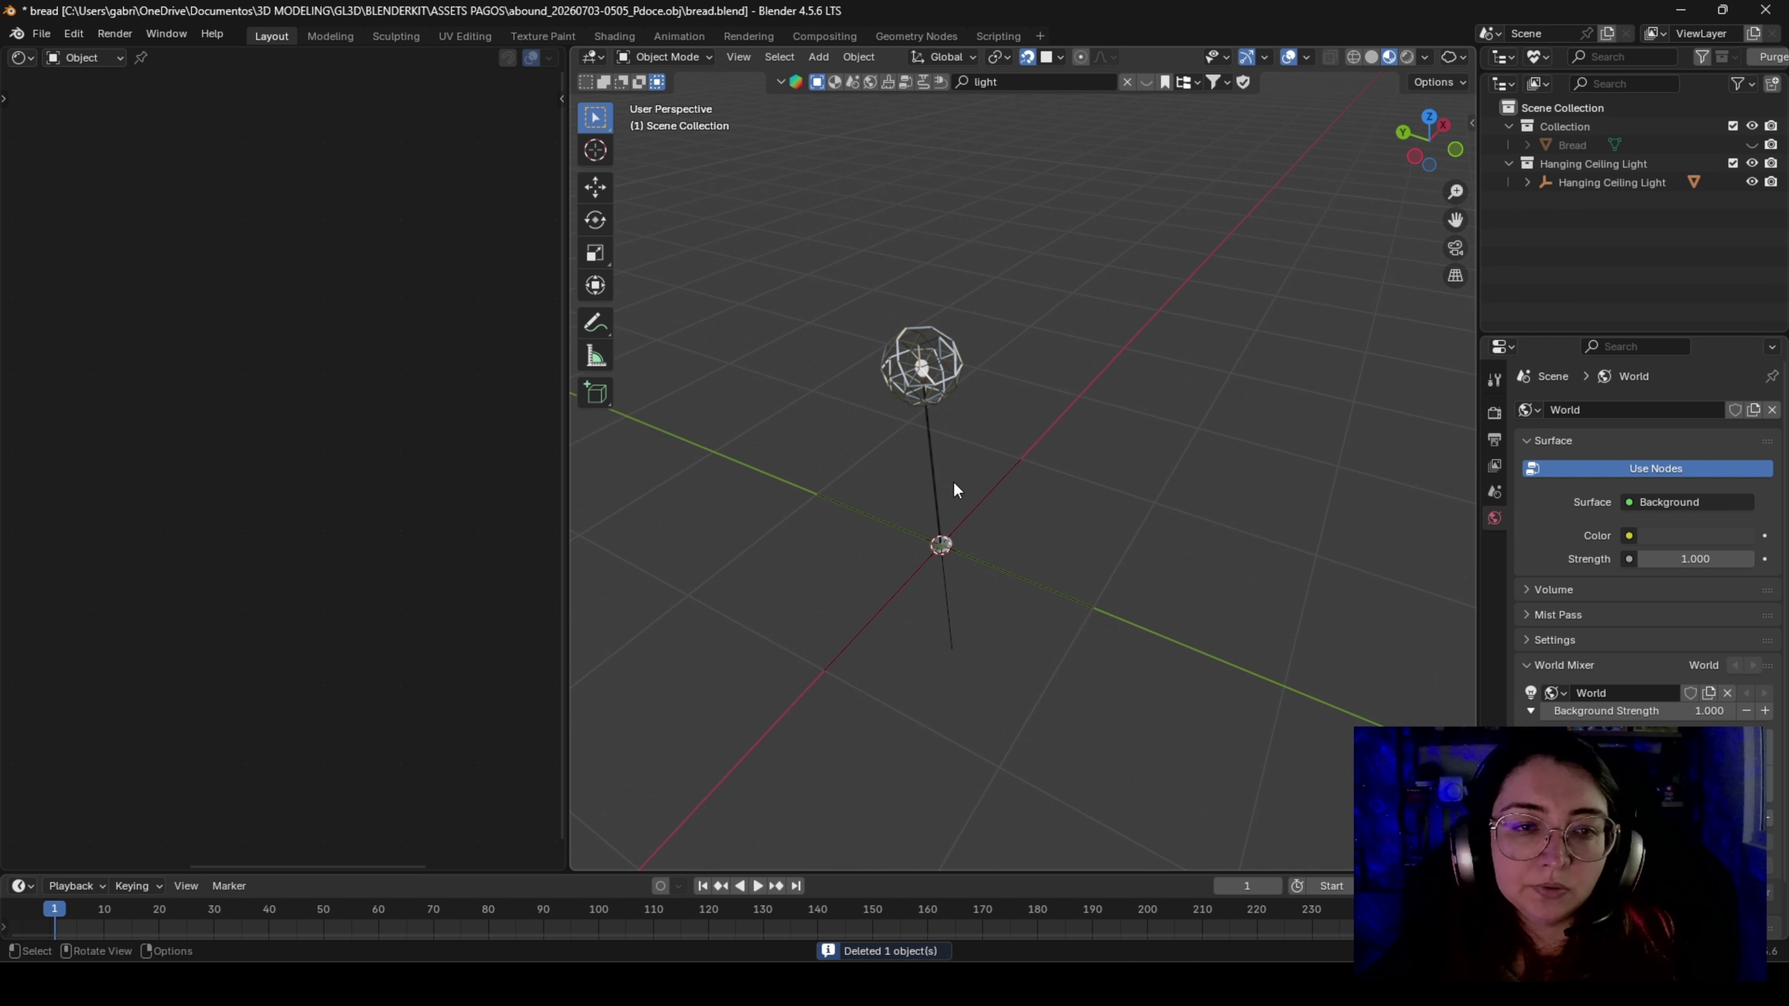
Delete the Hanging Ceiling Light collection along with its lamp object, and purge the unused data
left_click(1573, 165)
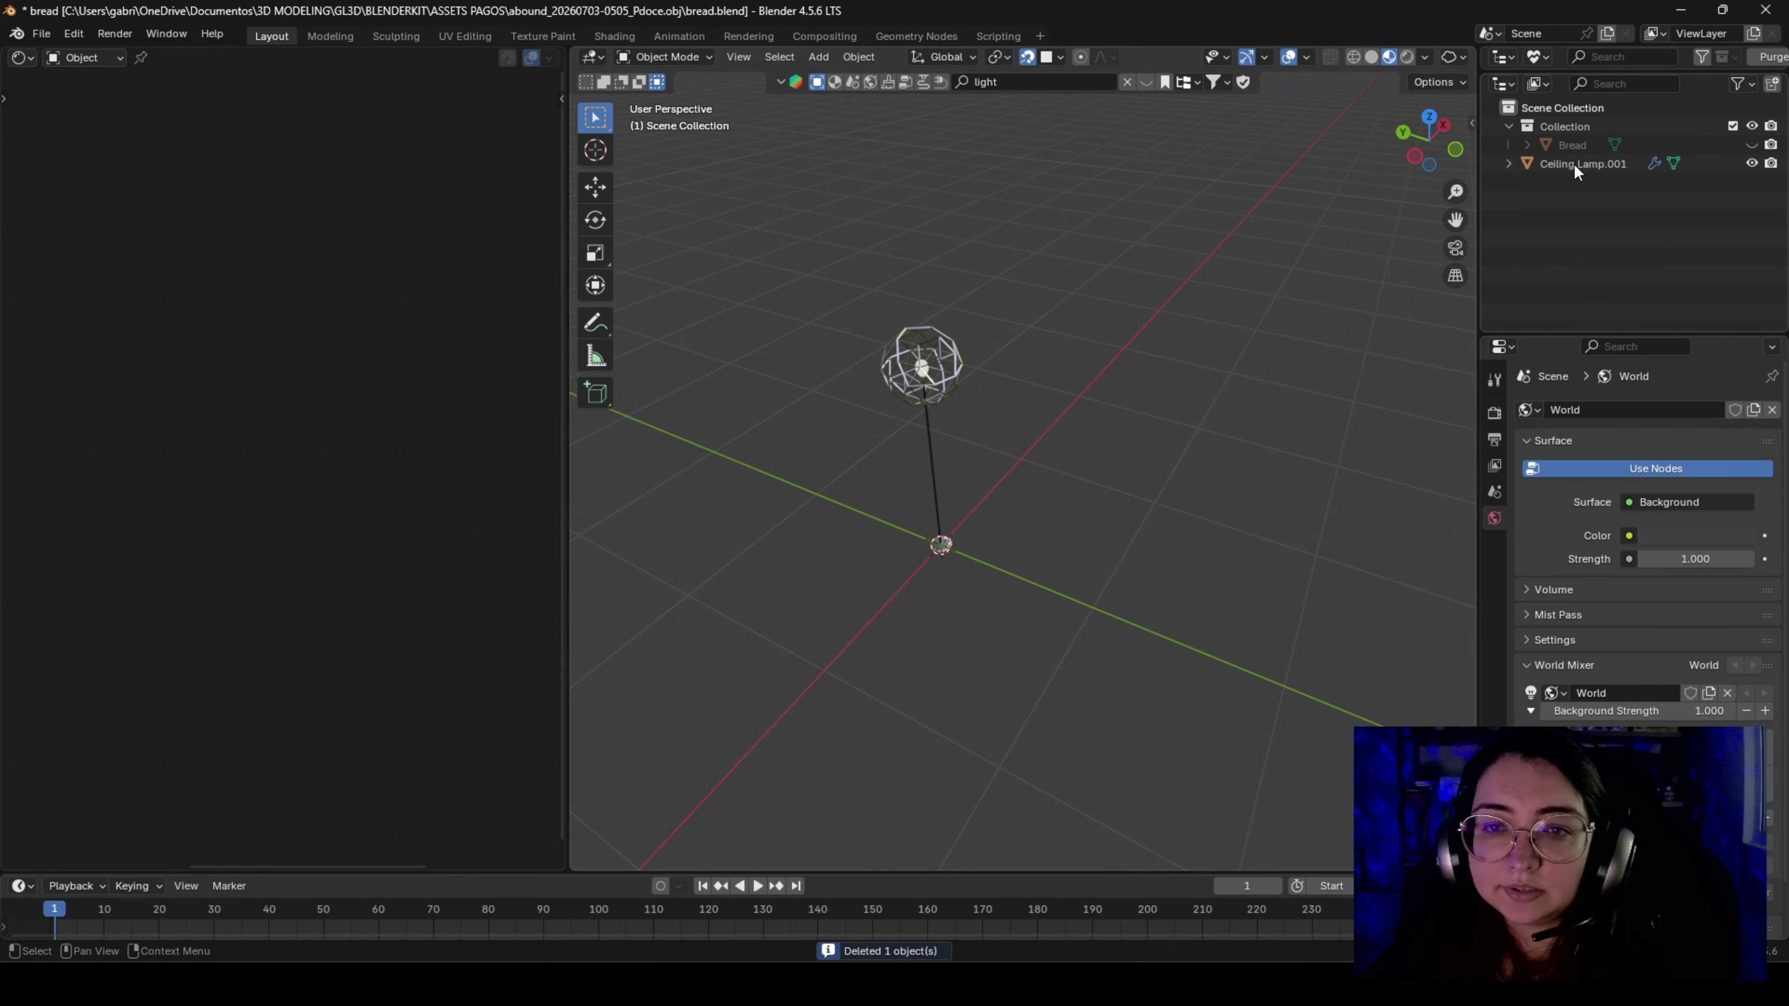
key("Delete")
left_click(1771, 57)
left_click(1593, 193)
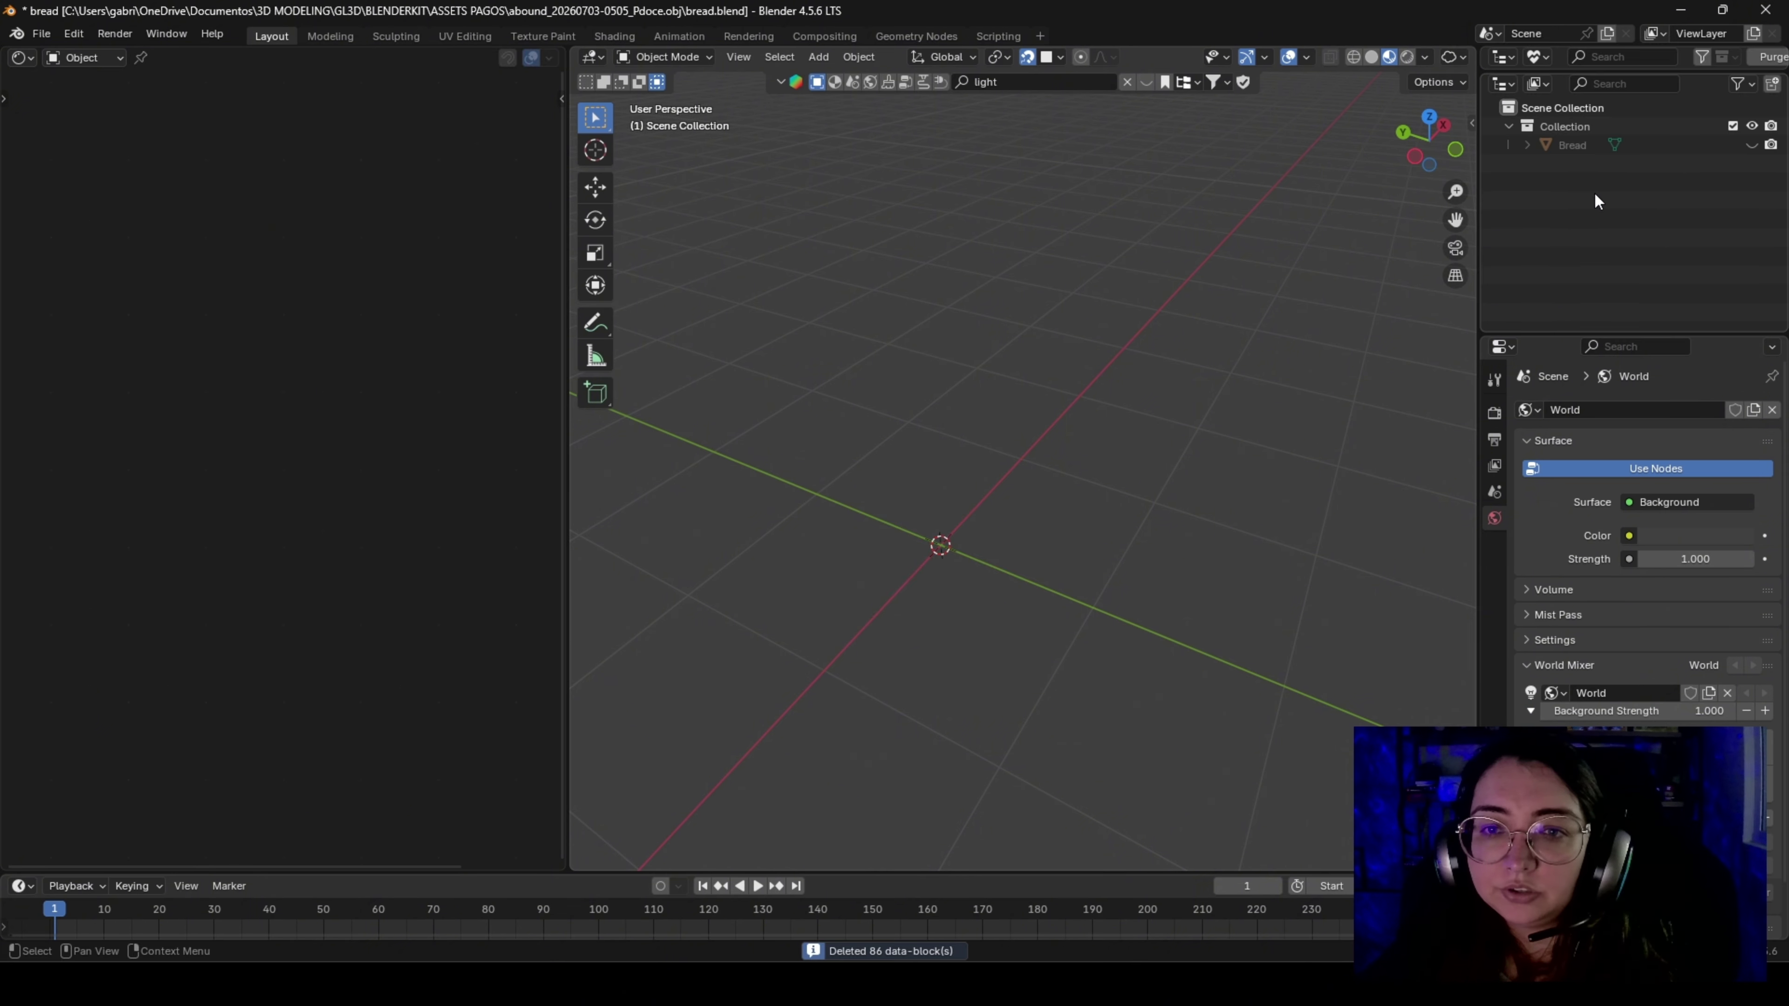
Unhide and select the Bread object, and inspect where its origin lies using a cancelled trial move
left_click(1752, 145)
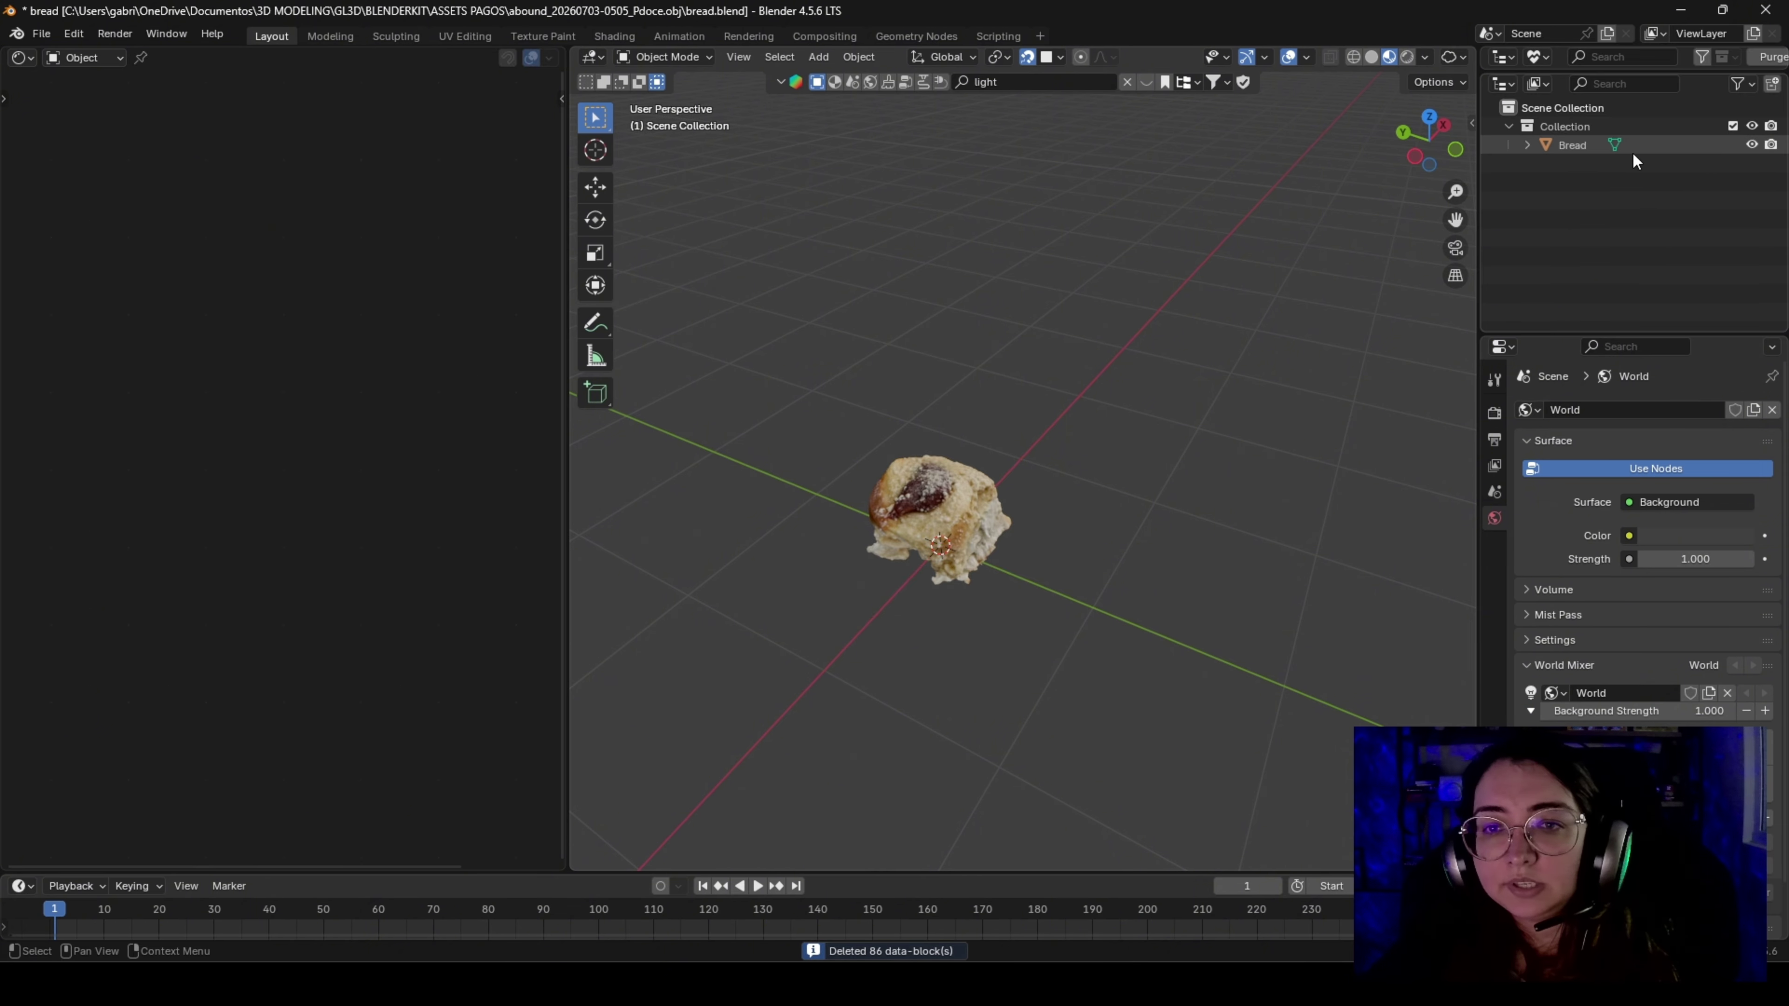
left_click(1577, 145)
middle_click_drag(872, 626, 876, 428)
scroll(943, 554, "up", 4)
middle_click_drag(943, 554, 903, 556)
scroll(1051, 683, "down", 4)
key("g")
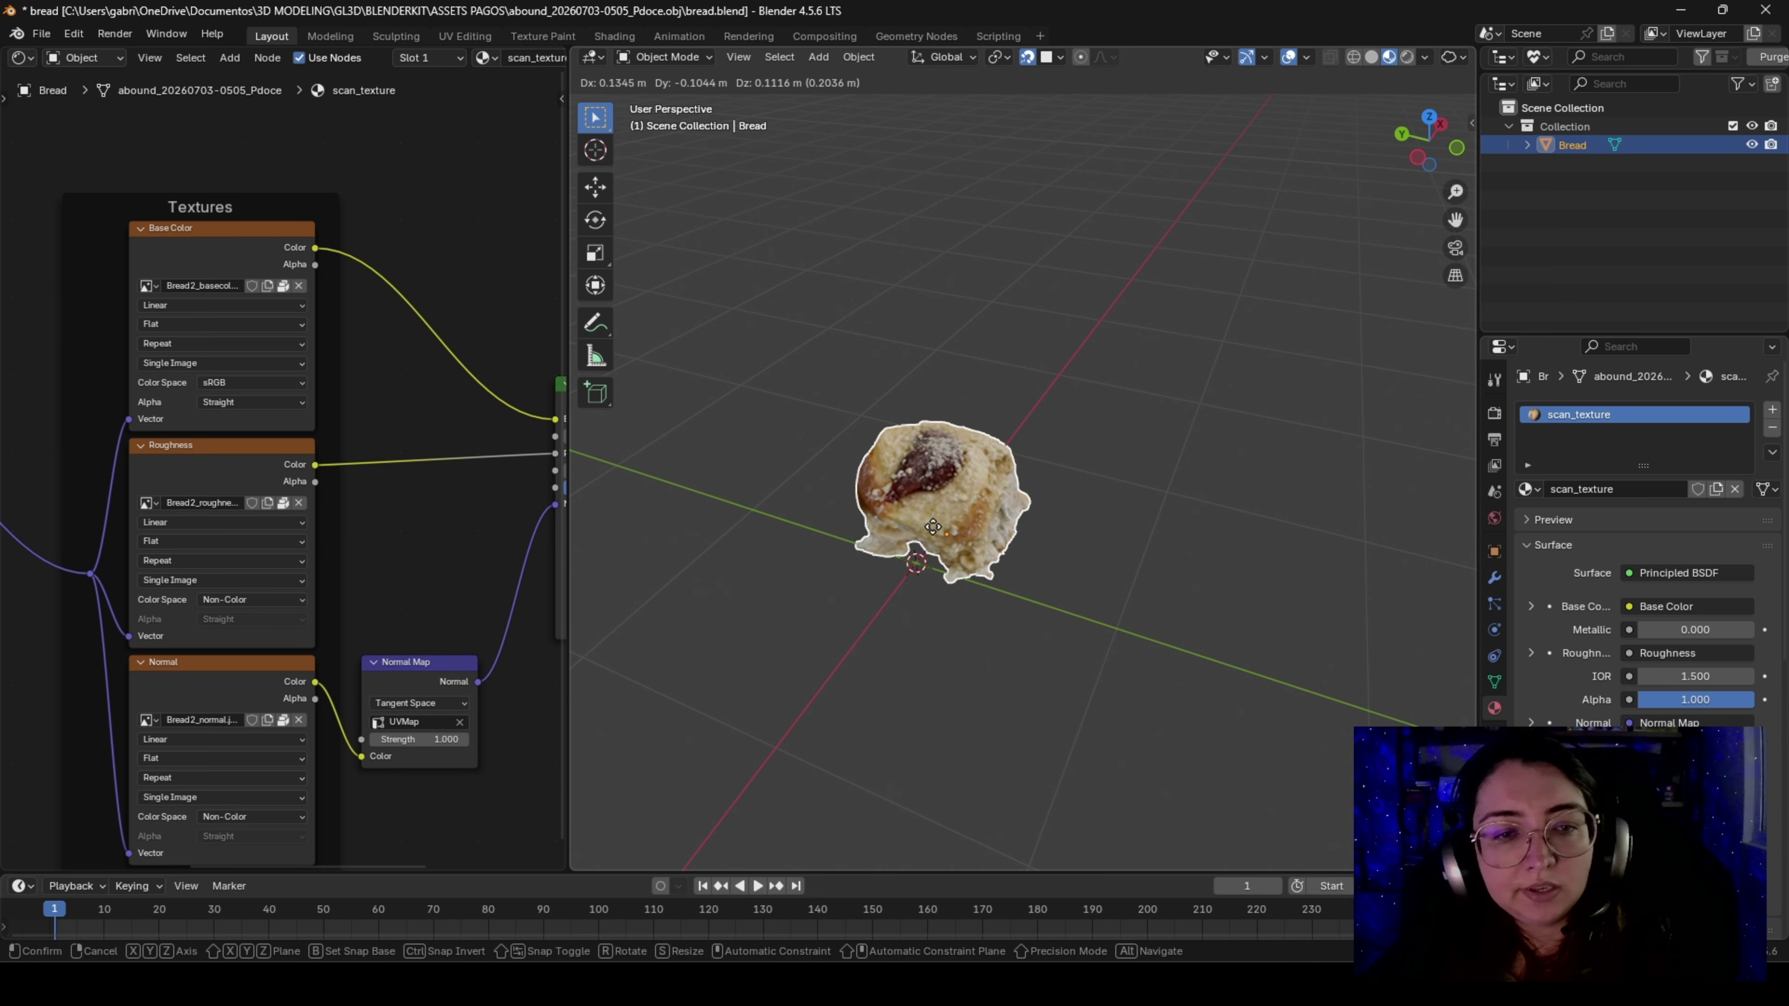
right_click(935, 587)
middle_click_drag(936, 587, 1119, 517)
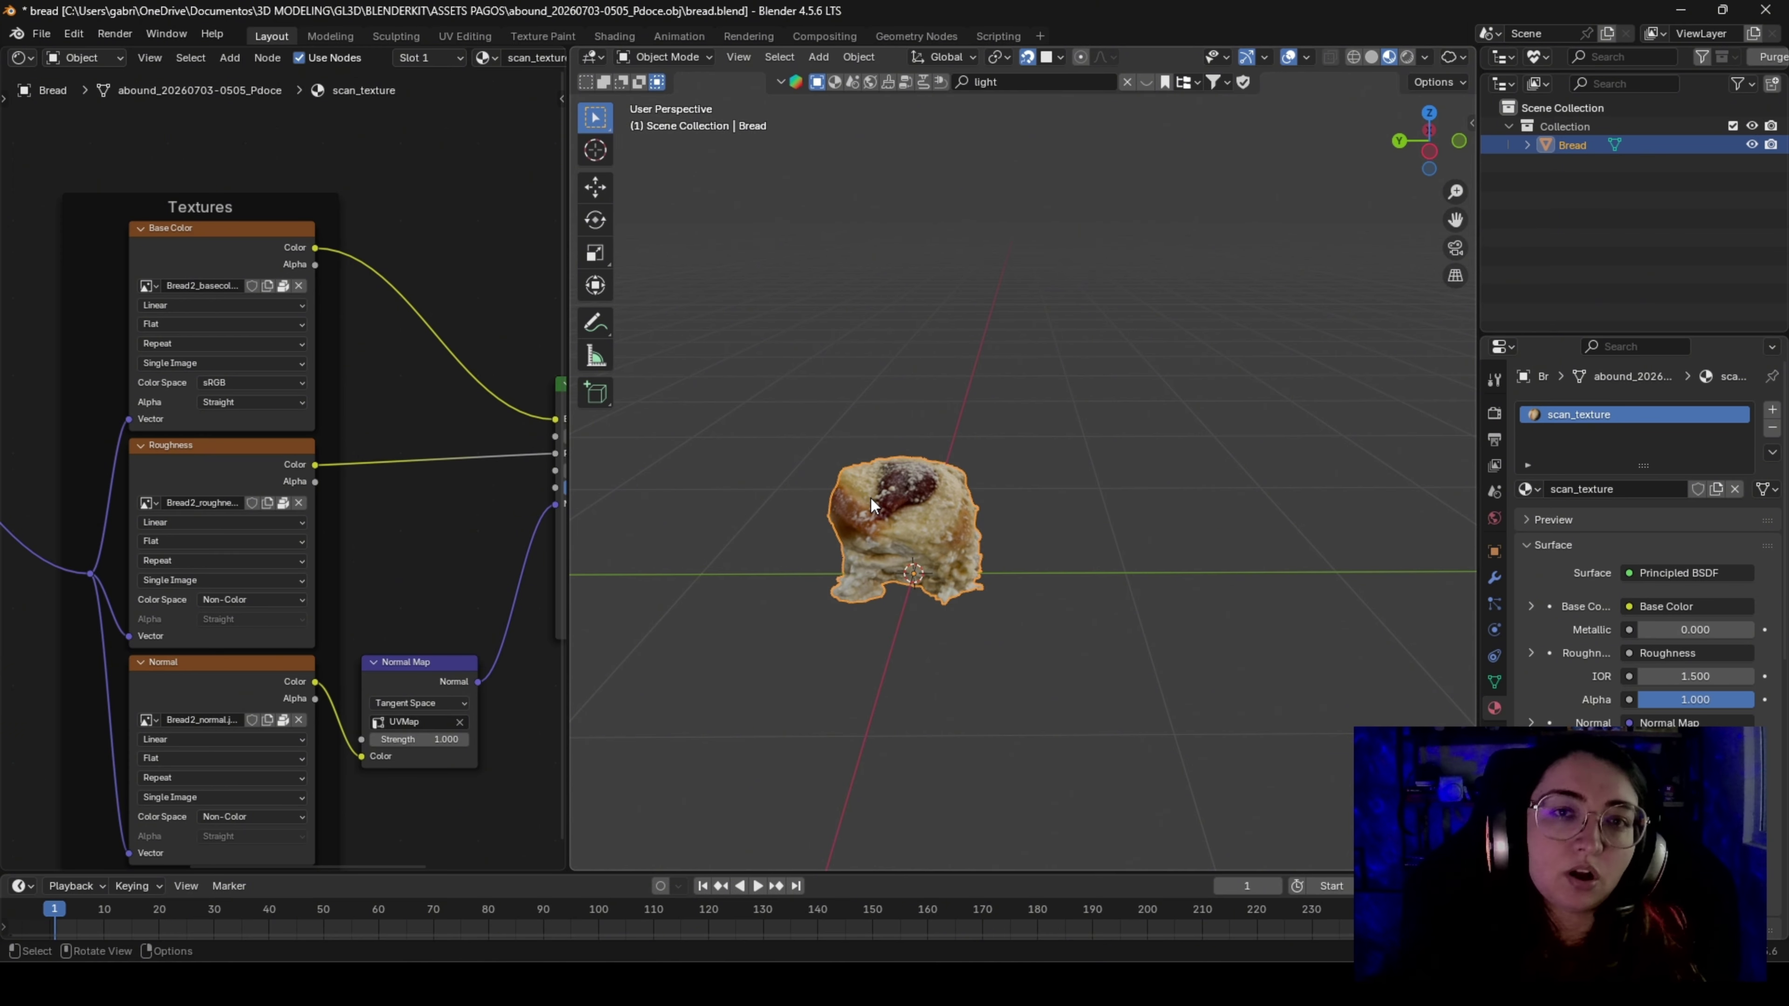
scroll(1023, 502, "down", 2)
middle_click_drag(1024, 504, 1006, 544)
Try moving and rotating the bread away from the world origin, and undo both changes
key("n")
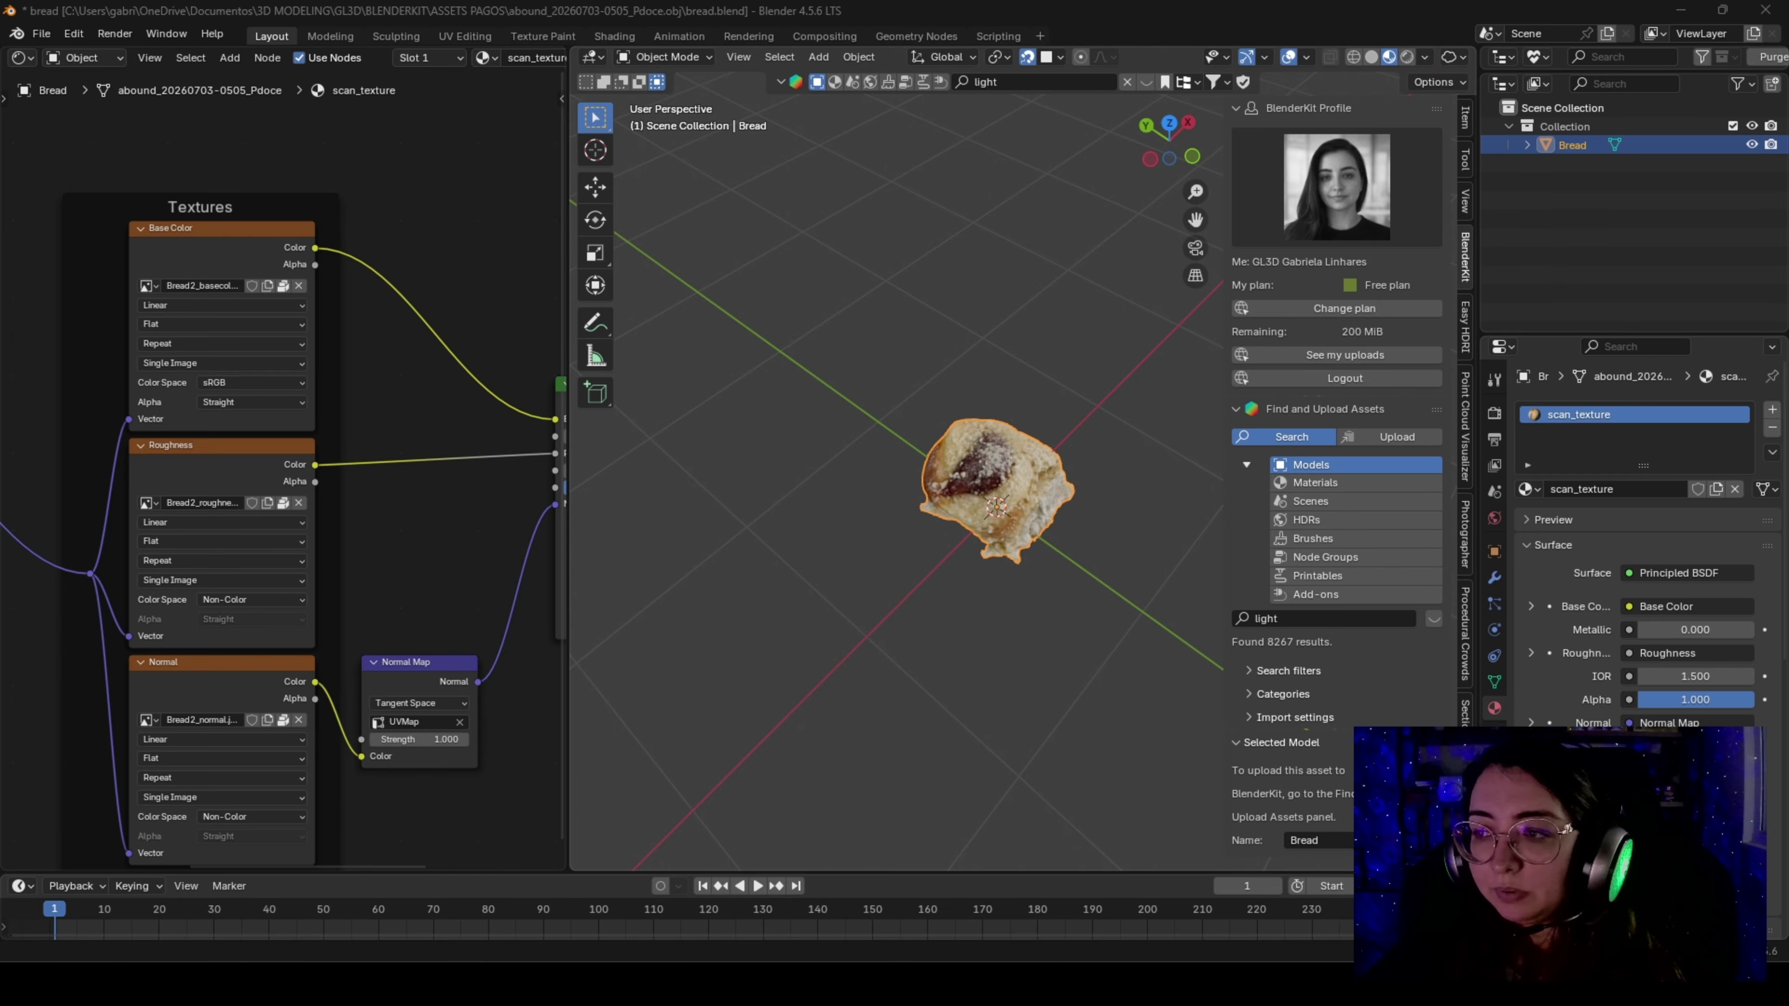
middle_click_drag(1006, 557, 1018, 537)
key("g")
left_click(958, 407)
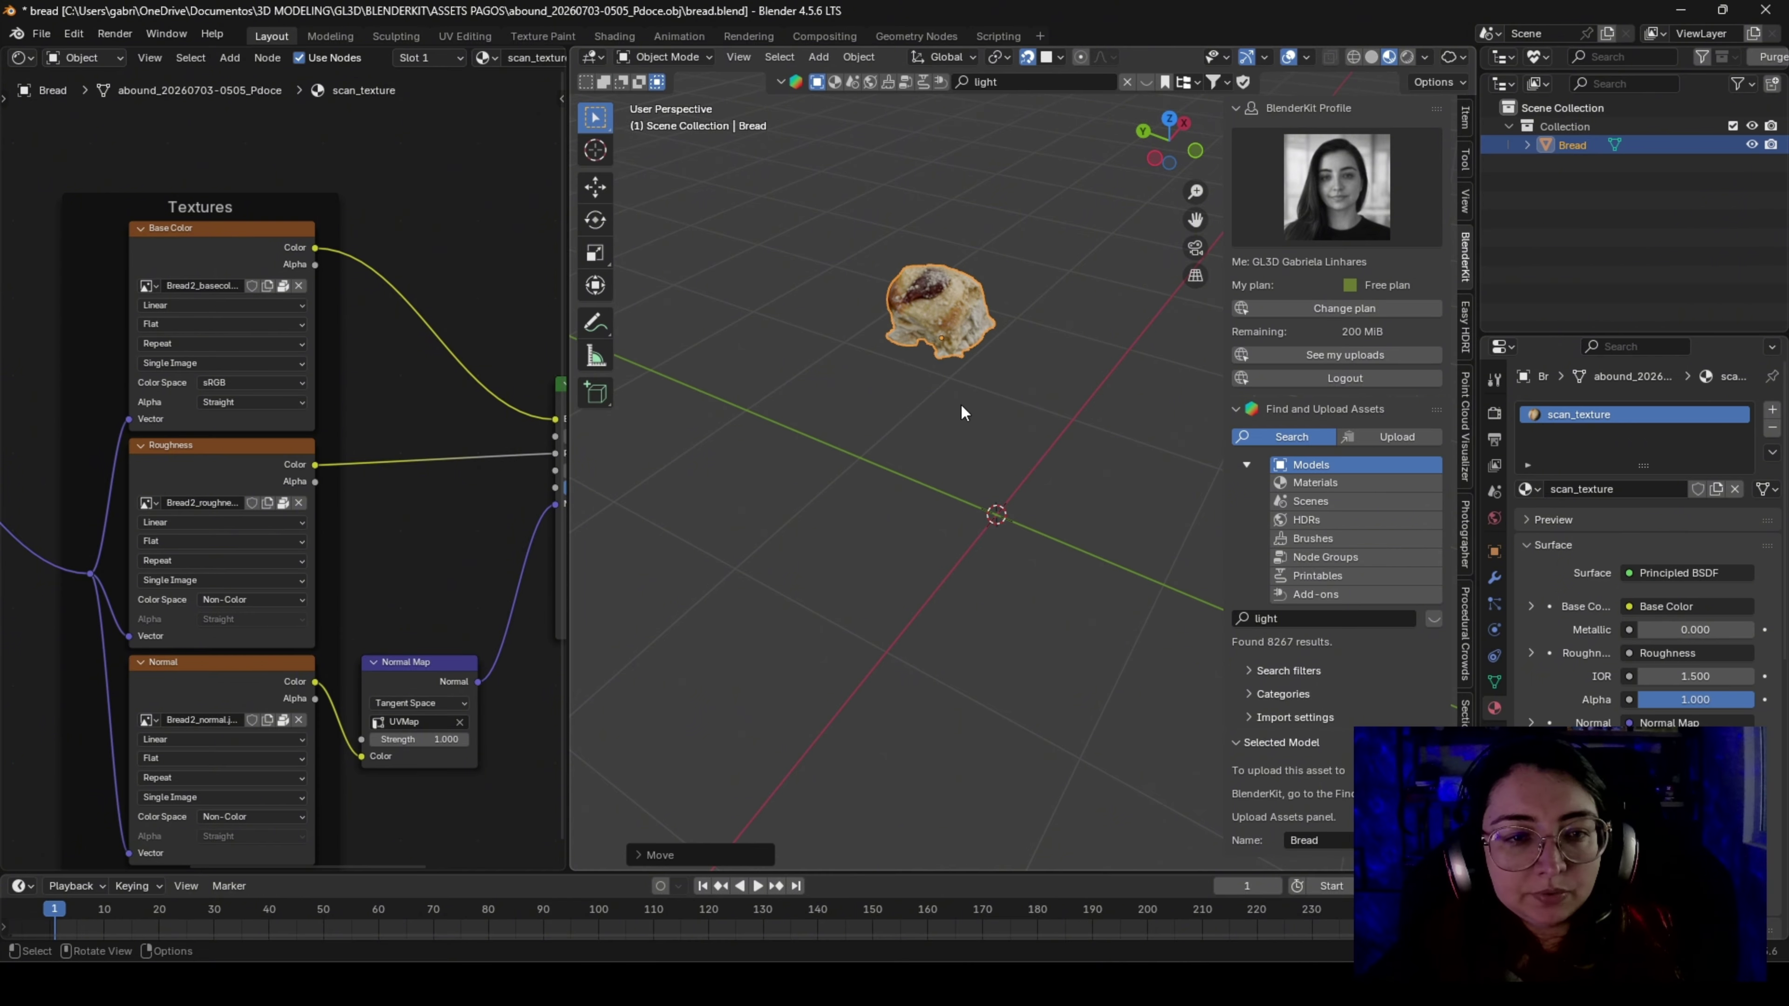
key("r")
left_click(983, 211)
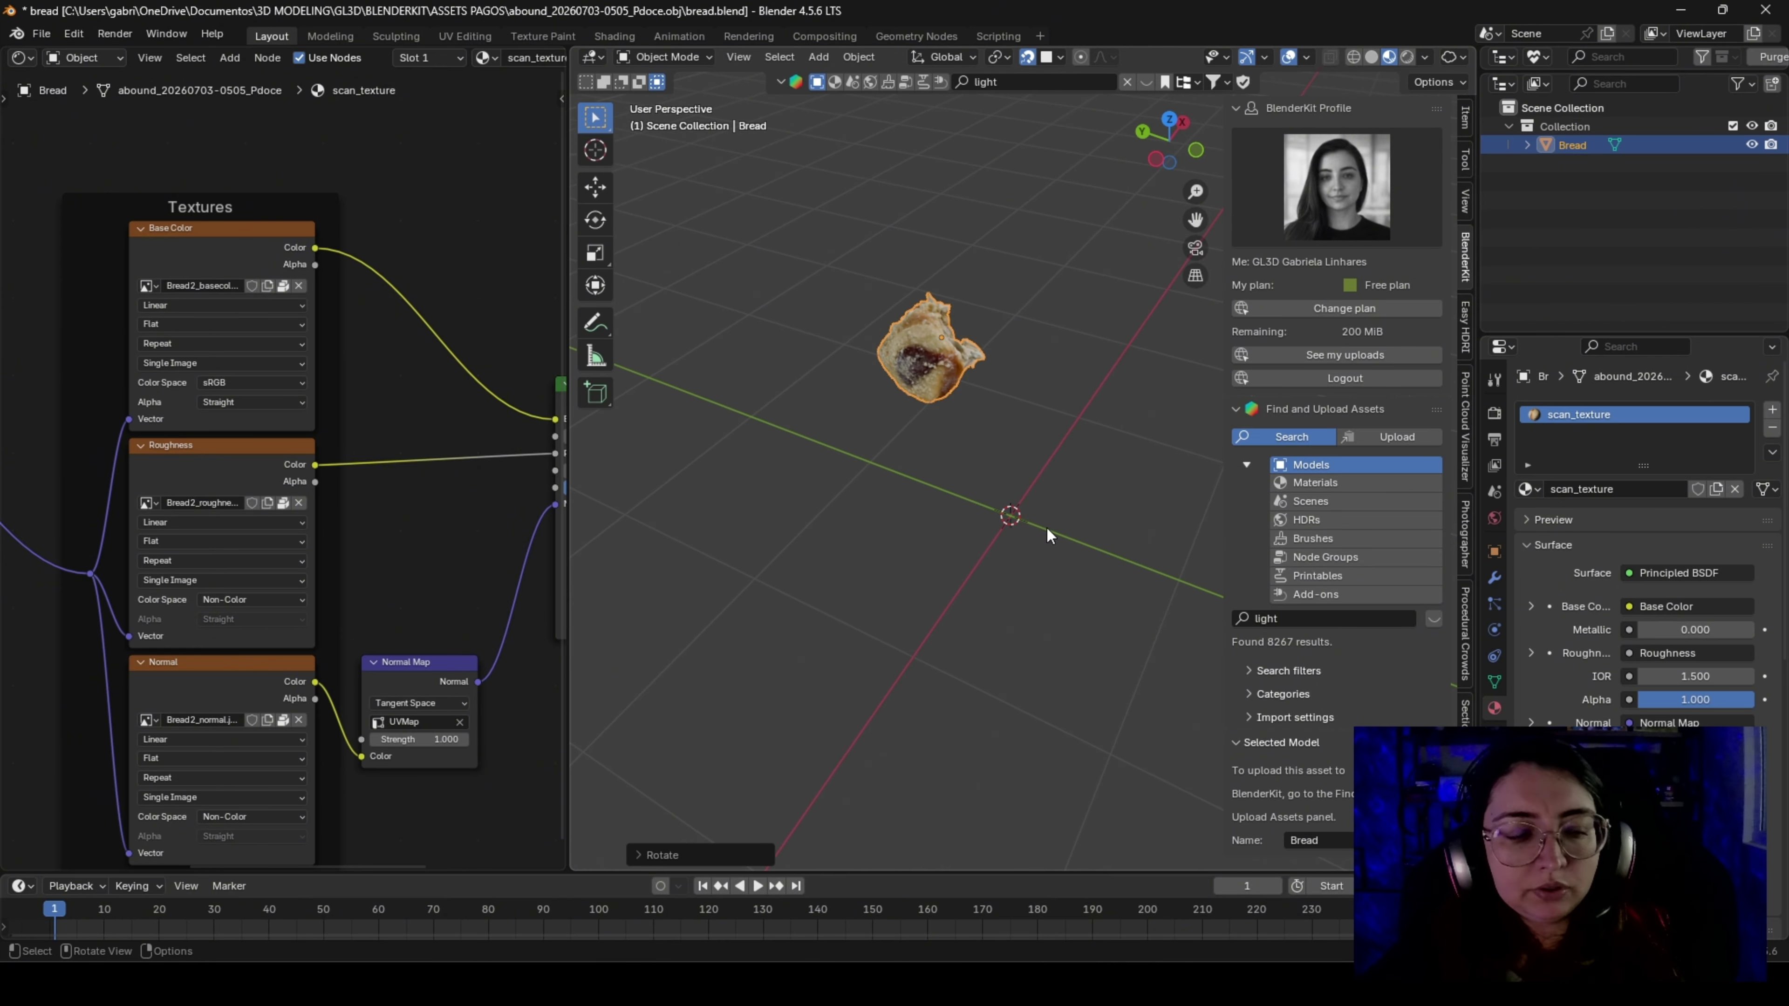
key("ctrl+z")
key("ctrl+z")
middle_click_drag(1025, 533, 1005, 536)
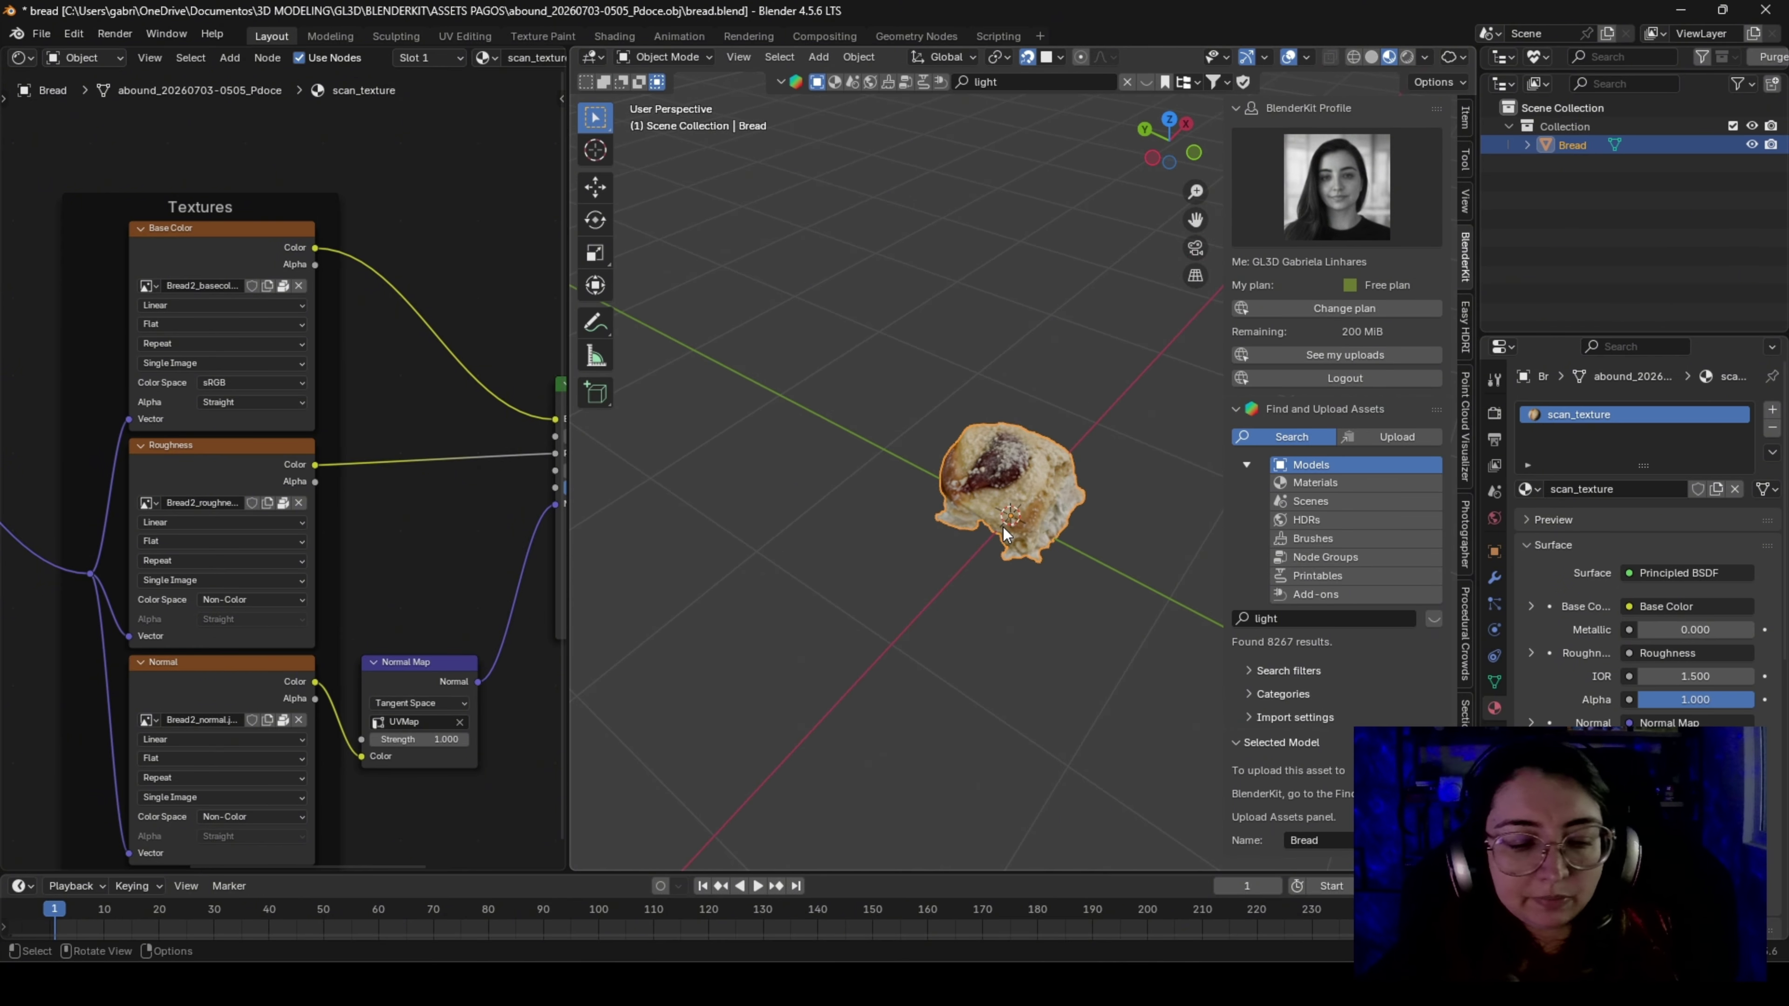
Show the bread's transform values and apply all transforms to it
left_click(1464, 120)
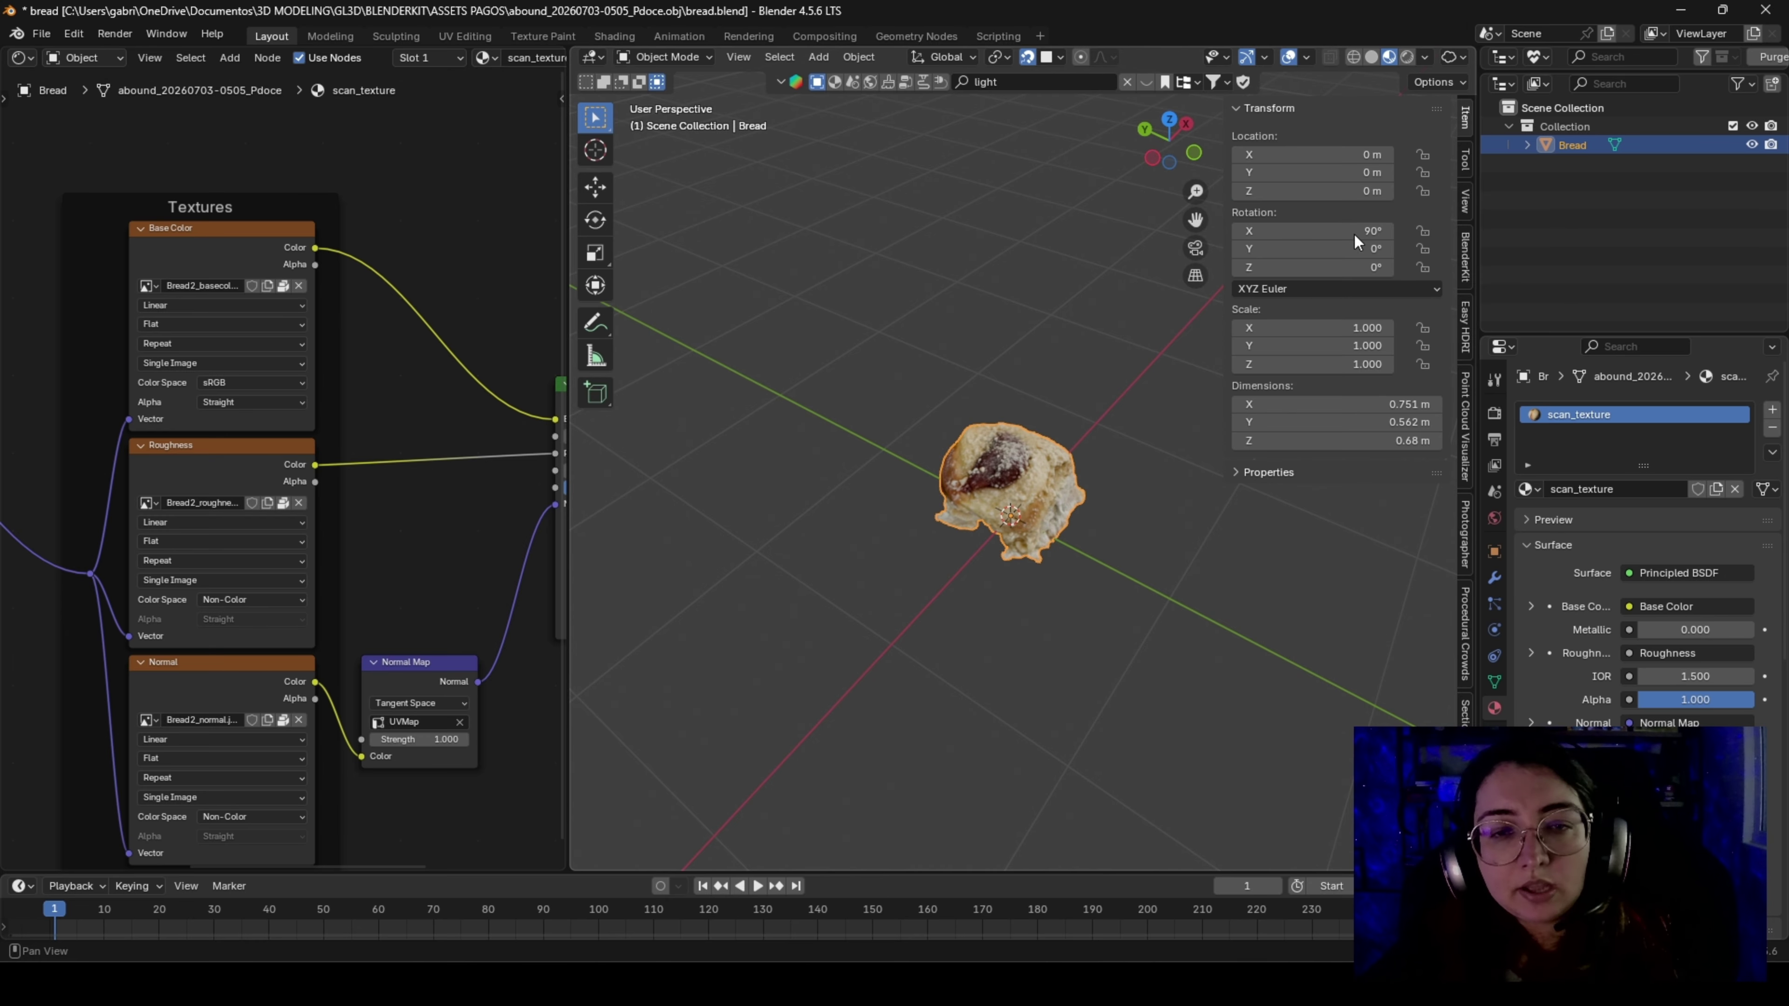
middle_click_drag(1007, 470, 1026, 480)
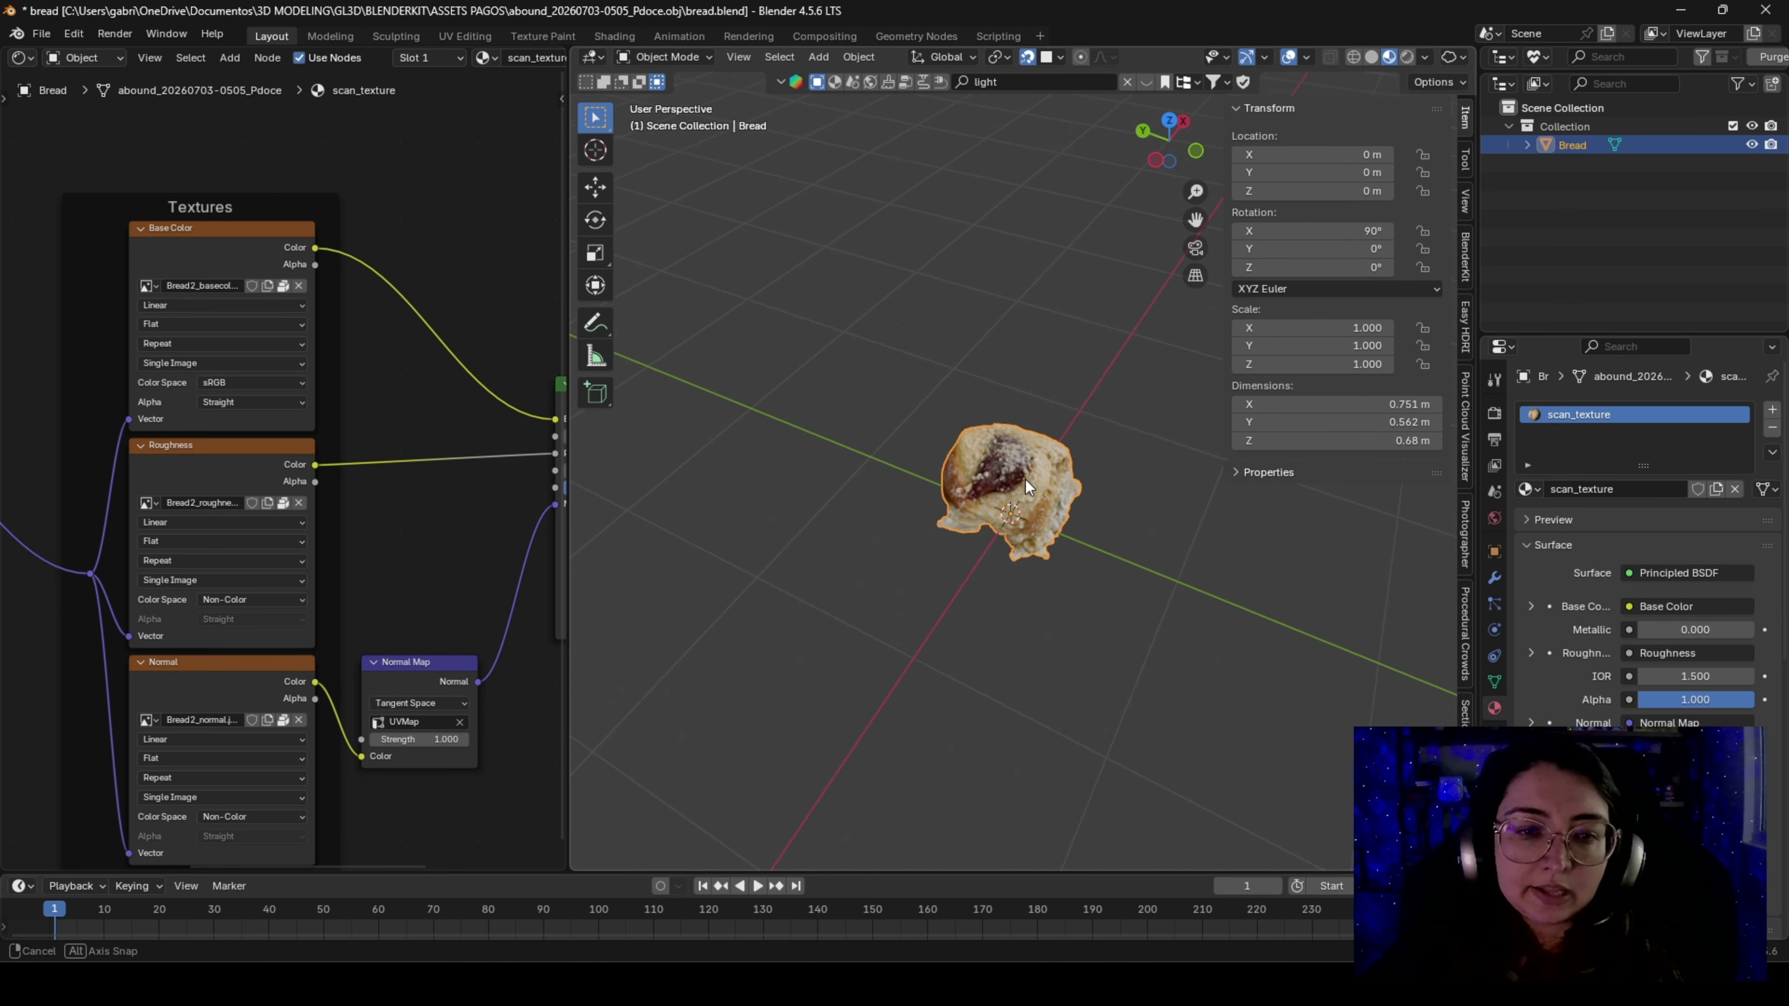
scroll(977, 503, "up", 2)
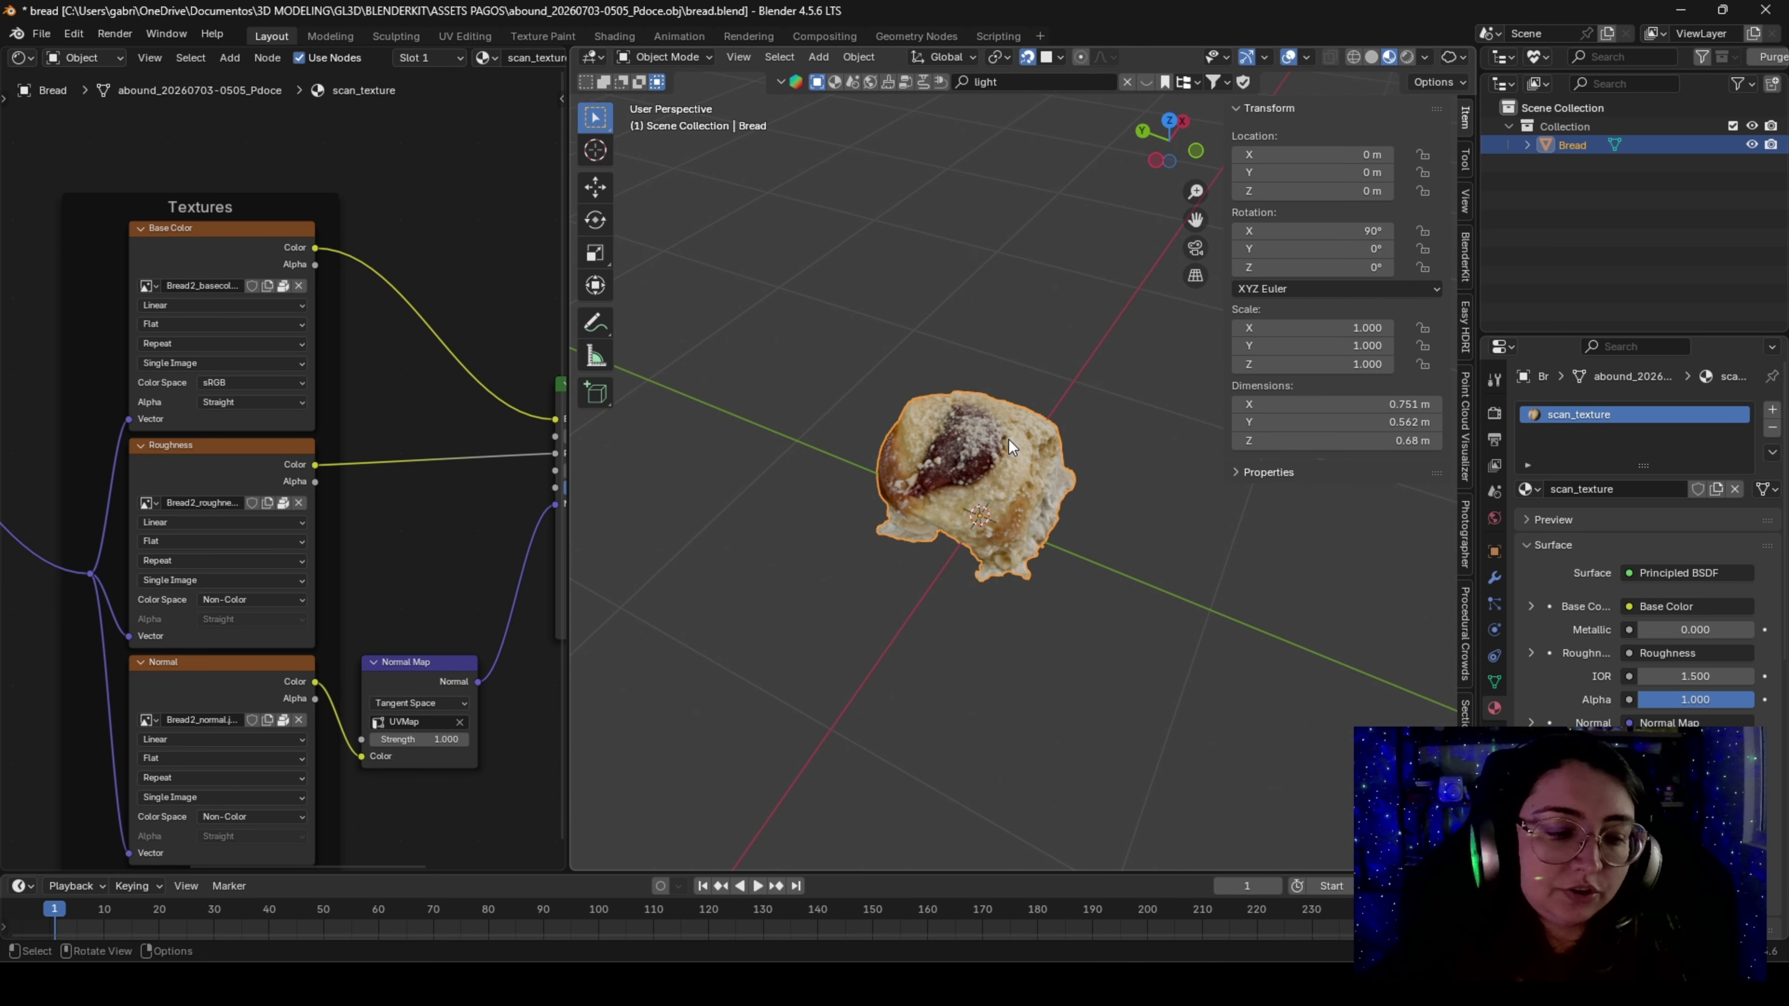
key("ctrl+a")
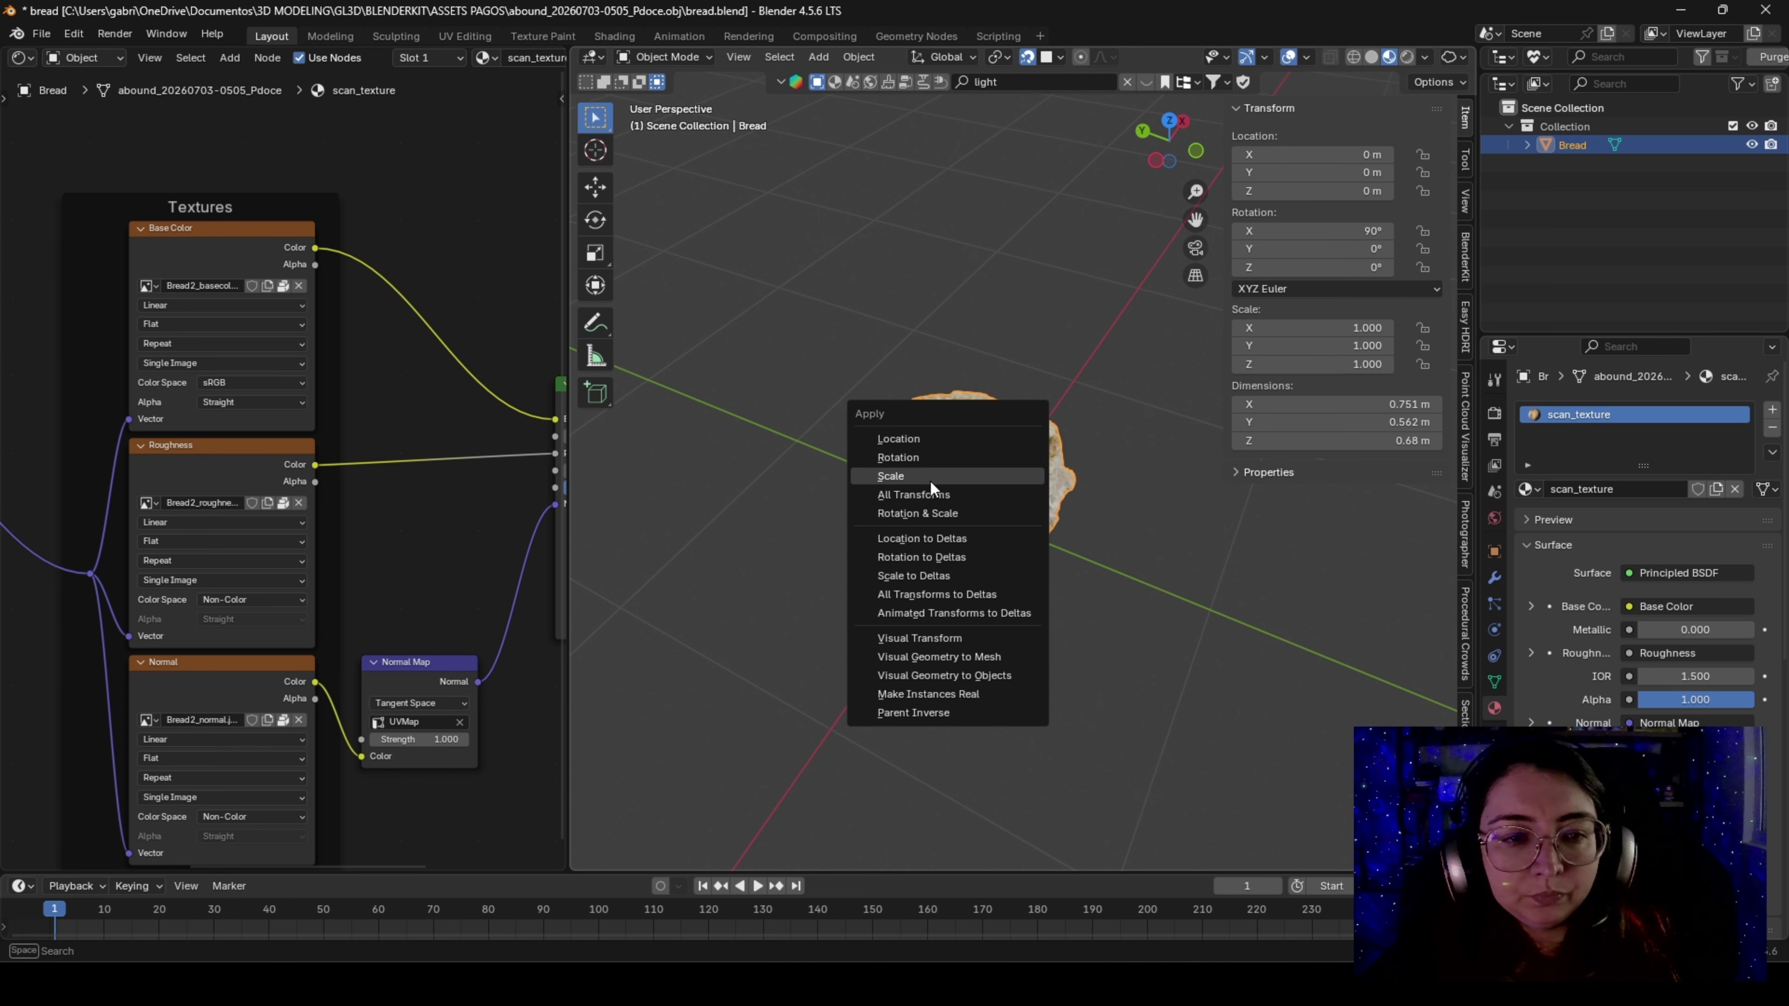
left_click(928, 495)
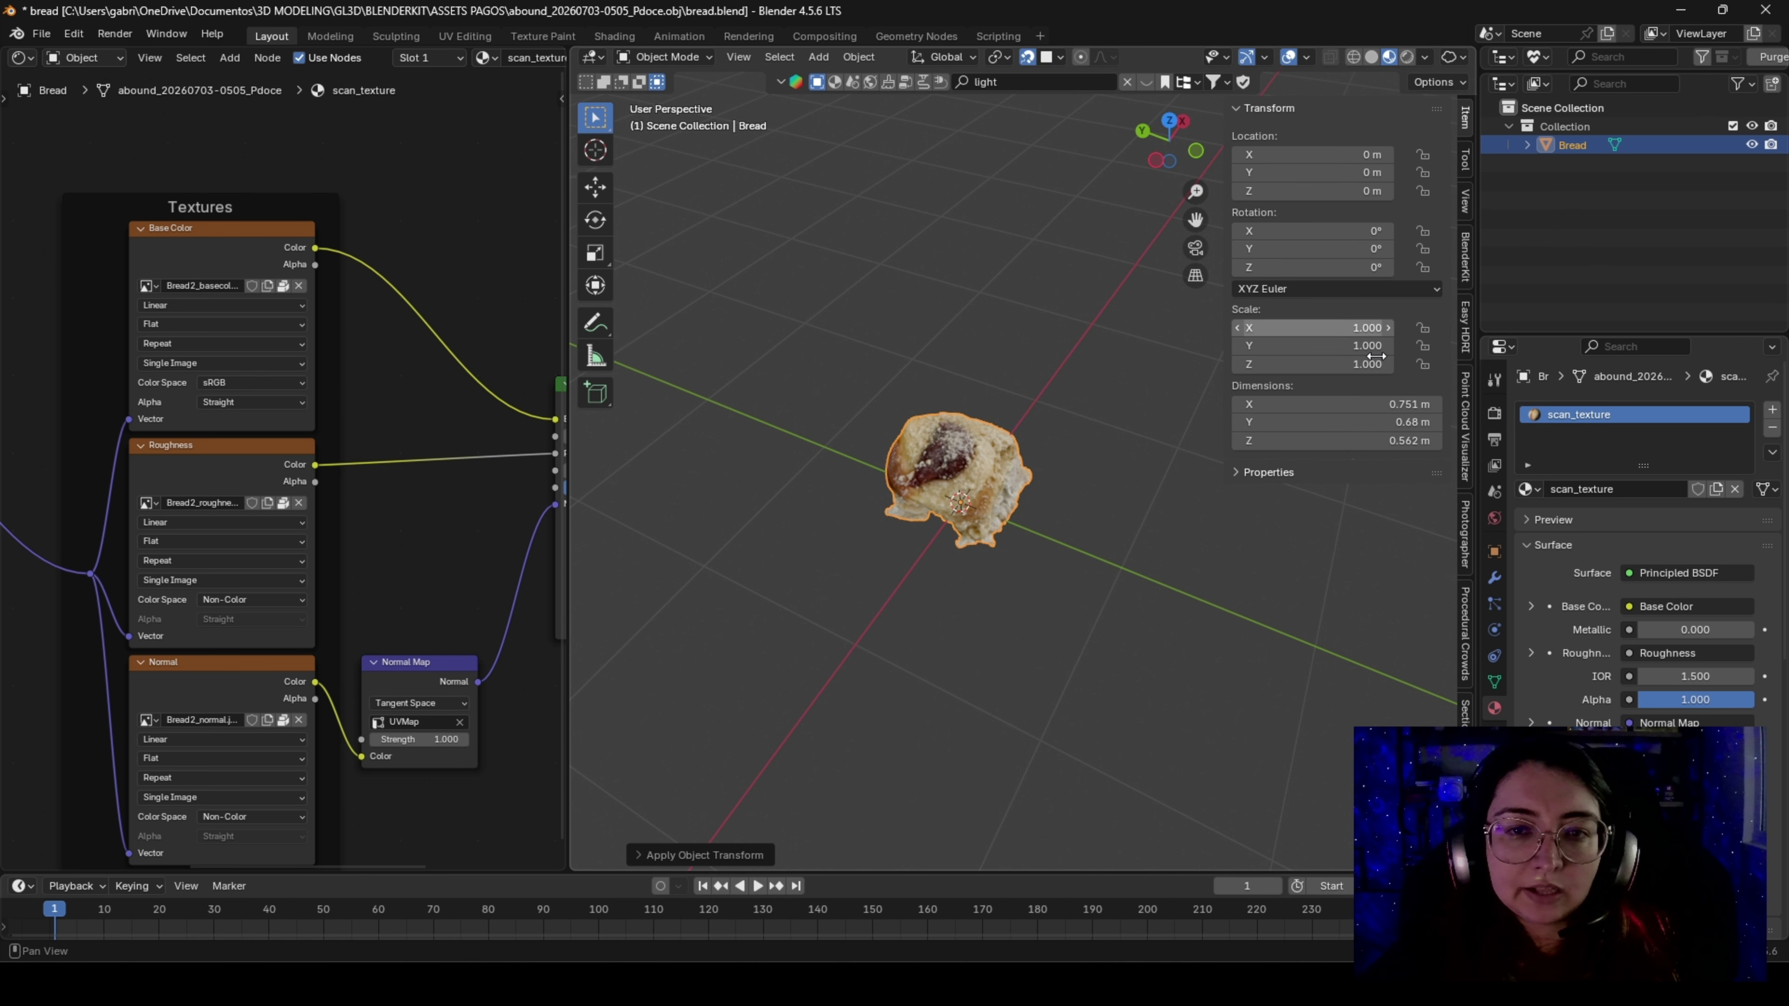
Look over the bread with its applied transforms and save the bread.blend file
key("n")
middle_click_drag(1020, 430, 1069, 382)
key("n")
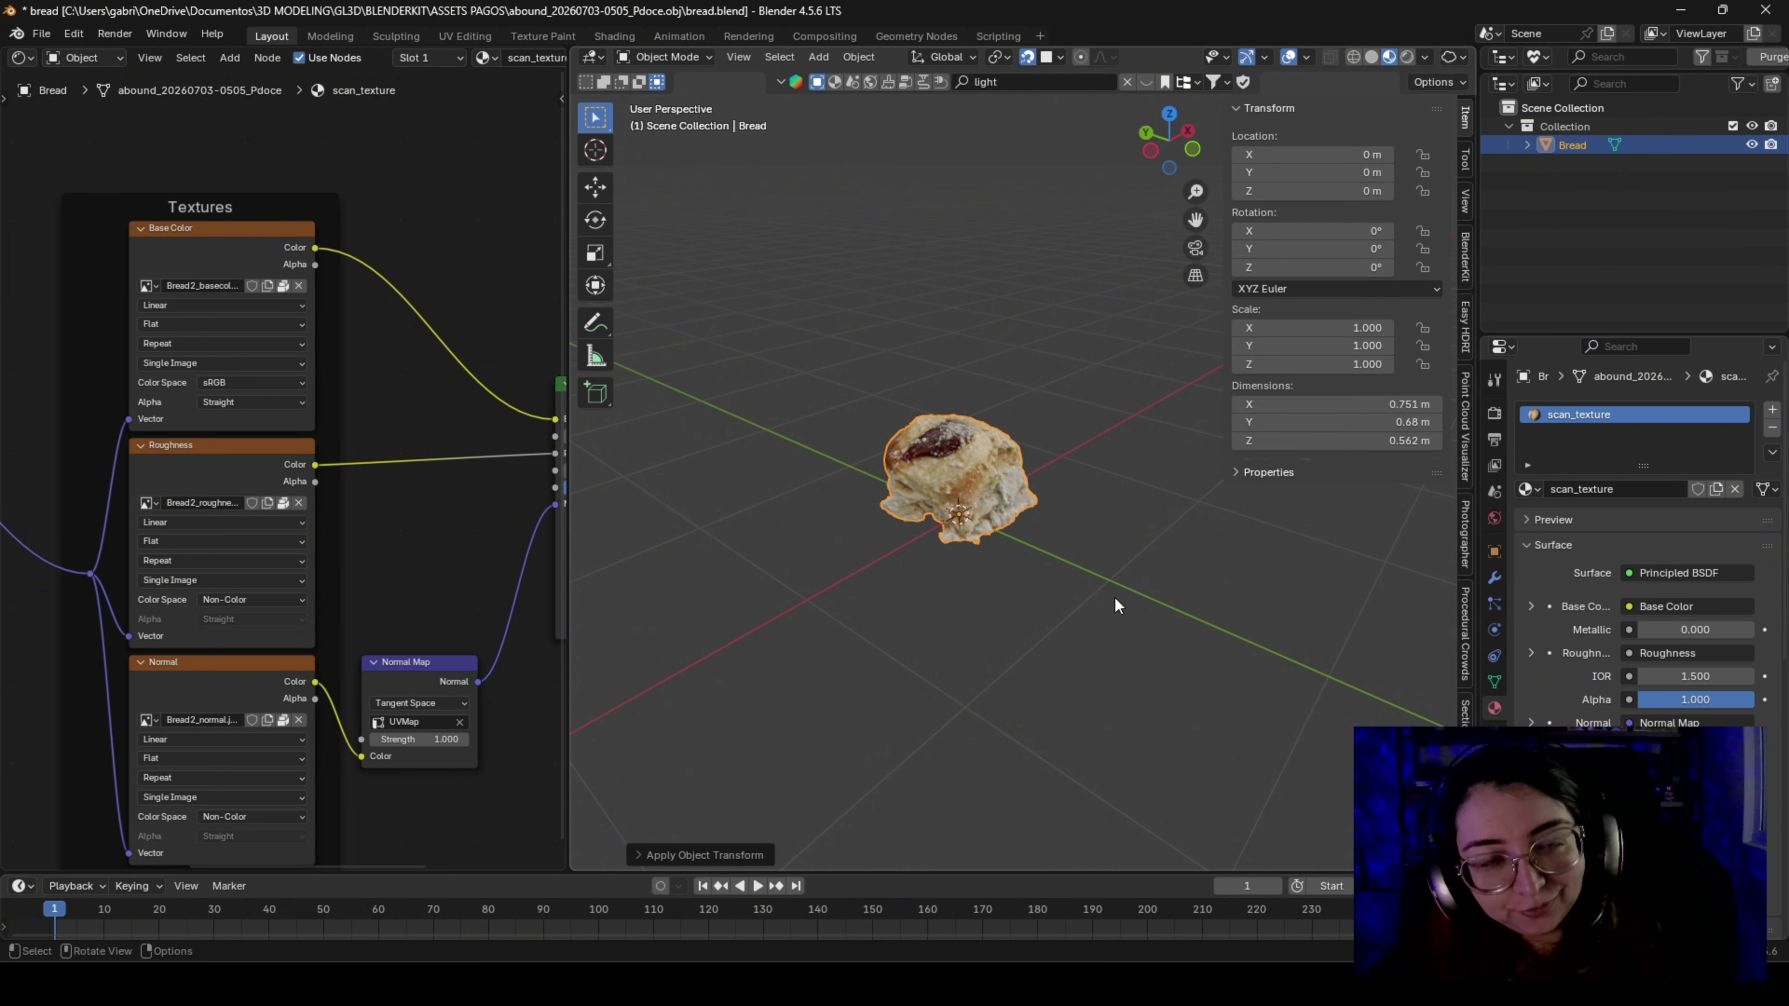
key("n")
mouse_move(1042, 594)
middle_mouse_down()
mouse_move(777, 492)
mouse_move(1028, 480)
mouse_move(897, 506)
mouse_move(979, 535)
mouse_move(1037, 595)
mouse_move(1063, 584)
middle_mouse_up()
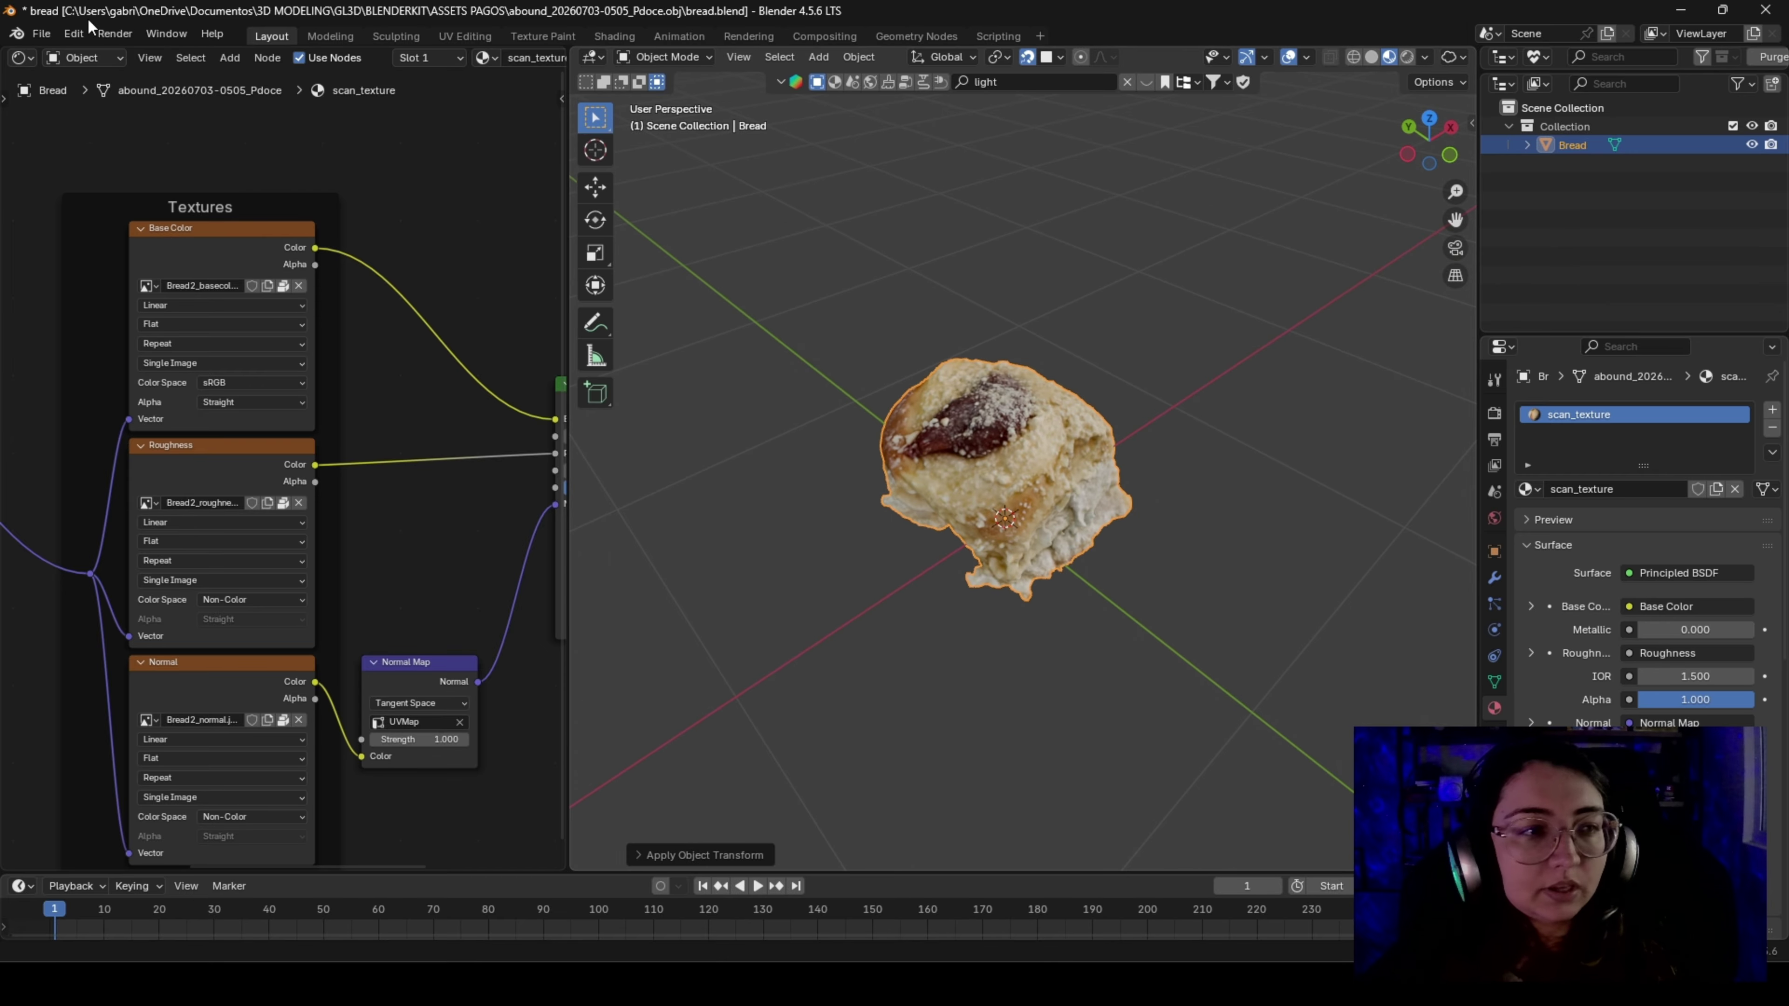
left_click(41, 34)
left_click(85, 155)
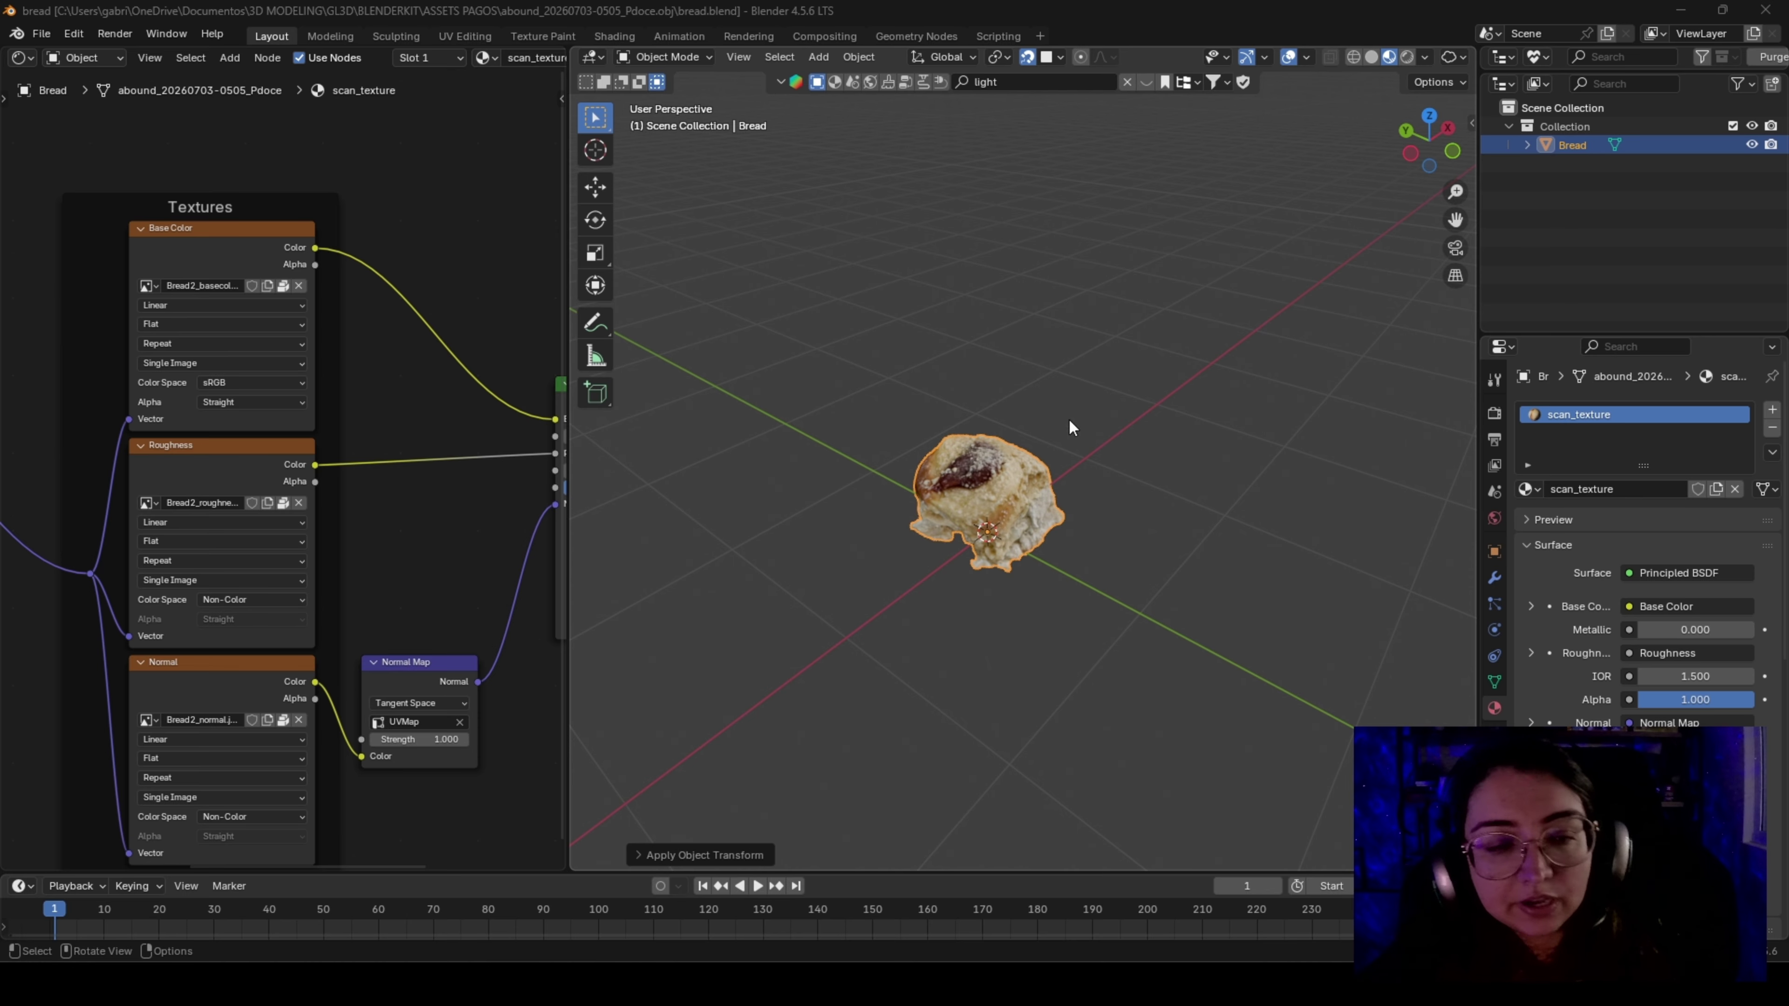
Show the bread's transform values and dimensions, and try scaling it down to about 0.45
middle_click_drag(1068, 418, 956, 532)
key("n")
key("s")
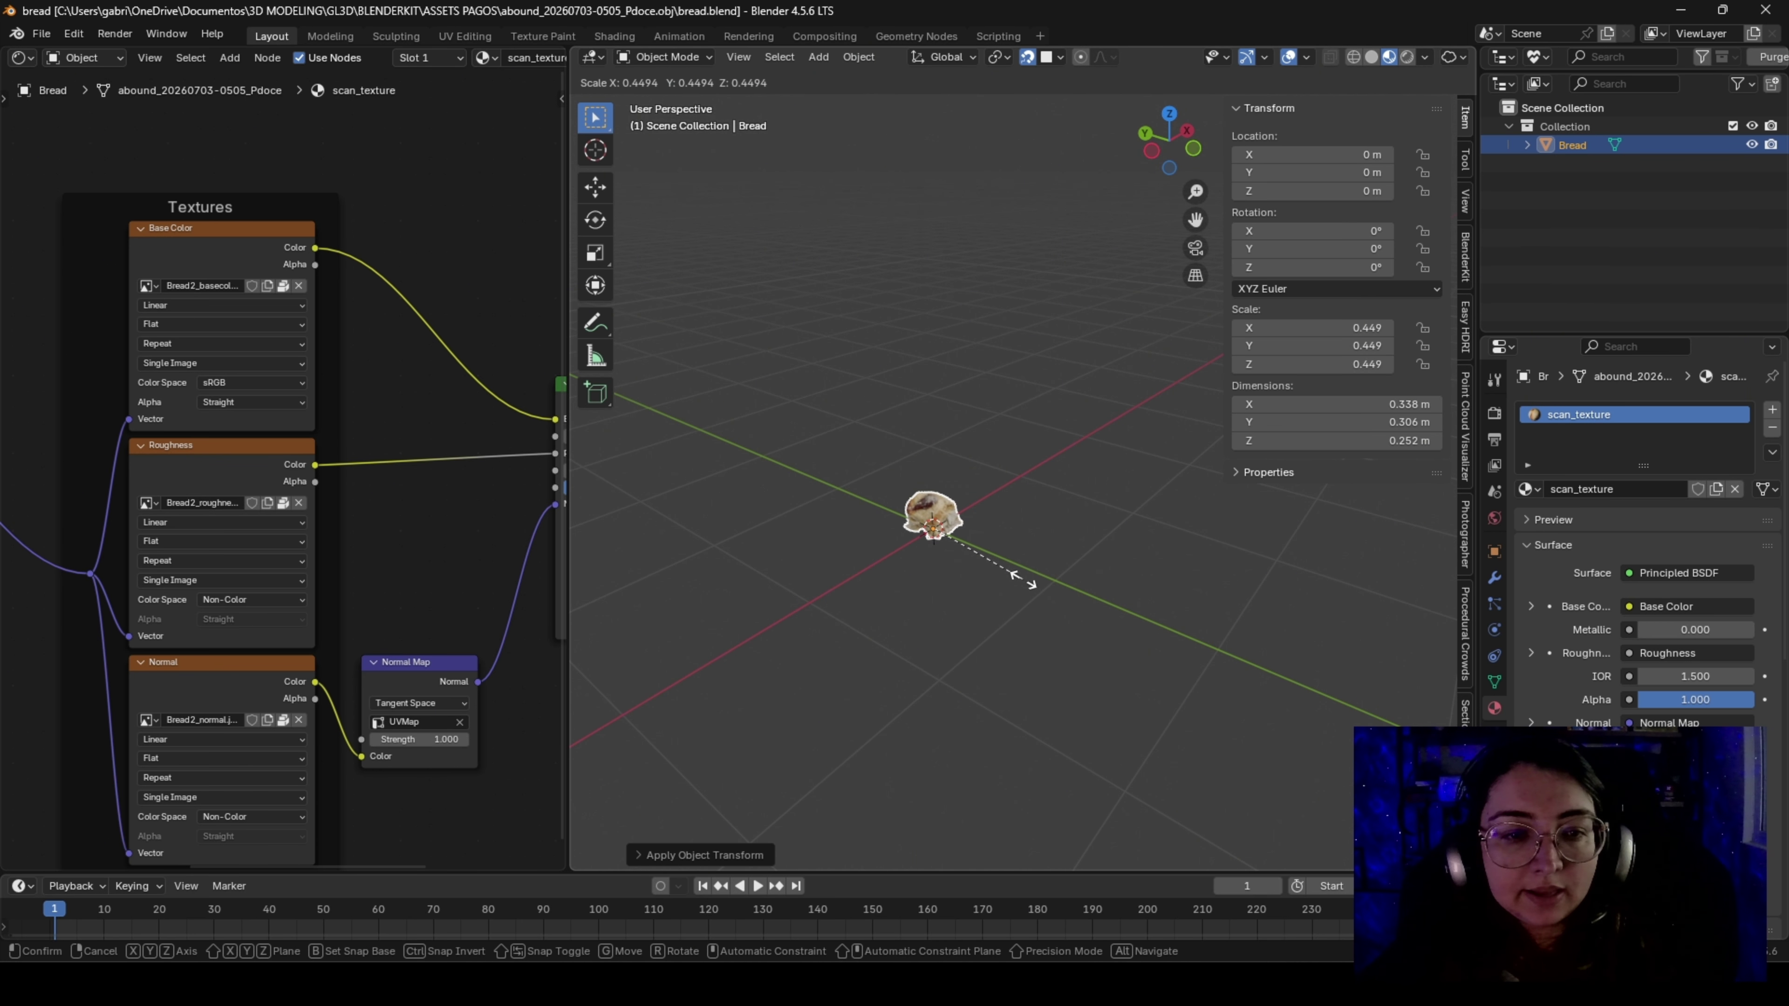
right_click(1023, 579)
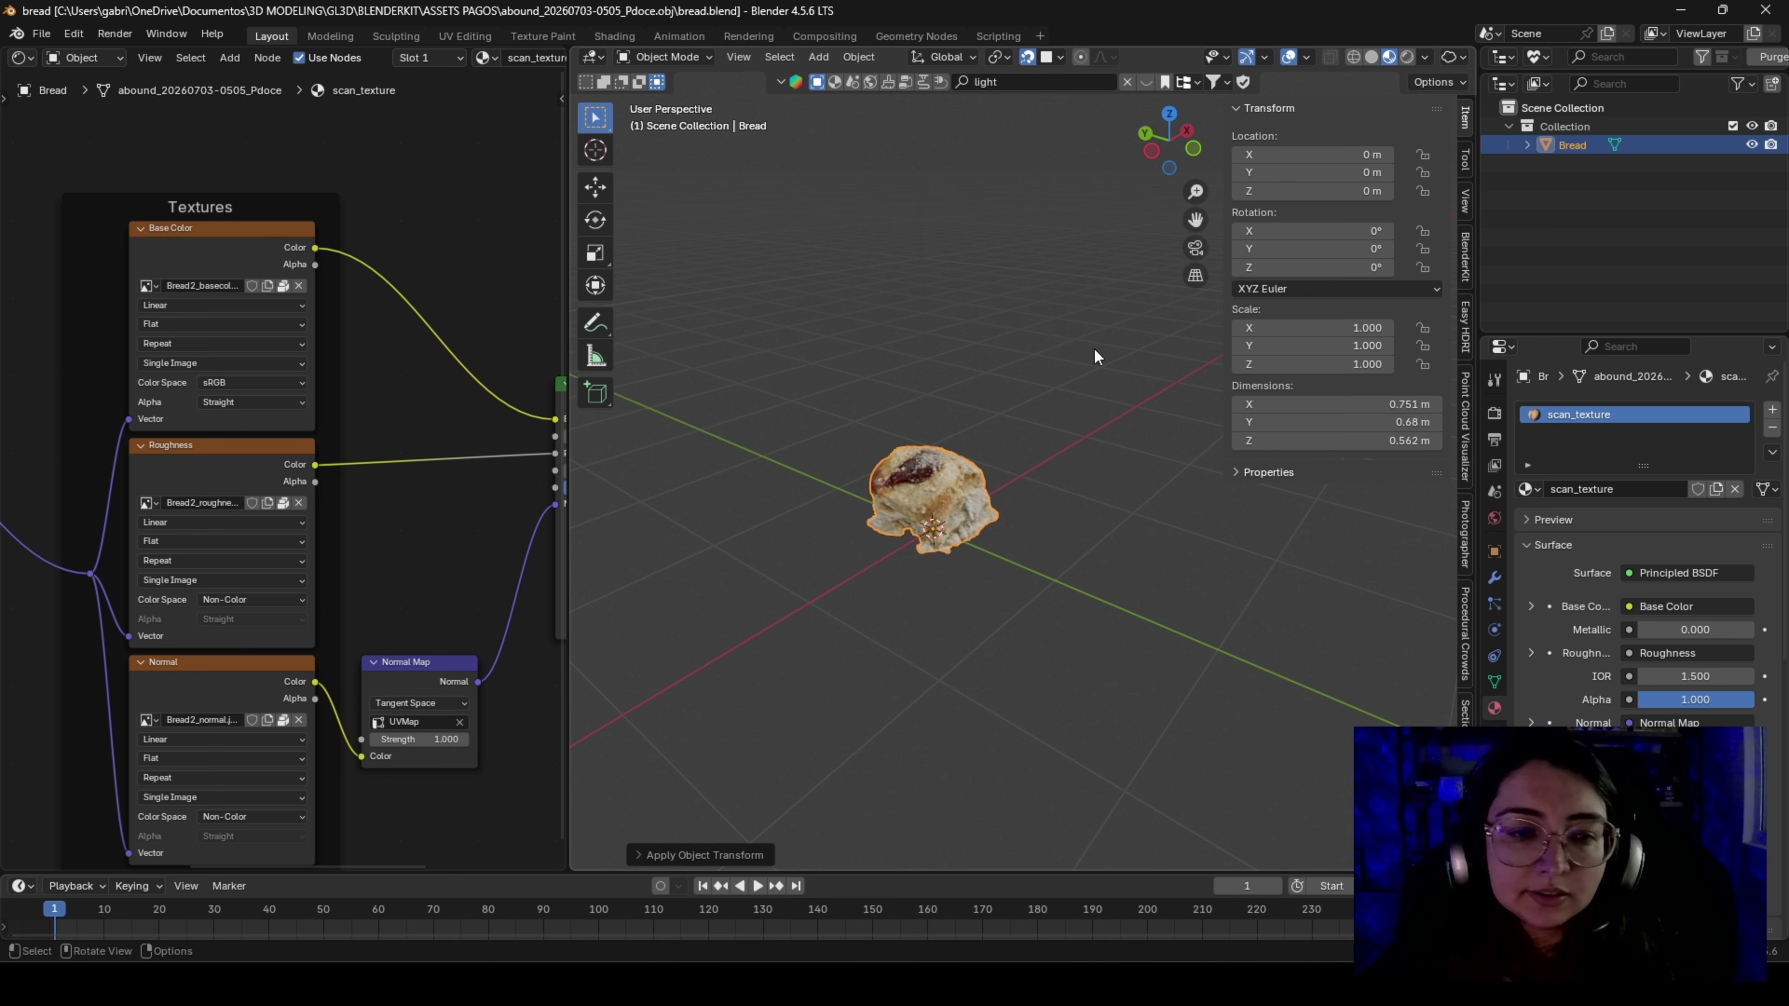
Search BlenderKit models for "bread" and turn off snapping
left_click(1017, 83)
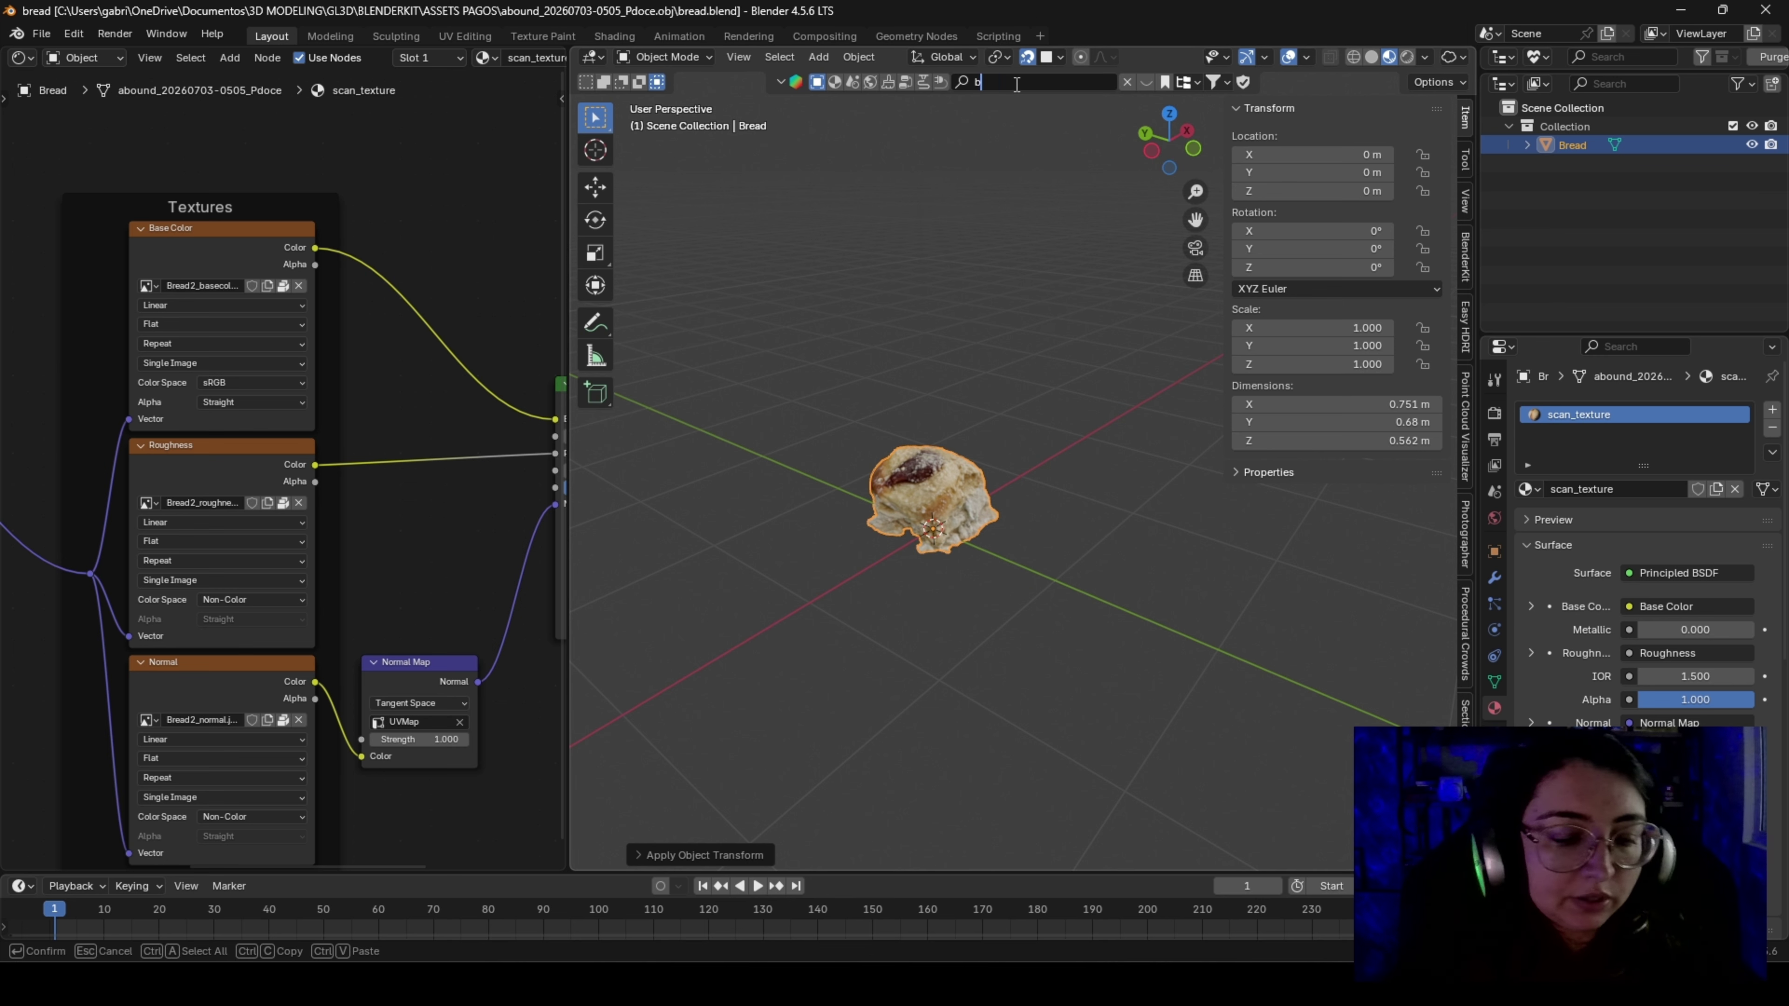
type("bread")
key("Return")
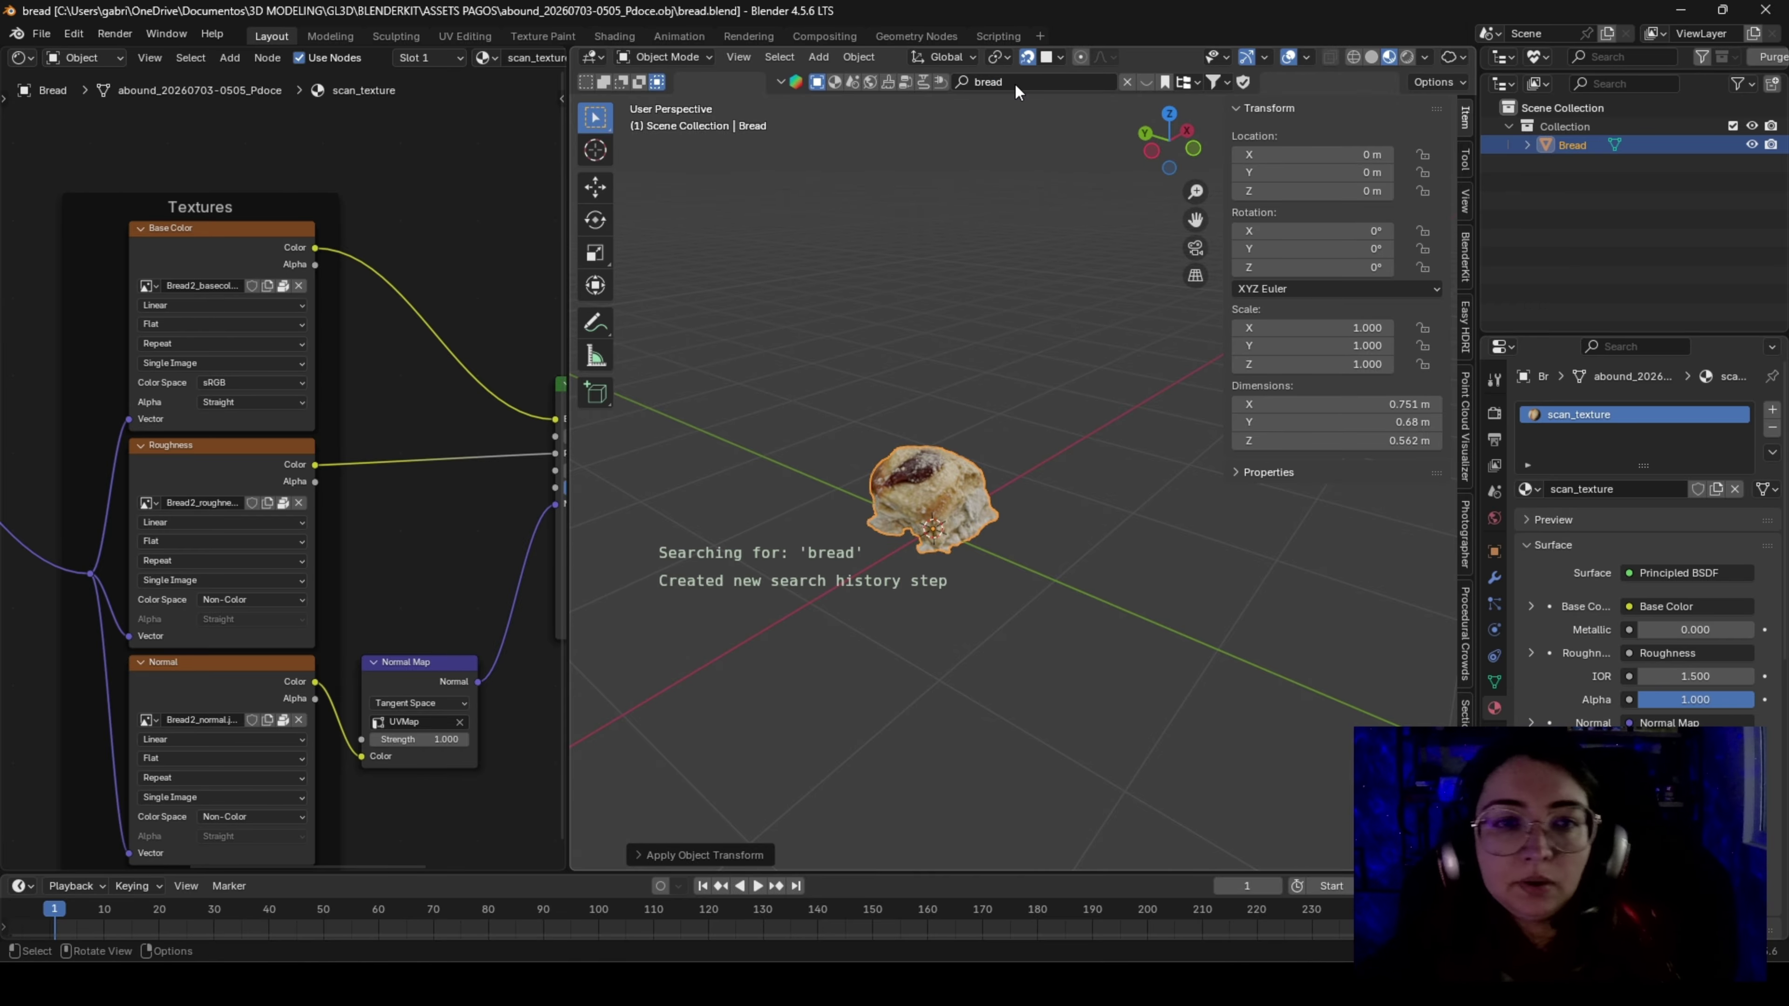
left_click(1026, 56)
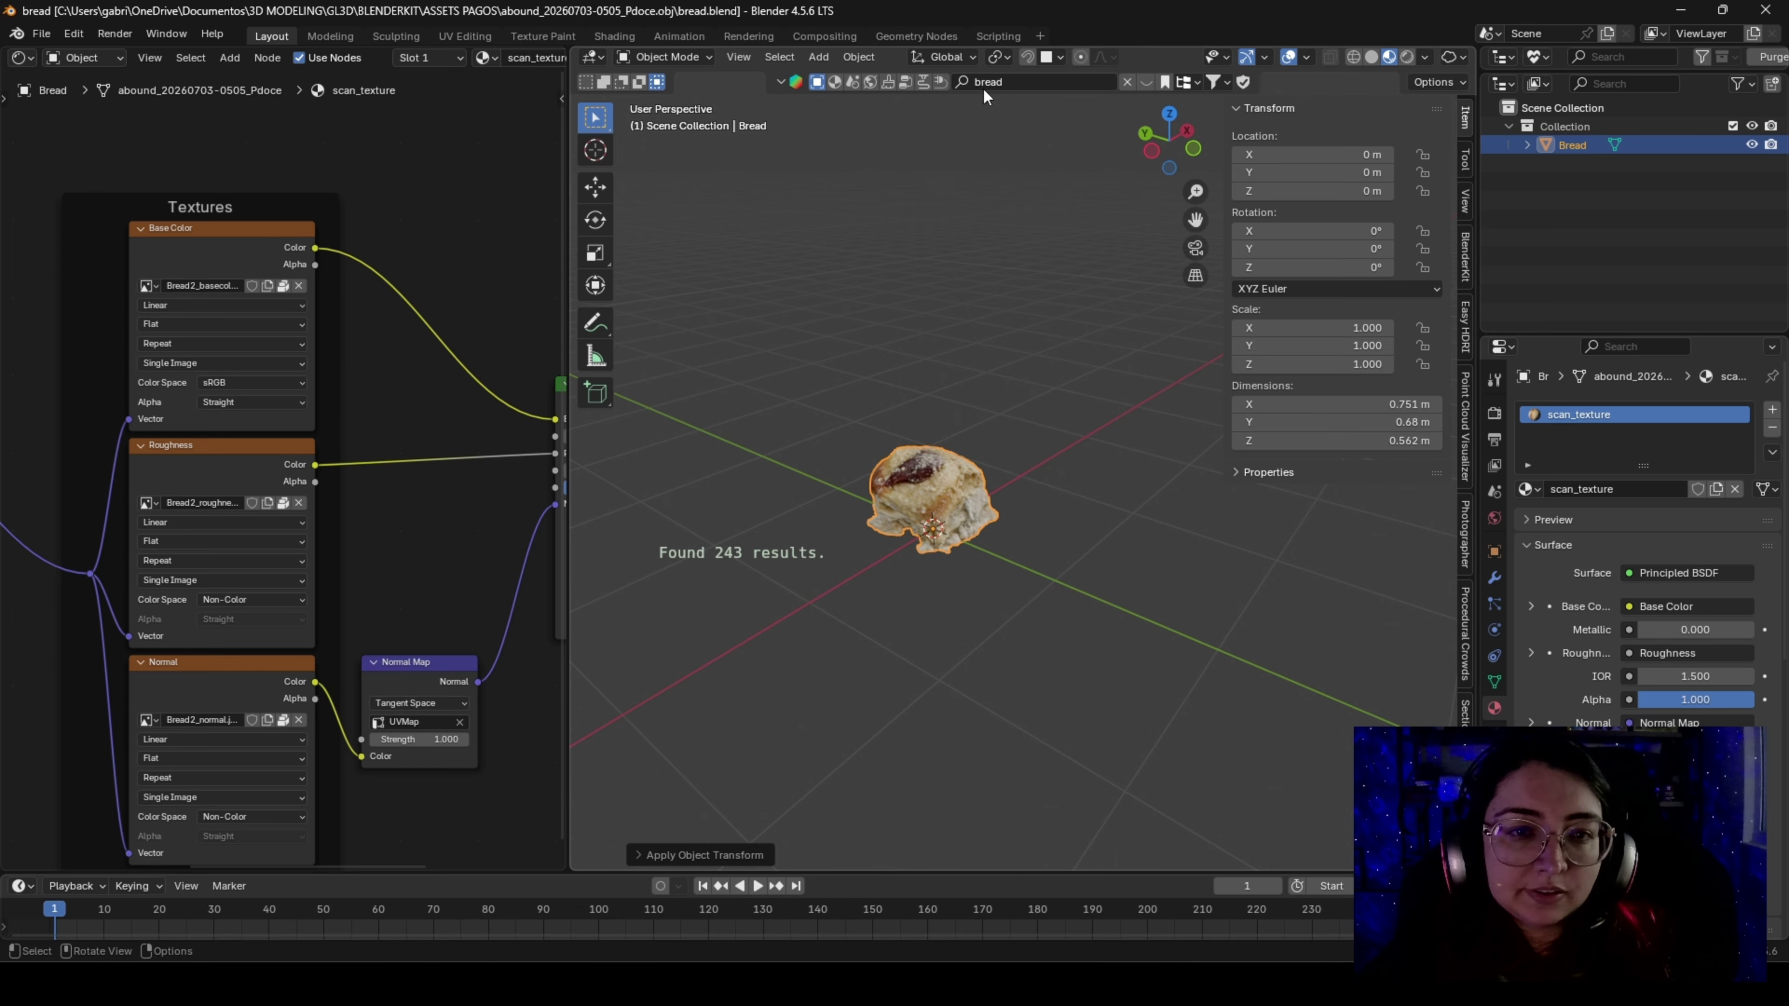
Browse the BlenderKit bread results, add the golden crusty roll model named "Bread" to the scene, and close the results
left_click(1146, 82)
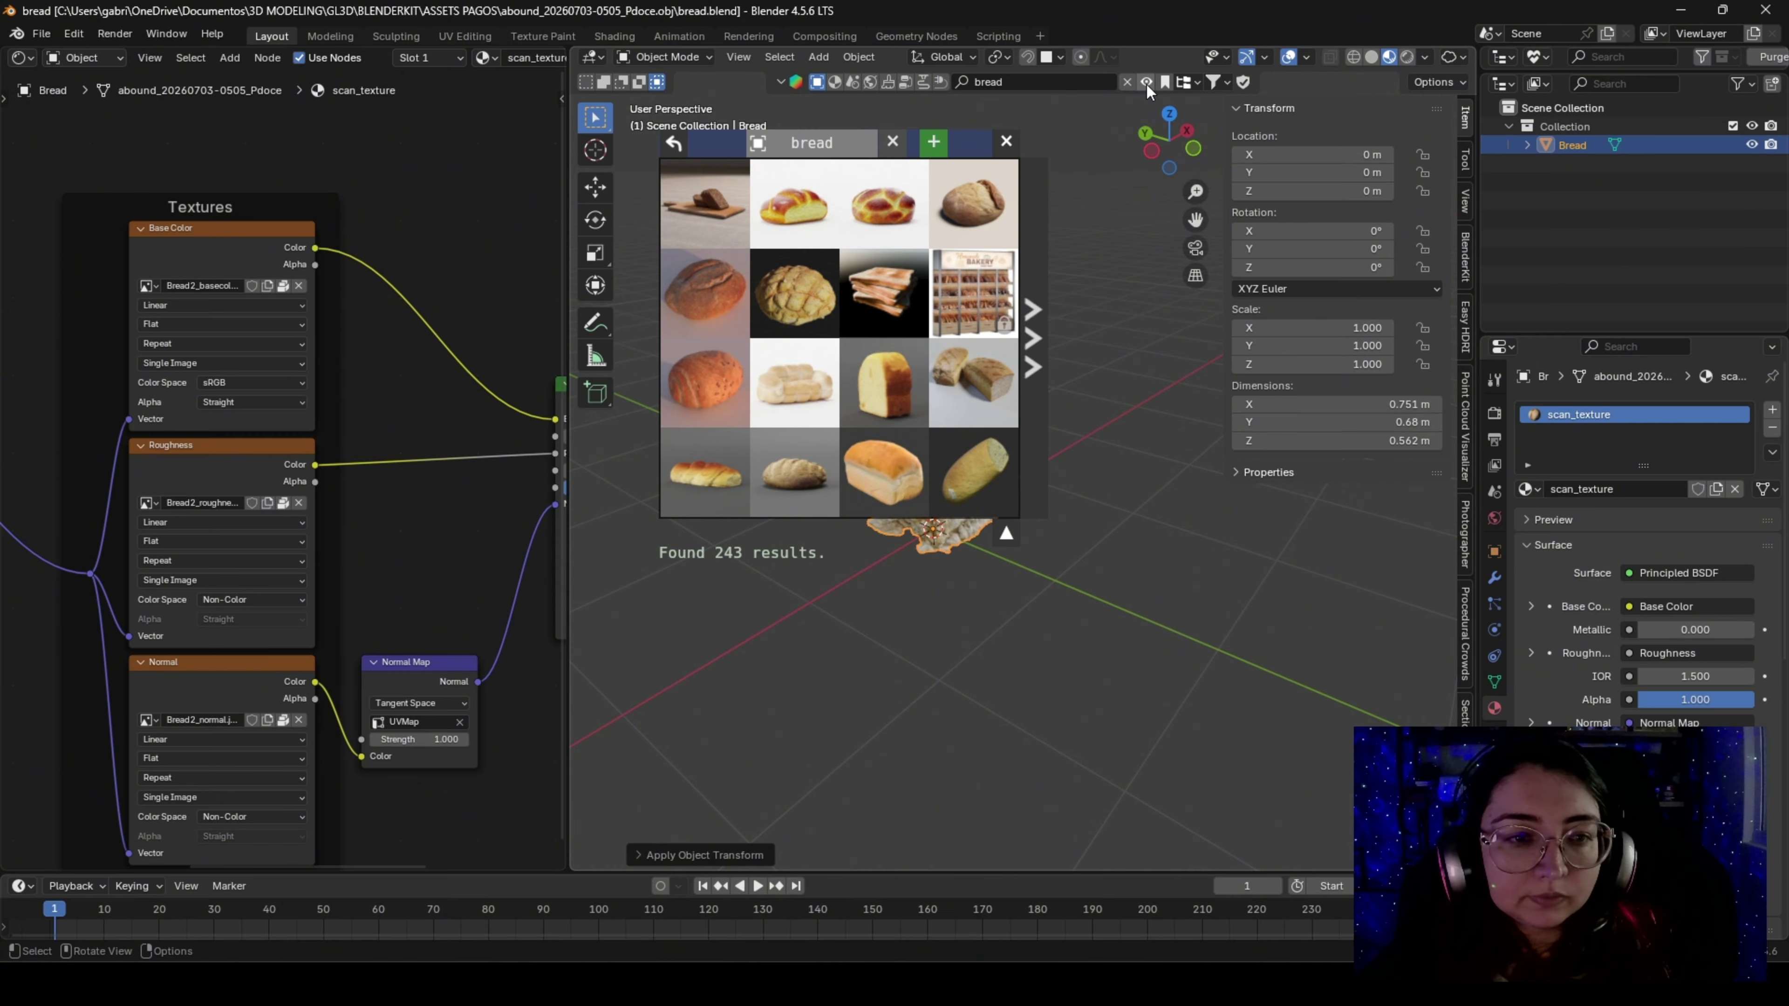
scroll(1023, 389, "down", 1)
scroll(977, 477, "down", 4)
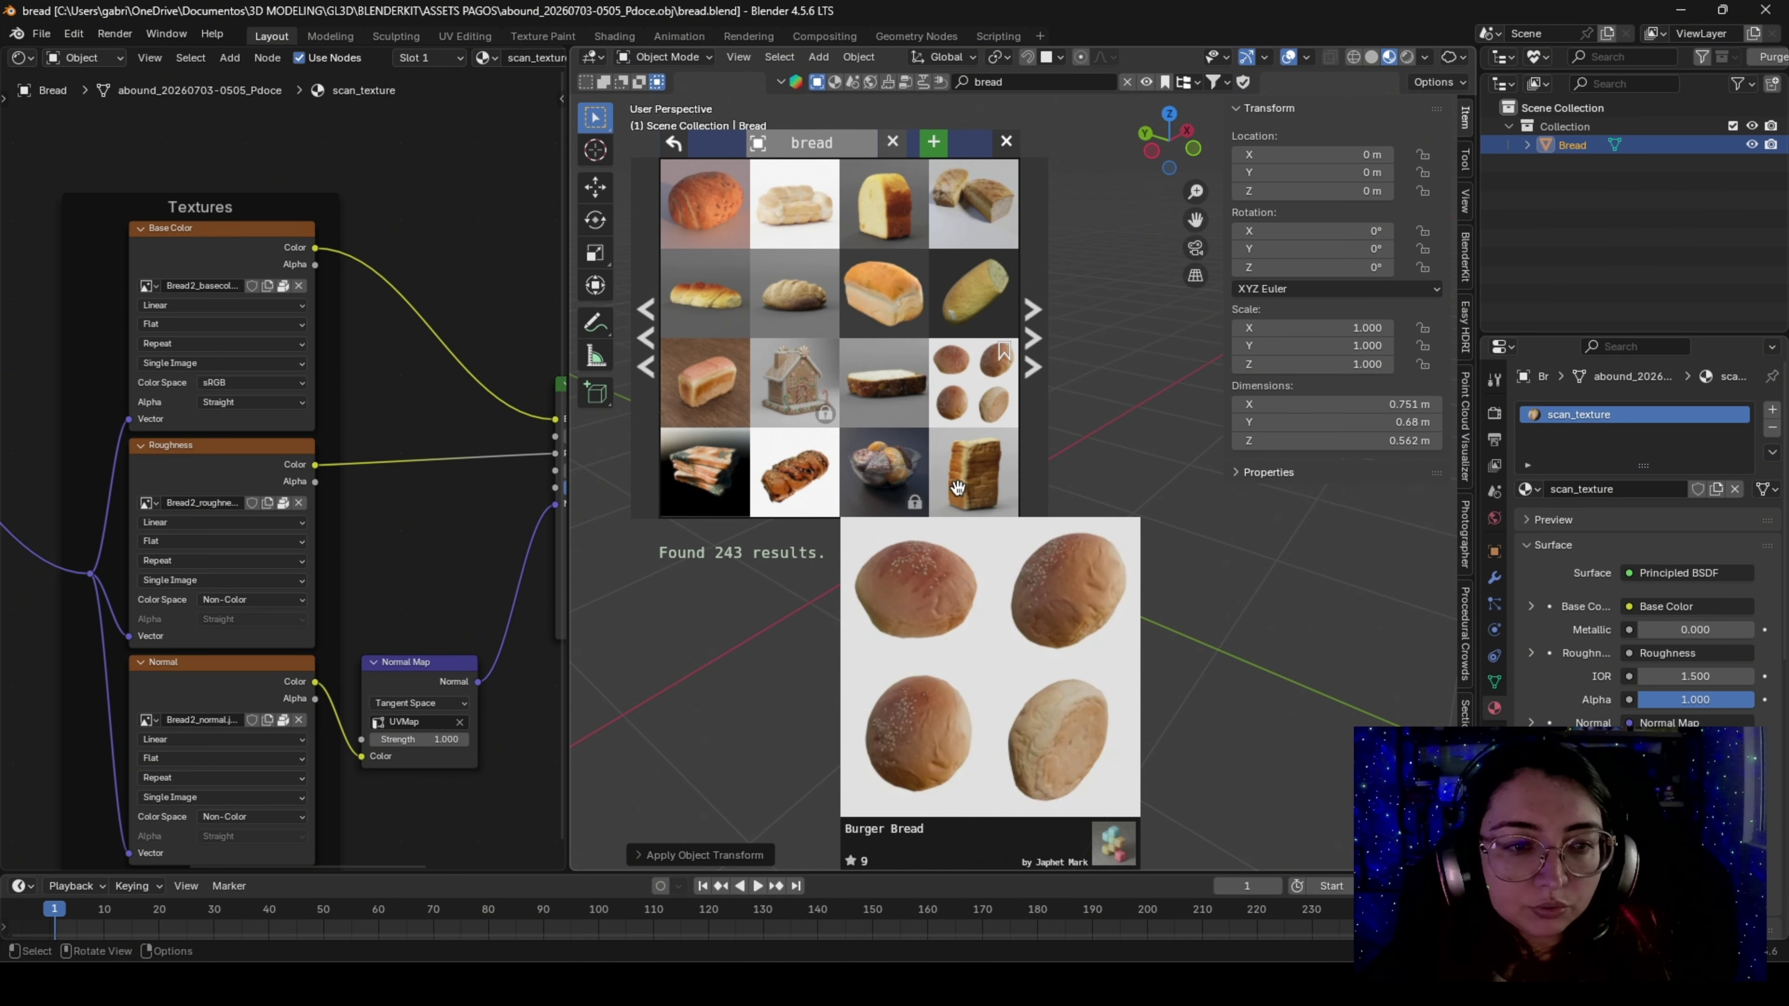
scroll(977, 476, "down", 5)
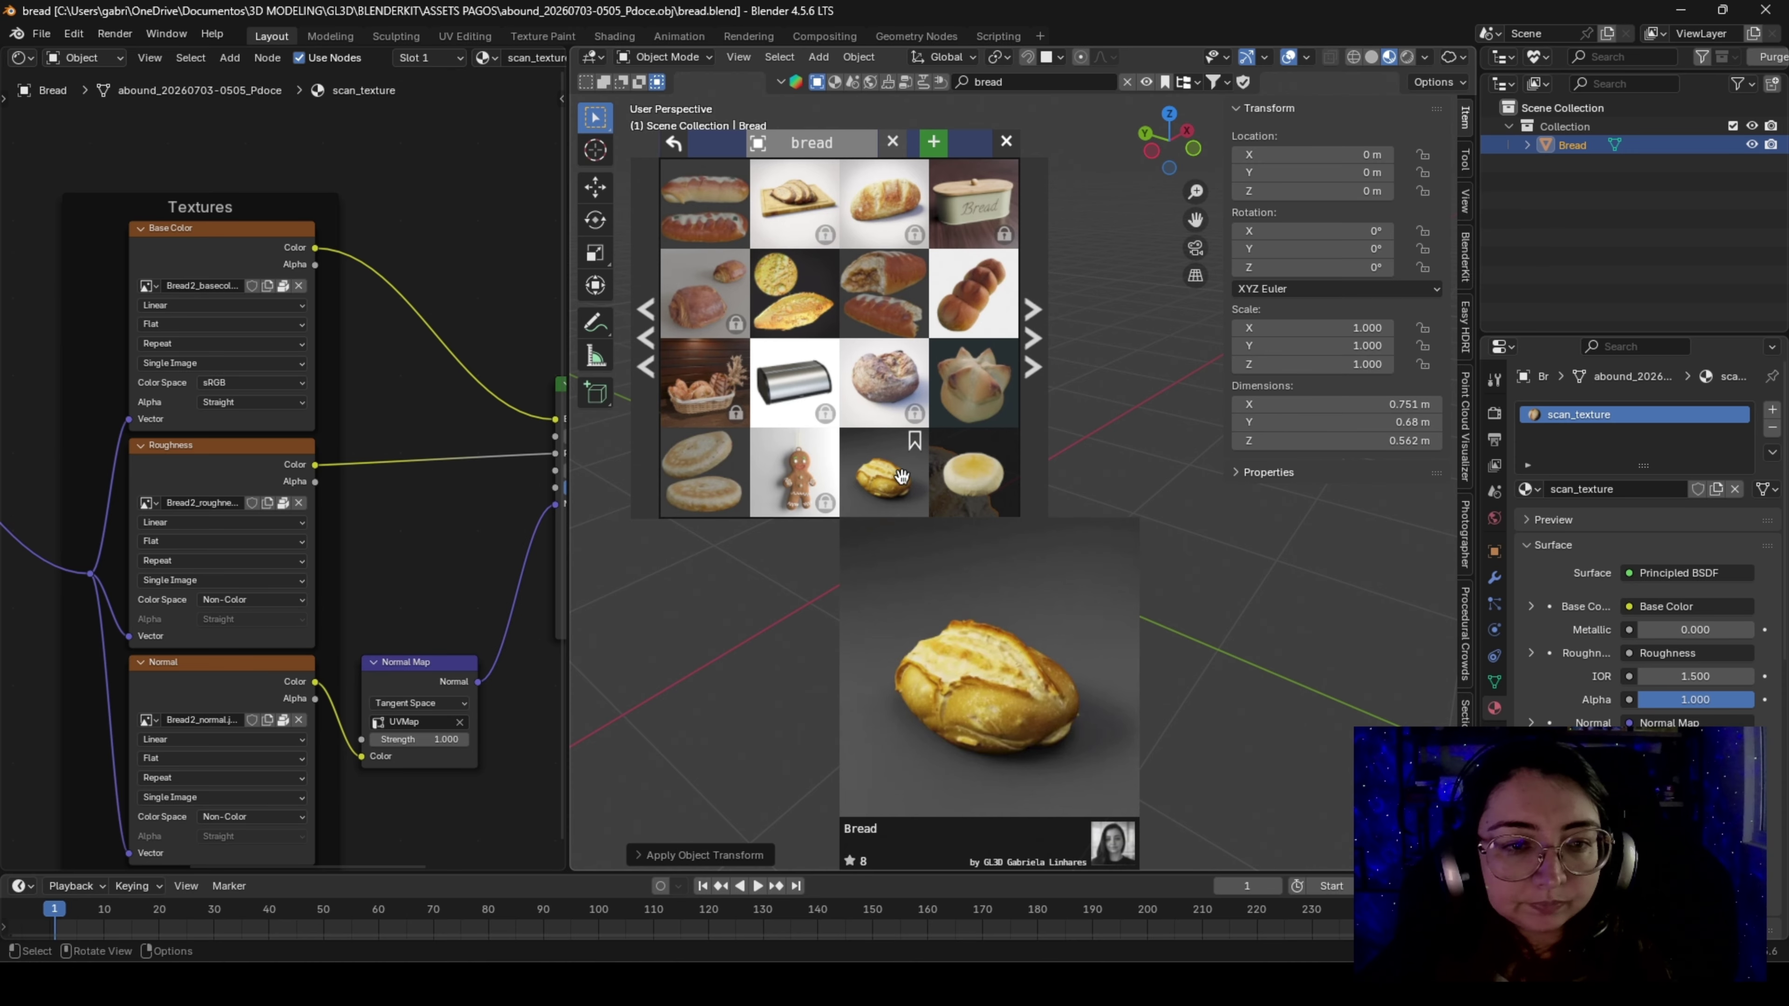
left_click(880, 475)
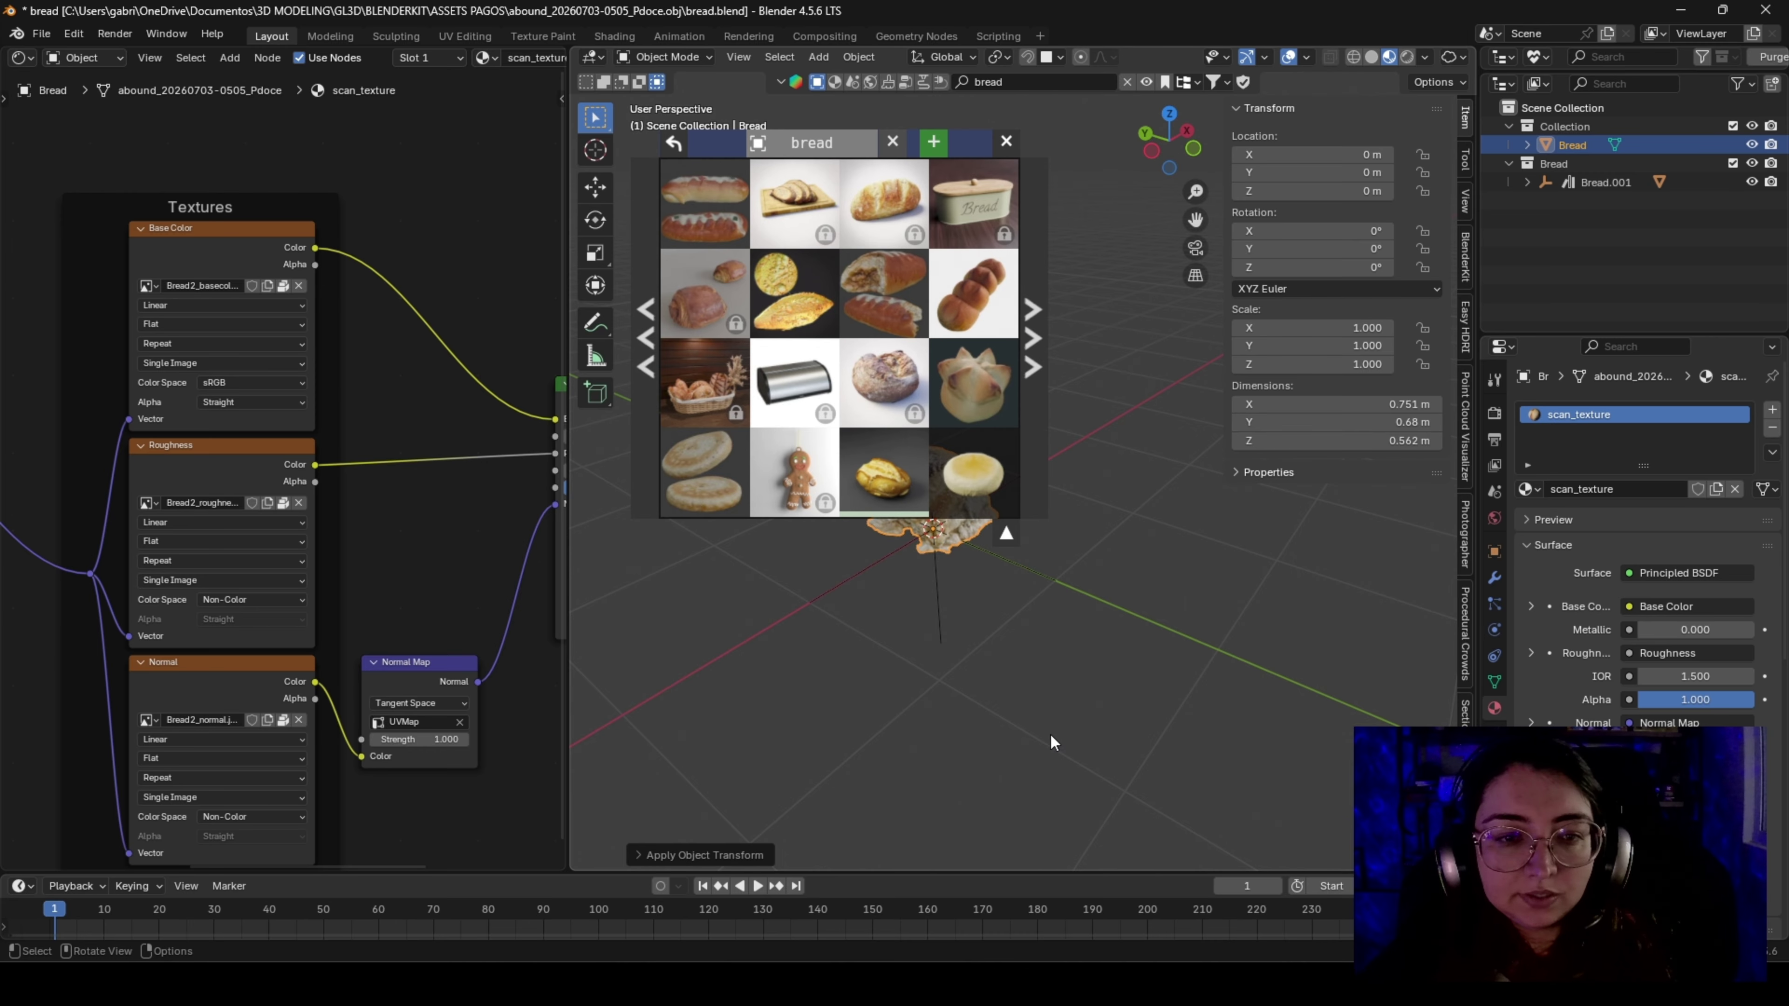
scroll(1051, 735, "down", 2)
left_click(1132, 648)
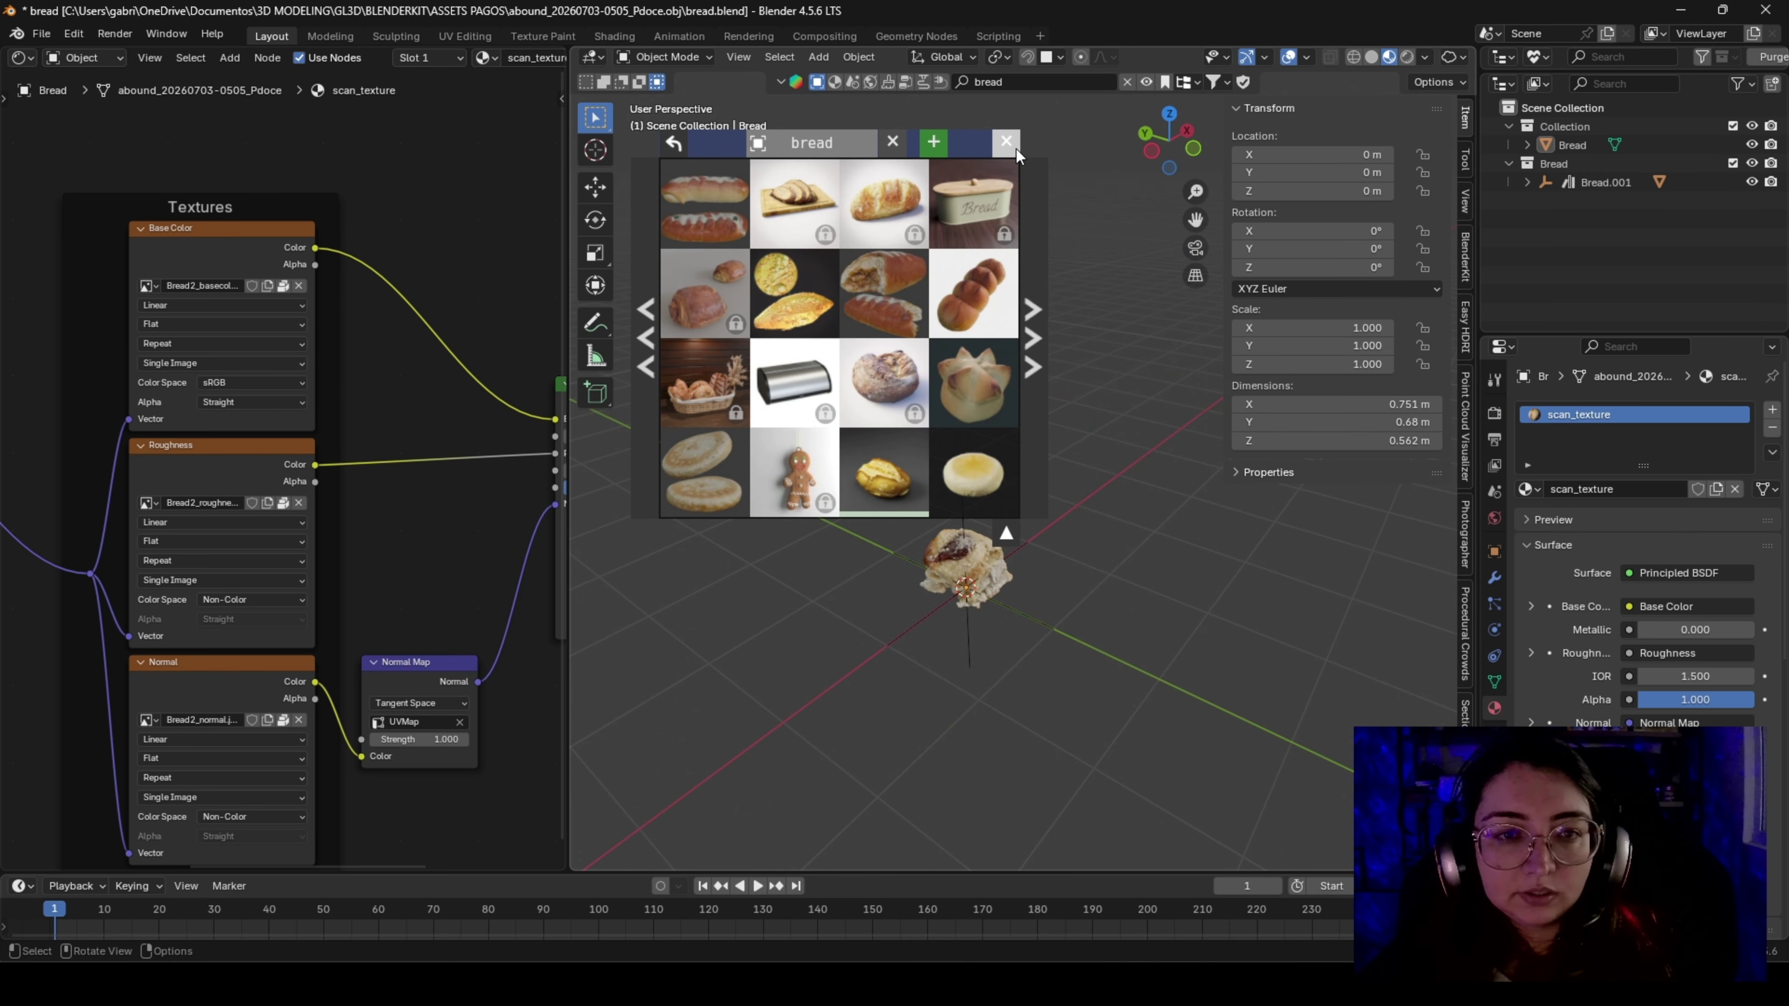
left_click(1006, 143)
Scale the scanned bread down to about 0.248 so its size matches the imported BlenderKit roll
left_click(981, 562)
scroll(981, 563, "up", 4)
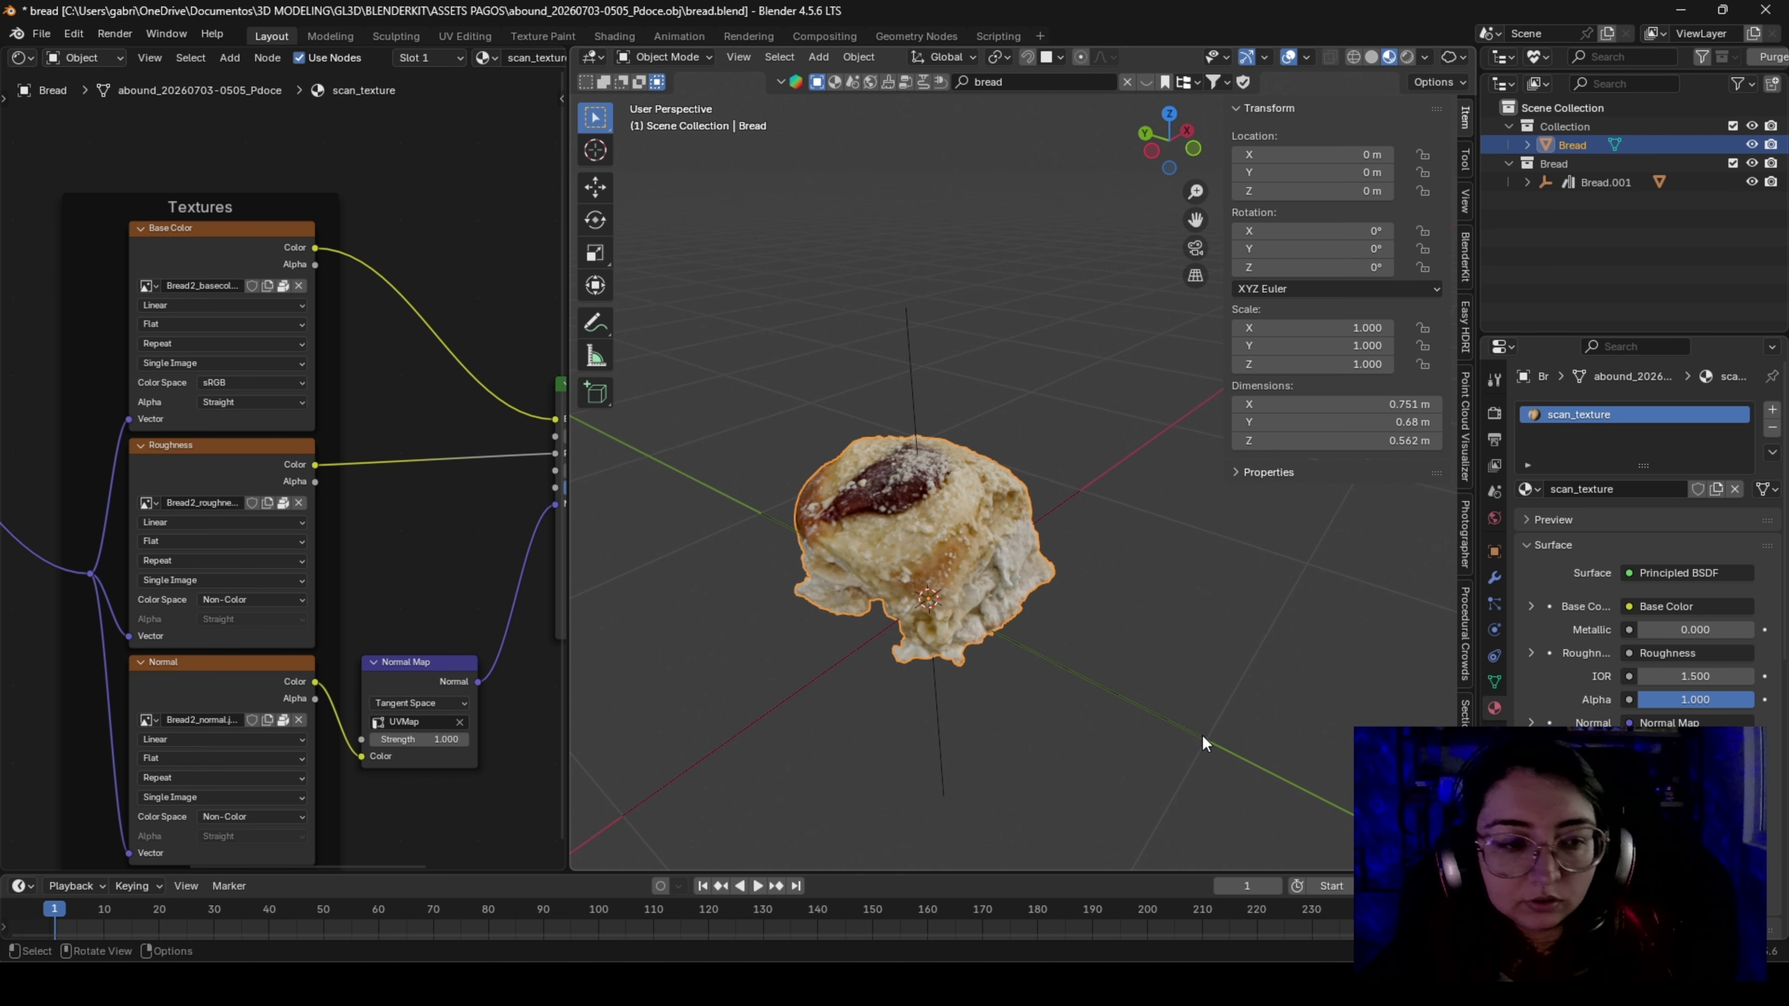
key("g")
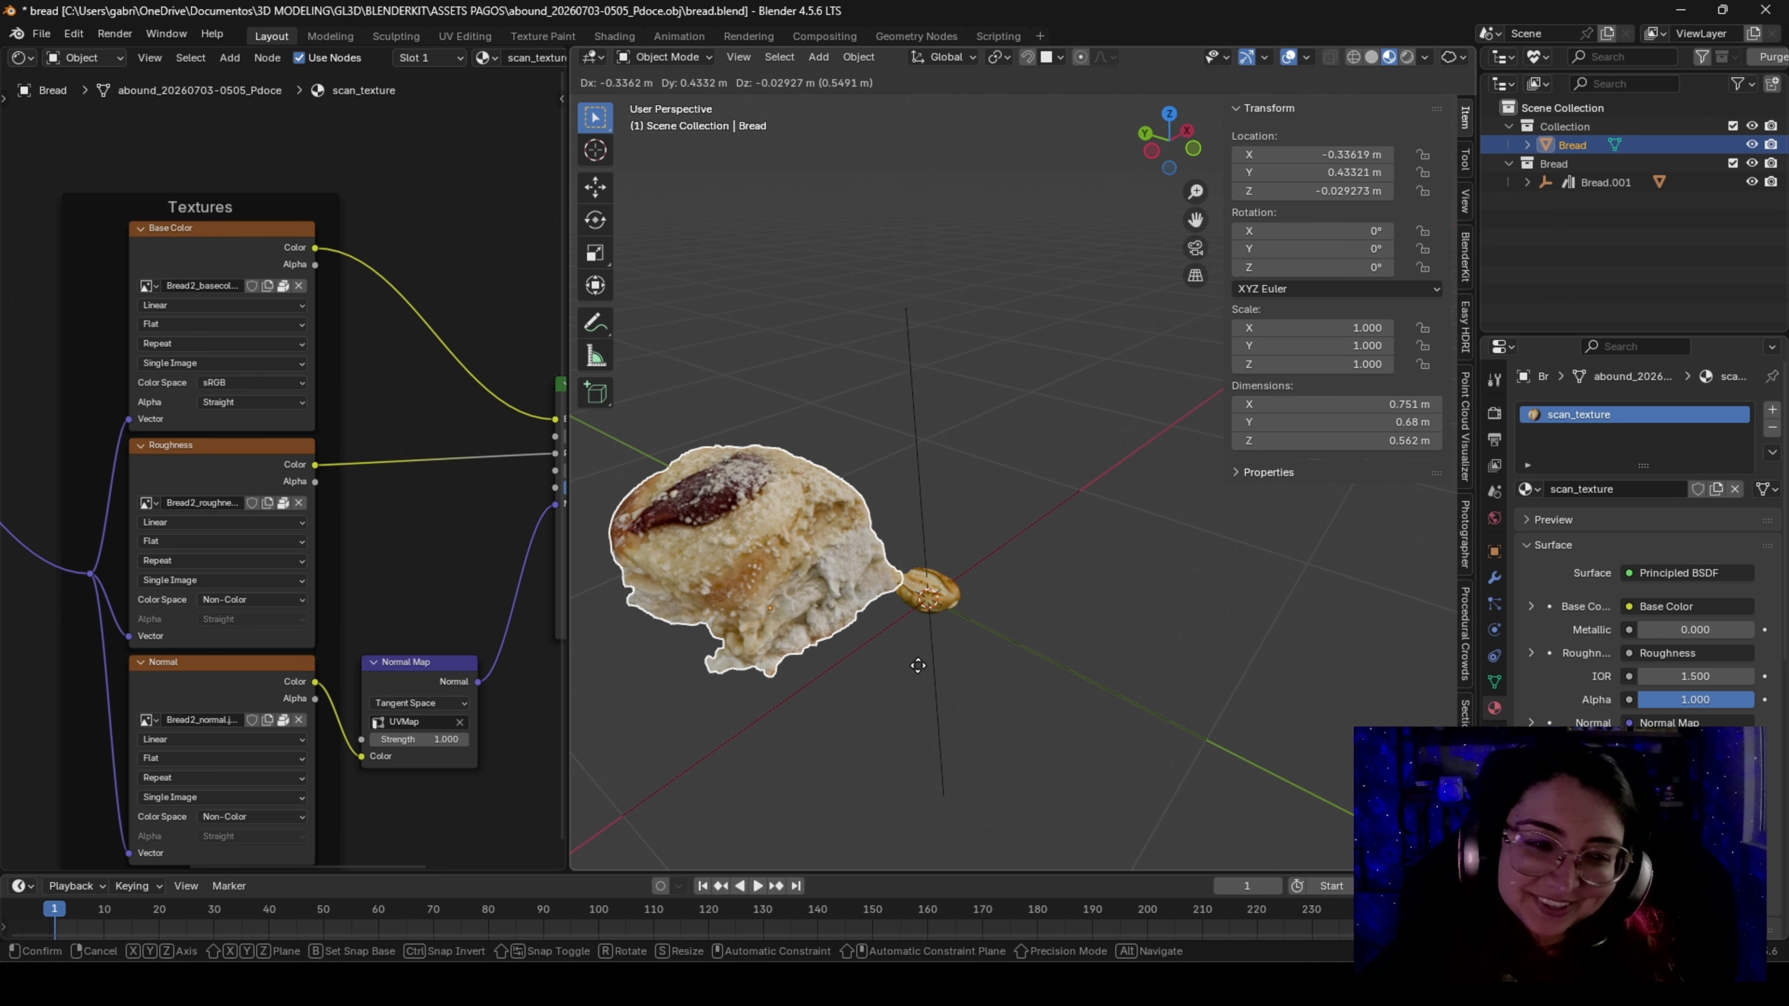
key("Escape")
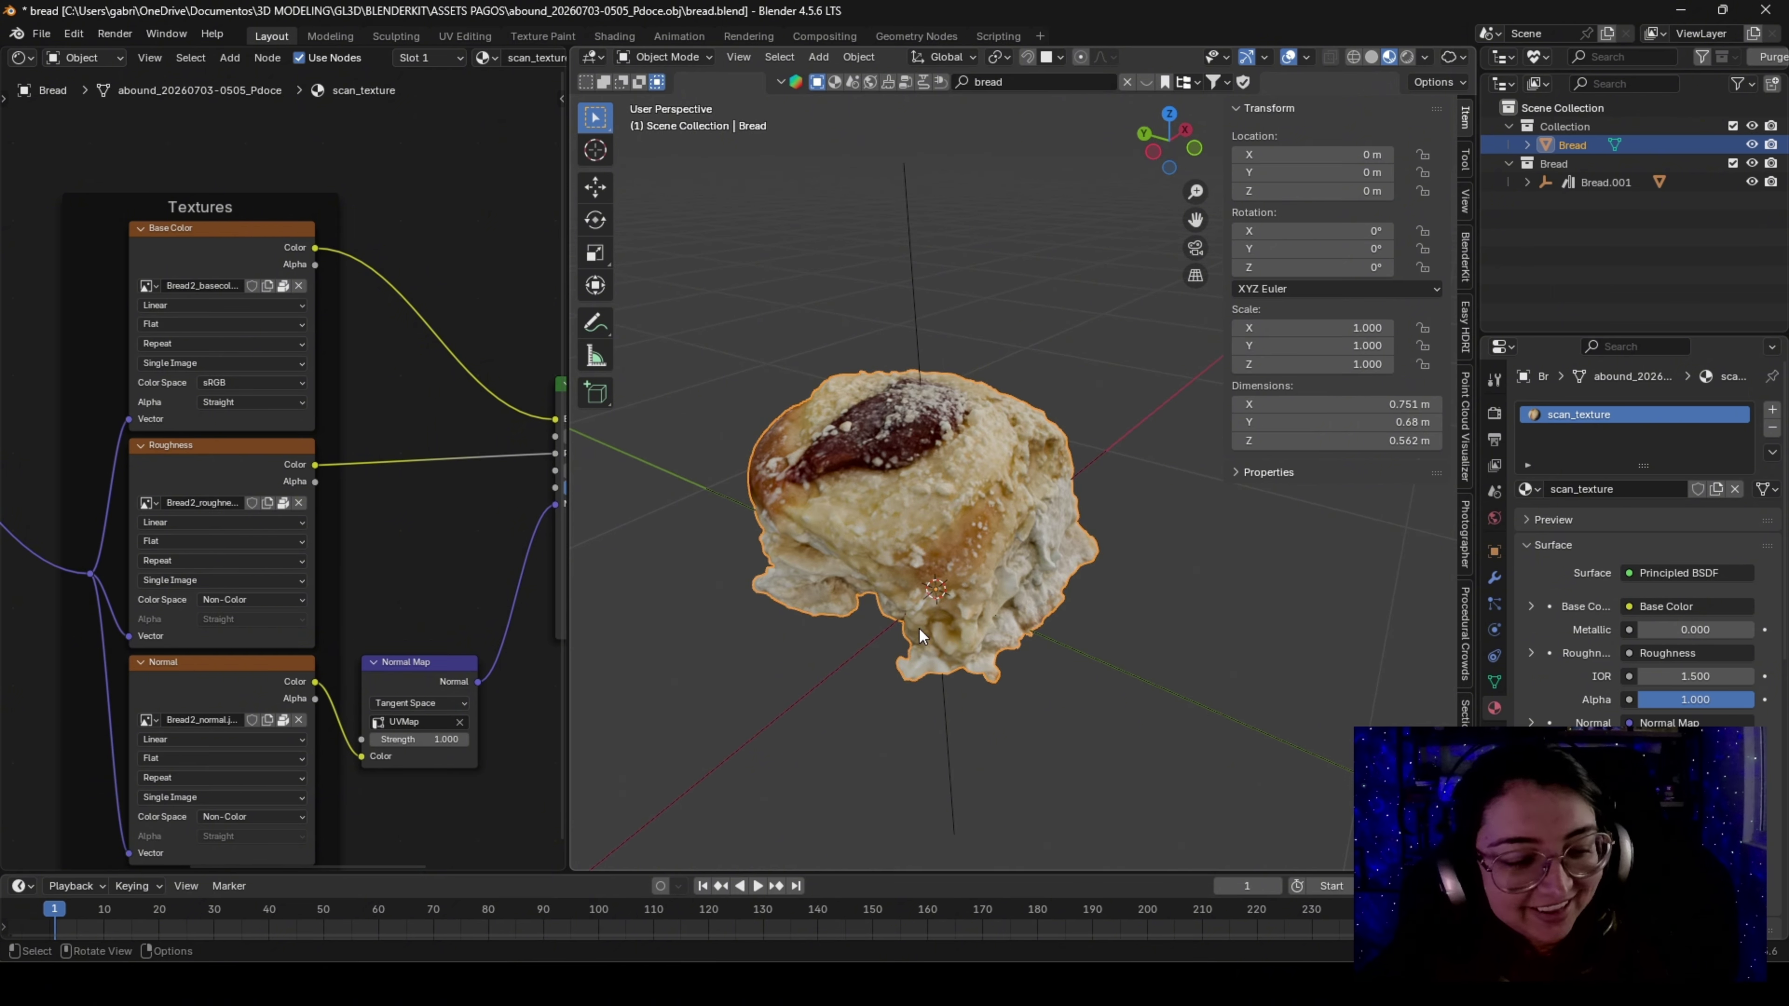
key("s")
left_click(989, 607)
scroll(952, 553, "up", 3)
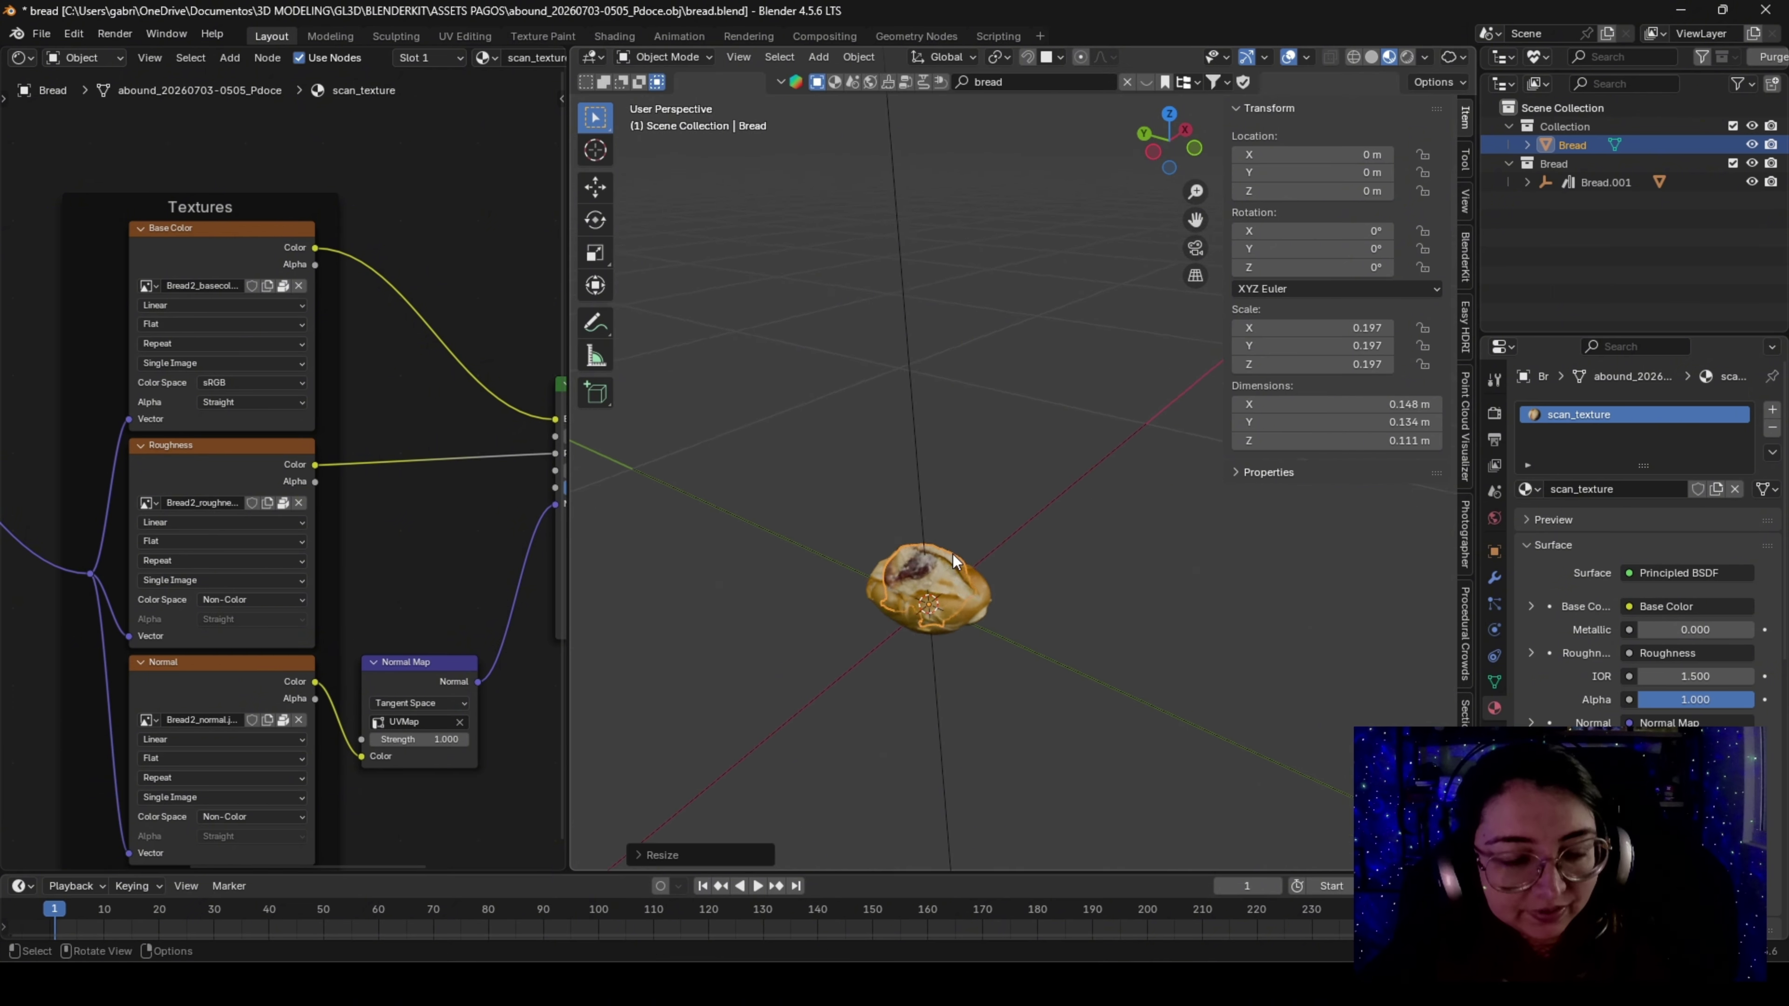
middle_click_drag(952, 554, 961, 671)
scroll(967, 673, "down", 3)
key("s")
left_click(1078, 709)
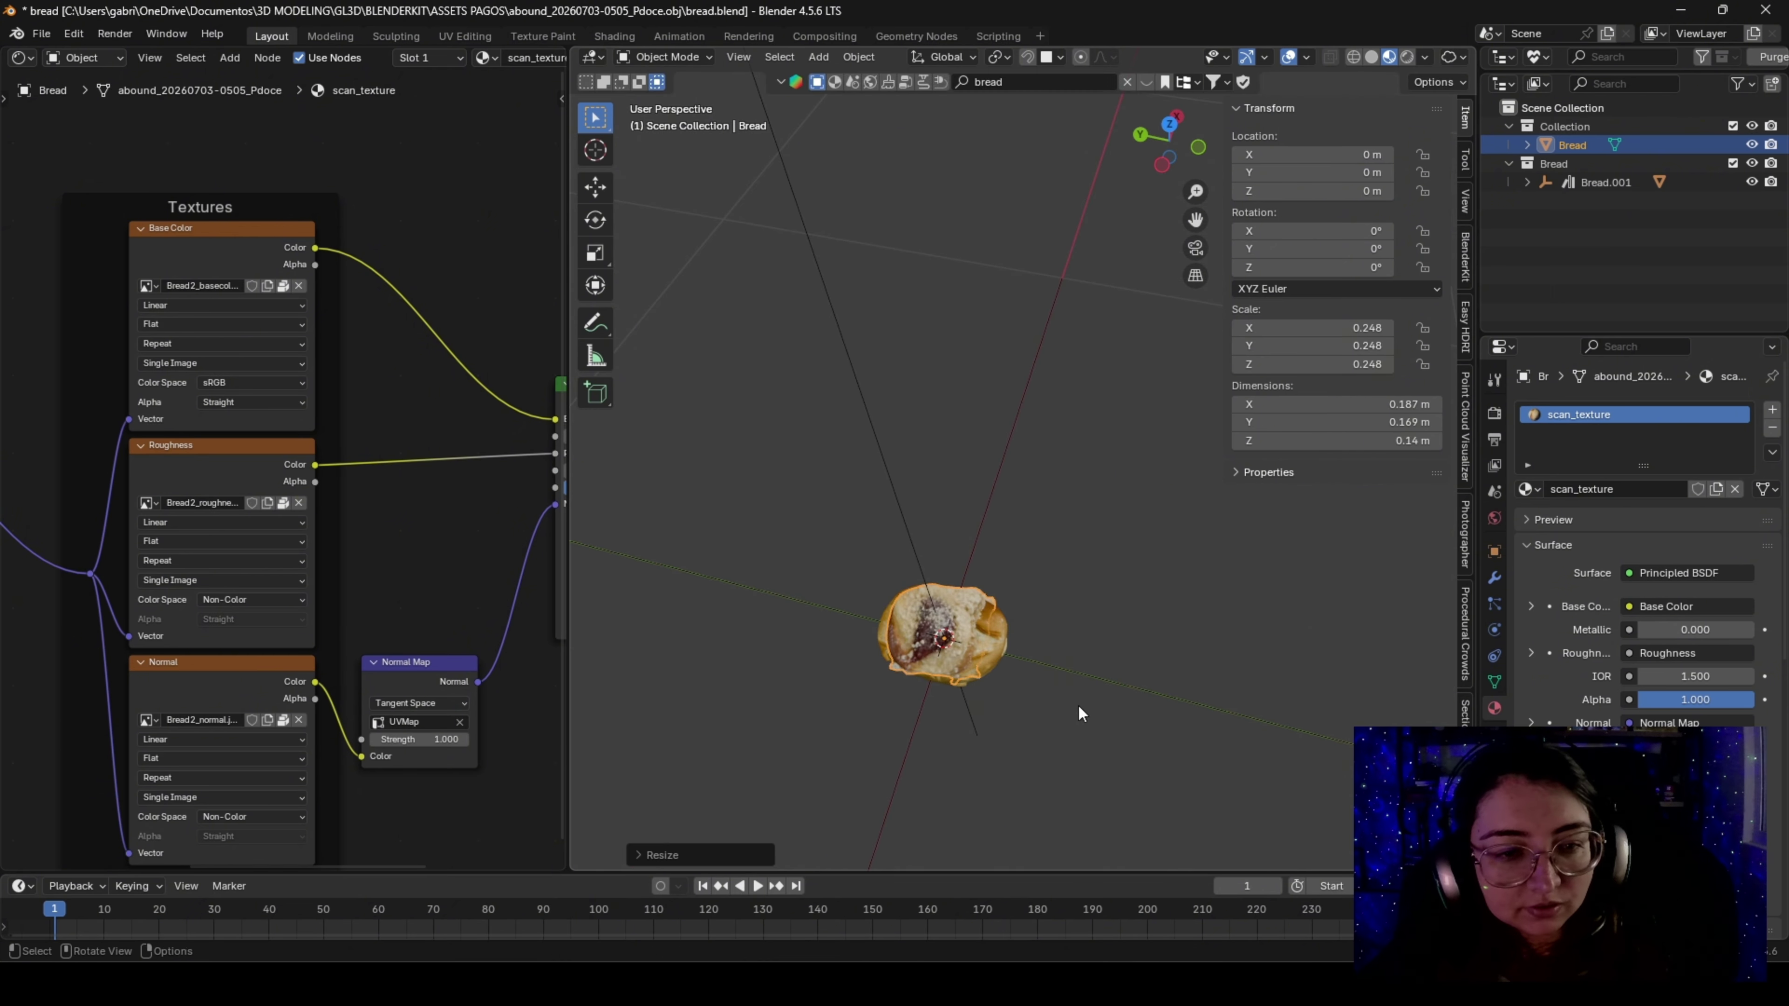
middle_click_drag(1078, 709, 944, 698)
Delete the imported reference roll with its parent object and Bread collection, and purge the unused data
left_click(1039, 618)
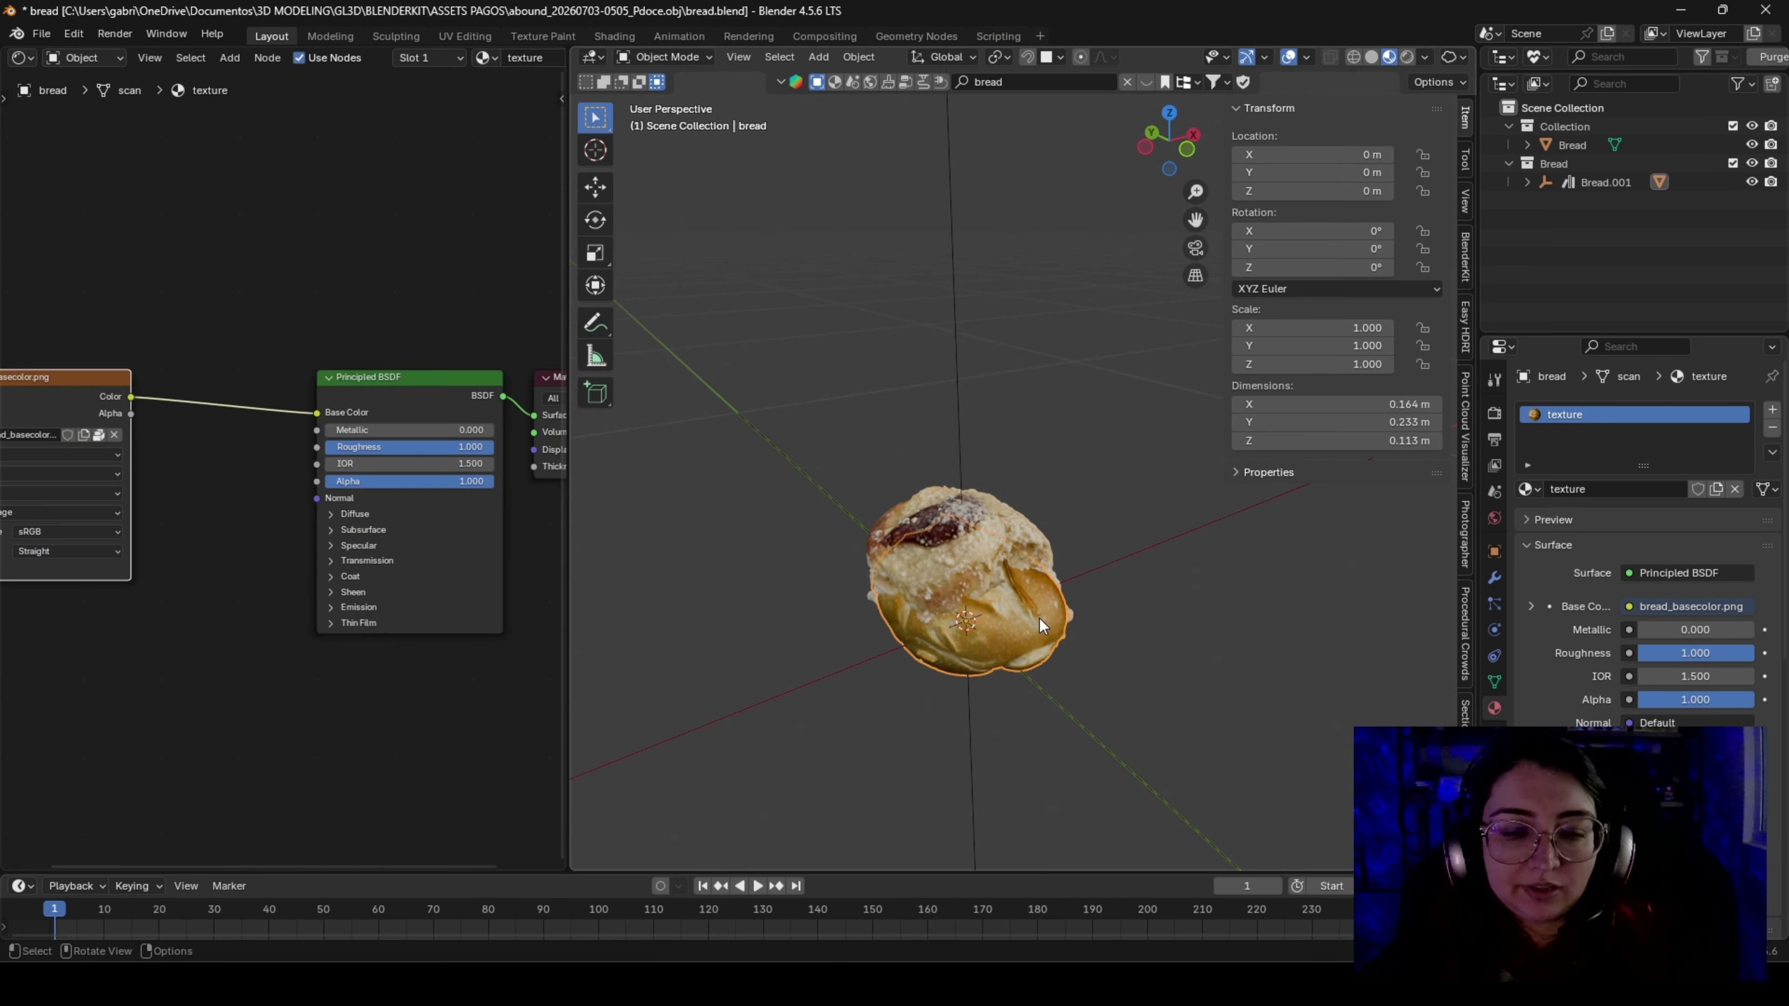
key("Delete")
left_click(1582, 188)
key("Delete")
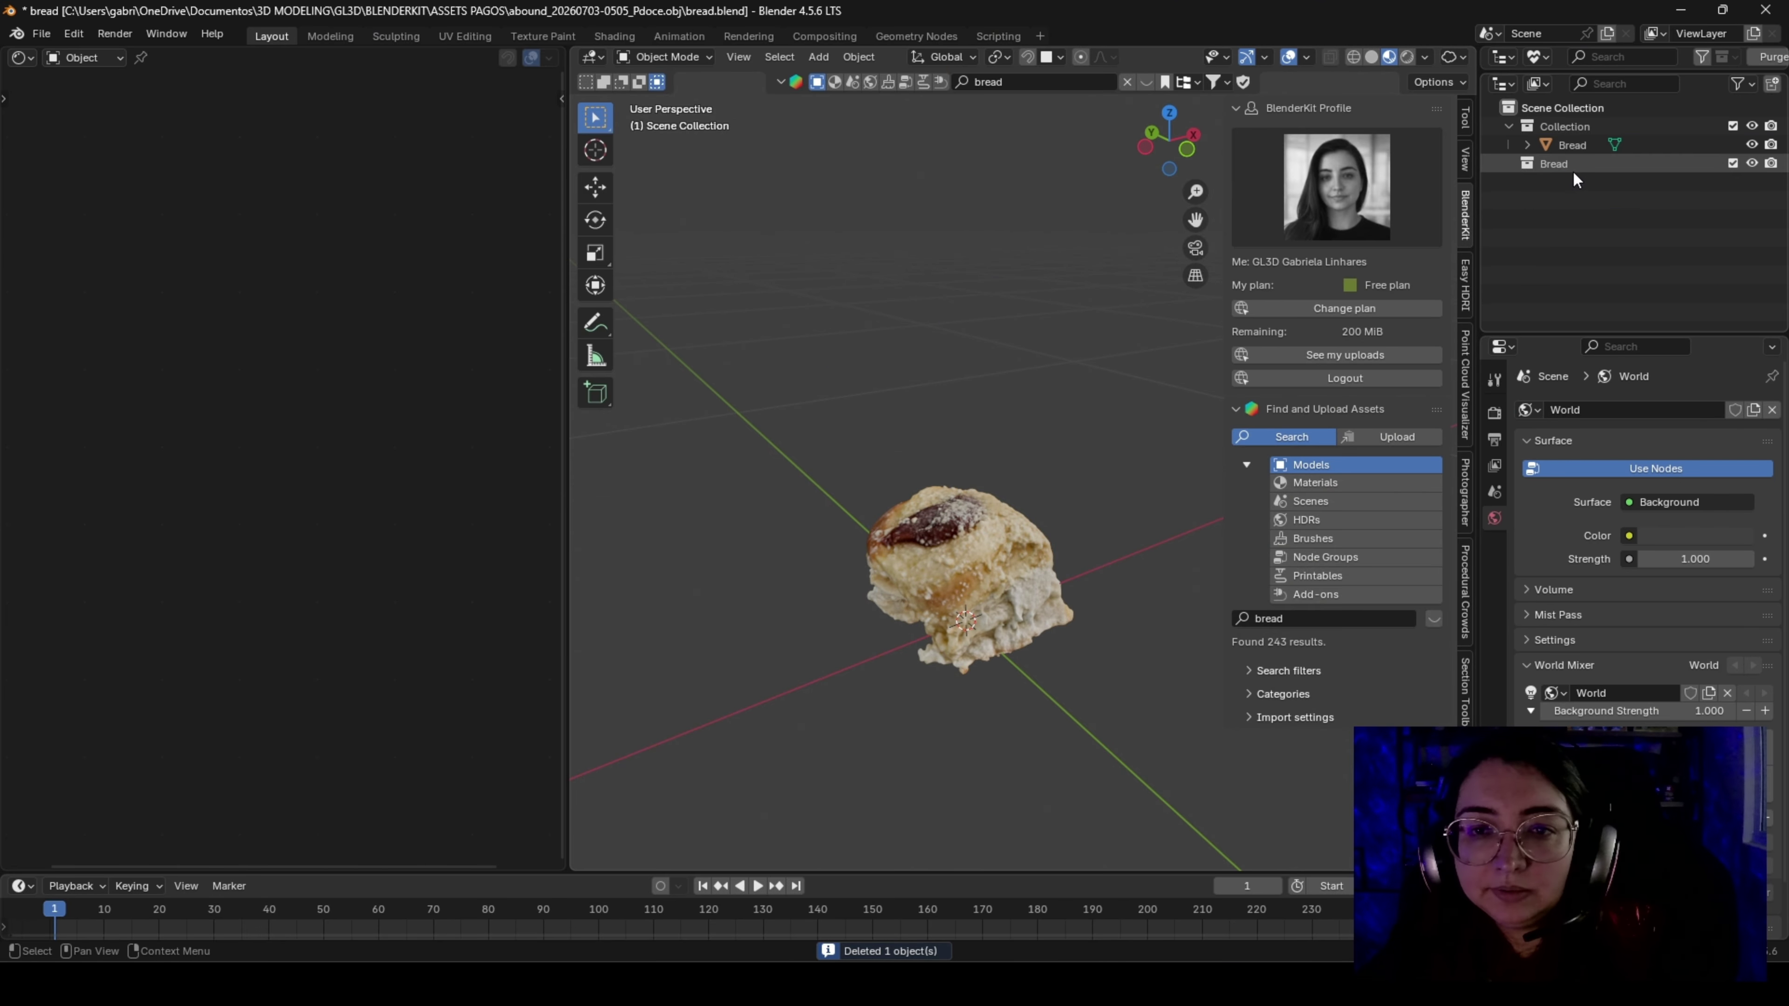
left_click(1572, 171)
key("Delete")
scroll(1028, 486, "down", 4)
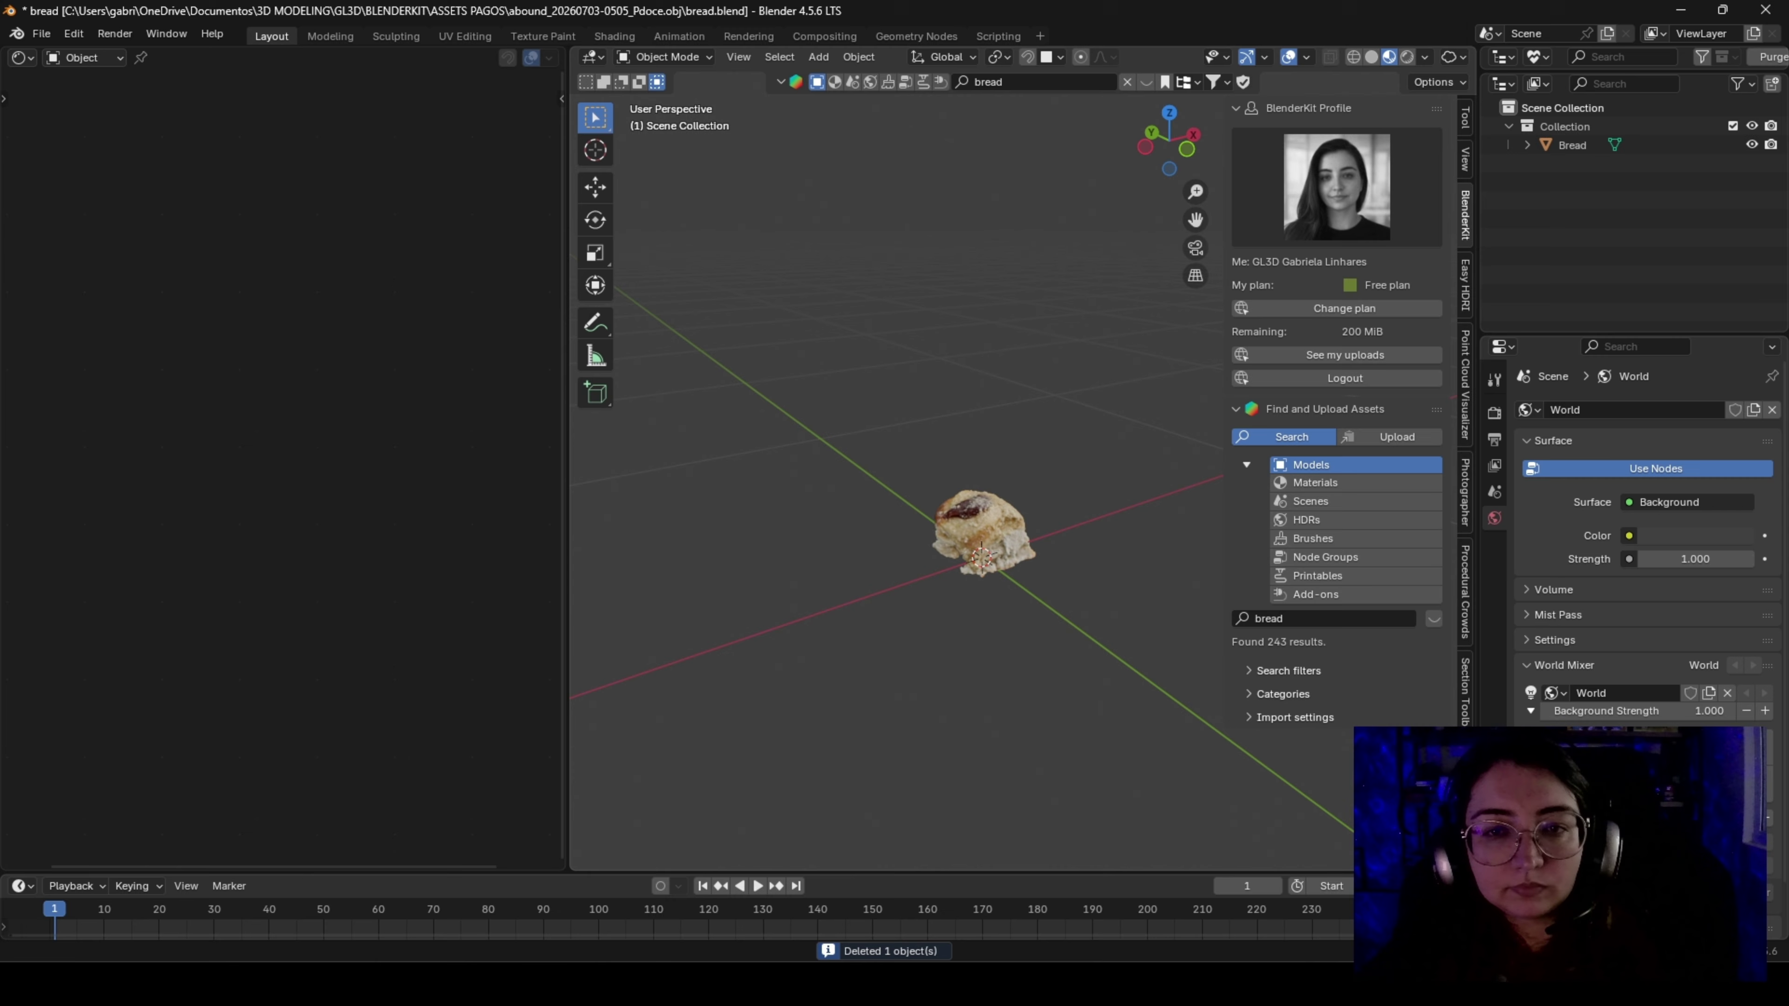
left_click(1772, 58)
left_click(1604, 194)
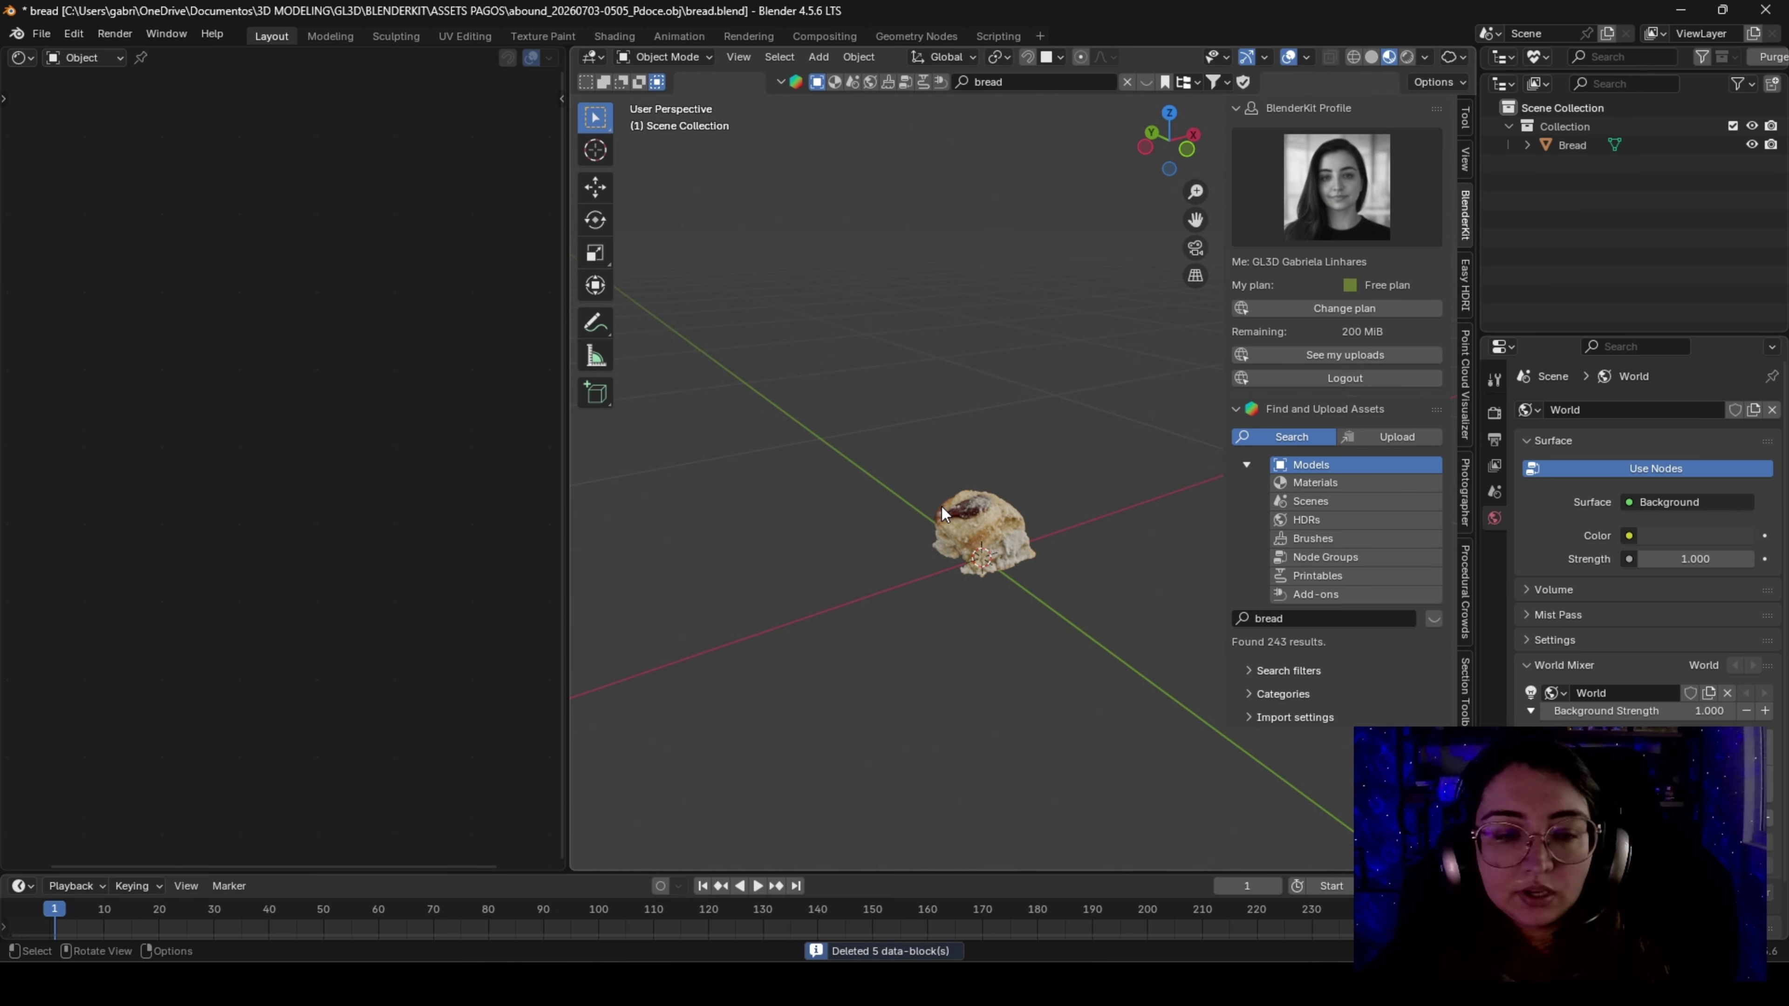
Apply all transforms to the scaled-down bread scan and save the bread.blend file
left_click(1016, 548)
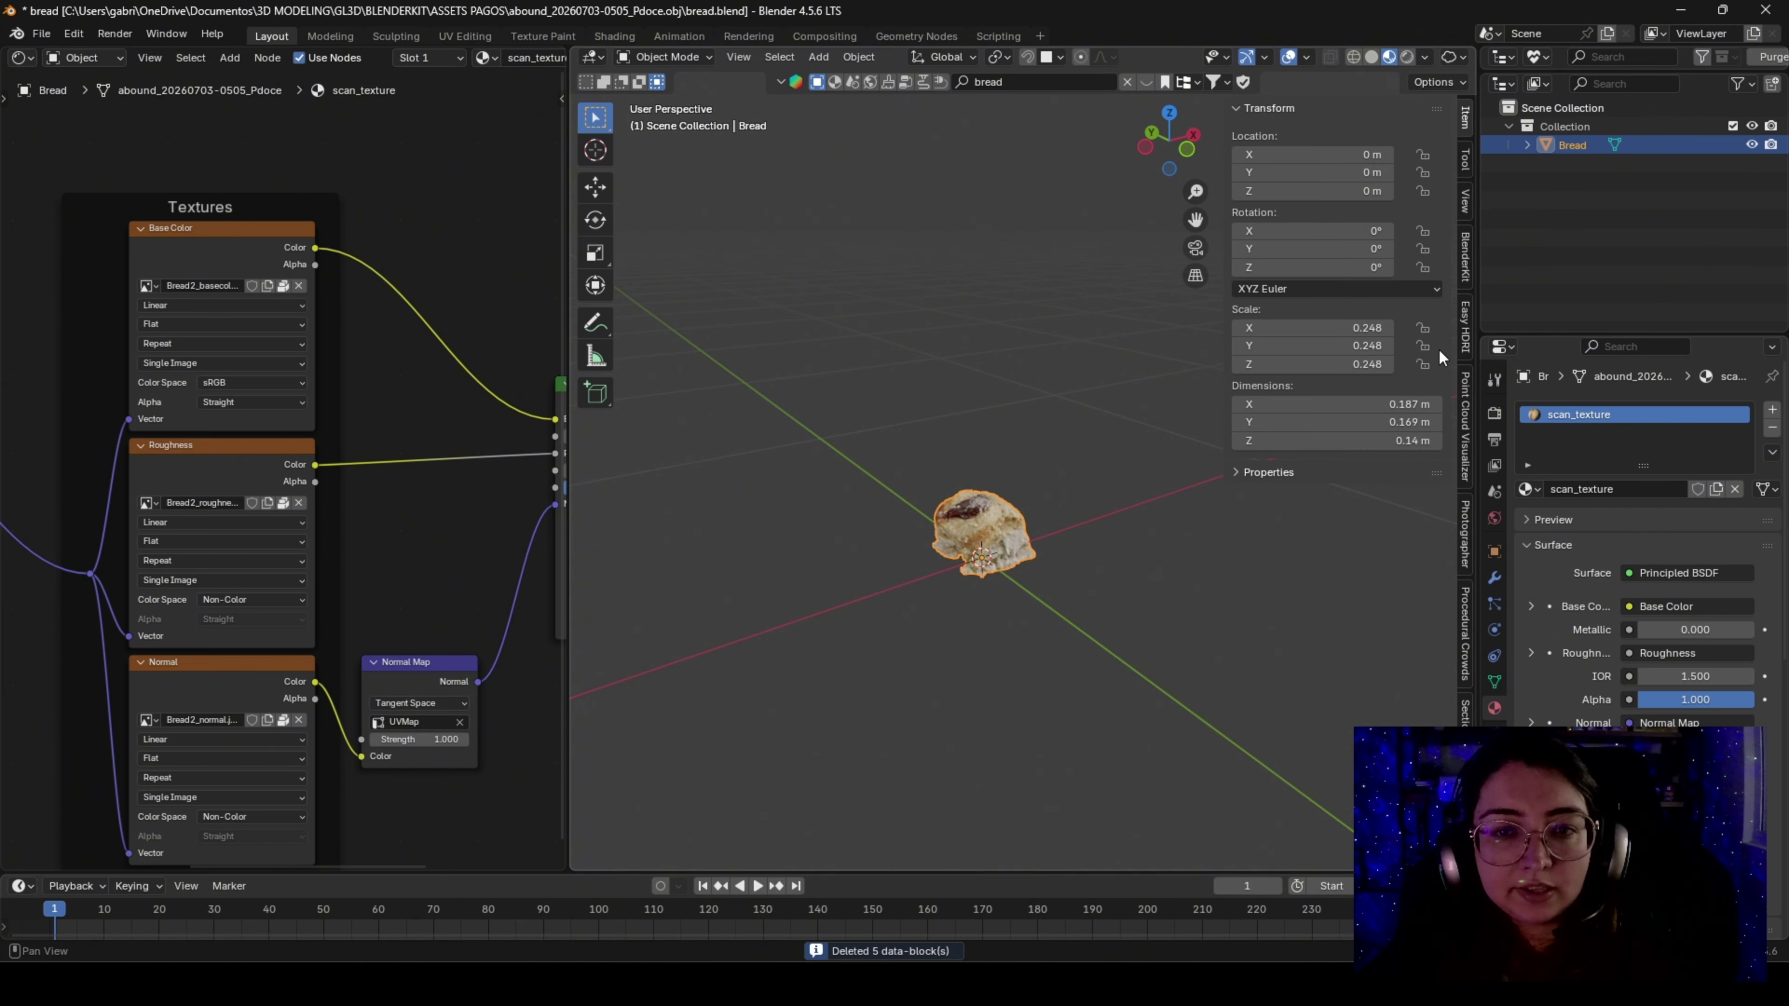
key("ctrl+a")
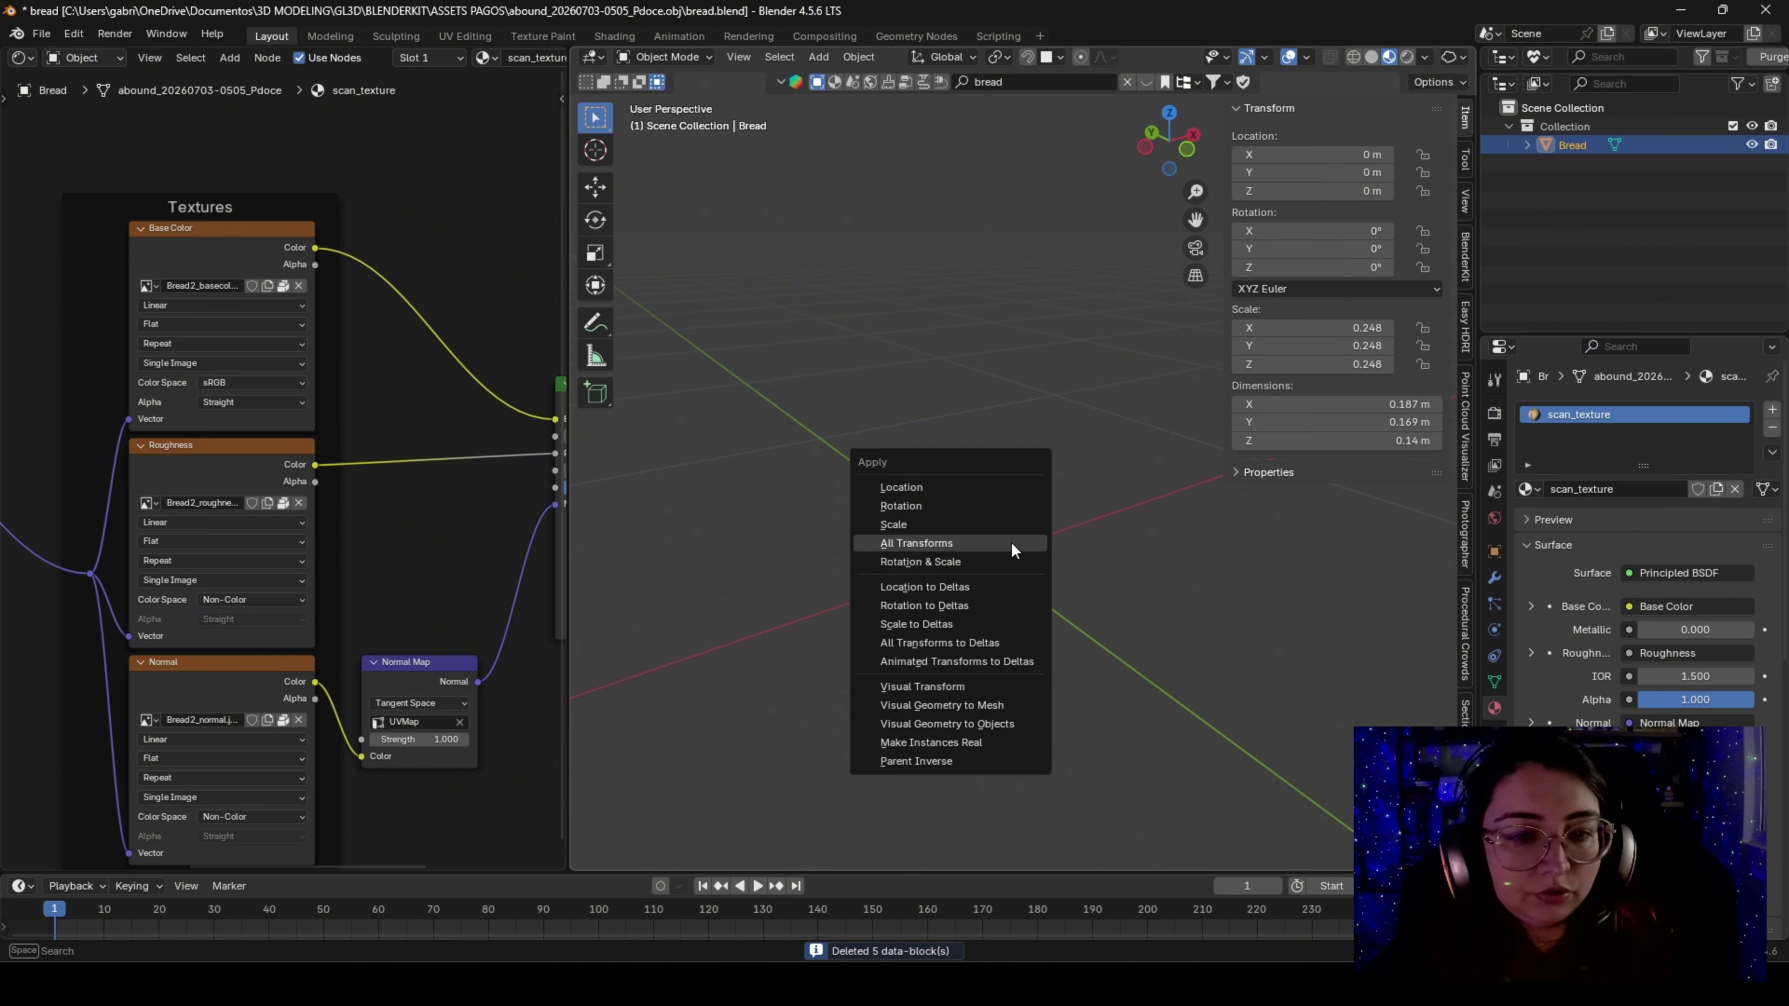
left_click(982, 544)
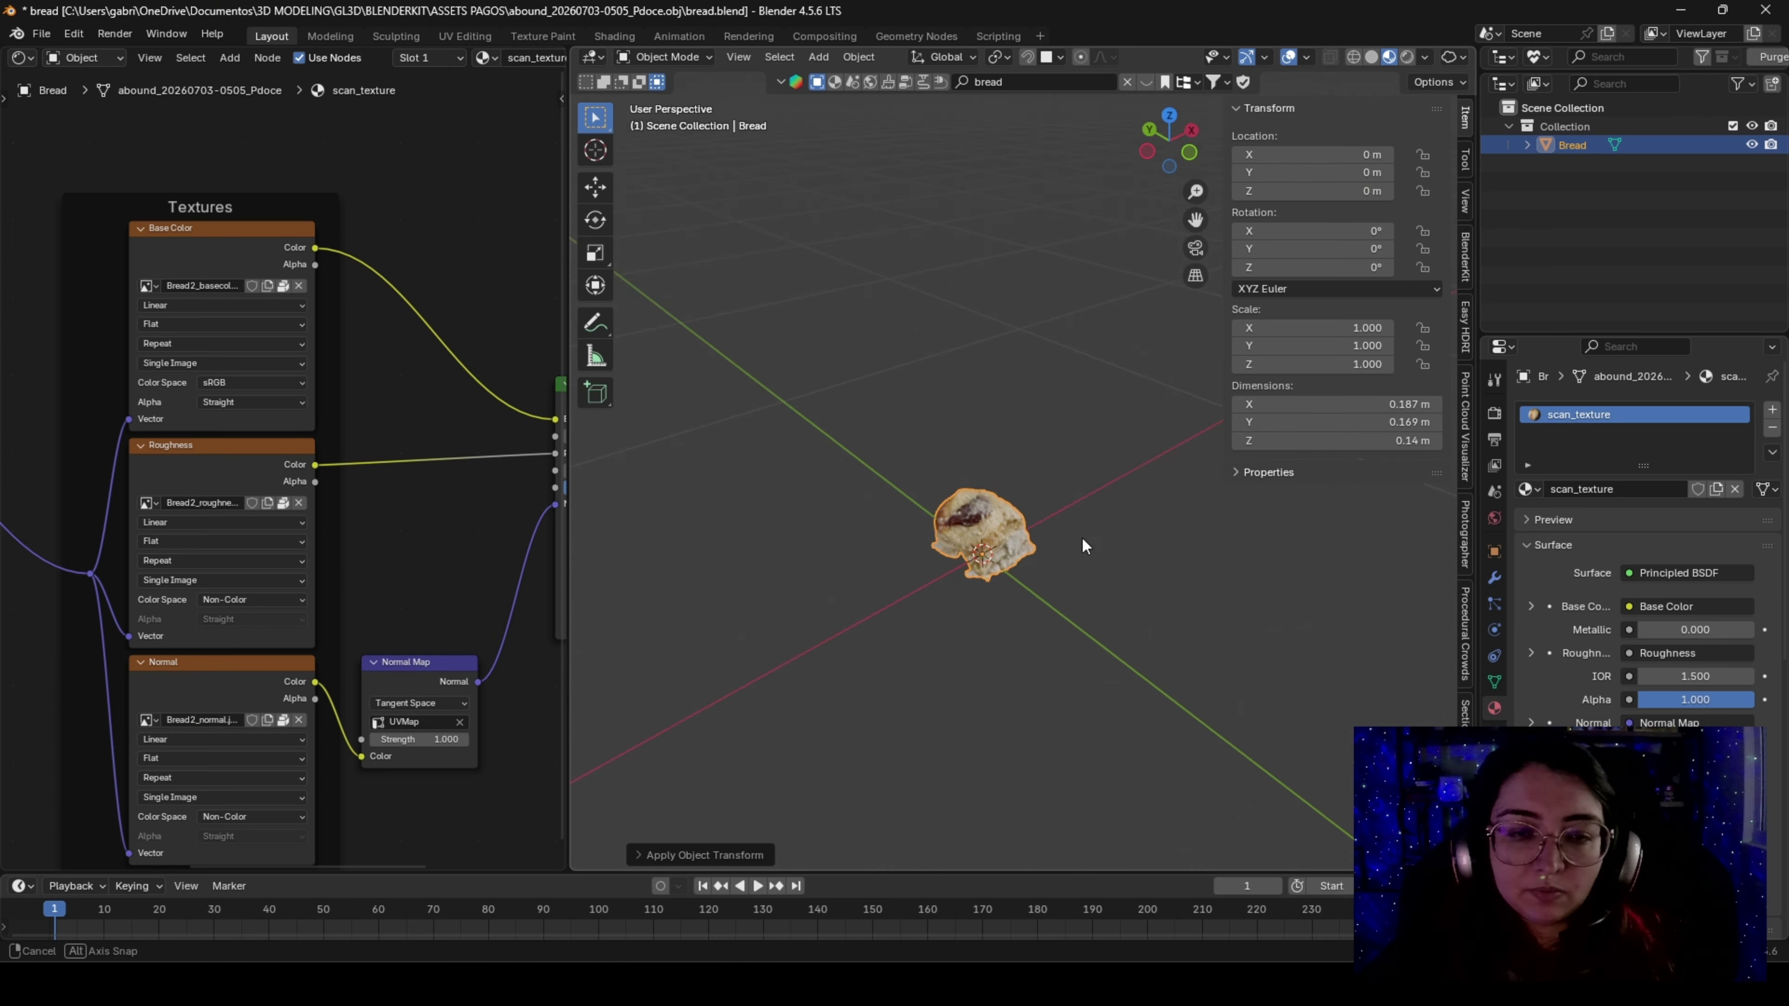
middle_click_drag(1078, 543, 967, 556)
left_click(65, 58)
key("ctrl+s")
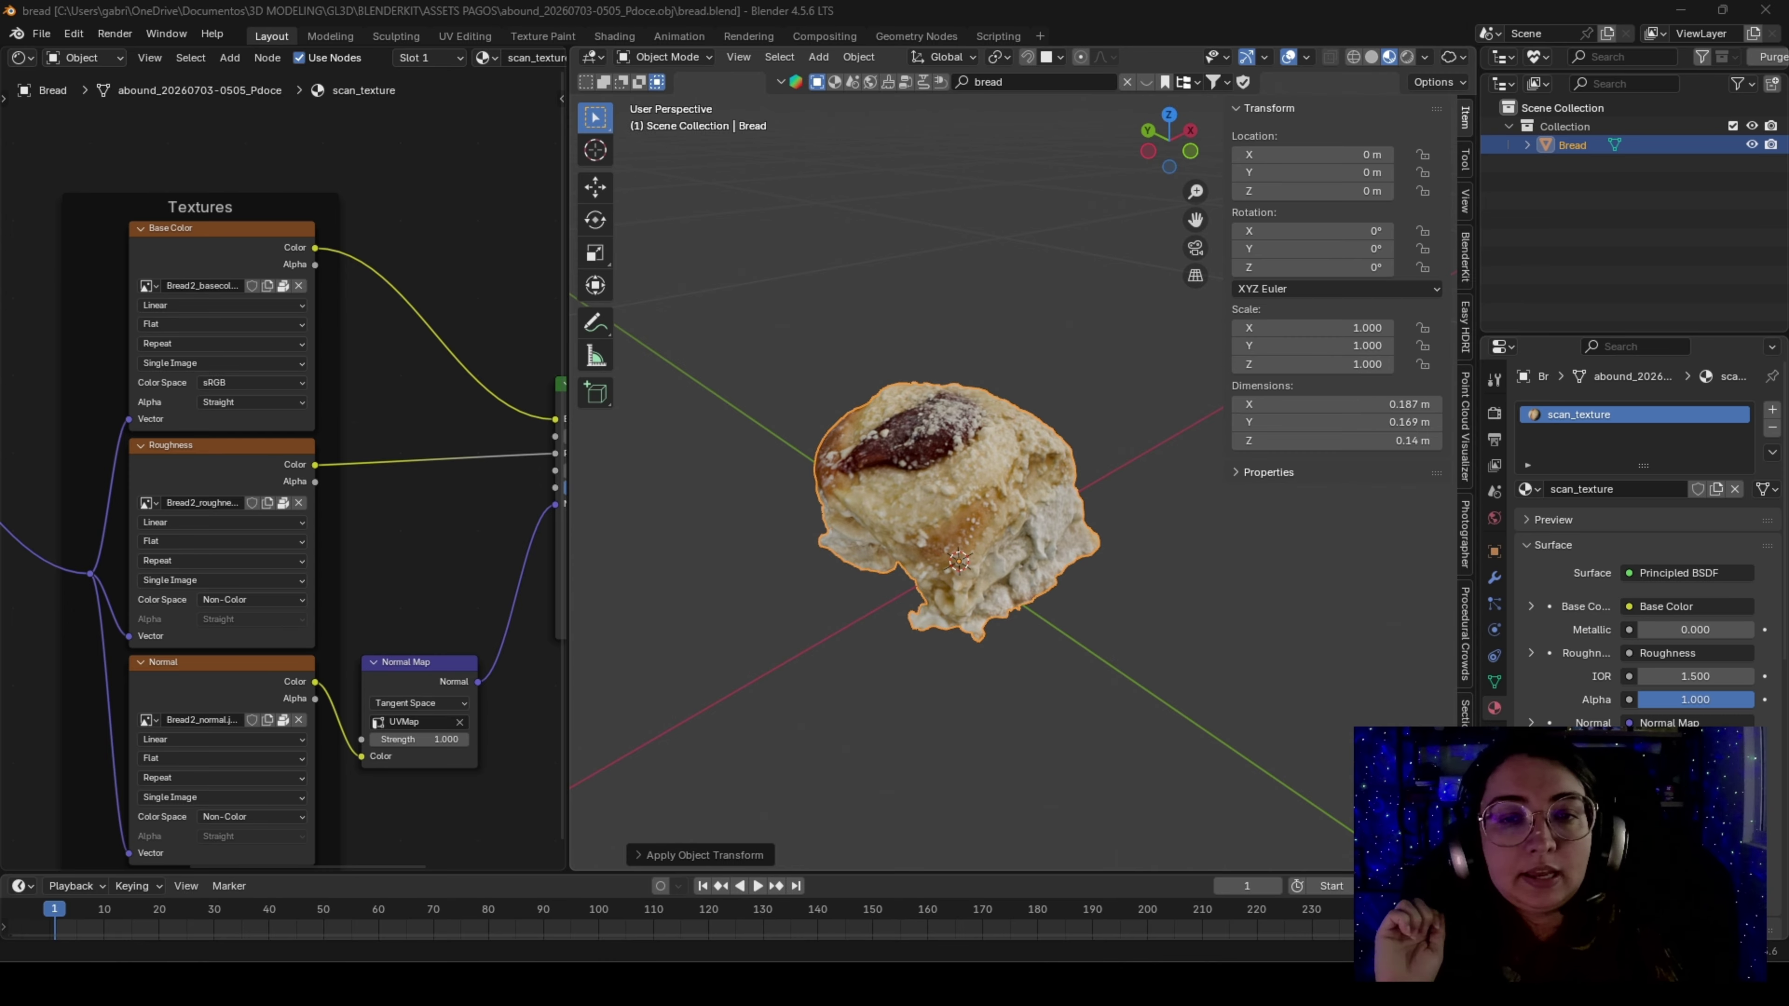
middle_click_drag(975, 696, 985, 709)
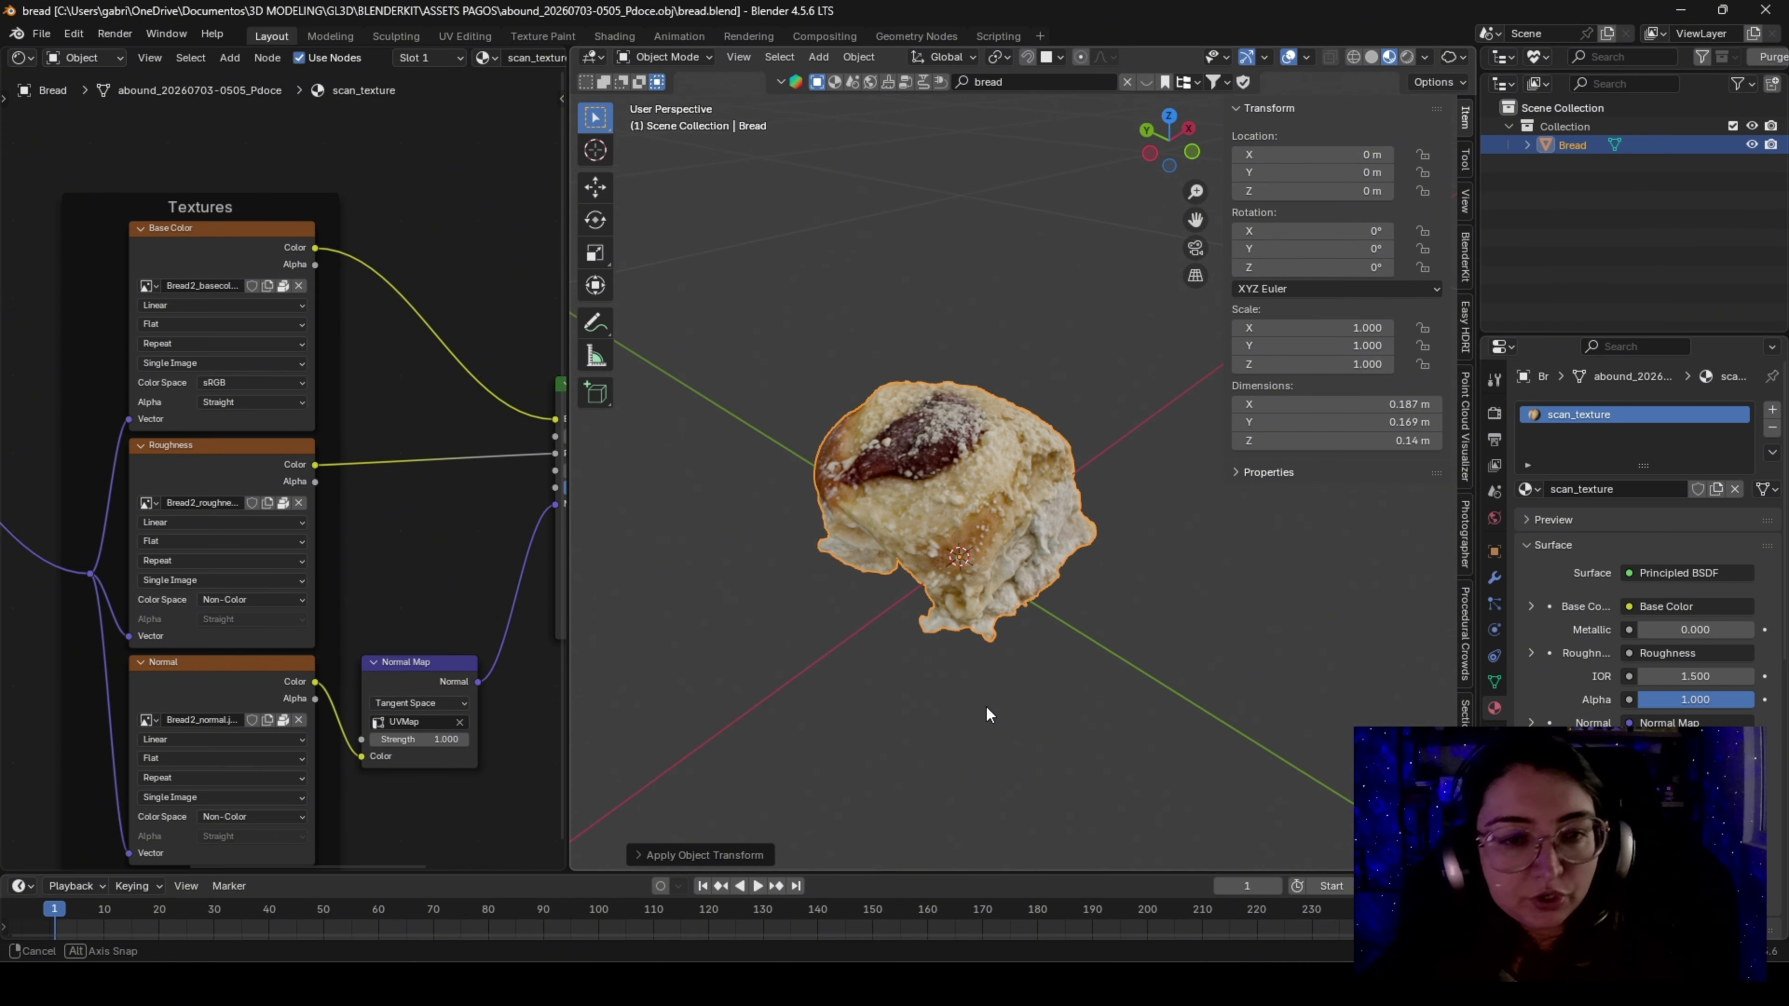
key("n")
scroll(1000, 610, "down", 2)
middle_click_drag(963, 592, 934, 582)
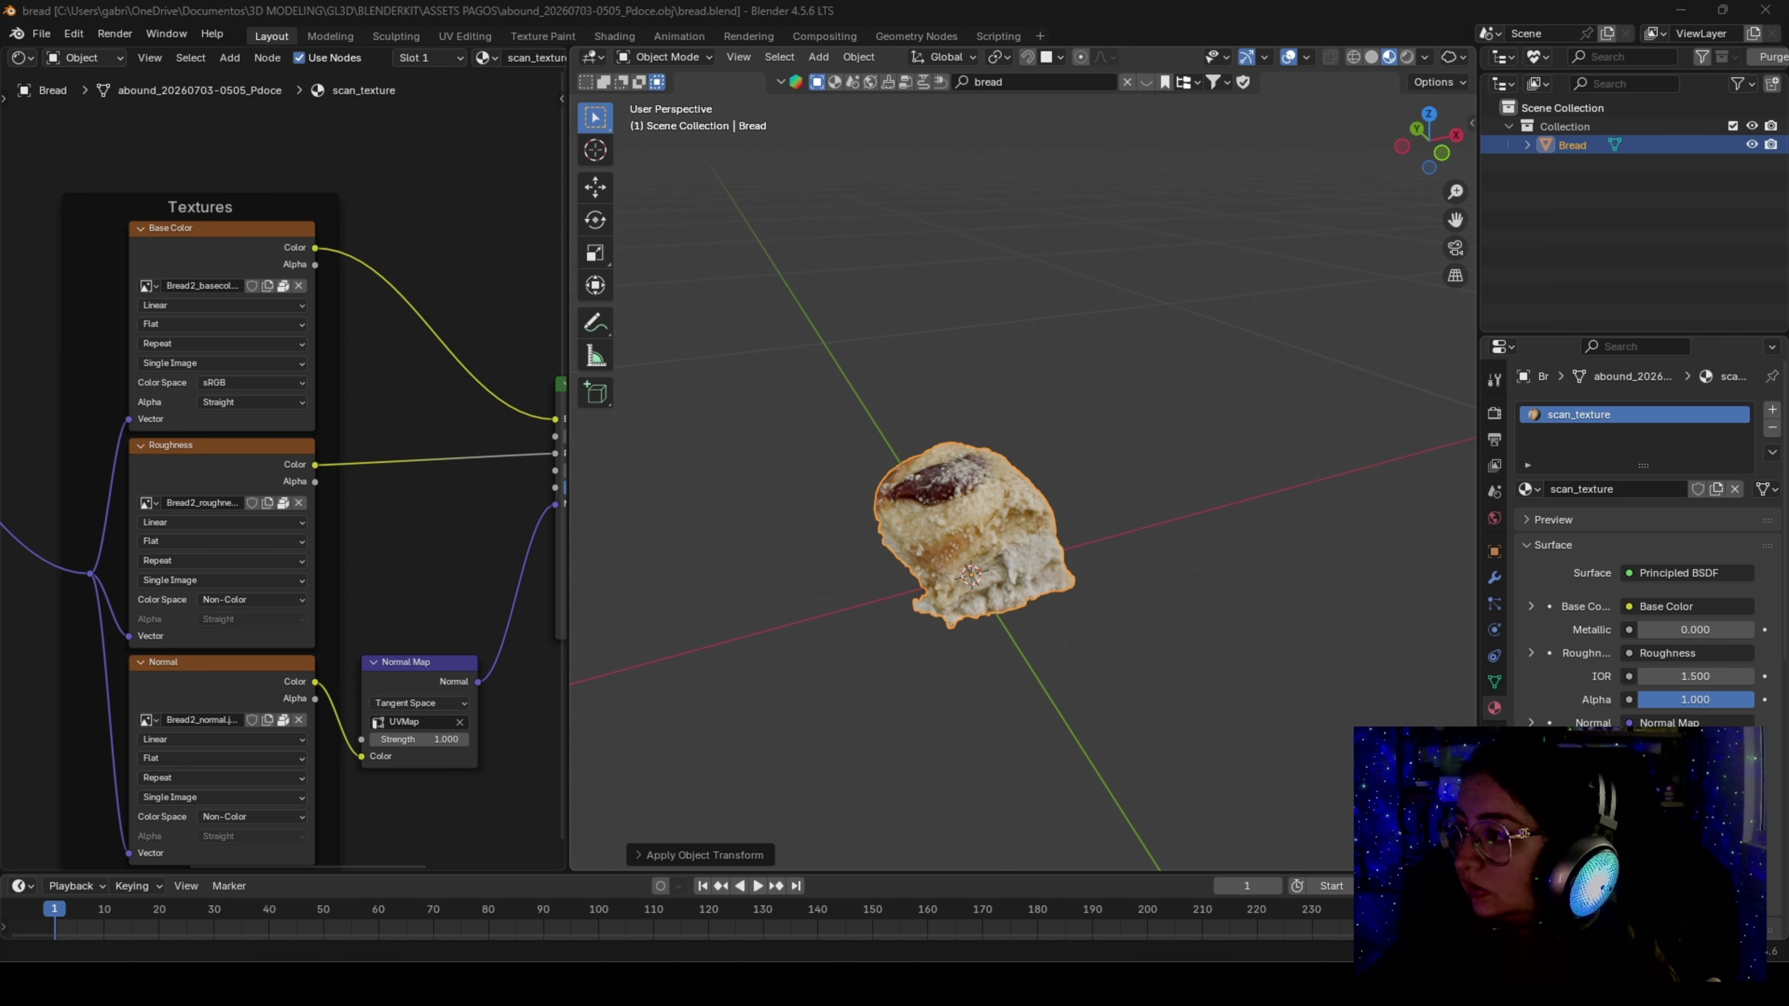
left_click_drag(1609, 502, 1258, 617)
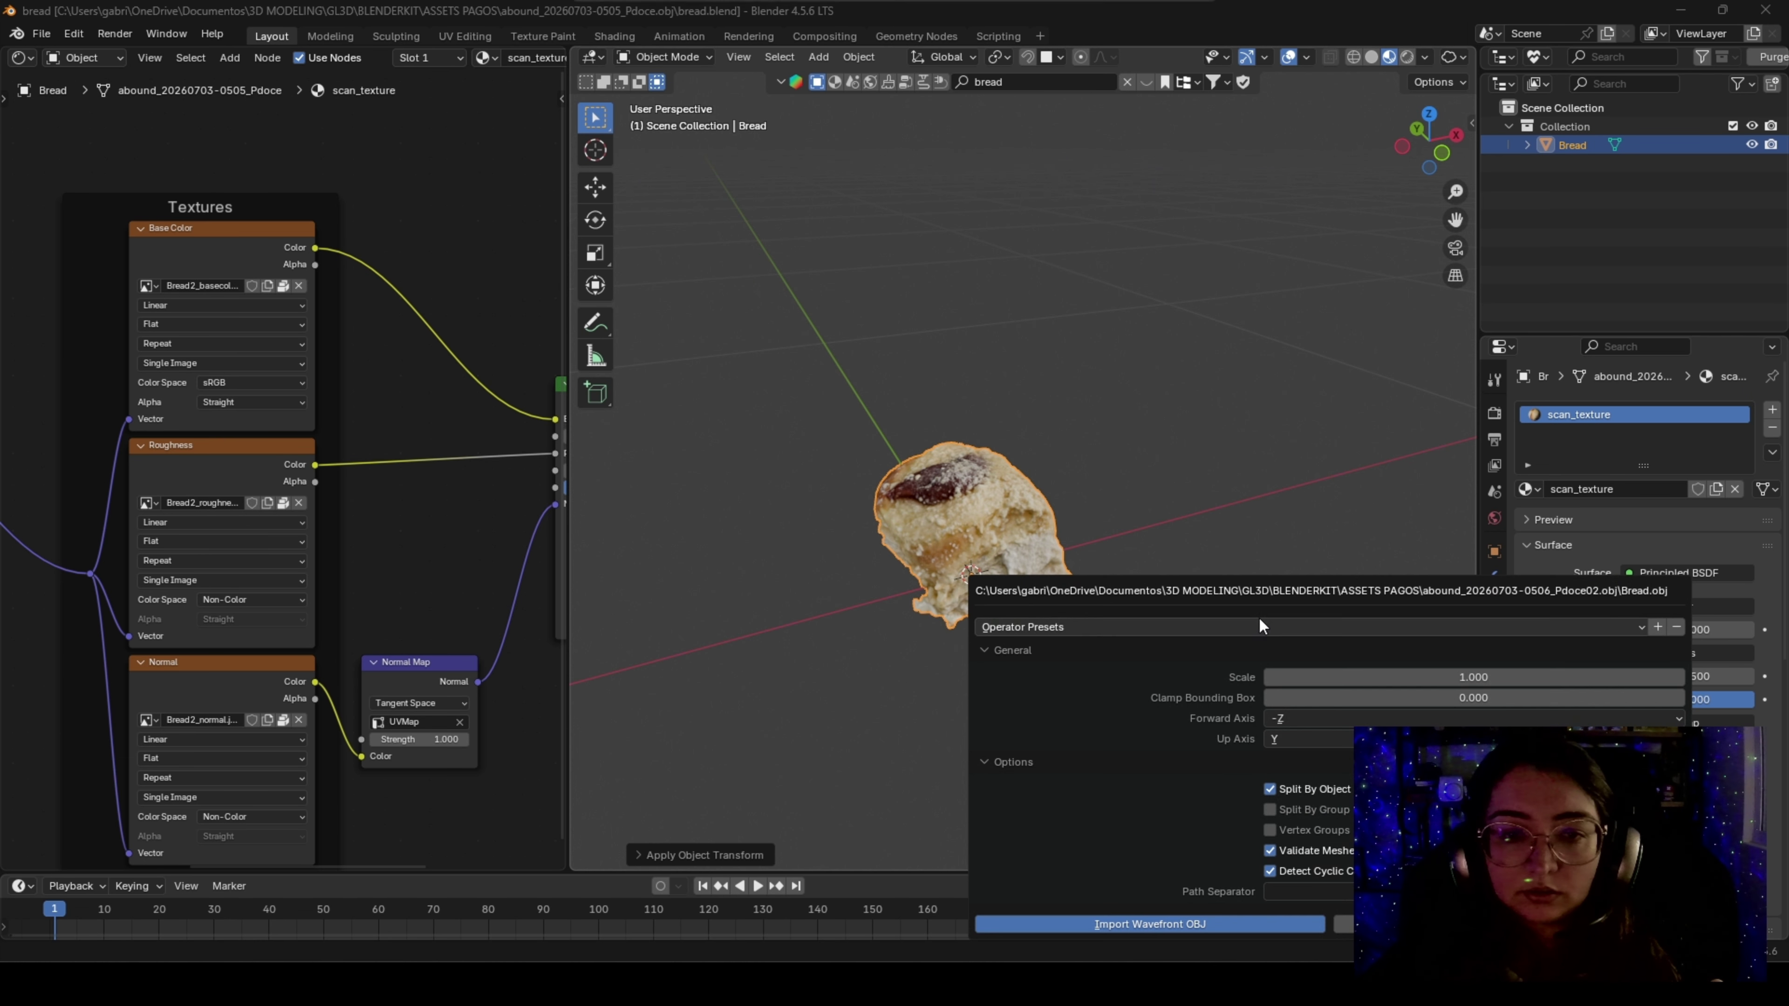
left_click(1181, 921)
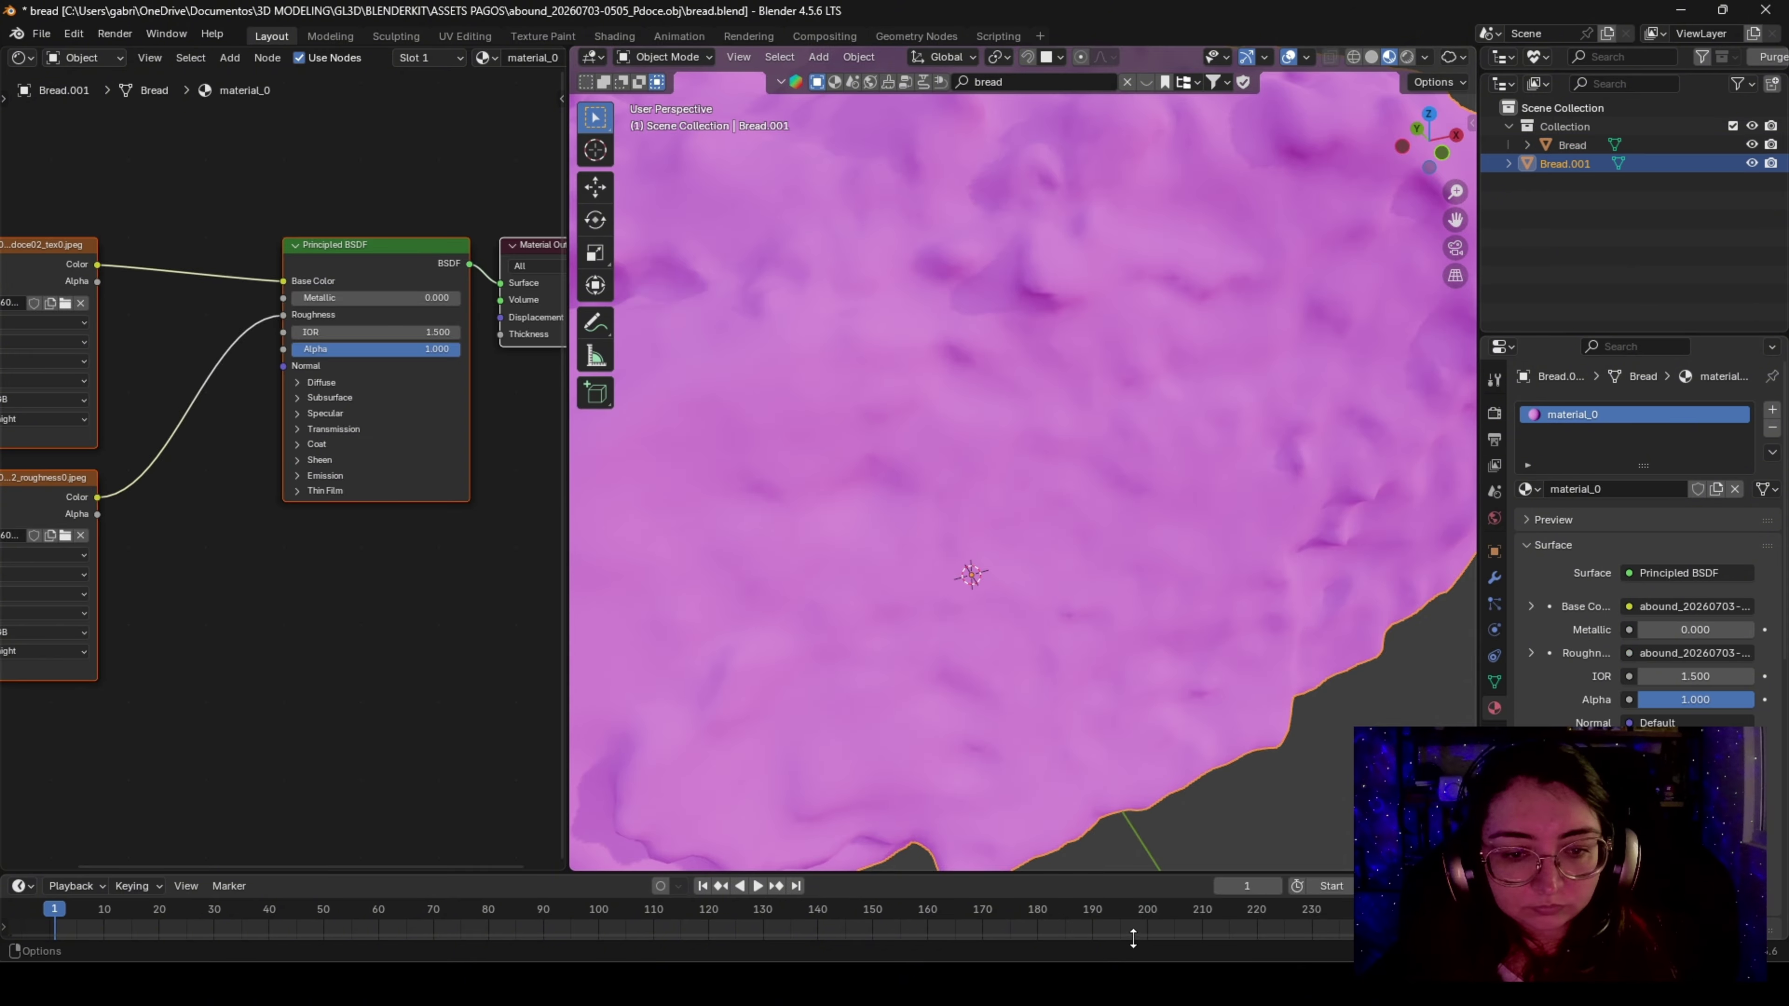
scroll(951, 629, "down", 5)
middle_click_drag(951, 629, 793, 572)
Delete the base color and roughness image texture nodes from the newly imported bread's material_0
middle_click_drag(10, 375, 210, 387)
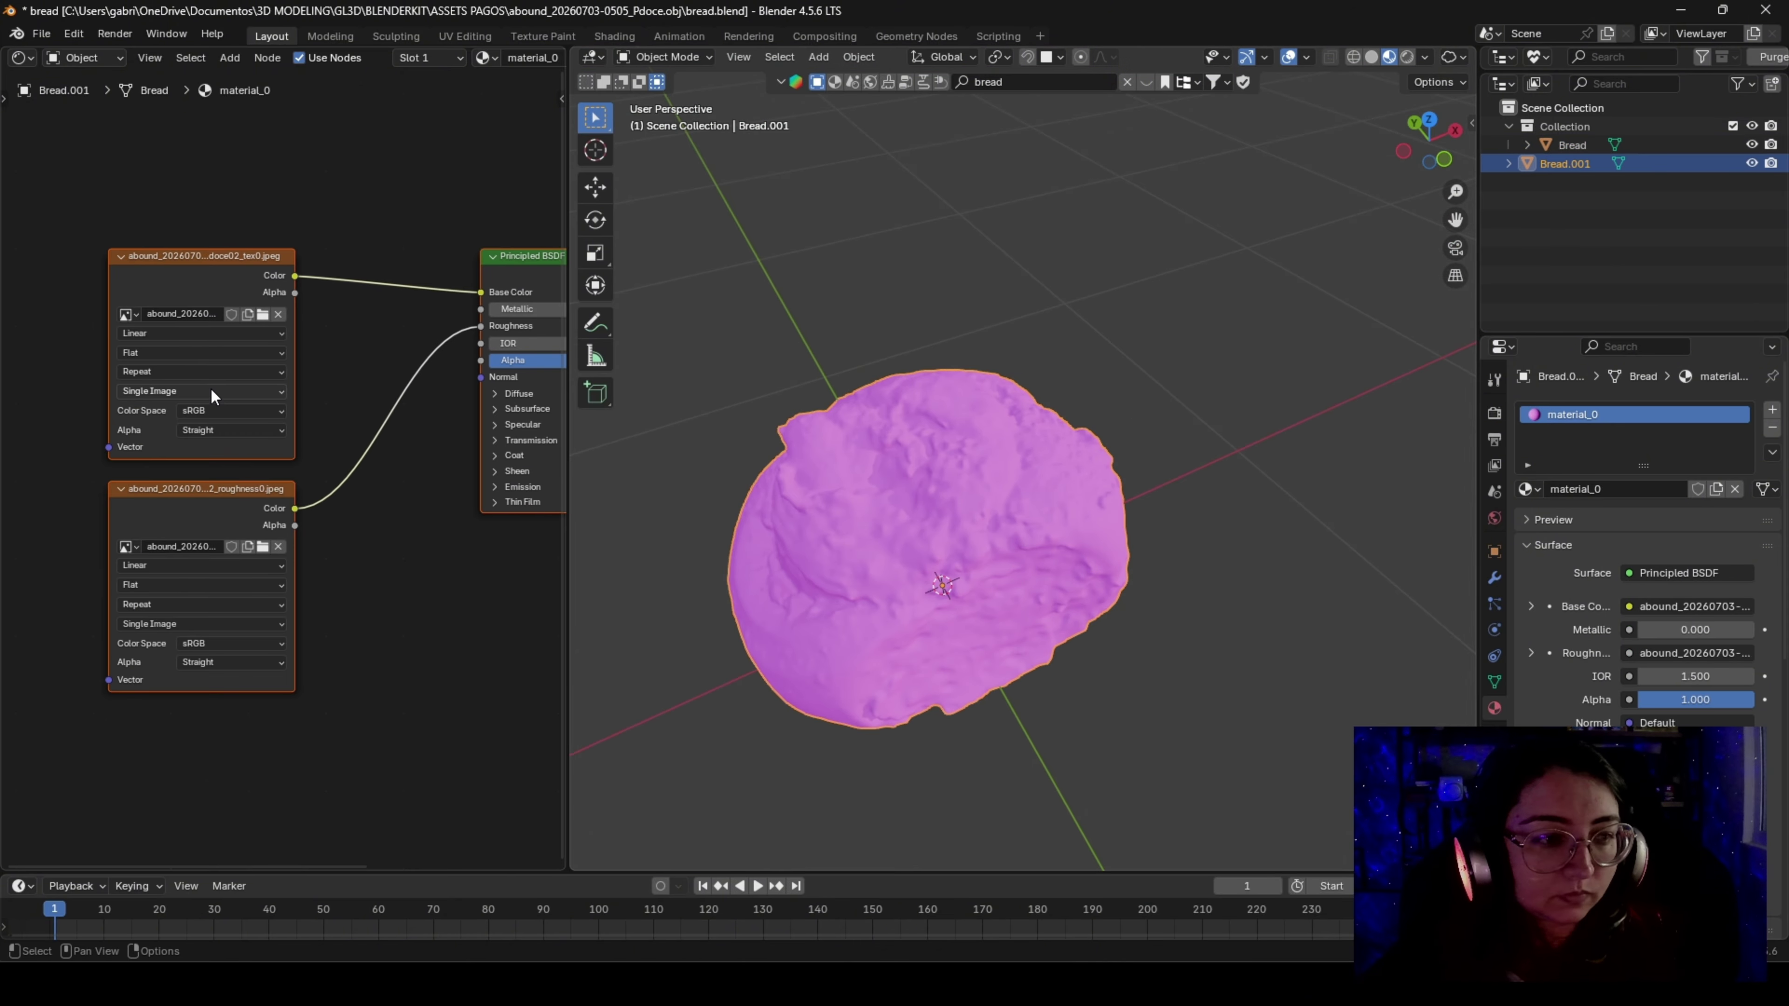
scroll(211, 388, "down", 2)
left_click(211, 345)
left_click(187, 293)
key("x")
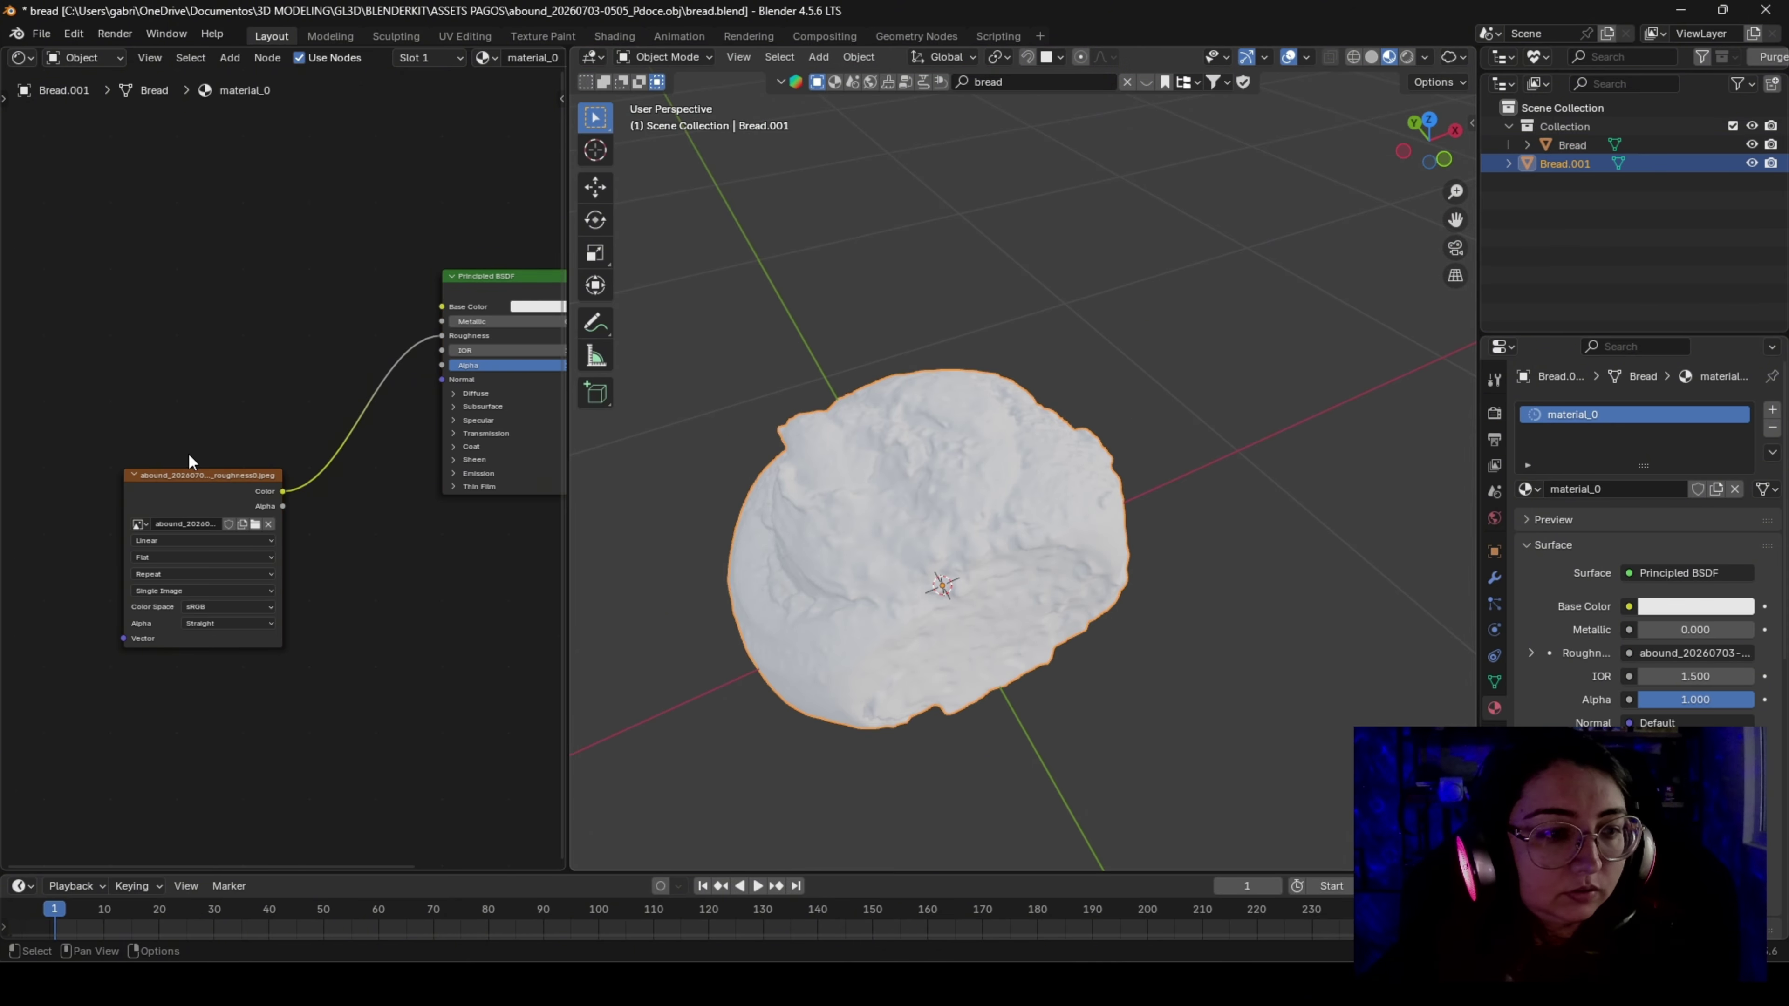
left_click(187, 486)
key("x")
Try a Principled texture setup on material_0 with Bread2_basecolor.jpeg, Bread2_normal.jpeg and Bread2_roughness.jpeg
key("ctrl+shift+t")
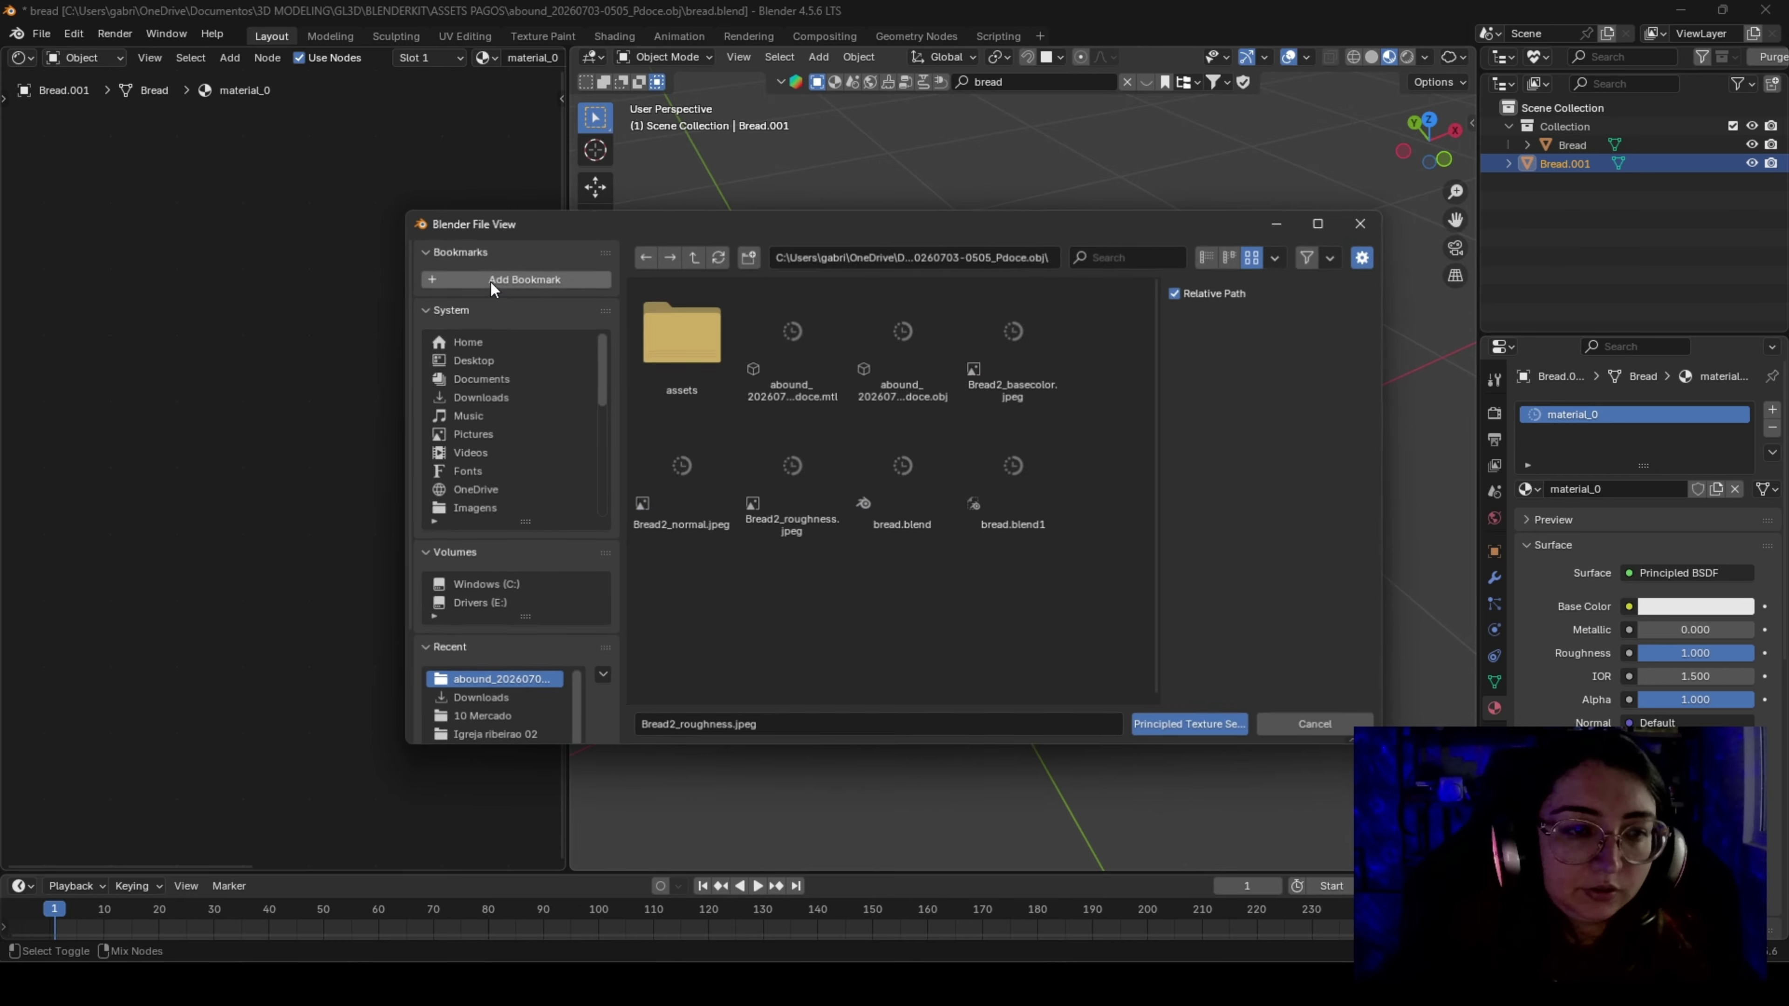
left_click(692, 257)
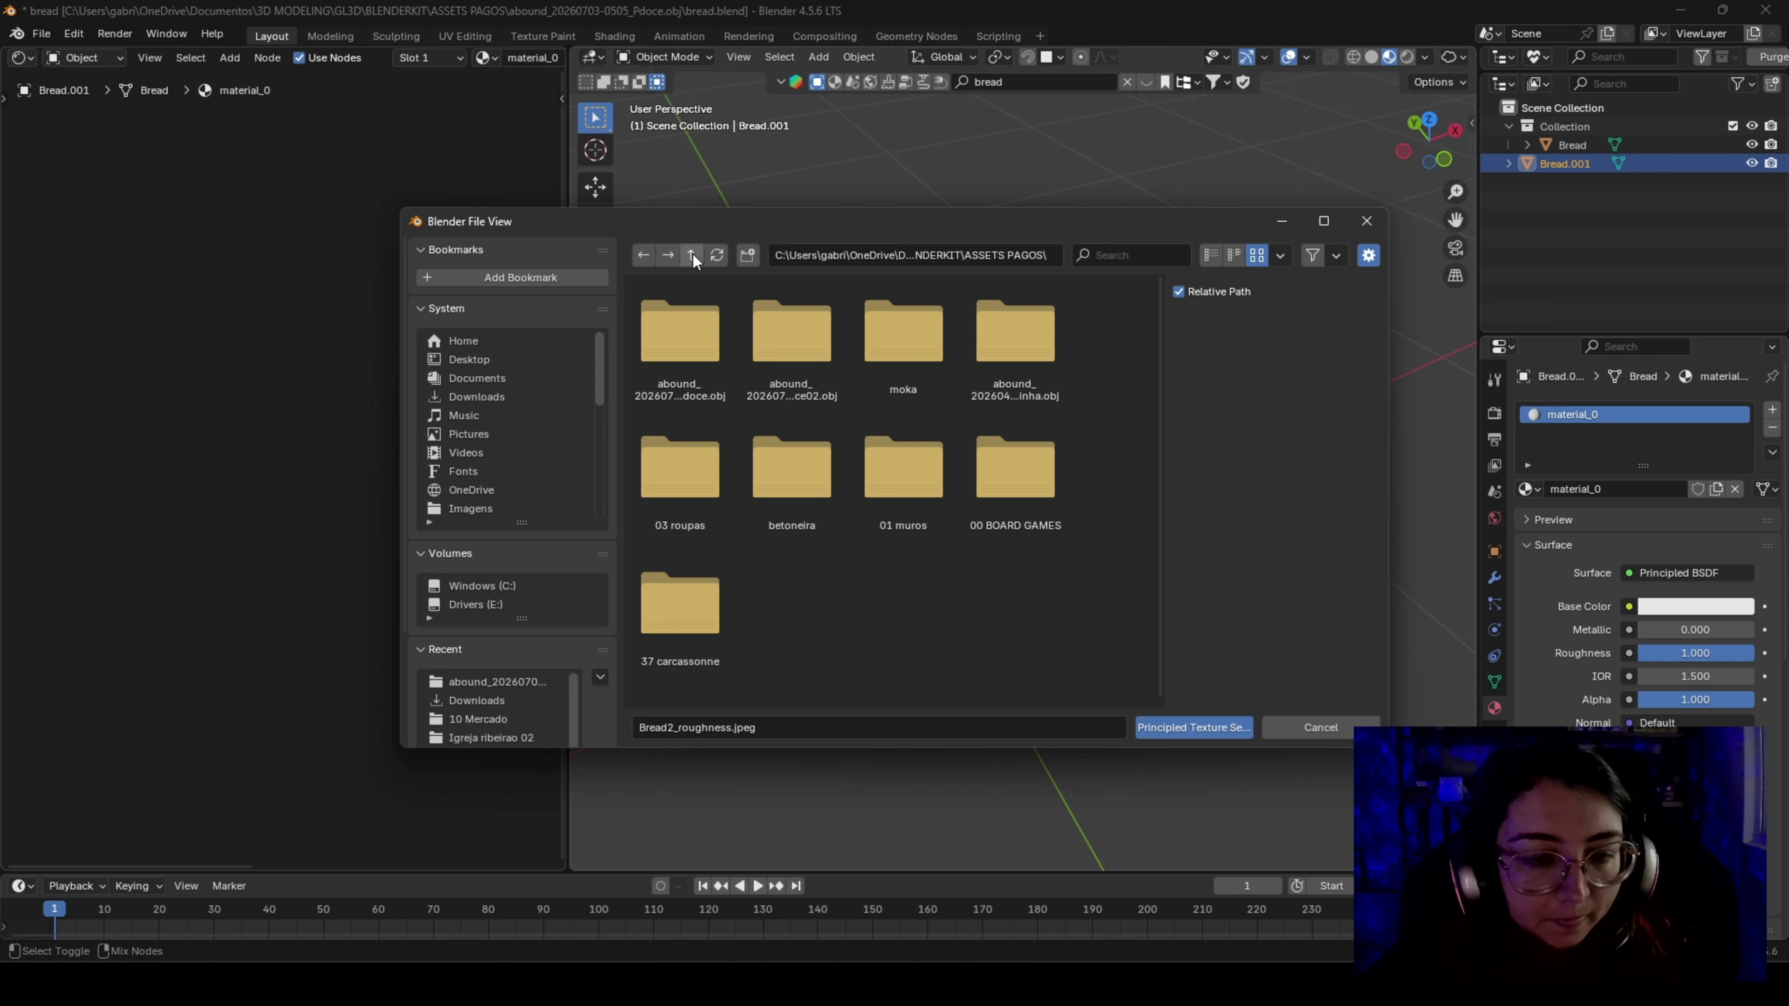
double_click(700, 377)
left_click(1015, 338)
left_click(718, 480, "ctrl")
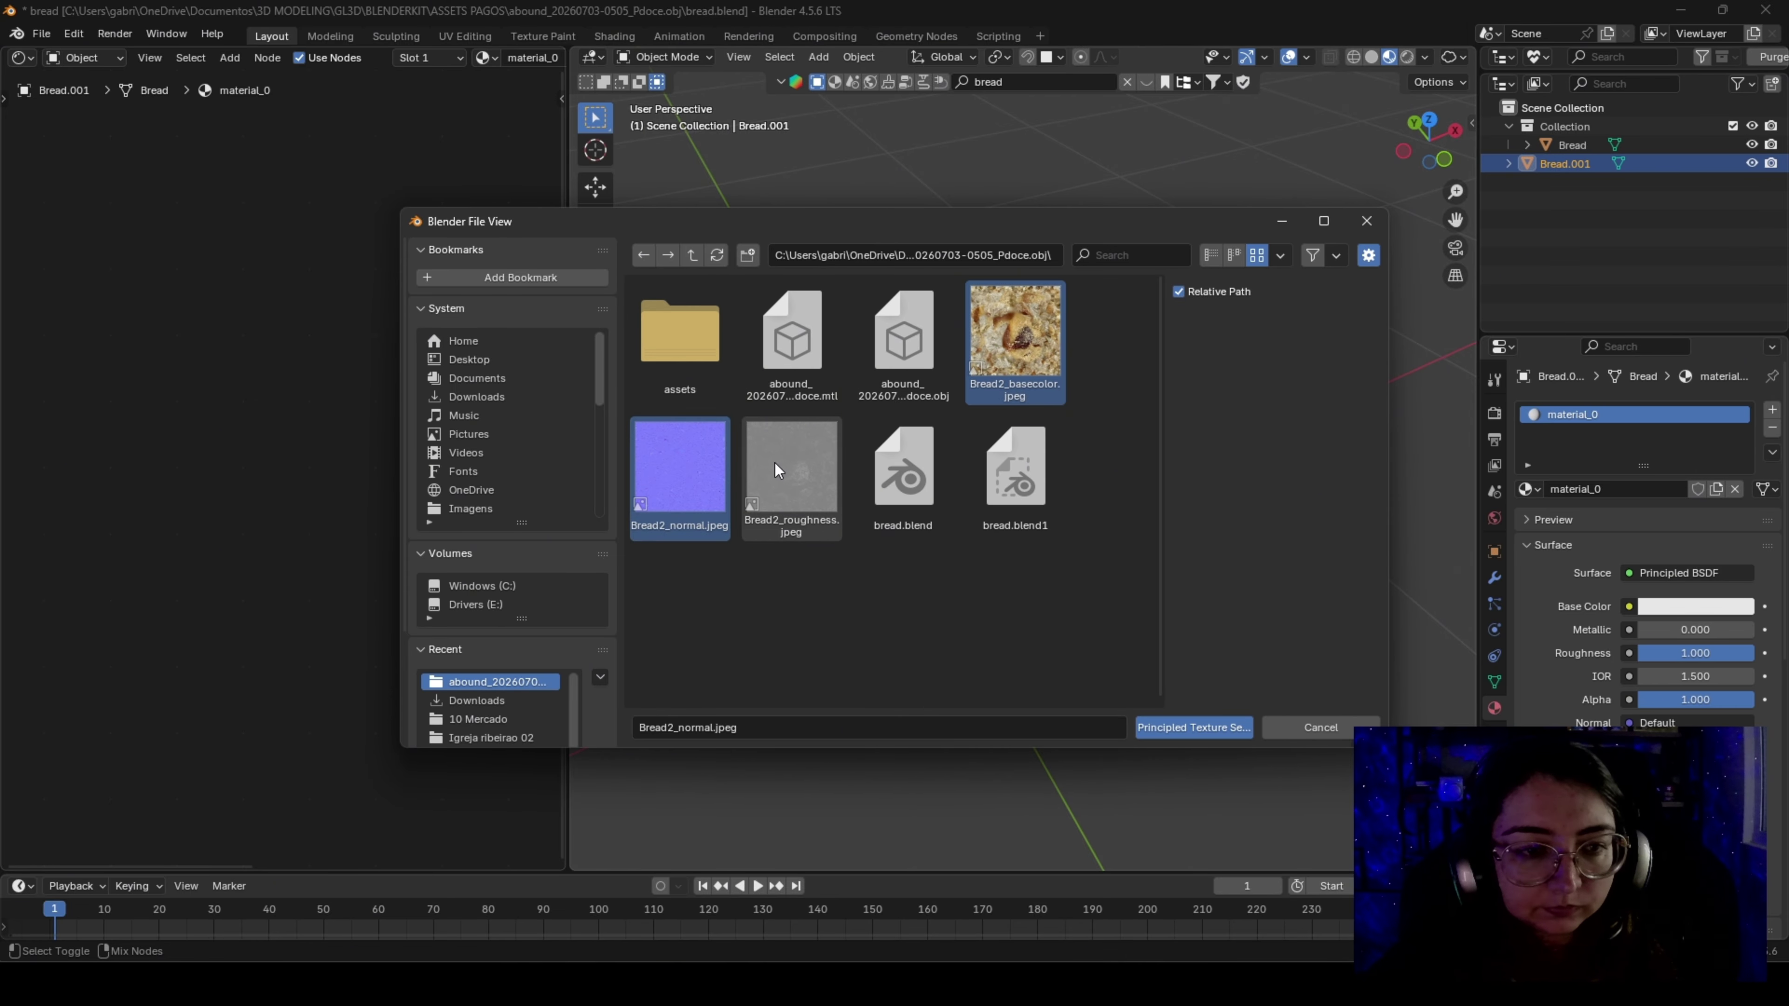
left_click(777, 463, "ctrl")
left_click(1190, 728)
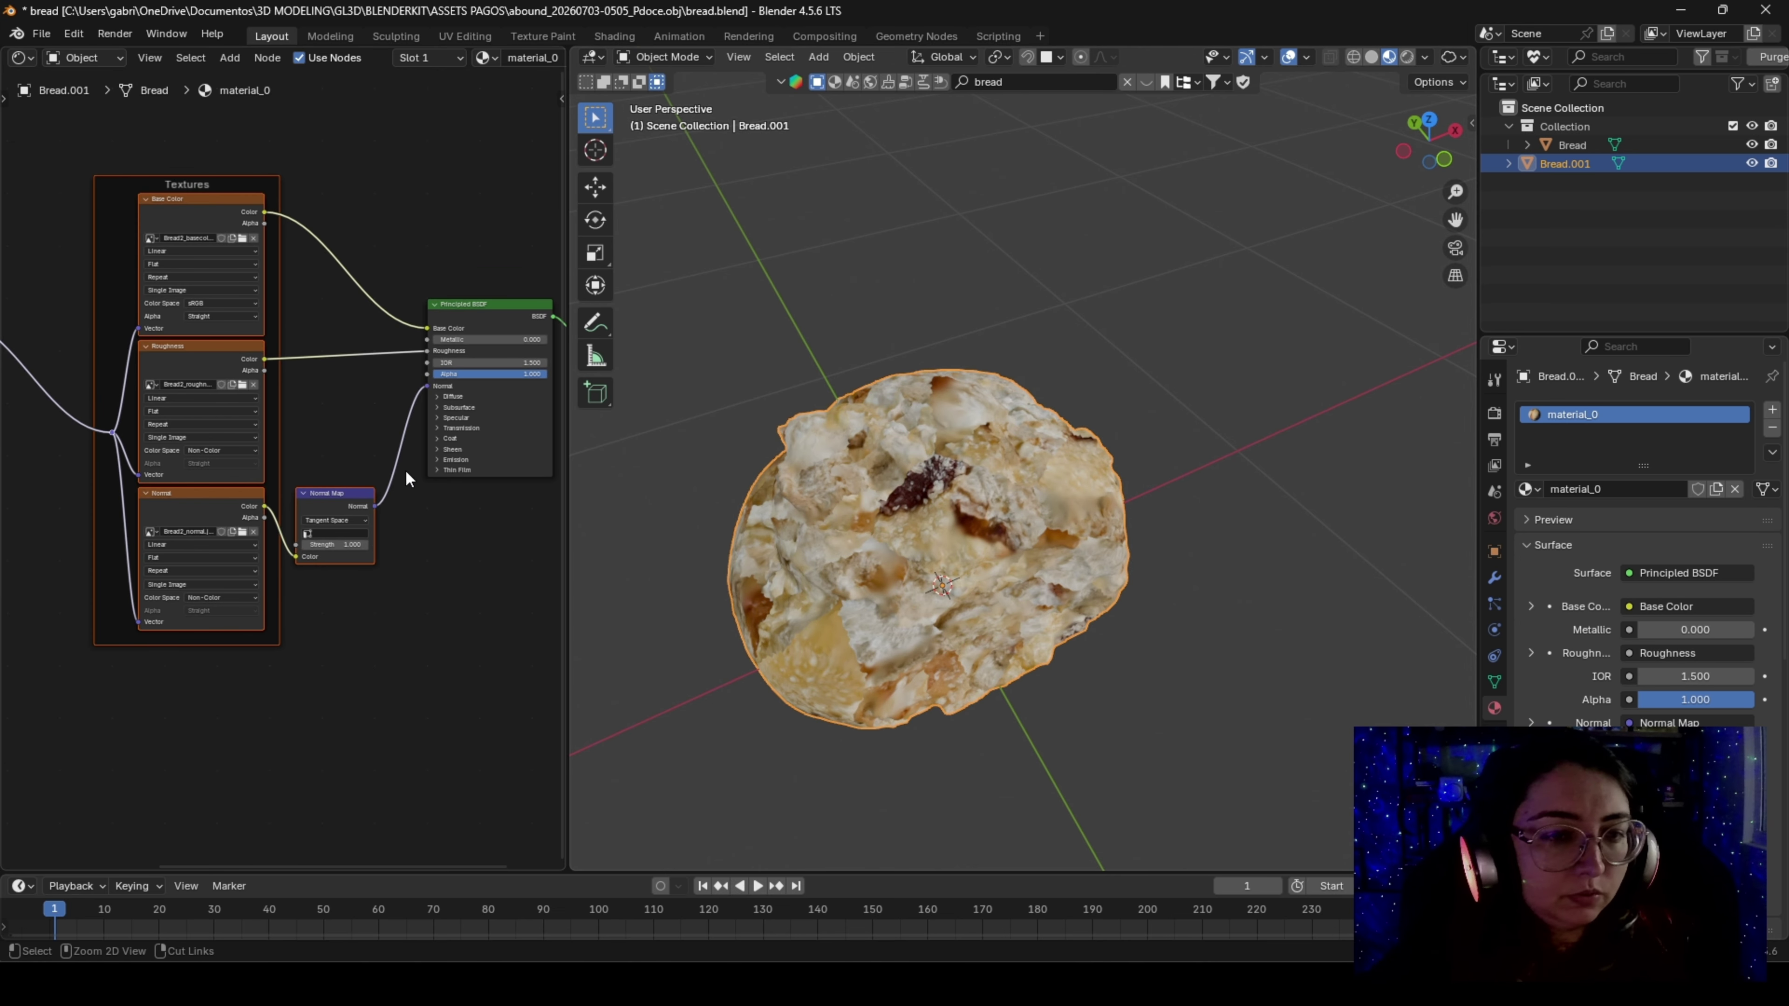
key("ctrl+z")
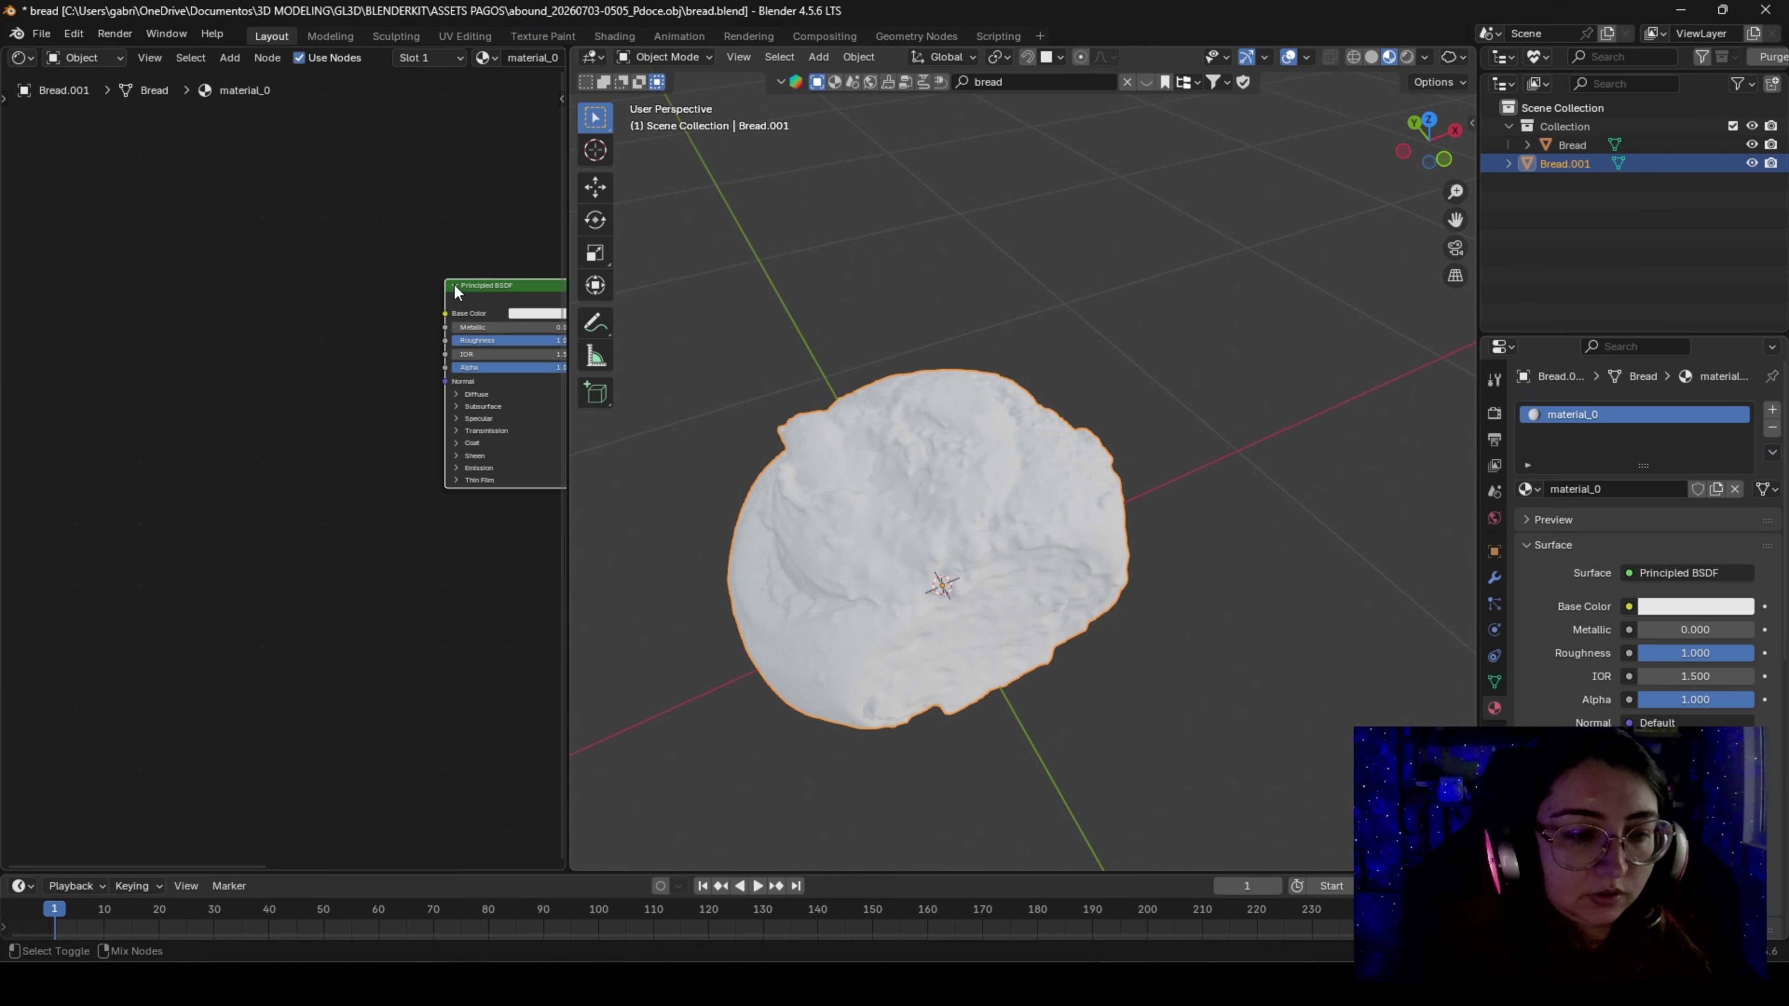
Add a Principled texture setup to material_0 using Bread_basecolor.jpeg, Bread_normal.jpeg and Bread_roughness.jpeg from the Pdoce02 folder
key("ctrl+shift+t")
left_click(692, 254)
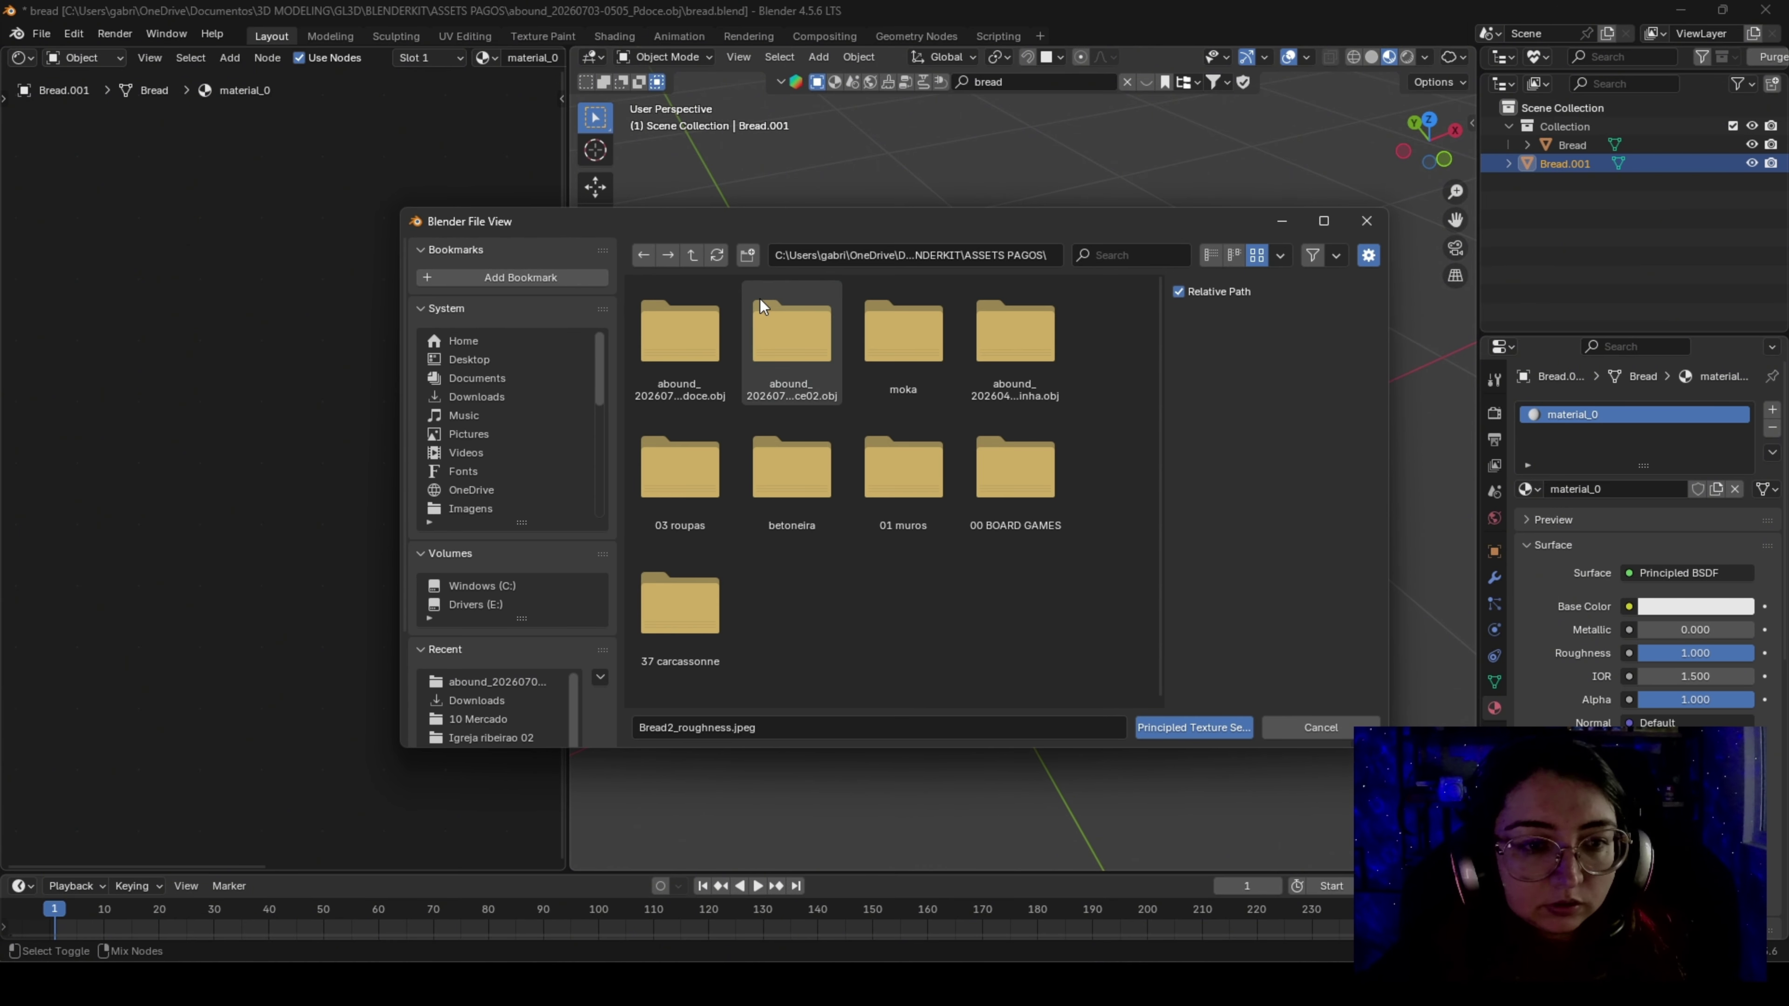
left_click(761, 299)
left_click(904, 331)
left_click(1051, 364, "shift")
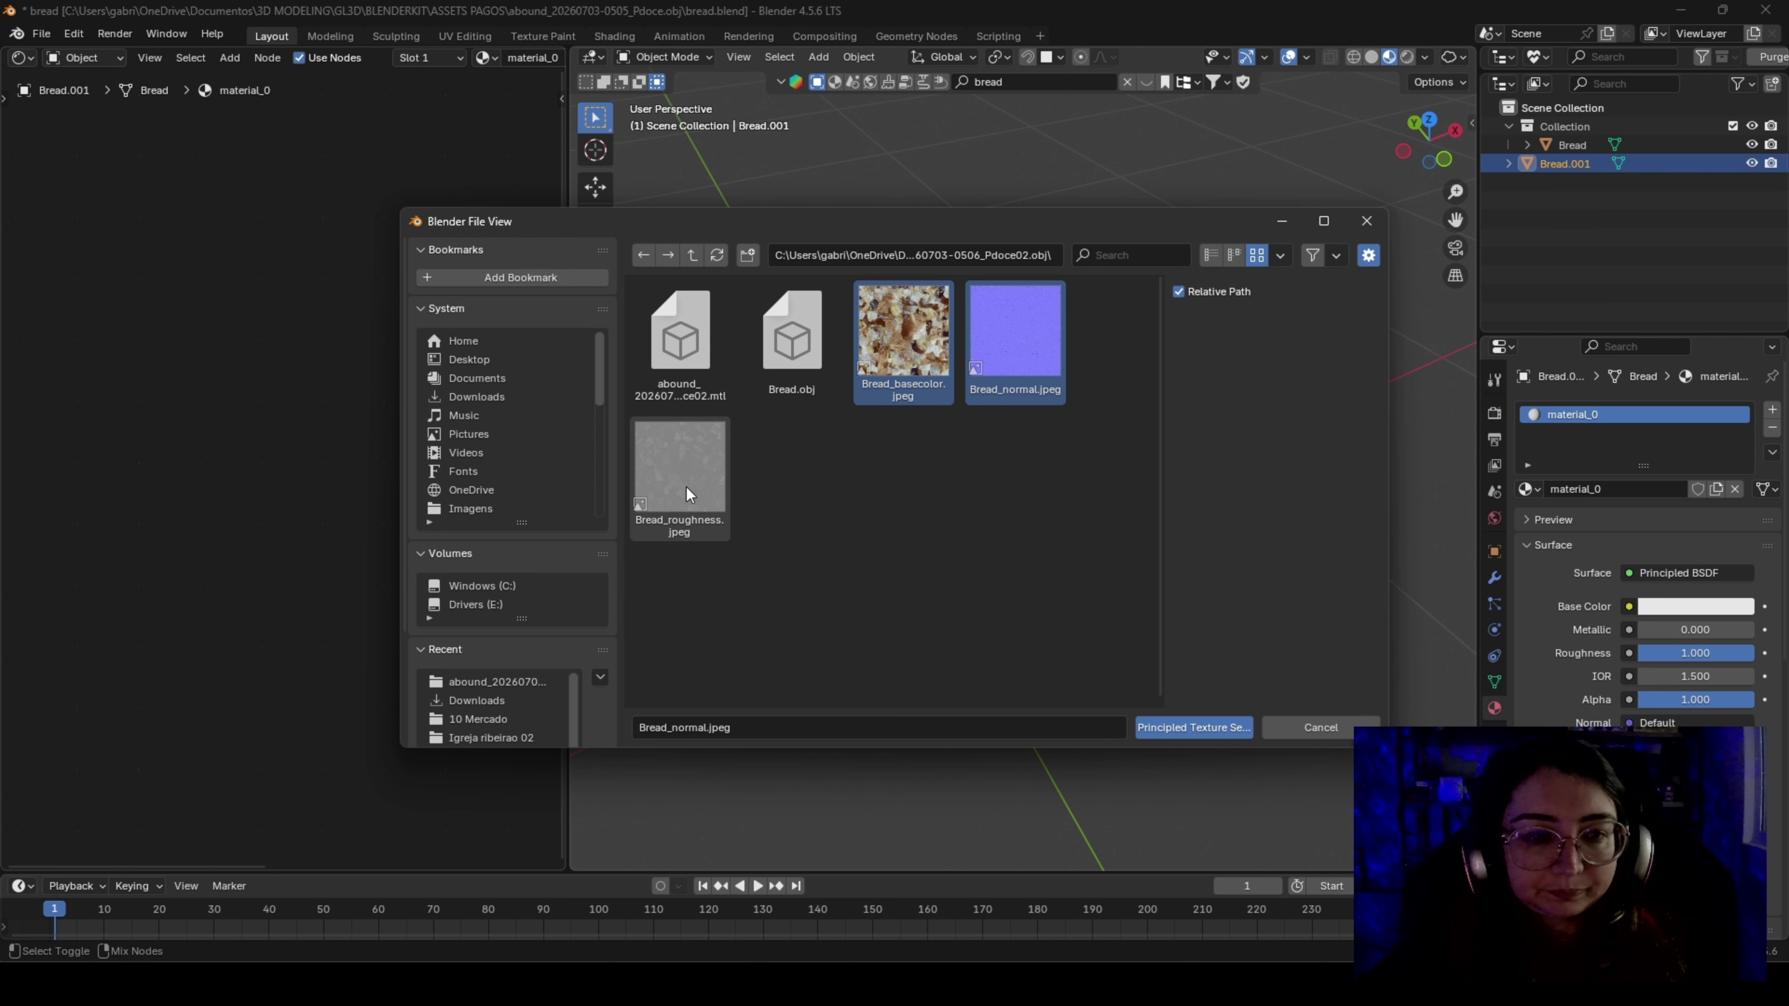
left_click(687, 486, "shift")
left_click(1194, 727)
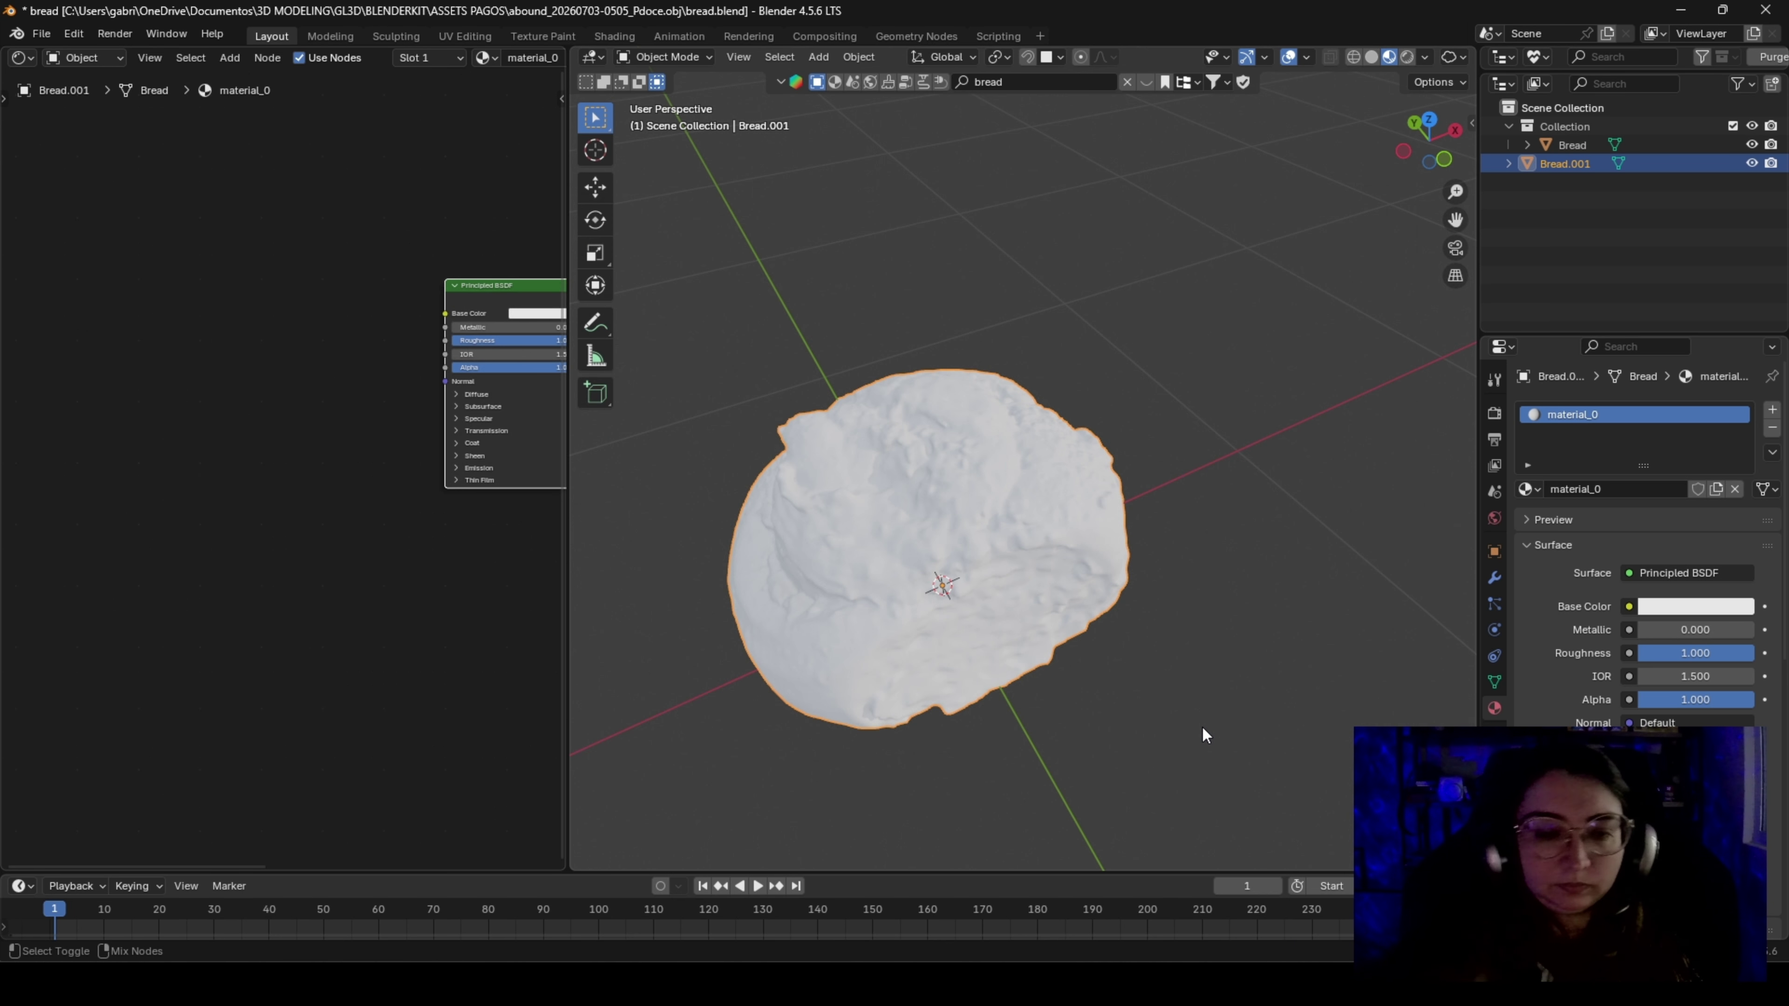
Set the Normal Map node of material_0 to use the UVMap coordinates
scroll(330, 517, "down", 2)
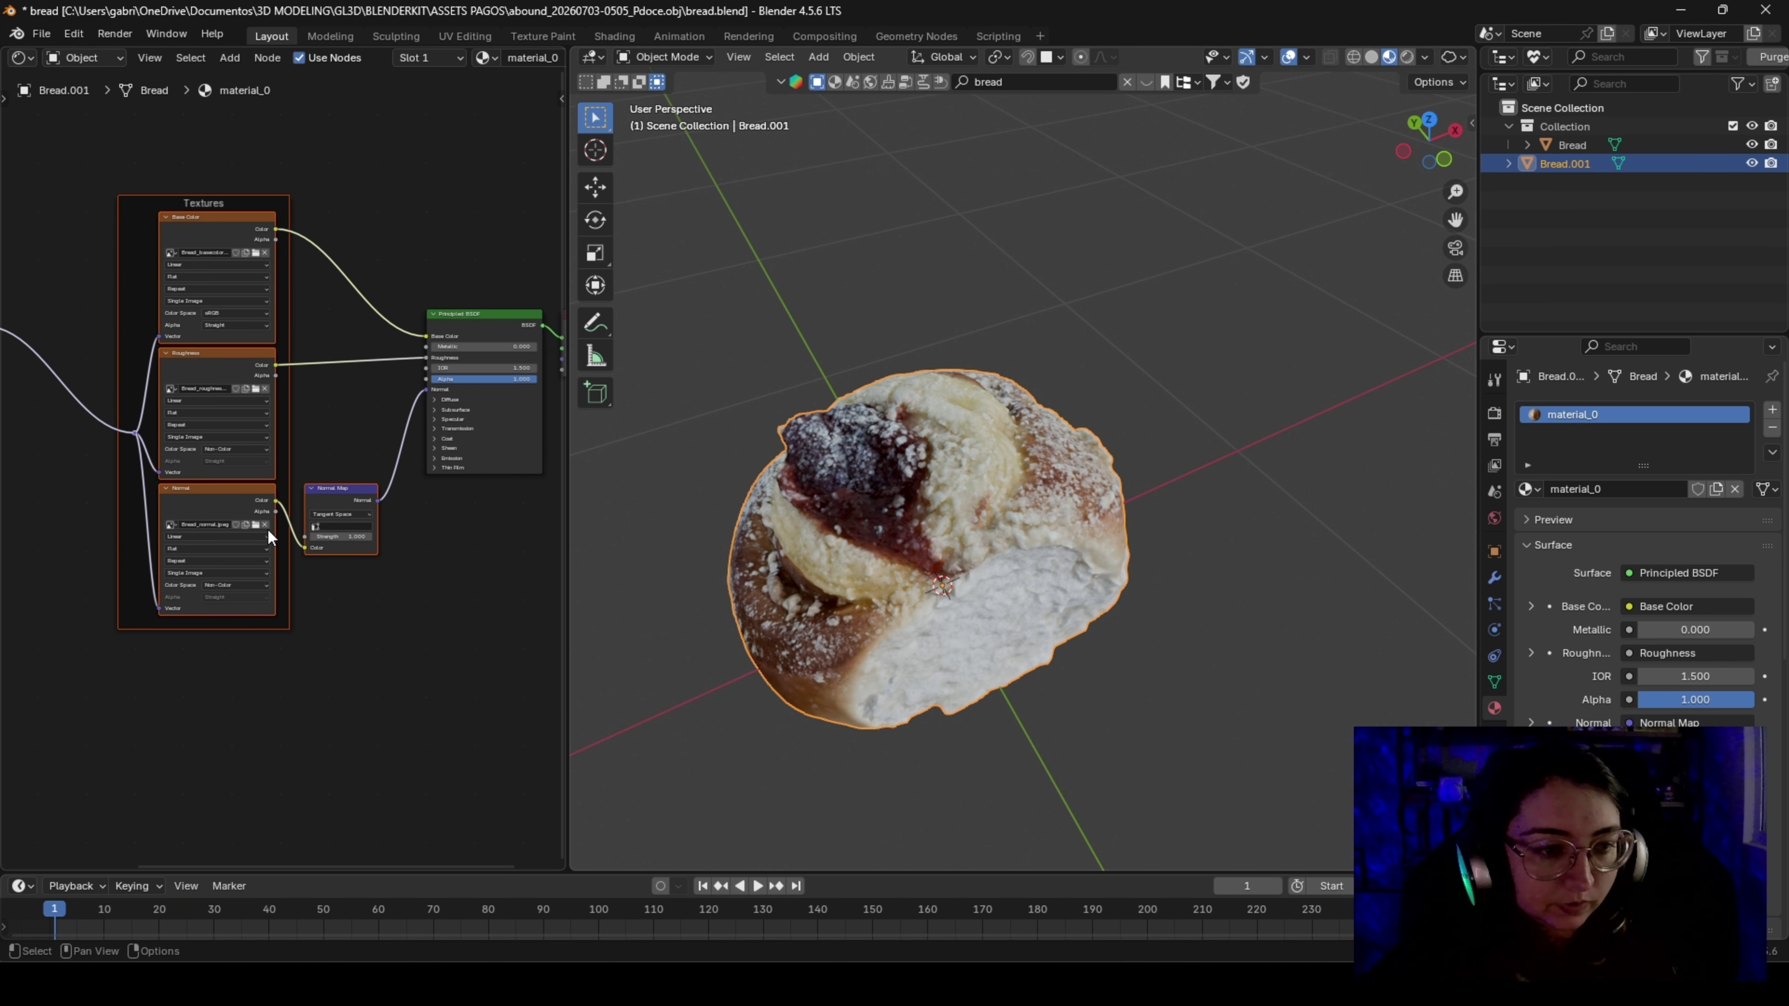
left_click(341, 527)
left_click(337, 541)
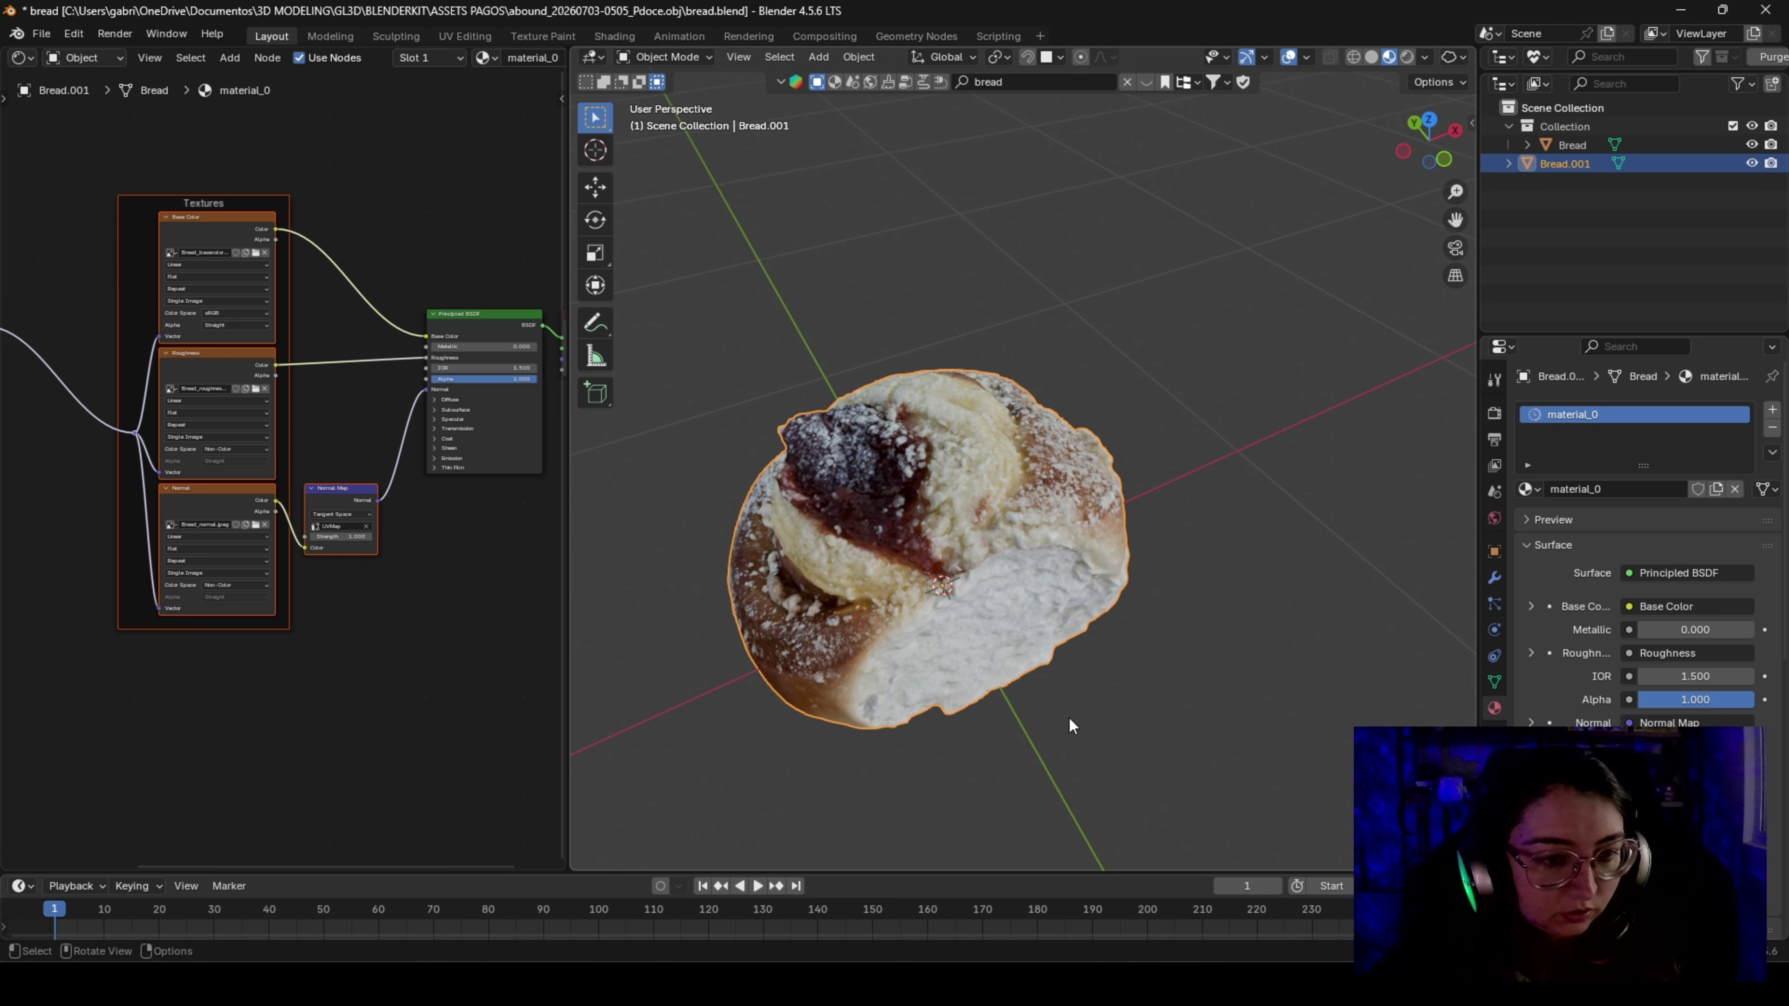
middle_click_drag(1067, 716, 937, 544)
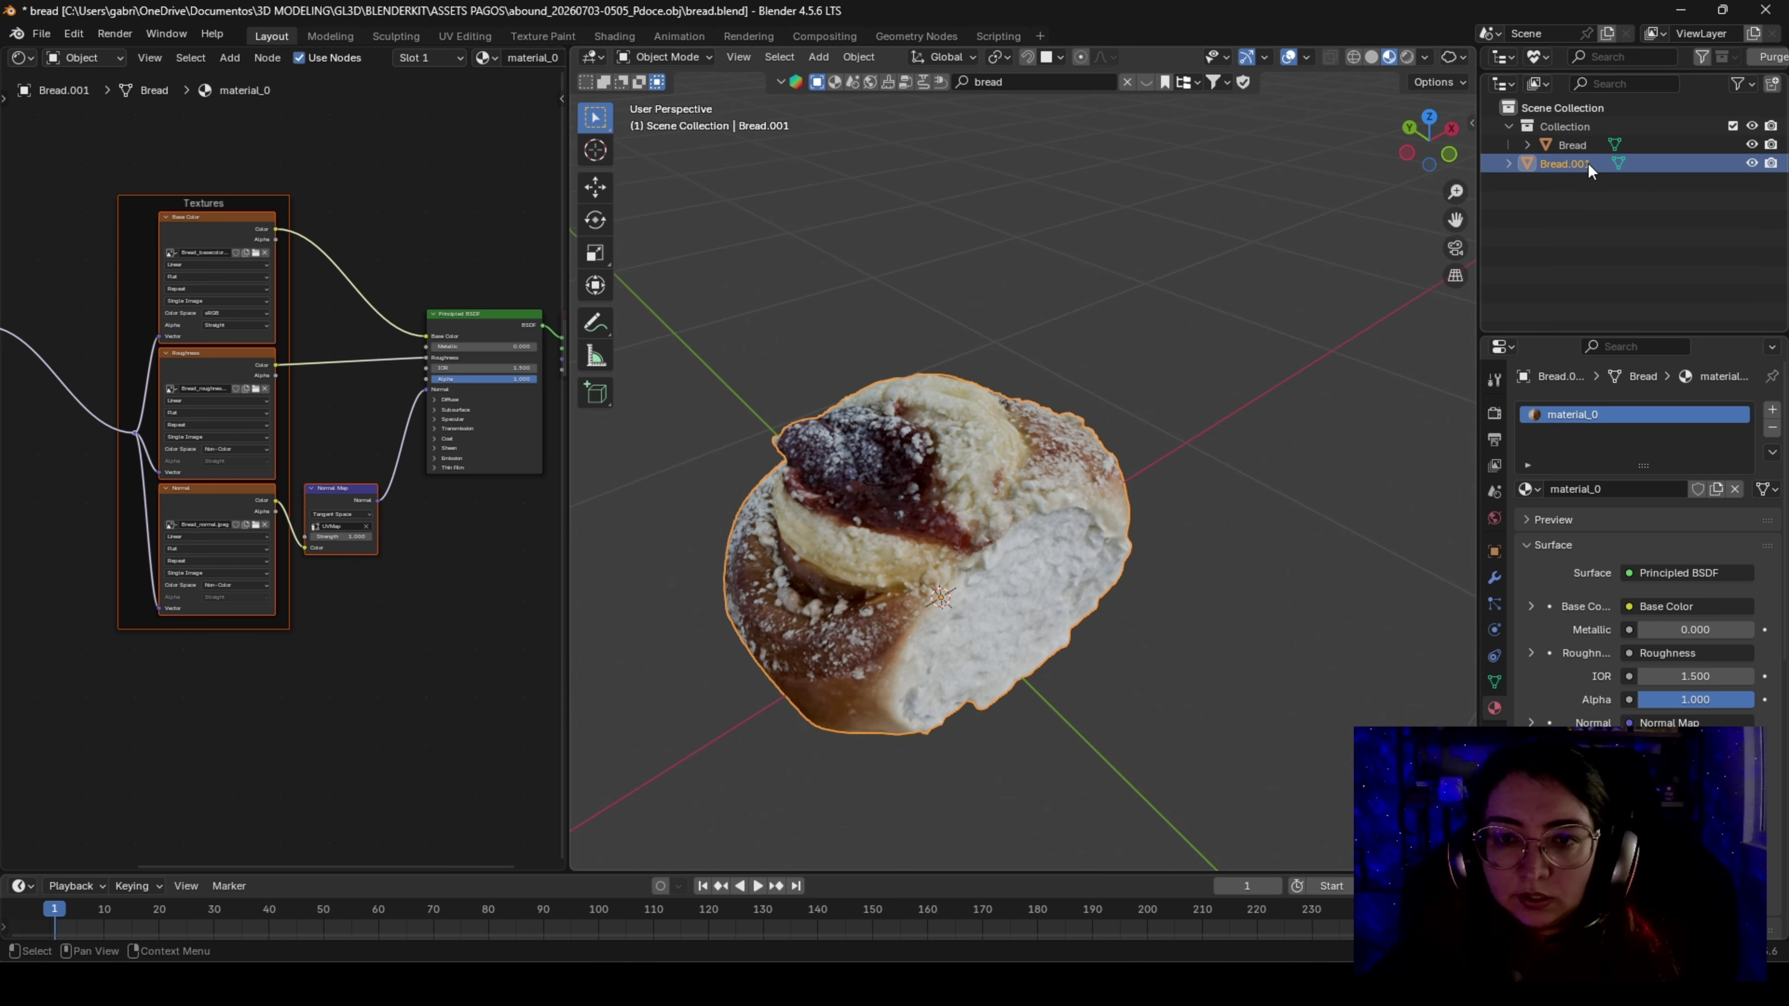
Rename the second bread object to Bread_02 and its material to scan_texture_02
double_click(1569, 162)
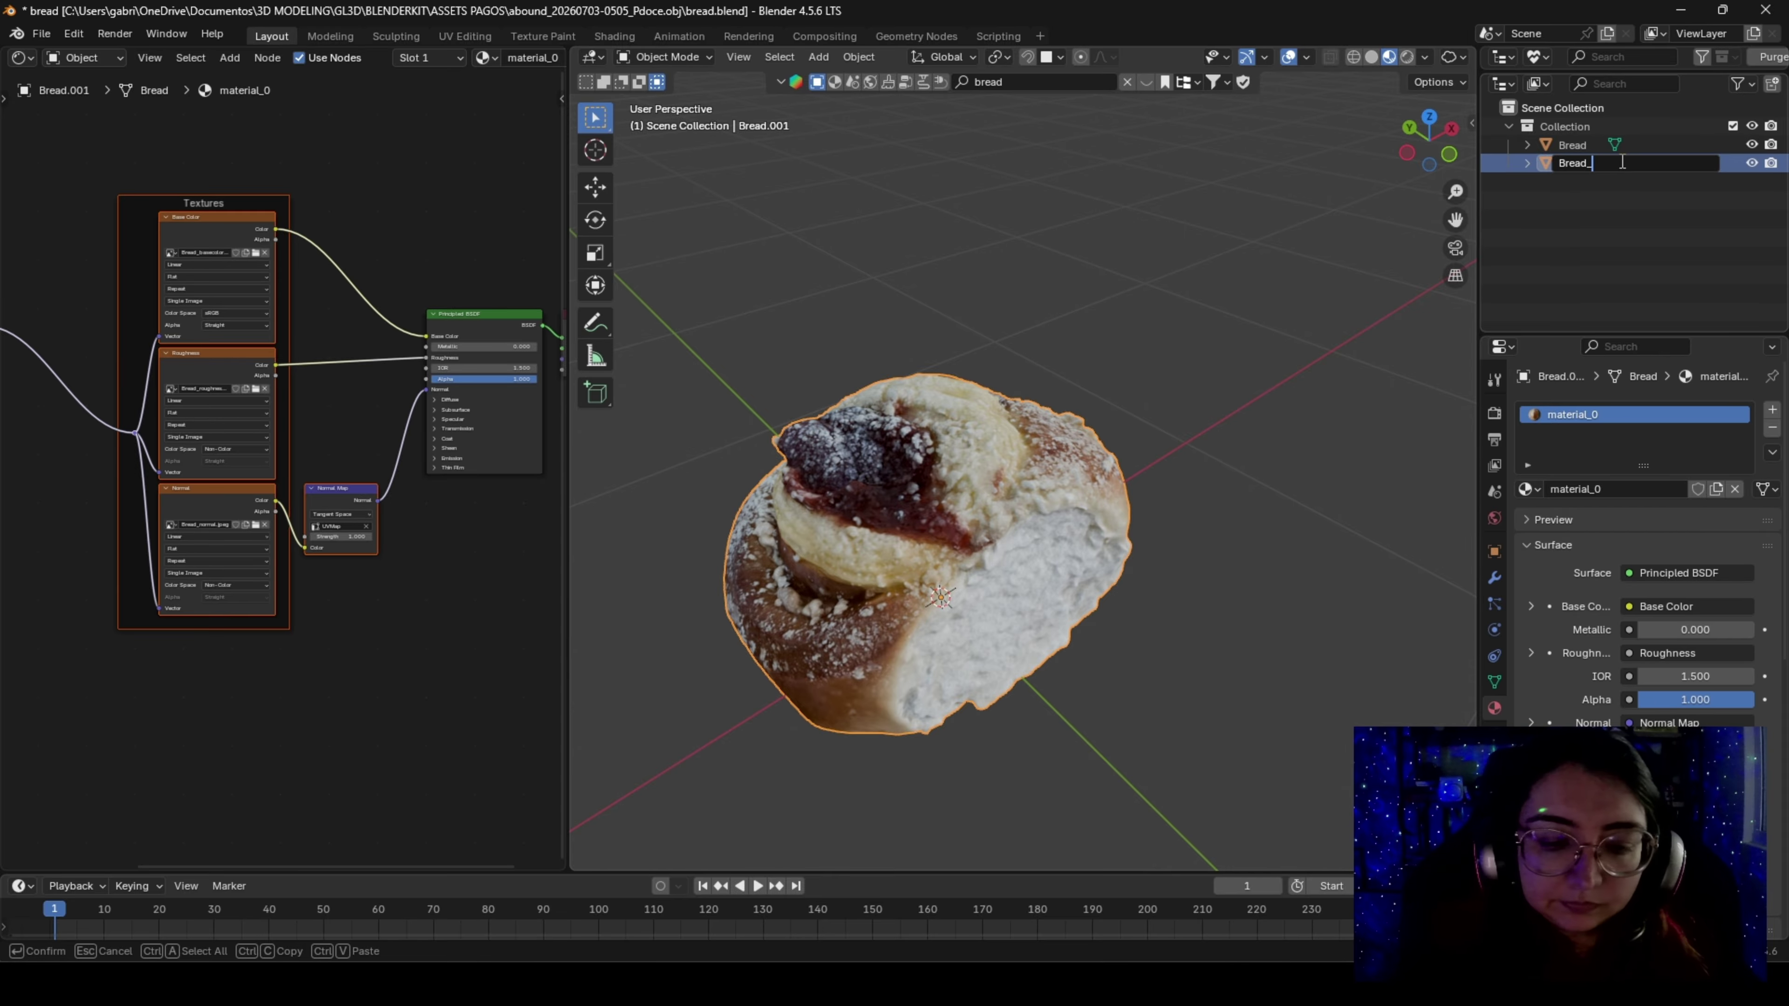
type("Bread_02")
key("Return")
double_click(1627, 414)
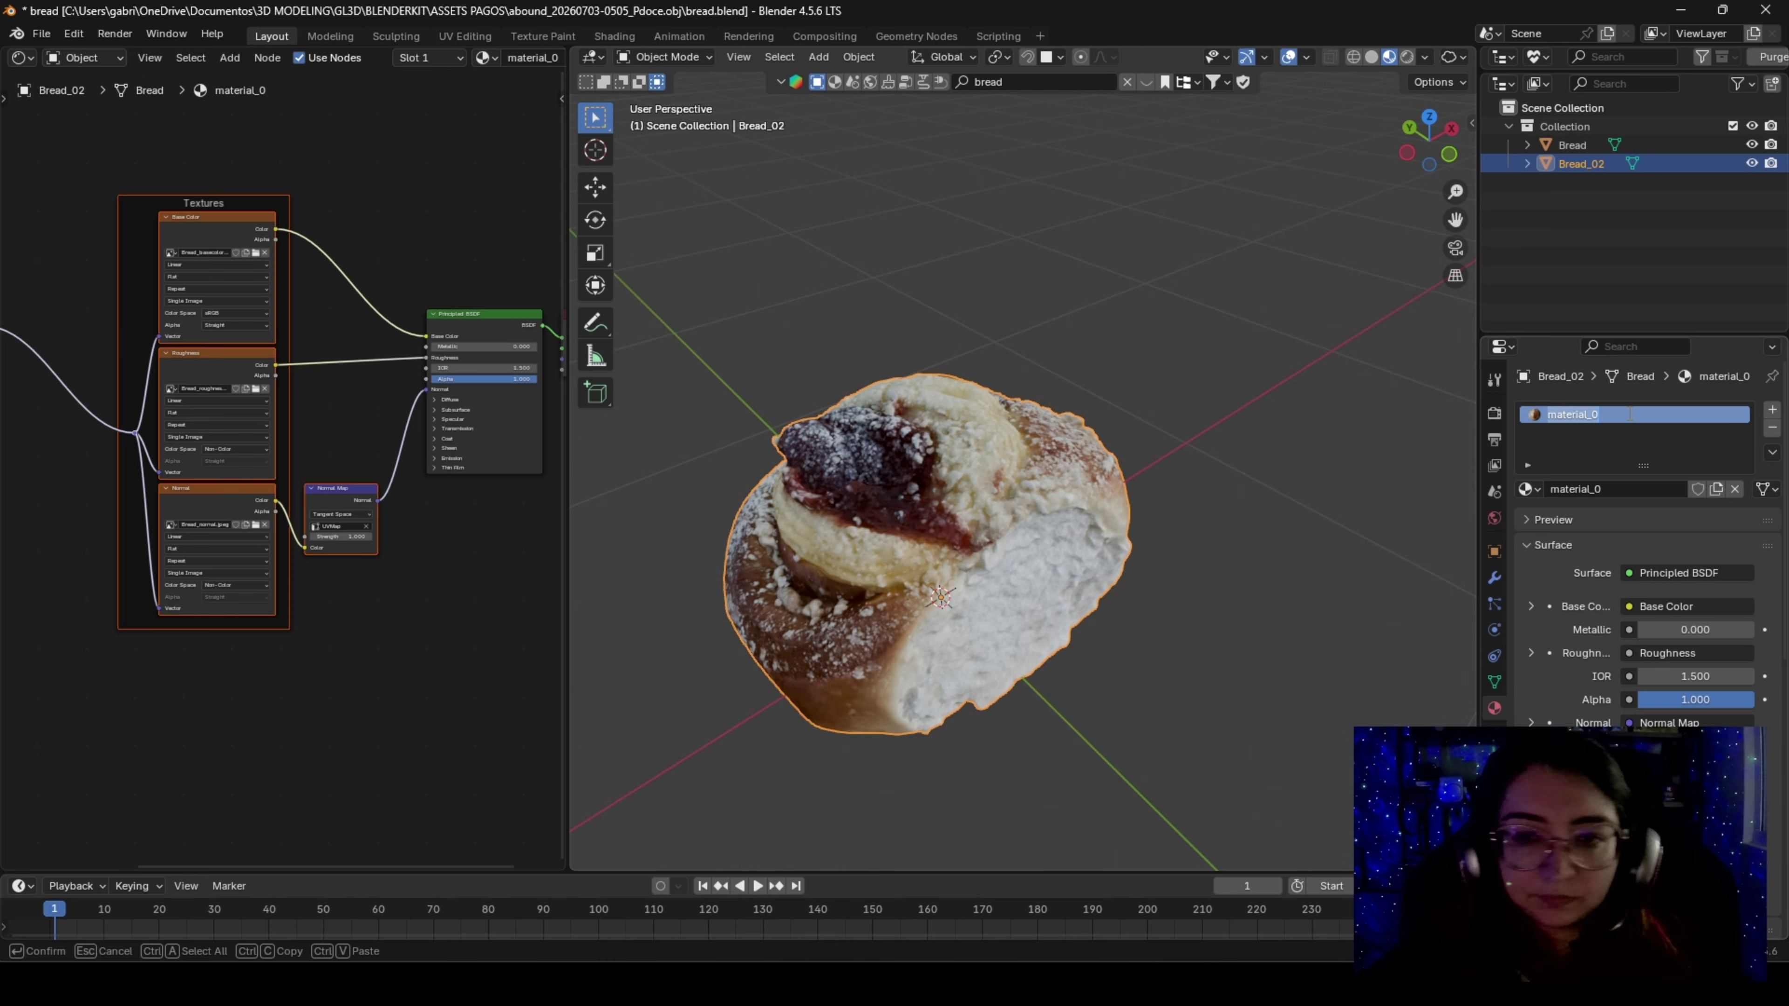
type("scan_texture")
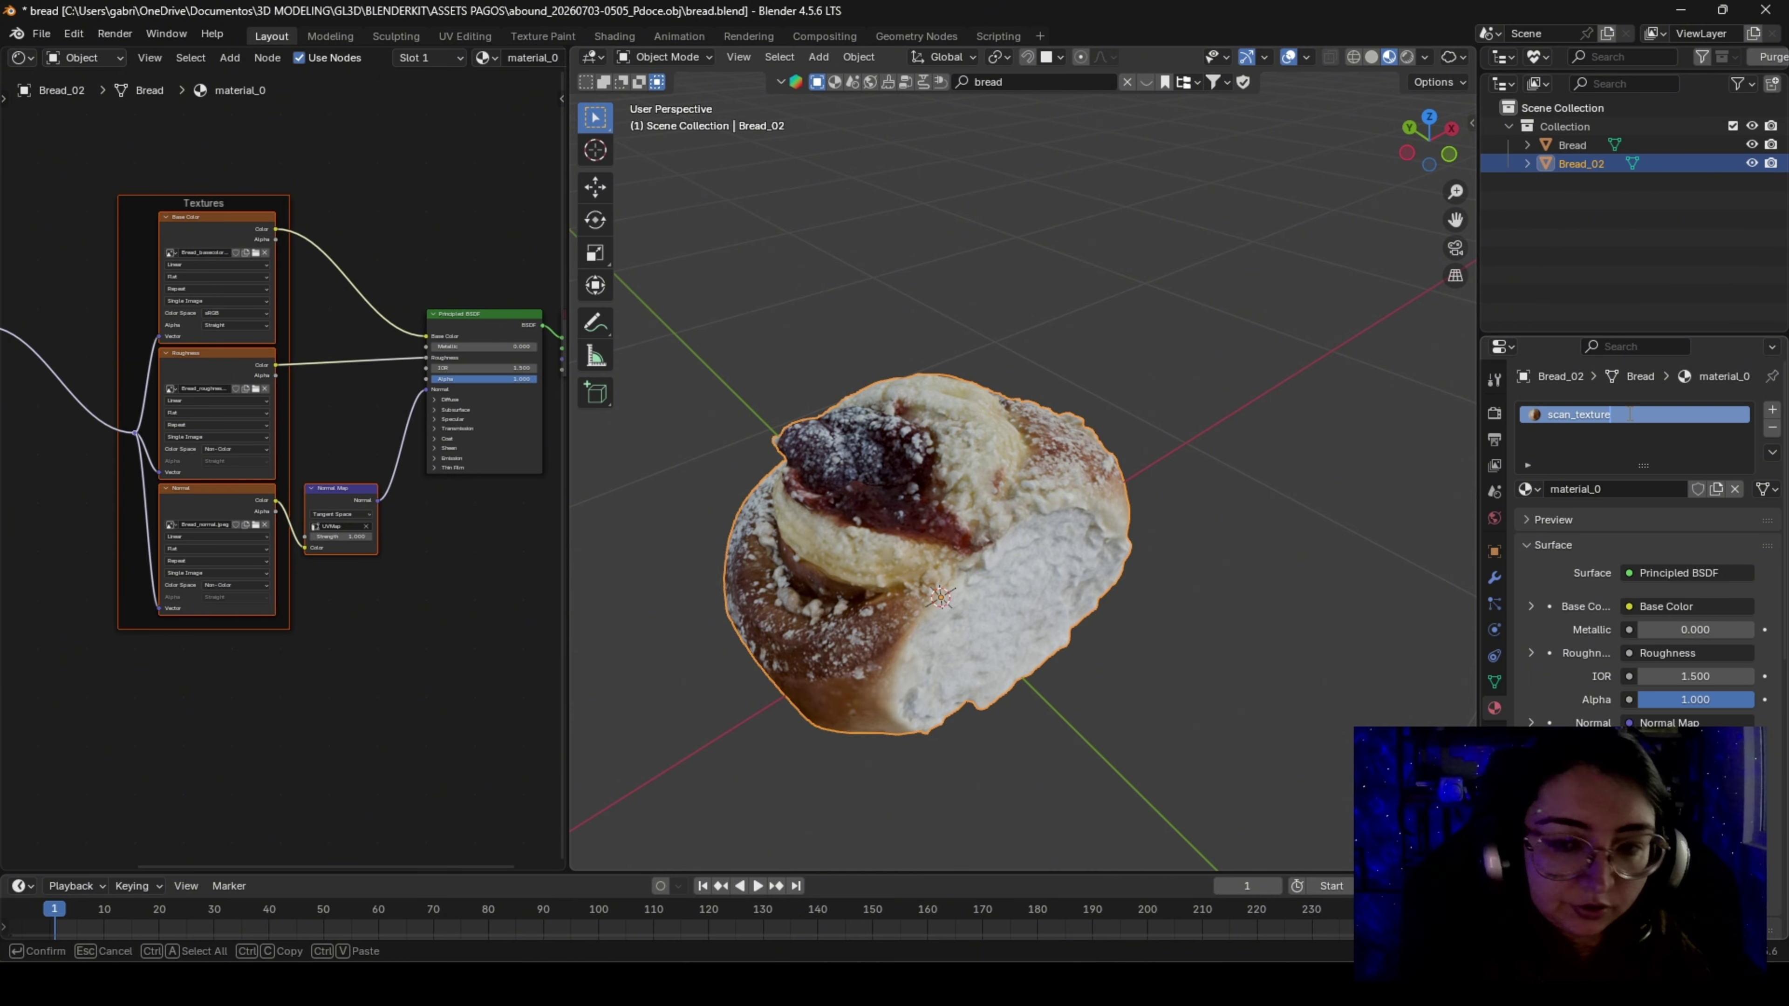
type("_02")
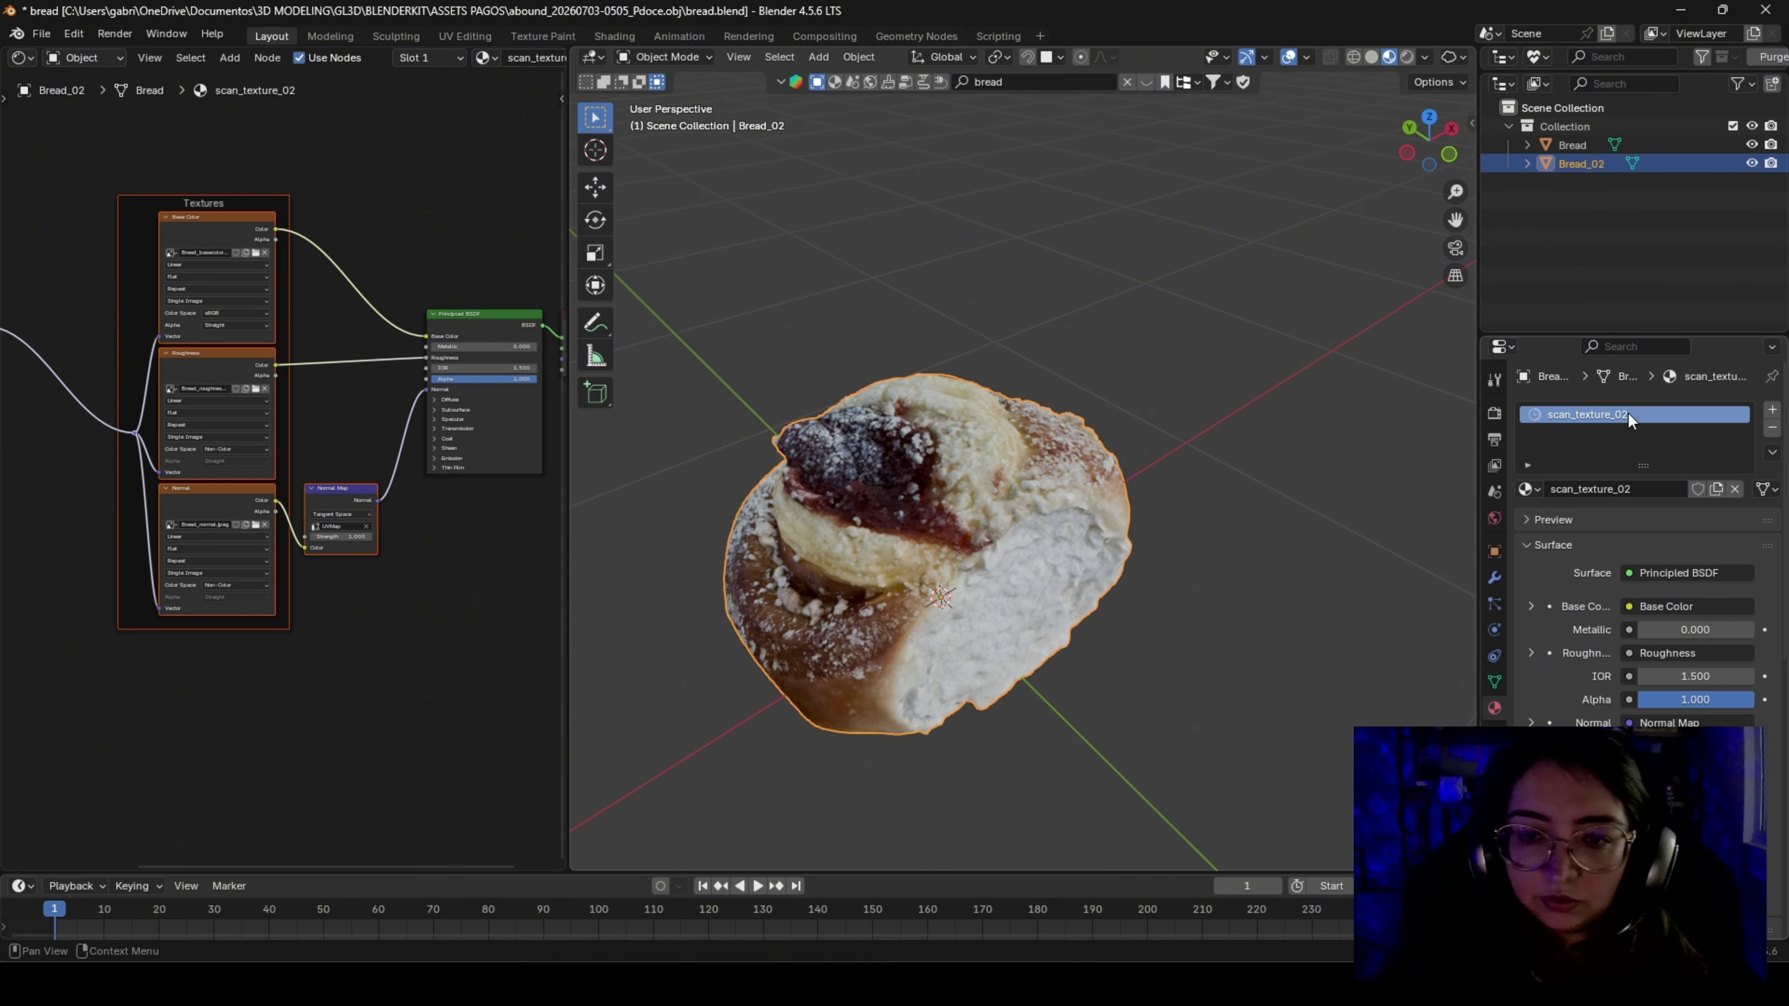
key("Return")
Purge the unused local and linked data-blocks from the file with recursive deletion
left_click(1767, 56)
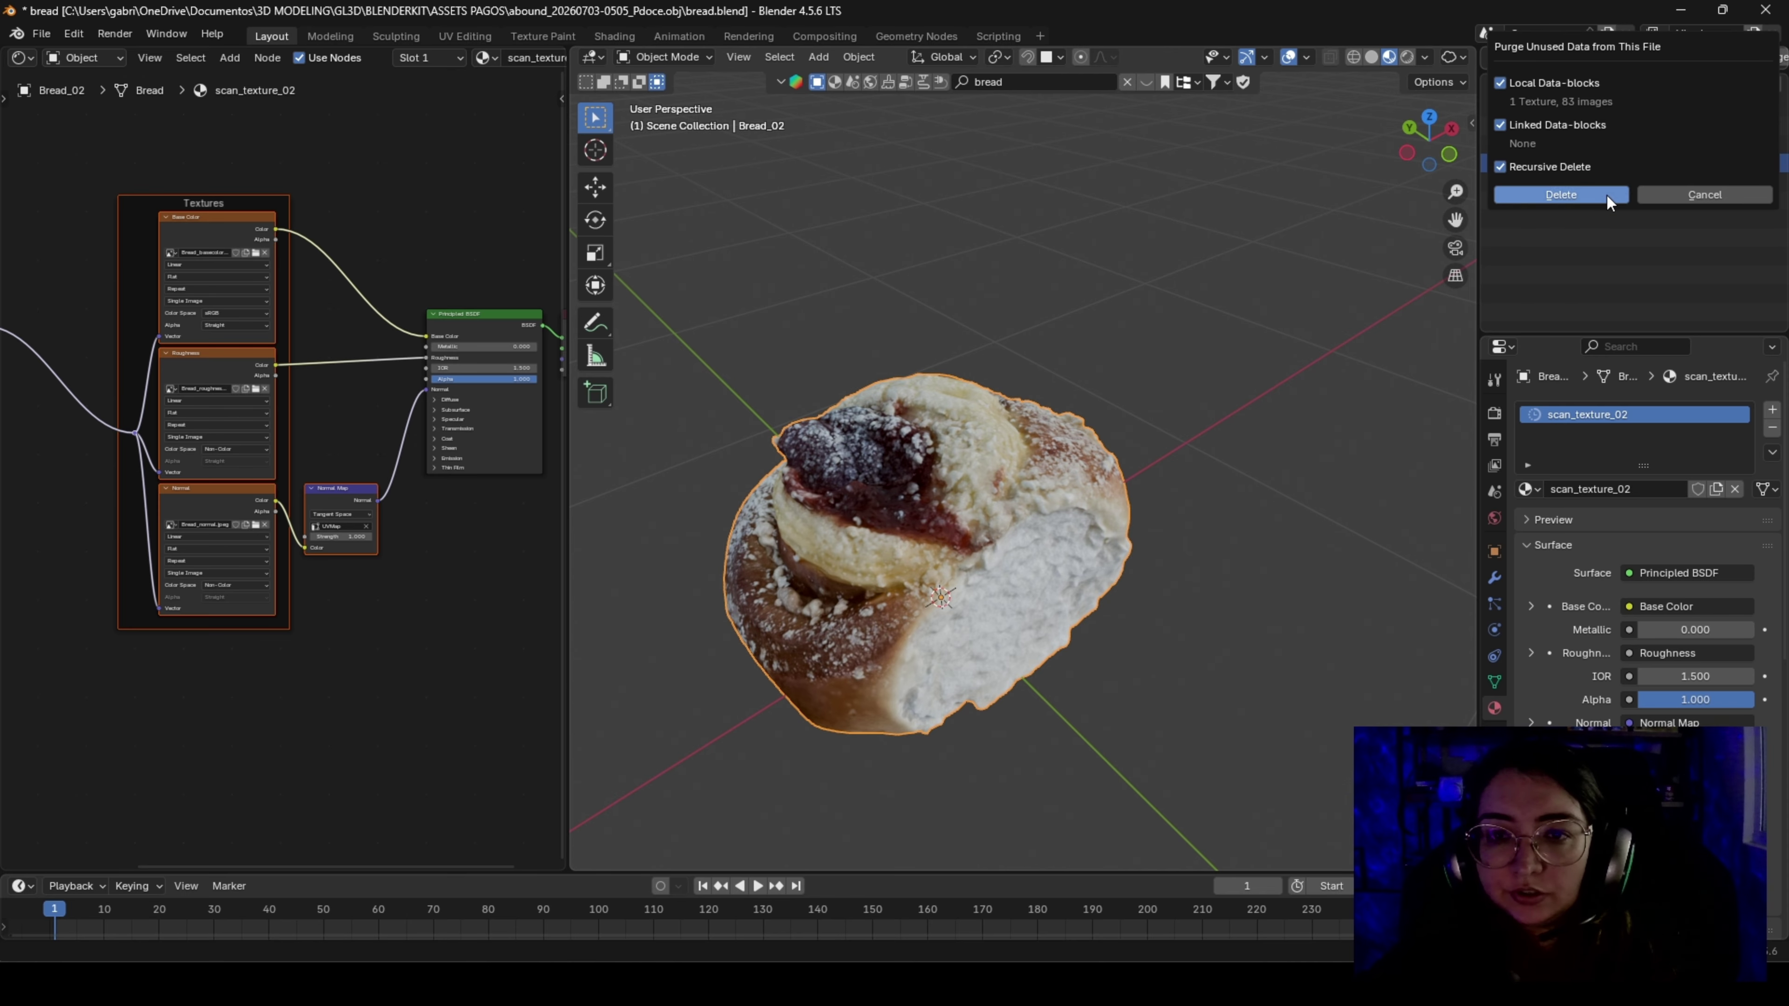
left_click(1561, 194)
Scale Bread_02 down uniformly to about 0.268, making it about 0.238 m wide
key("n")
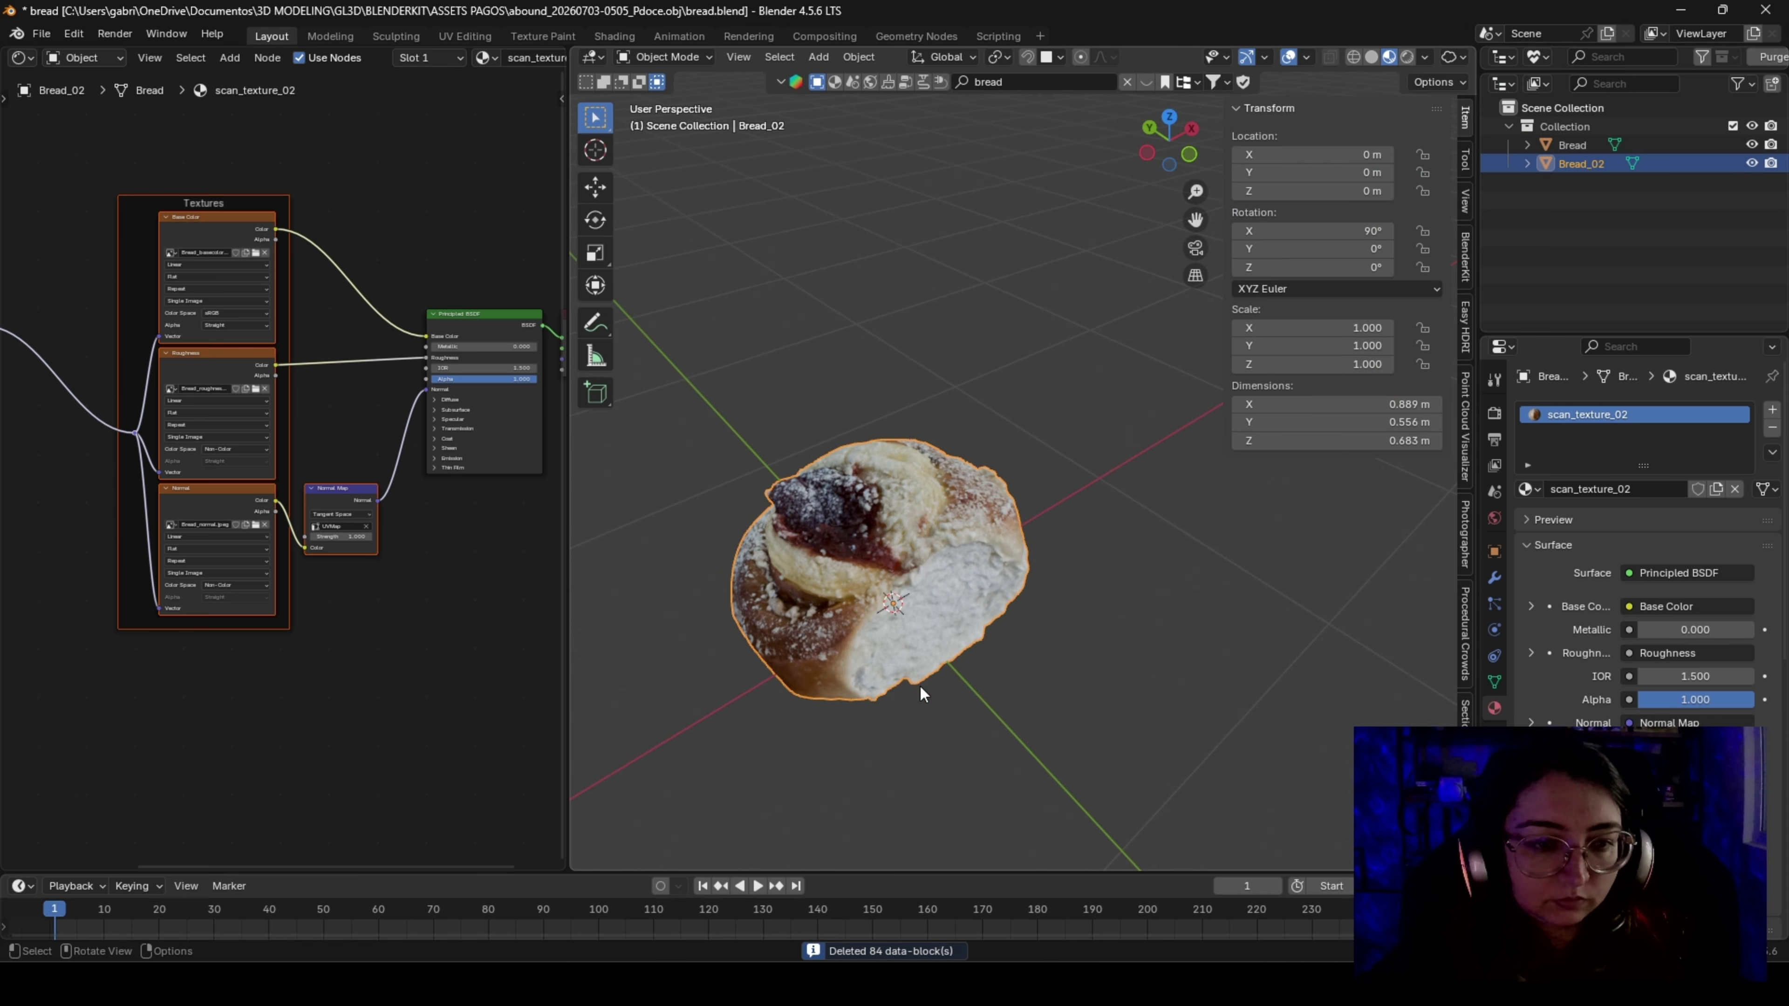
key("s")
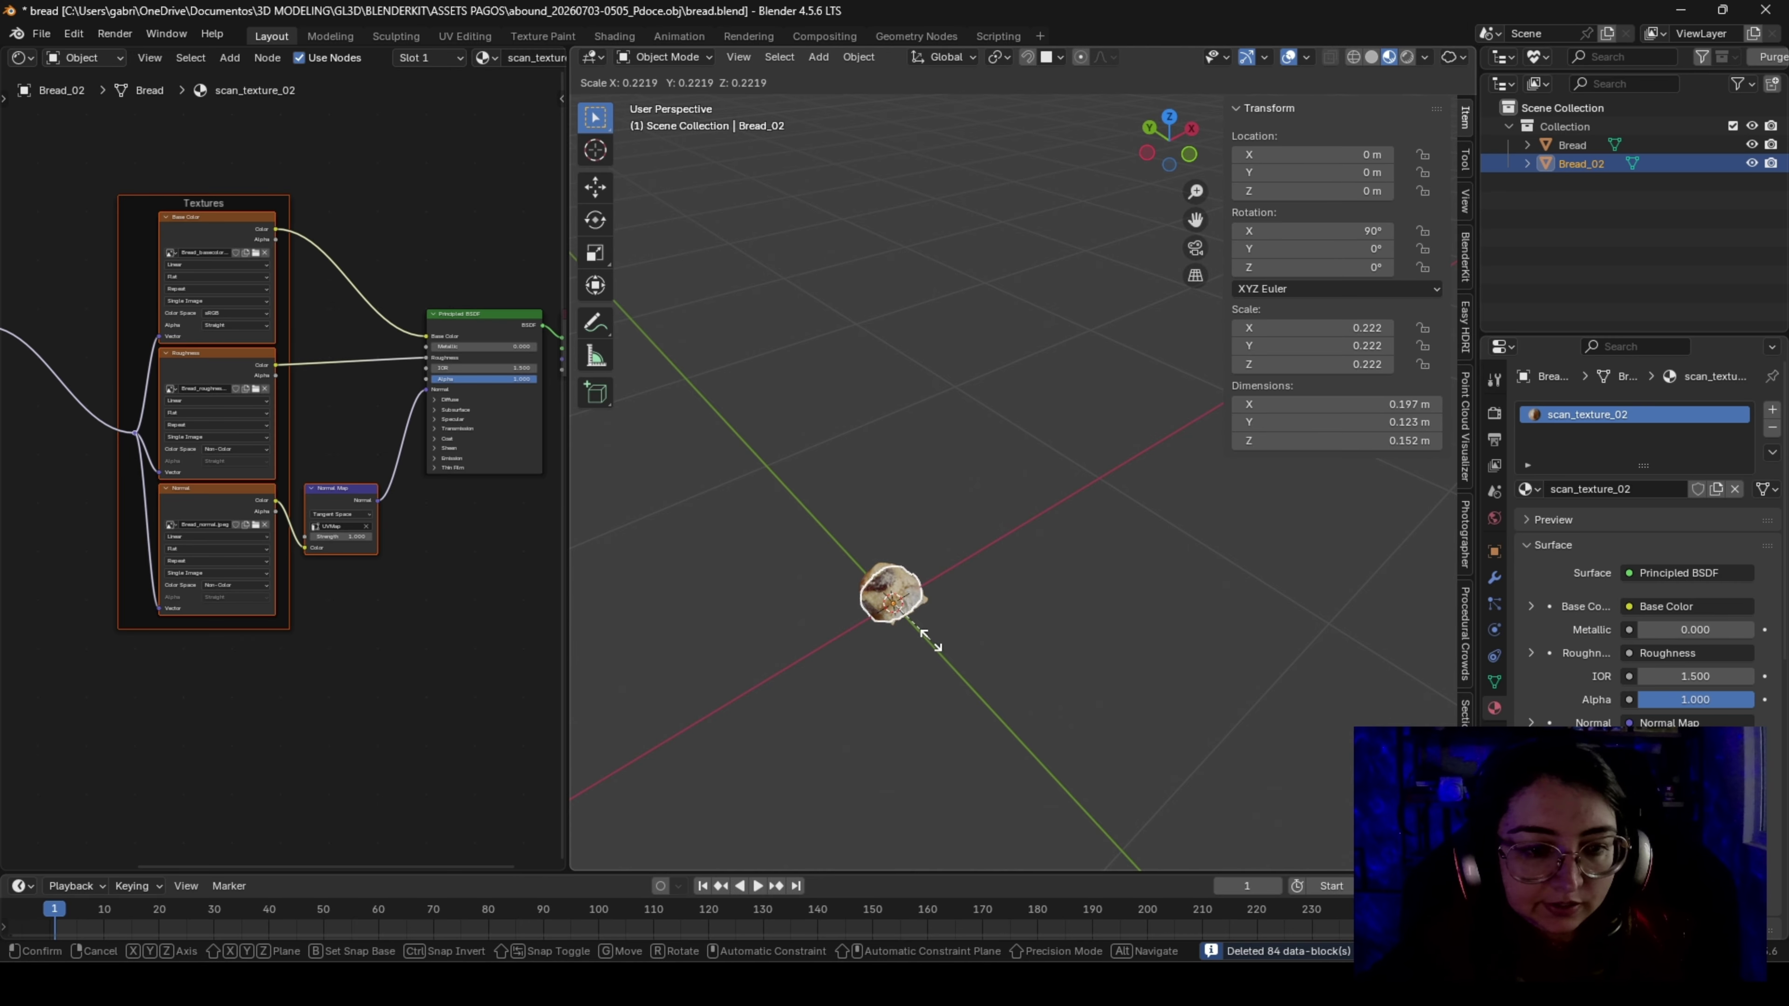
left_click(931, 641)
scroll(1004, 651, "up", 7)
middle_click_drag(1042, 653, 915, 656)
key("s")
left_click(1056, 672)
Move Bread_02 about 0.24 m along X beside the first bread and apply all its transforms
key("g")
key("x")
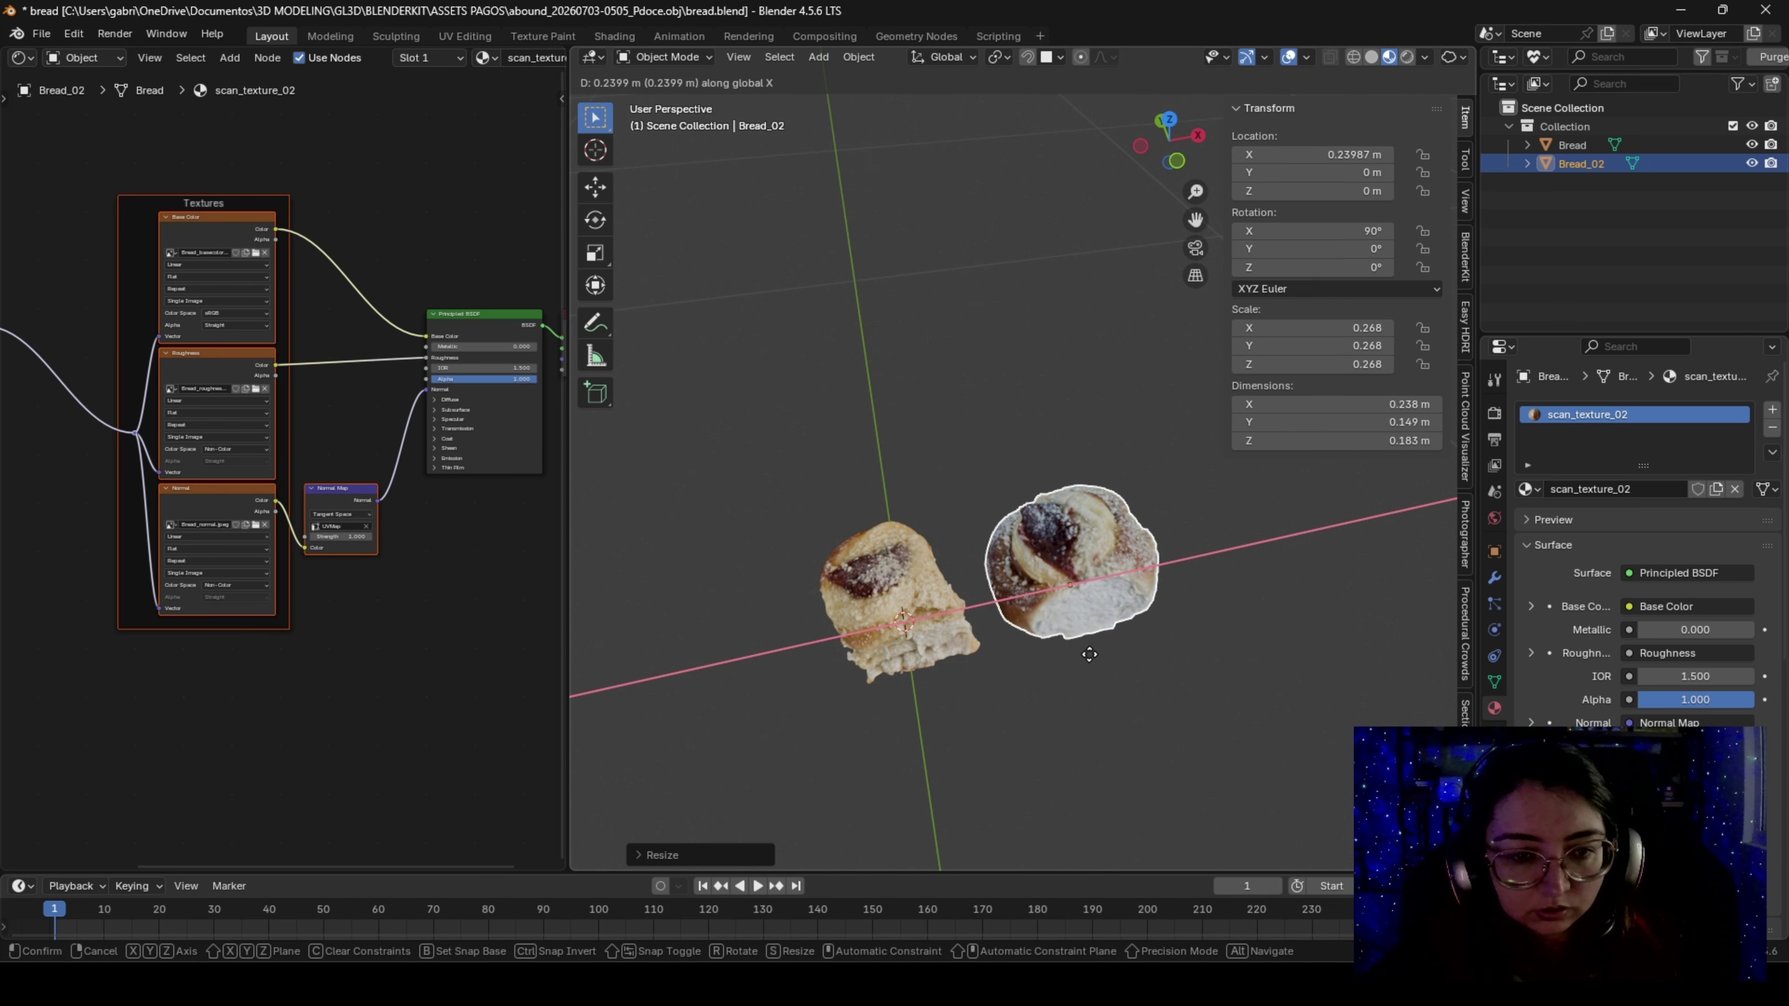
left_click(1089, 654)
middle_click_drag(1123, 649, 1171, 610)
key("ctrl+a")
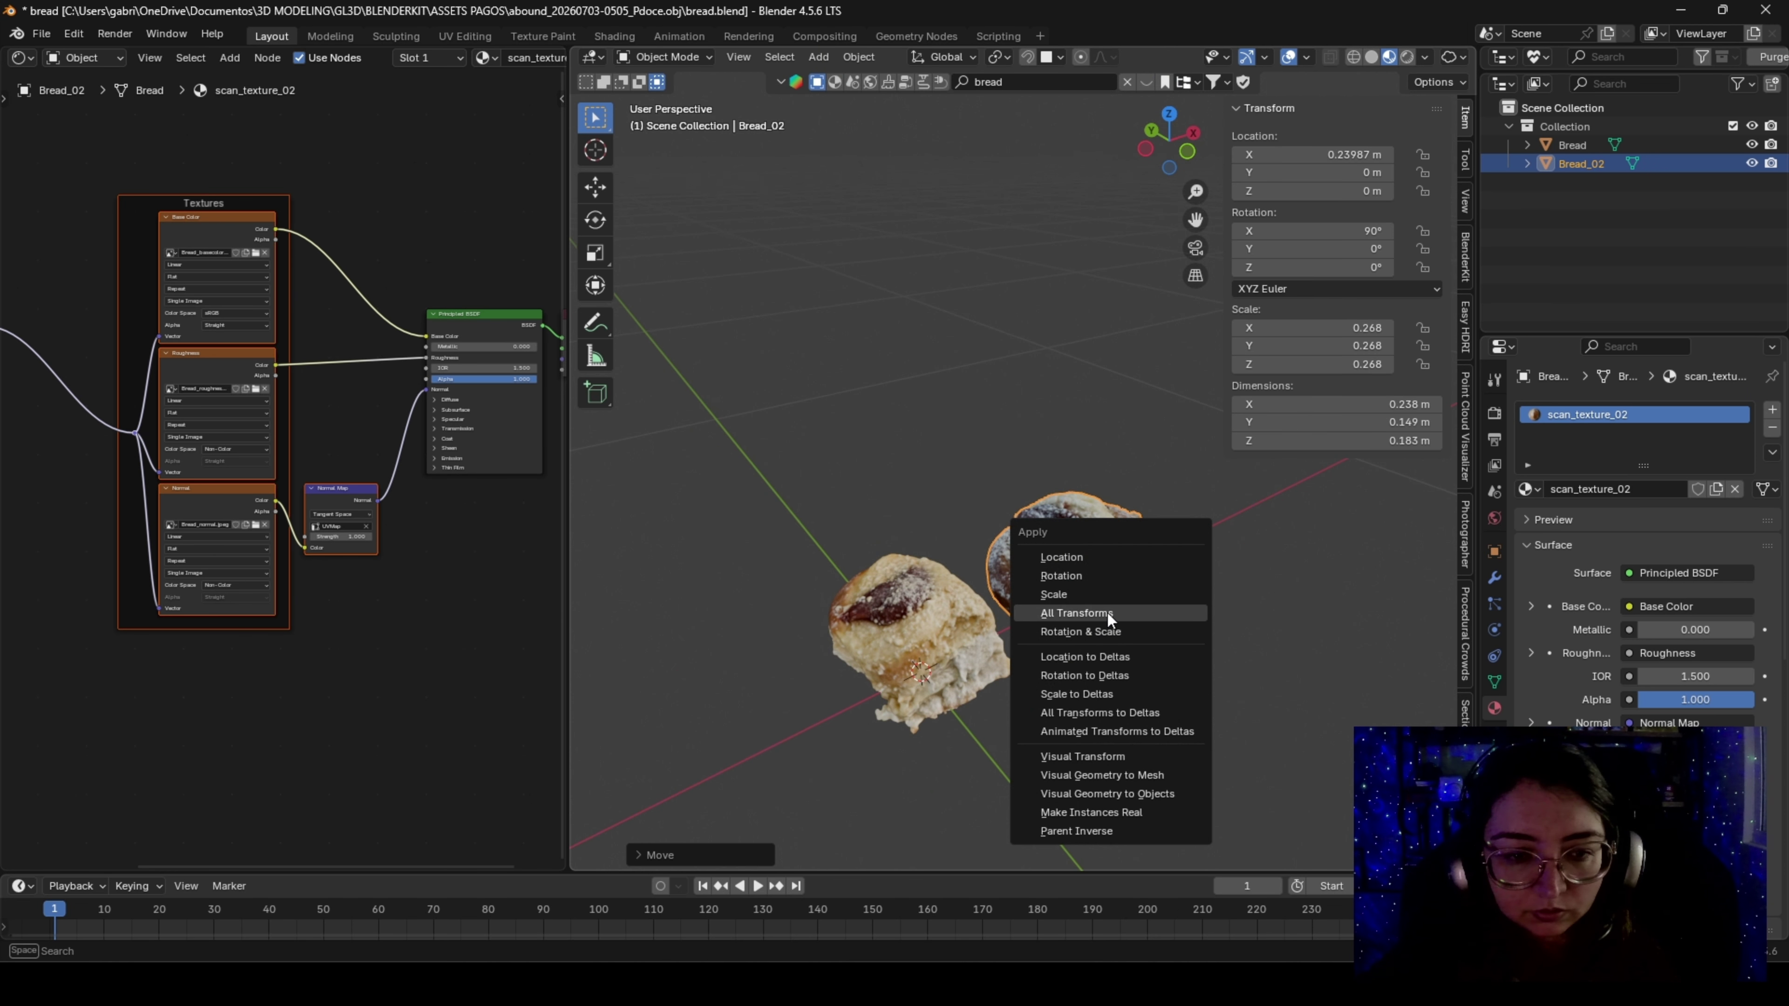
left_click(1074, 610)
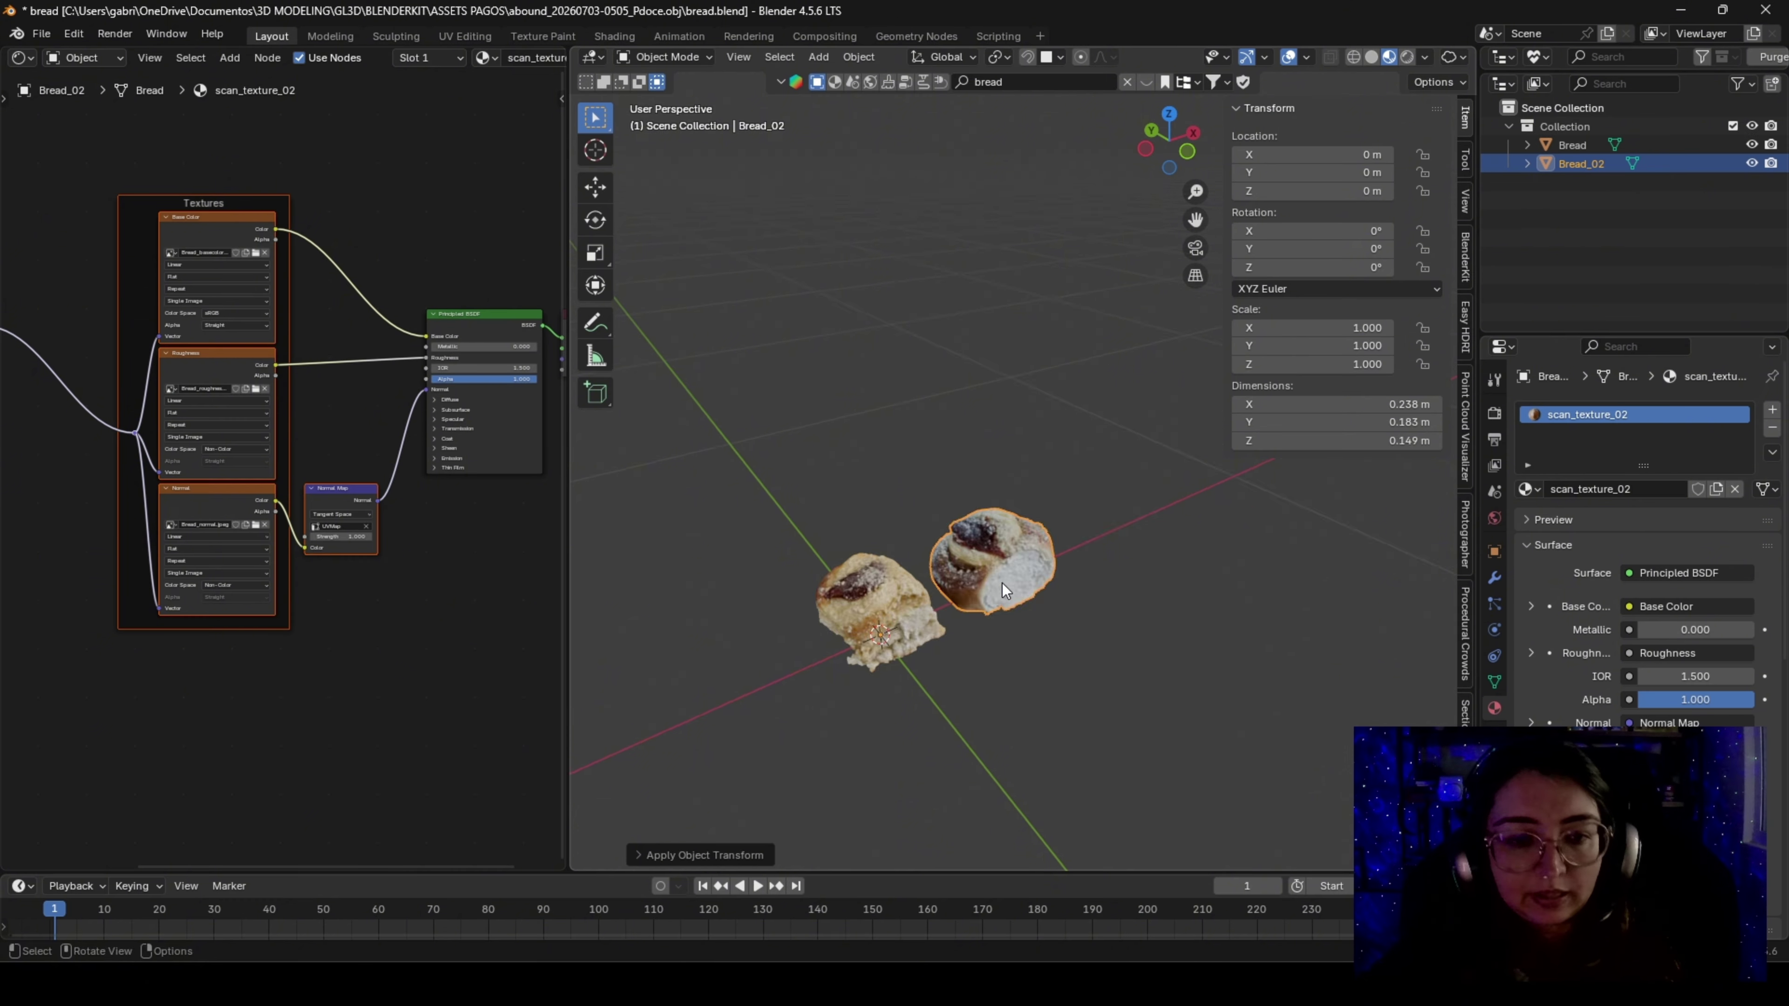
middle_click_drag(1002, 583, 963, 595)
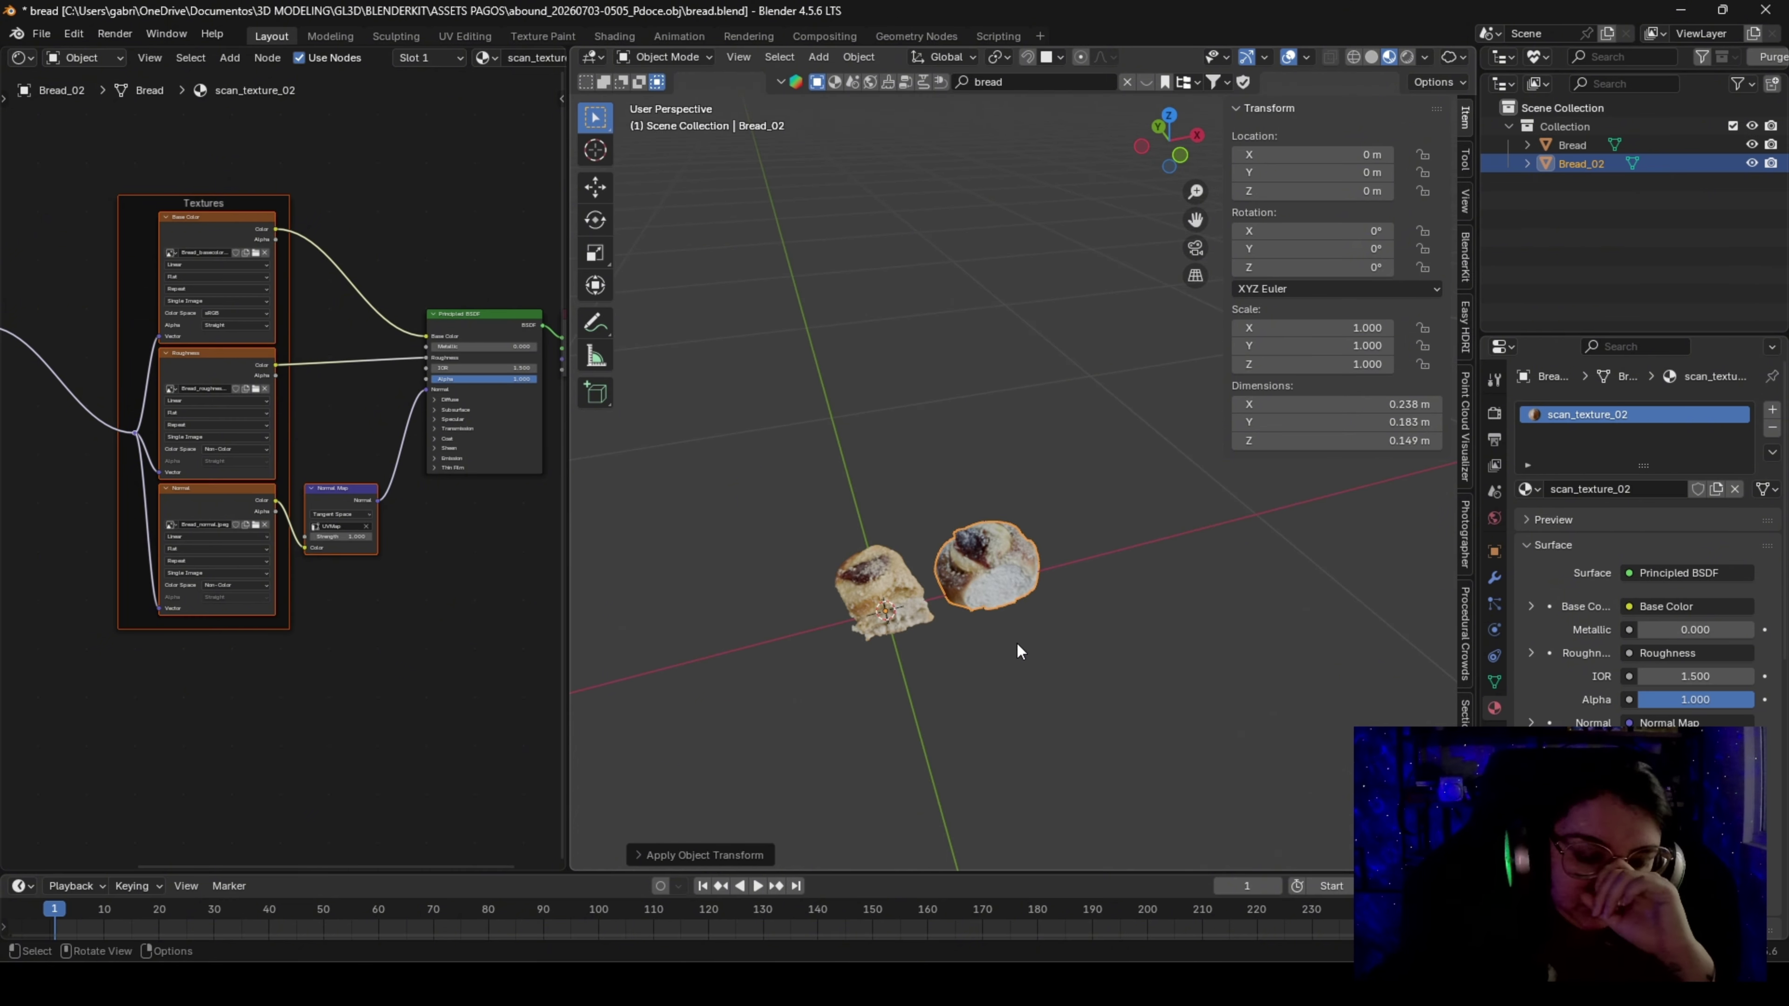
mouse_move(1065, 649)
middle_mouse_down()
mouse_move(1112, 639)
mouse_move(1069, 663)
middle_mouse_up()
key("n")
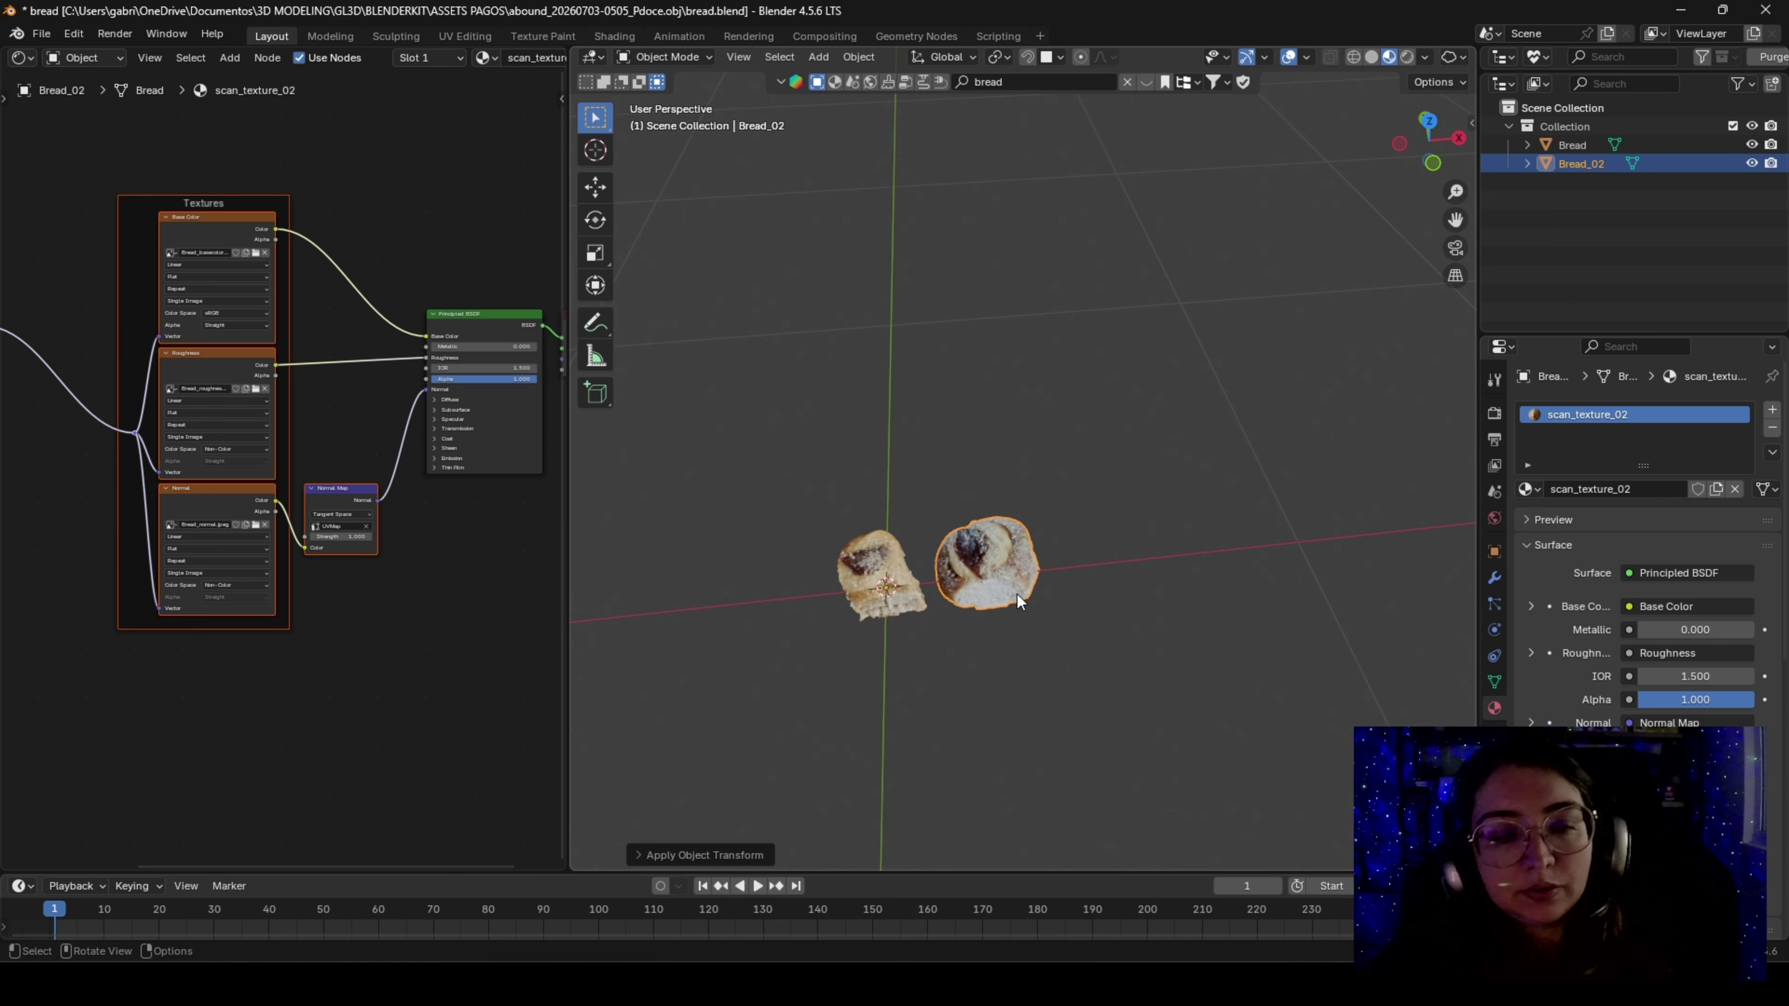
middle_click_drag(1018, 594, 1026, 599)
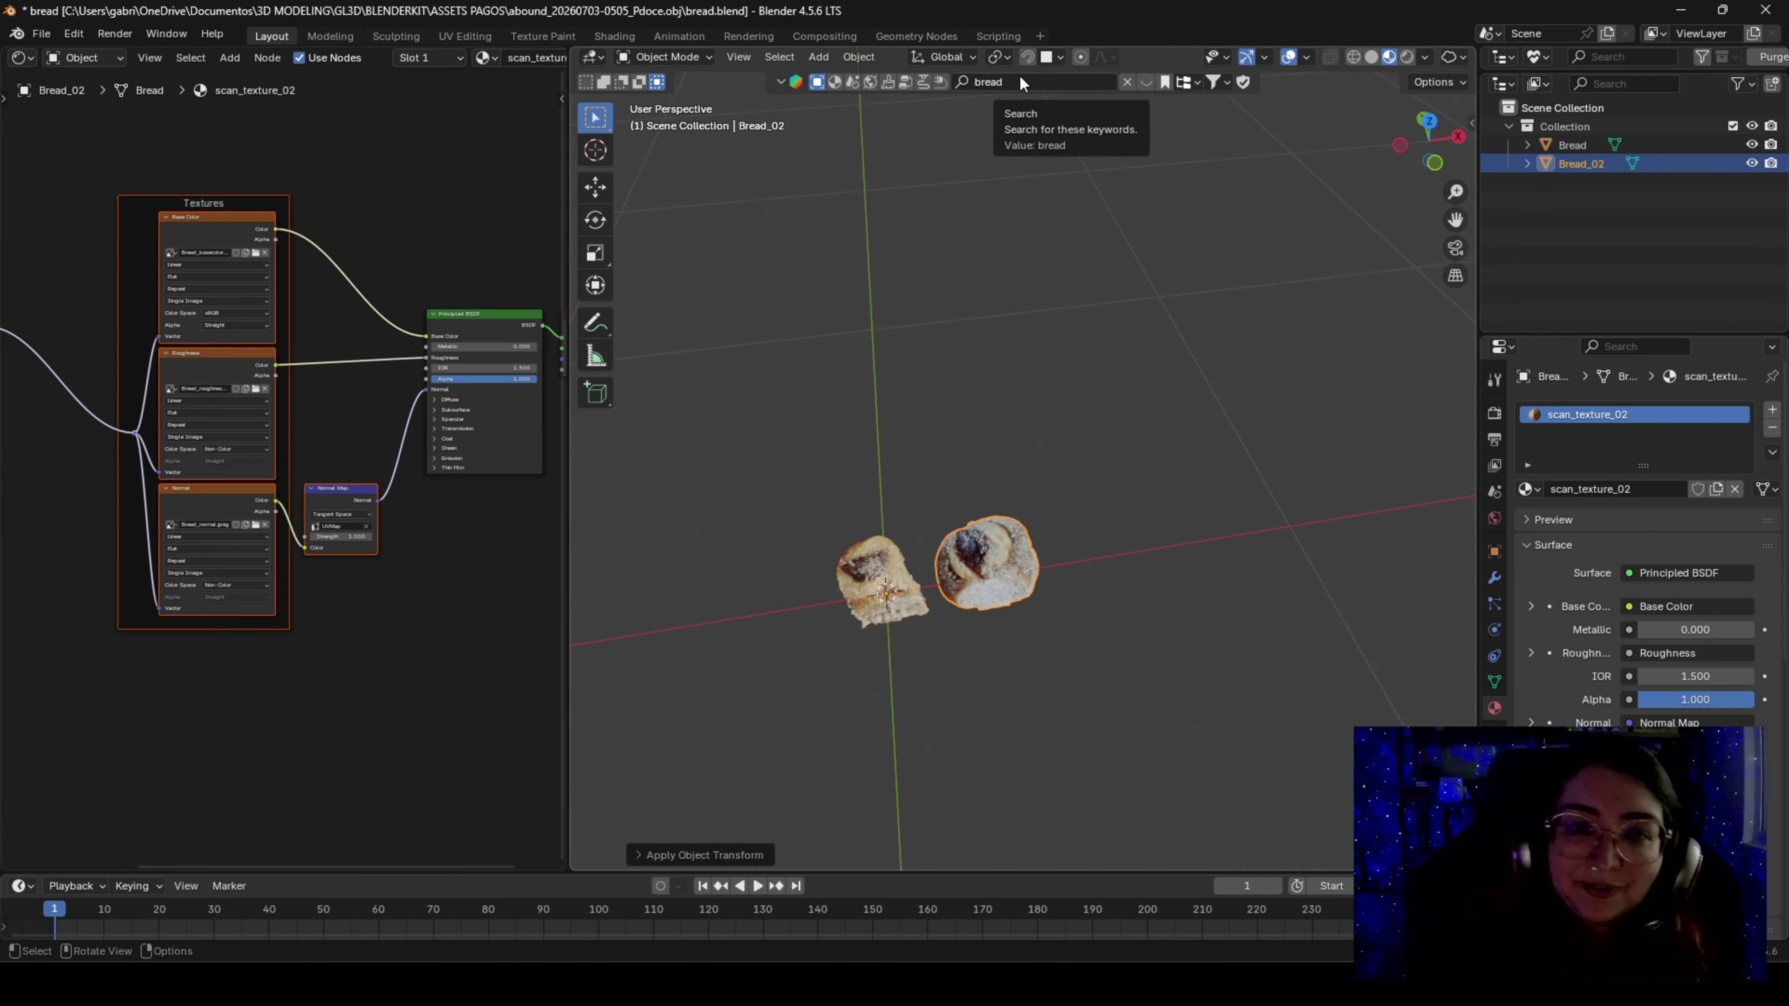
scroll(958, 618, "down", 2)
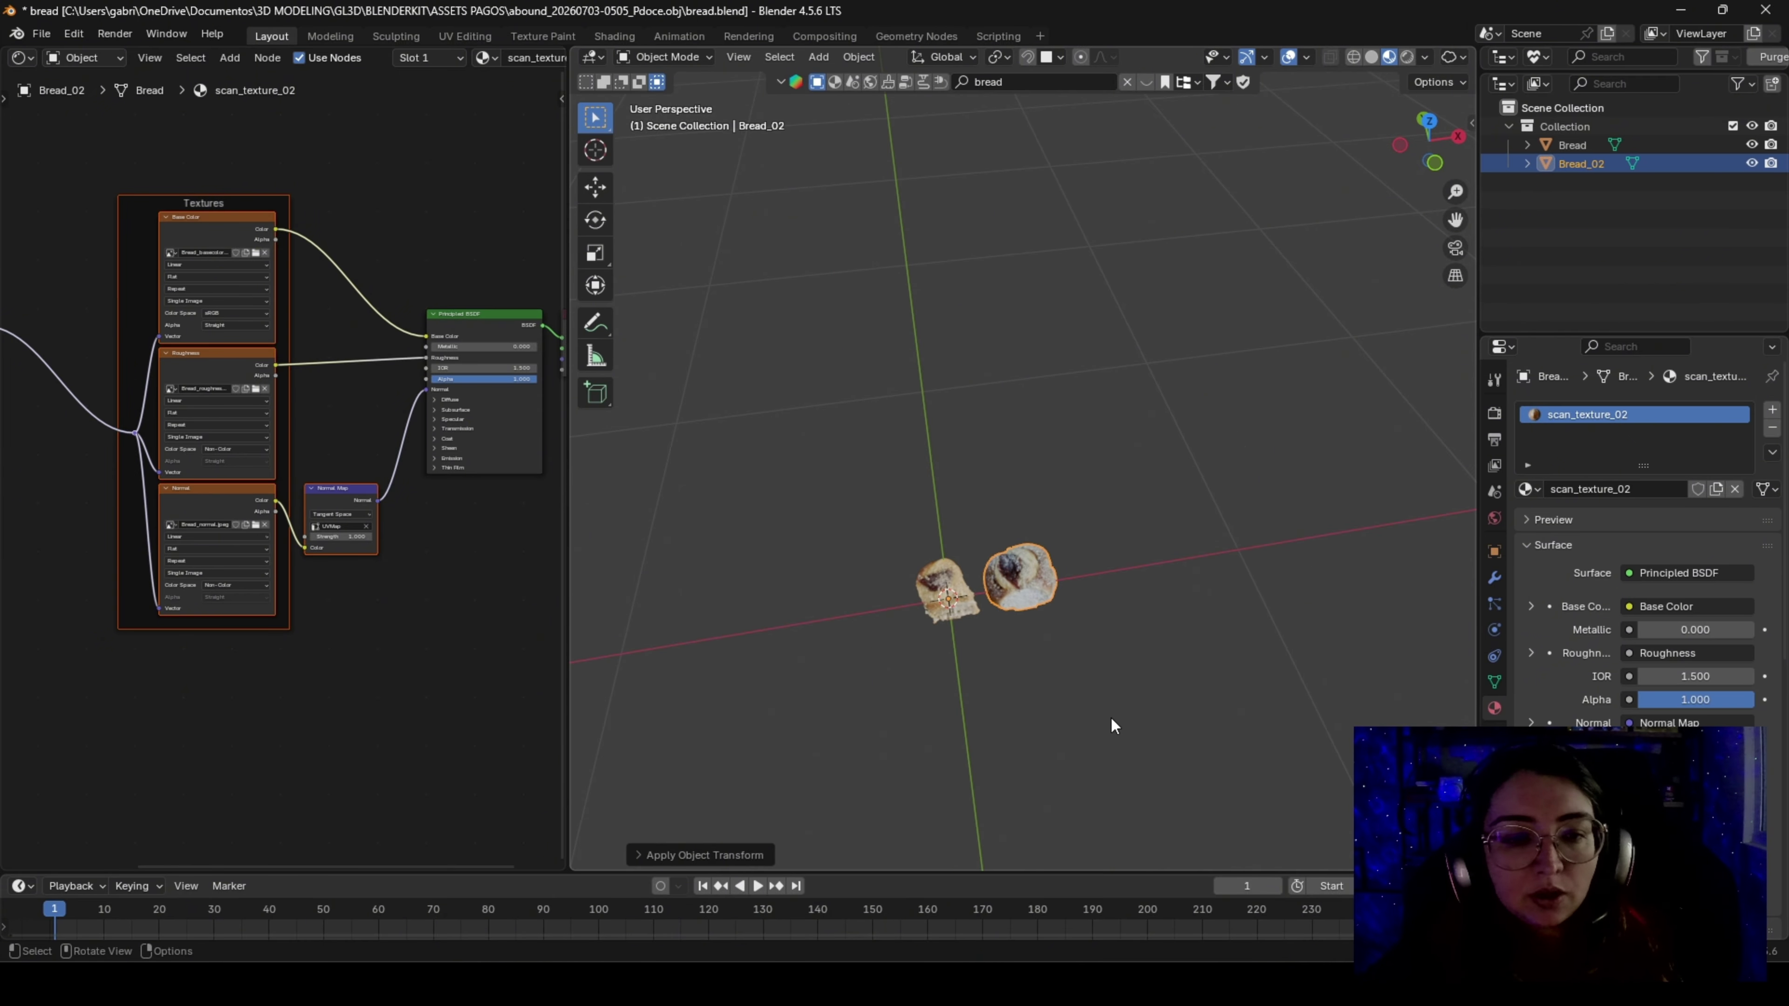
left_click(1110, 718)
middle_click_drag(1063, 634, 1031, 620)
left_click(1047, 603)
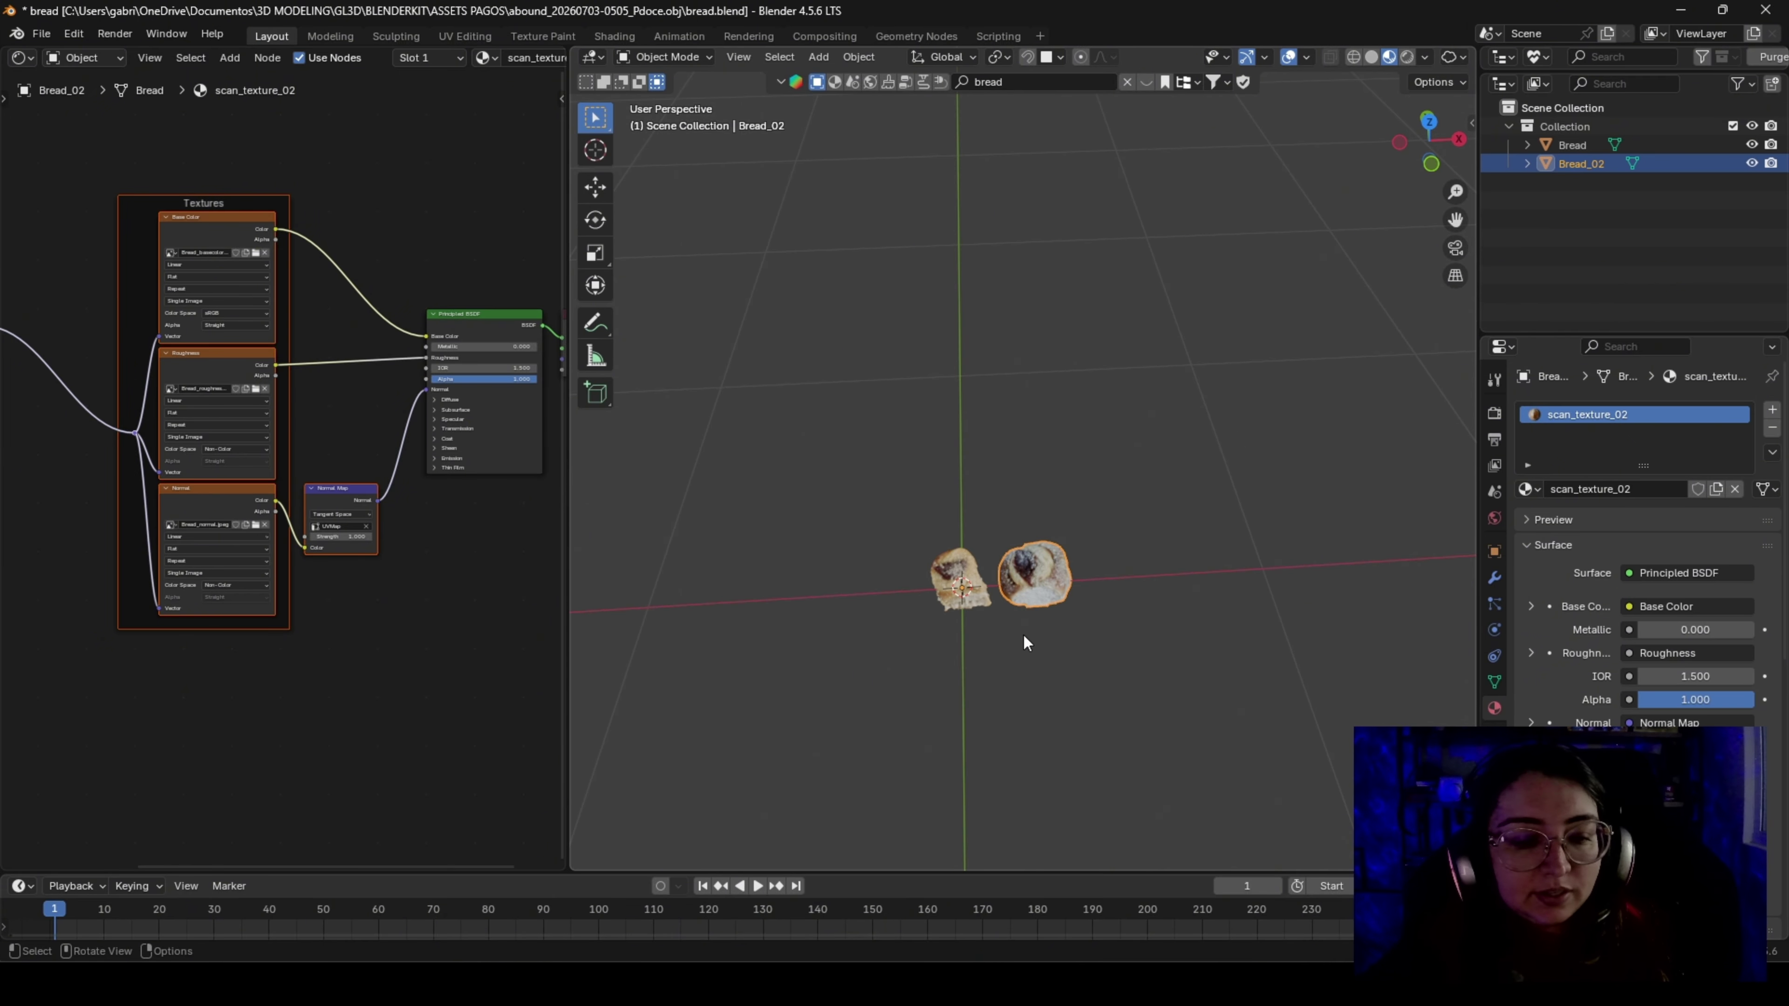
left_click(873, 500)
middle_click_drag(1095, 634, 1050, 627)
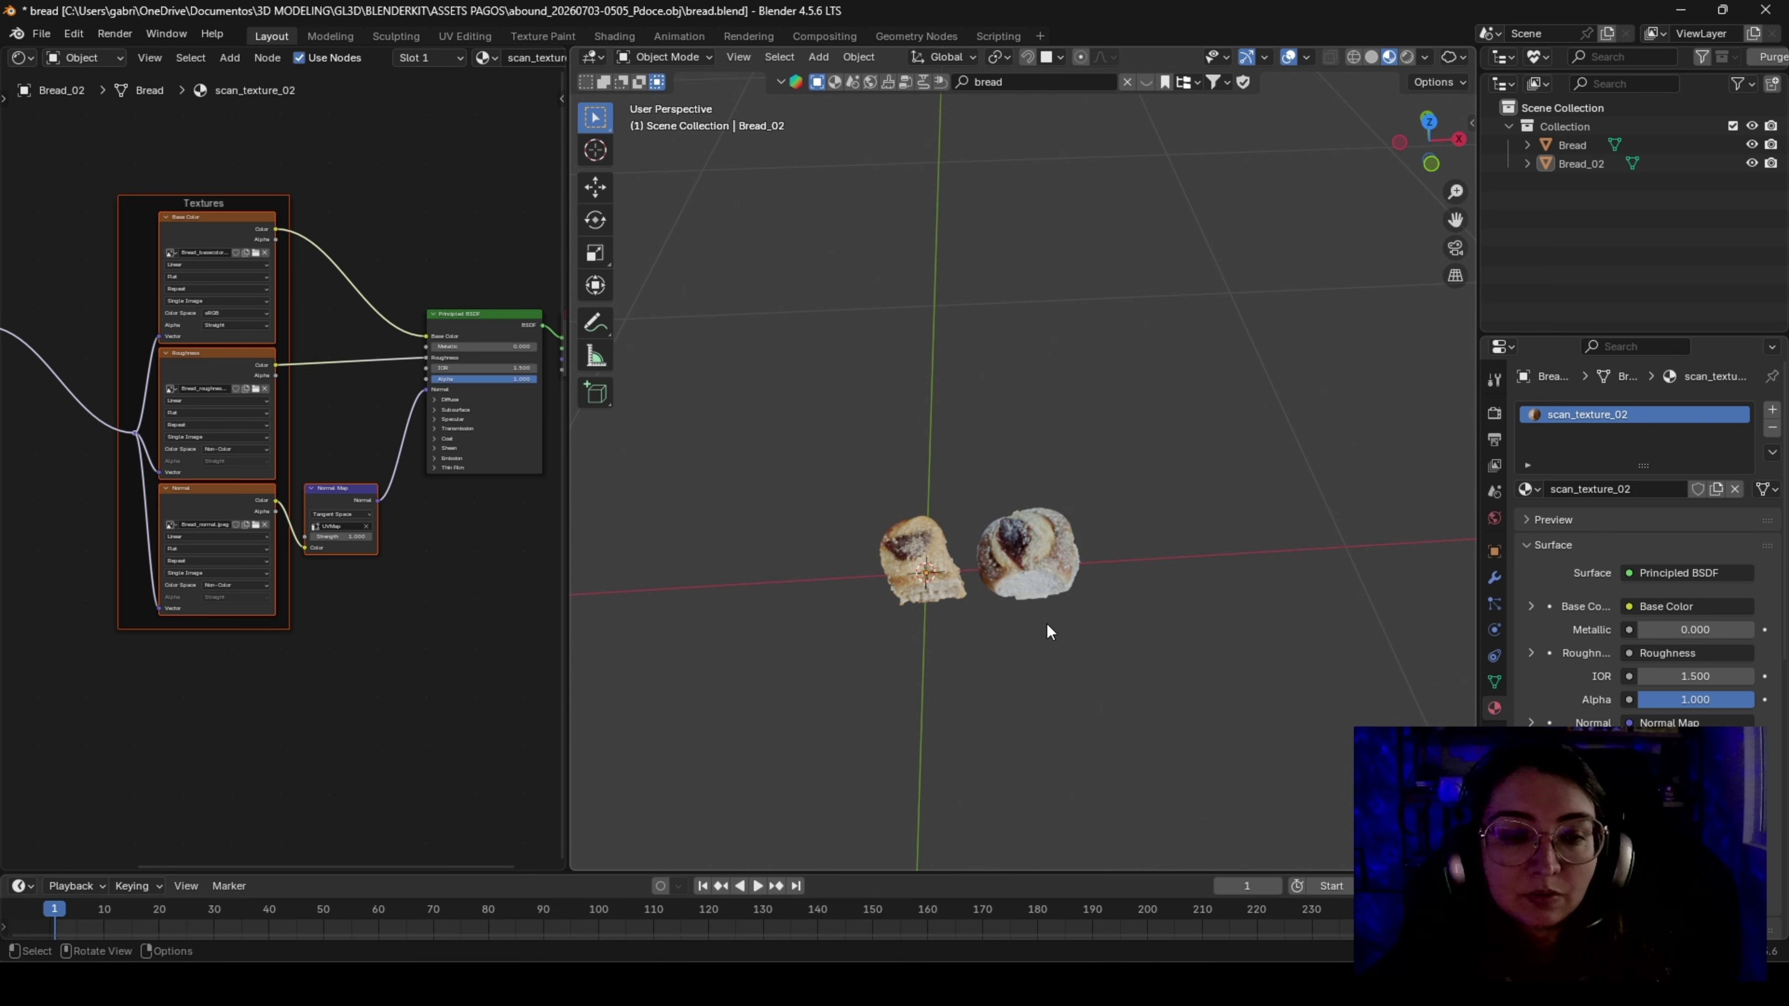
scroll(1003, 572, "up", 2)
Move Bread_02 horizontally, with Z locked, until it sits closer to the first bread
left_click(1071, 581)
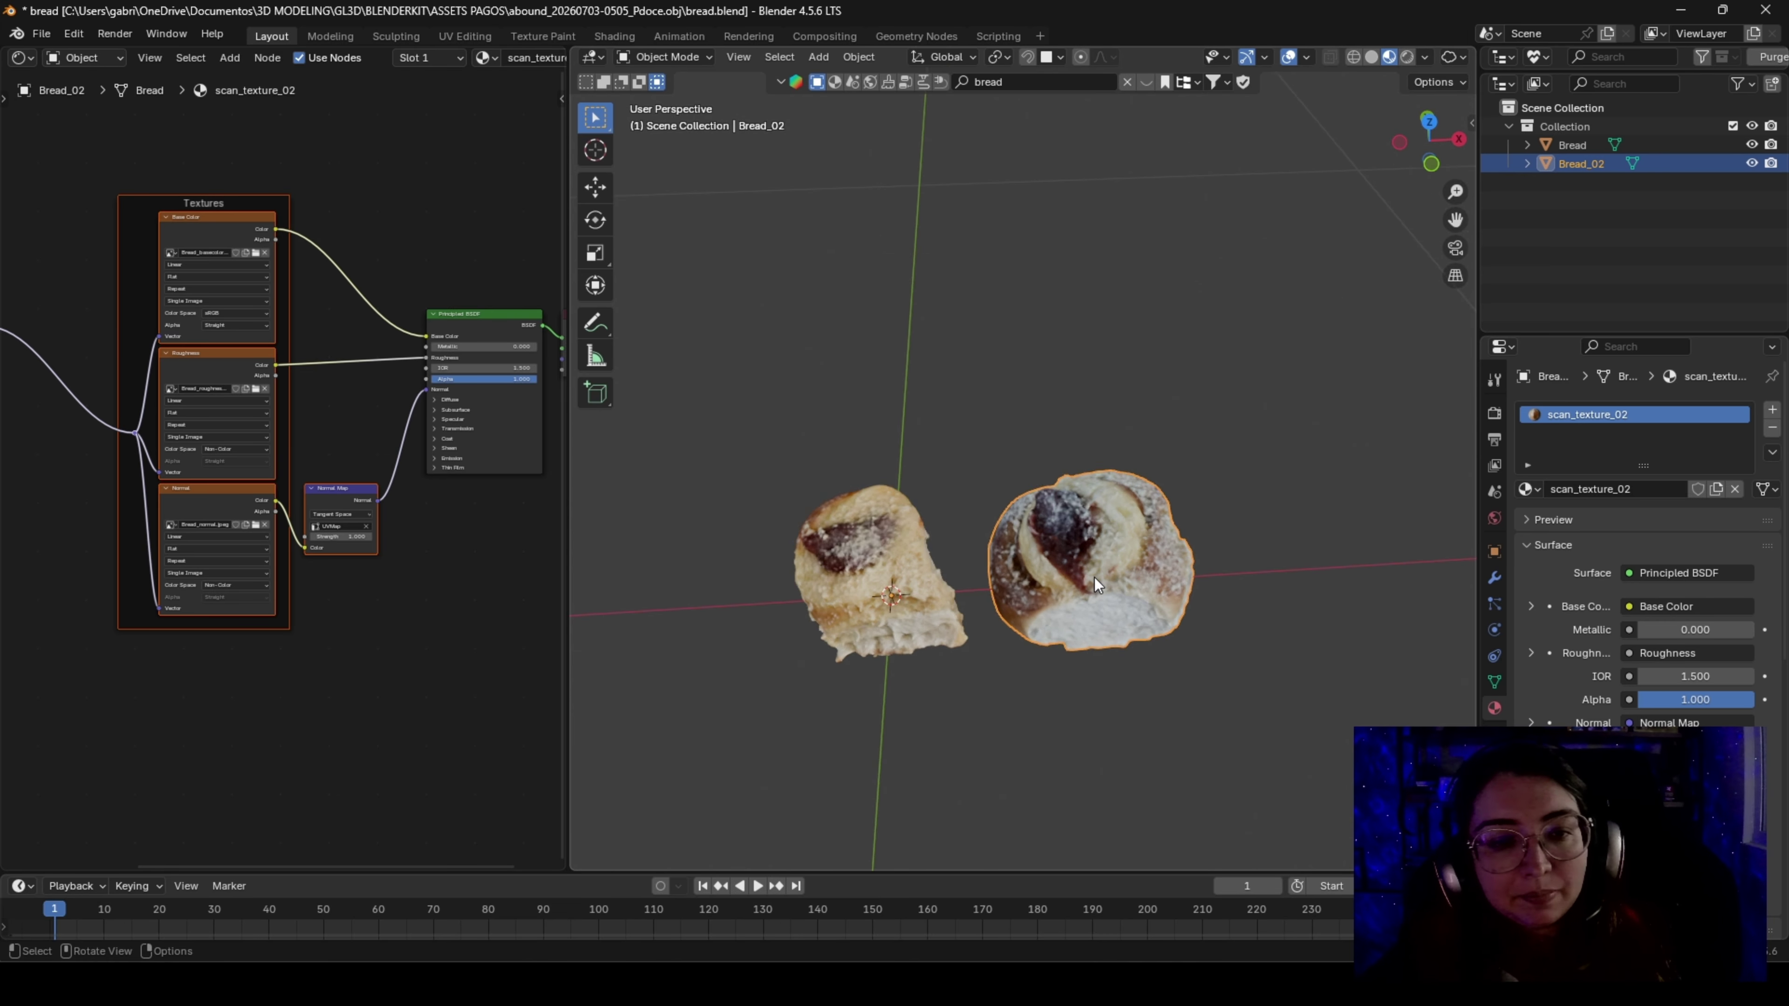
scroll(1094, 578, "up", 3)
key("g")
key("shift+z")
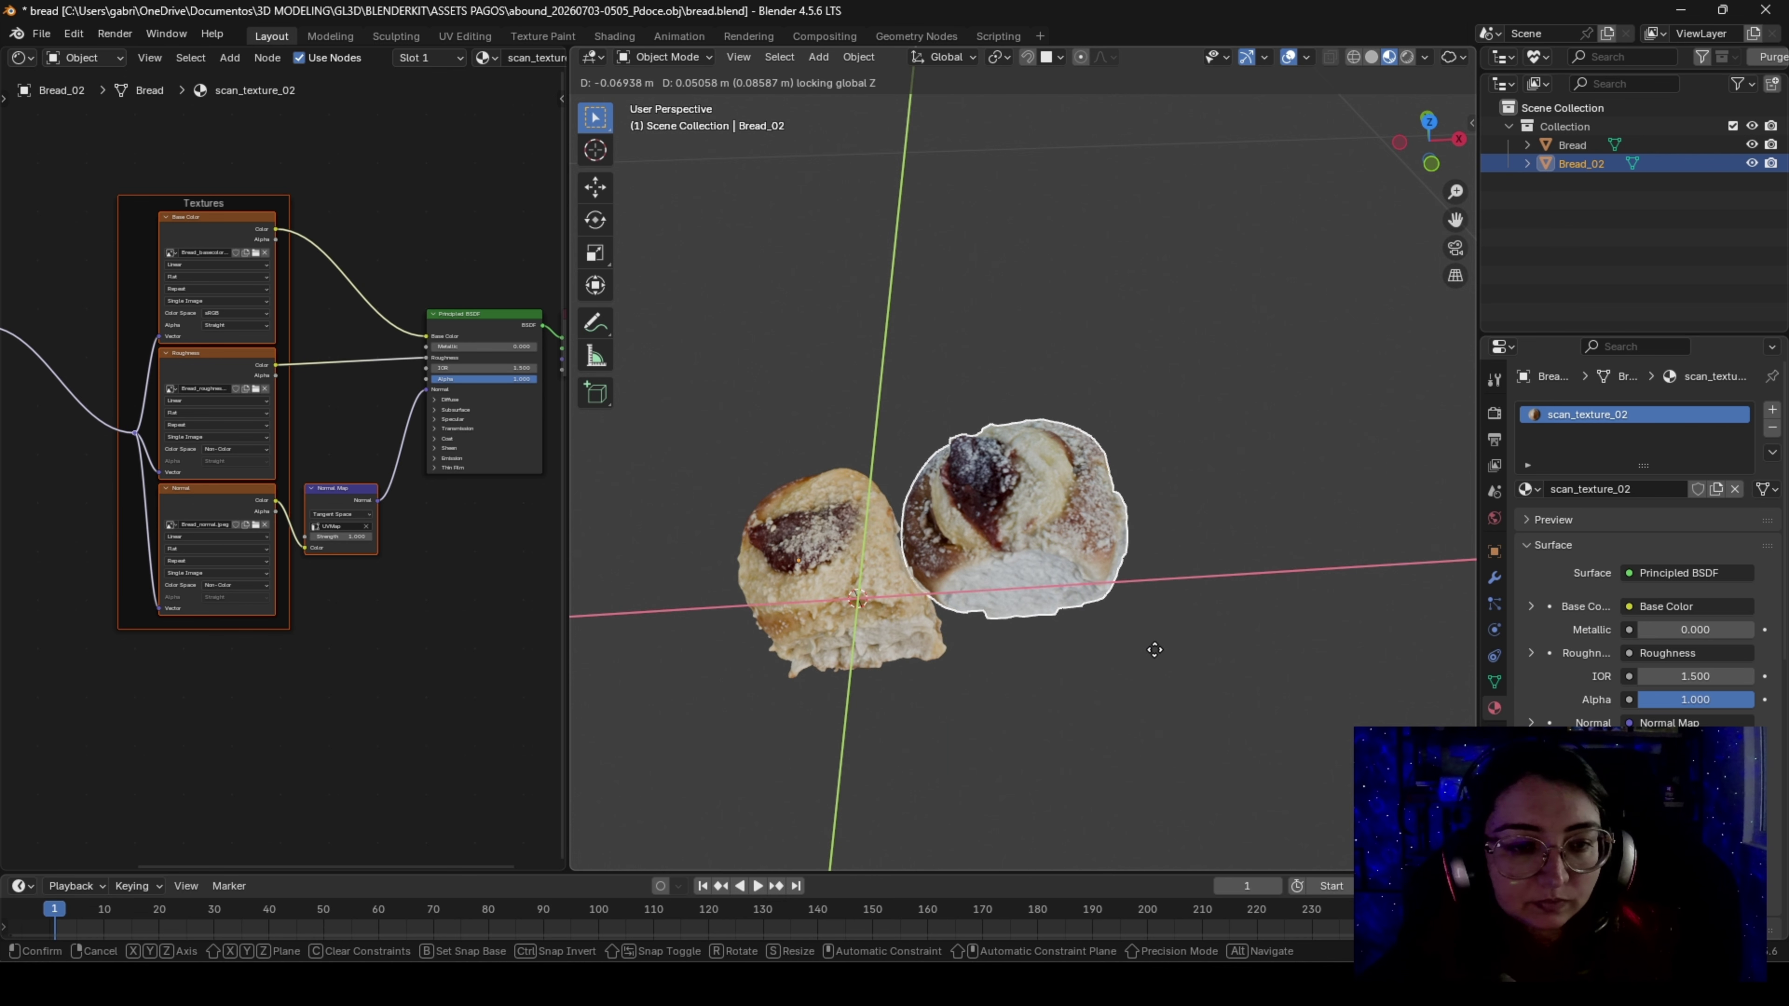
left_click(1104, 625)
middle_click_drag(1104, 625, 1131, 552)
Tilt Bread_02 about 13° around the global Y axis and raise it along Z
key("r")
key("y")
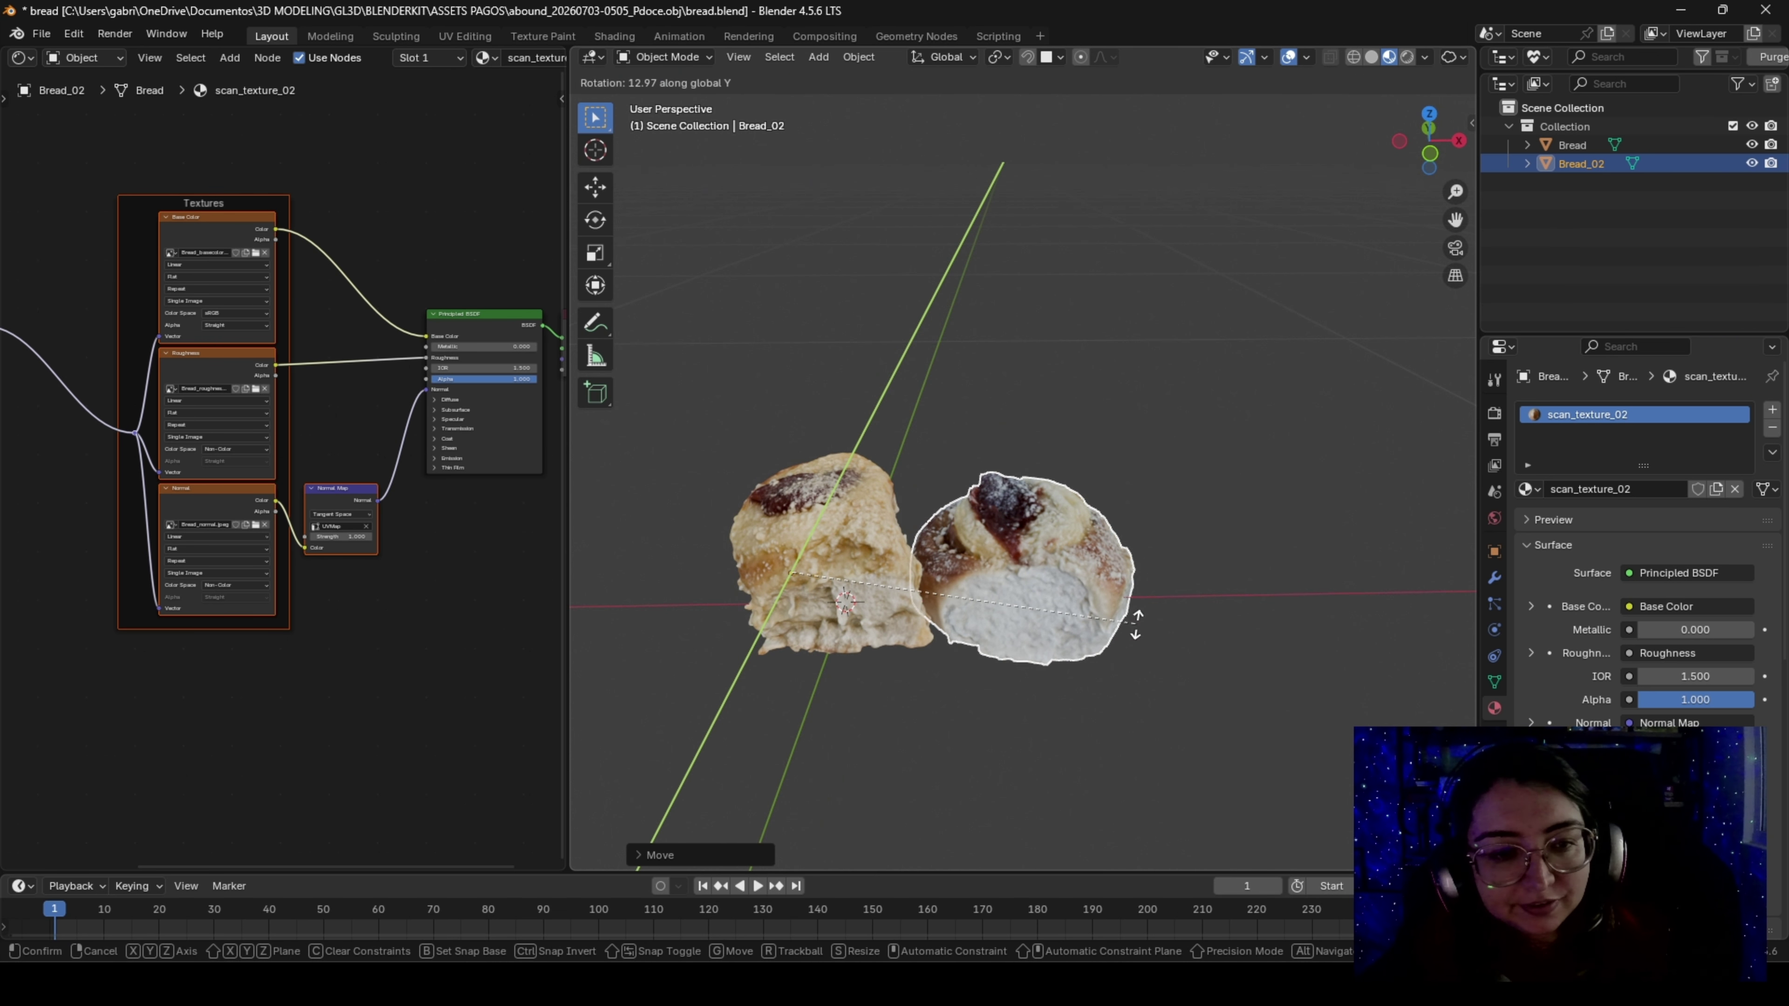
left_click(1133, 631)
key("g")
key("z")
left_click(1116, 562)
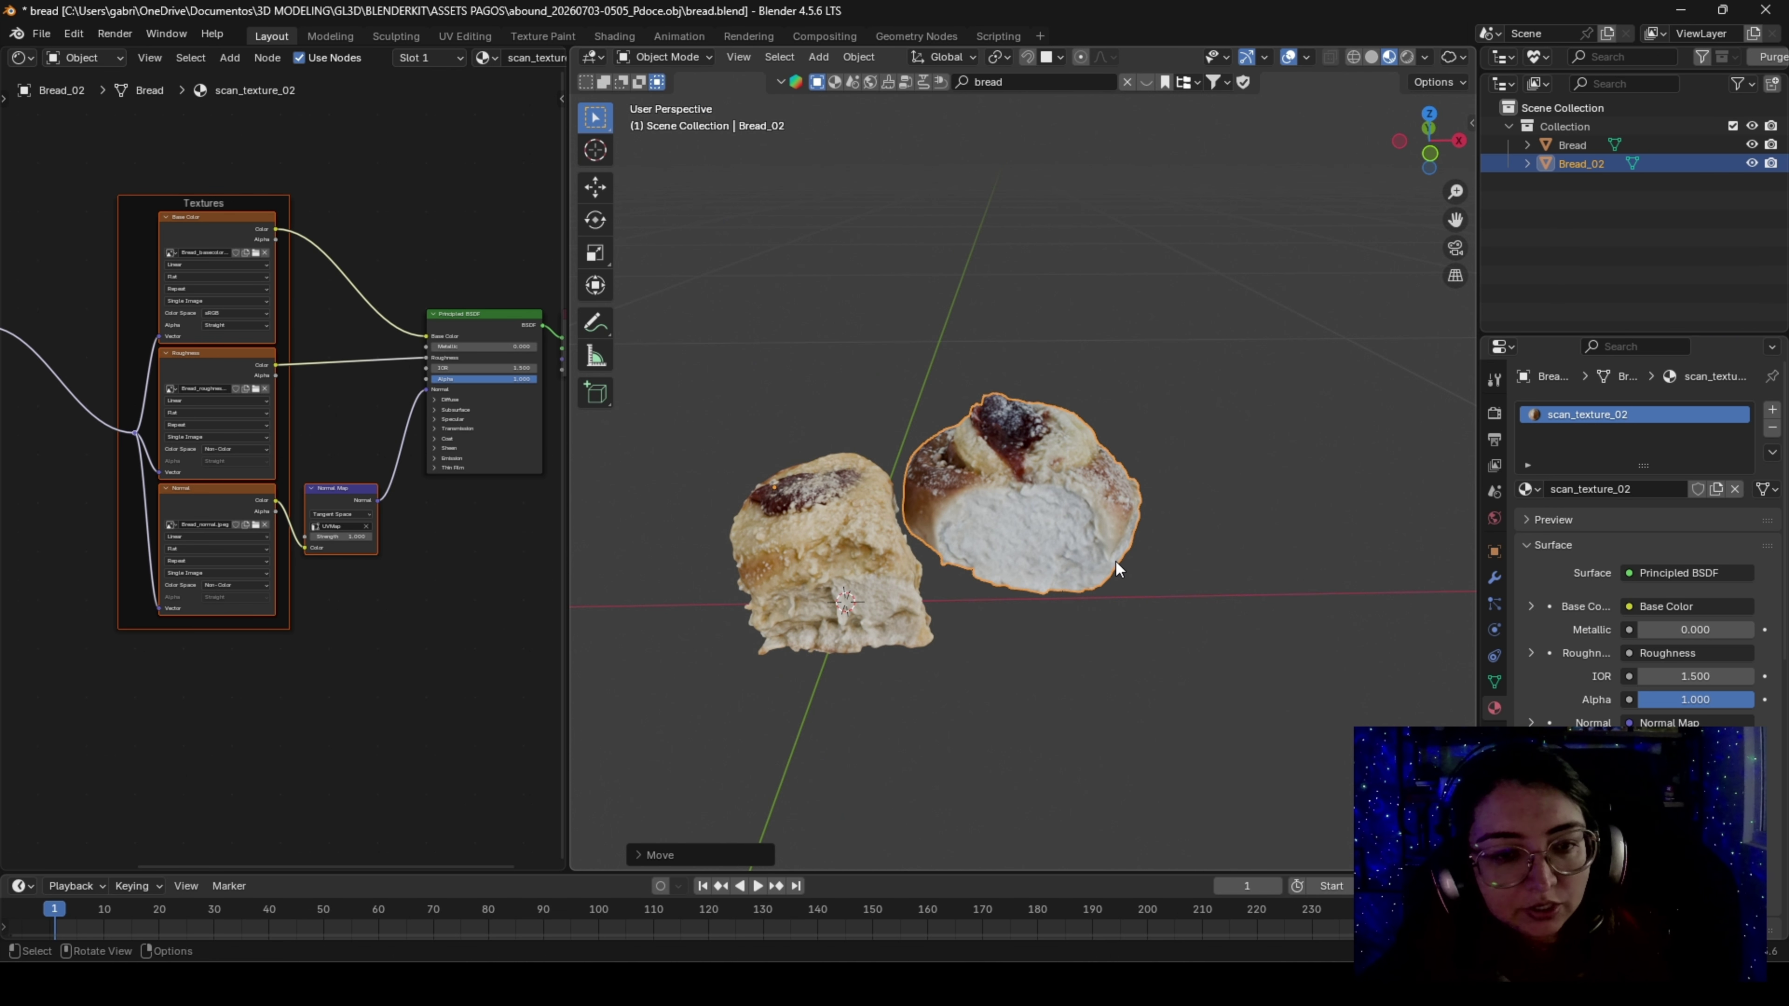
middle_click_drag(1116, 562, 1021, 619)
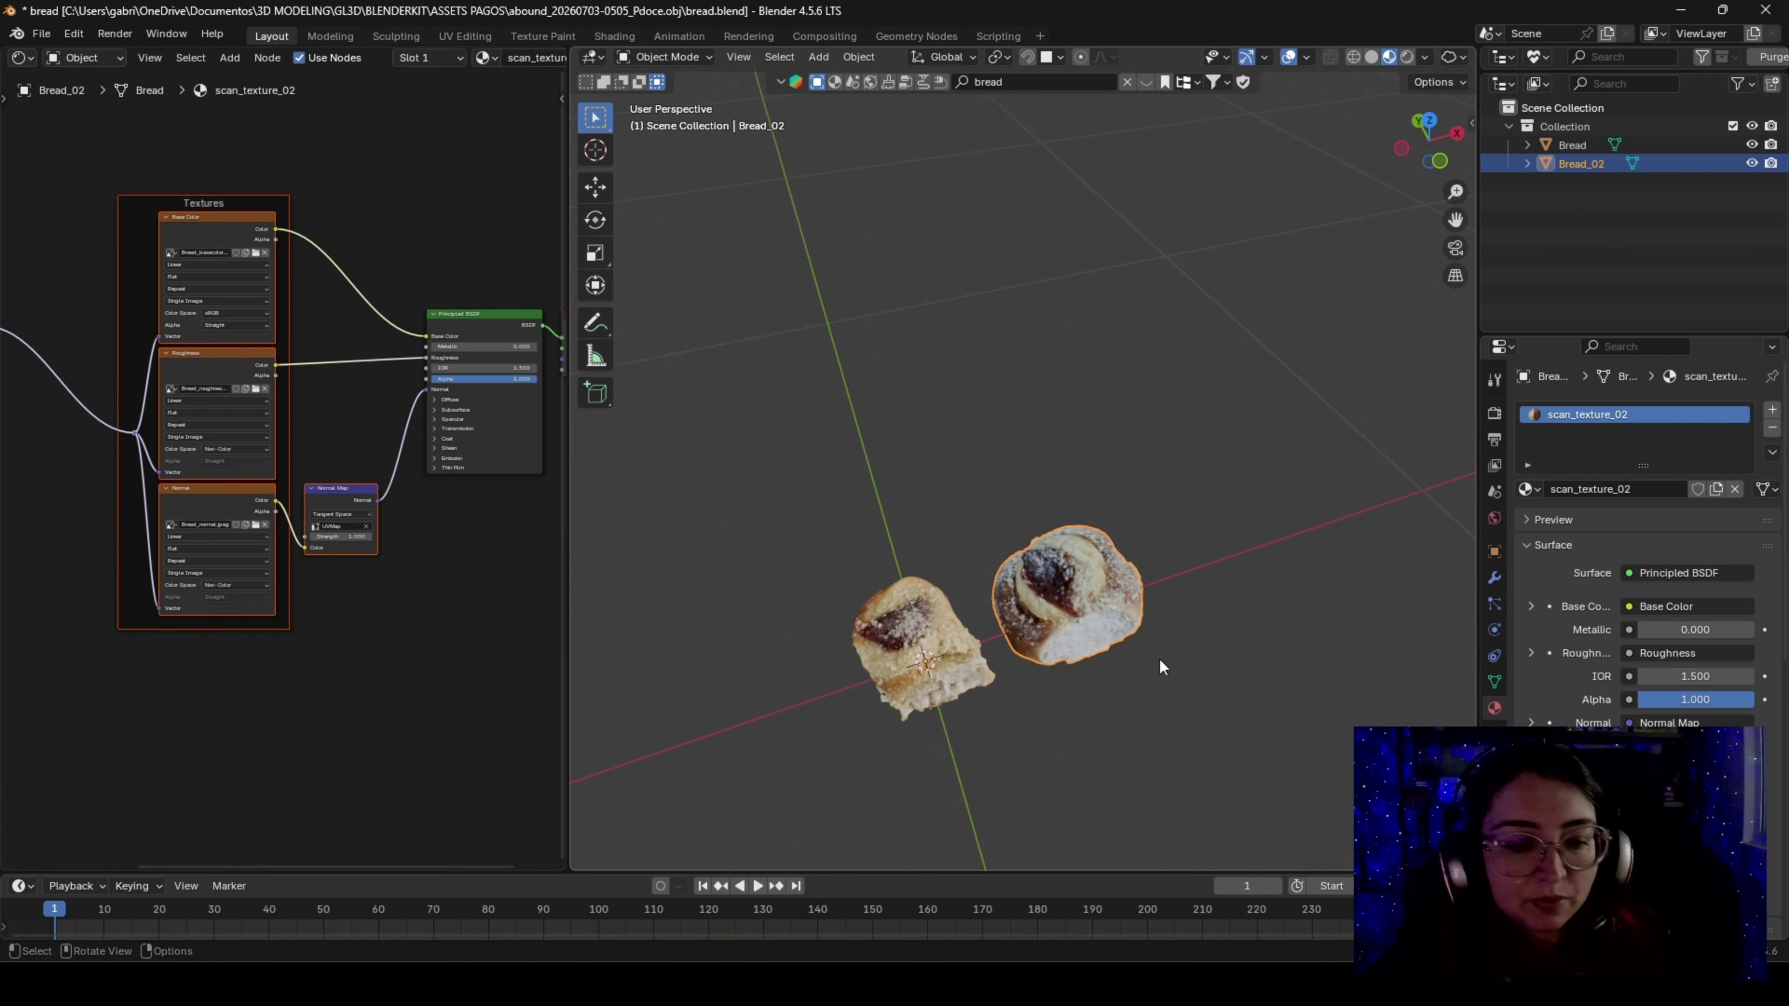
key("r")
key("y")
right_click(1133, 742)
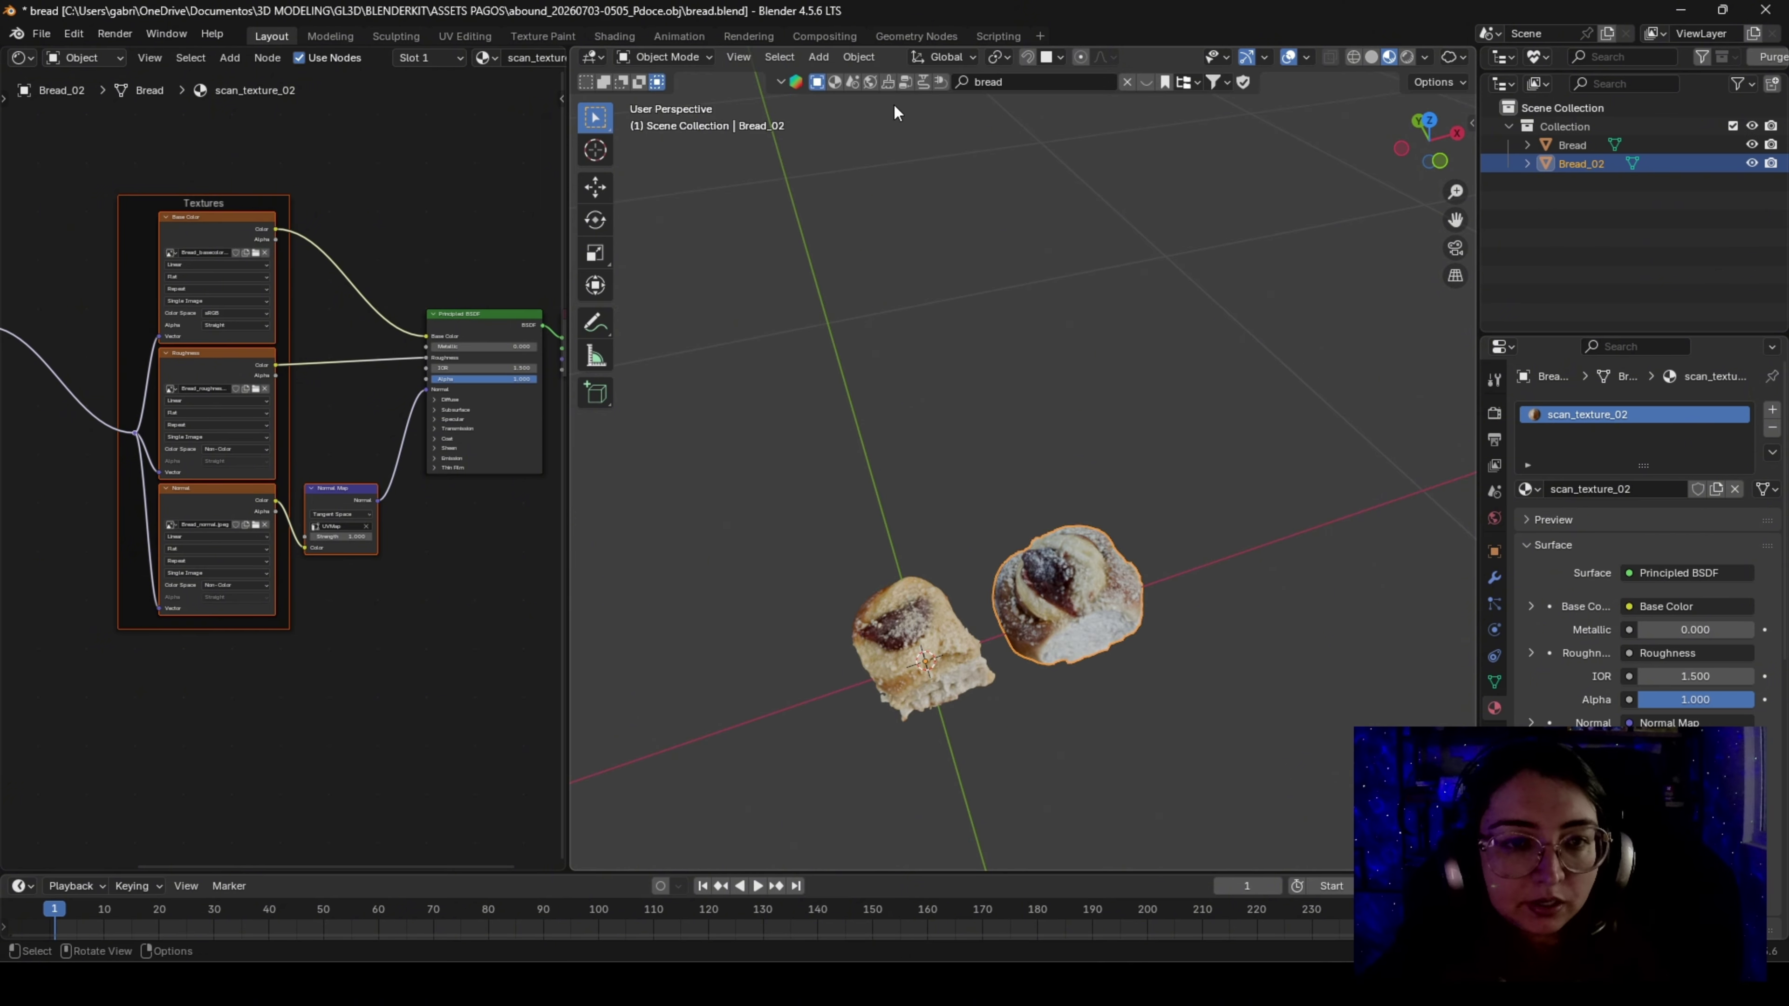
Set the origin of Bread_02 to the centre of its own body
left_click(857, 57)
mouse_move(892, 96)
left_click(1171, 149)
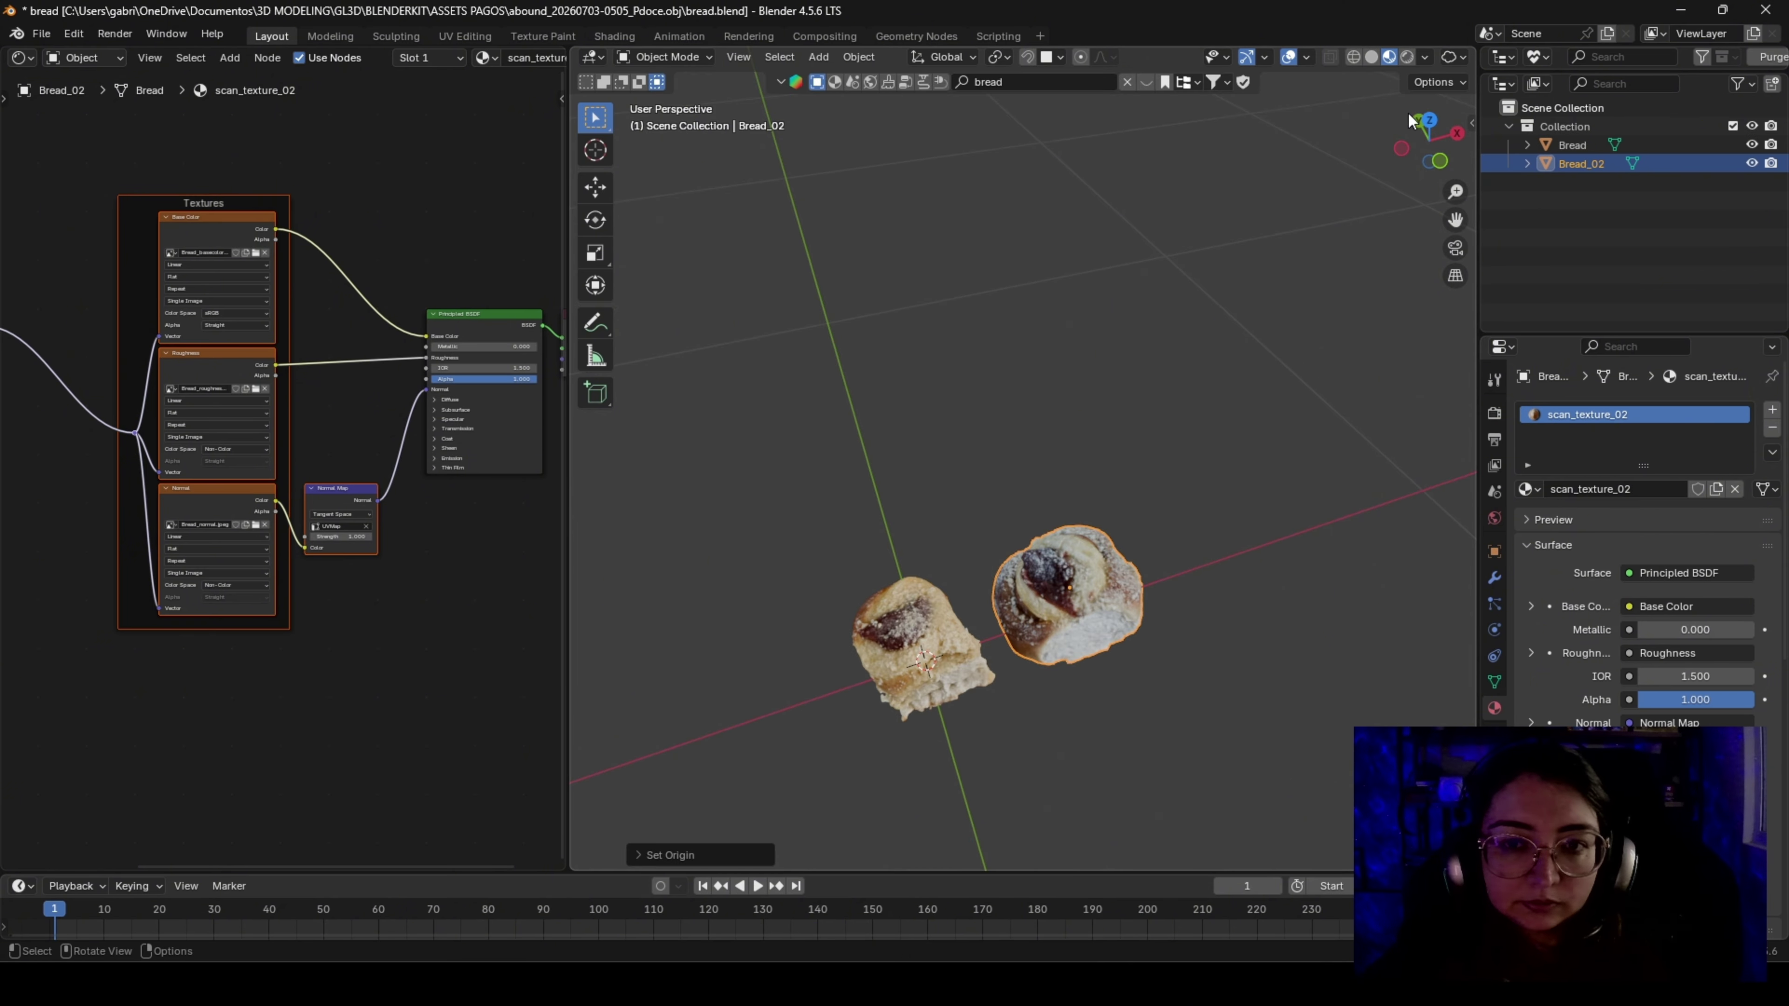
In the top view, rotate Bread_02 and position it against the upper-right side of the first bread
left_click(1424, 115)
key("g")
left_click(998, 621)
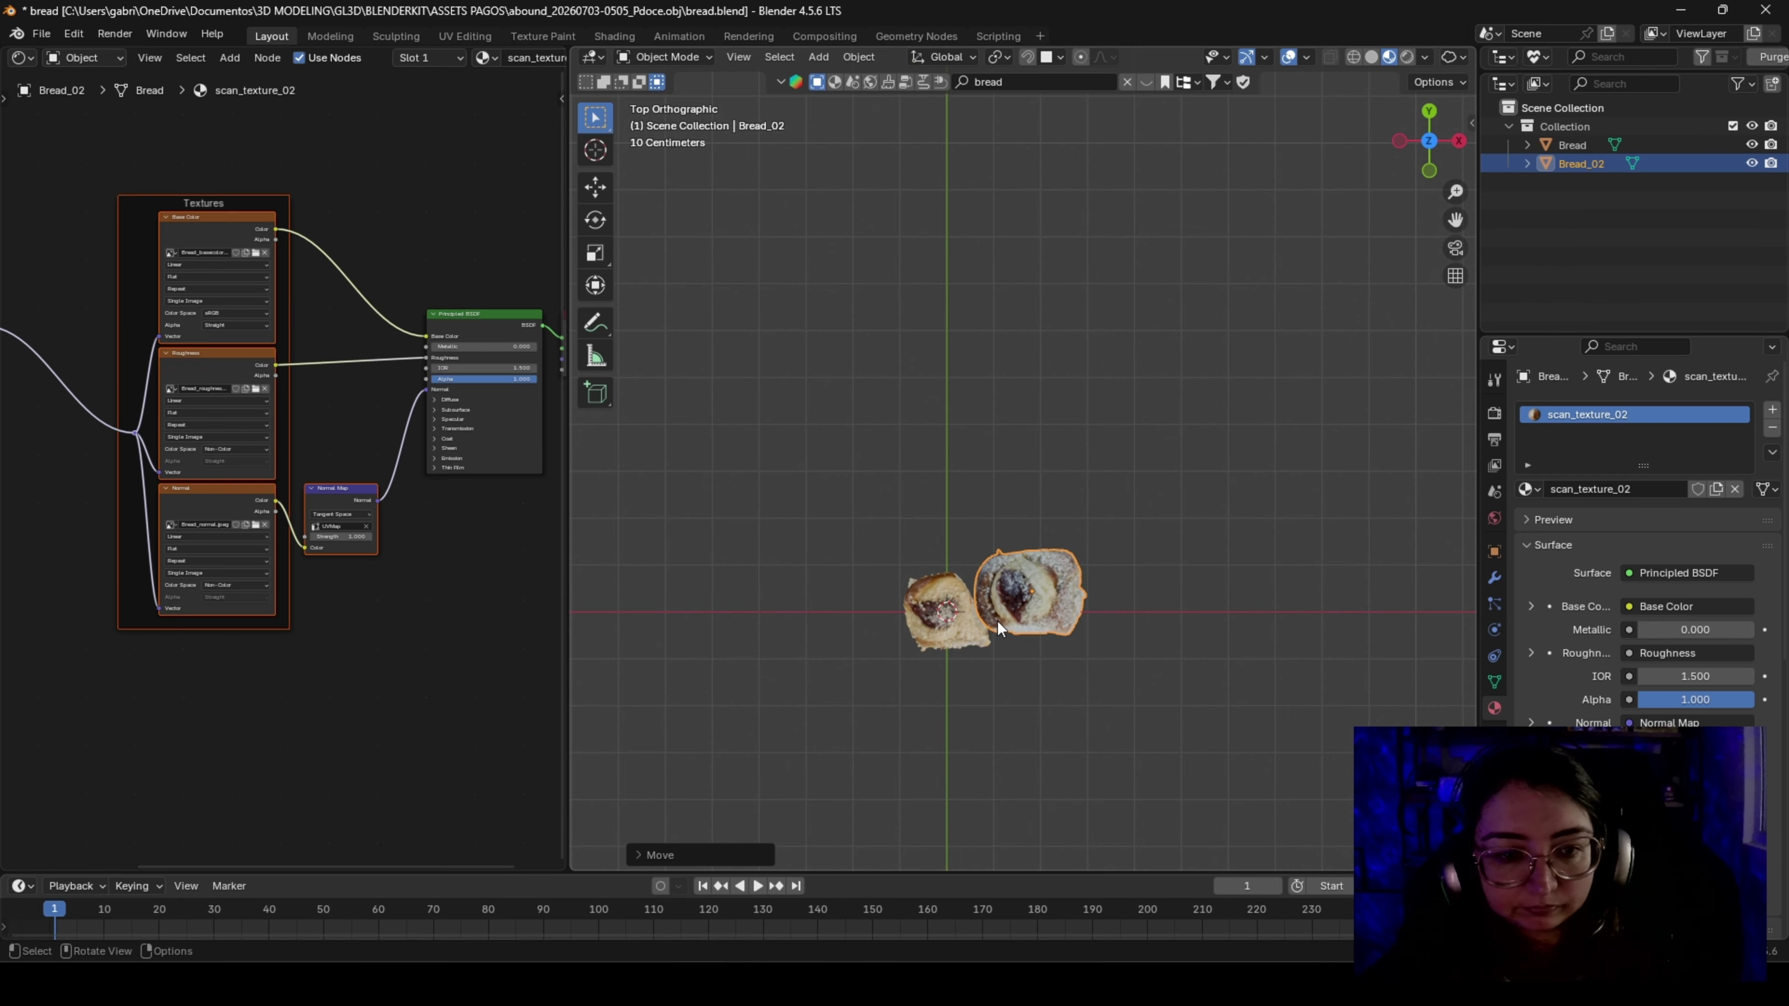
scroll(1021, 627, "up", 2)
key("r")
left_click(1062, 733)
scroll(1065, 739, "up", 1)
key("g")
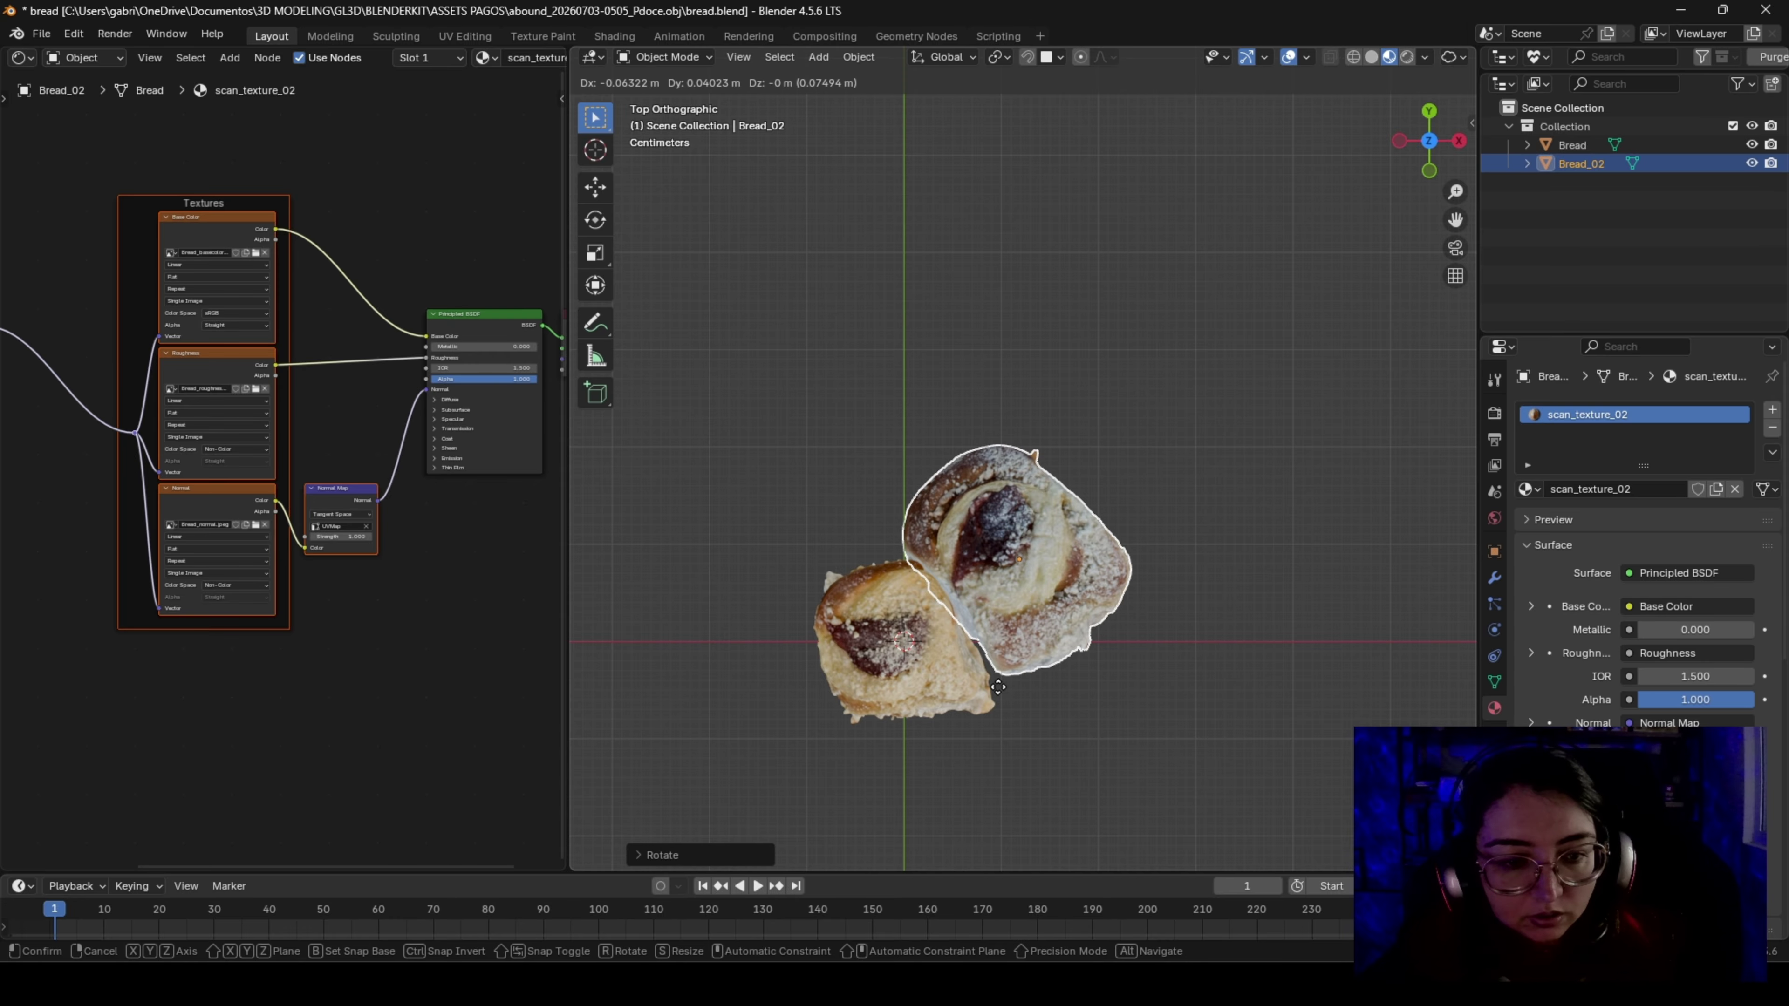
left_click(1039, 654)
middle_click_drag(1039, 655, 1054, 534)
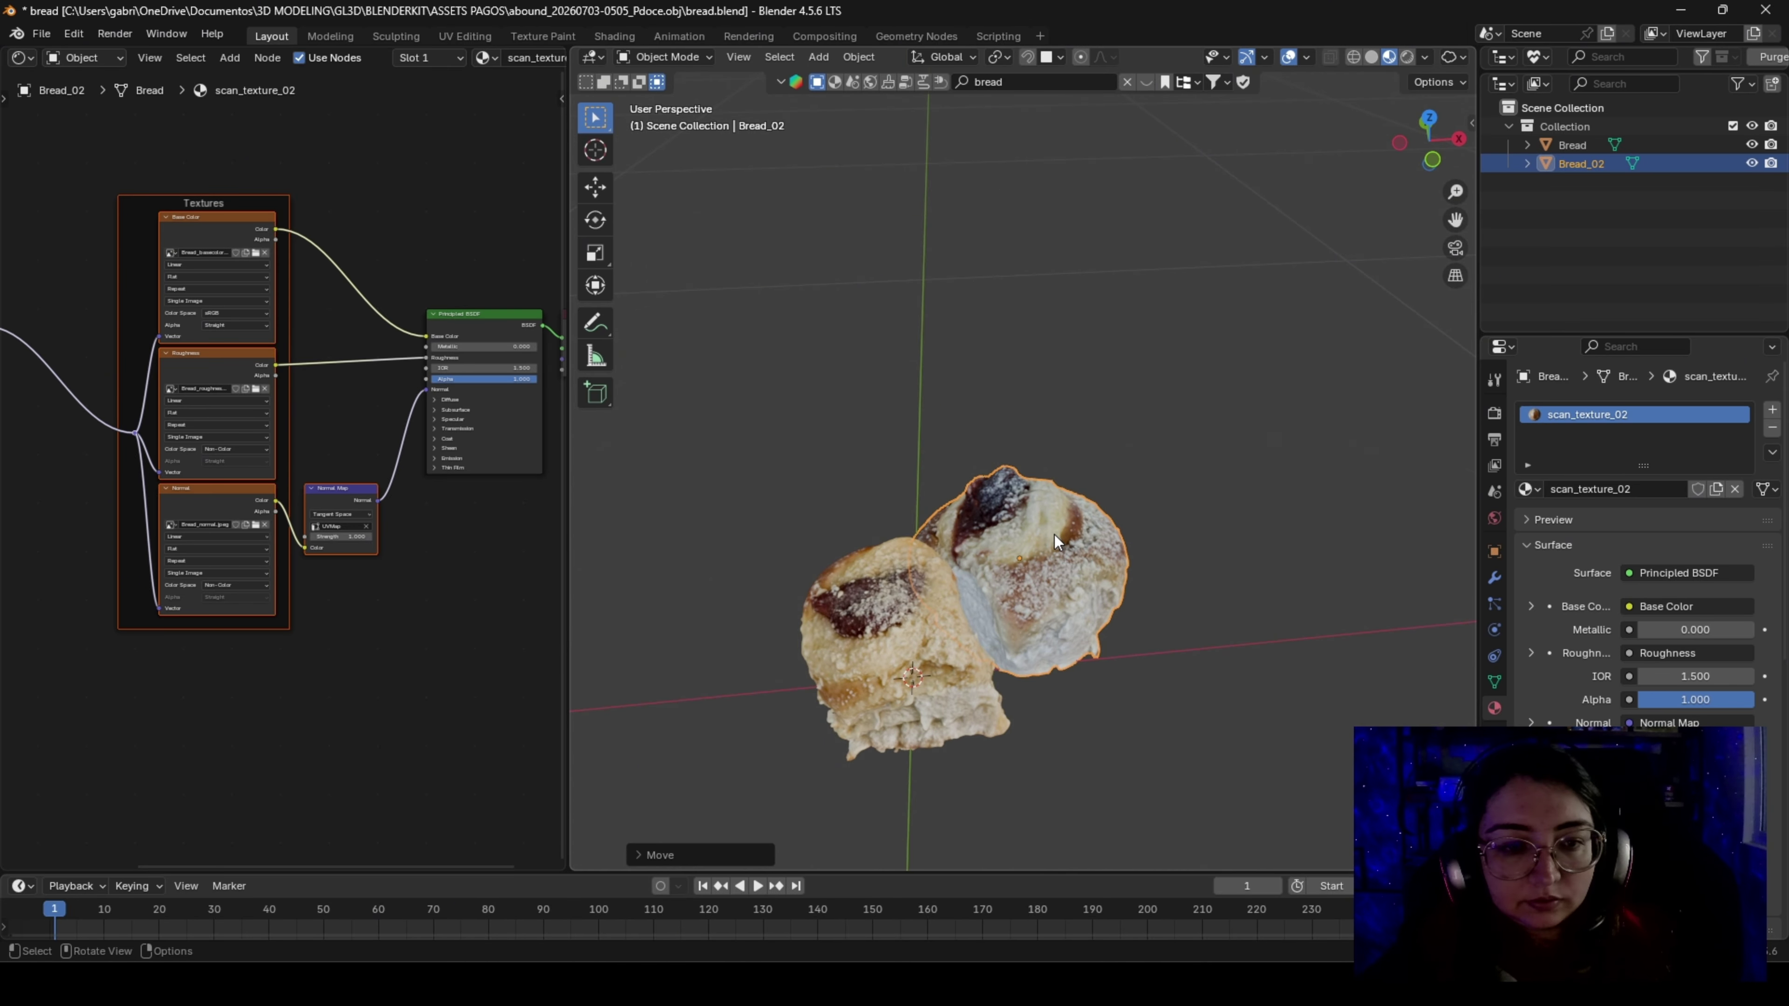
Fine-tune the horizontal position of Bread_02 against the first bread, keeping its height locked
left_click(906, 533)
middle_click_drag(905, 533, 895, 547)
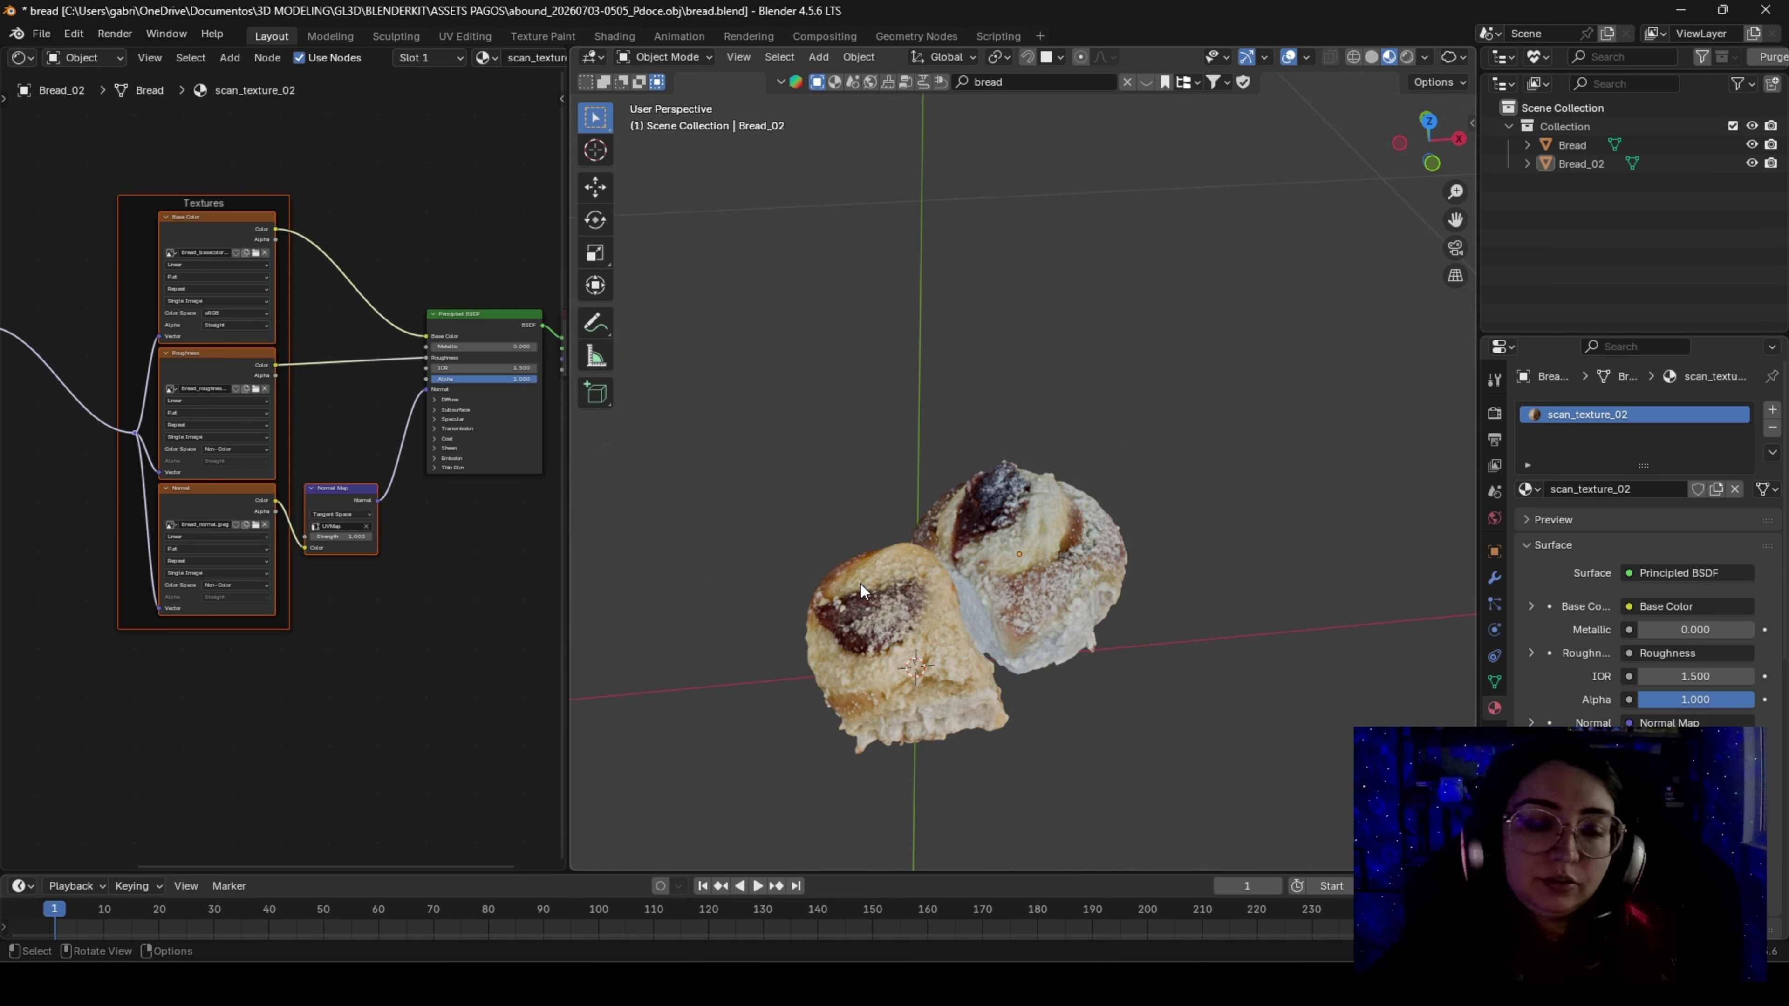
scroll(836, 505, "down", 2)
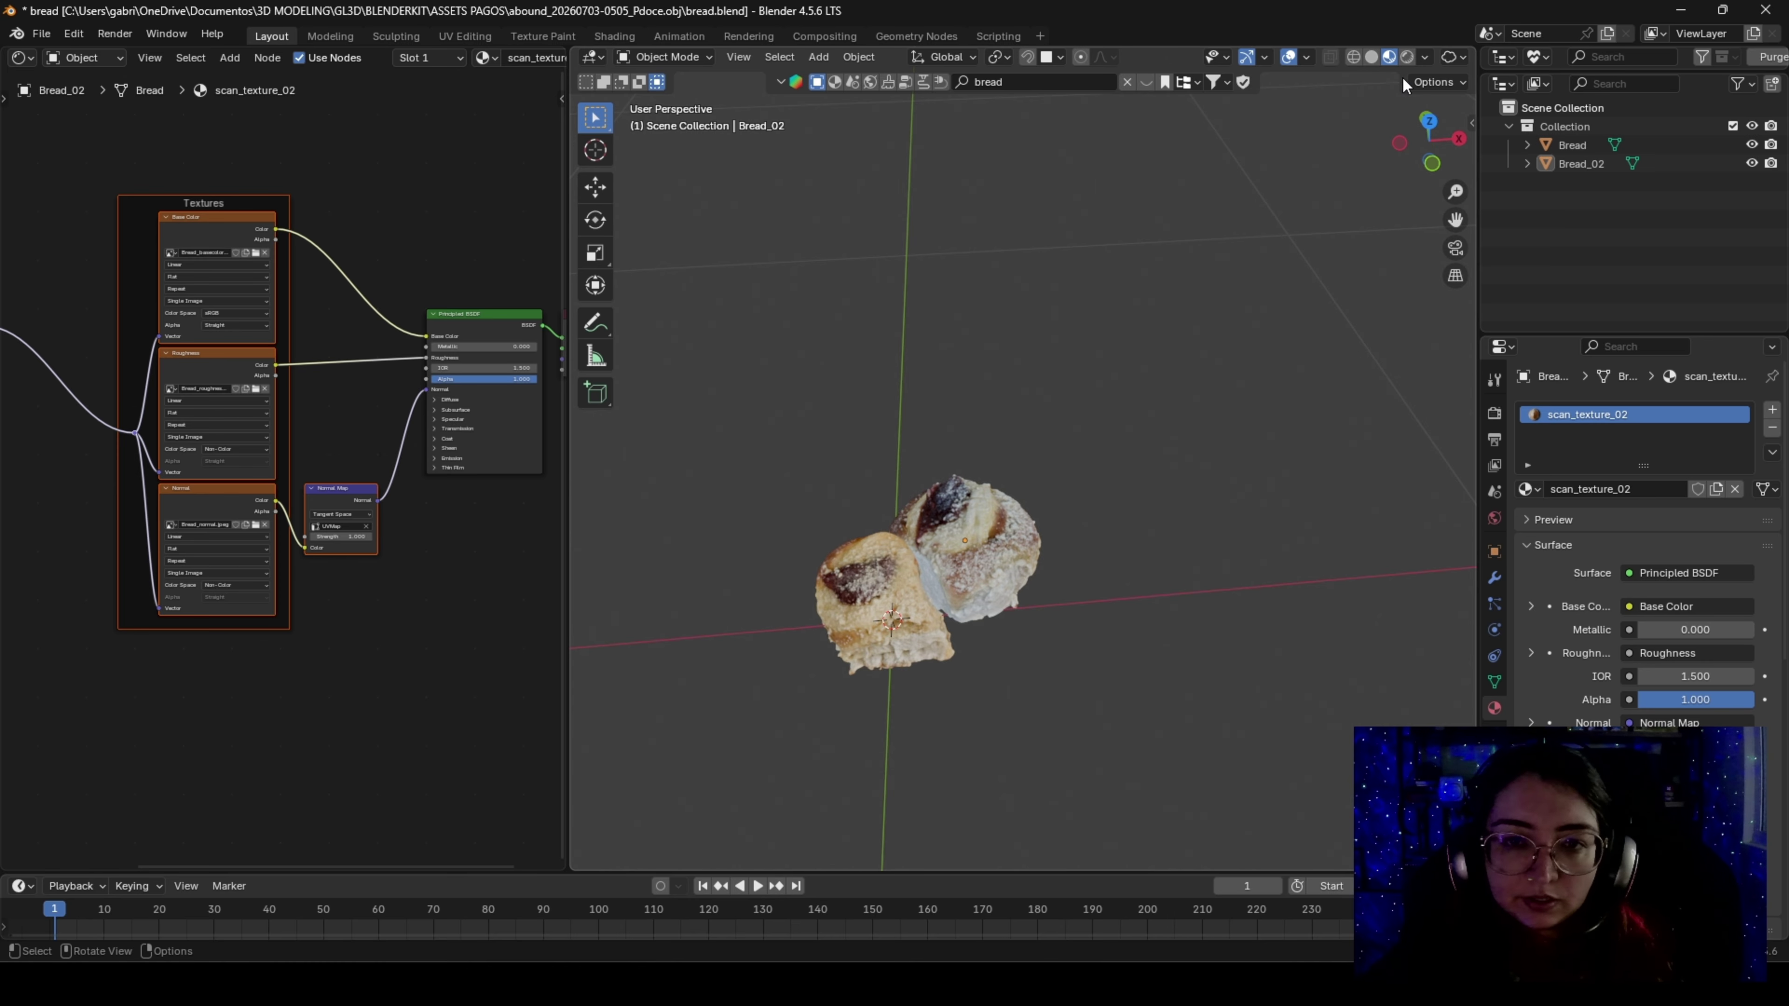
middle_click_drag(1101, 486, 1163, 632)
left_click(967, 547)
scroll(1116, 543, "up", 2)
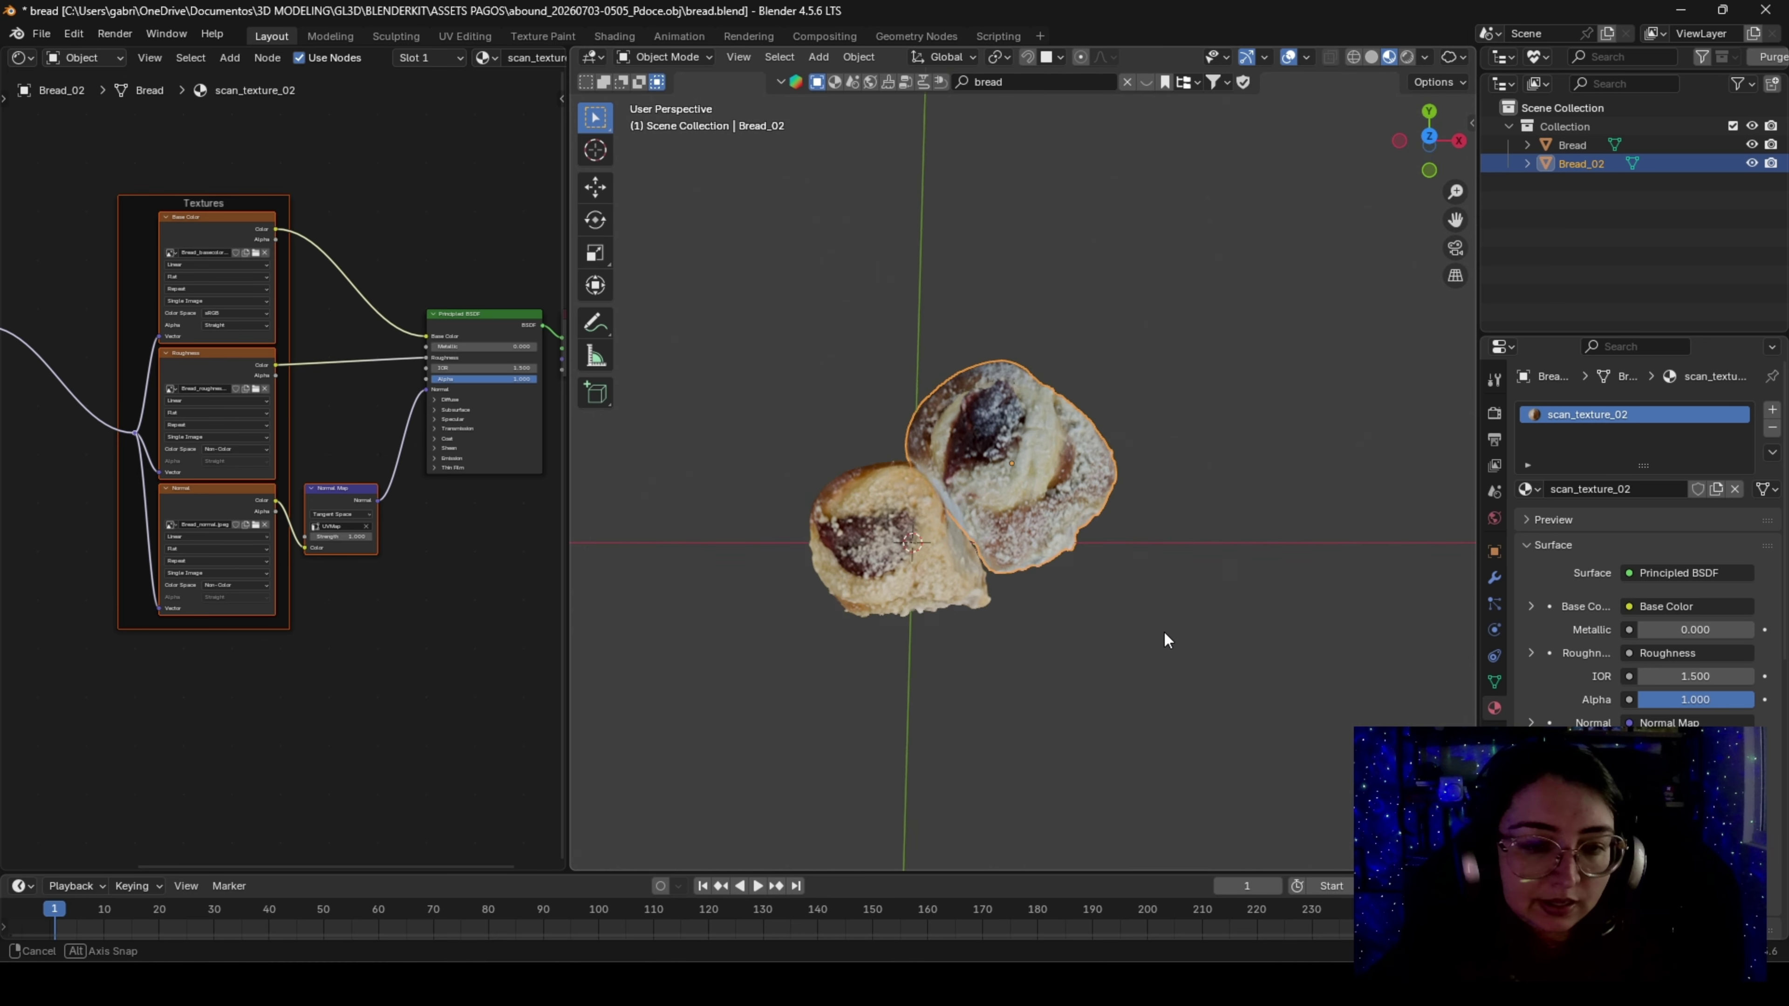
key("g")
key("shift+z")
left_click(1169, 634)
scroll(1169, 634, "down", 1)
Select both breads and move them together about -0.06 m in X and -0.04 m in Y, centring them on the world origin
left_click(893, 544, "shift")
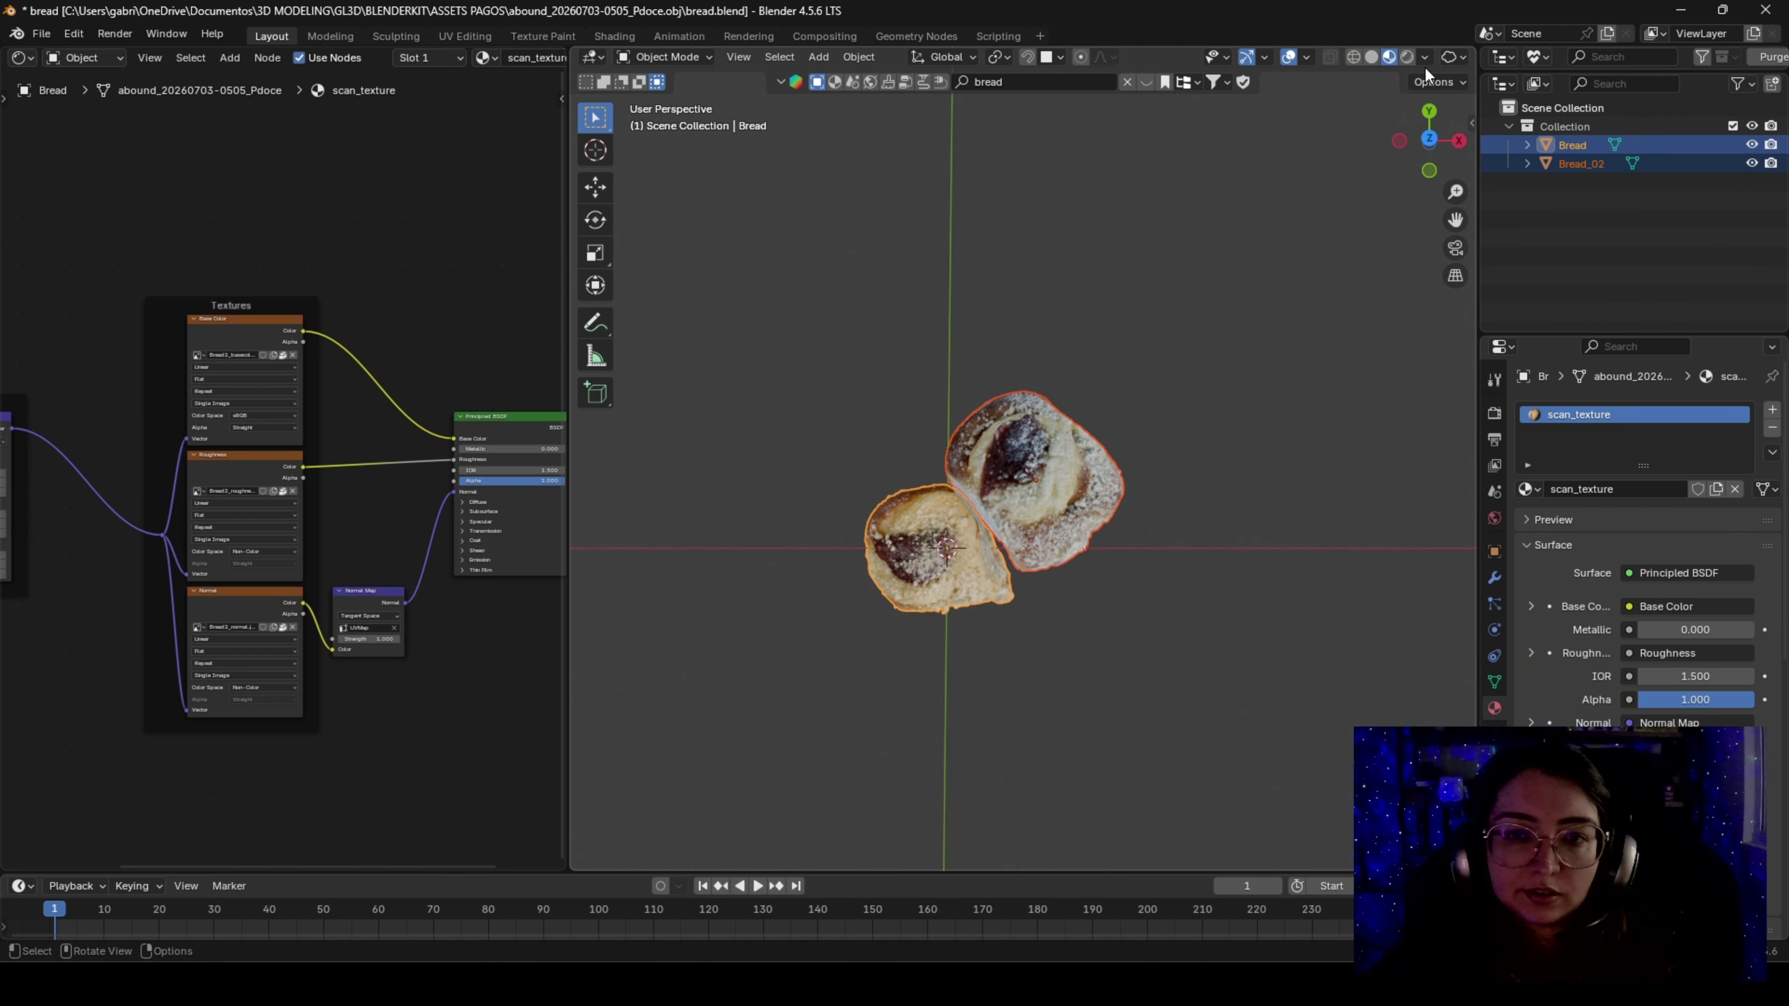
left_click(1429, 151)
left_click(1417, 149)
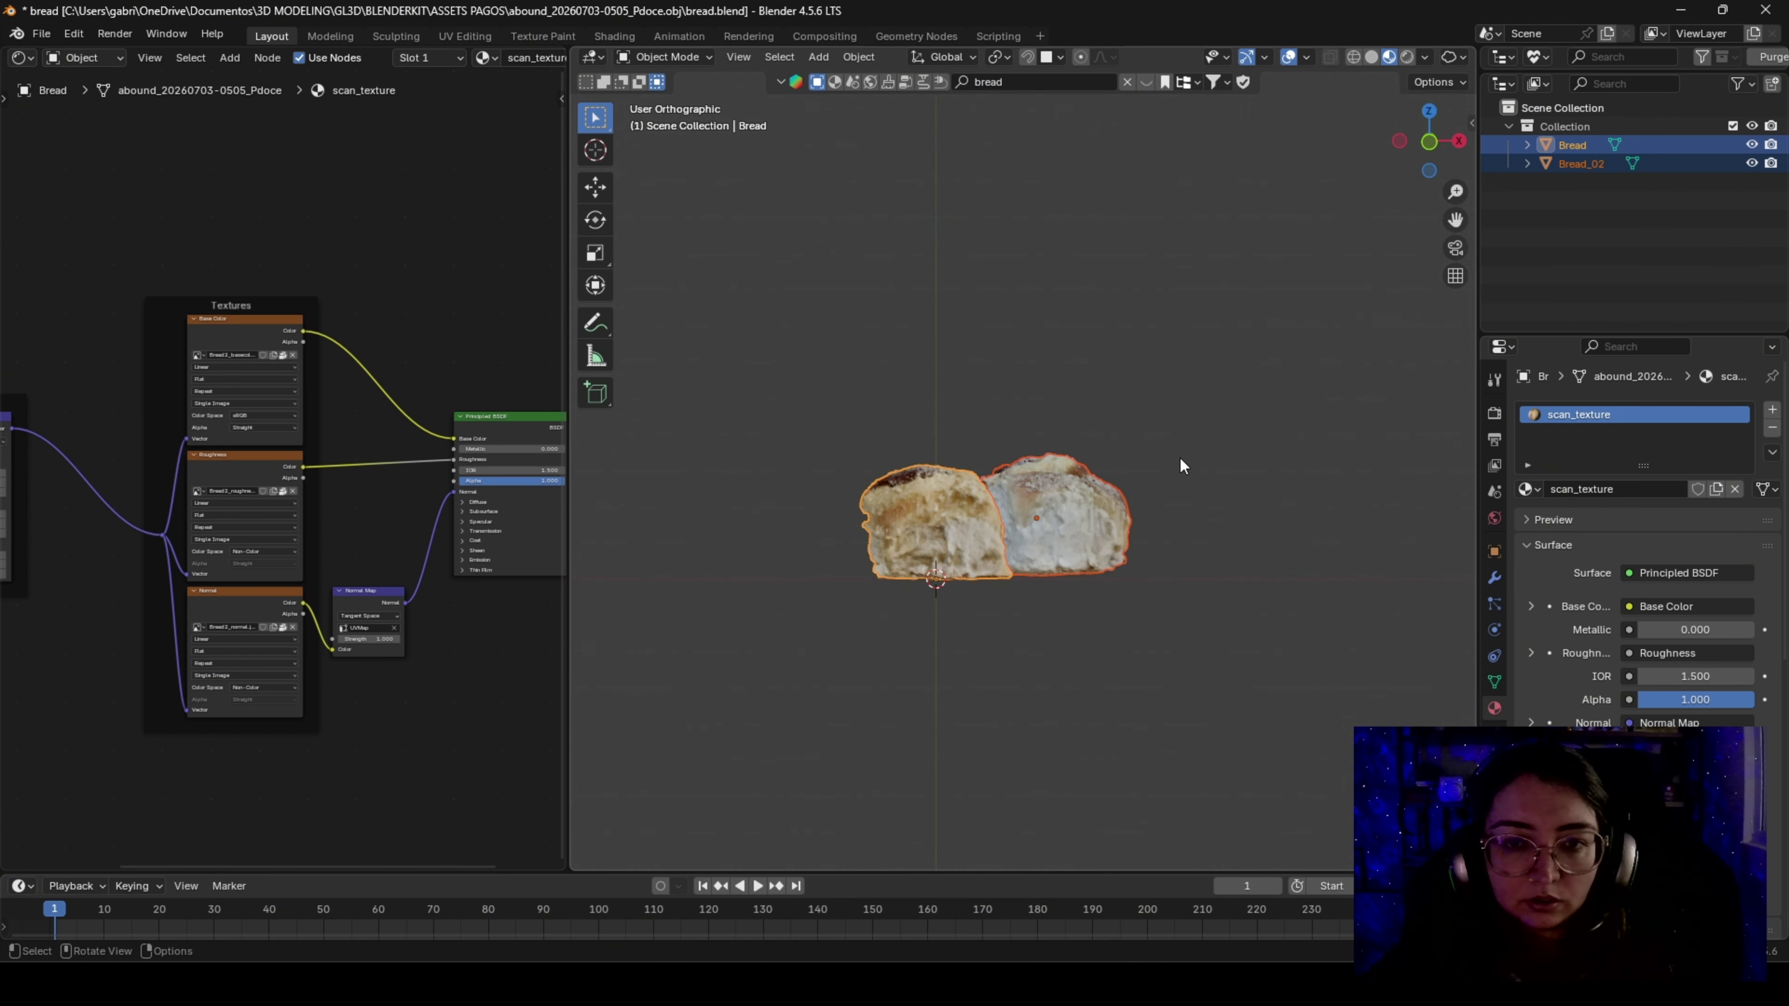
key("g")
key("shift+z")
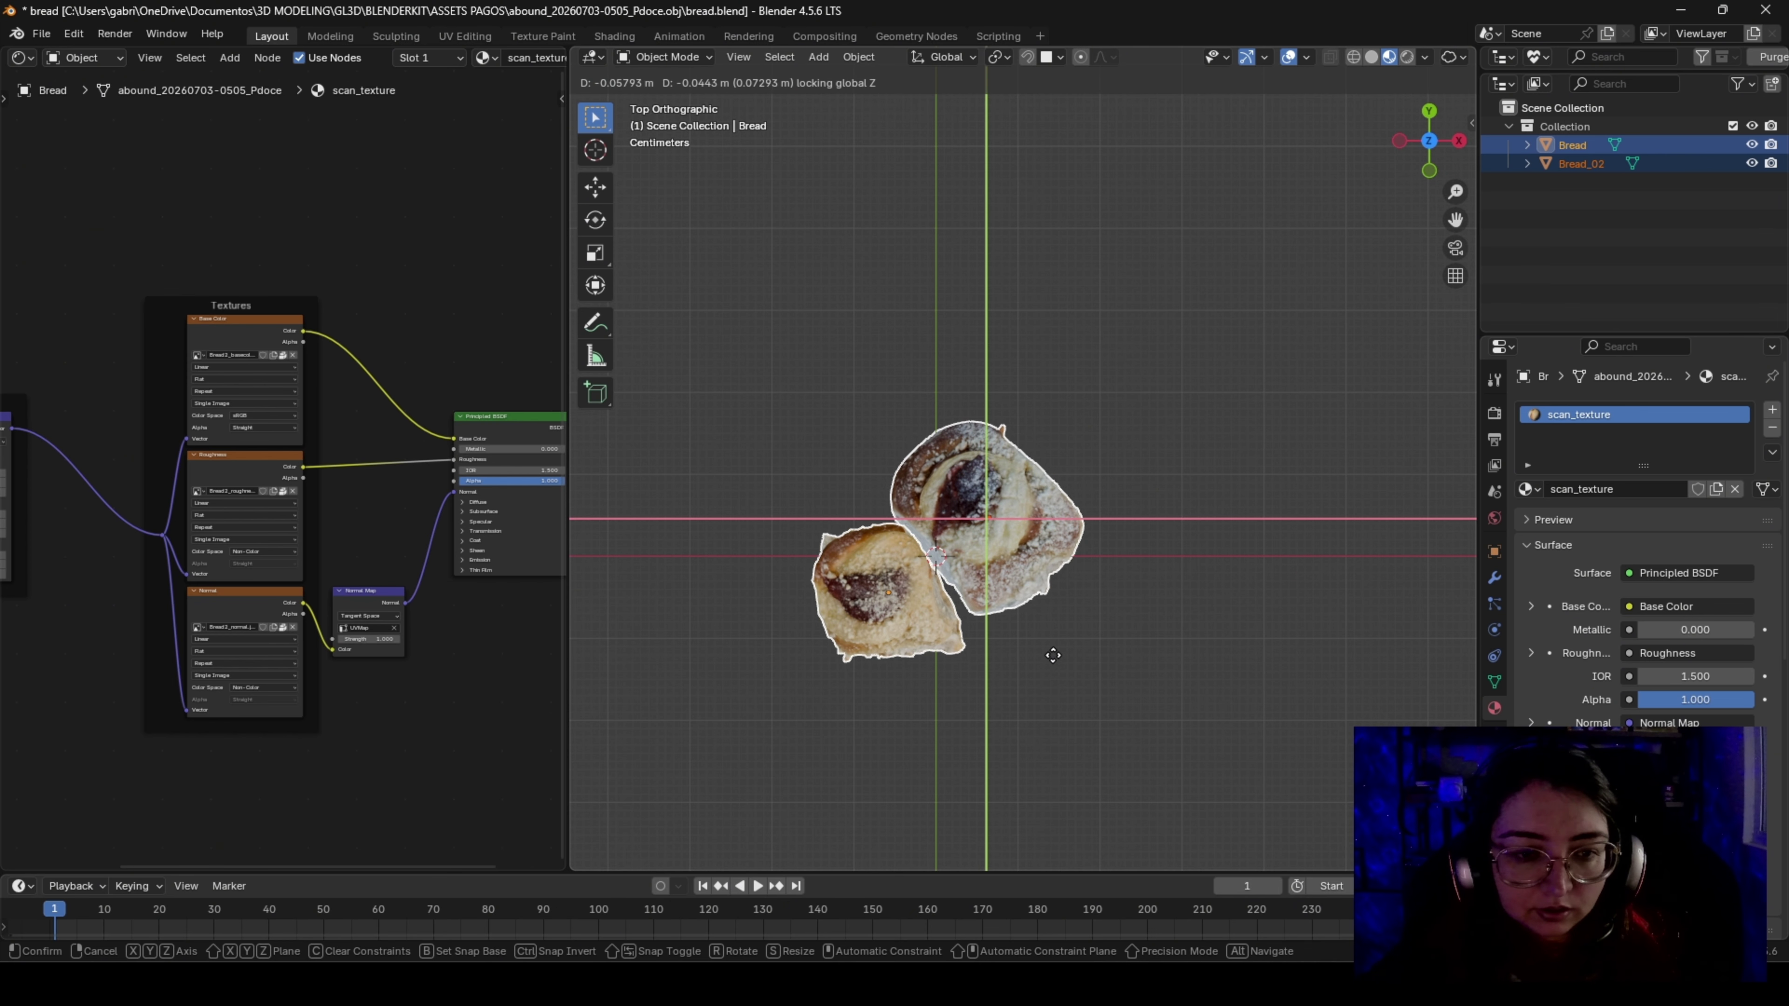
left_click(1053, 648)
Rotate both breads together about -37° around Z, apply their transforms and deselect them
key("r")
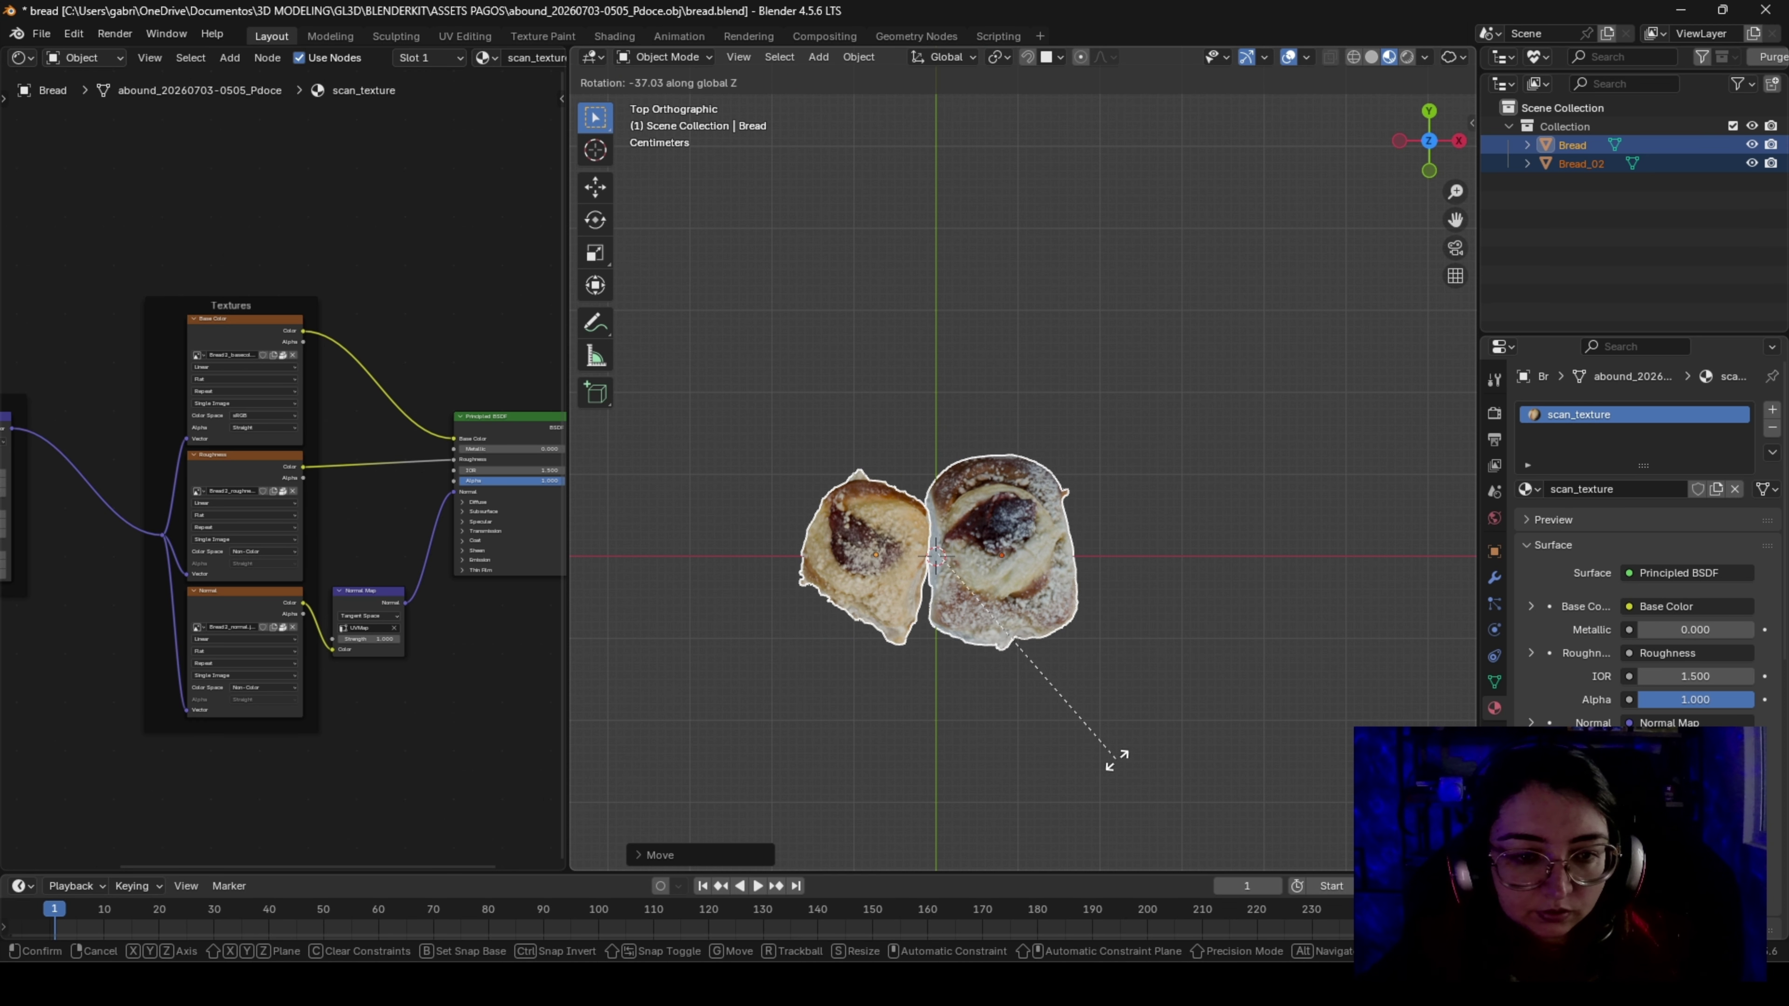
right_click(1119, 754)
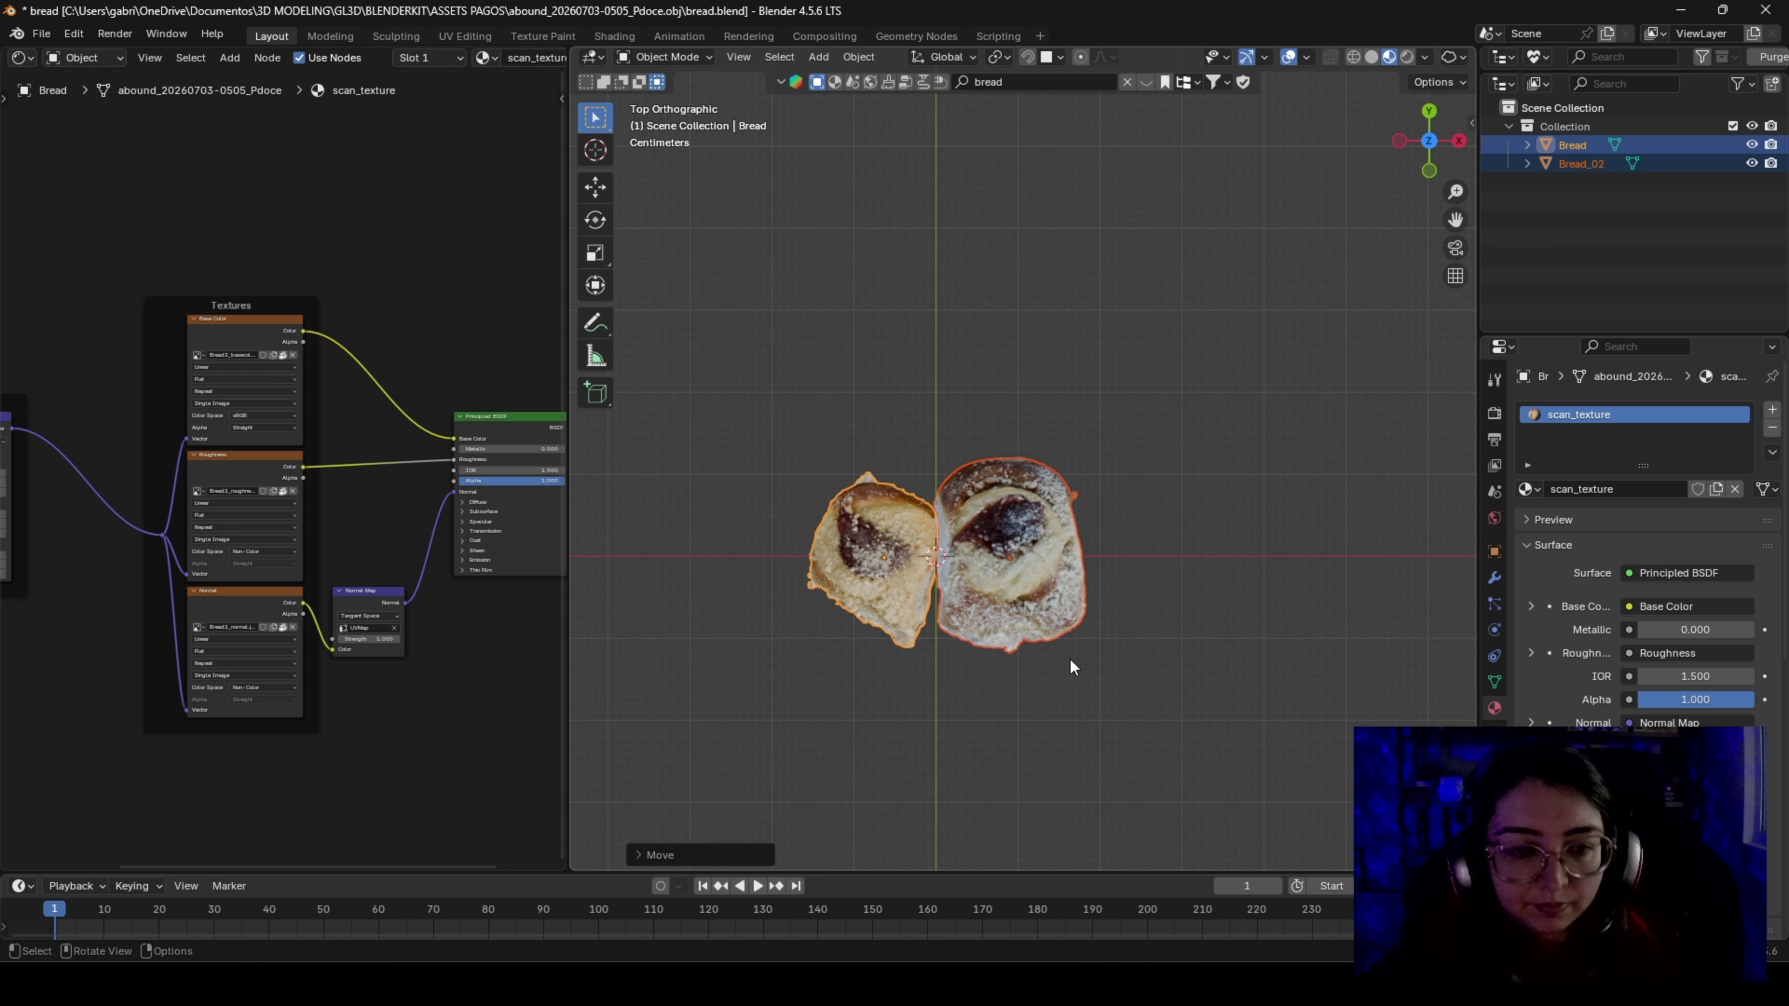
key("ctrl+a")
left_click(999, 662)
middle_click_drag(998, 663, 1222, 631)
left_click(1138, 594)
scroll(1224, 629, "up", 1)
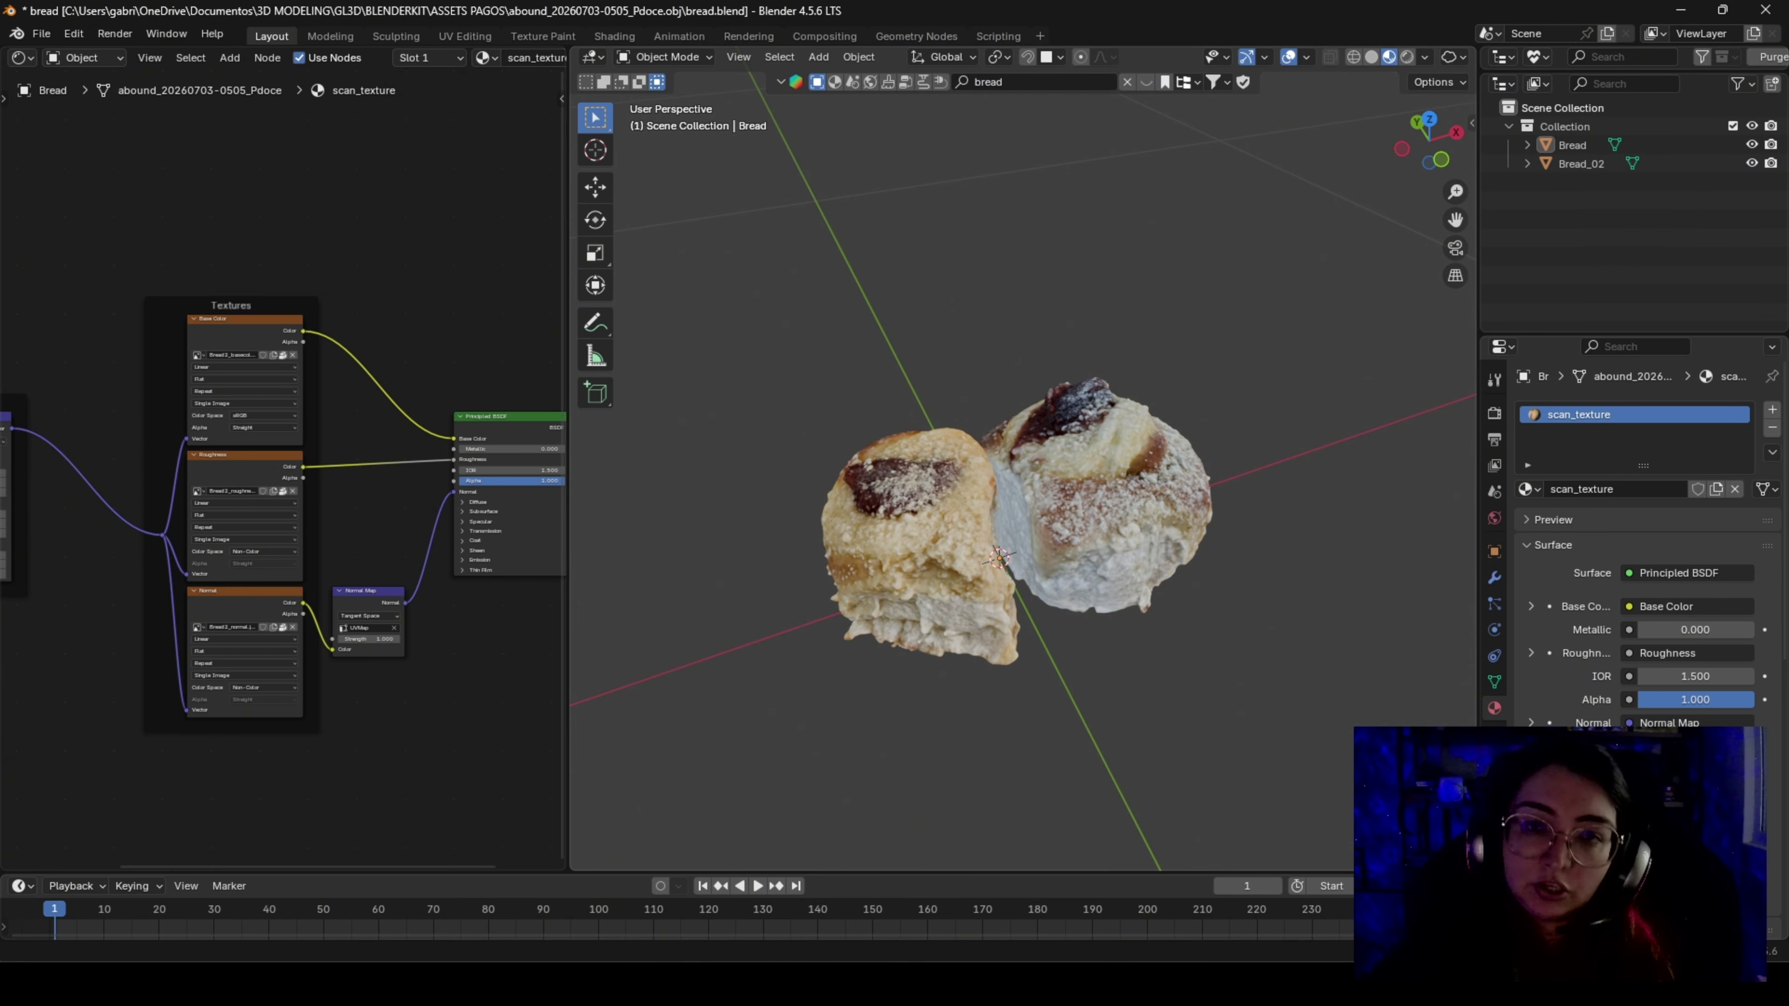
Switch to the BlendKit page in the browser and examine how paired objects are arranged in the first scan thumbnails
left_click(205, 983)
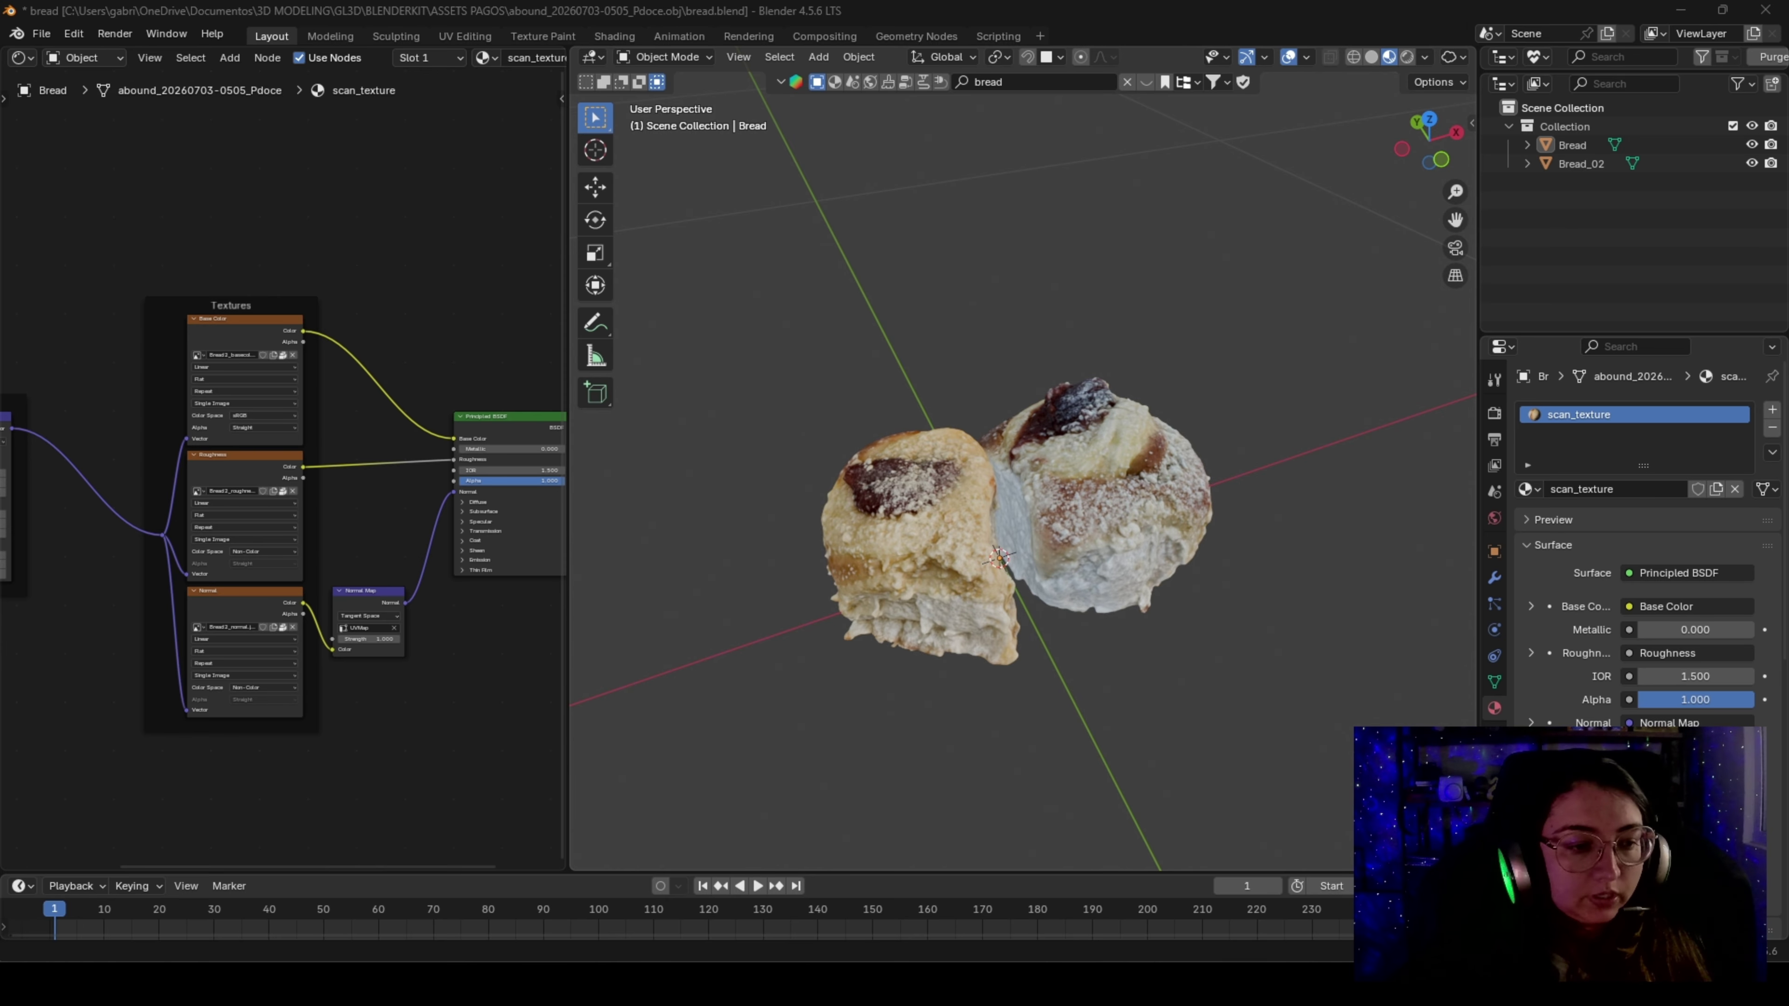
left_click(319, 891)
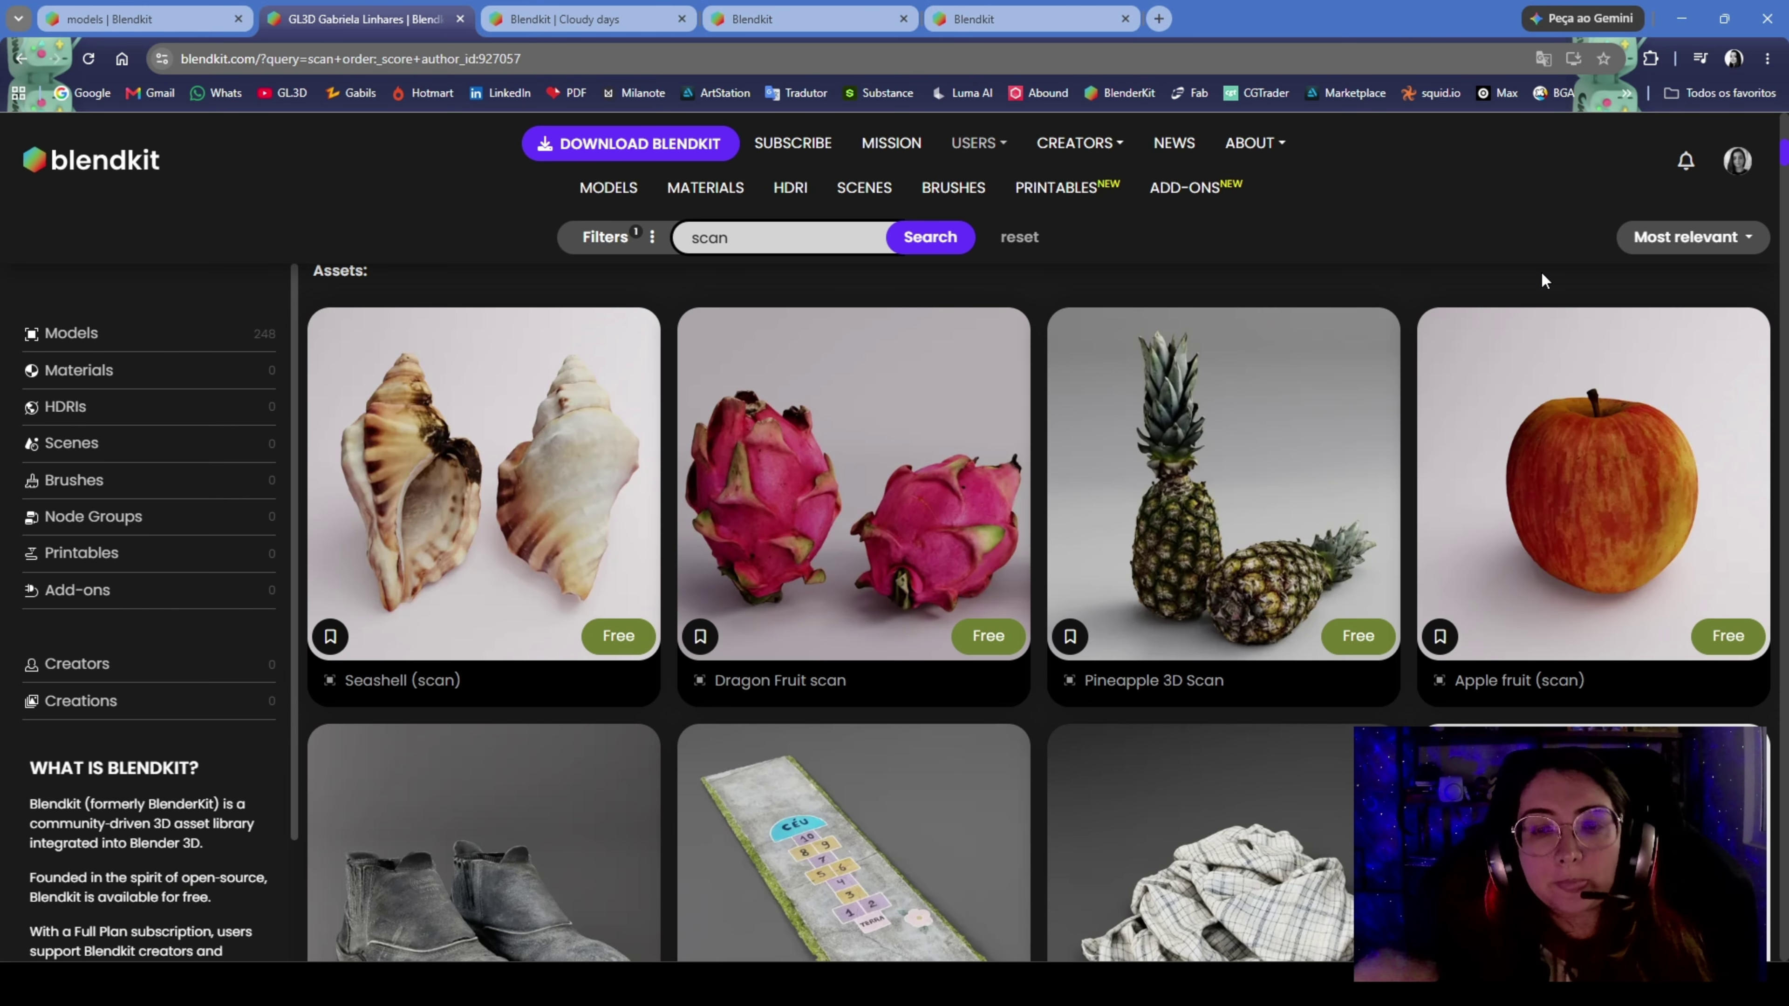
scroll(1434, 563, "down", 1)
scroll(1408, 574, "down", 1)
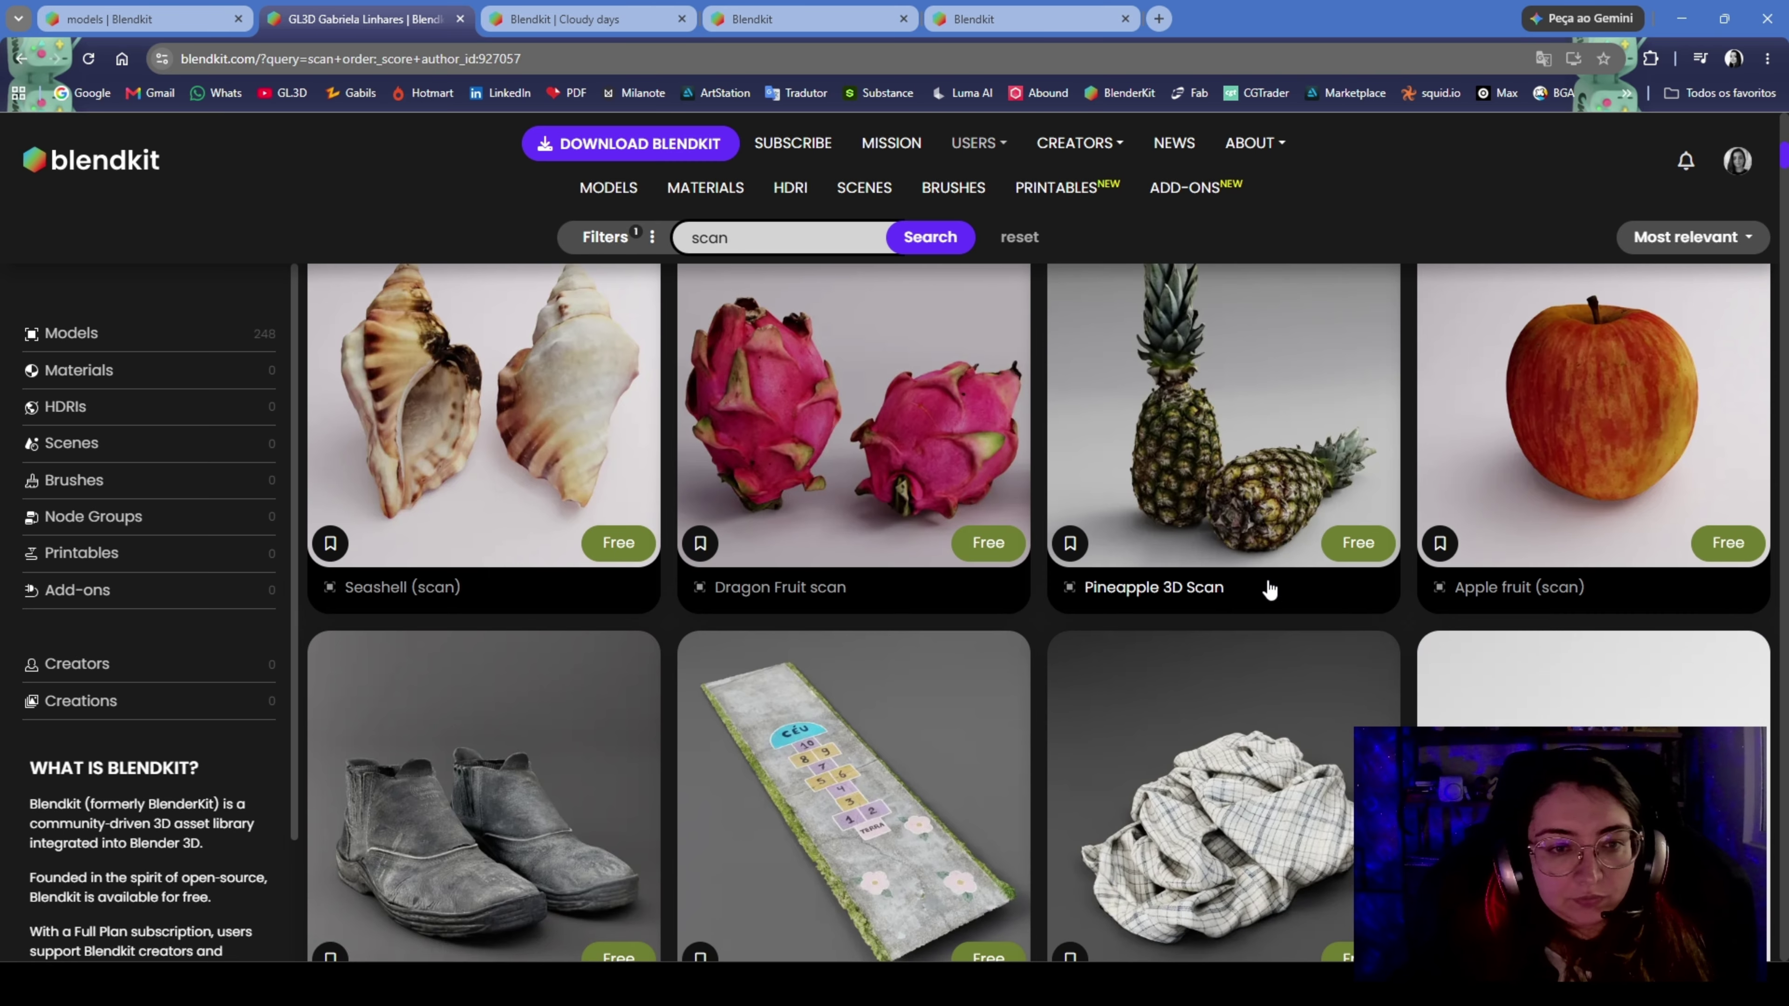
scroll(1270, 587, "up", 1)
scroll(493, 536, "down", 1)
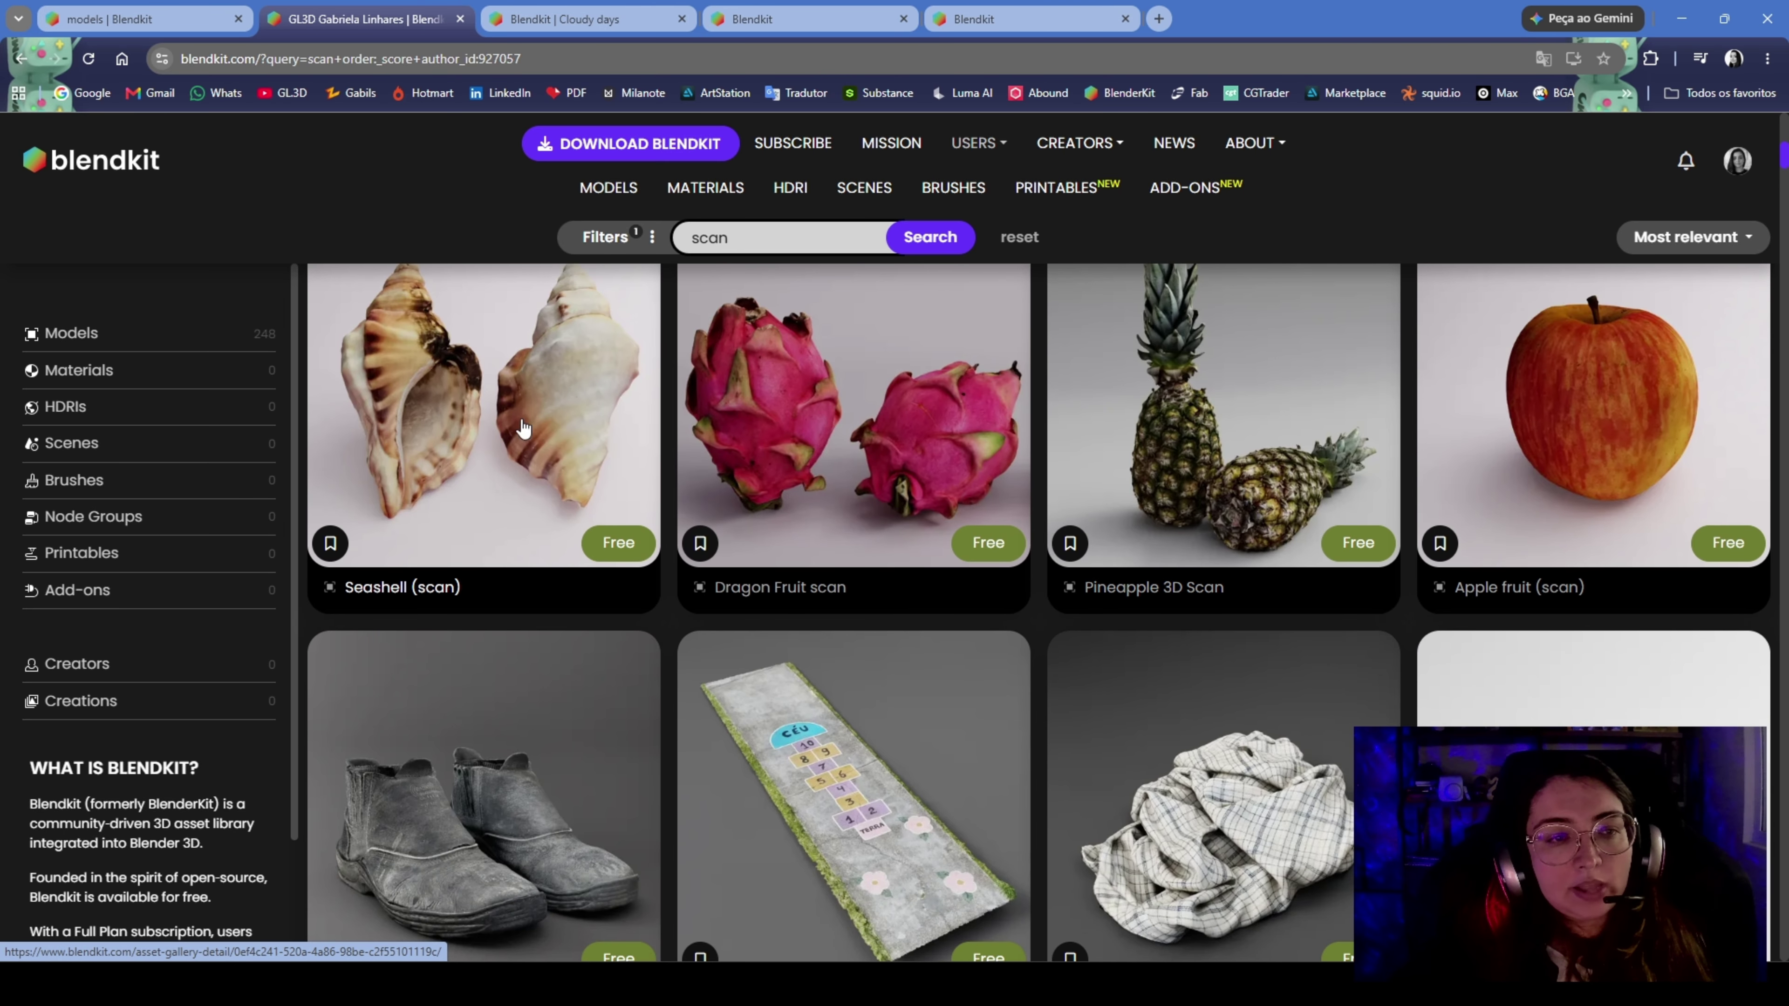
scroll(556, 494, "up", 1)
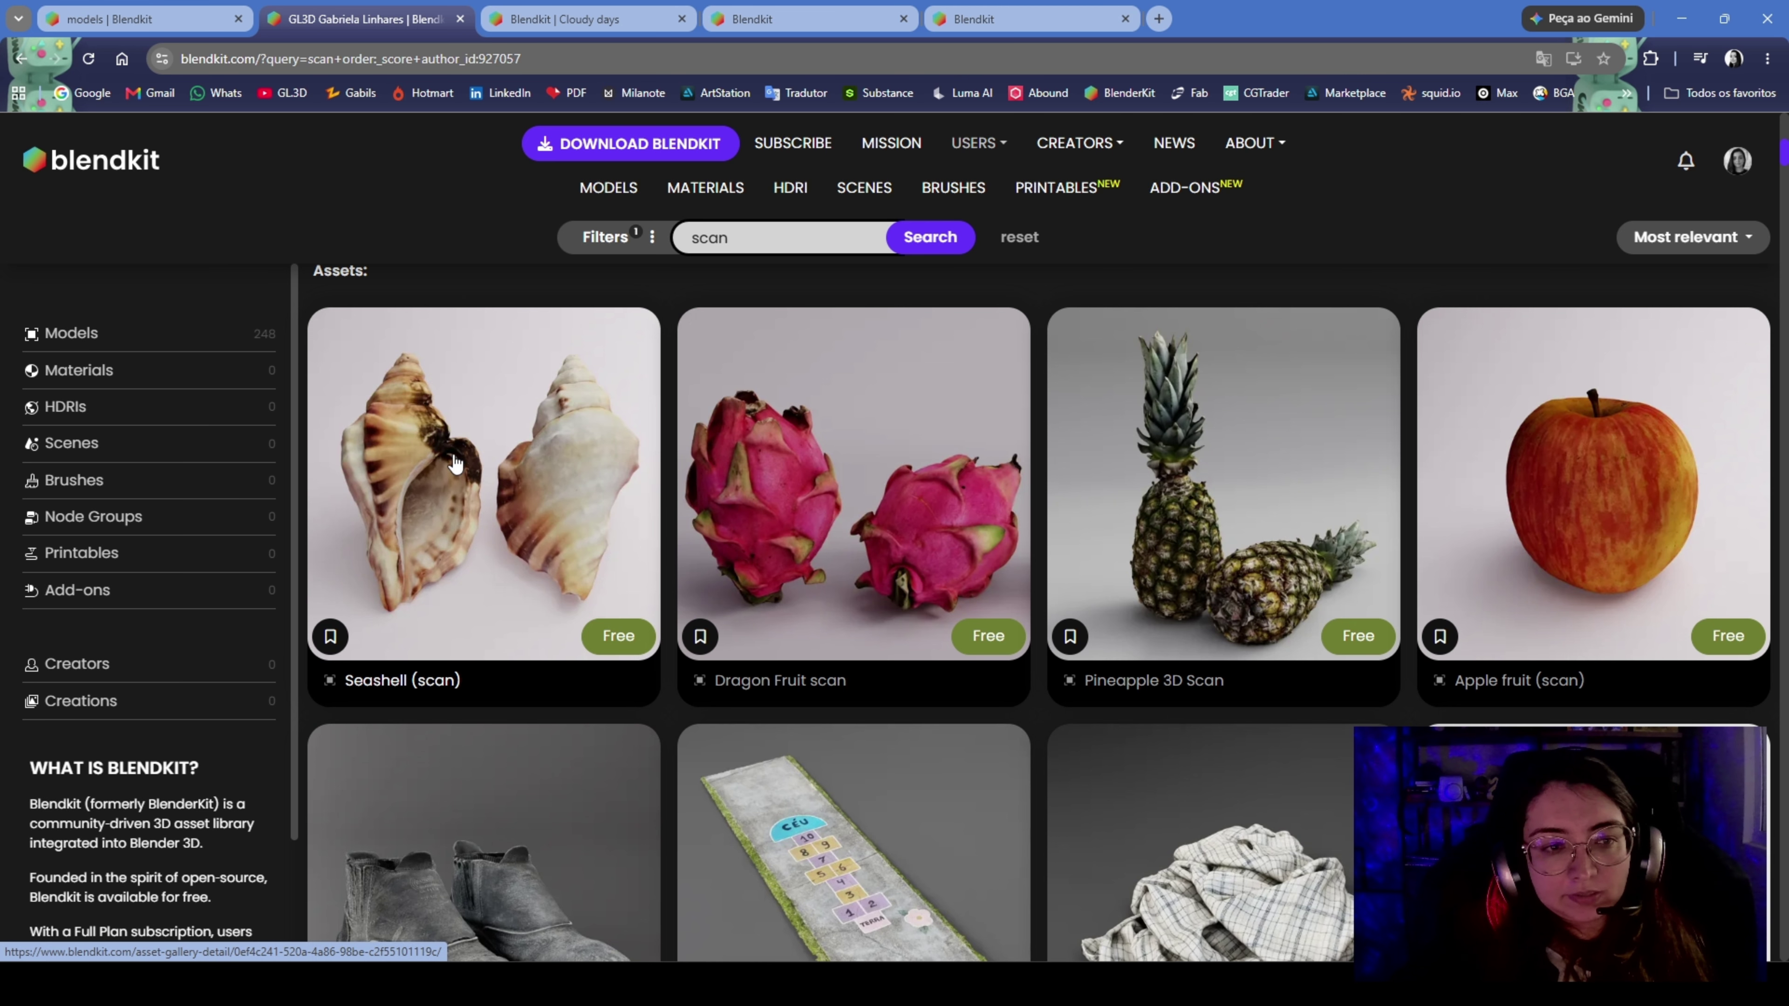
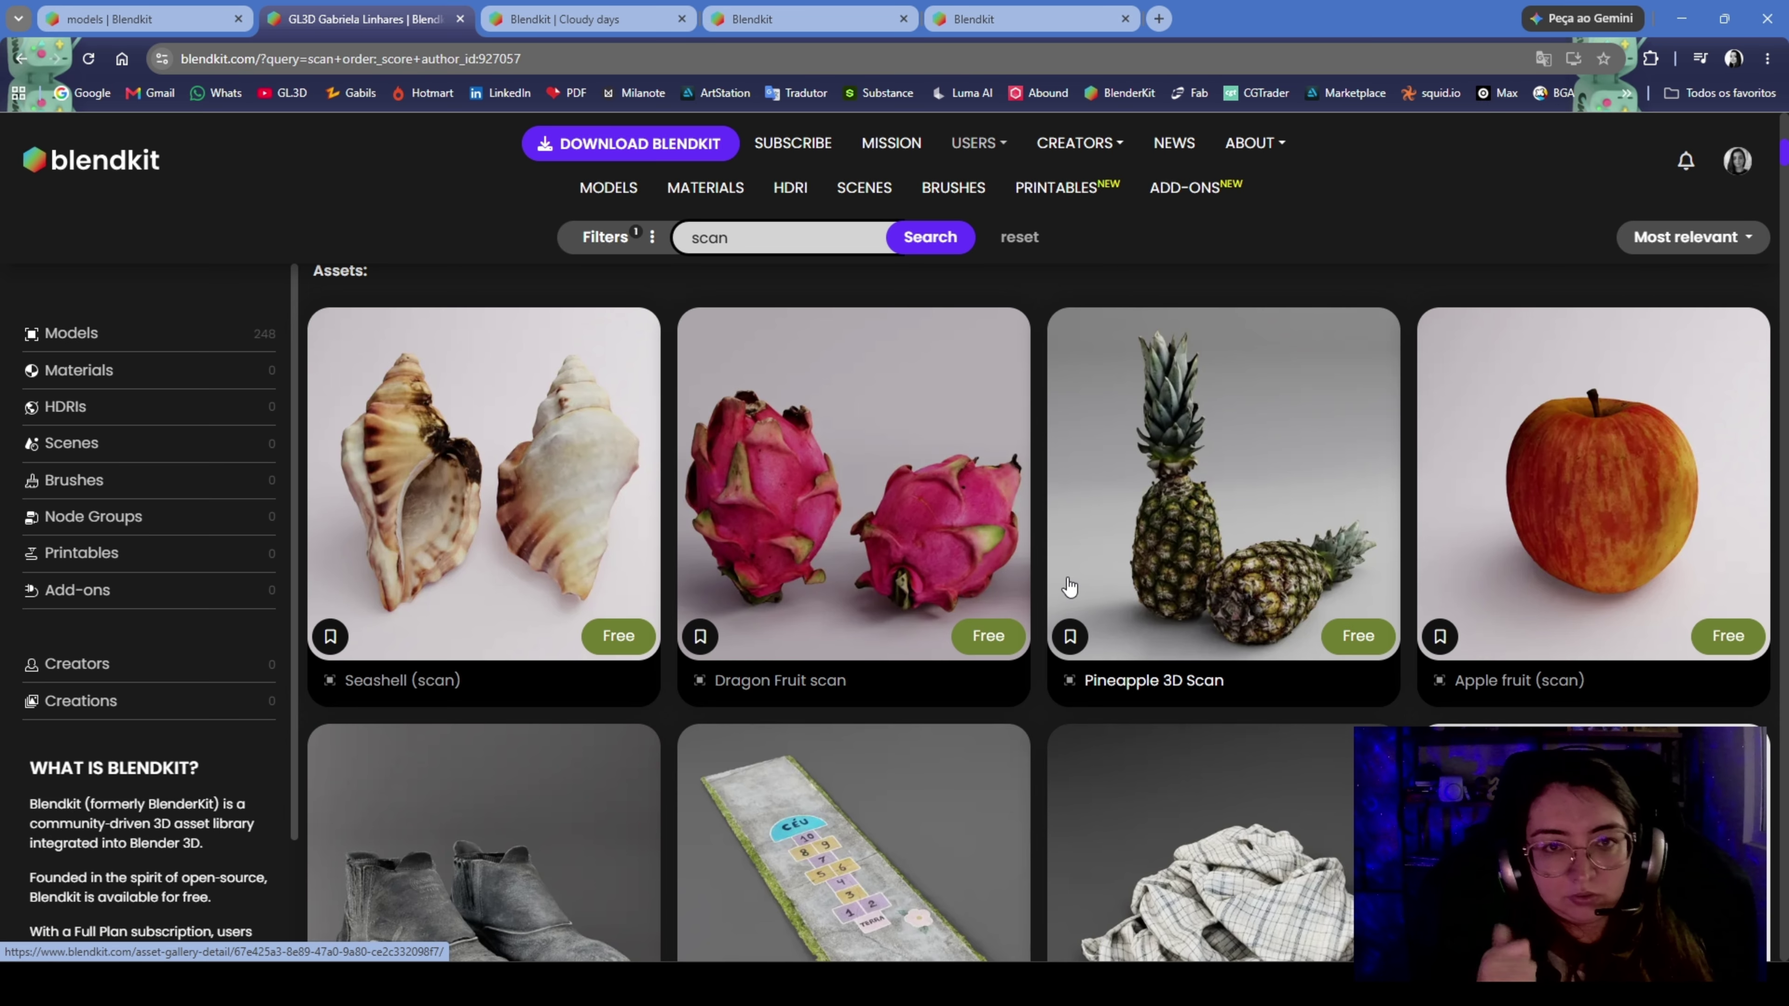
scroll(1074, 588, "down", 1)
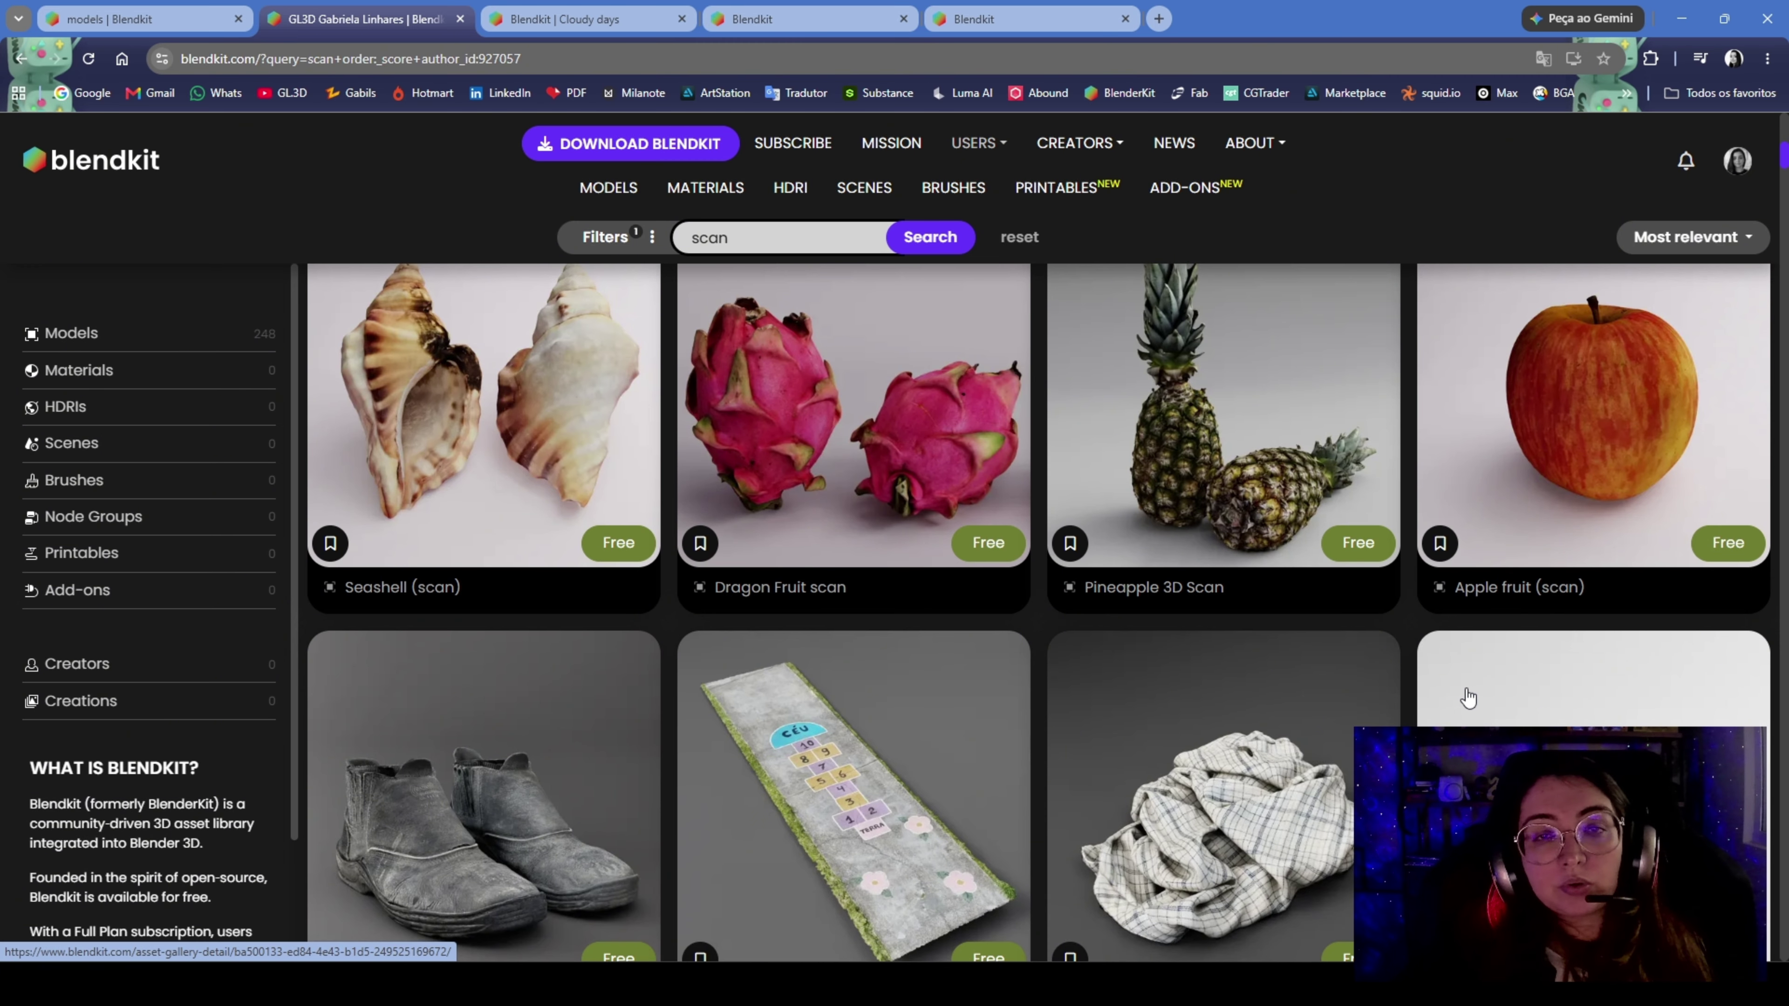
scroll(1468, 697, "down", 2)
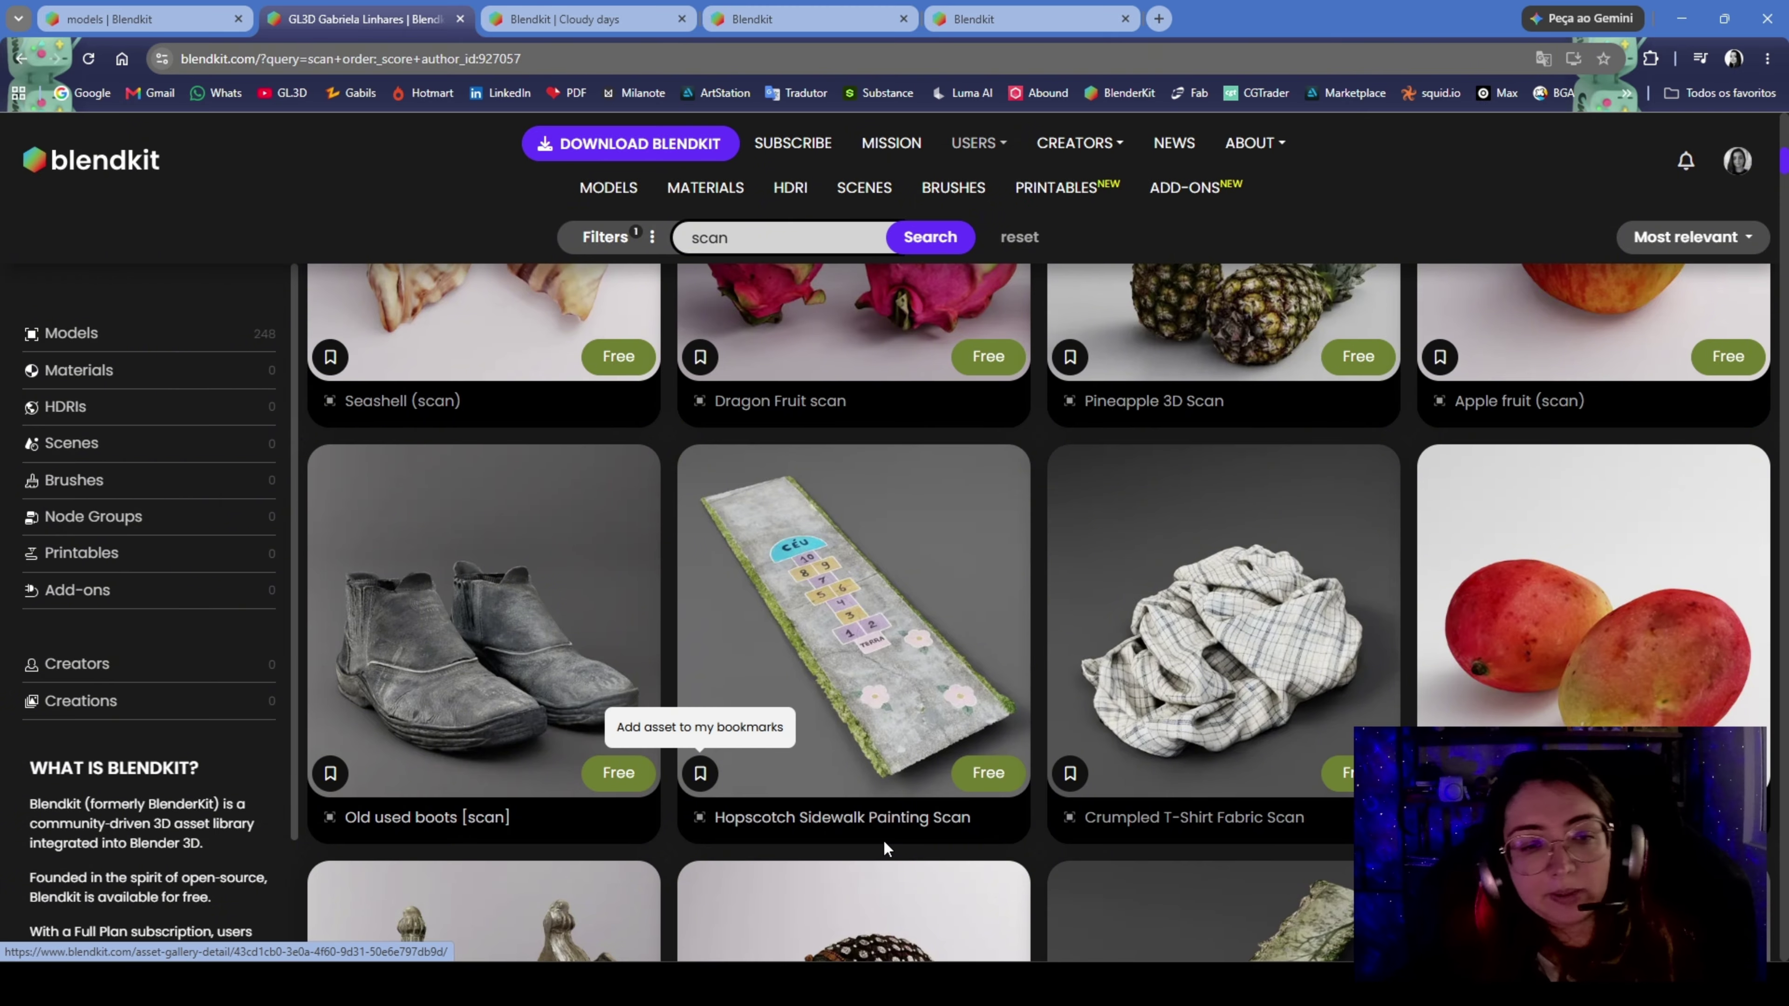
Look through the rest of the creator's scan results, comparing the thumbnail compositions of shoes, fabrics, food and decorative objects
scroll(697, 726, "down", 5)
scroll(1126, 570, "down", 18)
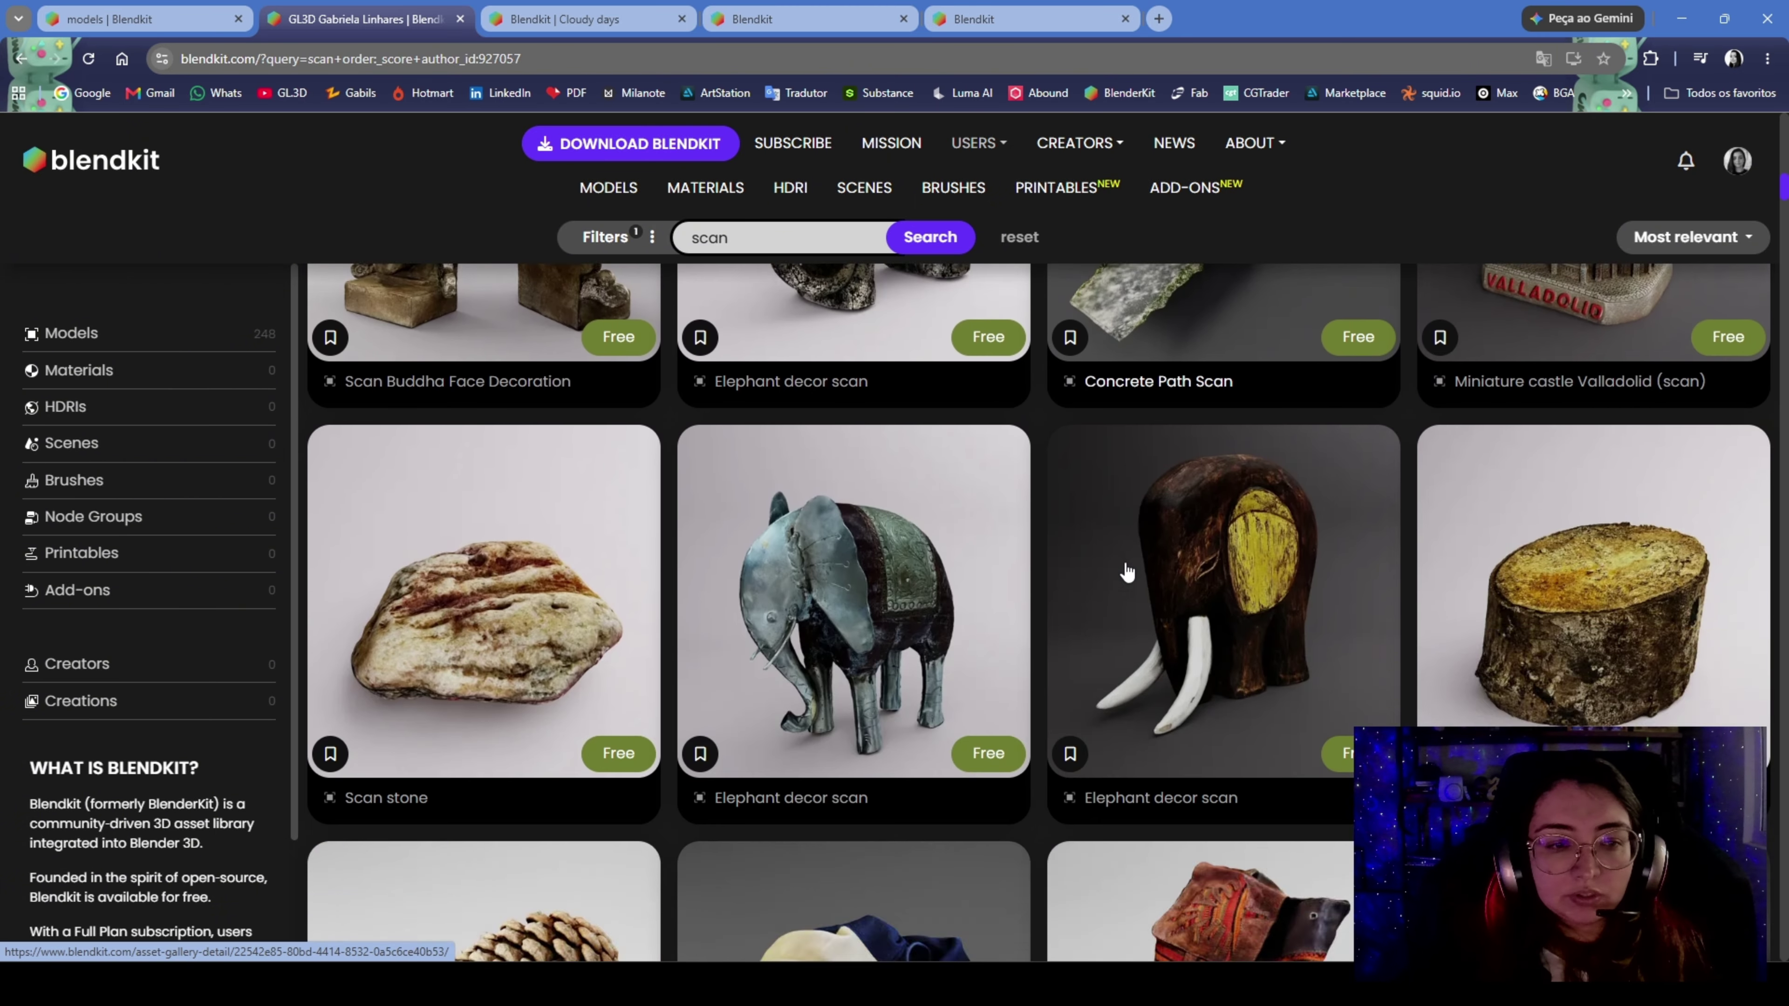
scroll(1125, 571, "down", 11)
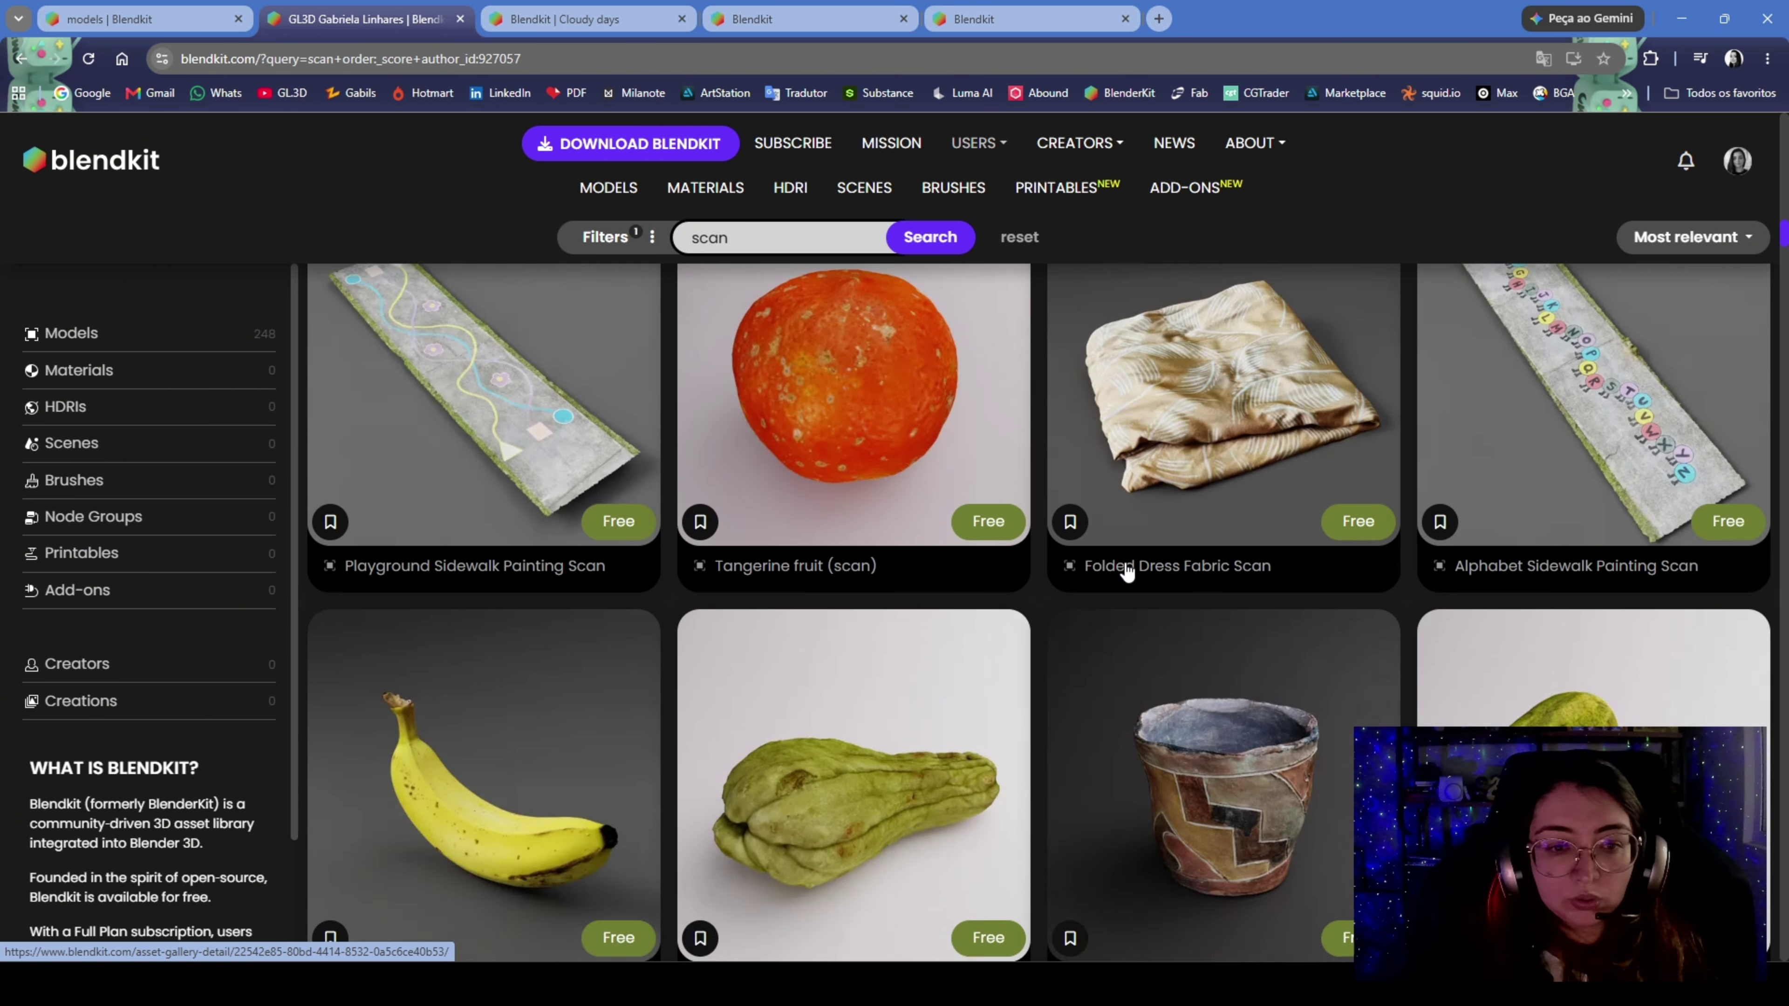
scroll(1021, 564, "up", 3)
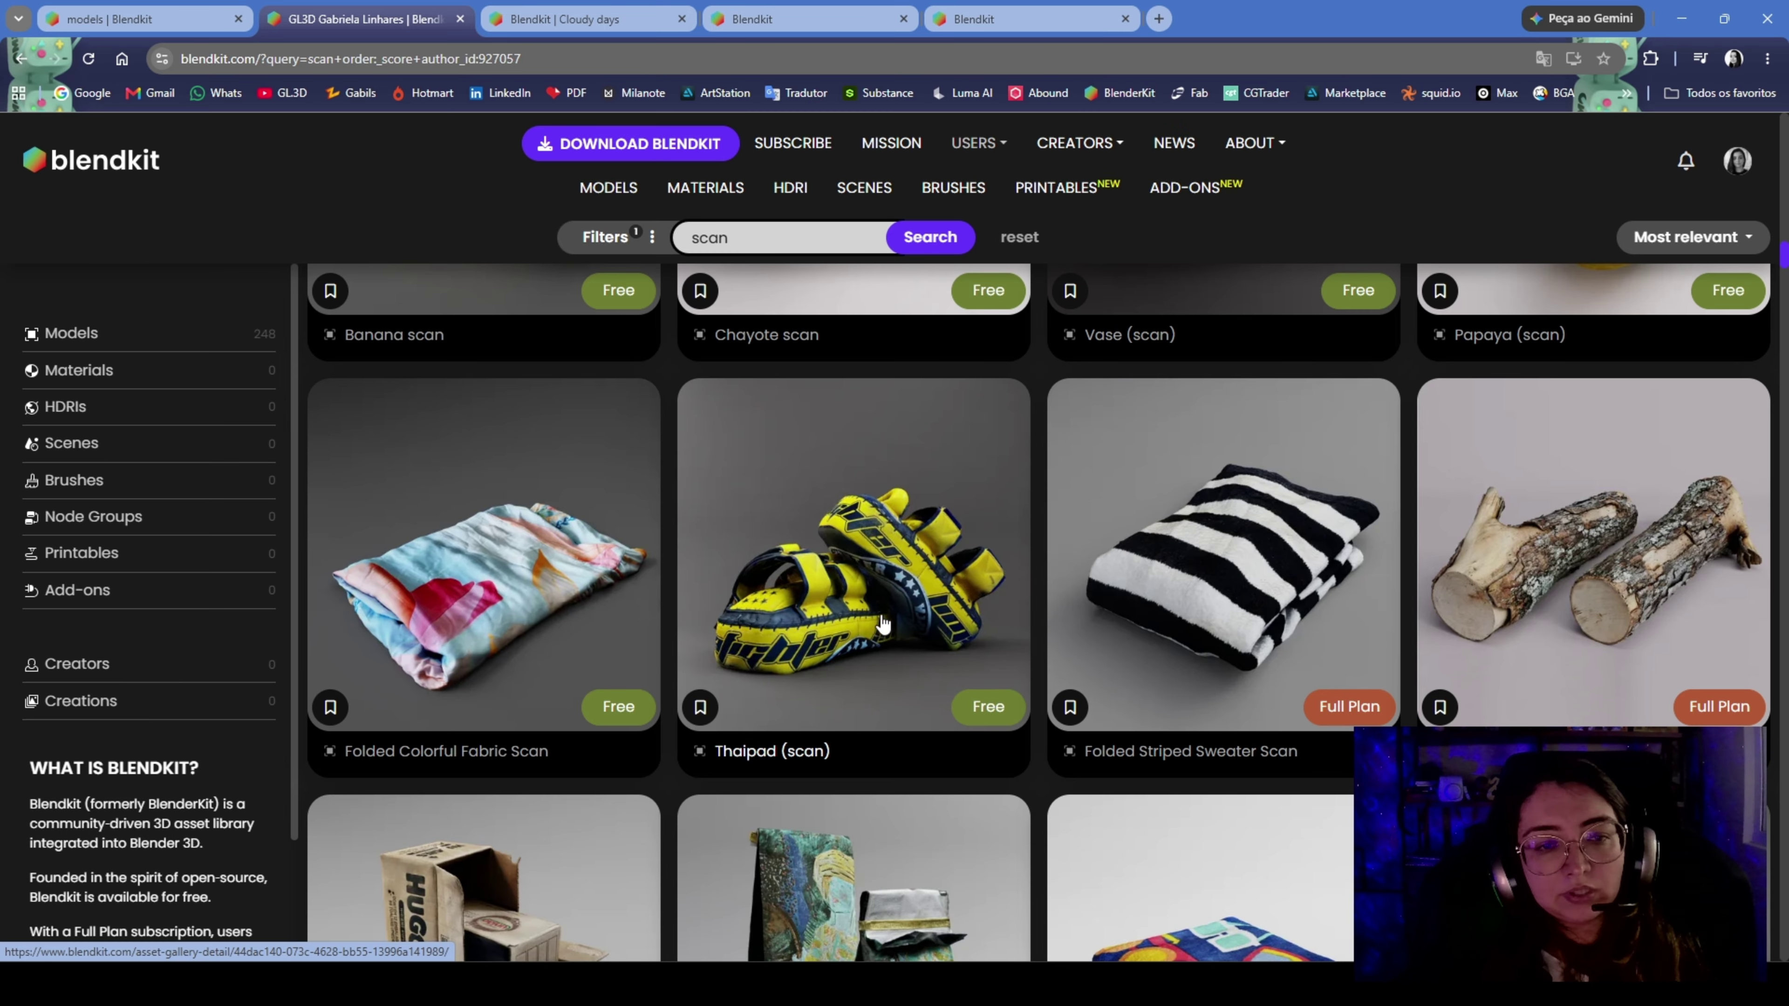
scroll(883, 623, "down", 5)
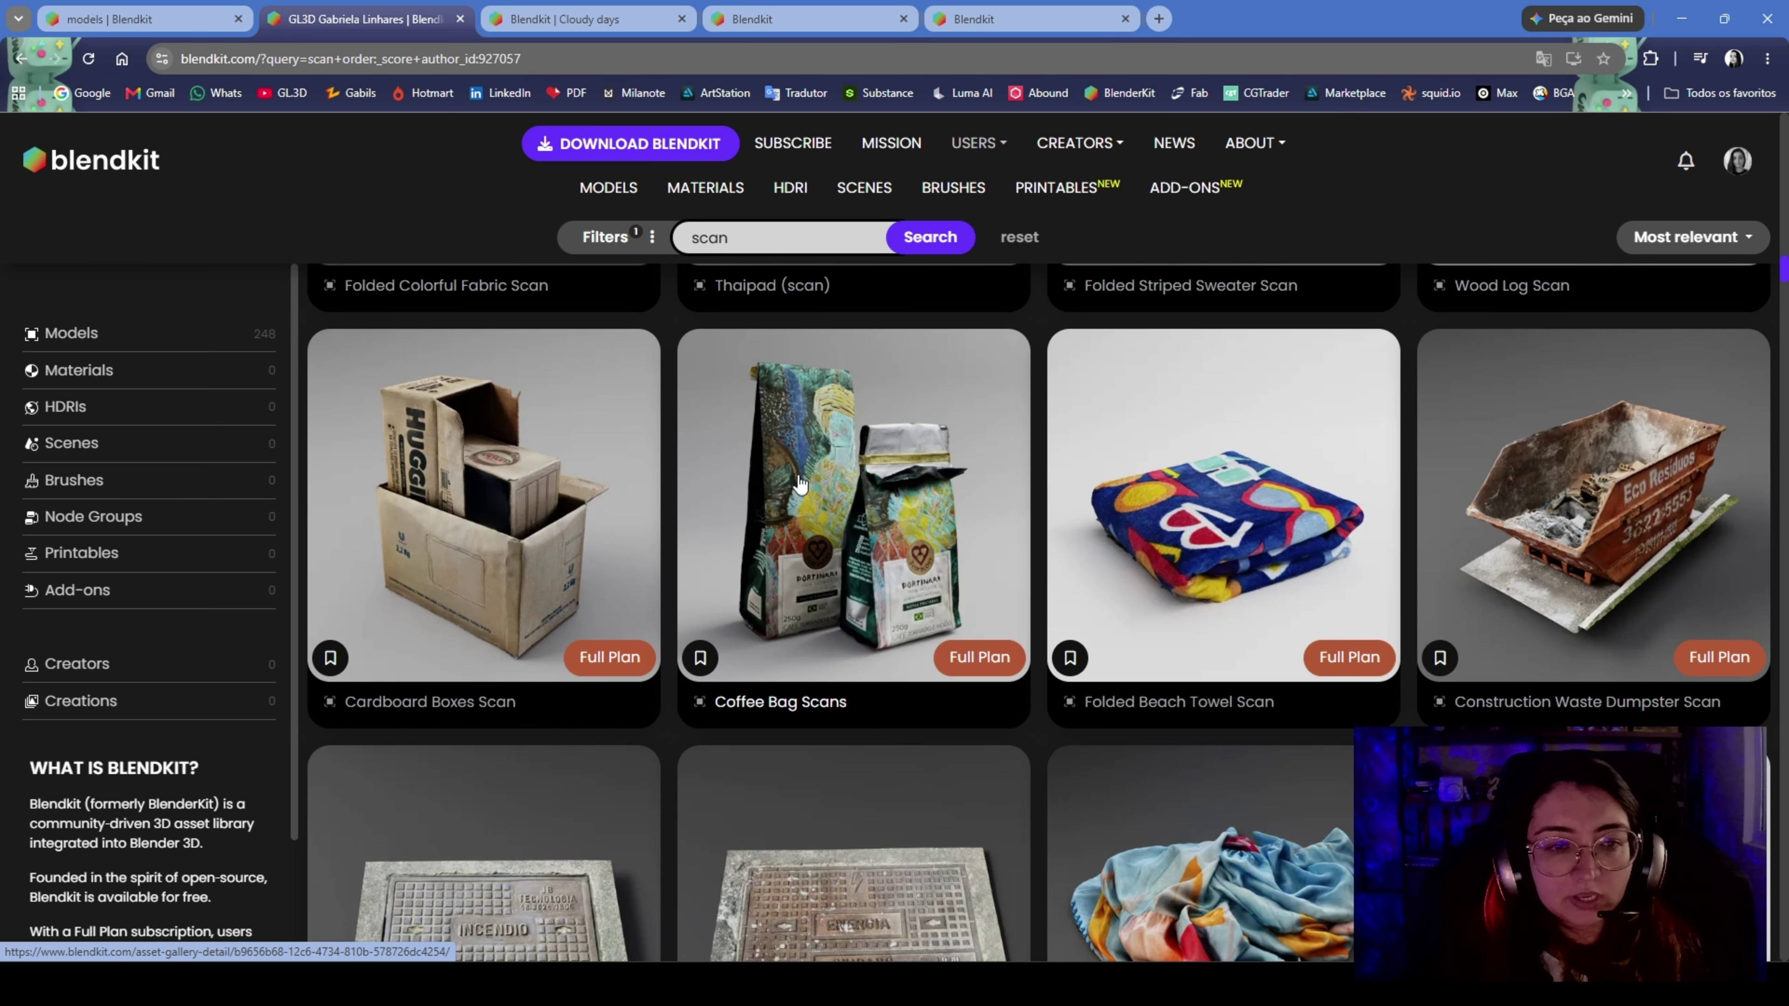
scroll(886, 576, "down", 9)
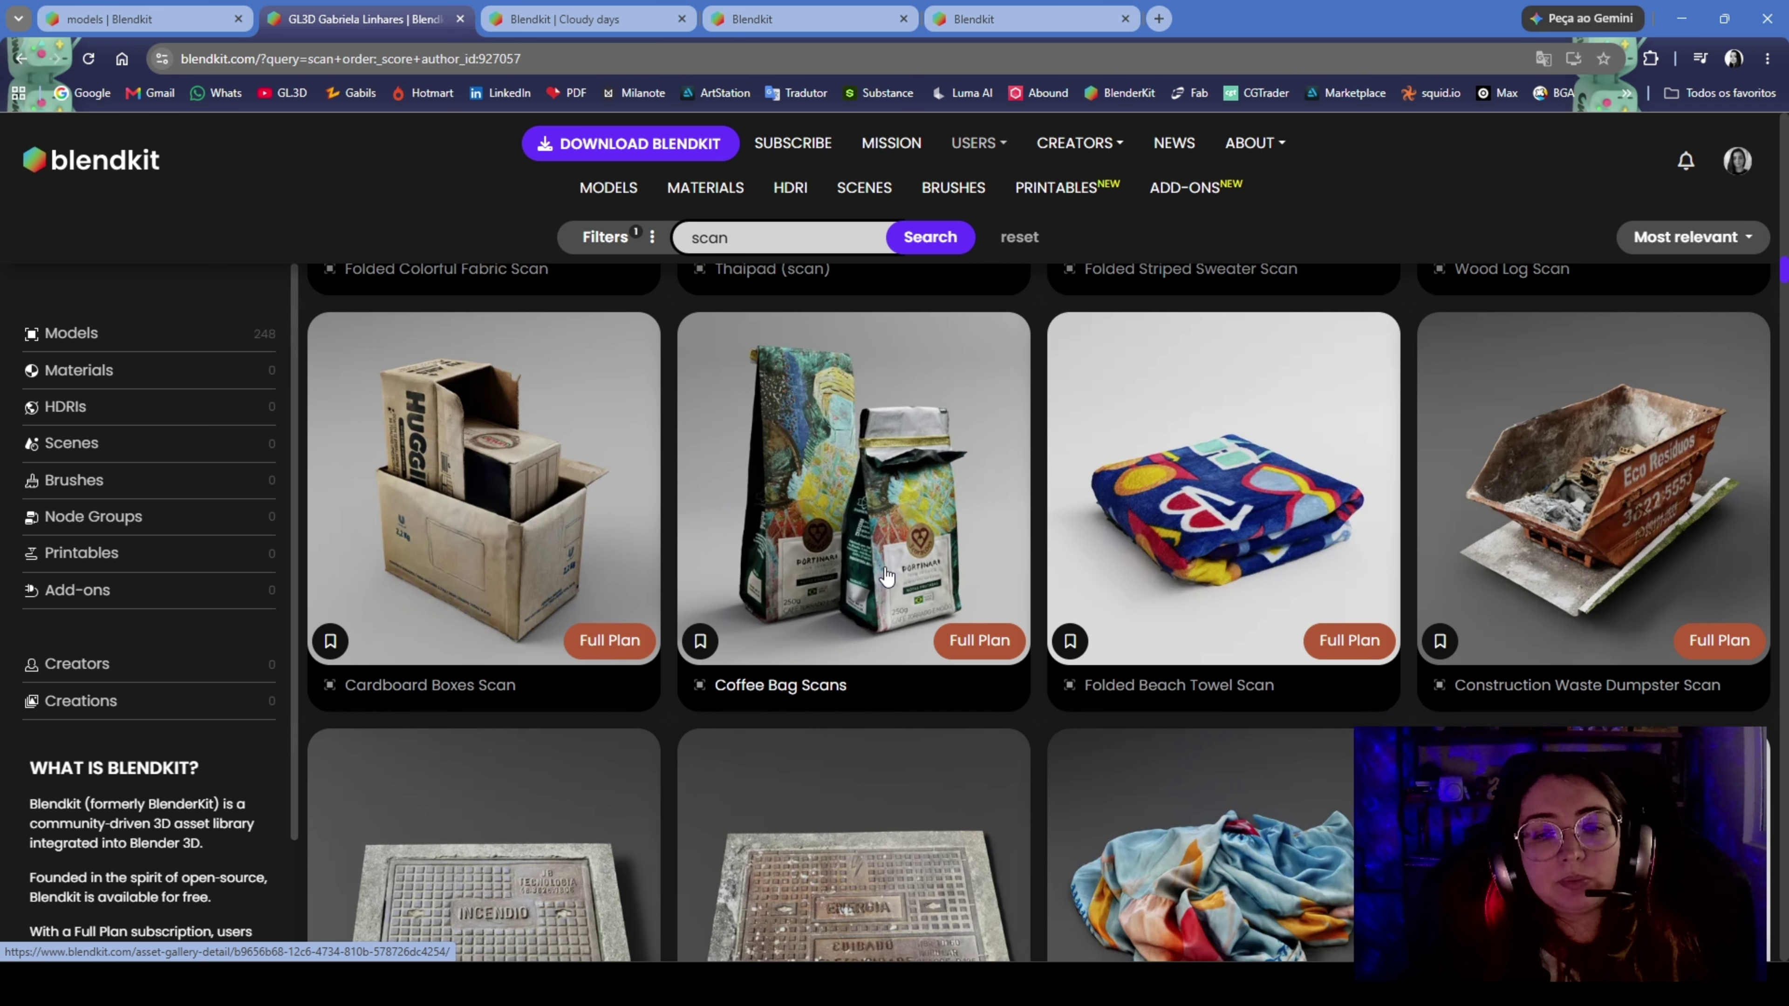
scroll(1222, 592, "down", 12)
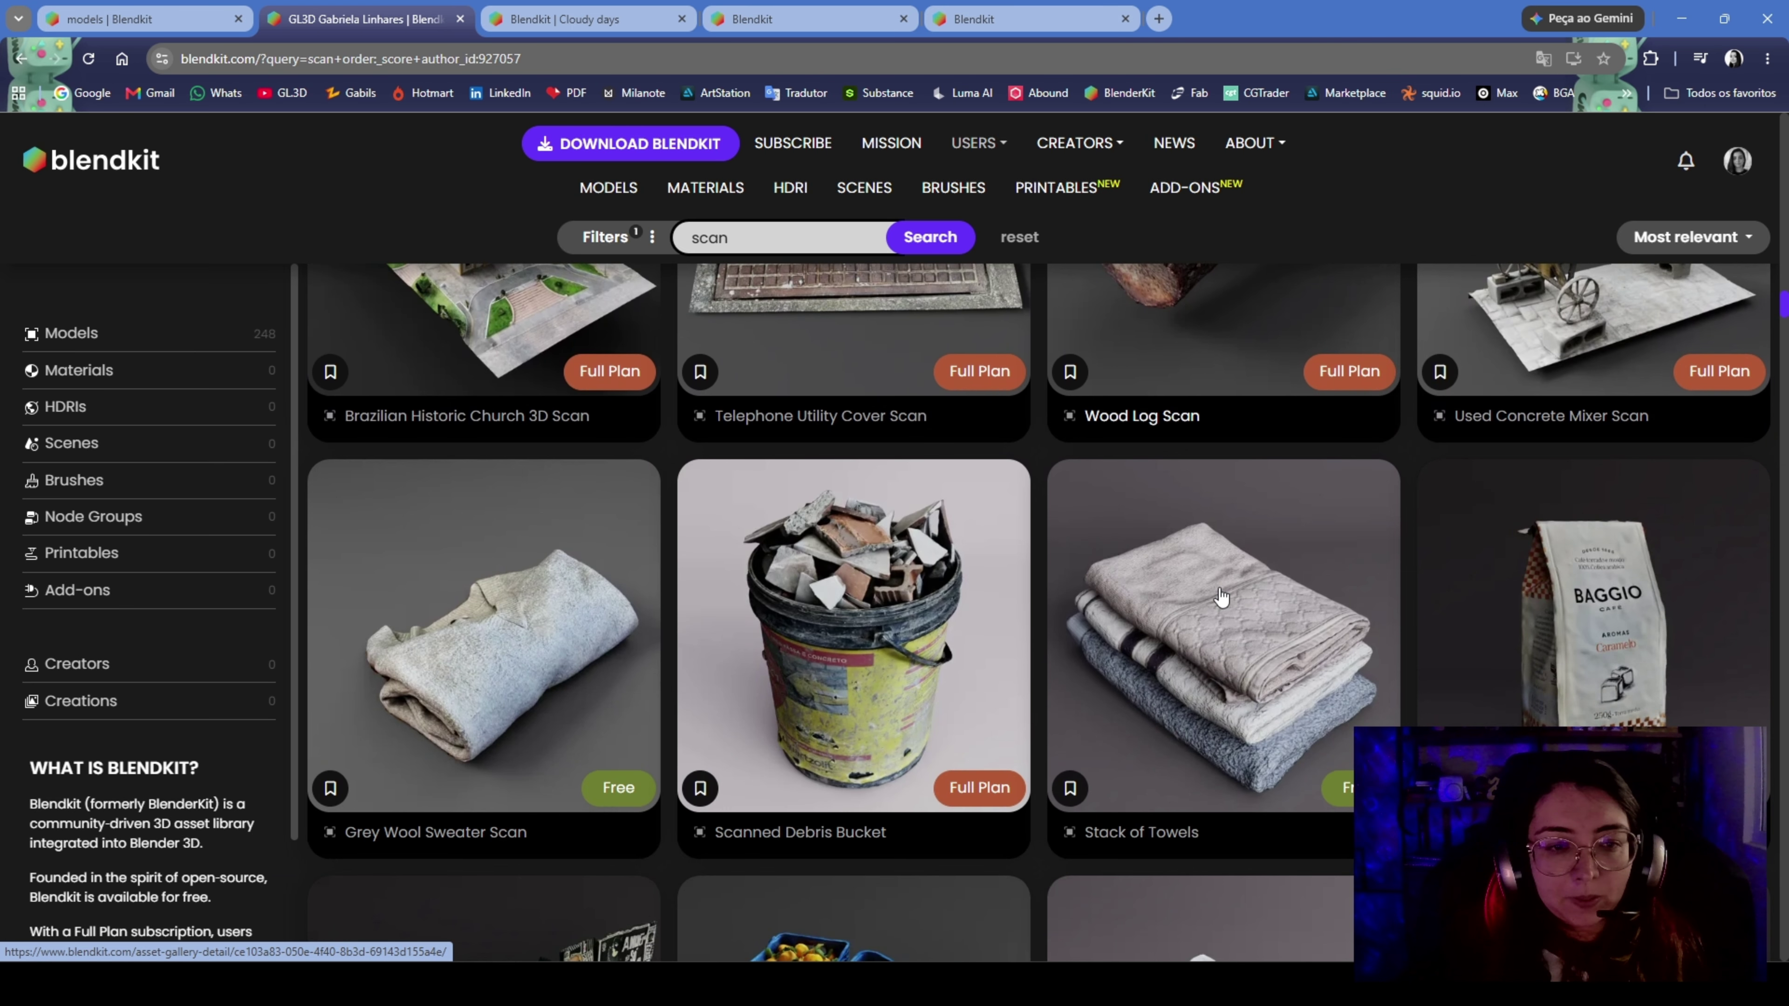
scroll(1221, 595, "down", 12)
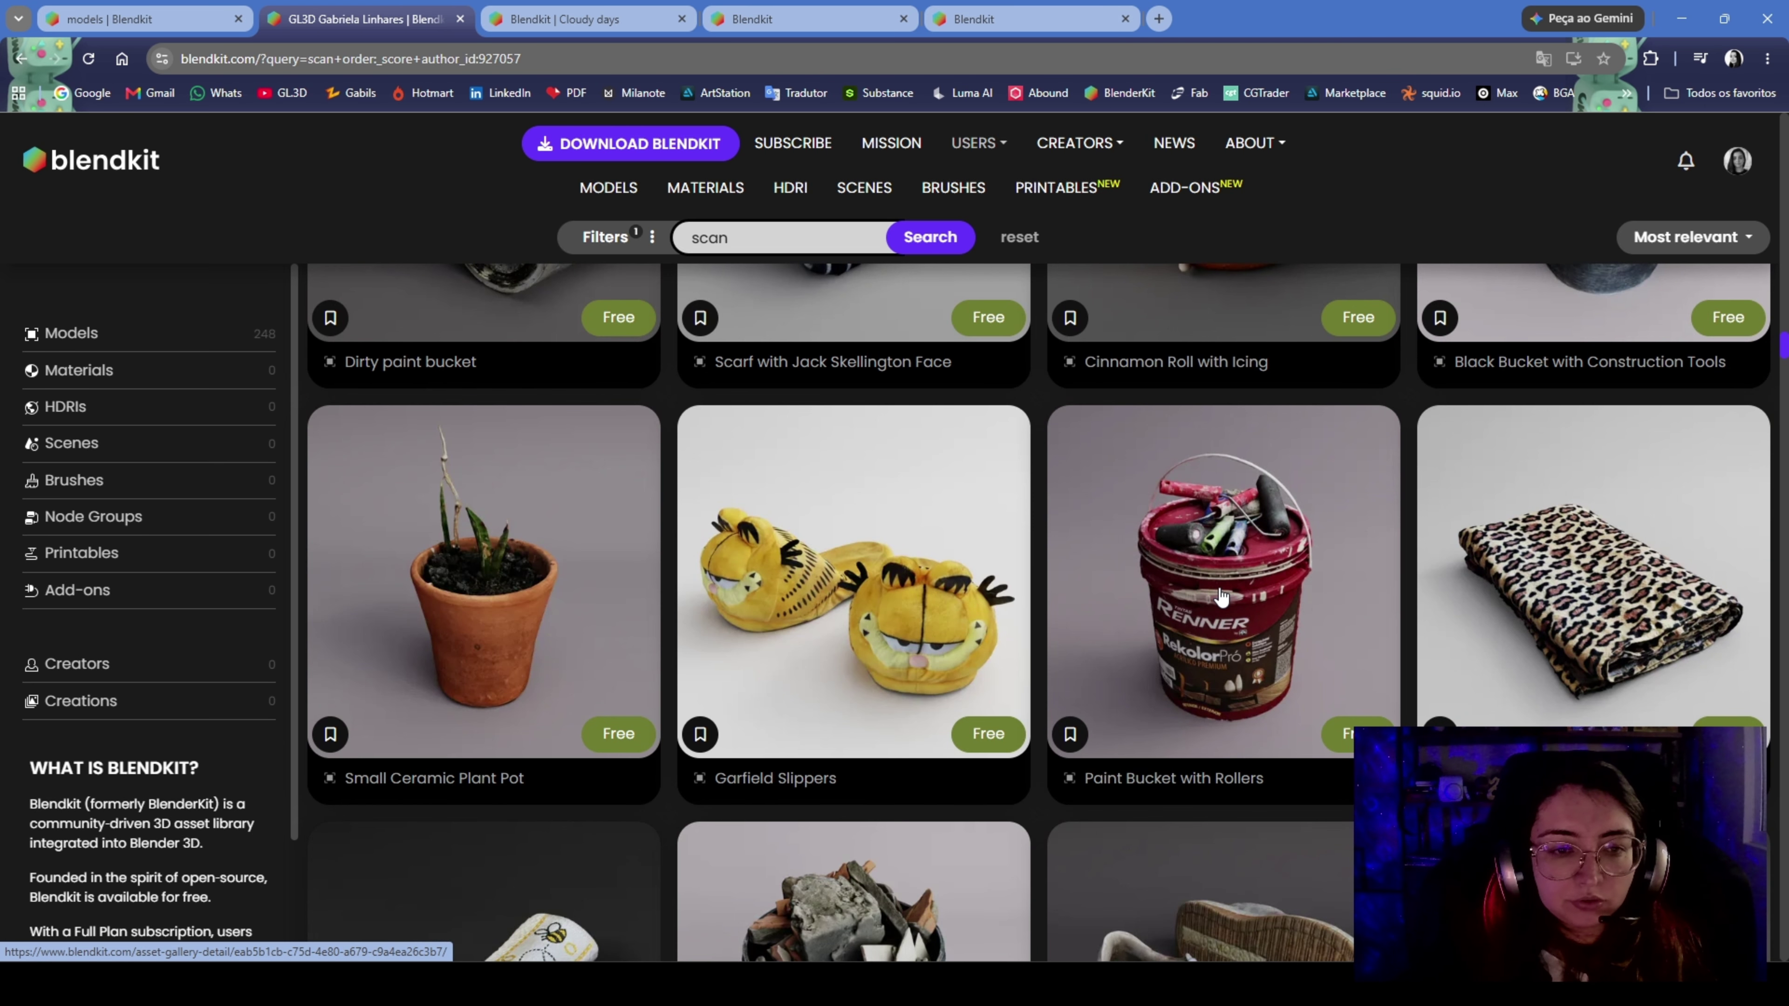
scroll(1222, 595, "down", 12)
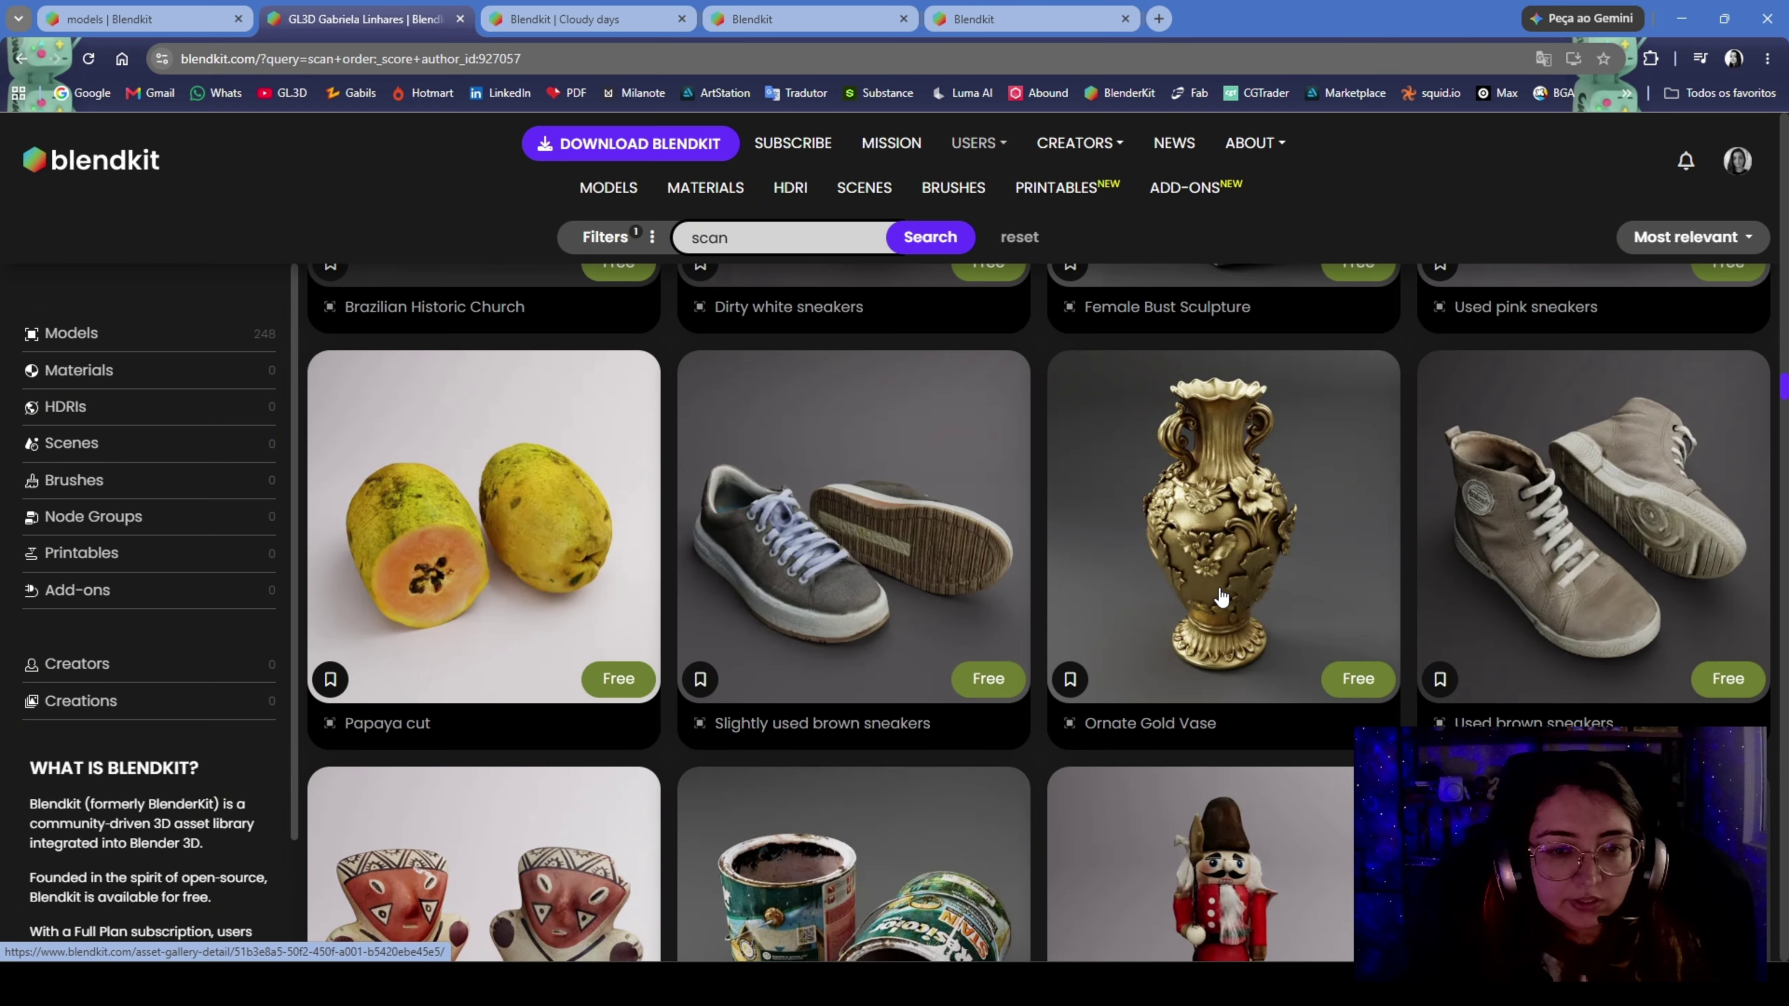
scroll(1222, 595, "down", 8)
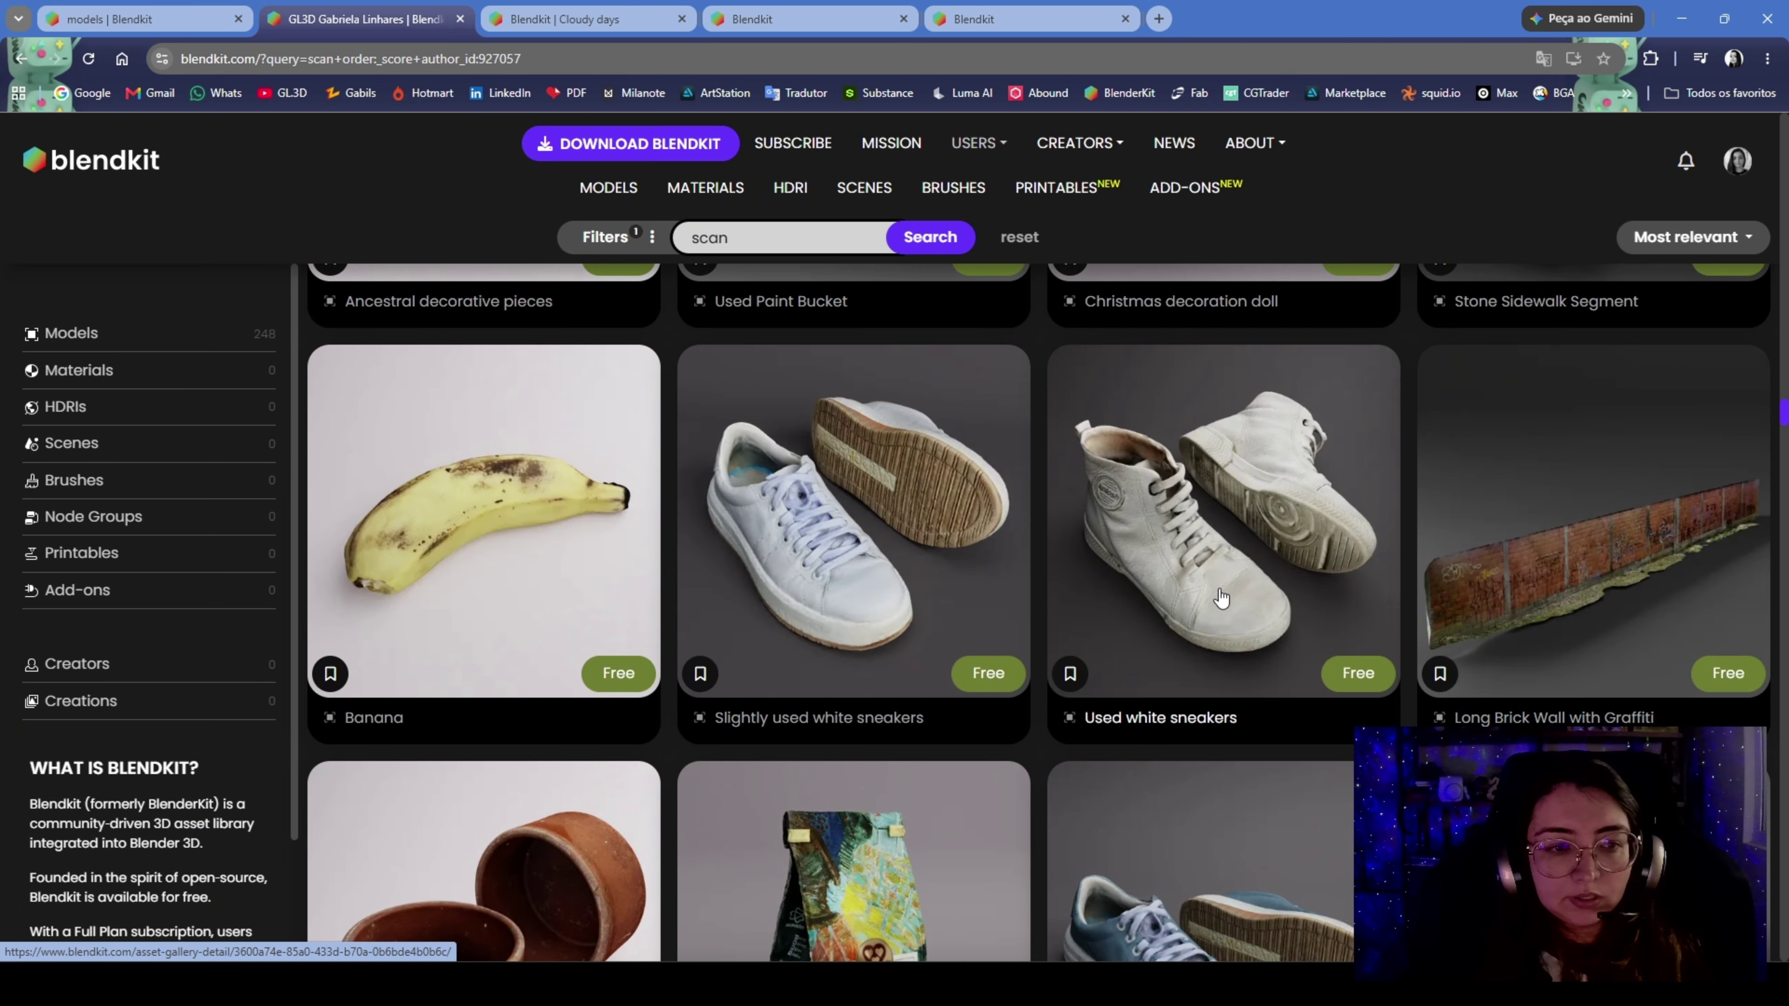
scroll(1222, 595, "up", 2)
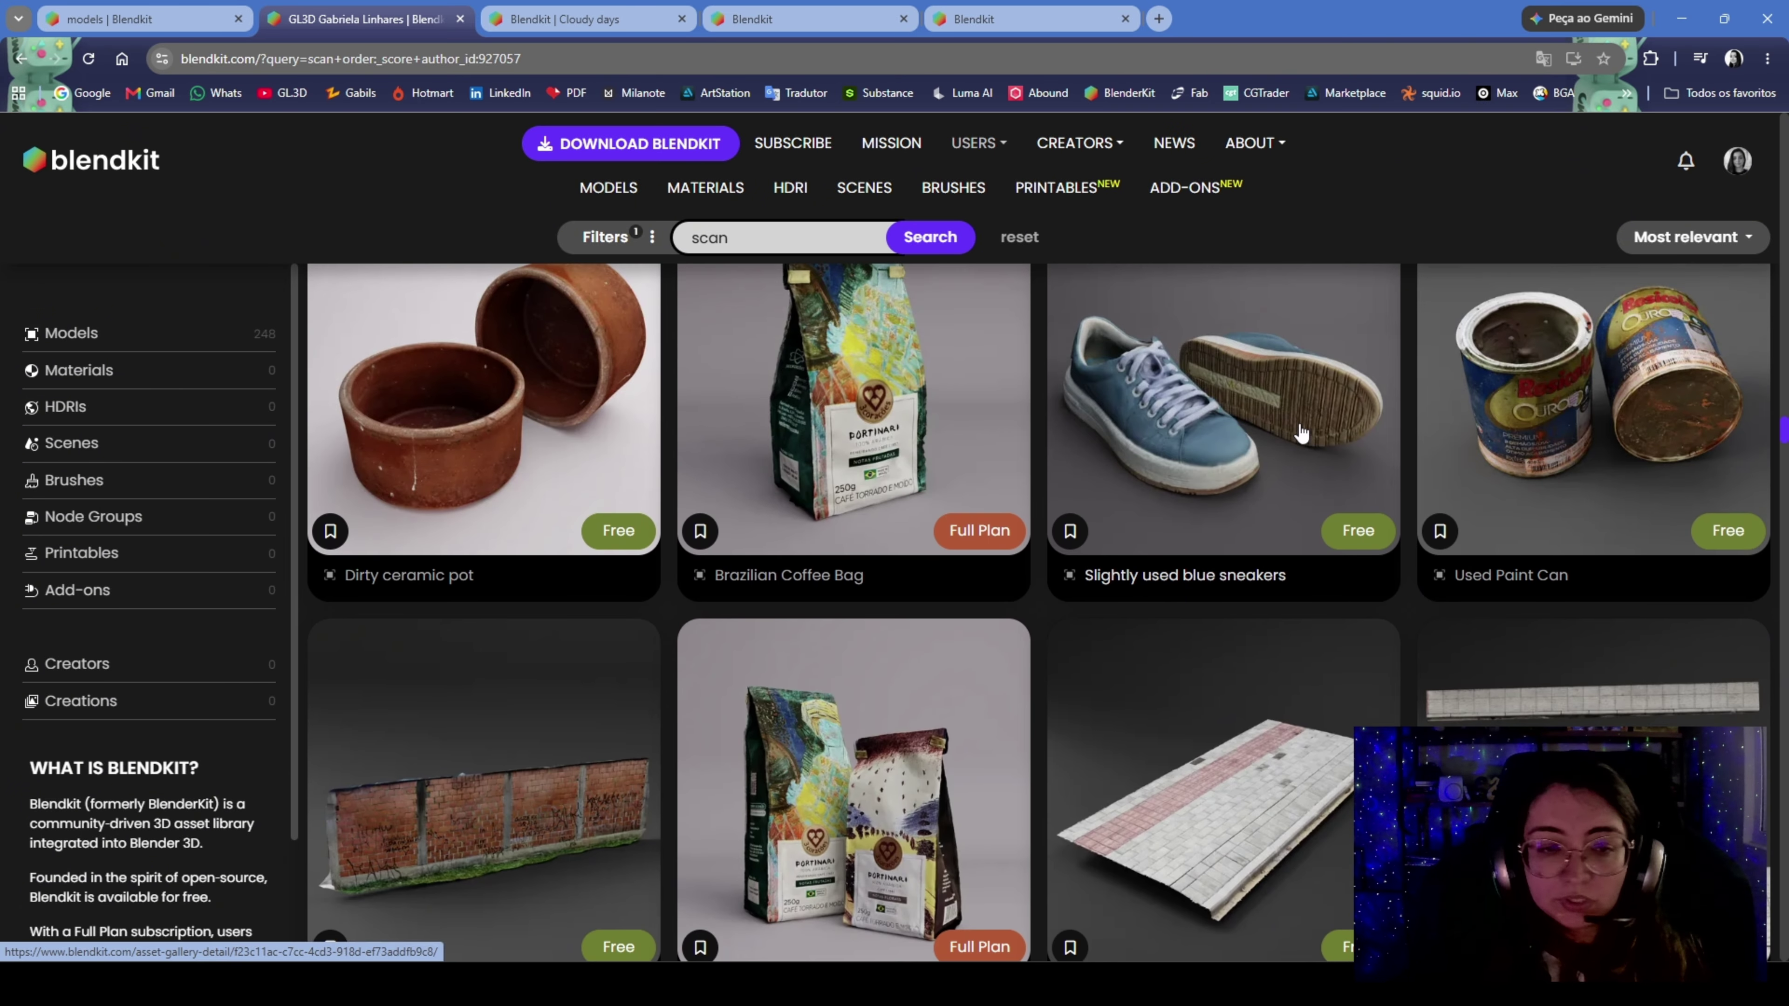
scroll(1196, 574, "up", 2)
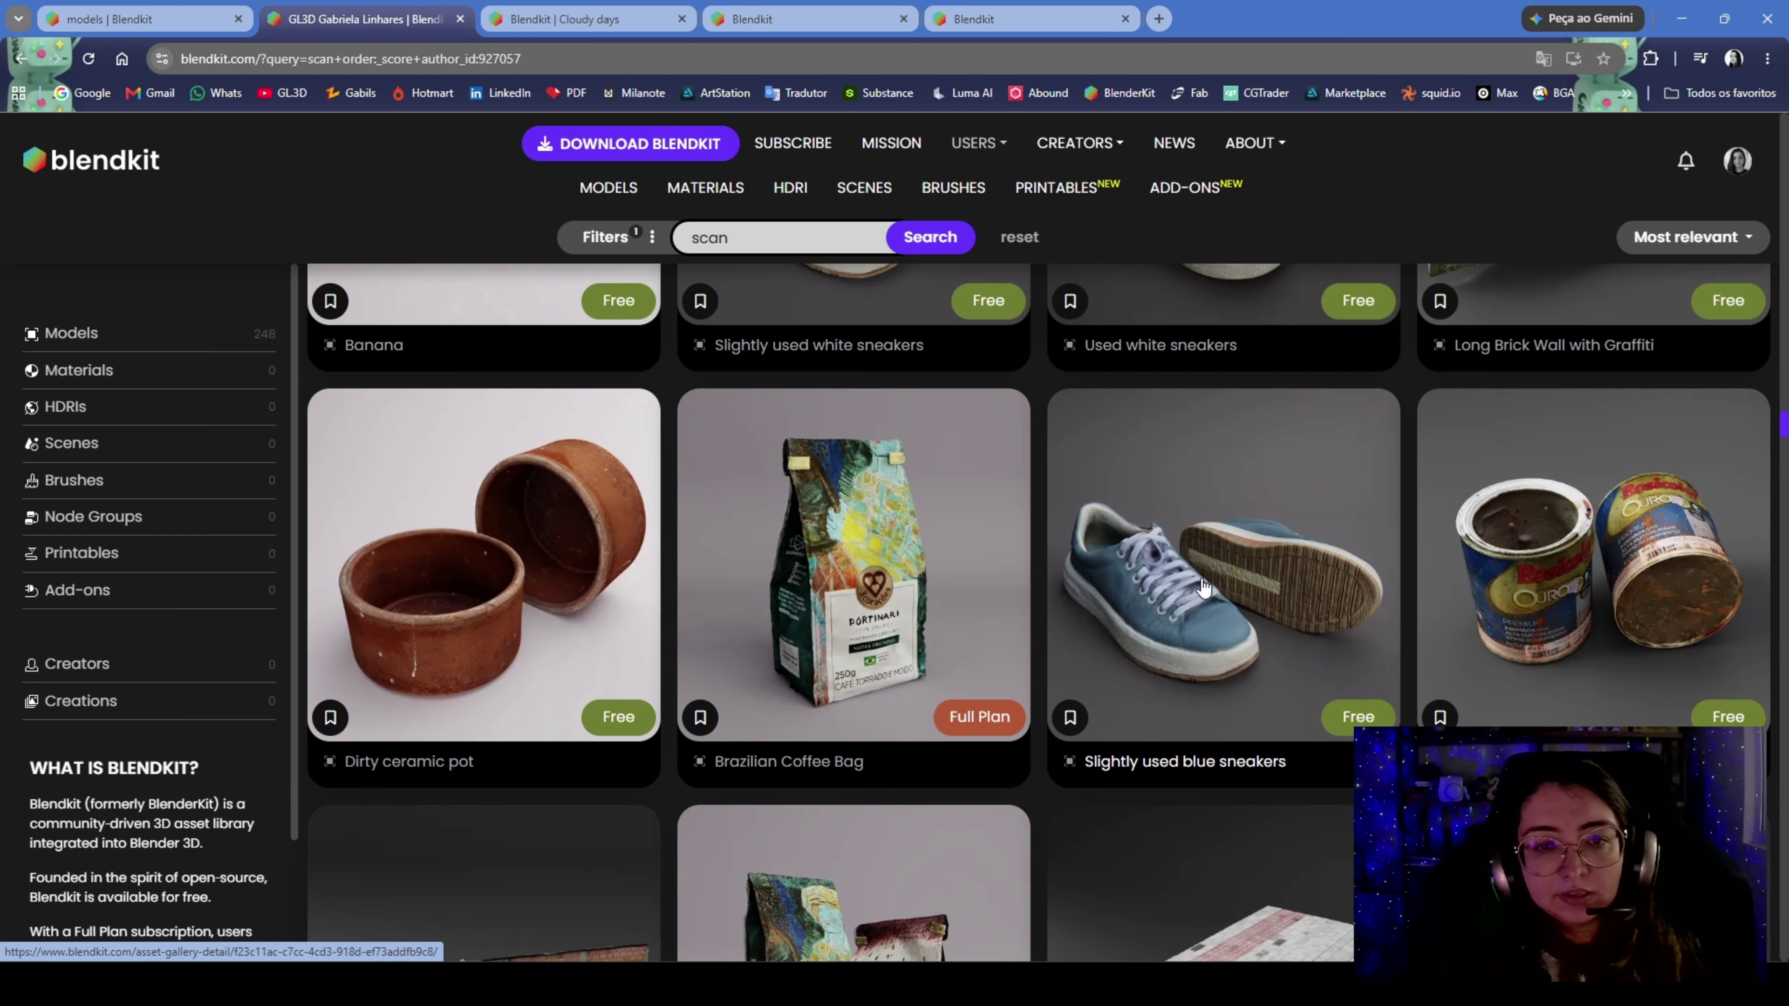
scroll(1190, 645, "up", 2)
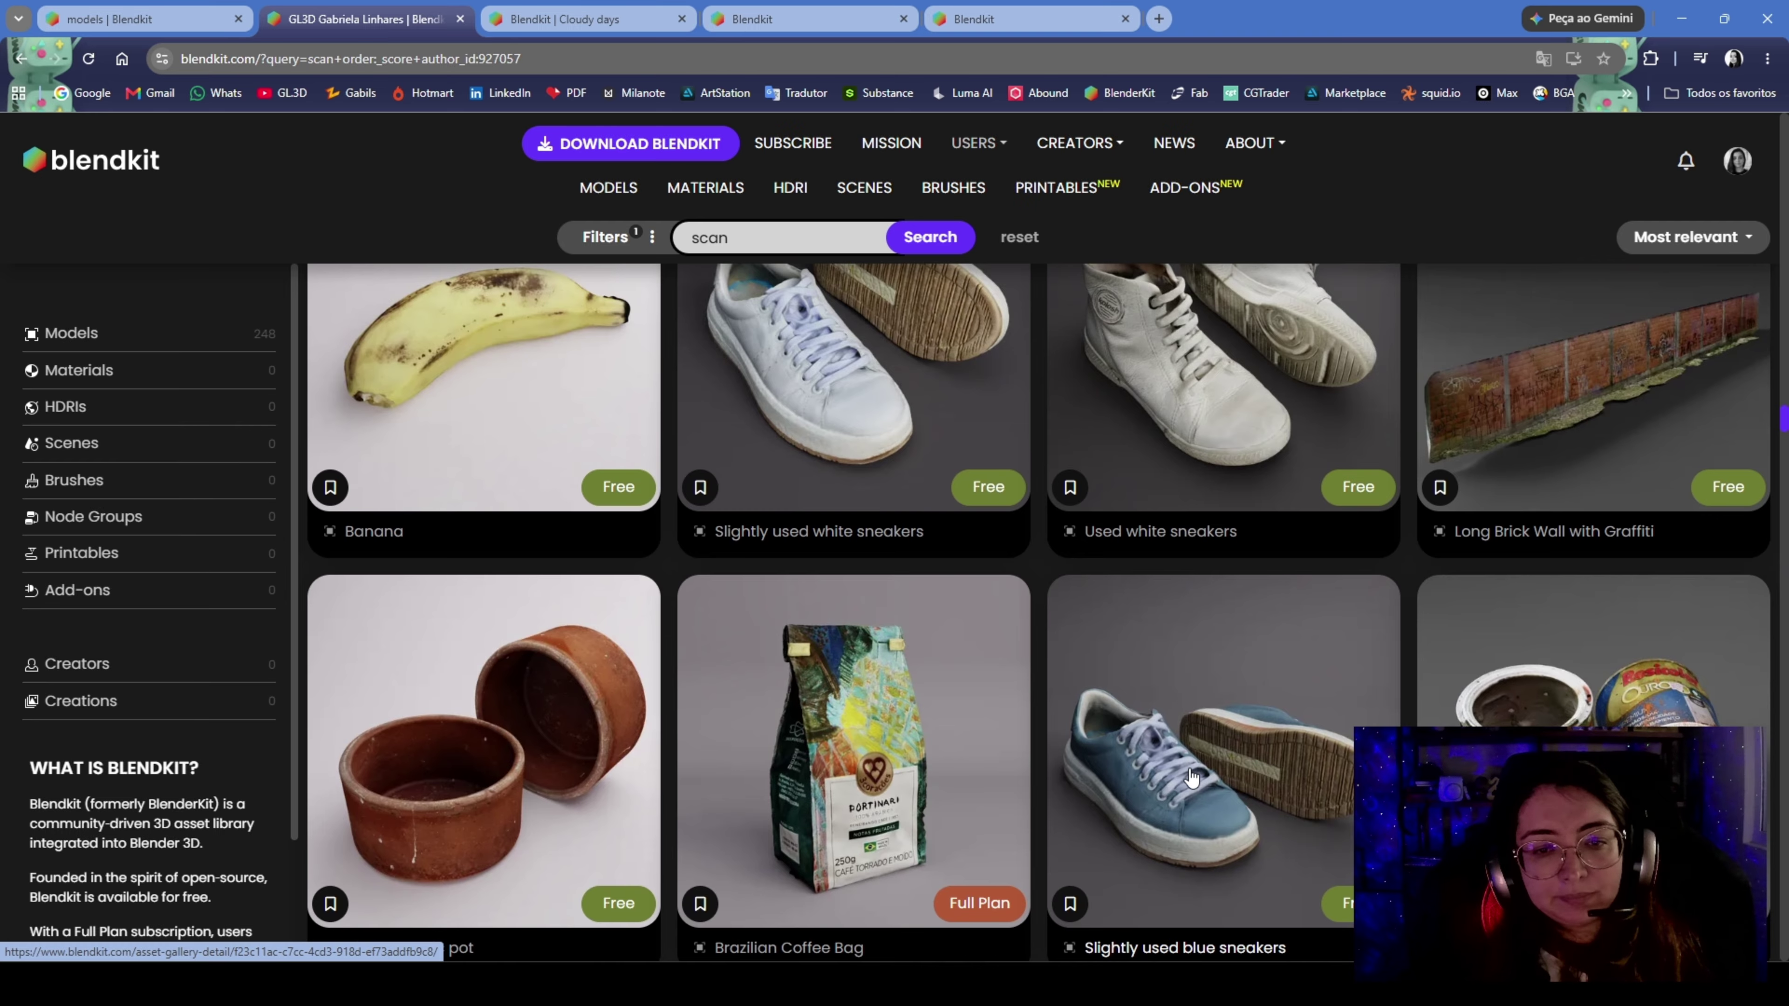
scroll(991, 491, "up", 1)
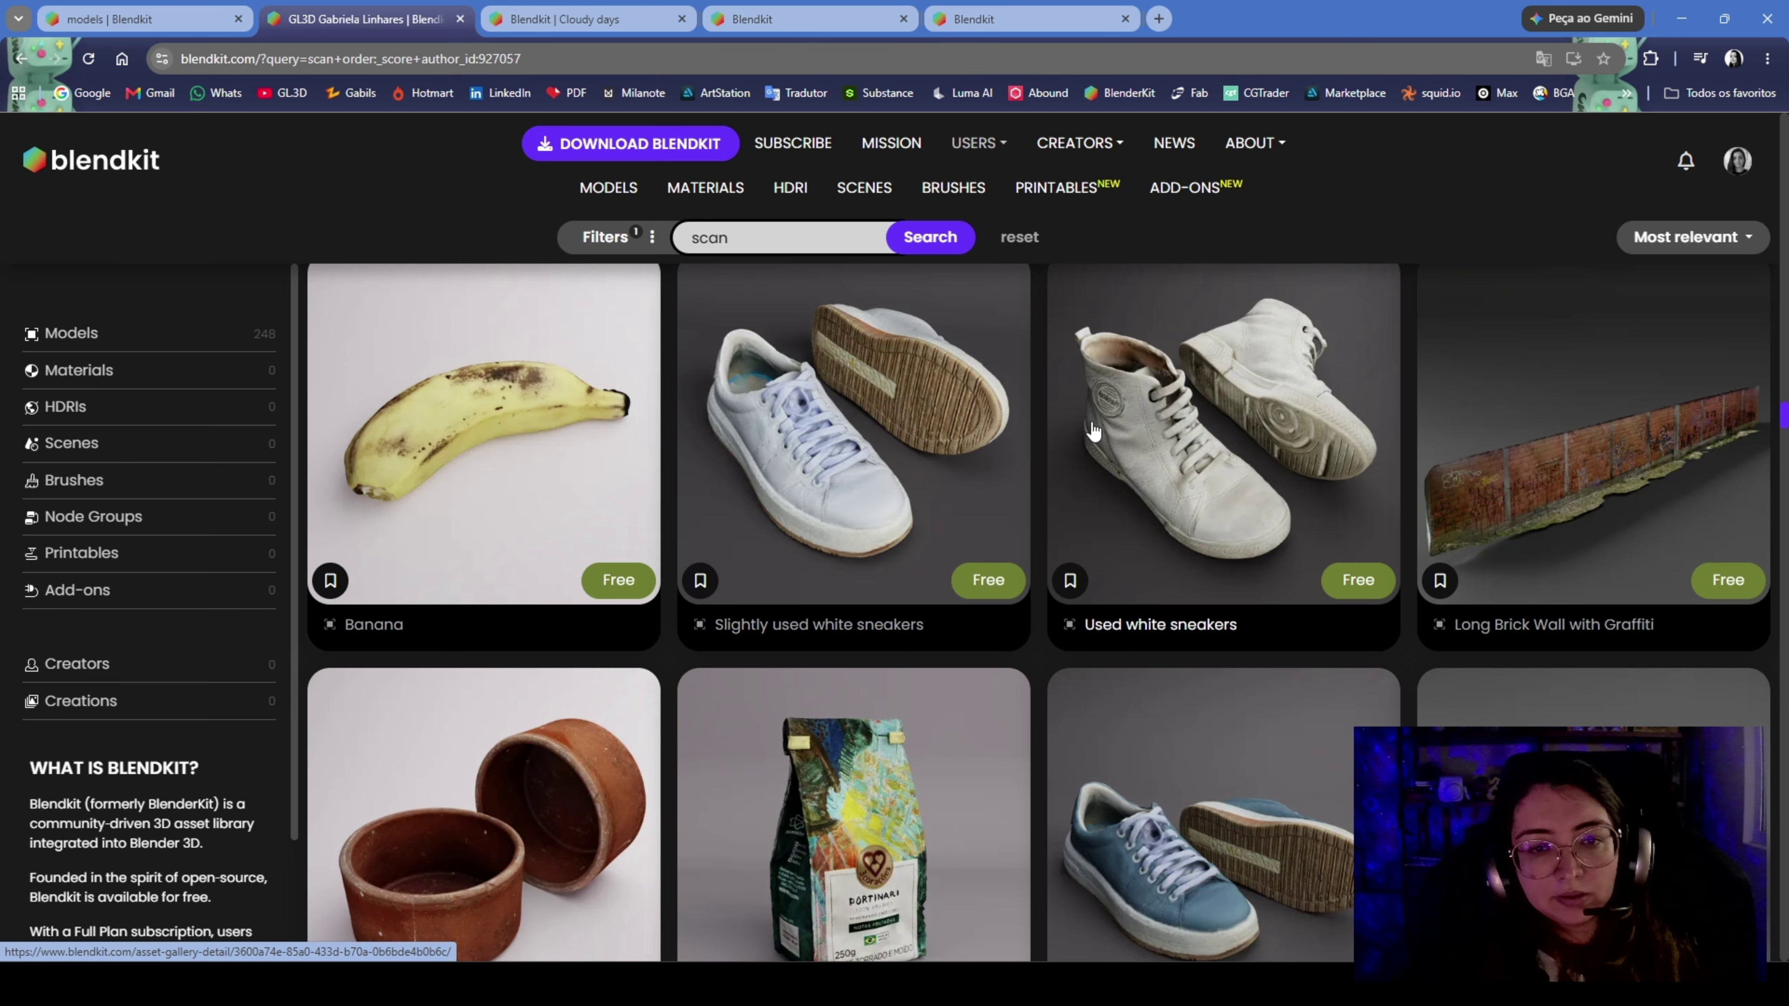
scroll(1137, 507, "down", 10)
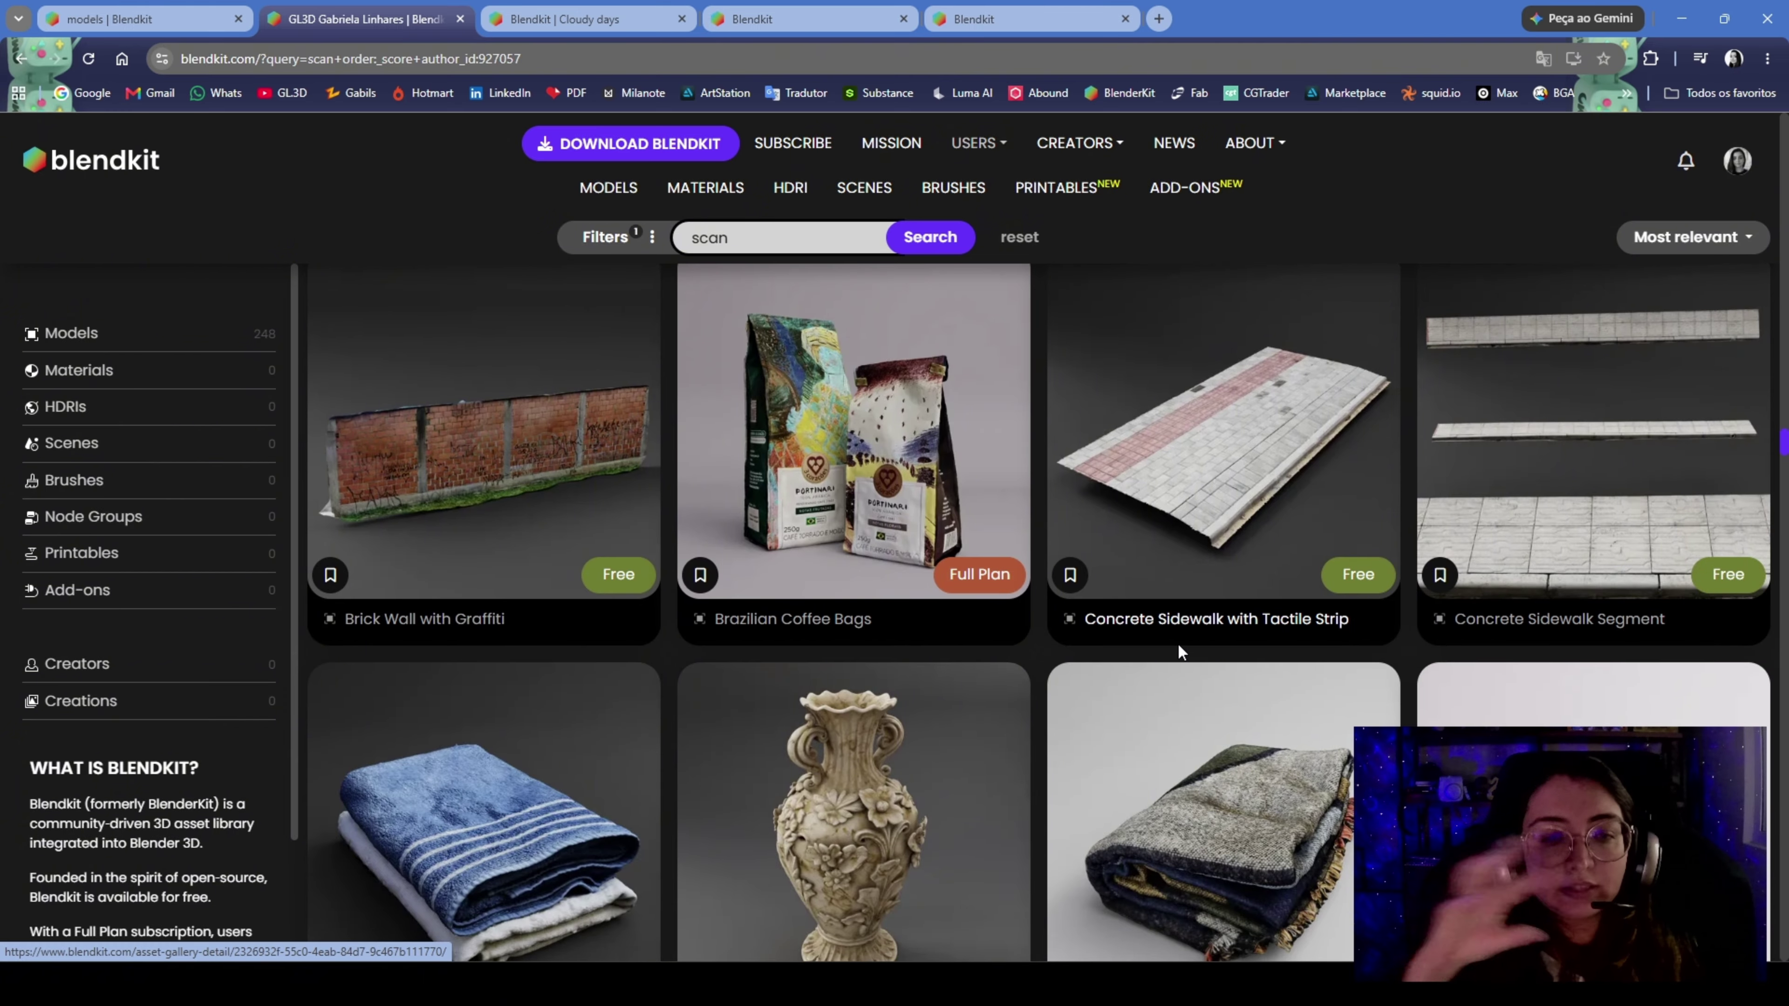
scroll(1176, 643, "down", 5)
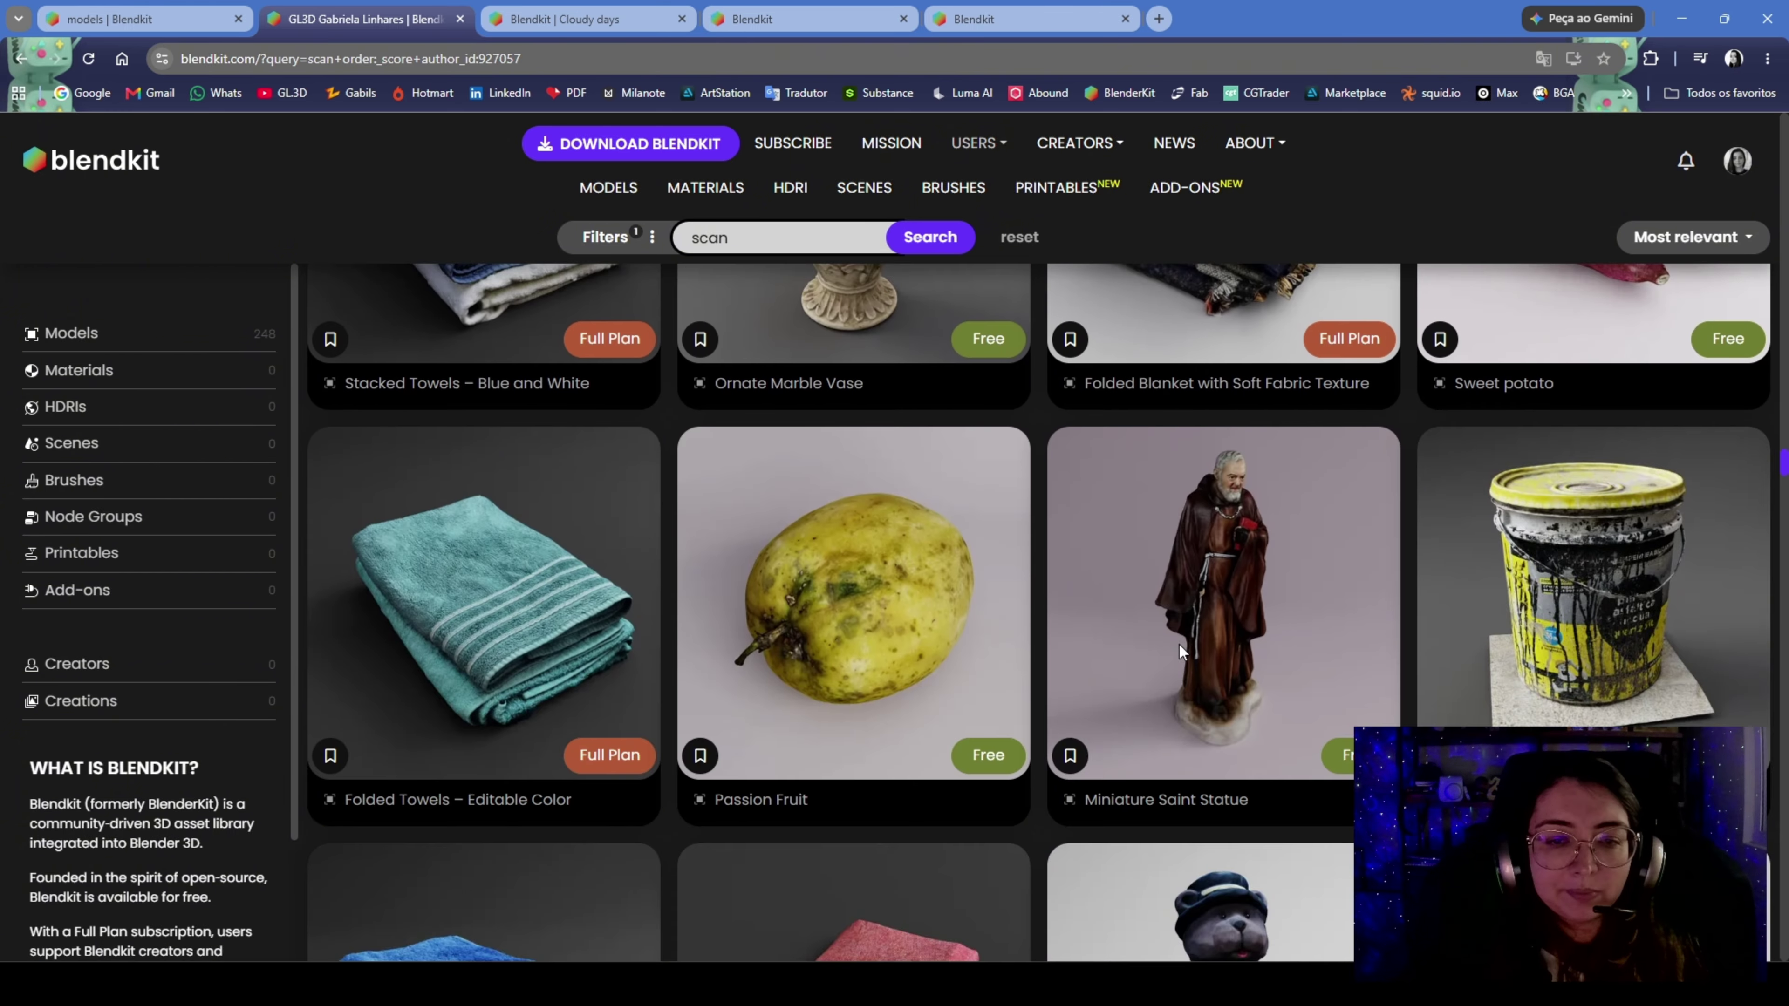
scroll(1180, 645, "down", 11)
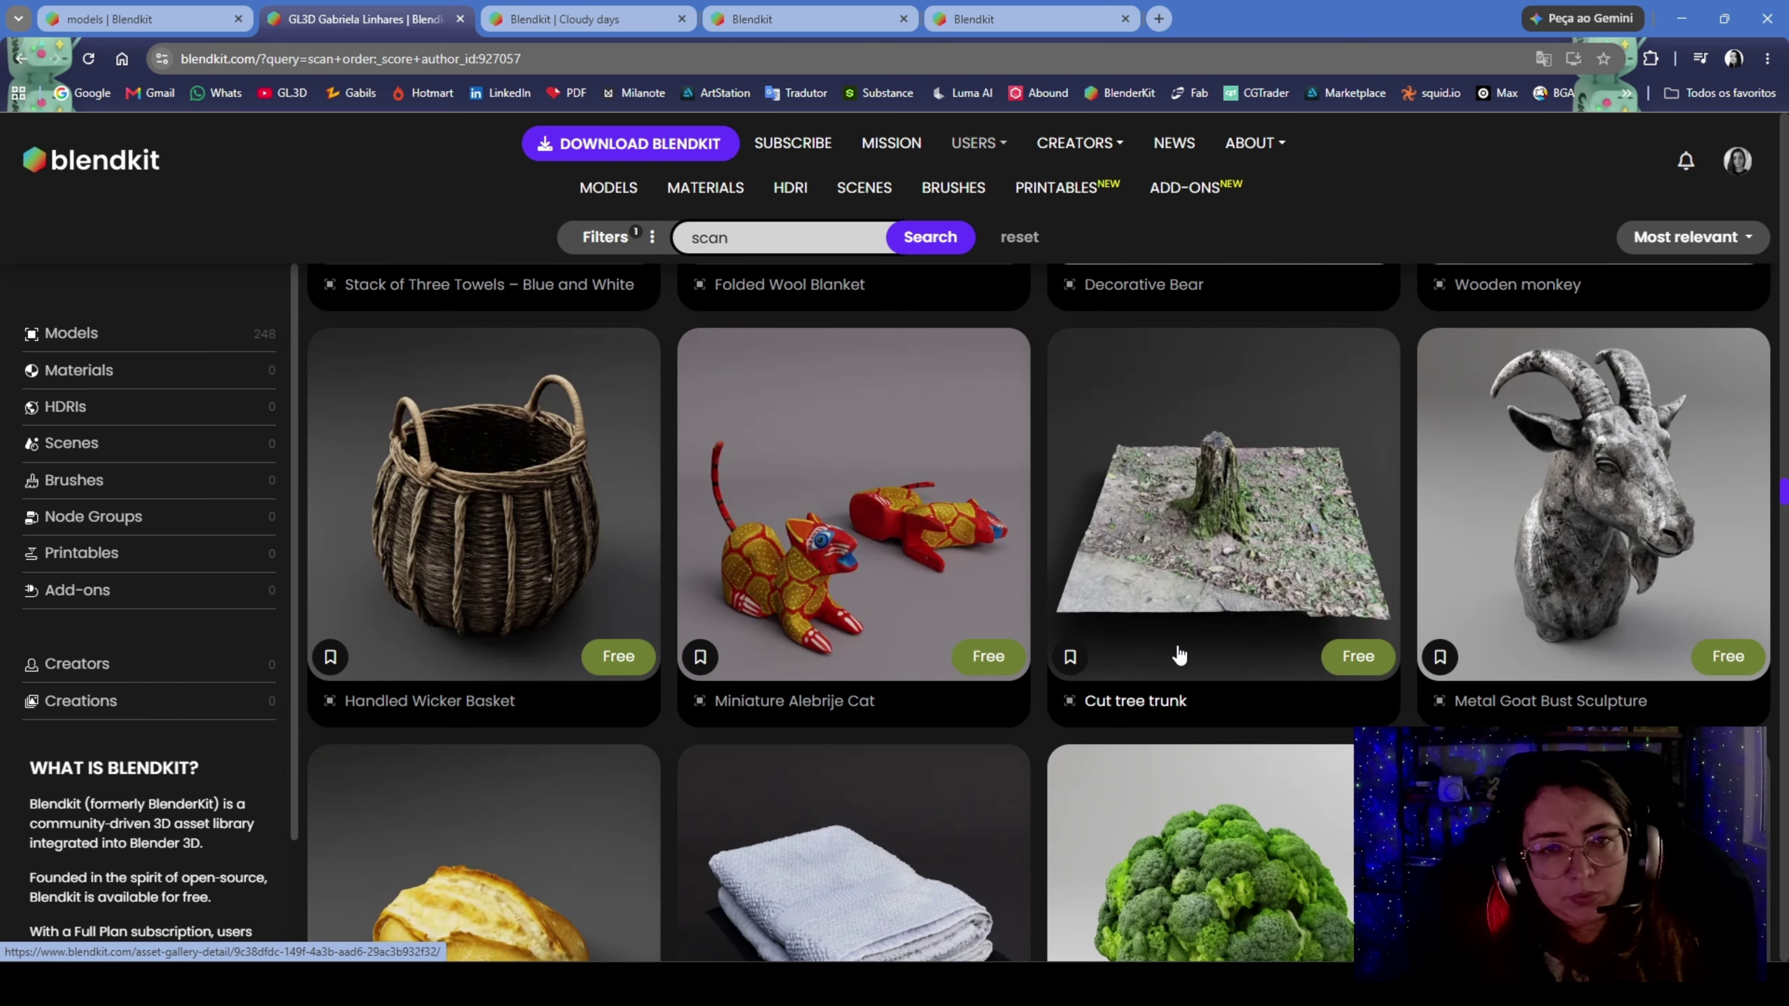
scroll(1180, 656, "down", 15)
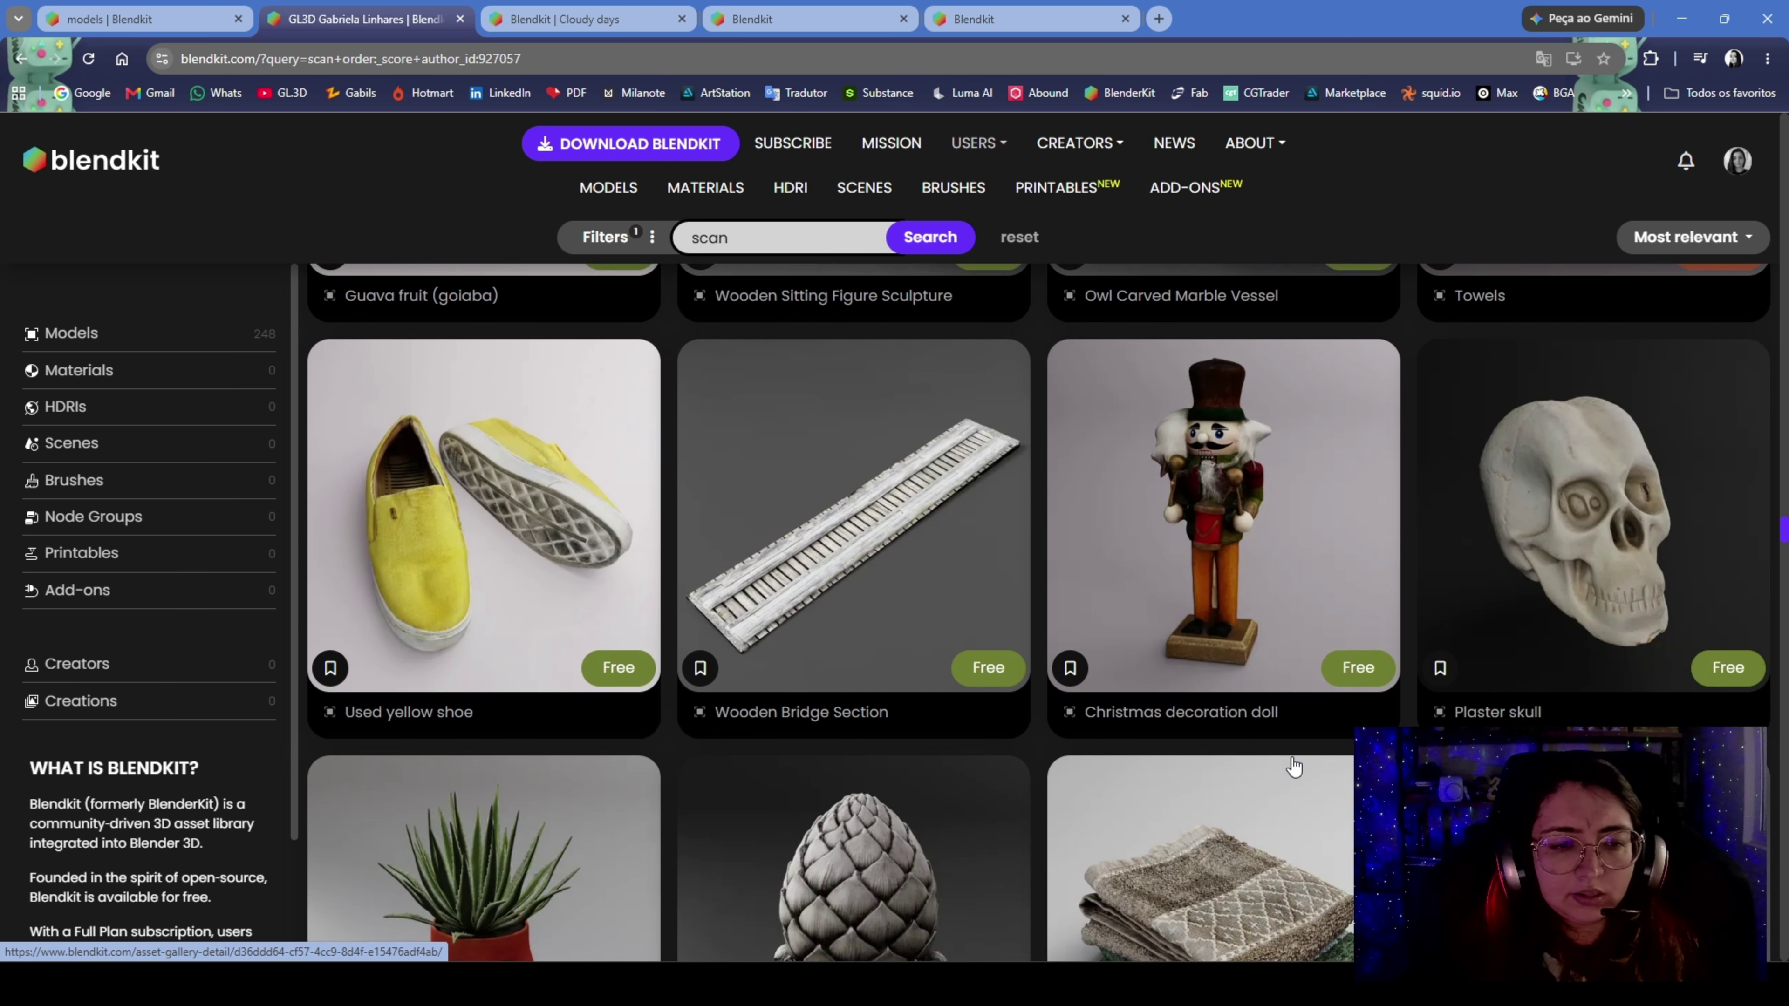
Browse the creator's "scan" model results in the BlenderKit gallery, examining the different kinds of scanned assets on offer
scroll(1294, 766, "down", 20)
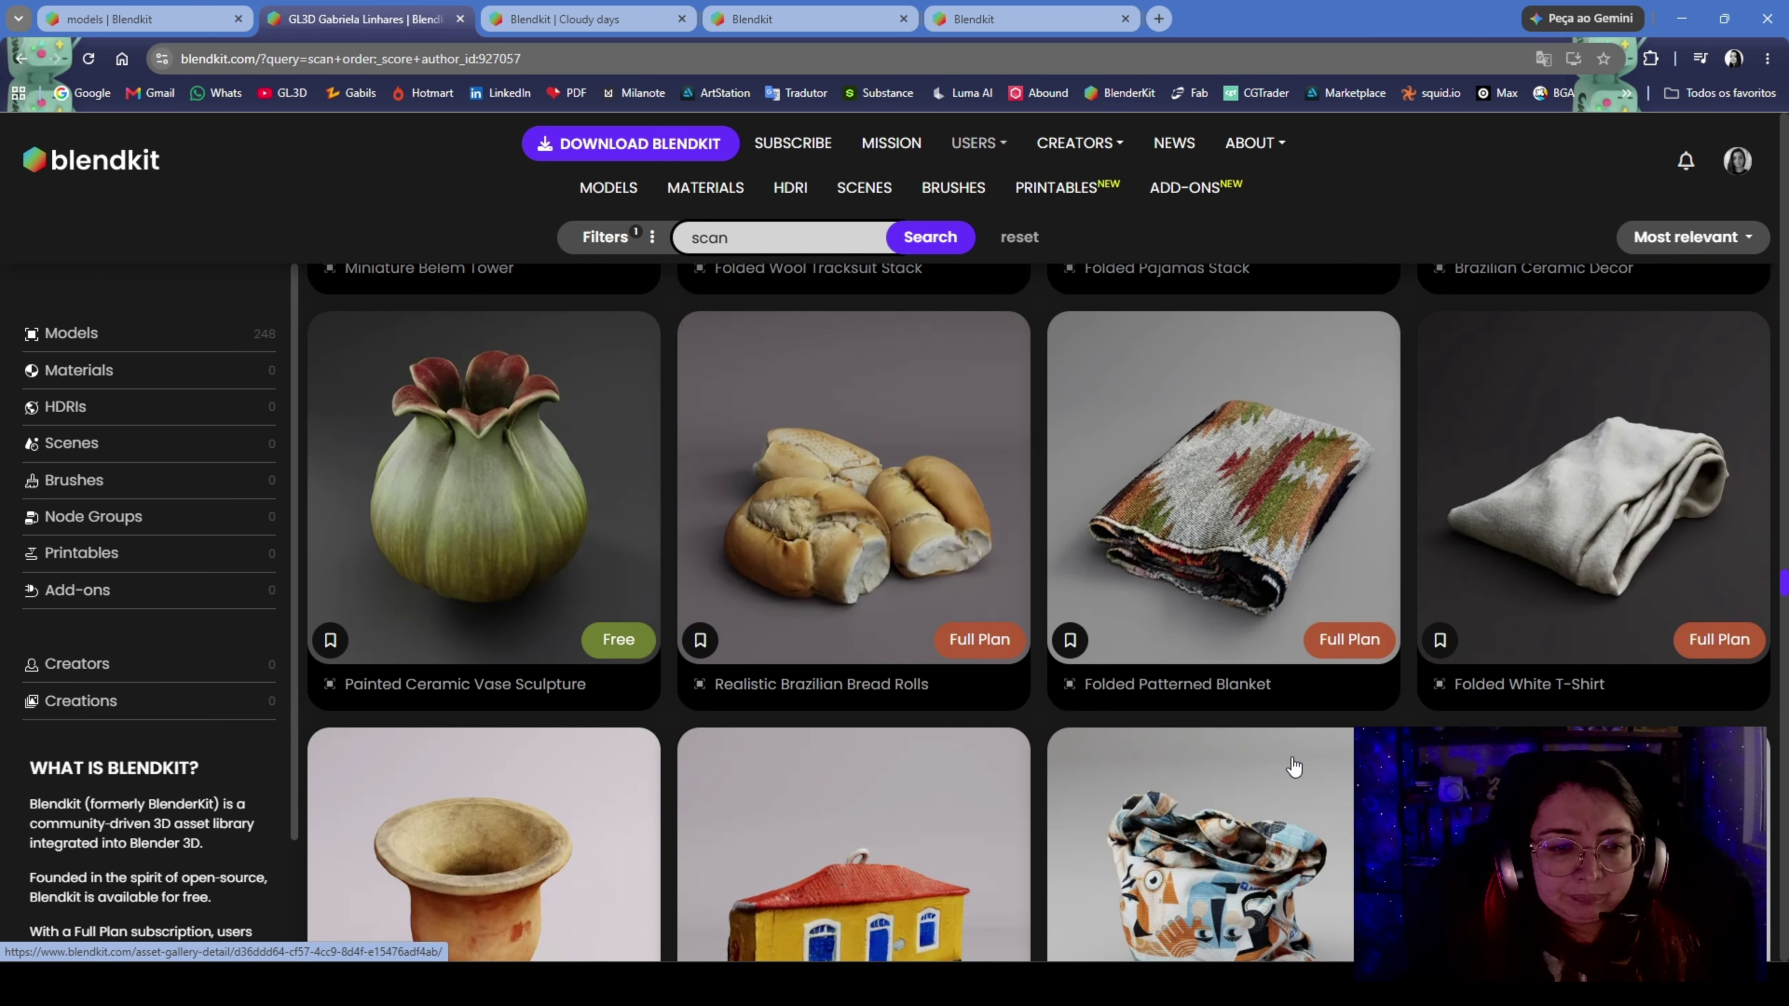
scroll(1294, 766, "down", 4)
scroll(884, 566, "up", 5)
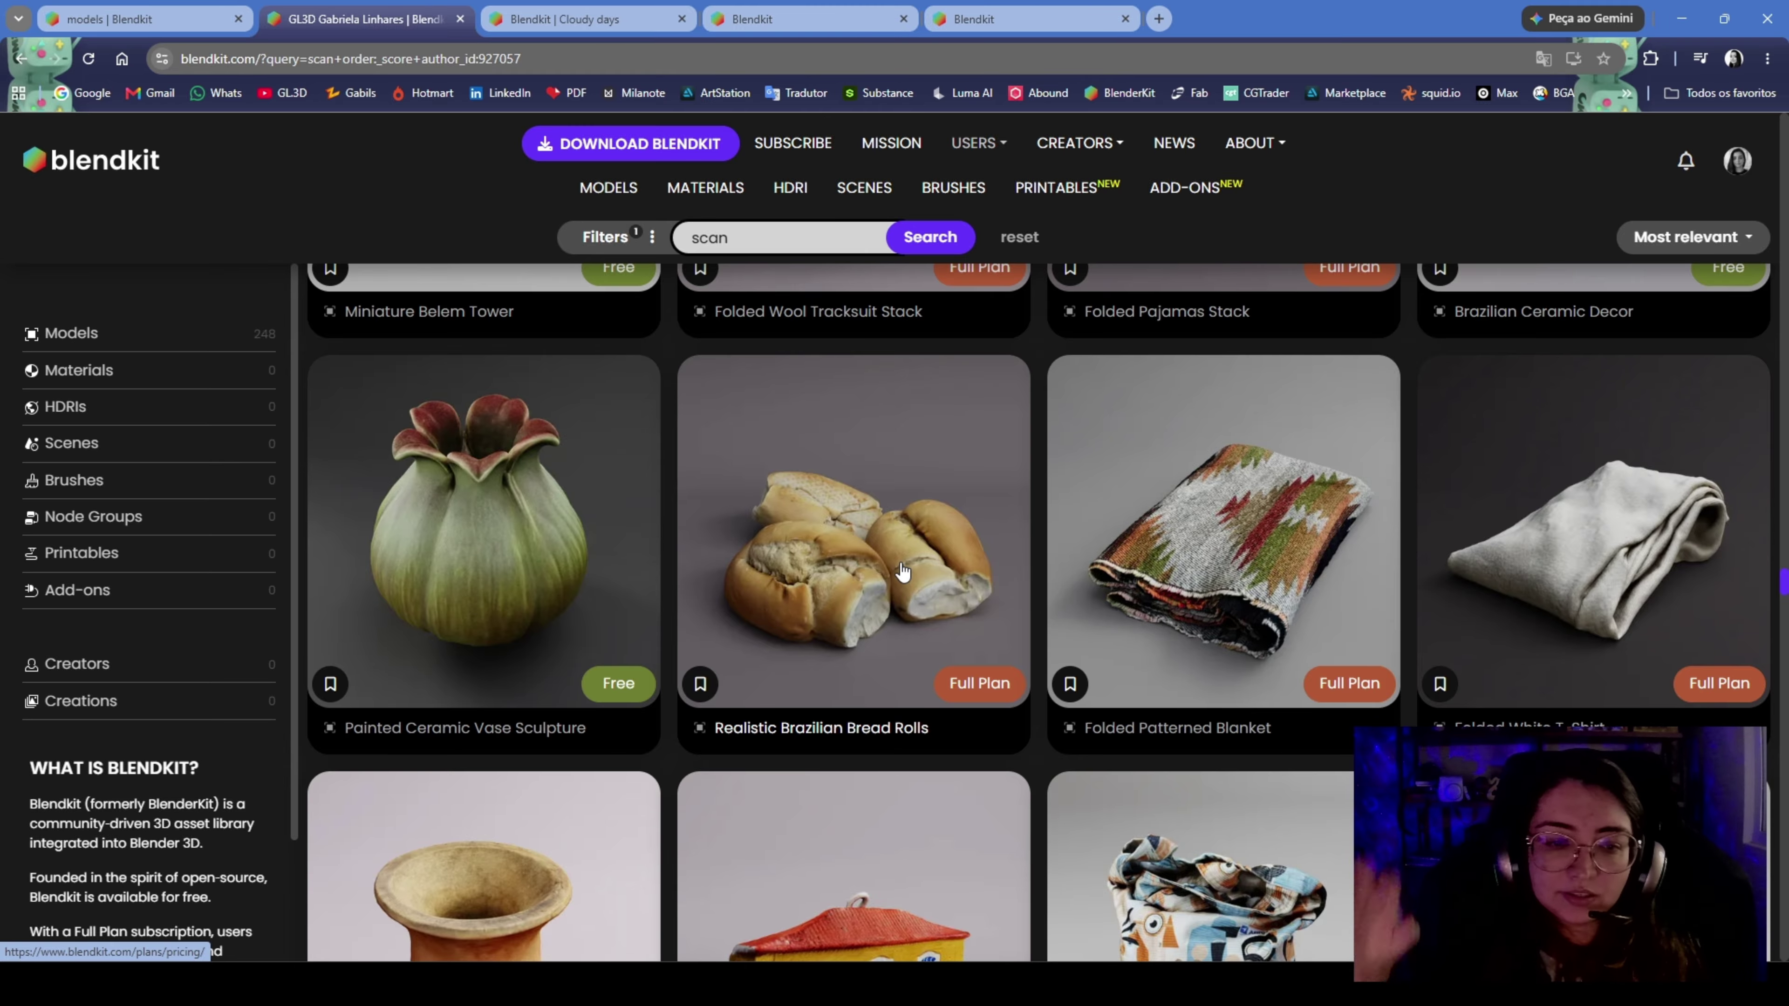
scroll(901, 572, "down", 10)
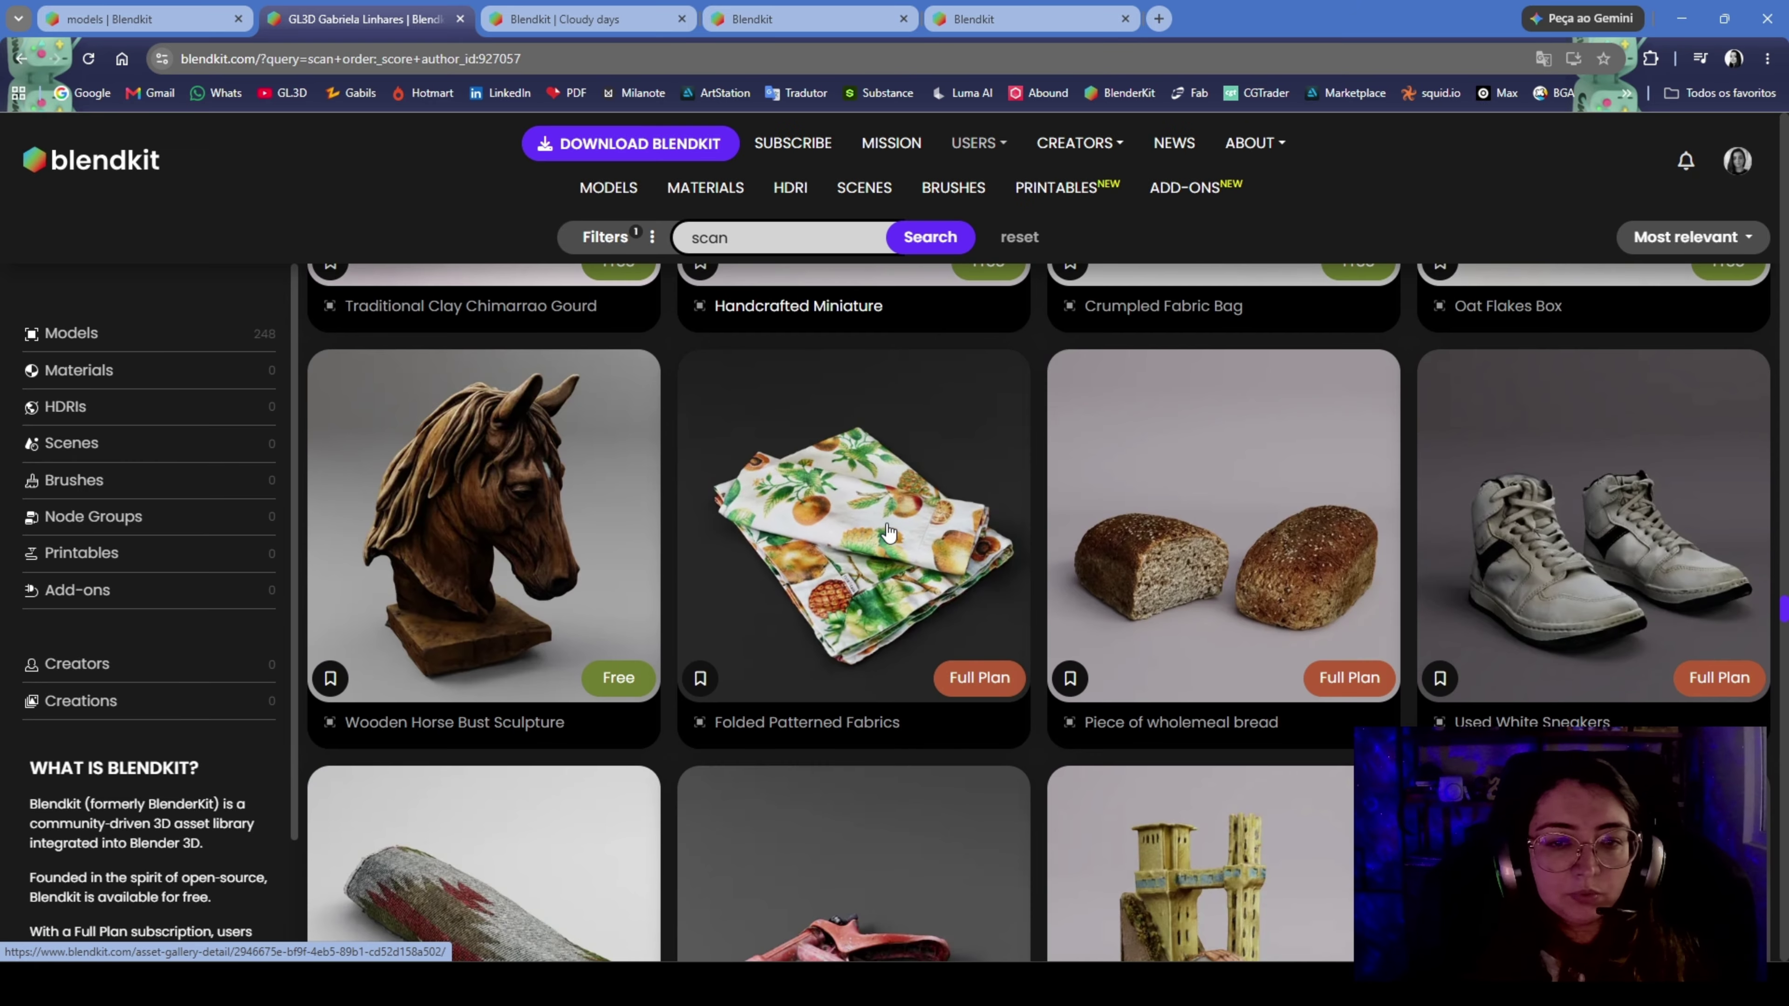
scroll(935, 537, "down", 15)
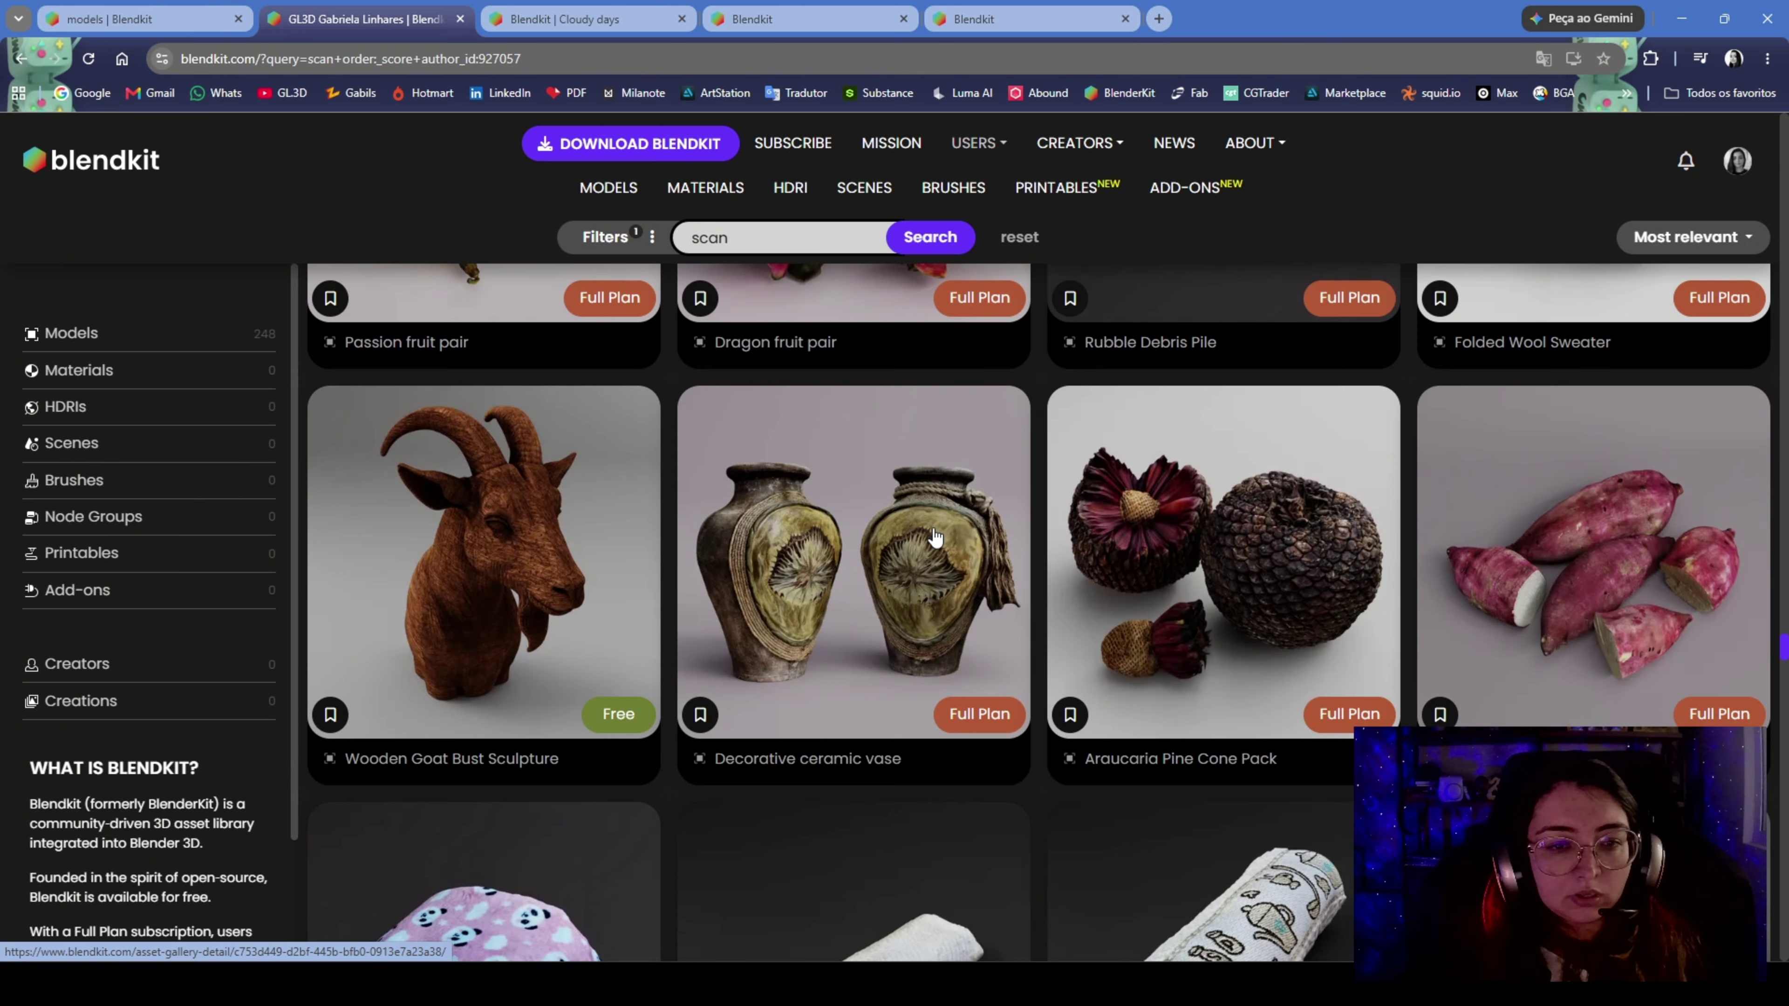
scroll(935, 537, "down", 13)
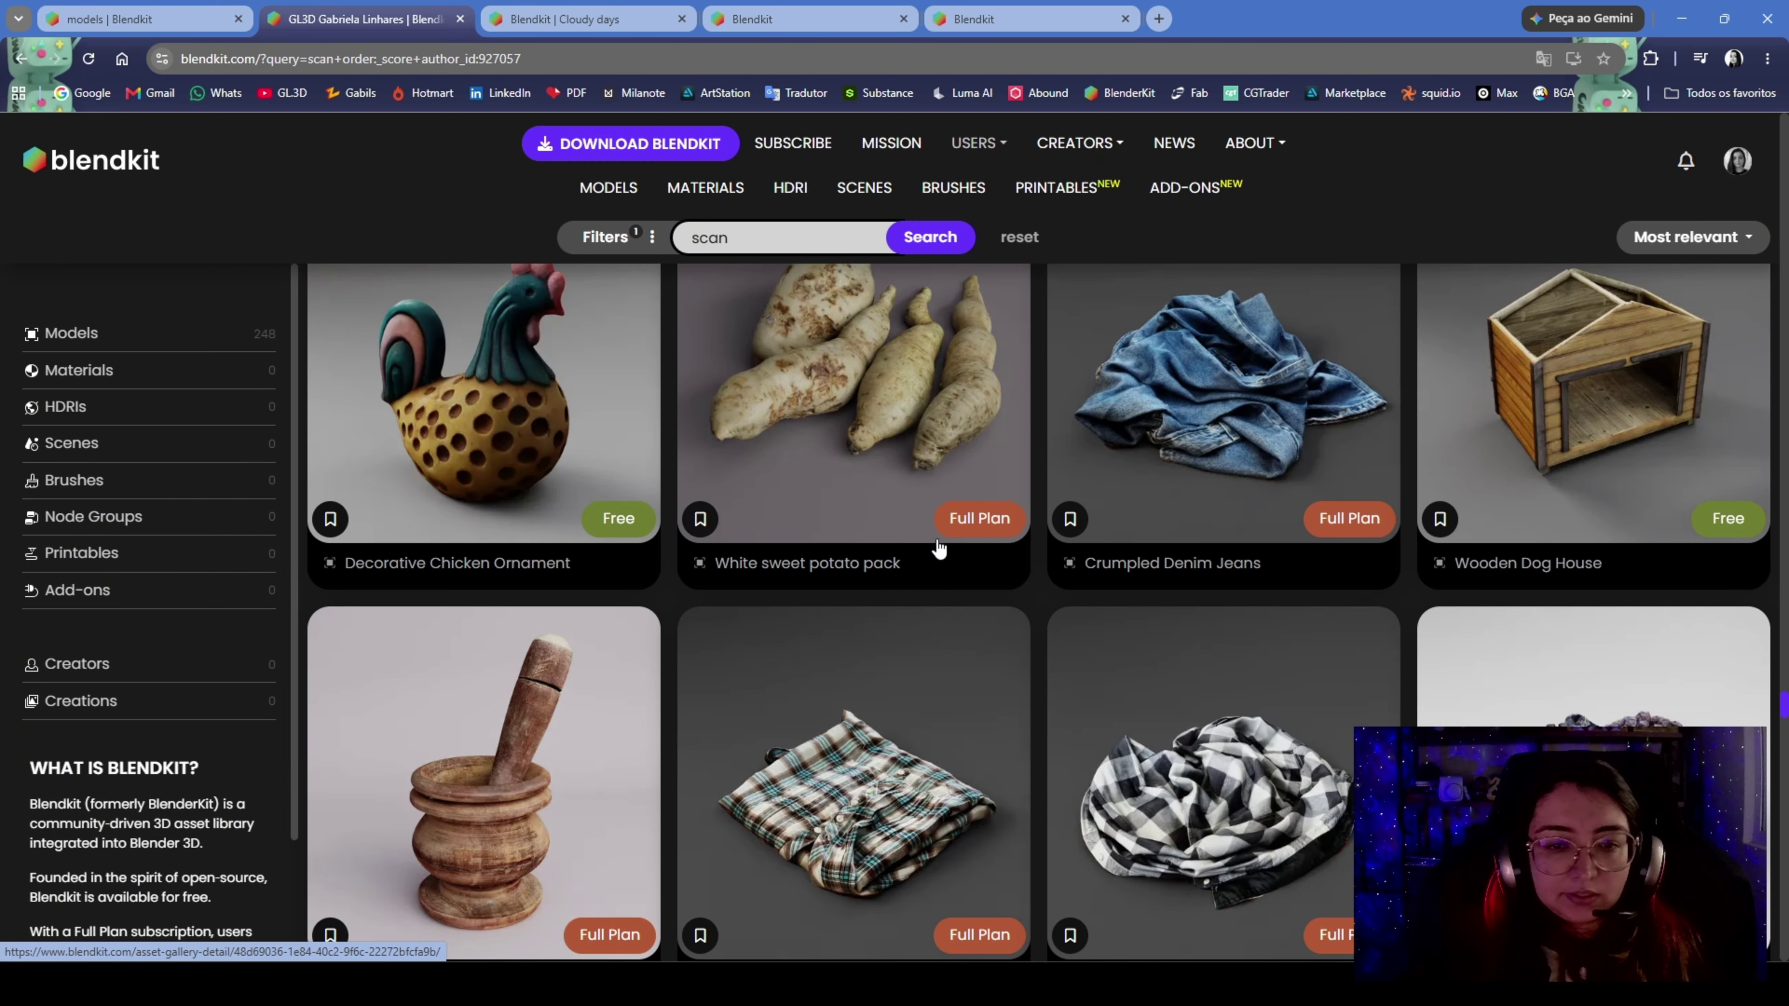
scroll(875, 523, "down", 7)
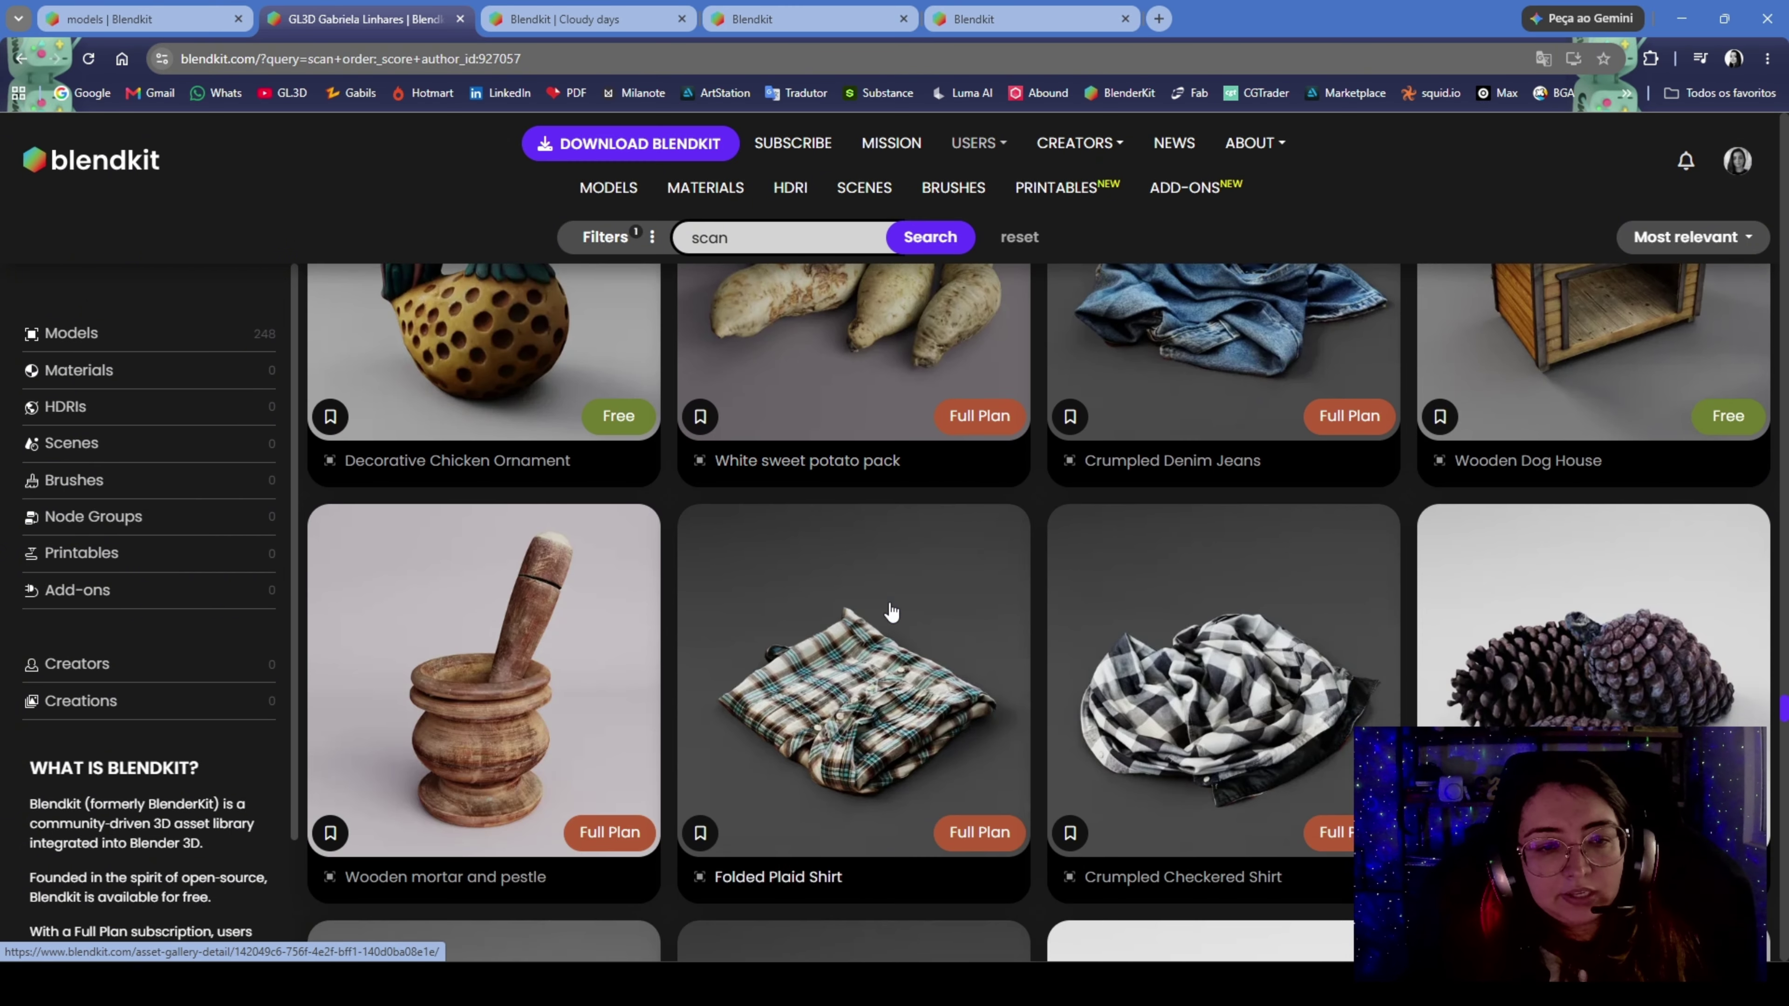
scroll(890, 612, "down", 1)
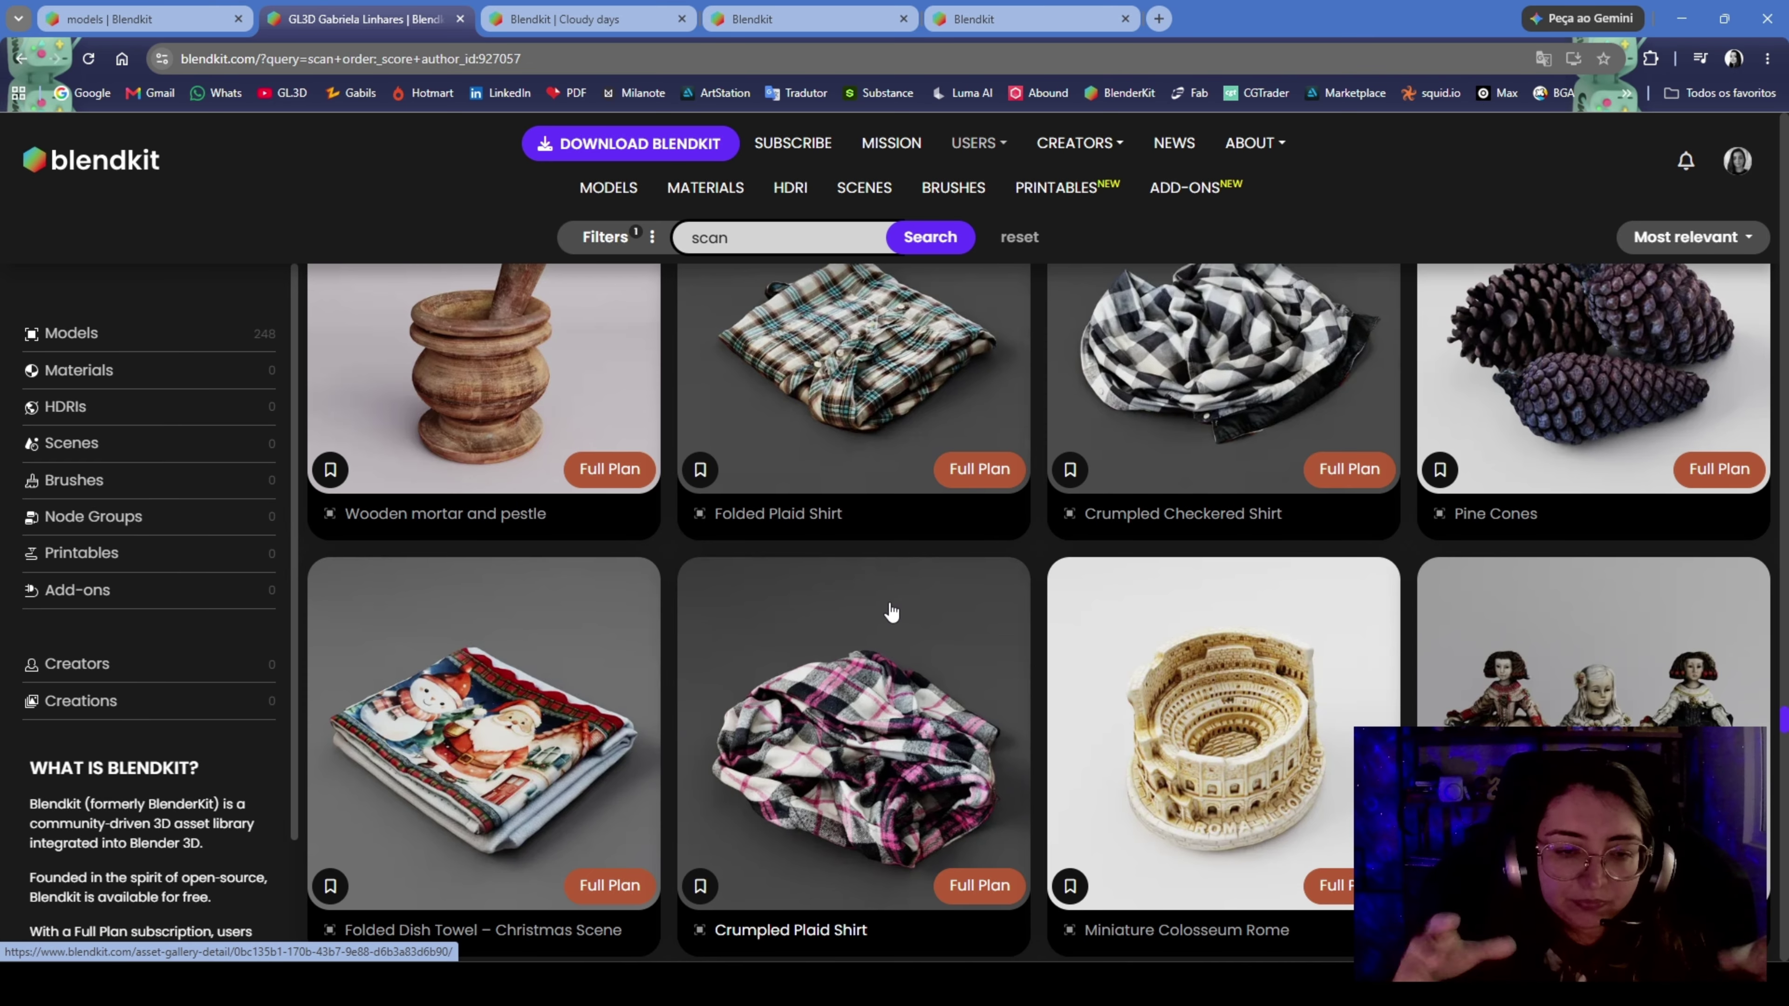
scroll(891, 612, "down", 10)
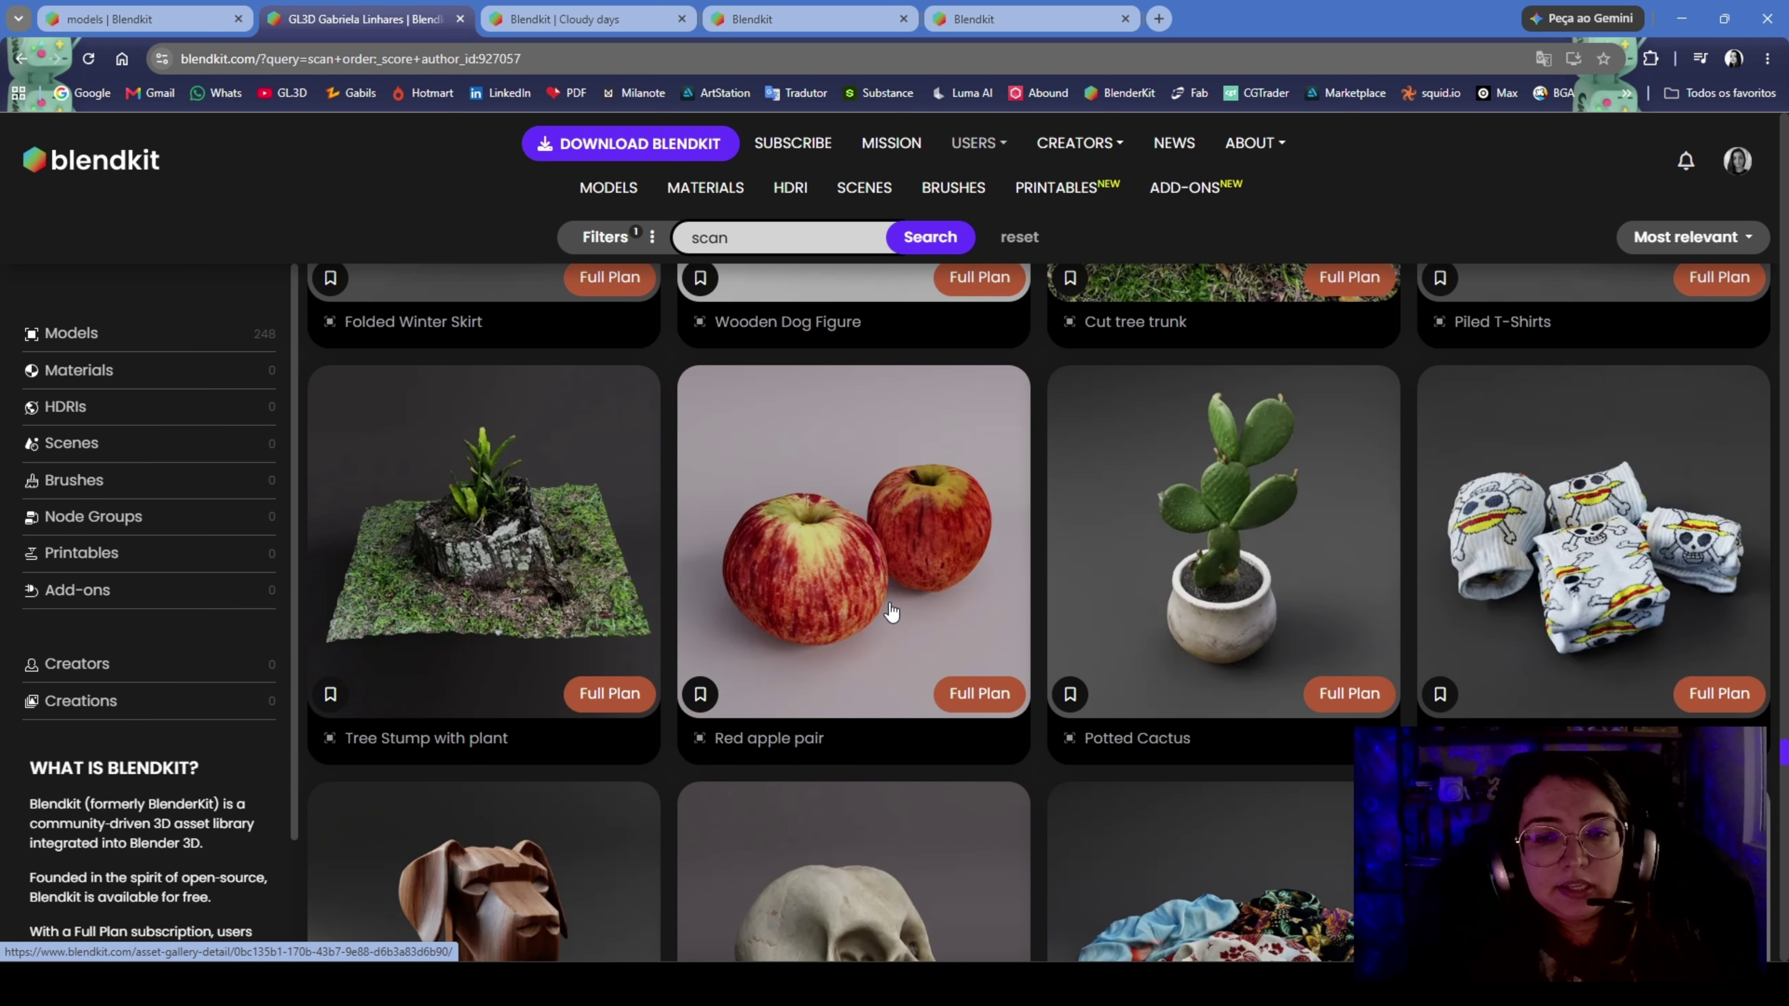
scroll(1448, 595, "down", 1)
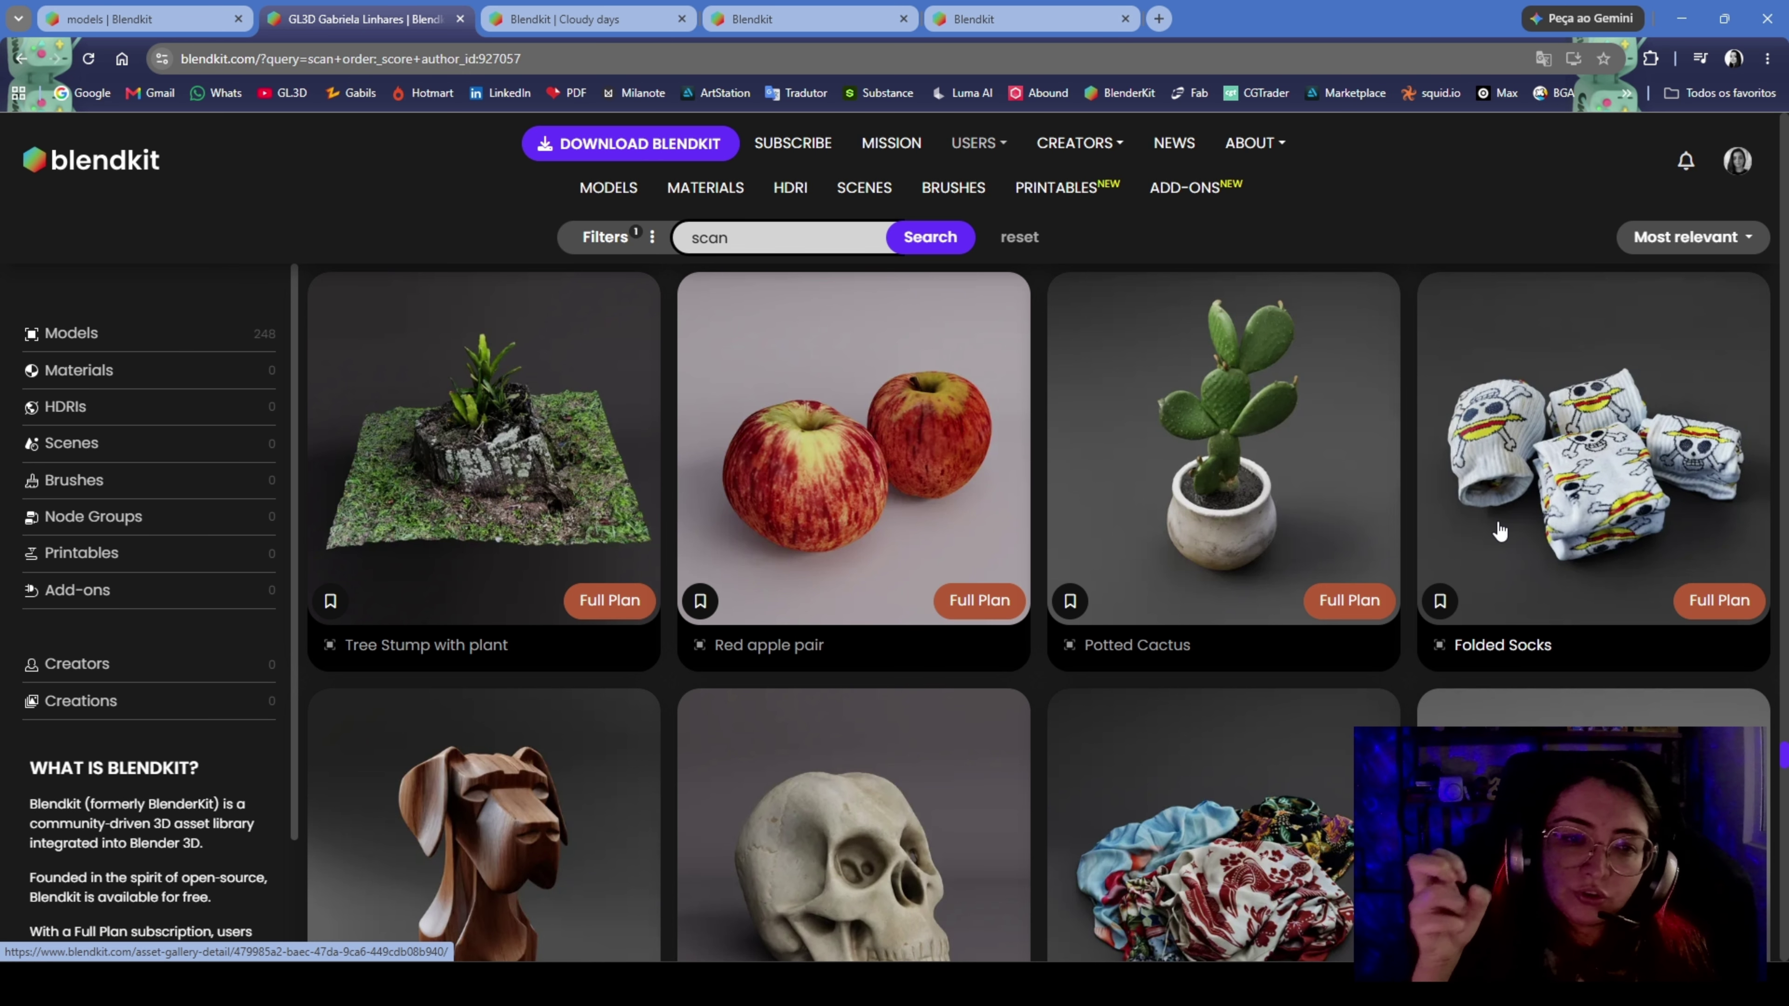
scroll(1507, 667, "down", 12)
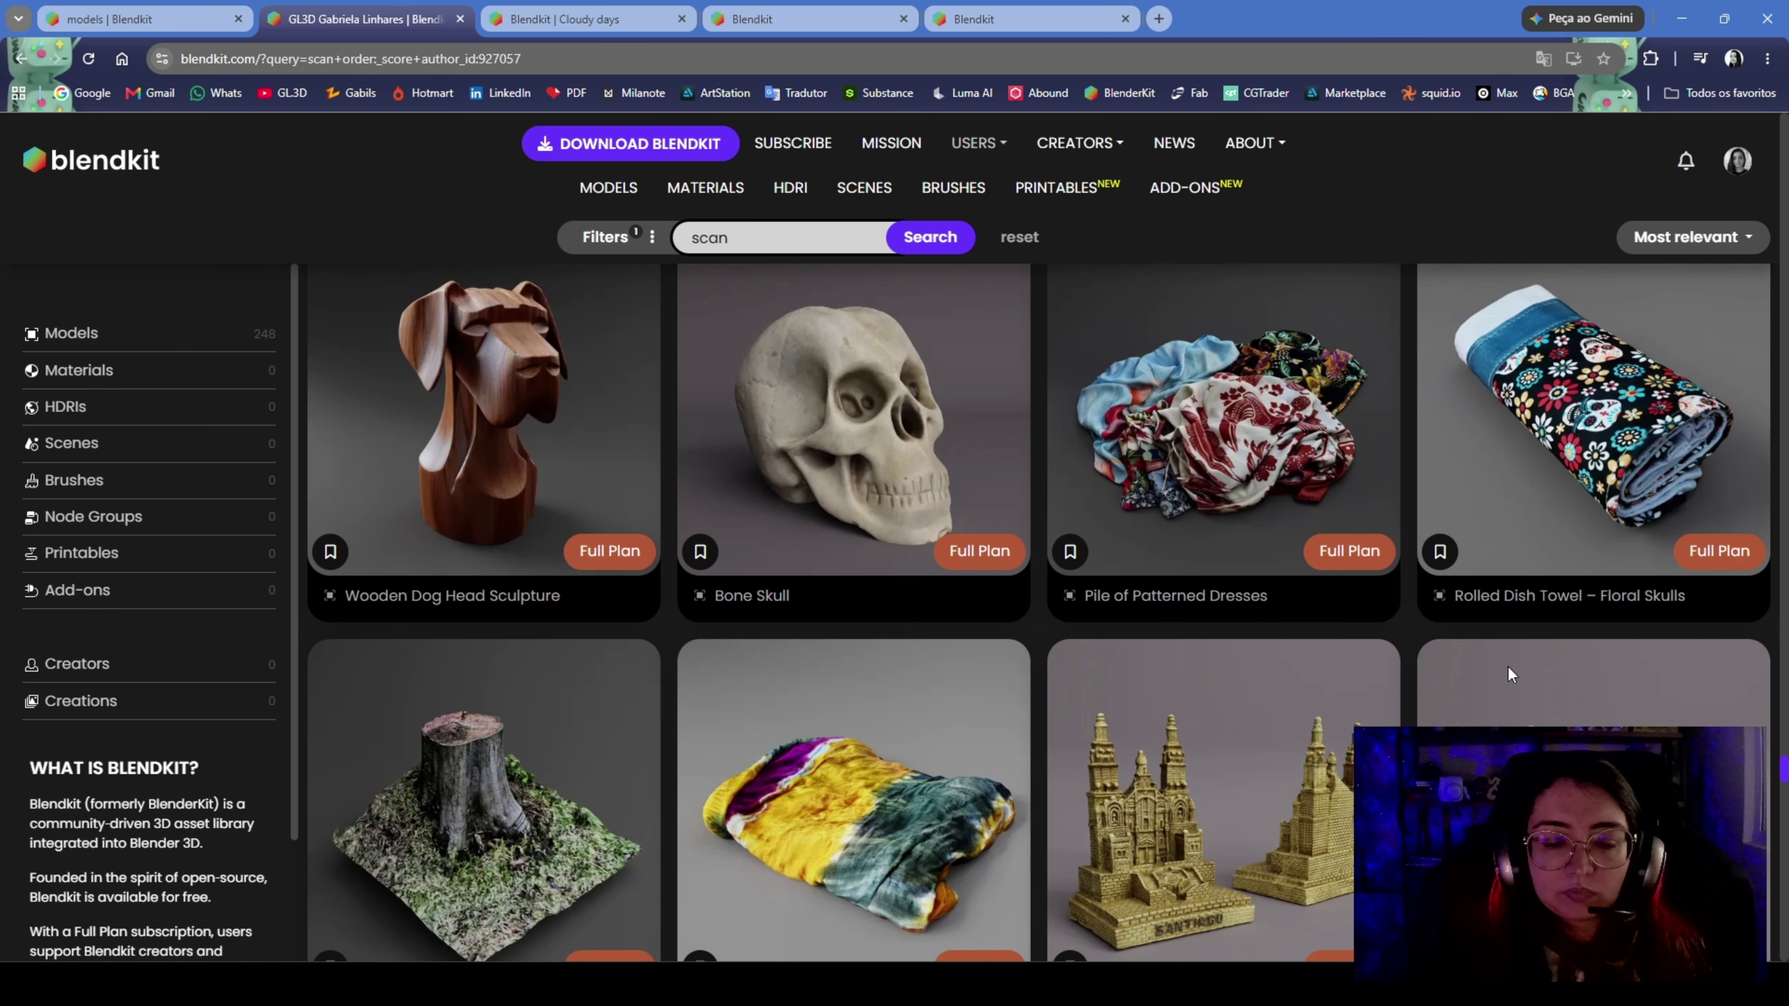
scroll(1508, 667, "down", 10)
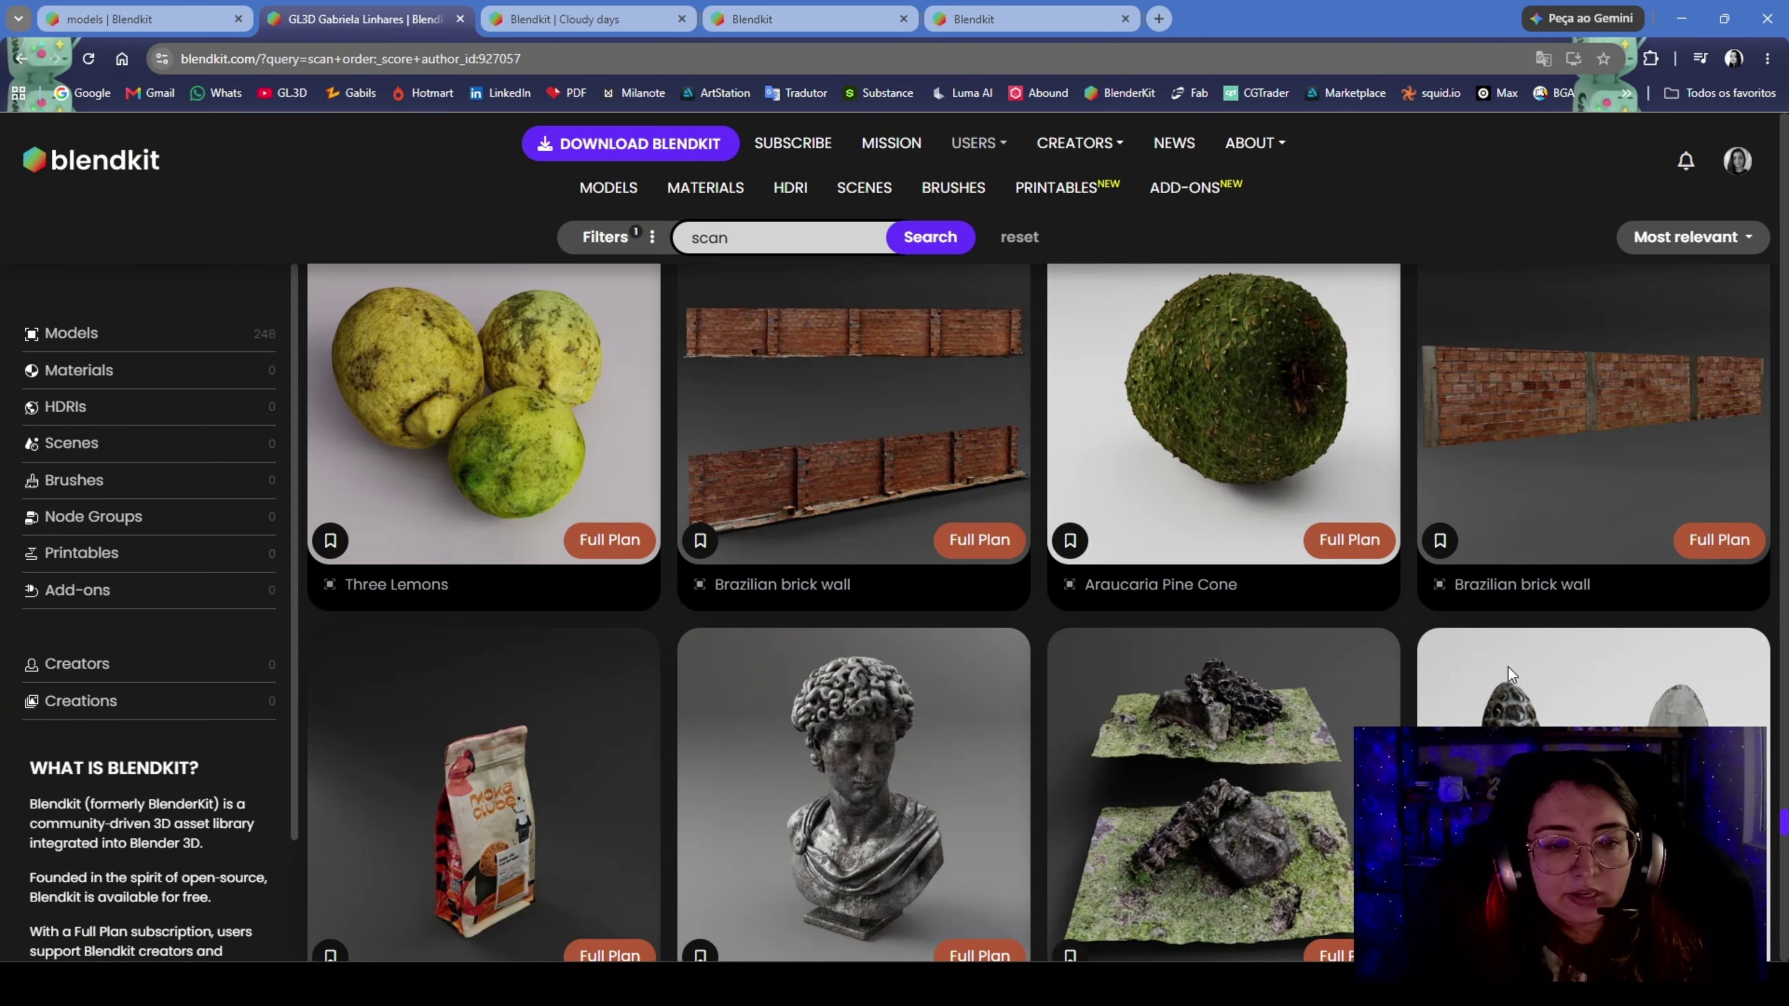
Switch to the bread scene in Blender and inspect the two bread pieces, selecting them individually
left_click_drag(437, 845, 267, 887)
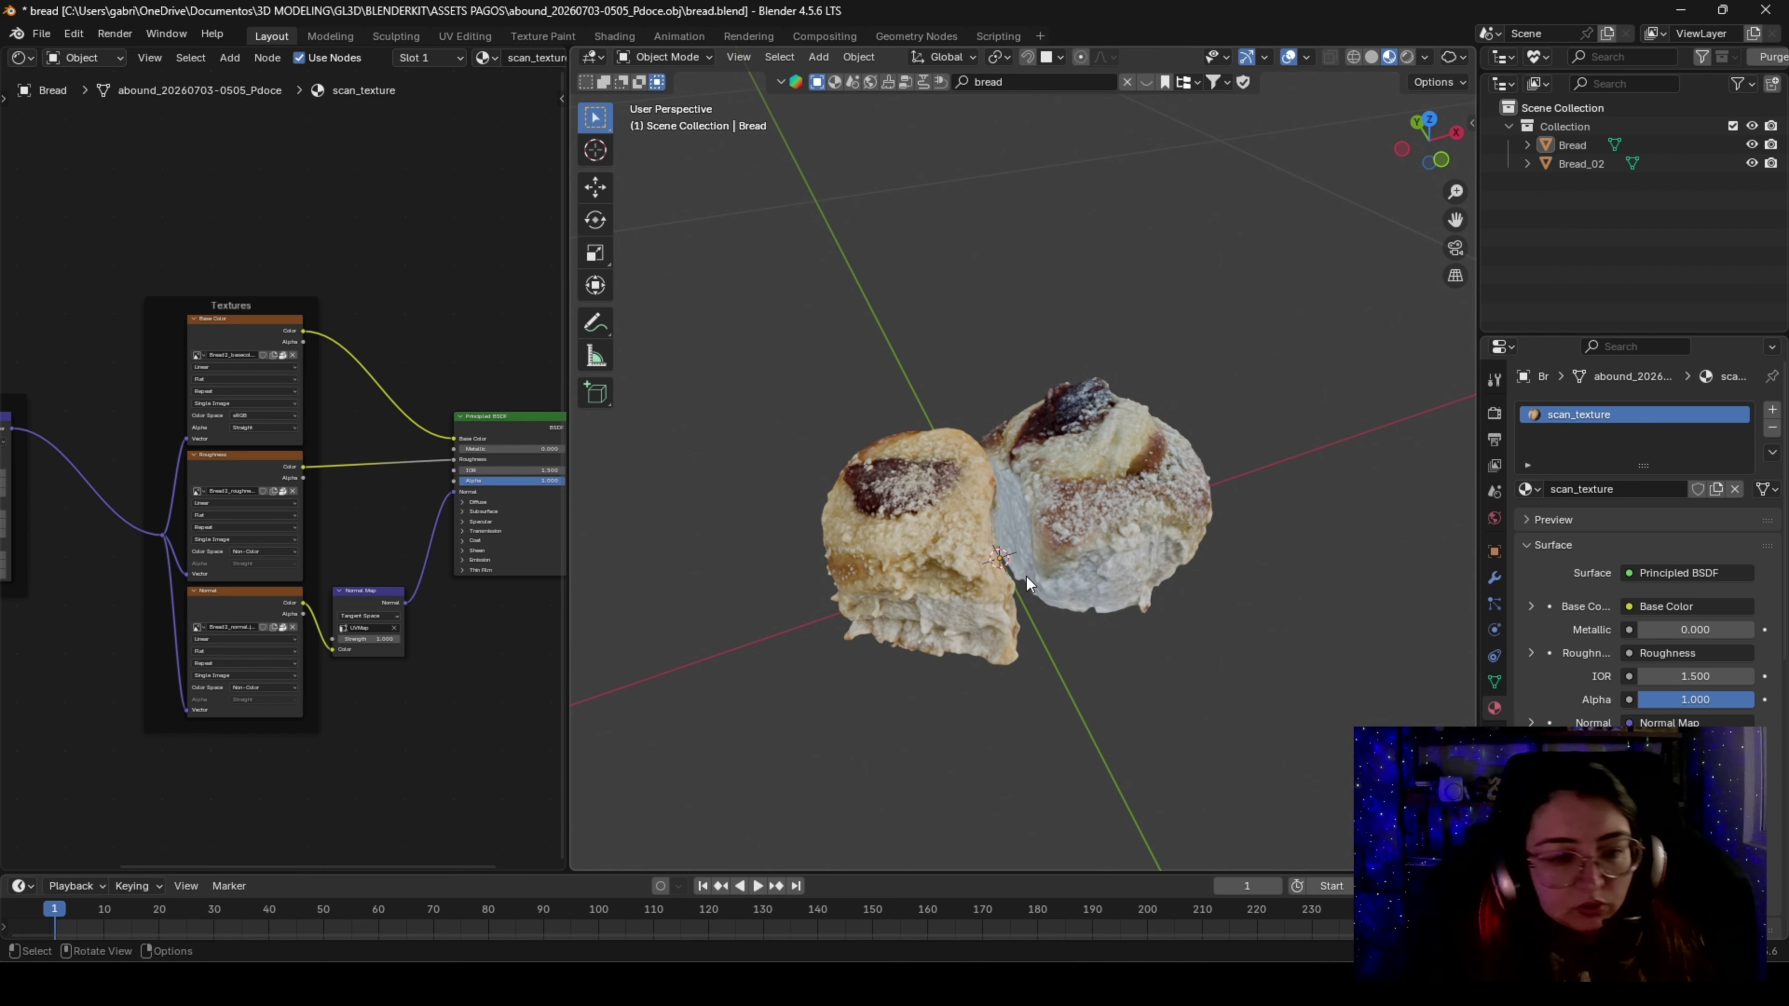
middle_click_drag(1026, 576, 1010, 580)
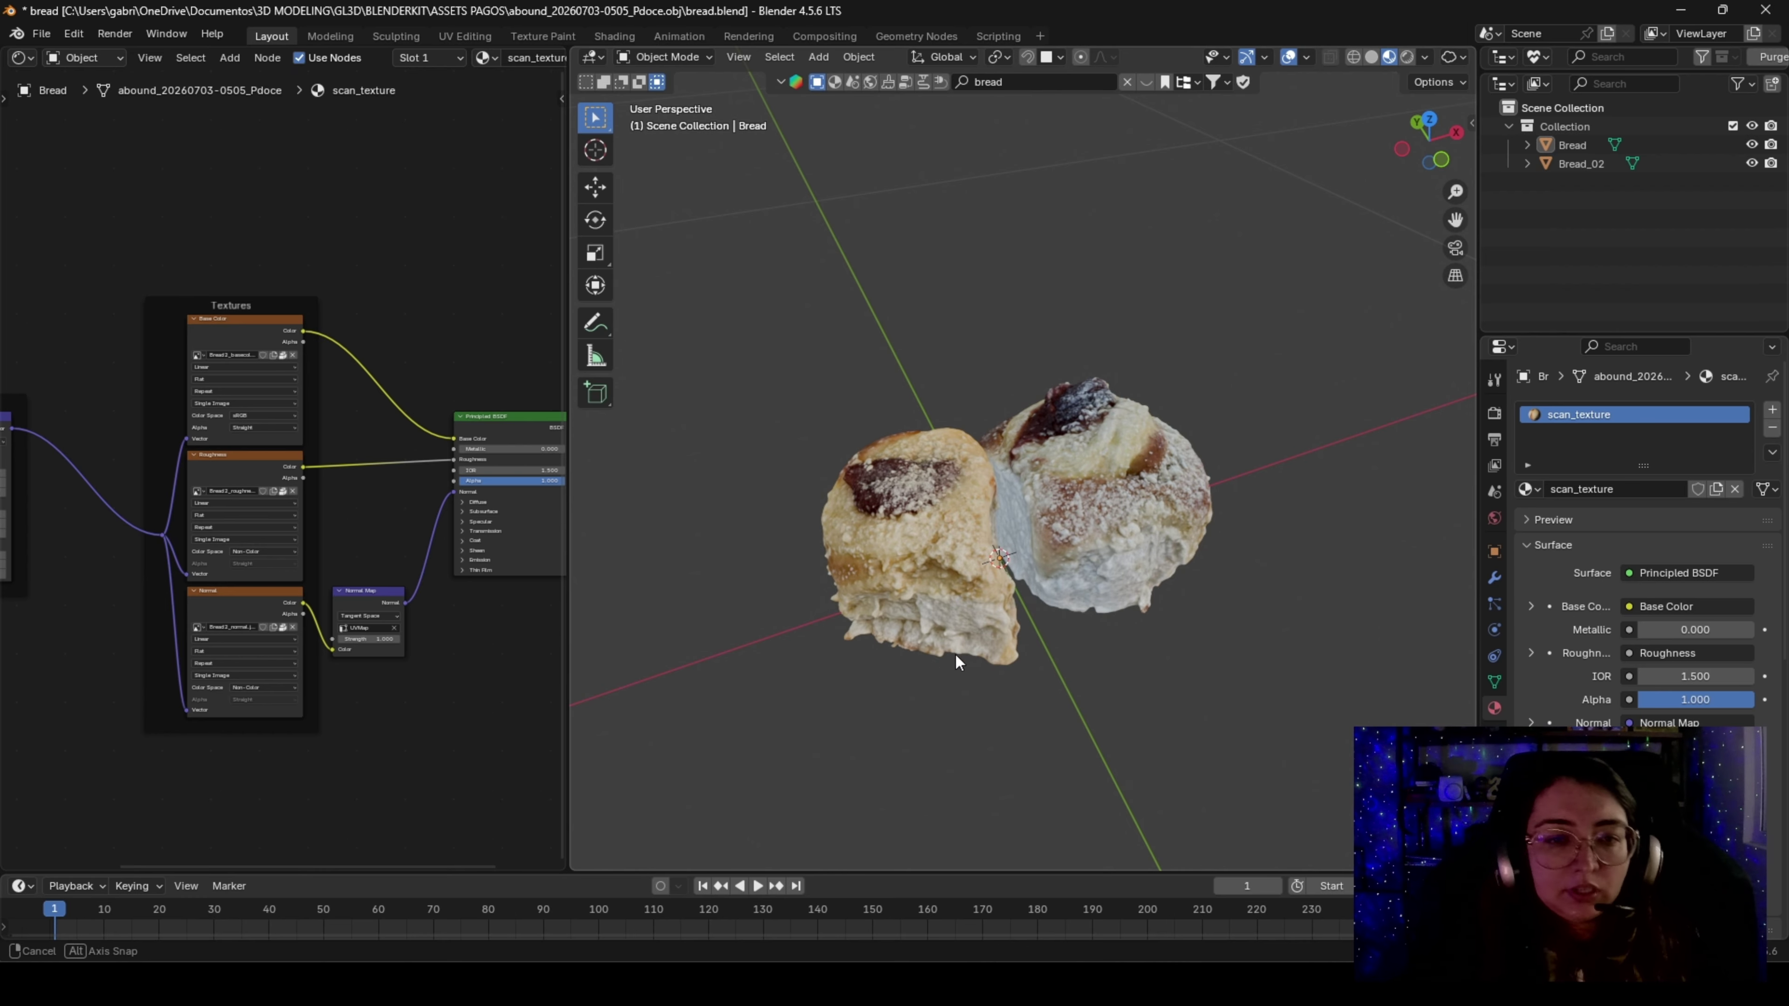
middle_click_drag(1129, 595, 847, 491)
left_click(847, 485)
left_click(914, 481)
left_click(729, 527)
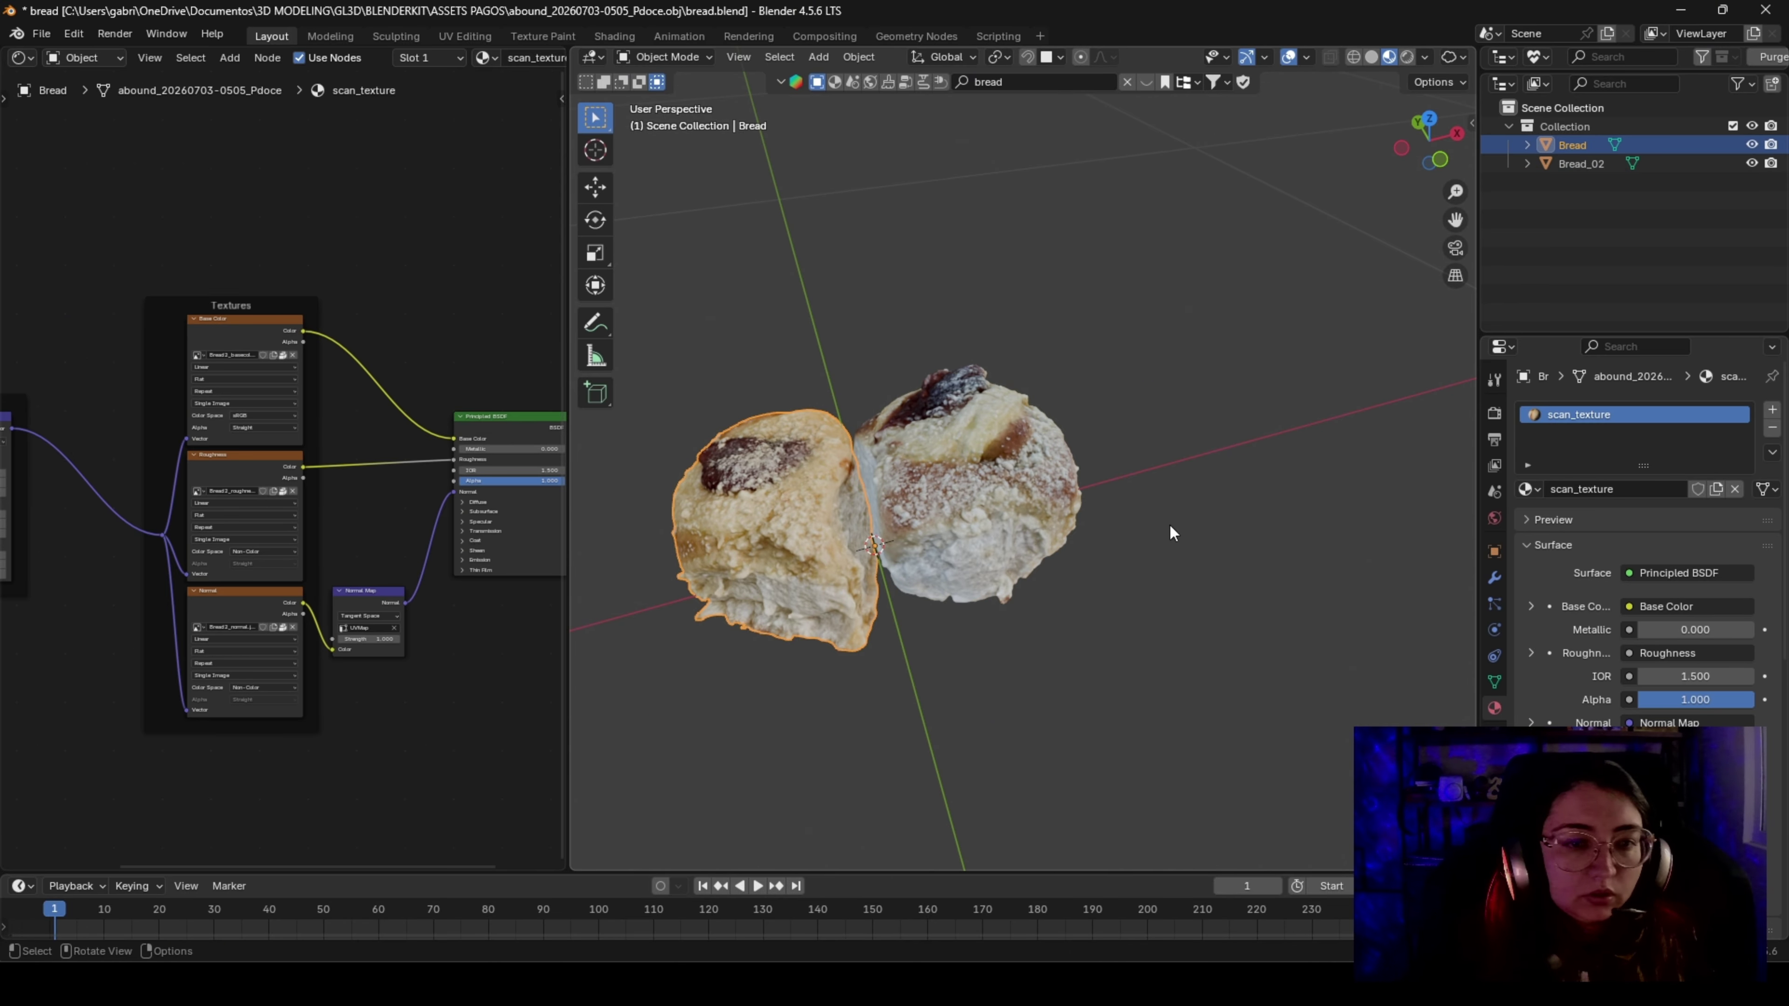
left_click(1168, 523)
Show the transform properties and compare the dimensions of Bread and Bread_02, closing them again when done
middle_click_drag(974, 477, 1048, 442)
left_click_drag(799, 392, 1268, 658)
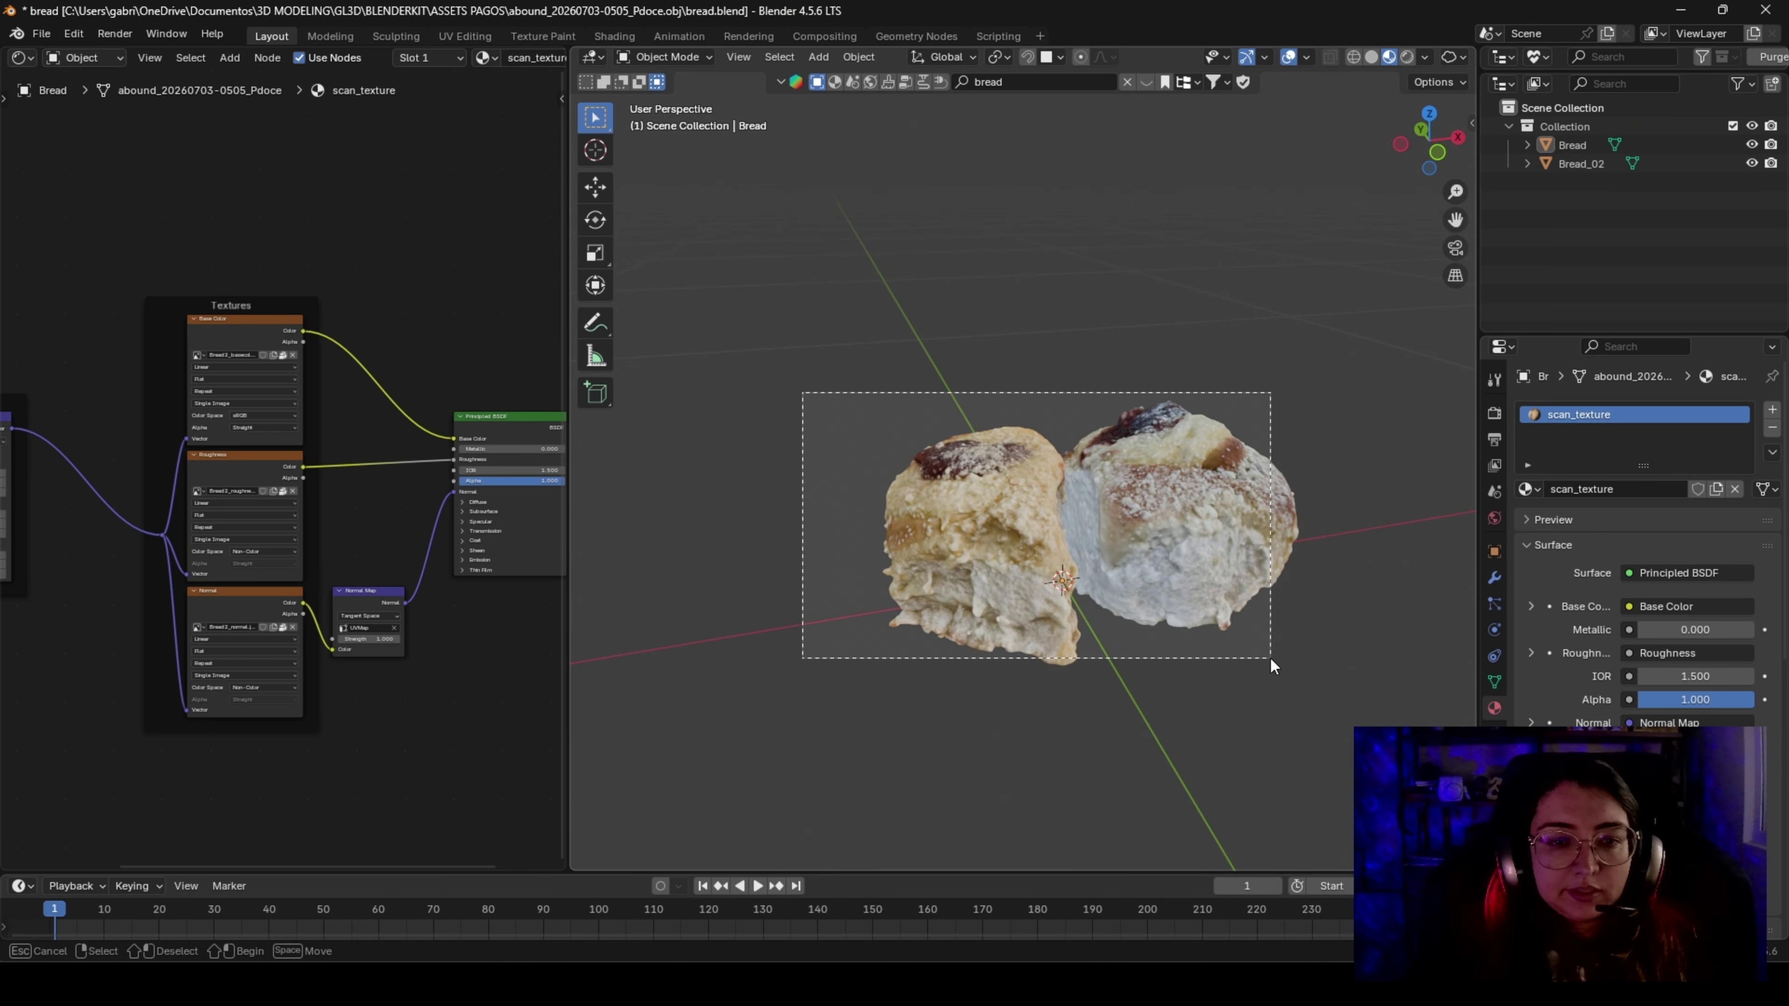
middle_click_drag(1269, 657, 1029, 590, "shift")
key("n")
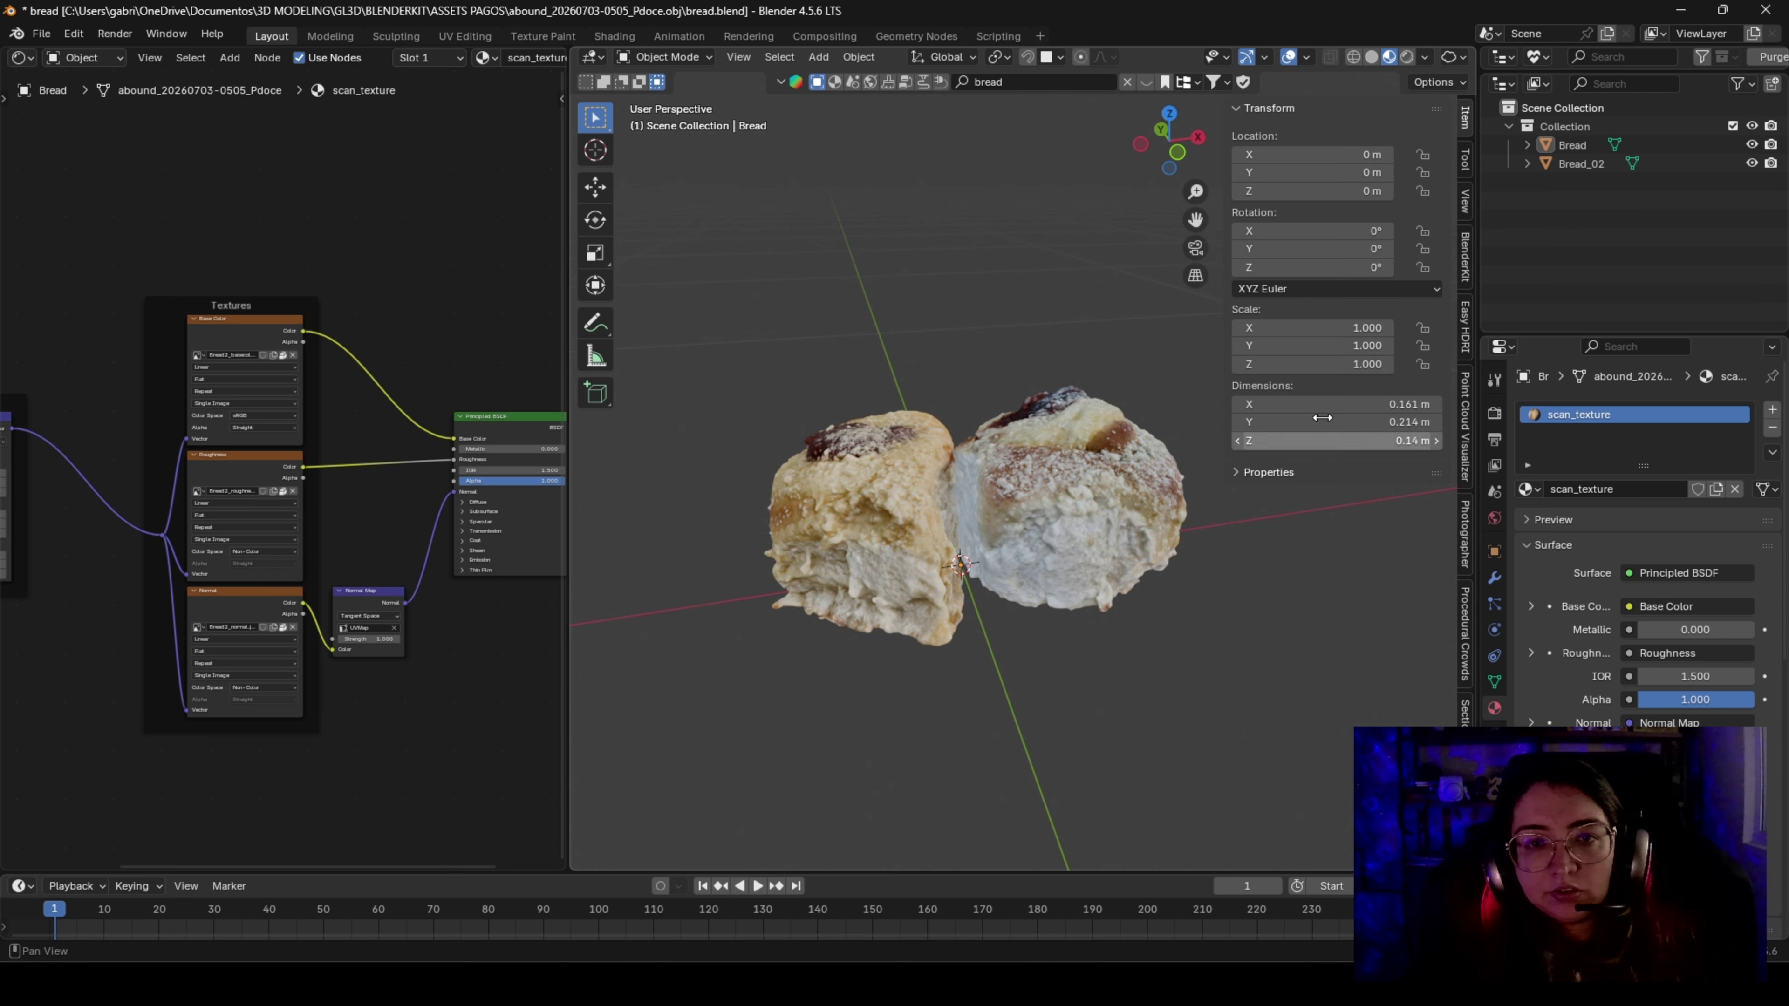
left_click(787, 534)
left_click(1049, 513)
left_click(842, 510)
left_click(1032, 501)
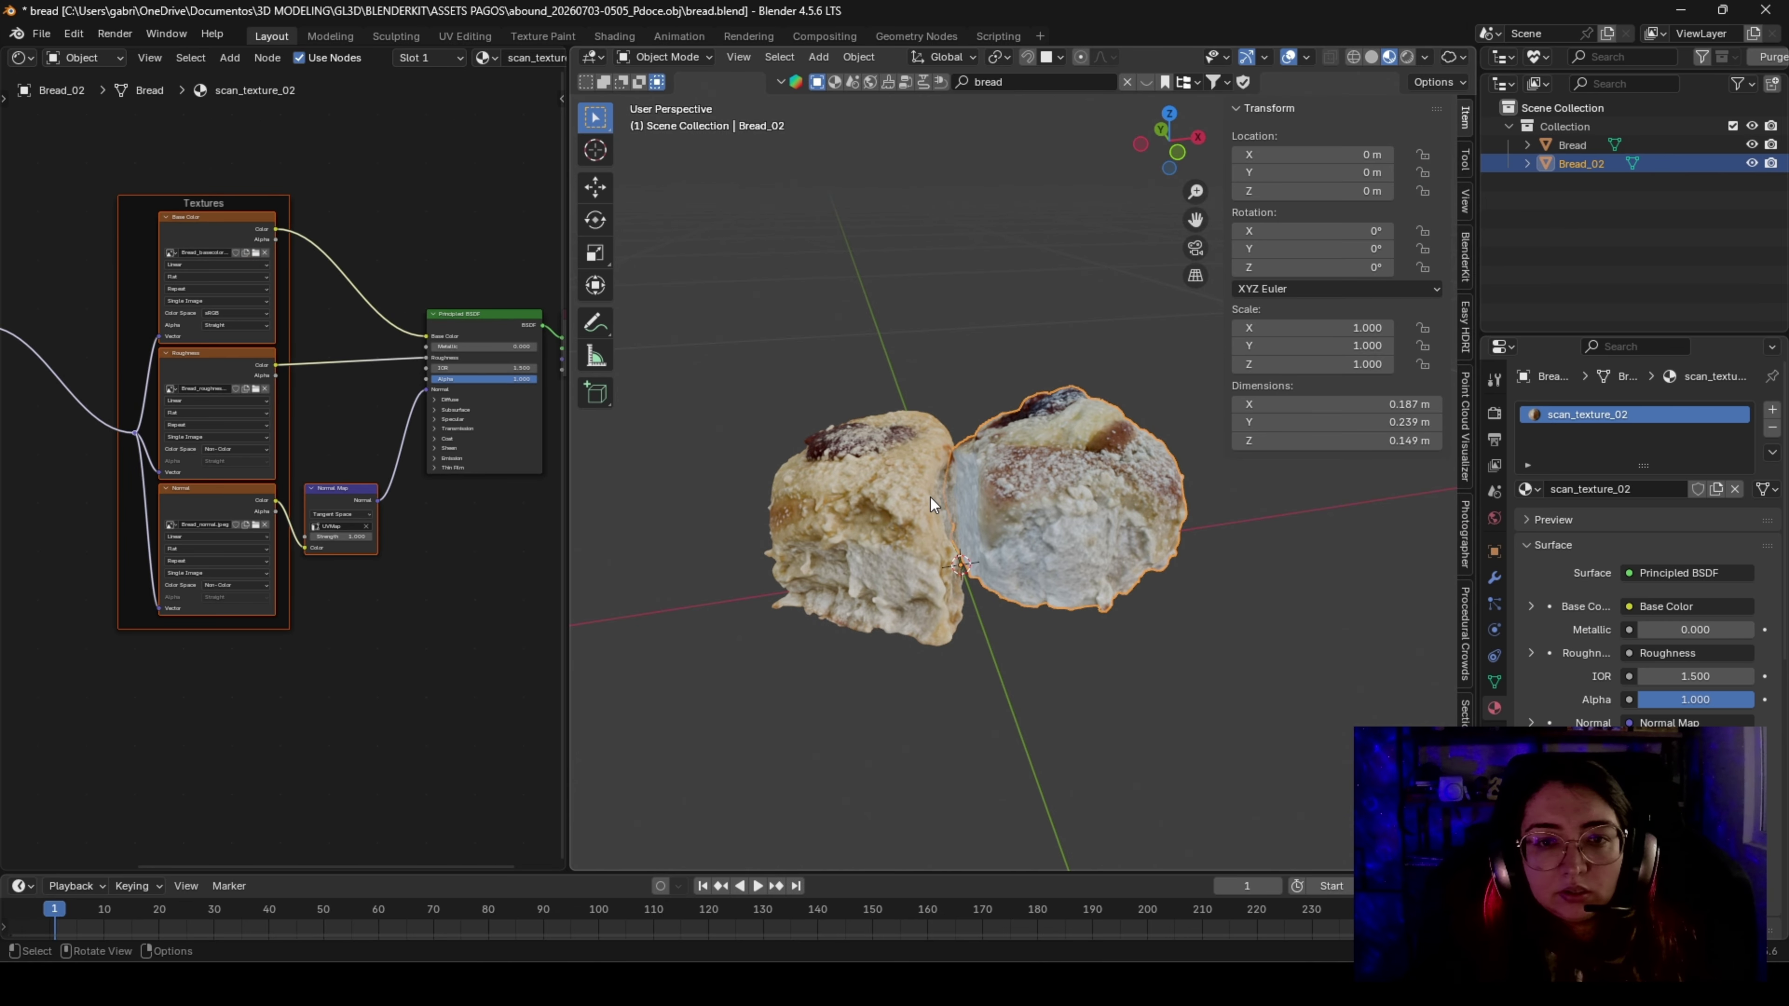
left_click(873, 502)
scroll(1078, 667, "down", 3)
key("n")
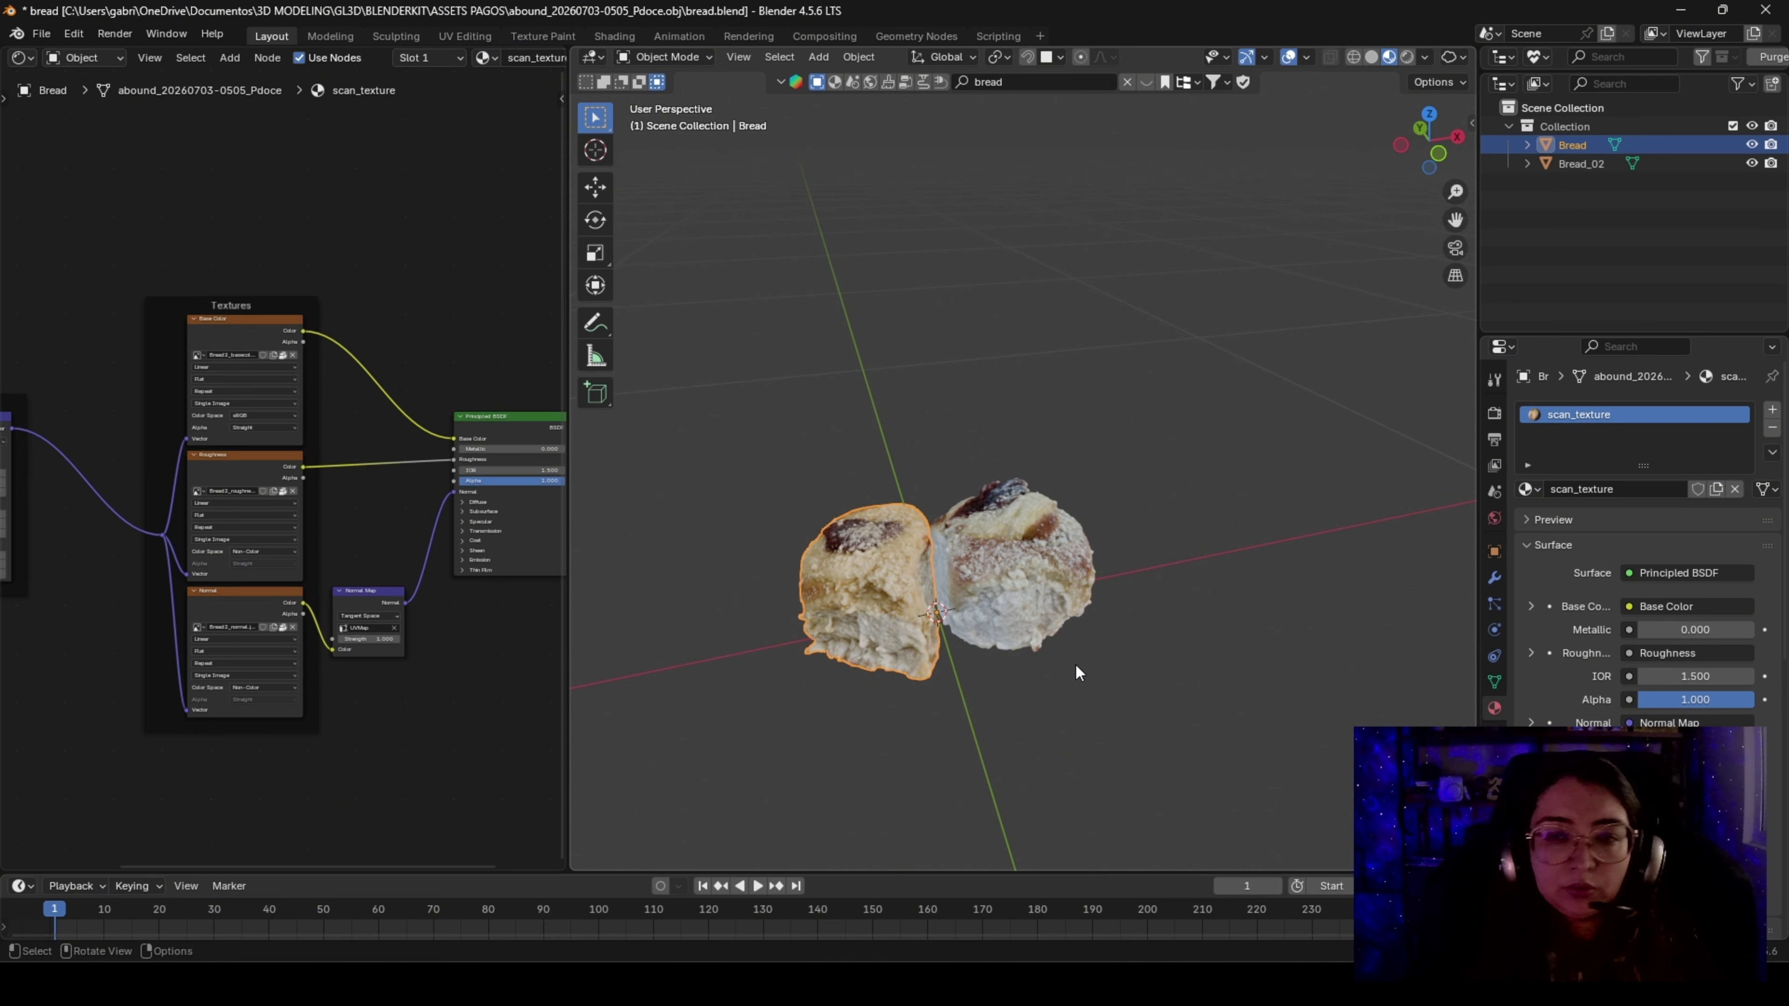
left_click(1093, 670)
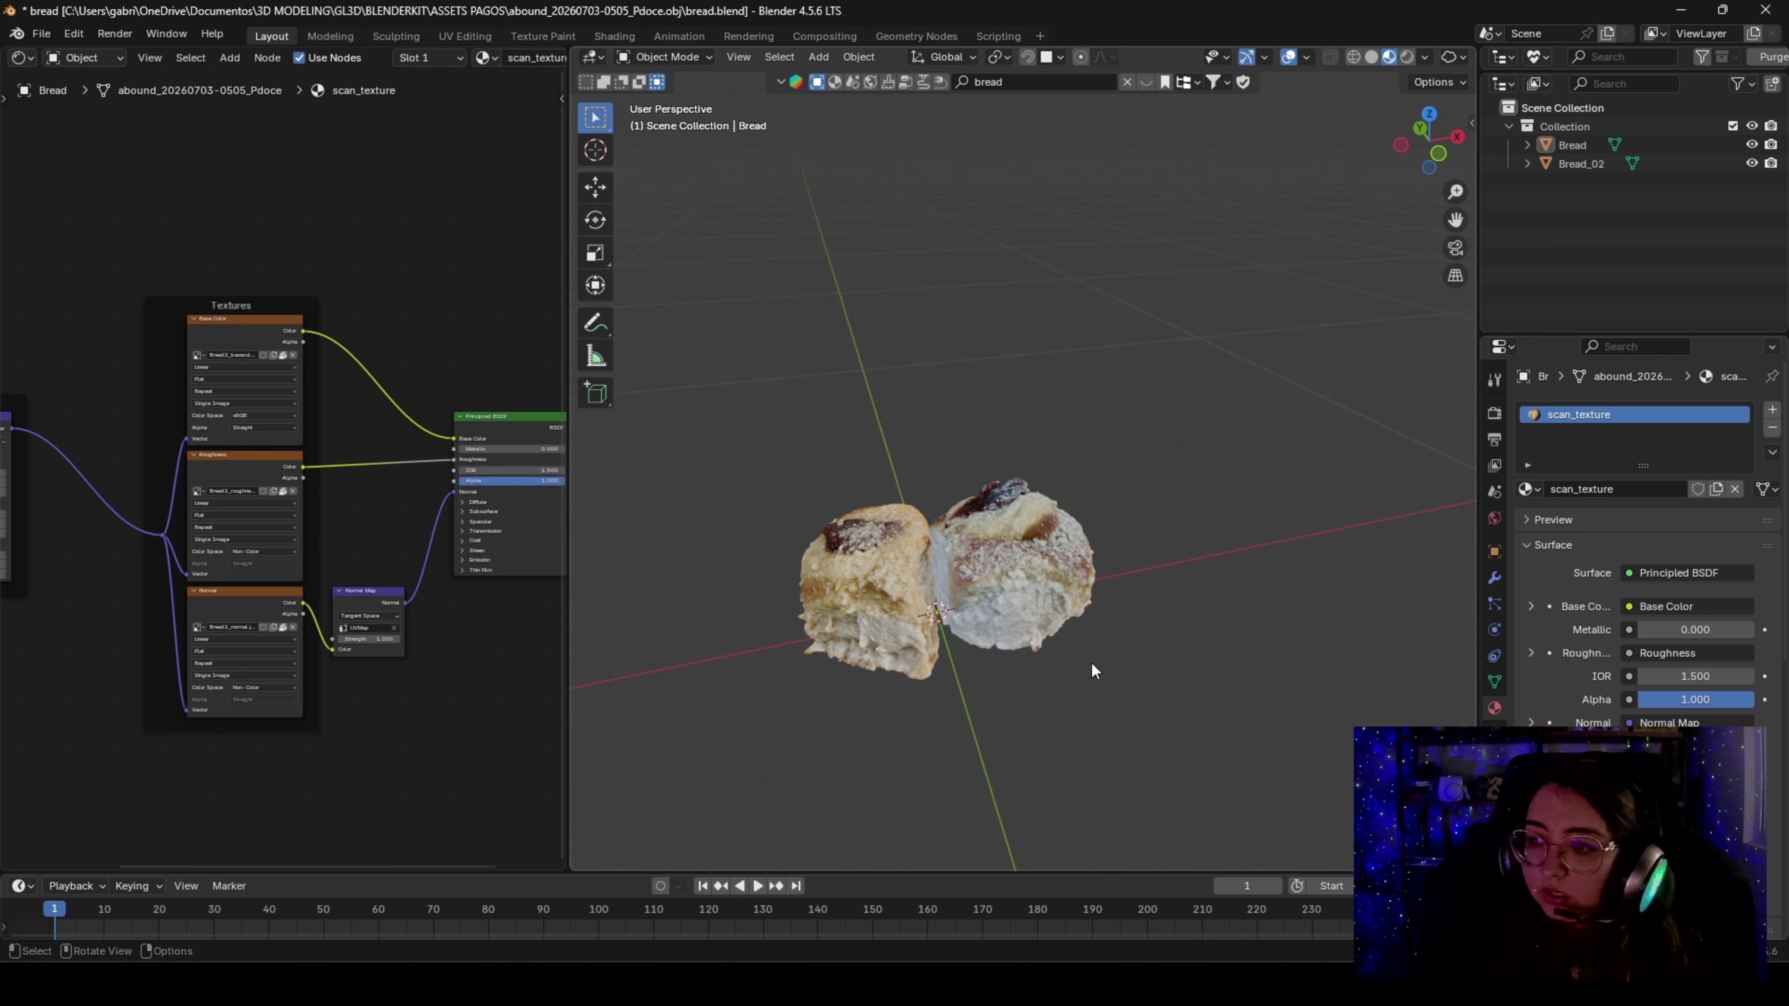
Widen the 3D viewport and add a Plain Axes empty at the world origin, where the breads meet
mouse_move(1092, 669)
middle_mouse_down()
mouse_move(926, 559)
mouse_move(1086, 635)
mouse_move(1094, 679)
middle_mouse_up()
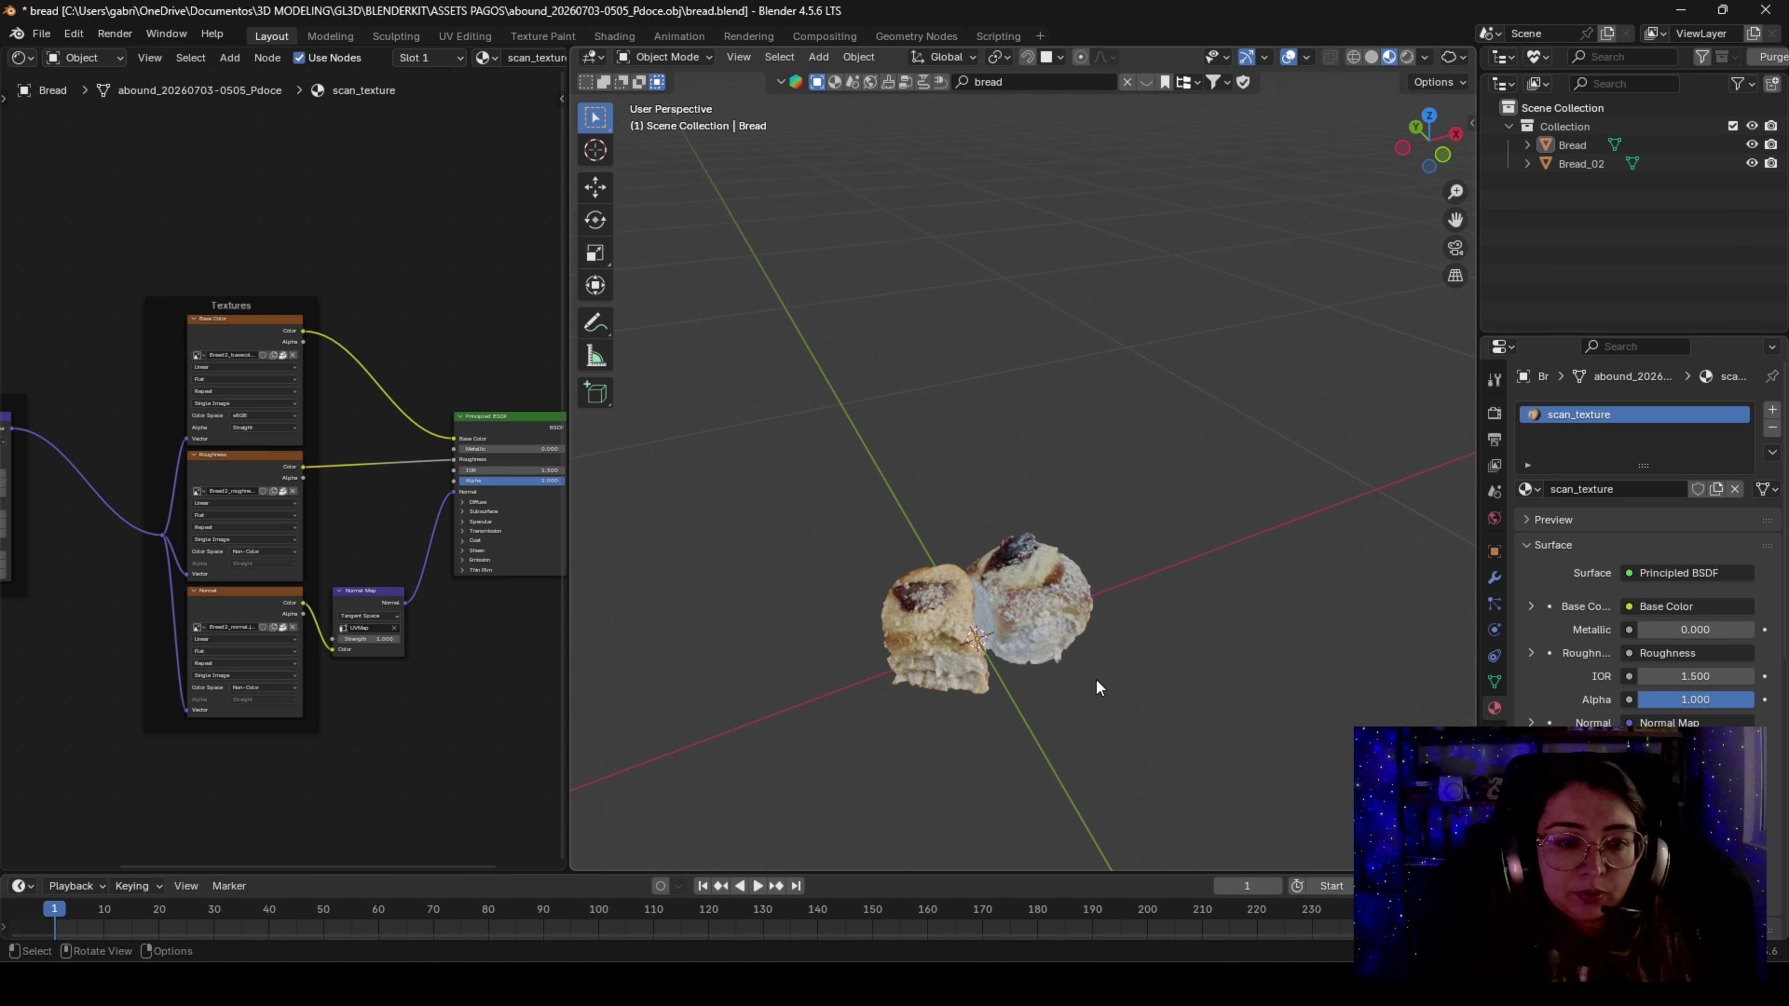
left_click_drag(570, 663, 476, 659)
middle_click_drag(434, 656, 373, 659)
middle_click_drag(929, 665, 944, 543, "shift")
left_click(730, 56)
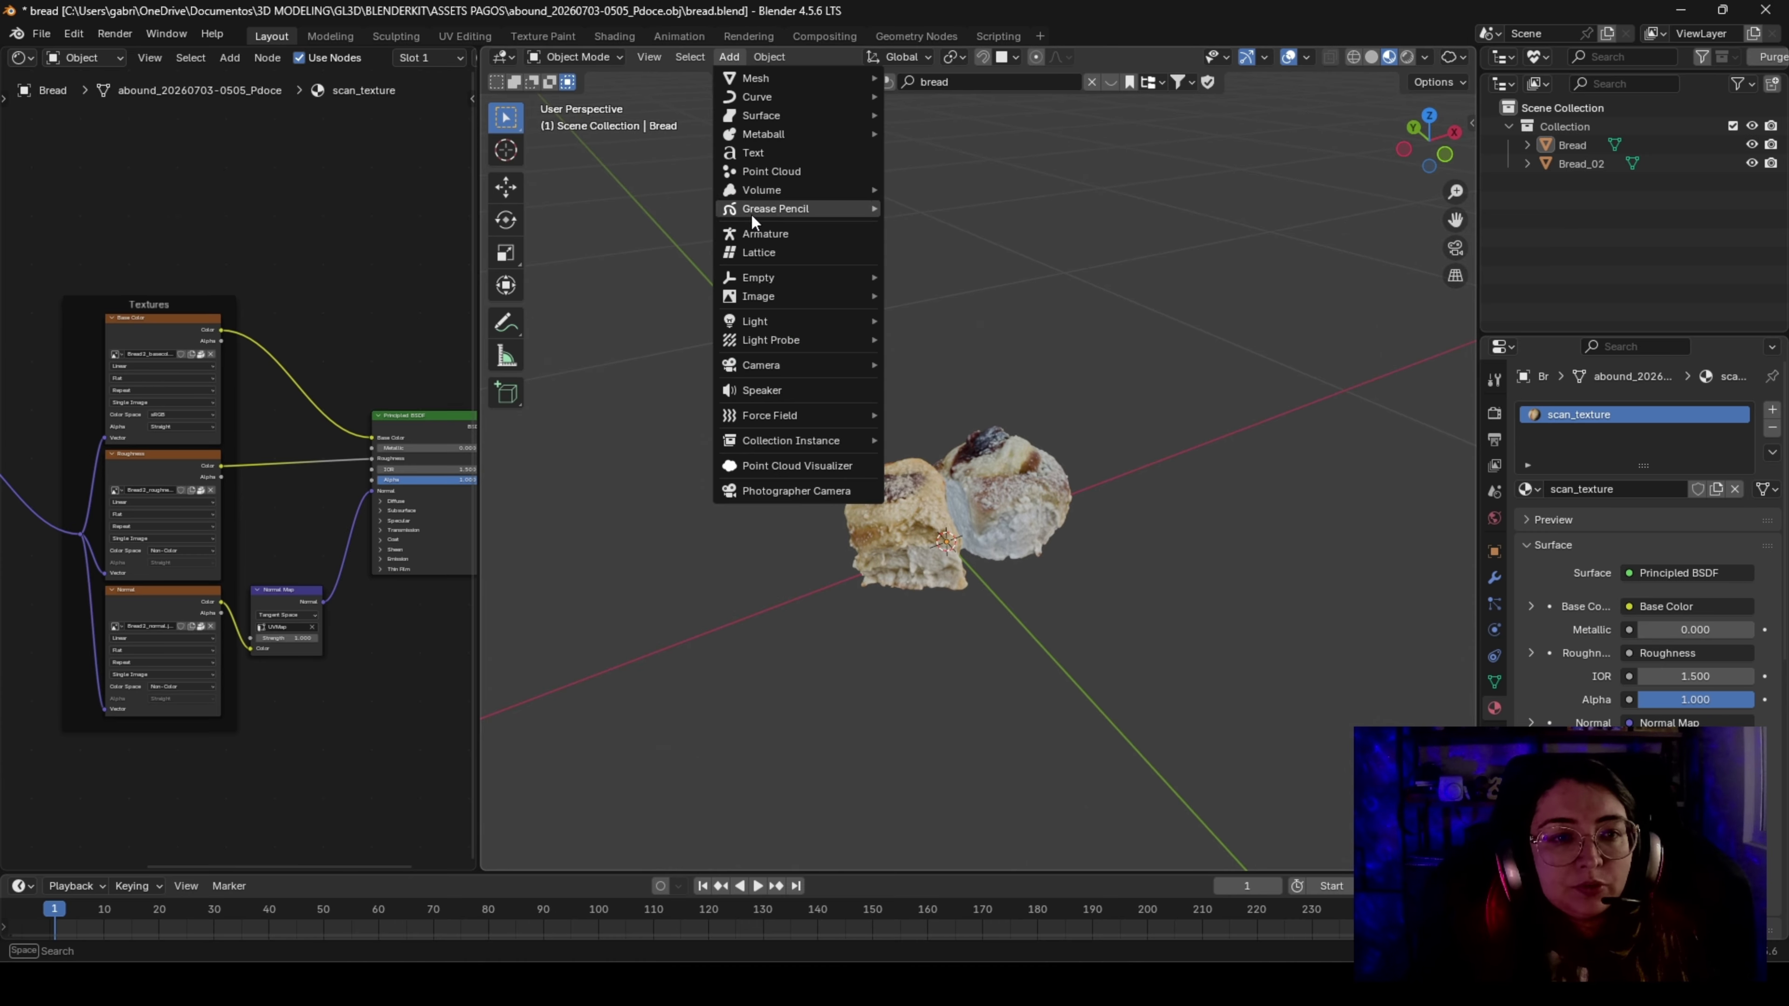
mouse_move(779, 279)
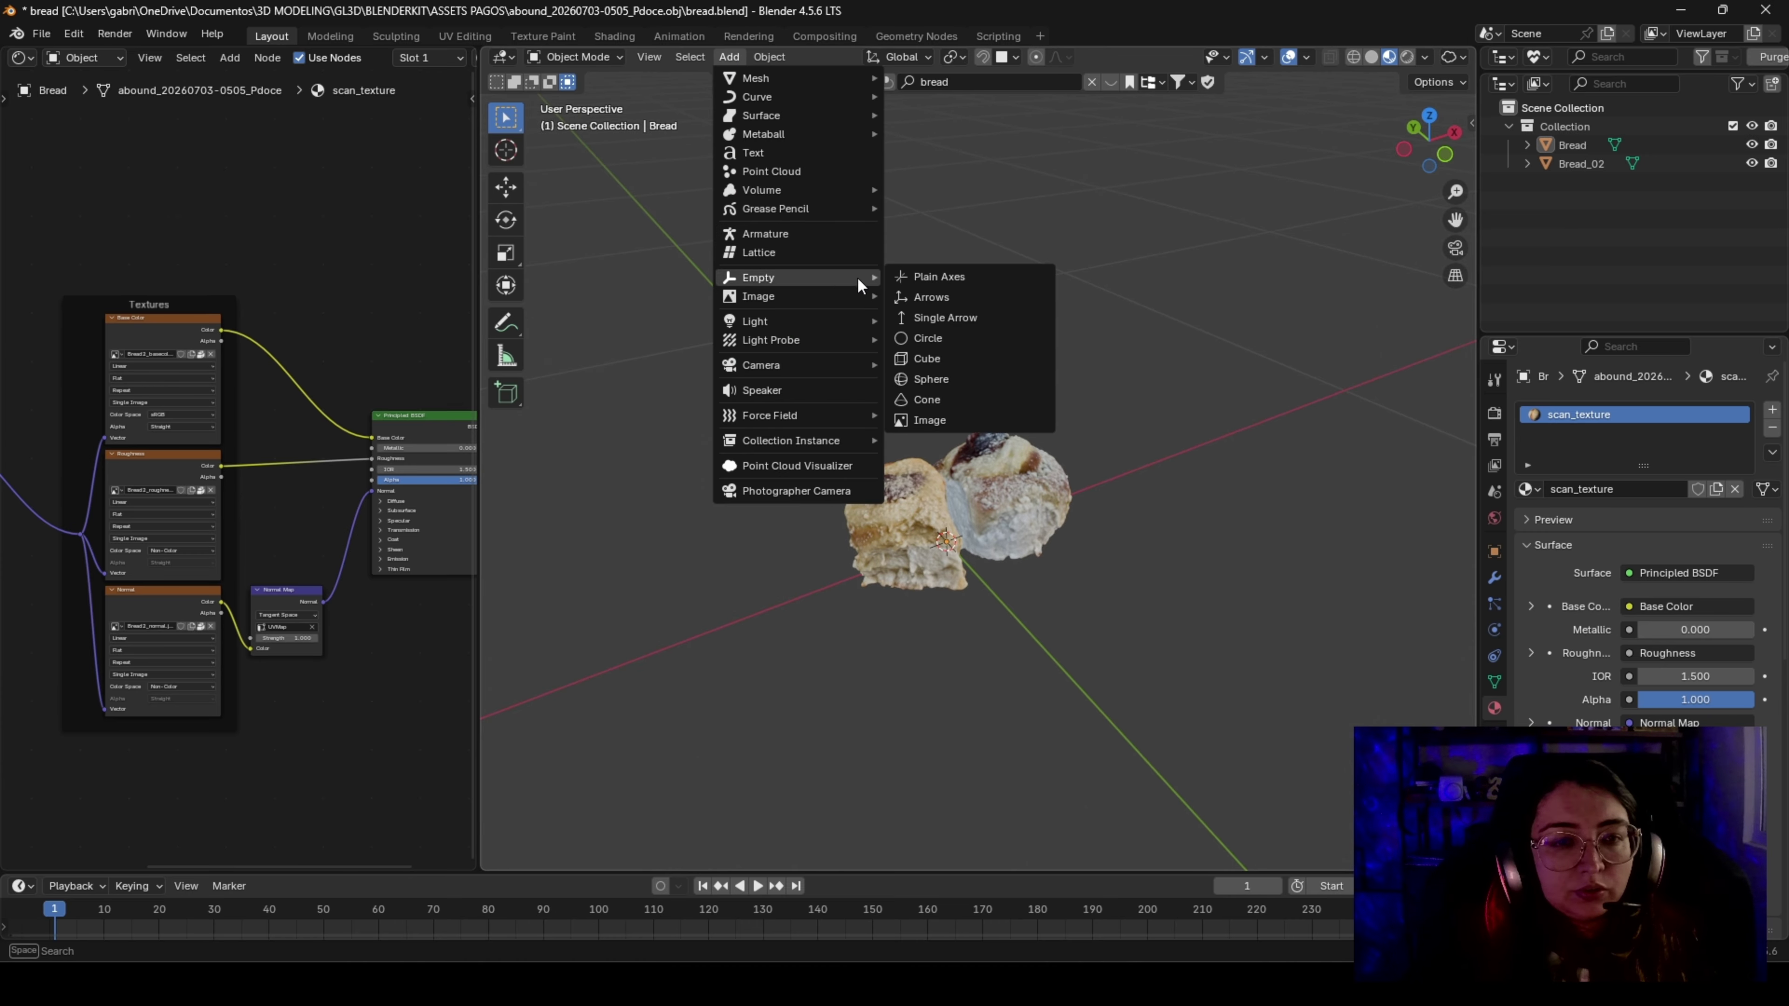
left_click(941, 276)
scroll(1019, 517, "down", 8)
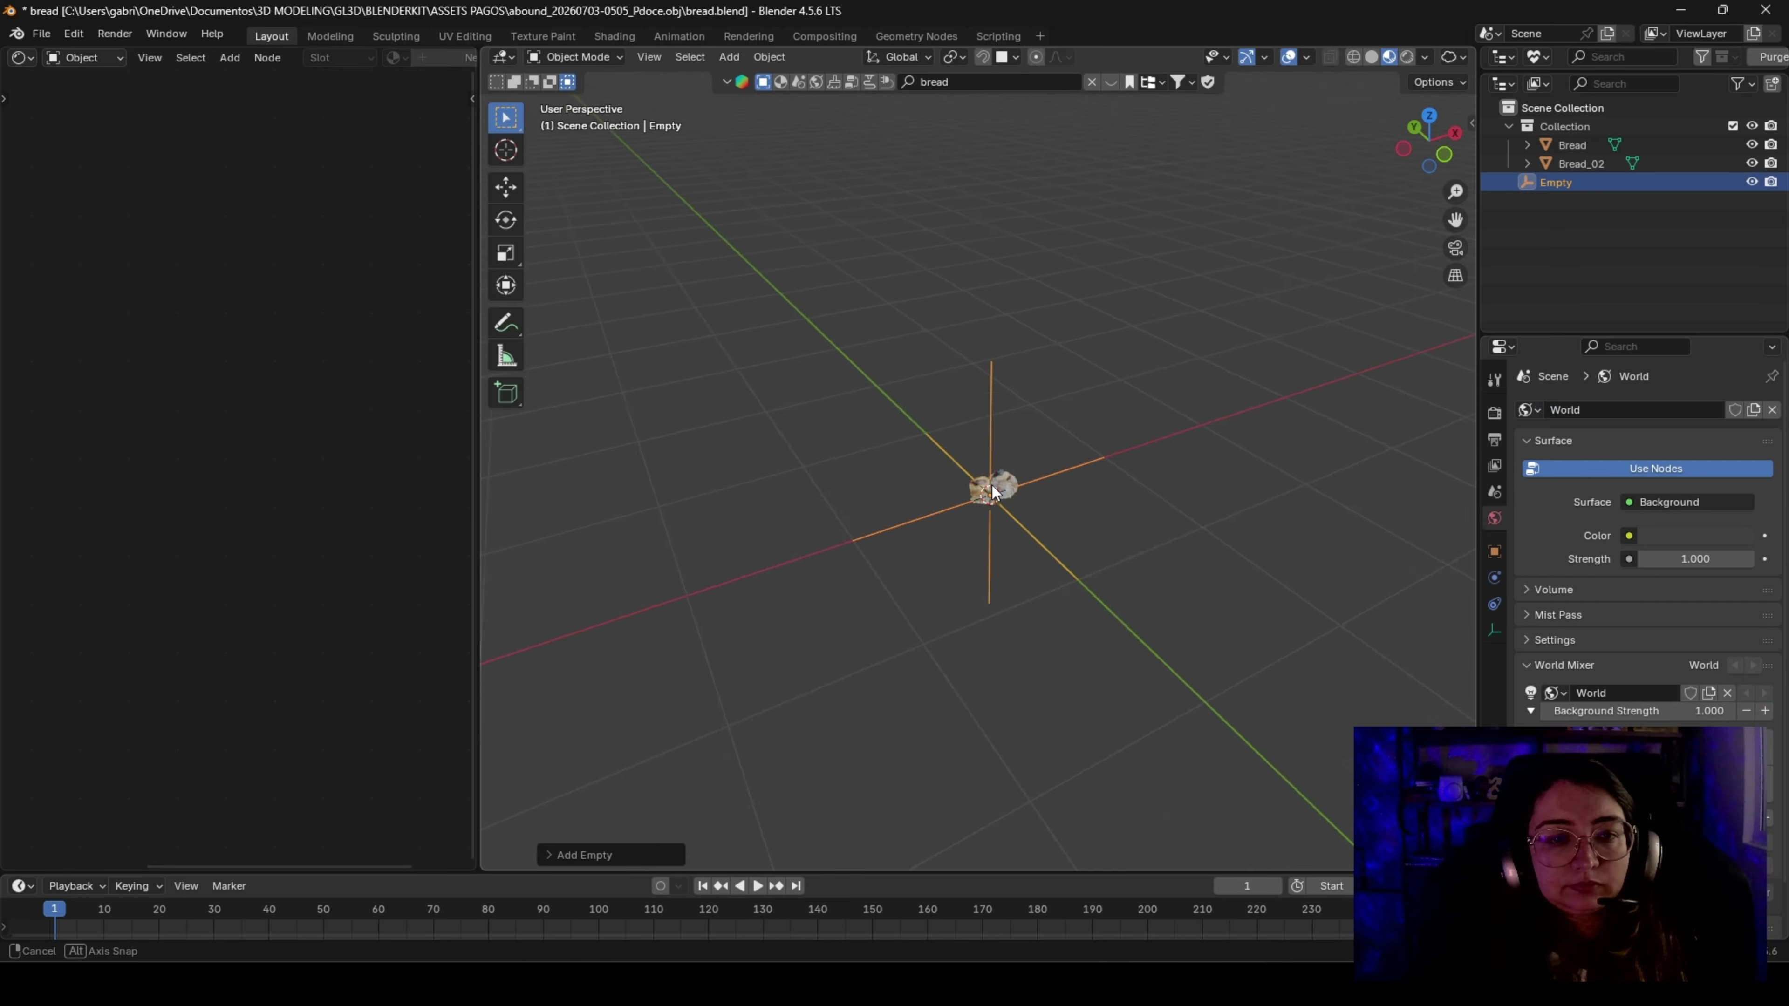
Parent Bread and Bread_02 to the empty, making the empty the active object
middle_click_drag(992, 485, 1029, 529)
scroll(1029, 529, "up", 4)
left_click(823, 478)
left_click(897, 467, "shift")
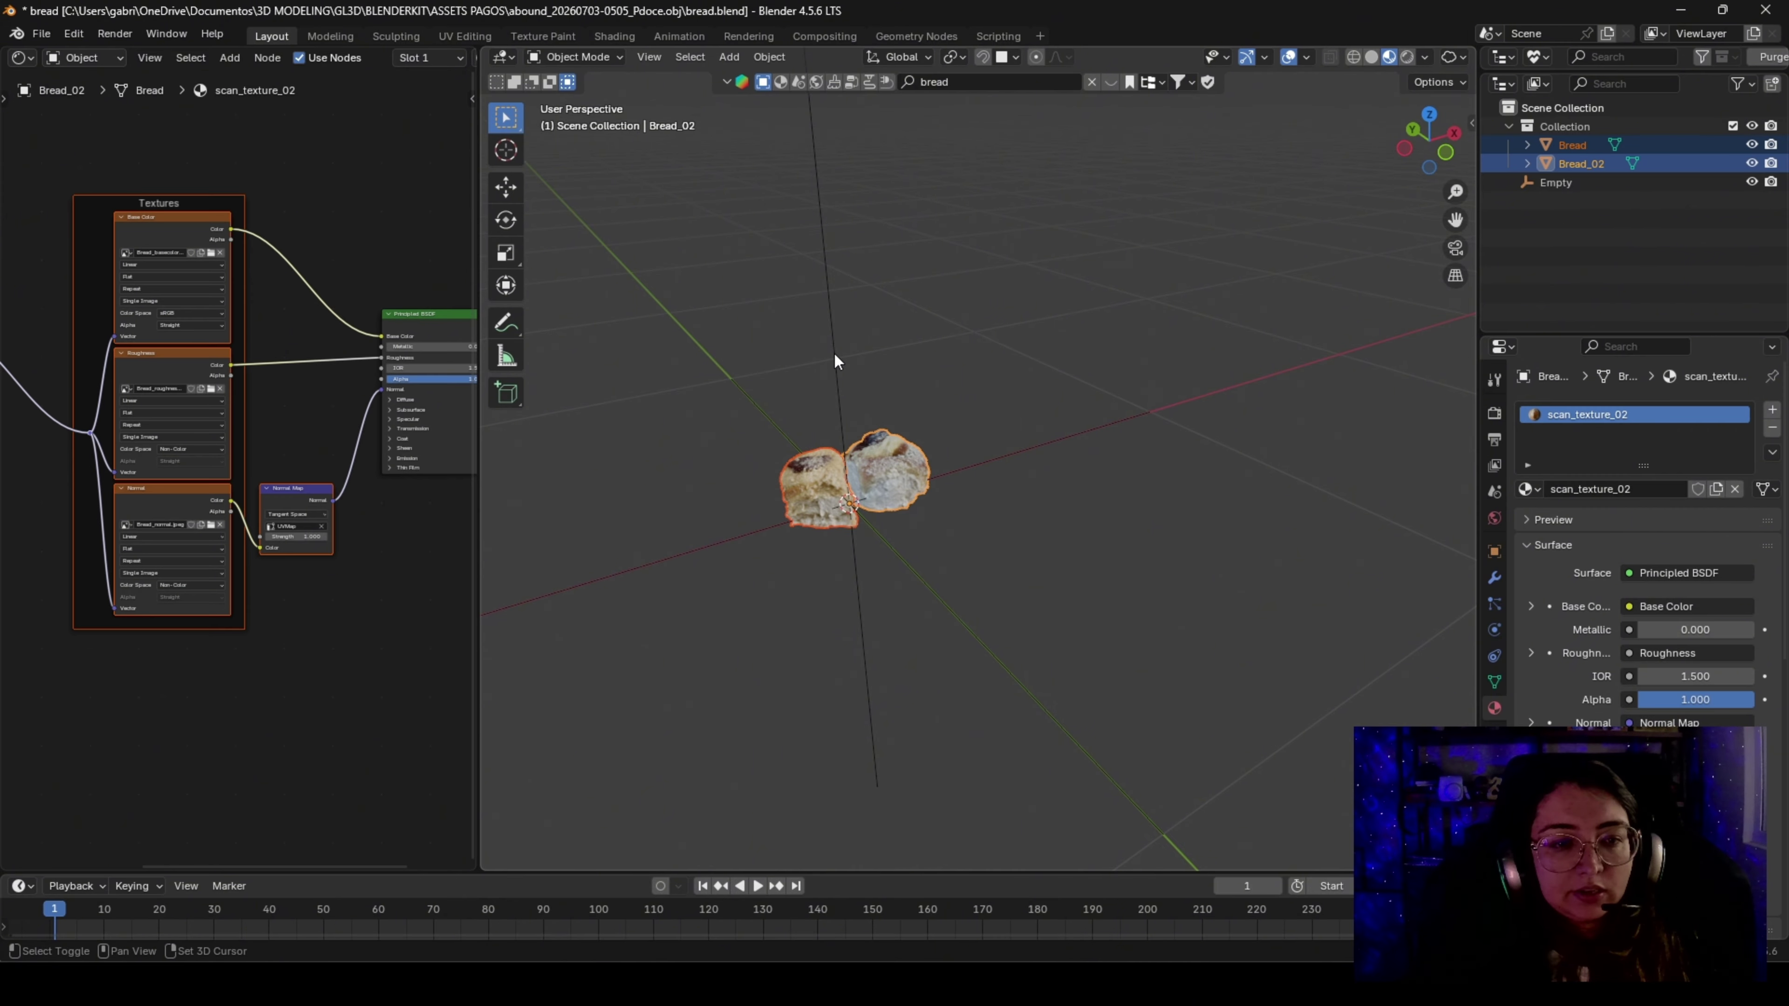
middle_click_drag(964, 474, 1174, 466)
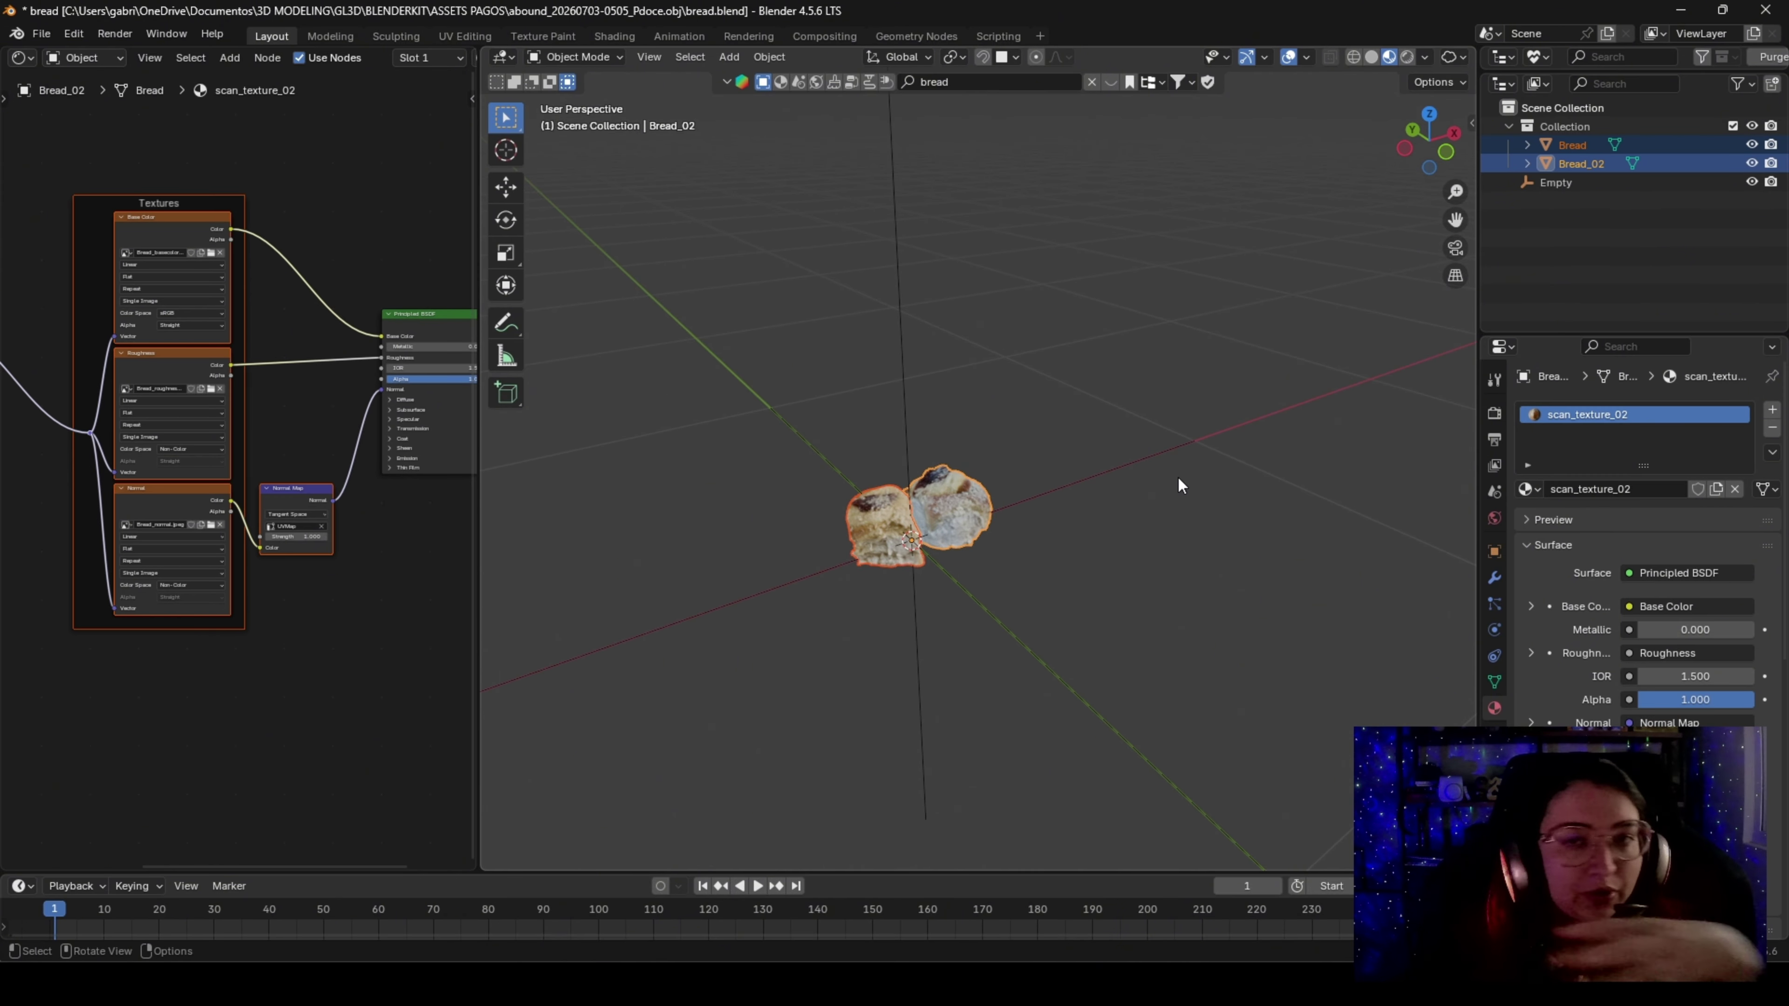
left_click(967, 495, "shift")
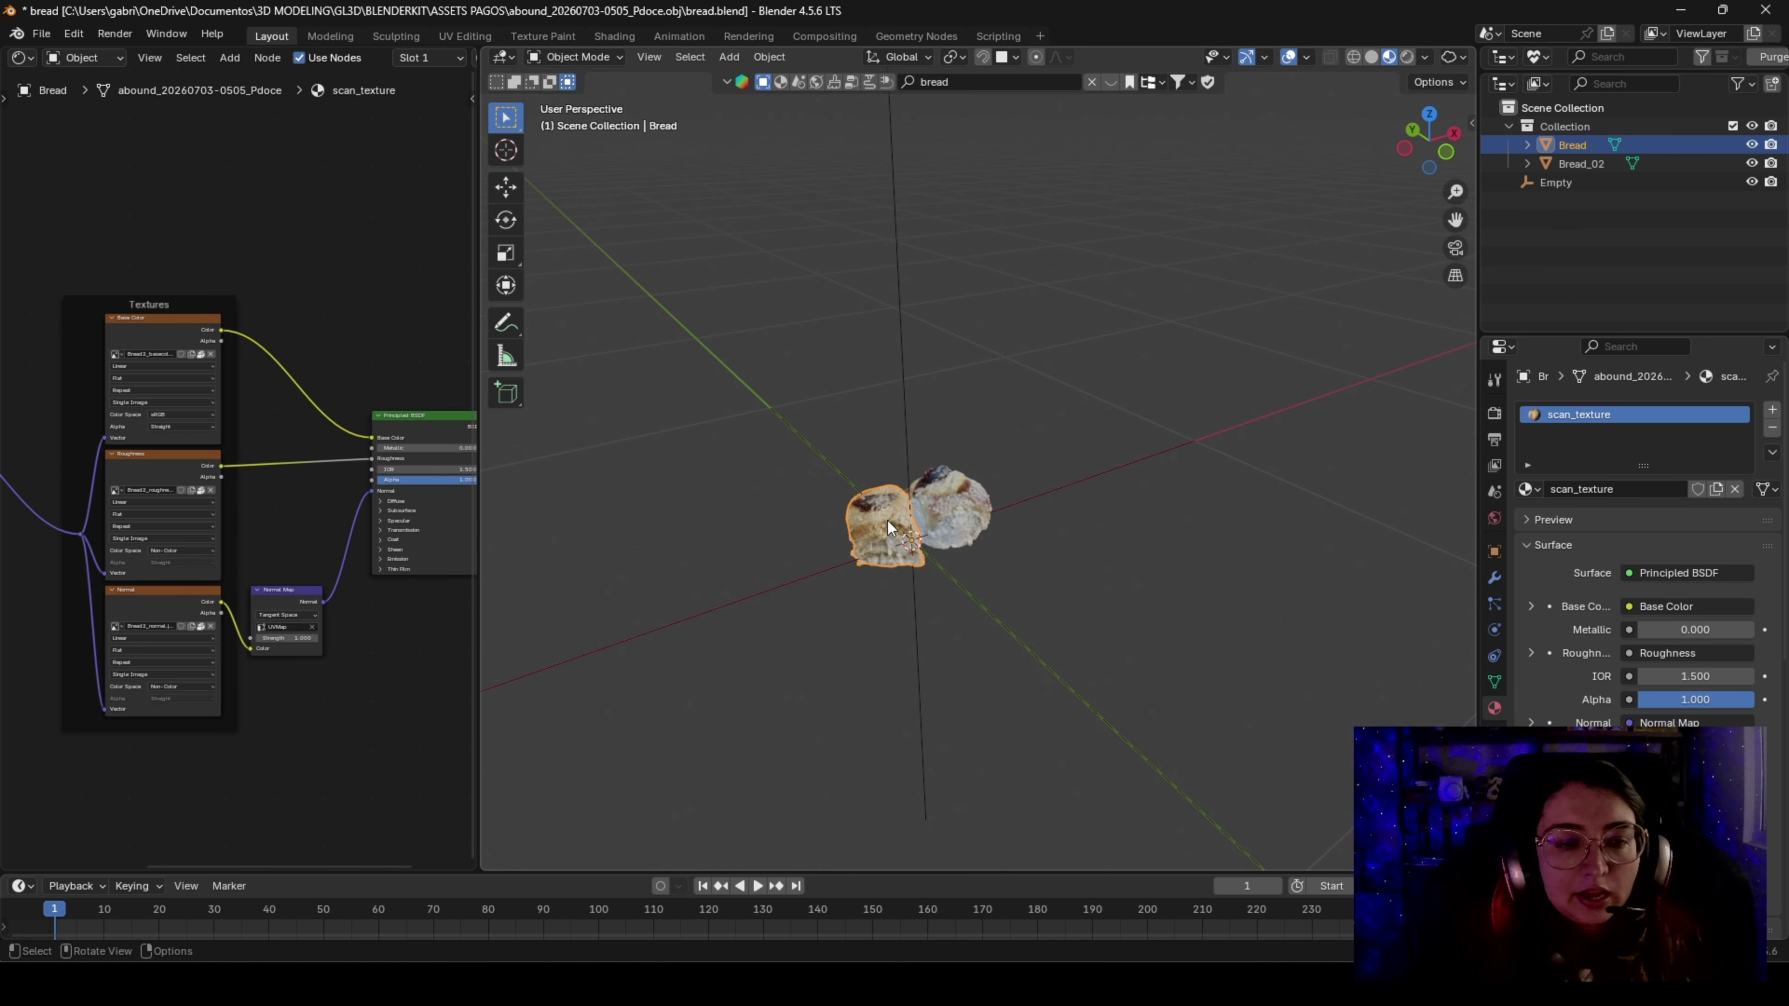
left_click(980, 509, "shift")
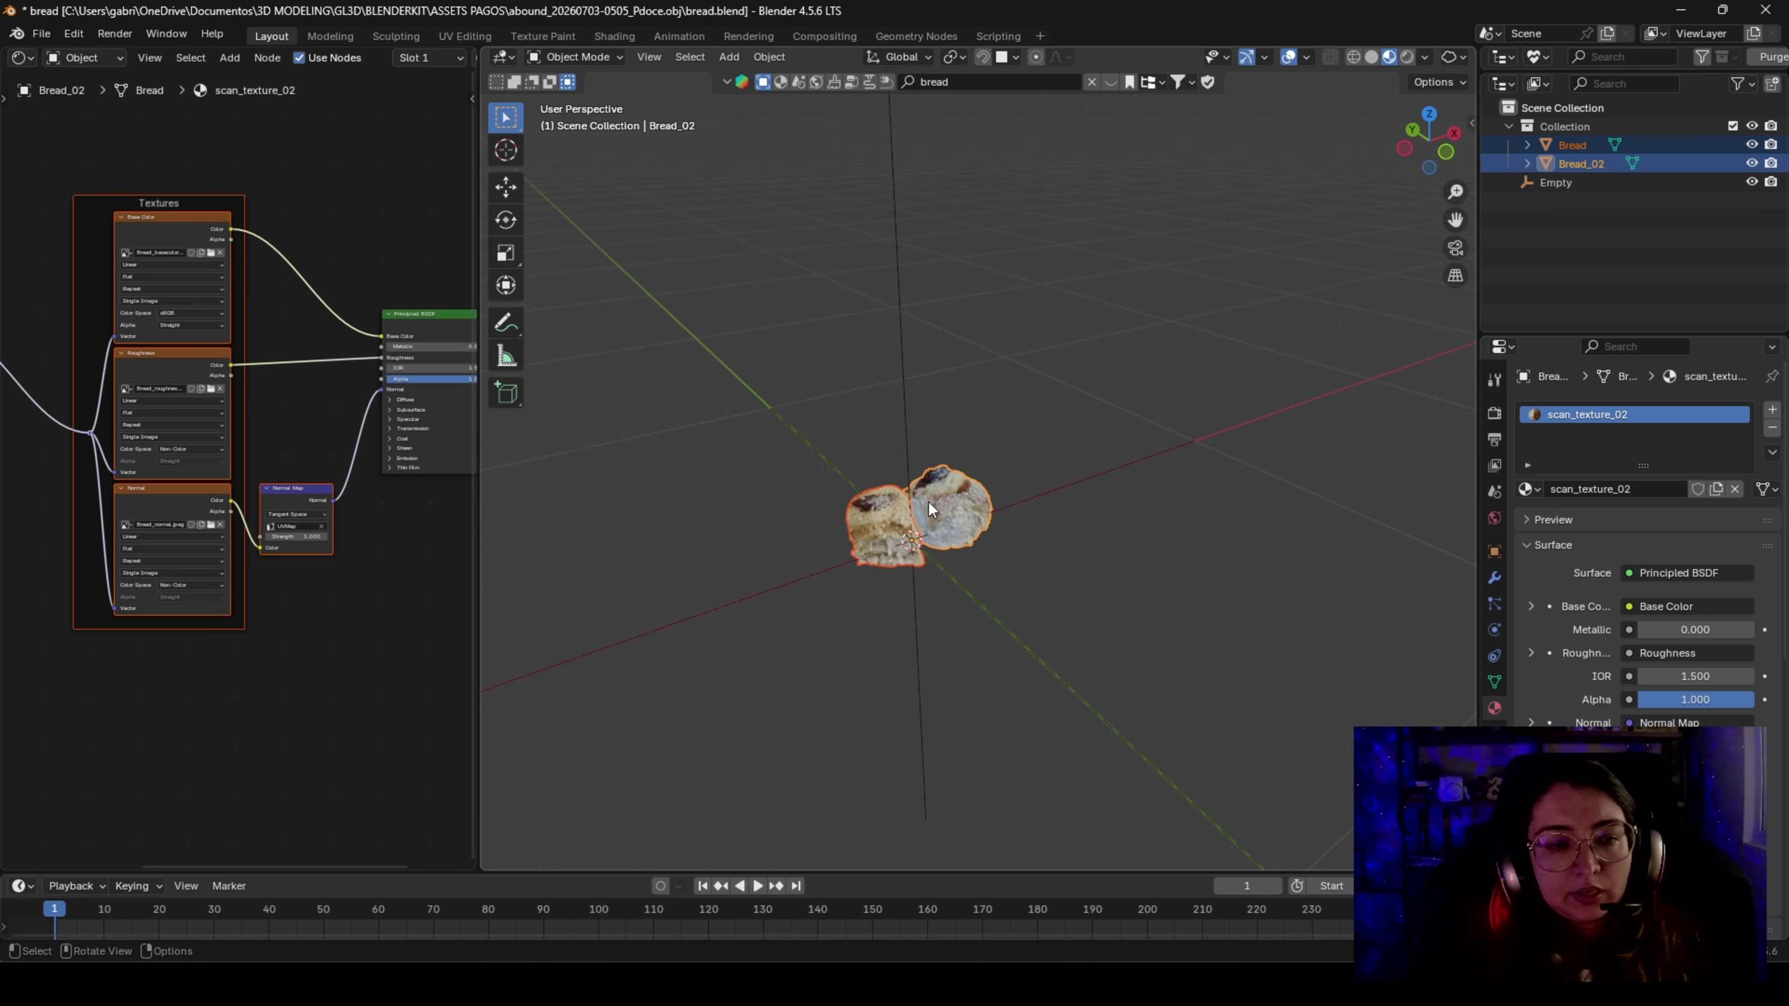
left_click(907, 433, "shift")
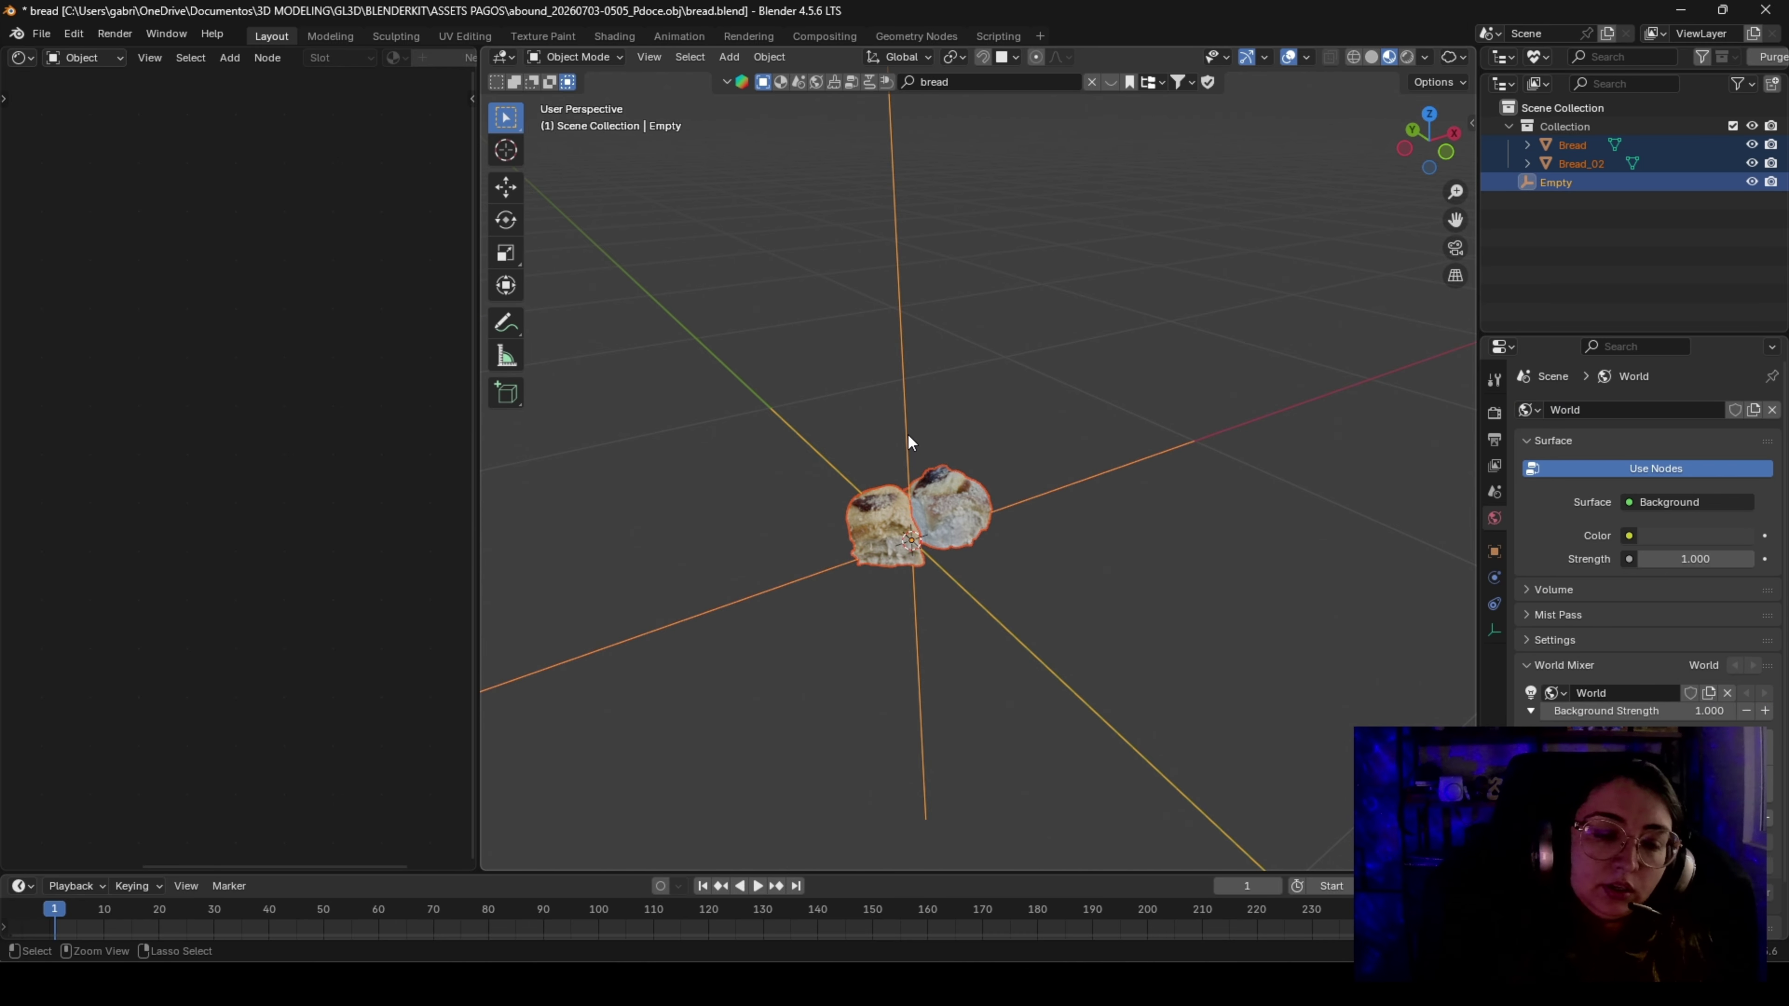
key("ctrl+p")
left_click(908, 437)
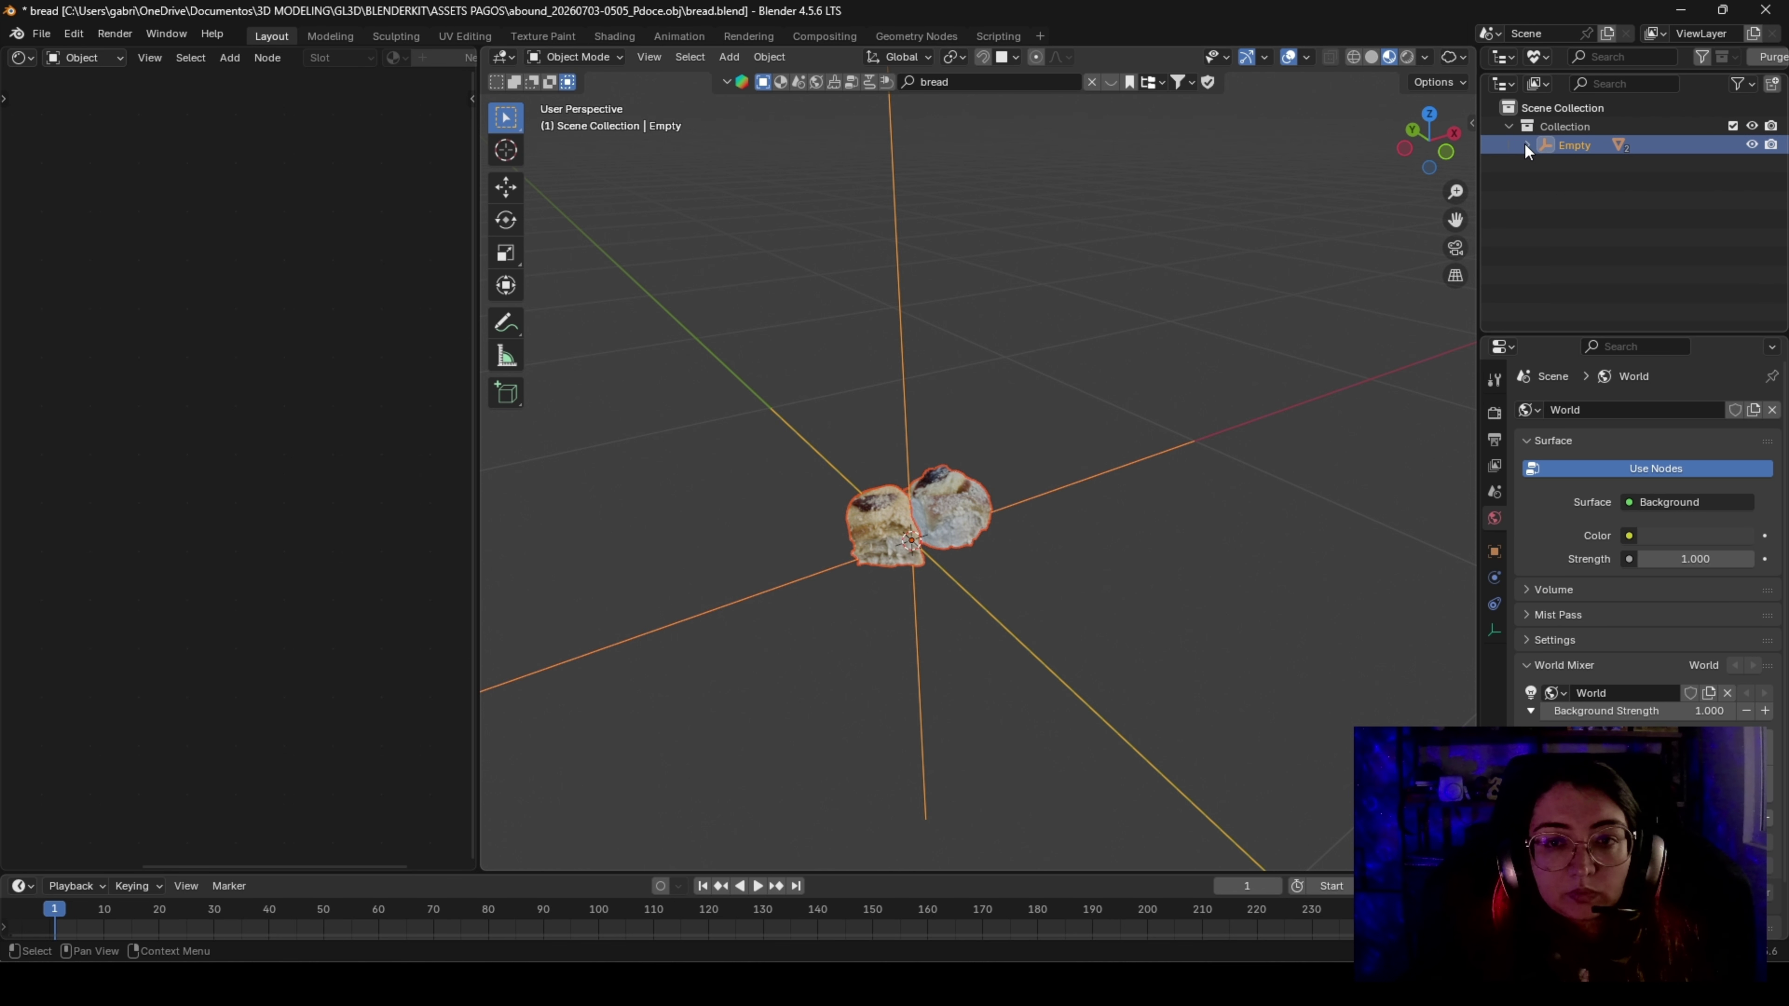
Expand the empty's hierarchy to examine its child objects and look at the parented bread pieces from several angles
left_click(1527, 144)
left_click(1237, 424)
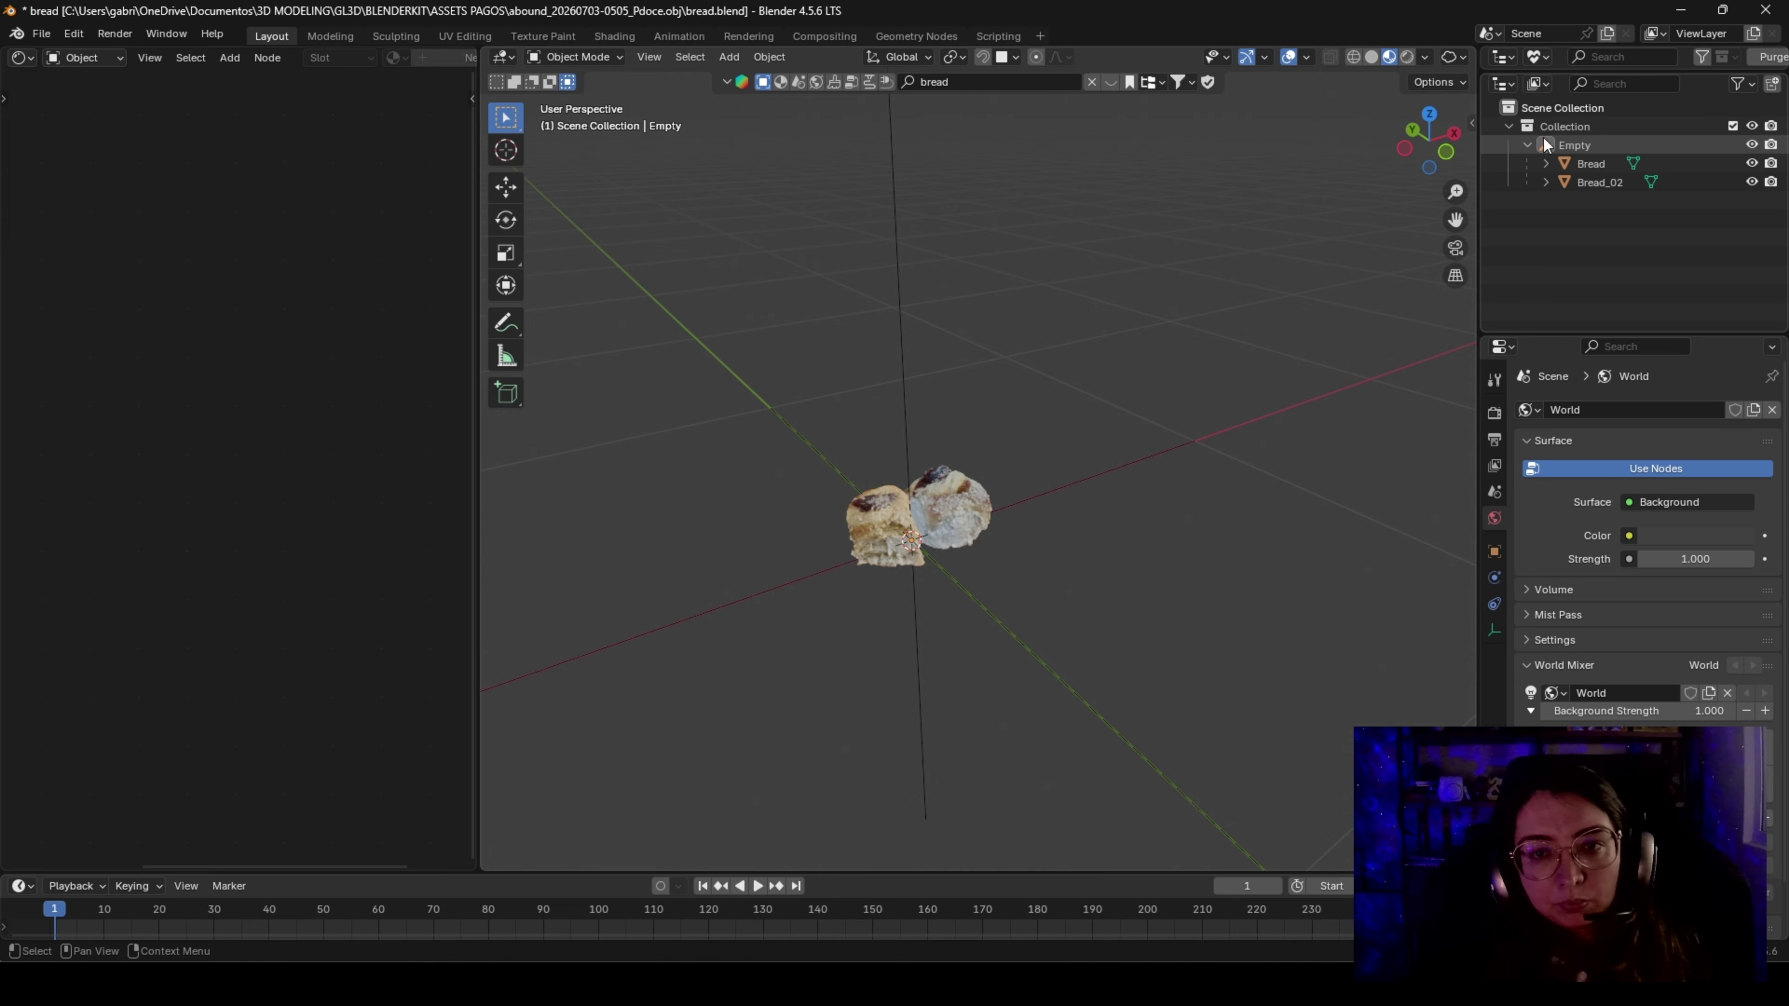
left_click(1526, 145)
left_click(1527, 146)
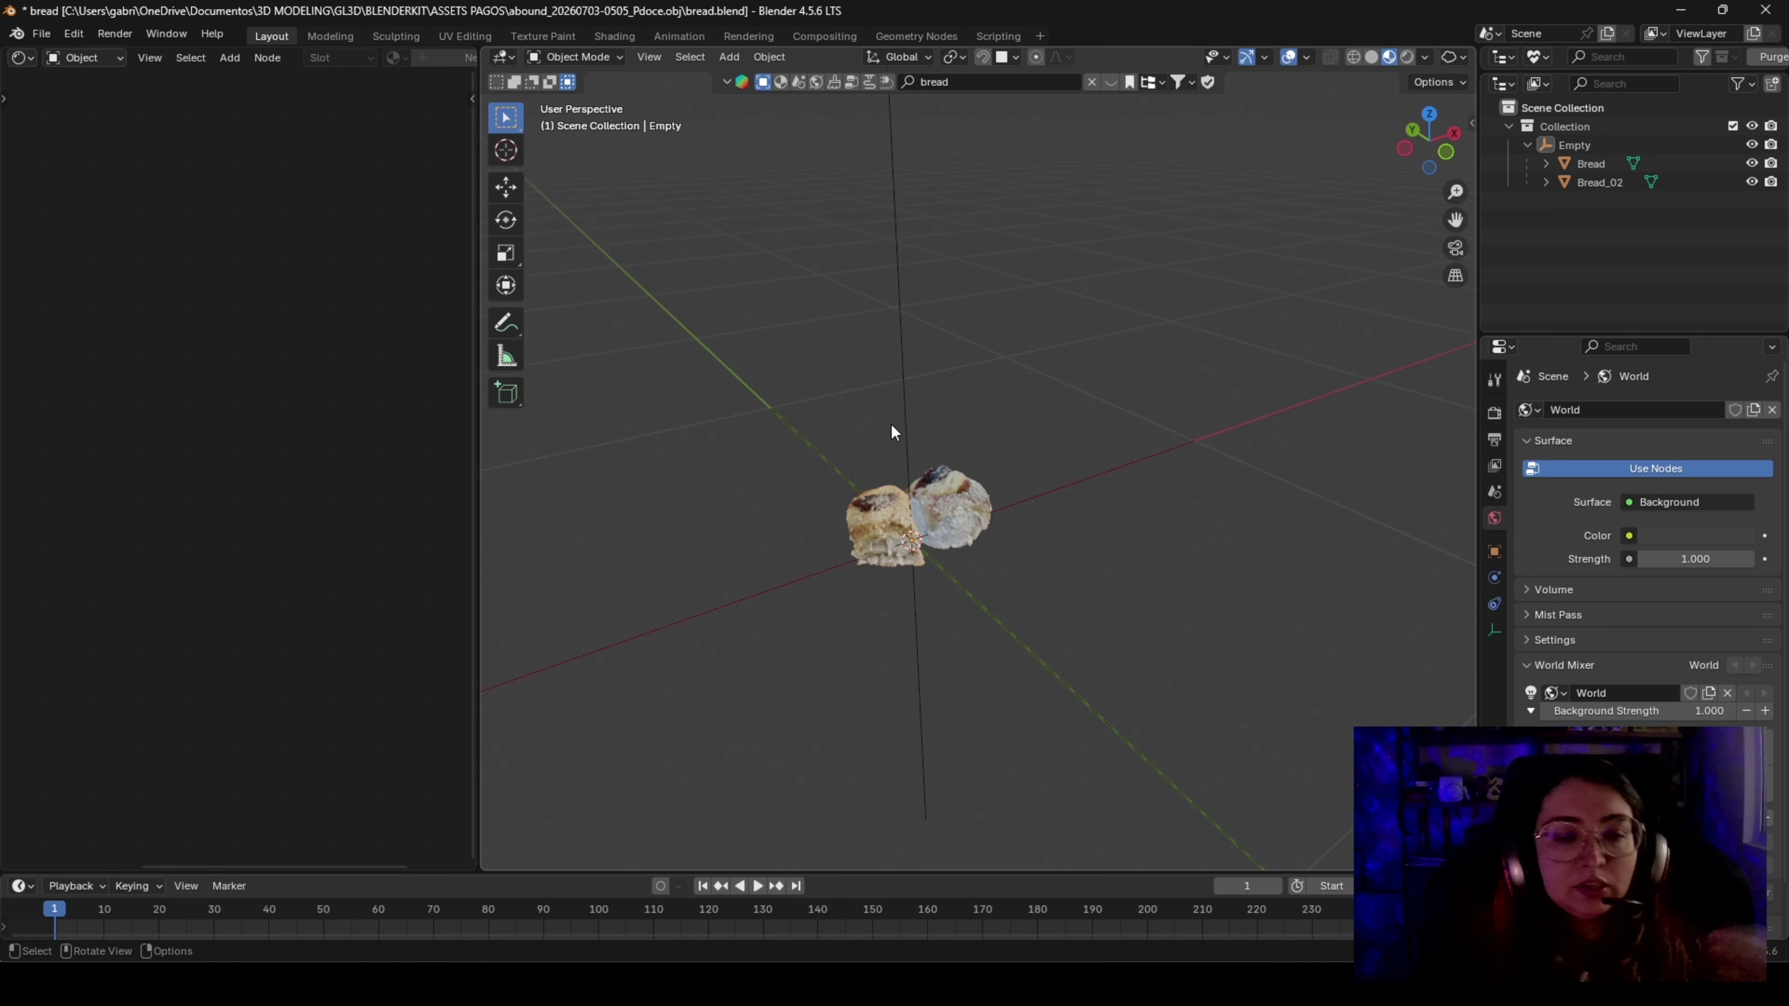
middle_click_drag(933, 449, 1033, 472)
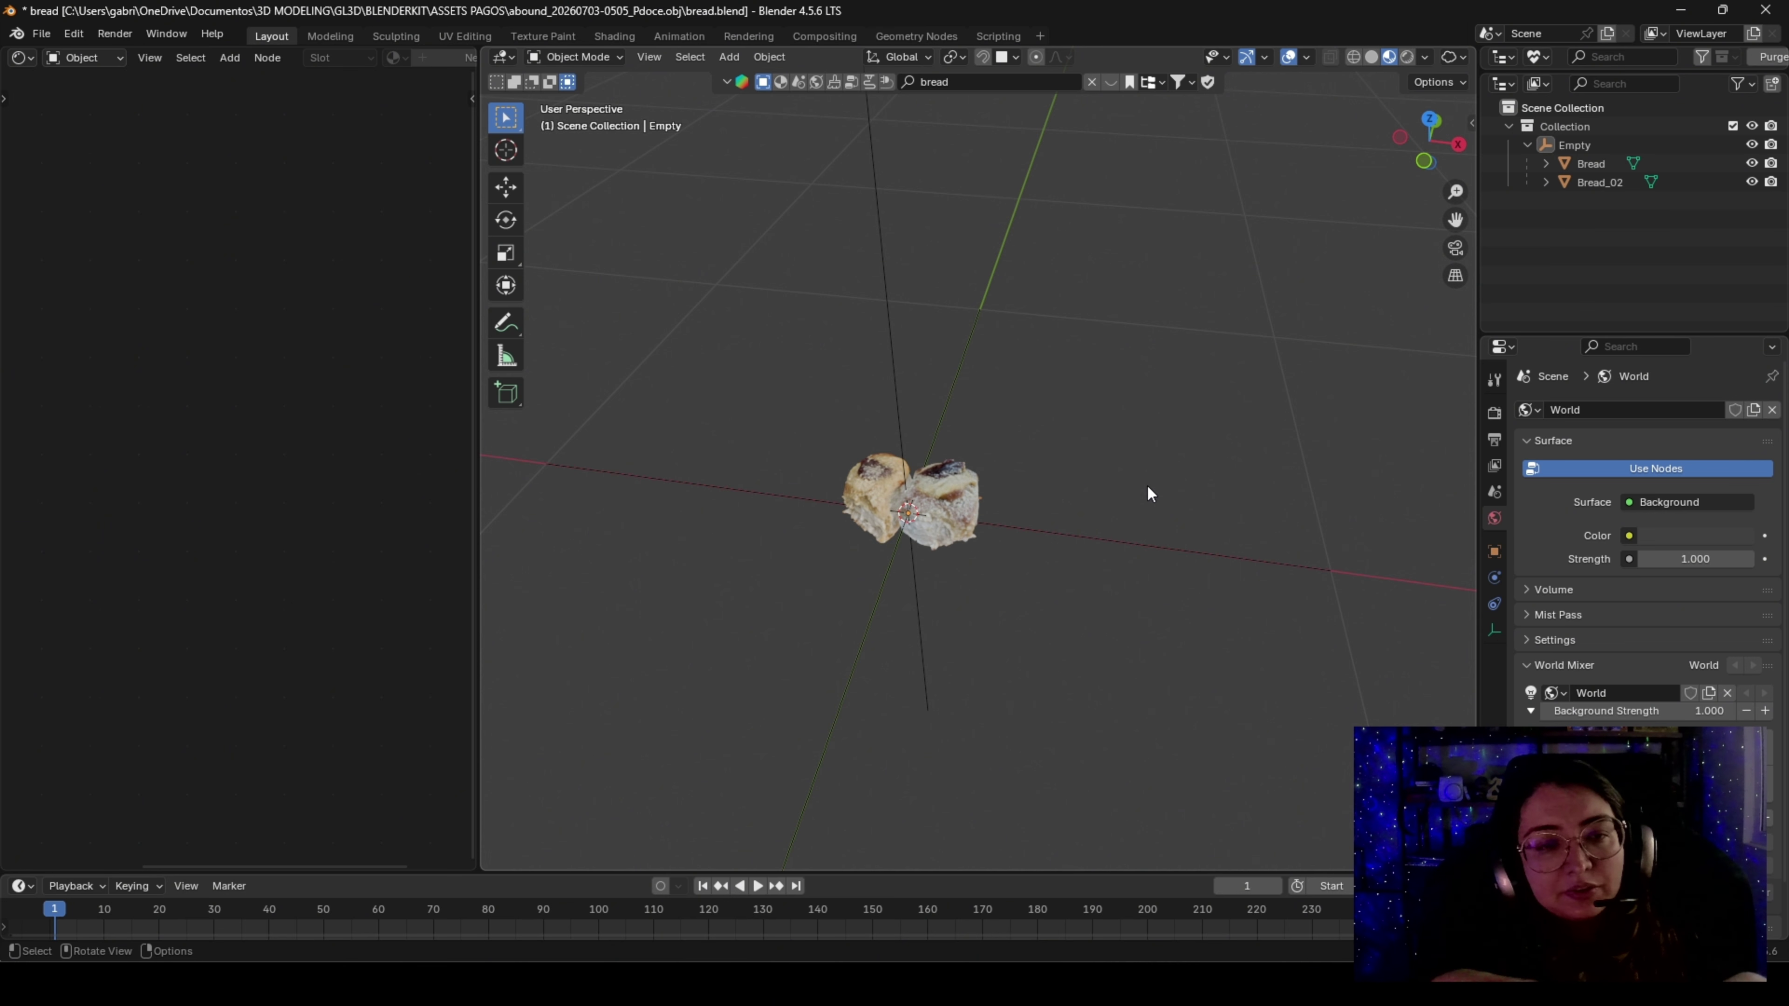
middle_click_drag(1119, 500, 980, 498)
scroll(948, 582, "up", 5)
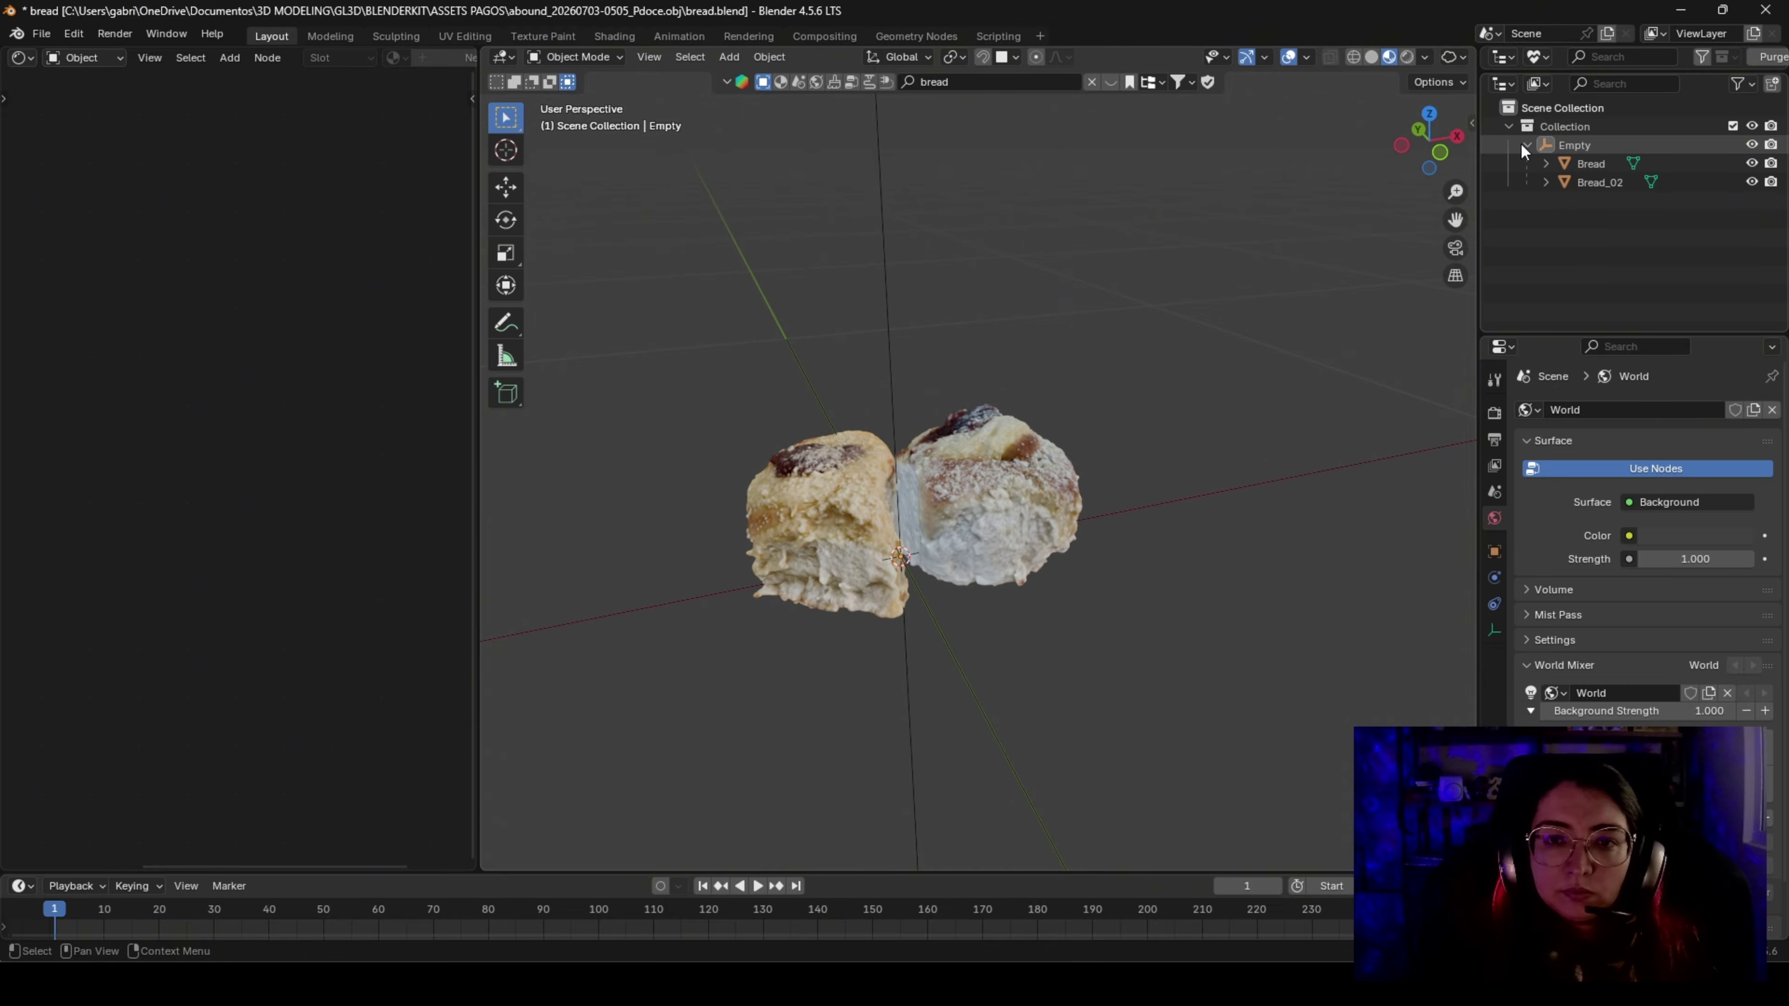
left_click(1524, 145)
left_click(1524, 145)
Select the empty and test-move it to check that both breads follow, cancelling the move
middle_click_drag(1373, 197, 860, 551)
scroll(909, 368, "down", 4)
left_click(872, 384)
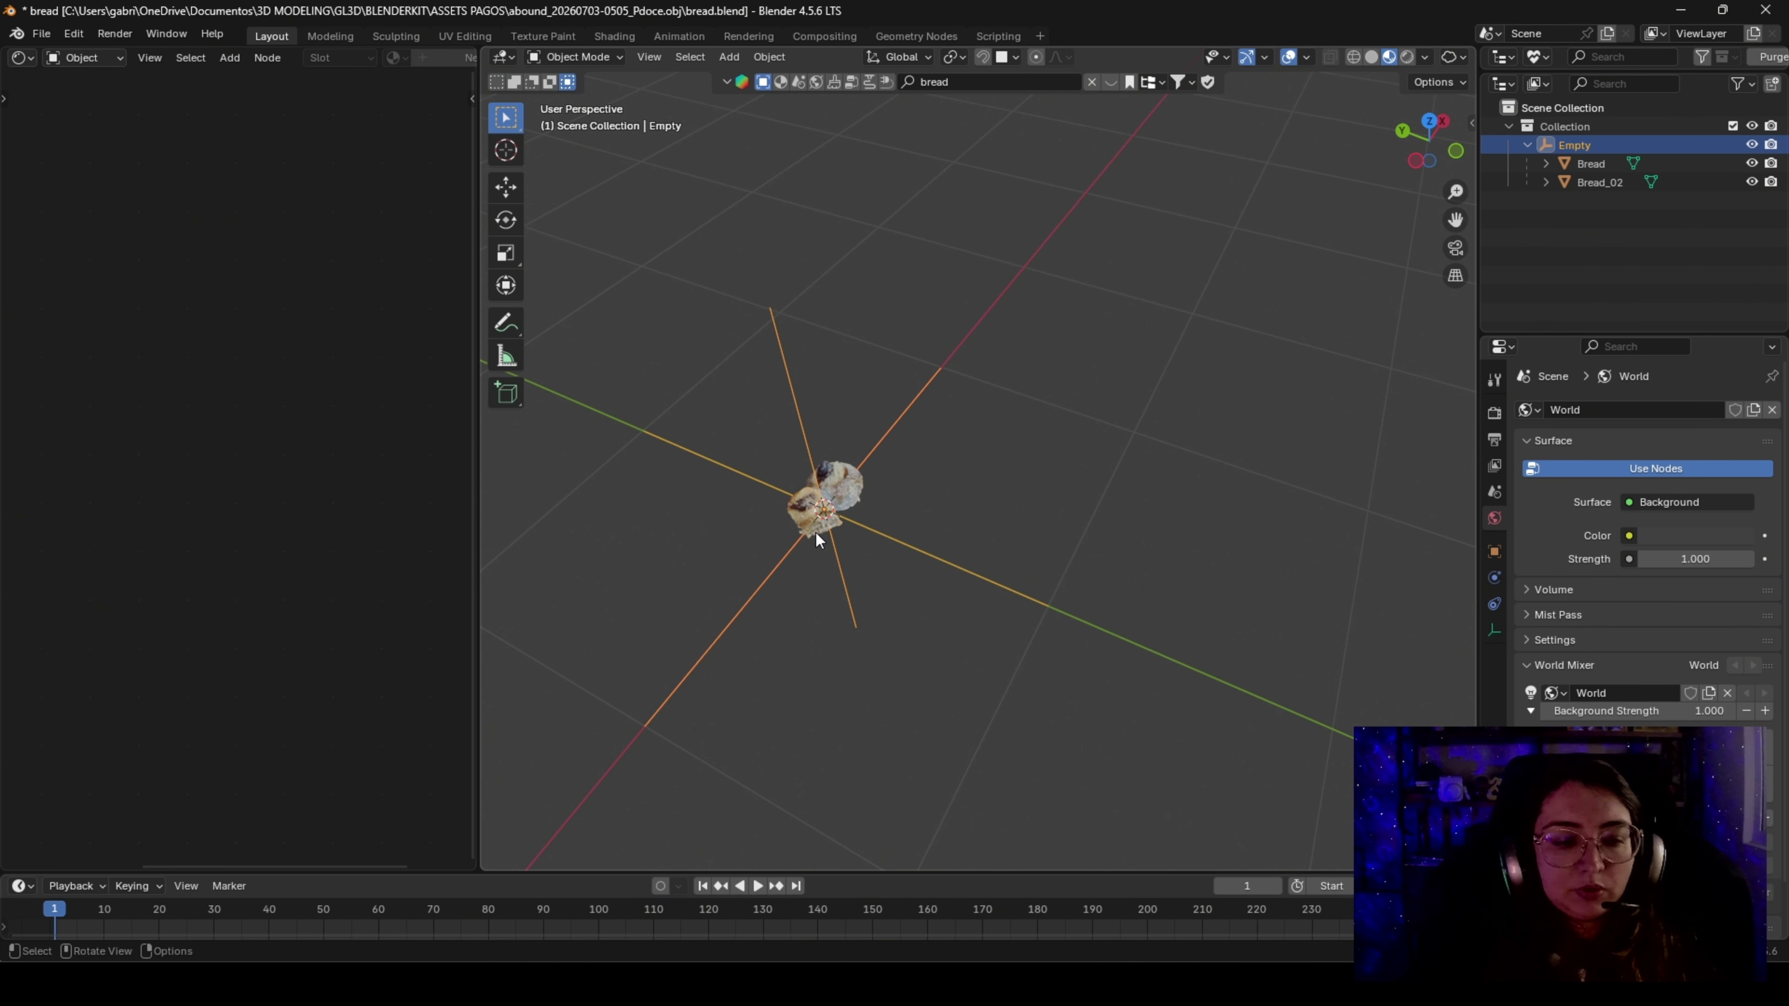
key("g")
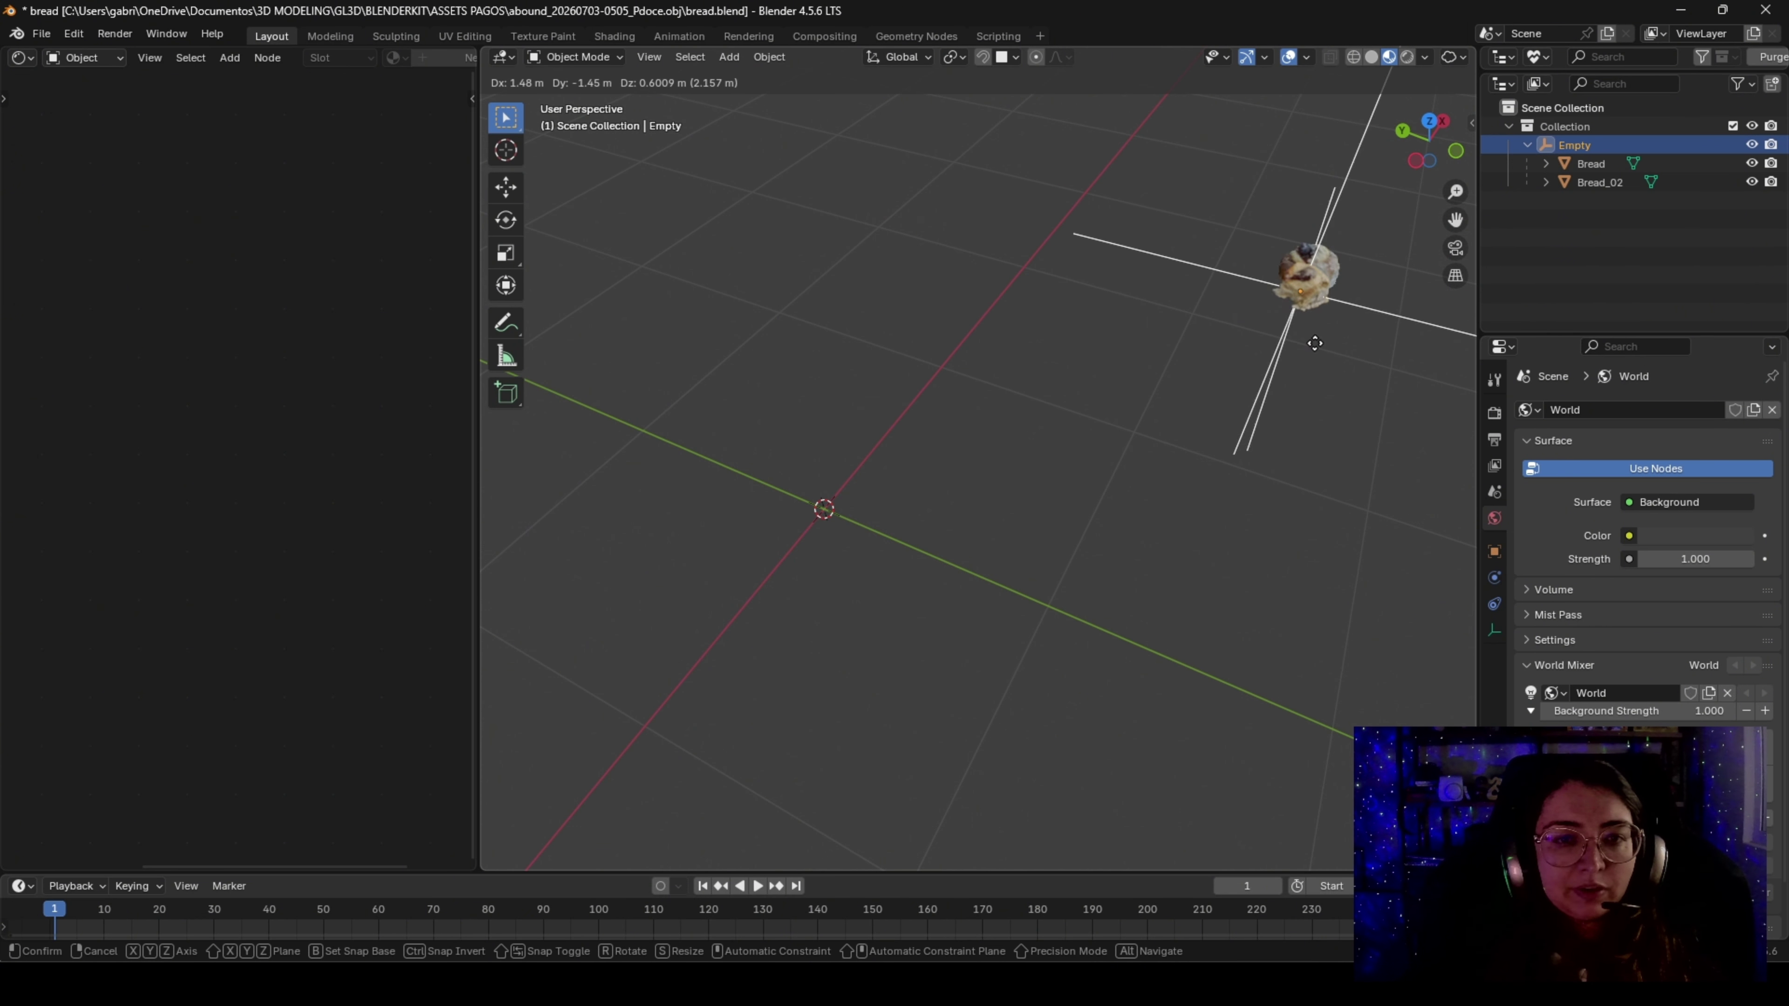
right_click(988, 330)
middle_click_drag(988, 329, 865, 537)
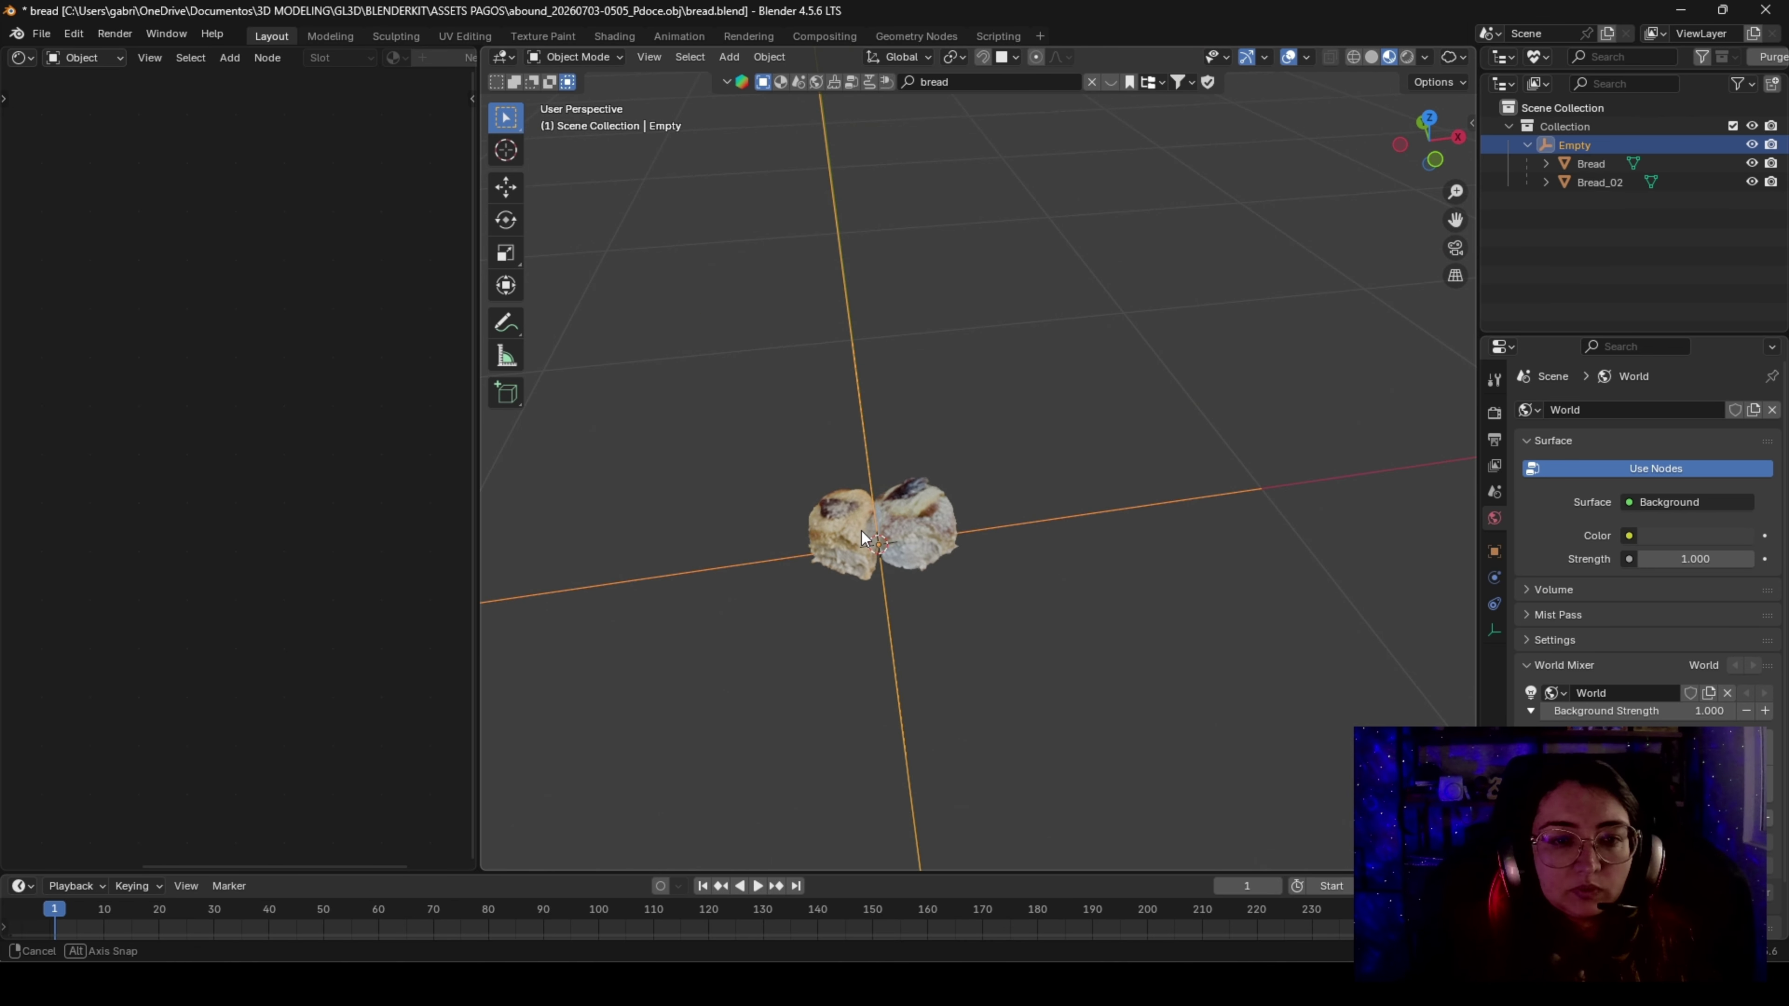
Collapse the empty's hierarchy and show its transform properties
left_click(1527, 145)
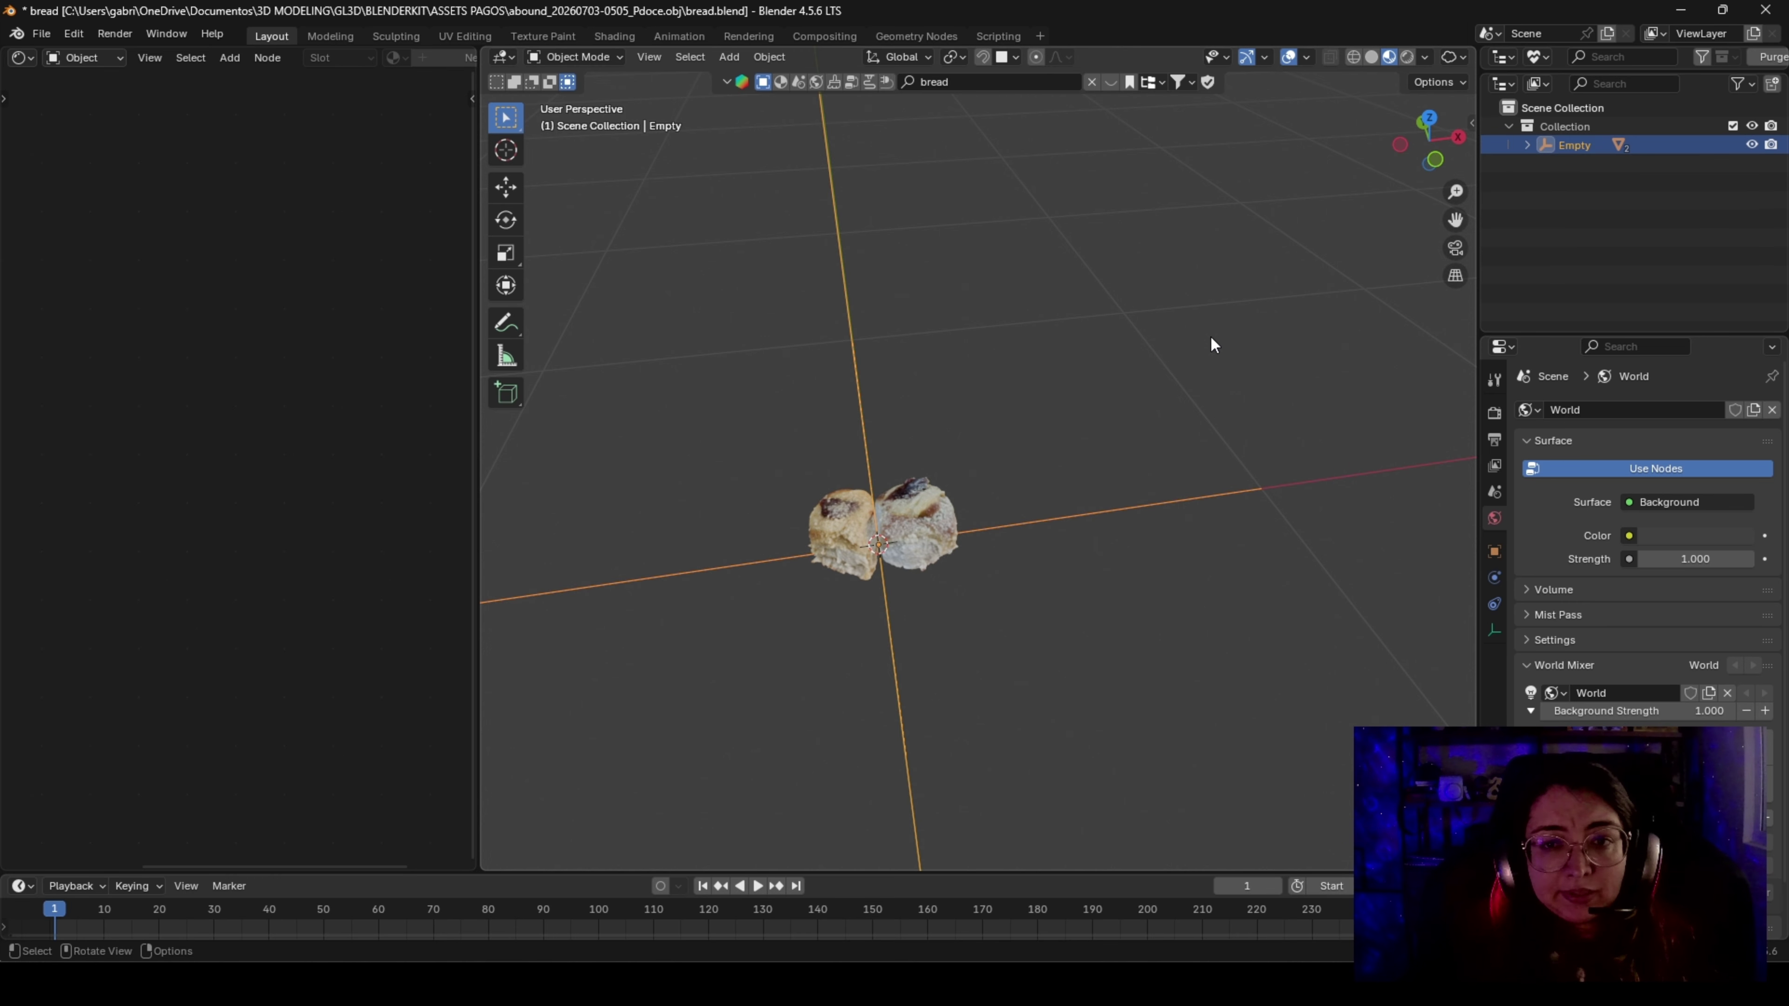
key("n")
middle_click_drag(1002, 383, 1042, 377)
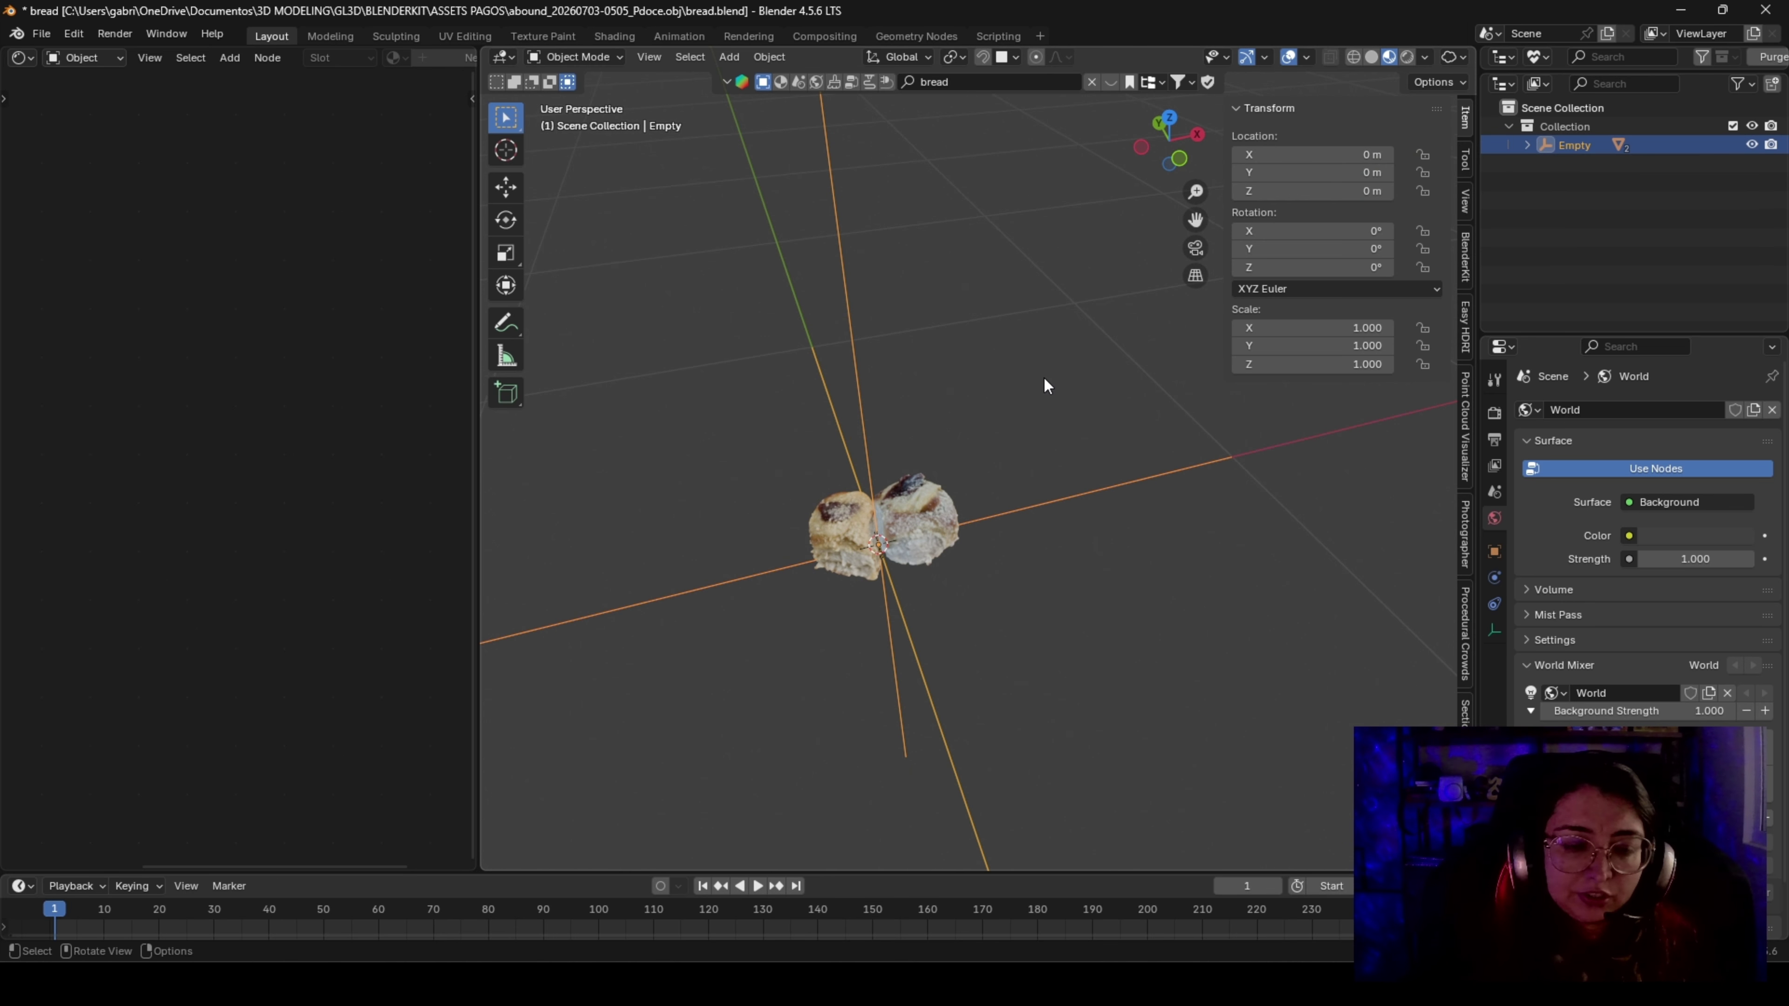
Apply the object transform to the empty that holds both breads
left_click_drag(1065, 666, 714, 366)
scroll(859, 437, "down", 2)
middle_click_drag(923, 490, 976, 469)
left_click_drag(1052, 636, 828, 456)
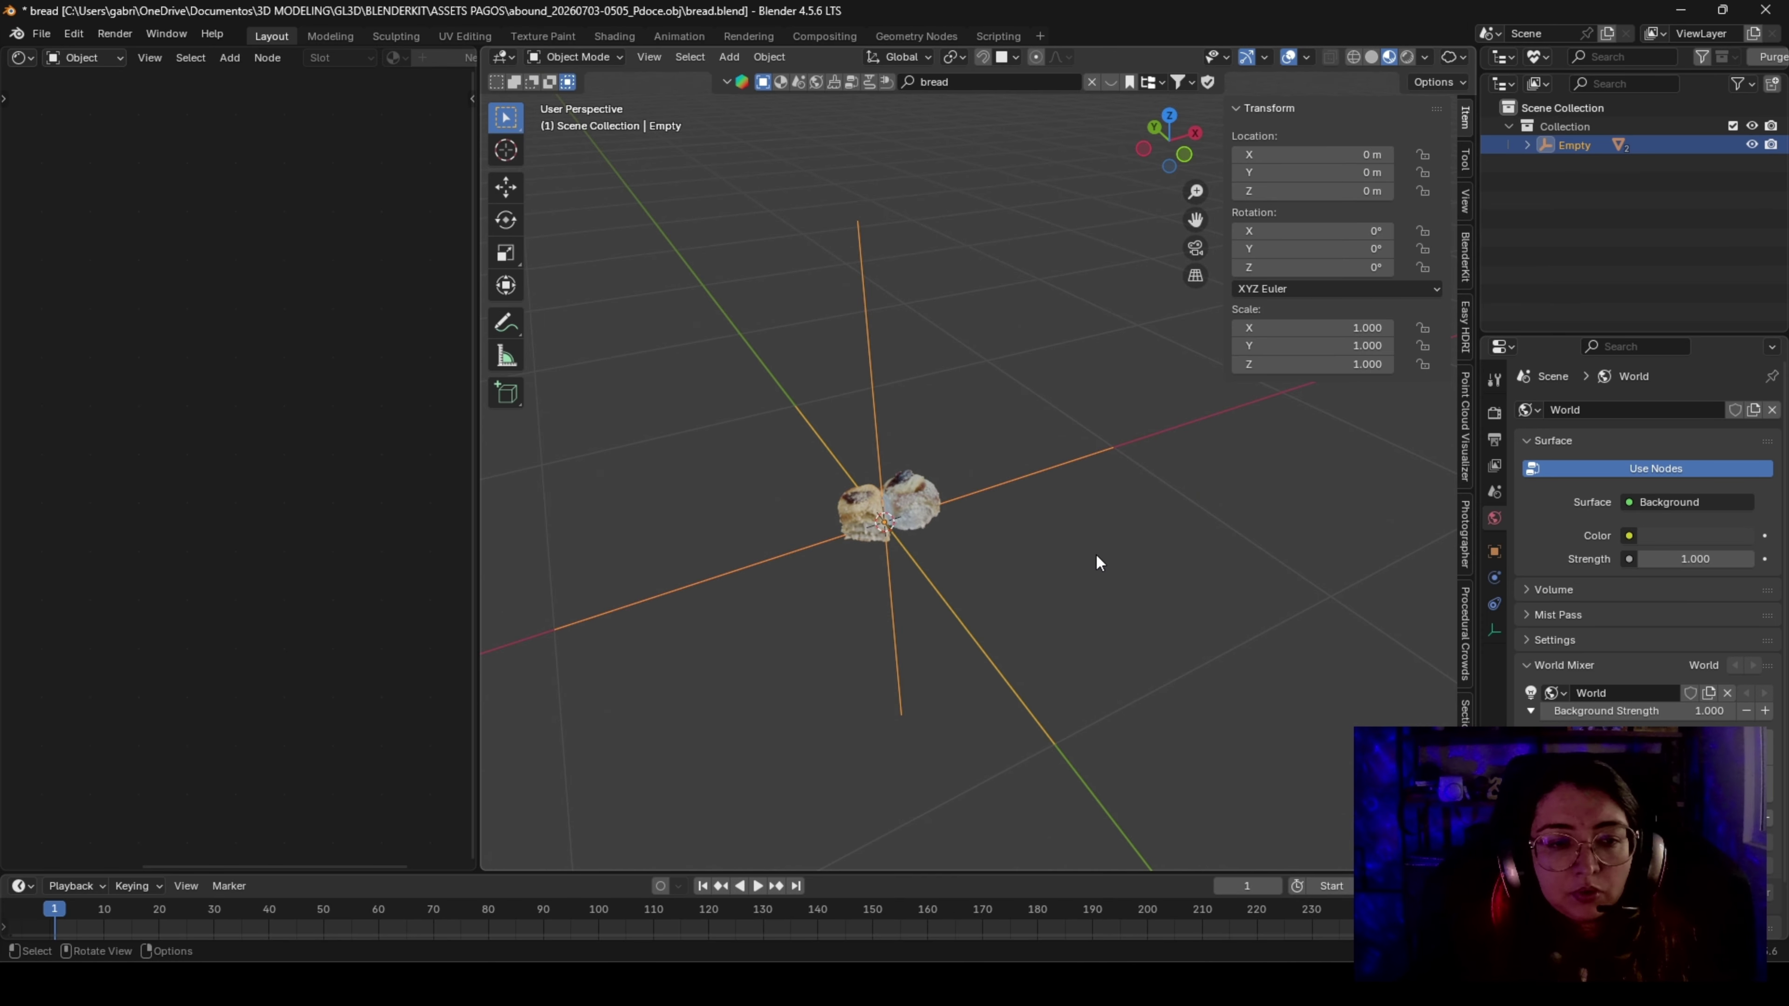
left_click_drag(1104, 689, 799, 397)
mouse_move(1014, 599)
middle_mouse_down()
mouse_move(1066, 521)
mouse_move(995, 613)
middle_mouse_up()
scroll(917, 539, "up", 1)
key("ctrl+a")
left_click(966, 530)
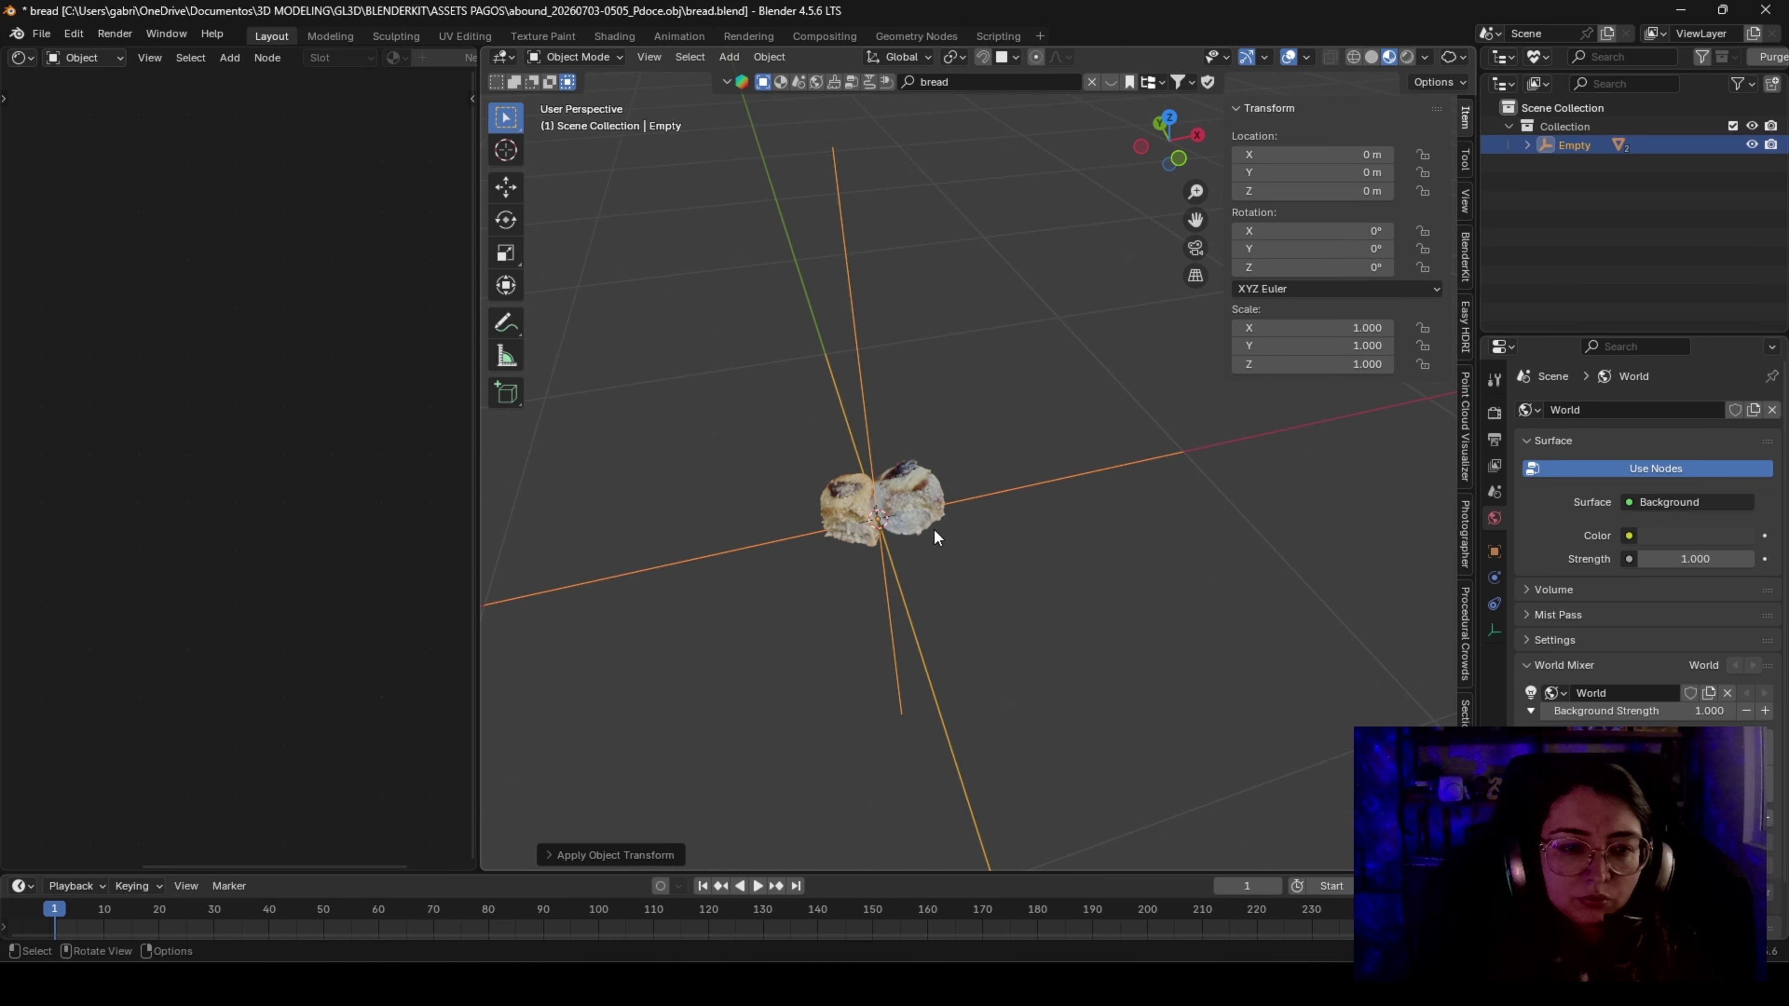
Check the viewport overlay settings, including Face Orientation, and examine the surfaces of both breads up close
middle_click_drag(935, 532, 887, 430)
middle_click_drag(1021, 493, 911, 510)
scroll(912, 510, "up", 2)
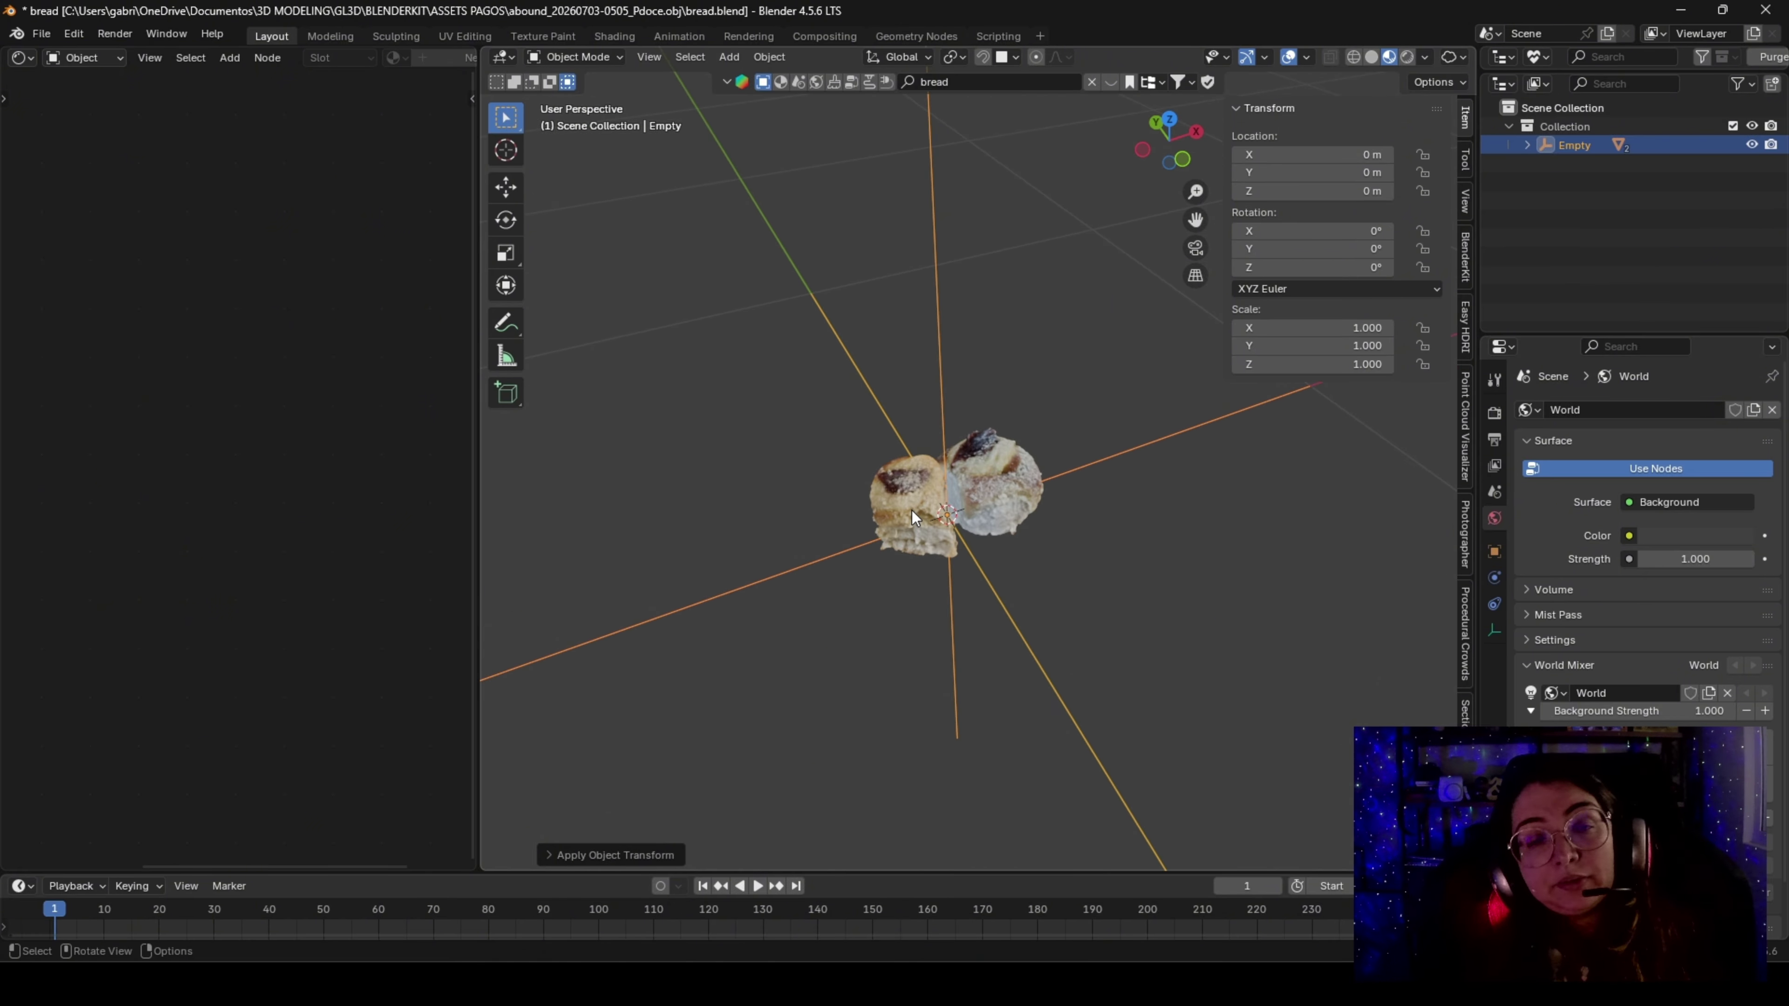
left_click(1307, 57)
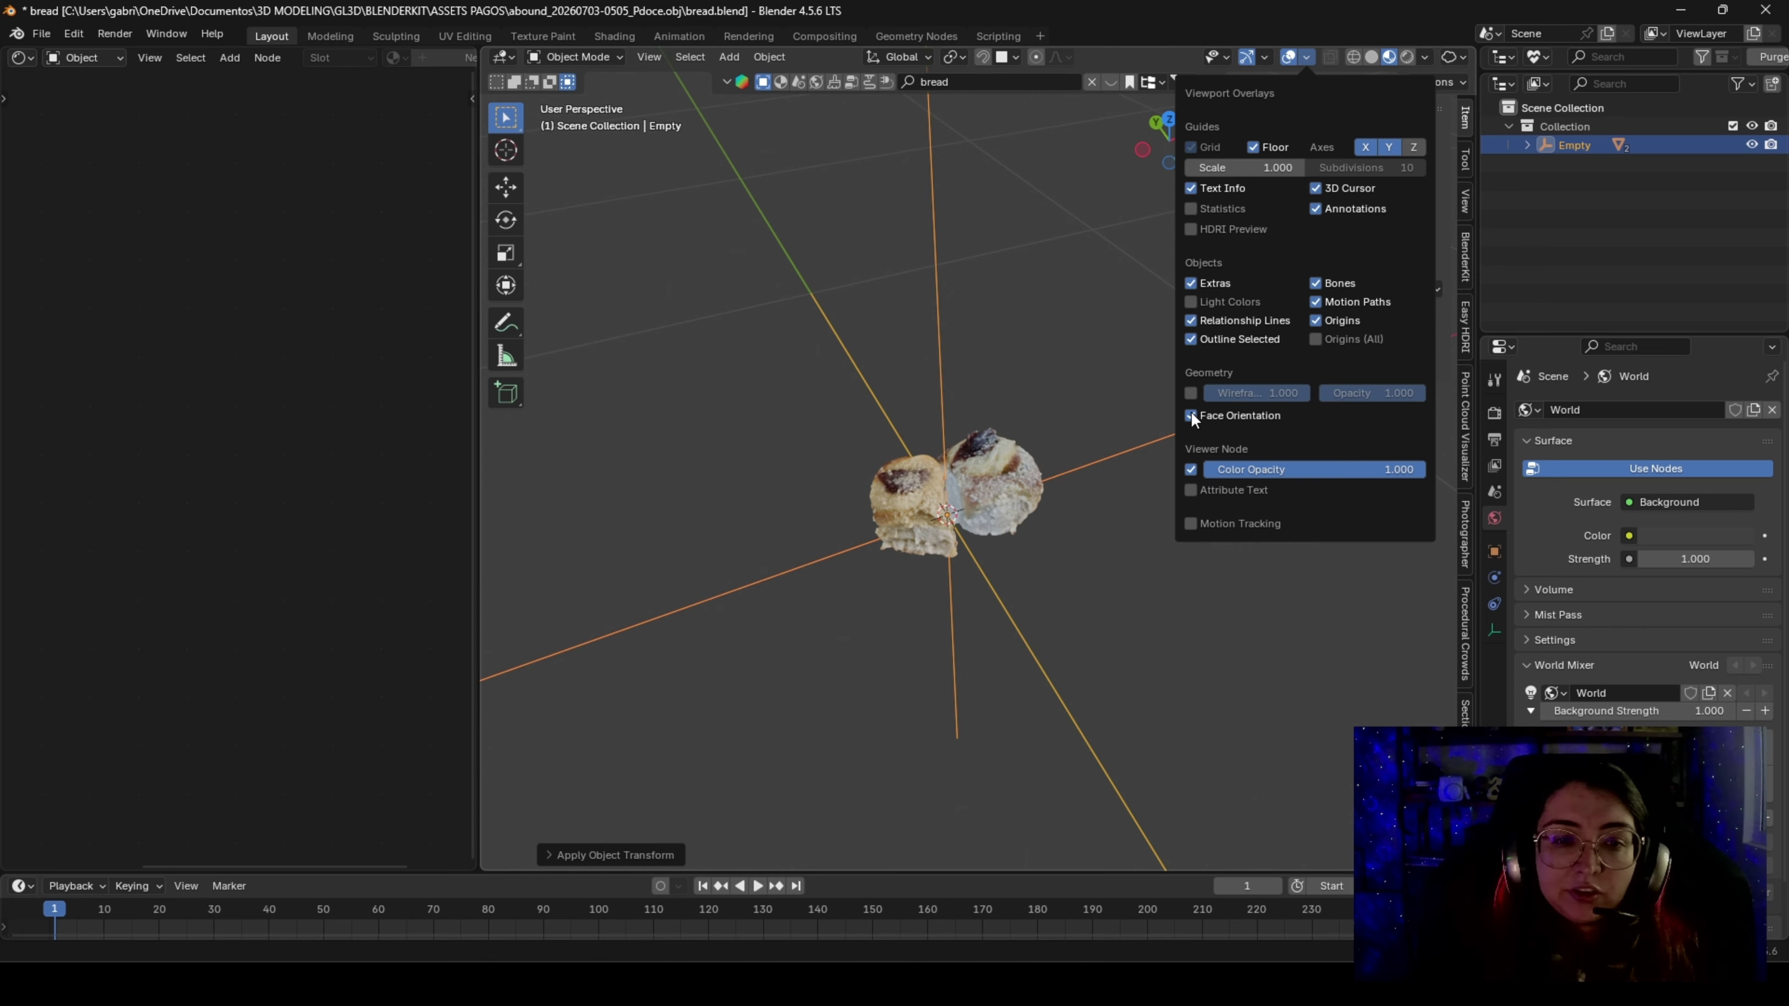
middle_click_drag(1020, 456, 911, 478)
scroll(937, 486, "up", 3)
scroll(917, 481, "up", 2)
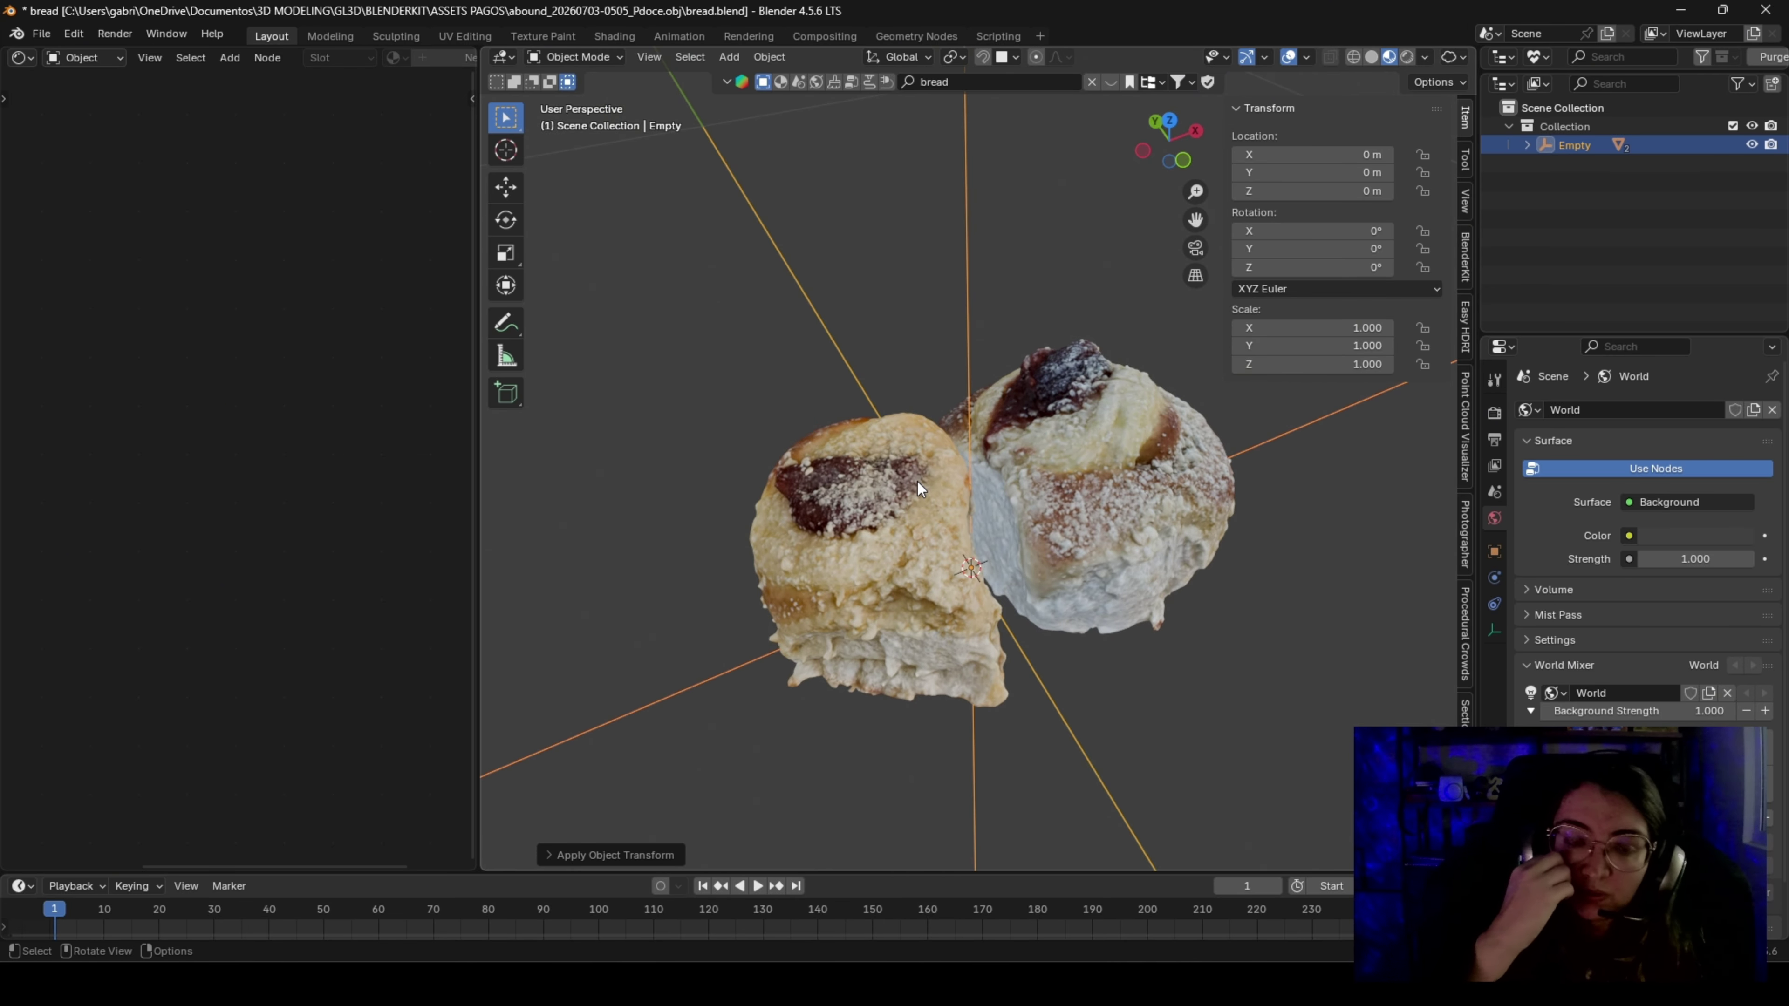
middle_click_drag(883, 391, 897, 532)
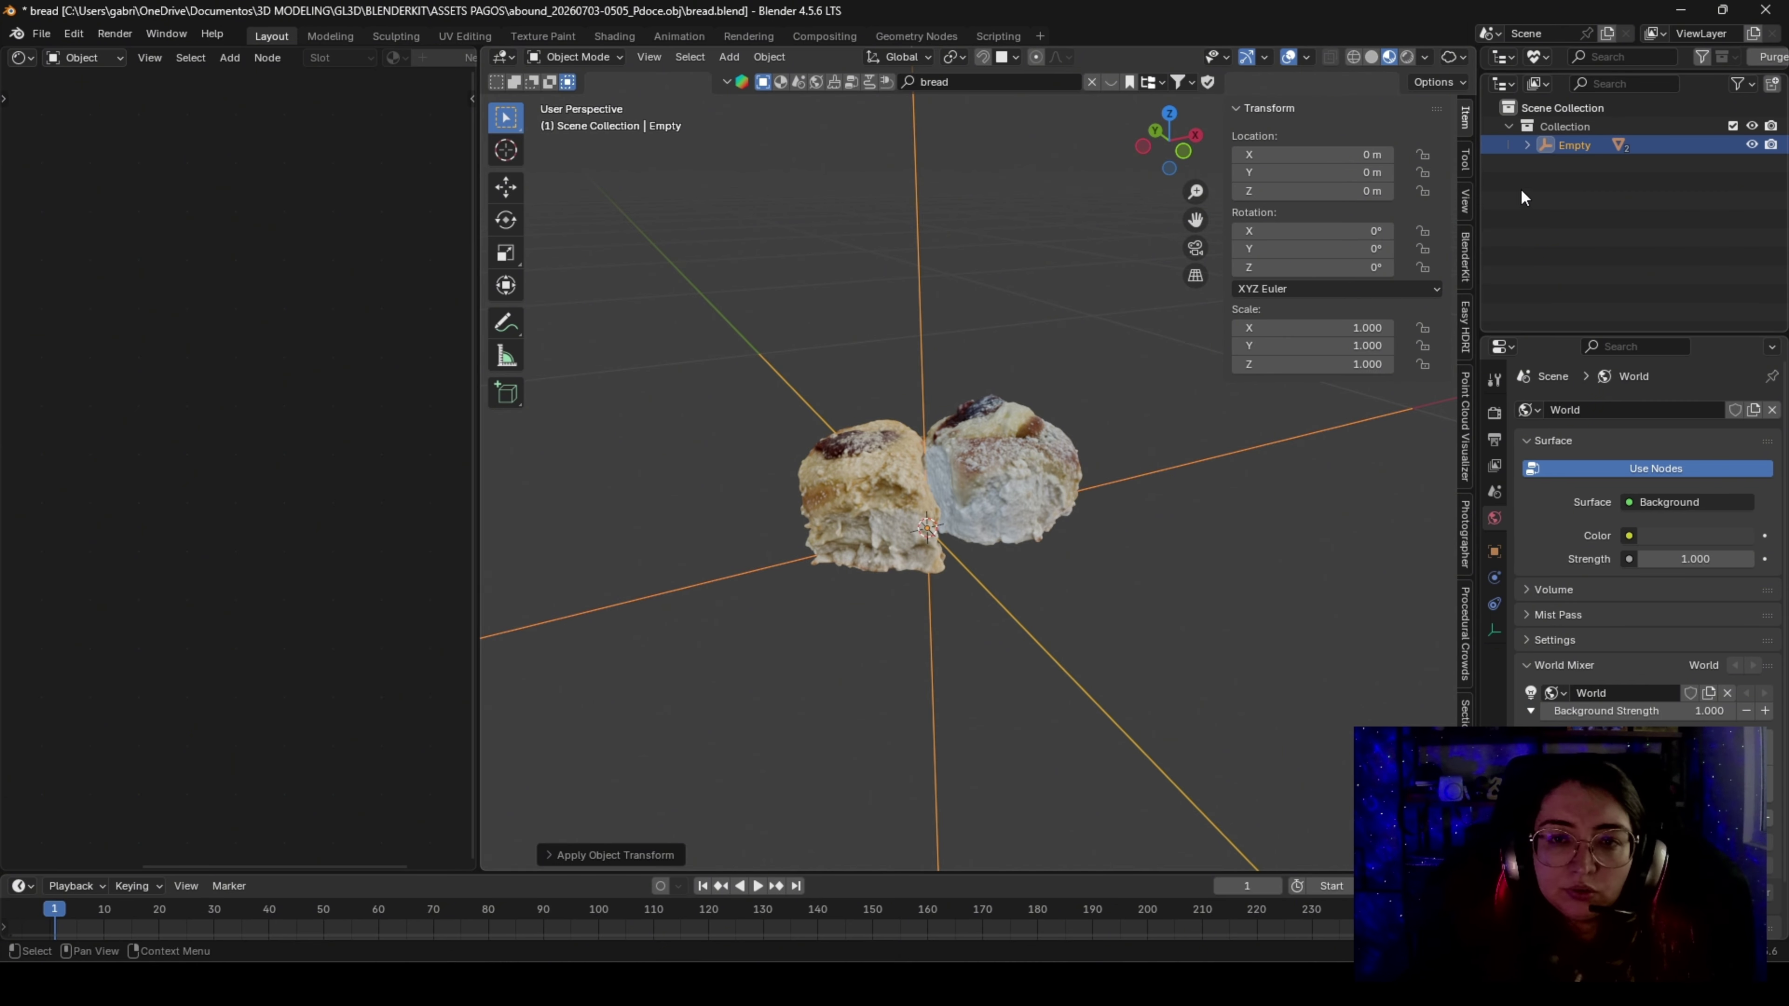
Select Bread and purge unused local and linked data-blocks from the file, with Recursive Delete enabled
middle_click_drag(1013, 575, 1006, 575)
left_click(833, 544)
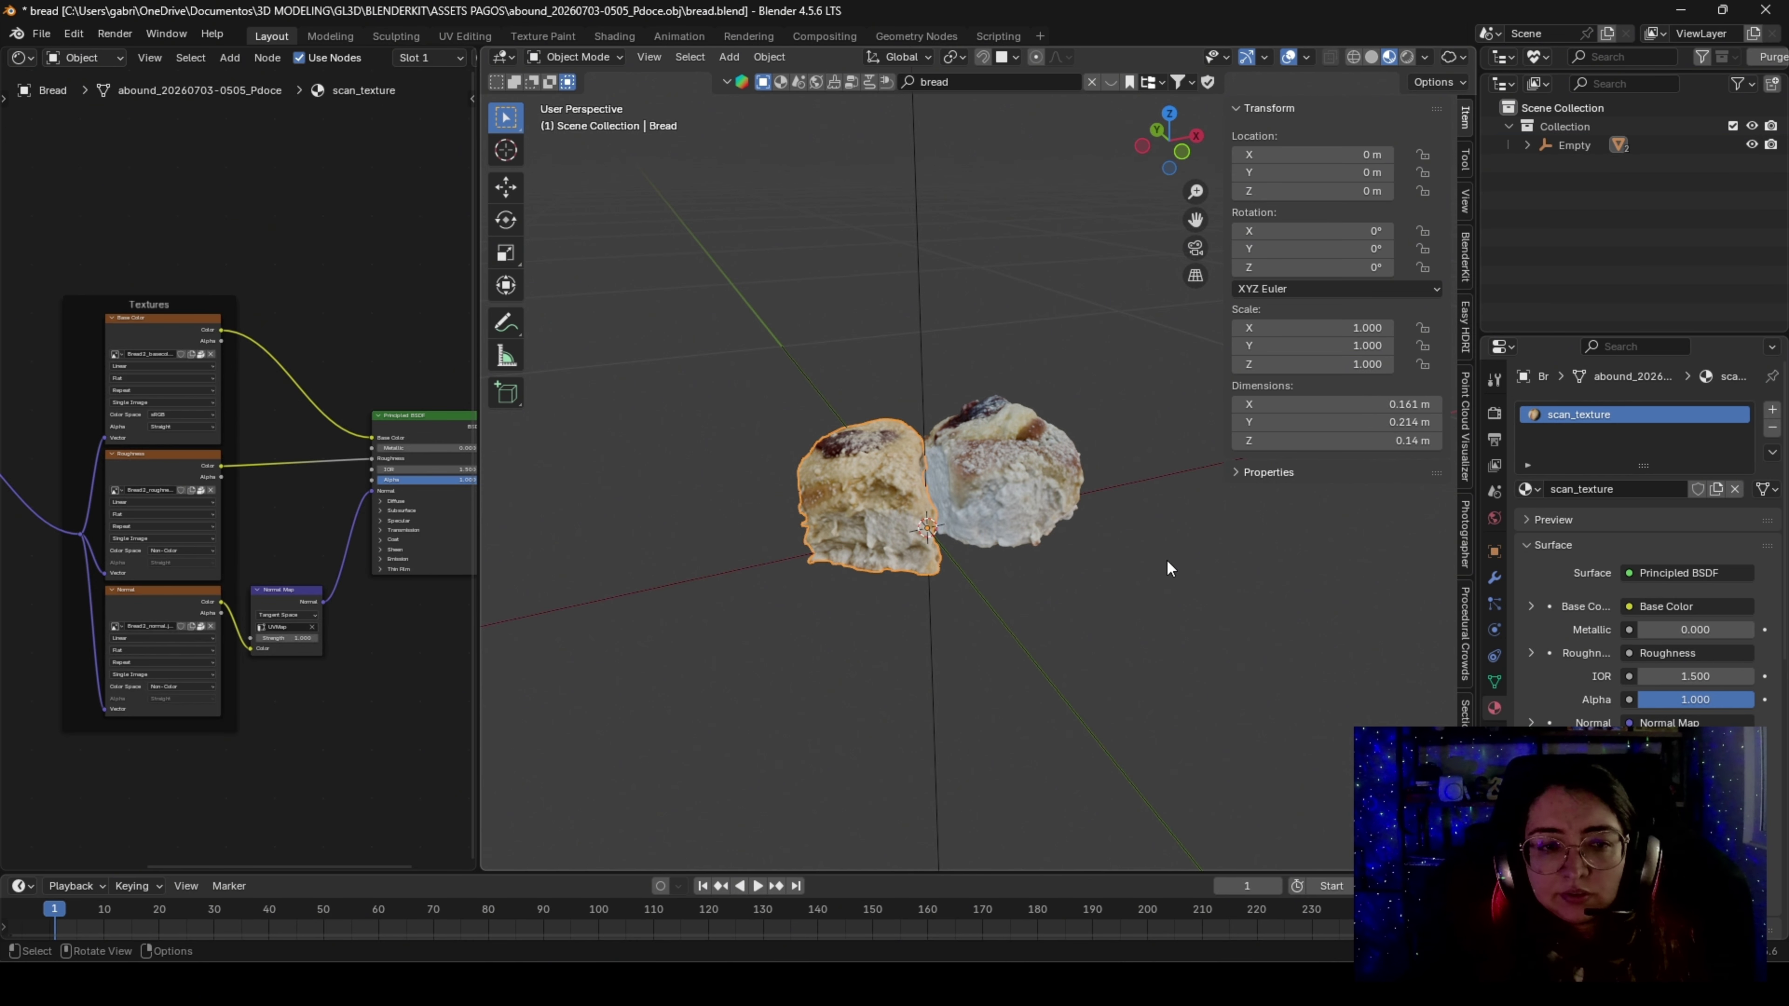
left_click(1771, 56)
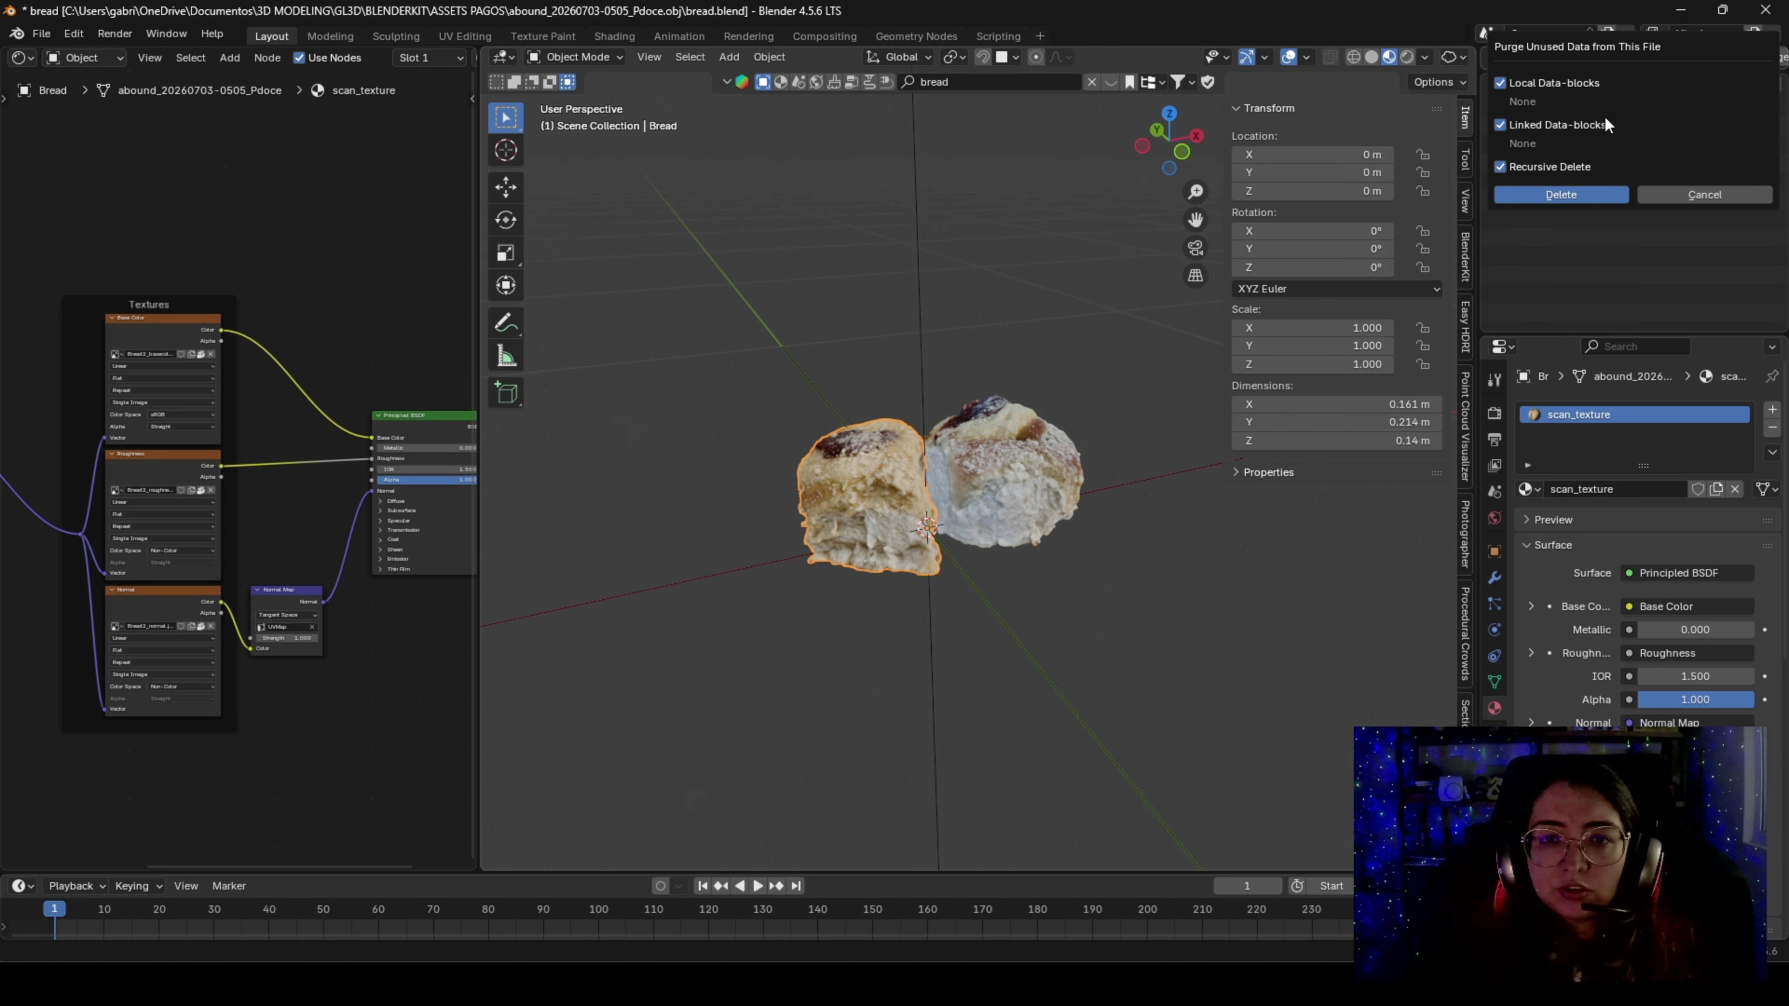
left_click(1560, 194)
Pack the external resources into the blend file
left_click(41, 33)
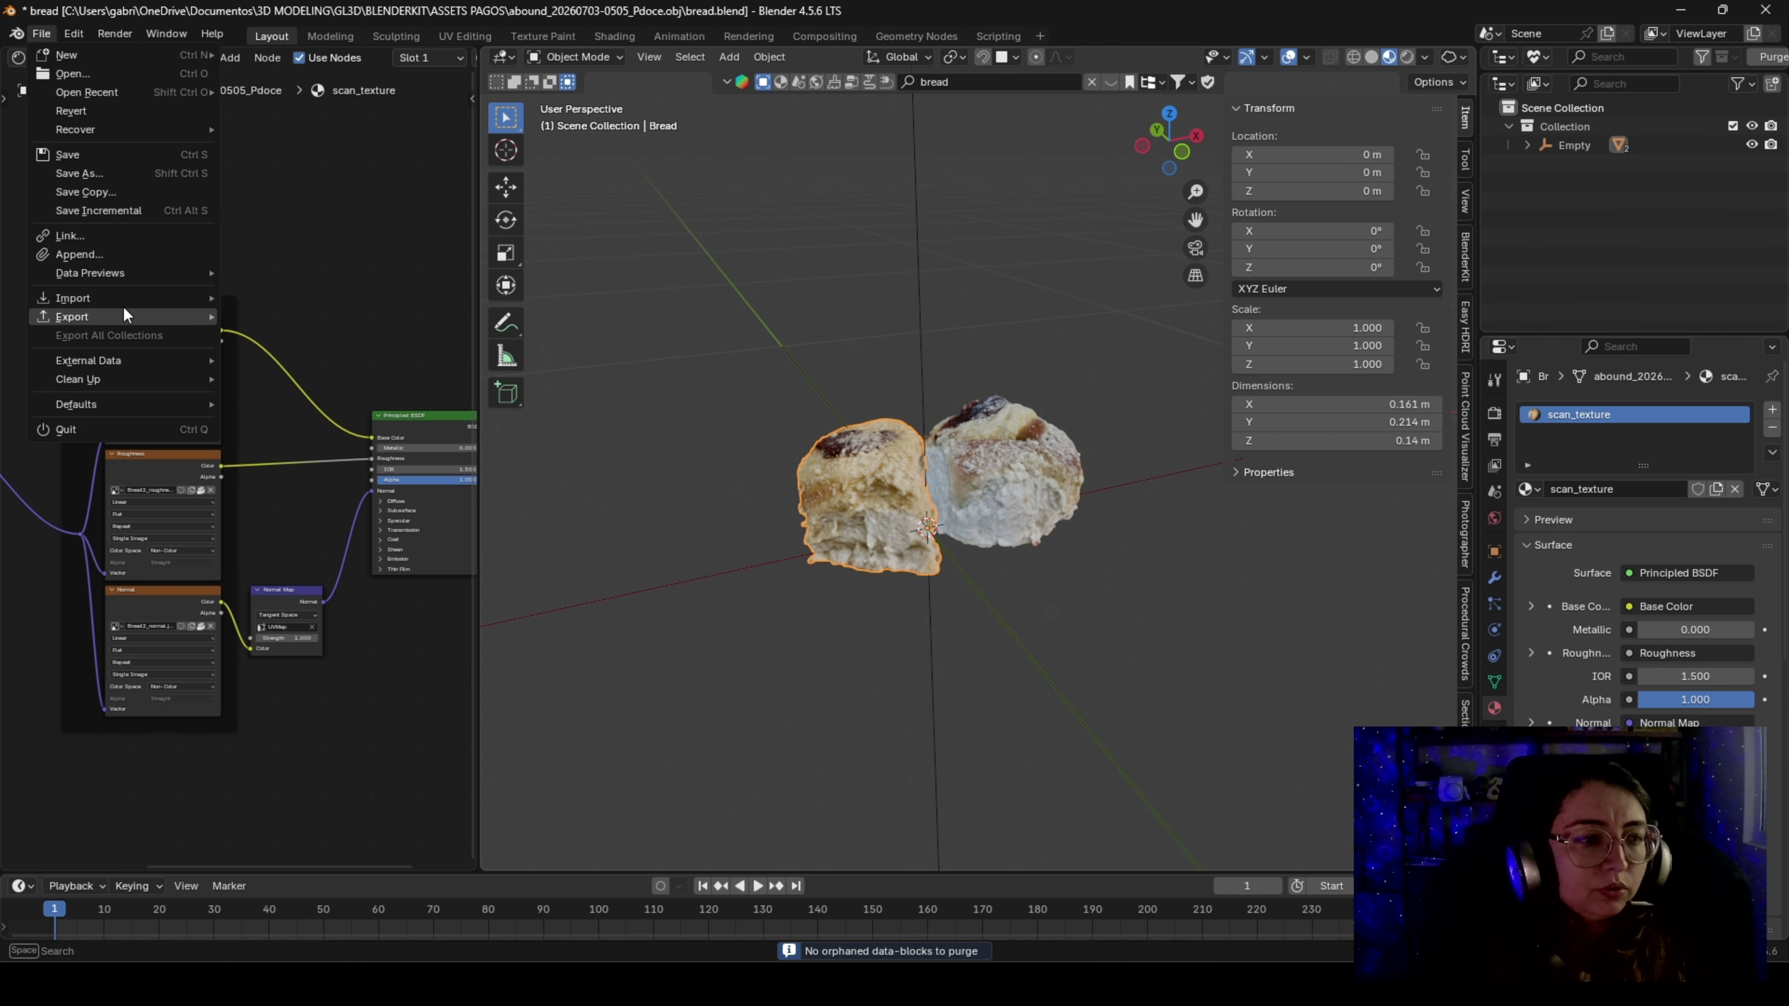
mouse_move(106, 322)
mouse_move(112, 357)
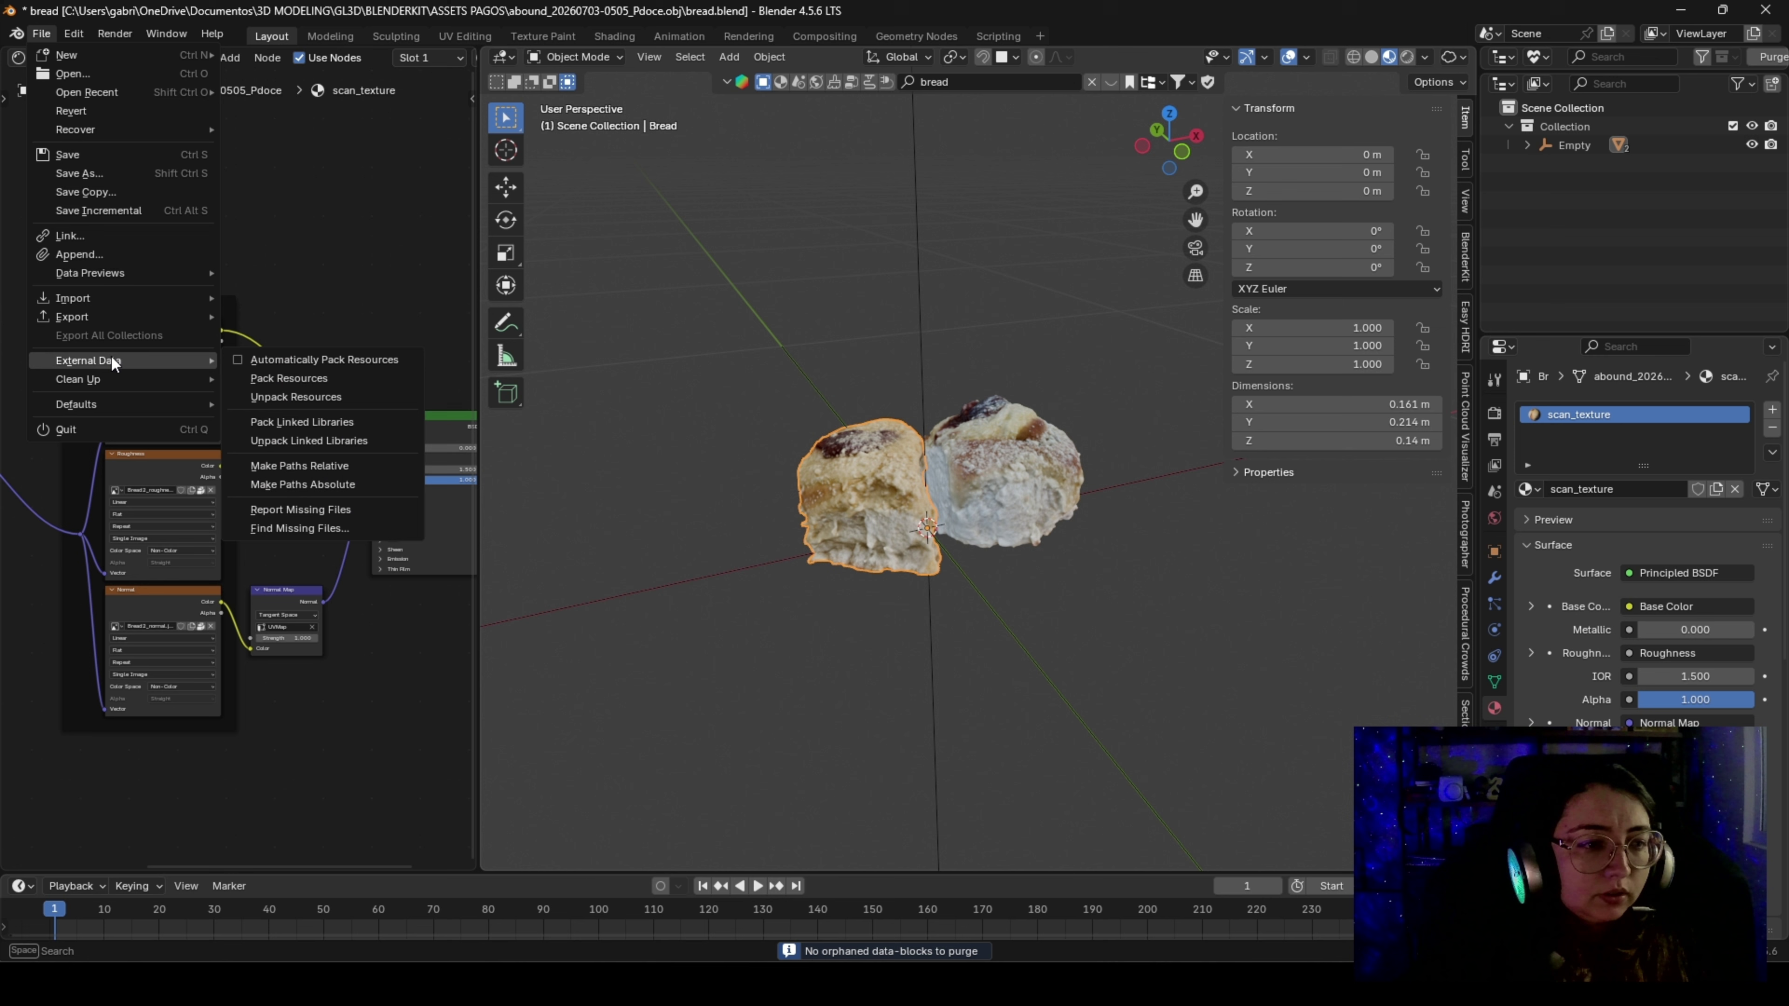
left_click(279, 371)
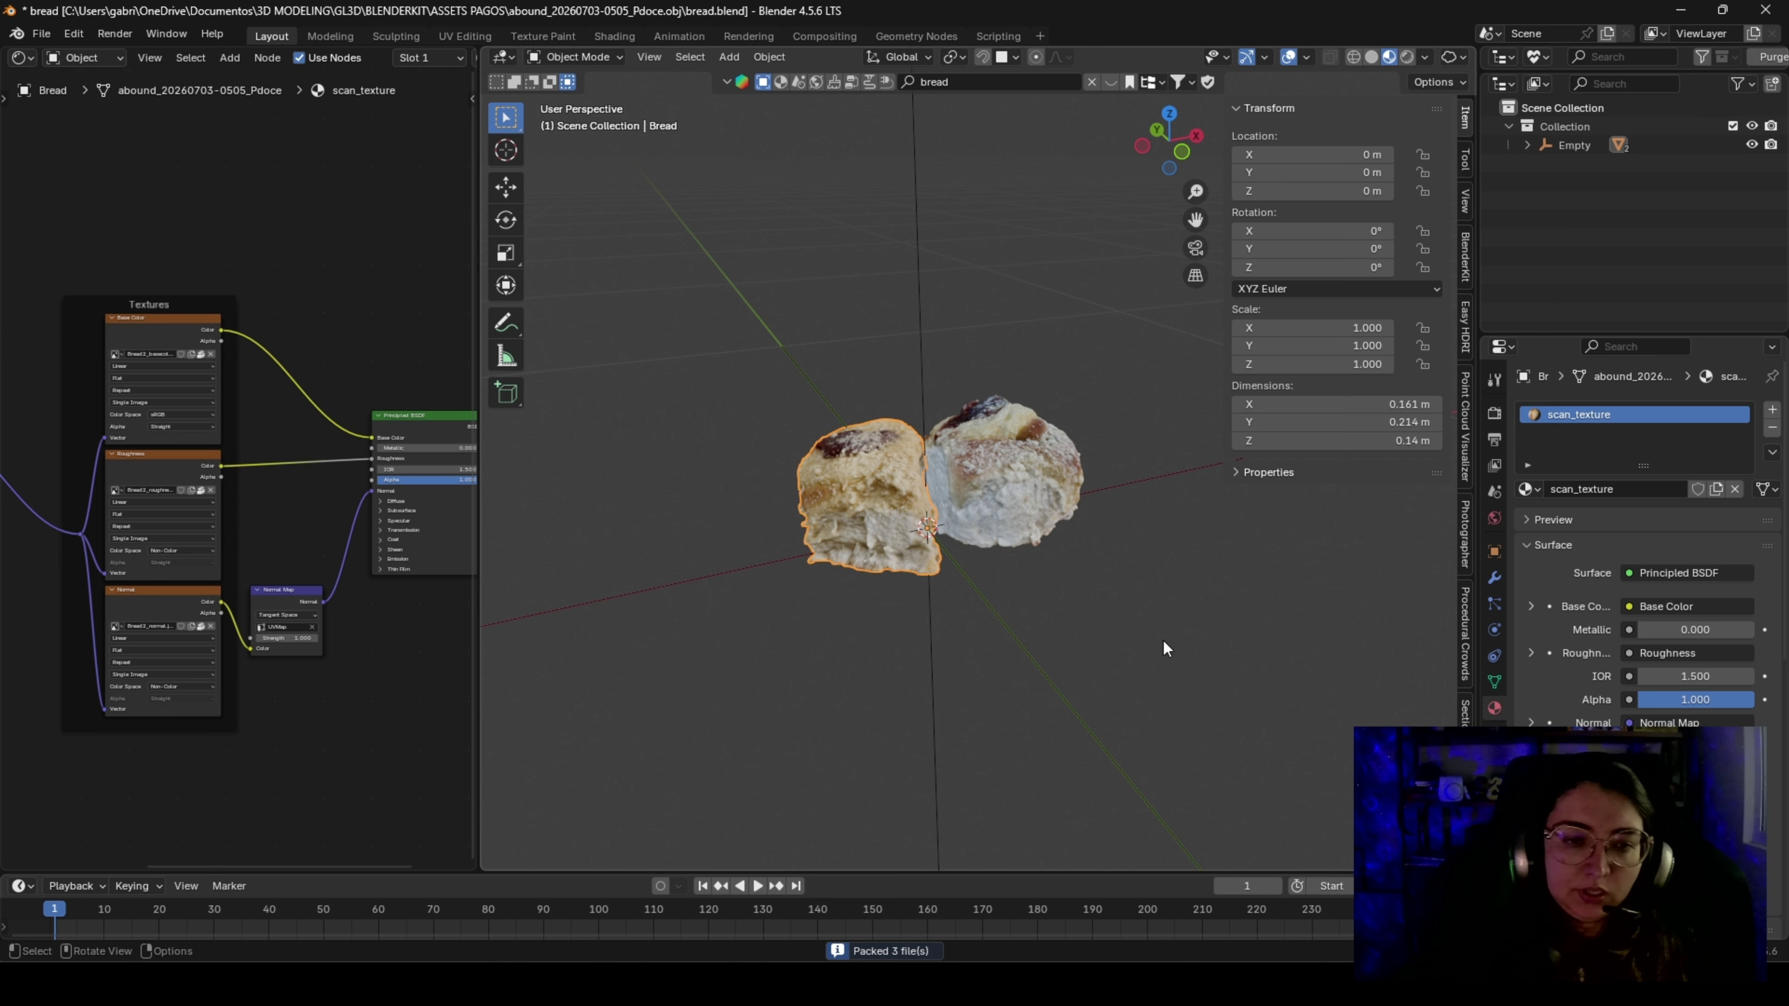
Alternate between Bread and Bread_02 to compare their material nodes and dimensions, clearing the selection at the end
middle_click_drag(1162, 639, 1054, 635)
left_click(1004, 467)
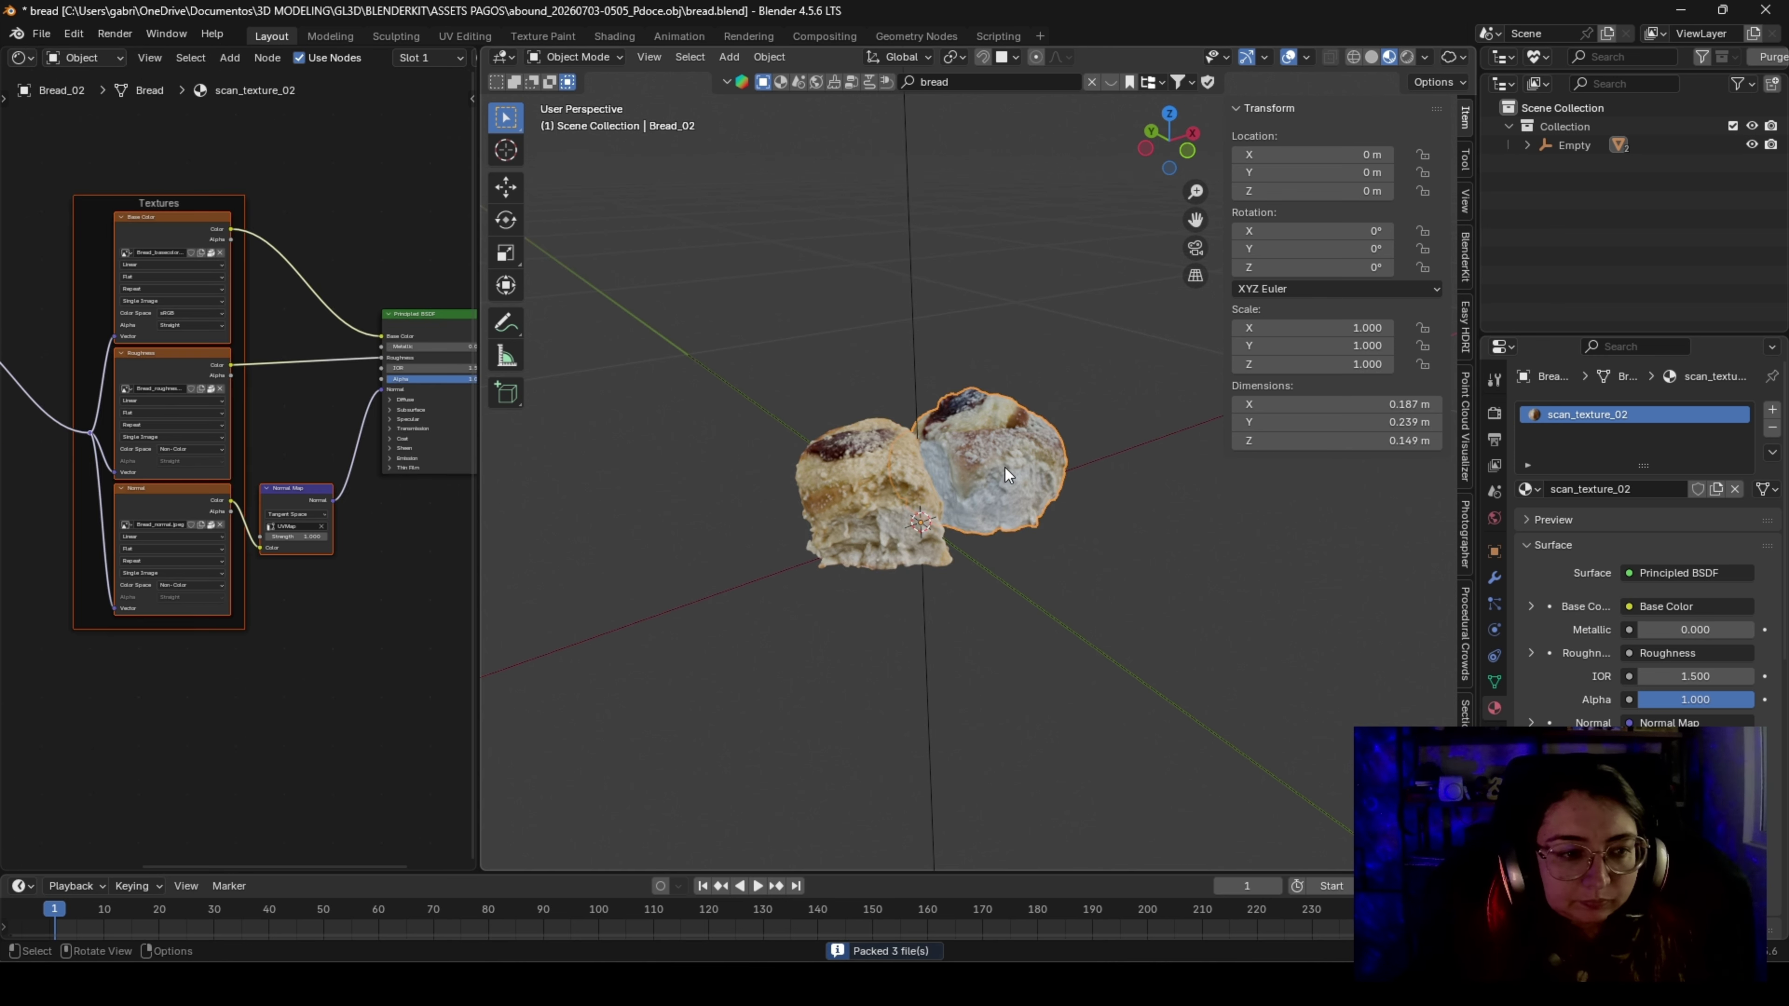
left_click(856, 529)
left_click(972, 484)
left_click(877, 518)
left_click(1020, 470)
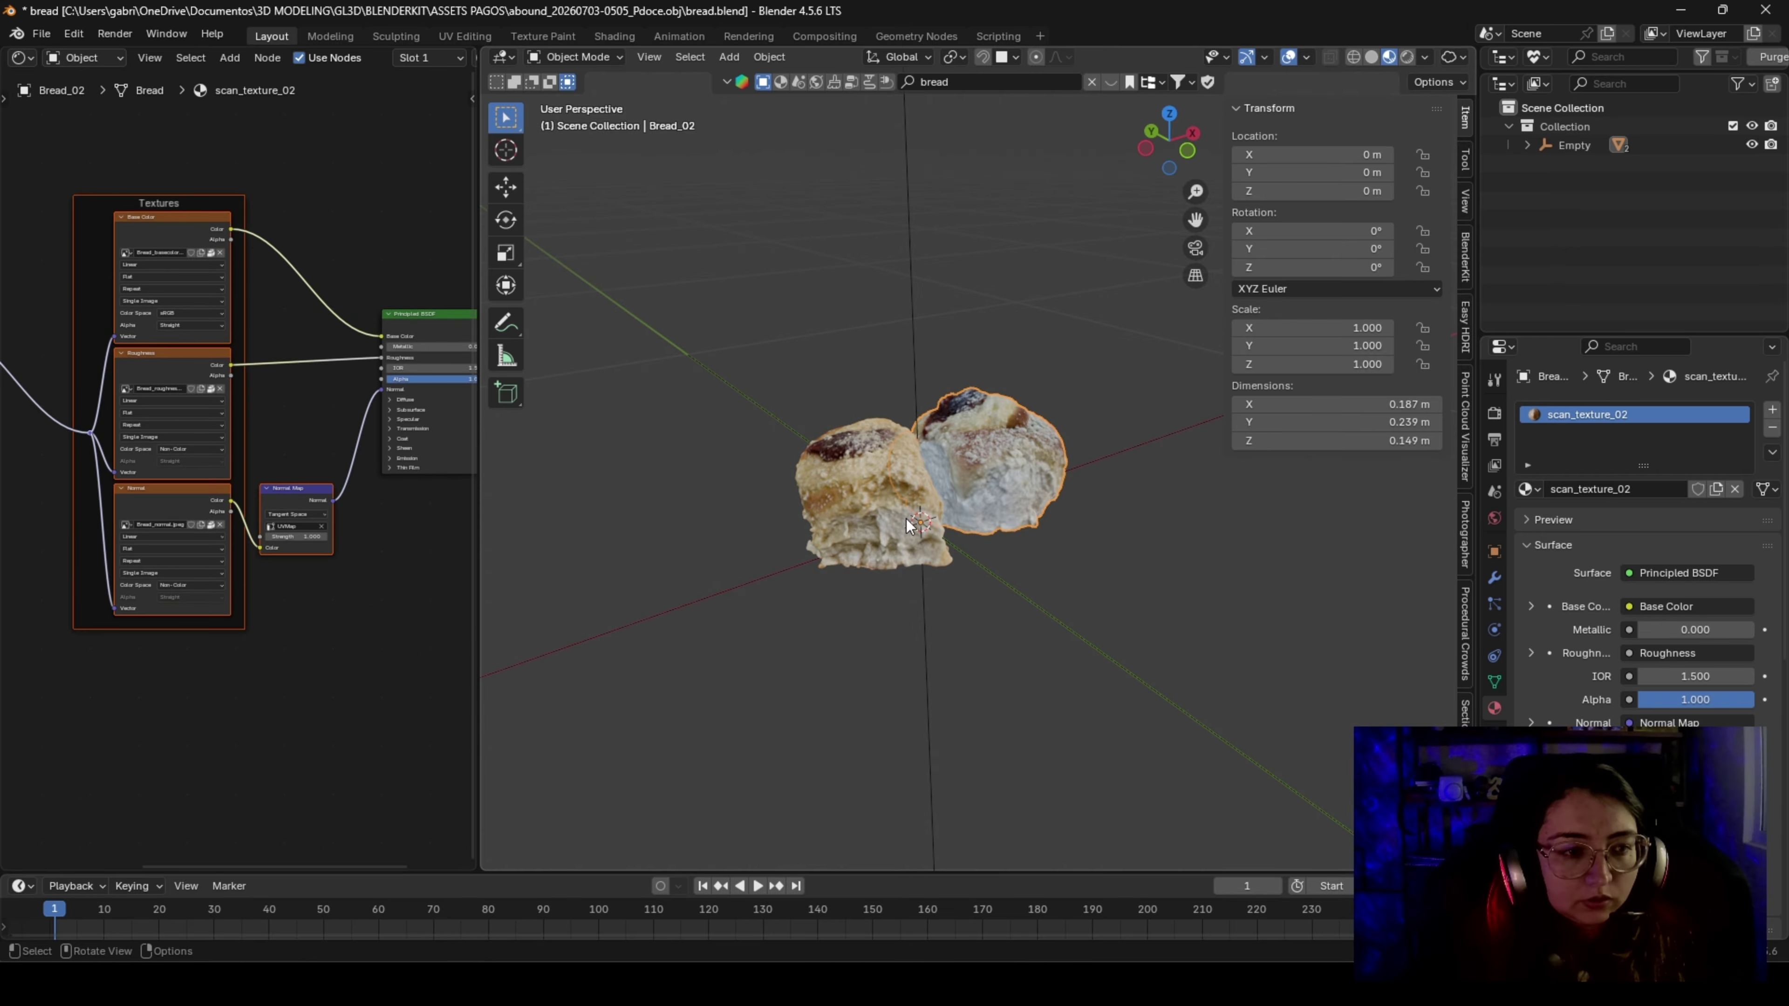
left_click(1244, 637)
Expand the empty's hierarchy and select Bread, Bread_02 and the empty together, with the empty as the active object
left_click(1528, 147)
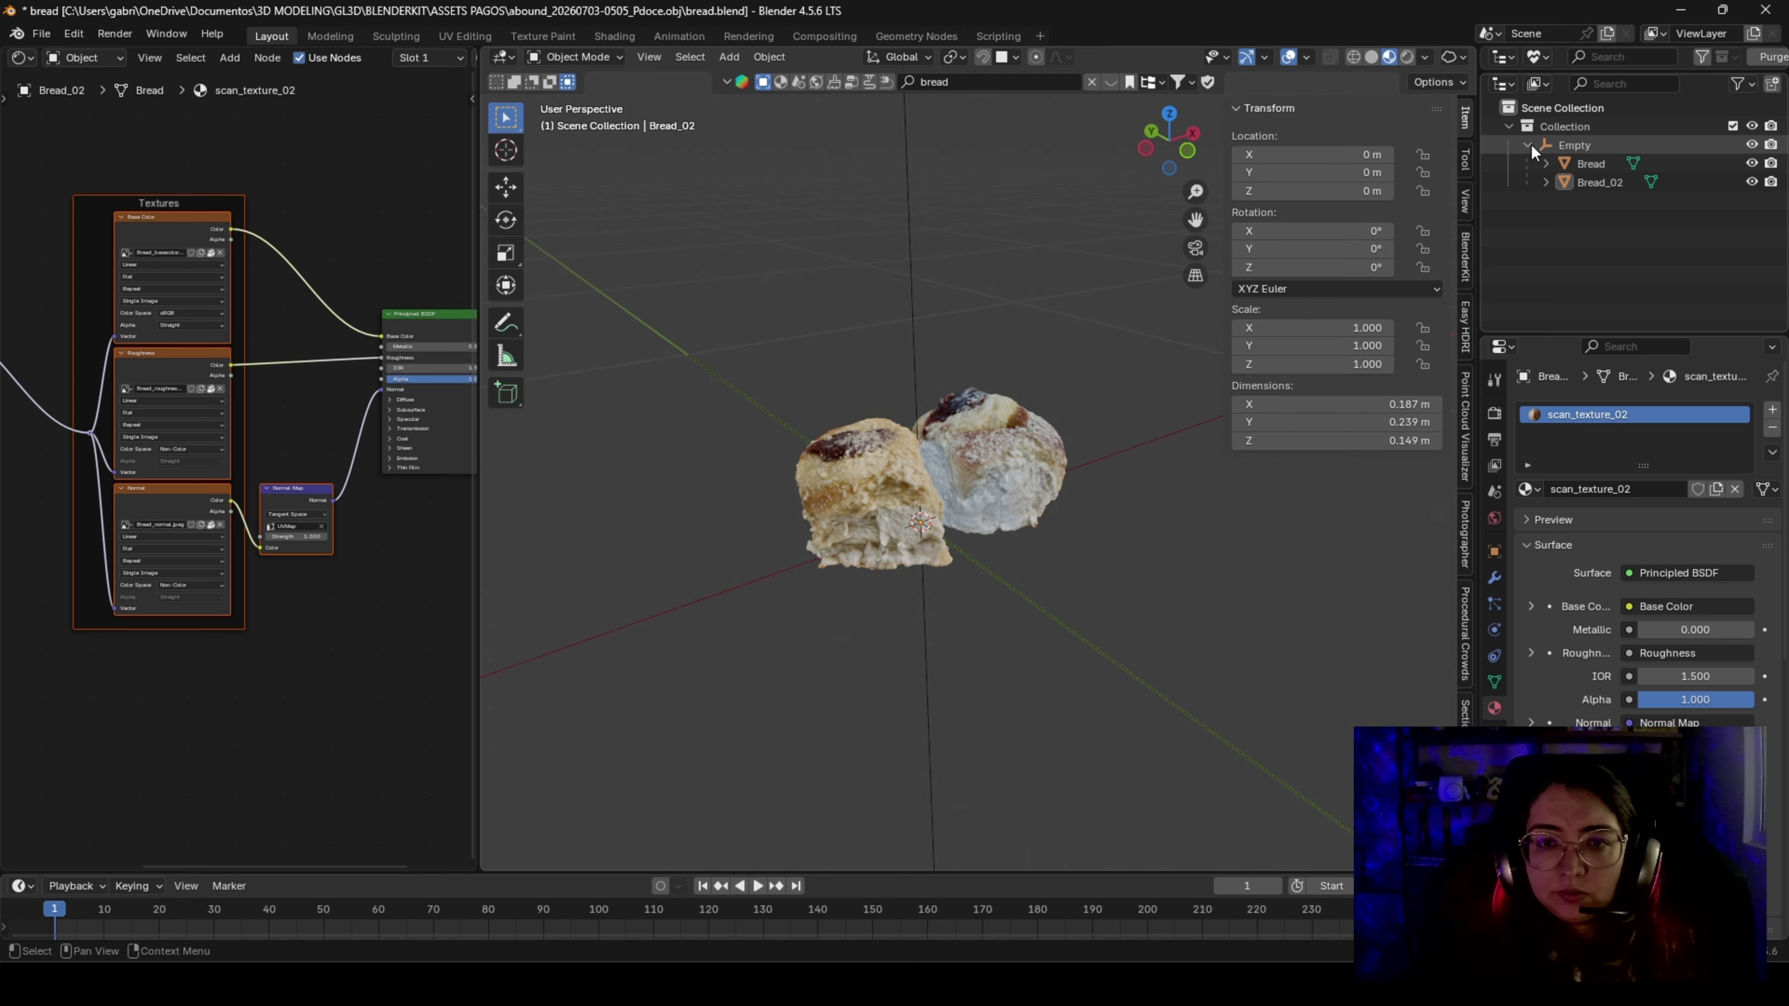
left_click(1590, 140)
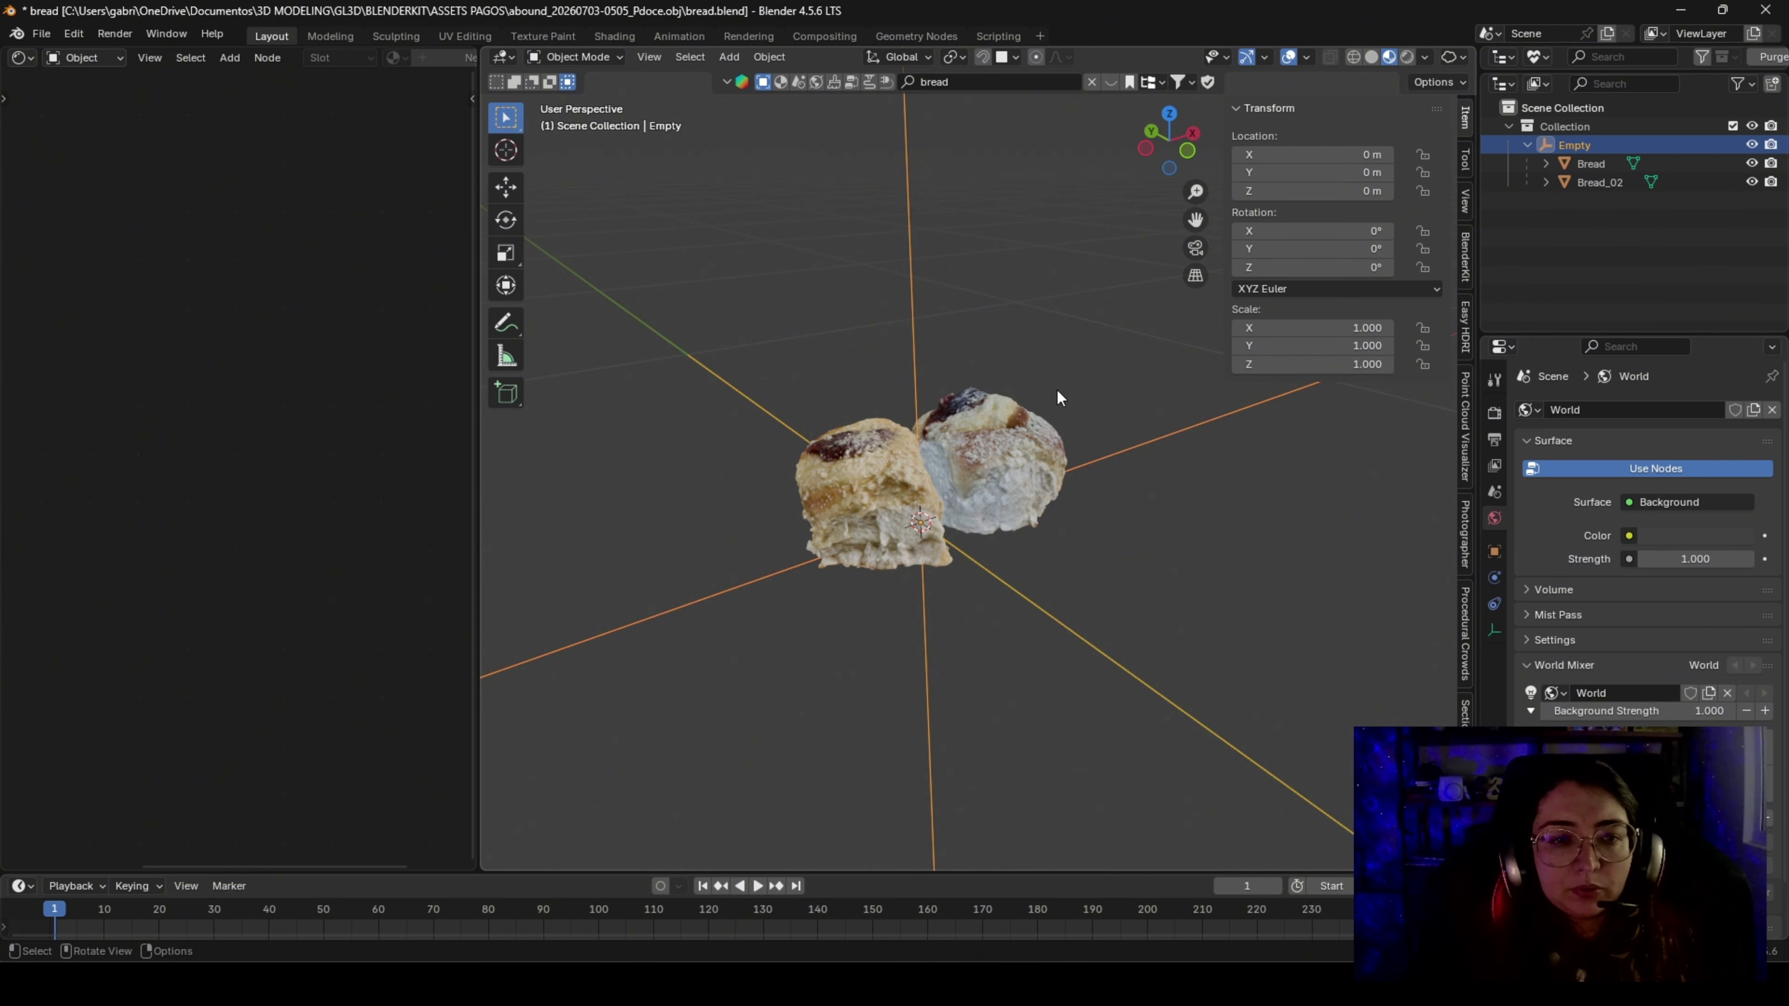
left_click_drag(833, 383, 992, 528)
left_click(962, 499)
left_click_drag(1076, 604, 982, 487)
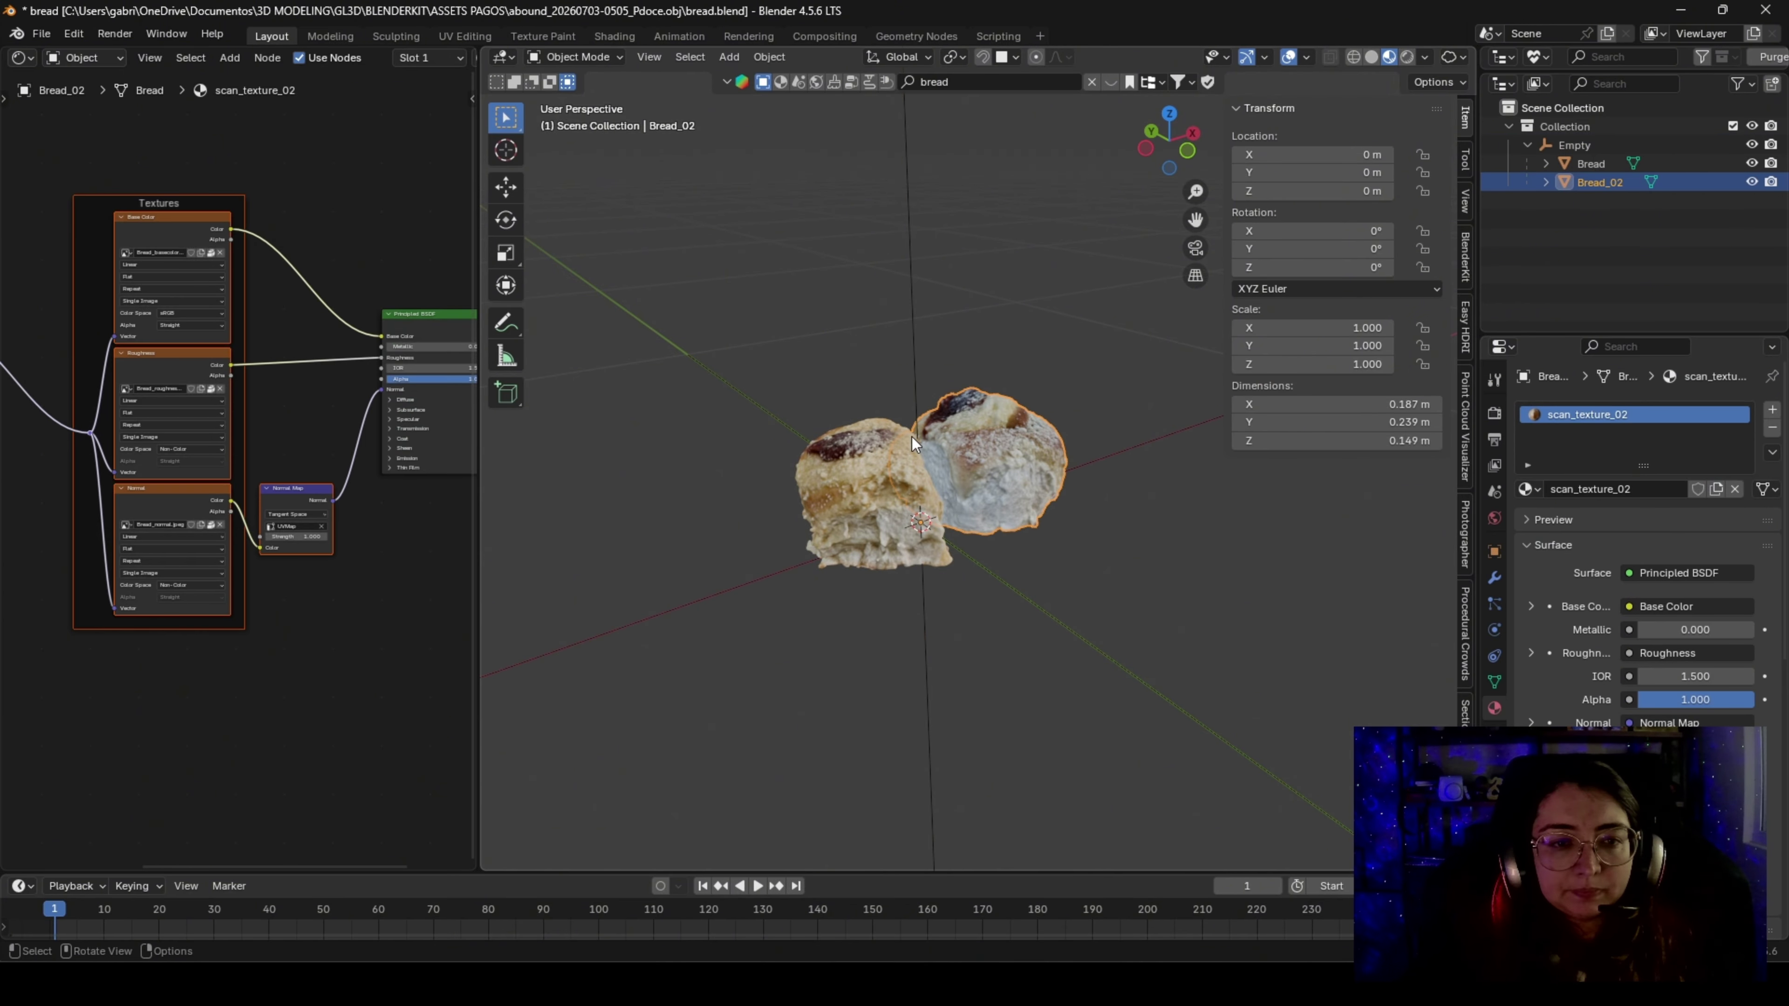
left_click(896, 462)
left_click_drag(1031, 554, 848, 329)
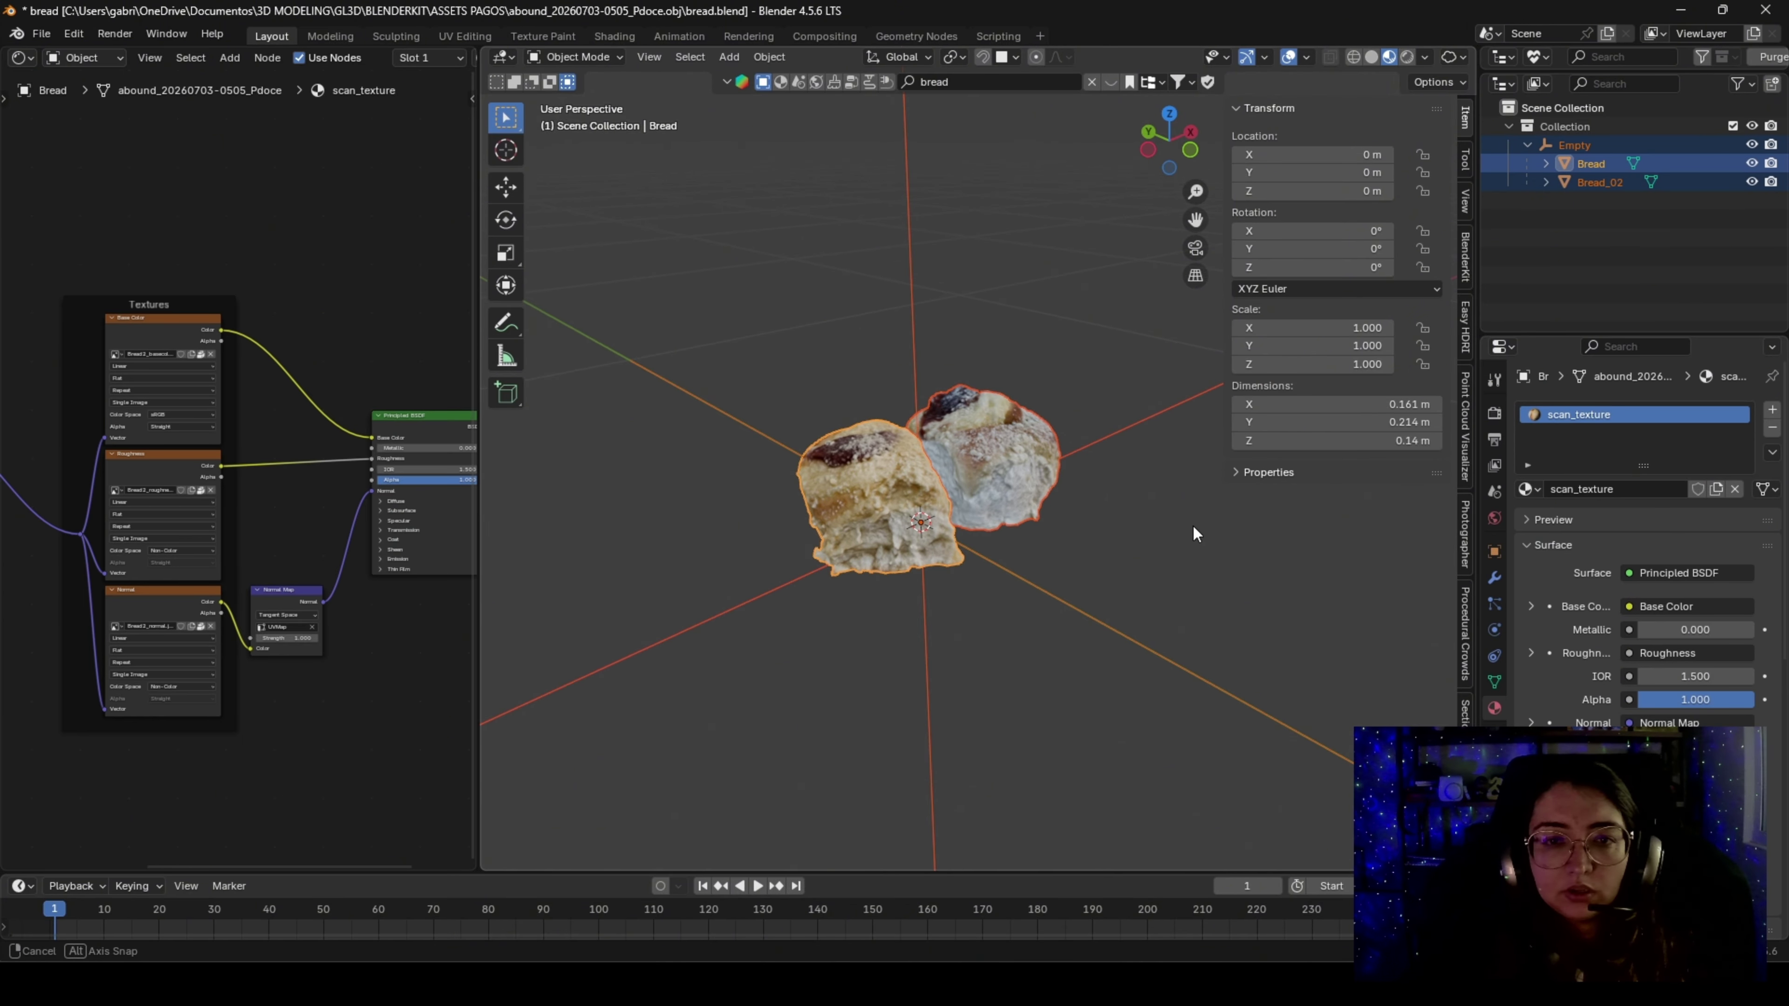
left_click(910, 270, "shift")
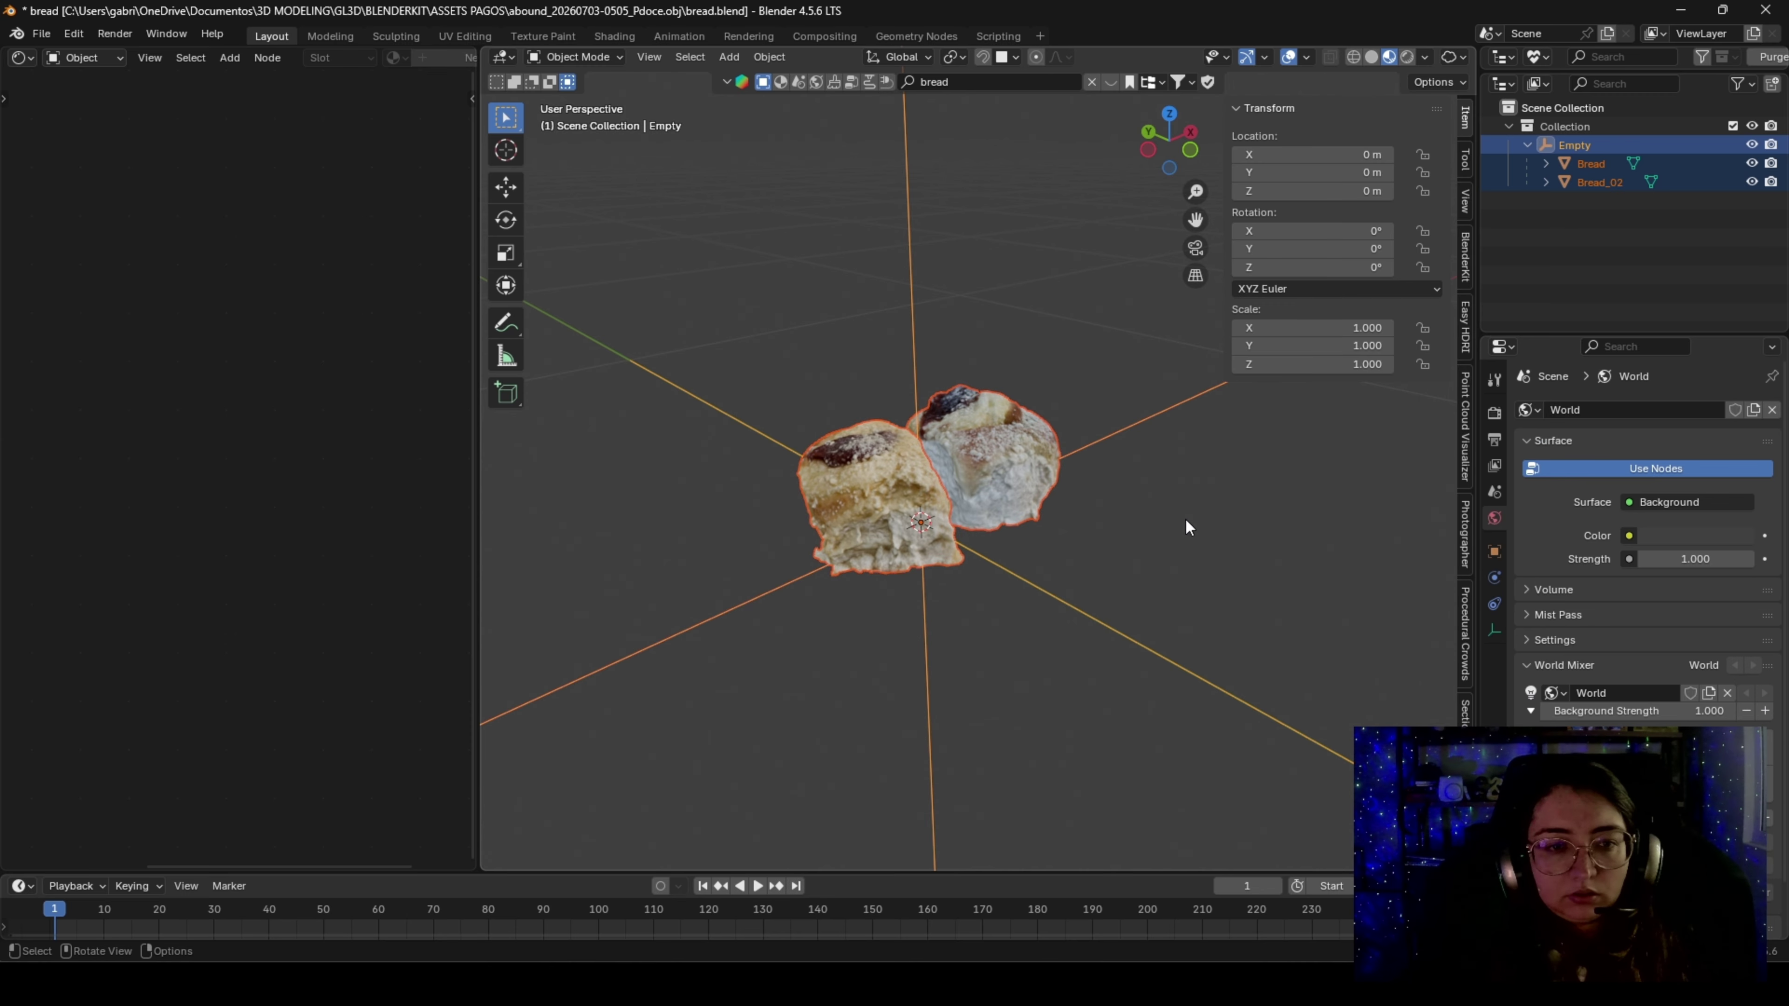
Show the BlenderKit upload settings for a Model asset, collapsing the profile section
left_click(1466, 271)
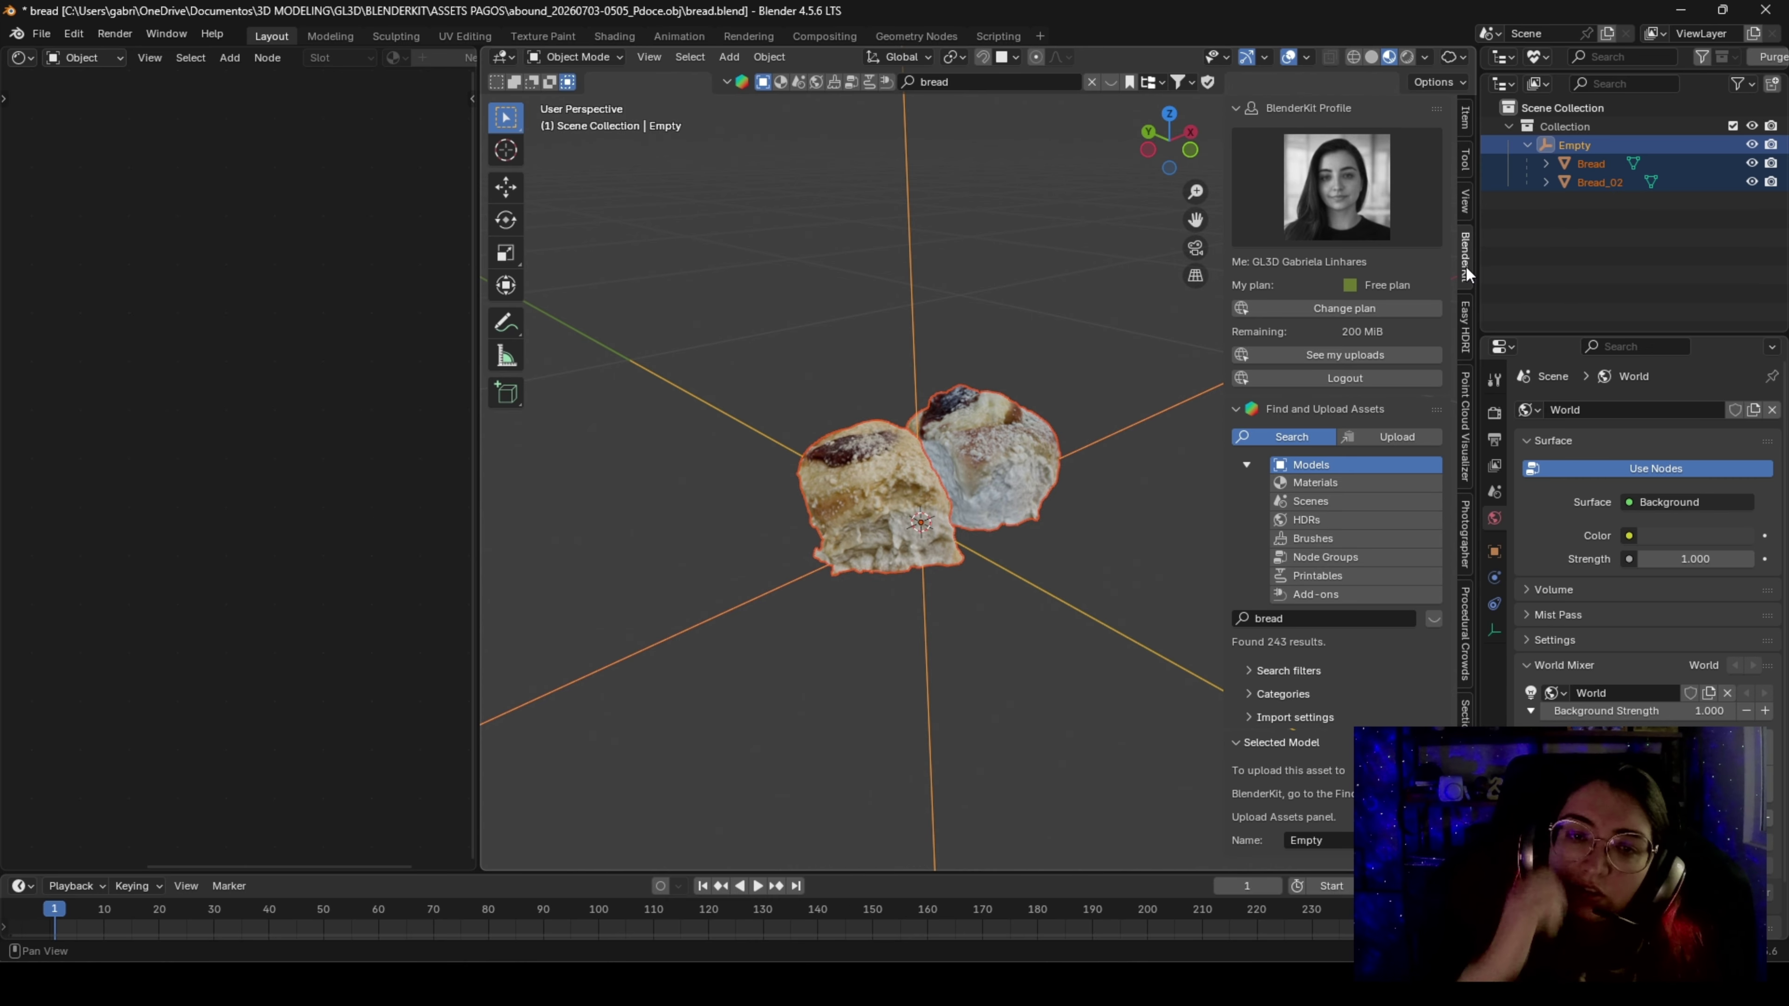
left_click(1238, 107)
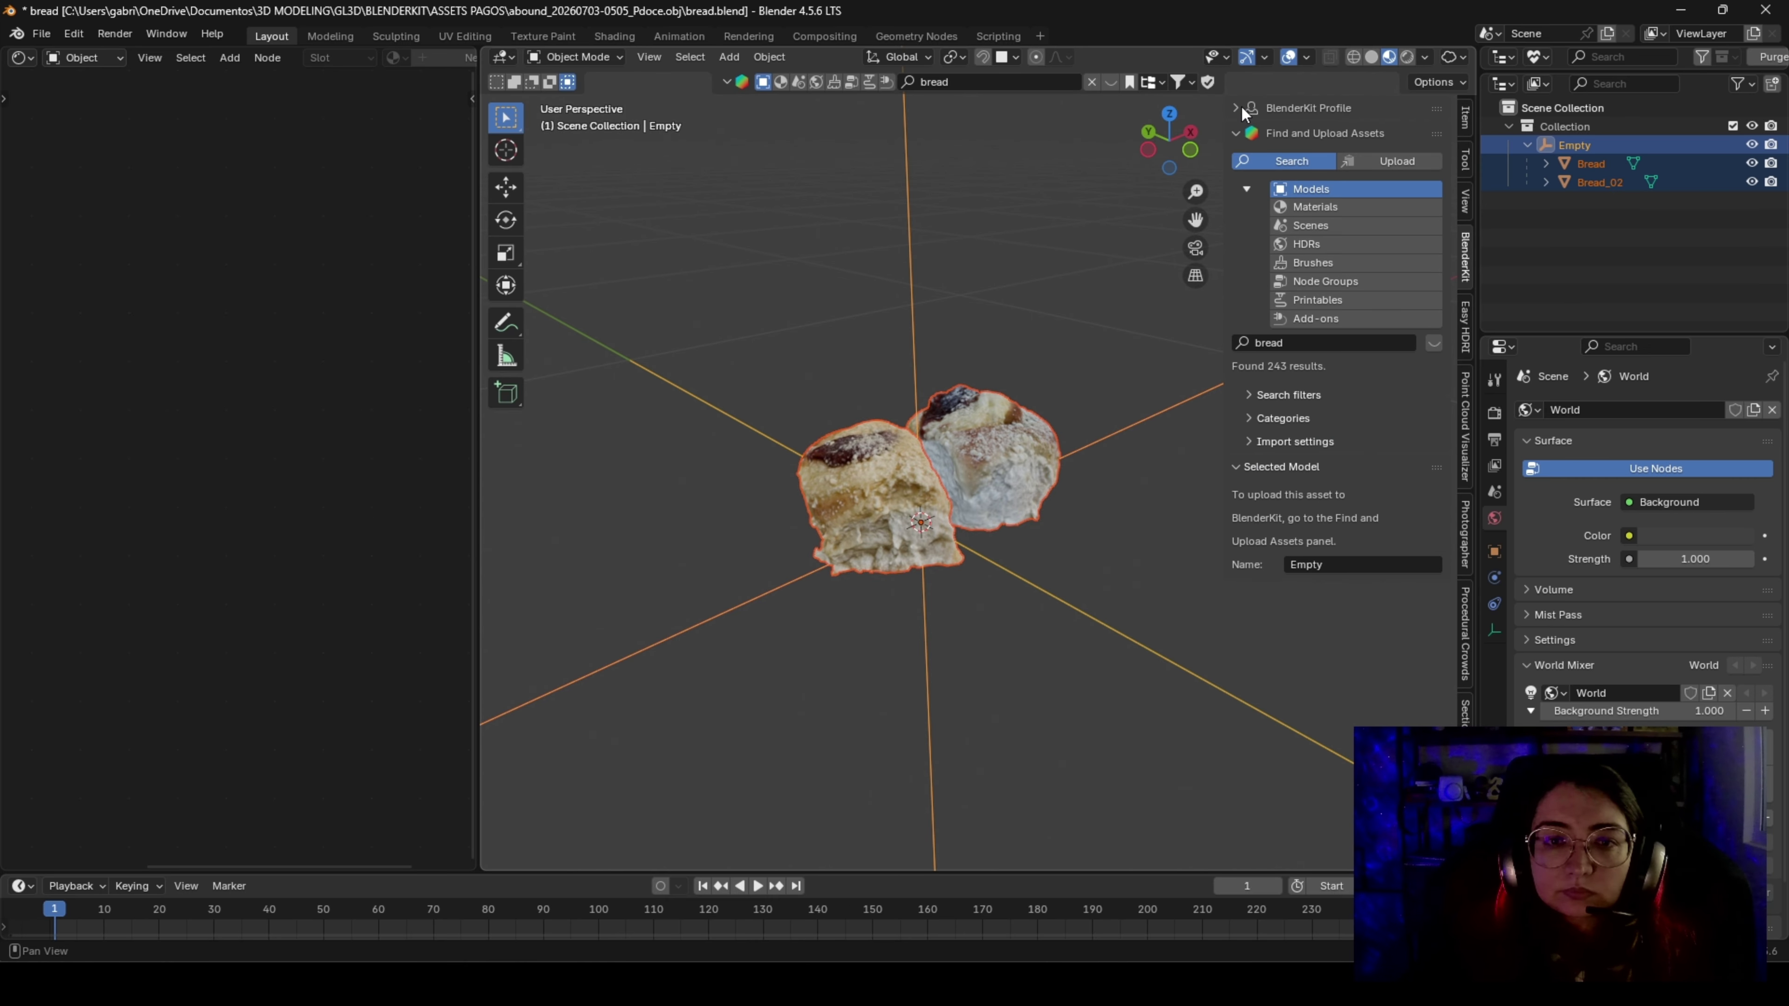
left_click(1402, 159)
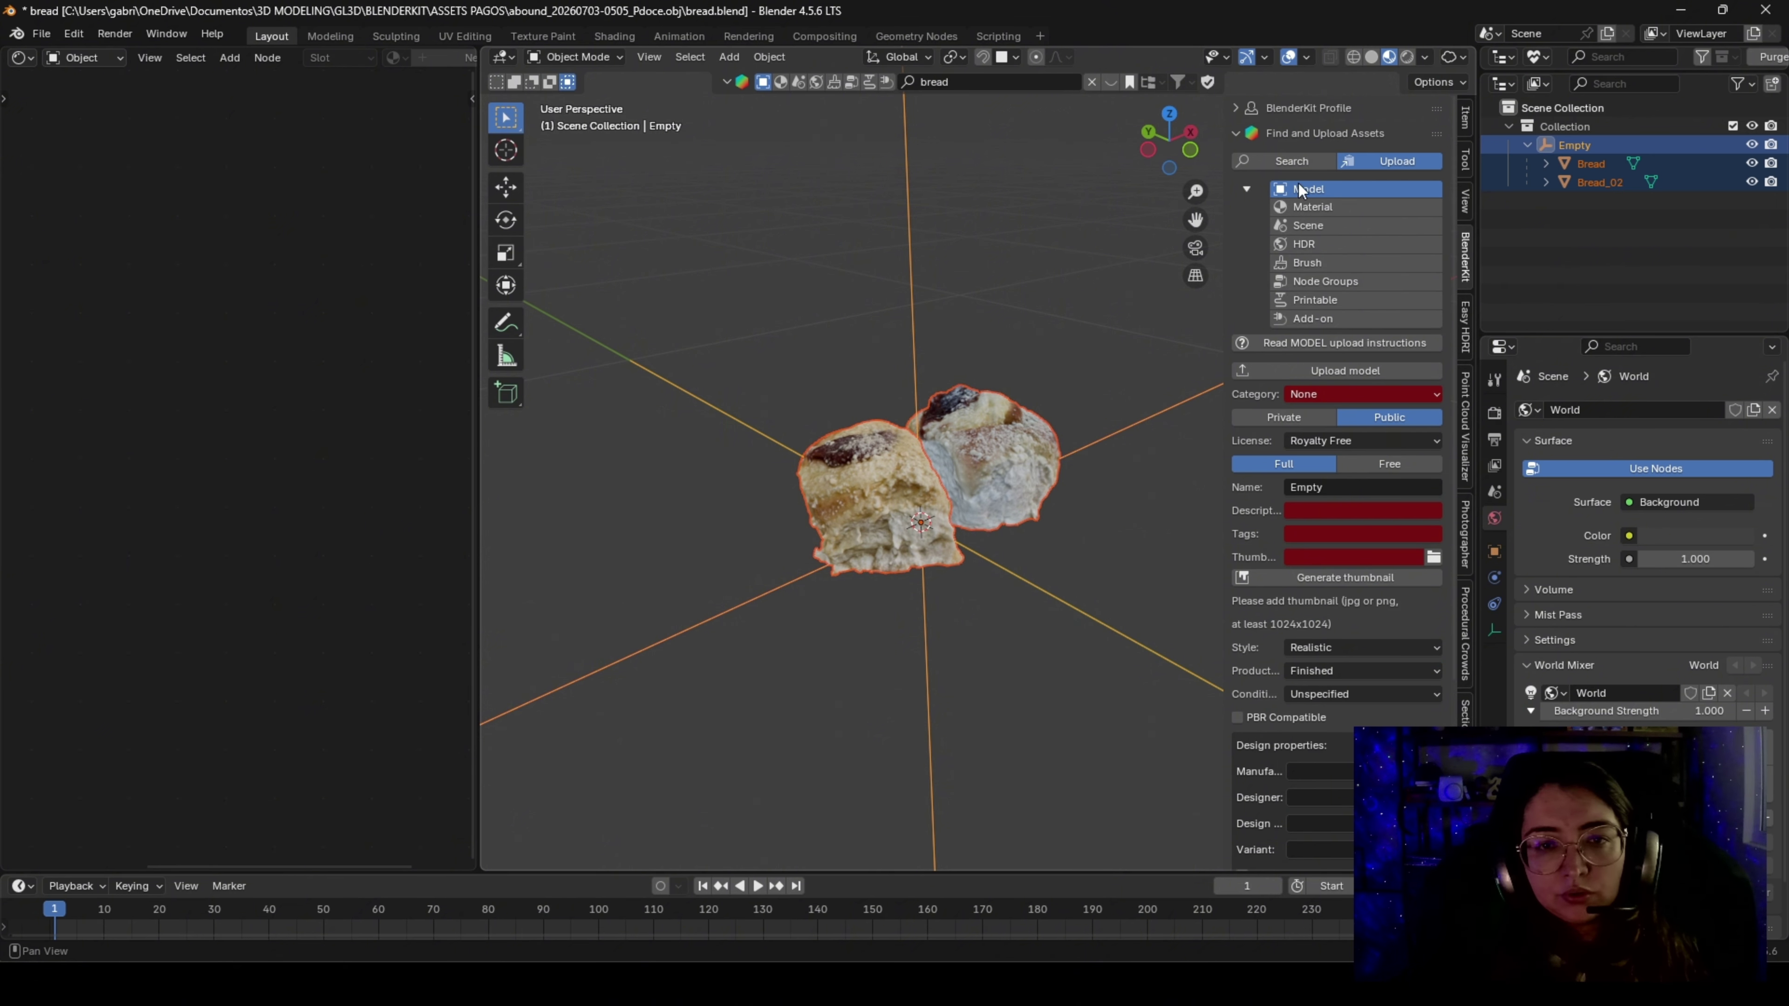
left_click(1338, 192)
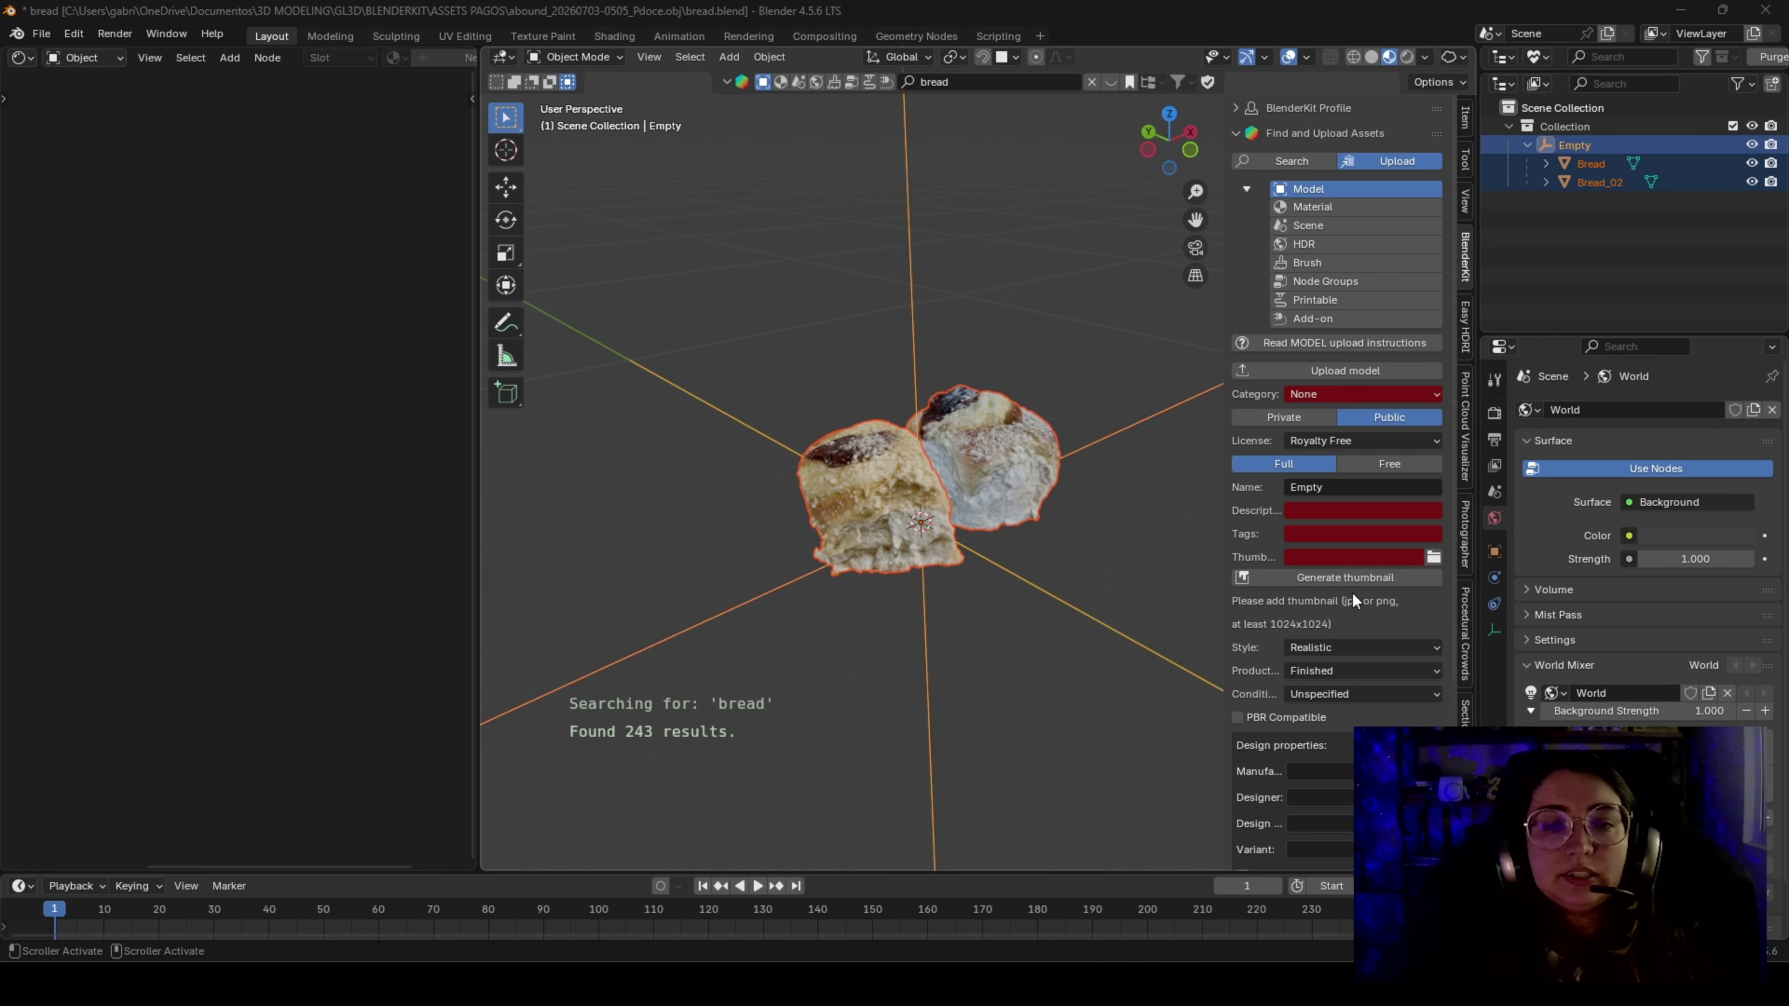
Set the asset's category to Decoration, subcategory to Food / Drinks and sub-subcategory to Food, and review the license choice
left_click(1336, 394)
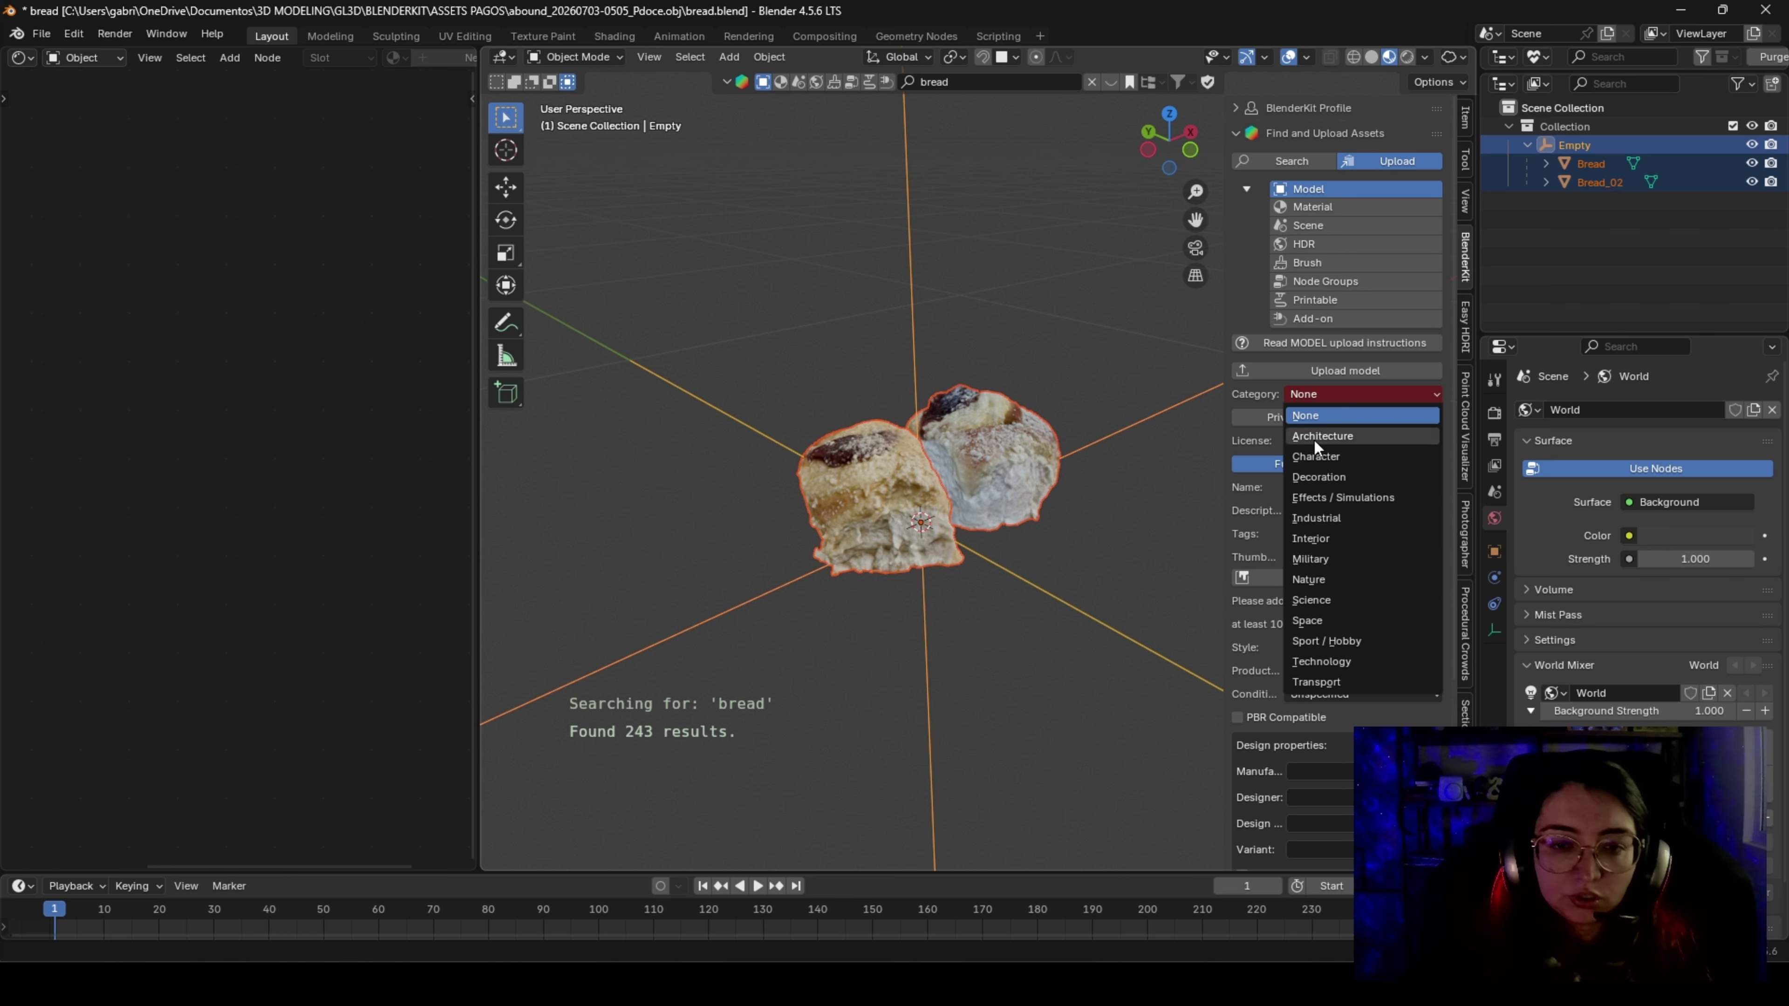
left_click(1314, 478)
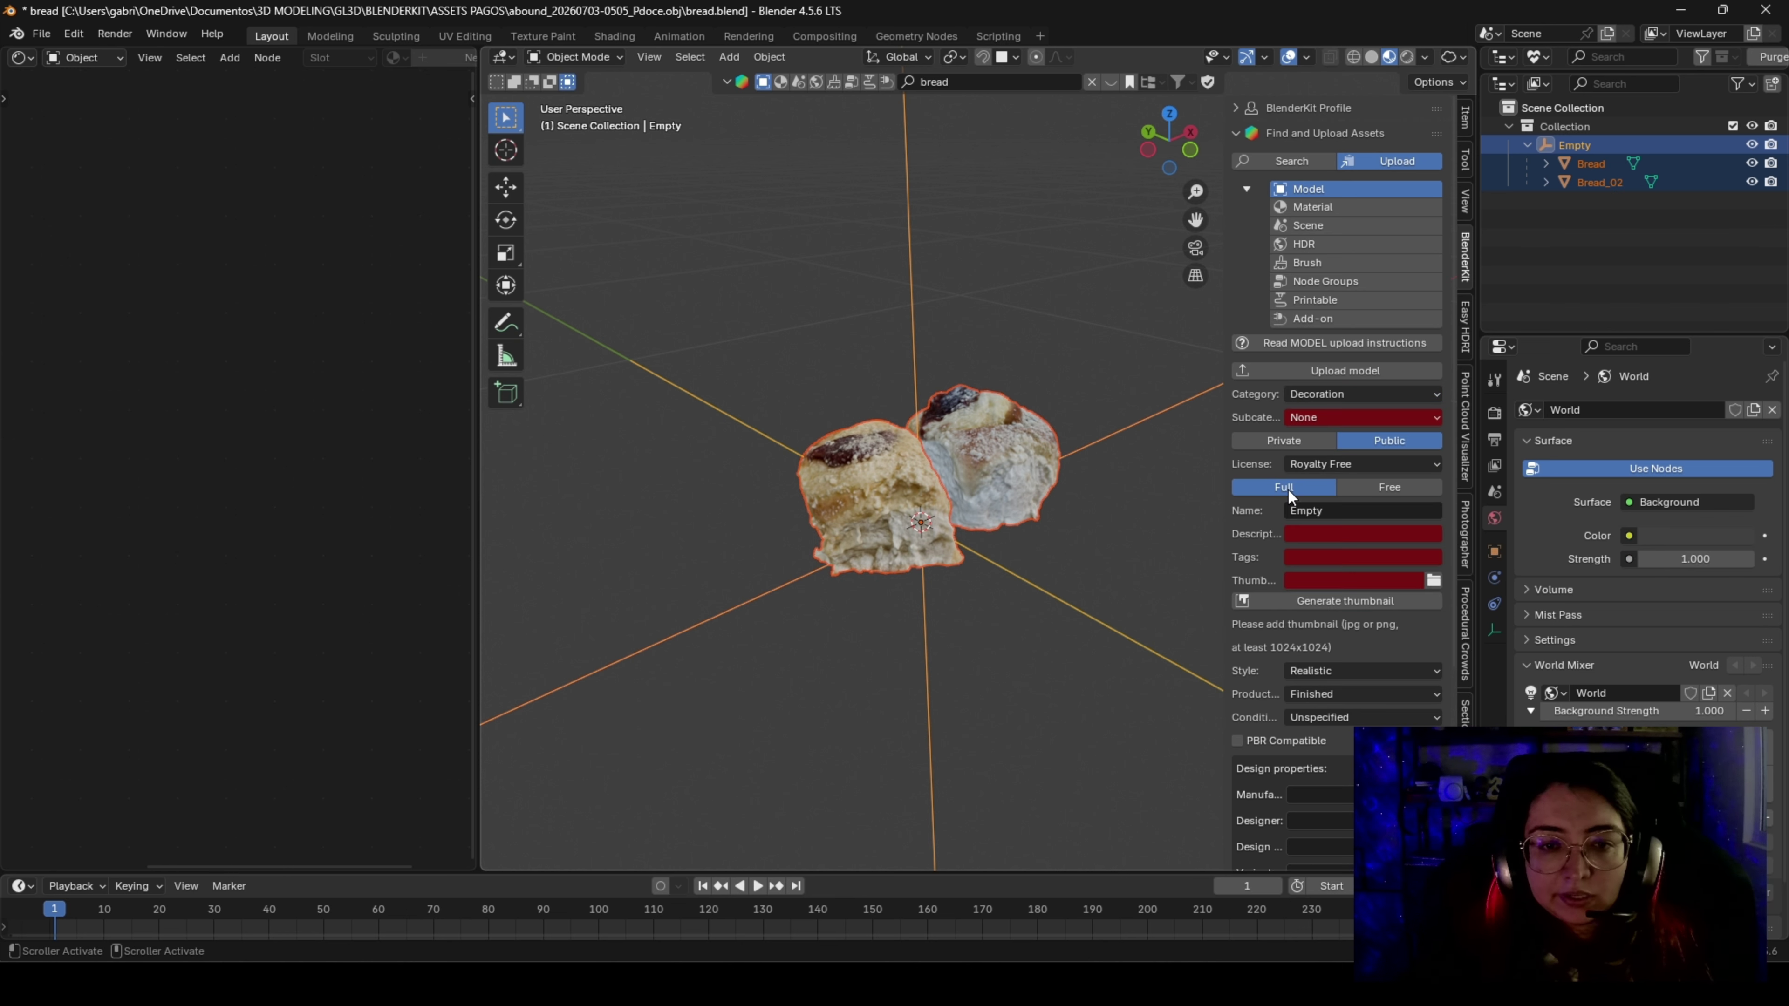
left_click(1329, 419)
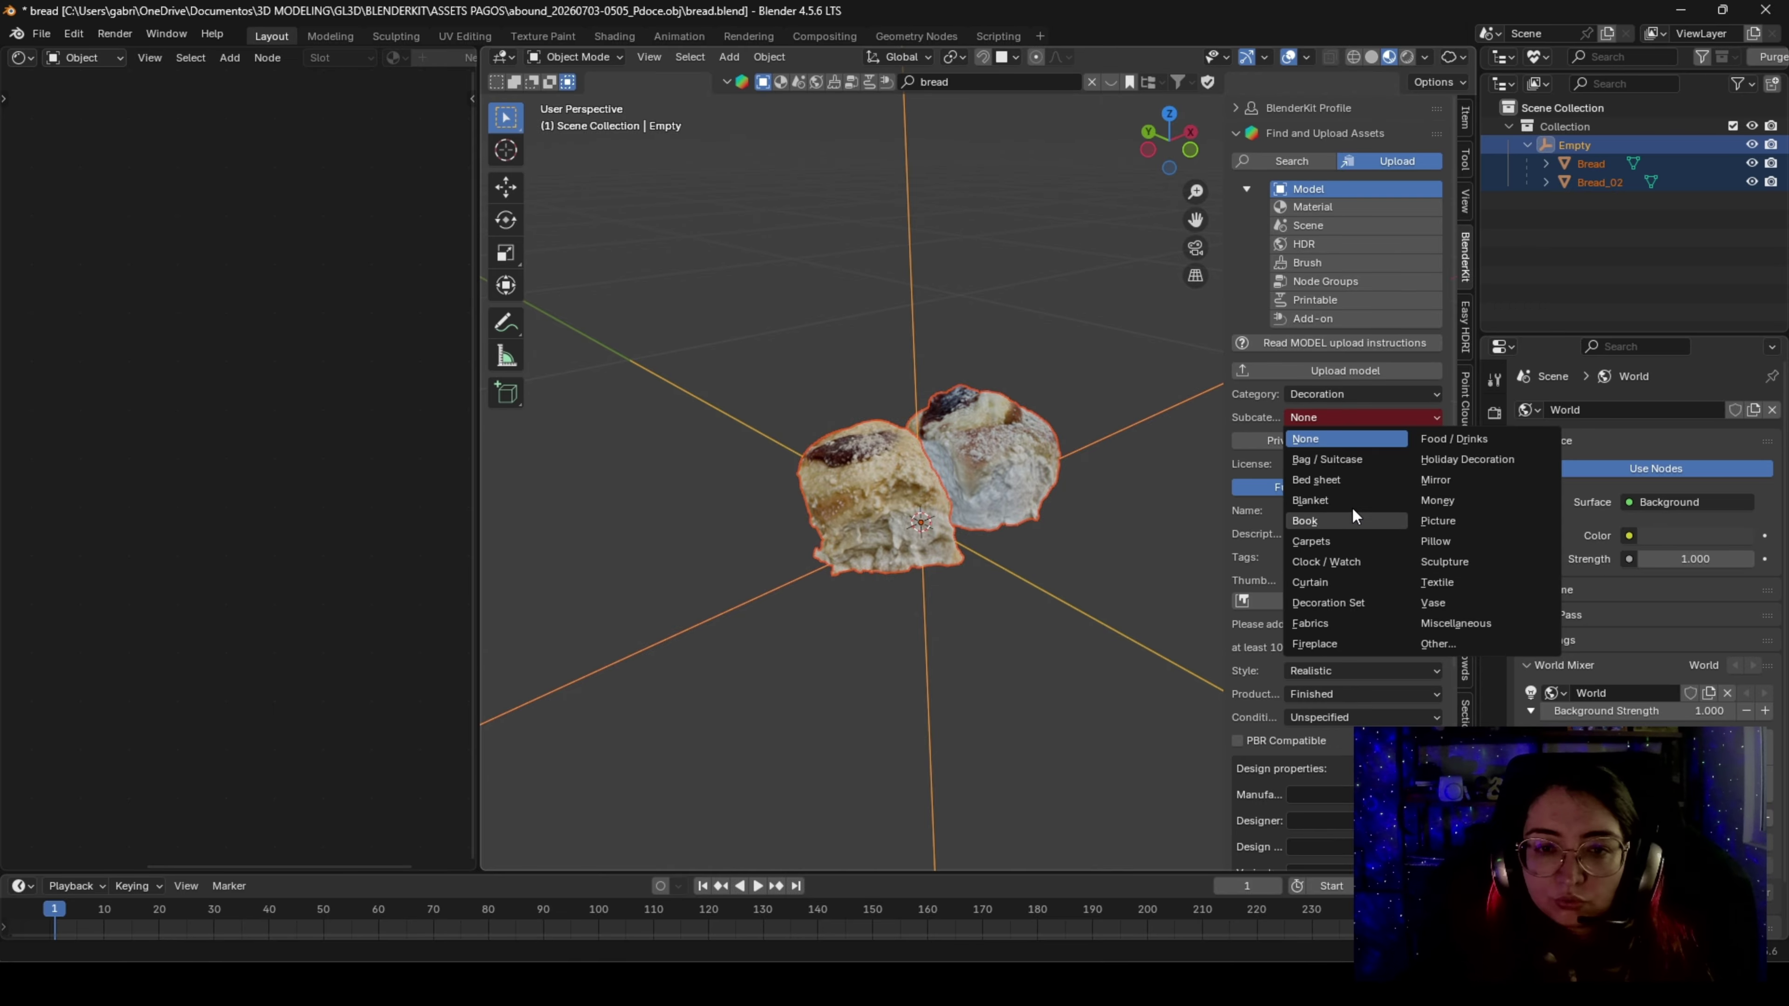
left_click(1447, 440)
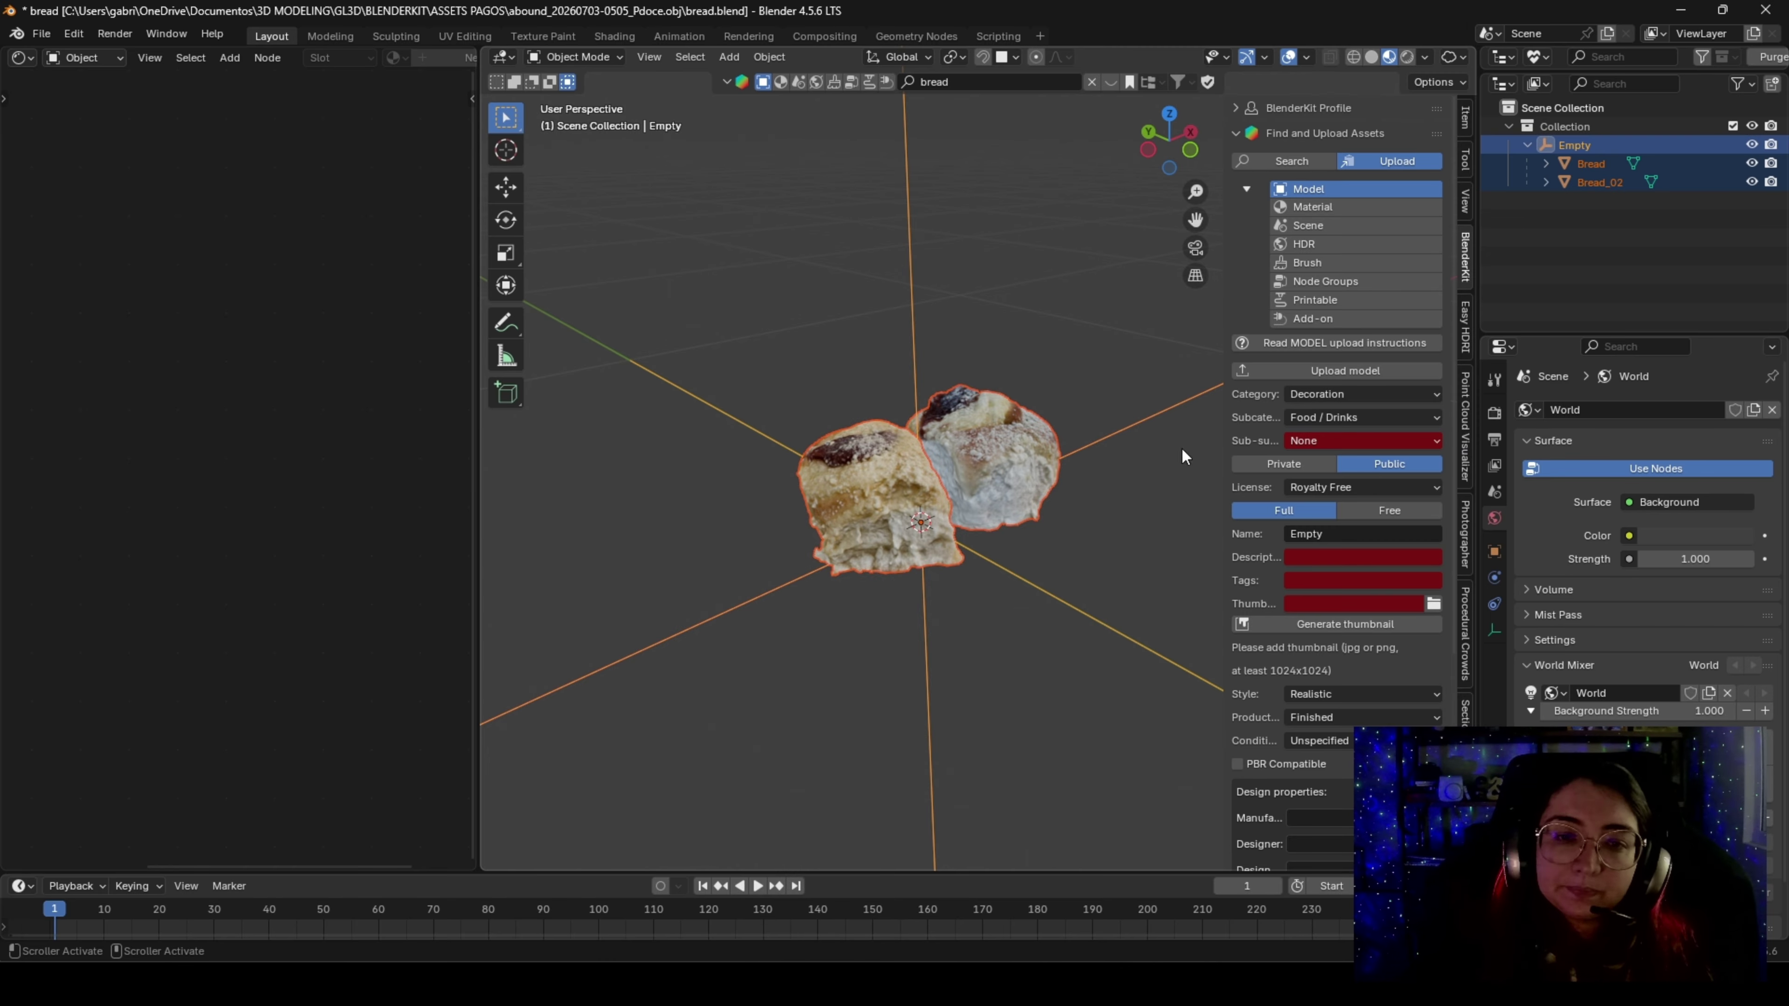
left_click(1353, 439)
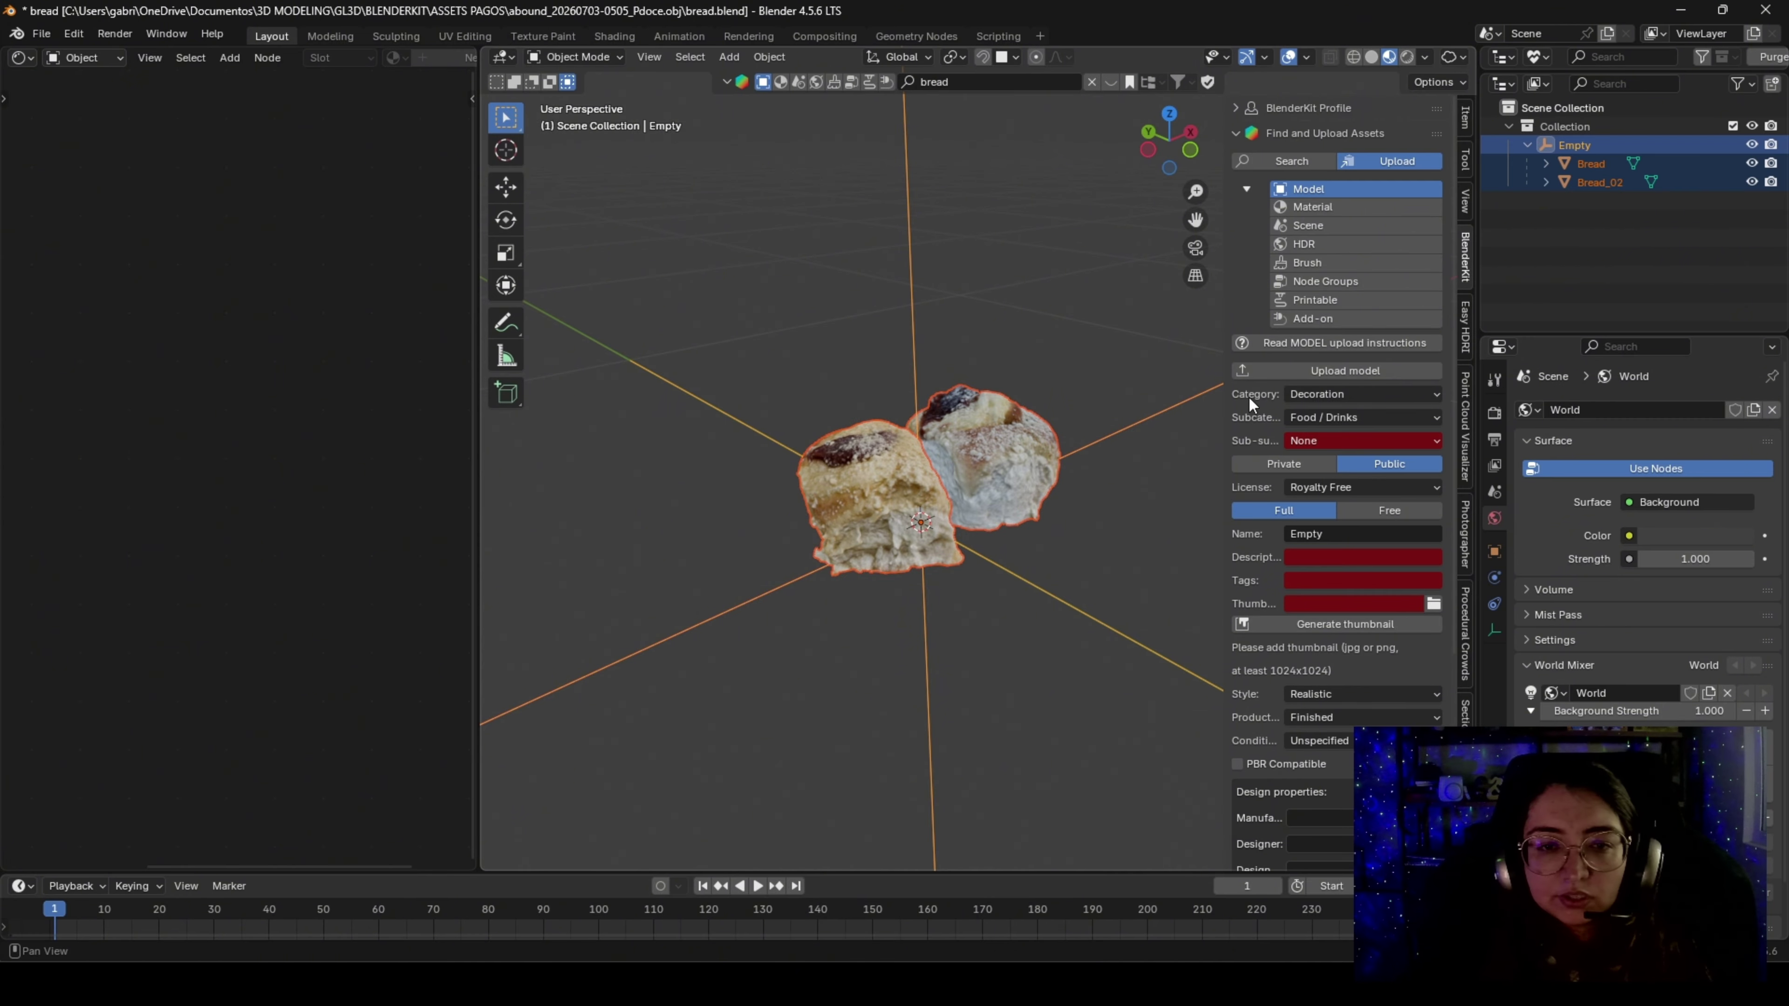
left_click(1310, 442)
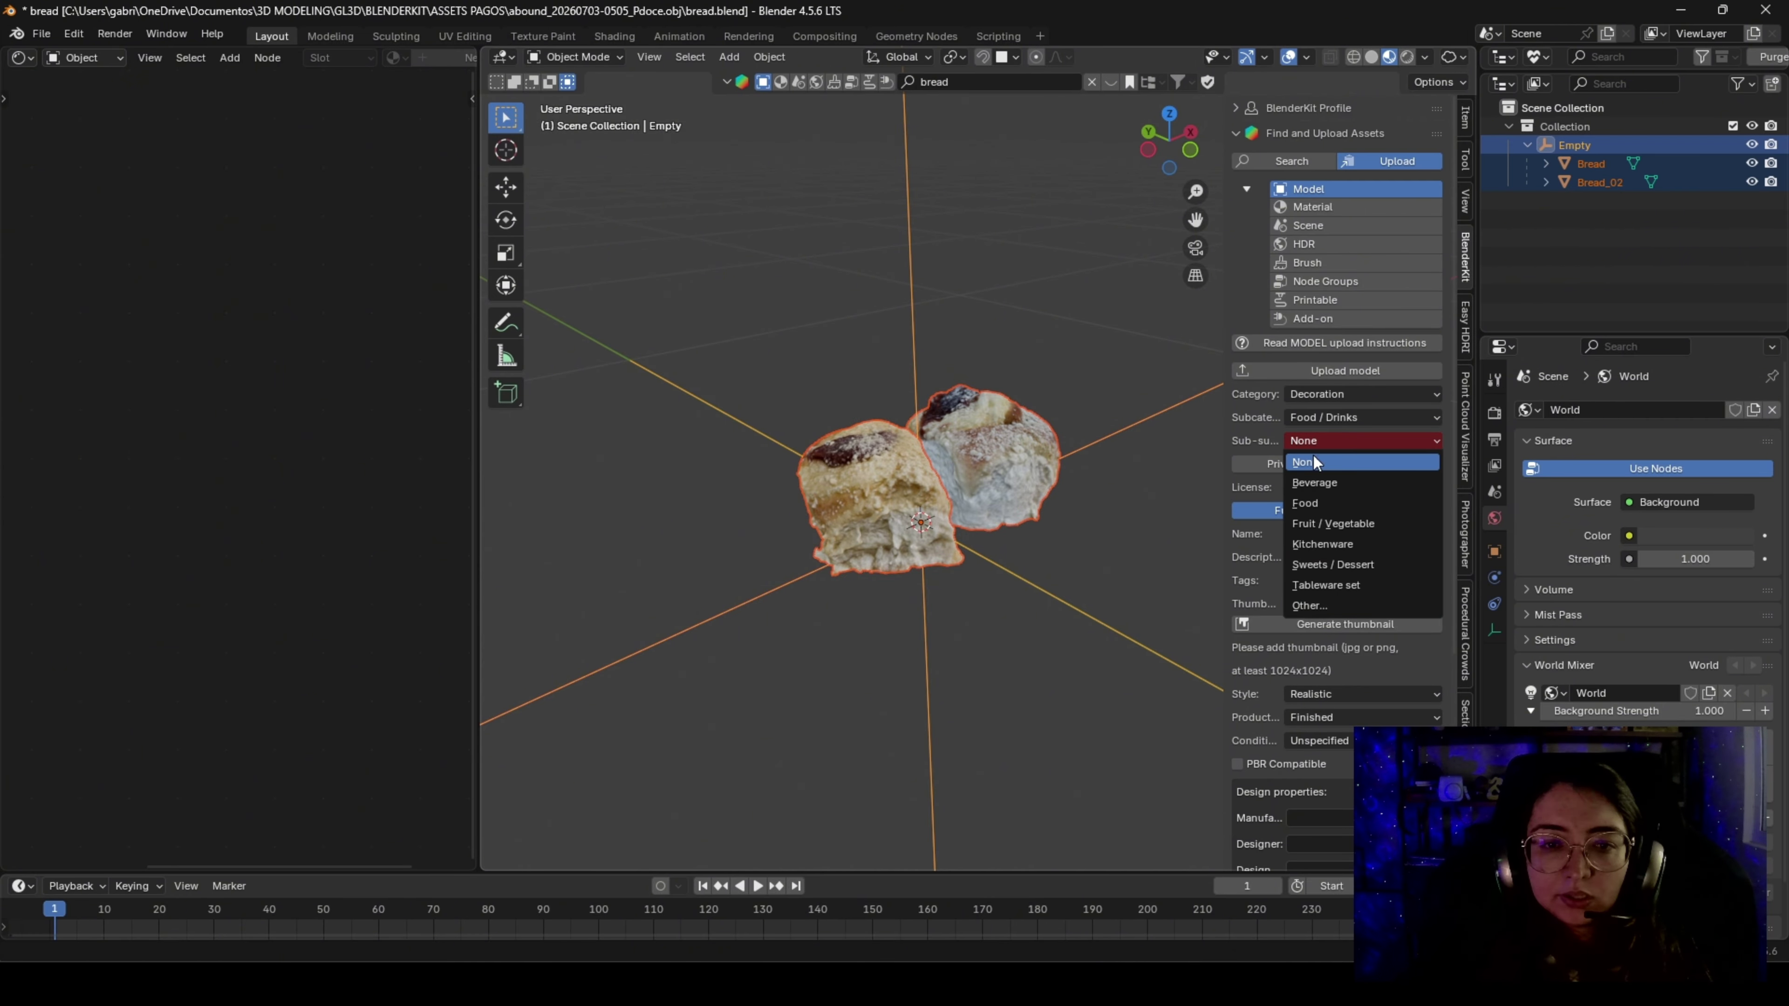
left_click(1360, 503)
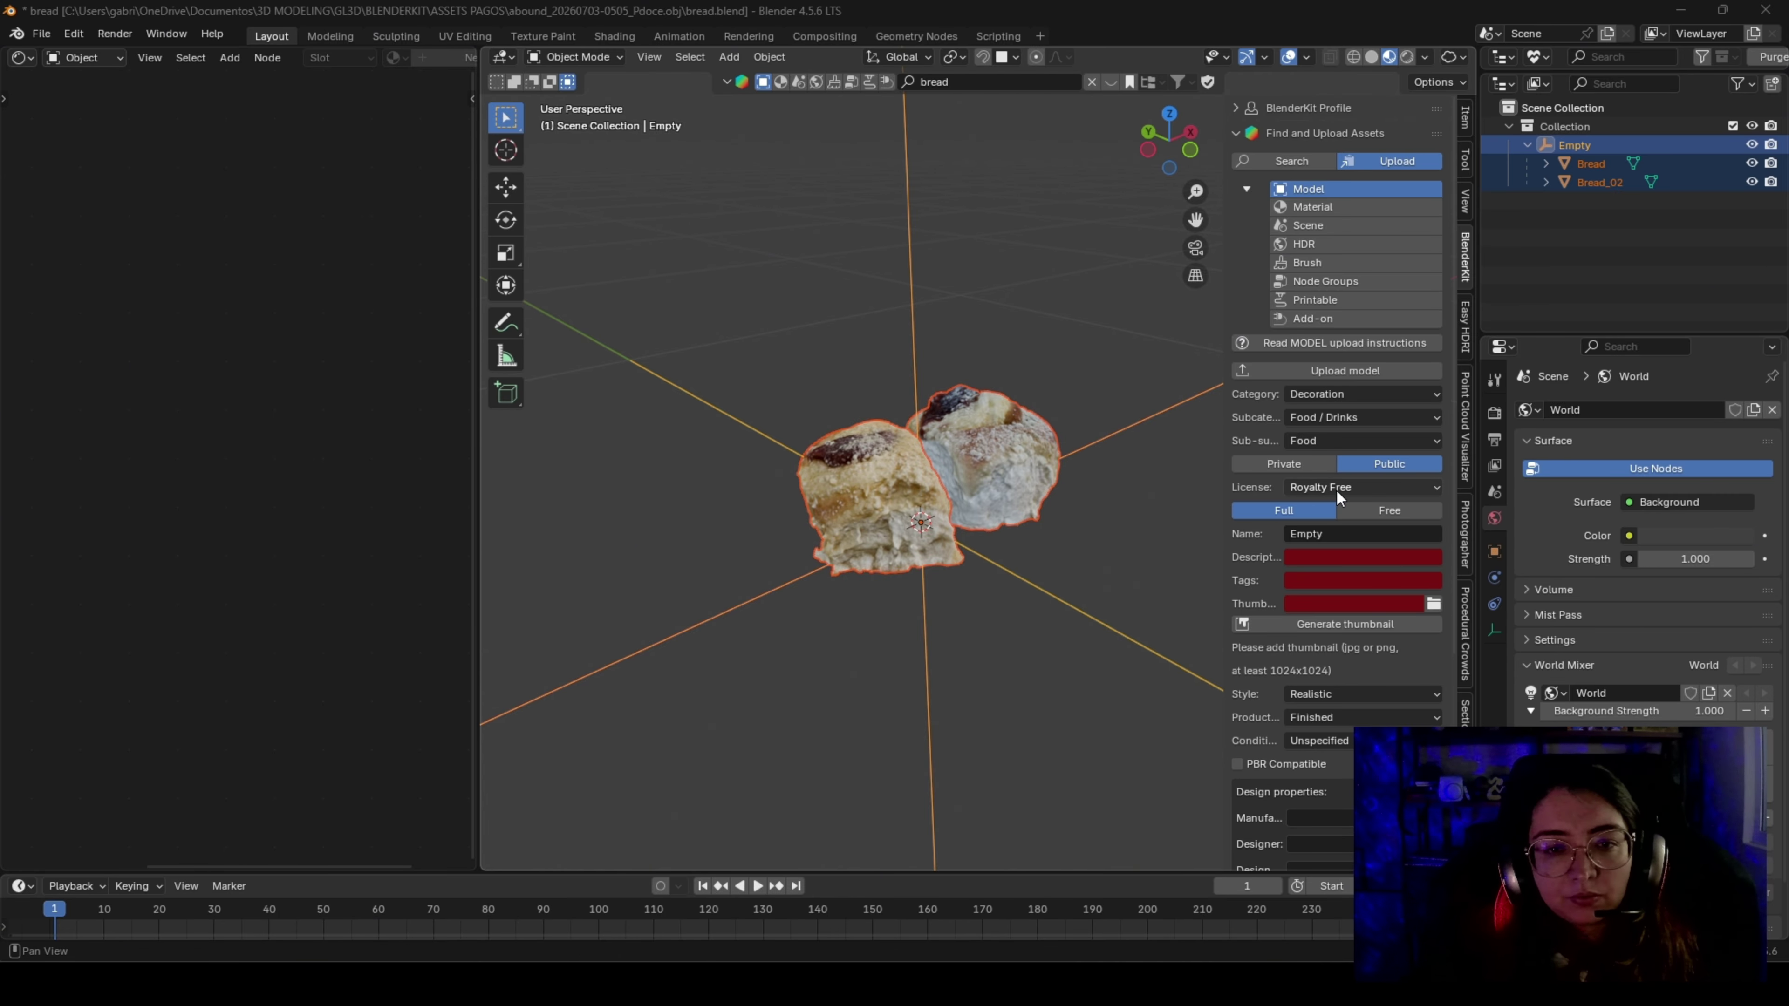
left_click(1348, 489)
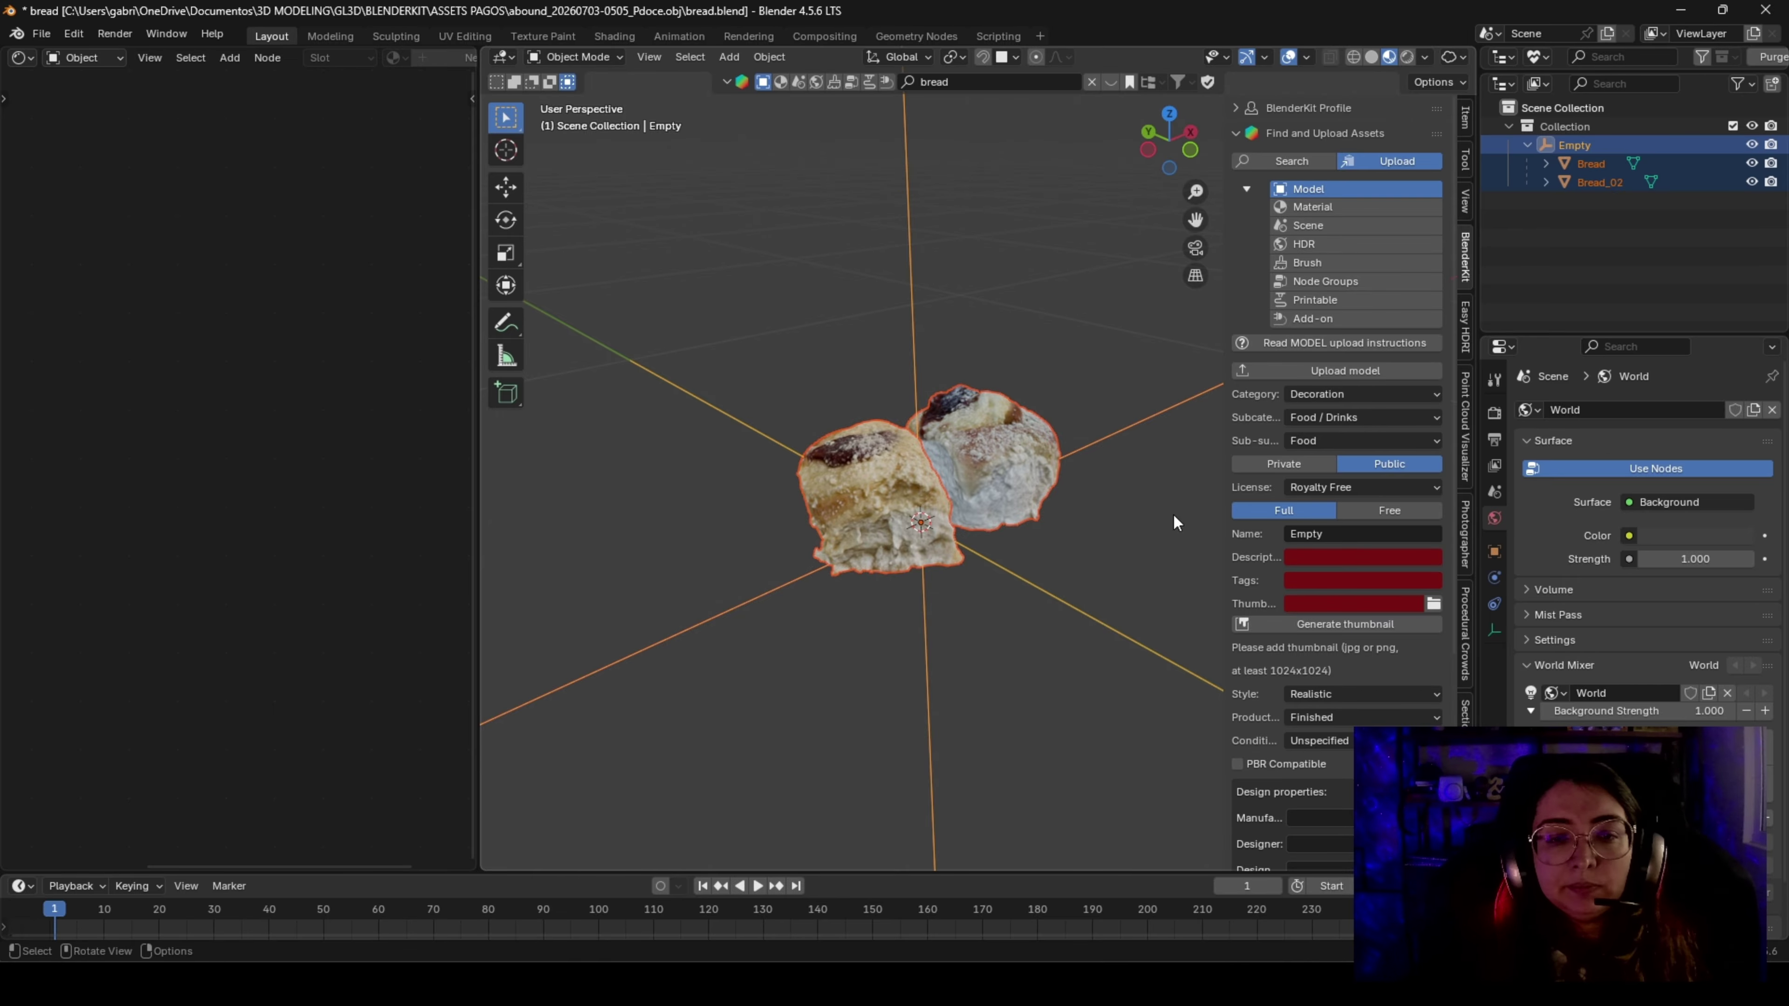
Compare the Full and Free availability options for the model upload and set the asset to Free
left_click(1377, 511)
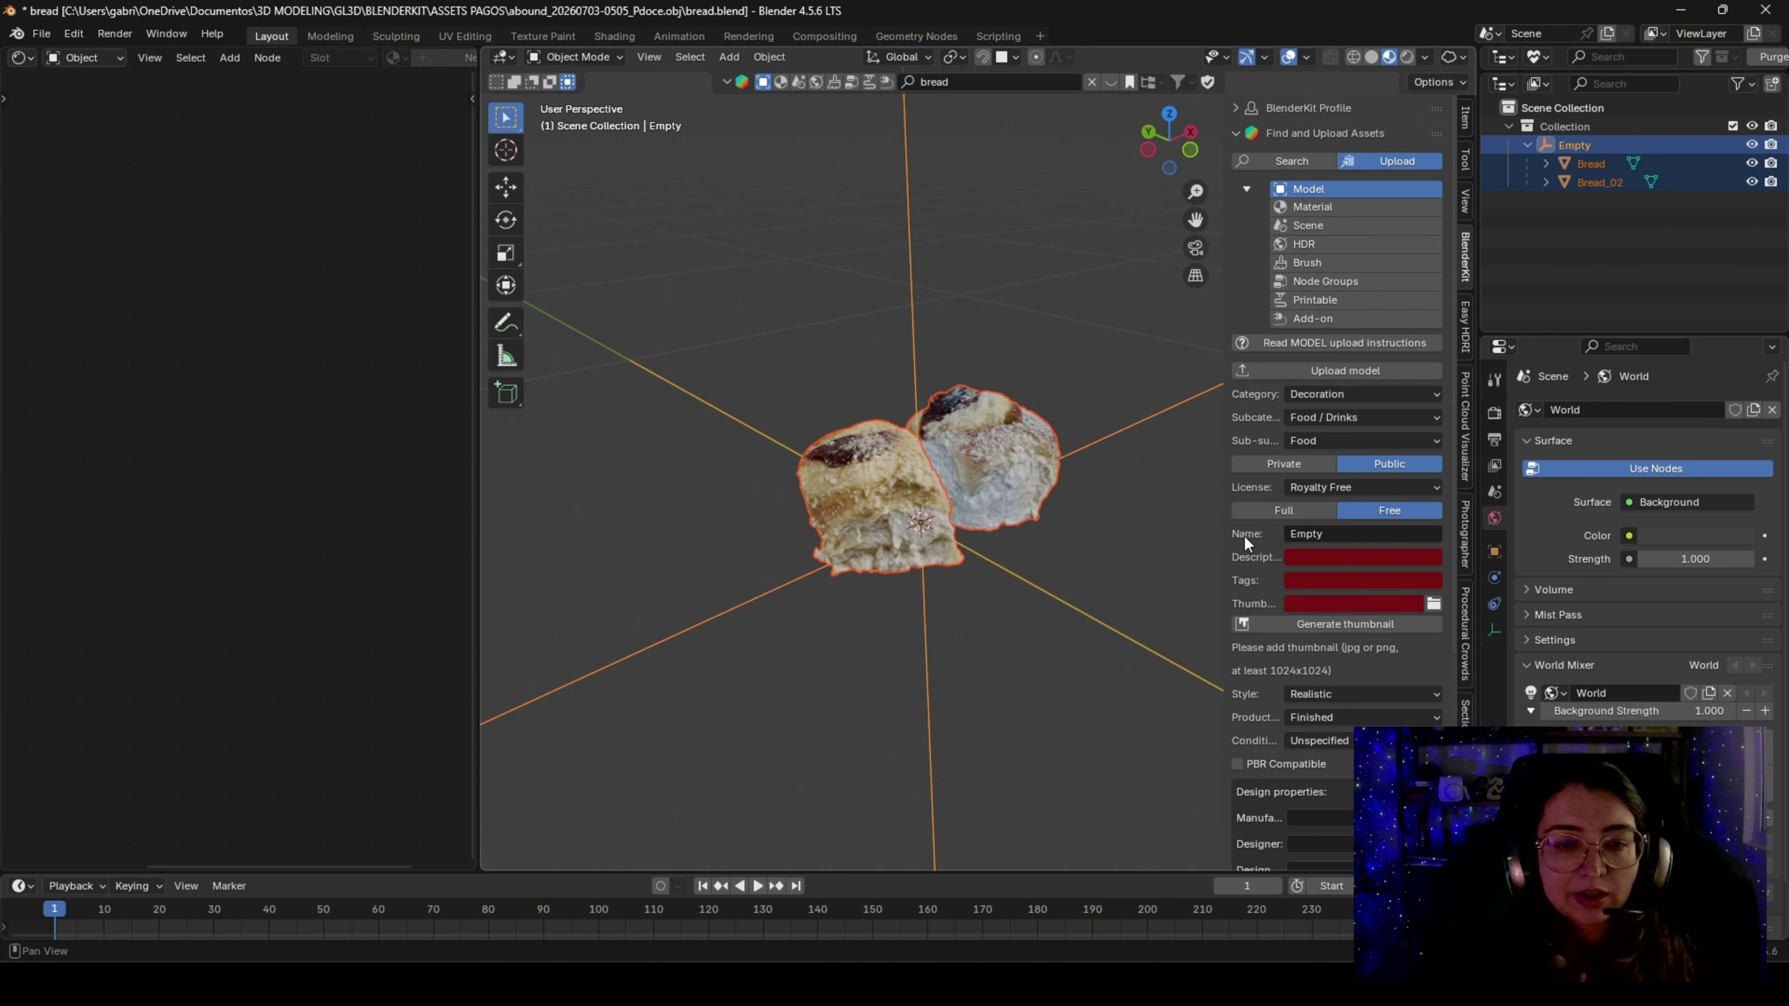
left_click(1295, 514)
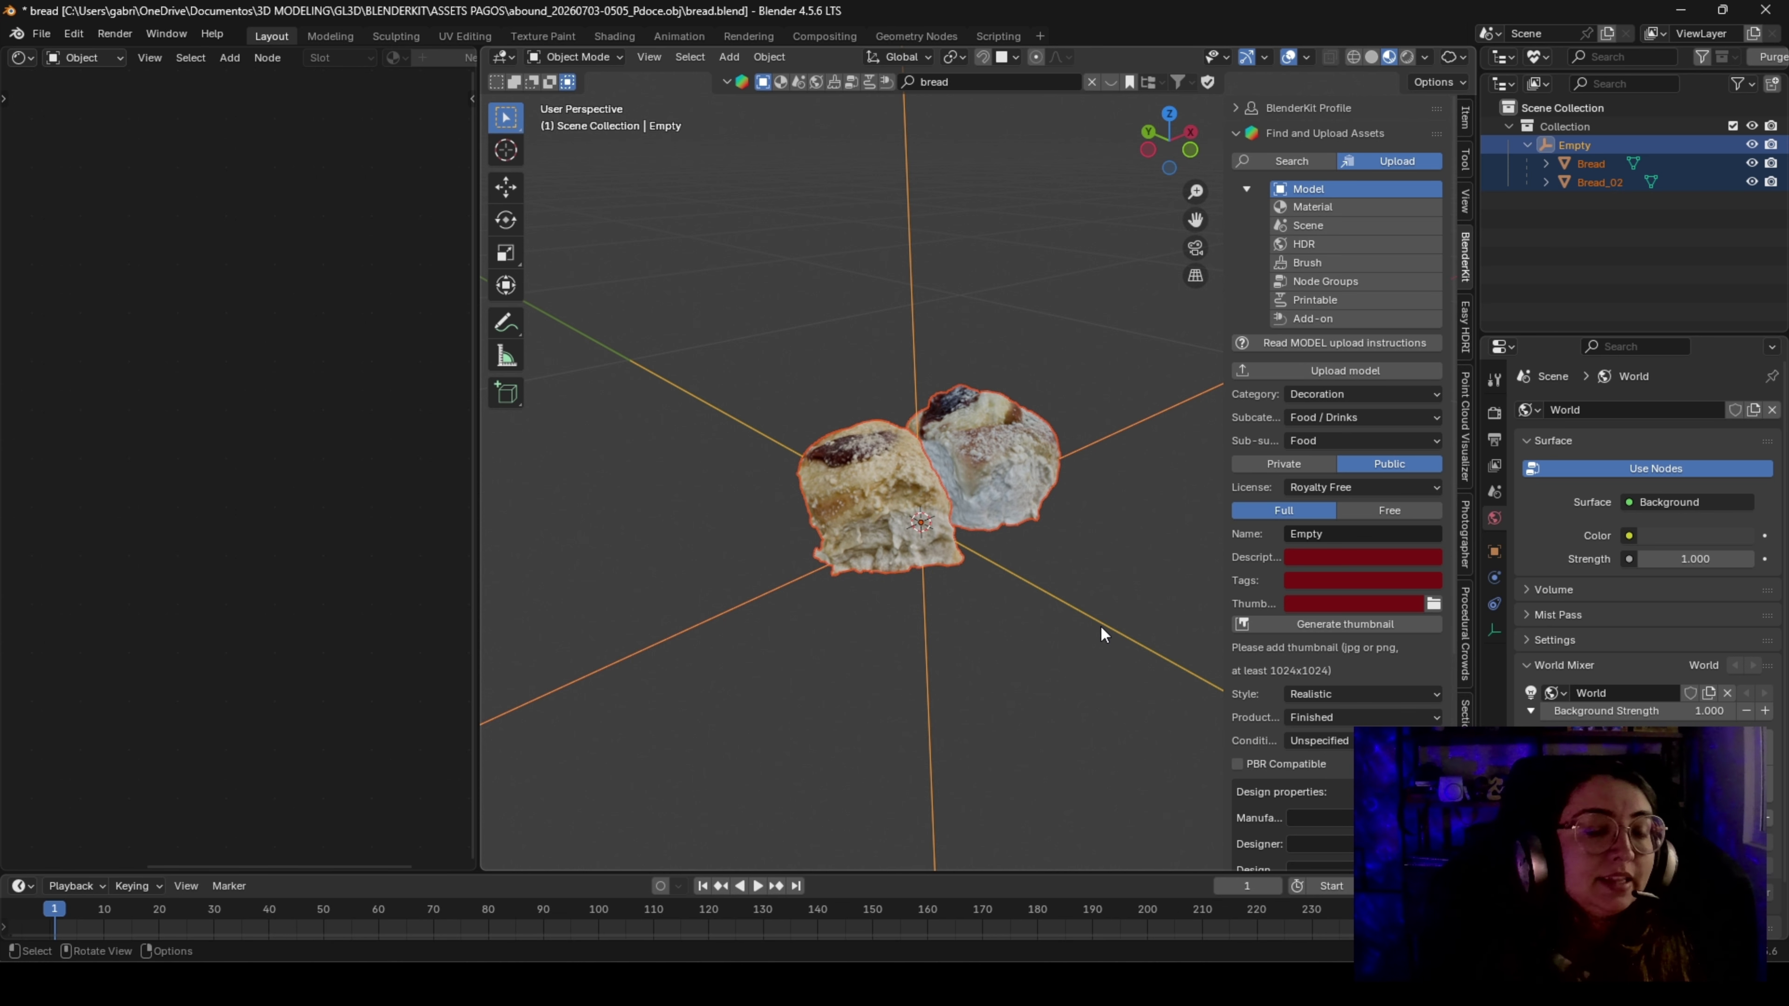
left_click(1415, 514)
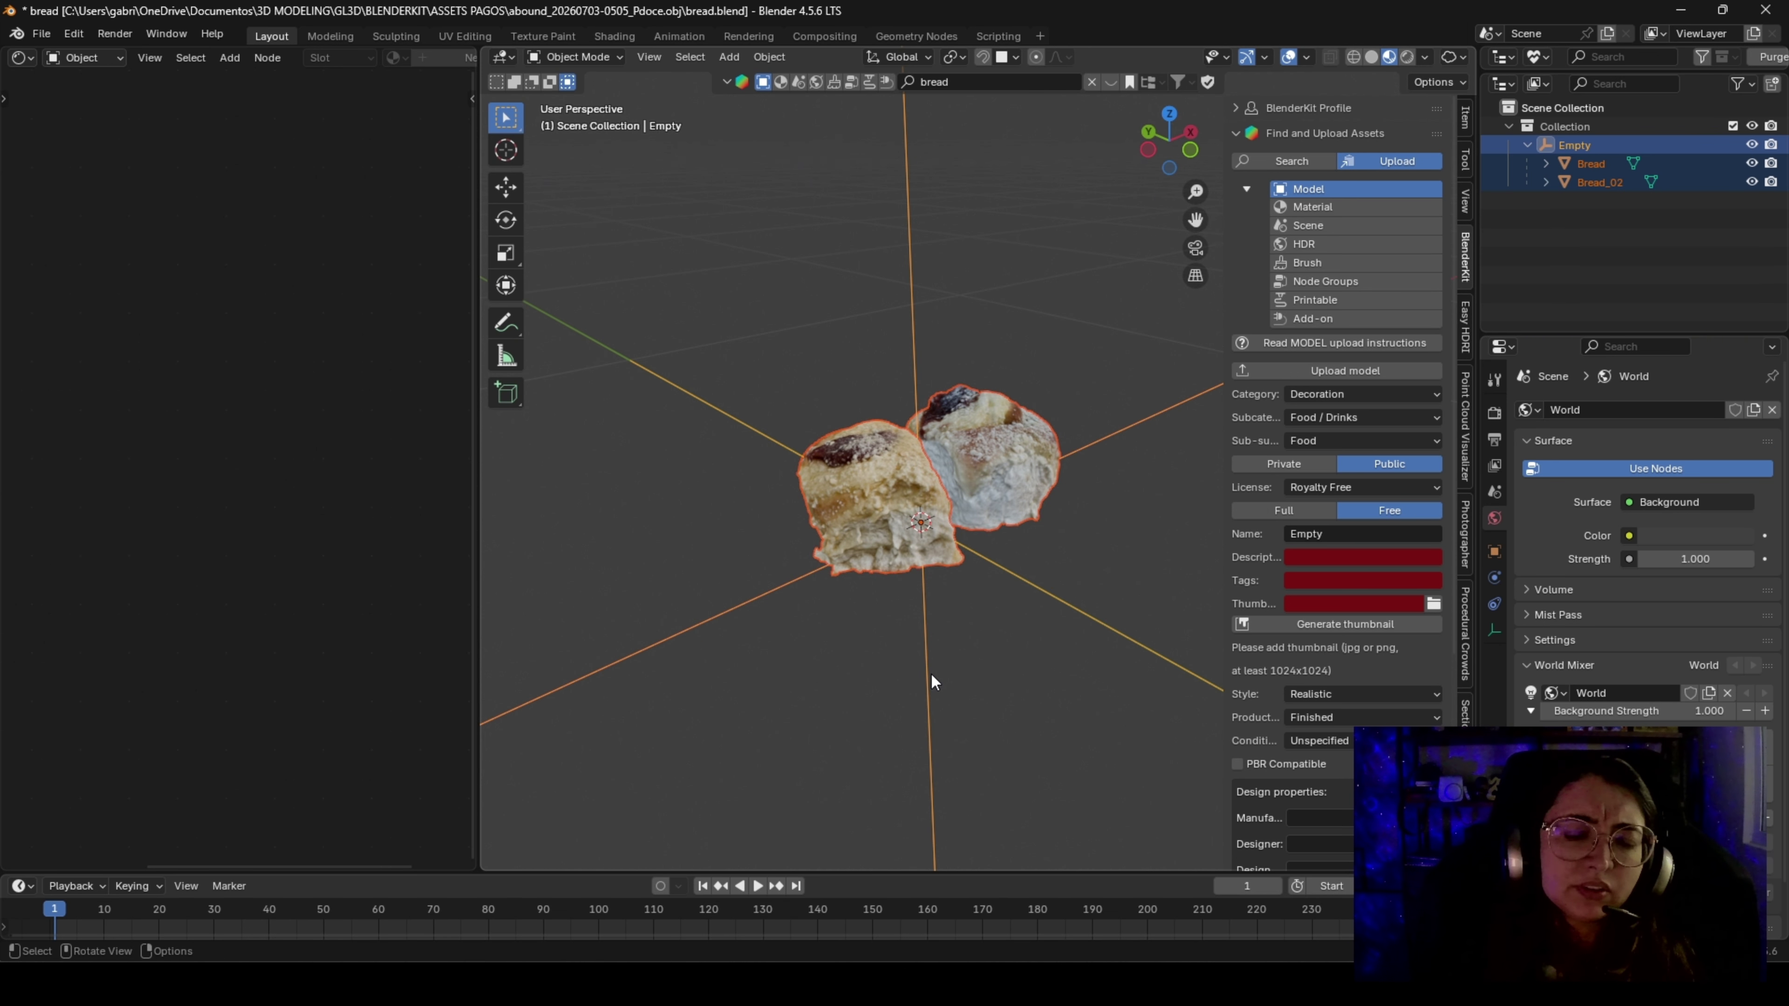
Clear the selection, frame both breads from above at an angle and capture a screen snip of them
middle_click_drag(896, 620, 951, 527)
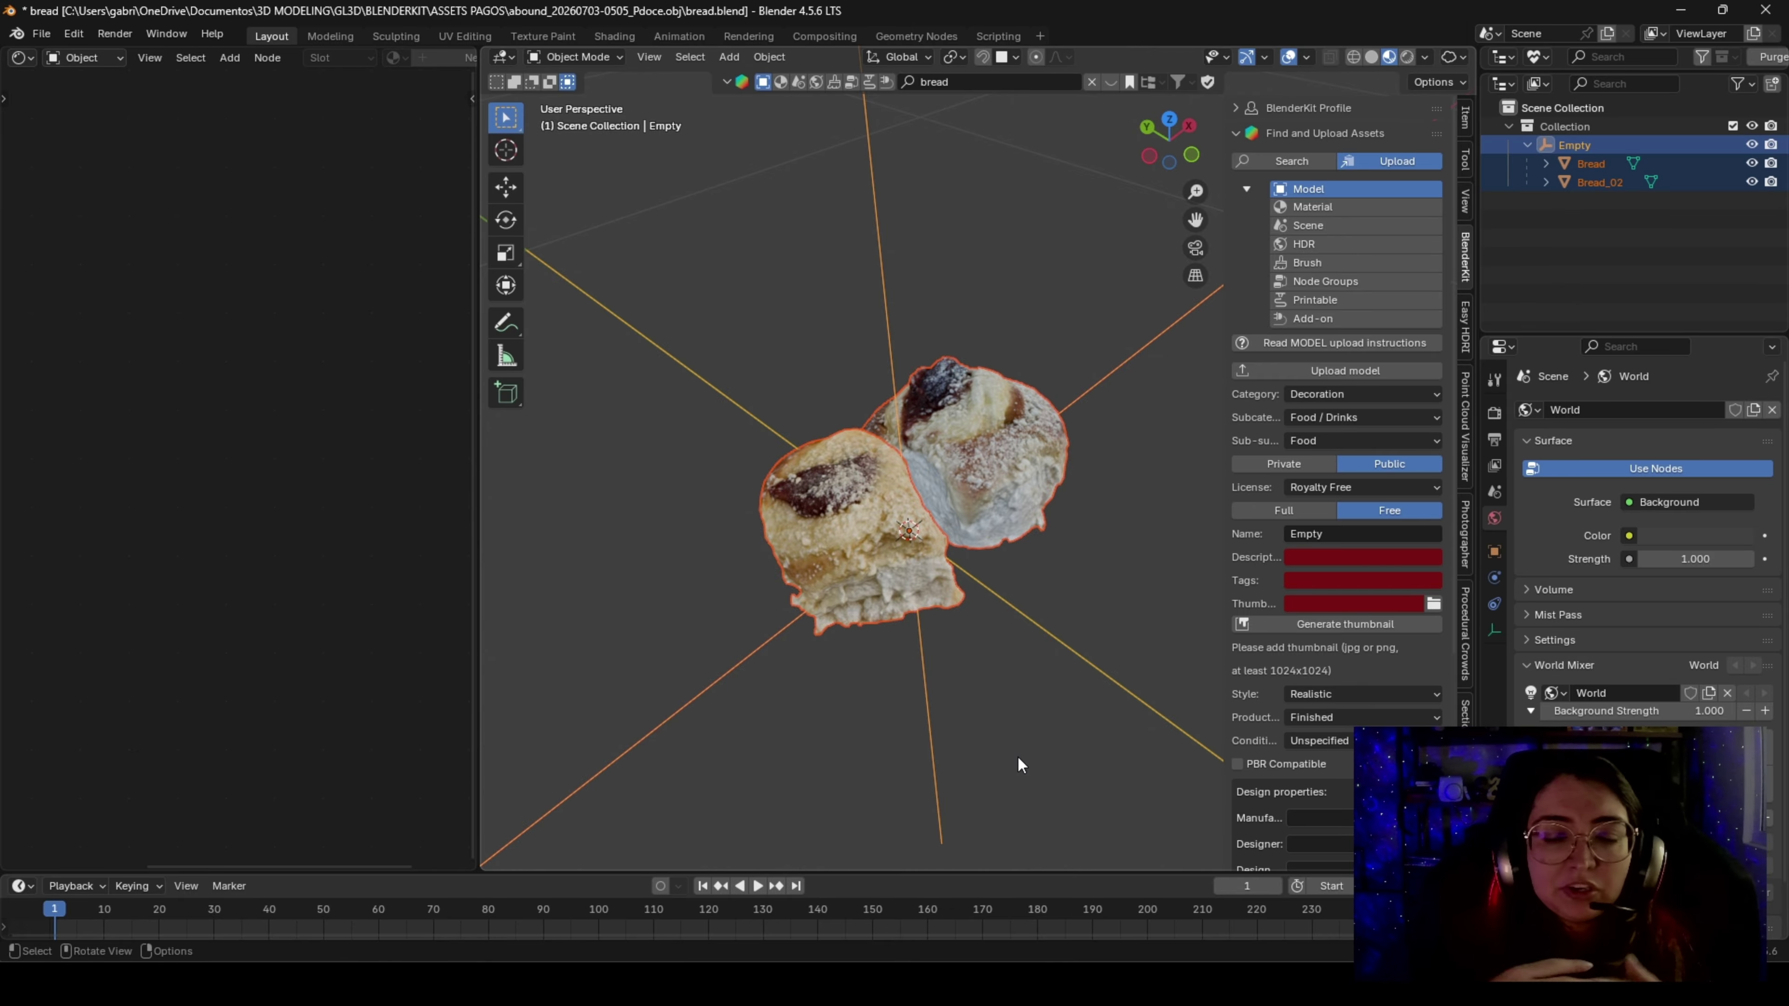
middle_click_drag(1018, 758, 932, 518)
left_click(1139, 593)
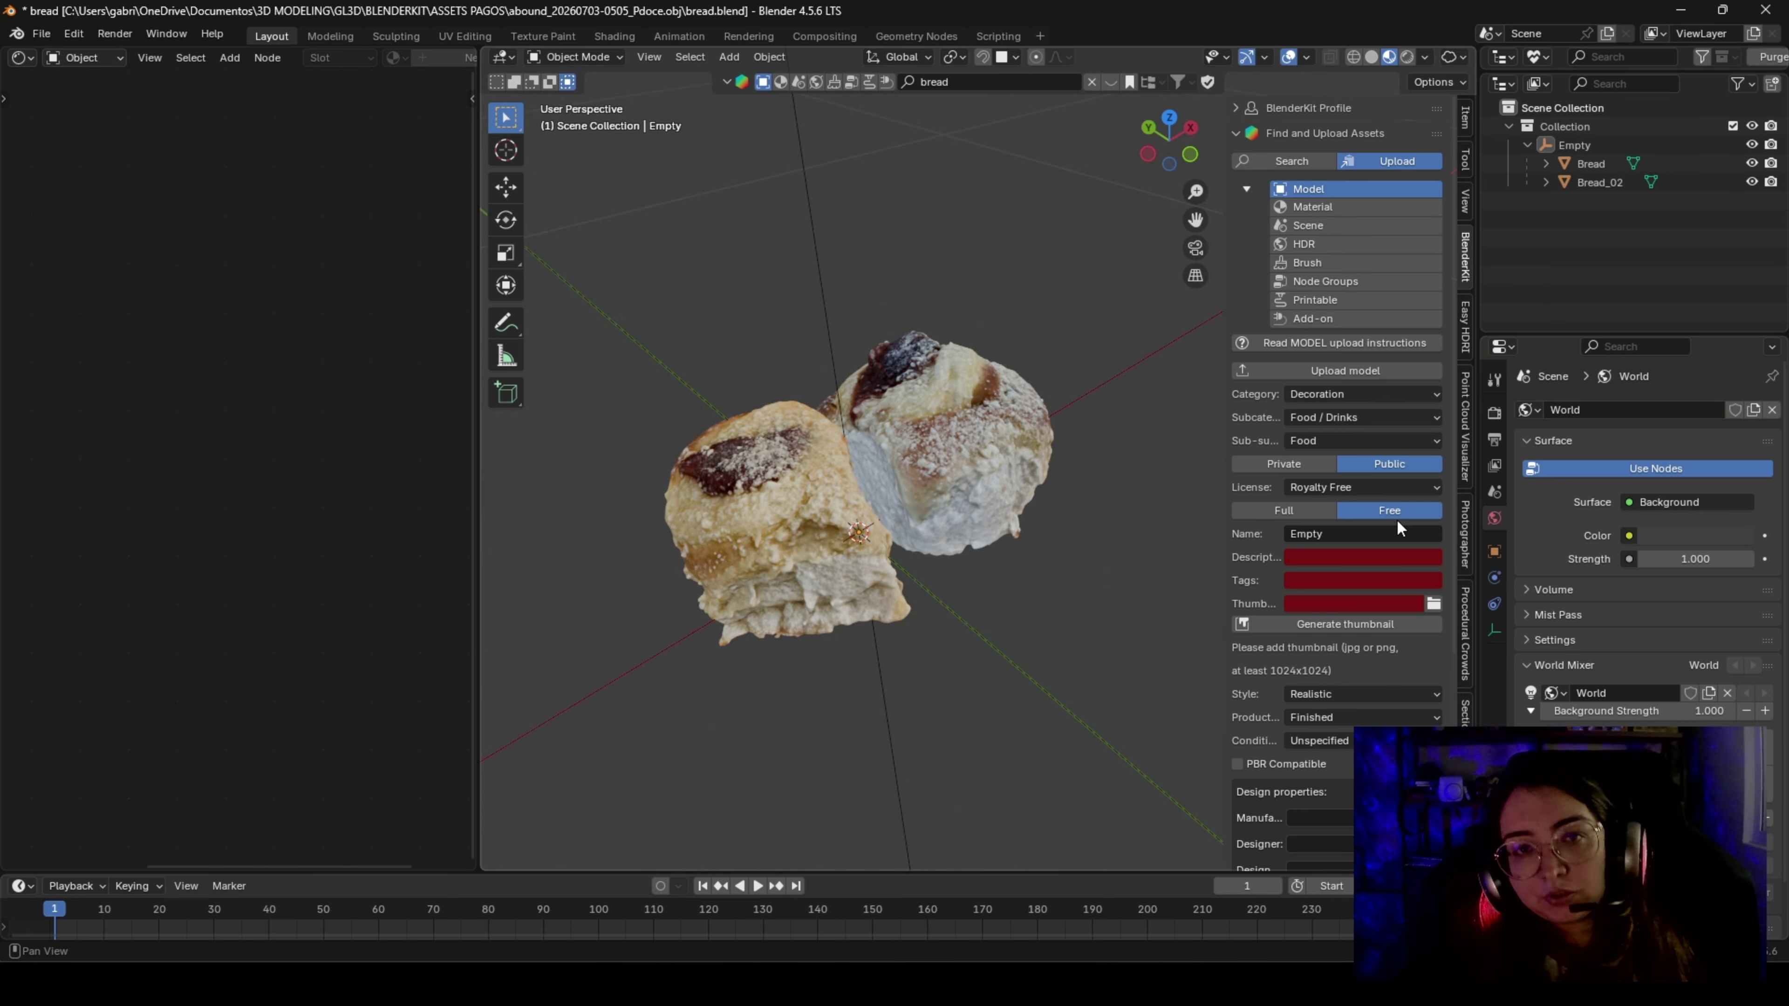
middle_click_drag(881, 580, 832, 628)
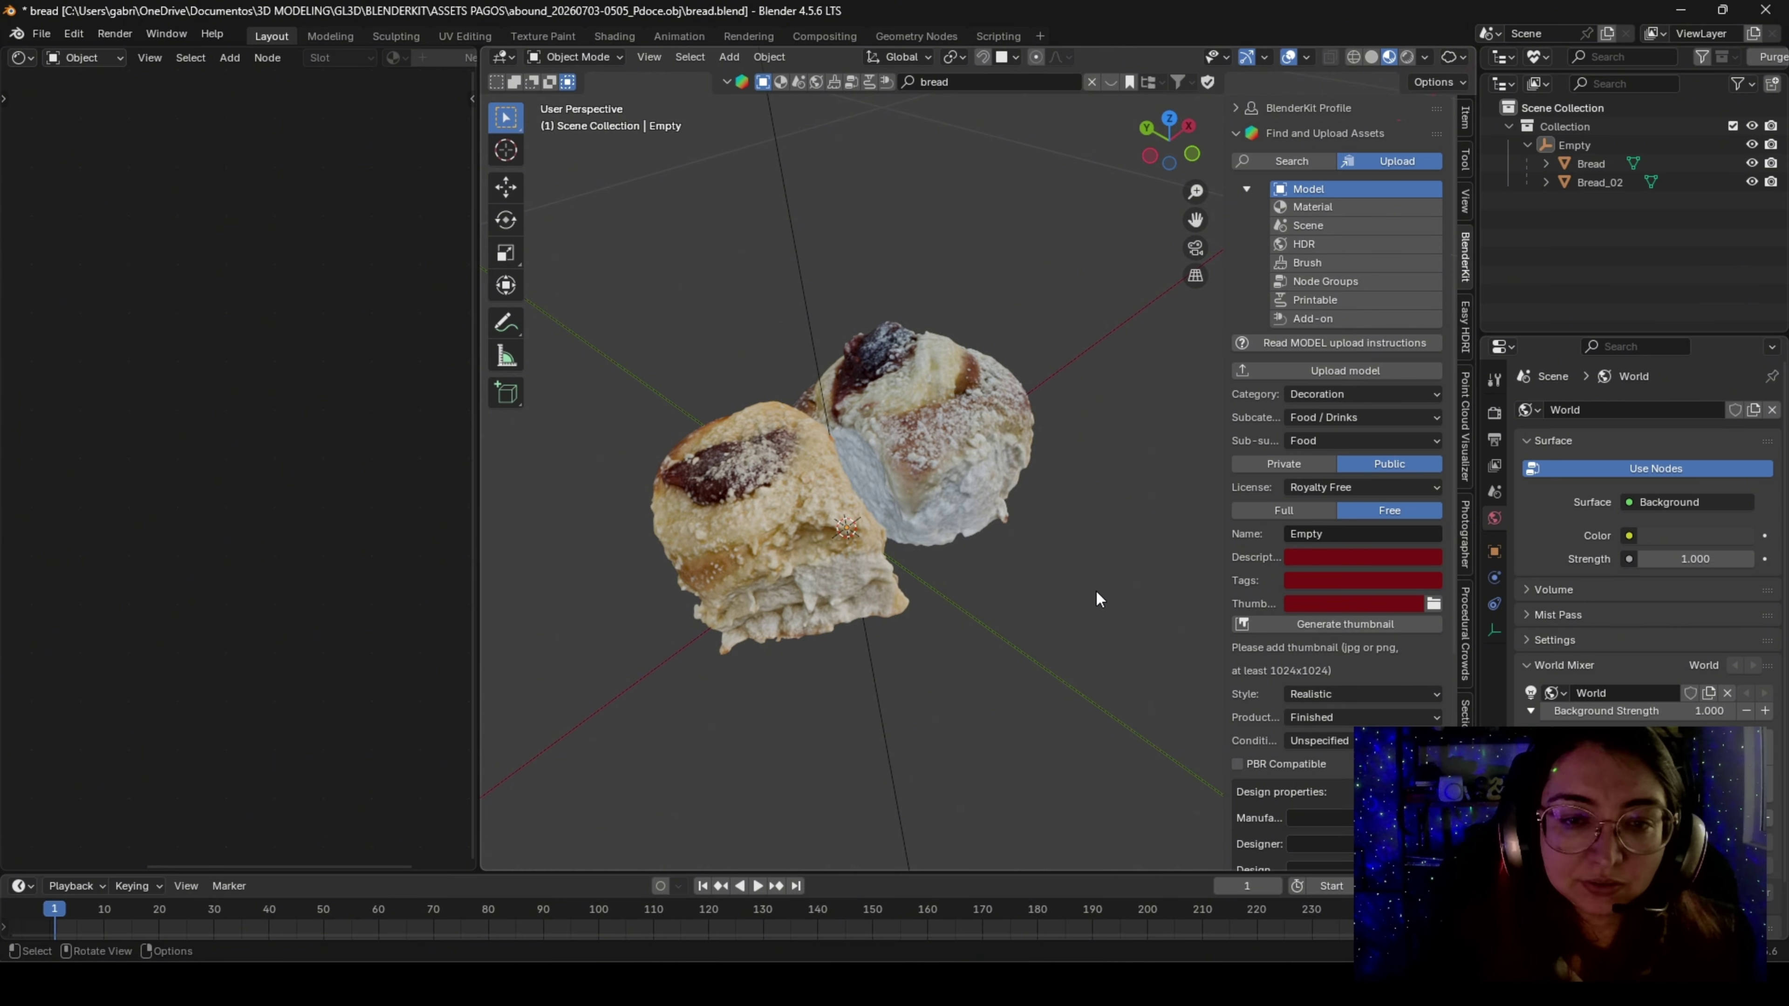
middle_click_drag(1095, 592, 801, 641)
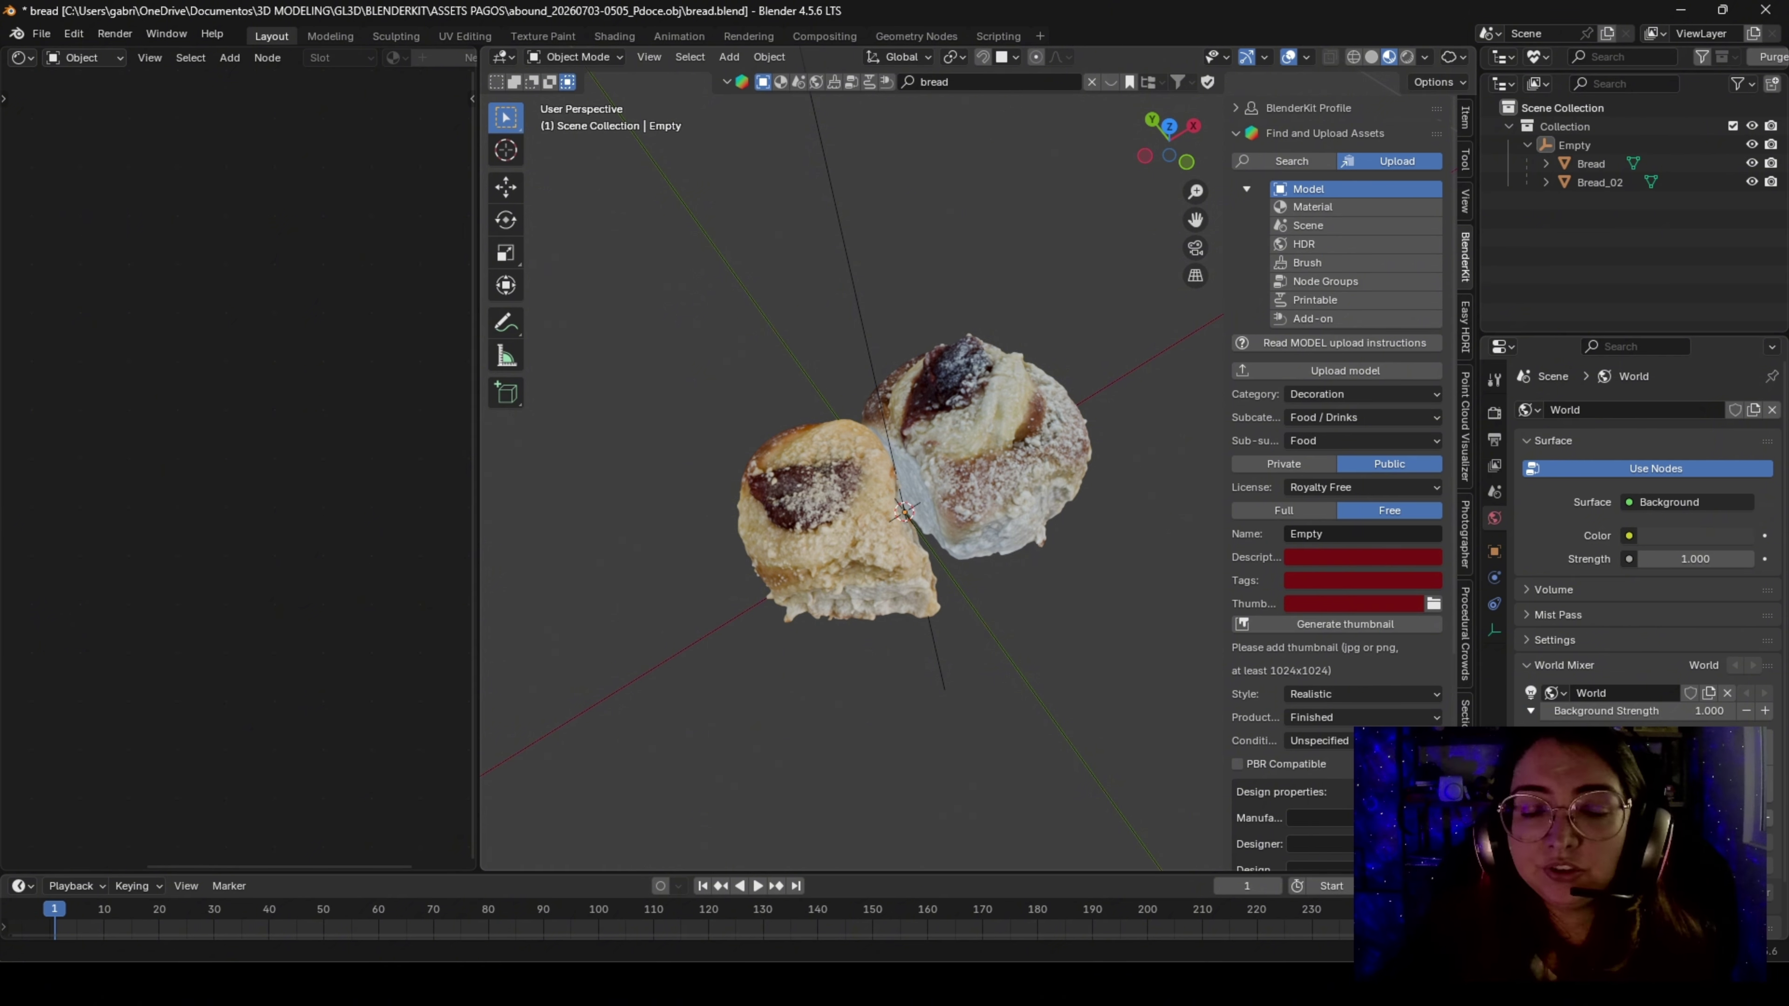
middle_click_drag(795, 676, 845, 613)
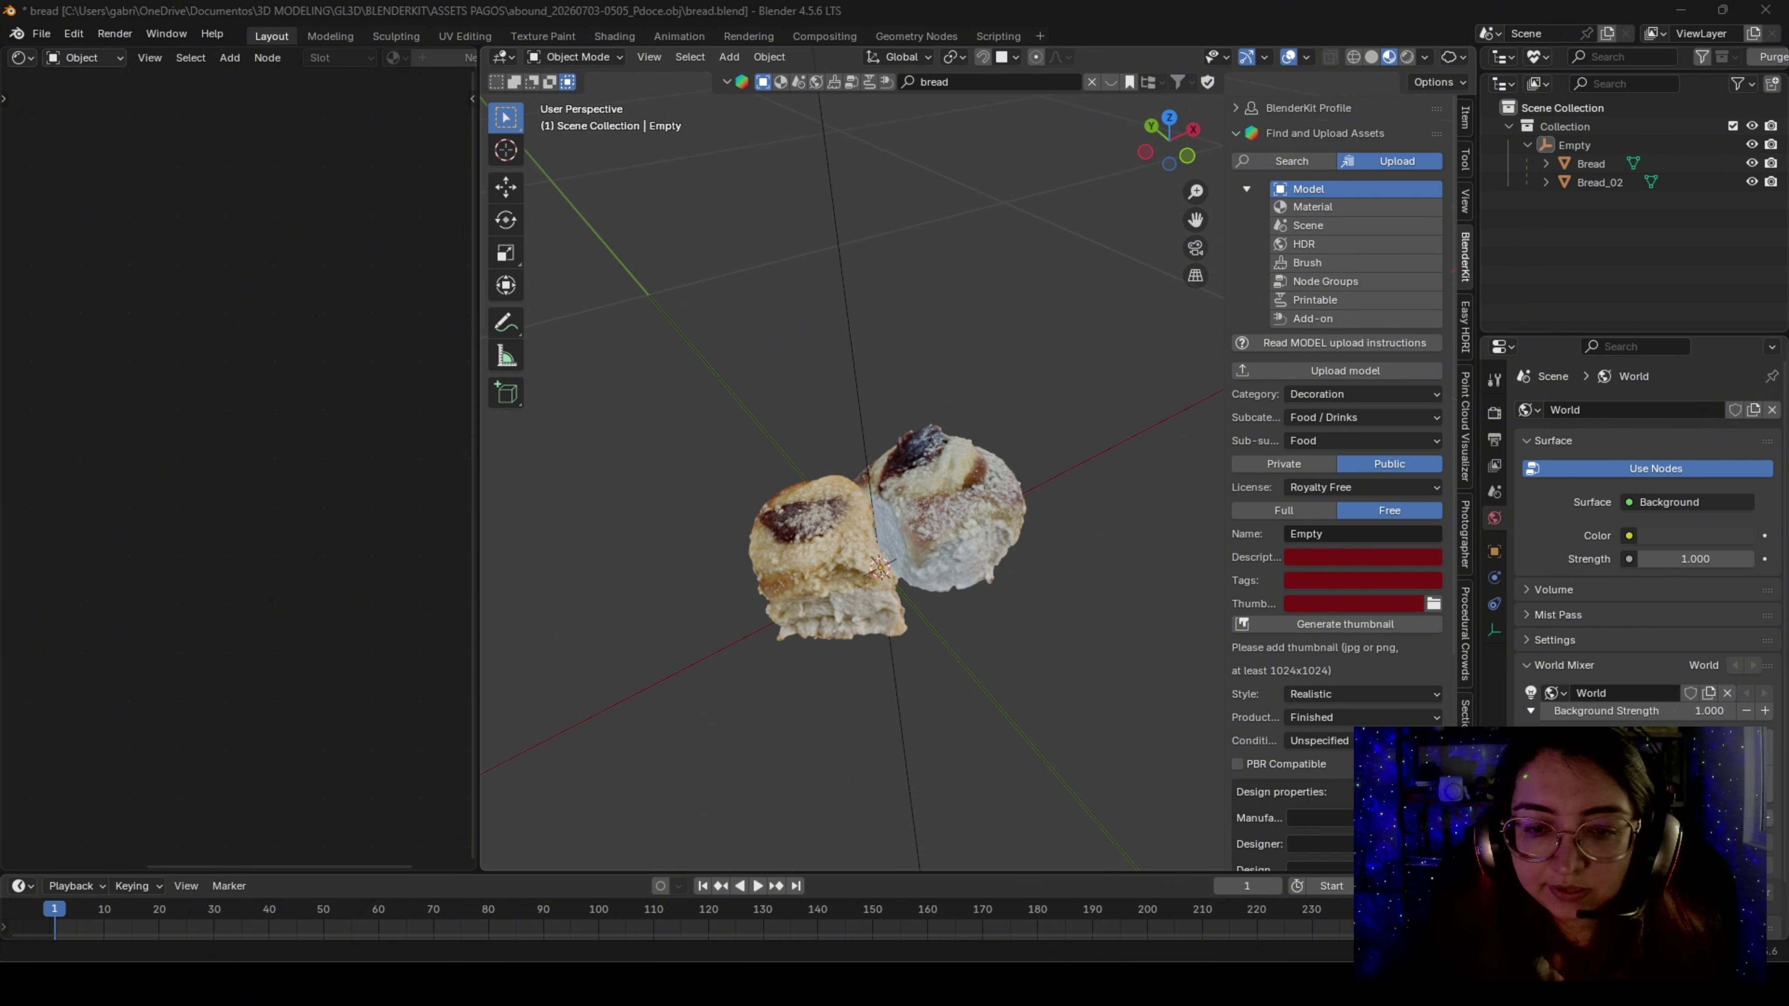
key("Print")
left_click_drag(674, 355, 1115, 712)
left_click(1039, 733)
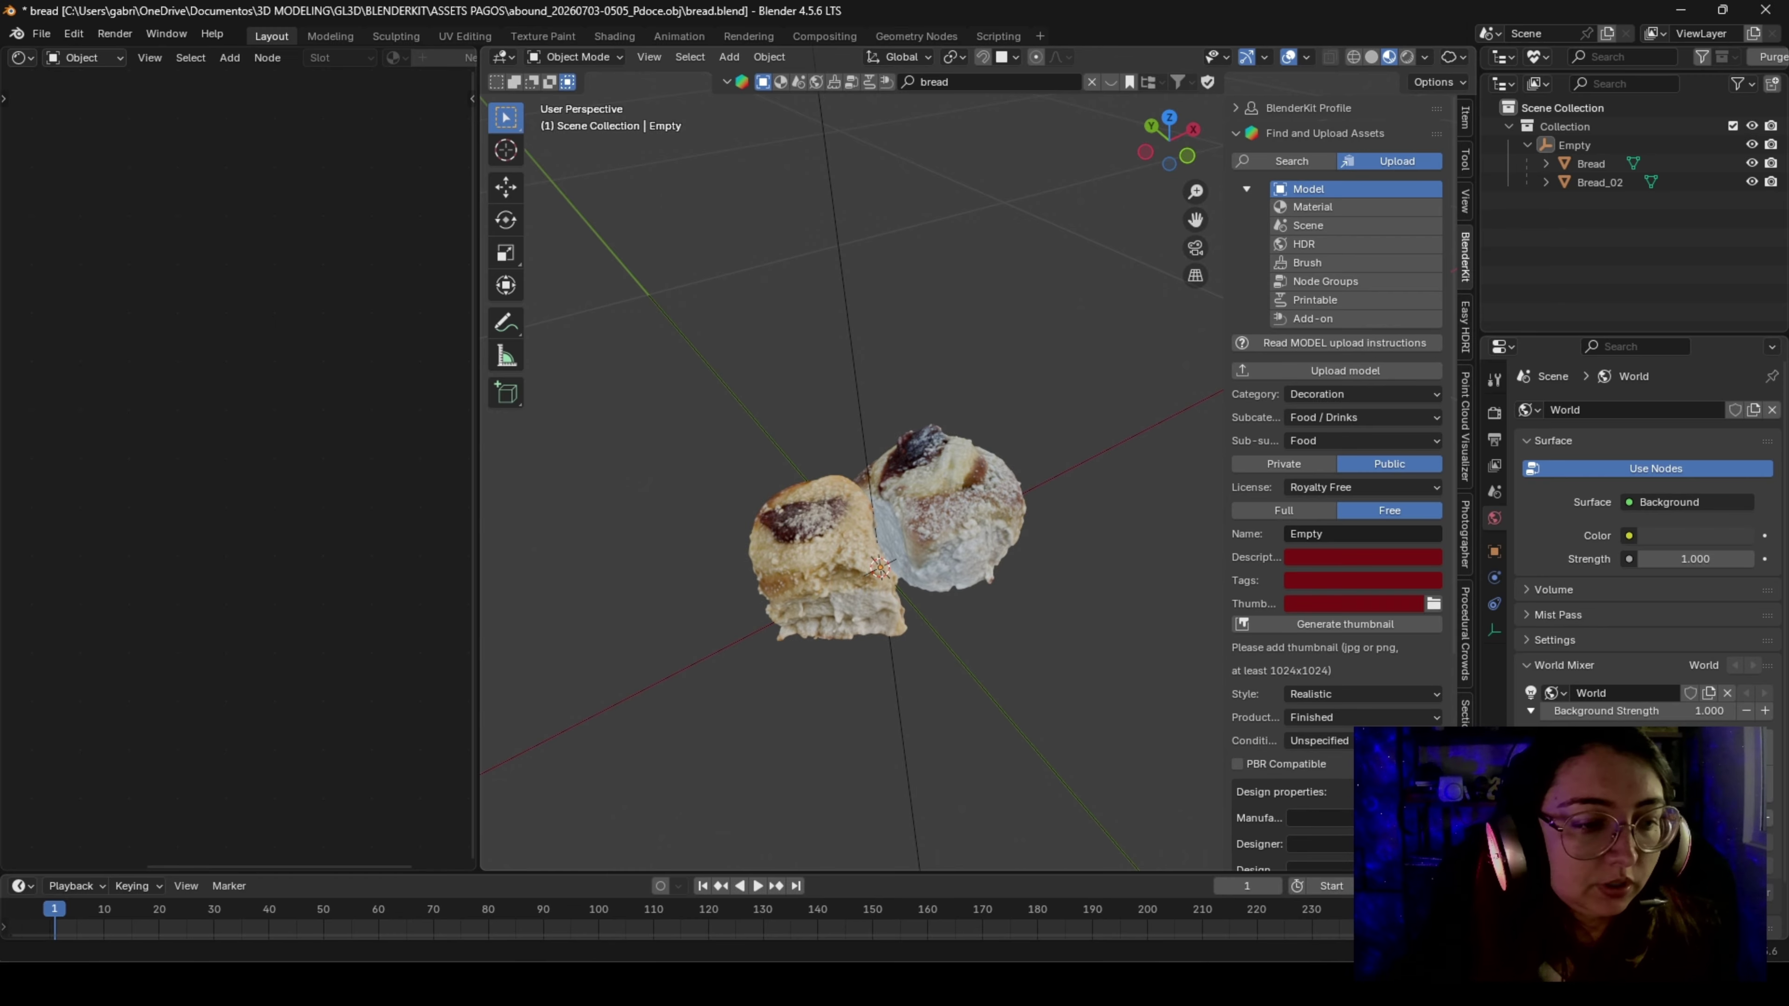
Switch to ChatGPT in the browser and attach the captured bread image to a new prompt
mouse_move(243, 959)
left_click(296, 889)
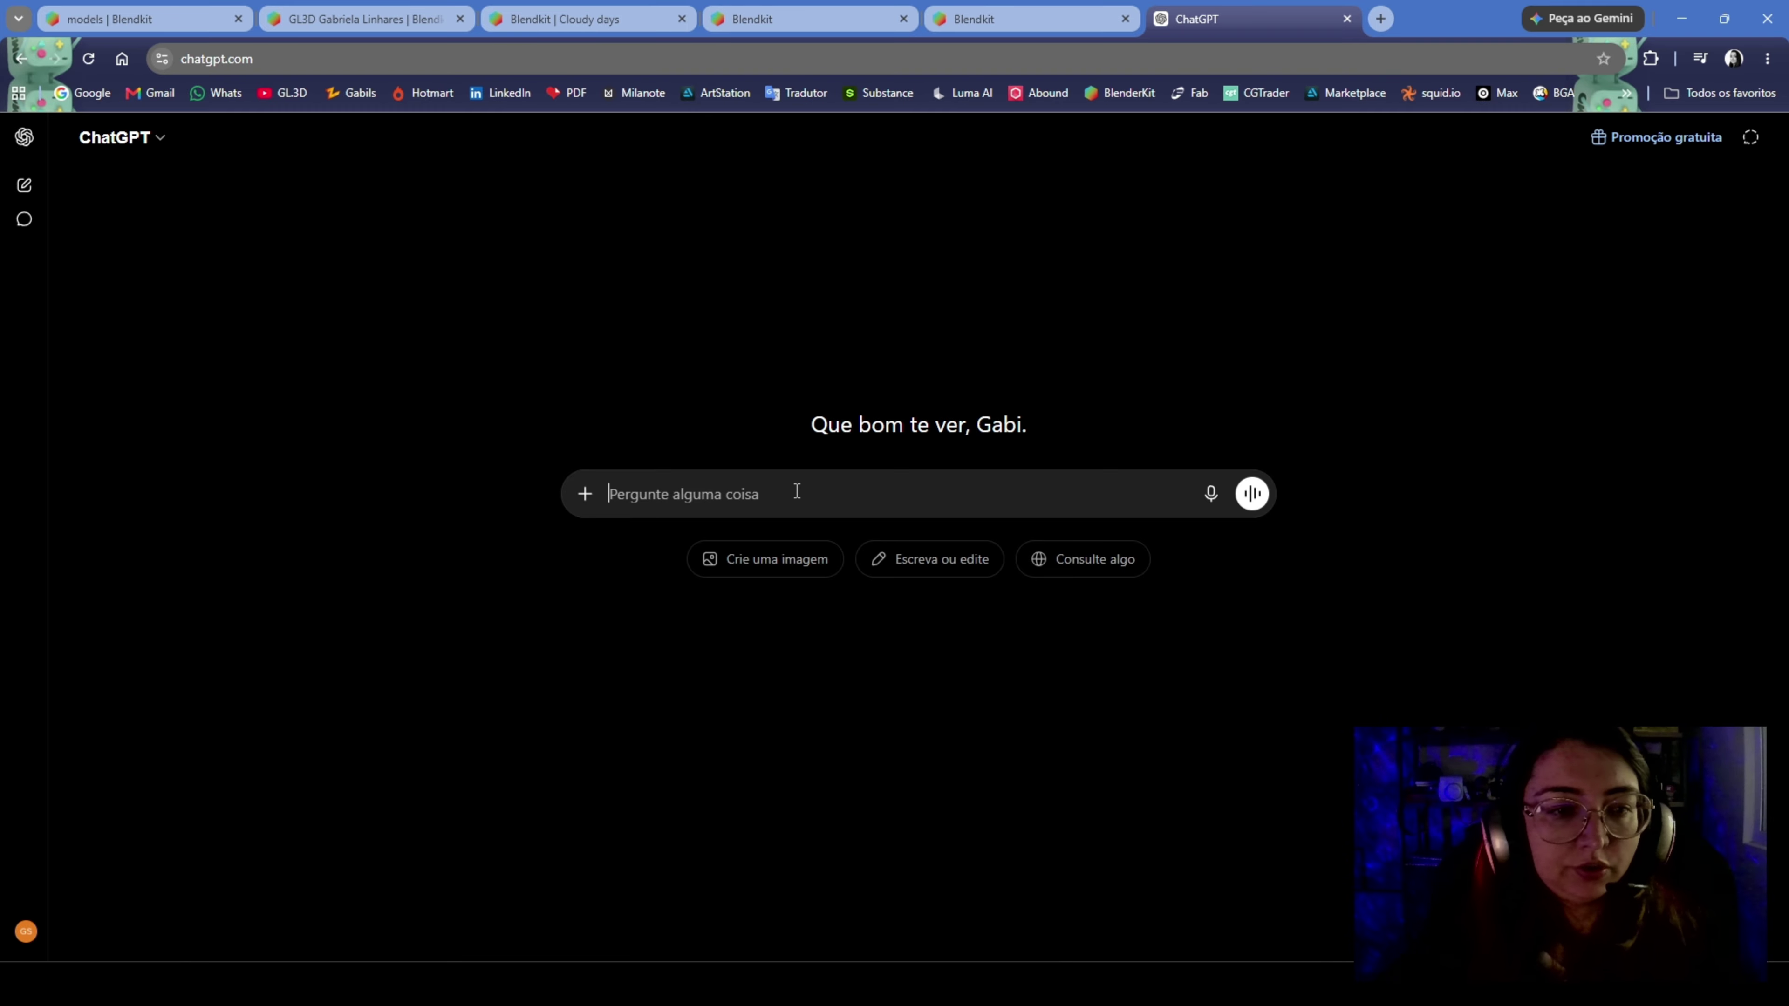
key("ctrl+v")
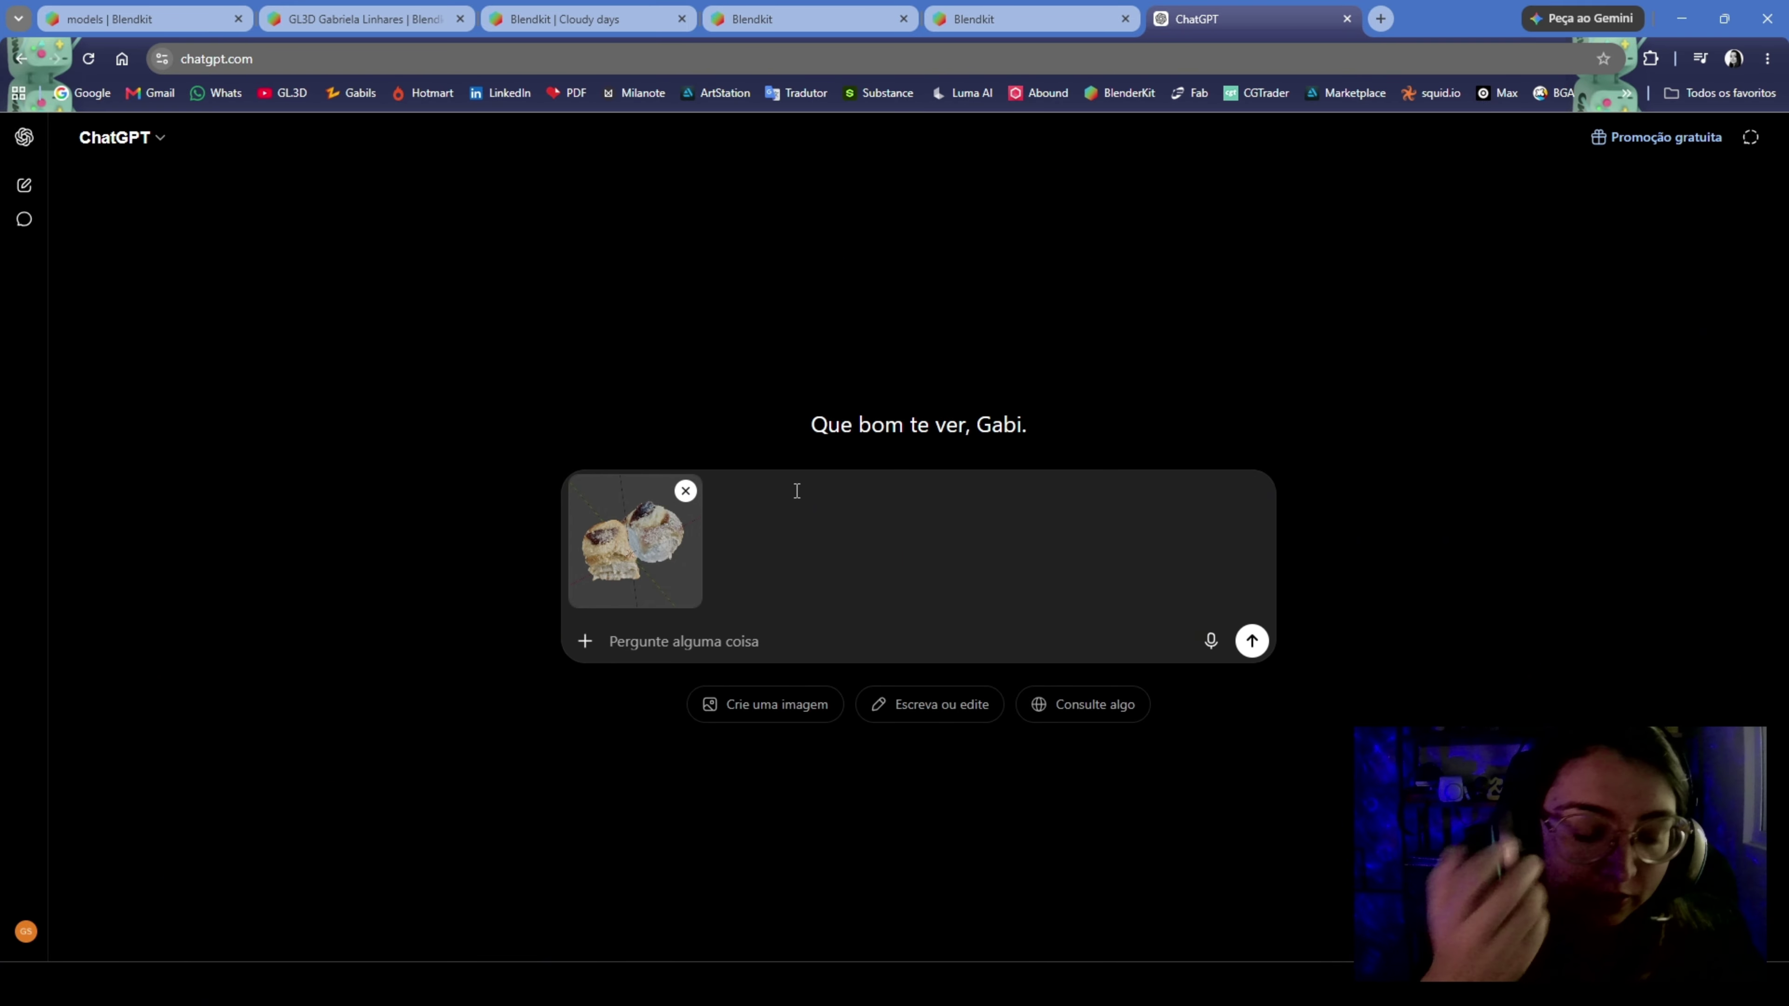
Send the prompt "Me de nome, descrição e tags 10 palavras únicas, em inglês pra esse asset para o blendkit" / "02 pães doces, photogrammetry scan, highpoly"
type("Me de nome")
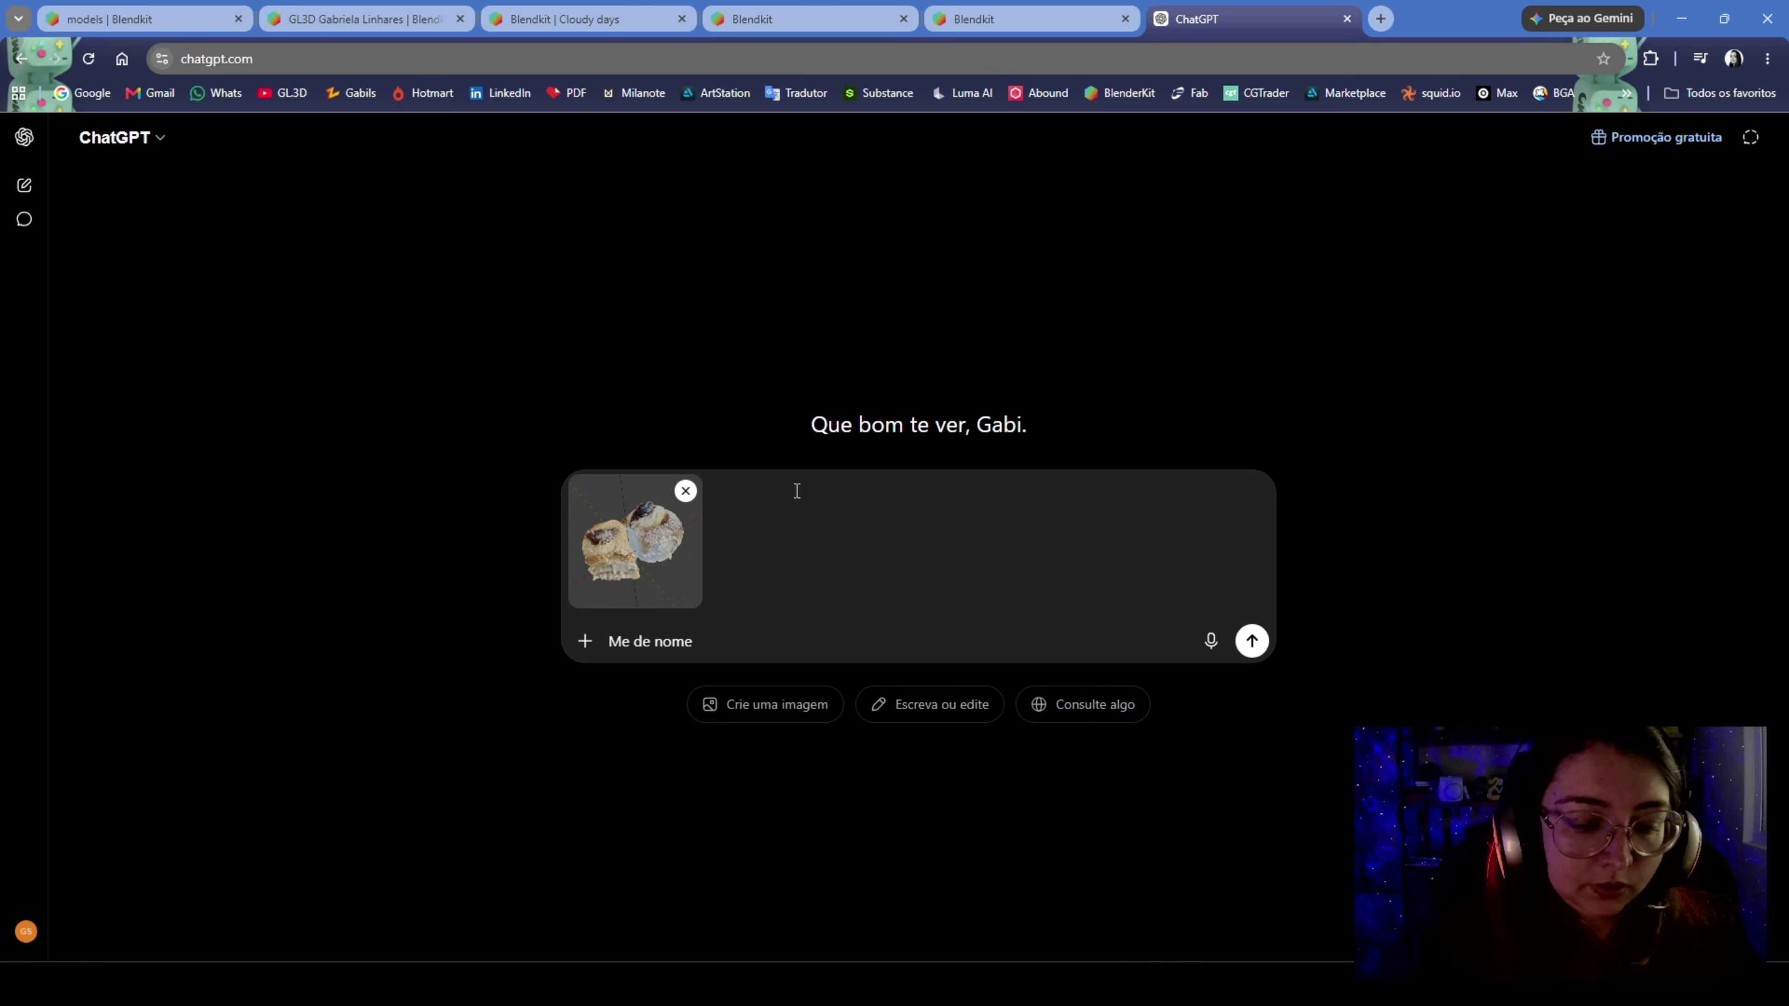
type(", des")
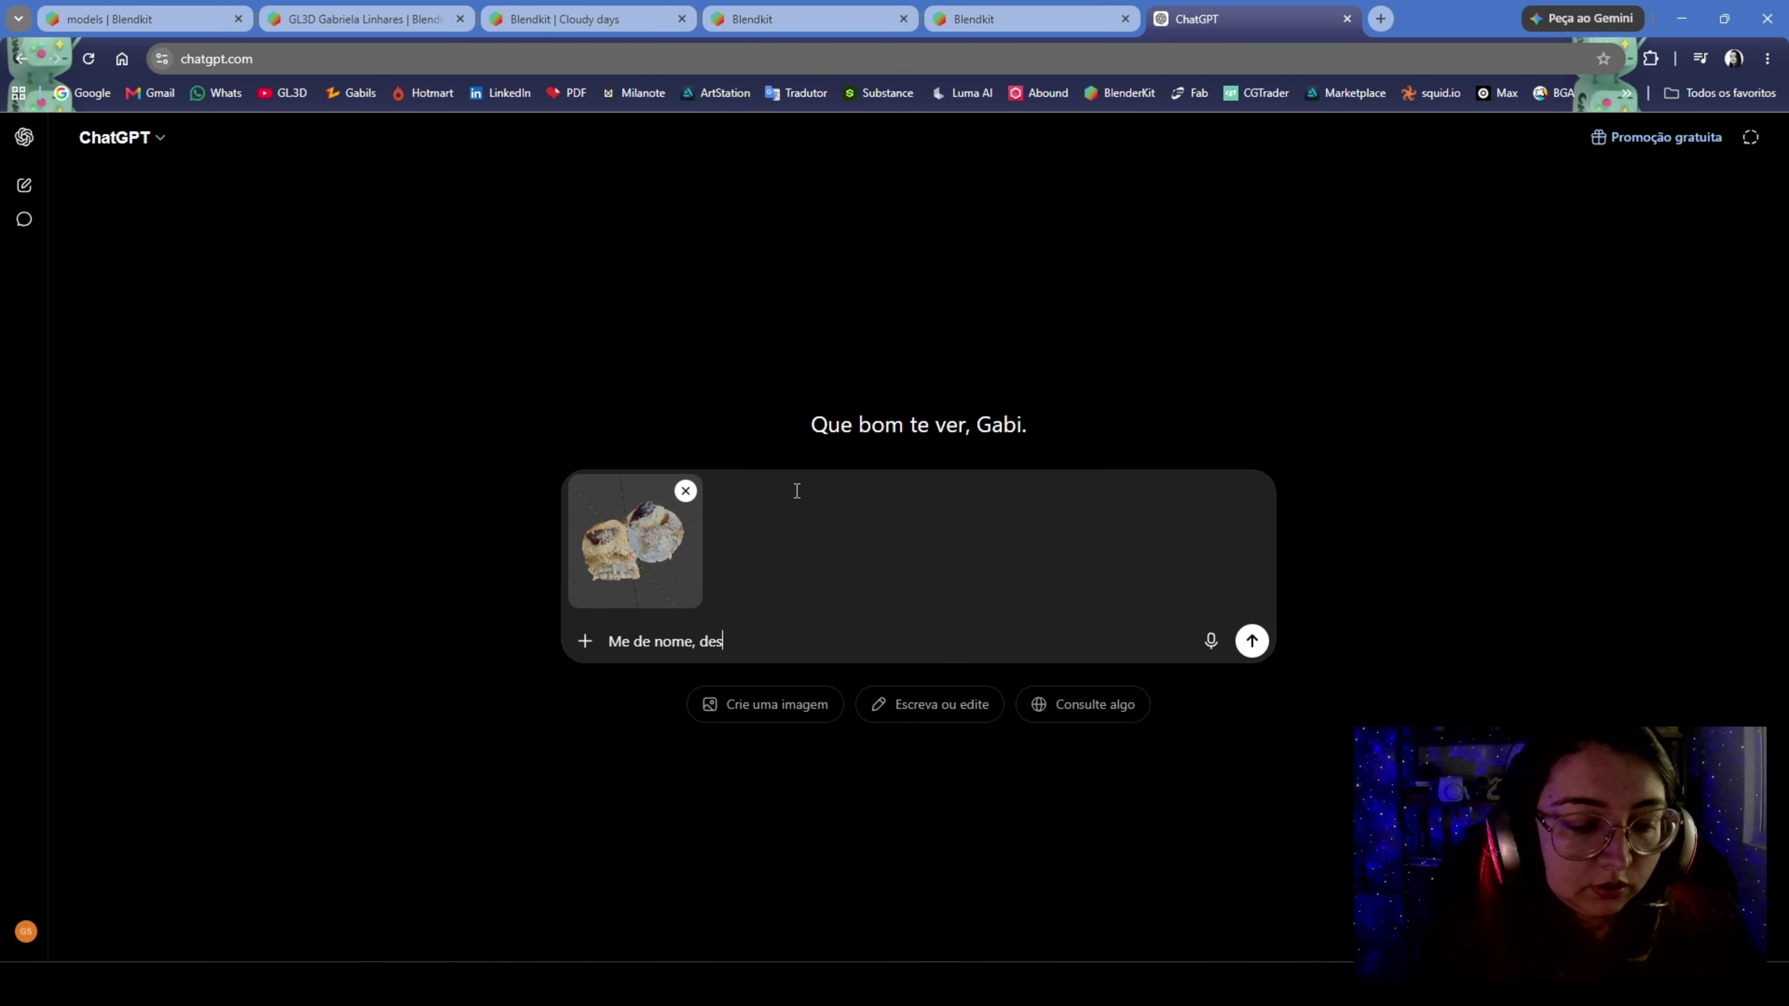
type("crição ")
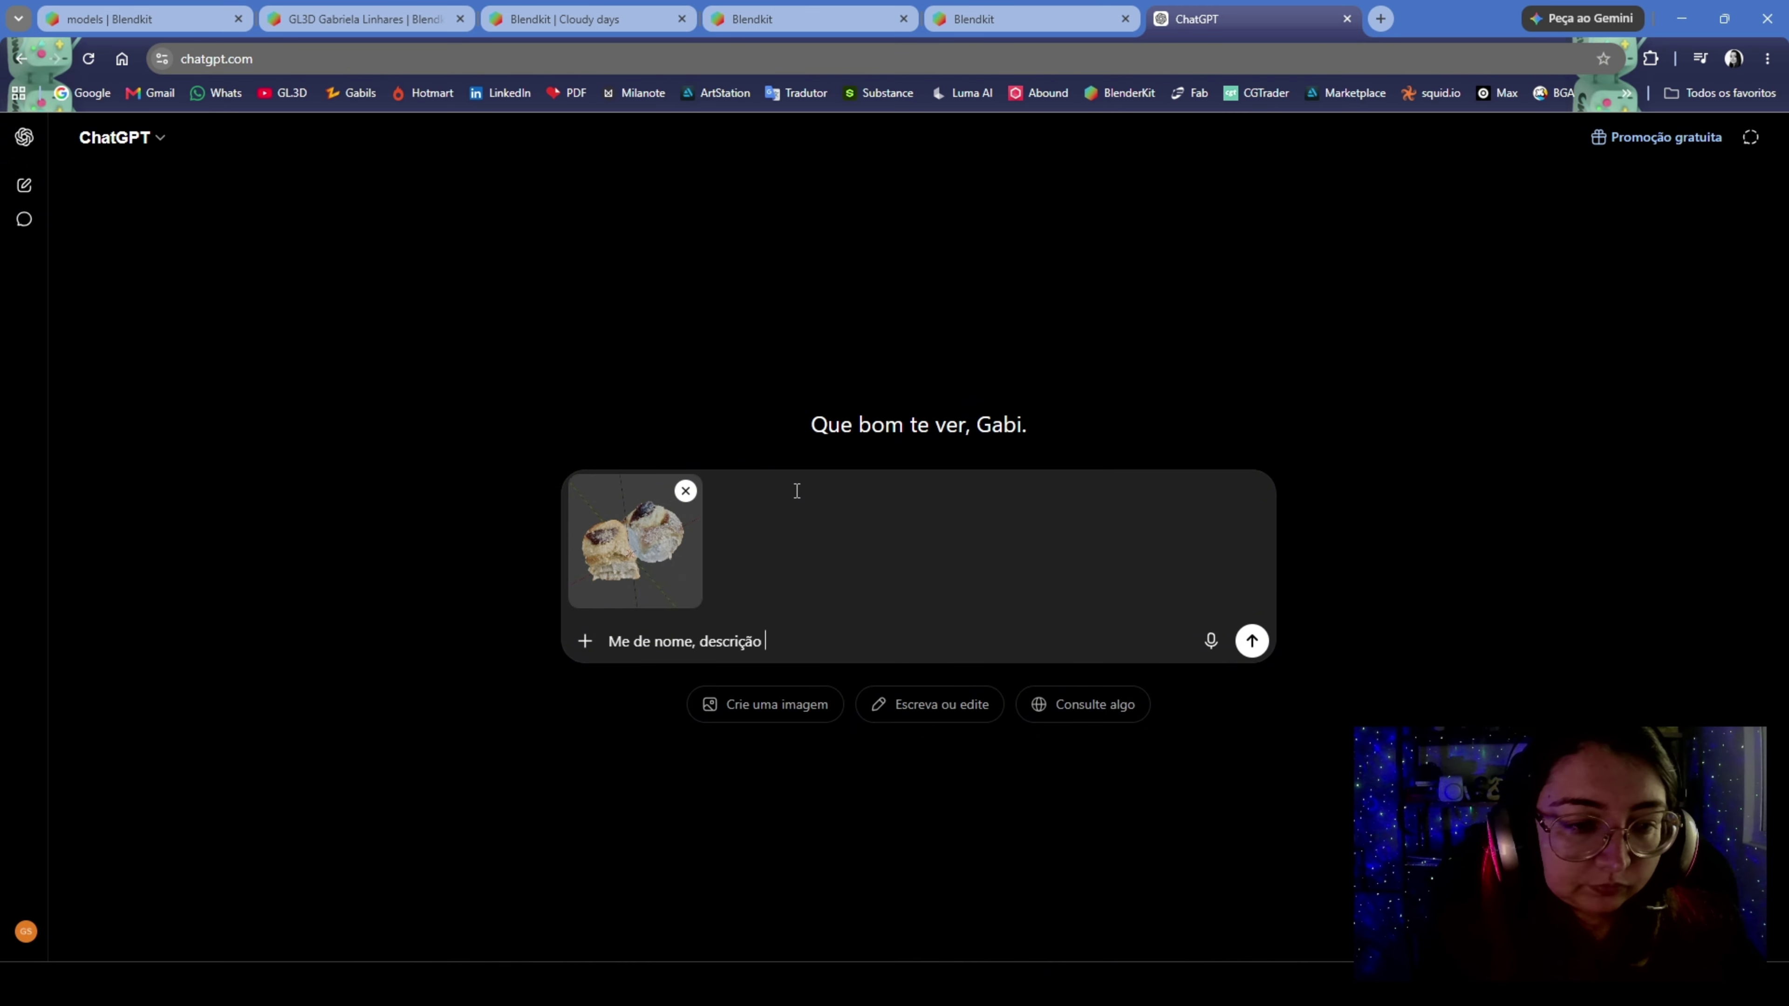
type("e tags")
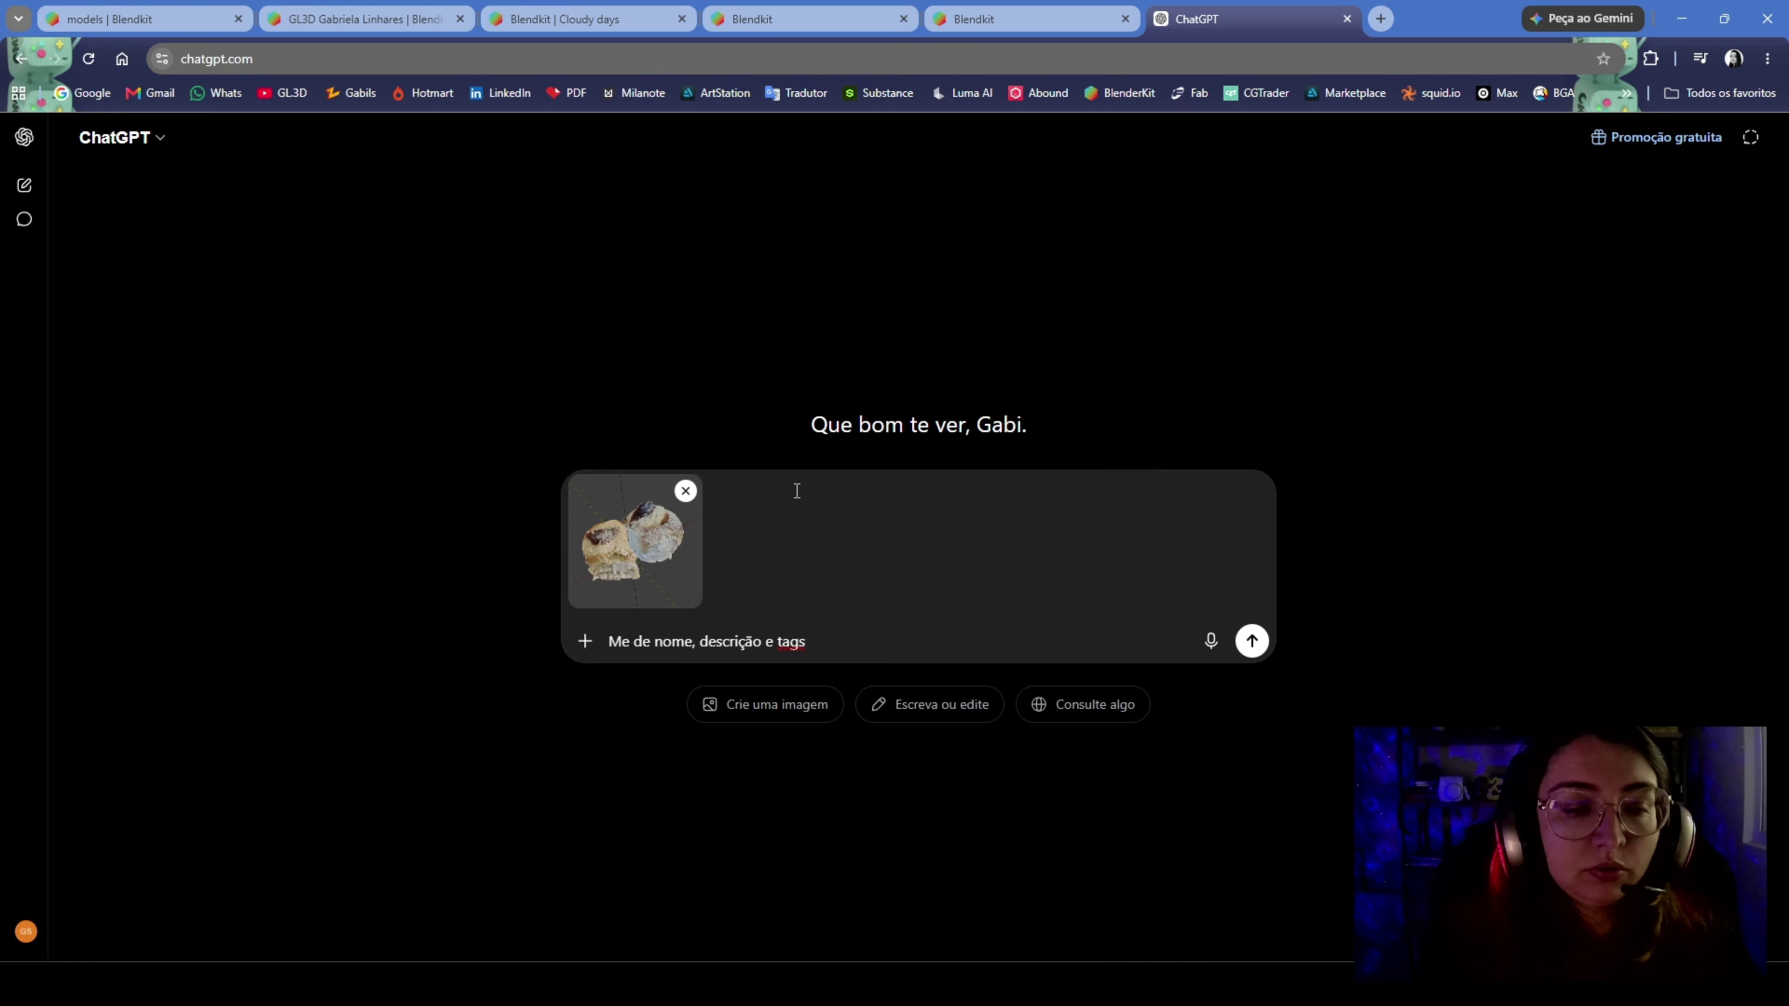
type("10 pala")
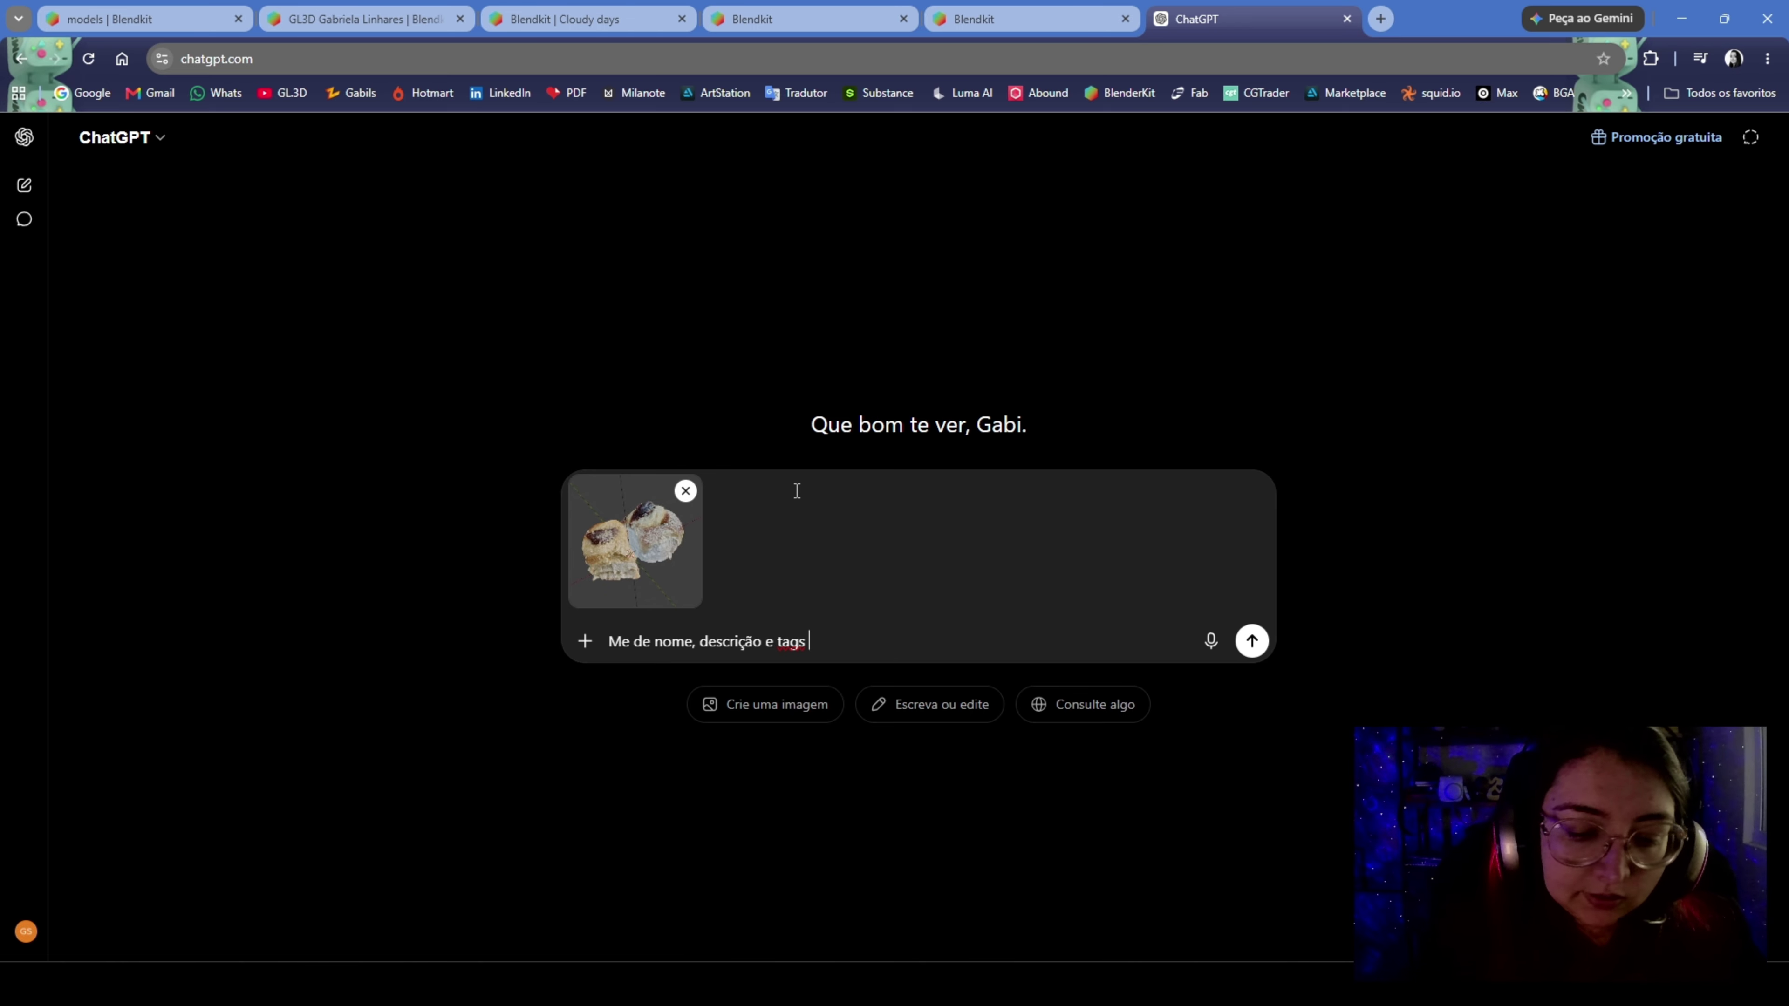
type("v")
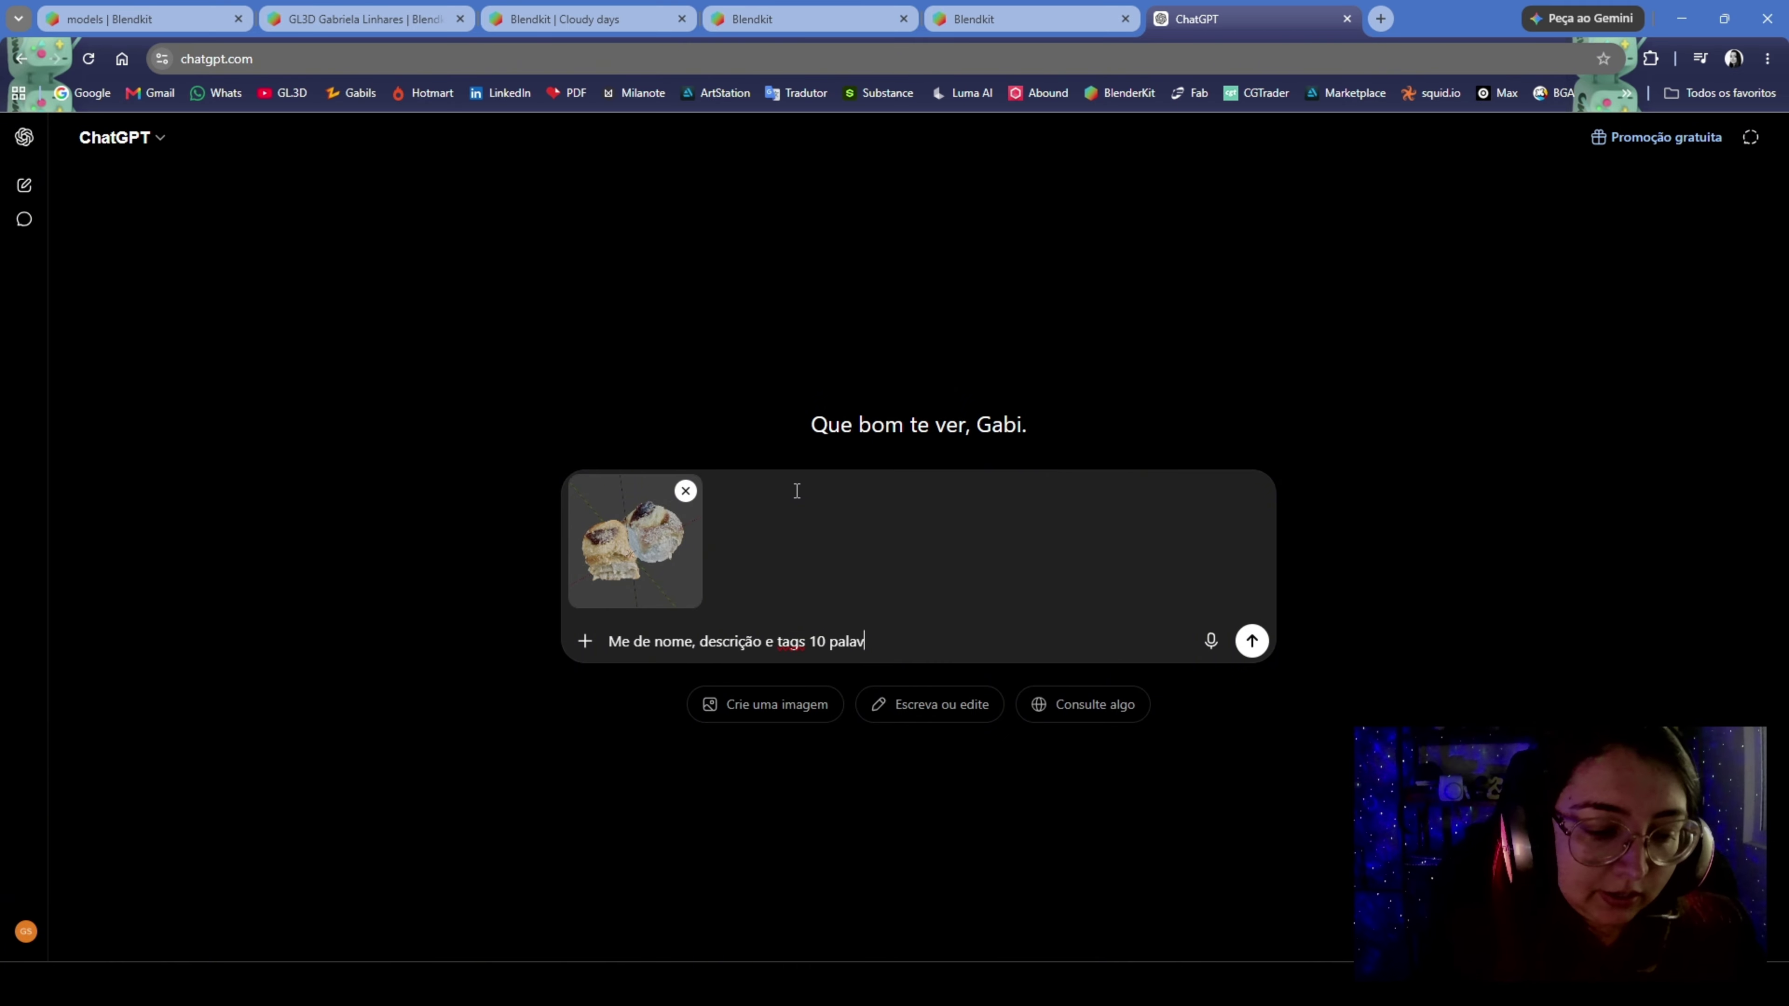
type("ras ún")
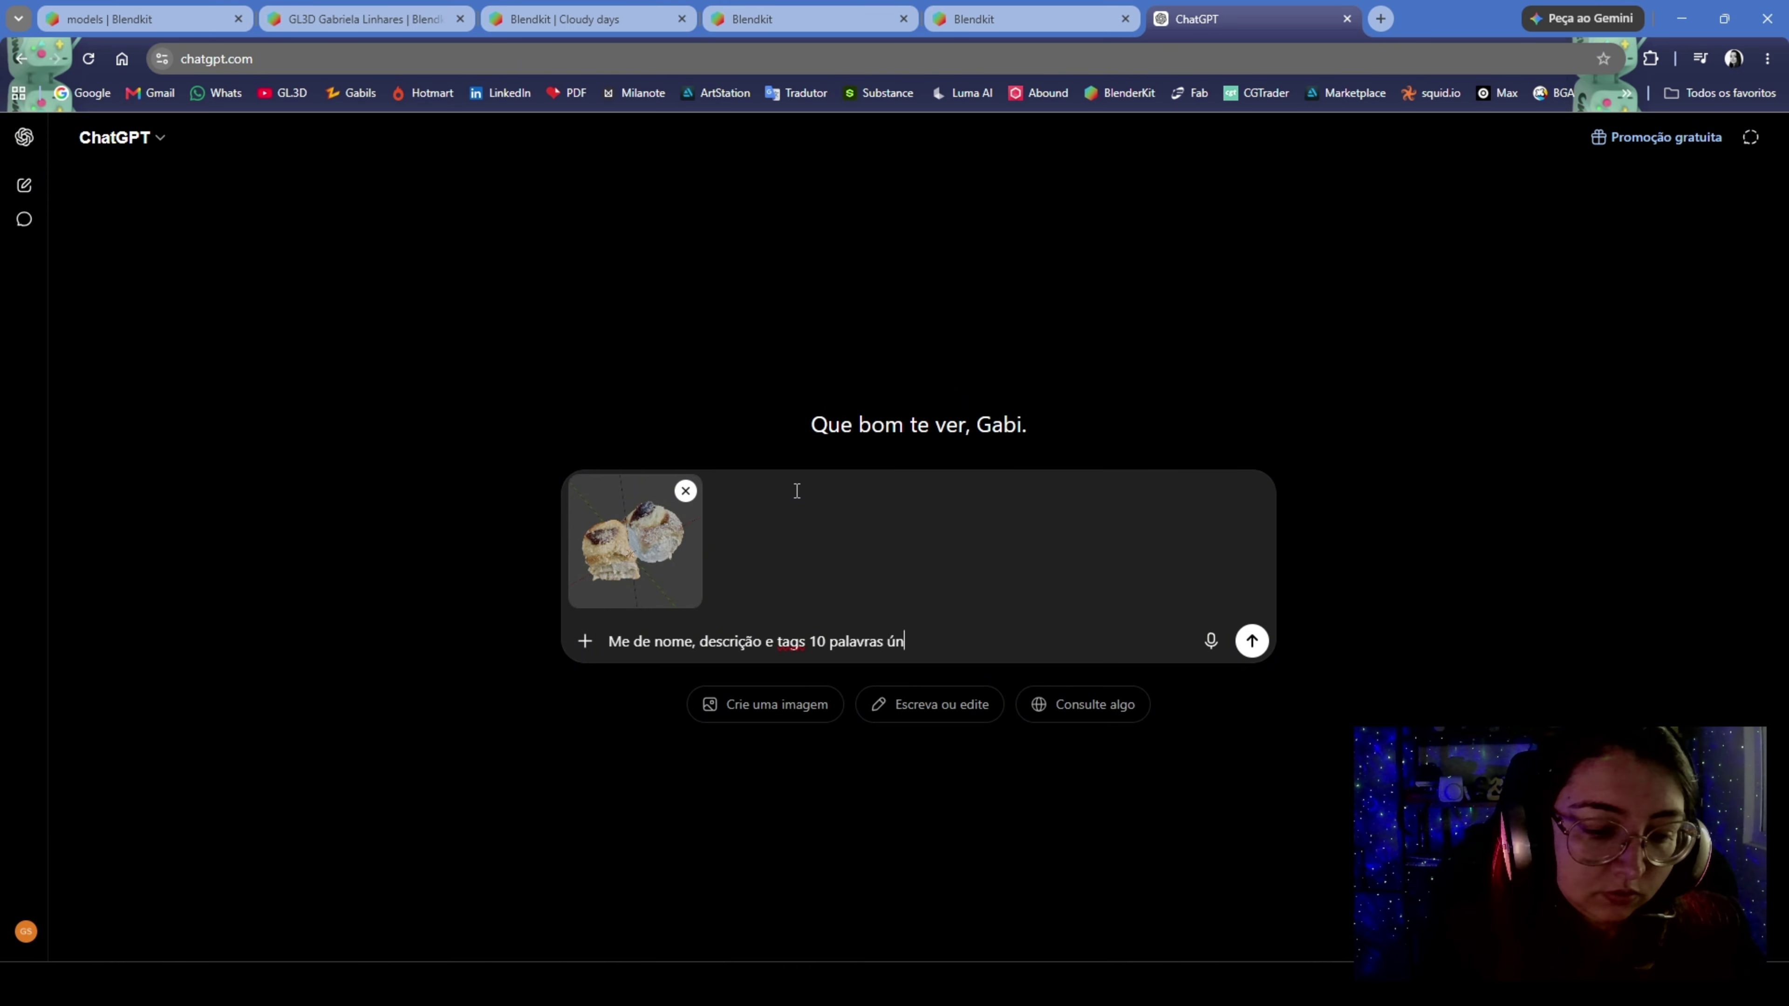
type("icas, em ingl")
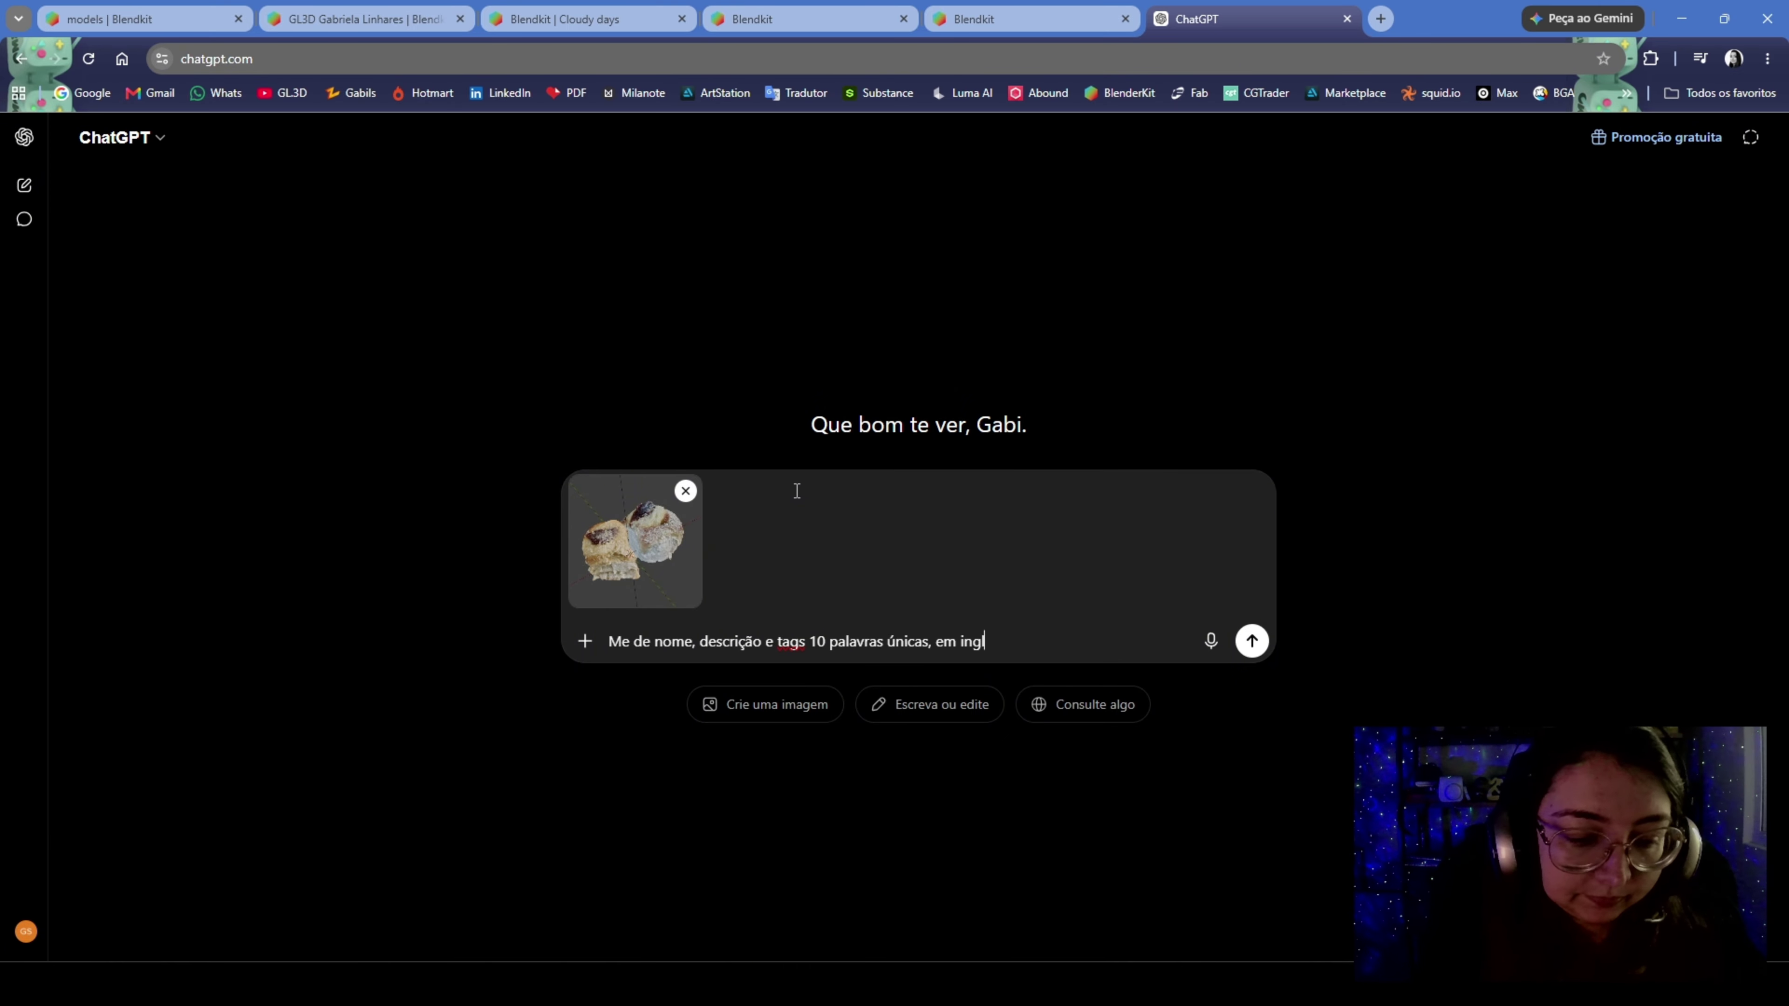
type("ês pra ess")
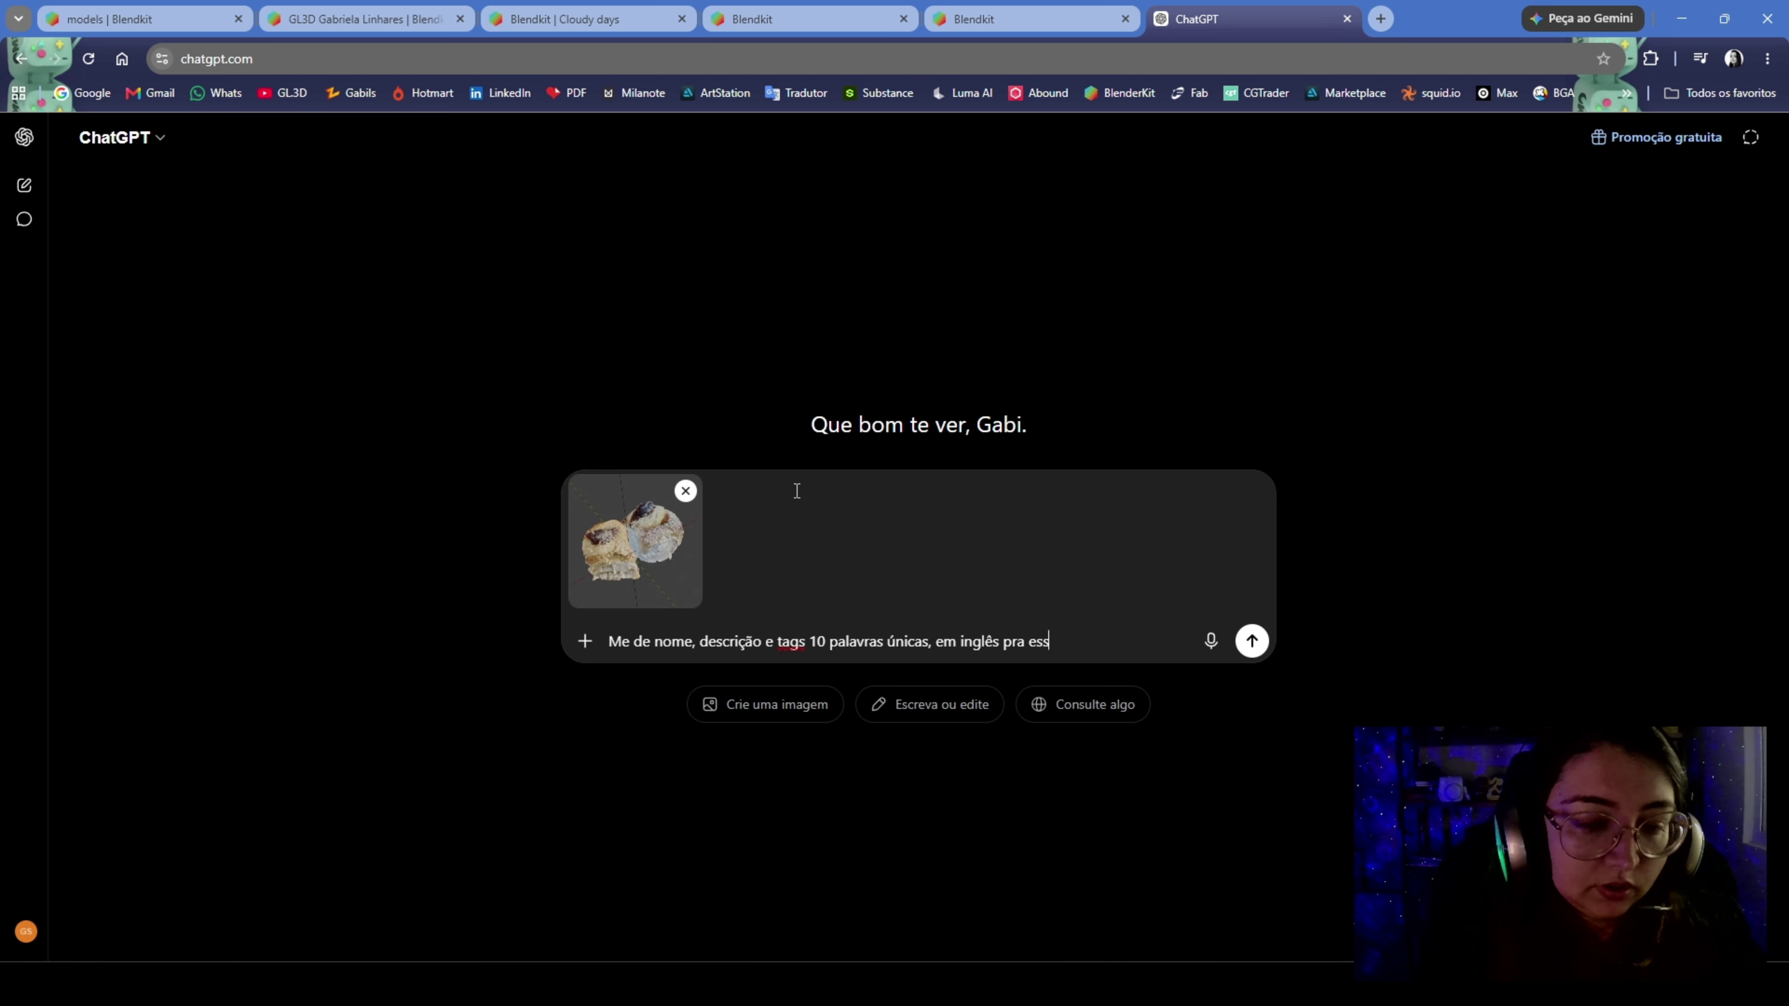
type("e asset para")
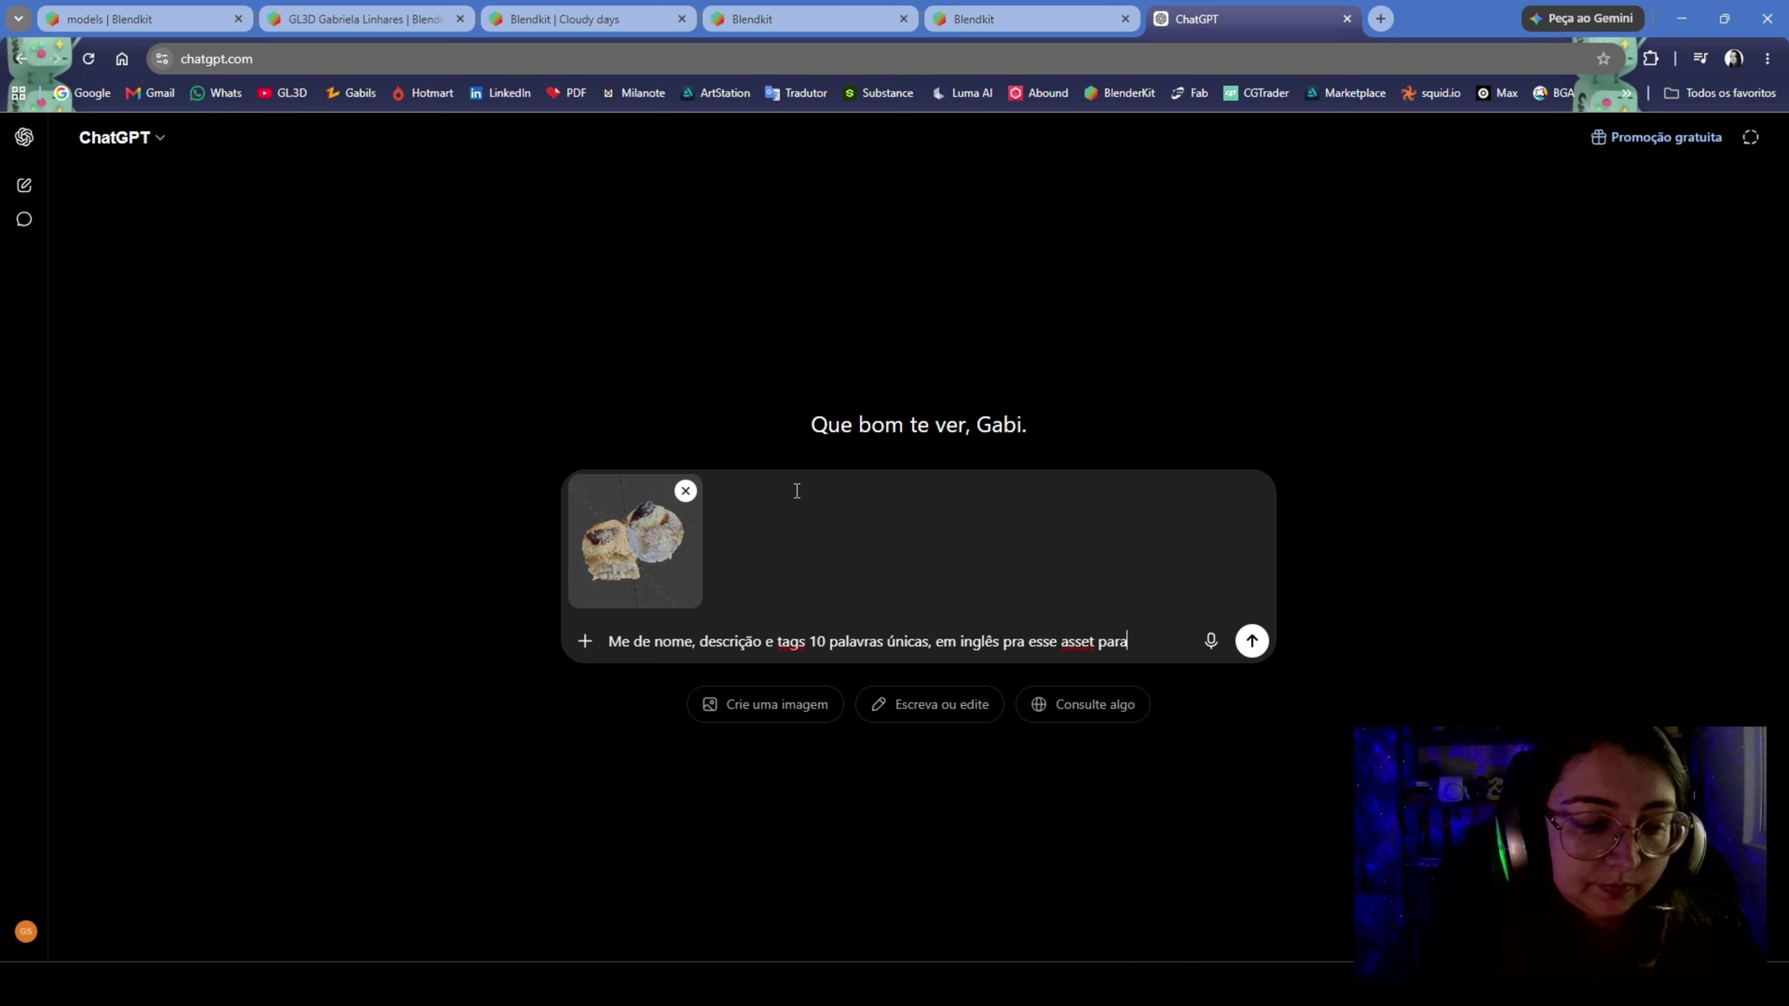
type(" o blen")
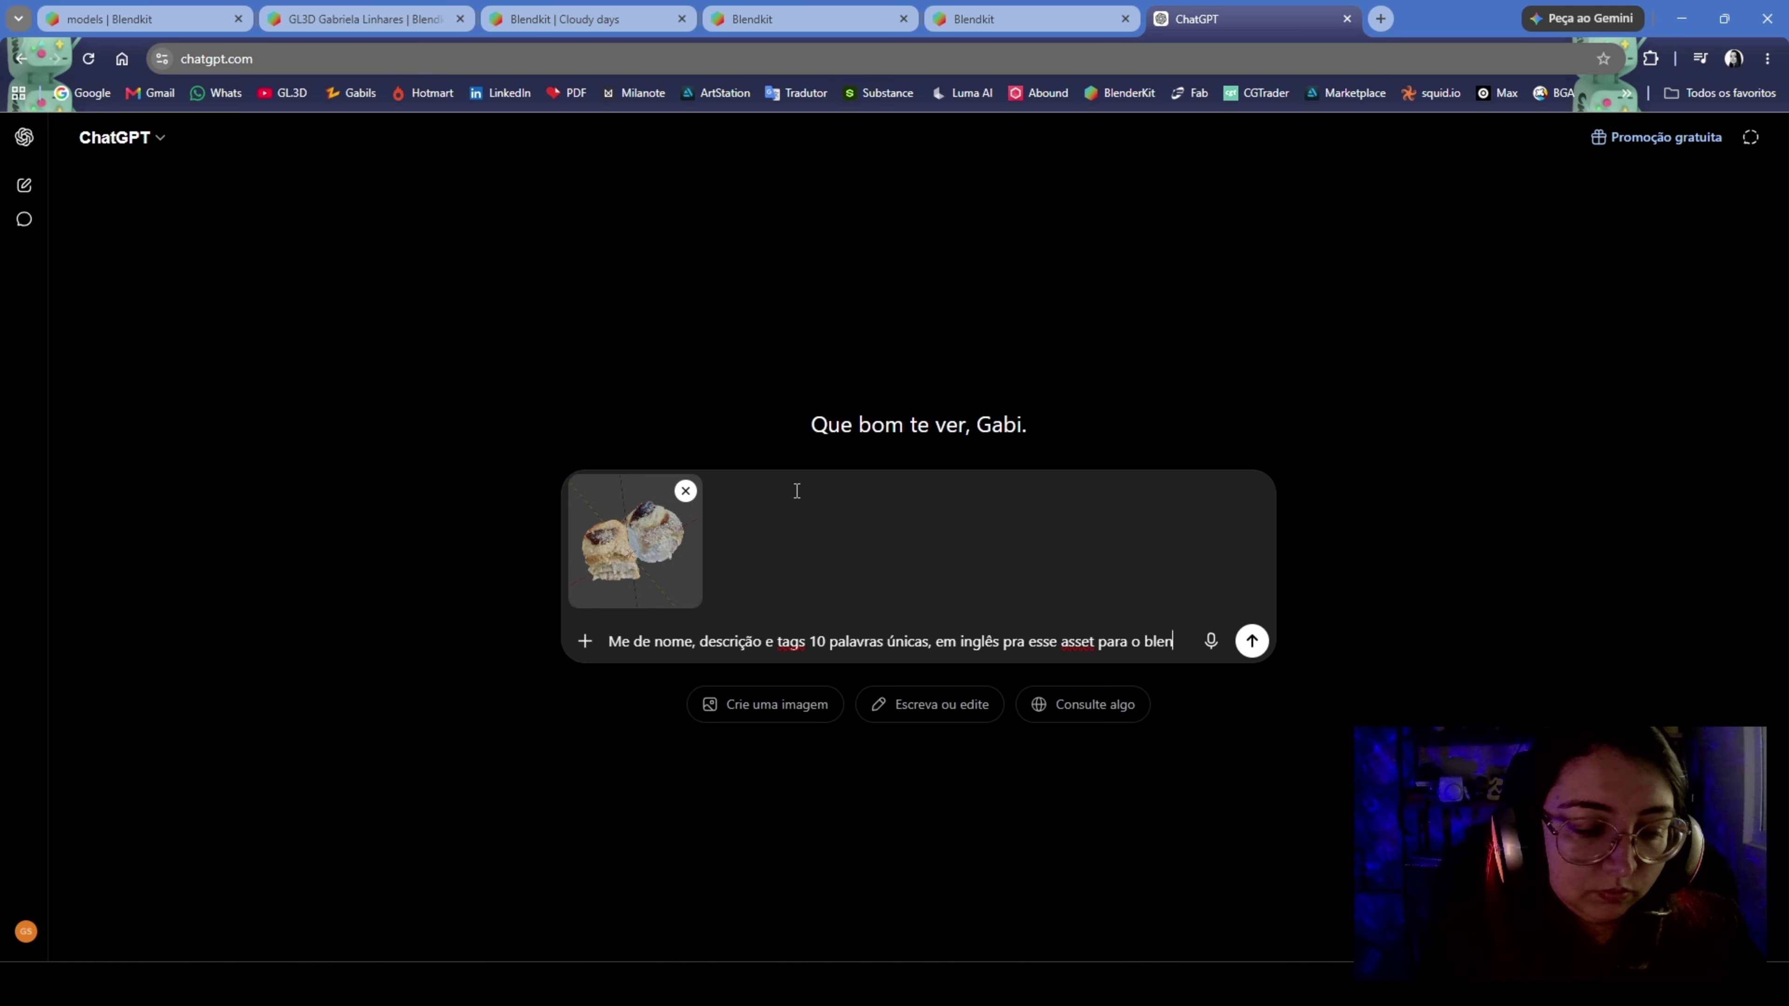
type("dkit")
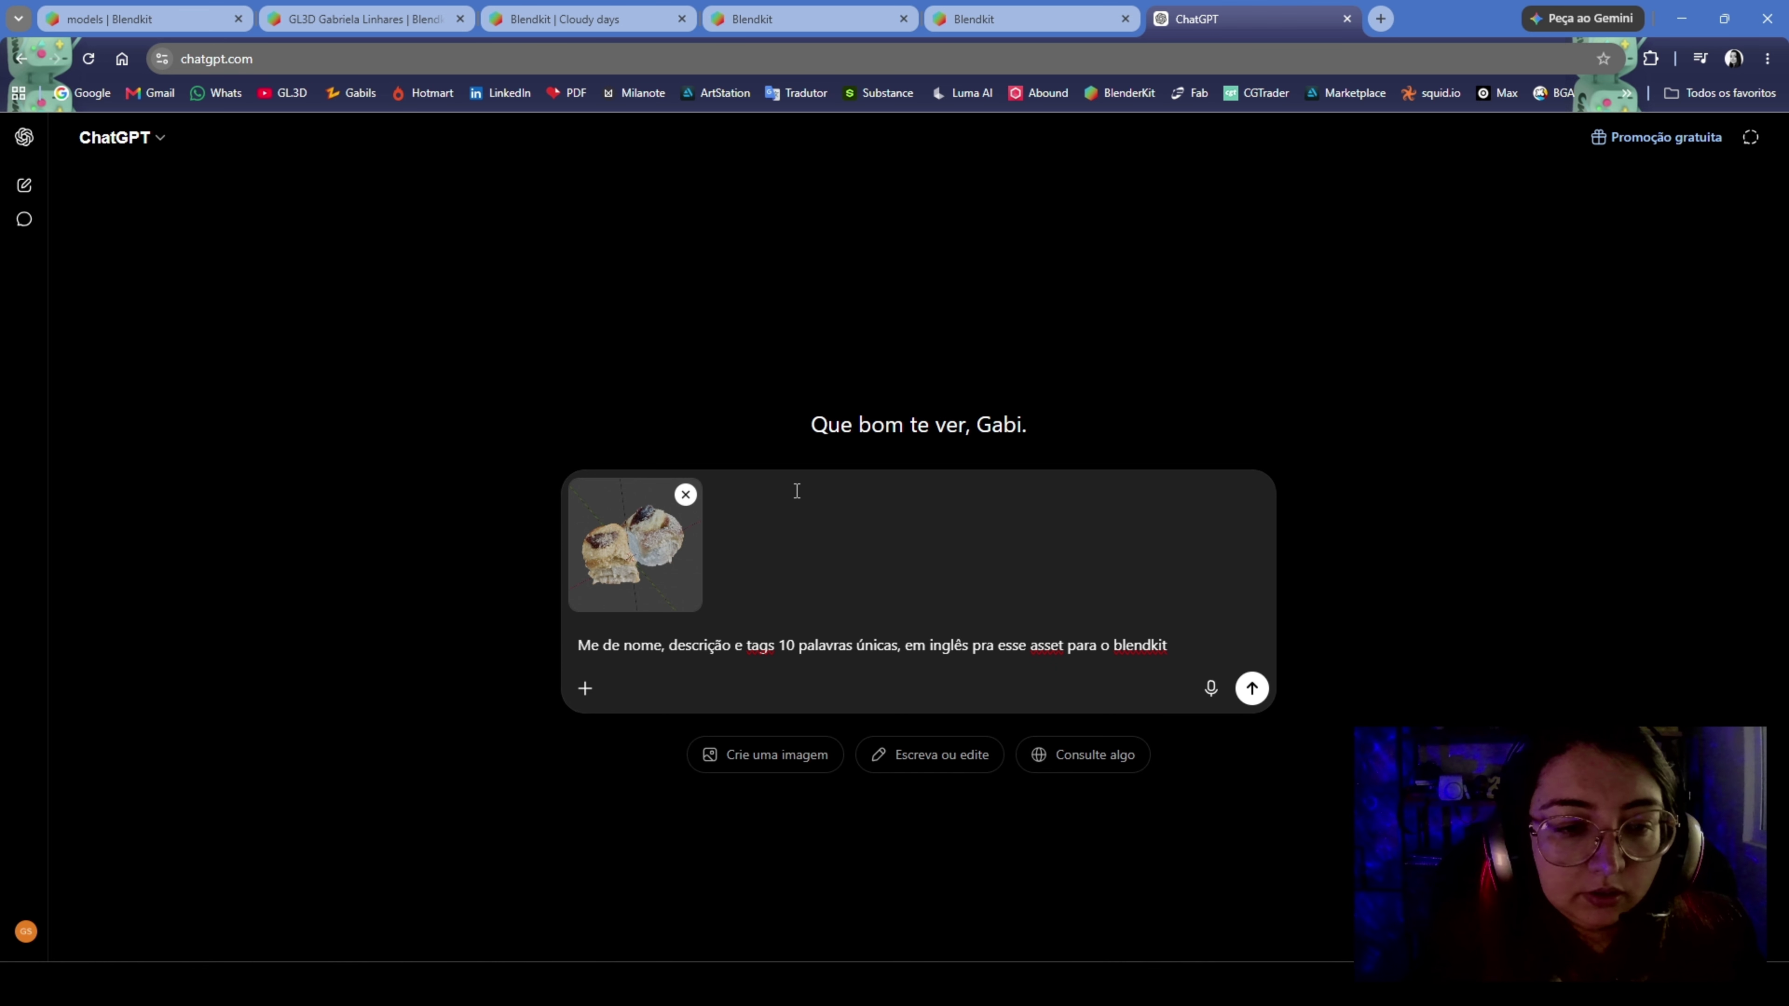
key("shift+Return")
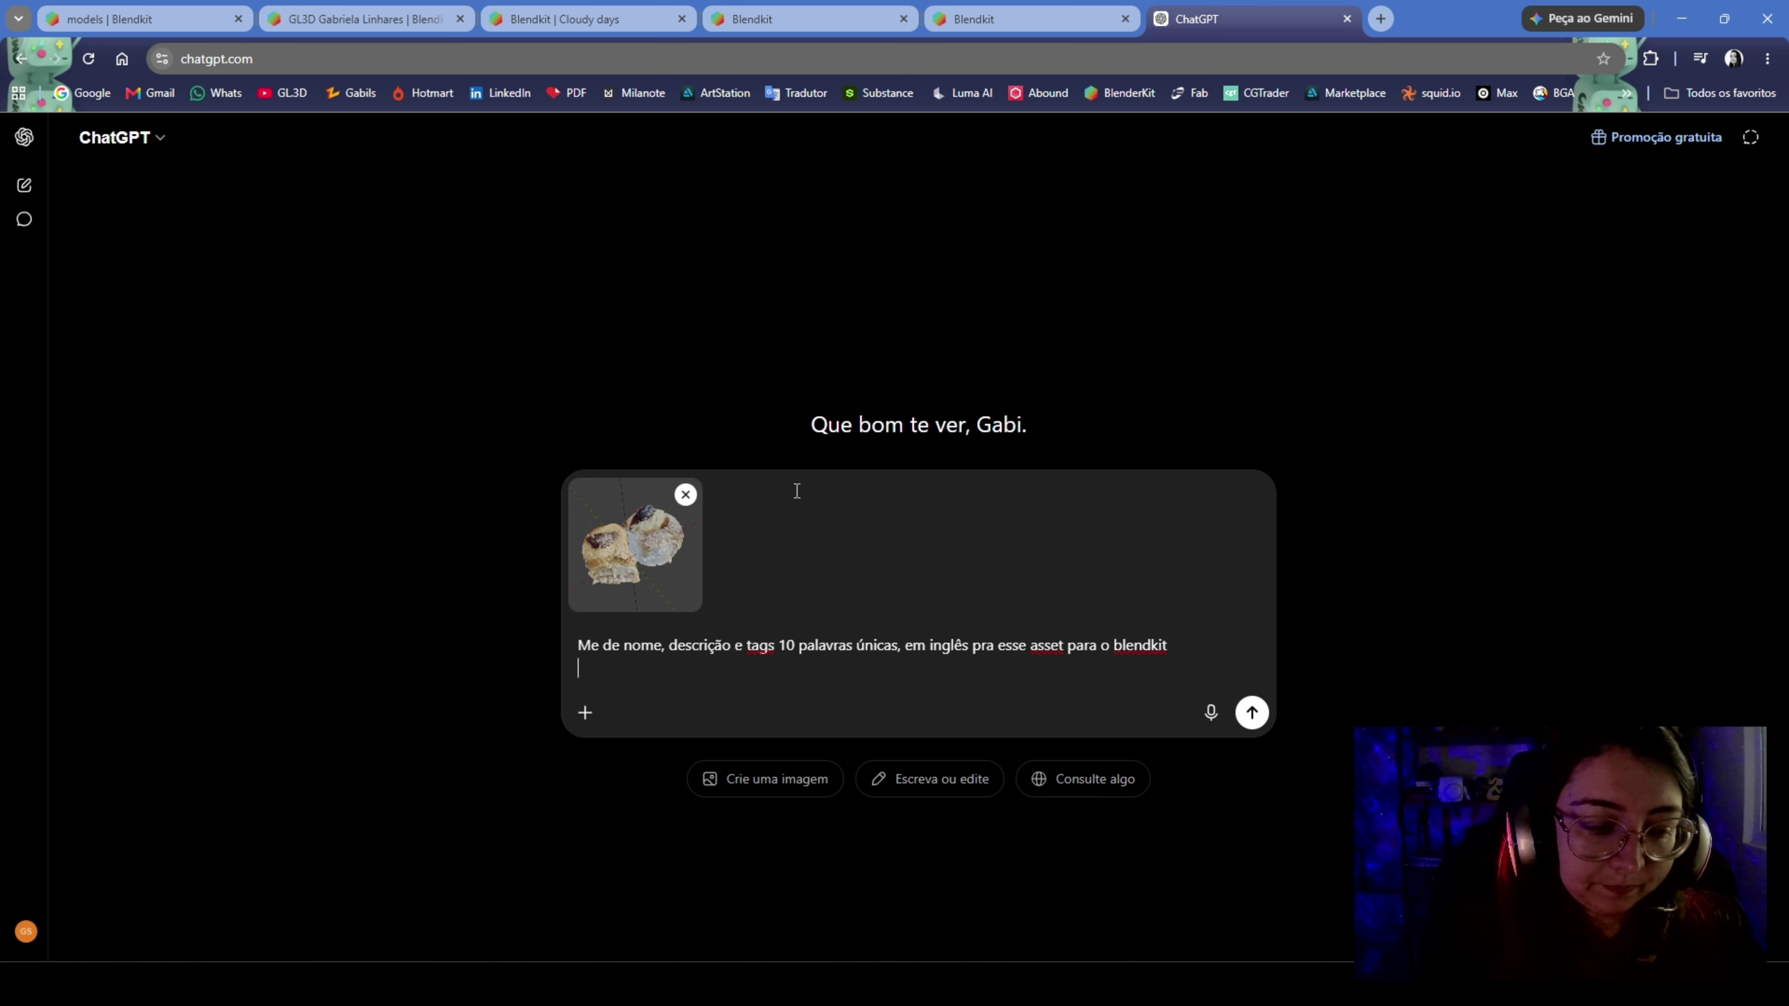
type("02")
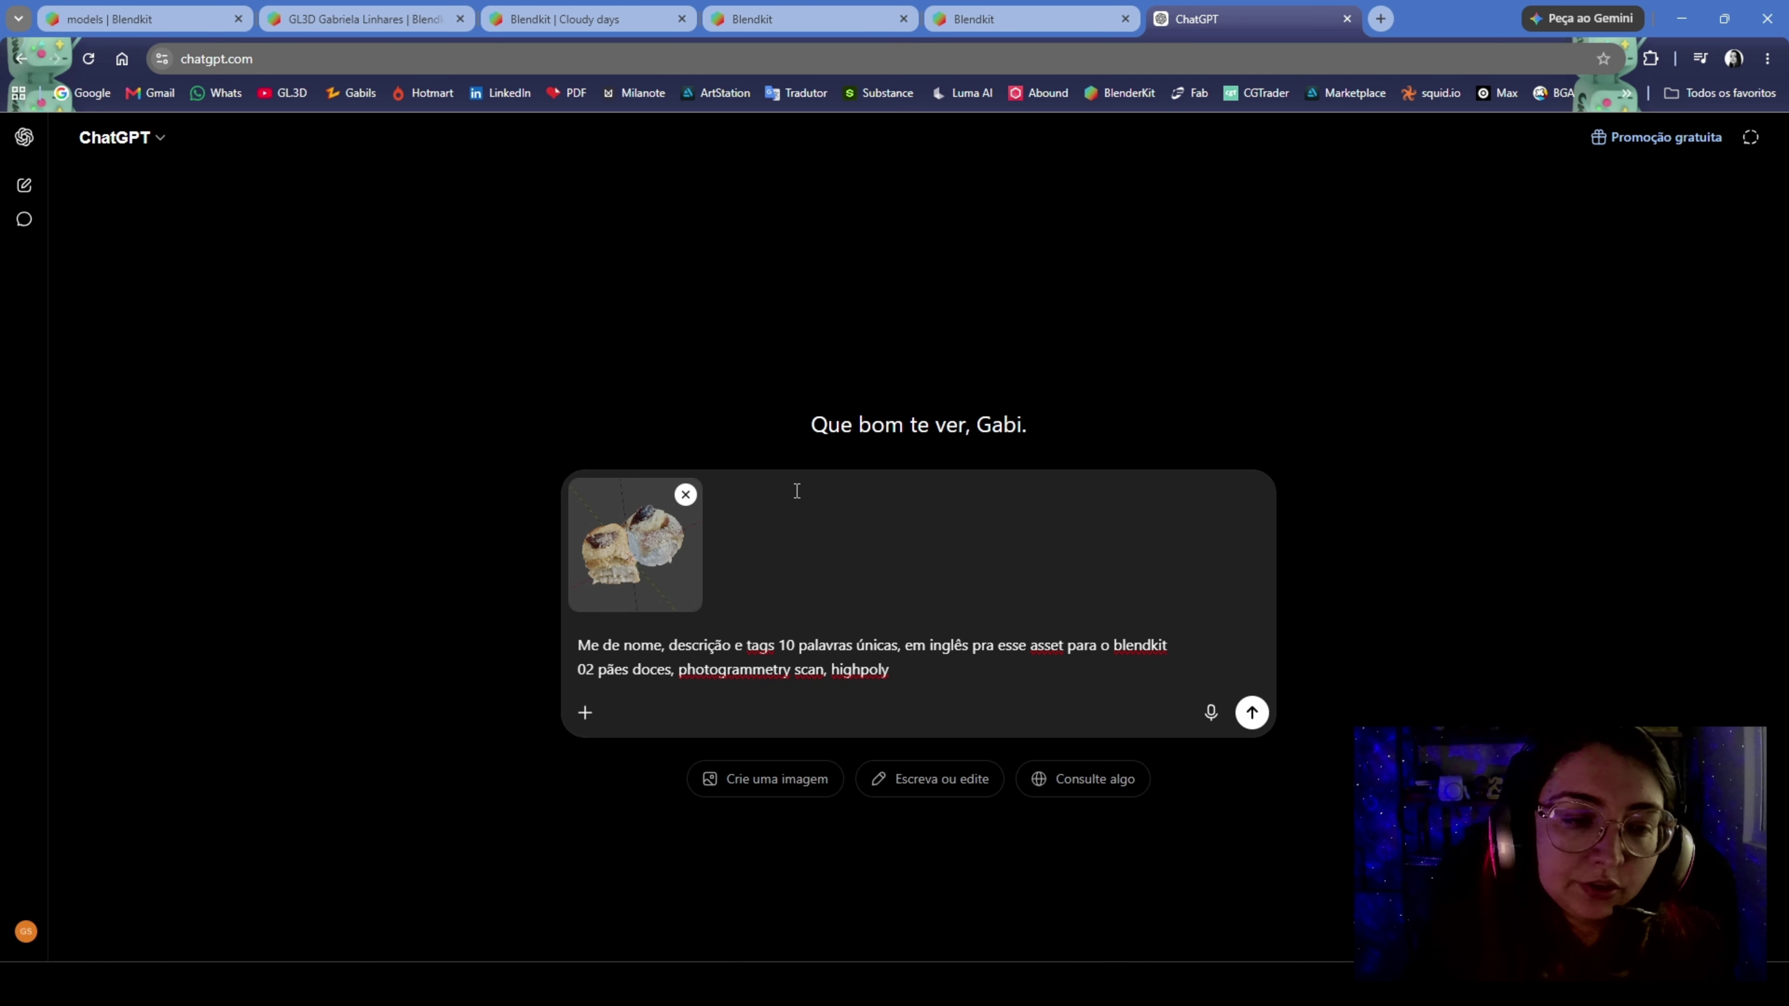
key("Return")
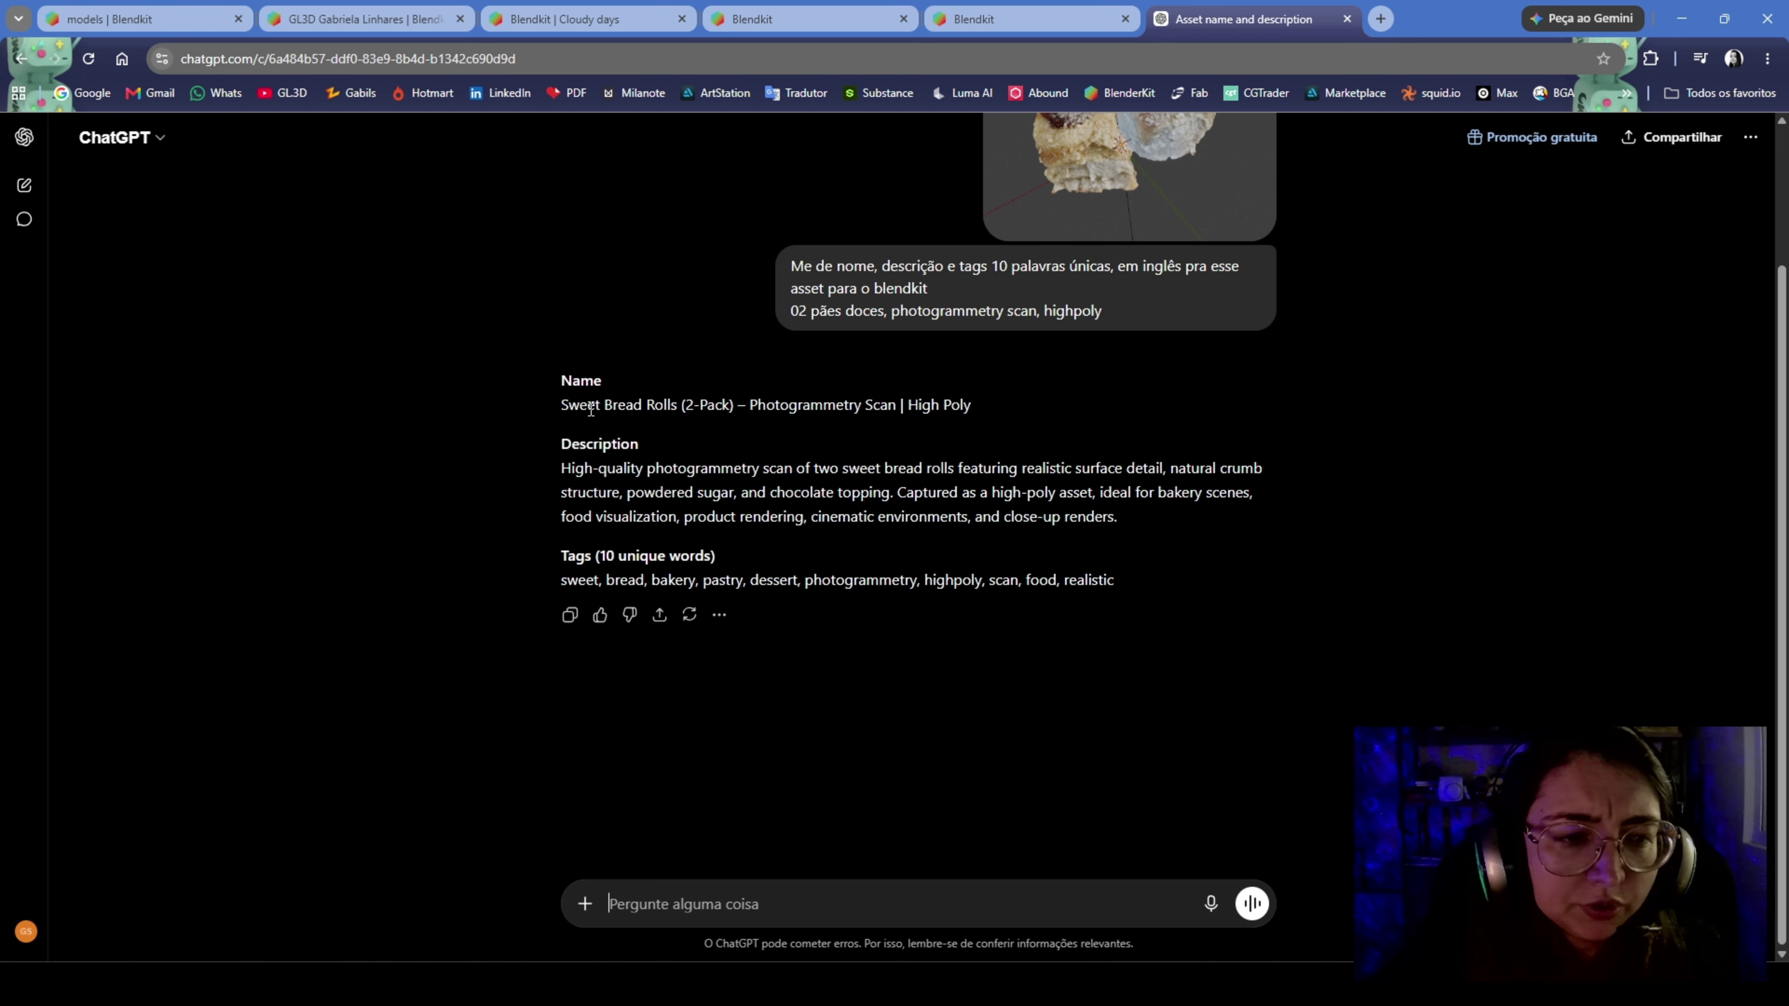
Copy "Sweet Bread Rolls" from the suggested name and, back in Blender, set it as the asset's upload name
left_click_drag(557, 414, 675, 412)
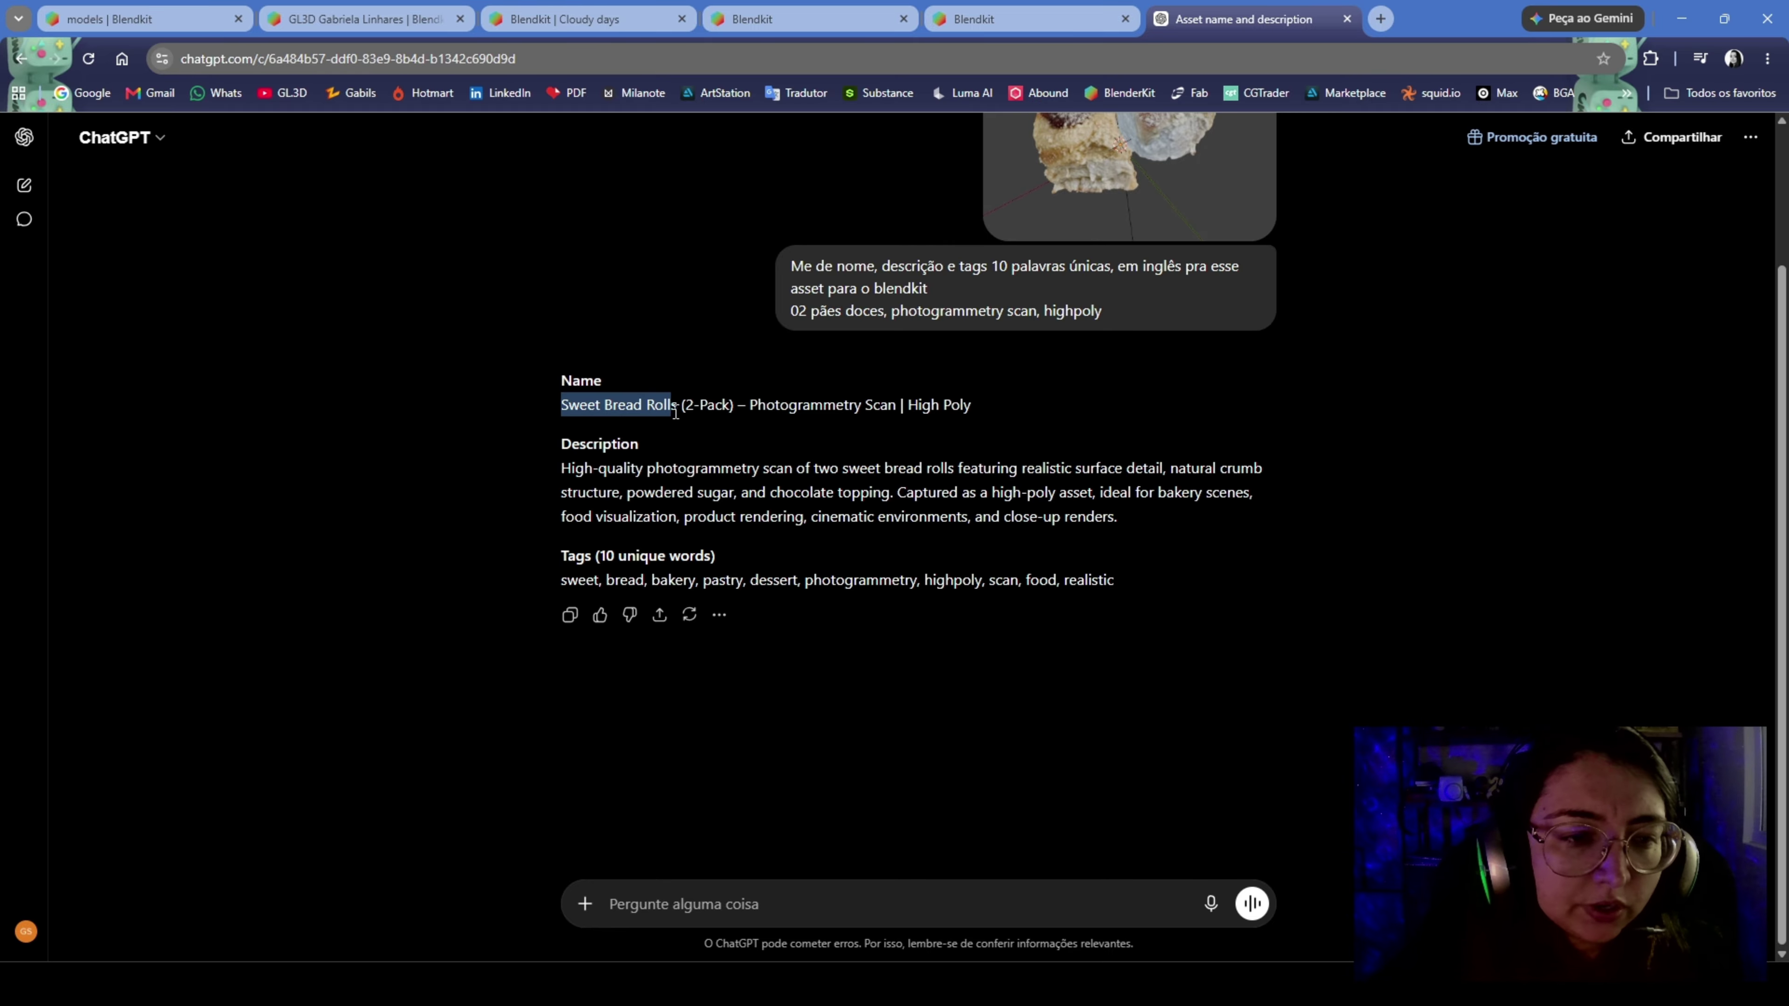
right_click(668, 410)
left_click(720, 436)
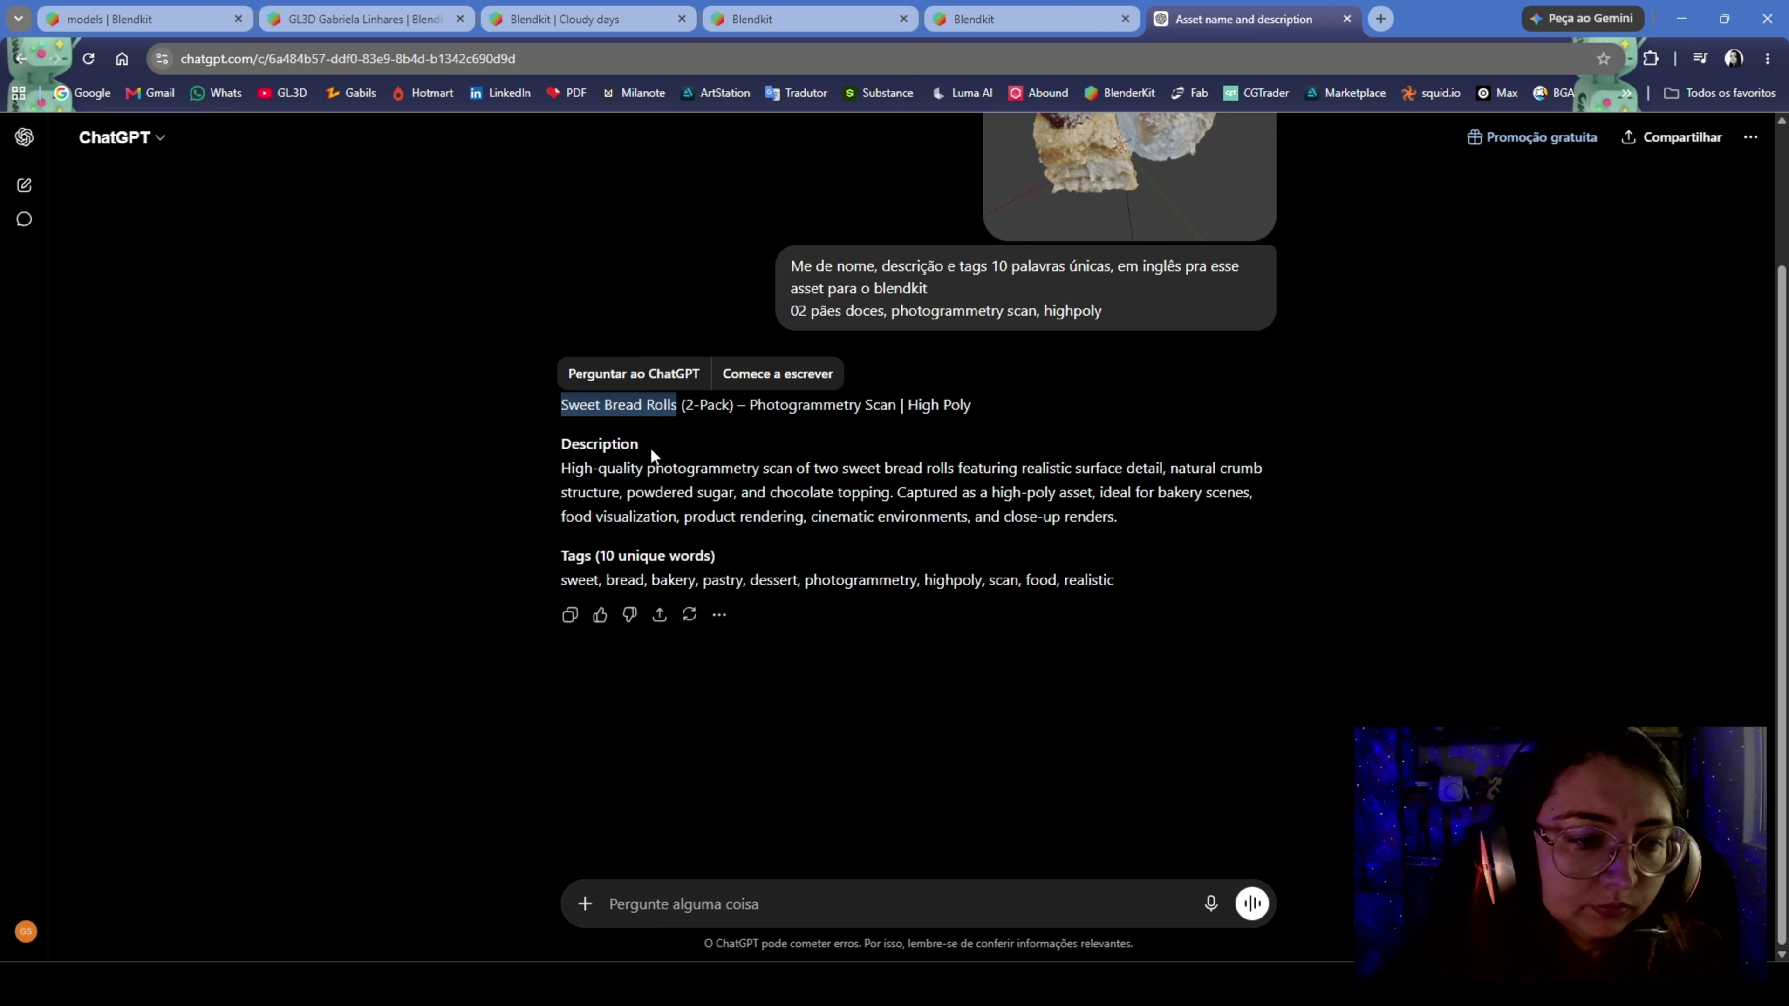
mouse_move(318, 984)
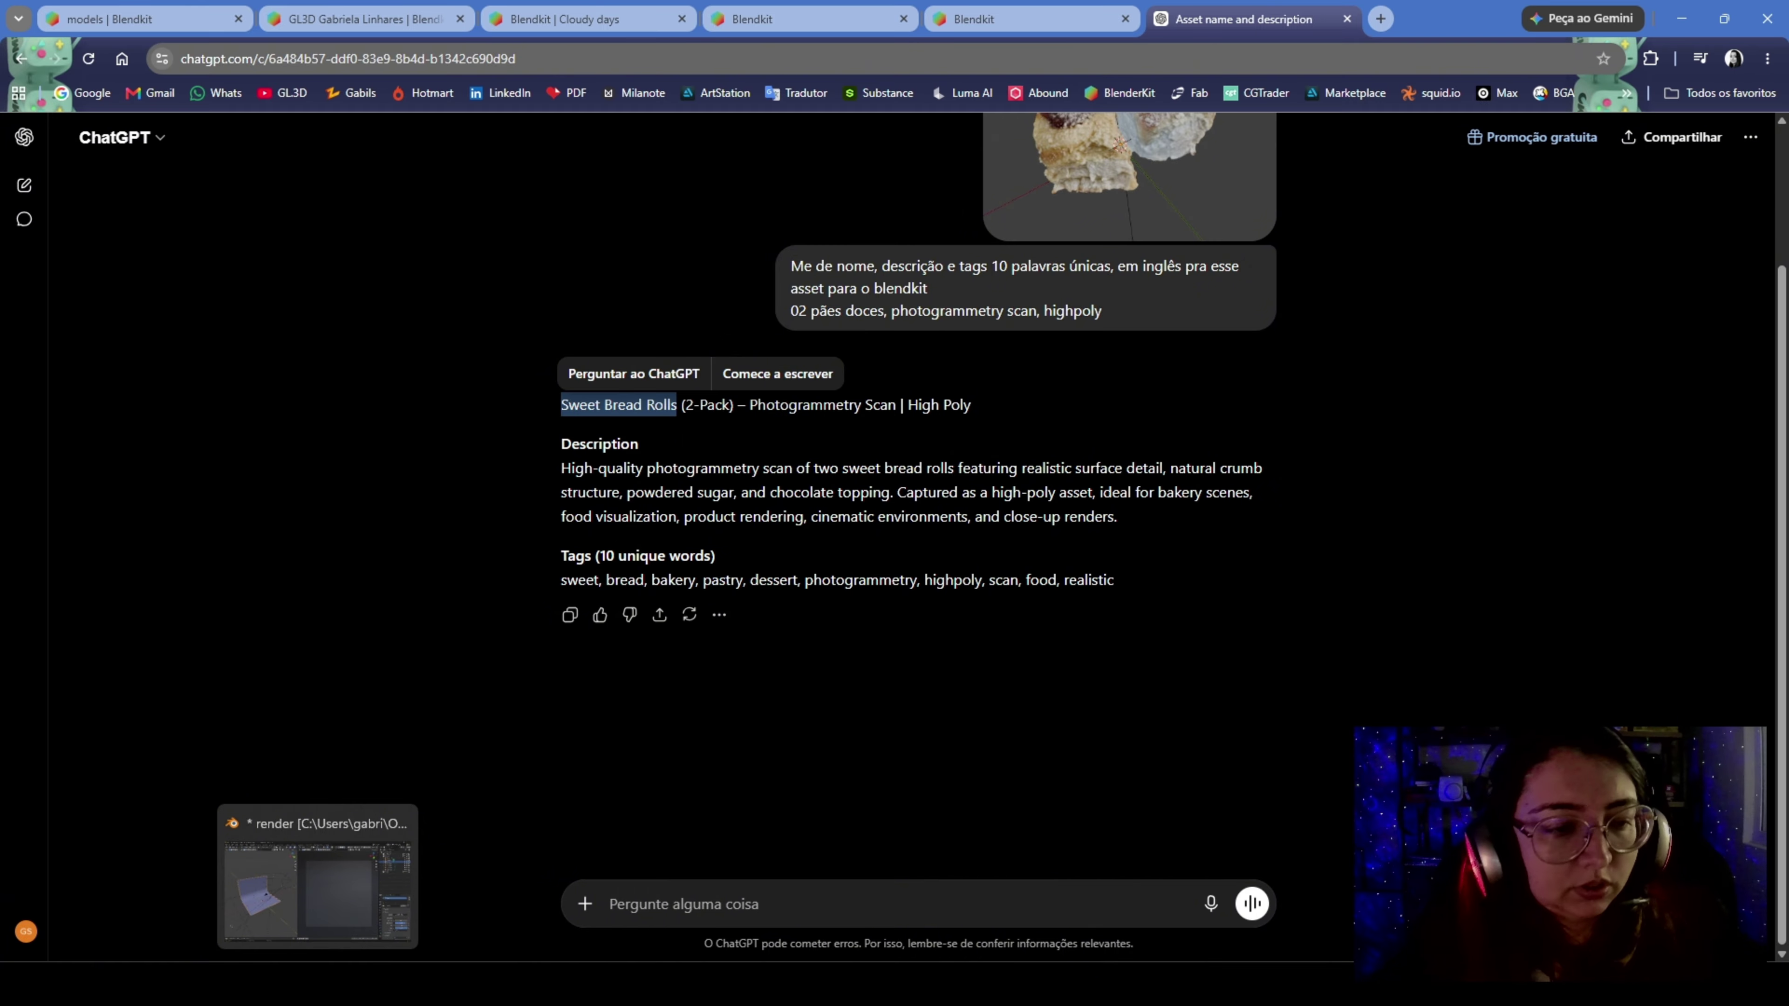
left_click(316, 891)
left_click(1327, 536)
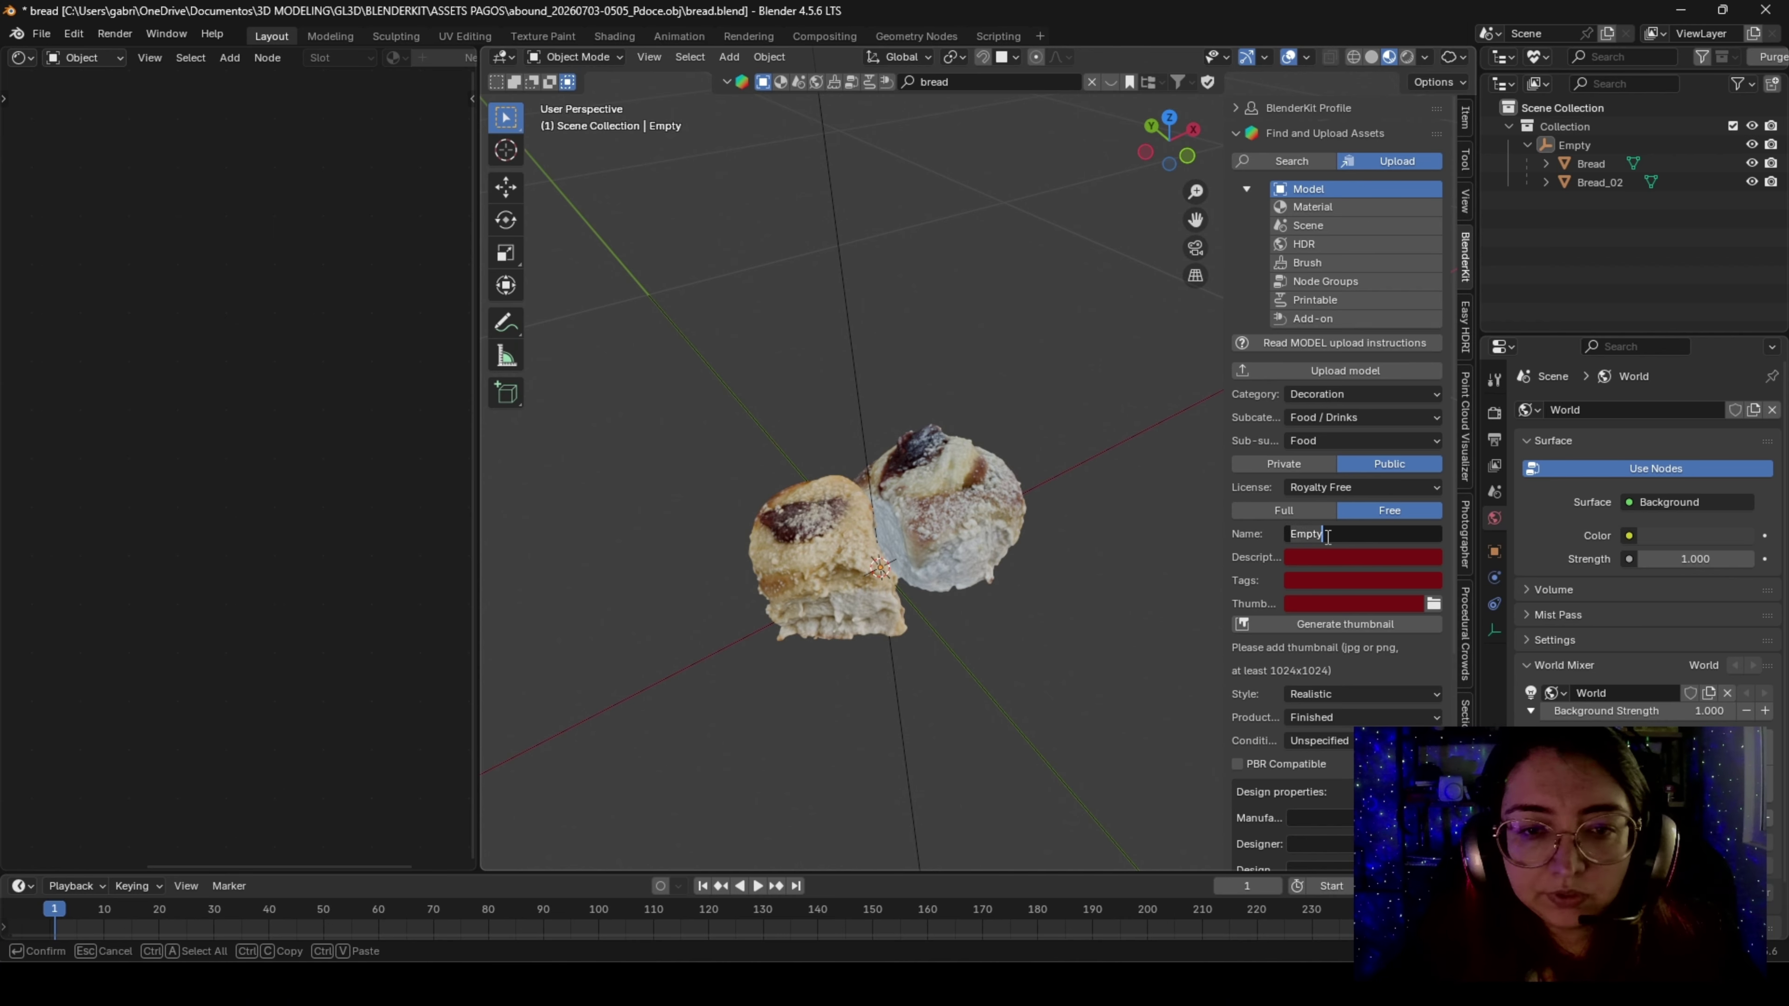
key("ctrl+a")
key("ctrl+v")
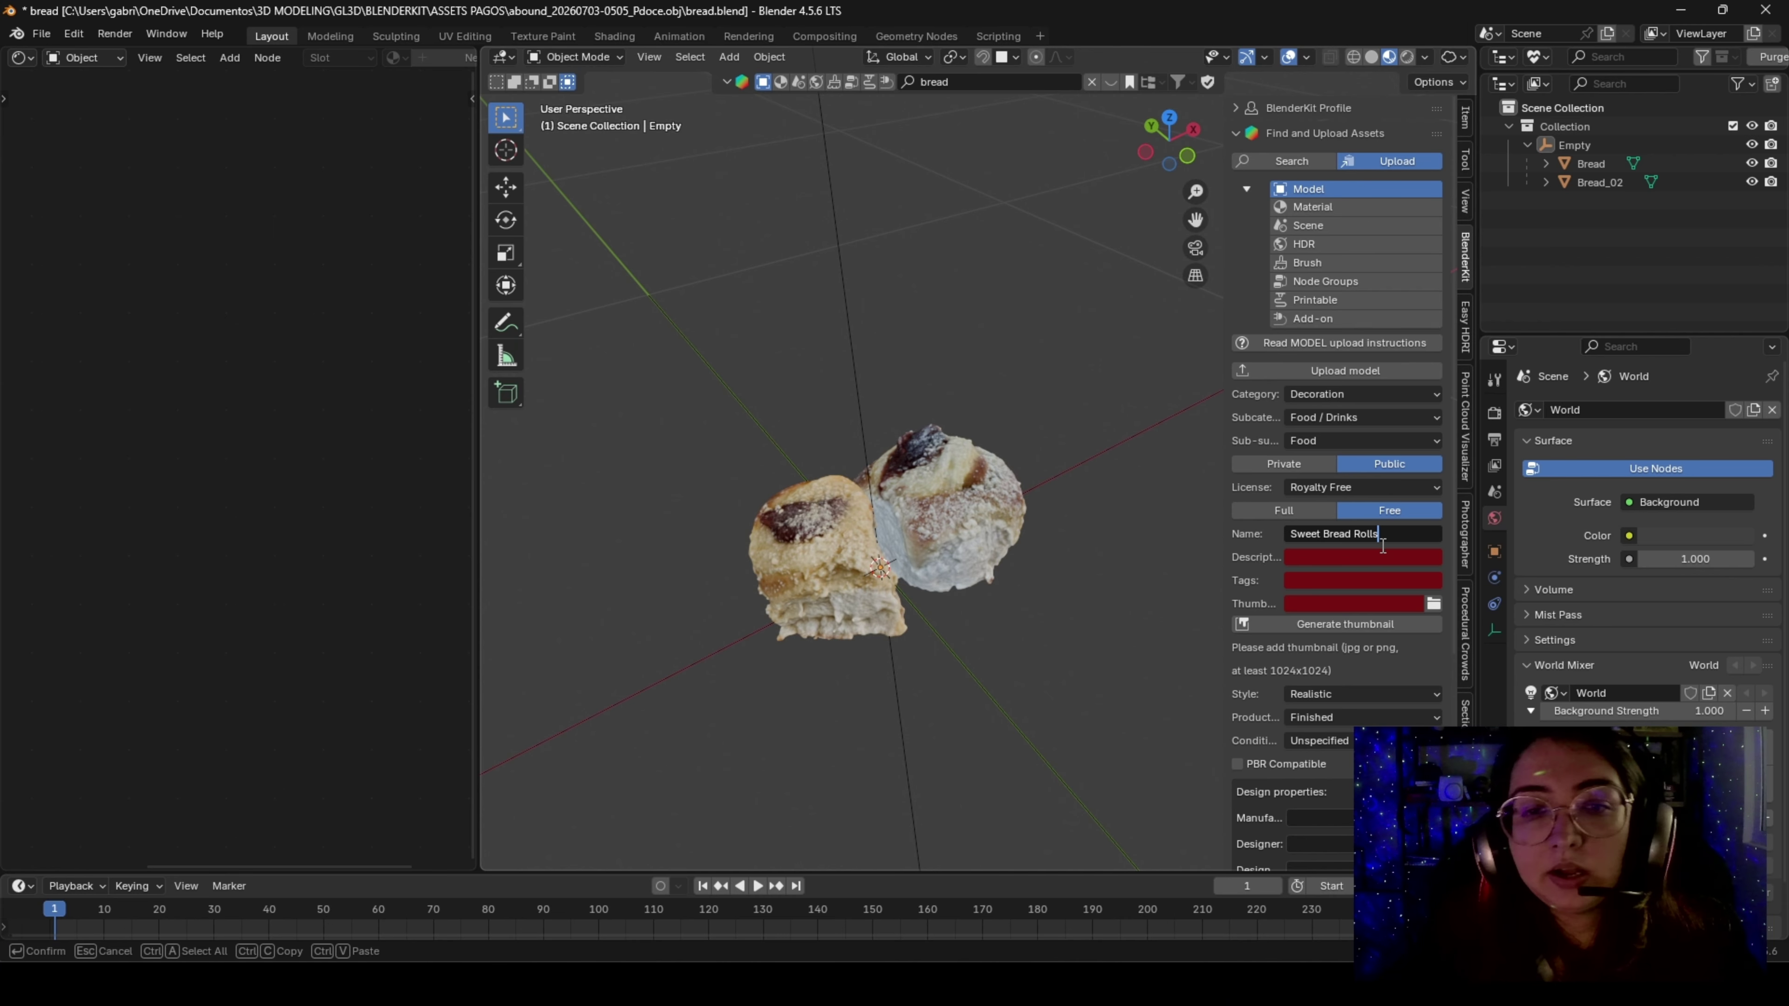
key("Return")
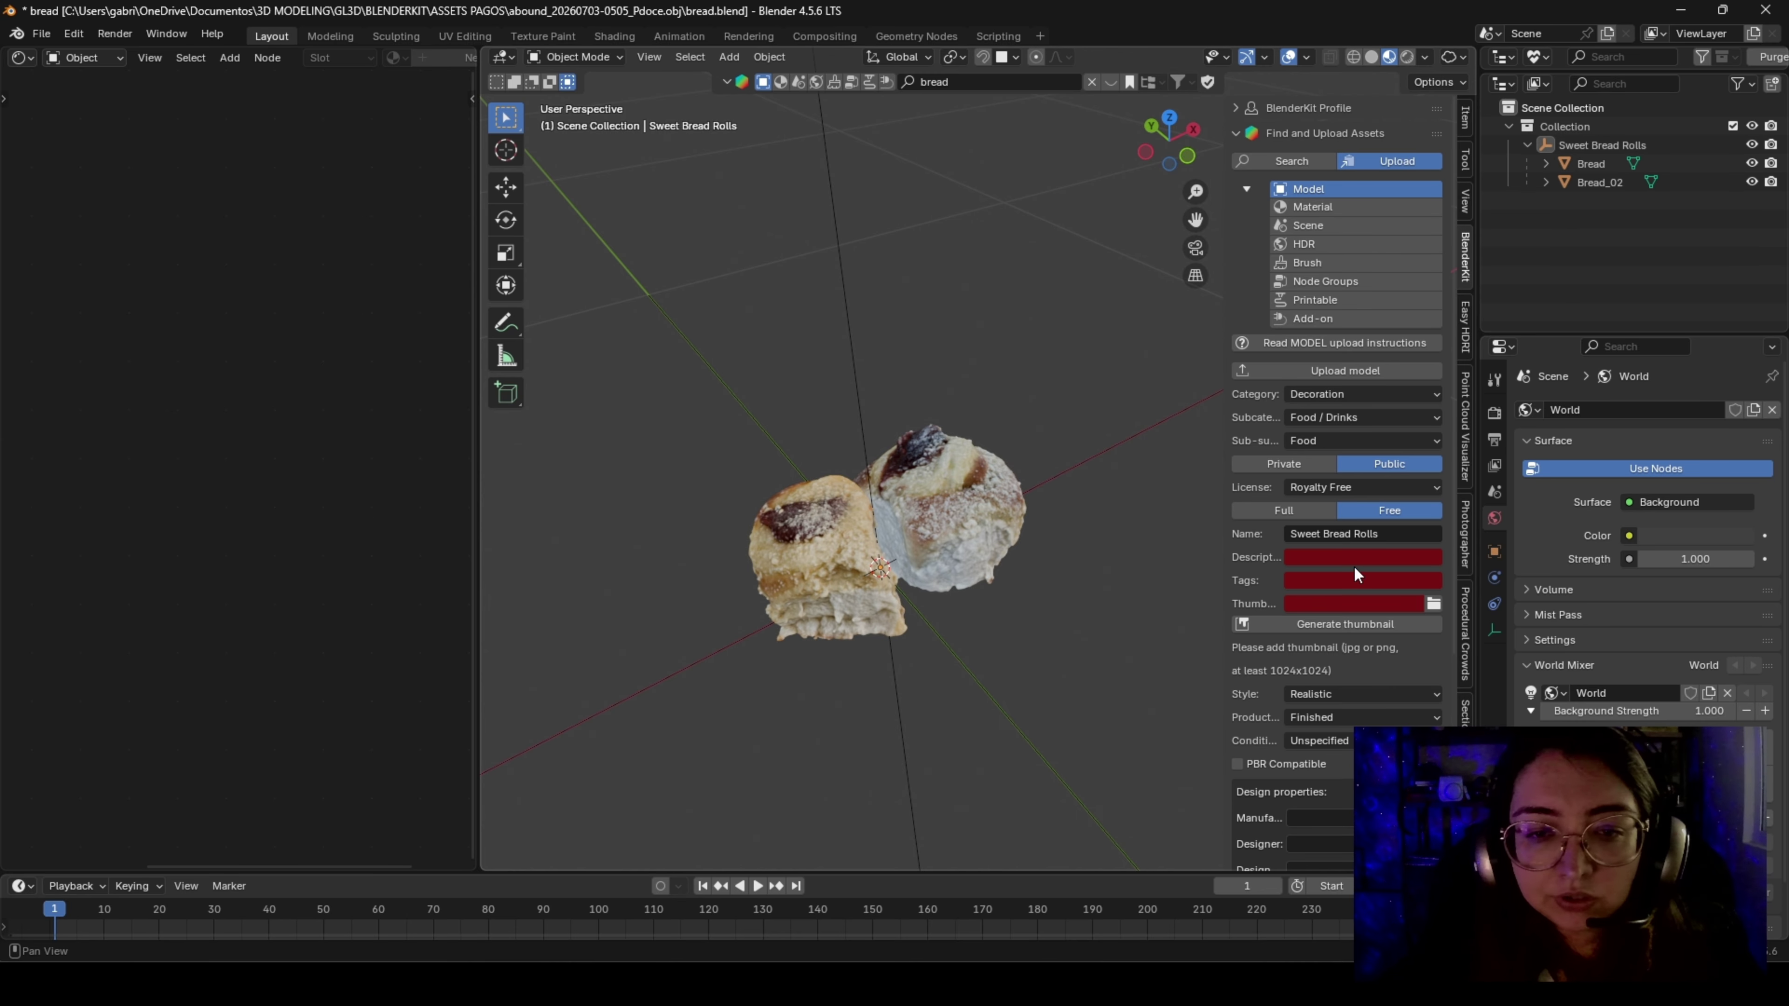
Copy ChatGPT's full suggested description of the sweet bread rolls and paste it as the asset's upload description in Blender
left_click(1395, 534)
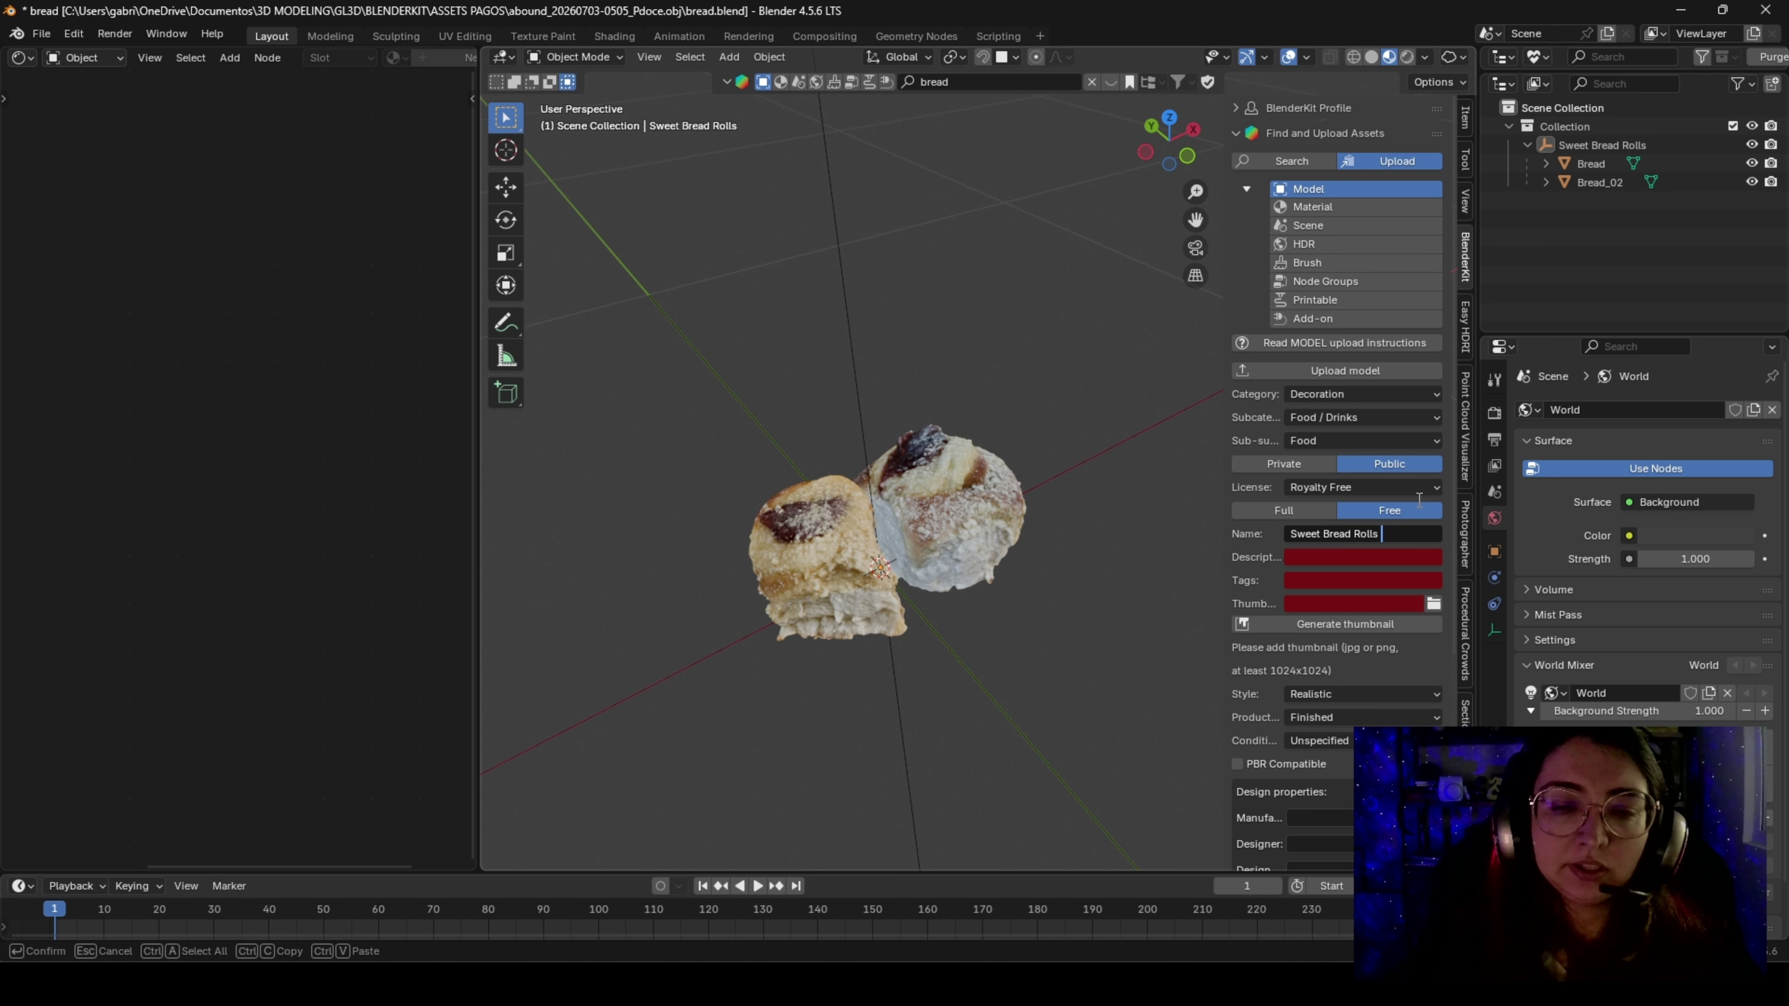
left_click(1344, 556)
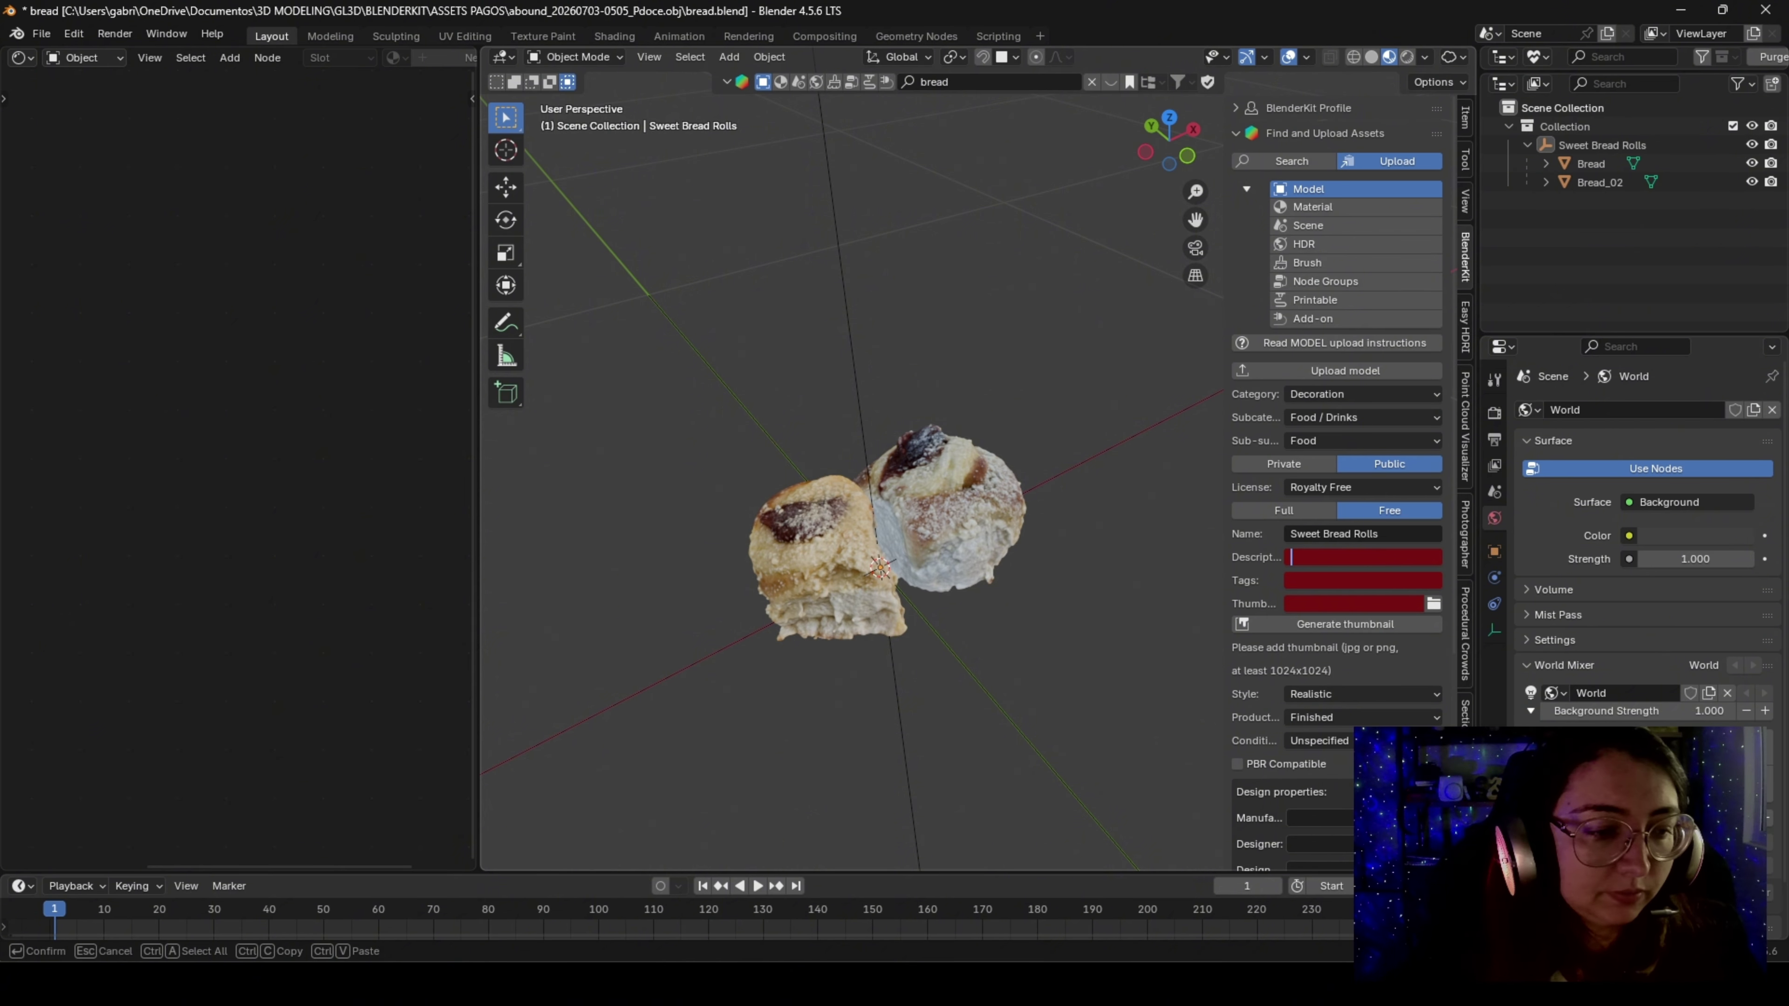
key("alt+Tab")
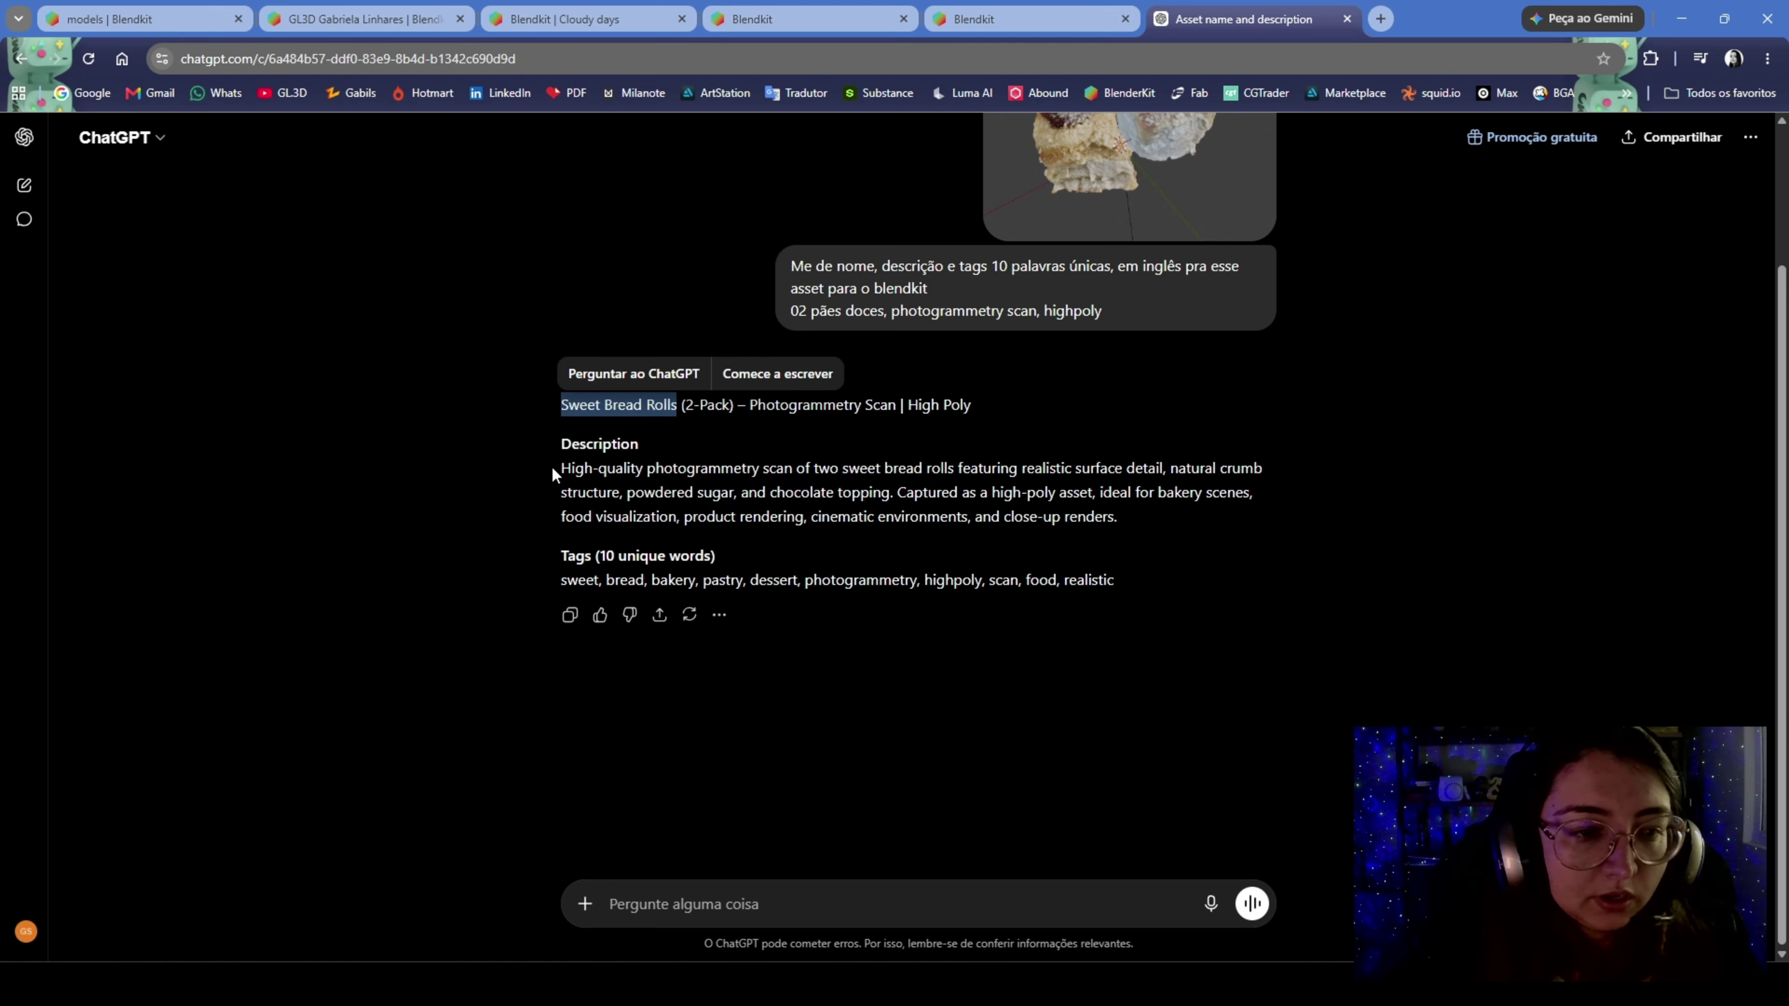
left_click_drag(553, 473, 1251, 481)
left_click_drag(477, 492, 1101, 514)
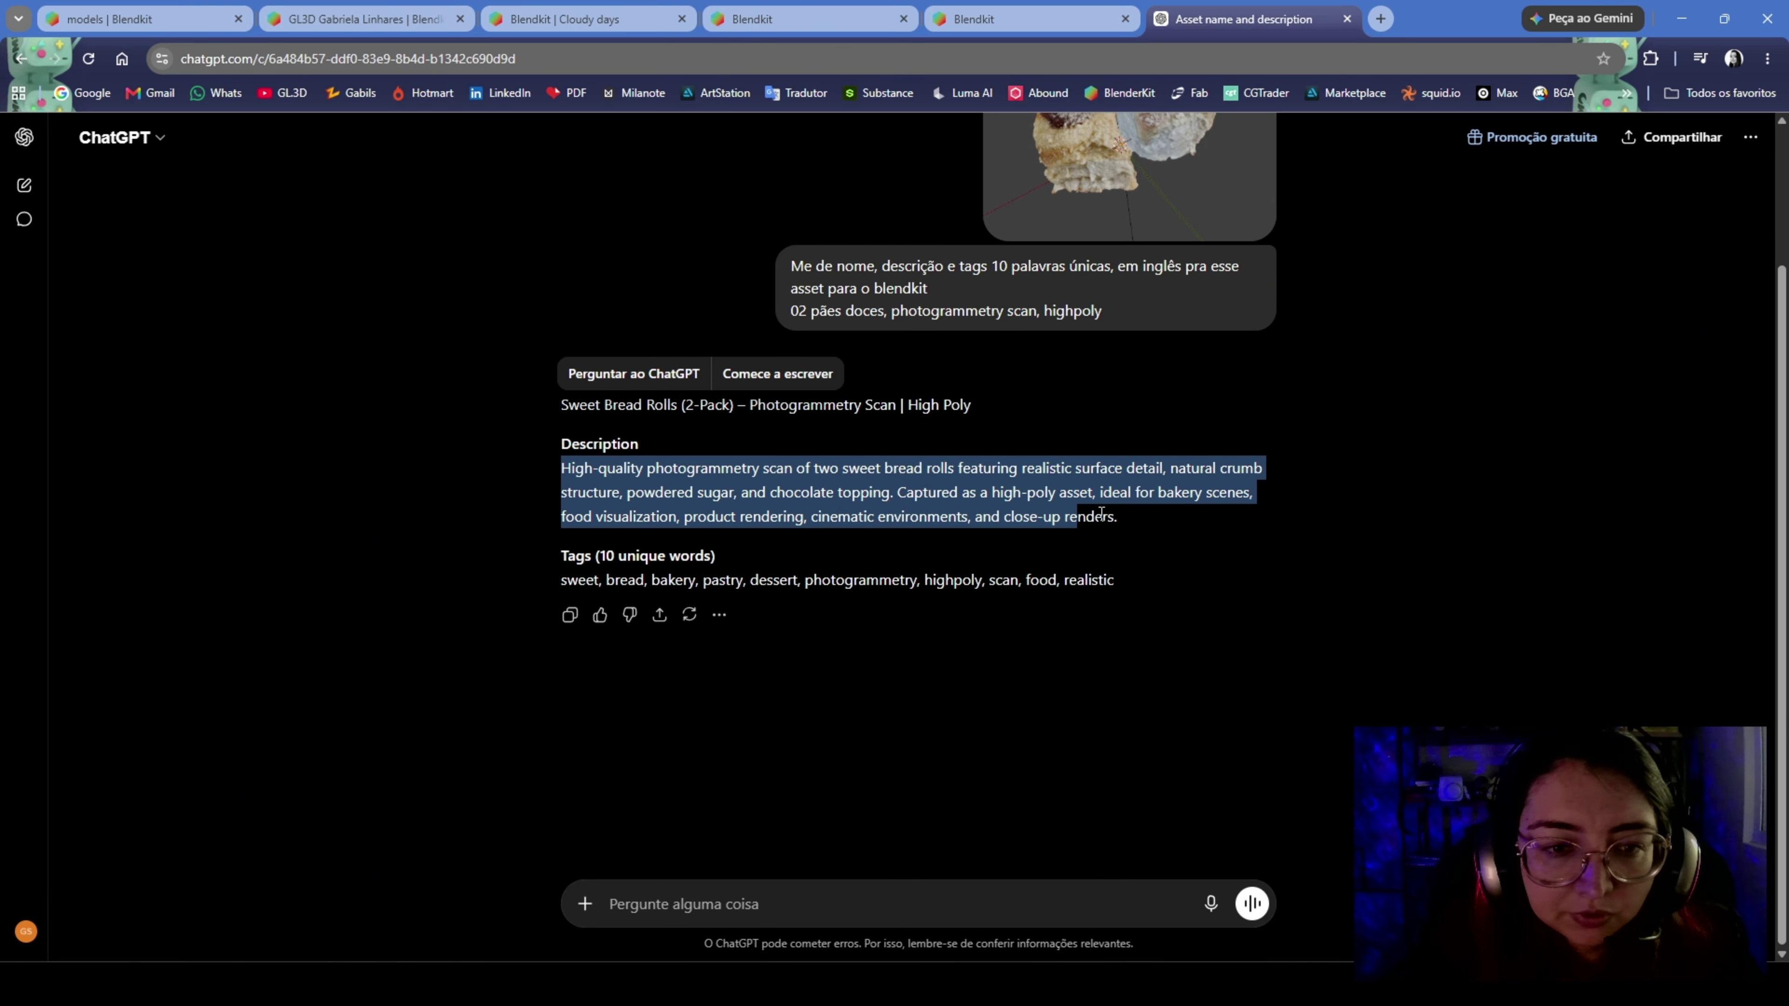
left_click_drag(1219, 521, 1165, 520)
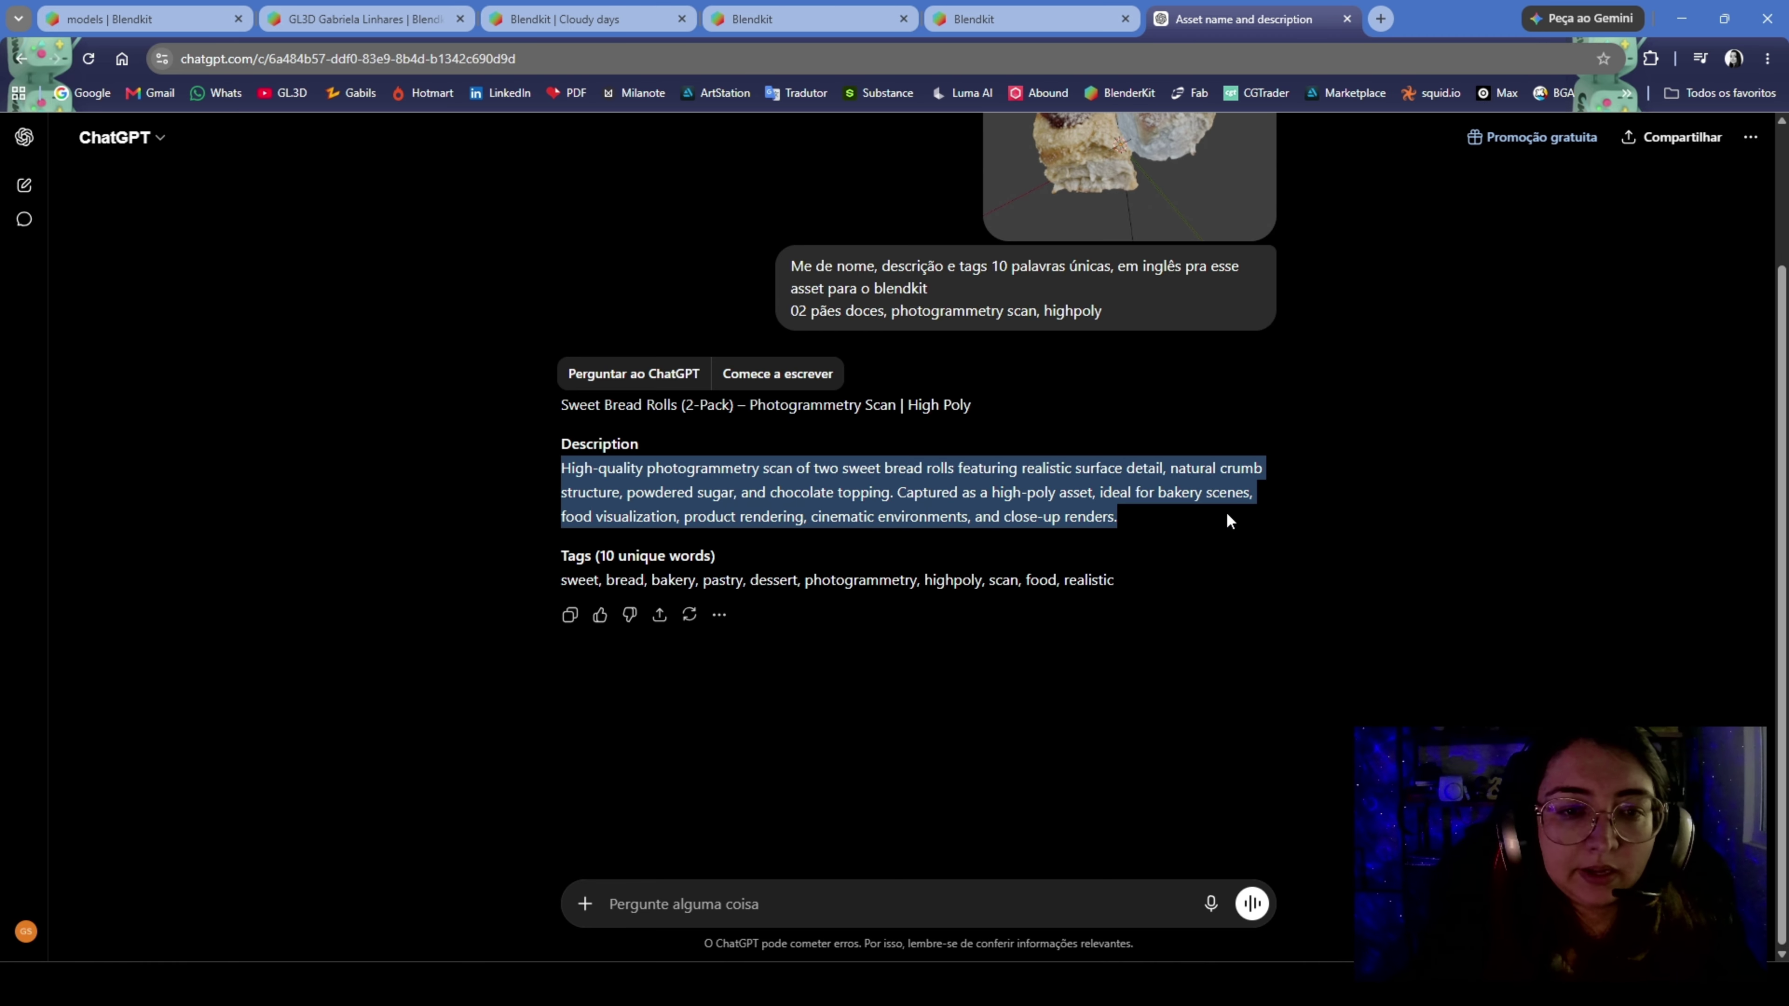
right_click(989, 494)
left_click(1099, 524)
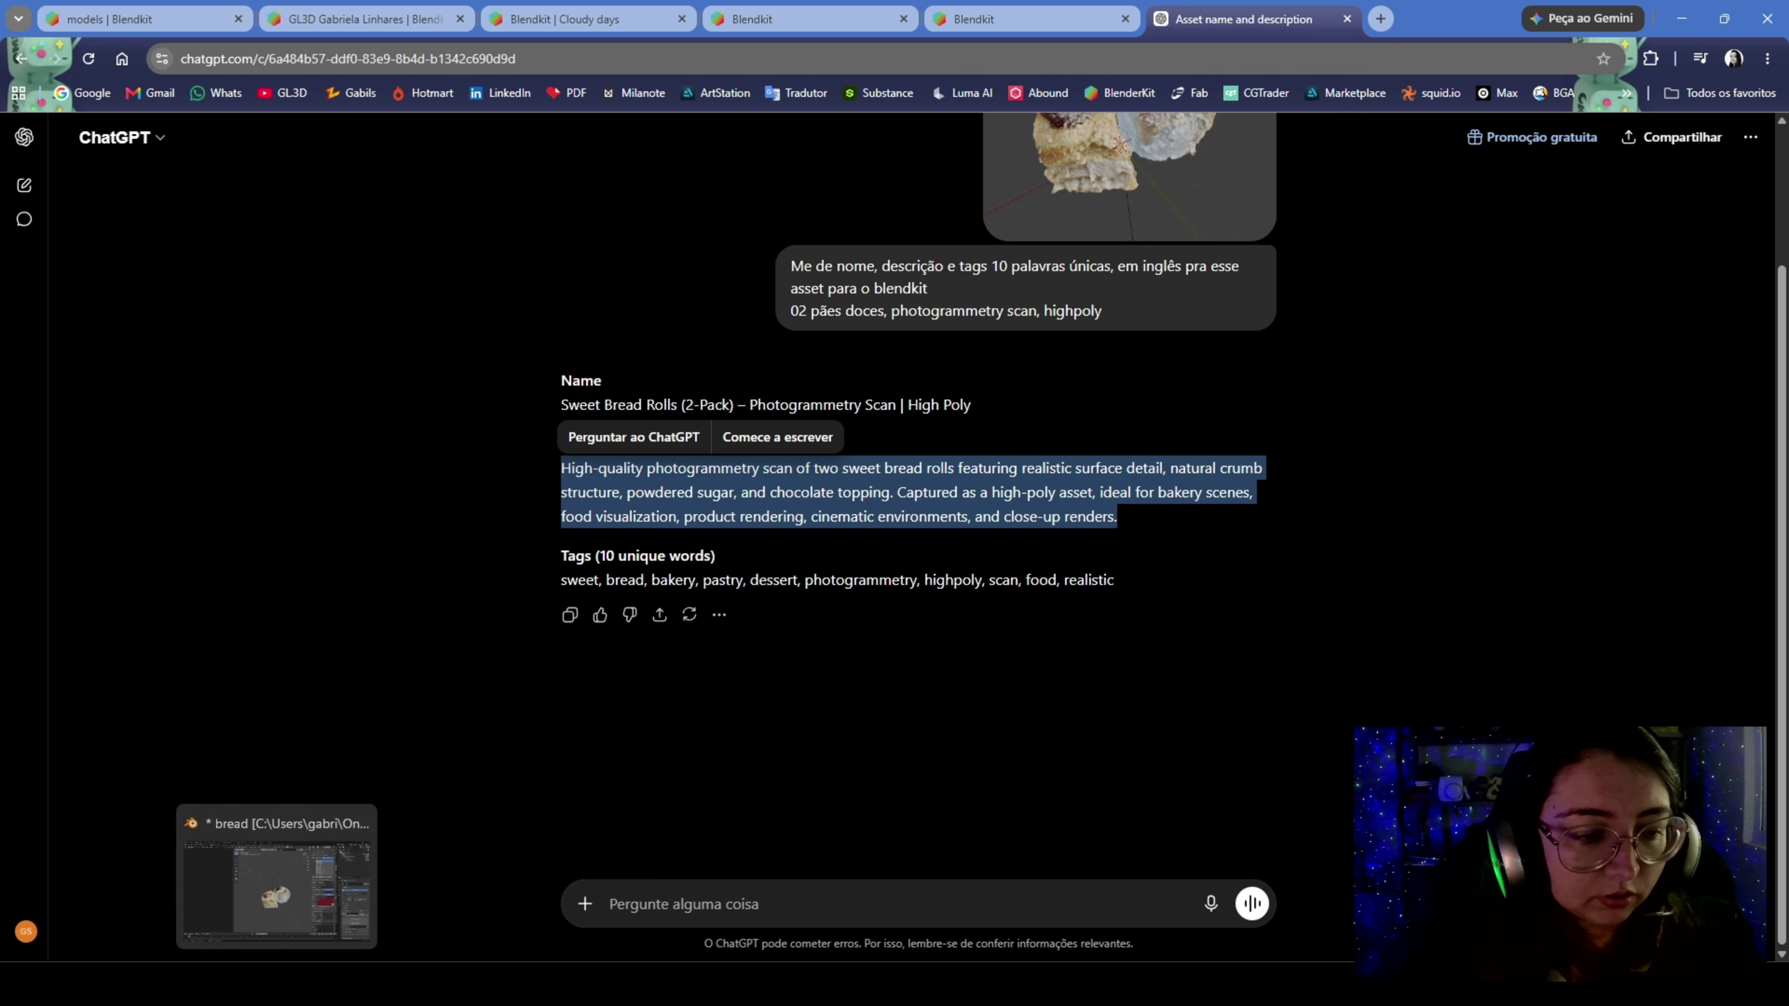
left_click(274, 929)
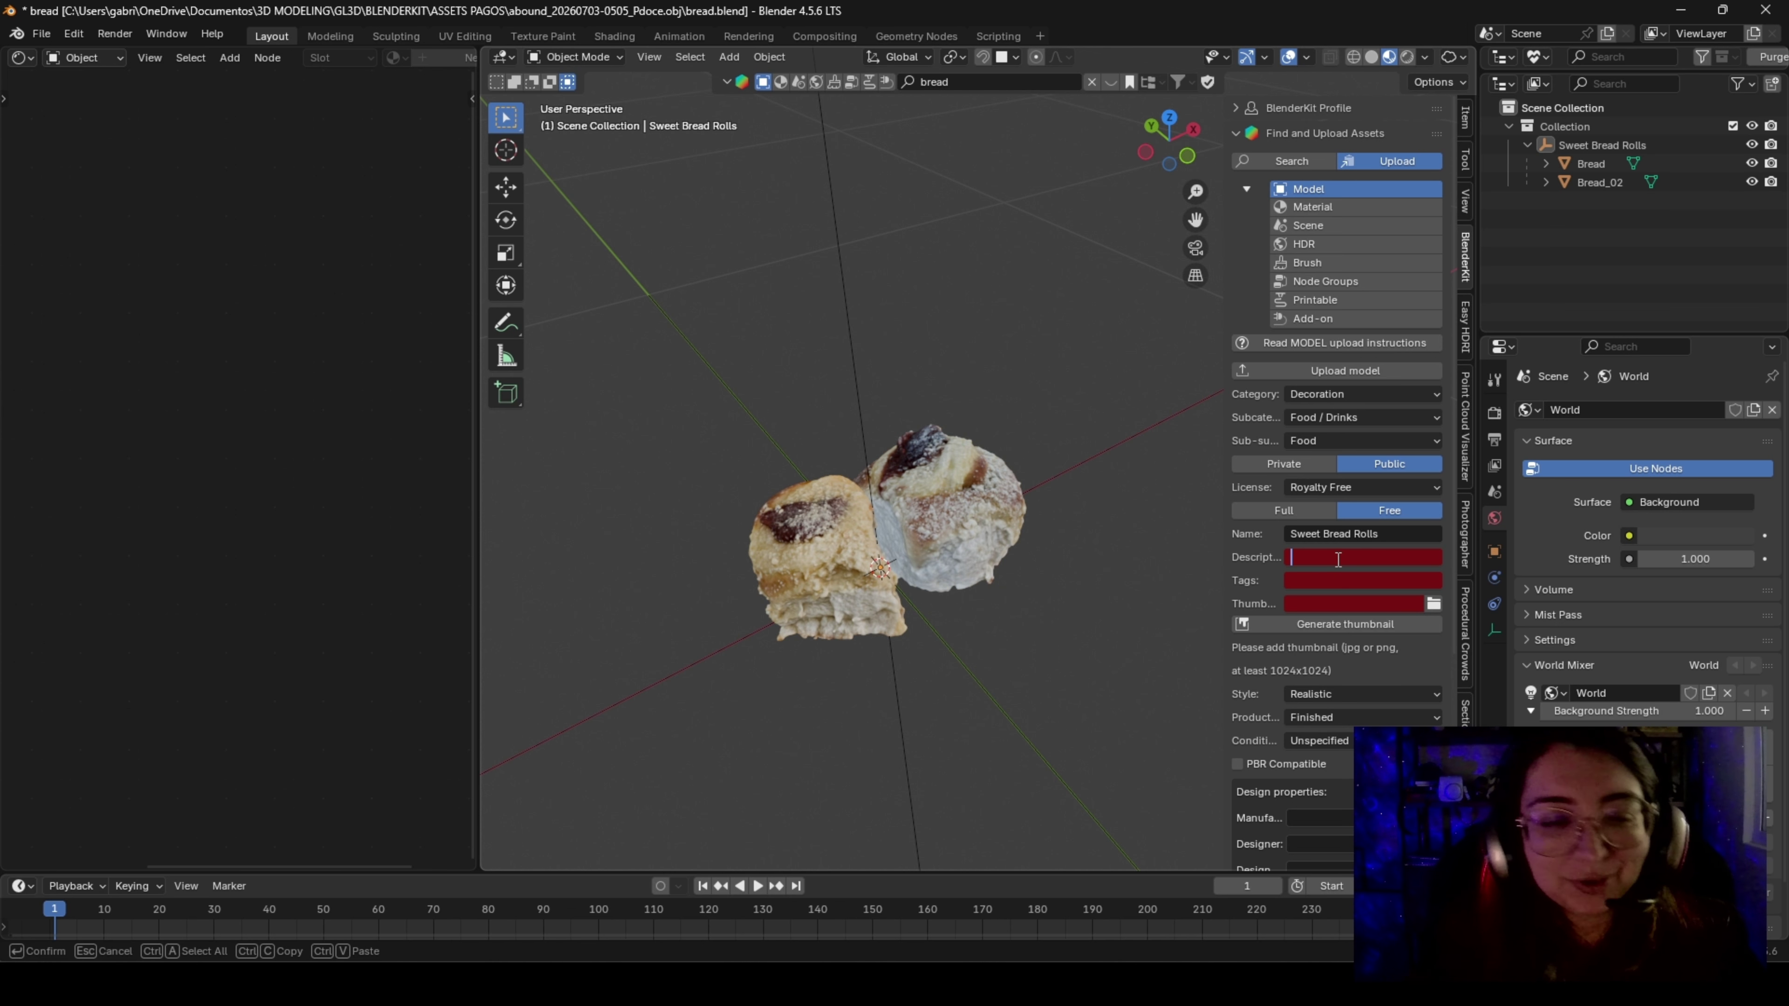
key("ctrl+v")
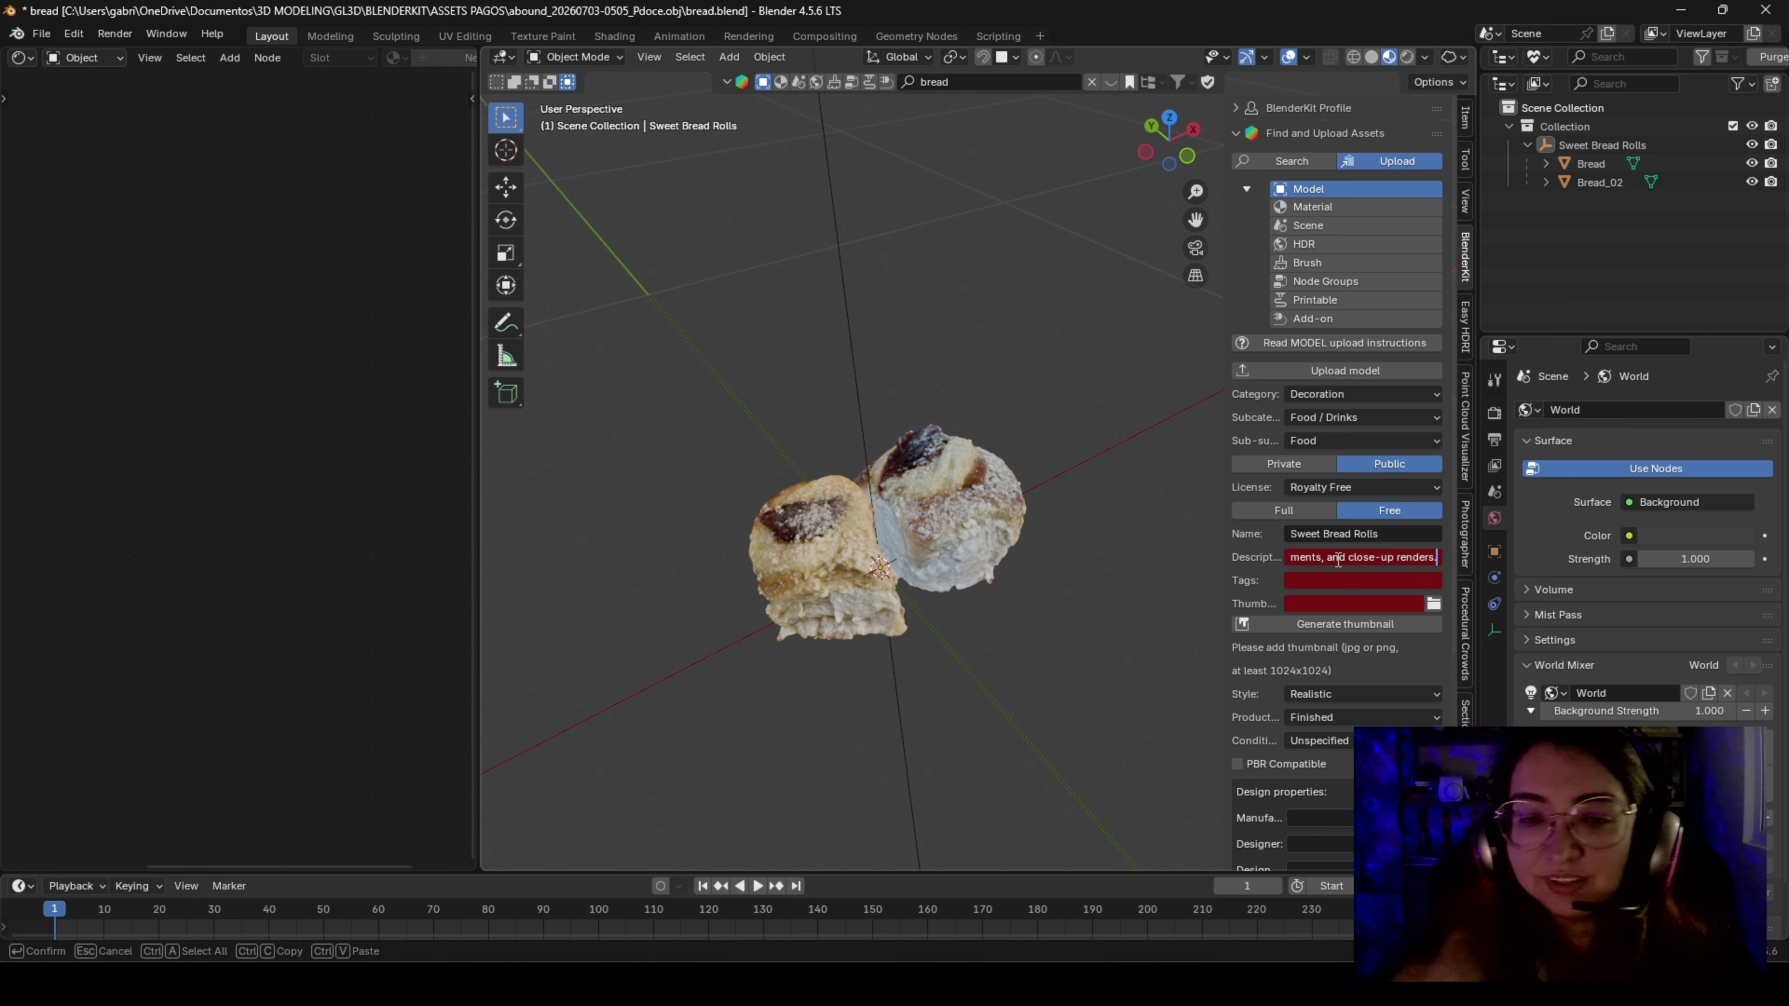
Copy ChatGPT's ten tags, "sweet, bread, bakery, pastry, dessert, photogrammetry, highpoly, scan, food, realistic", and paste them as the asset's upload tags in Blender
left_click(1339, 579)
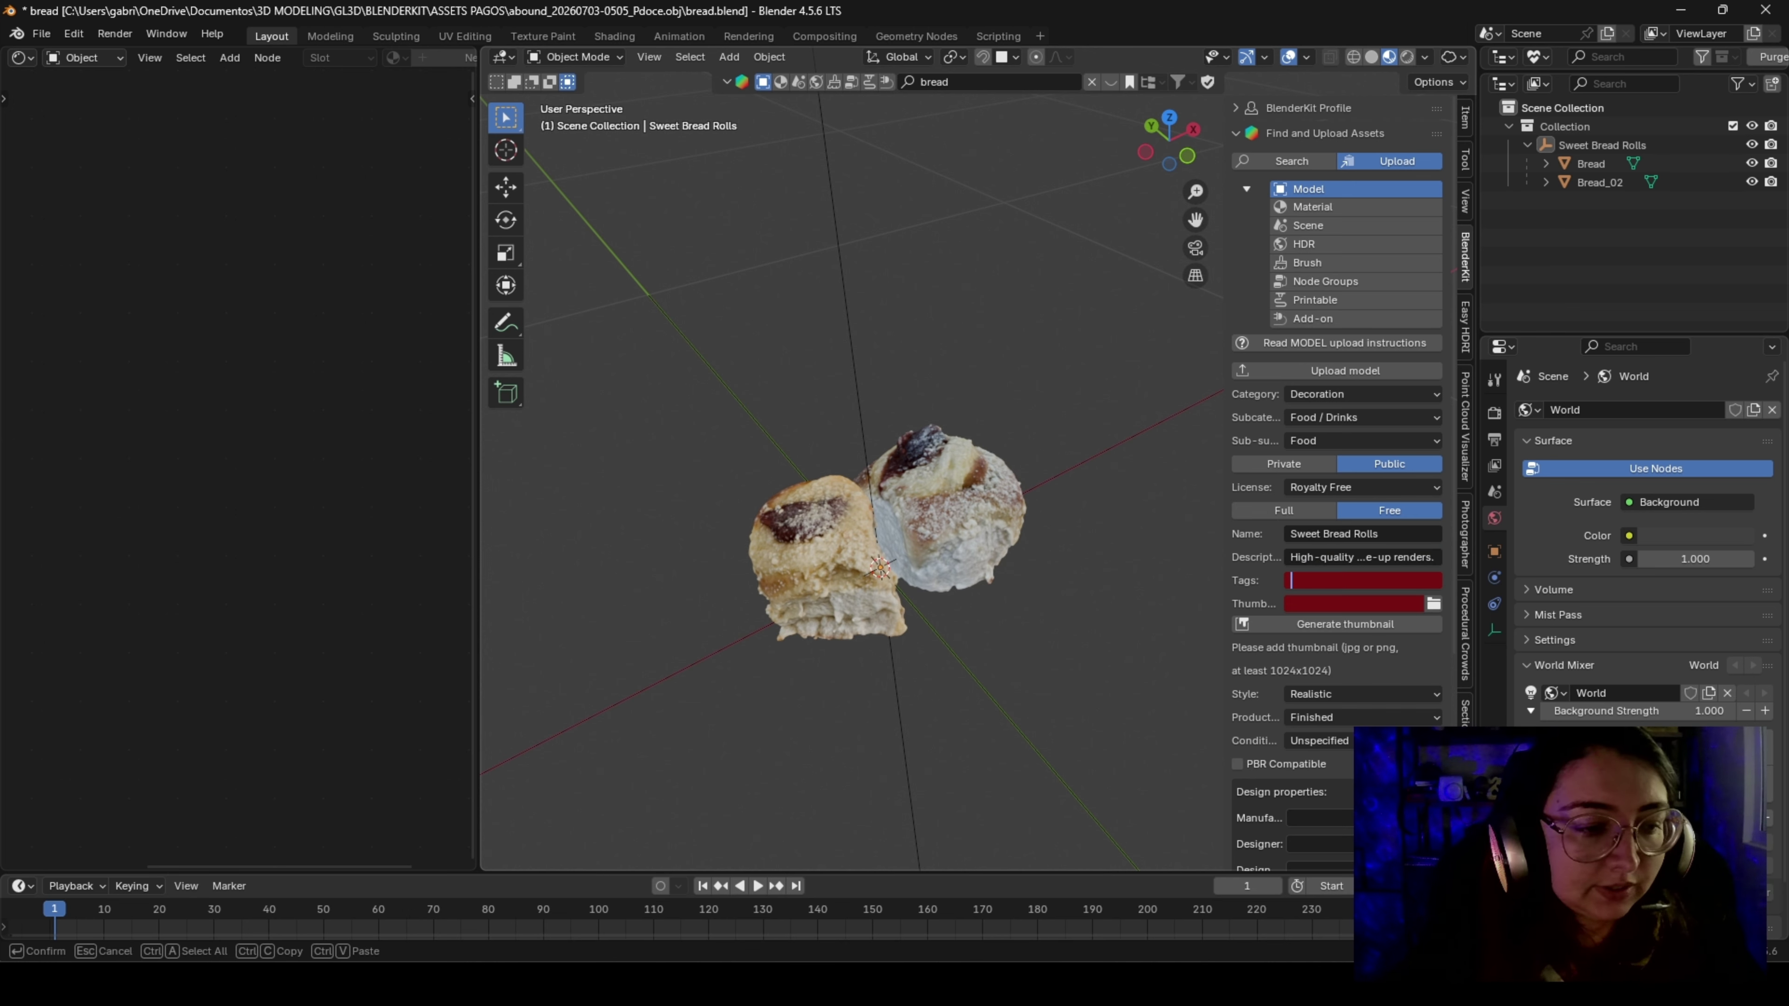
mouse_move(214, 983)
left_click(308, 933)
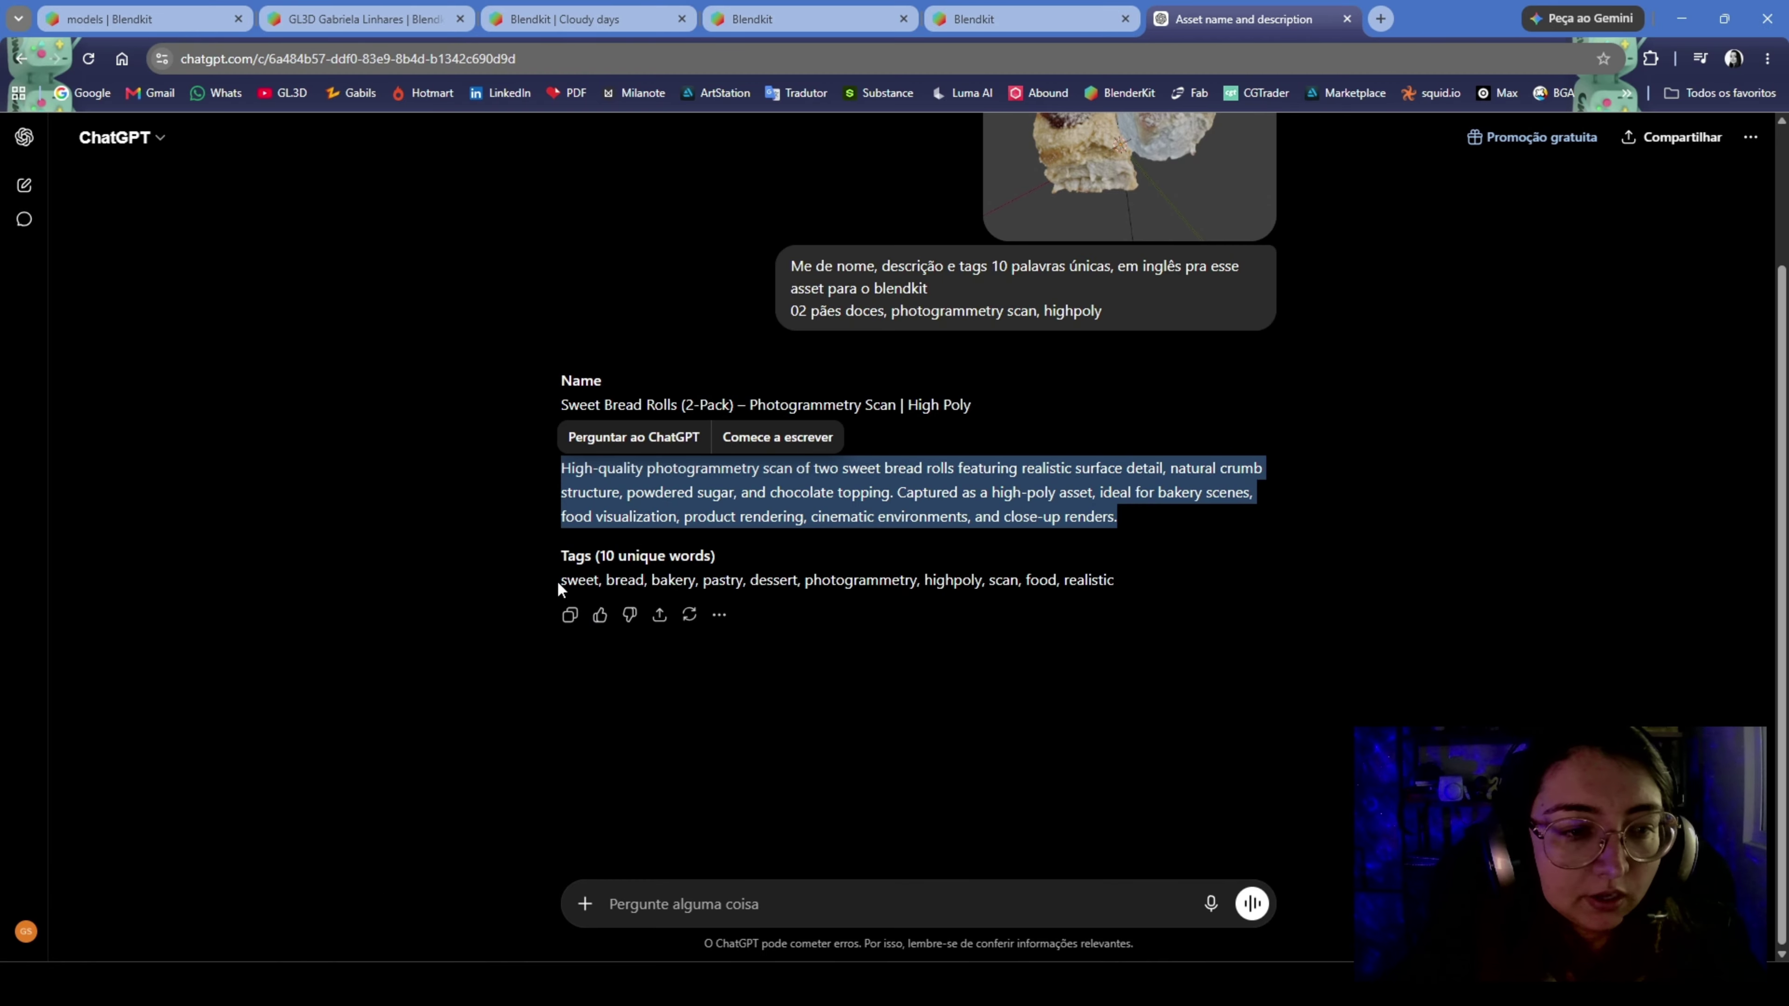
left_click_drag(558, 584, 981, 595)
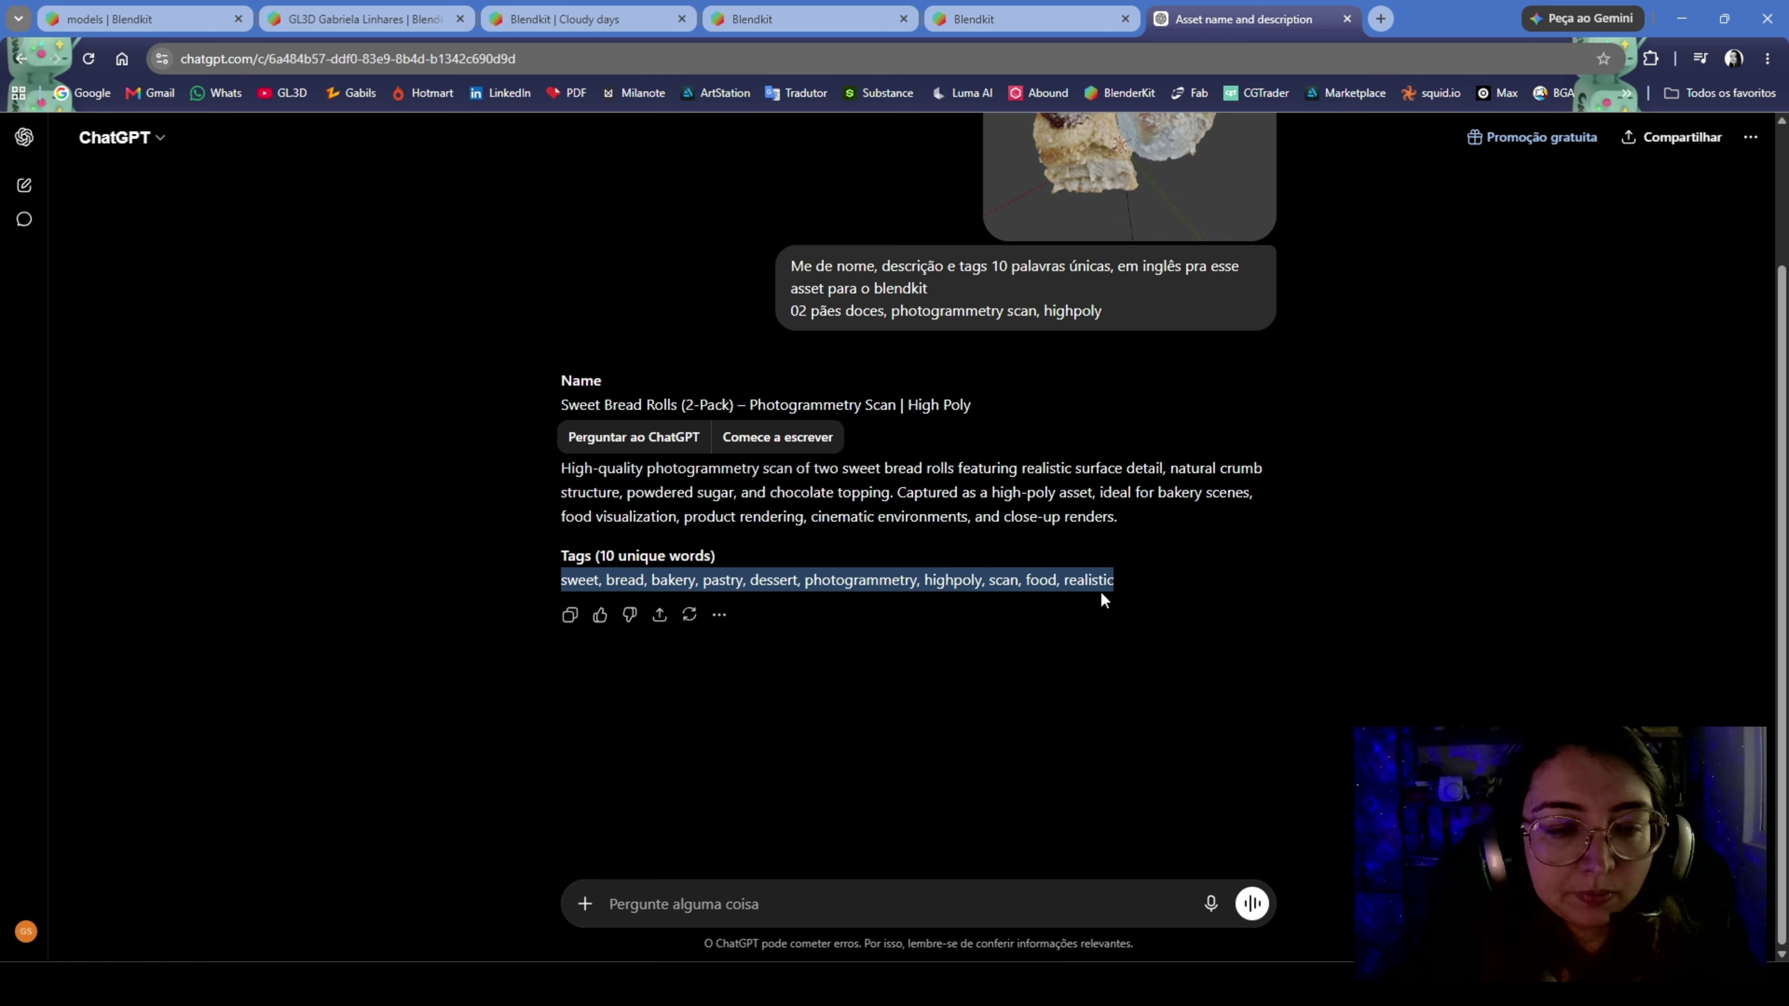
right_click(963, 592)
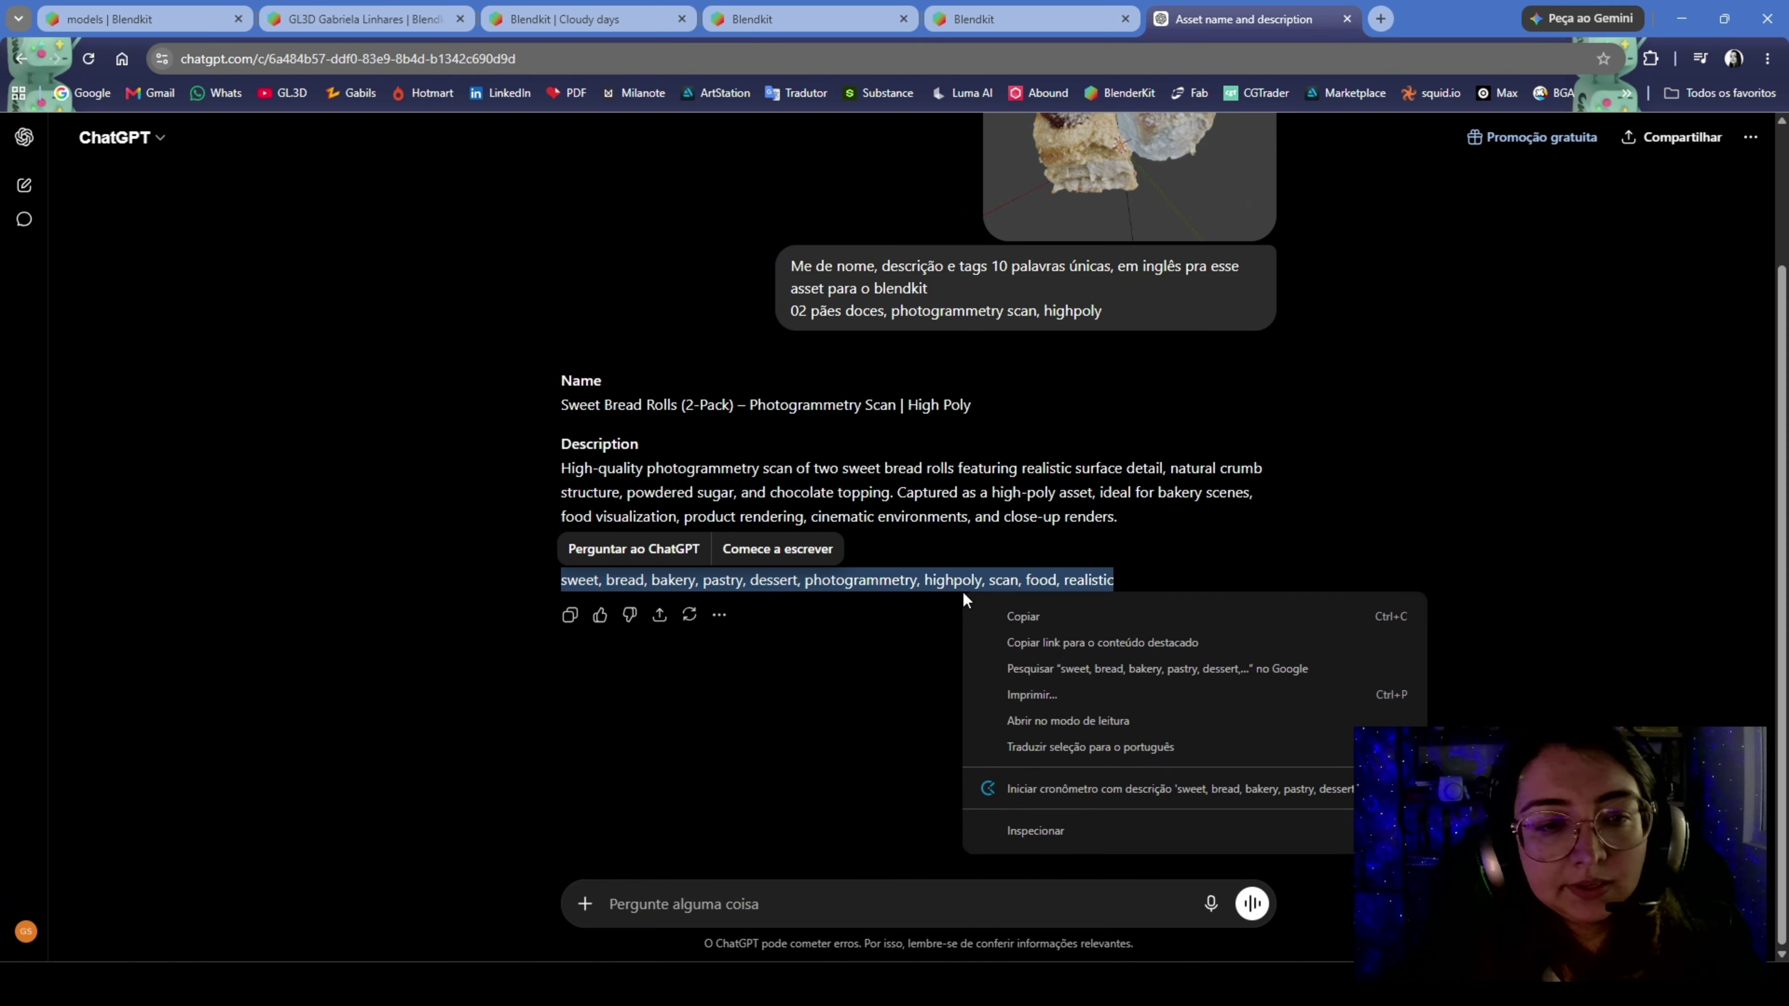
left_click(1028, 617)
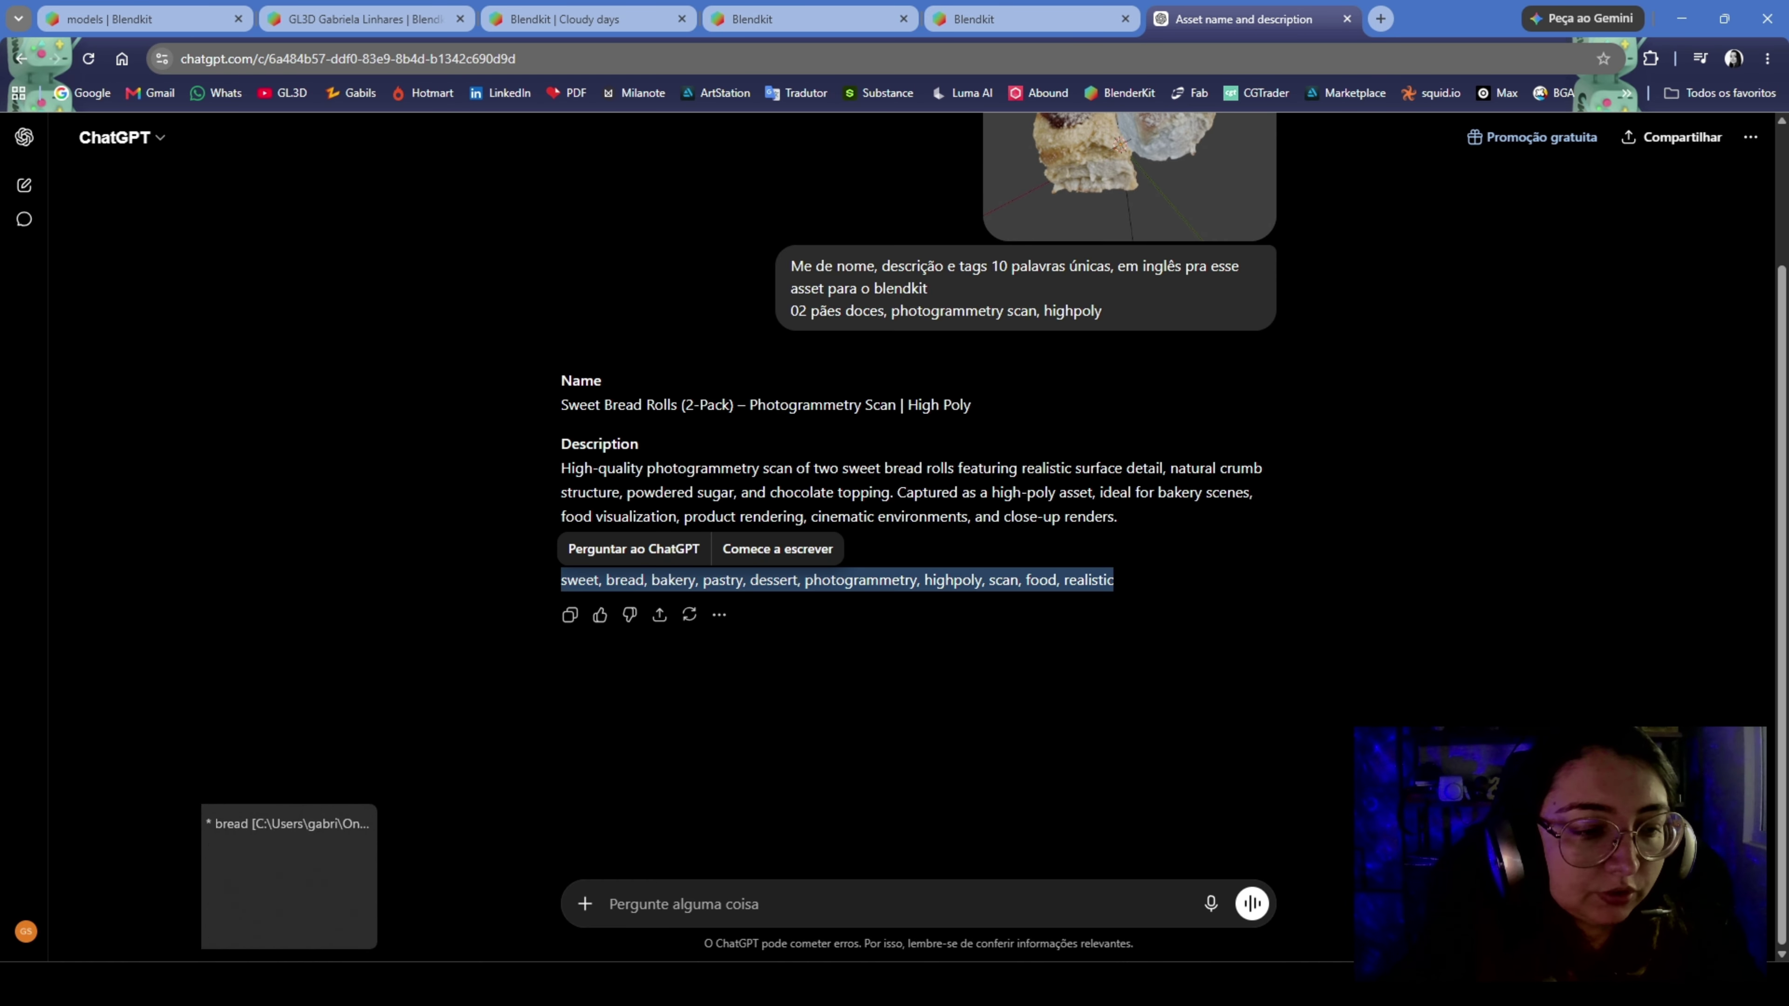
left_click(259, 937)
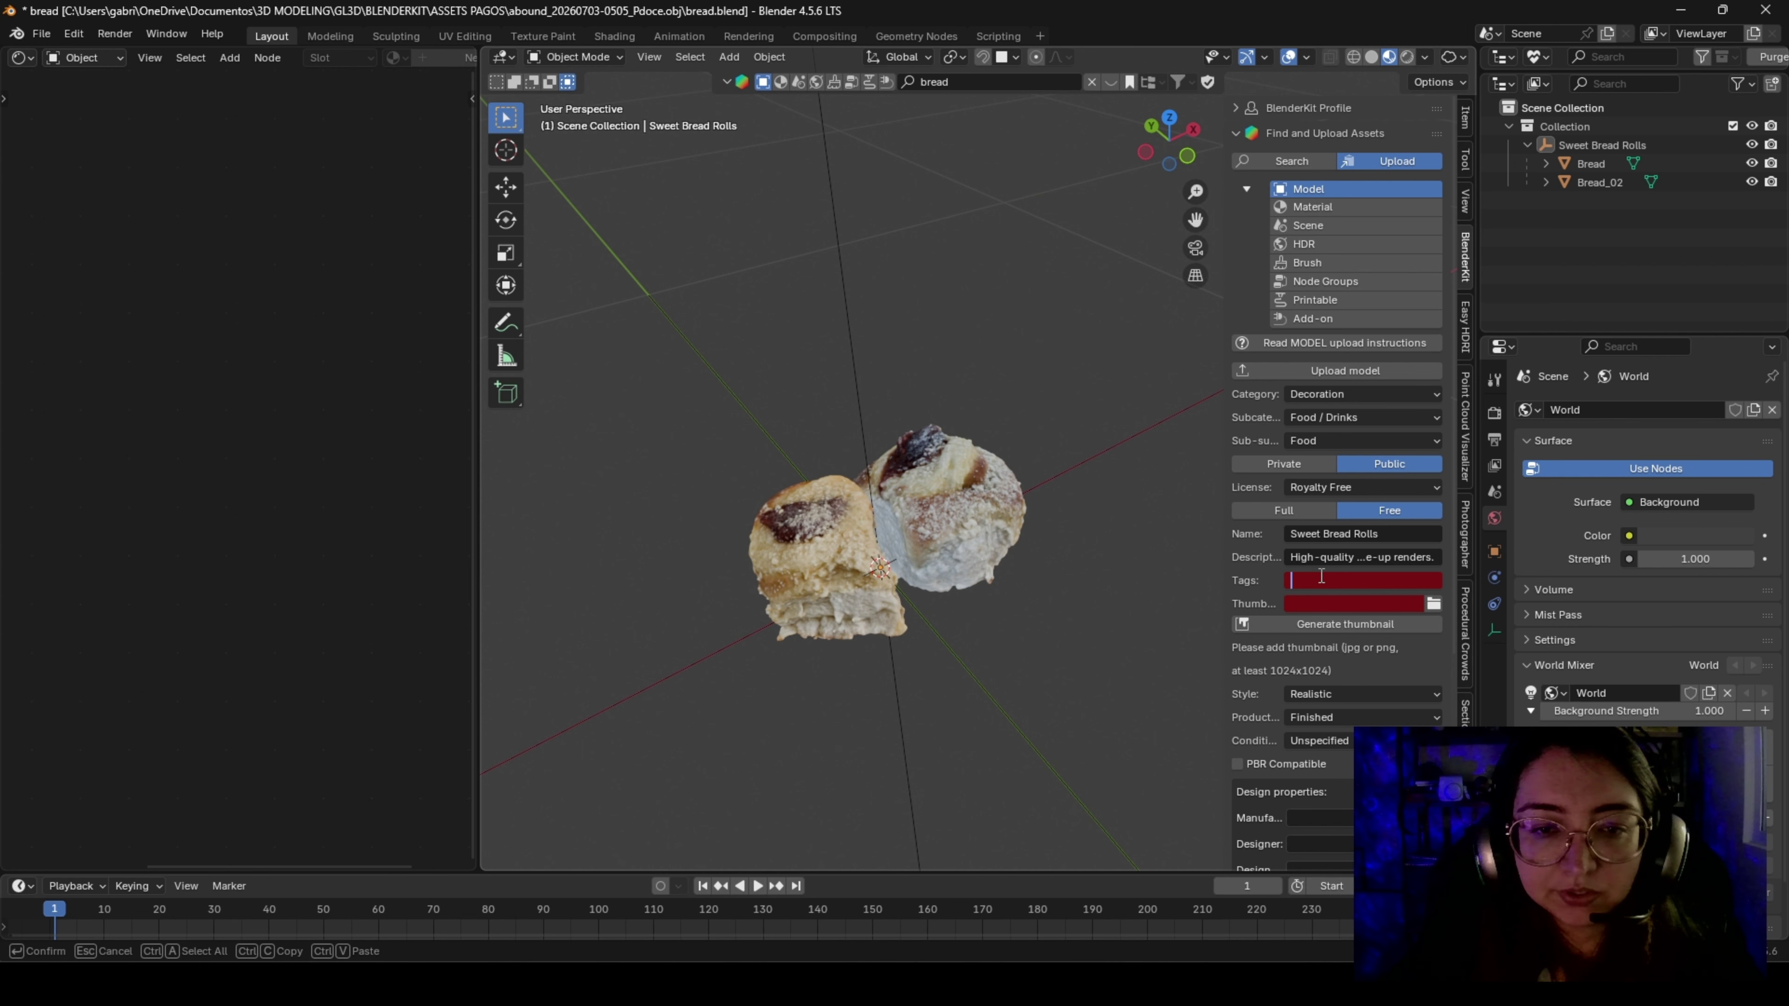
key("ctrl+v")
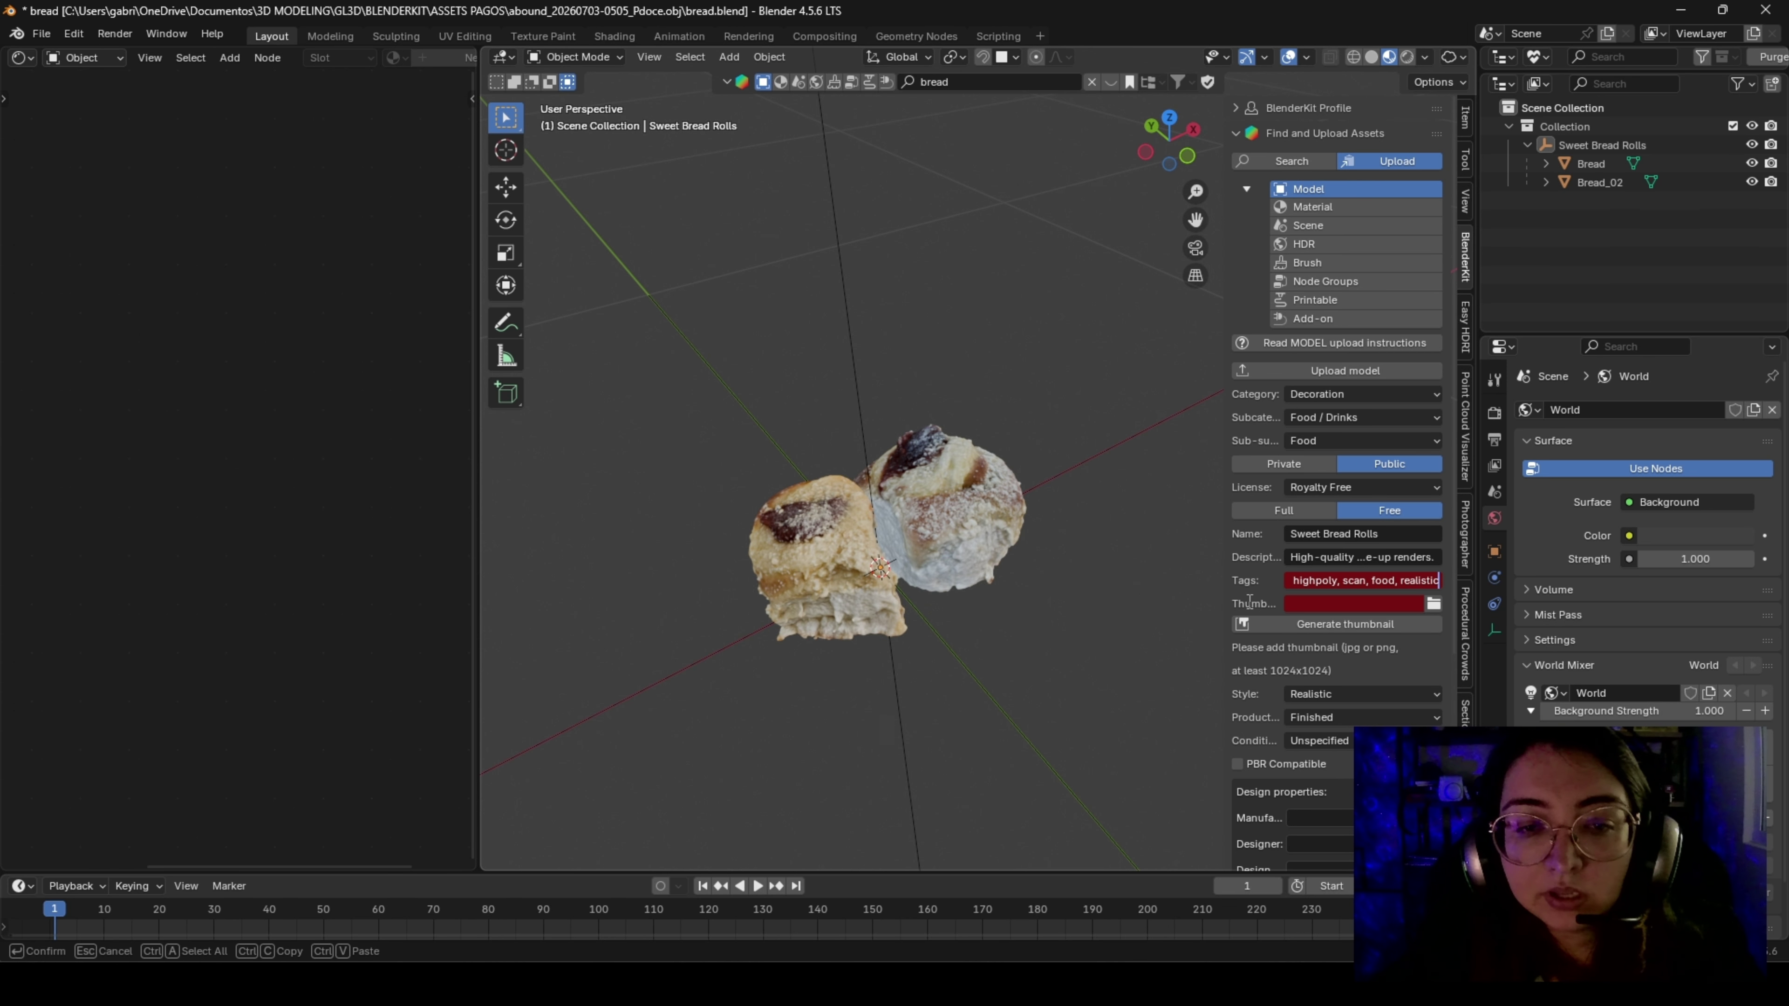
key("Return")
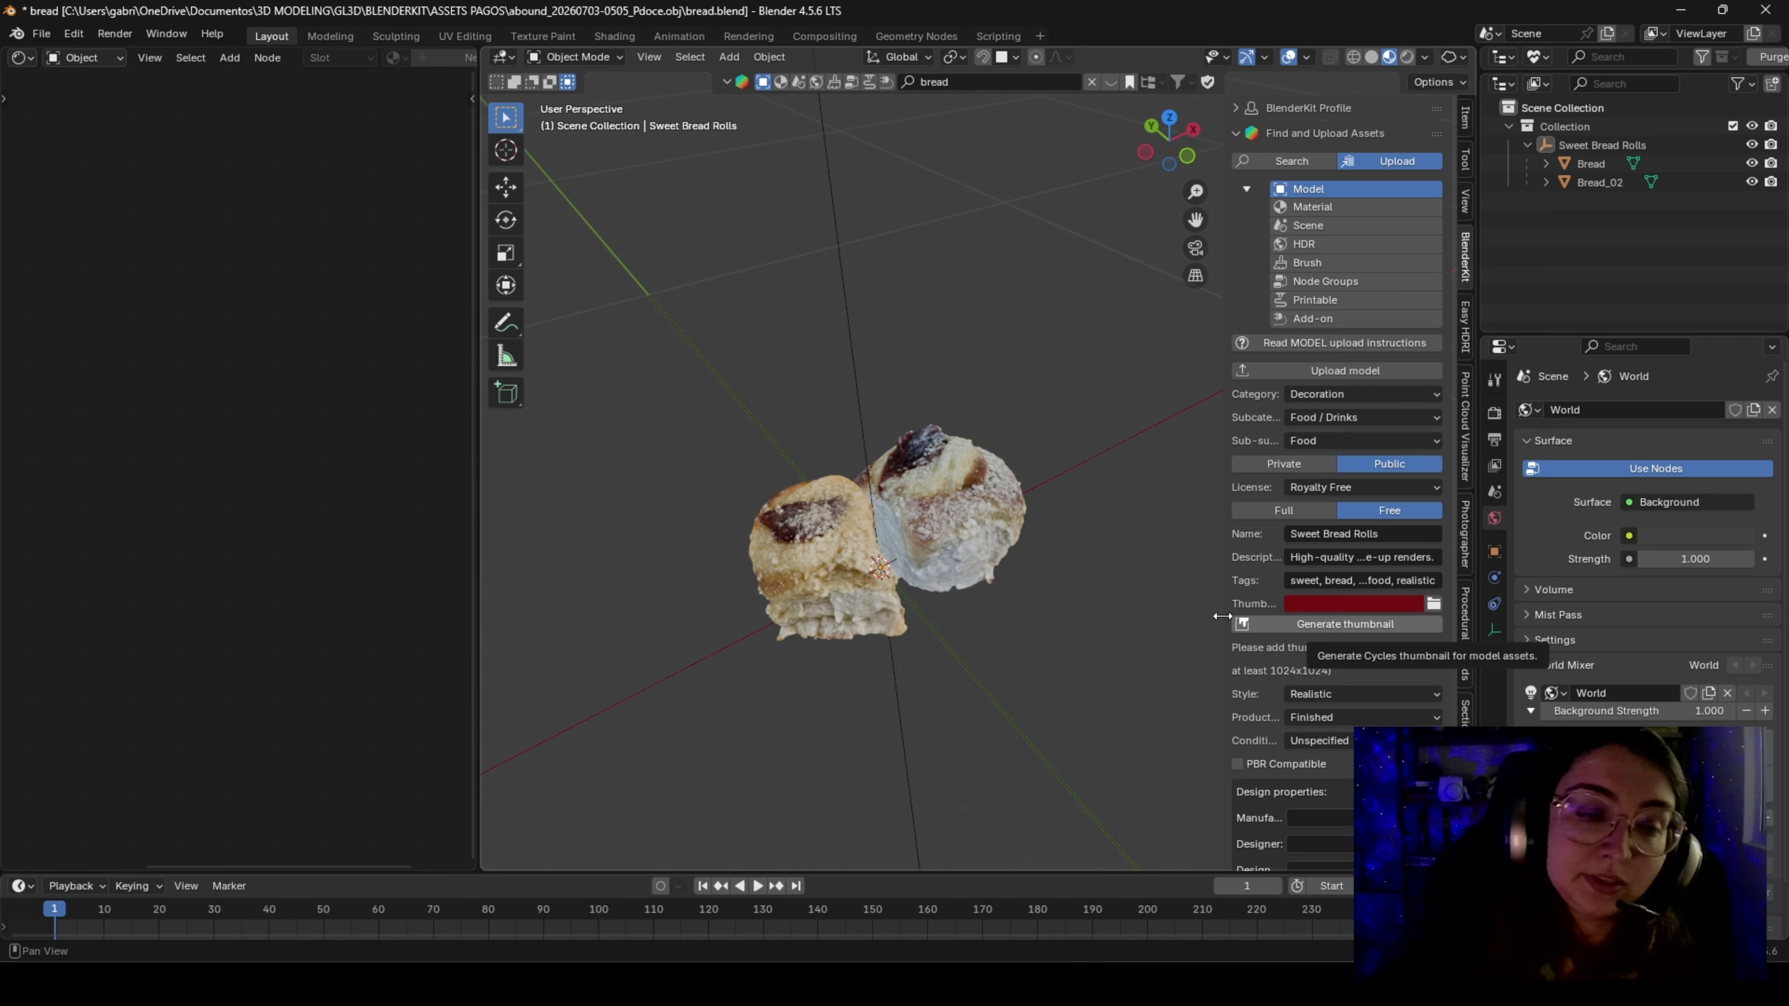
middle_click_drag(842, 571, 833, 567)
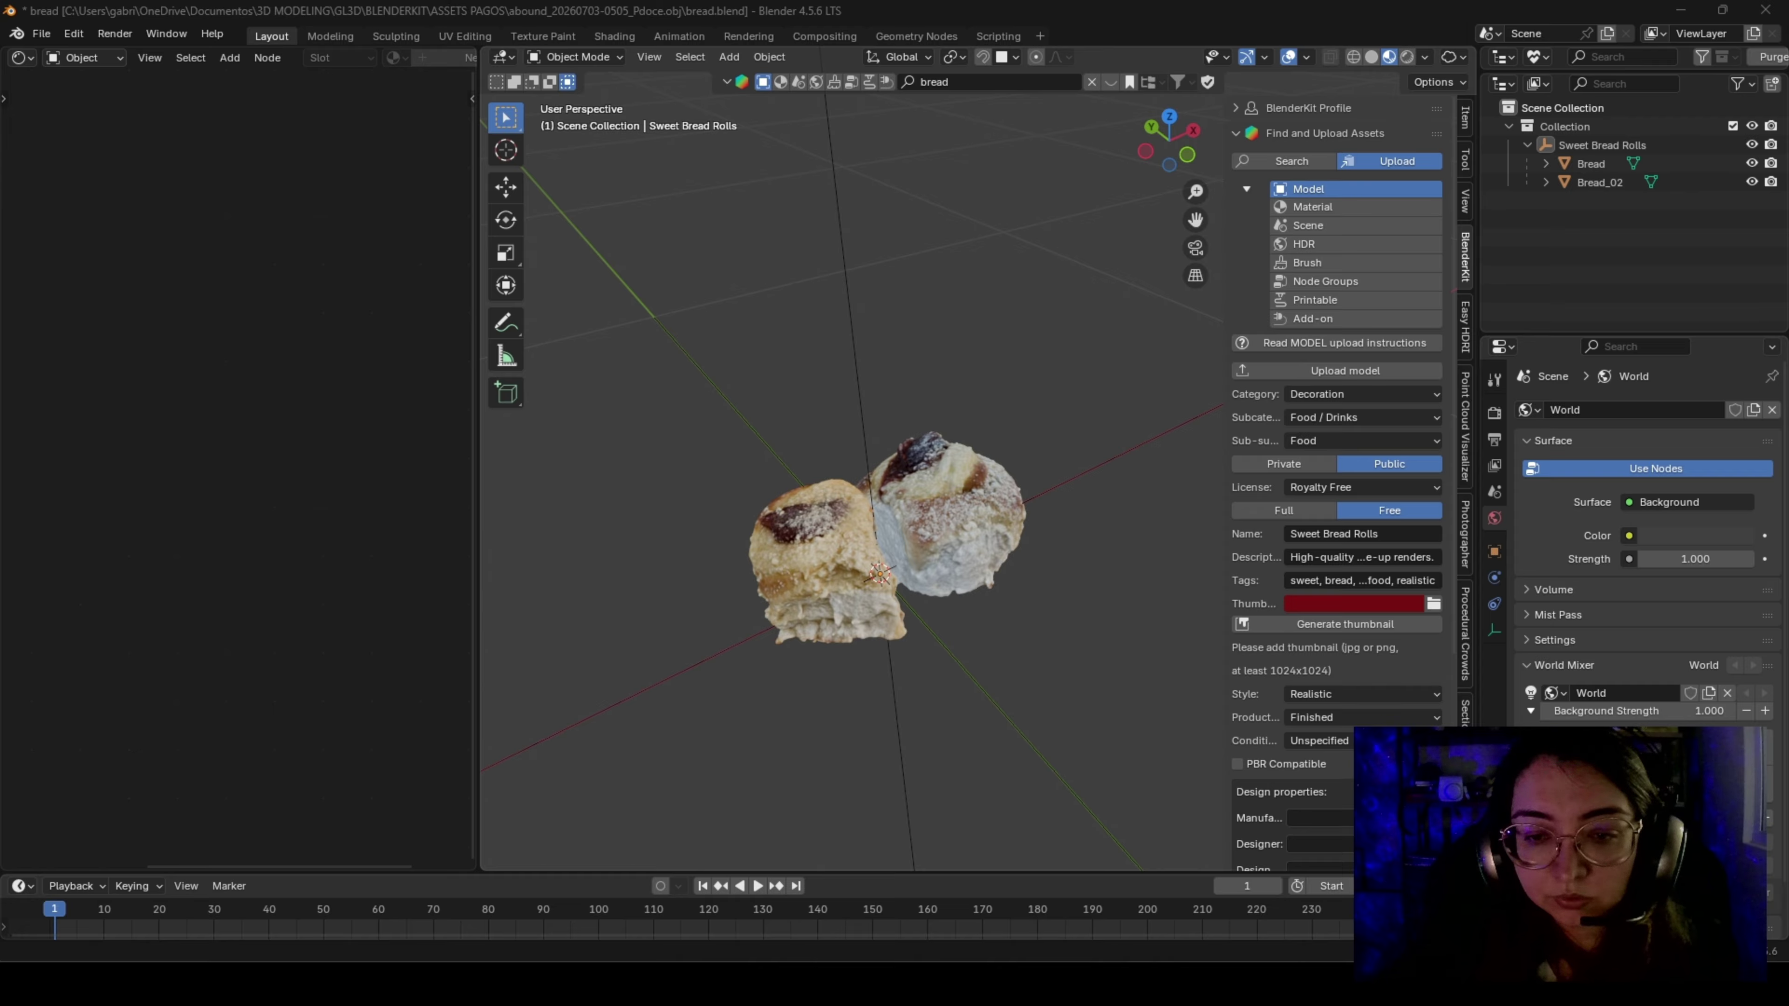
key("Print")
left_click_drag(681, 335, 1099, 719)
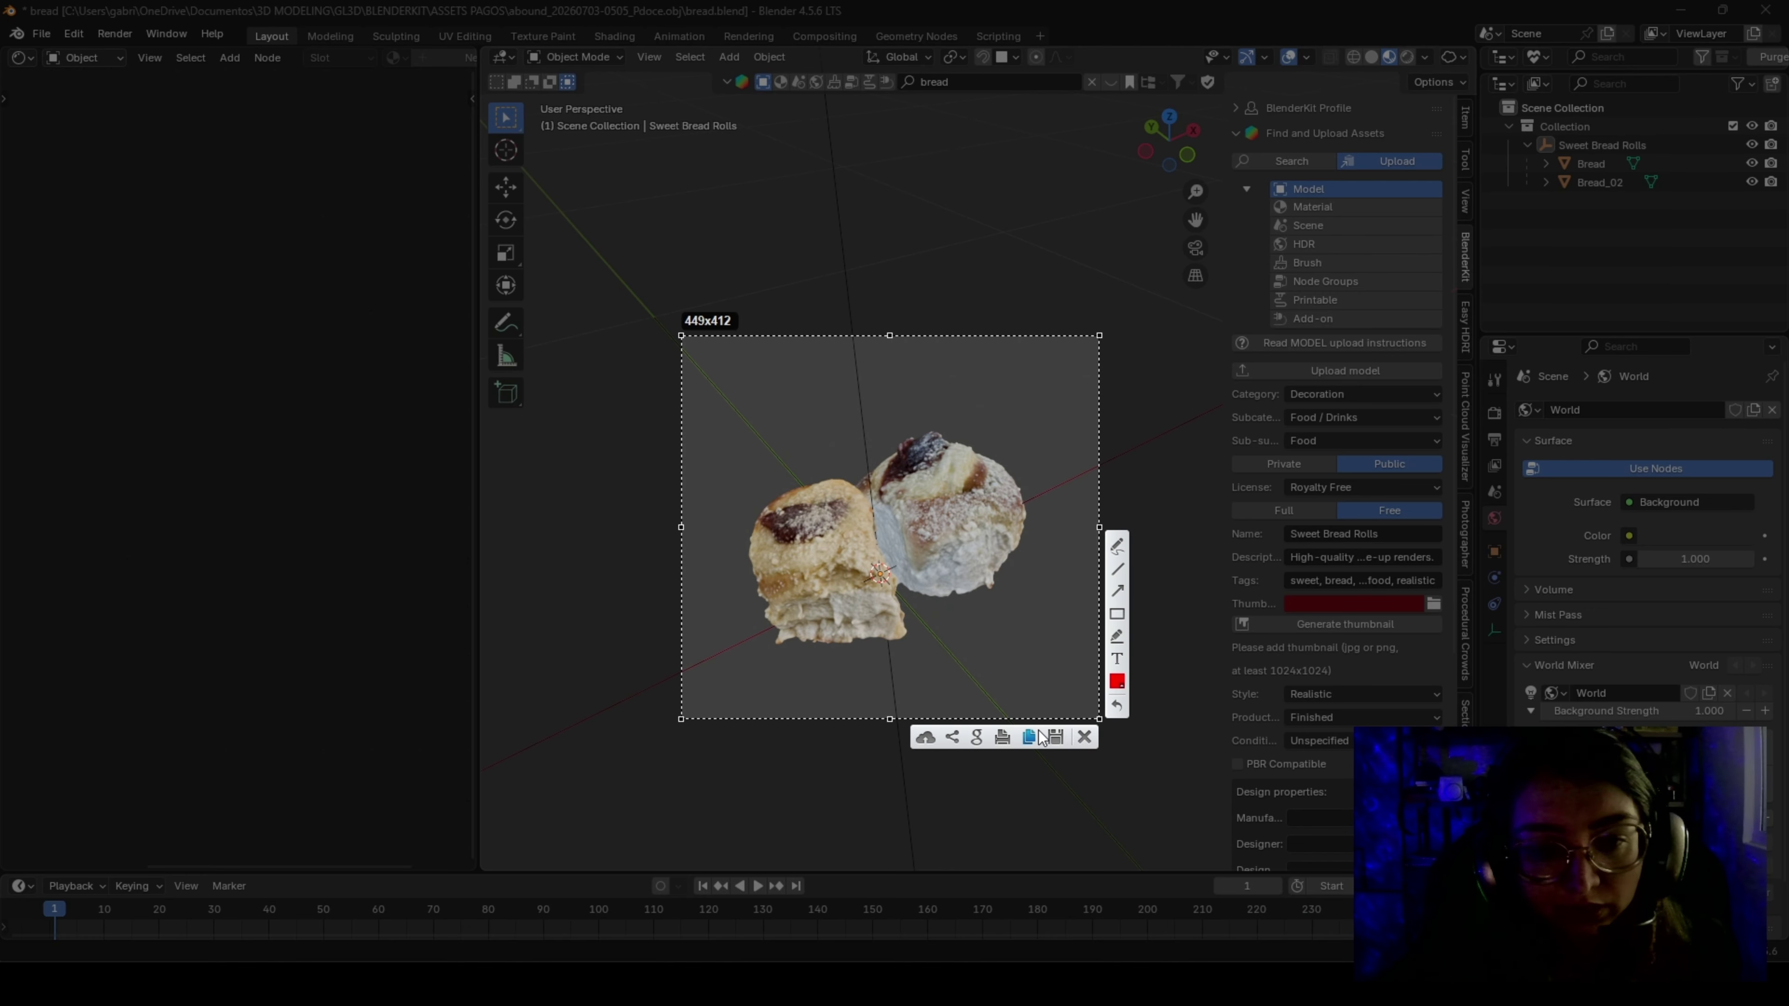
left_click(1085, 737)
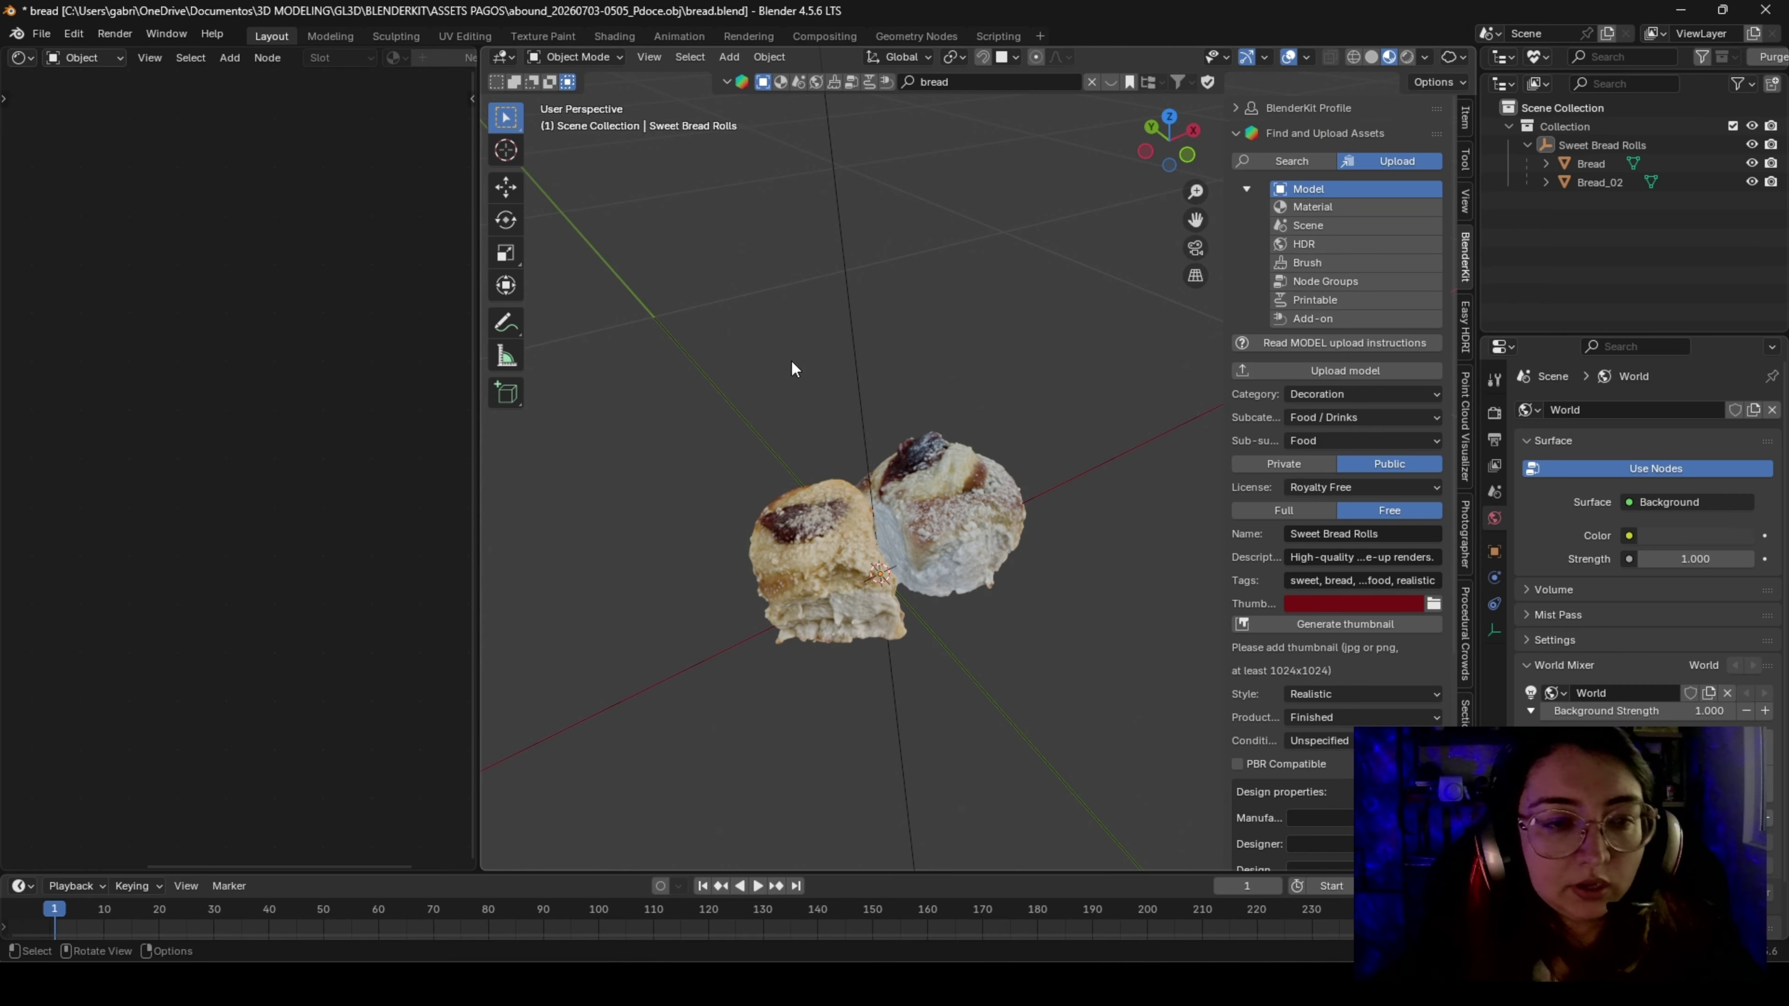
Select both breads together with their parent empty and copy the three objects
left_click(881, 519)
scroll(884, 521, "down", 2)
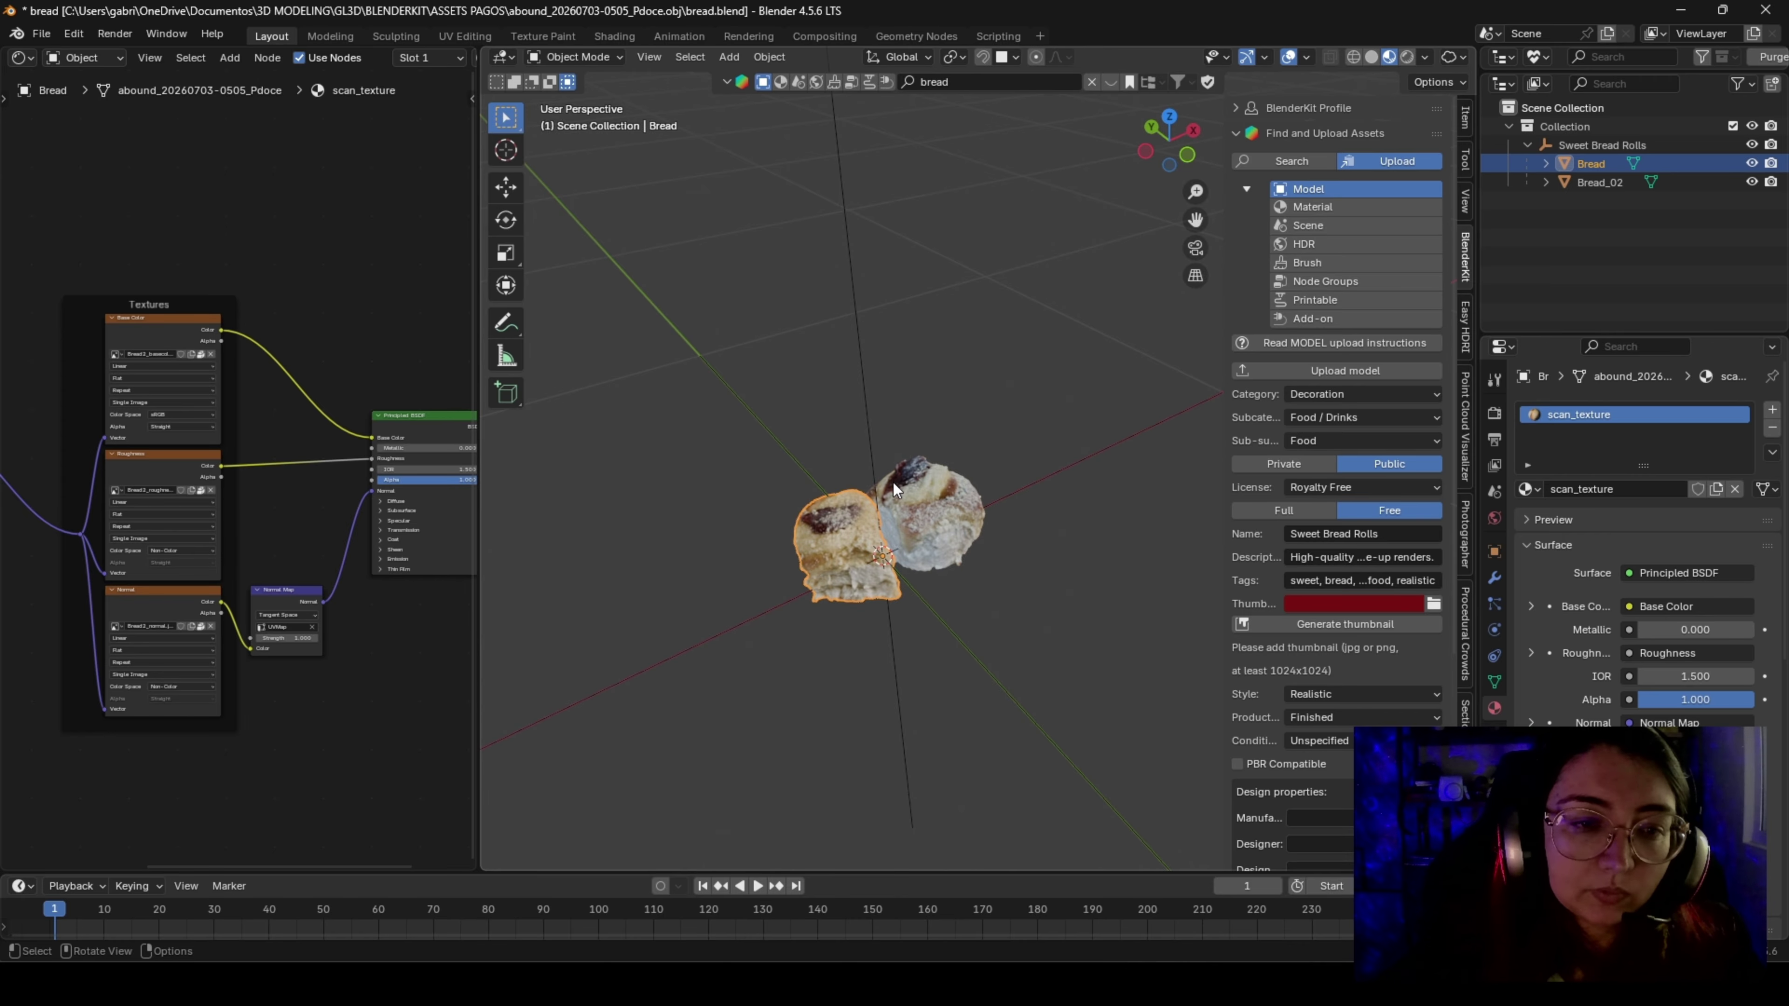
left_click(879, 478, "shift")
left_click(871, 459, "shift")
key("ctrl+c")
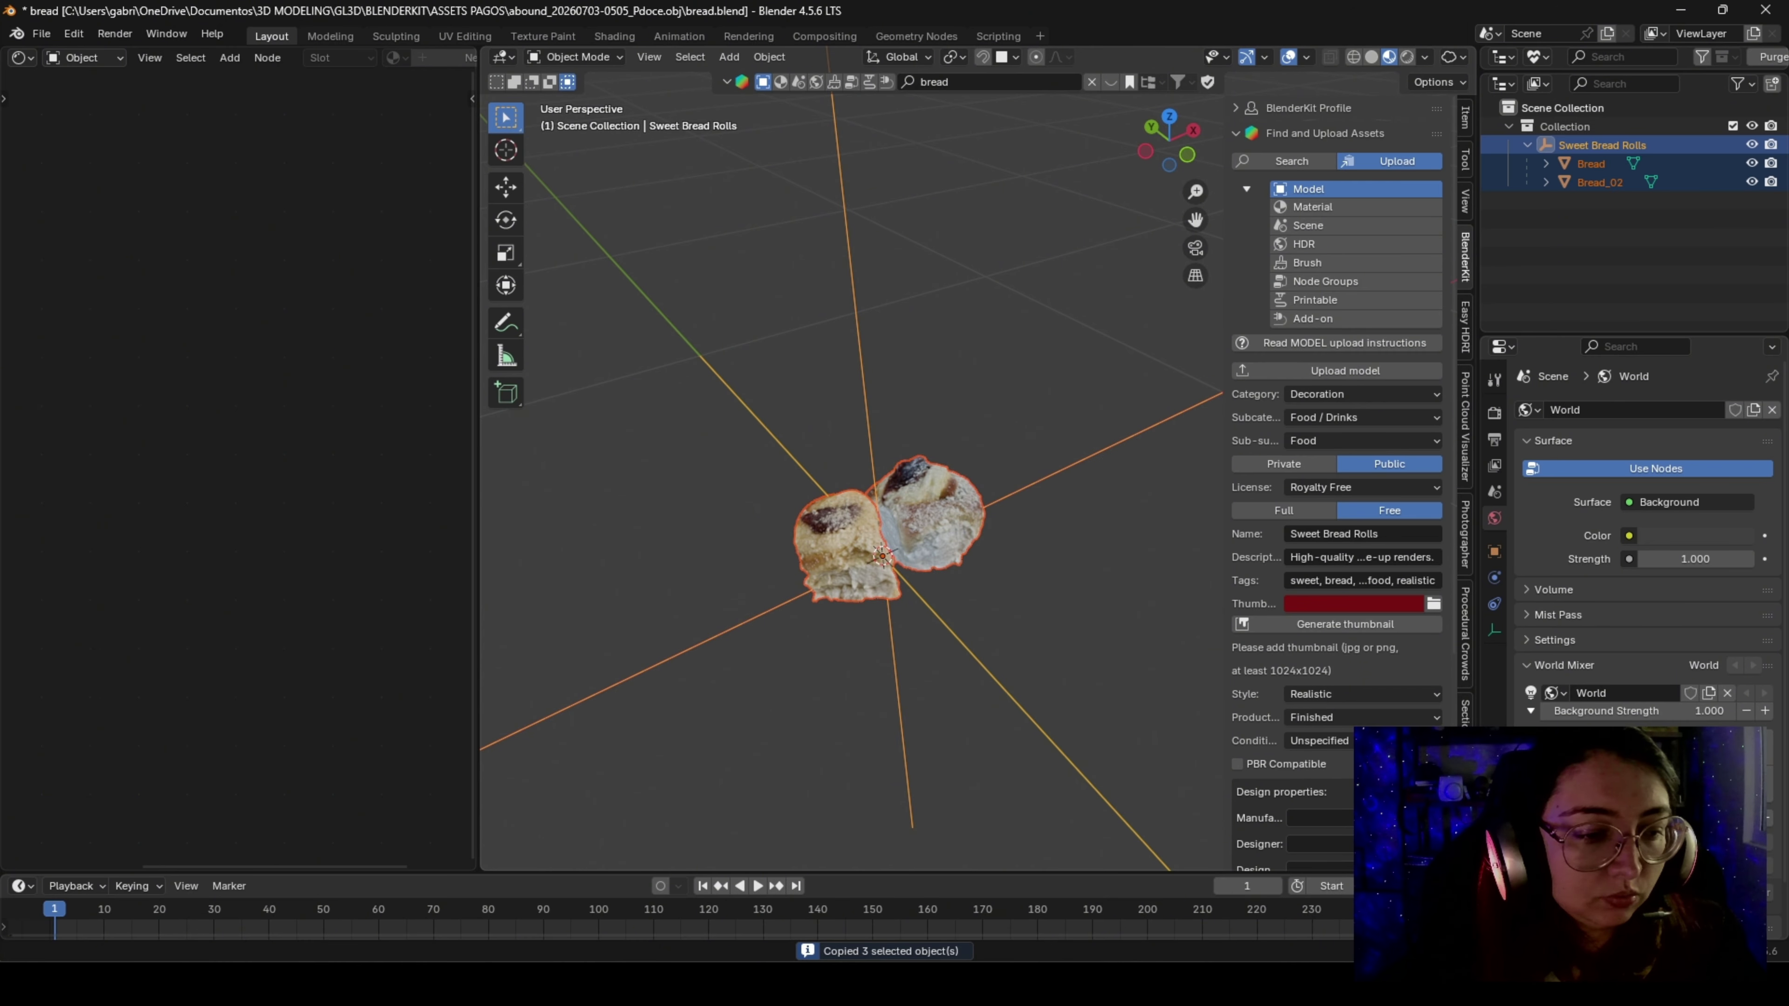
Switch to the Blender window with render.blend and paste the bread objects into the studio scene
mouse_move(318, 984)
left_click(339, 913)
scroll(399, 644, "down", 3)
middle_click_drag(398, 645, 416, 600)
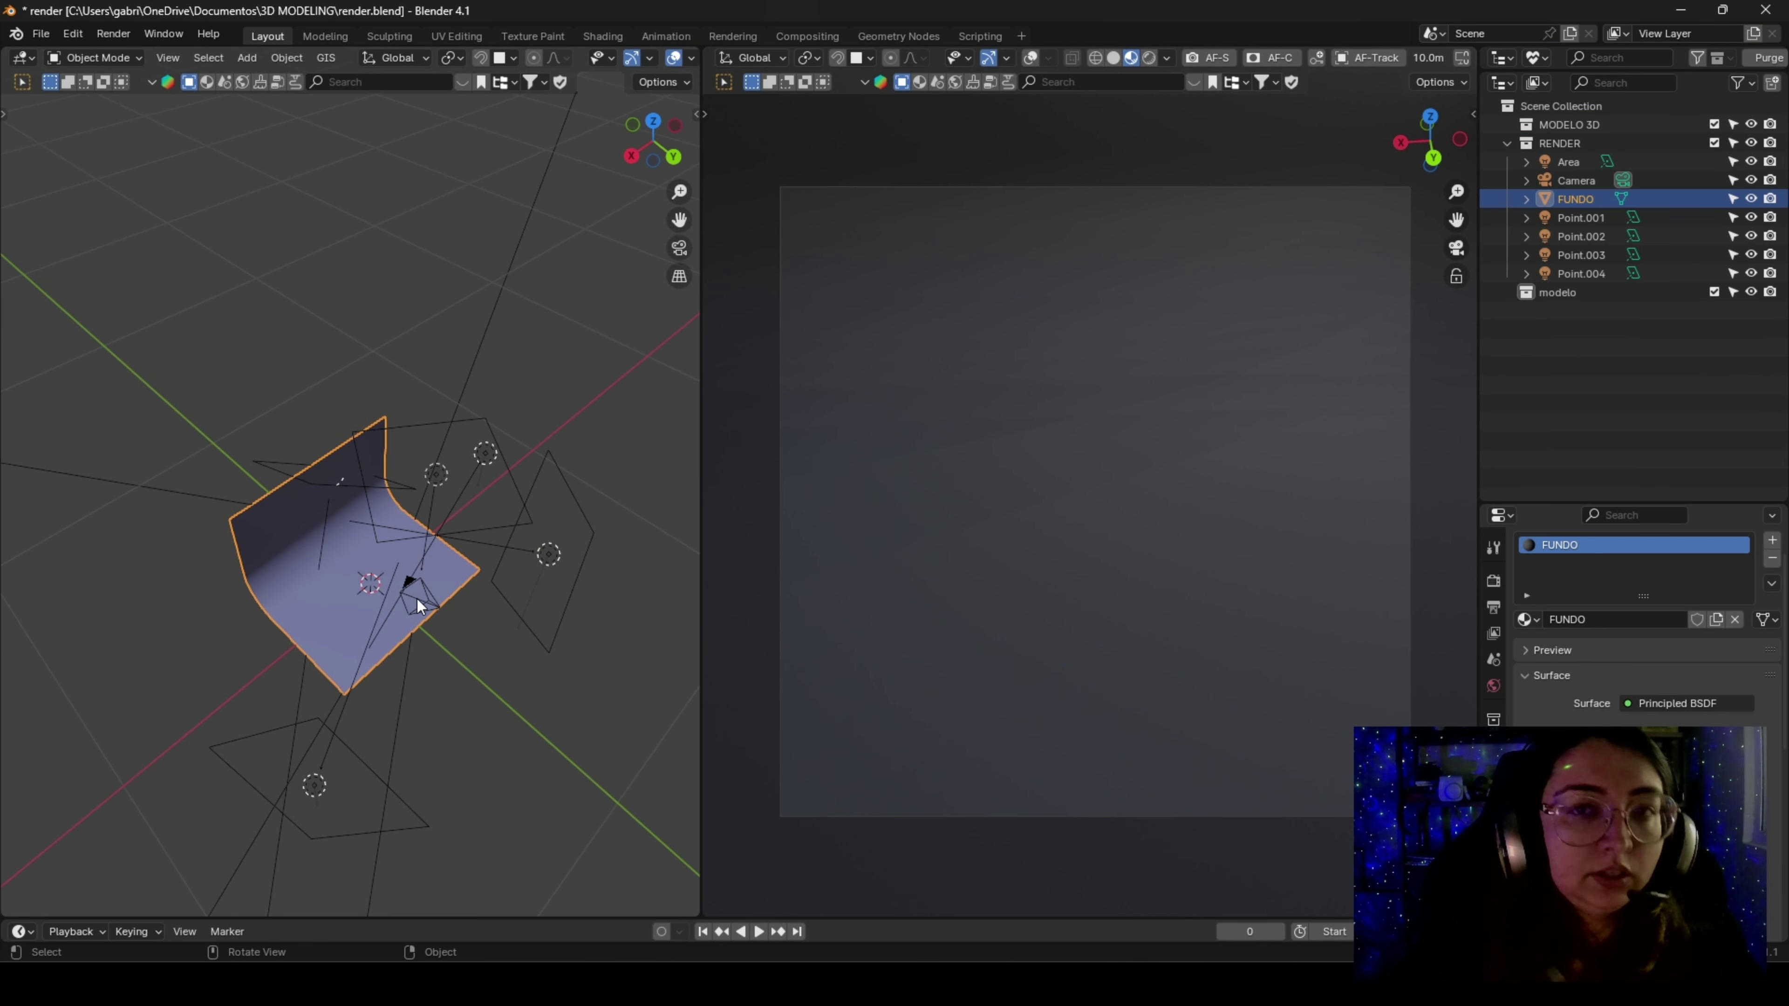
left_click(457, 623)
key("ctrl+v")
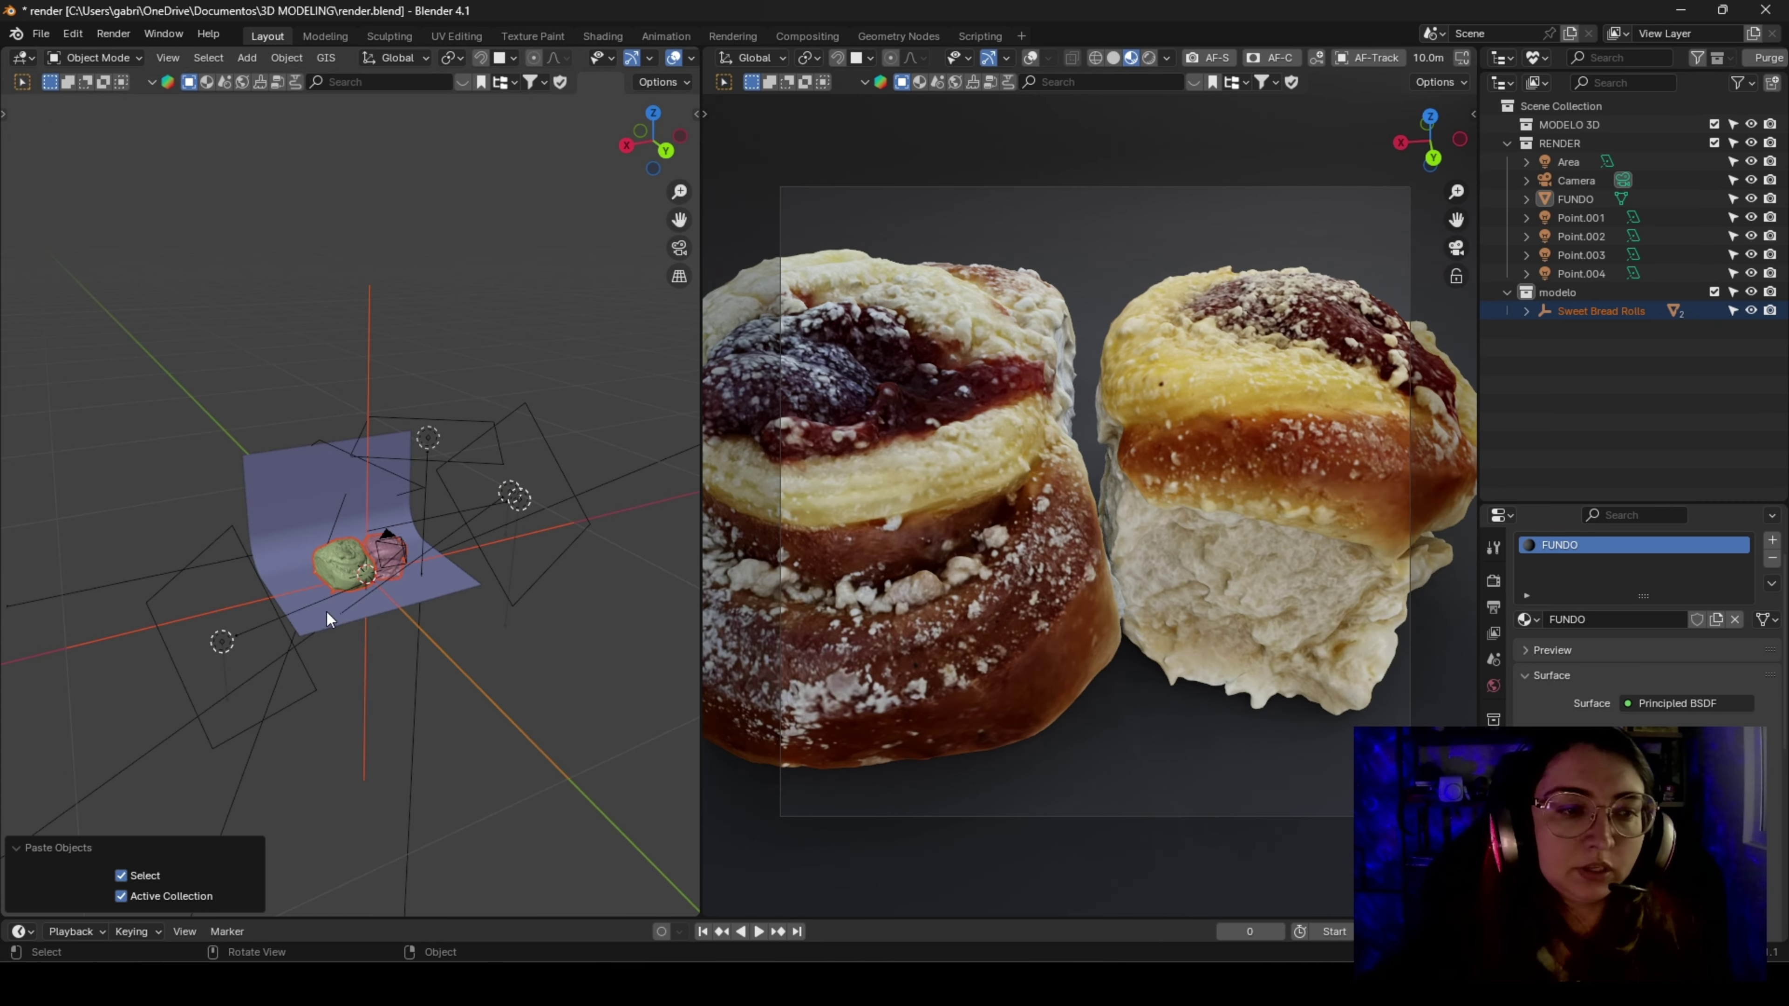
Scale the pasted Sweet Bread Rolls to about 0.597 and rotate them about -73.4° around the global Z axis
key("s")
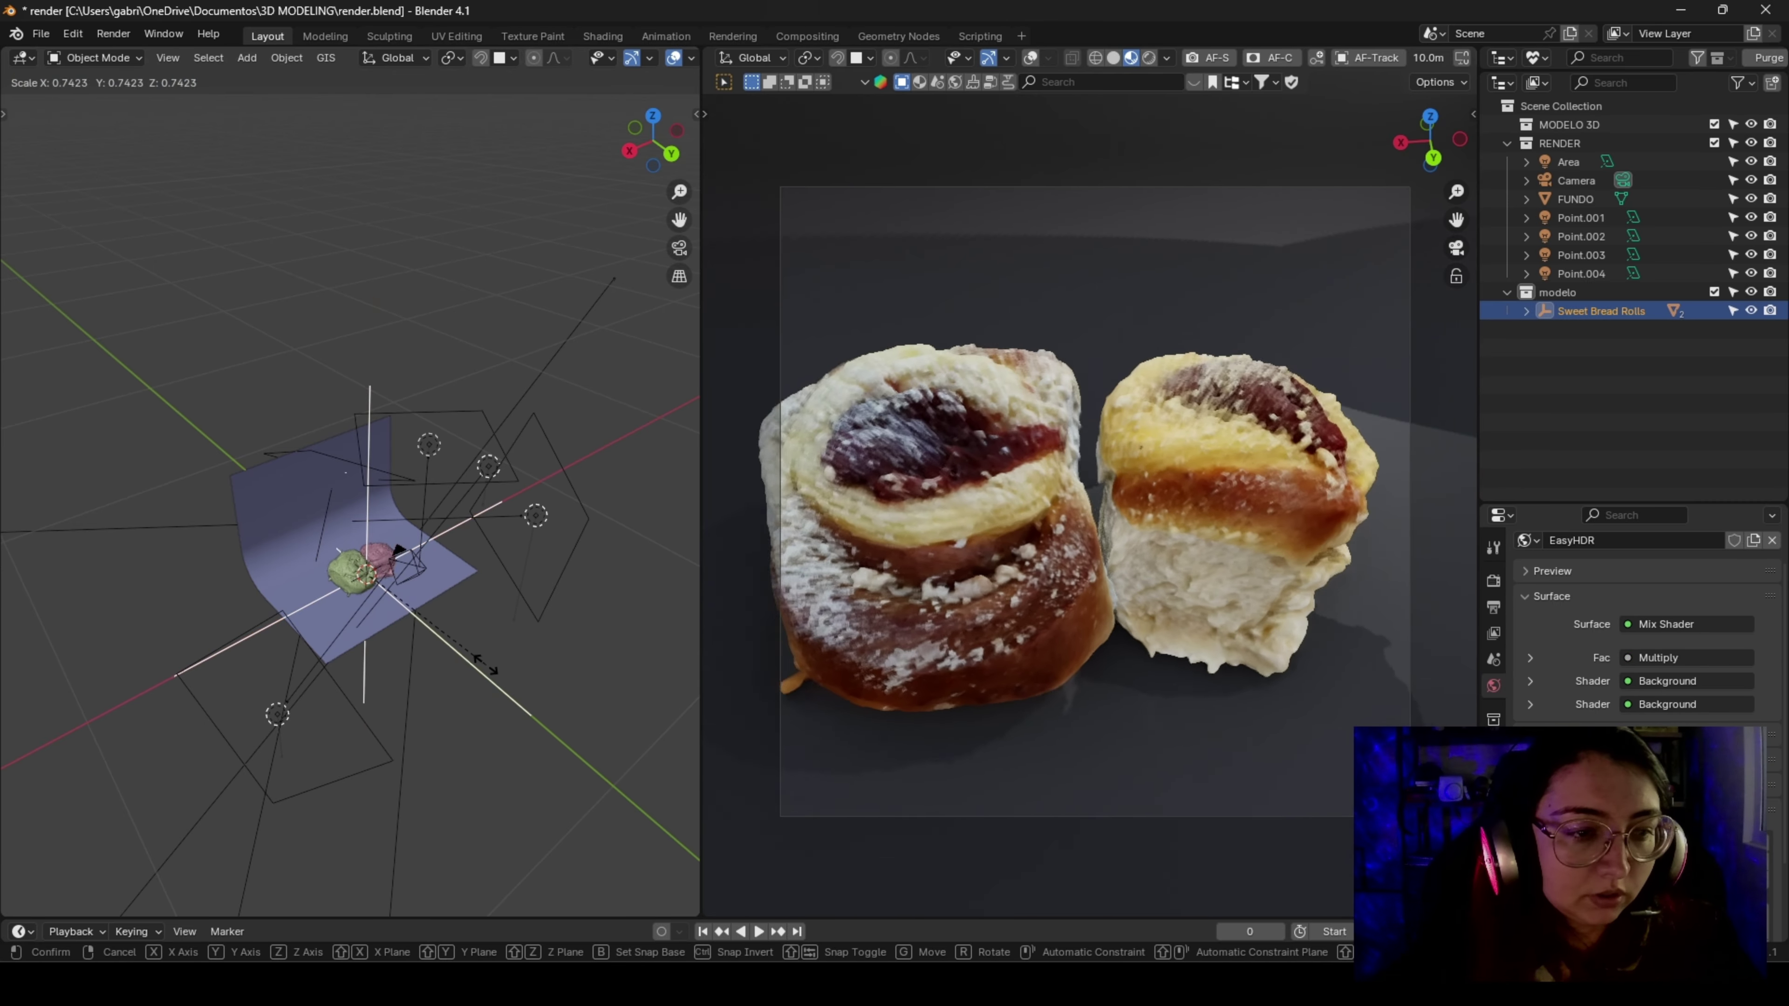
left_click(464, 643)
key("r")
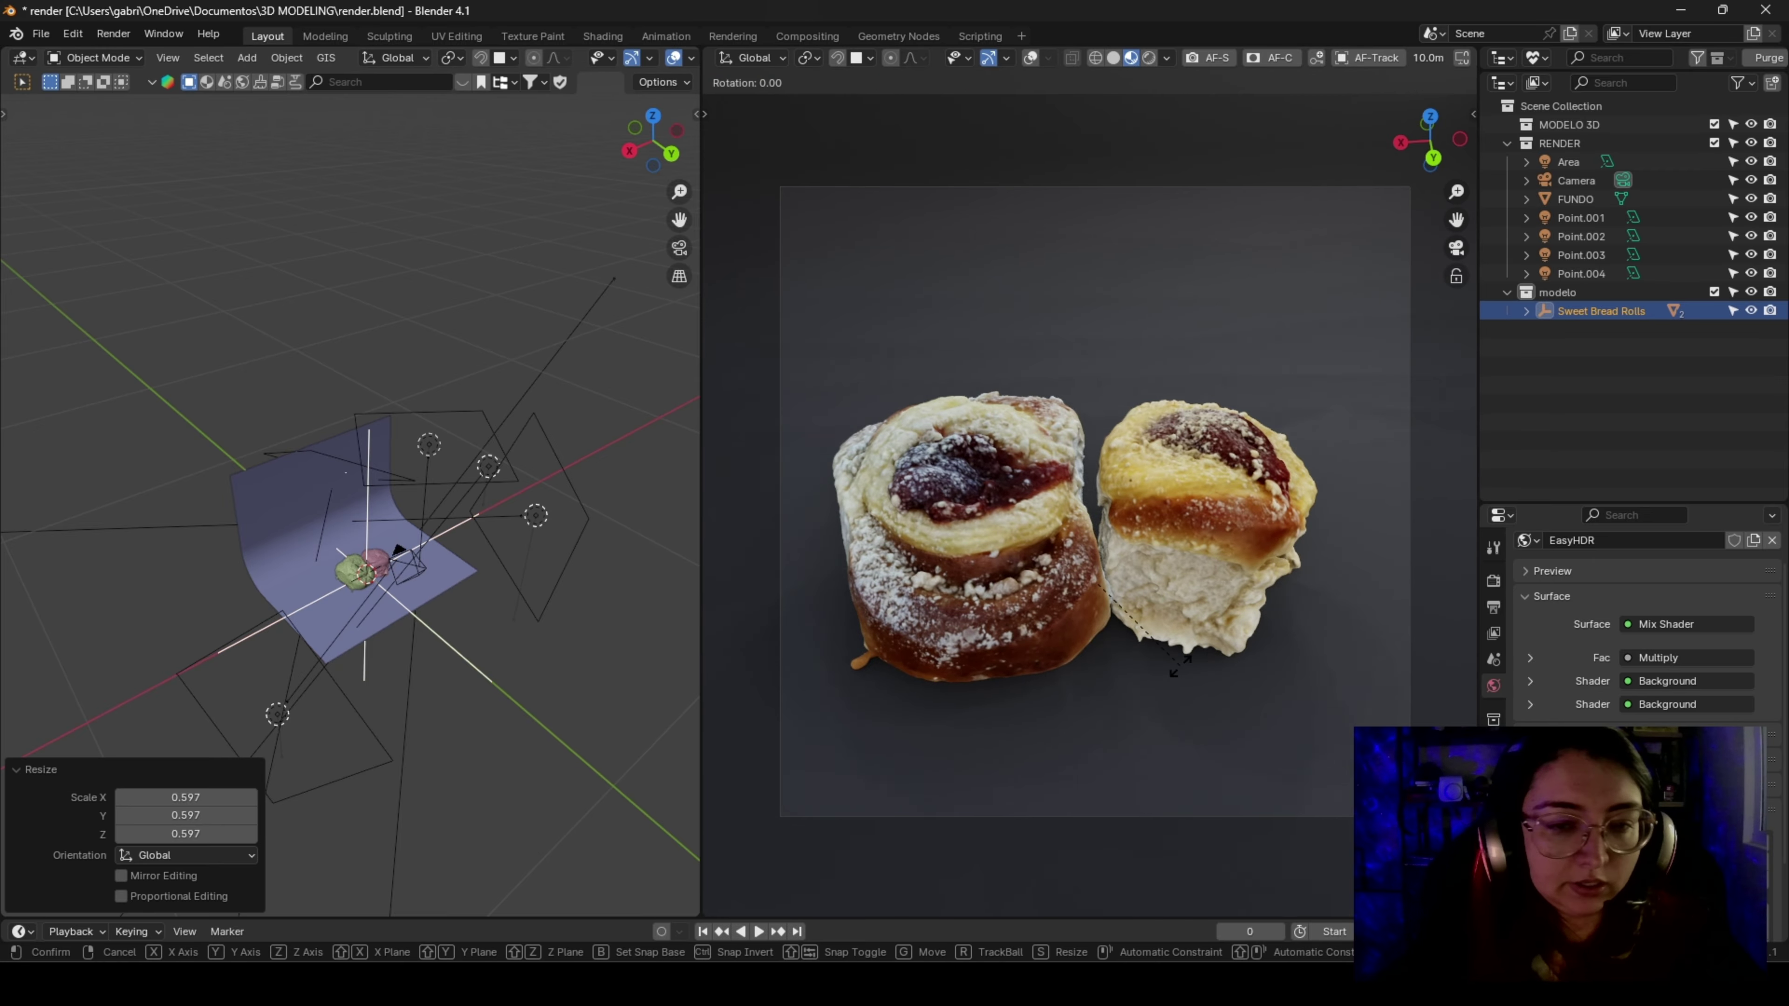
key("z")
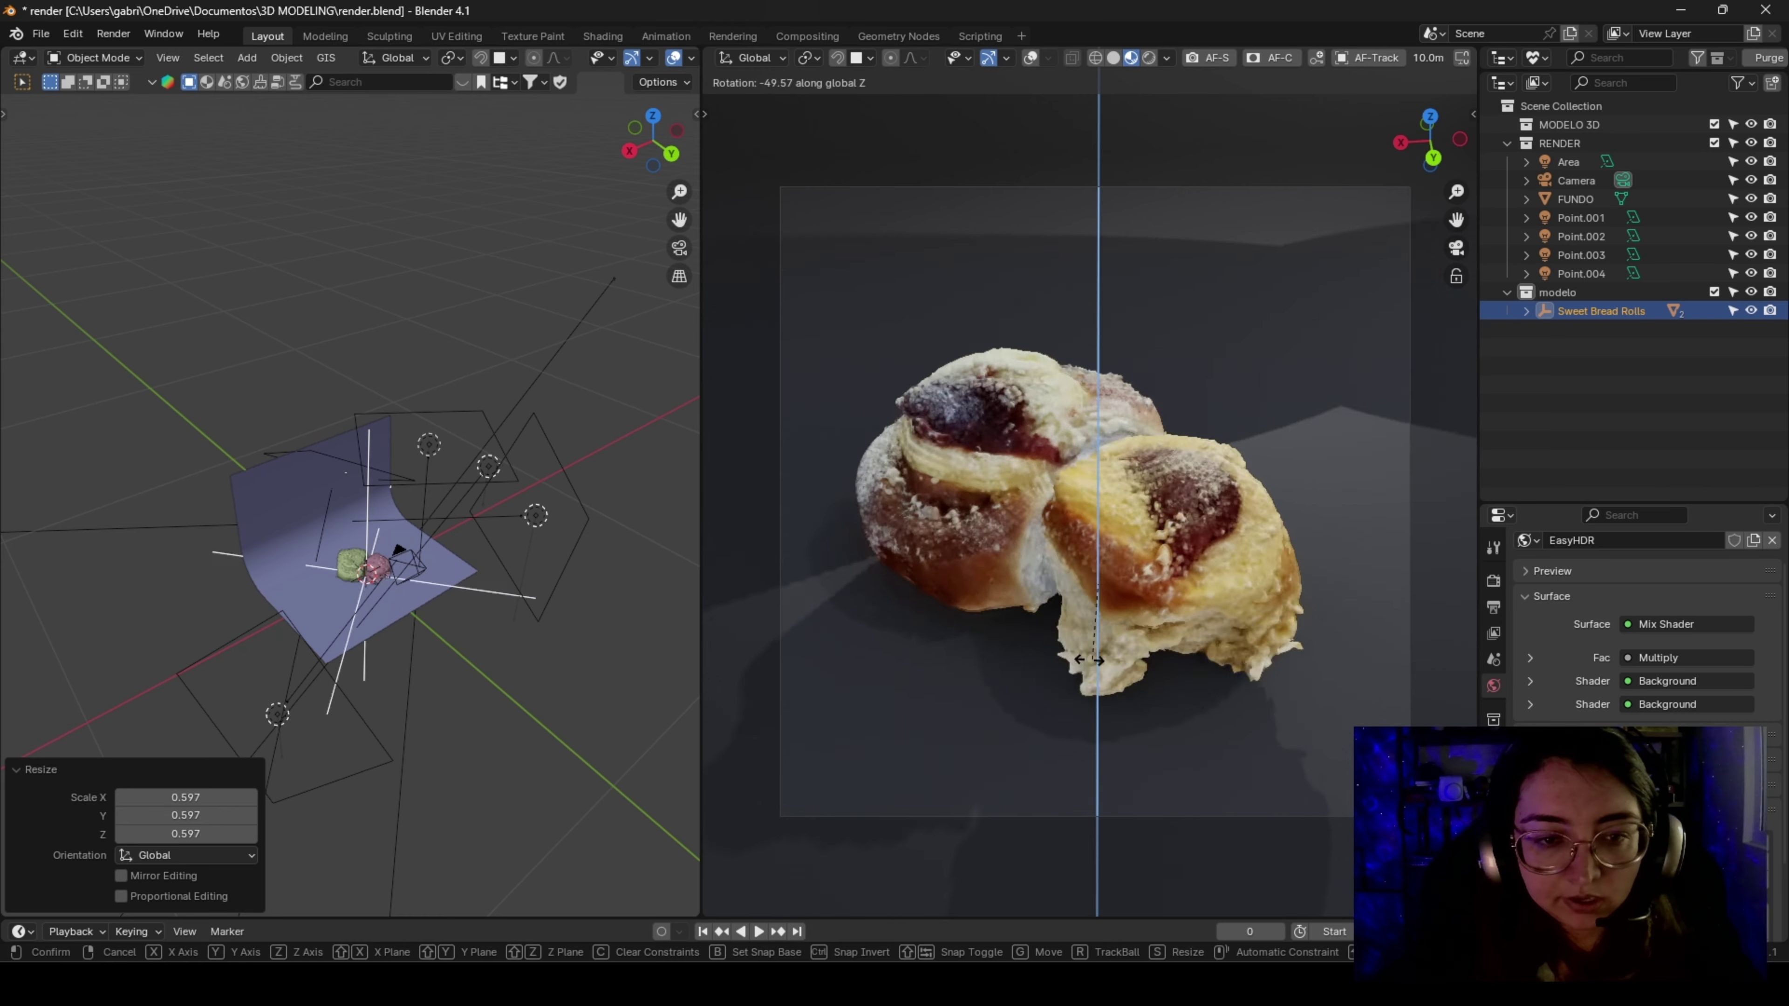
left_click(1088, 660)
Lower the bread rolls about 1.3 cm along Z and rotate them about a further -78.8° around Z
key("g")
key("z")
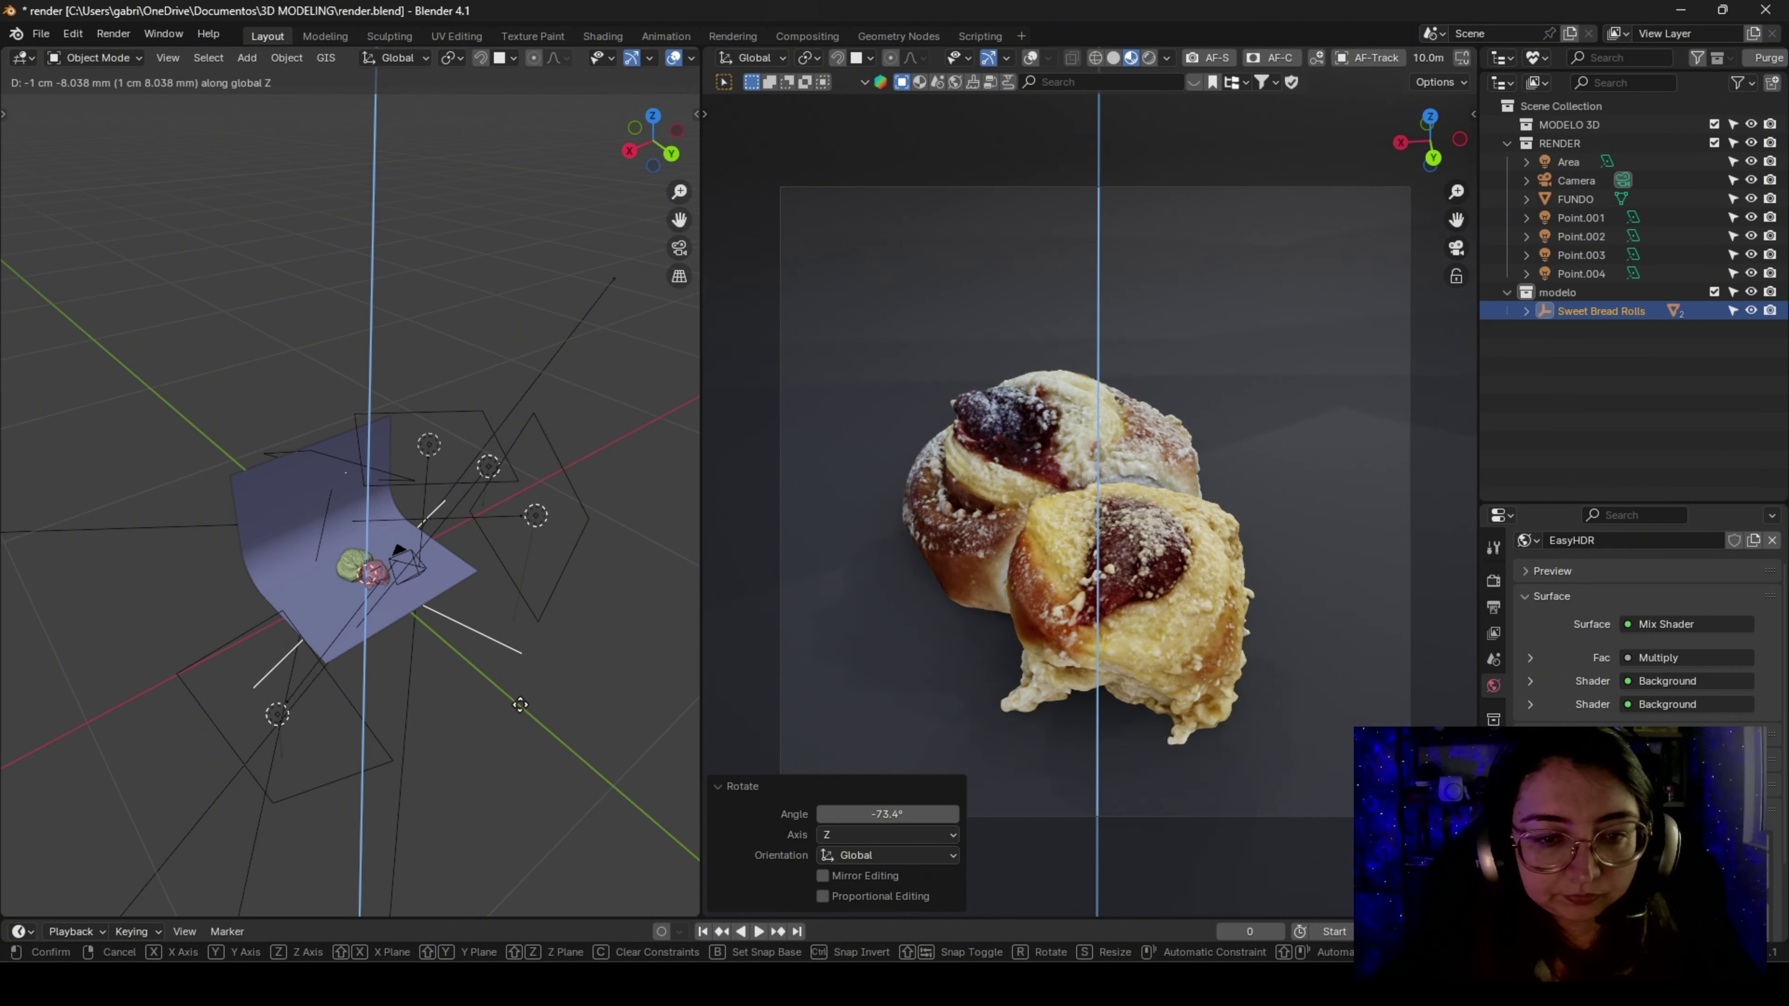
left_click(522, 704)
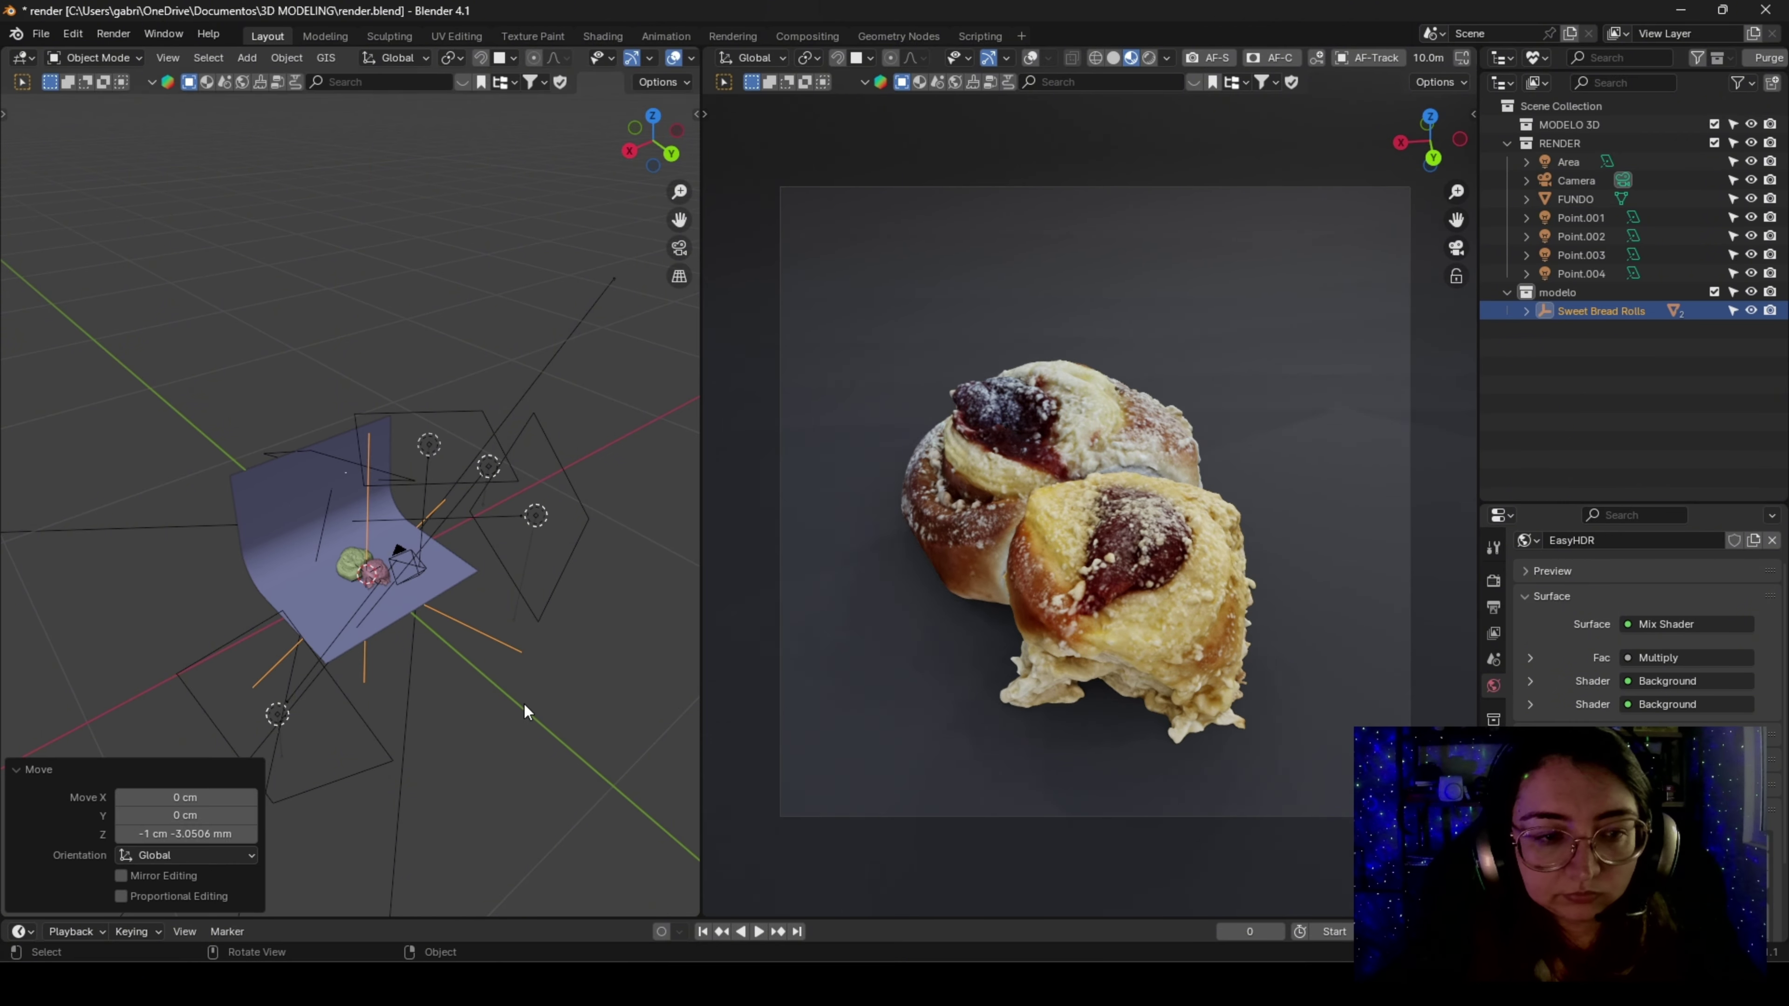
key("r")
key("z")
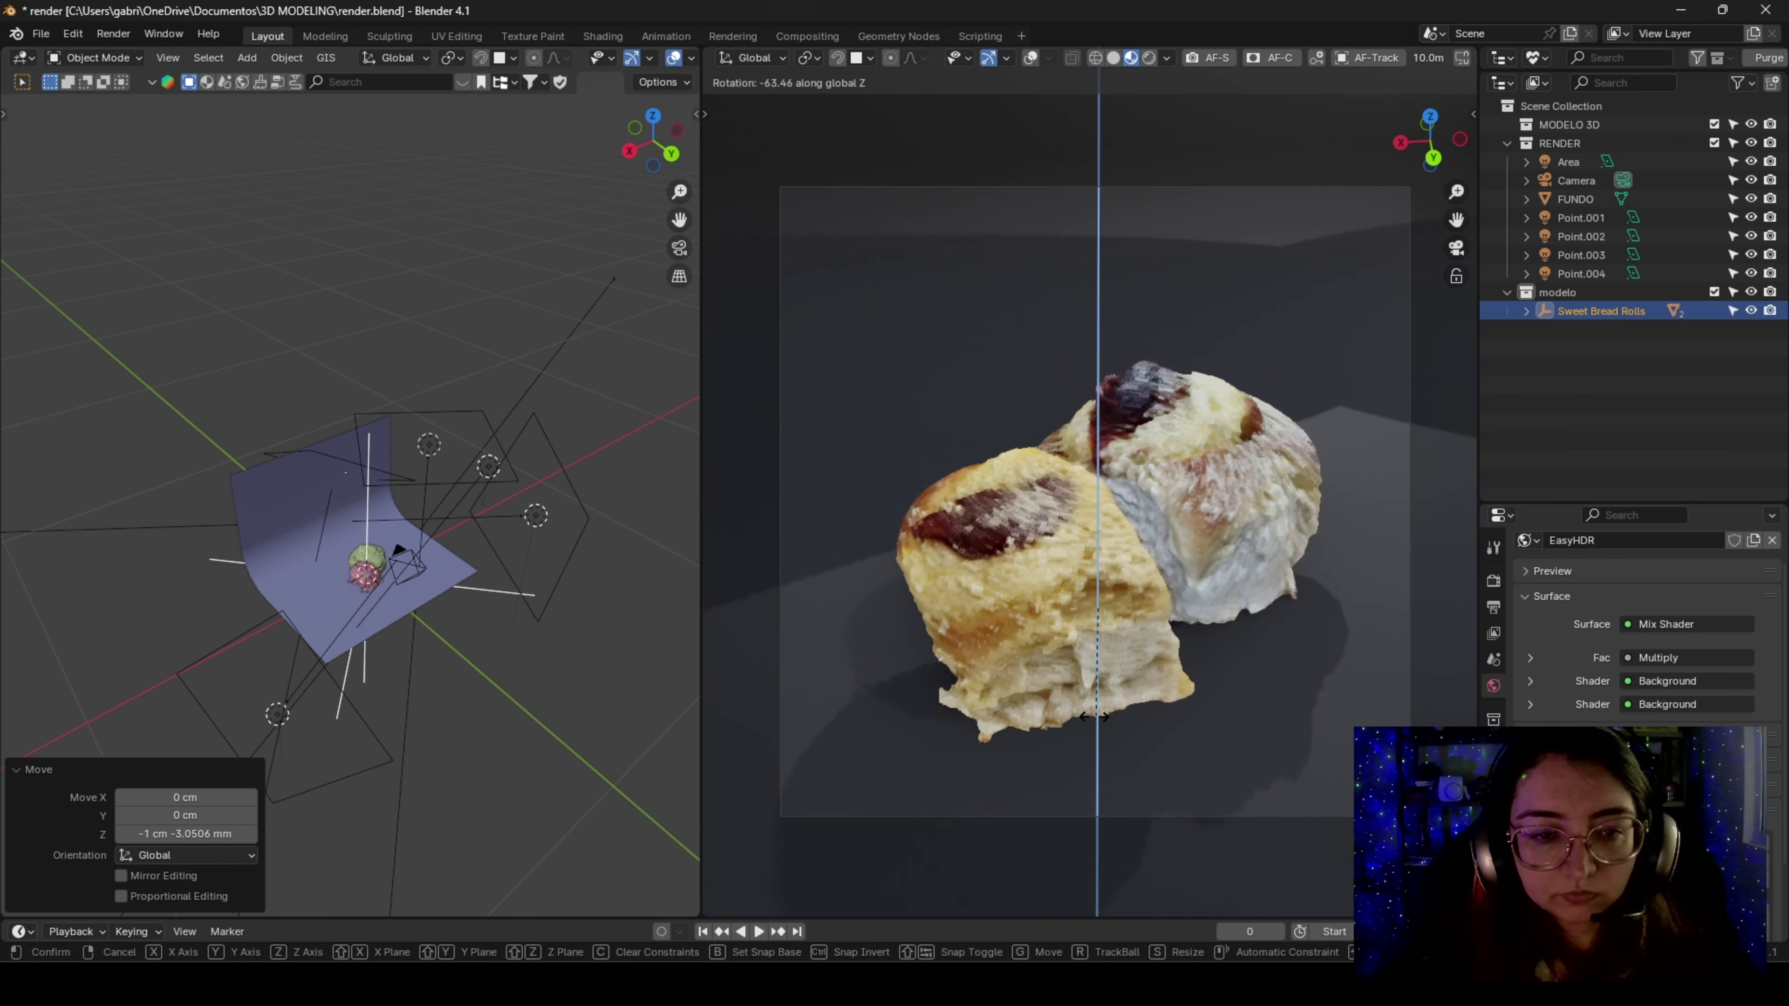
left_click(1058, 731)
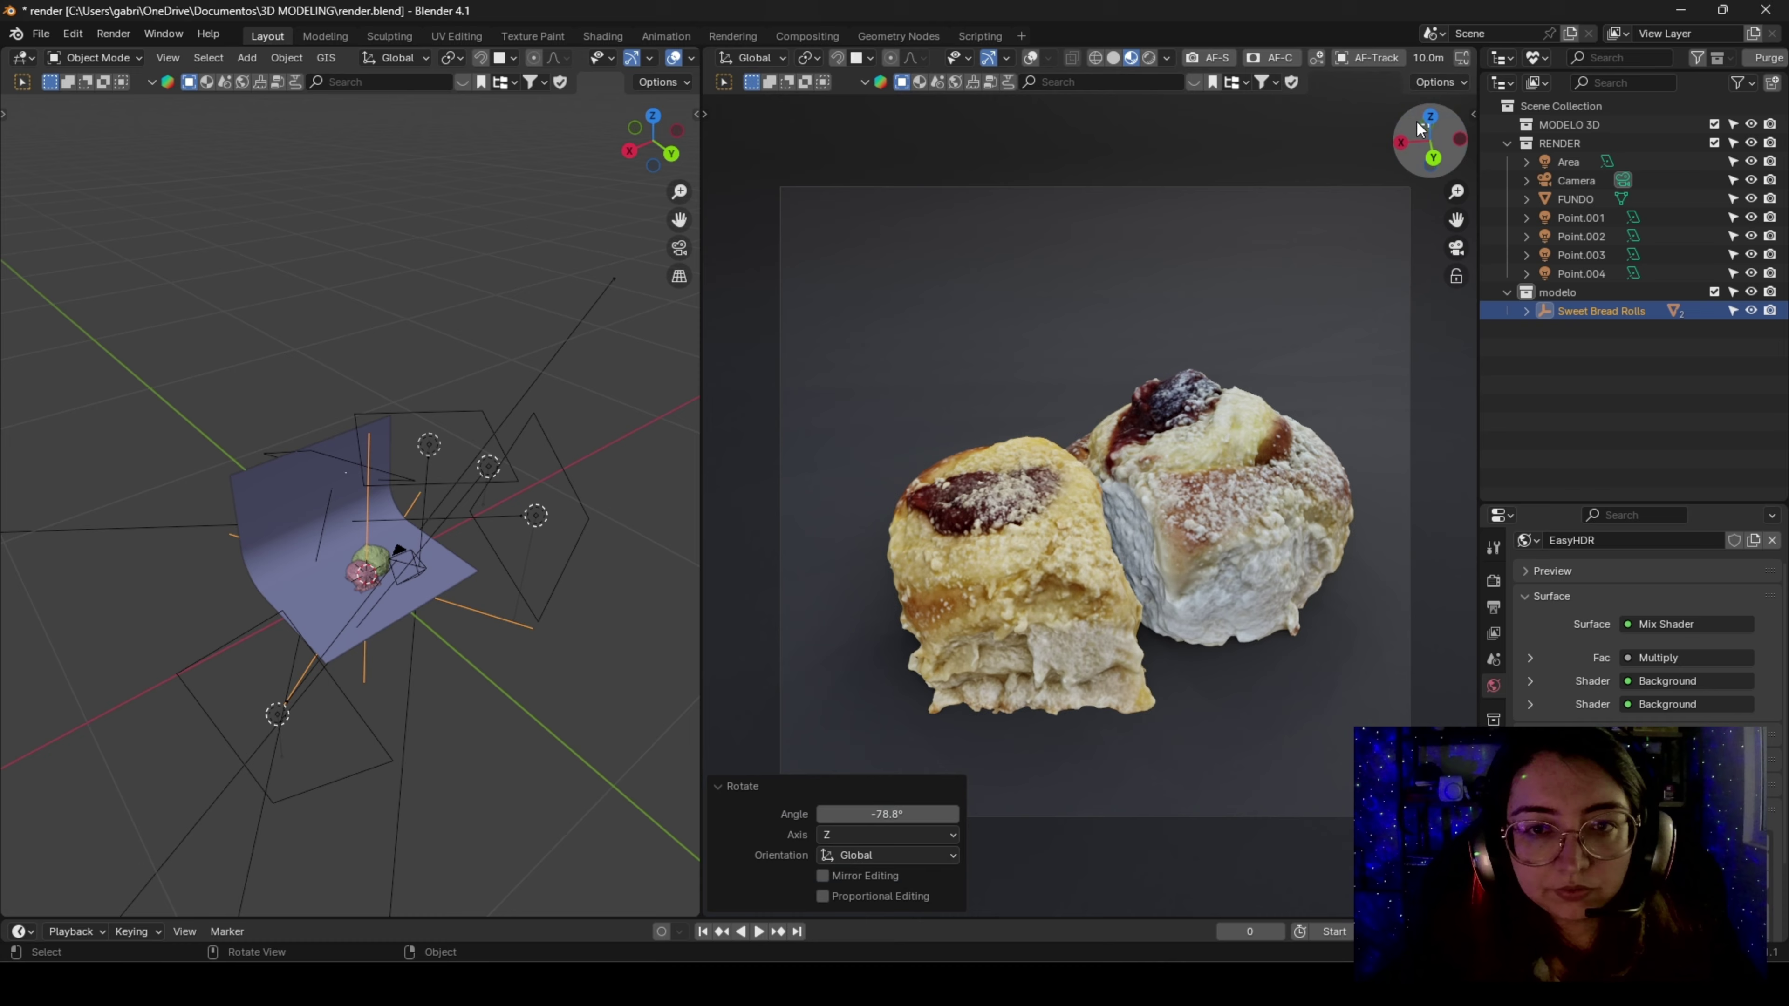
Lock the camera to the view, adjust its framing of the breads slightly, and unlock the camera again
left_click(1466, 58)
middle_click_drag(1169, 515, 1167, 544)
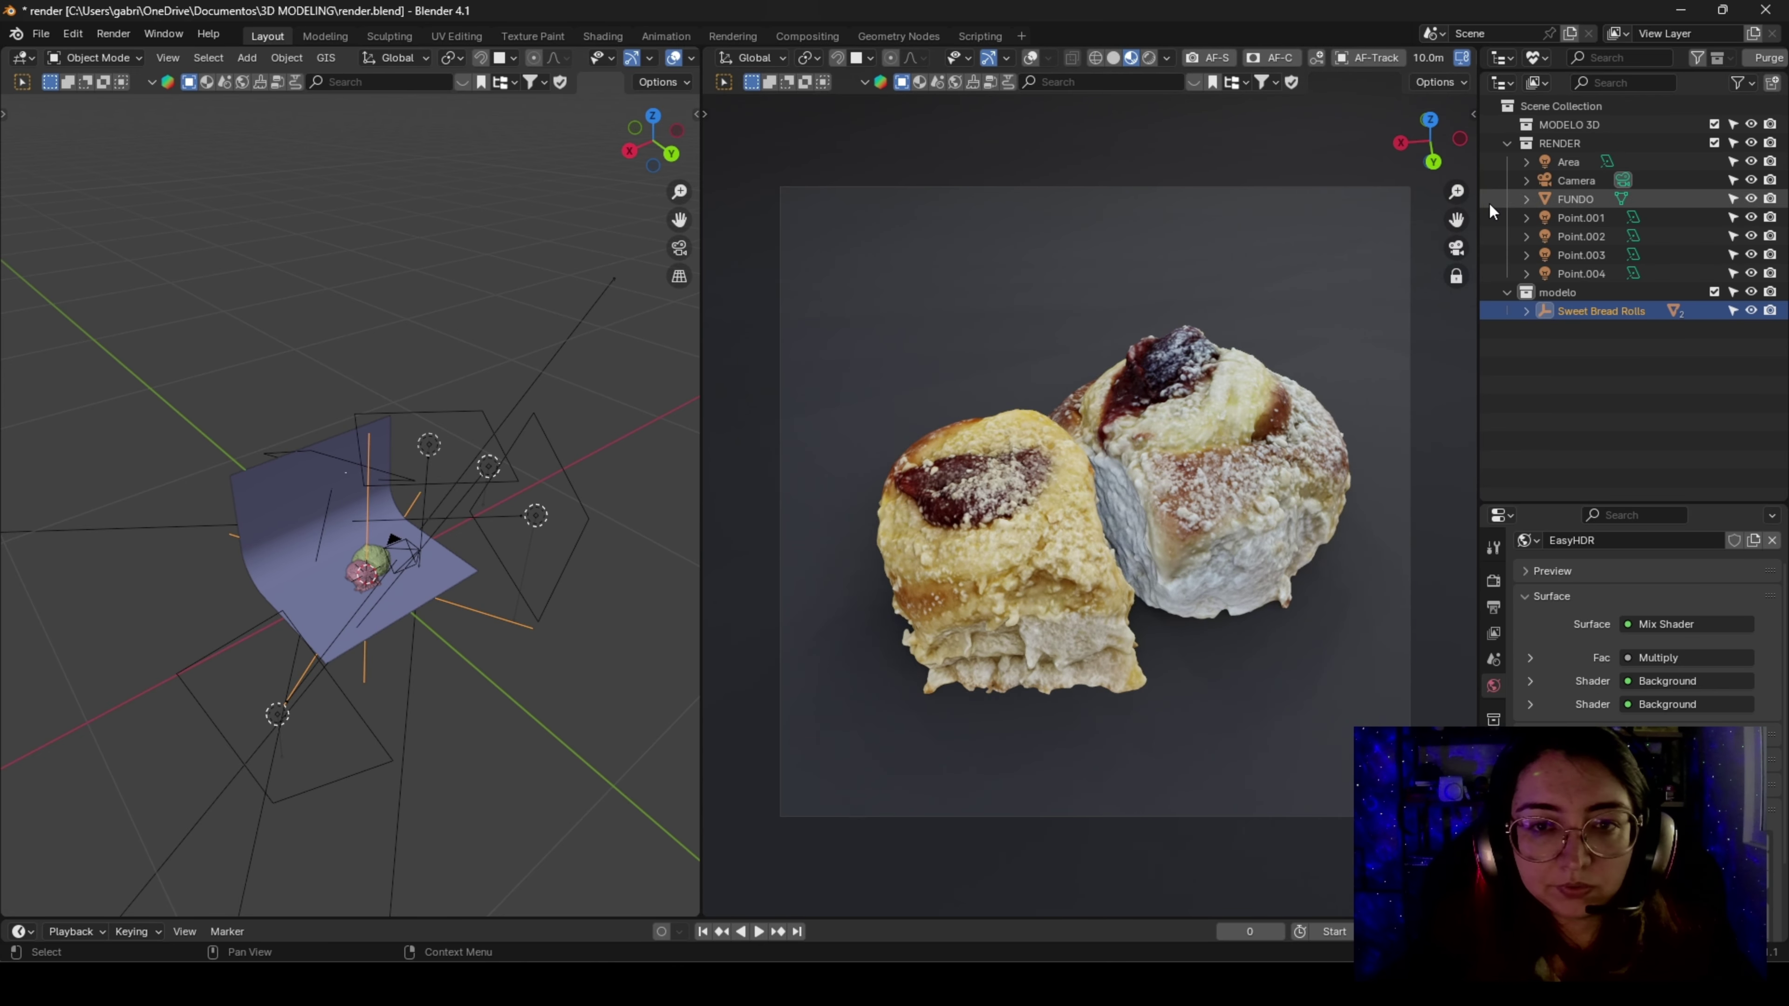
middle_click_drag(1324, 433, 1307, 458)
left_click(1463, 57)
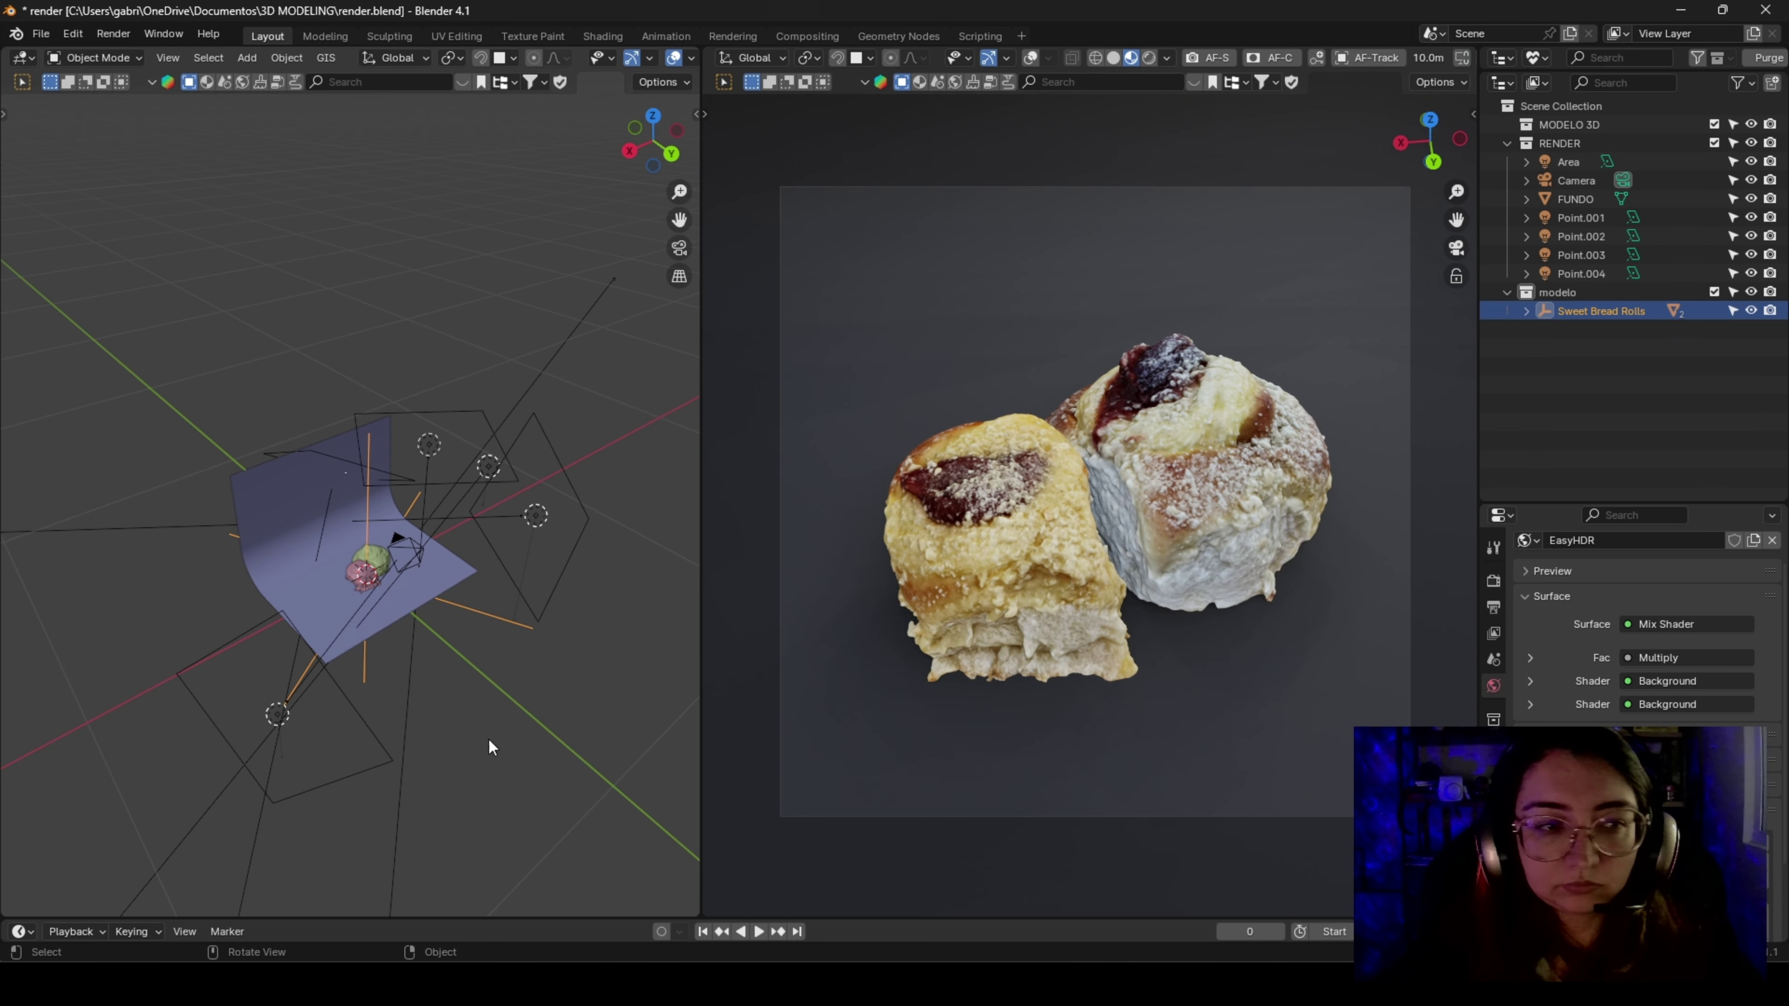
key("r")
key("z")
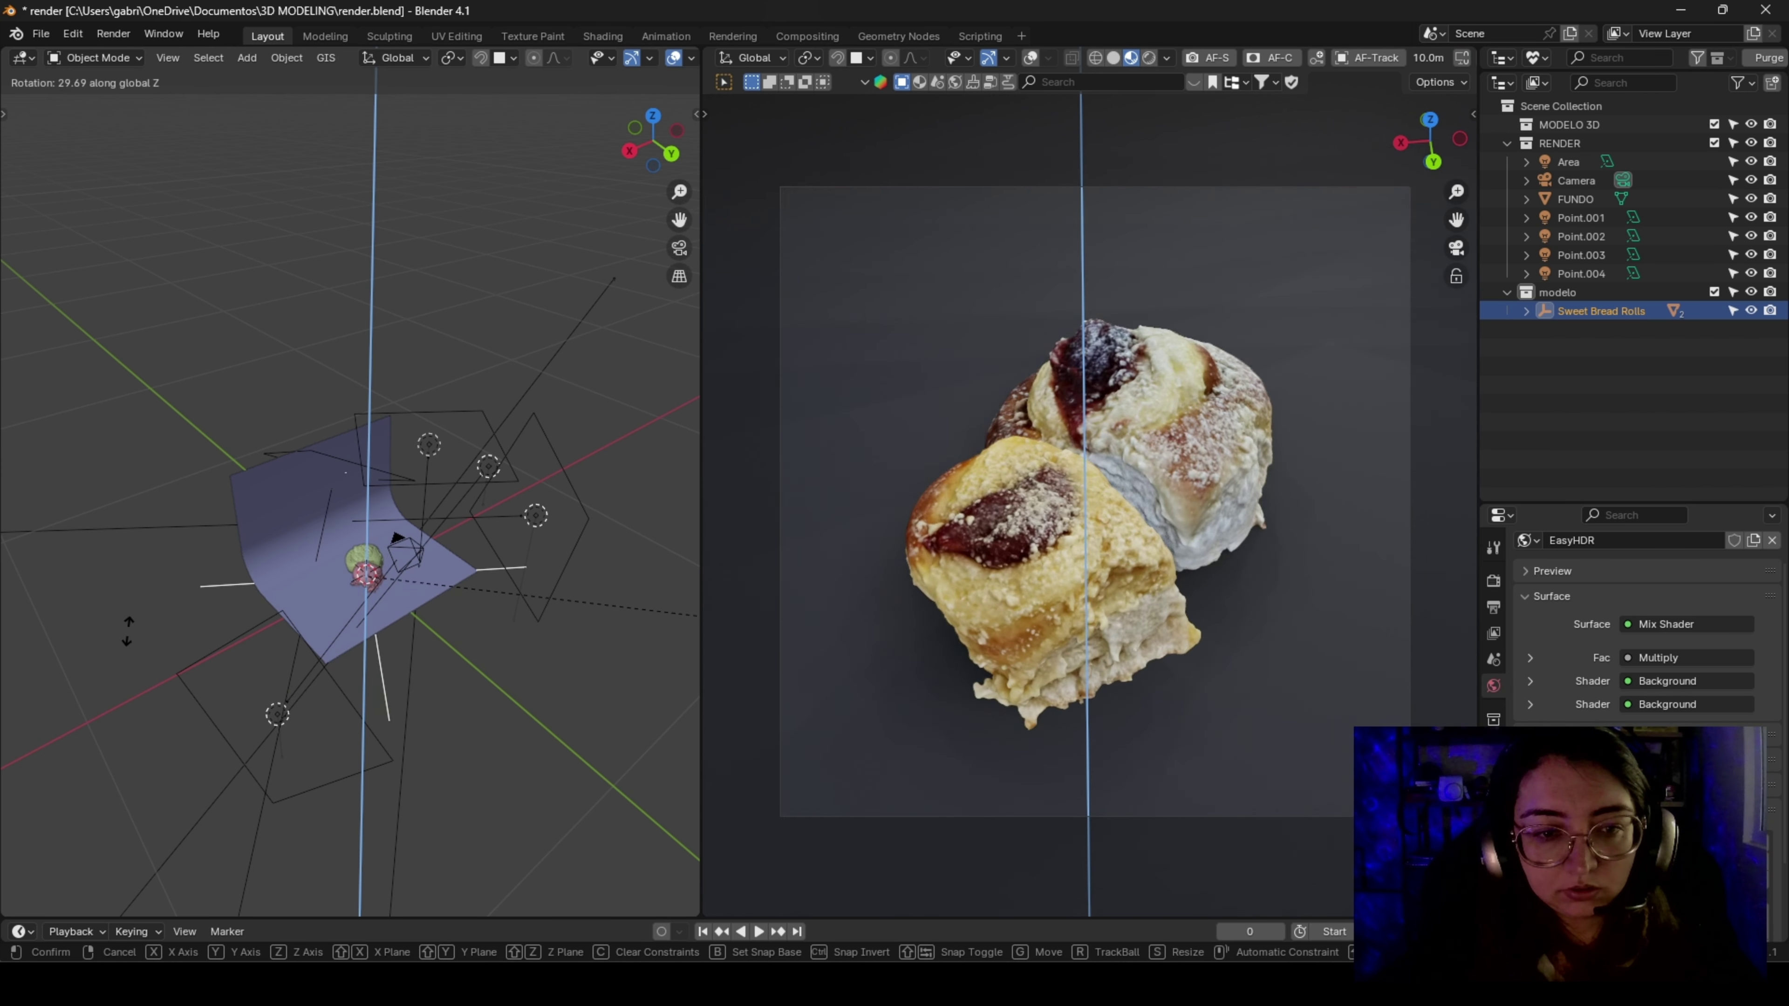
left_click(64, 720)
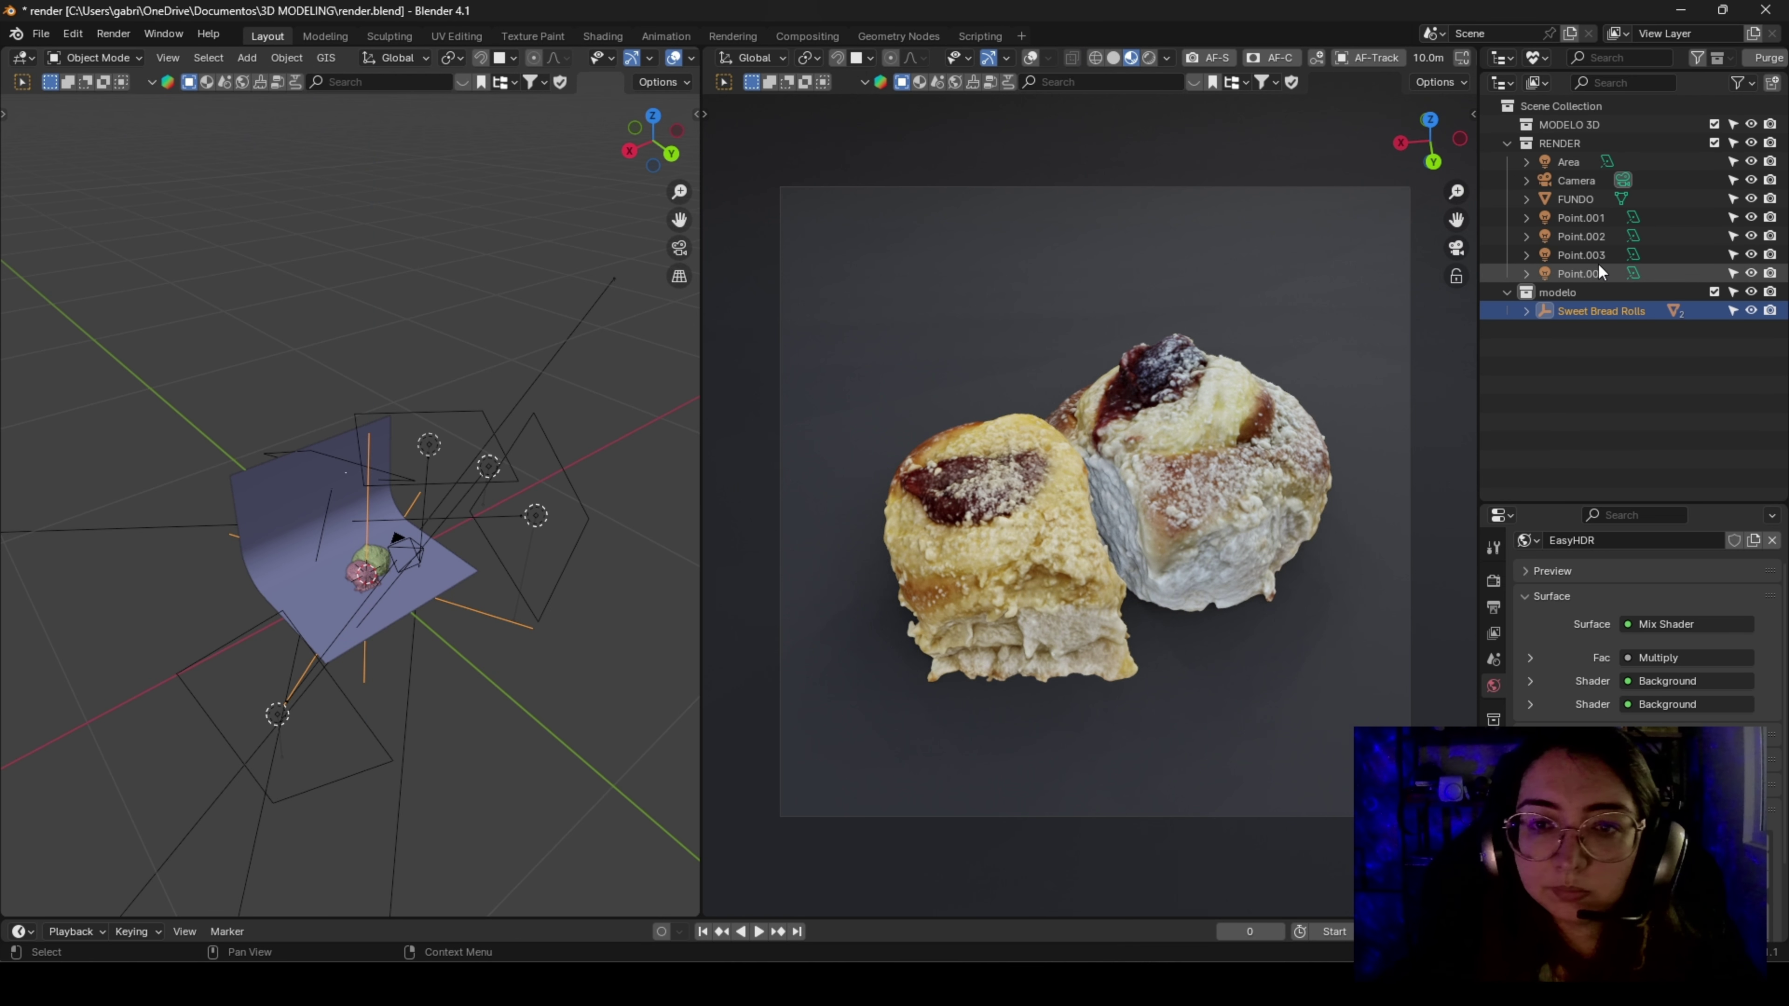
Lighten the material colour of the FUNDO backdrop to an HSV value of 0.080
left_click(1575, 197)
left_click(1686, 734)
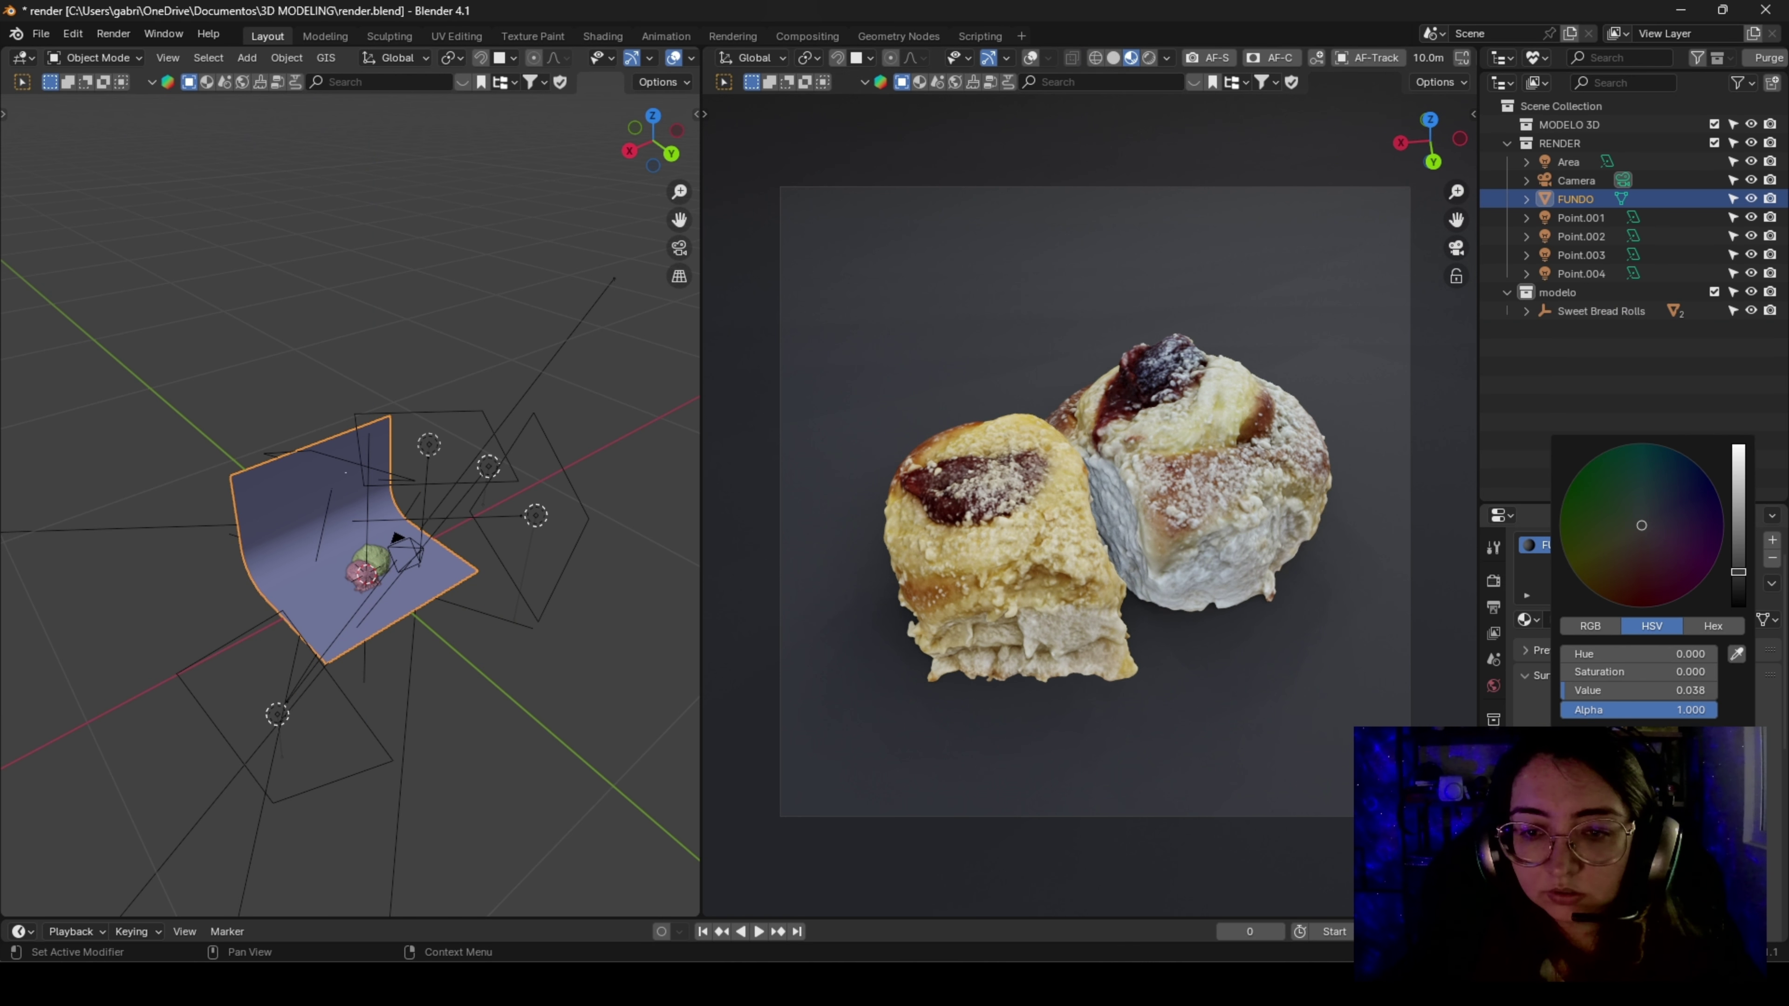
mouse_move(1743, 574)
left_mouse_down()
mouse_move(1739, 489)
mouse_move(1739, 552)
left_mouse_up()
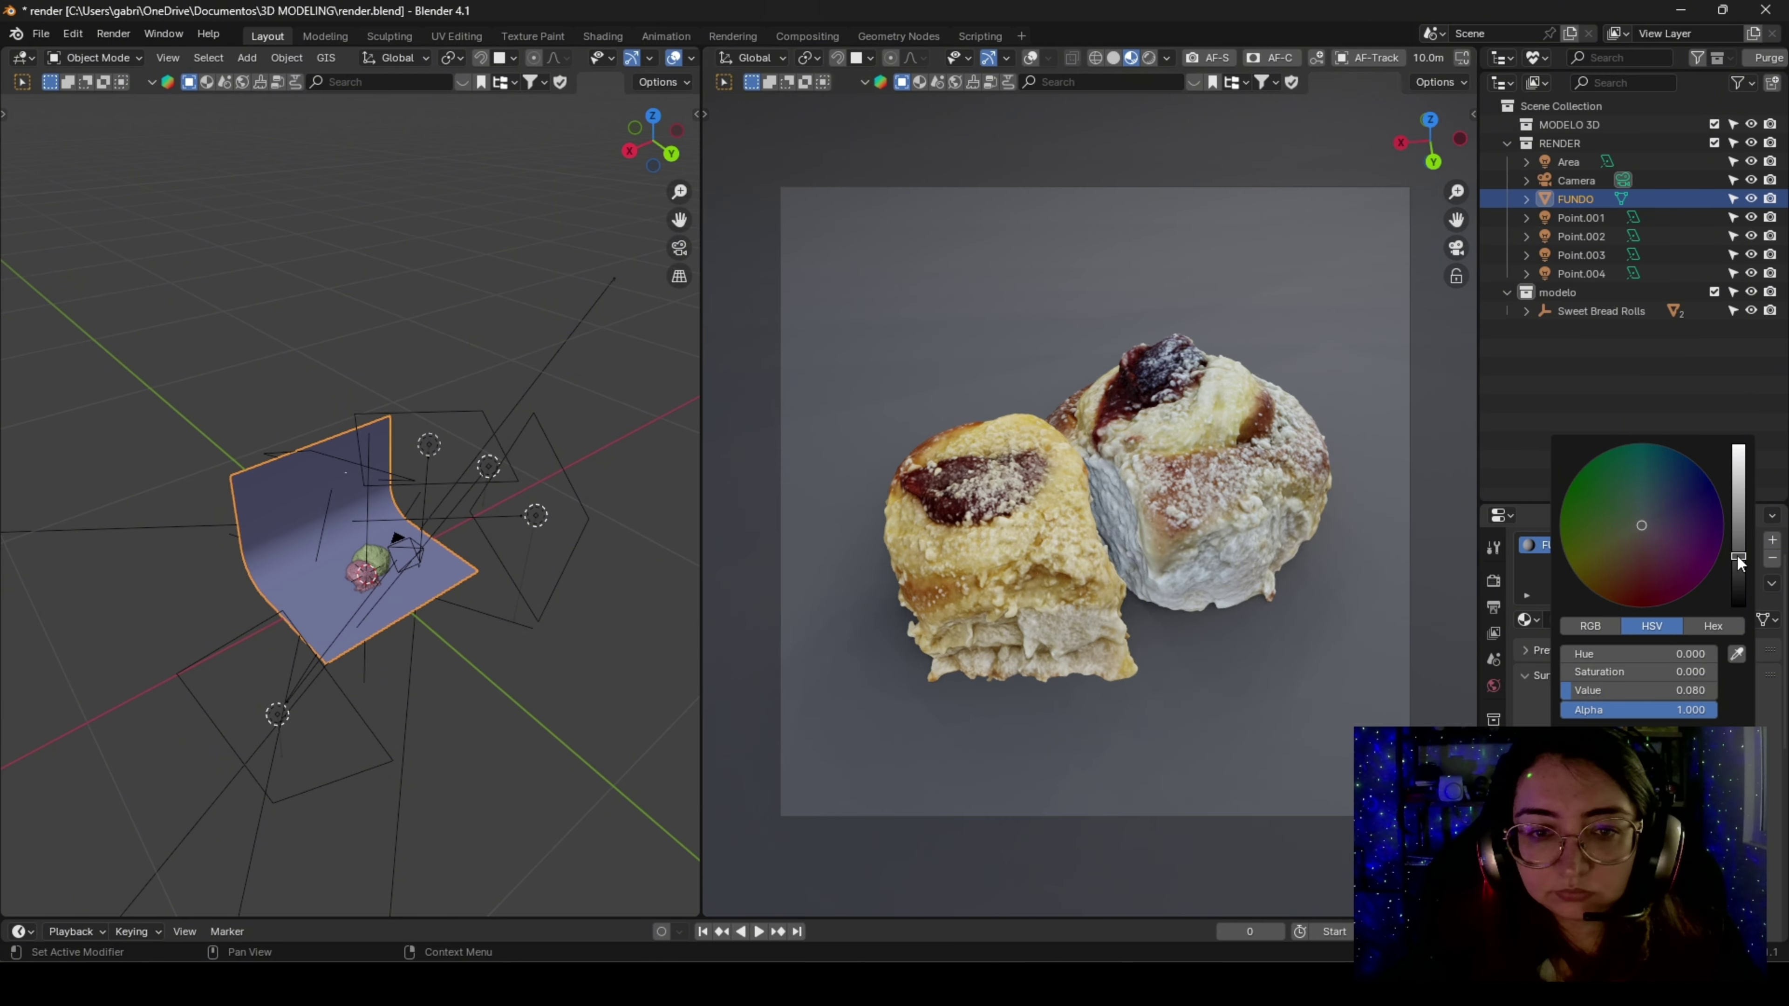
Switch the camera viewport to solid shading, check the output and render settings, and render the bread scene as a still image
left_click(1113, 58)
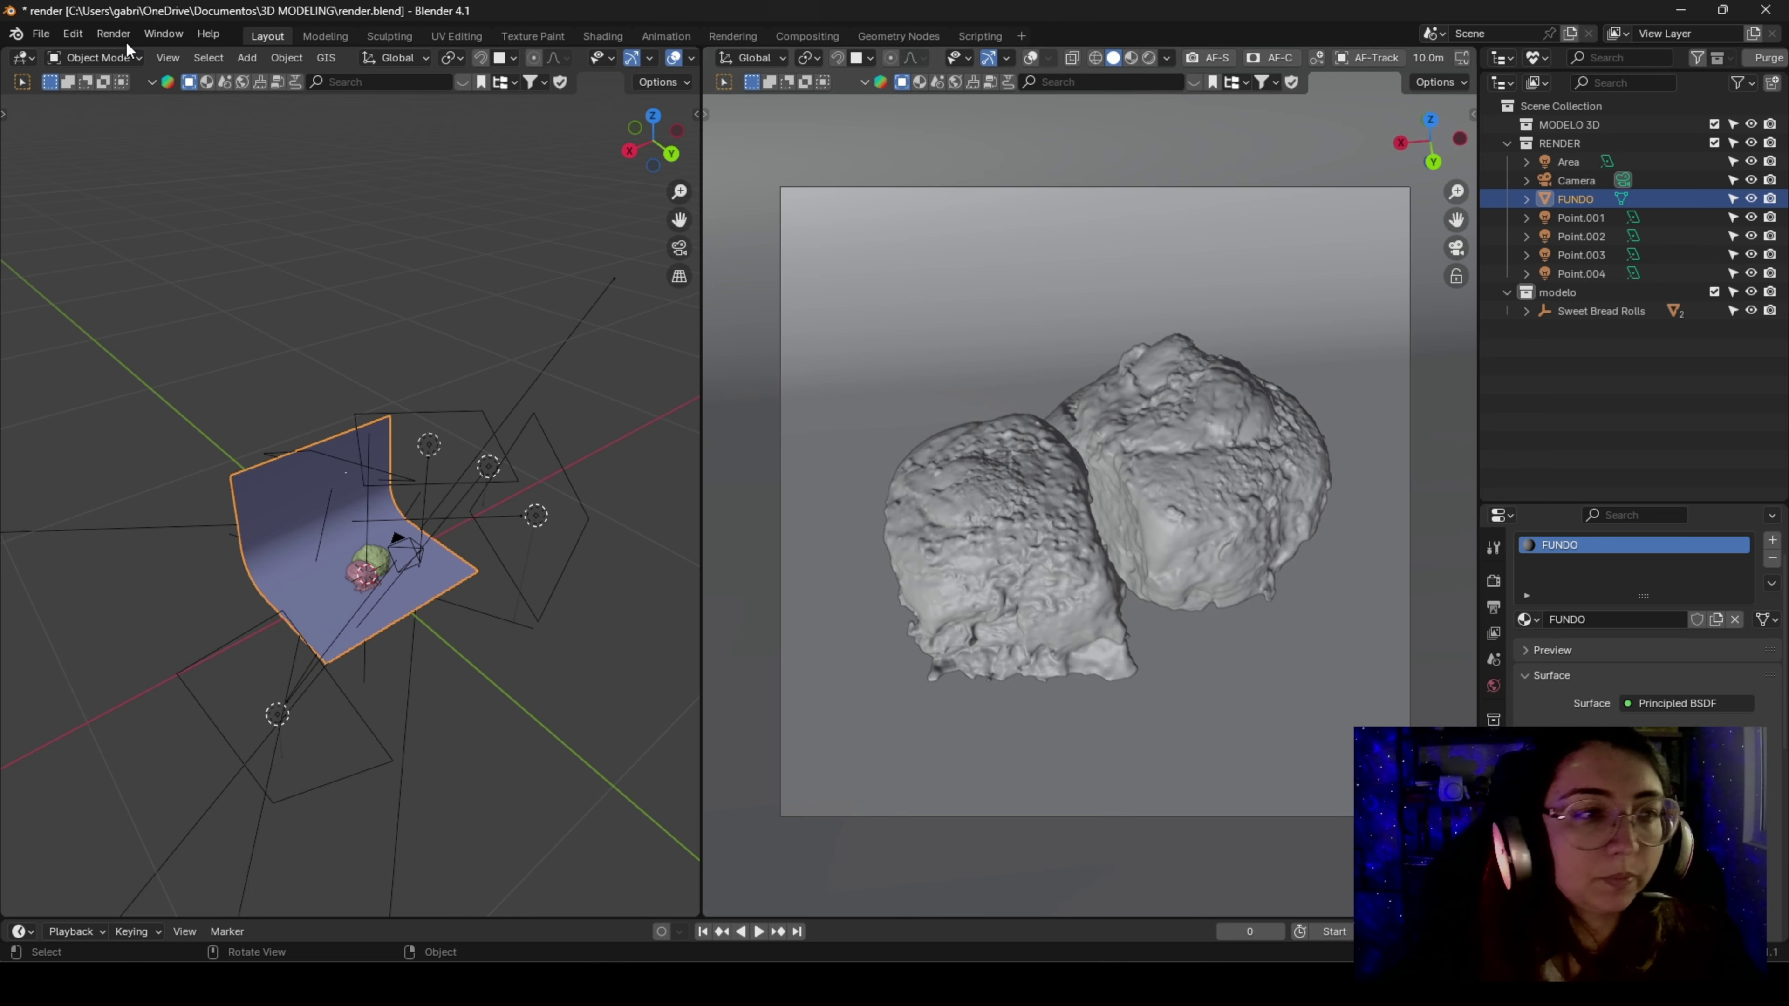
left_click(1493, 606)
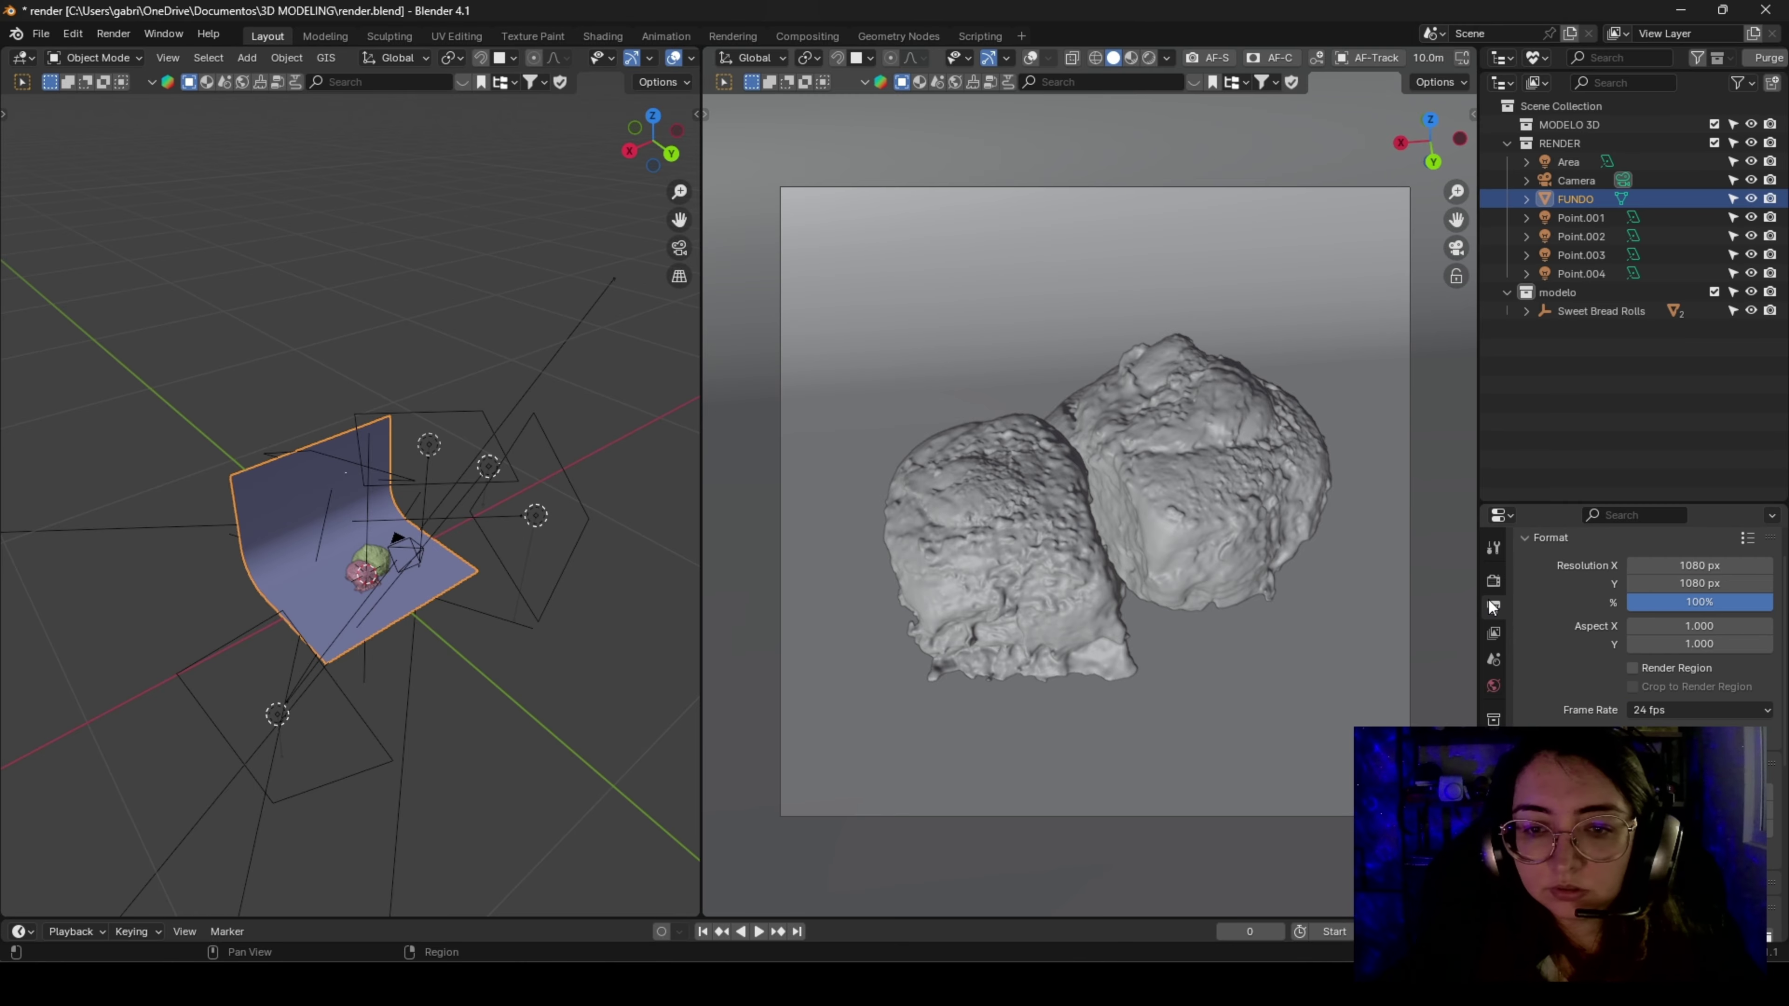
scroll(1522, 610, "down", 4)
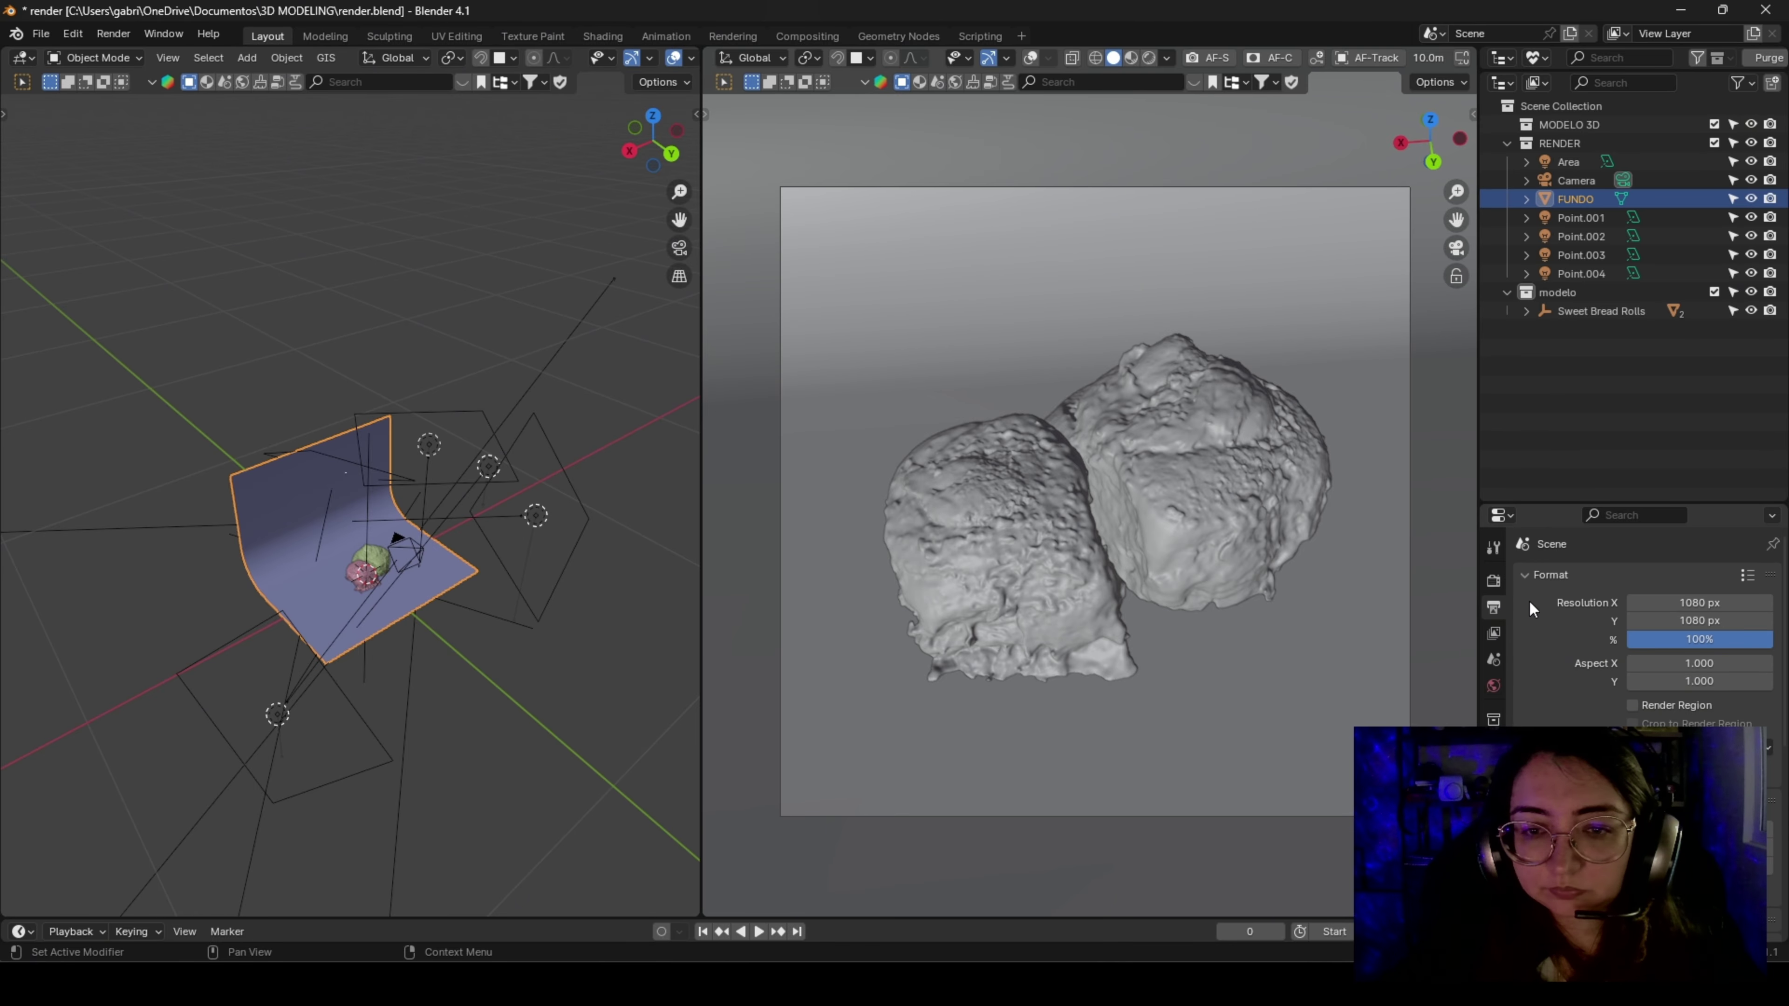
left_click(1494, 580)
scroll(1629, 690, "down", 3)
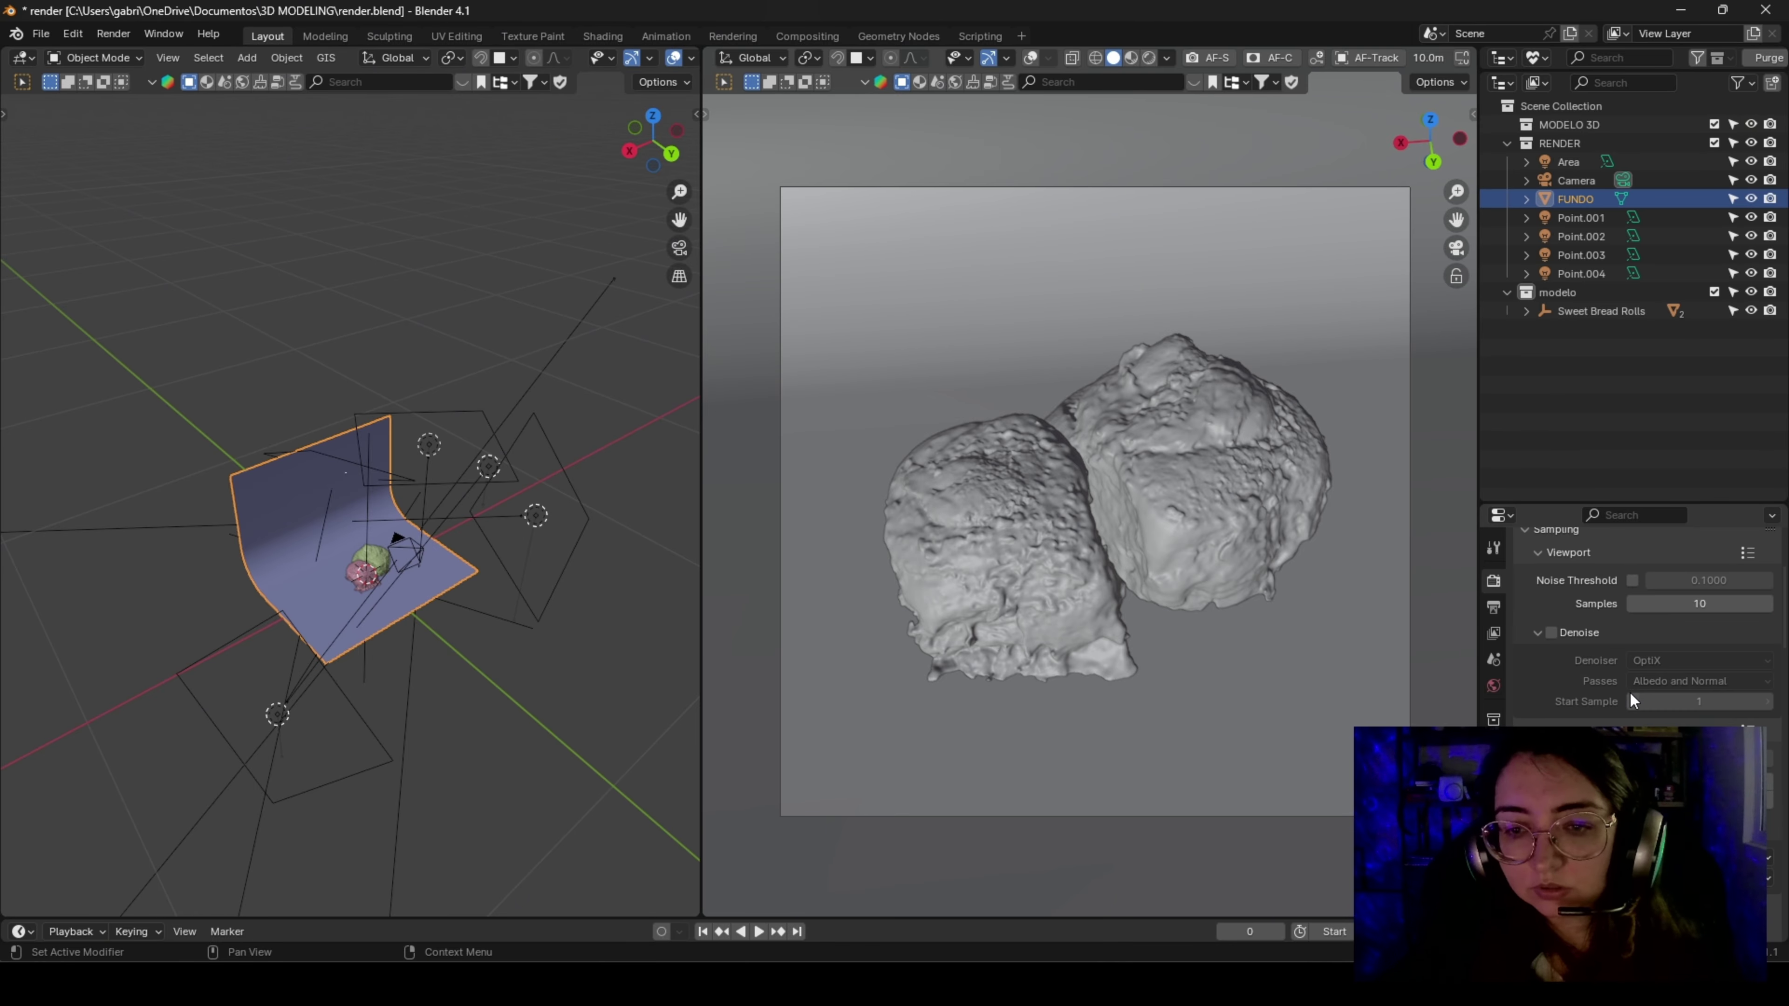
scroll(1630, 690, "up", 3)
left_click(112, 33)
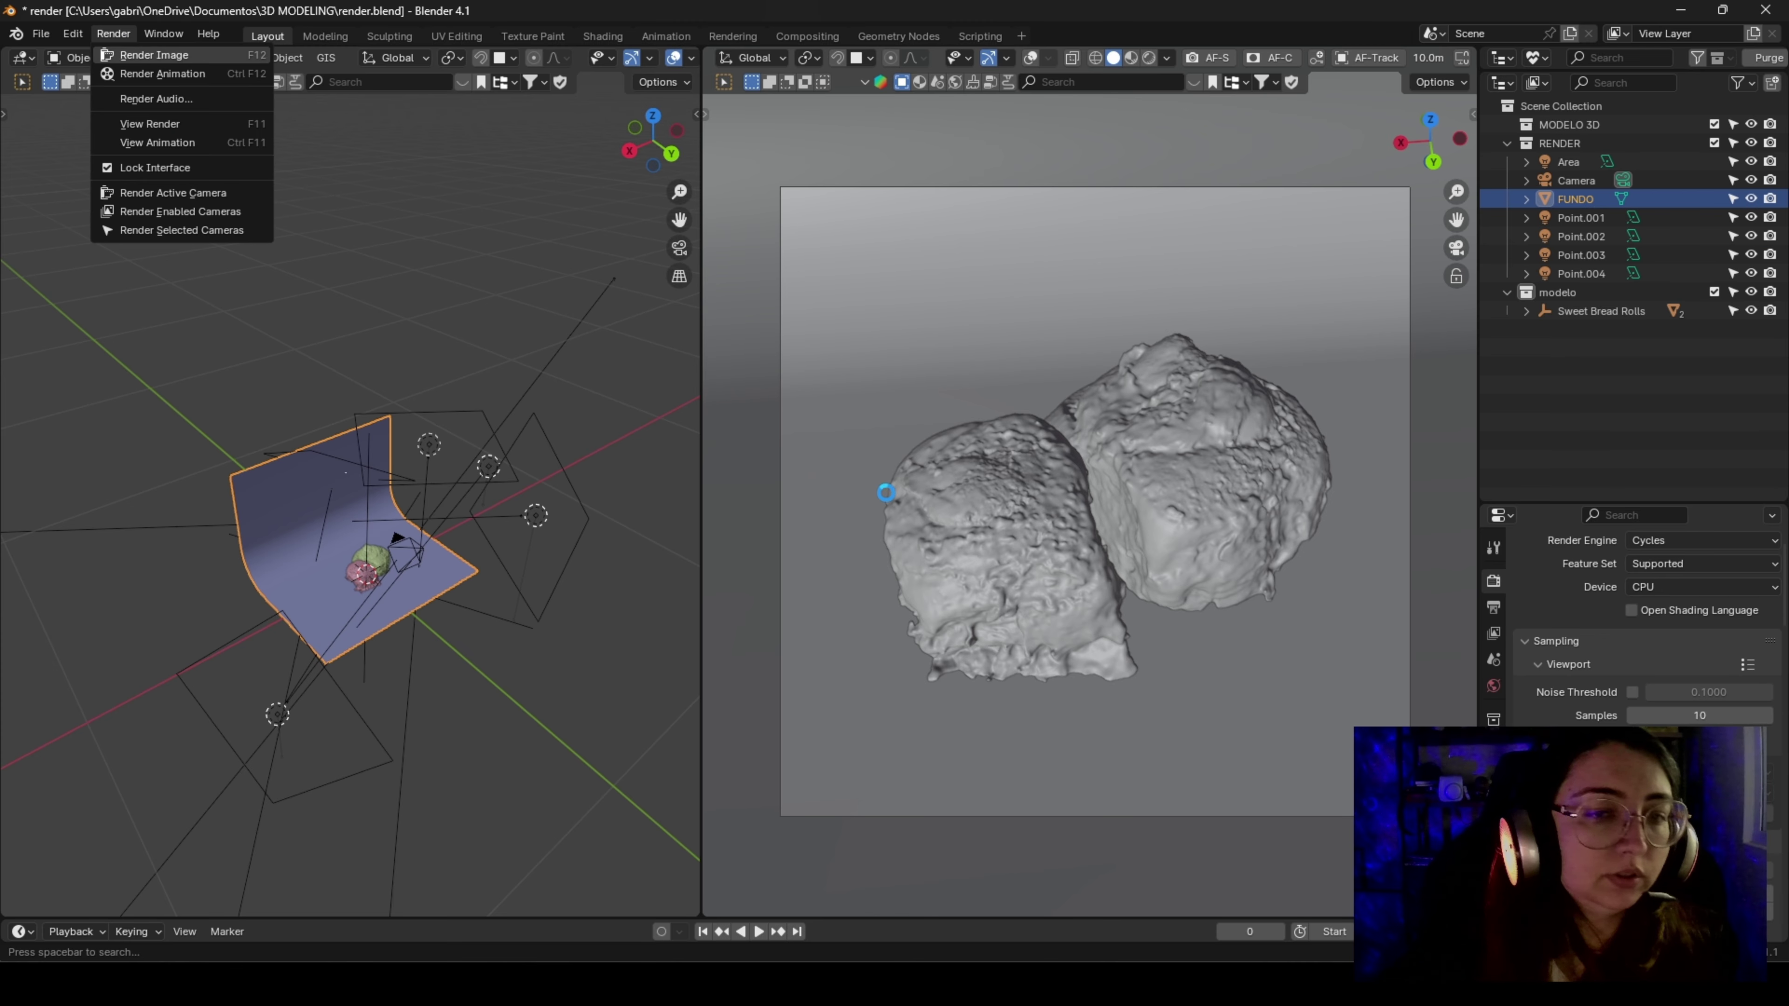
left_click(146, 56)
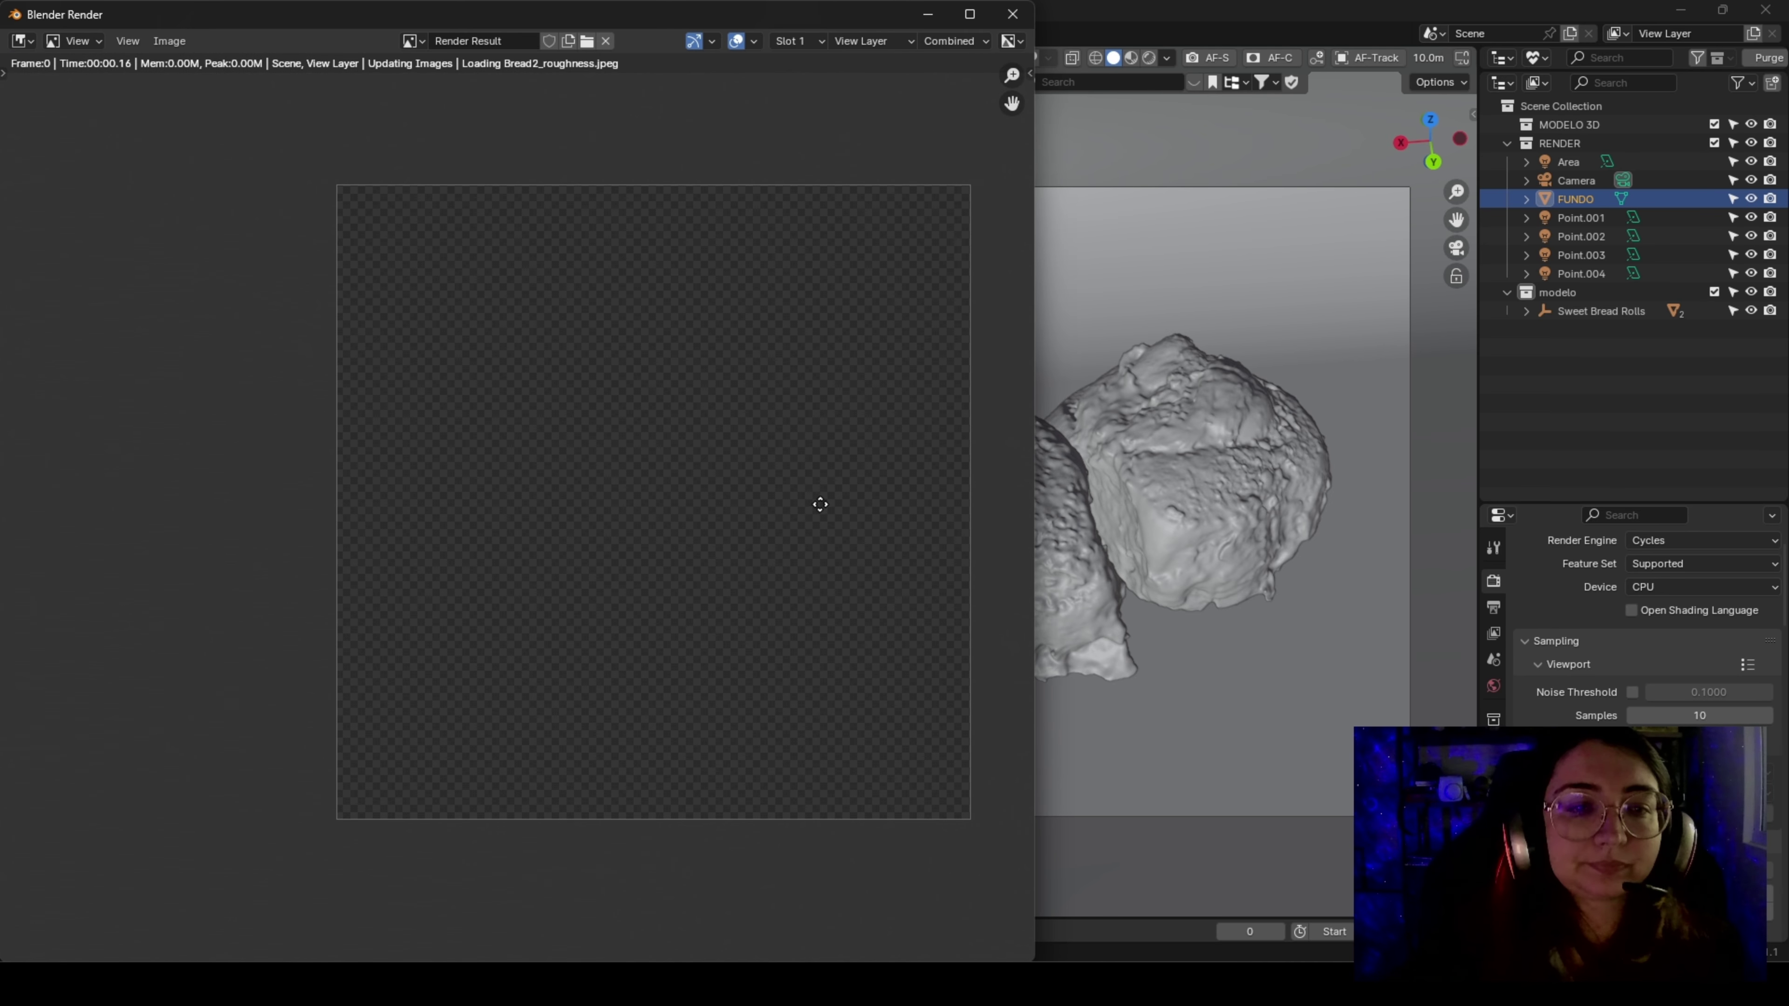
middle_click_drag(818, 502, 744, 492)
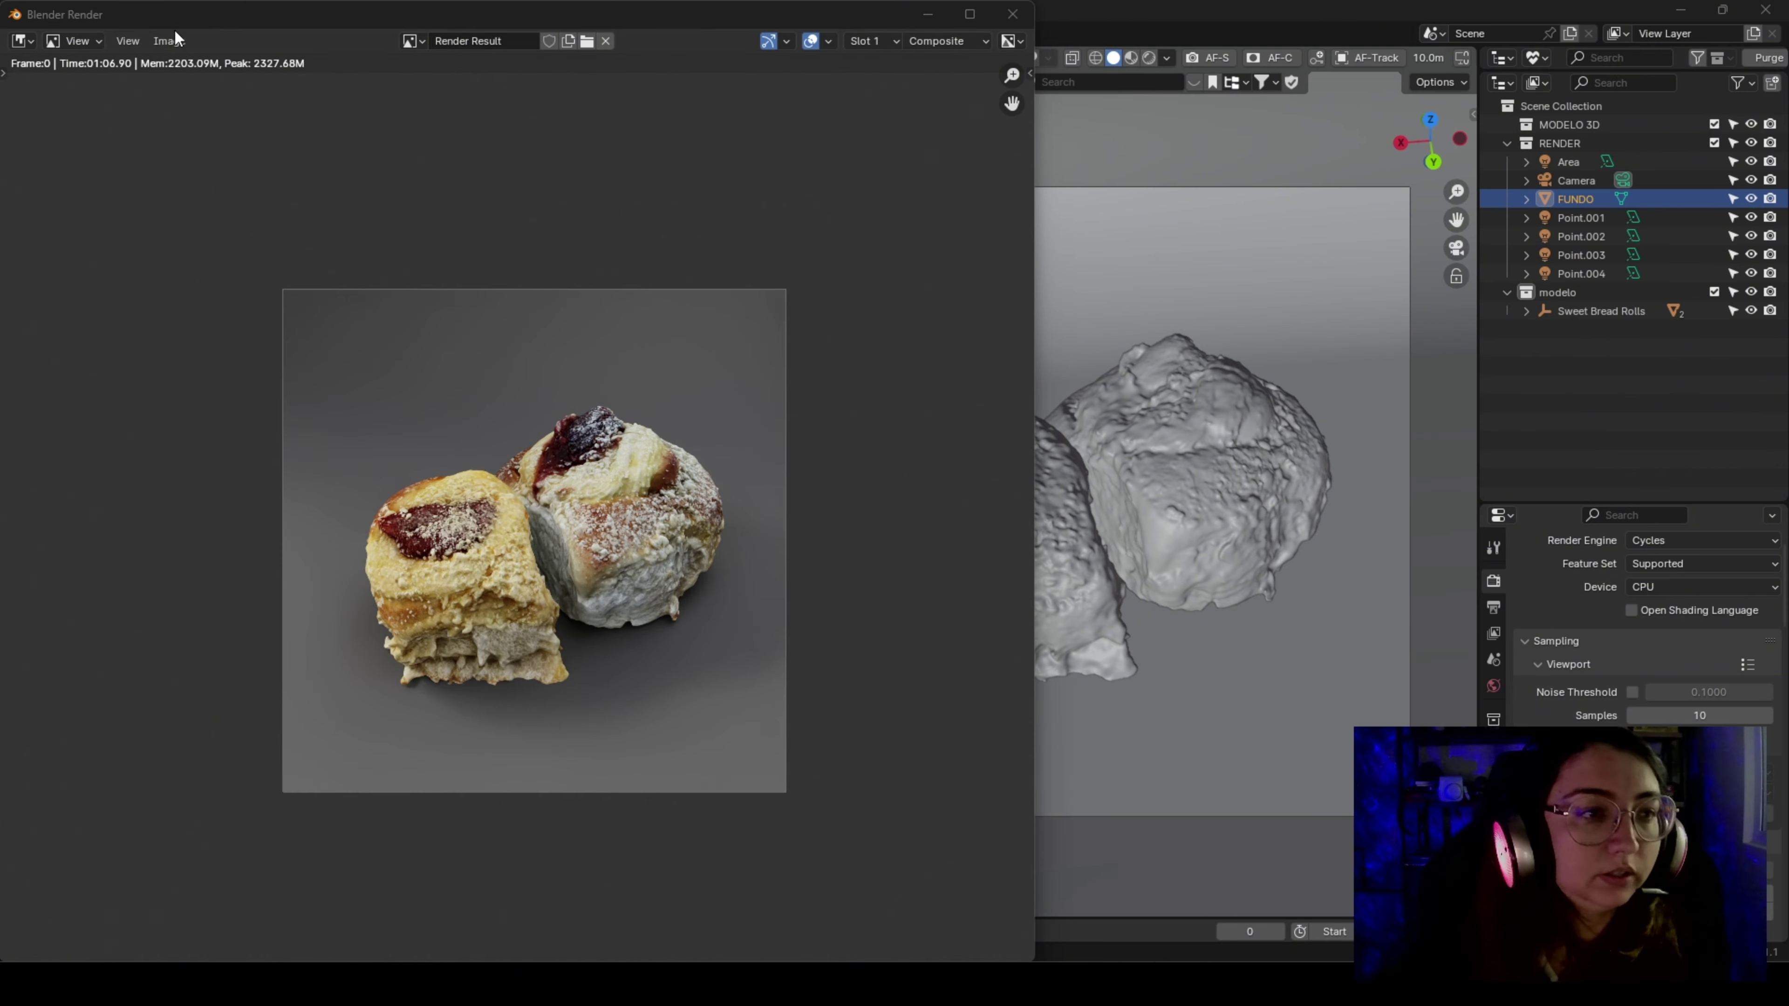
left_click(169, 40)
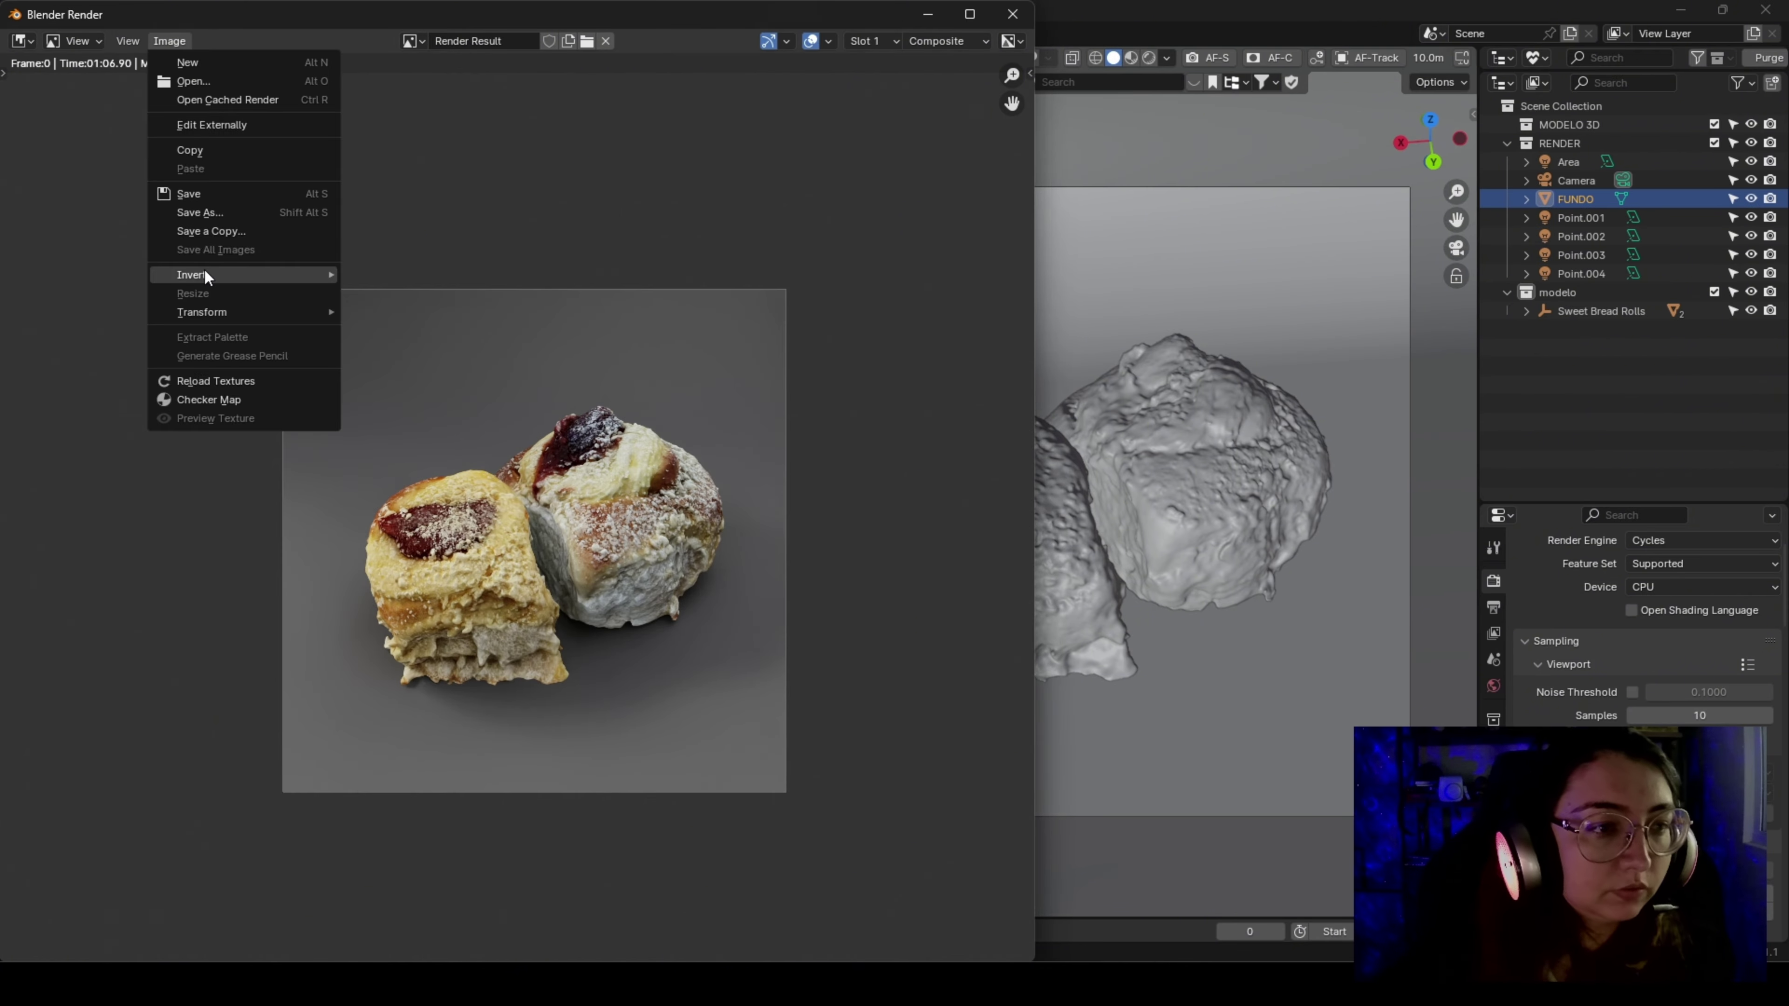
left_click(200, 211)
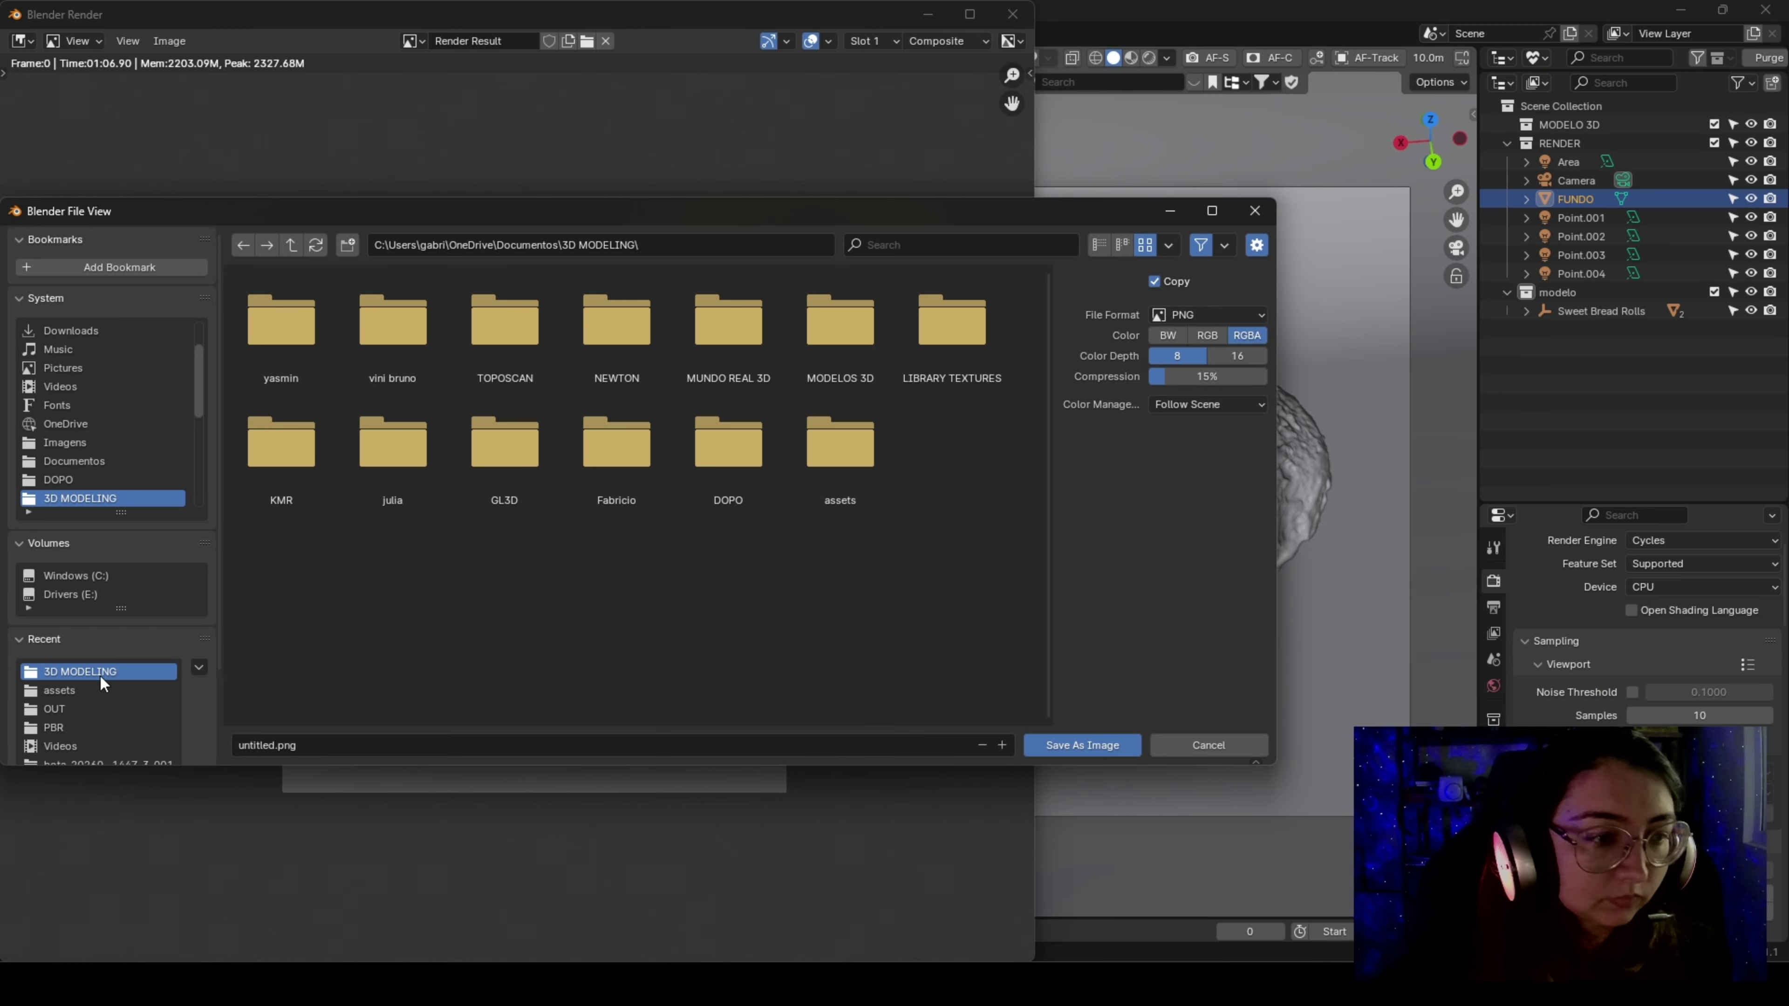
scroll(99, 681, "down", 3)
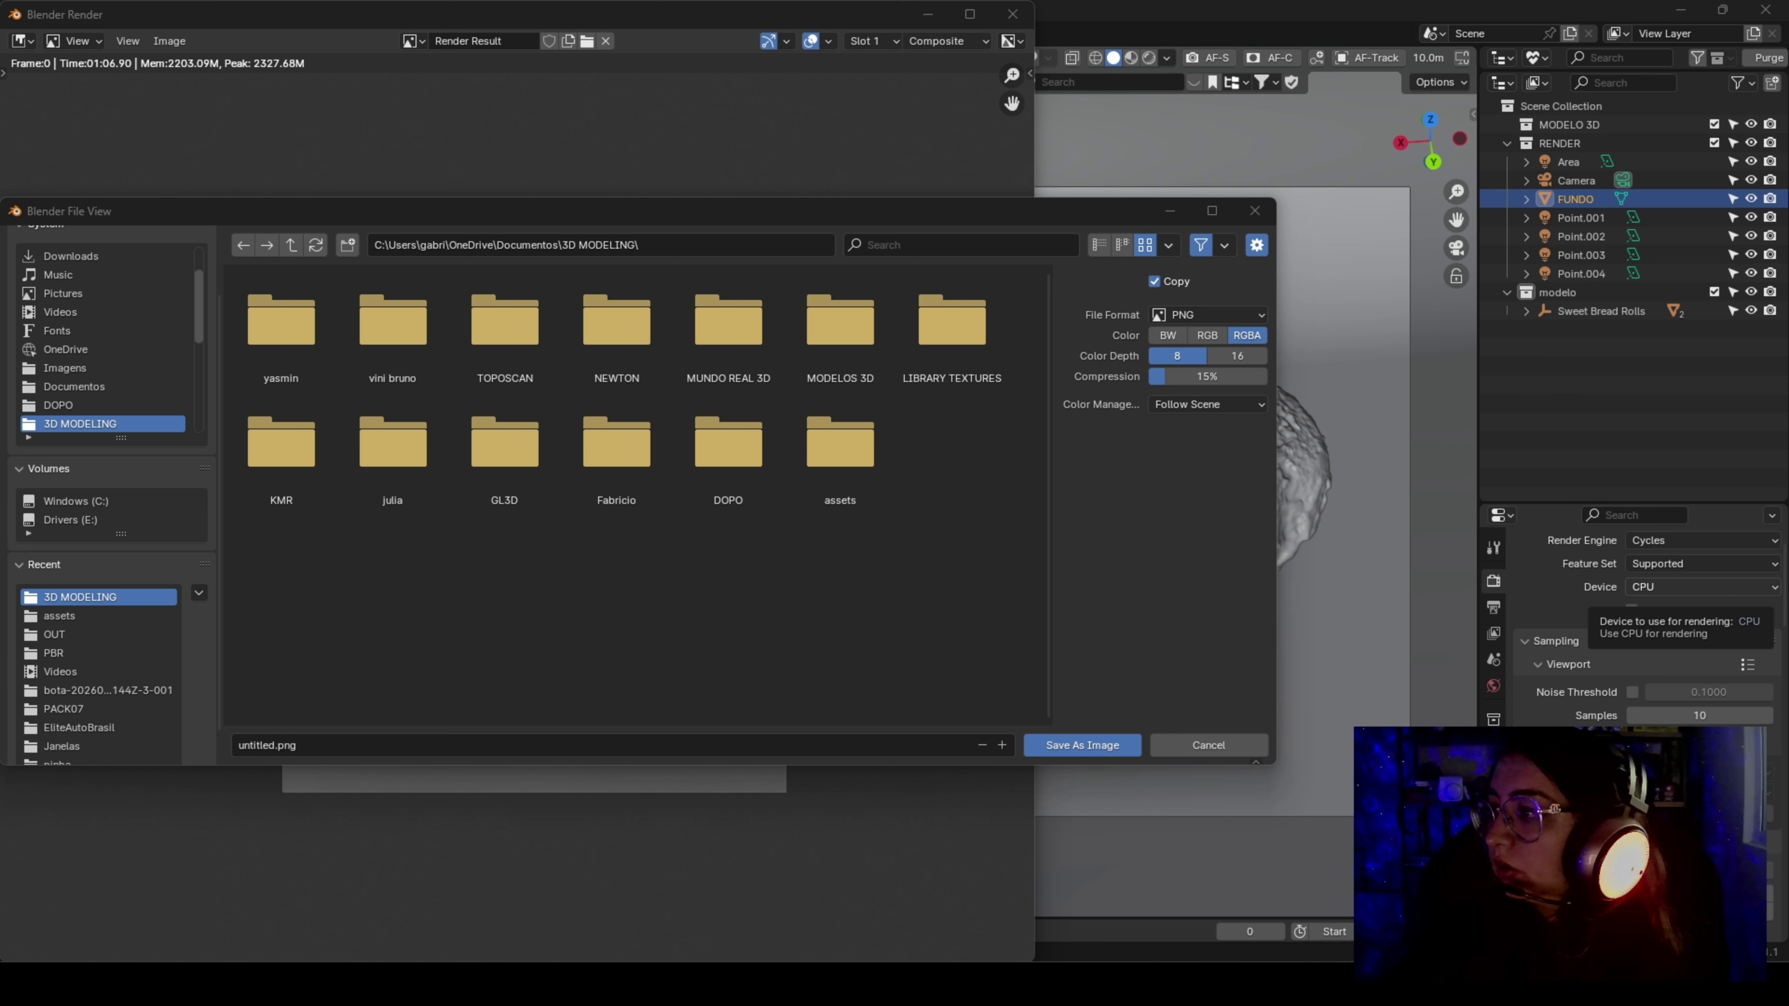
left_click(695, 244)
key("ctrl+v")
key("Return")
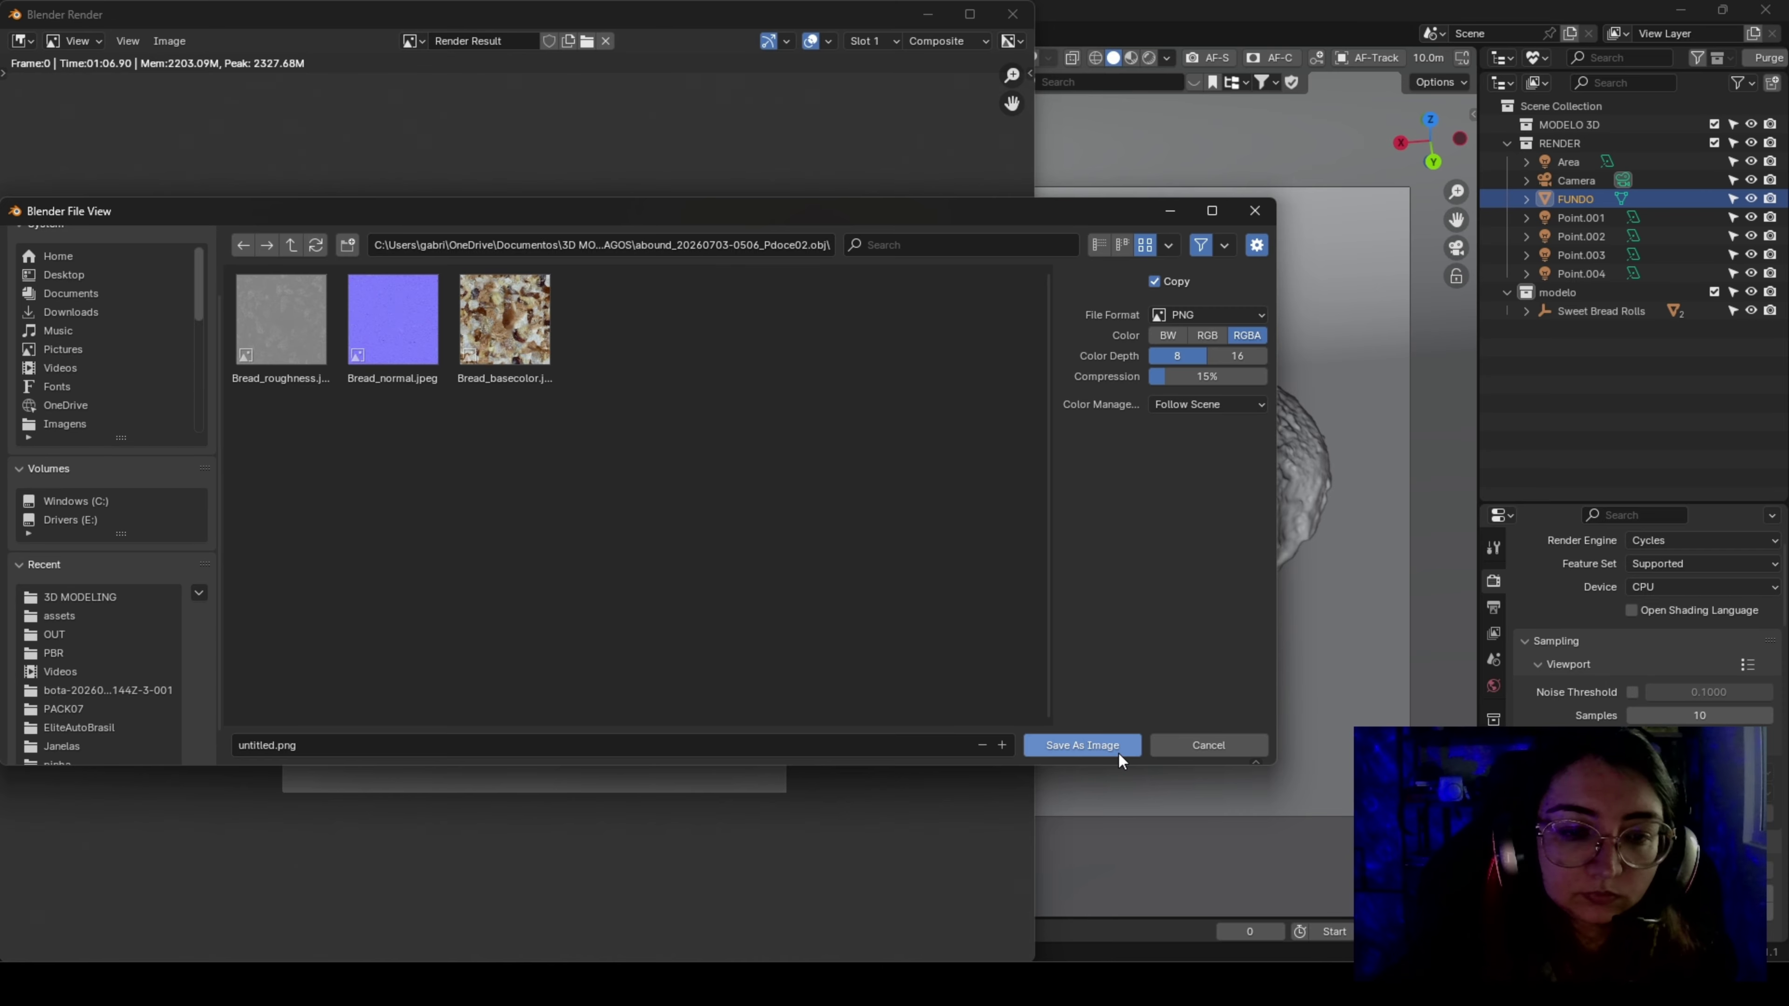
left_click(698, 745)
type("thumb")
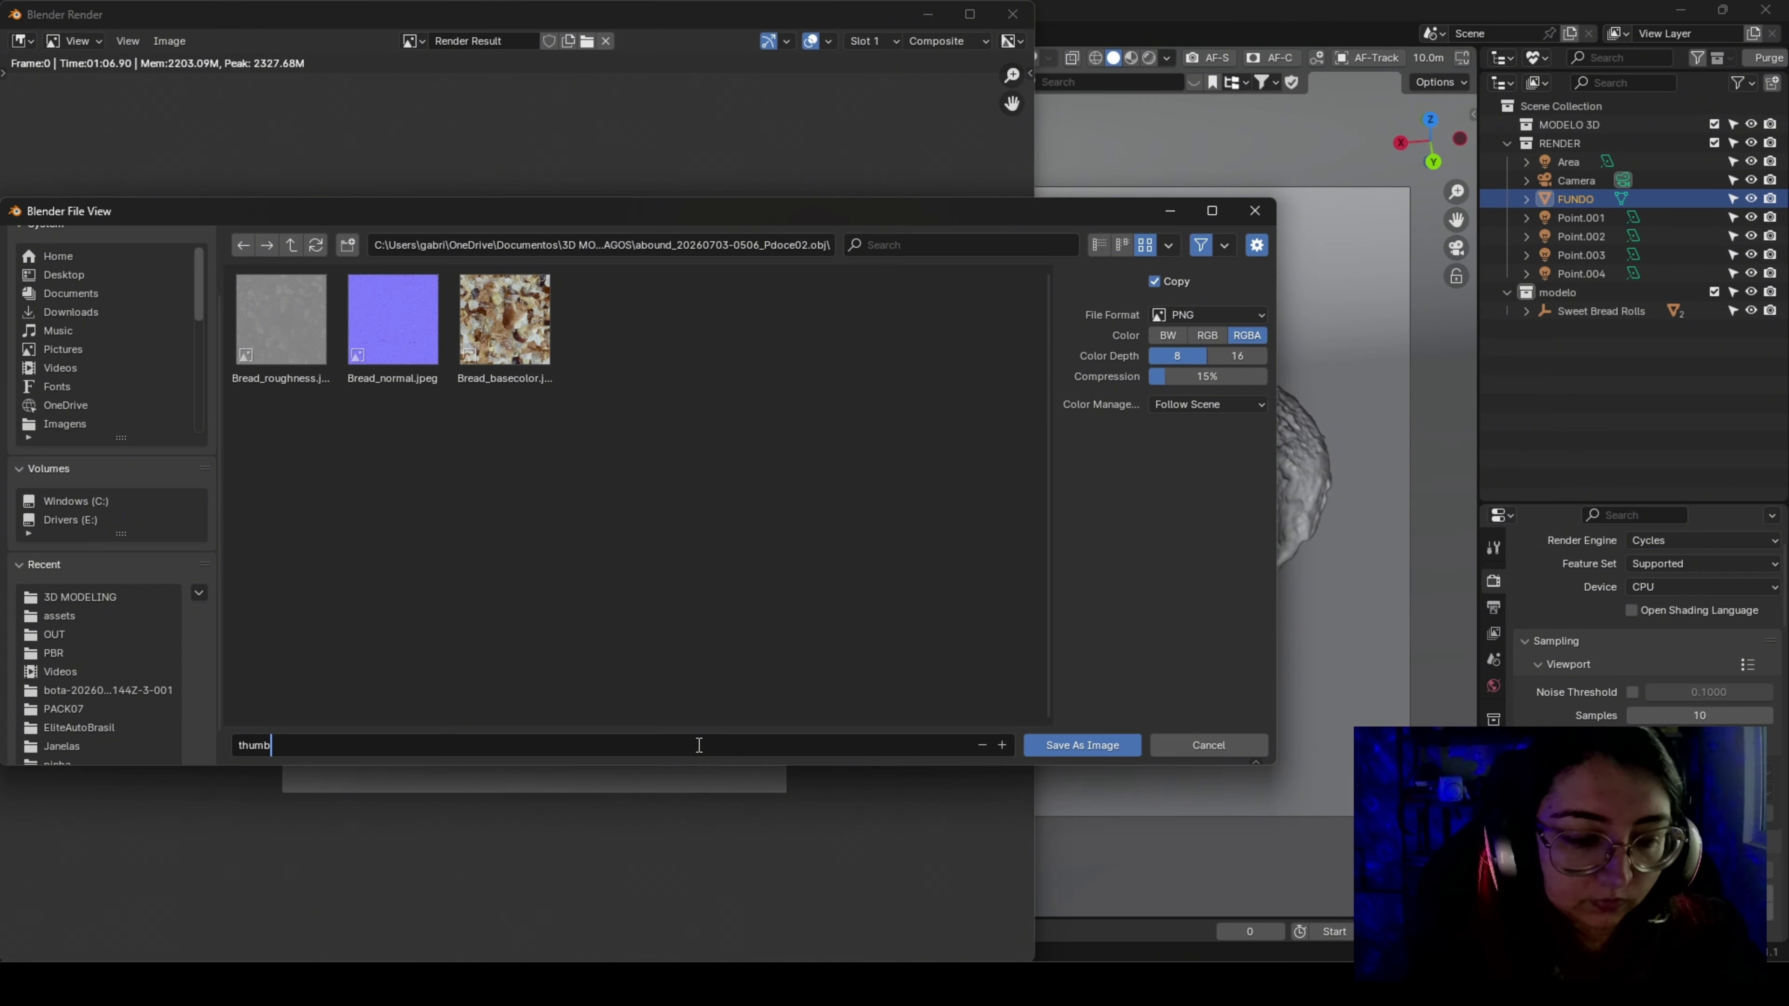
left_click(1075, 746)
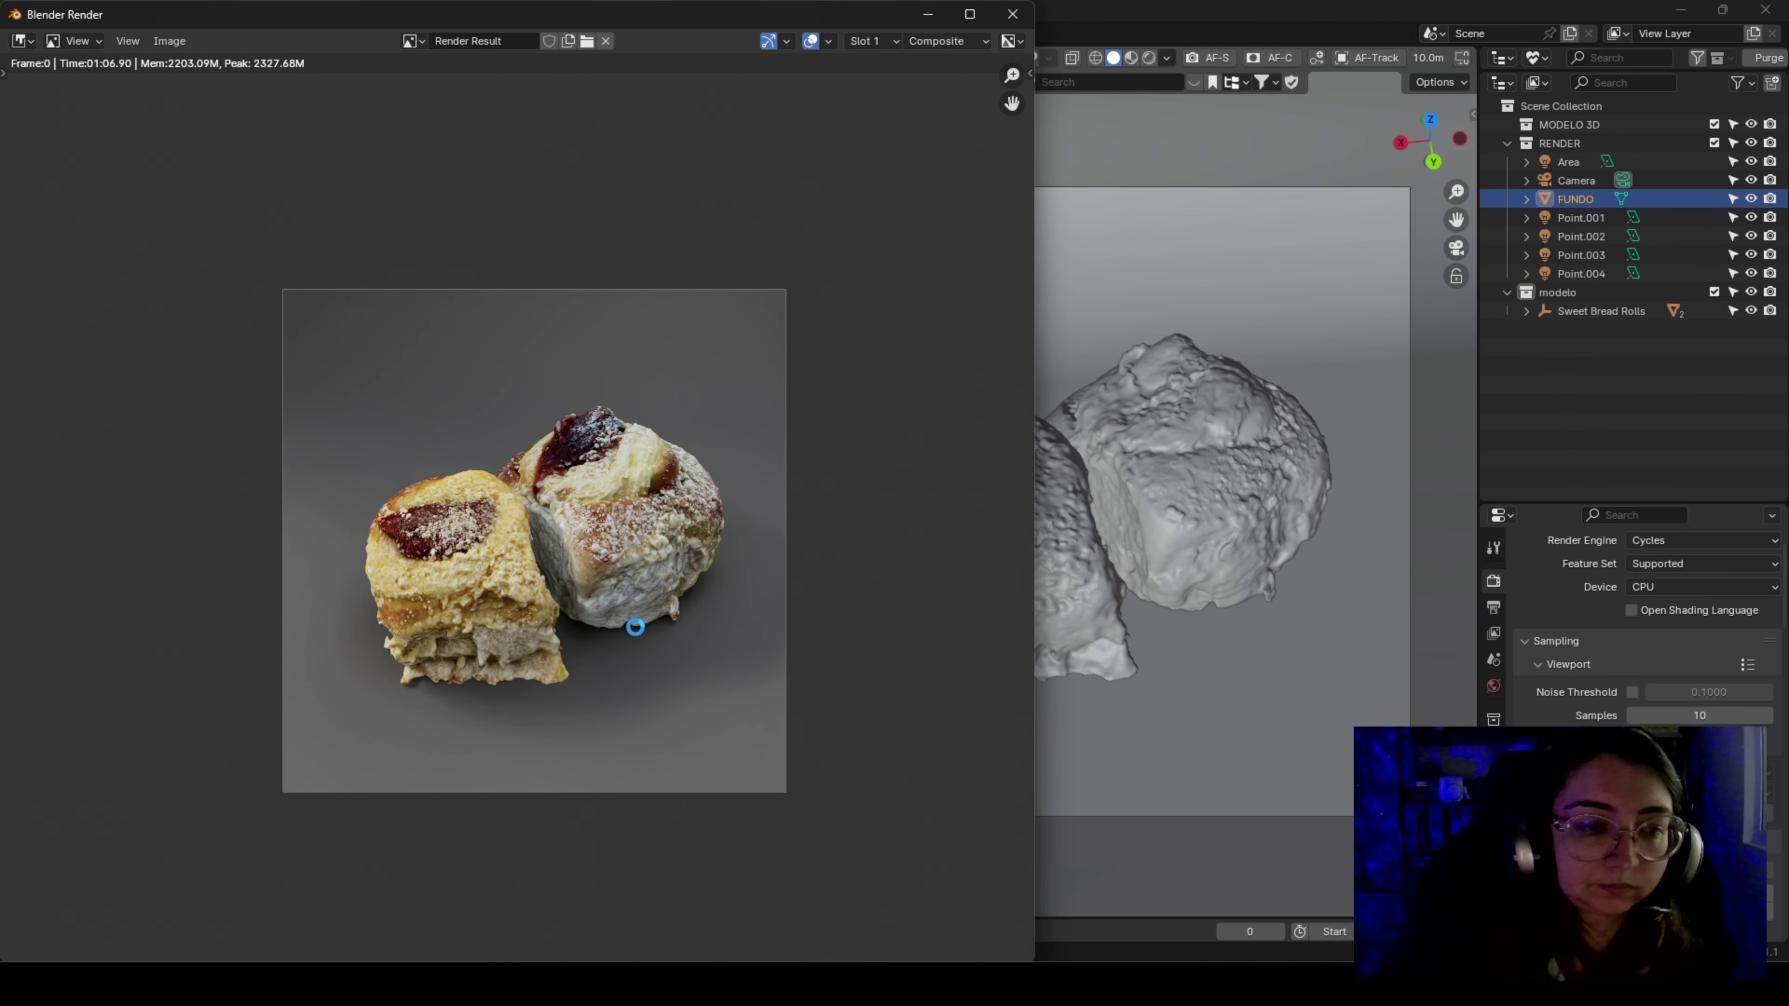
left_click(1012, 15)
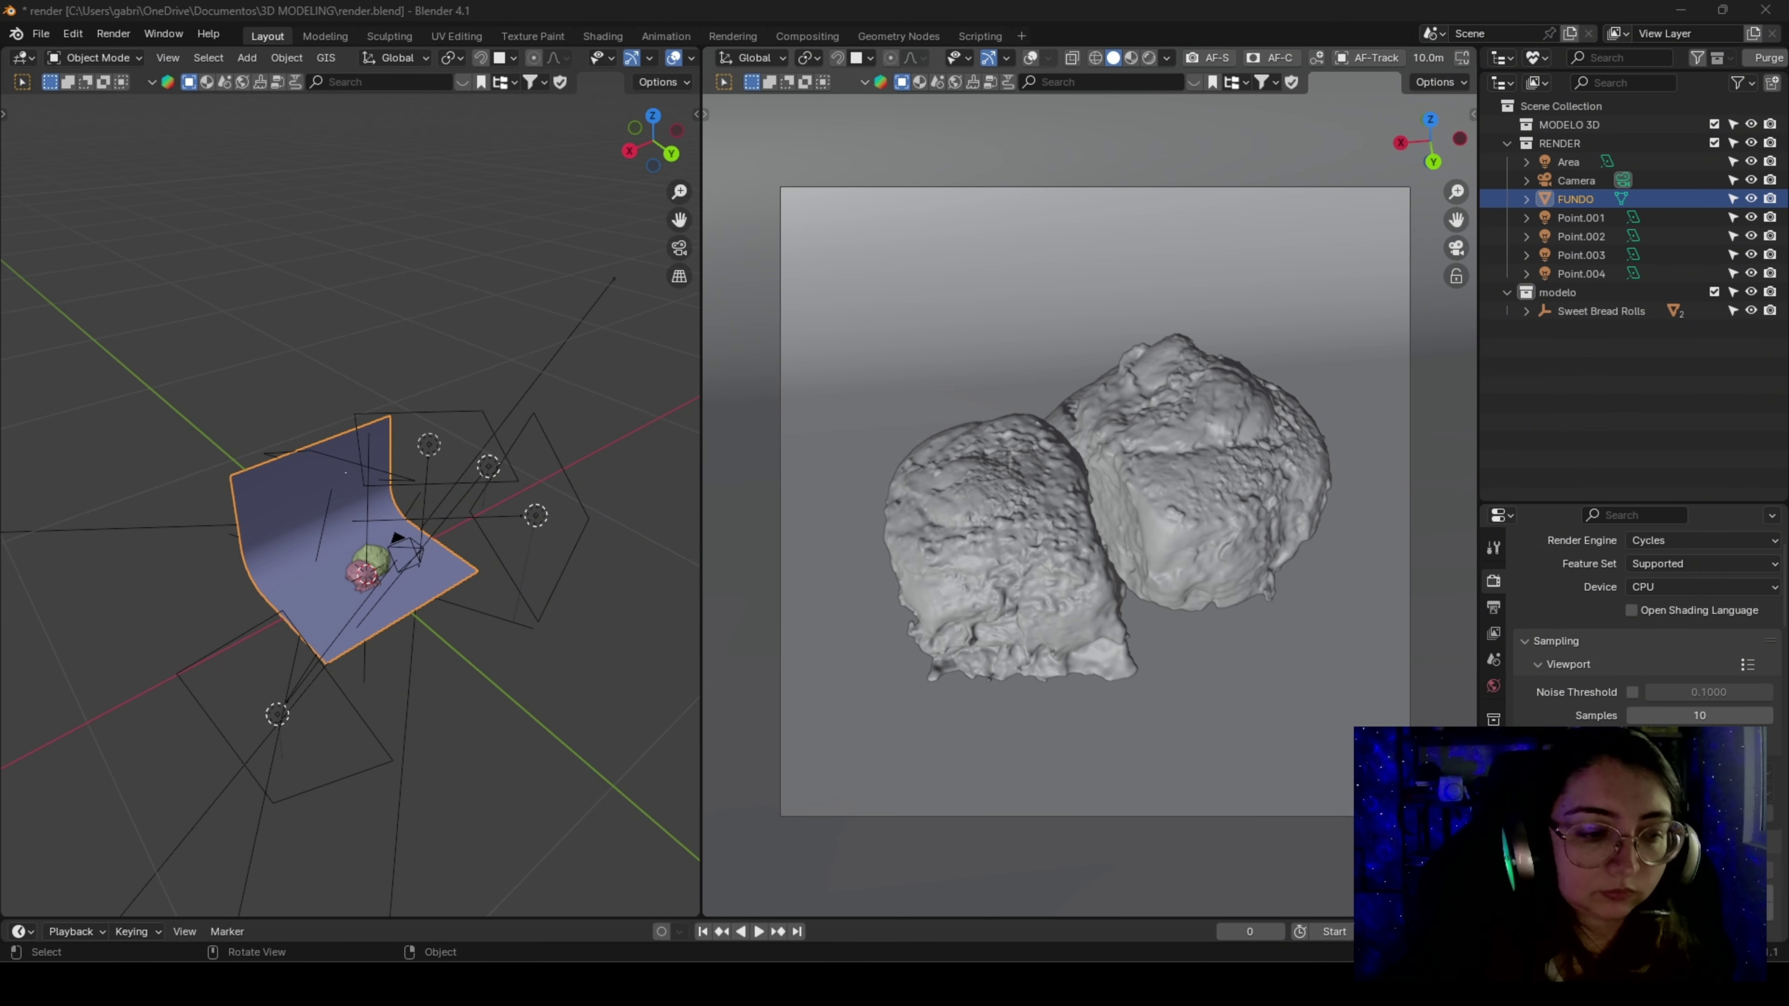
Switch to the Blender window with bread.blend and load thumb.png as the thumbnail in the BlenderKit upload details
mouse_move(276, 982)
left_click(280, 916)
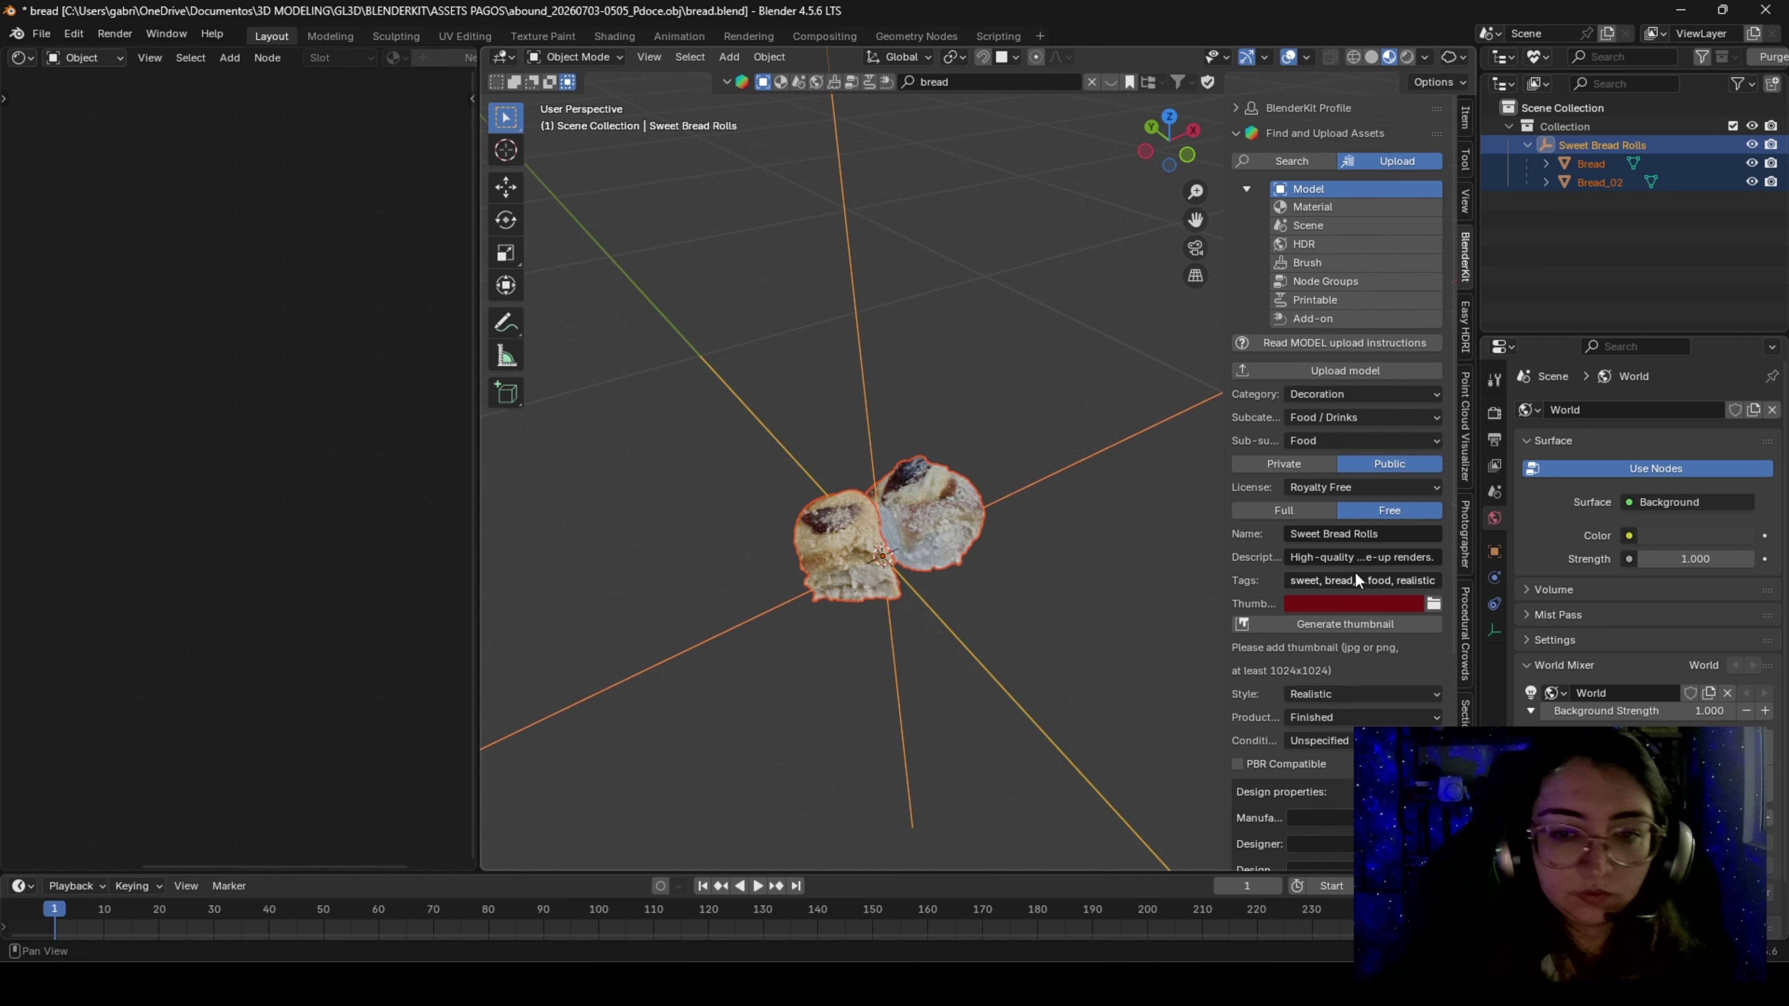
left_click(1432, 603)
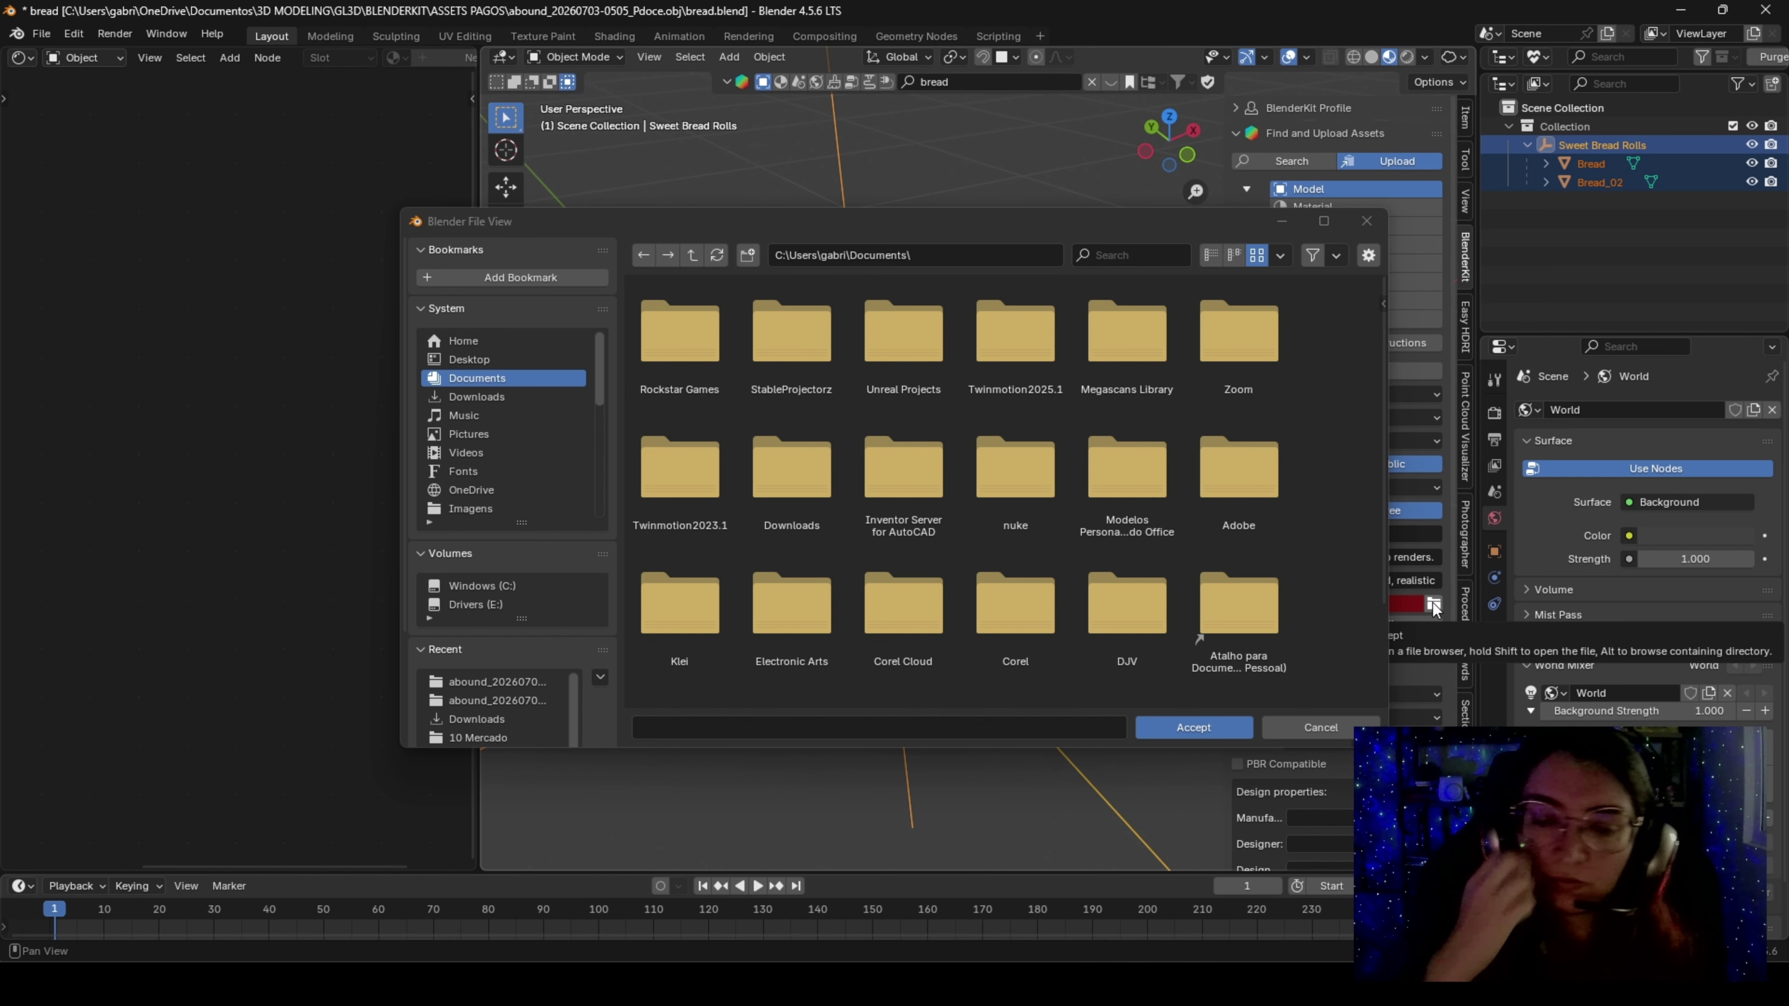
left_click(493, 678)
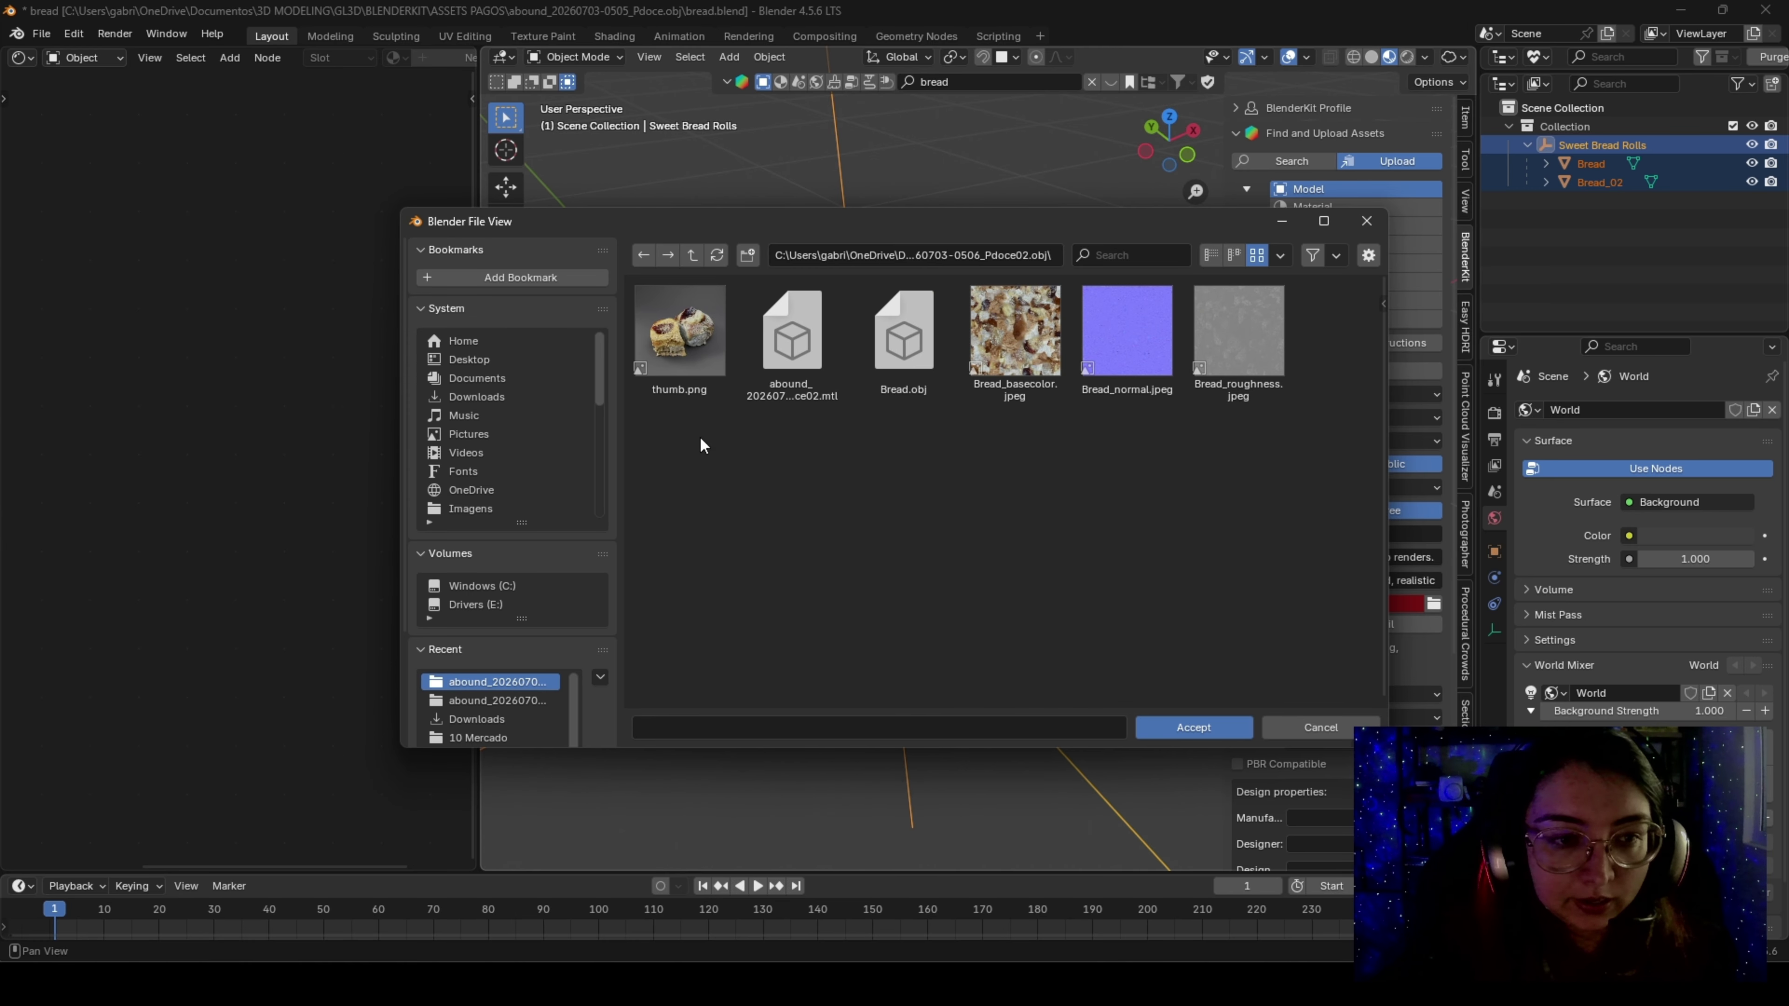
left_click(696, 364)
double_click(695, 364)
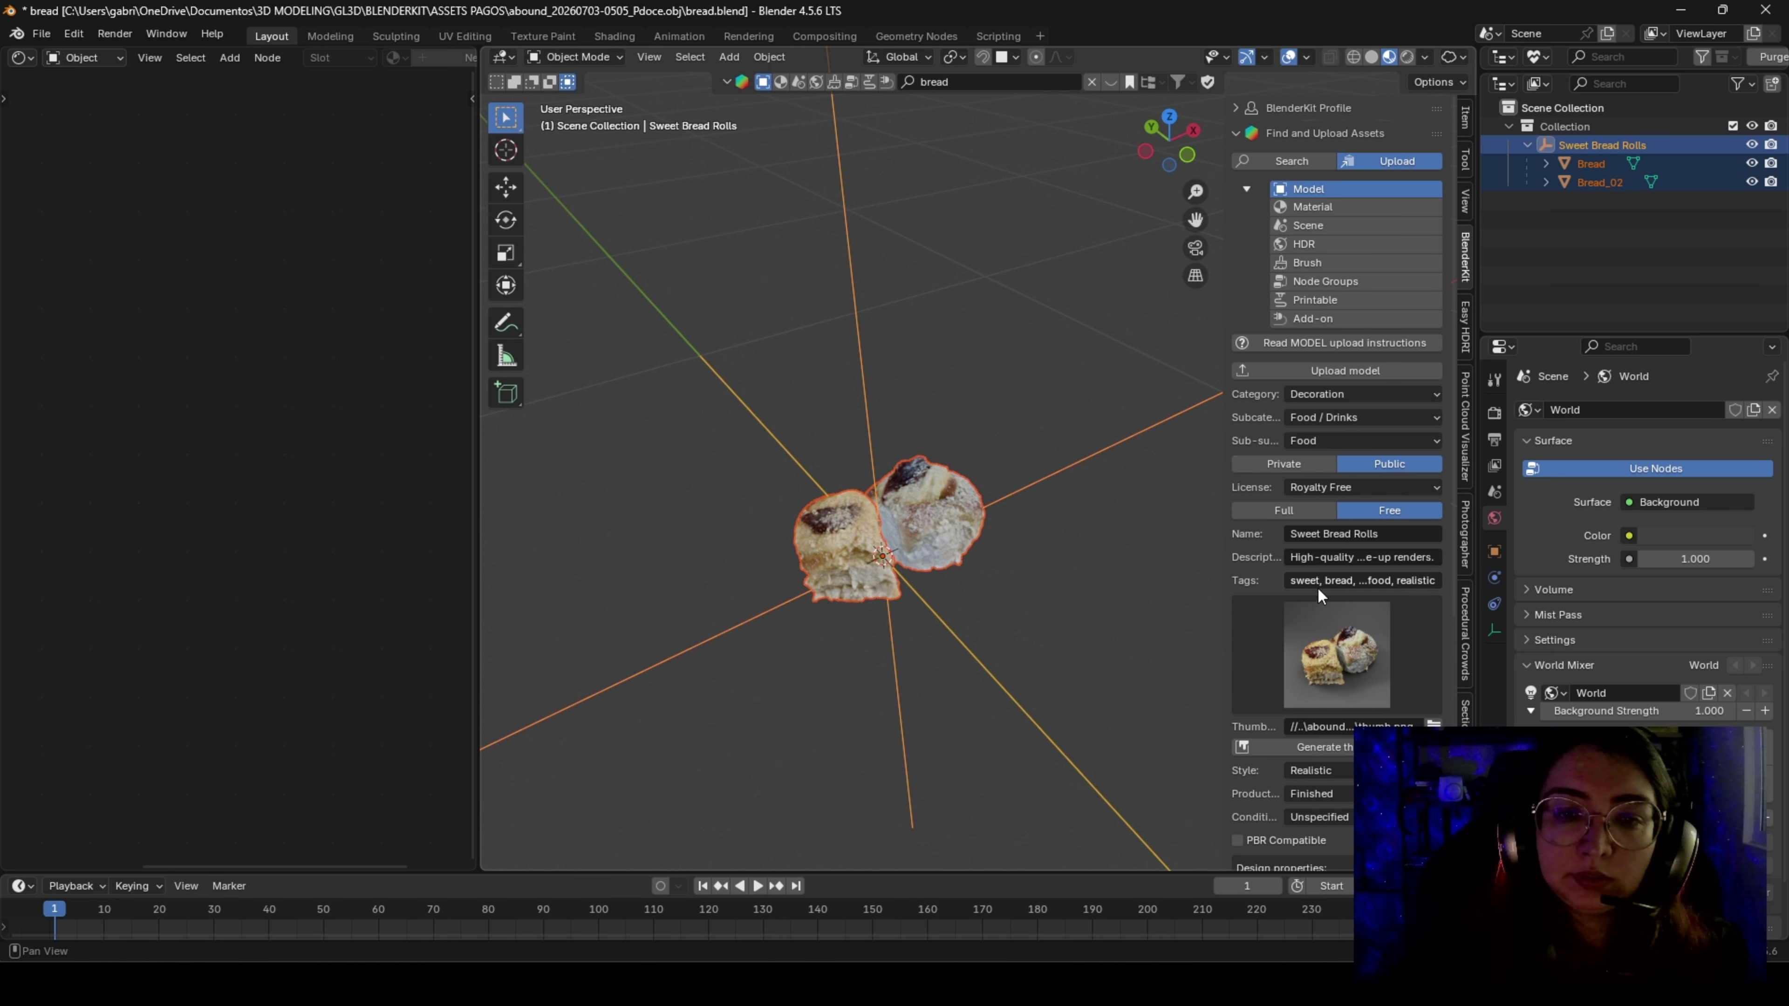
scroll(1352, 663, "down", 2)
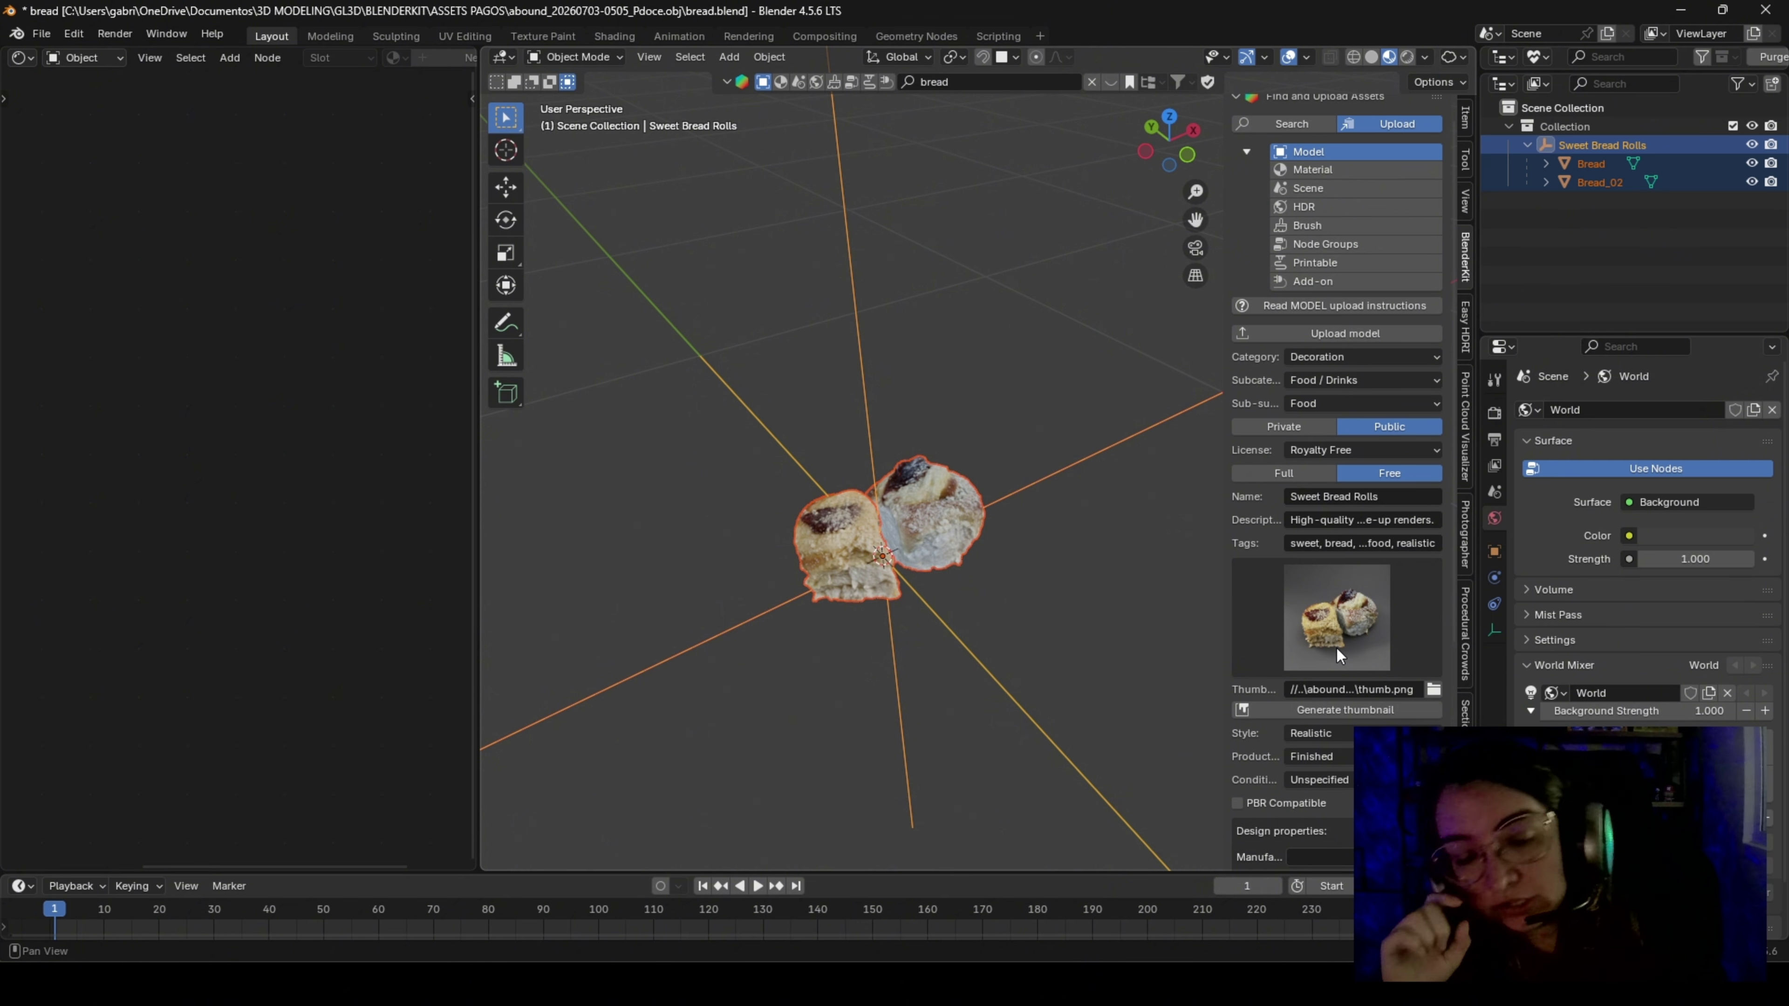
Save the bread.blend file with the thumbnail assigned
middle_click_drag(837, 500, 810, 450)
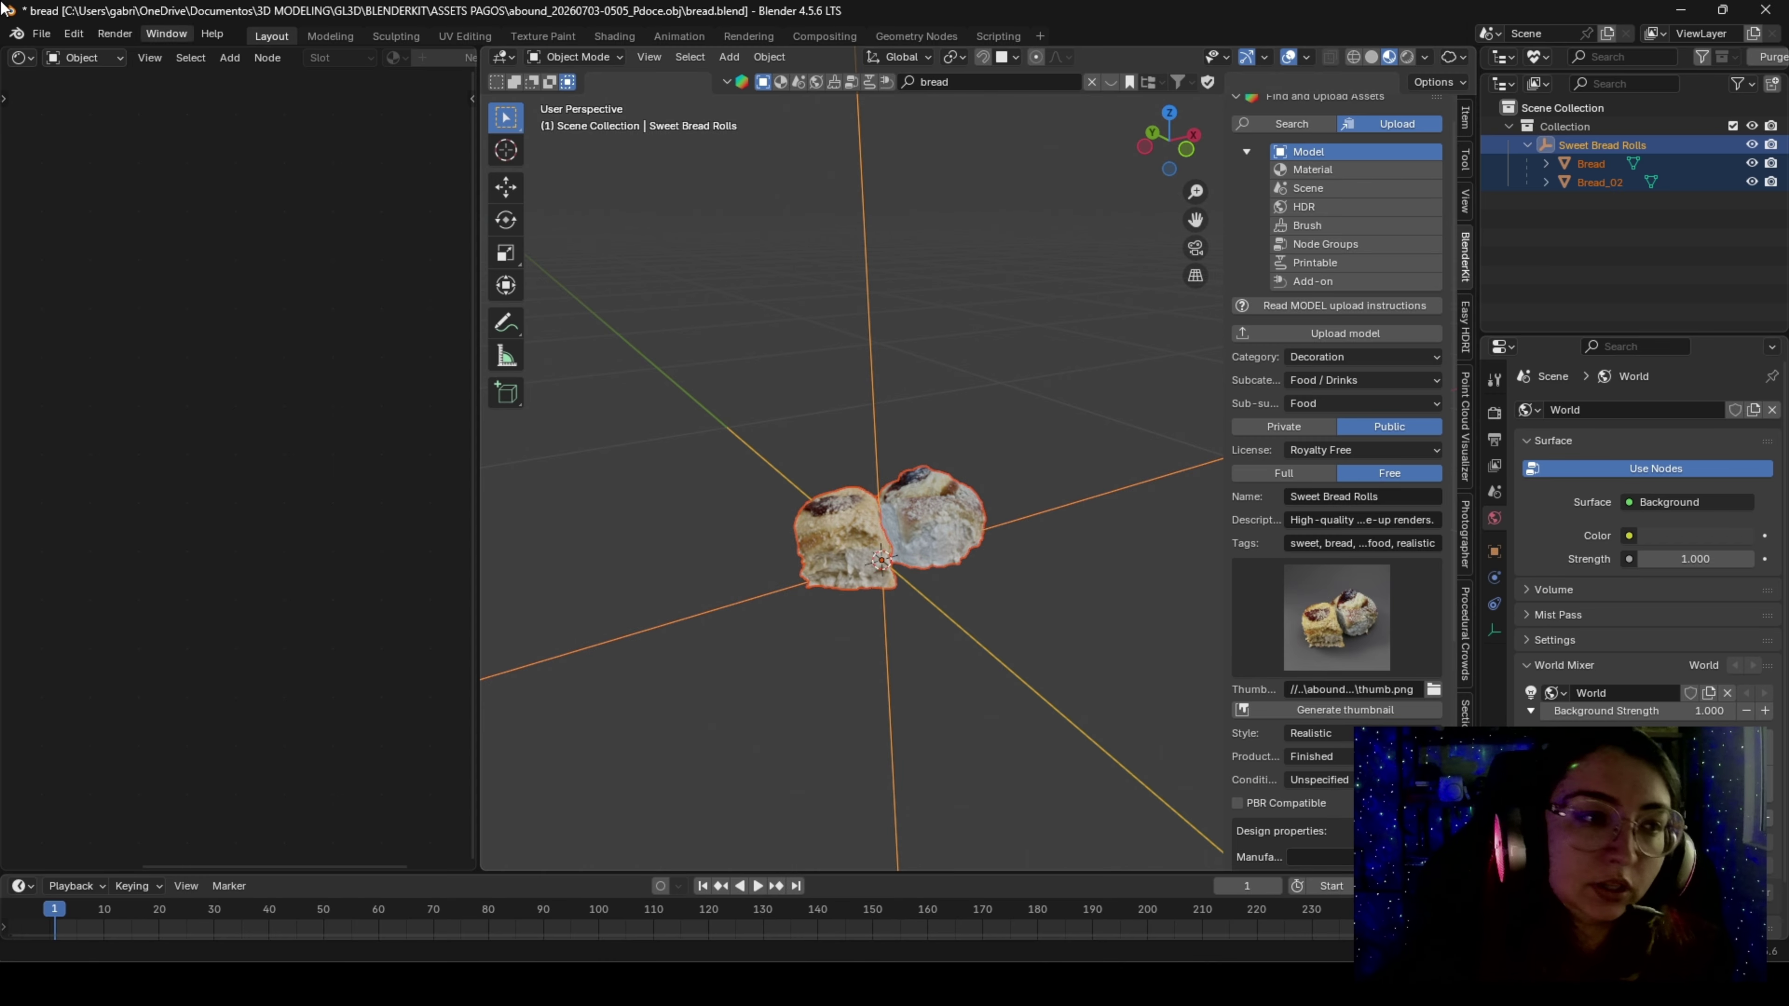
left_click(41, 34)
left_click(122, 163)
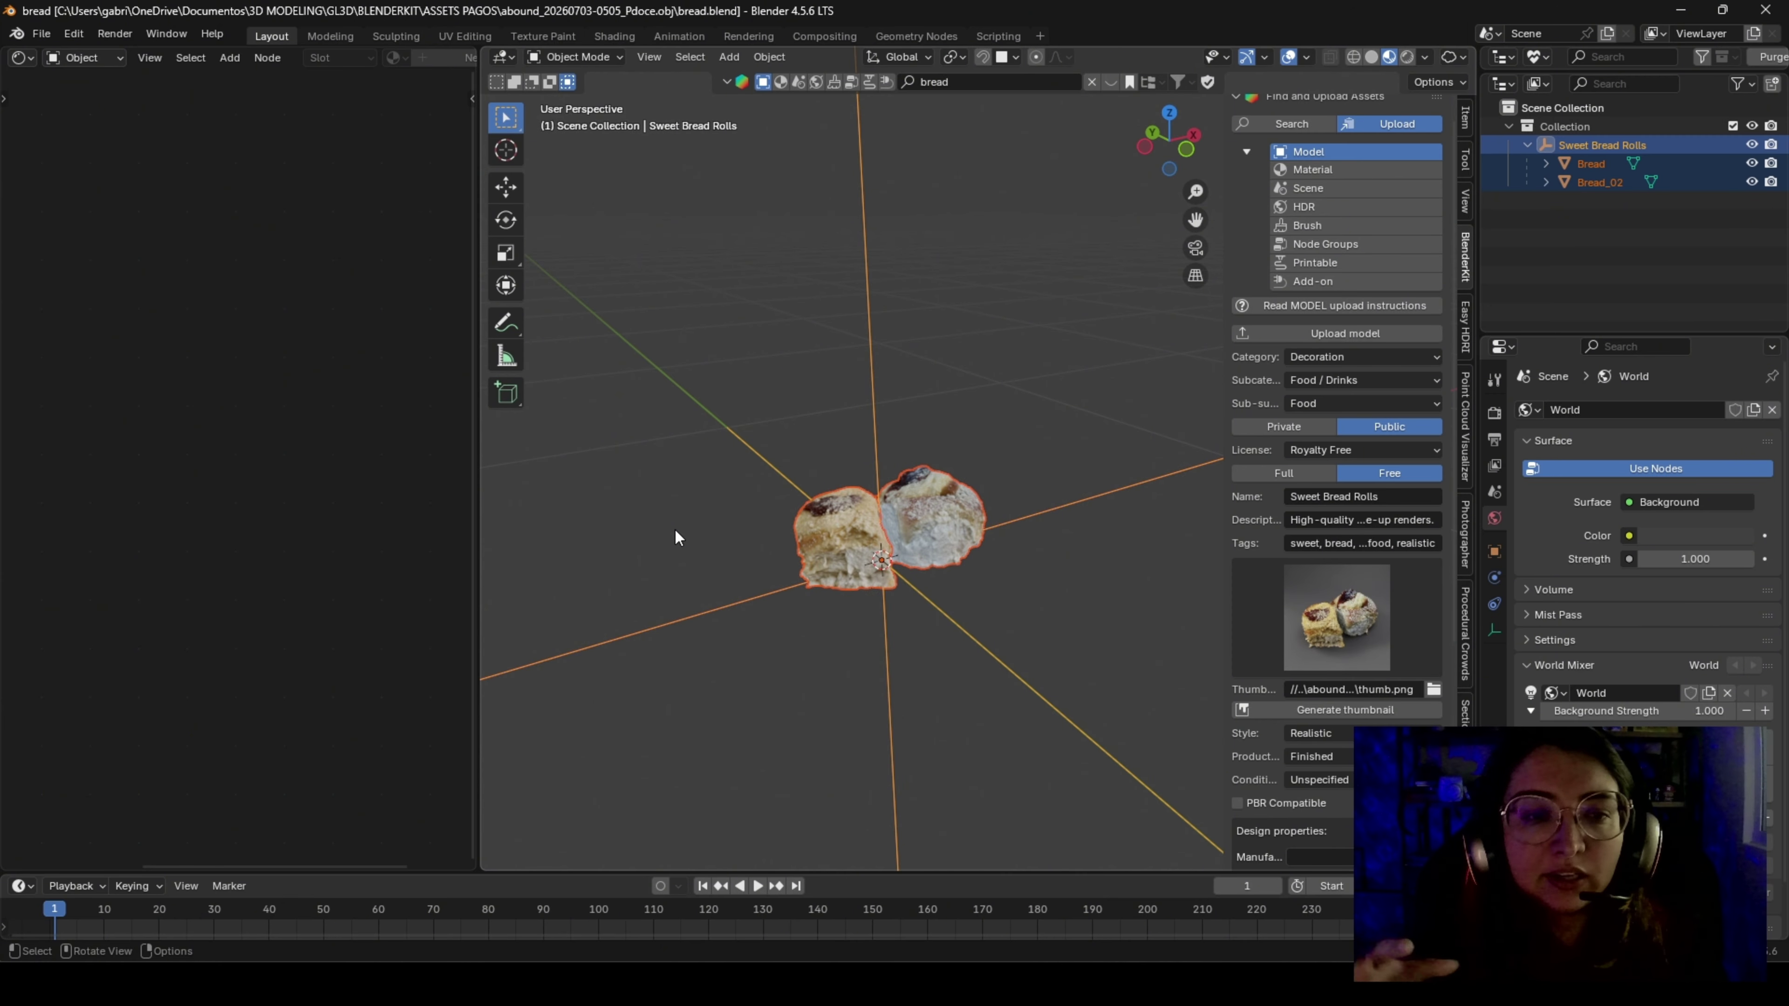
Review the style and condition options in the upload details and choose Finished as the production level
middle_click_drag(519, 471, 826, 453)
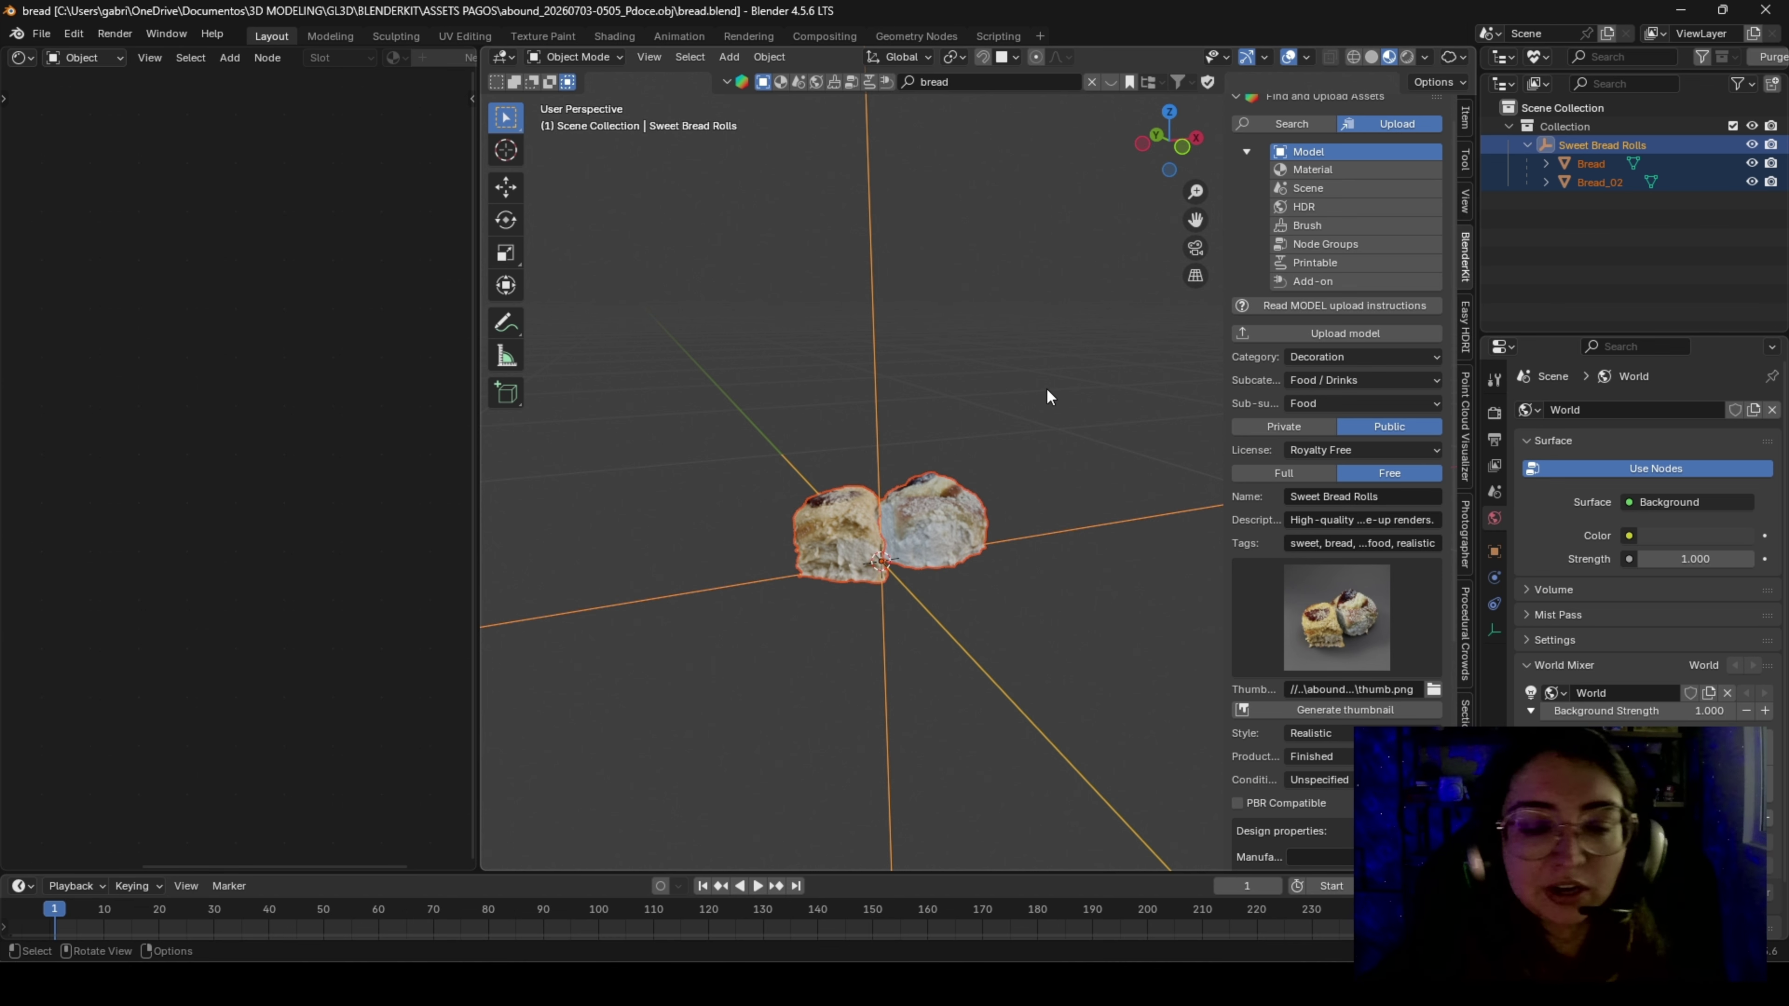
middle_click_drag(1002, 431, 1348, 648)
scroll(1324, 639, "down", 5)
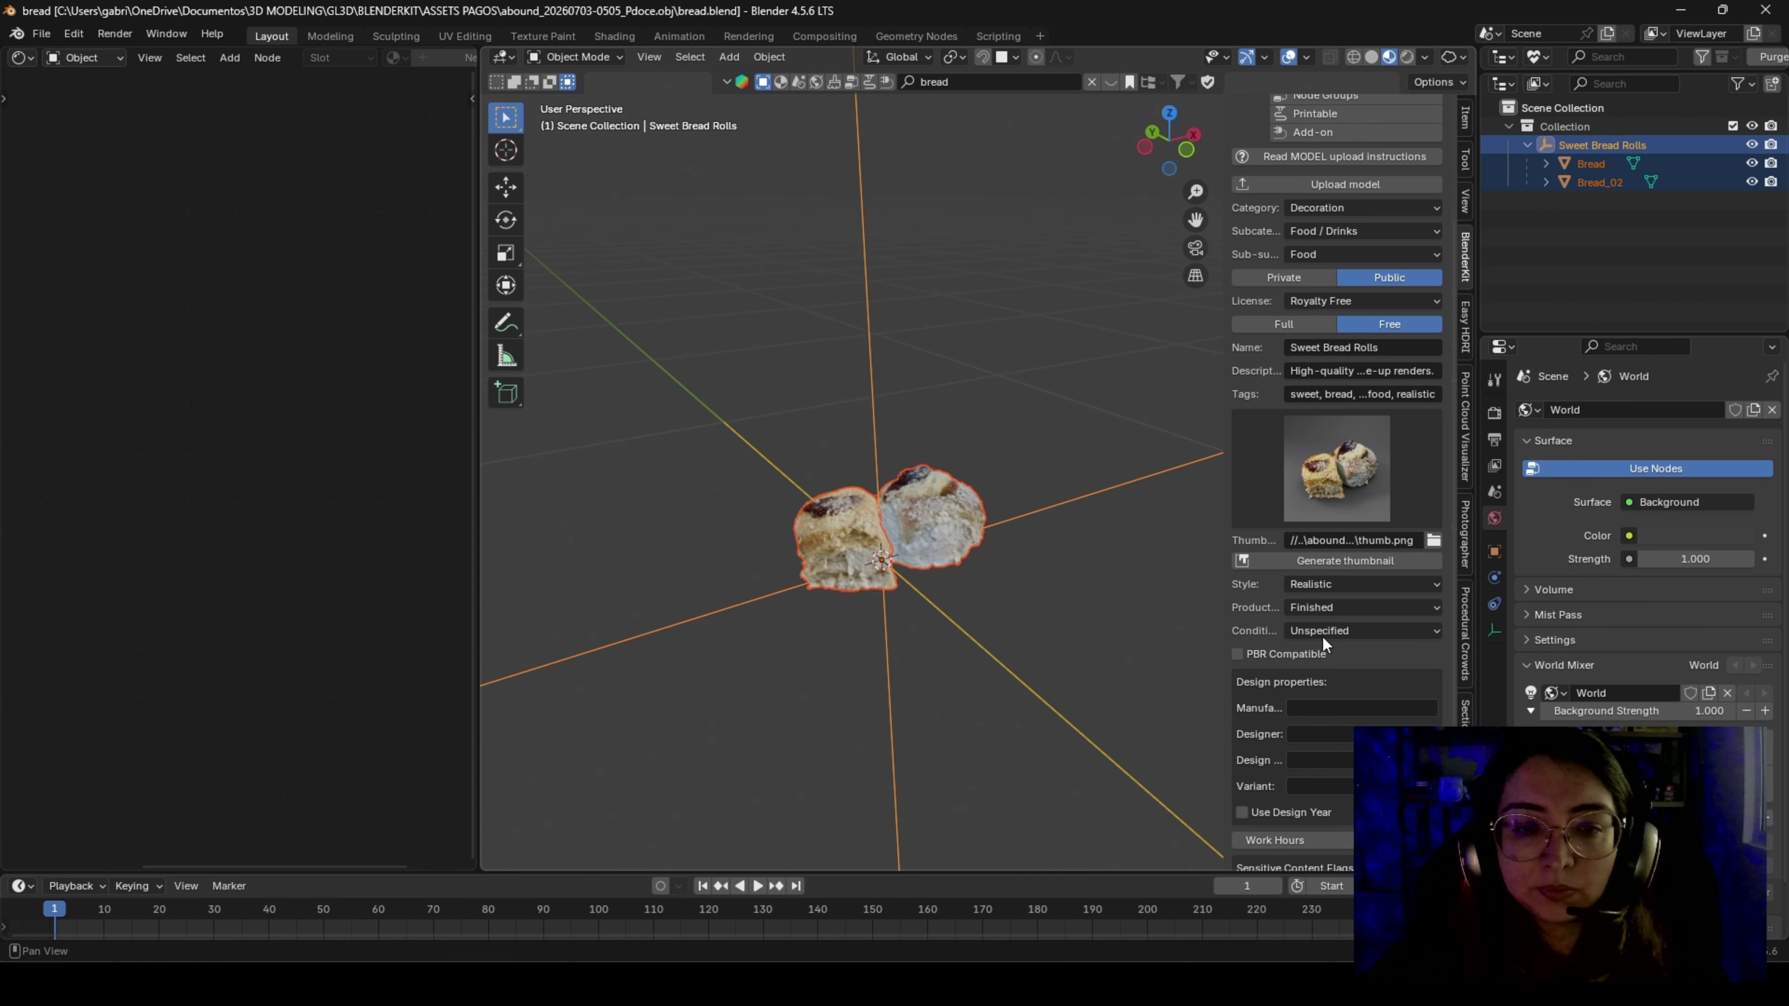
left_click(1350, 585)
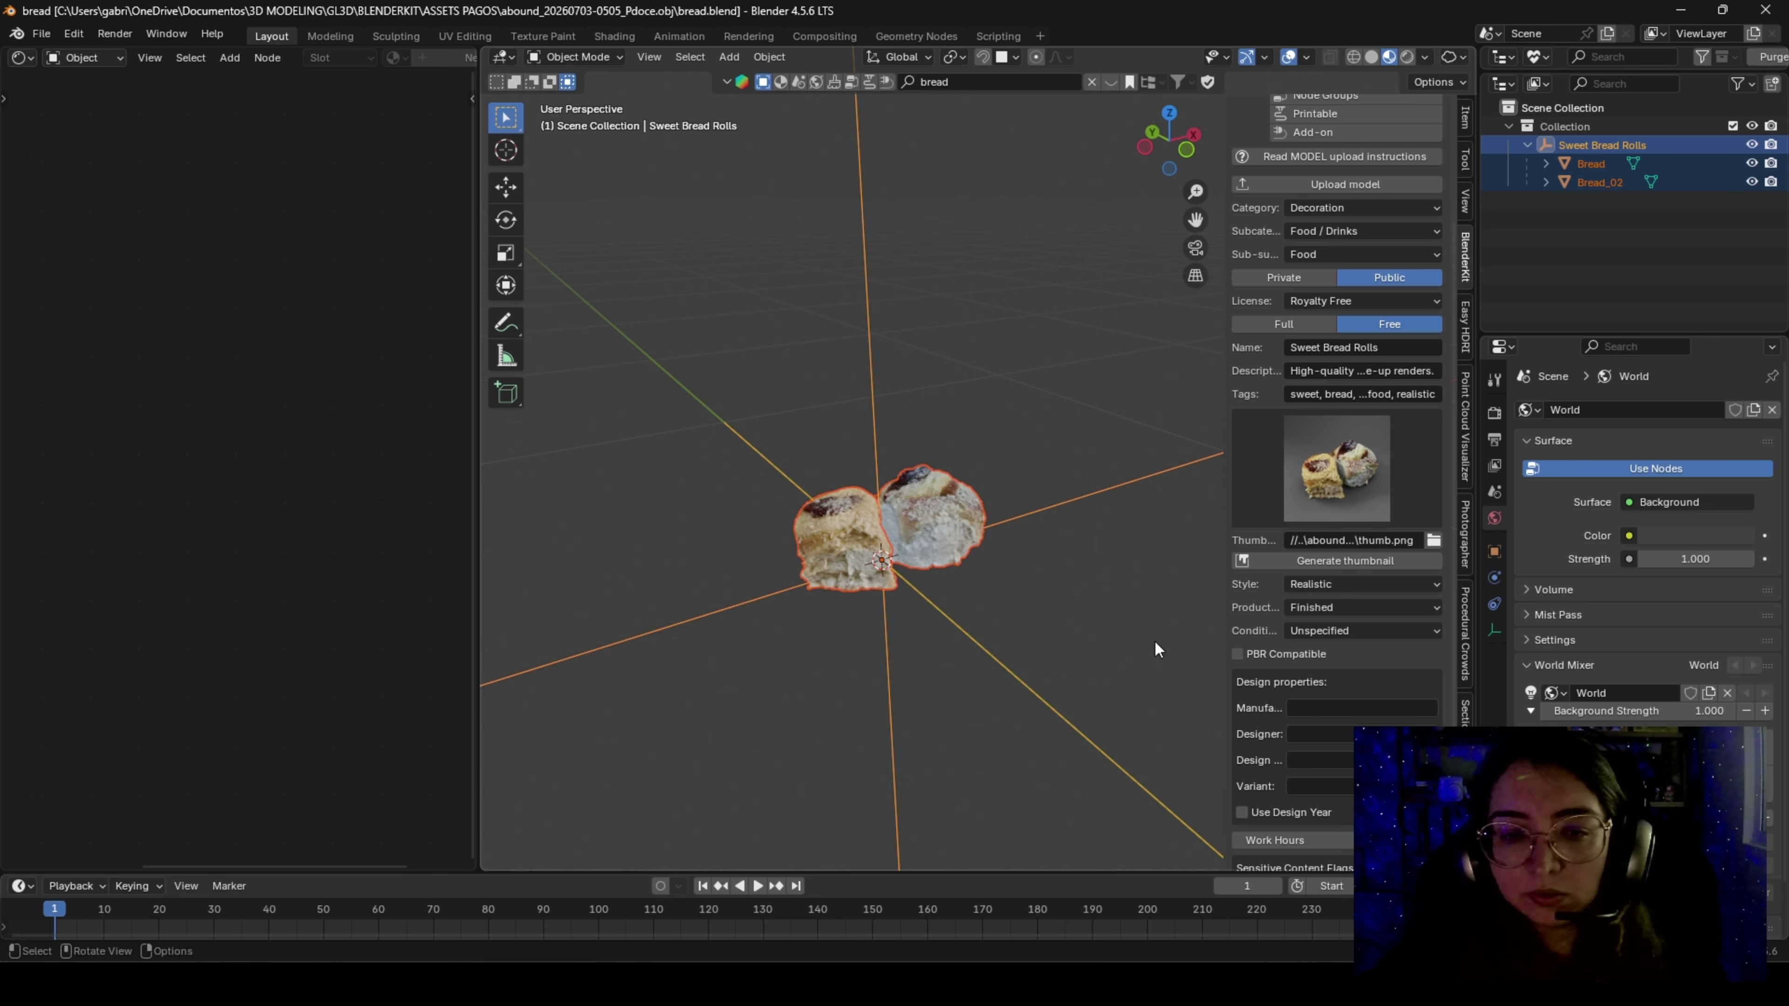
left_click(1337, 606)
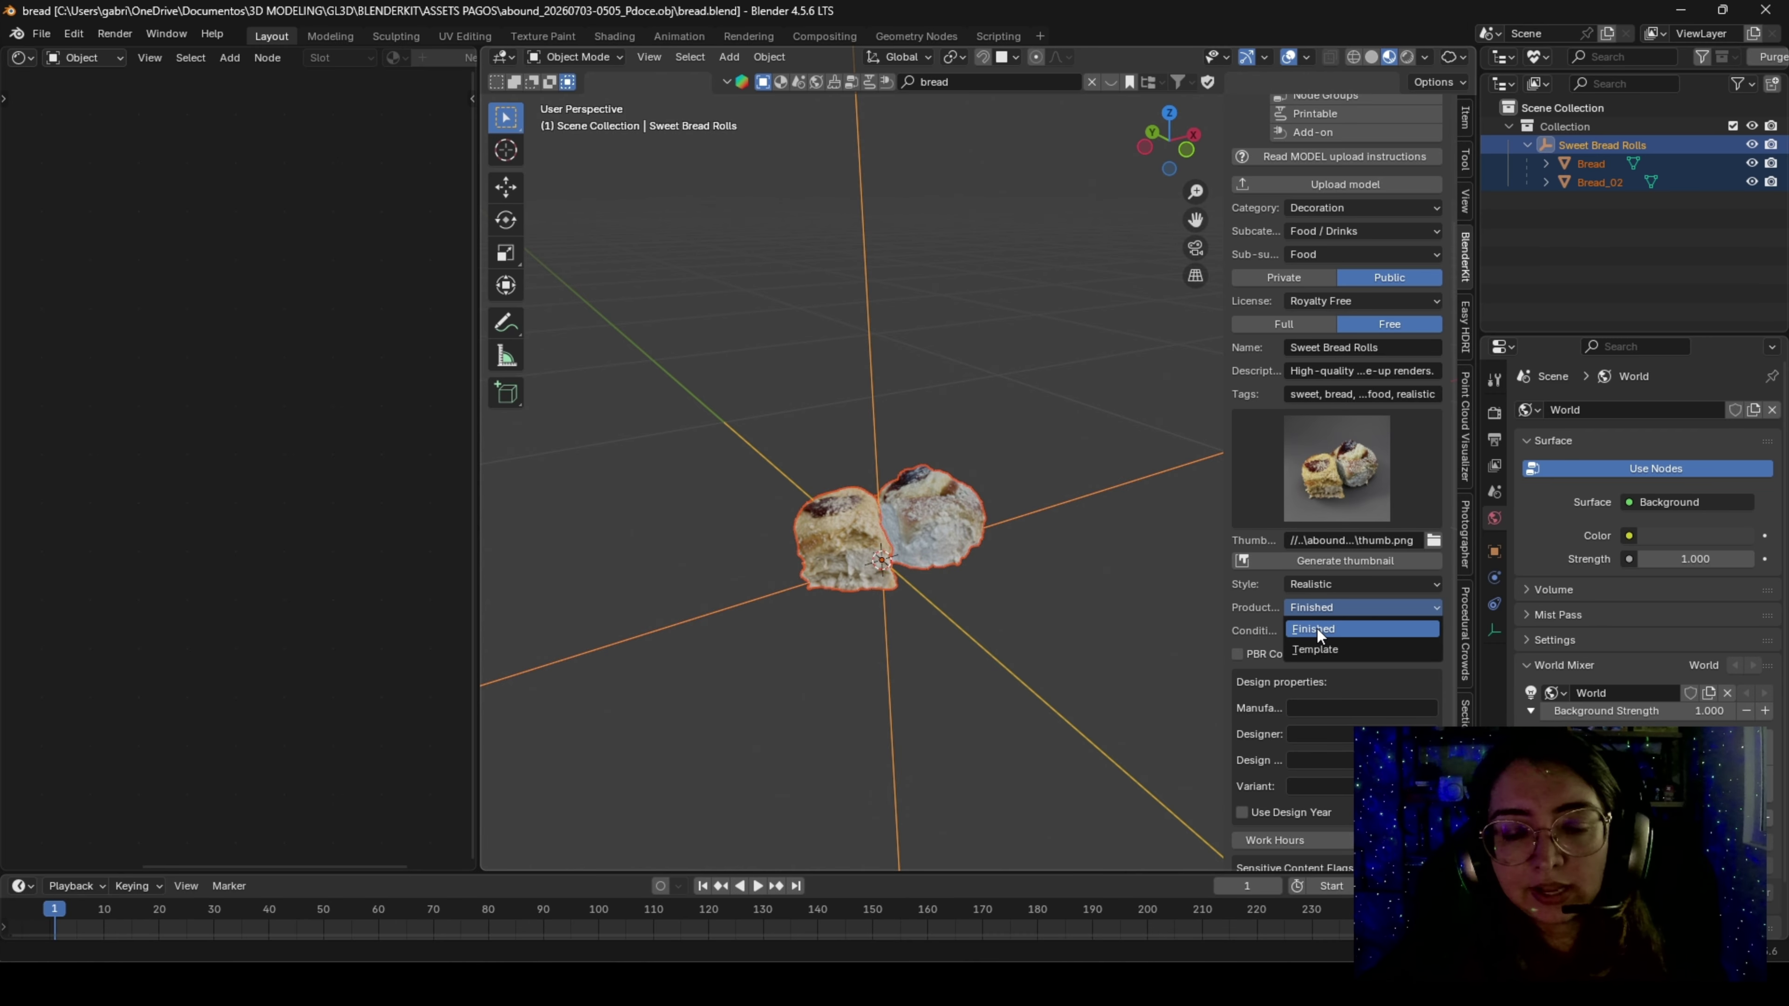
left_click(1297, 629)
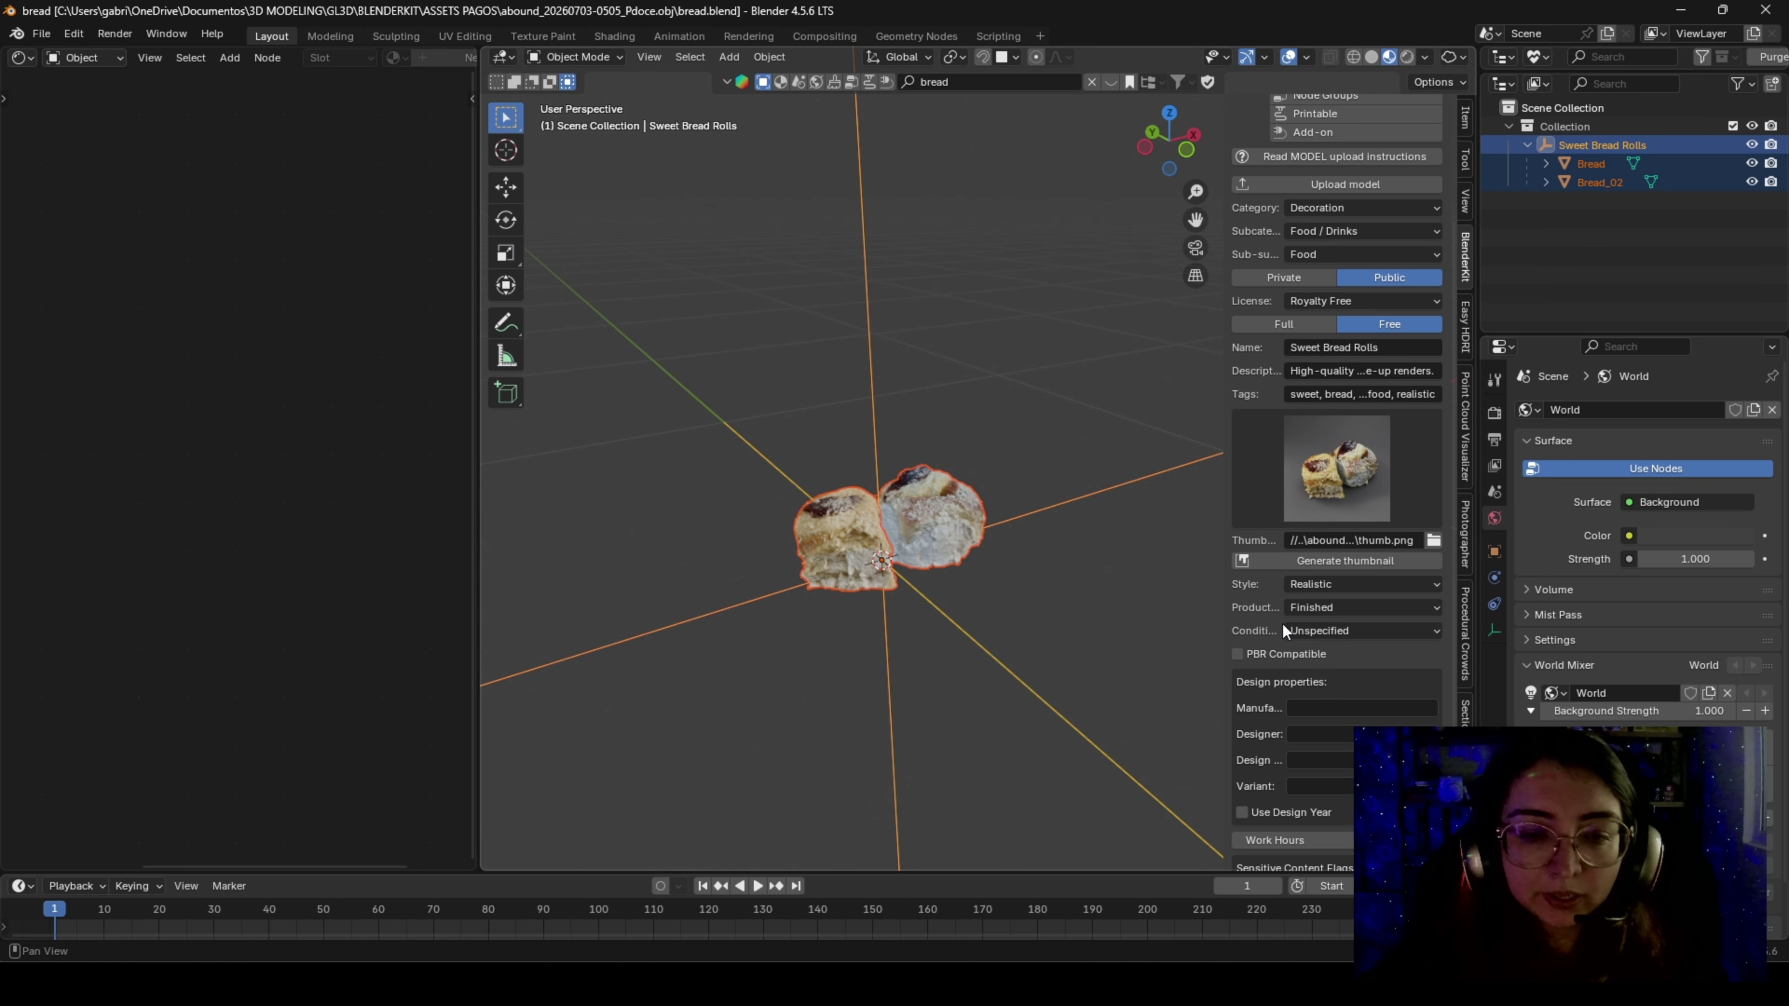
left_click(1331, 629)
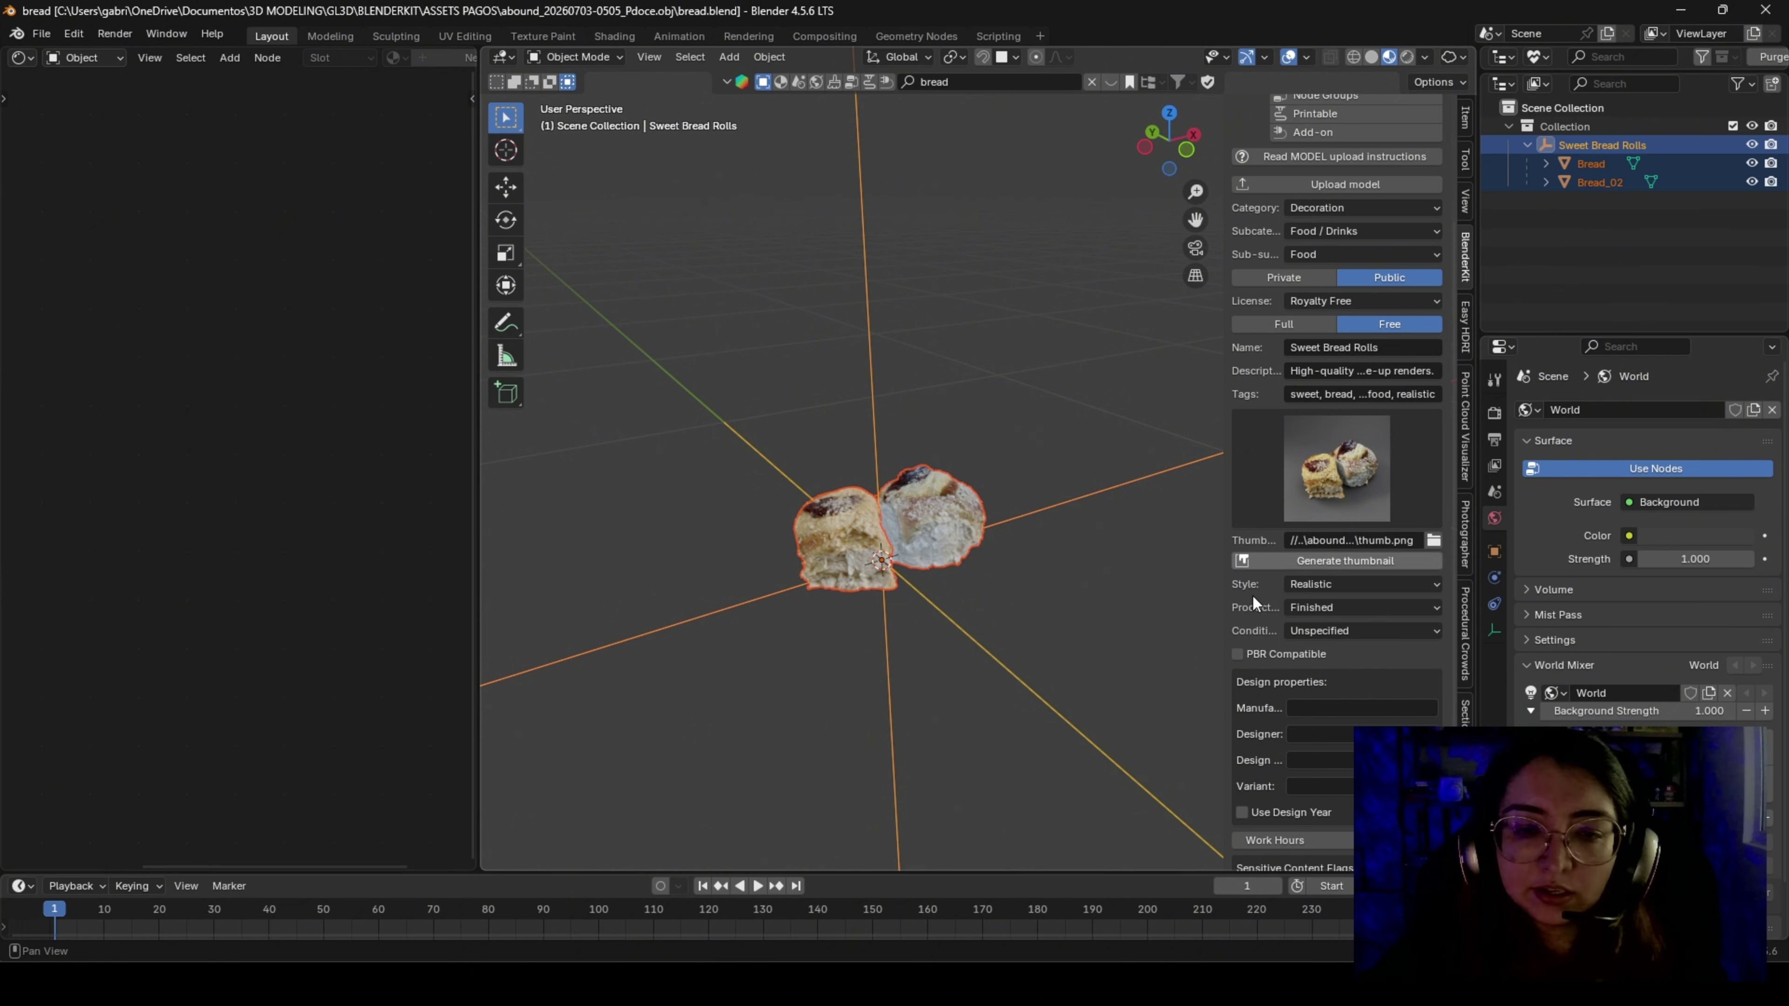
Turn the PBR Compatible option on and off again for the bread model
middle_click_drag(874, 574, 859, 539)
scroll(1319, 694, "down", 1)
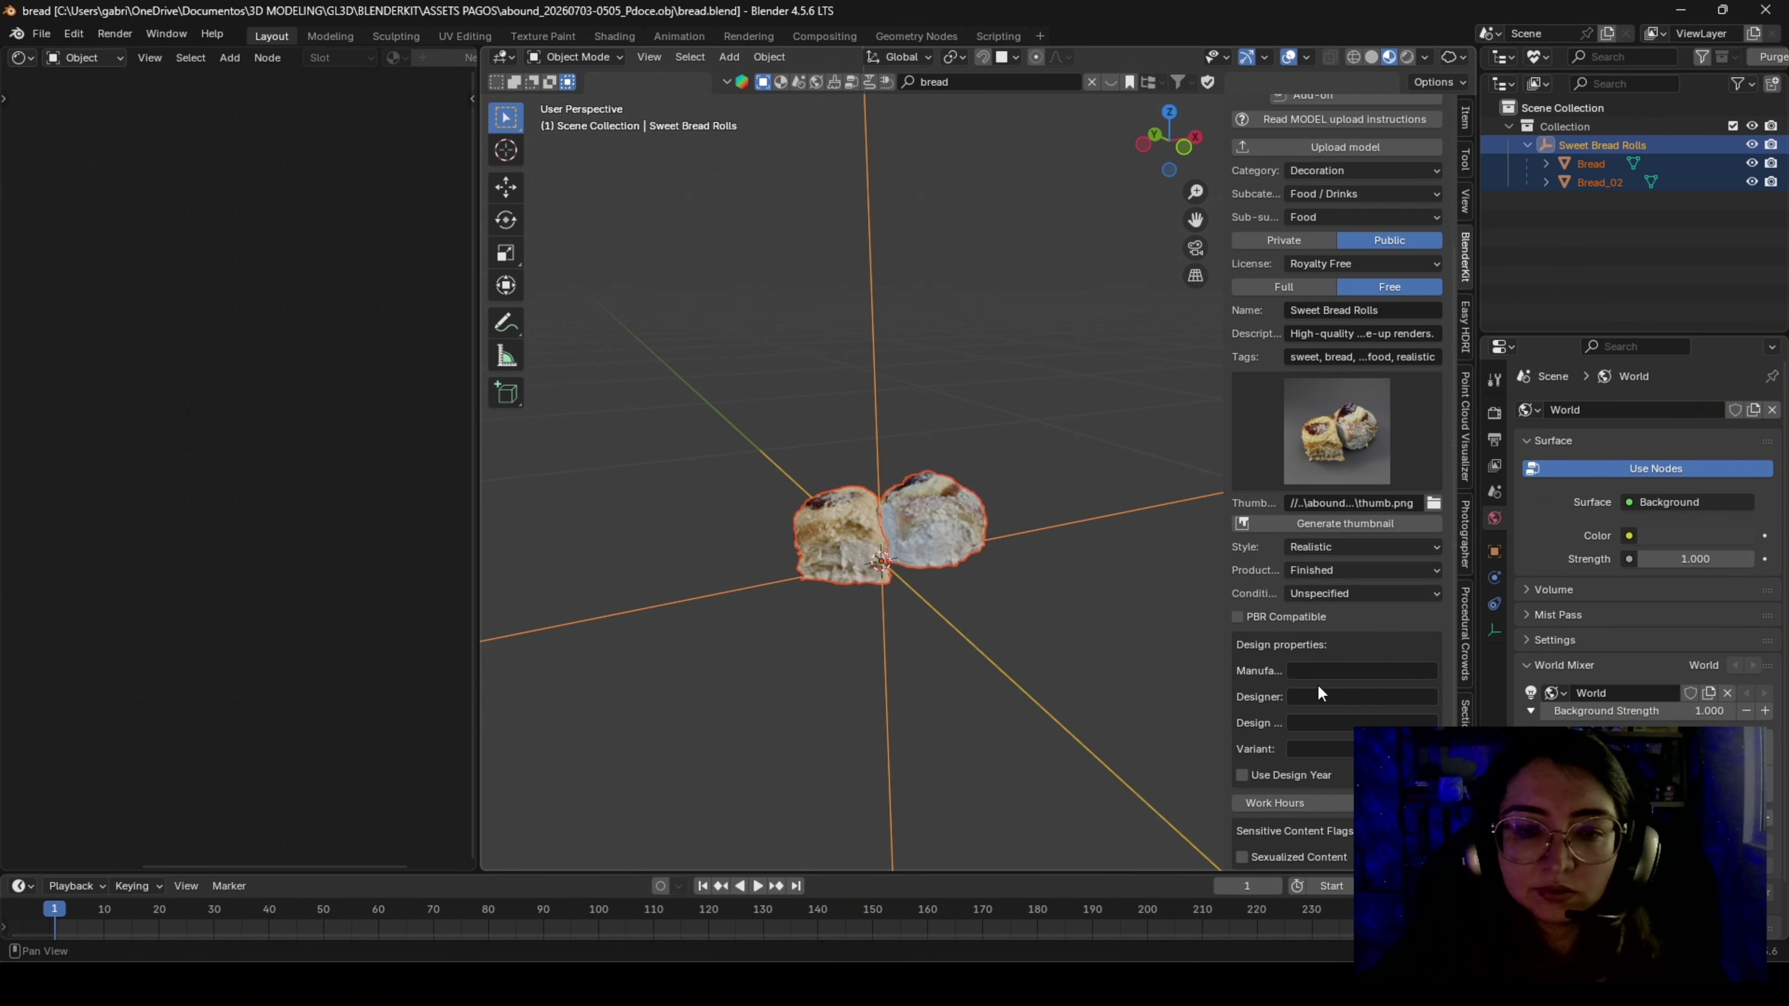
left_click(1238, 620)
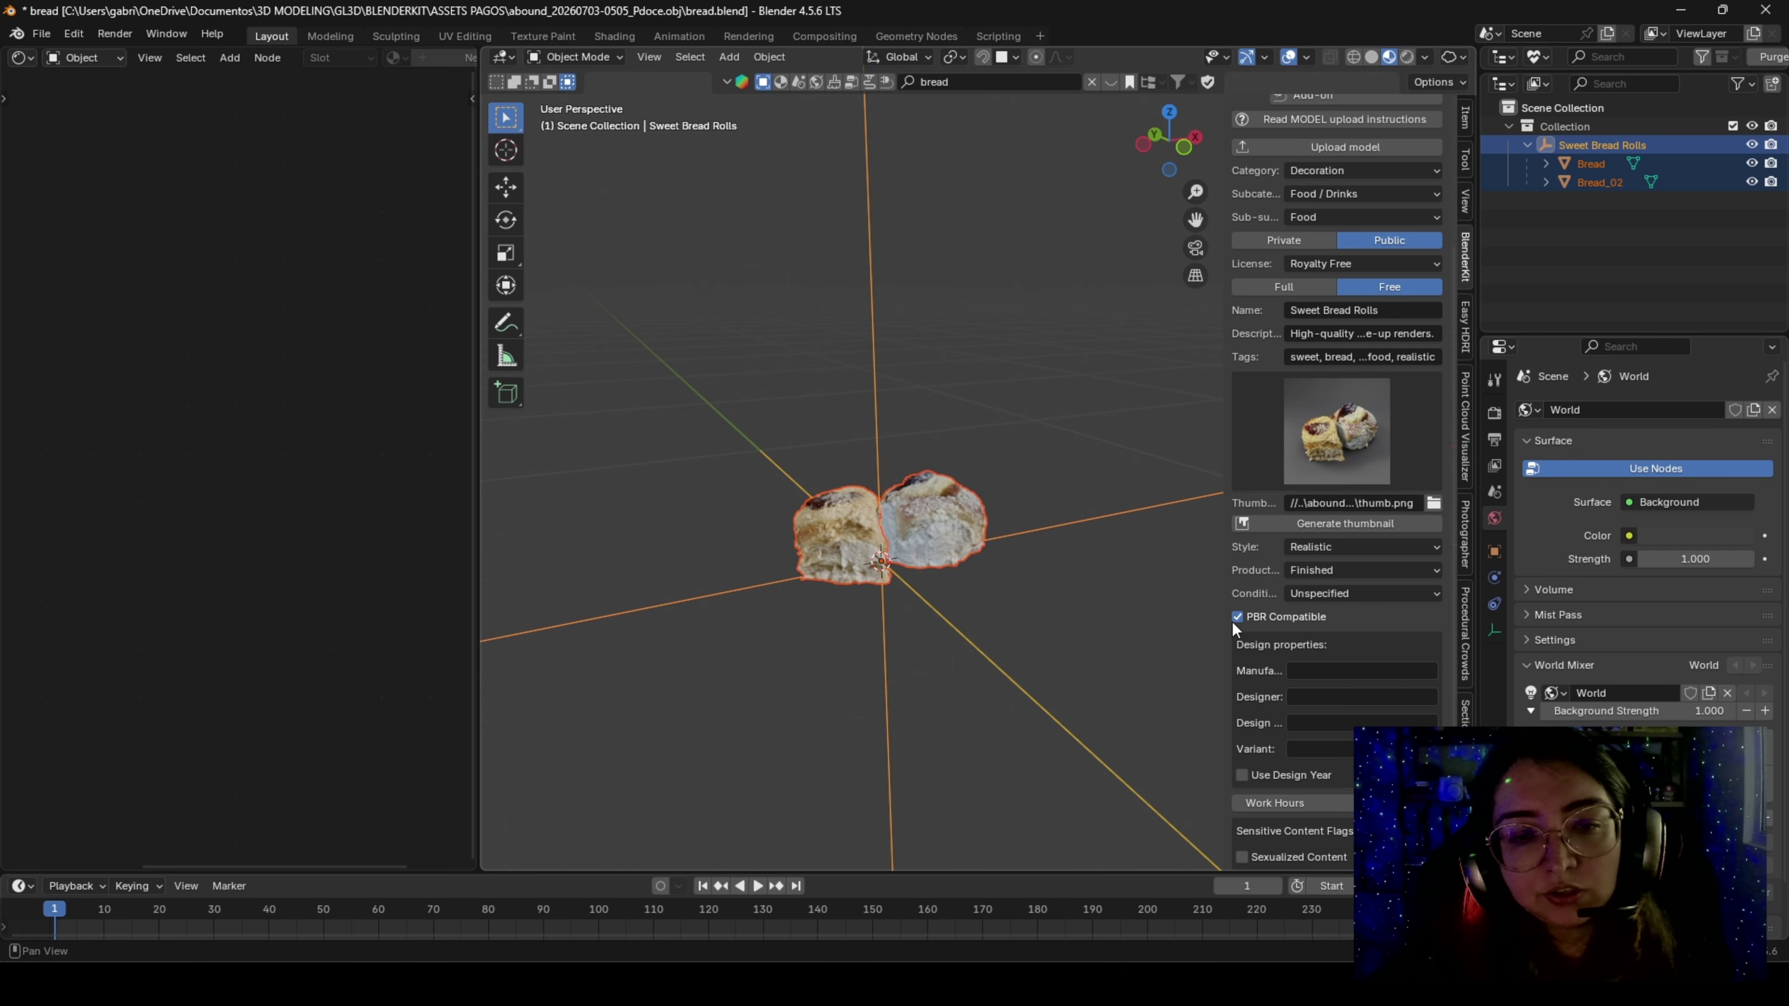
left_click(1237, 617)
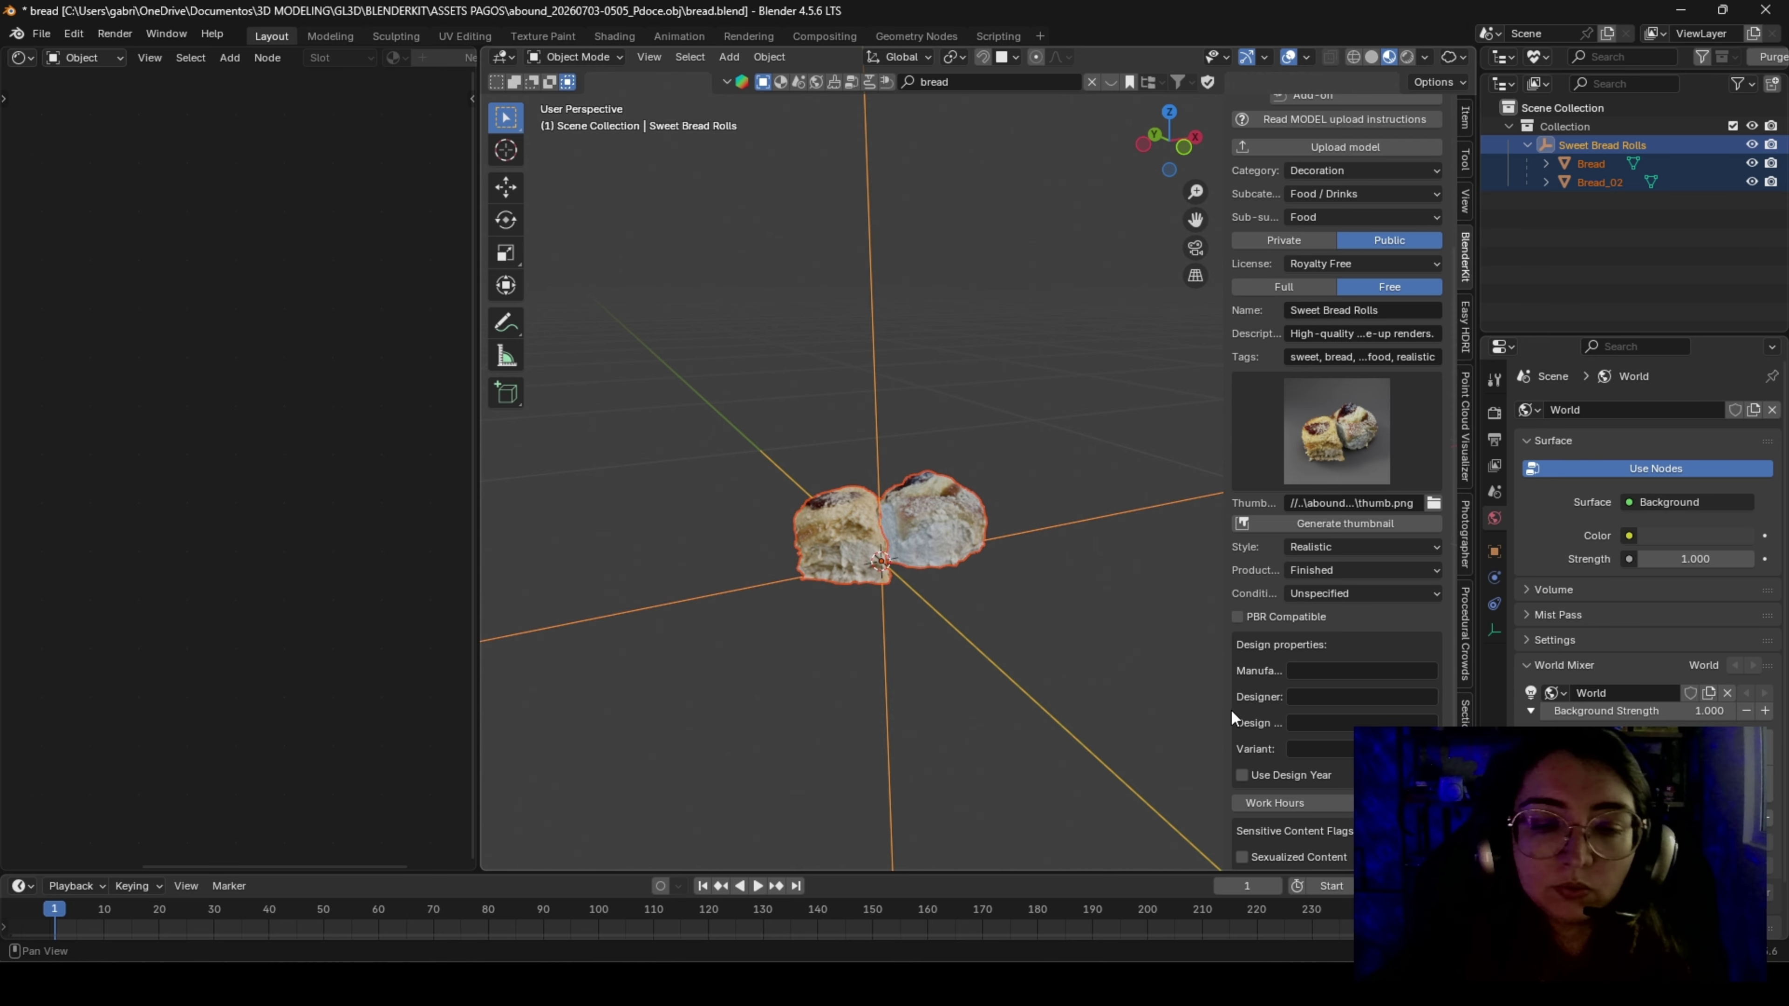
Look through the remaining upload details, including the design properties, work hours and sensitive content flags
scroll(1358, 601, "down", 4)
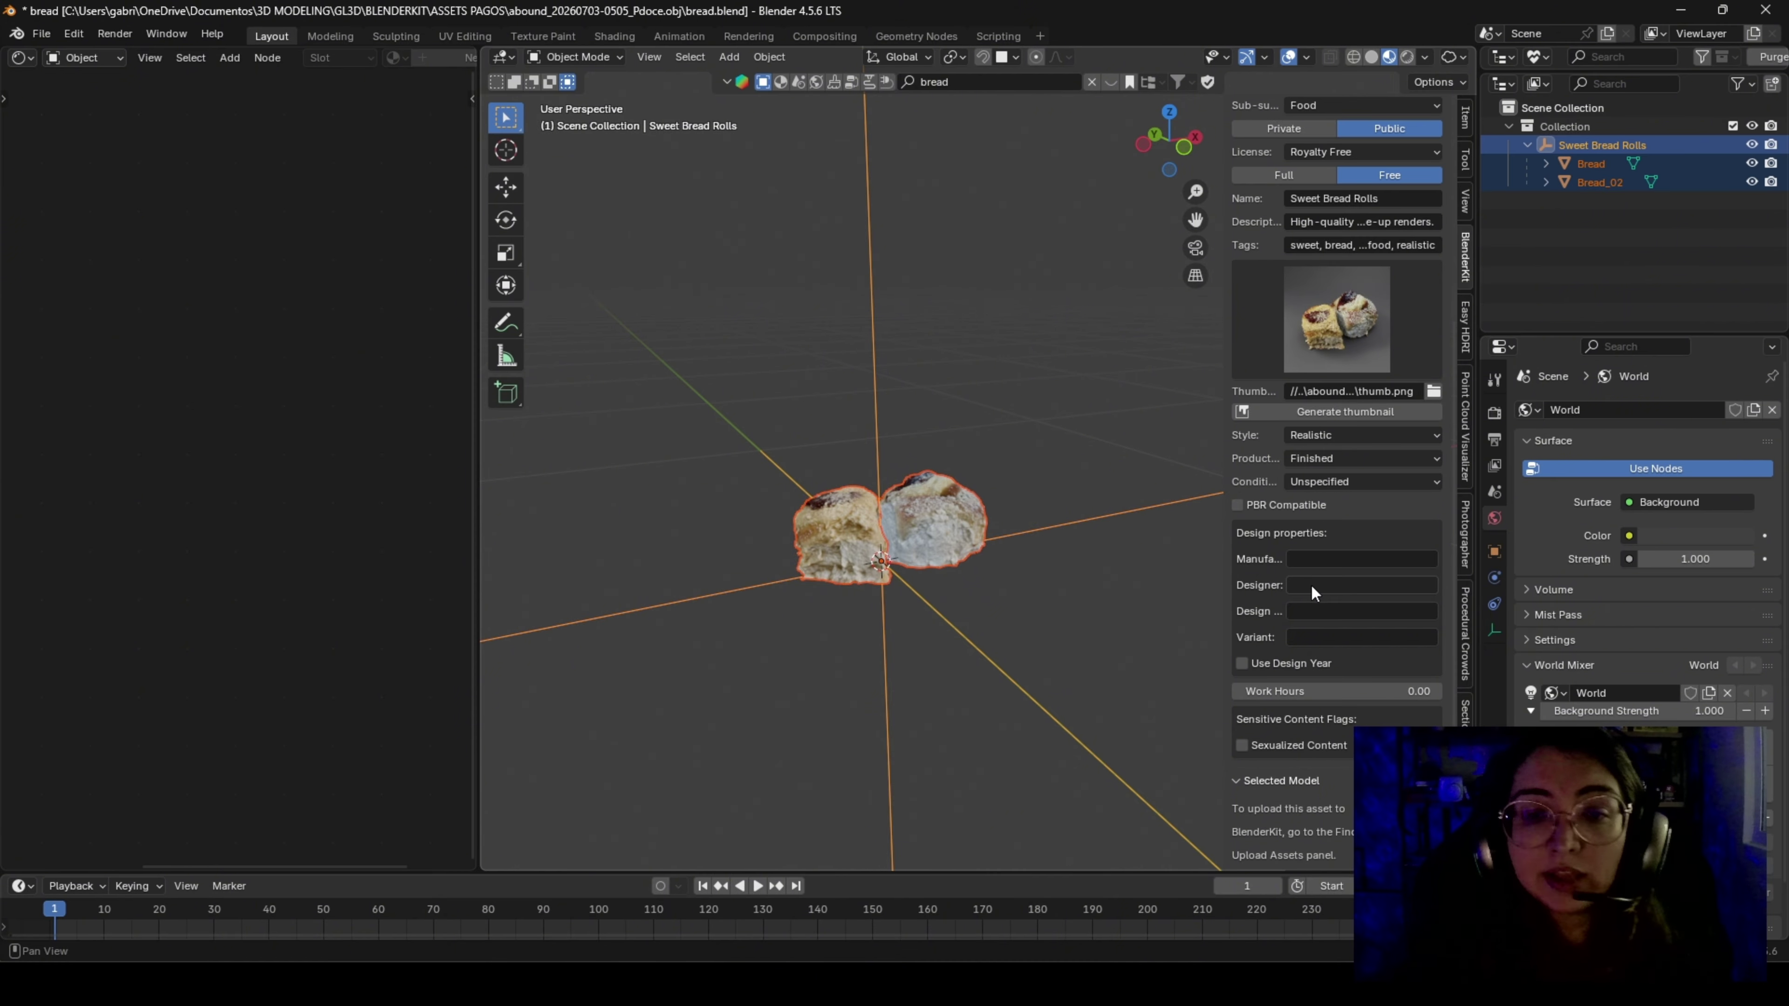
scroll(1317, 582, "down", 1)
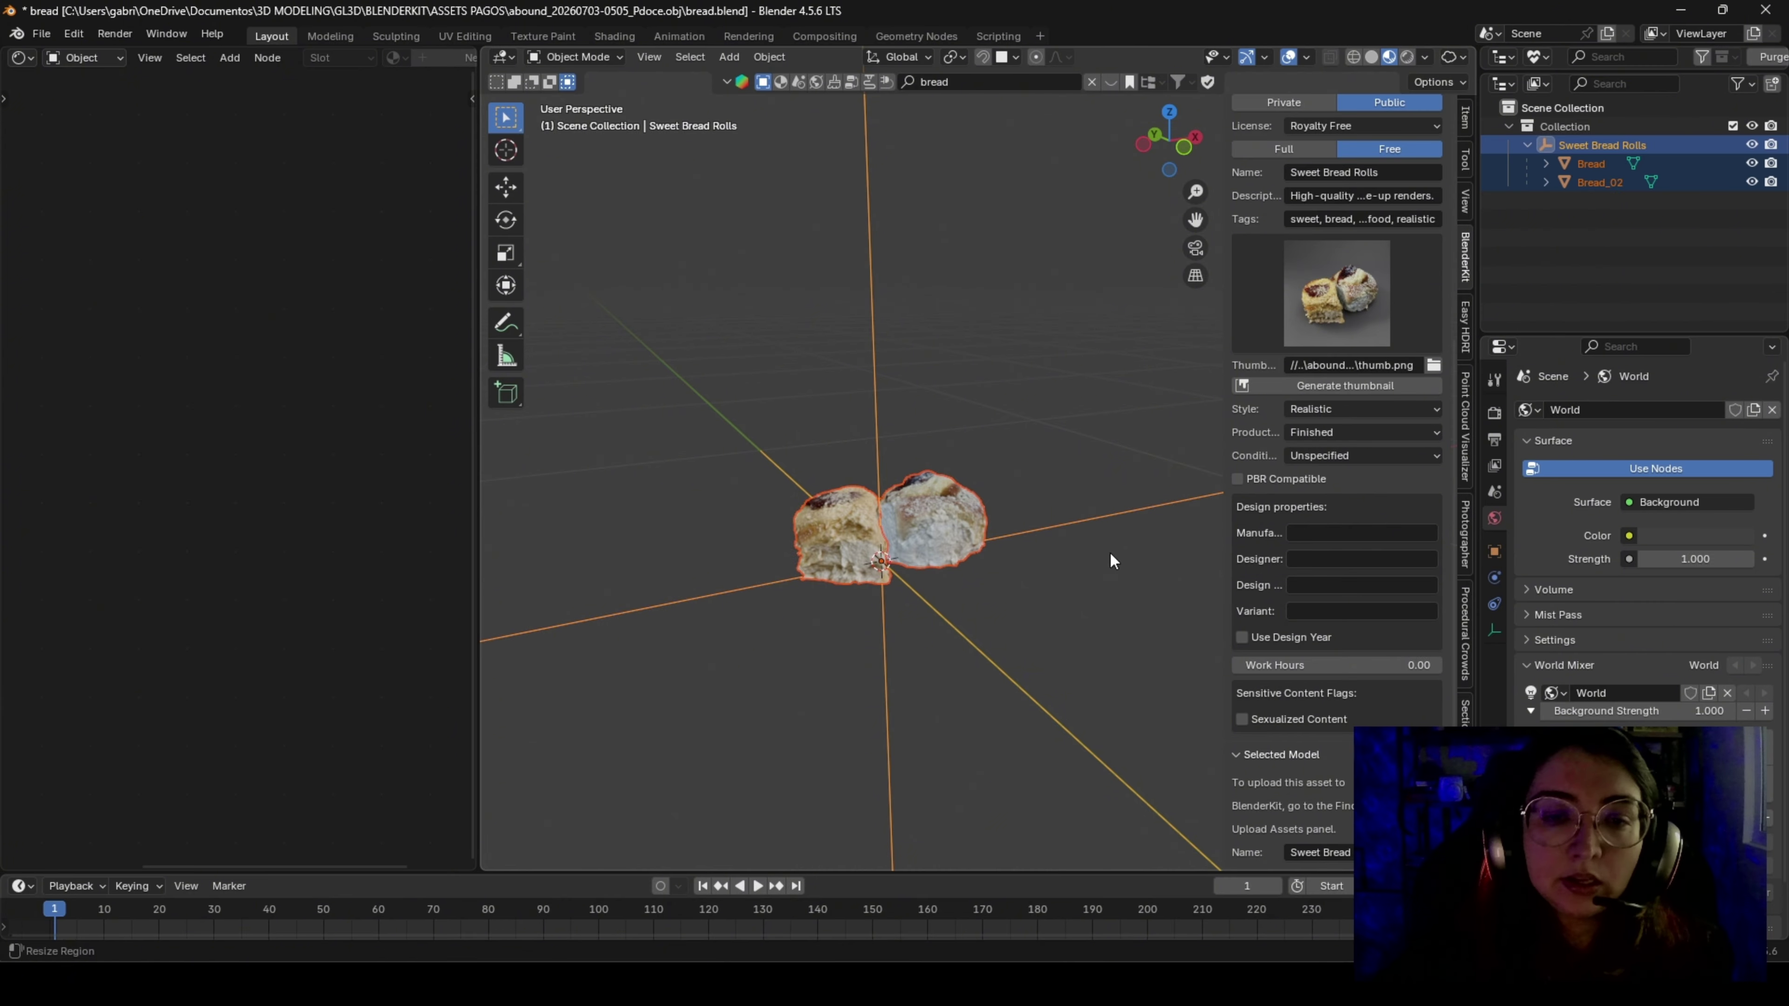
mouse_move(943, 544)
middle_mouse_down()
mouse_move(919, 541)
mouse_move(921, 559)
middle_mouse_up()
scroll(1062, 540, "down", 3)
scroll(1398, 588, "up", 6)
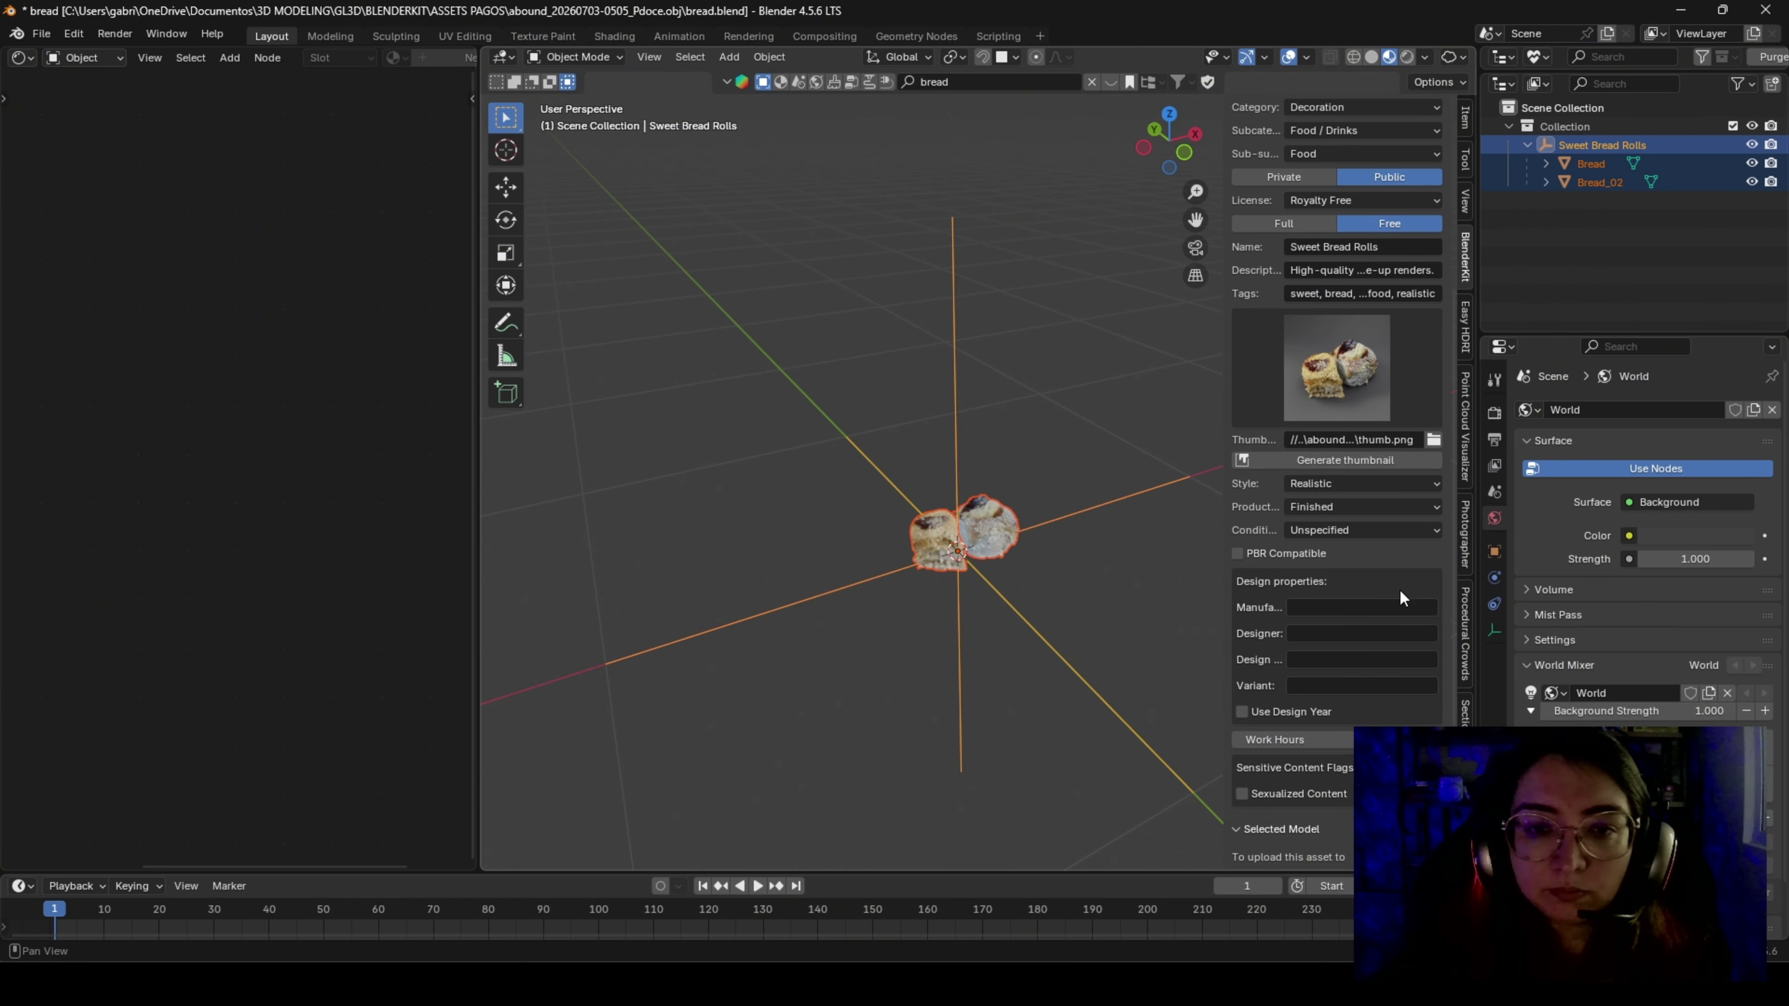
Check the upload details of the Sweet Bread Rolls, upload the model to BlenderKit and accept the public asset notice
scroll(1369, 595, "up", 3)
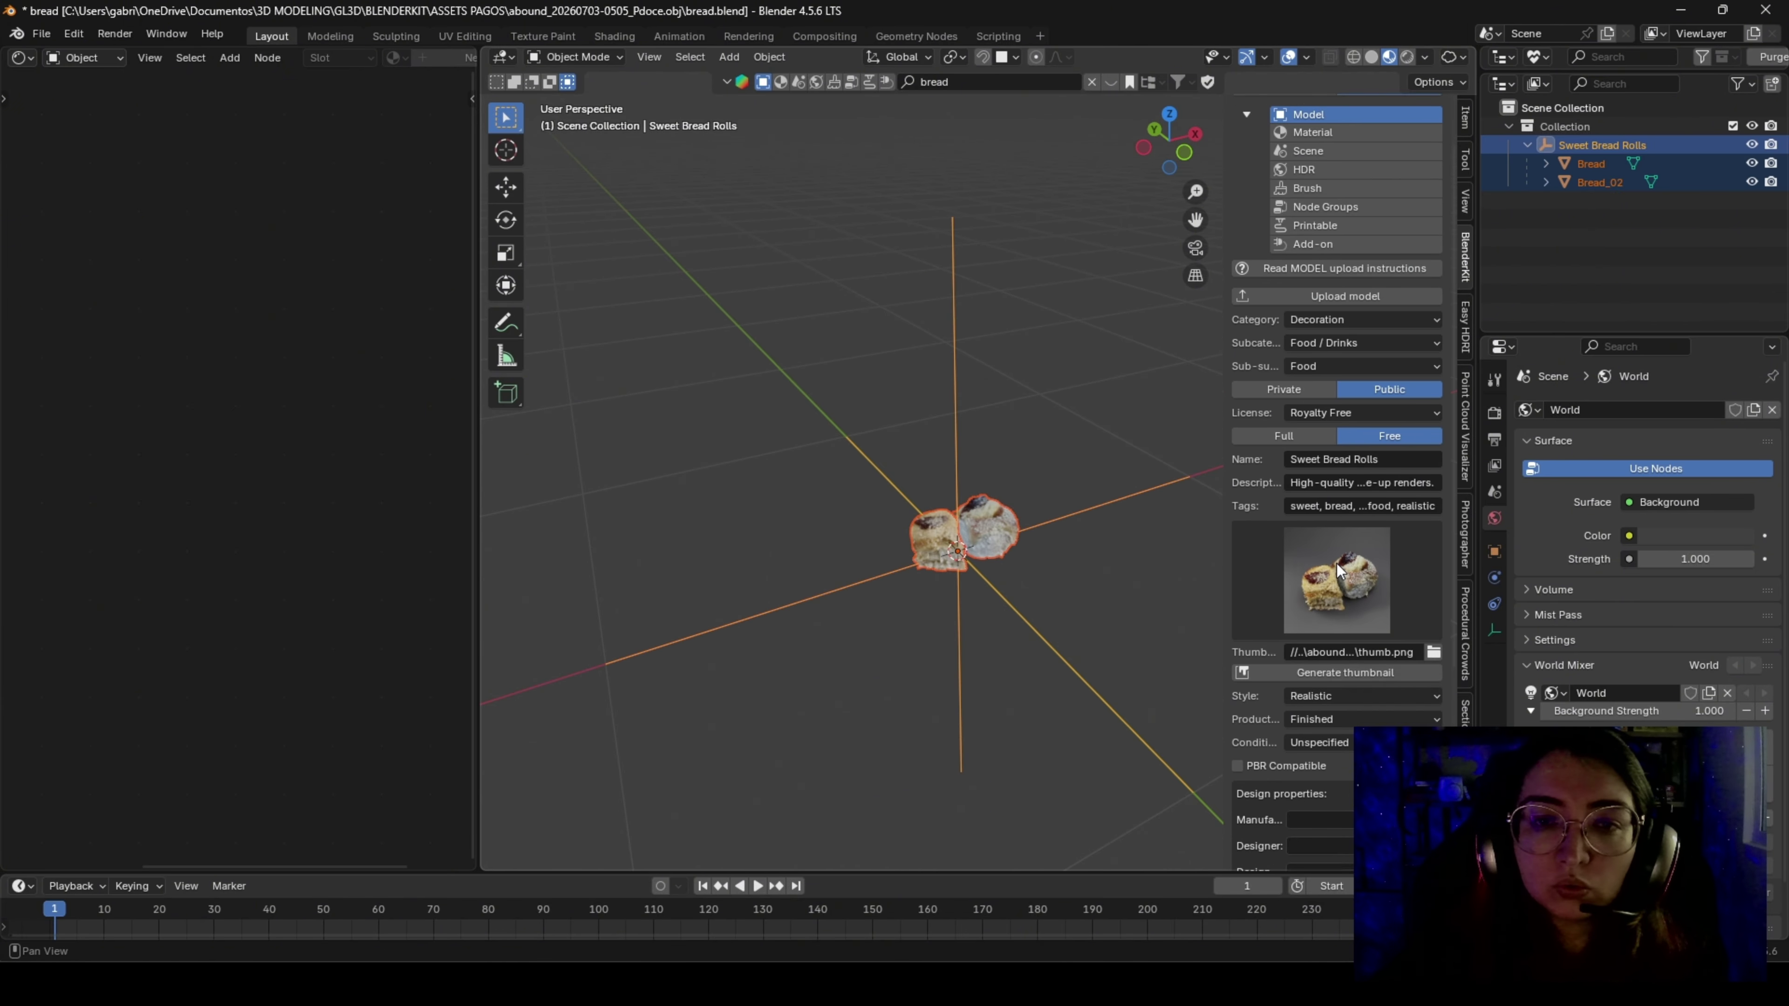
scroll(1336, 562, "down", 2)
scroll(1336, 562, "up", 4)
middle_click_drag(840, 561, 952, 596)
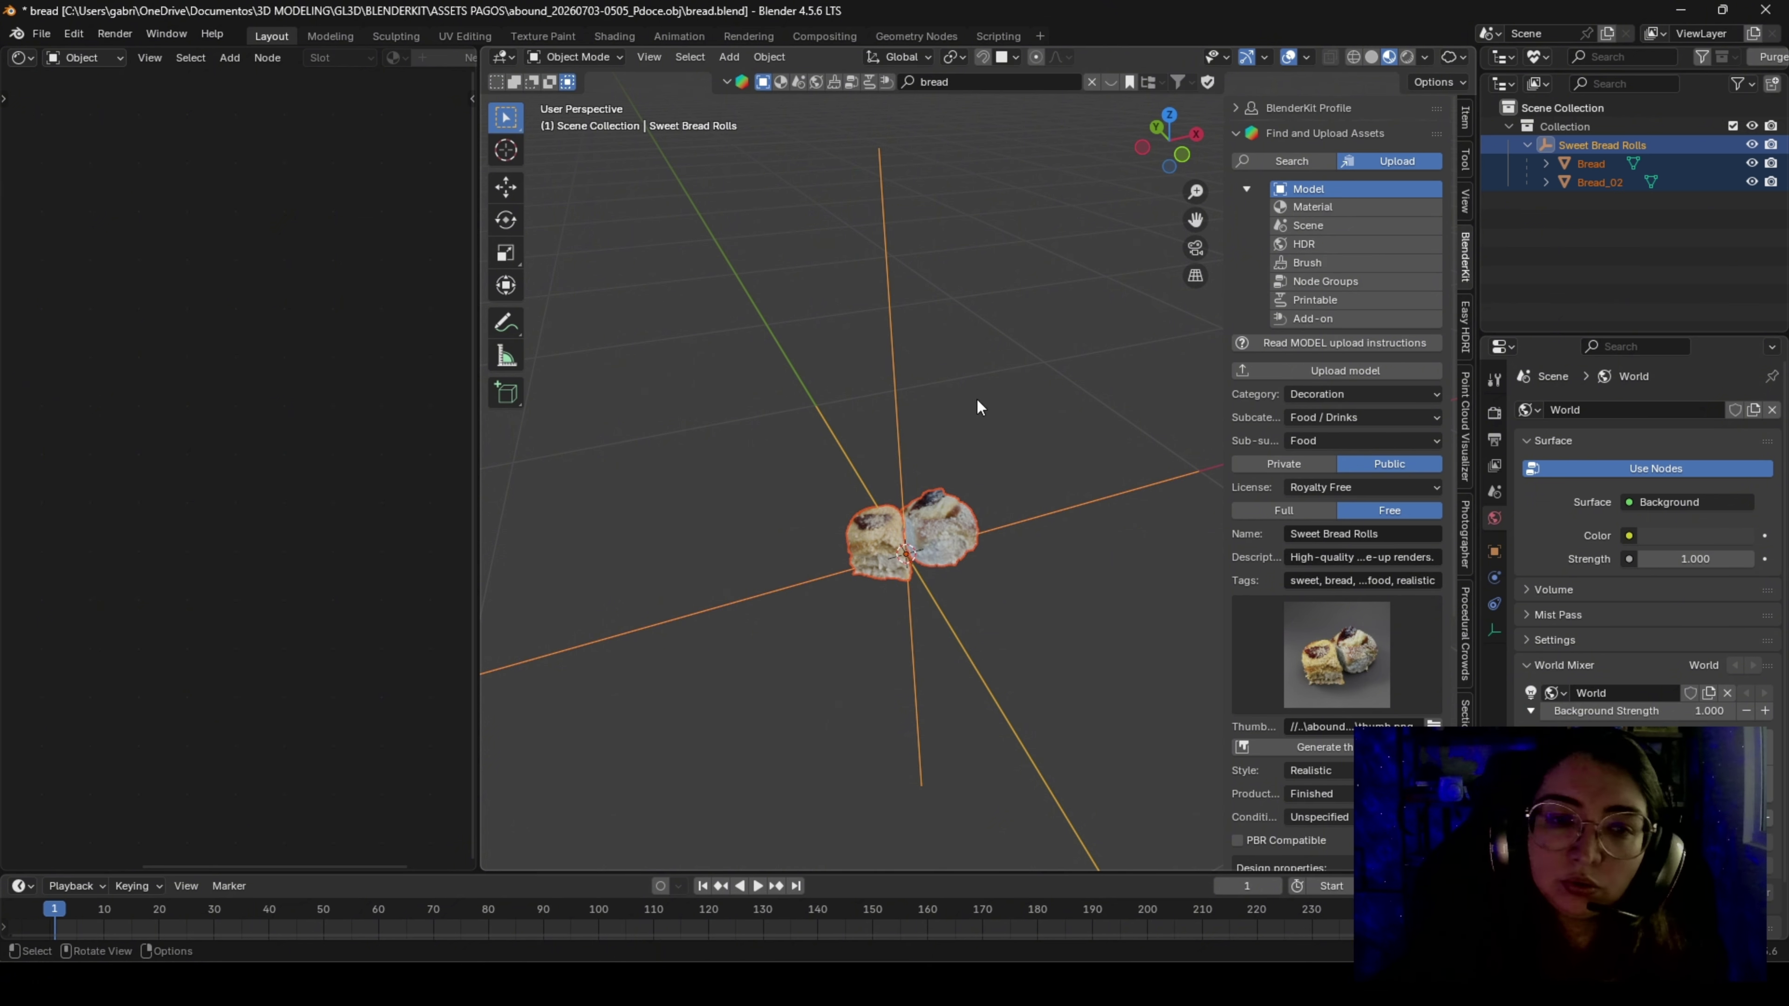
left_click(1358, 370)
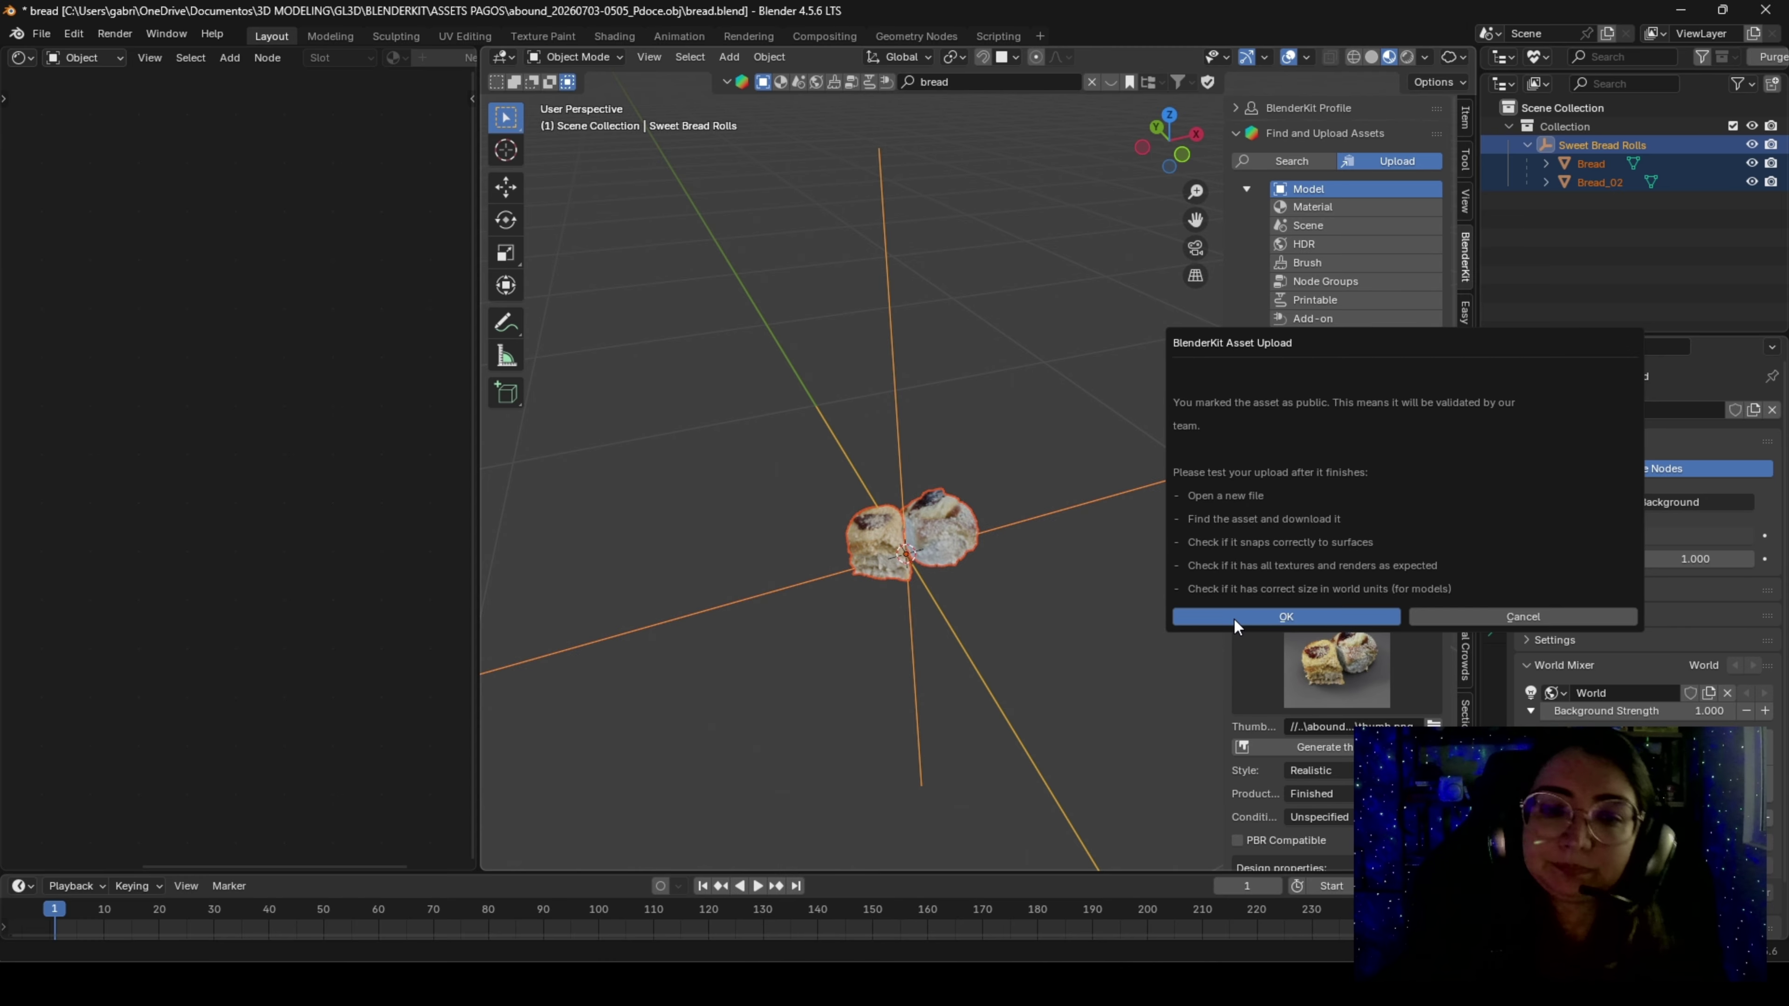
left_click(1300, 616)
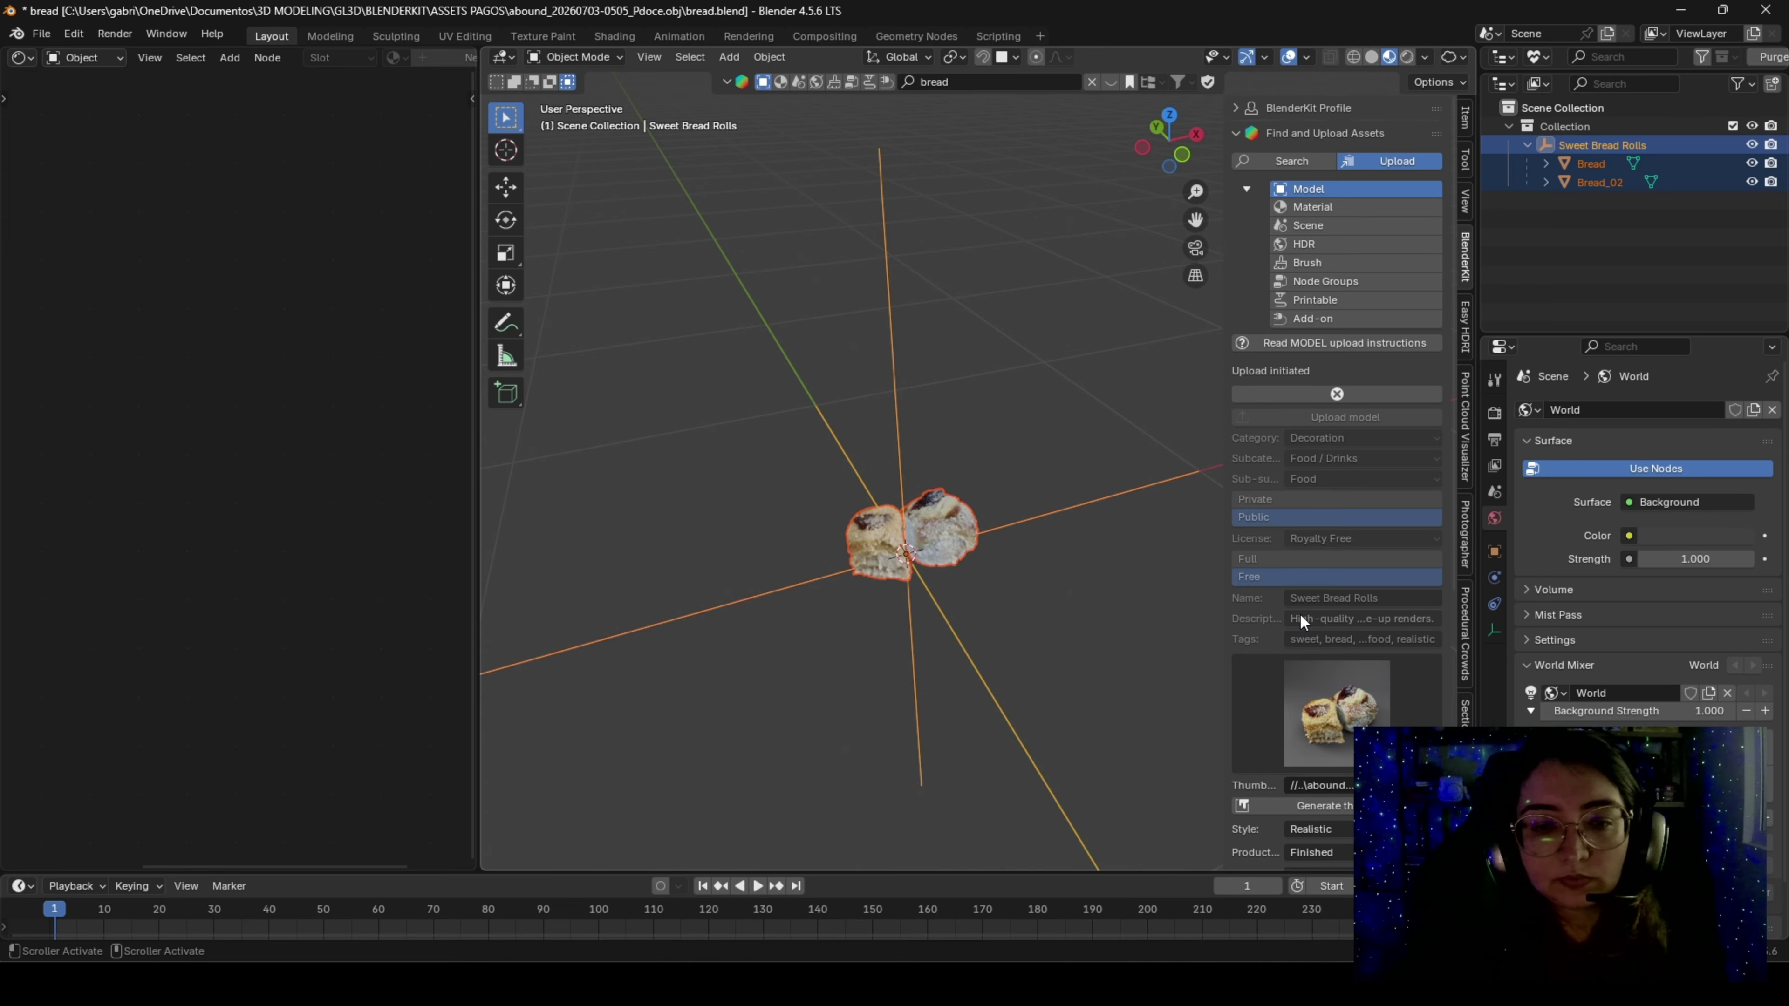
scroll(1356, 517, "down", 1)
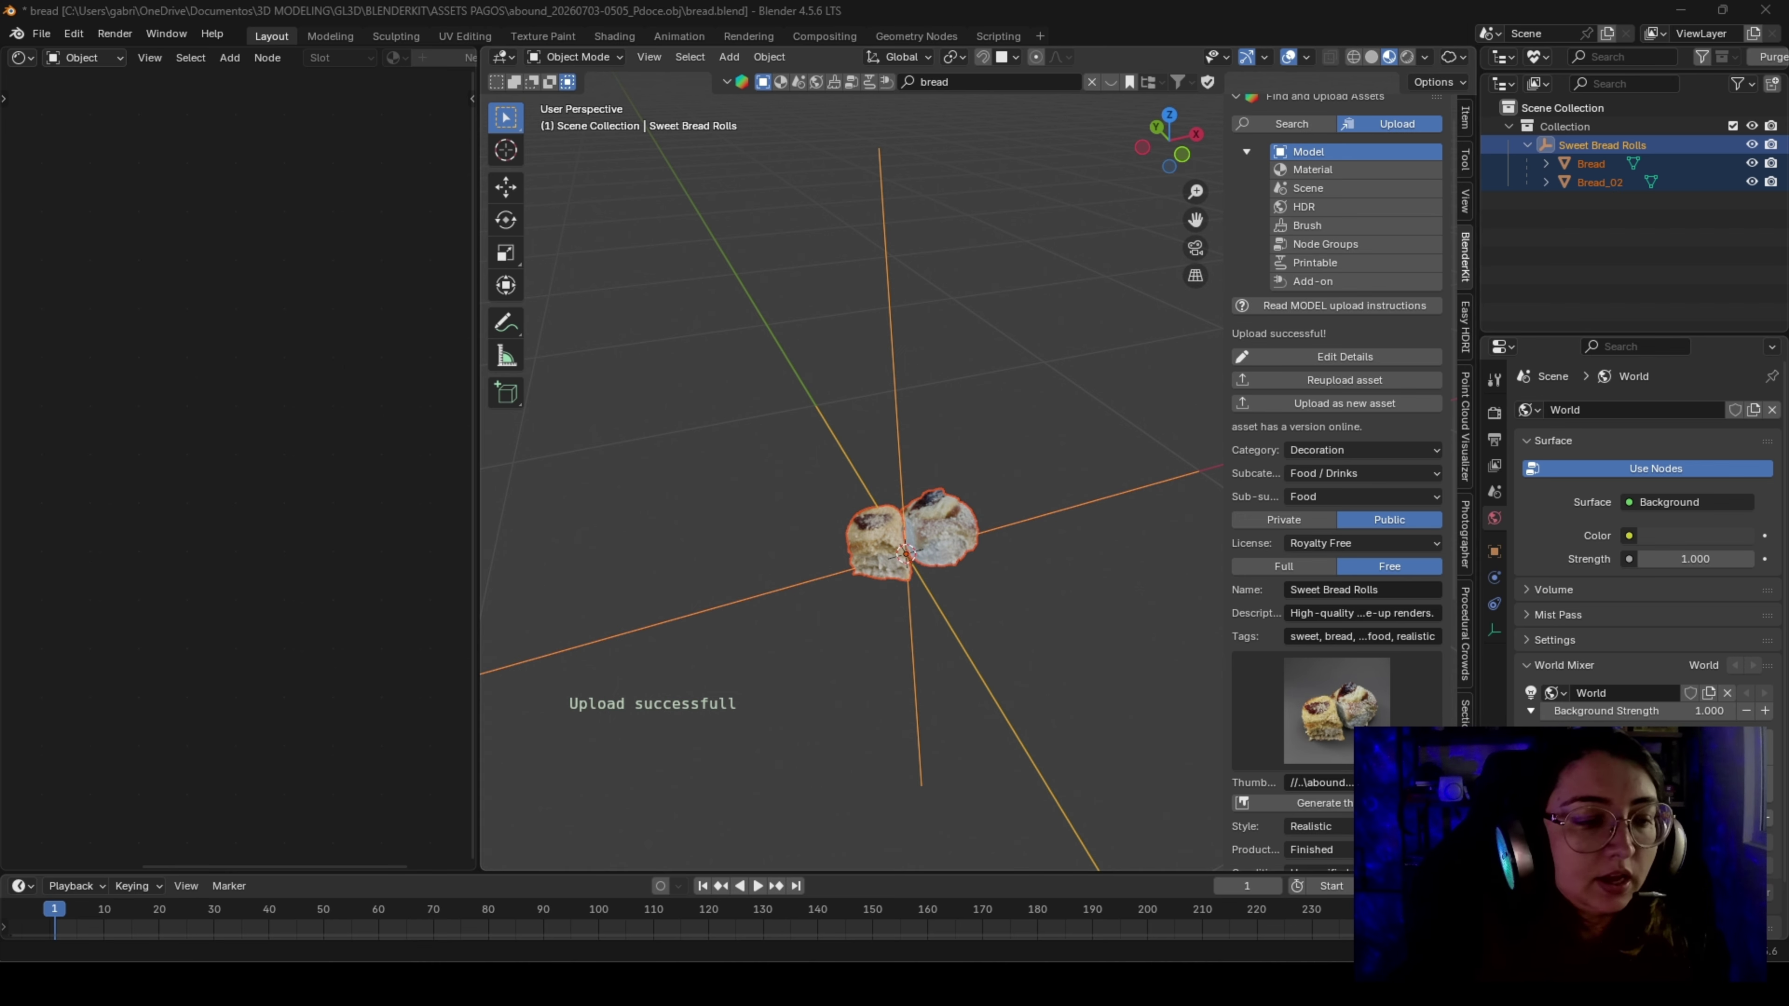
Switch to the browser, open My Assets on the Blendkit website and find the Sweet Bread Rolls entry
mouse_move(212, 983)
left_click(321, 889)
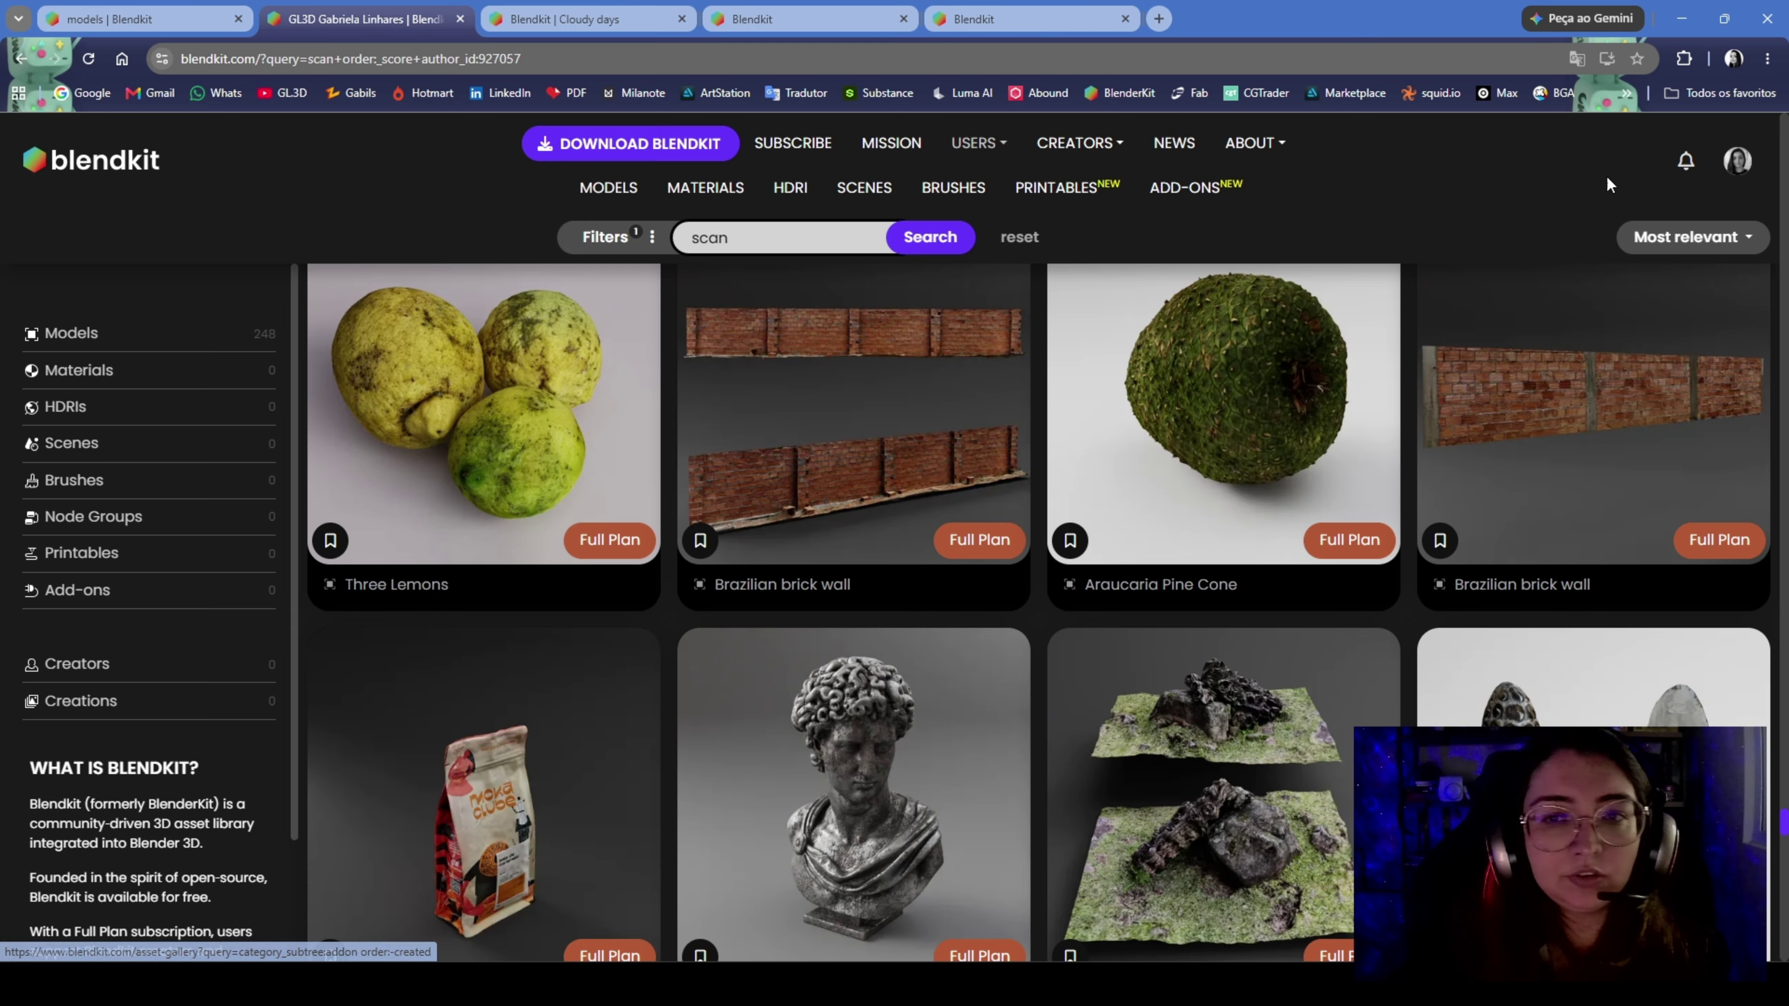
left_click(1743, 168)
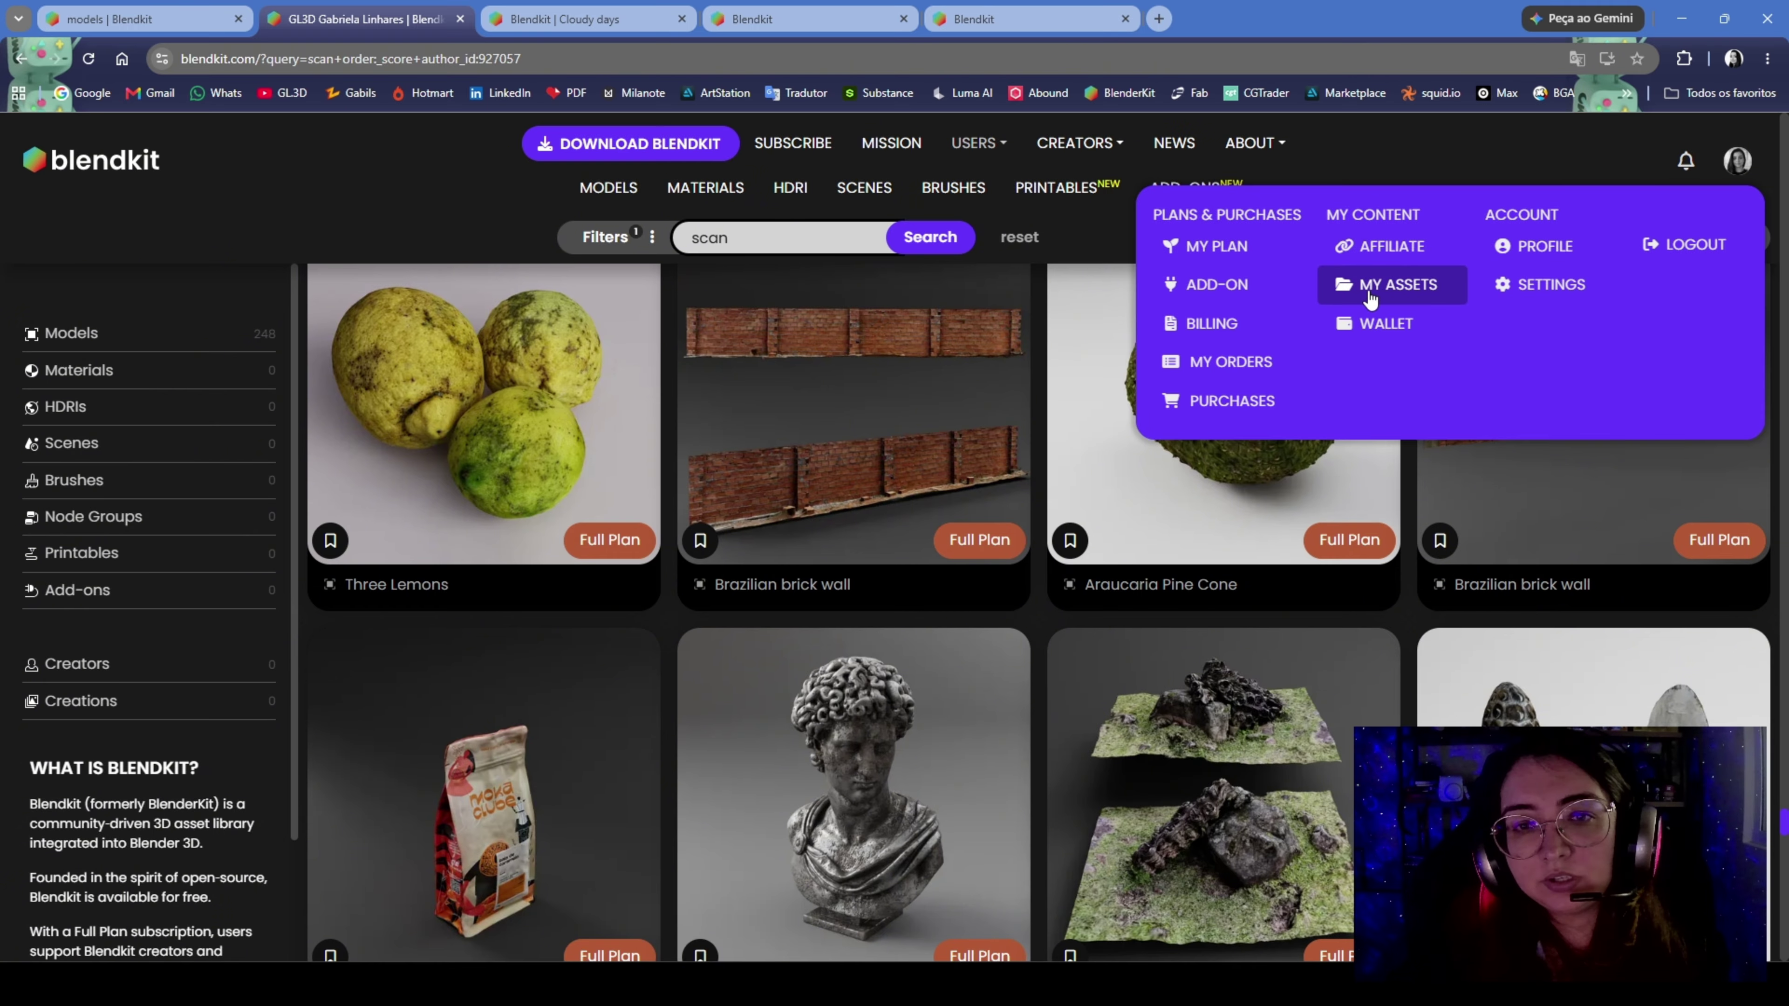
left_click(1402, 293)
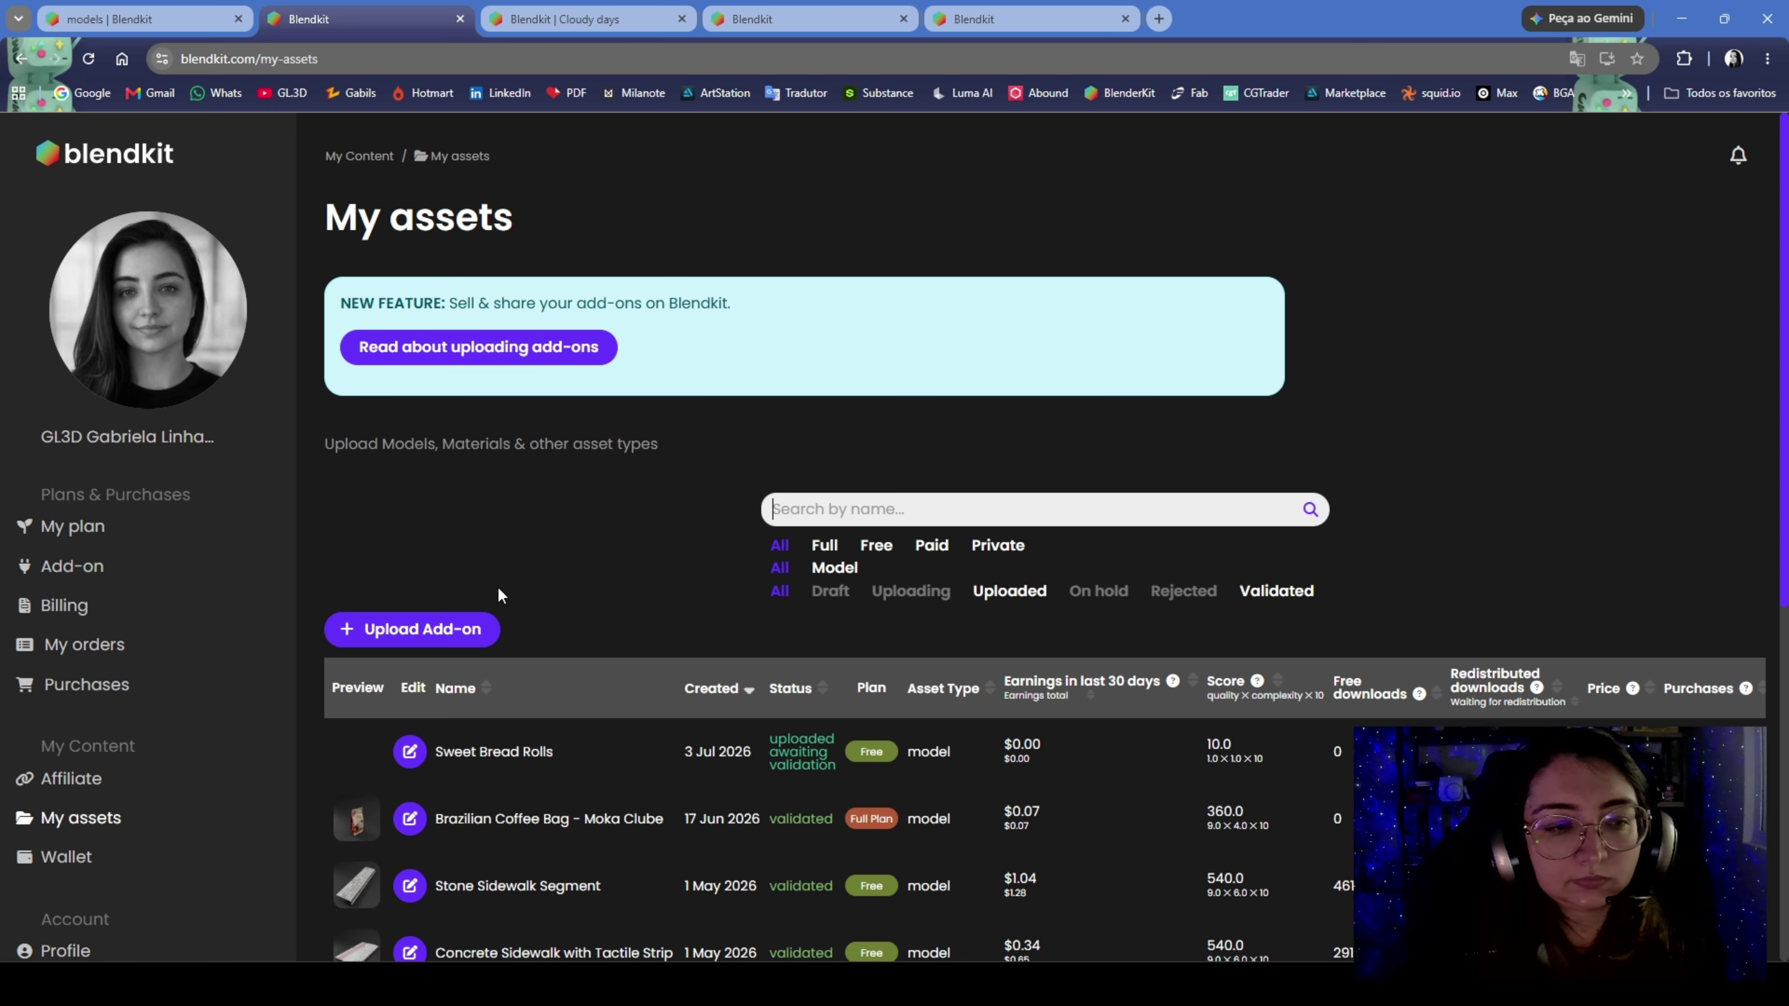
scroll(494, 595, "down", 1)
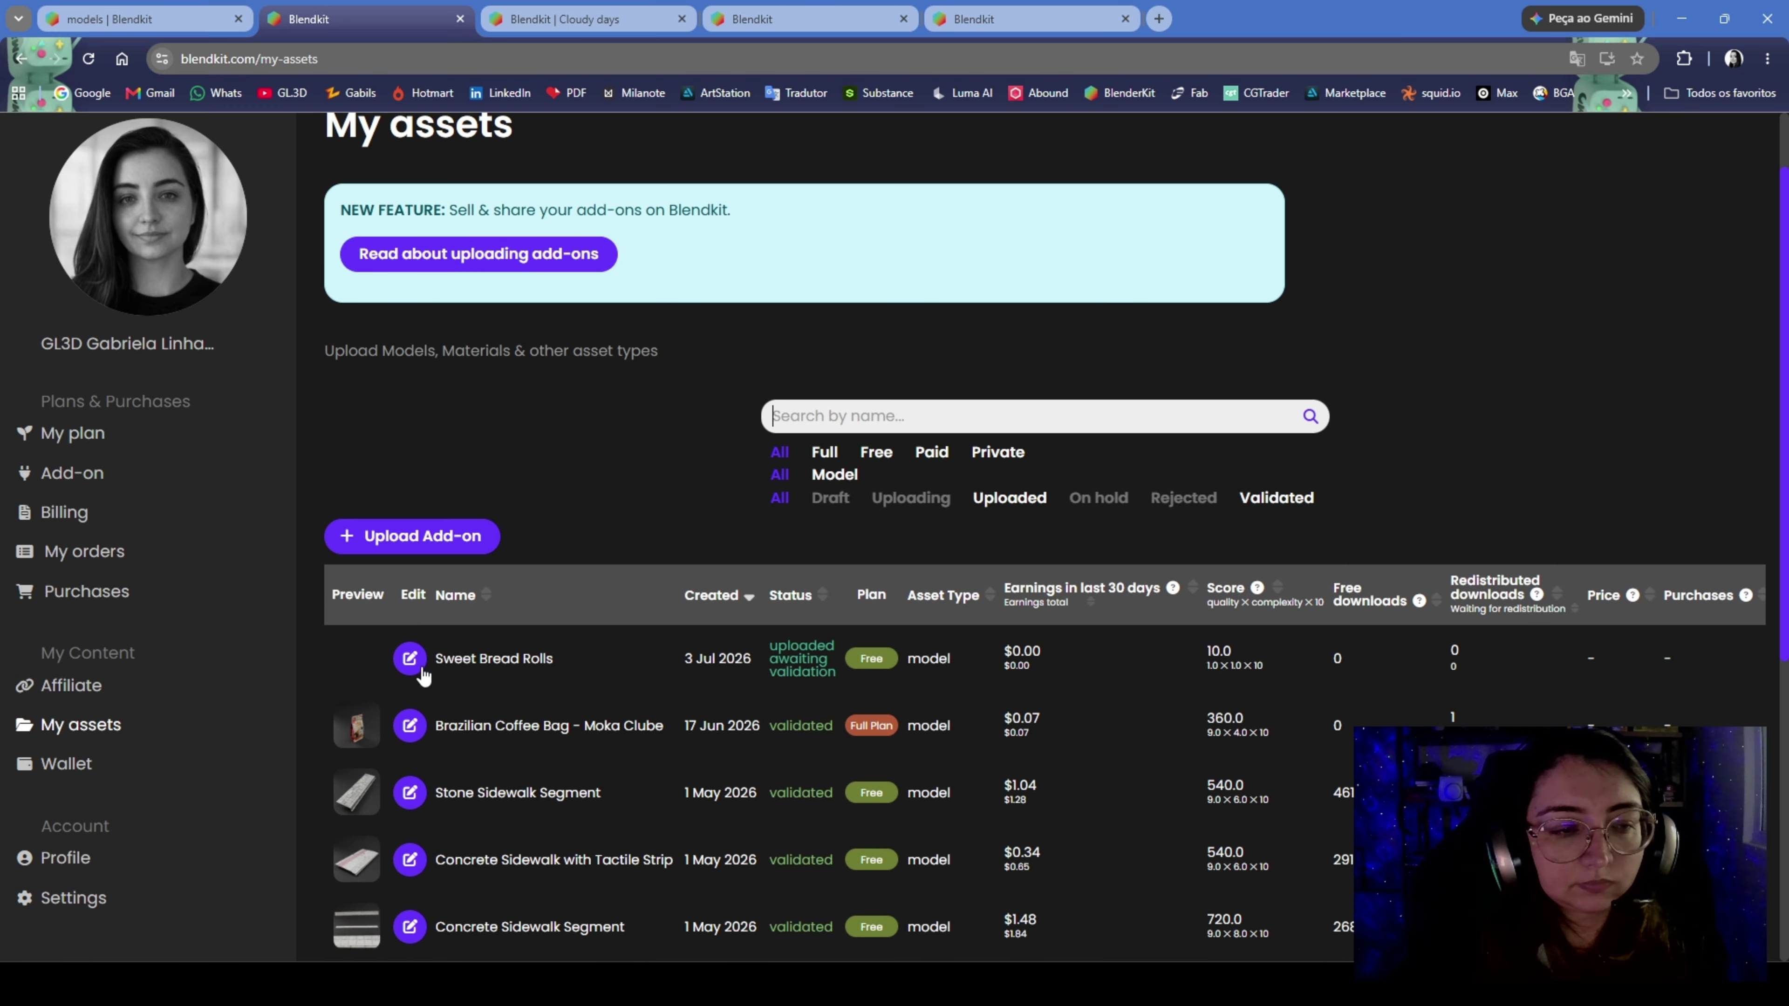
scroll(357, 574, "down", 1)
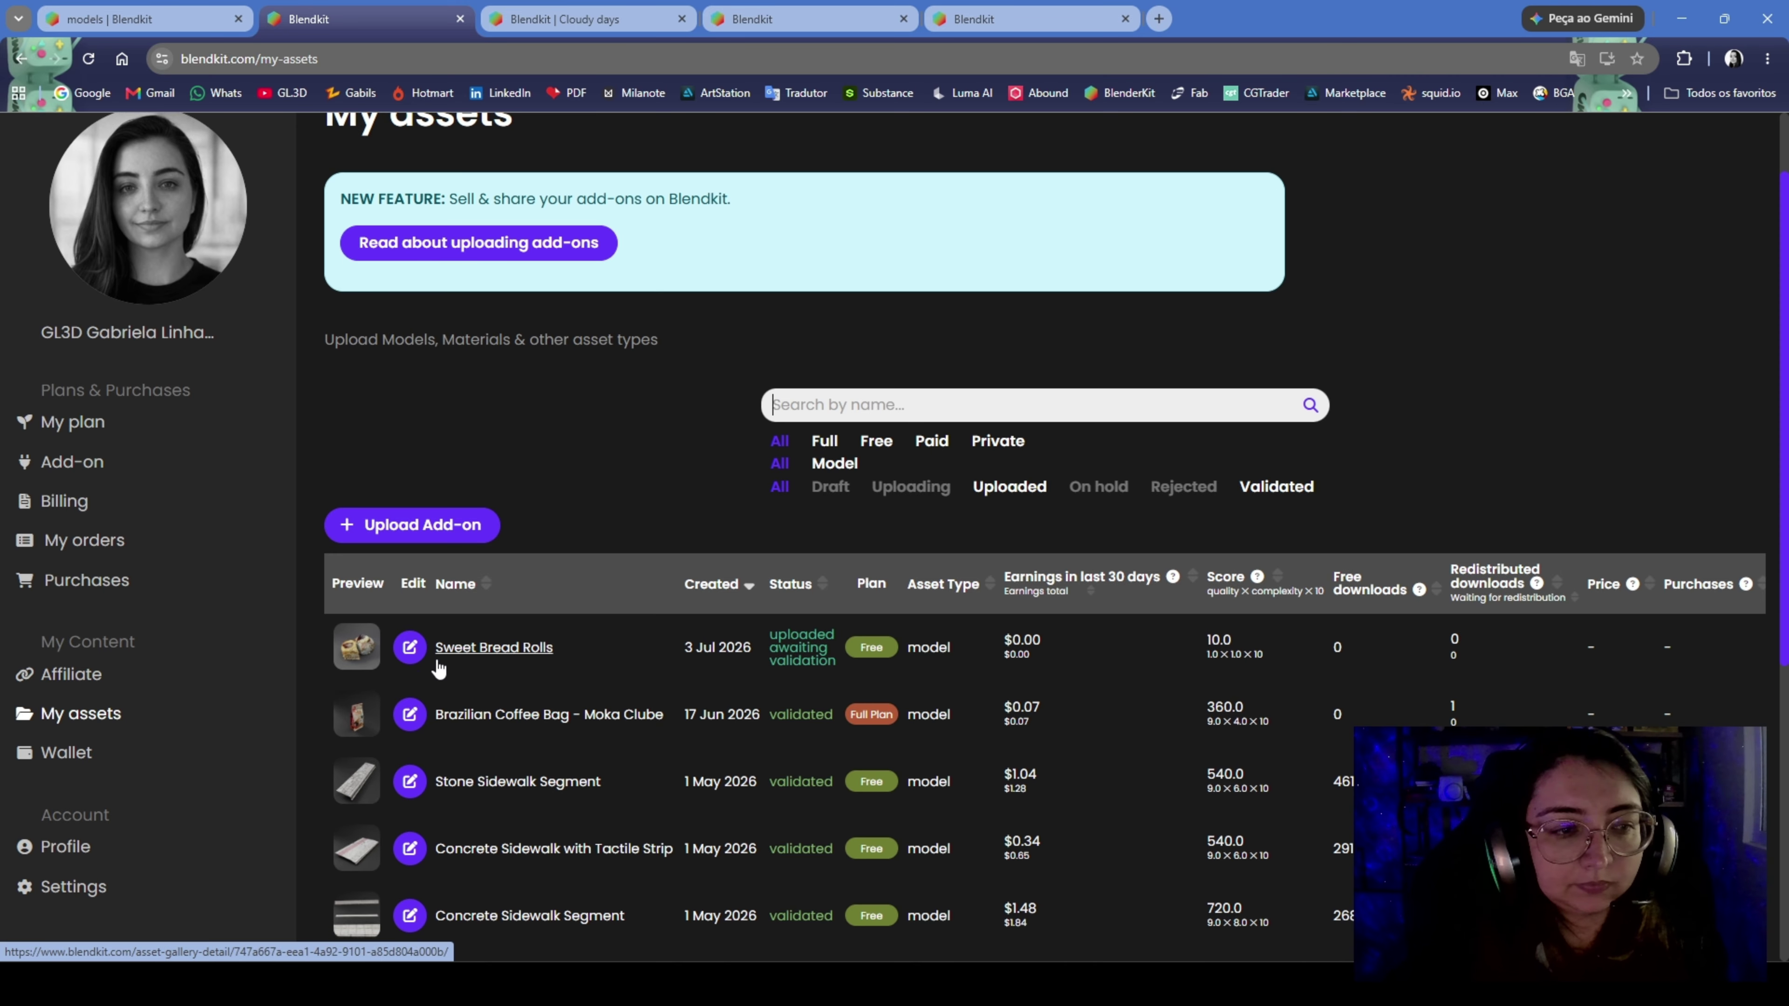
Open the Sweet Bread Rolls asset page and examine its validation status, preview image and model details
left_click(359, 575)
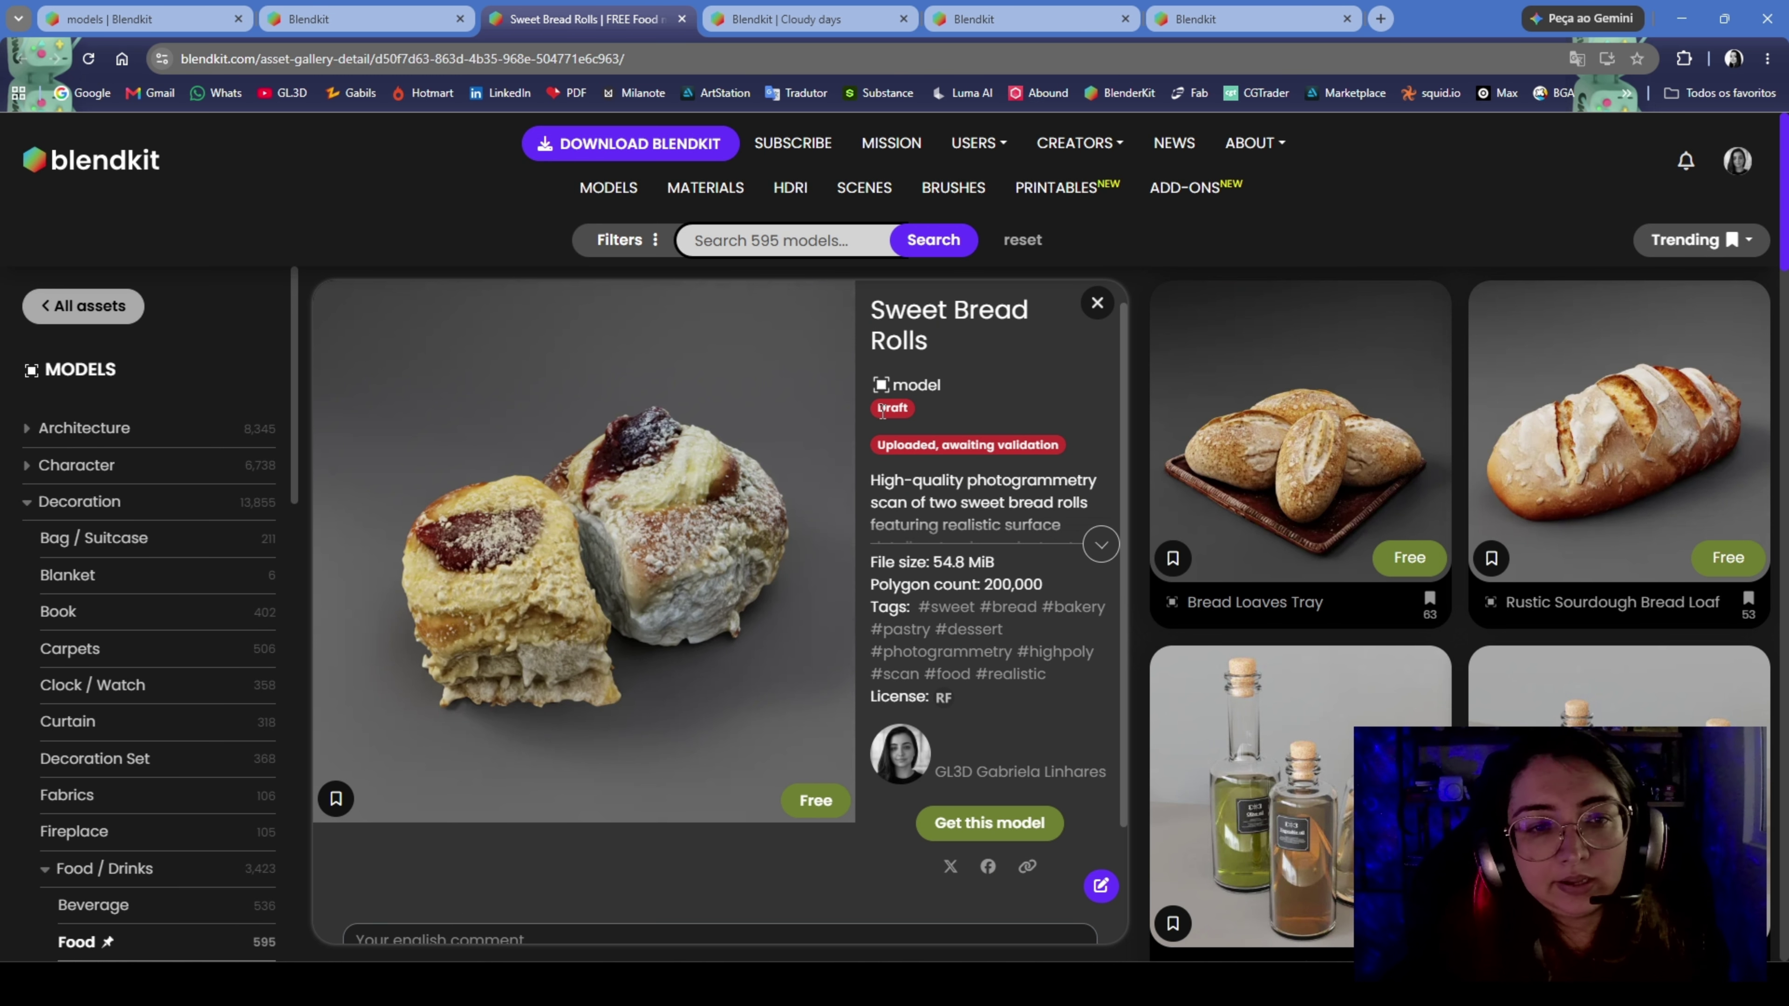
left_click_drag(887, 449, 1063, 455)
left_click(950, 460)
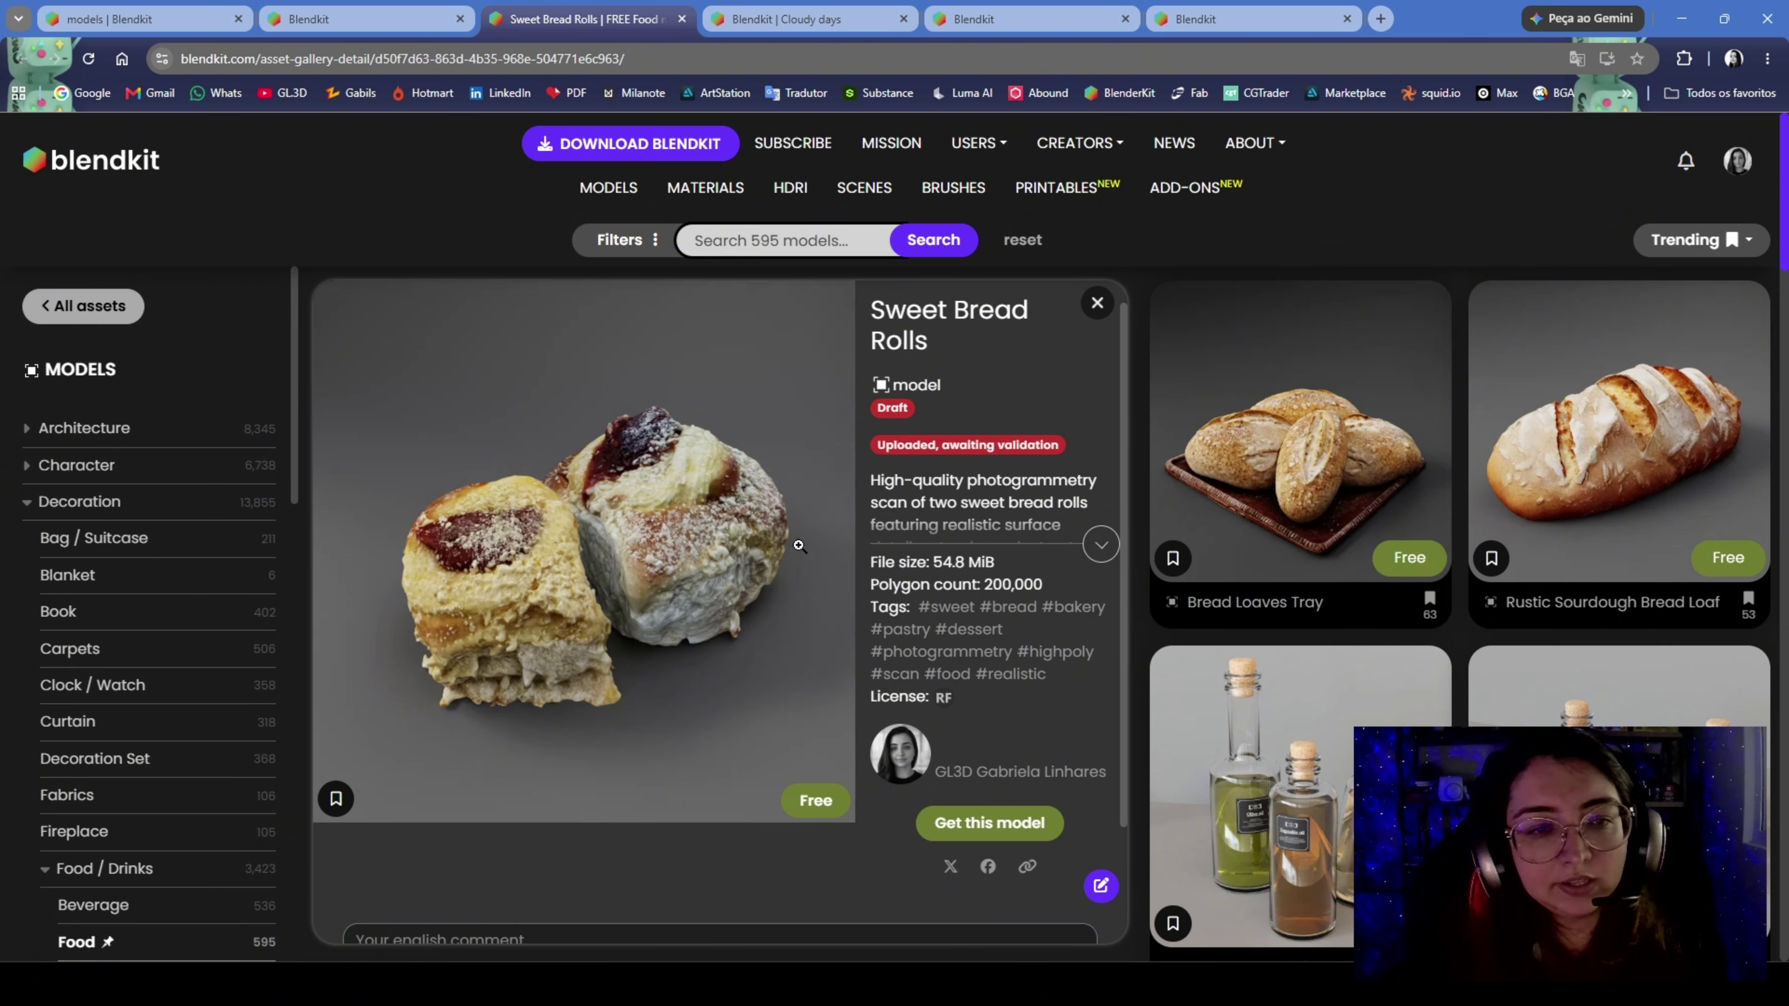
scroll(678, 529, "down", 2)
scroll(678, 529, "up", 2)
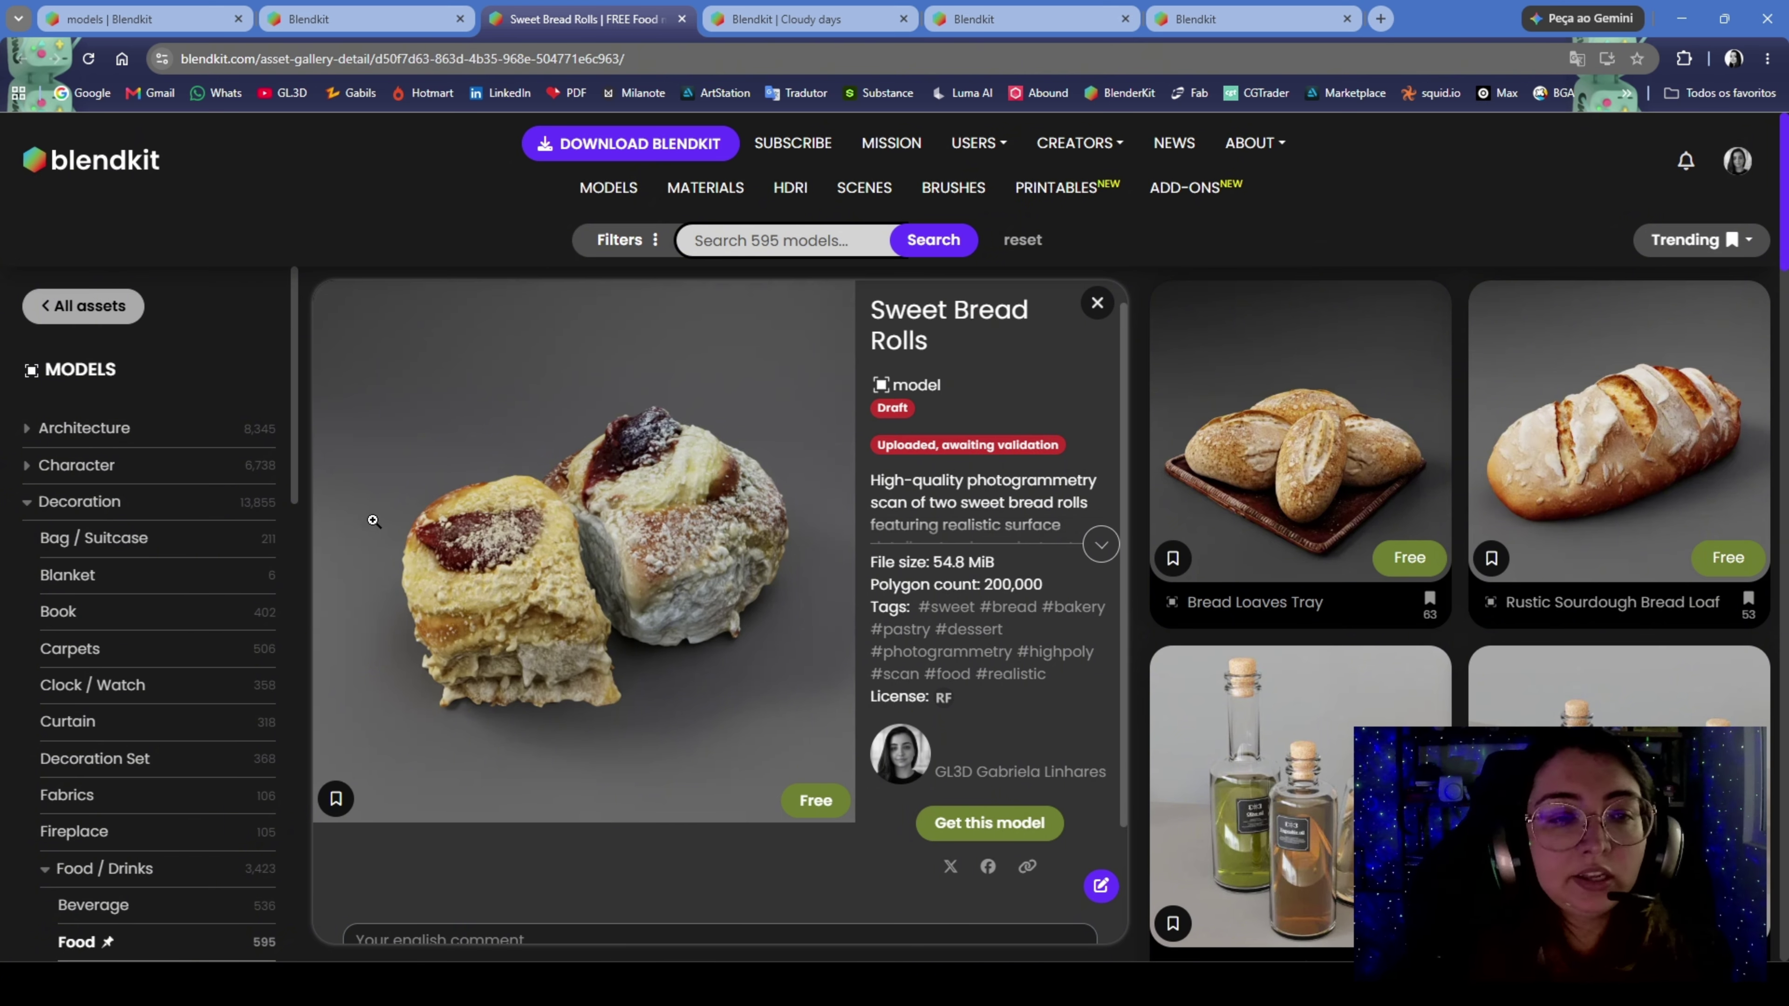
scroll(821, 557, "down", 2)
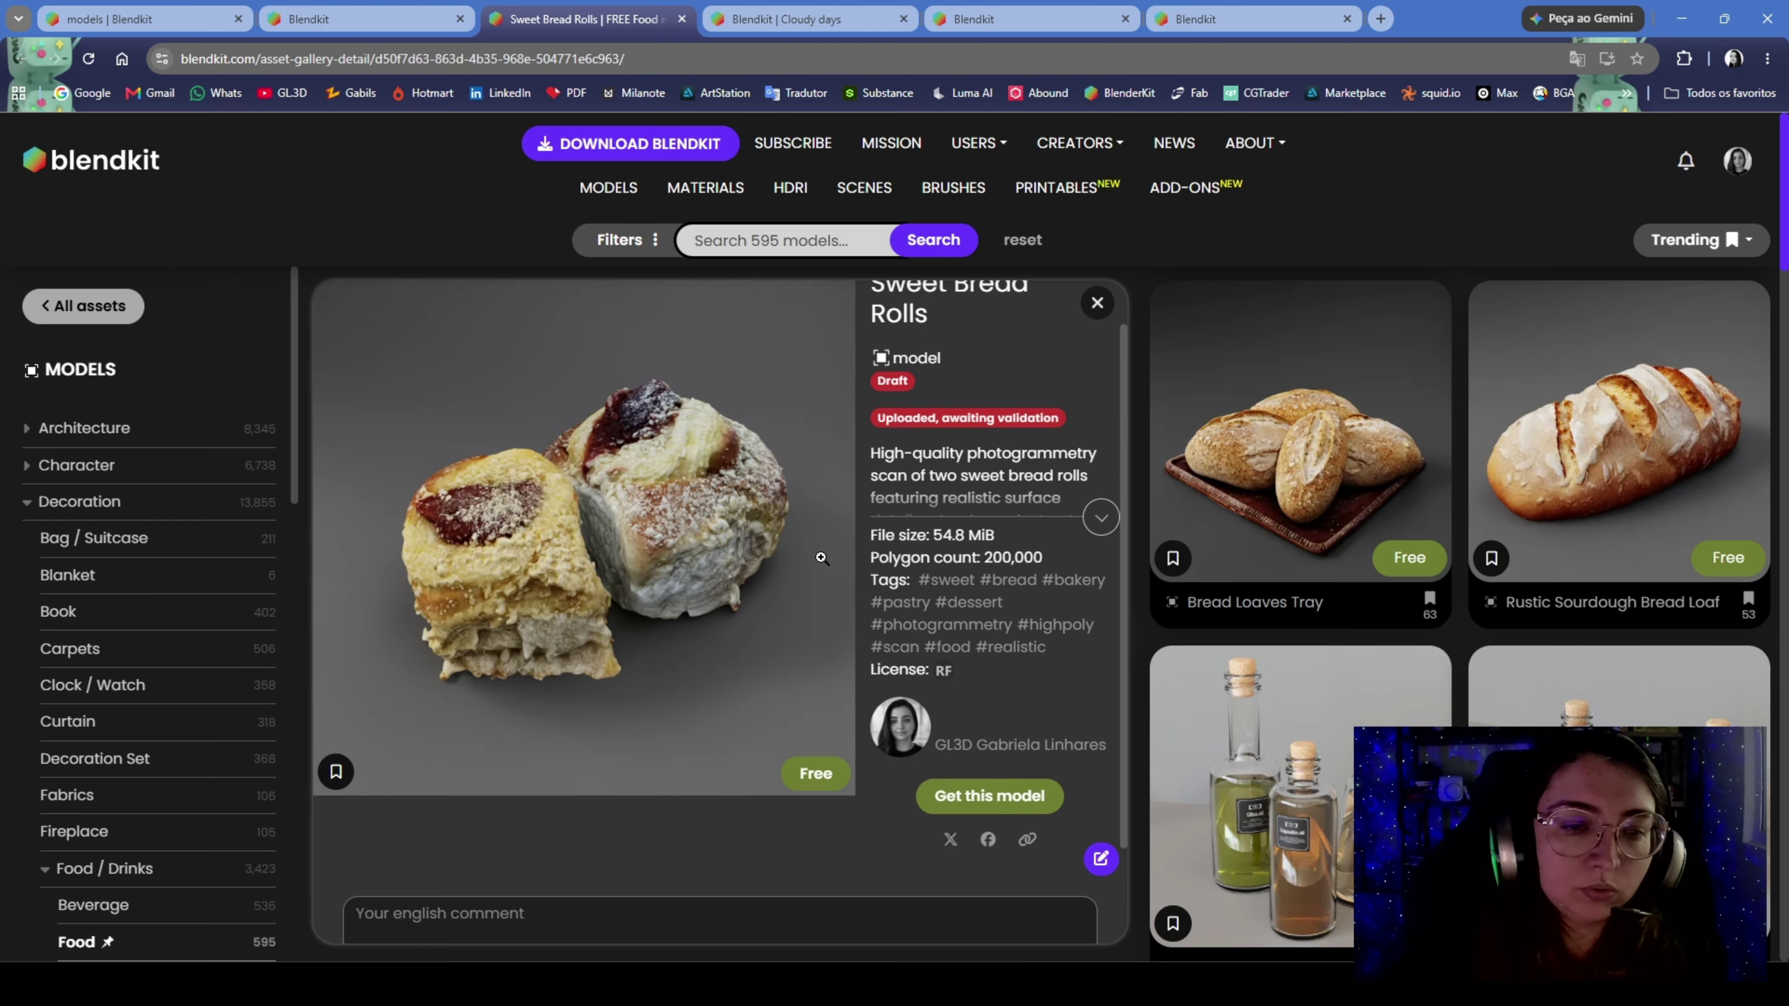
scroll(924, 531, "up", 1)
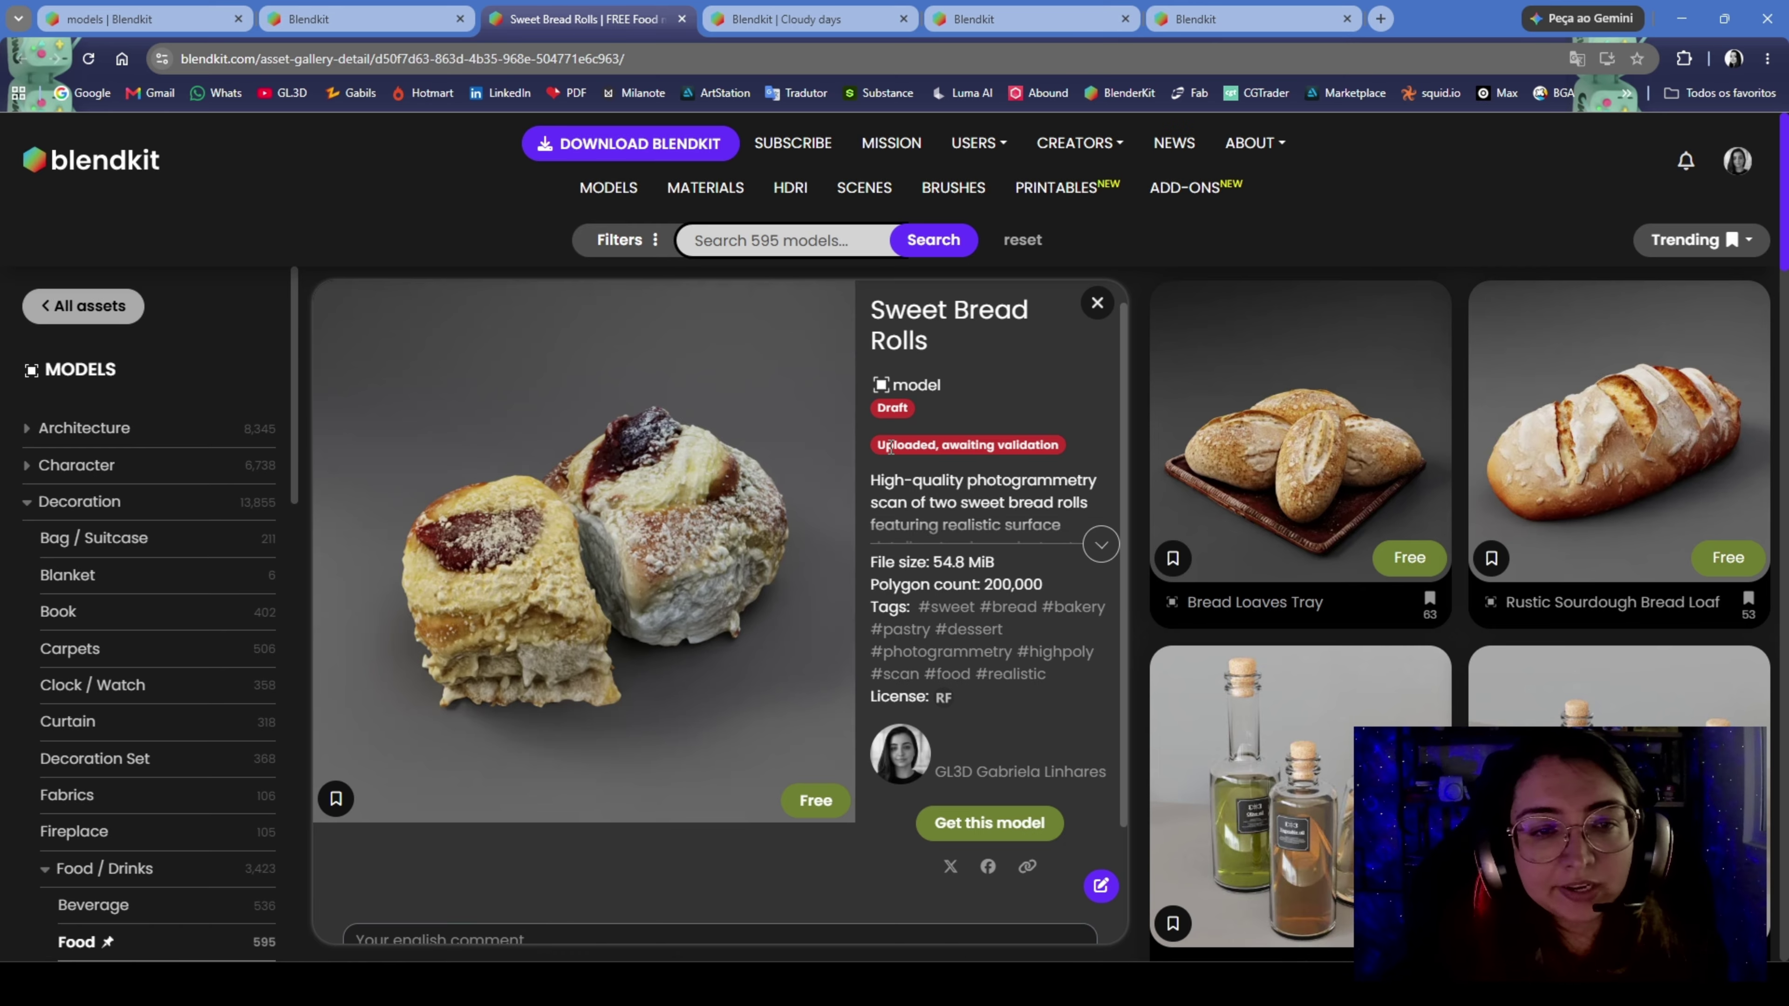
left_click_drag(891, 448, 1074, 446)
left_click(986, 449)
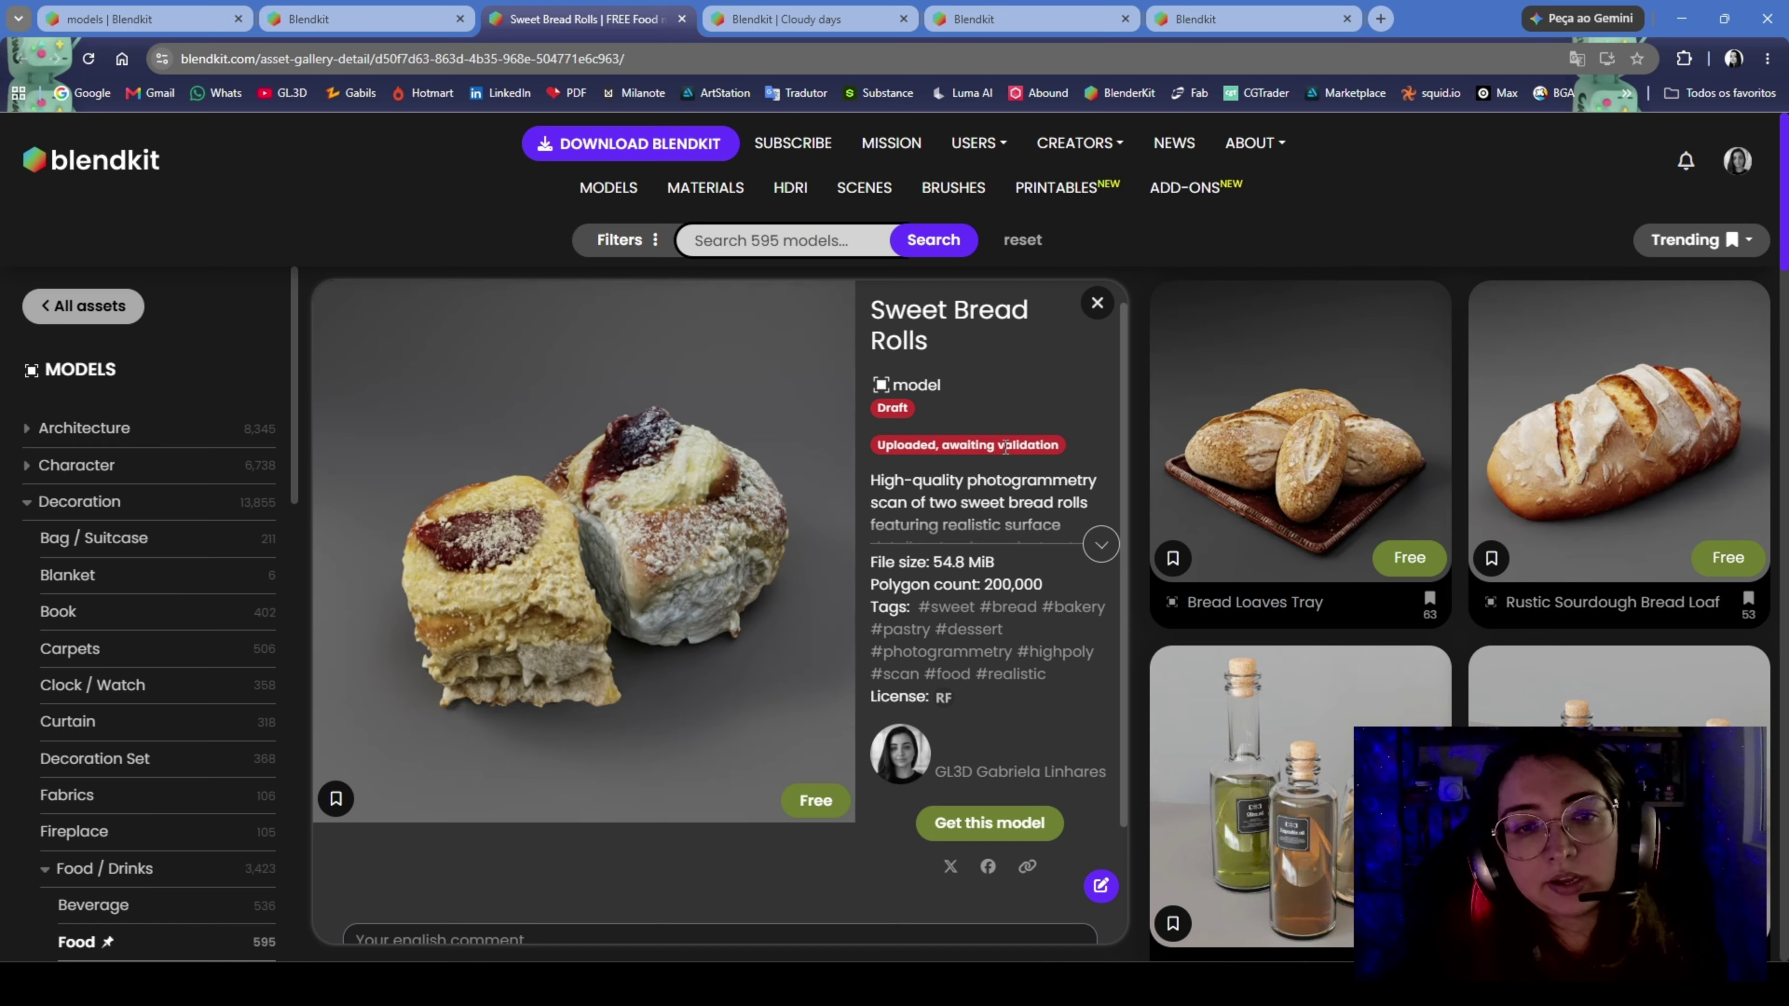
scroll(569, 903, "down", 2)
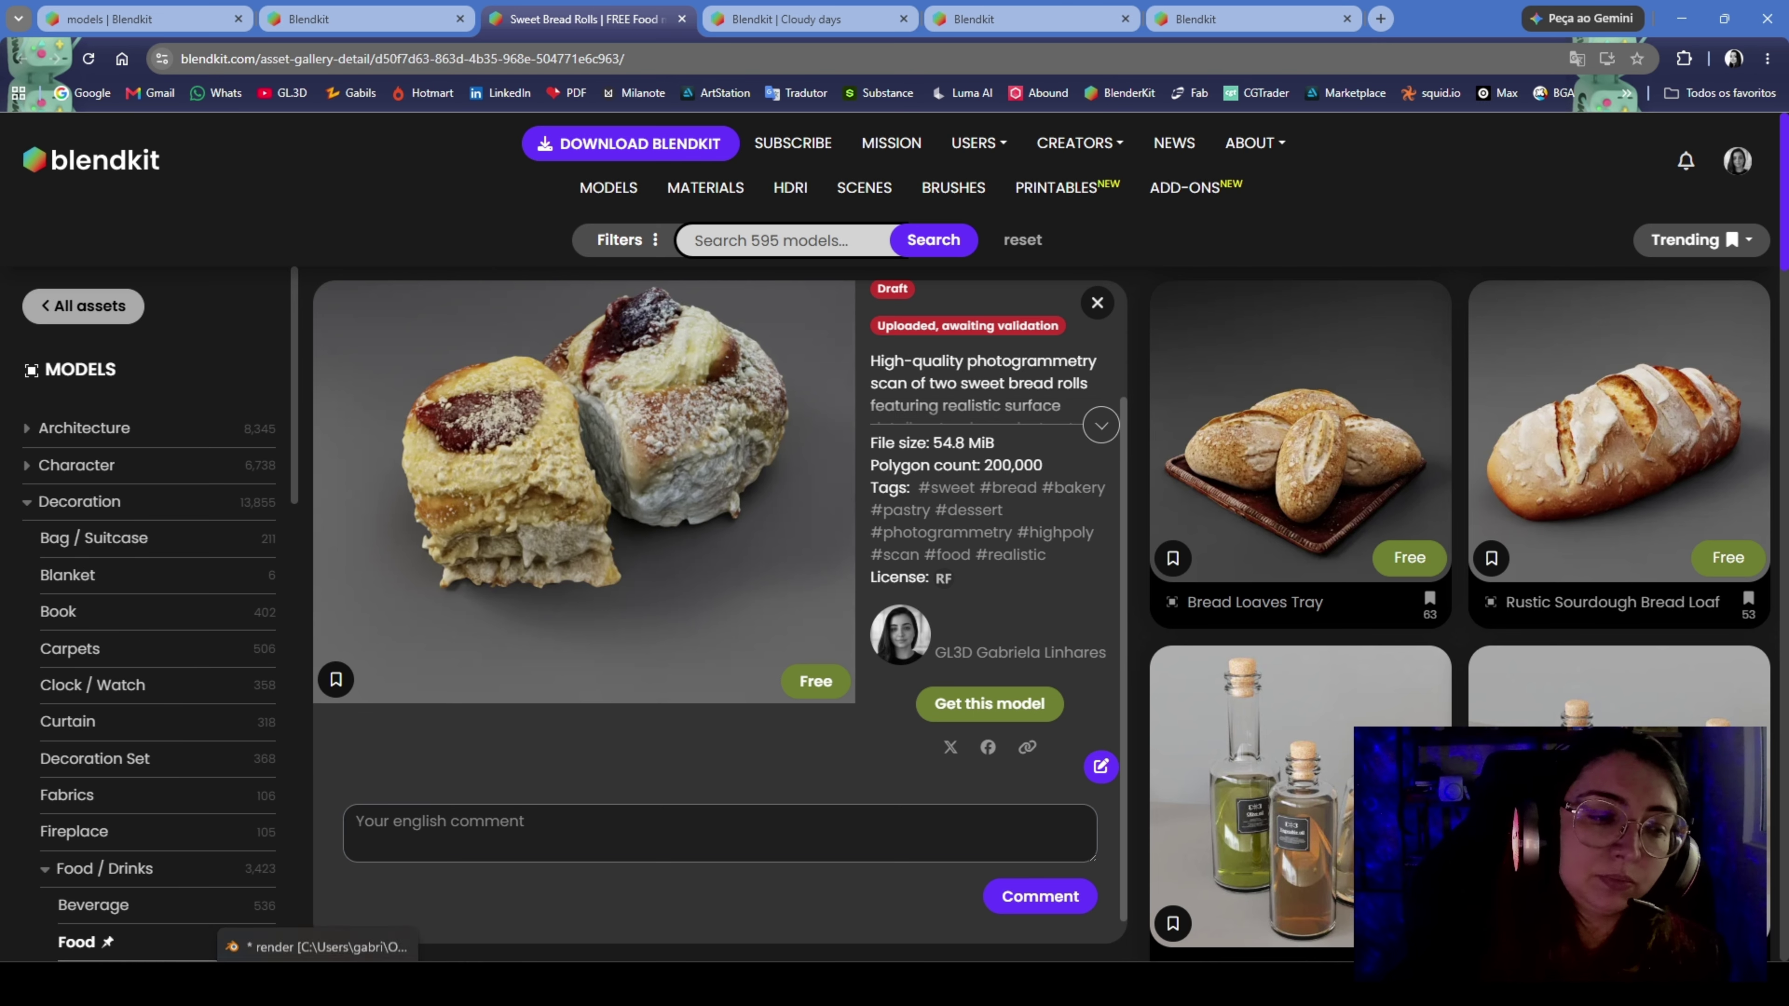
Check the upload status in Blender, and return to the My assets list in the browser to look over its entries
mouse_move(276, 997)
left_click(278, 893)
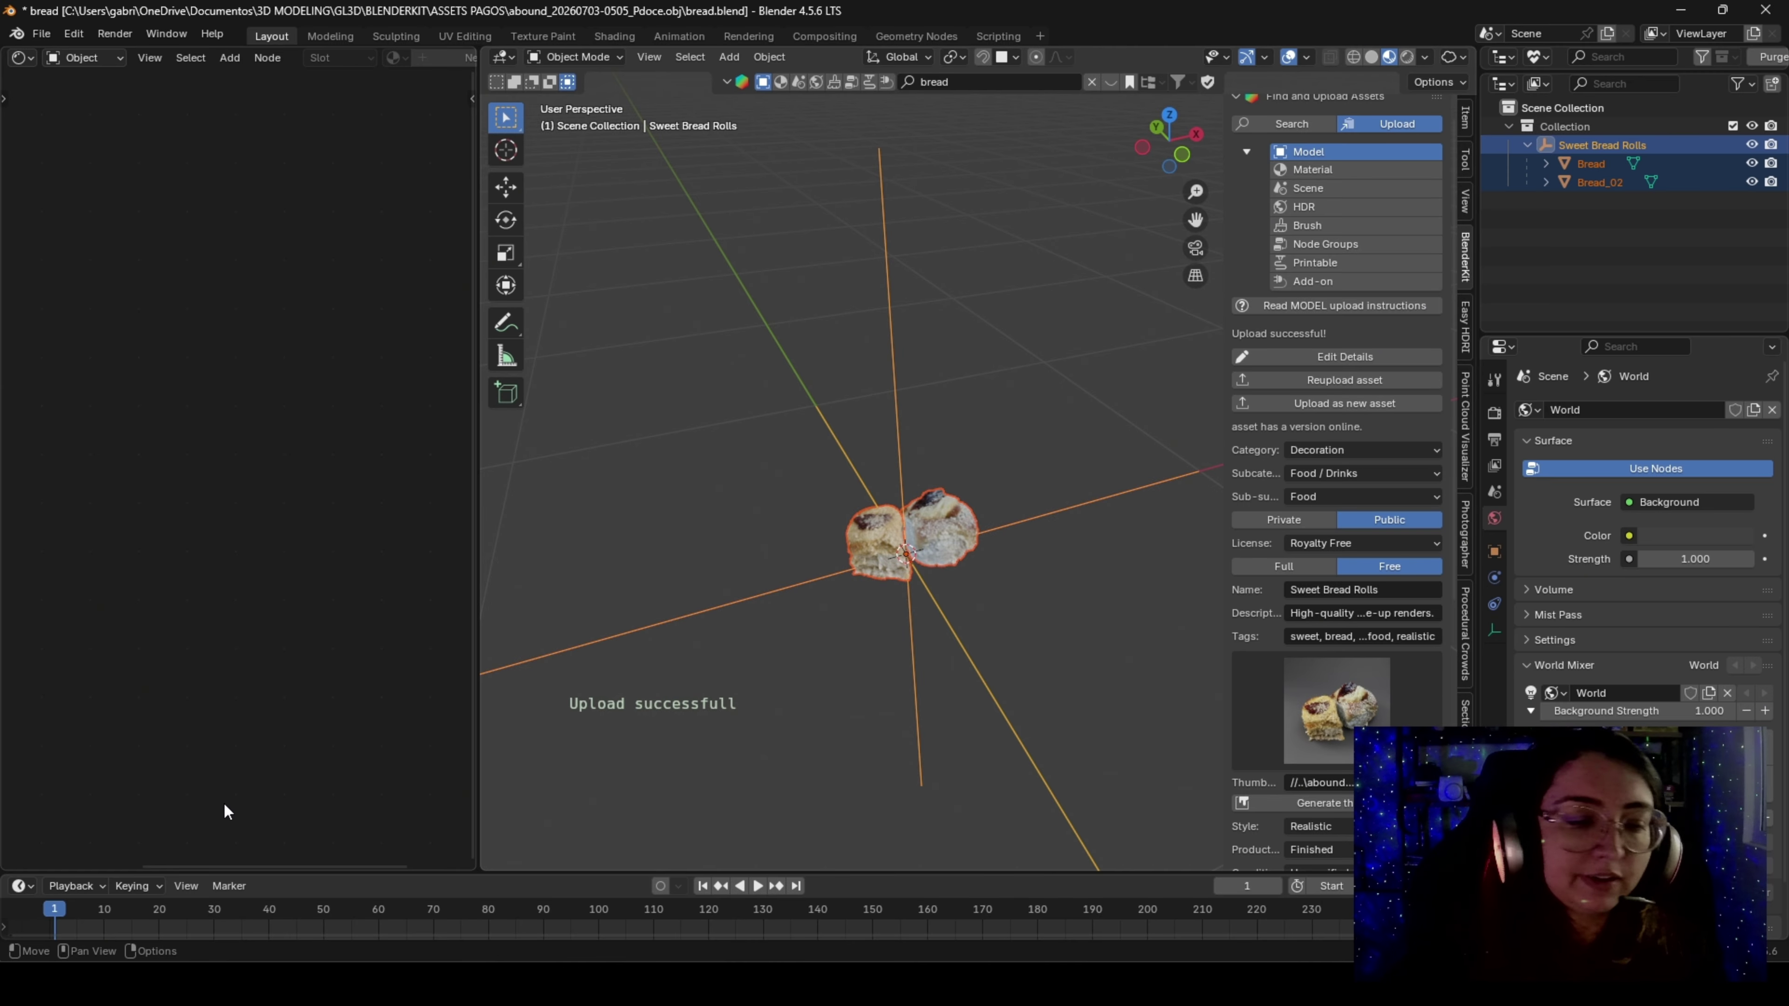
mouse_move(213, 983)
left_click(335, 909)
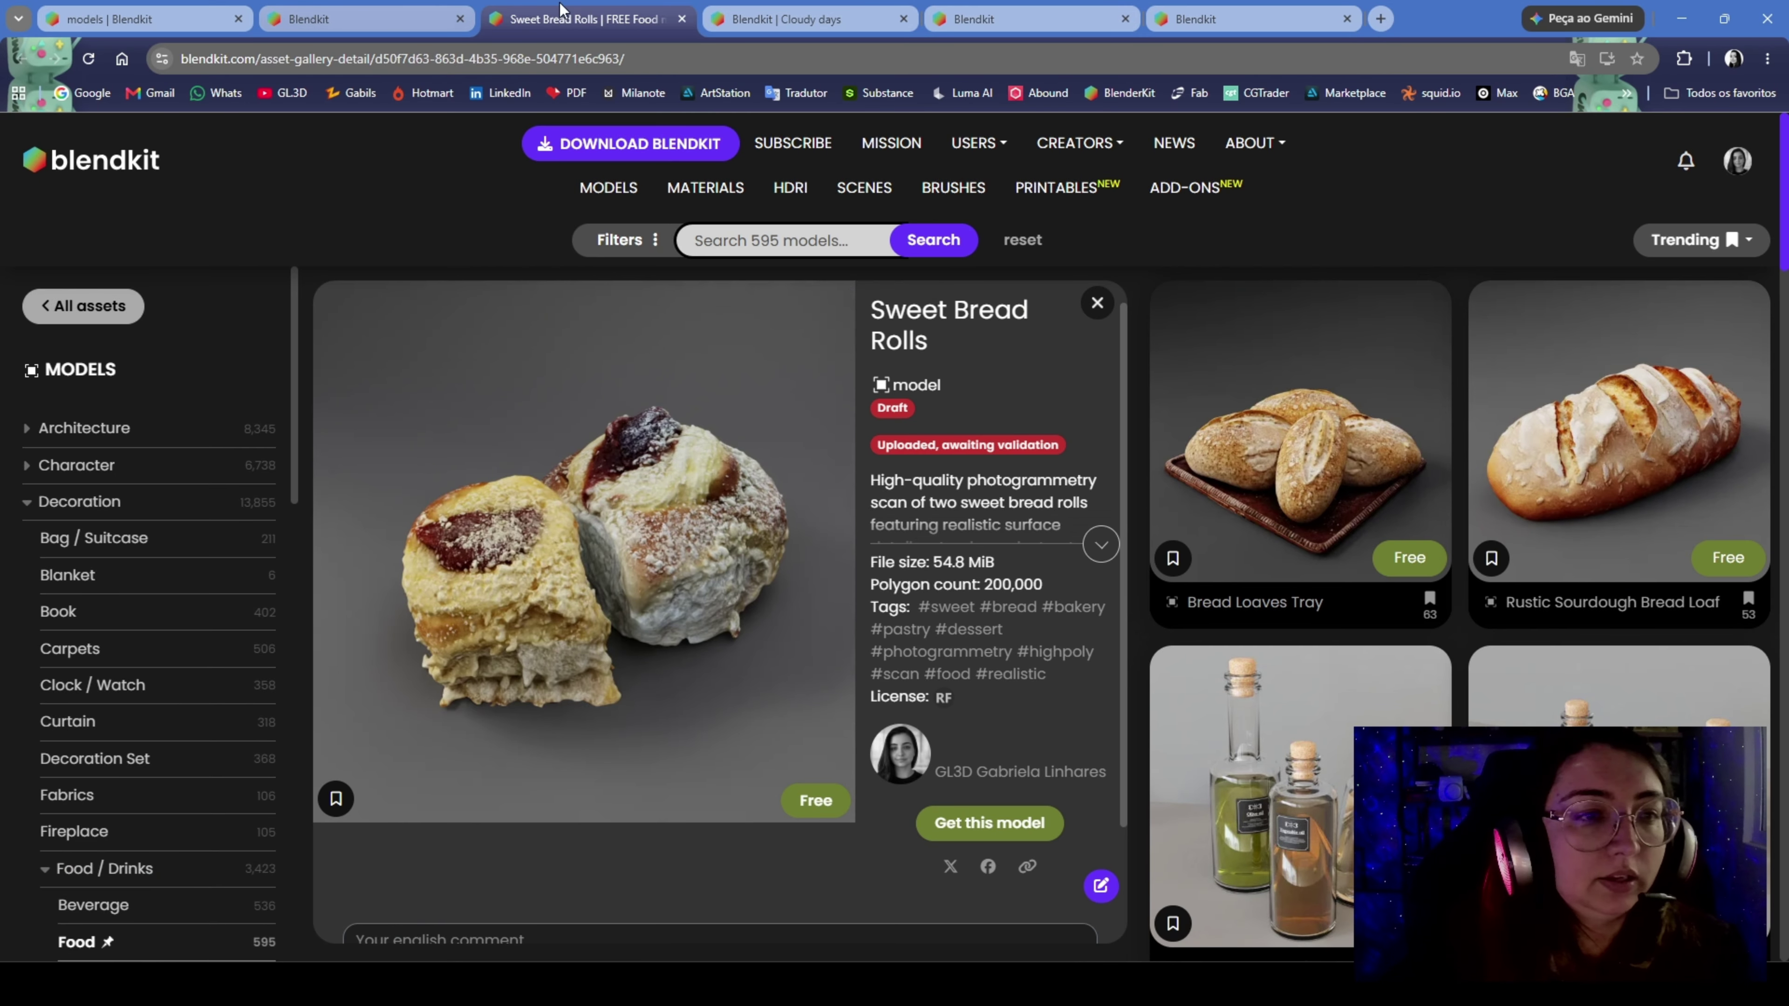
left_click(373, 8)
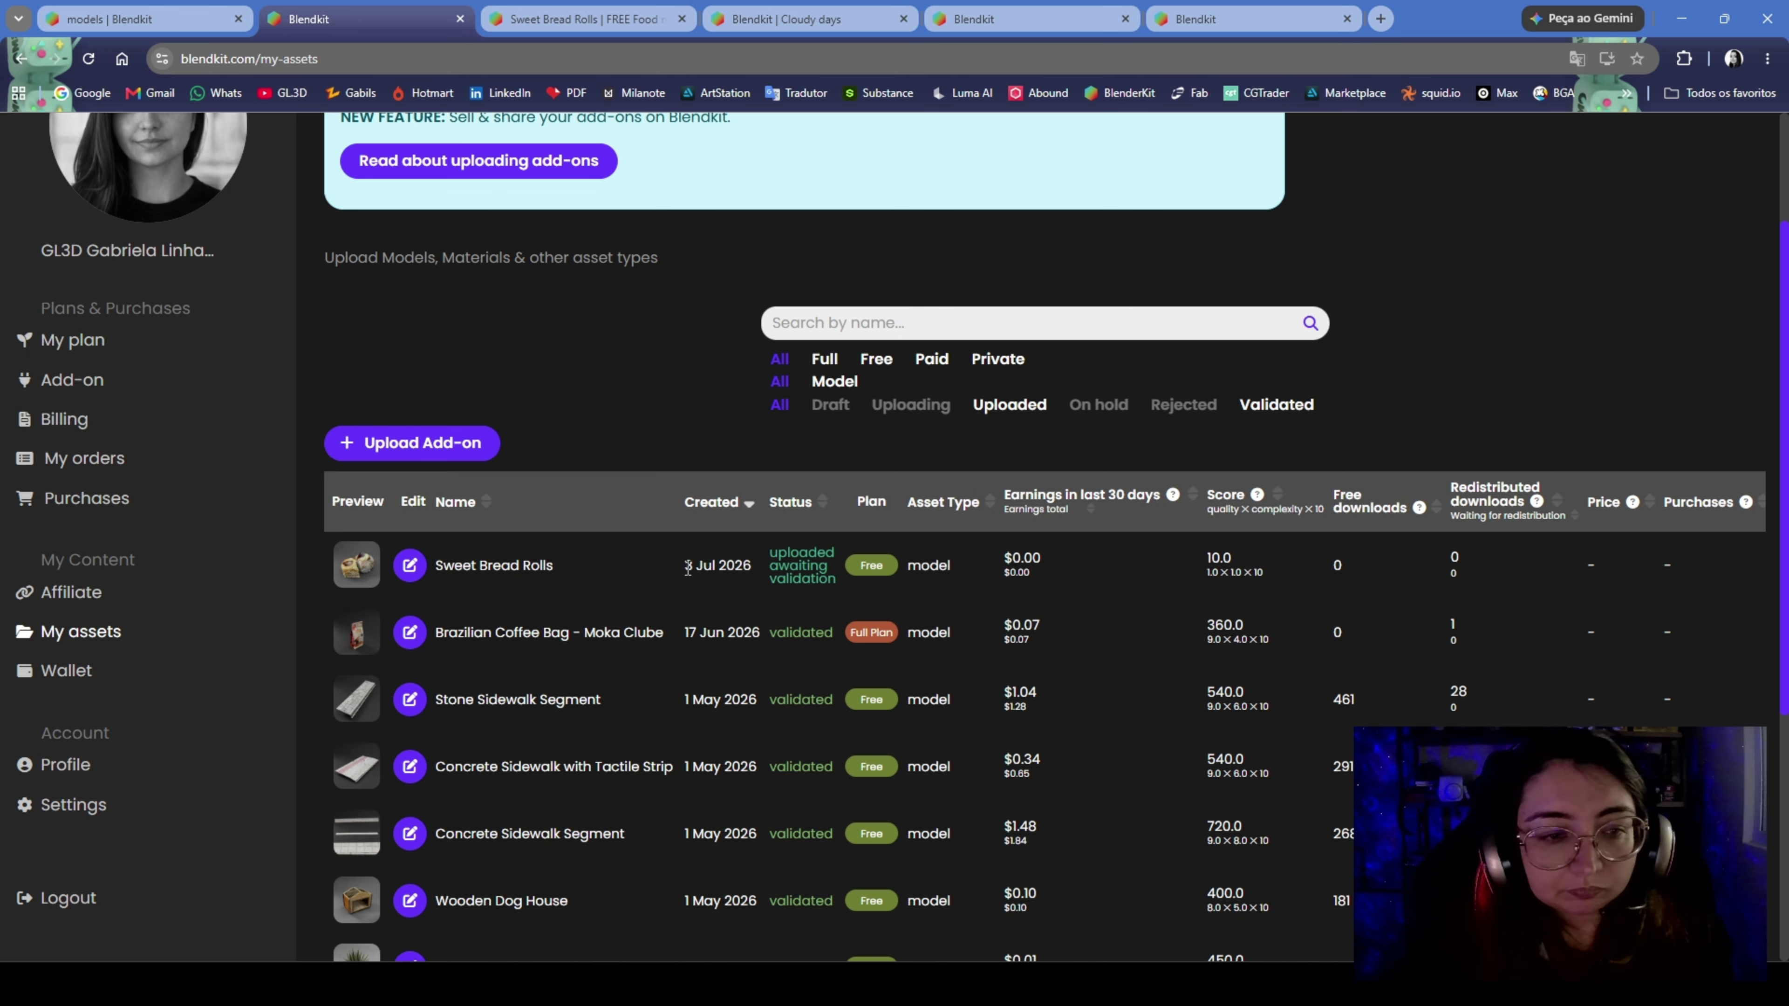
scroll(740, 548, "up", 1)
scroll(733, 546, "down", 2)
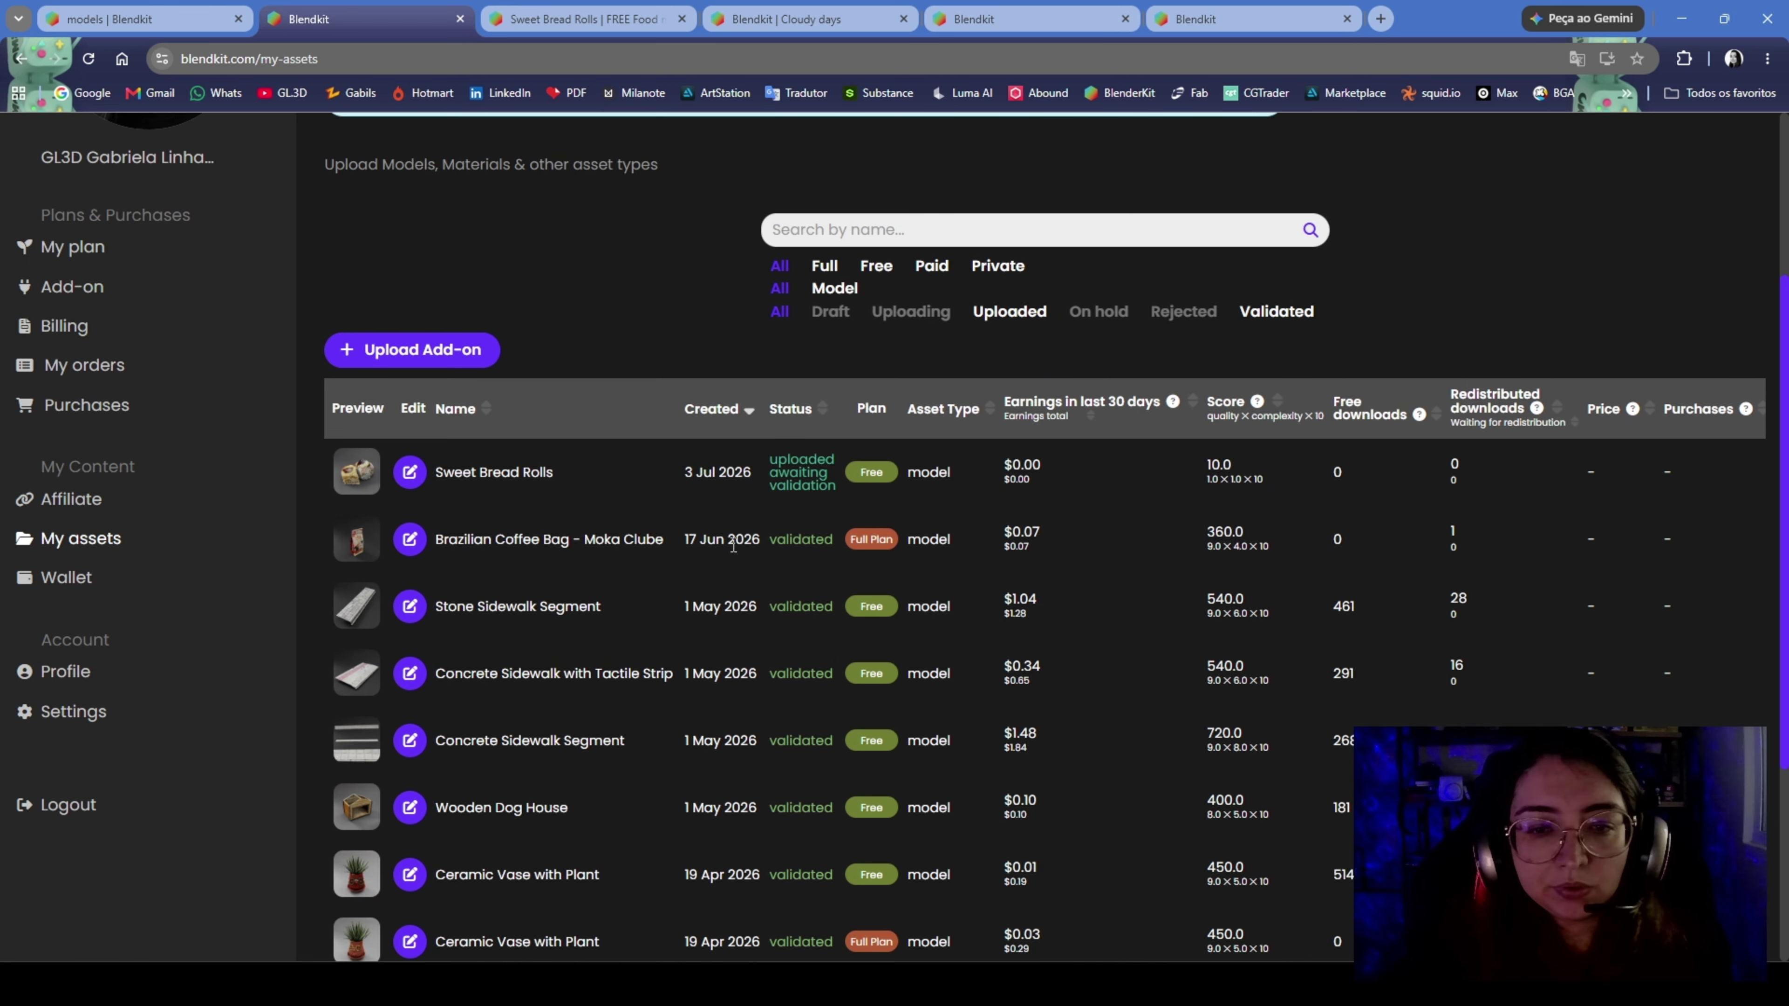
scroll(733, 546, "up", 2)
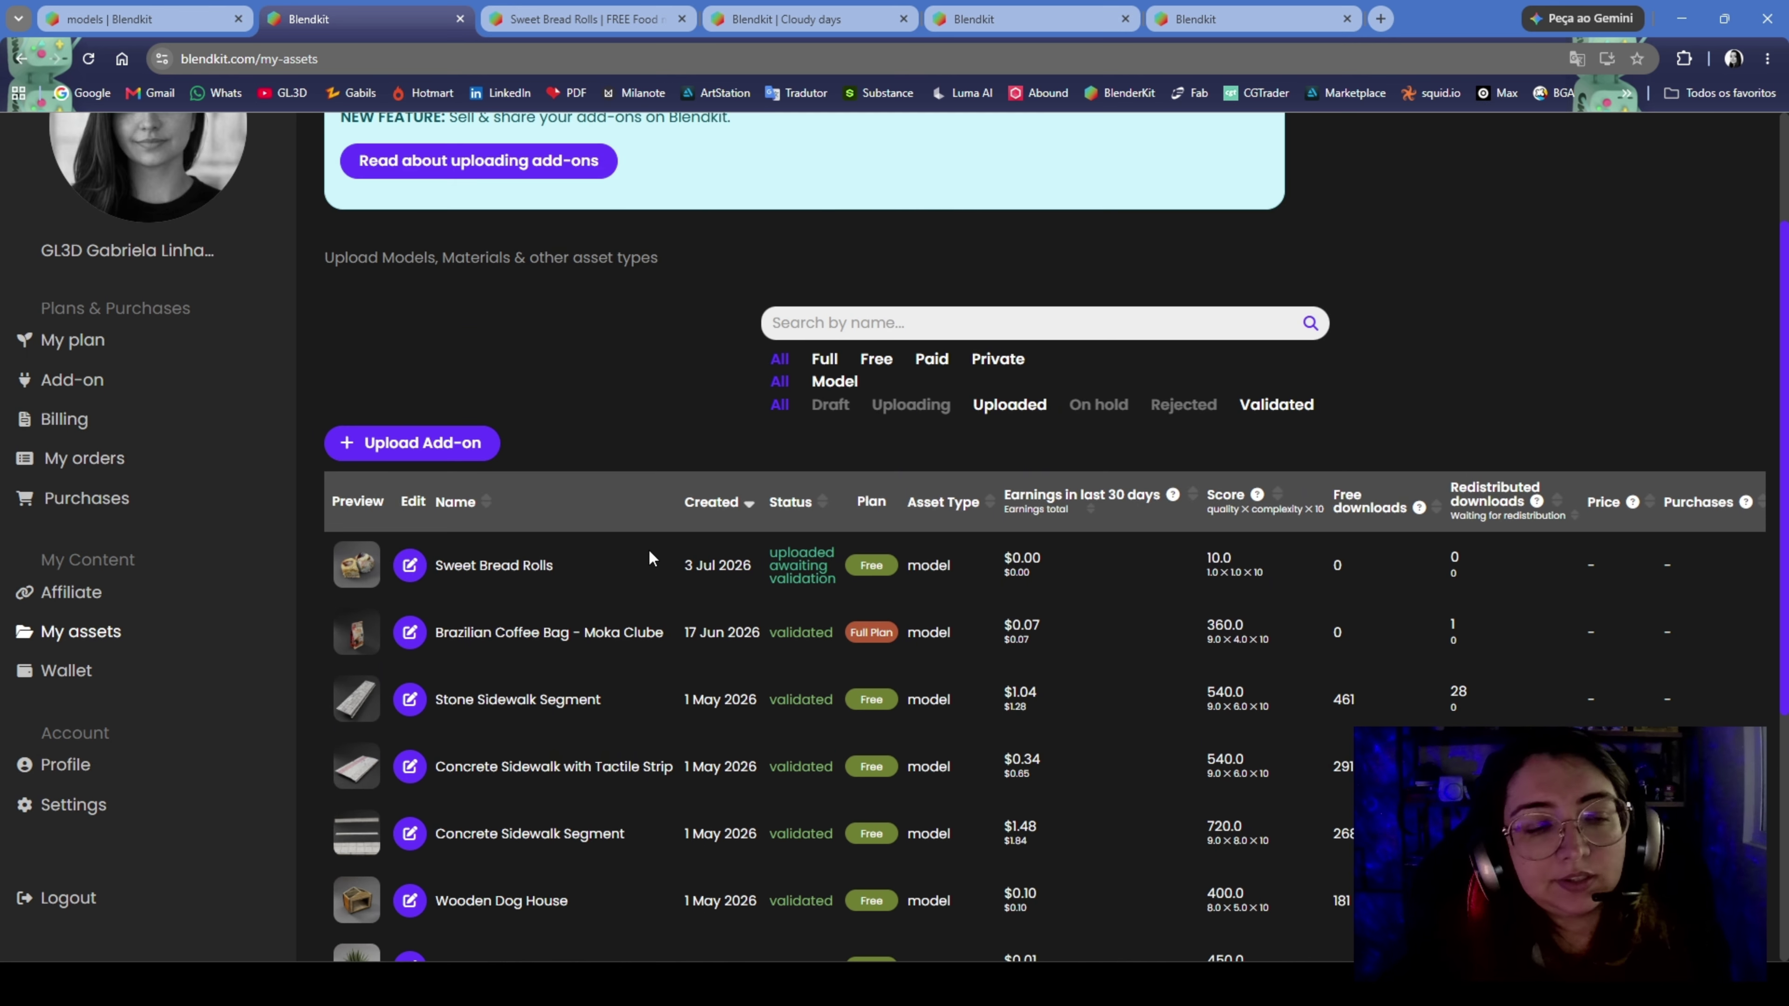
Open the Sweet Bread Rolls for editing, review its metadata, tags and quality and complexity ratings, and close the form without changes
left_click(411, 567)
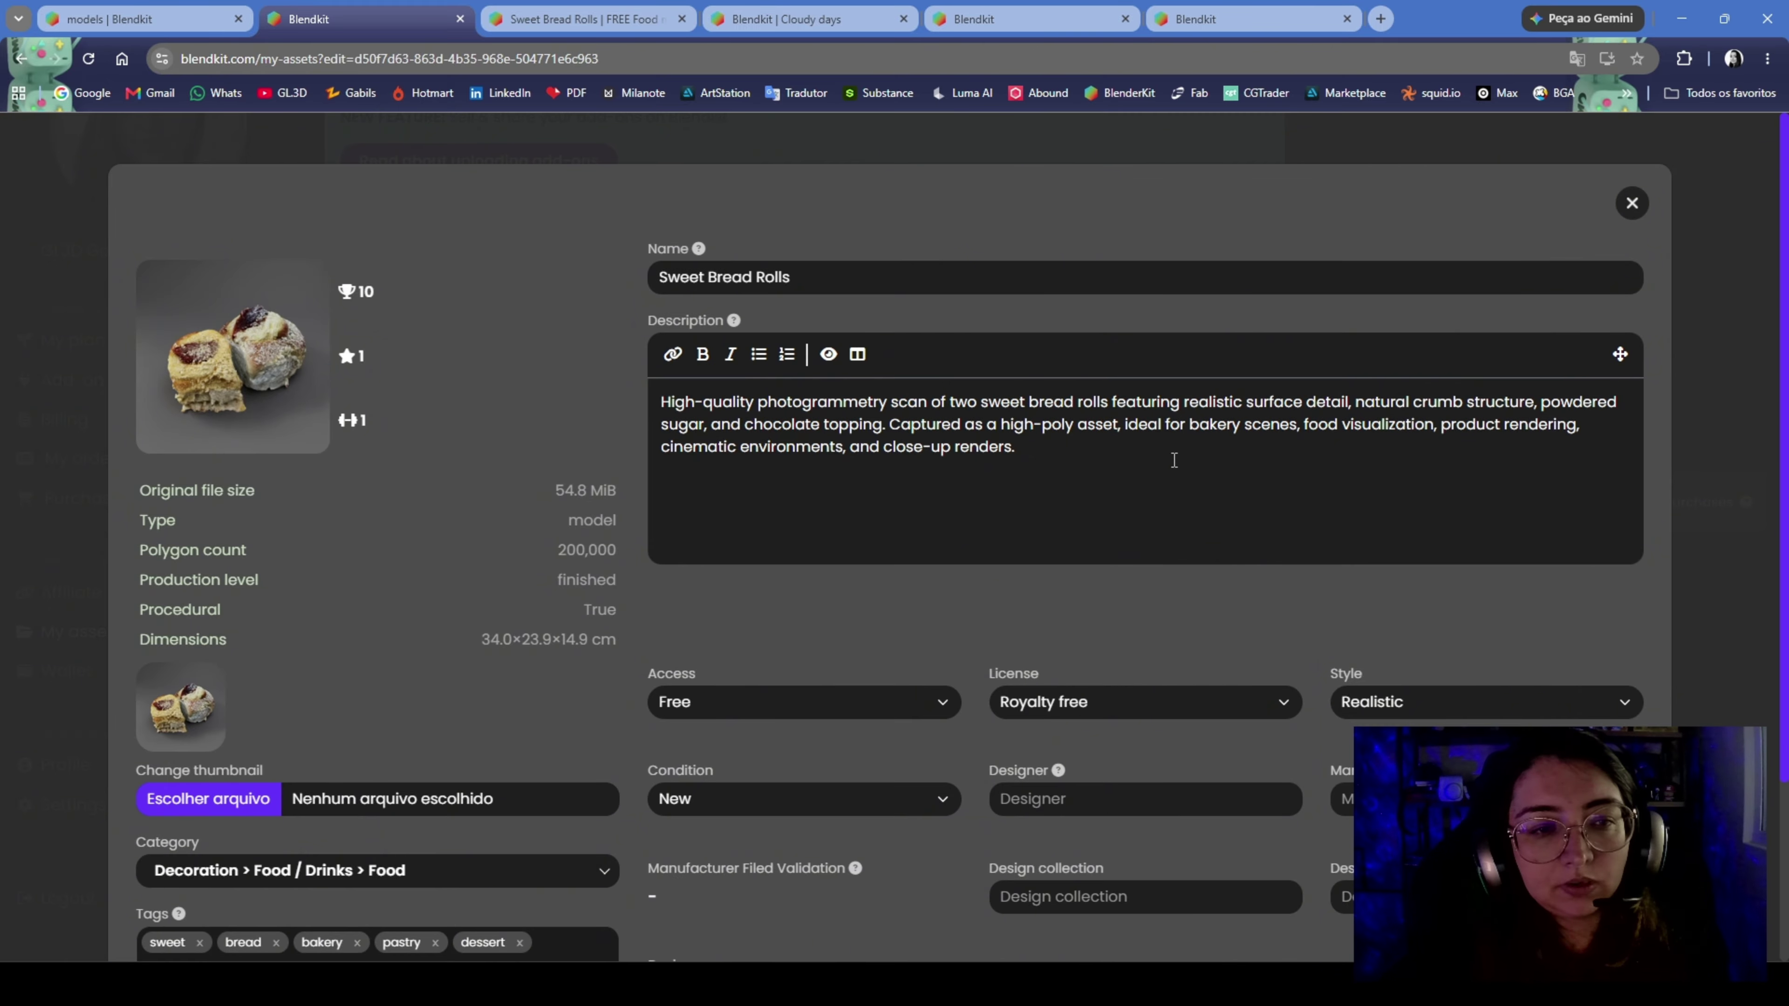
scroll(230, 383, "down", 3)
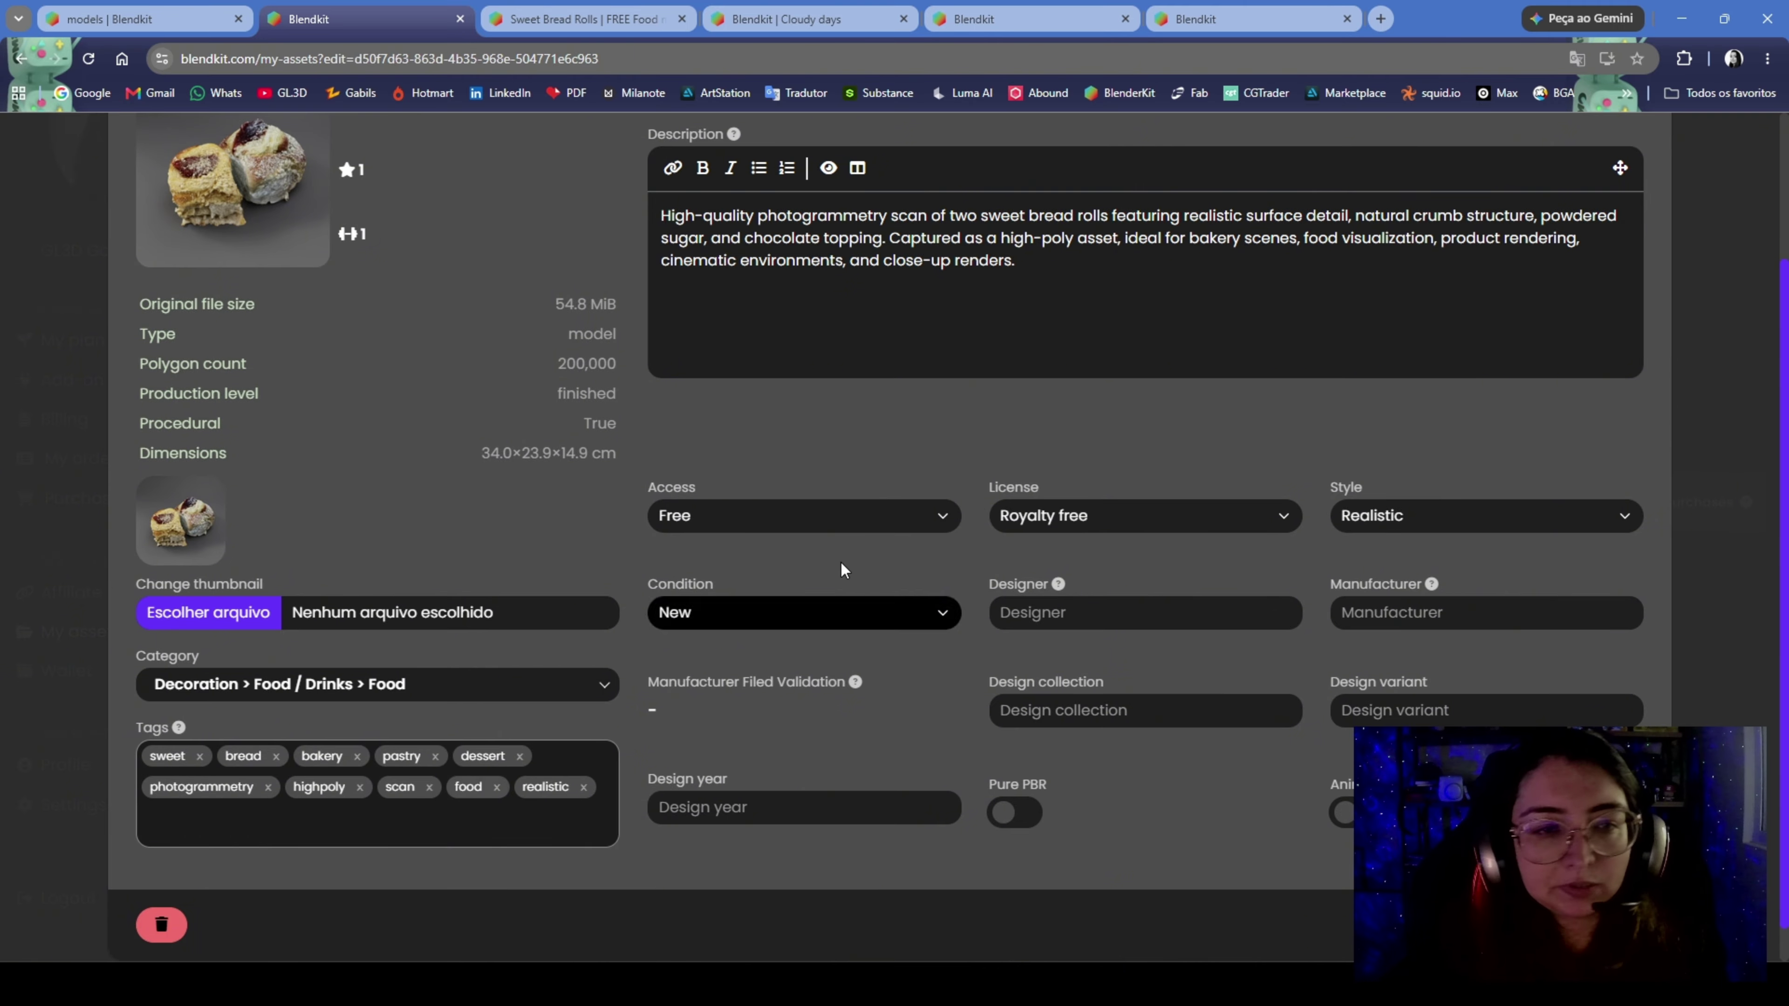
scroll(839, 567, "up", 3)
scroll(1048, 299, "down", 3)
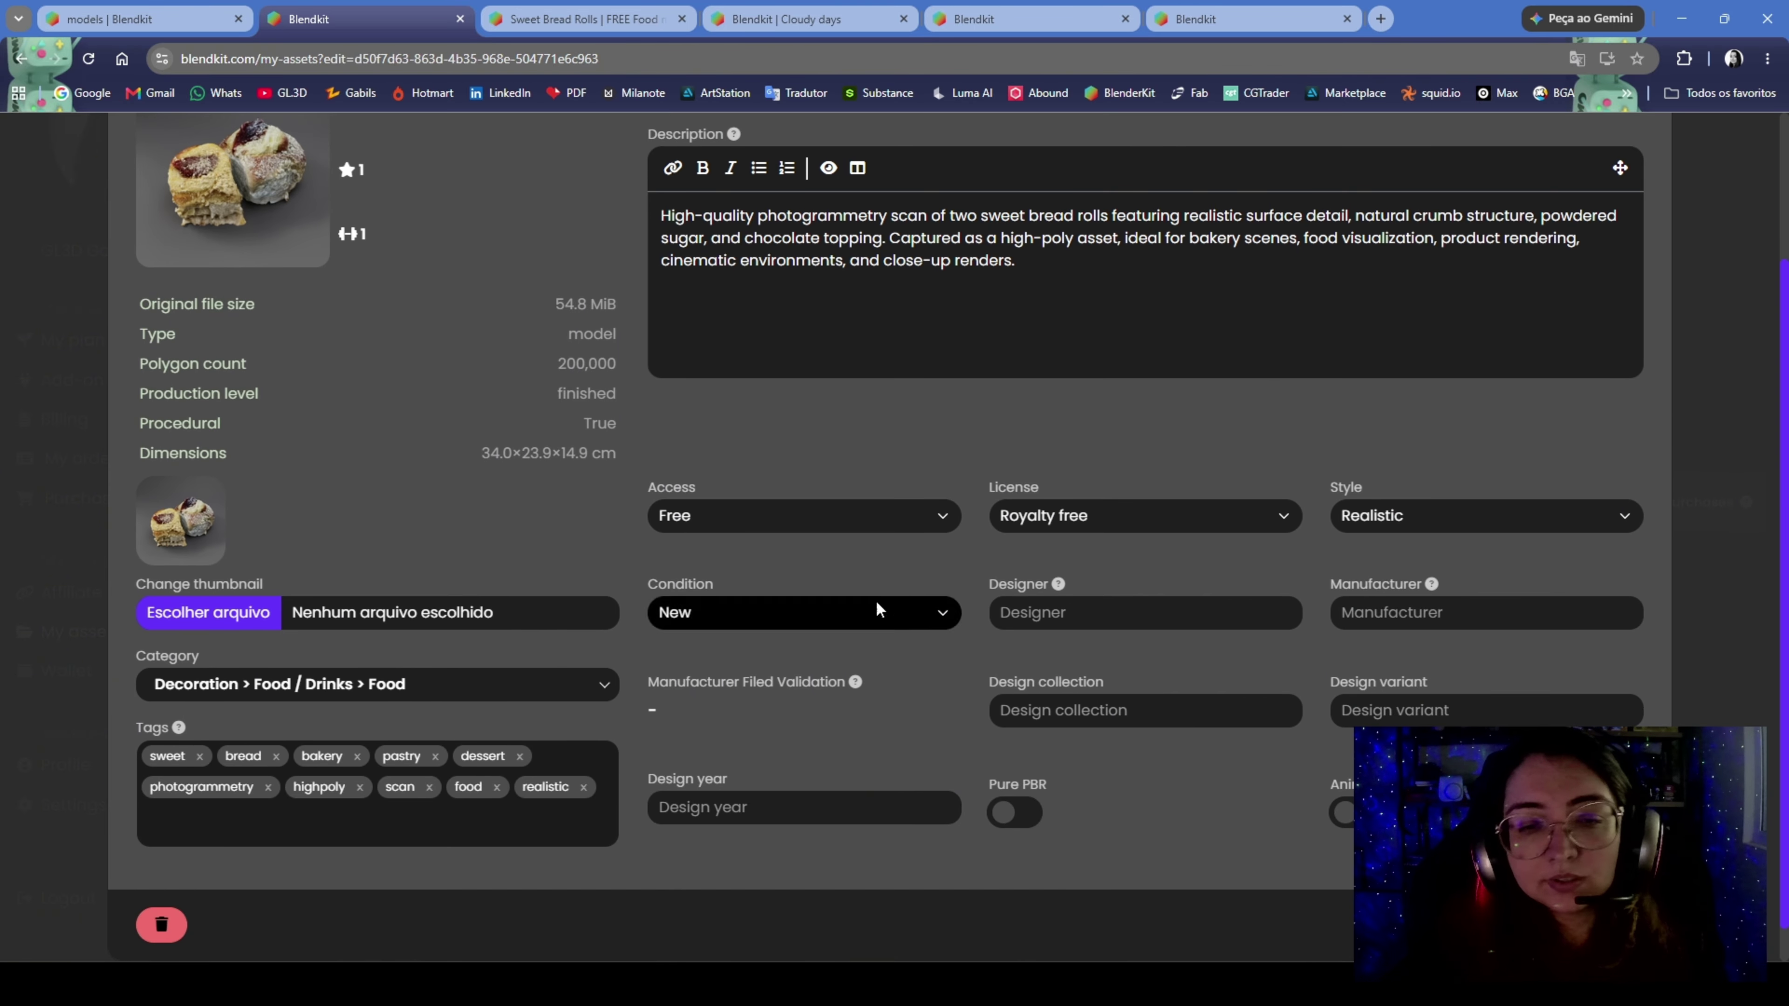
mouse_move(1434, 599)
scroll(613, 561, "up", 2)
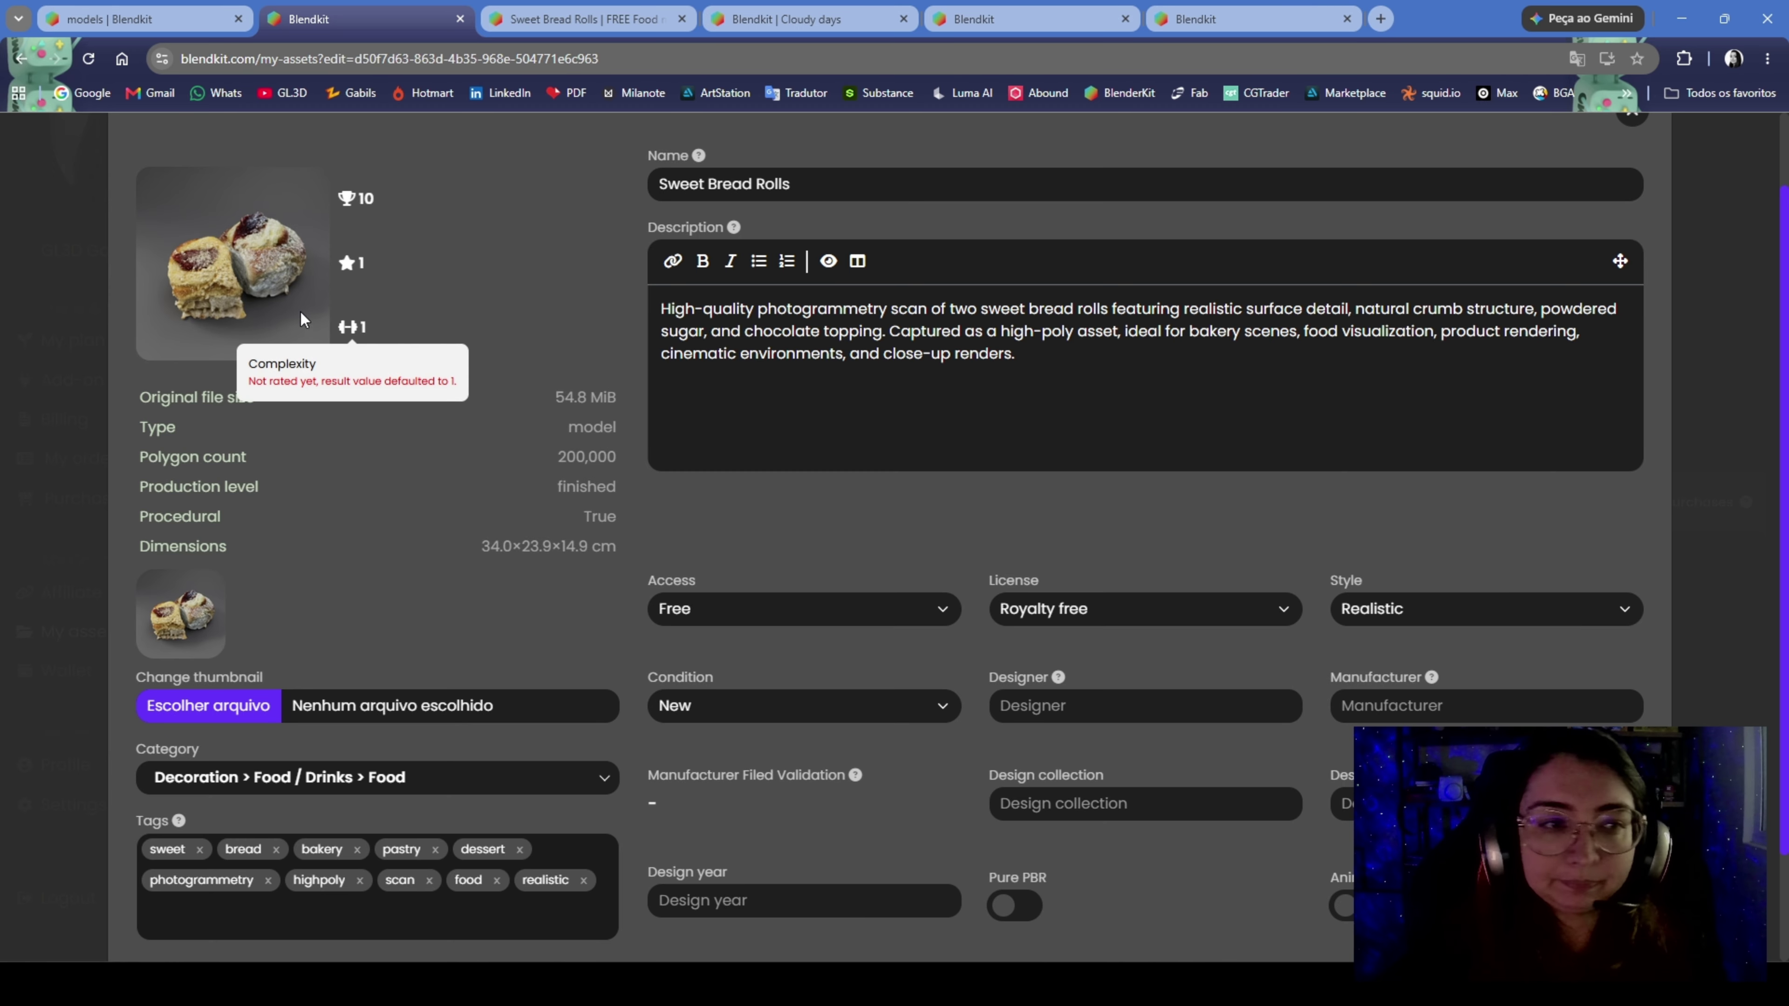
mouse_move(361, 267)
mouse_move(359, 330)
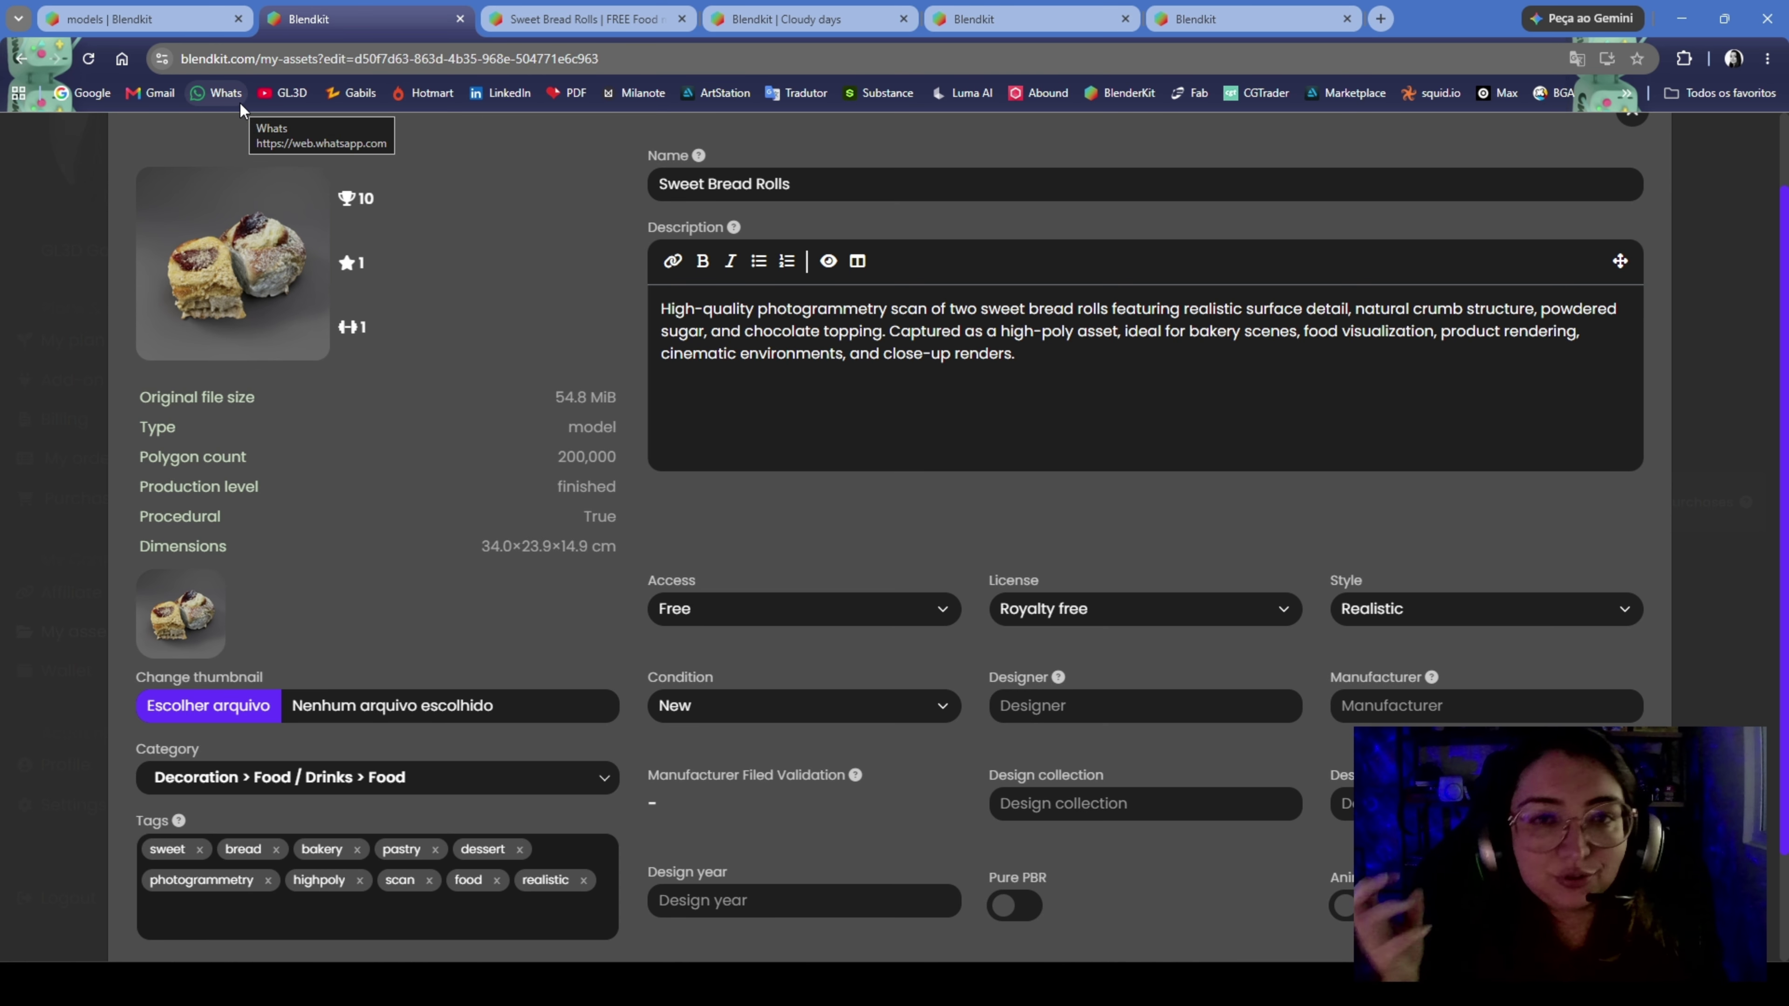
left_click(1693, 384)
Compare the validation status of the Sweet Bread Rolls with the other models in the assets list
scroll(800, 481, "down", 1)
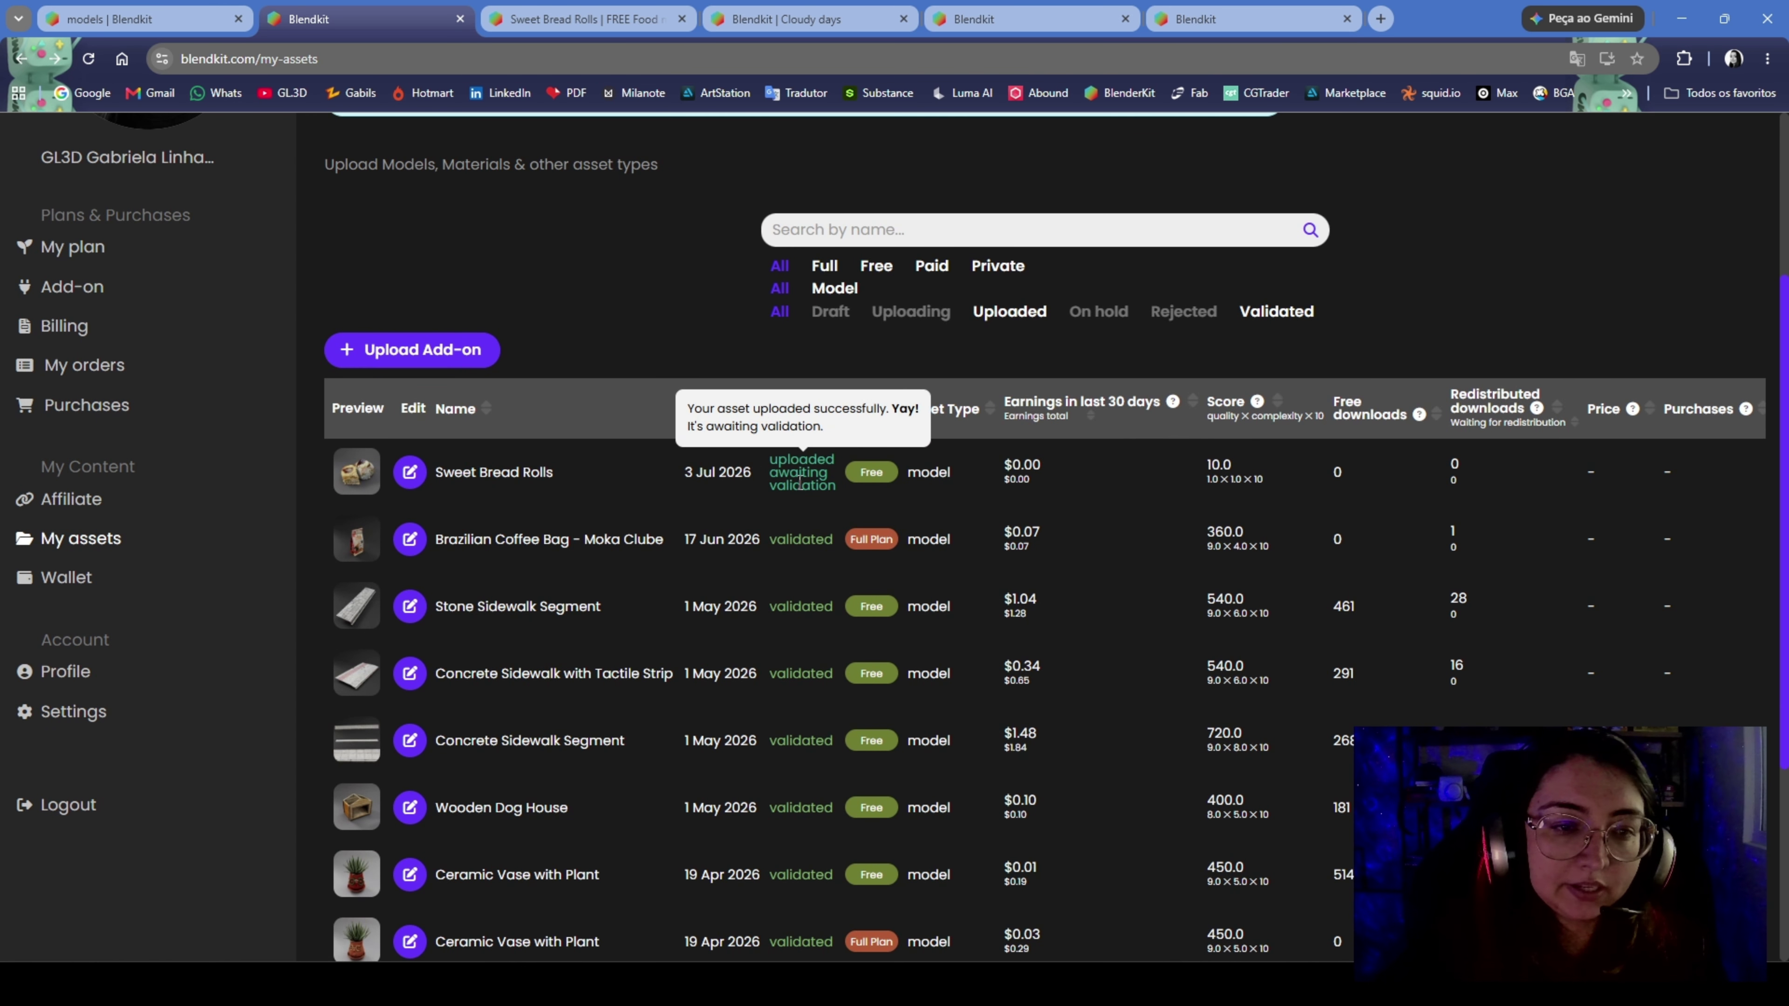
left_click_drag(773, 544, 796, 810)
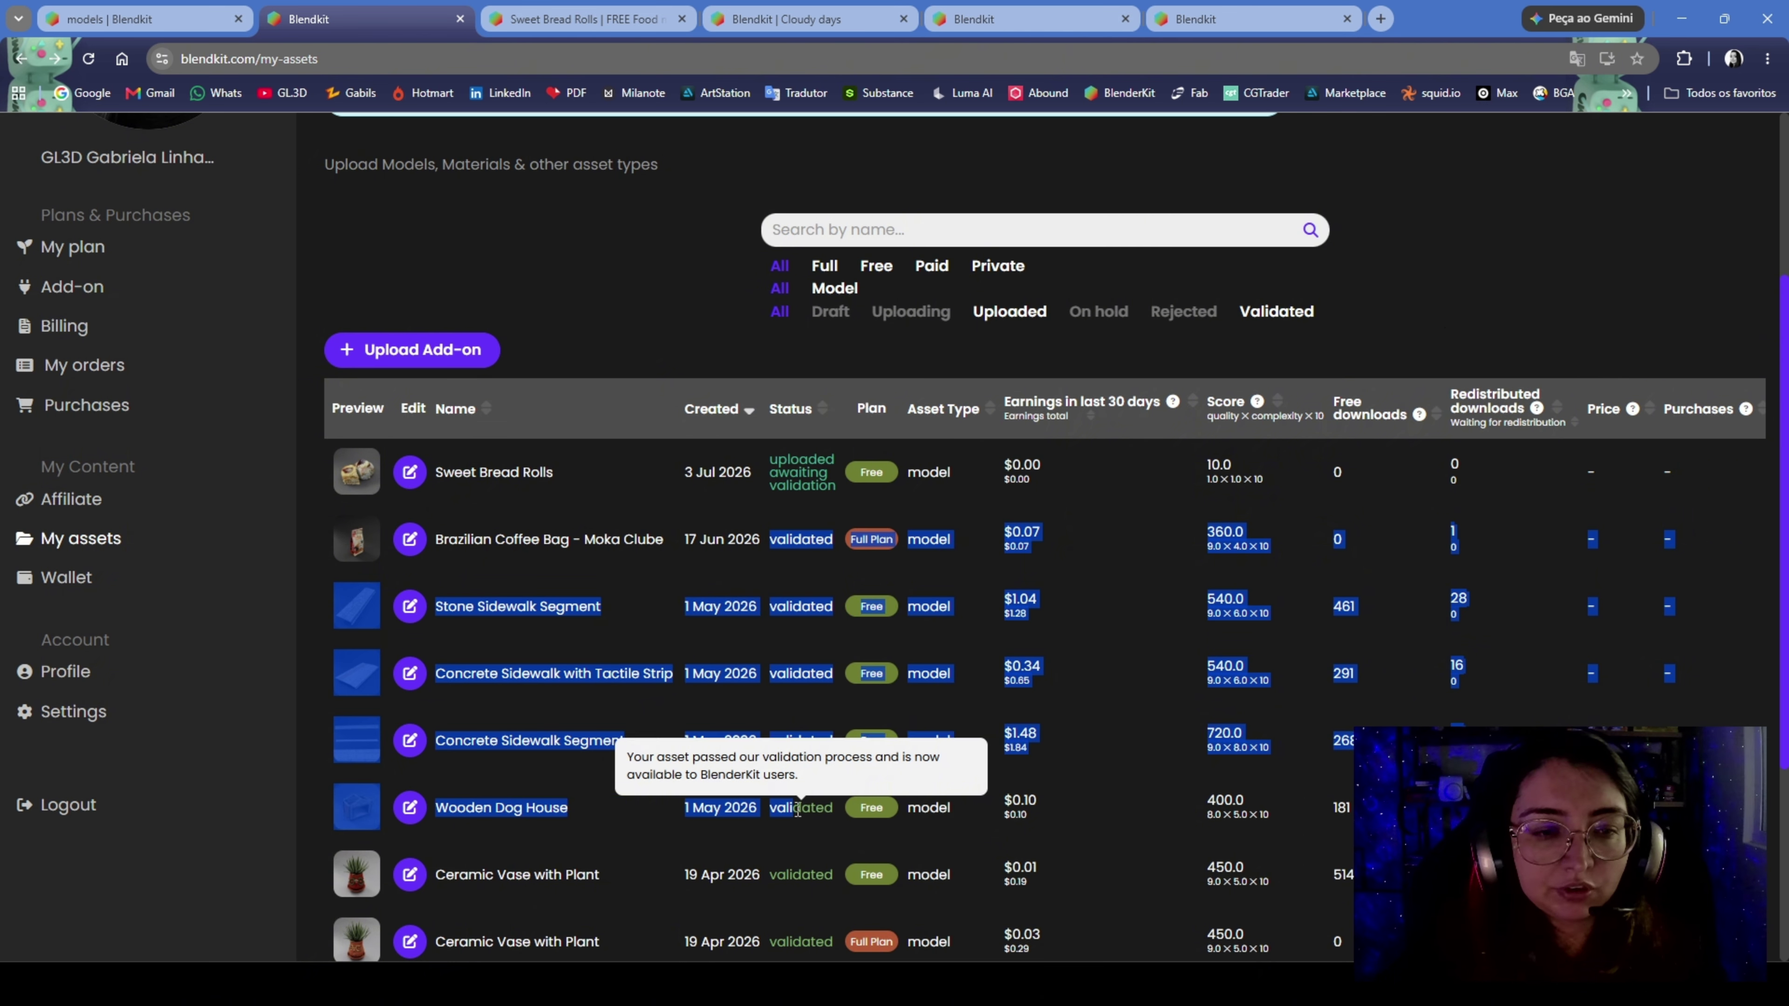
left_click(1536, 311)
scroll(754, 616, "down", 3)
scroll(754, 615, "up", 3)
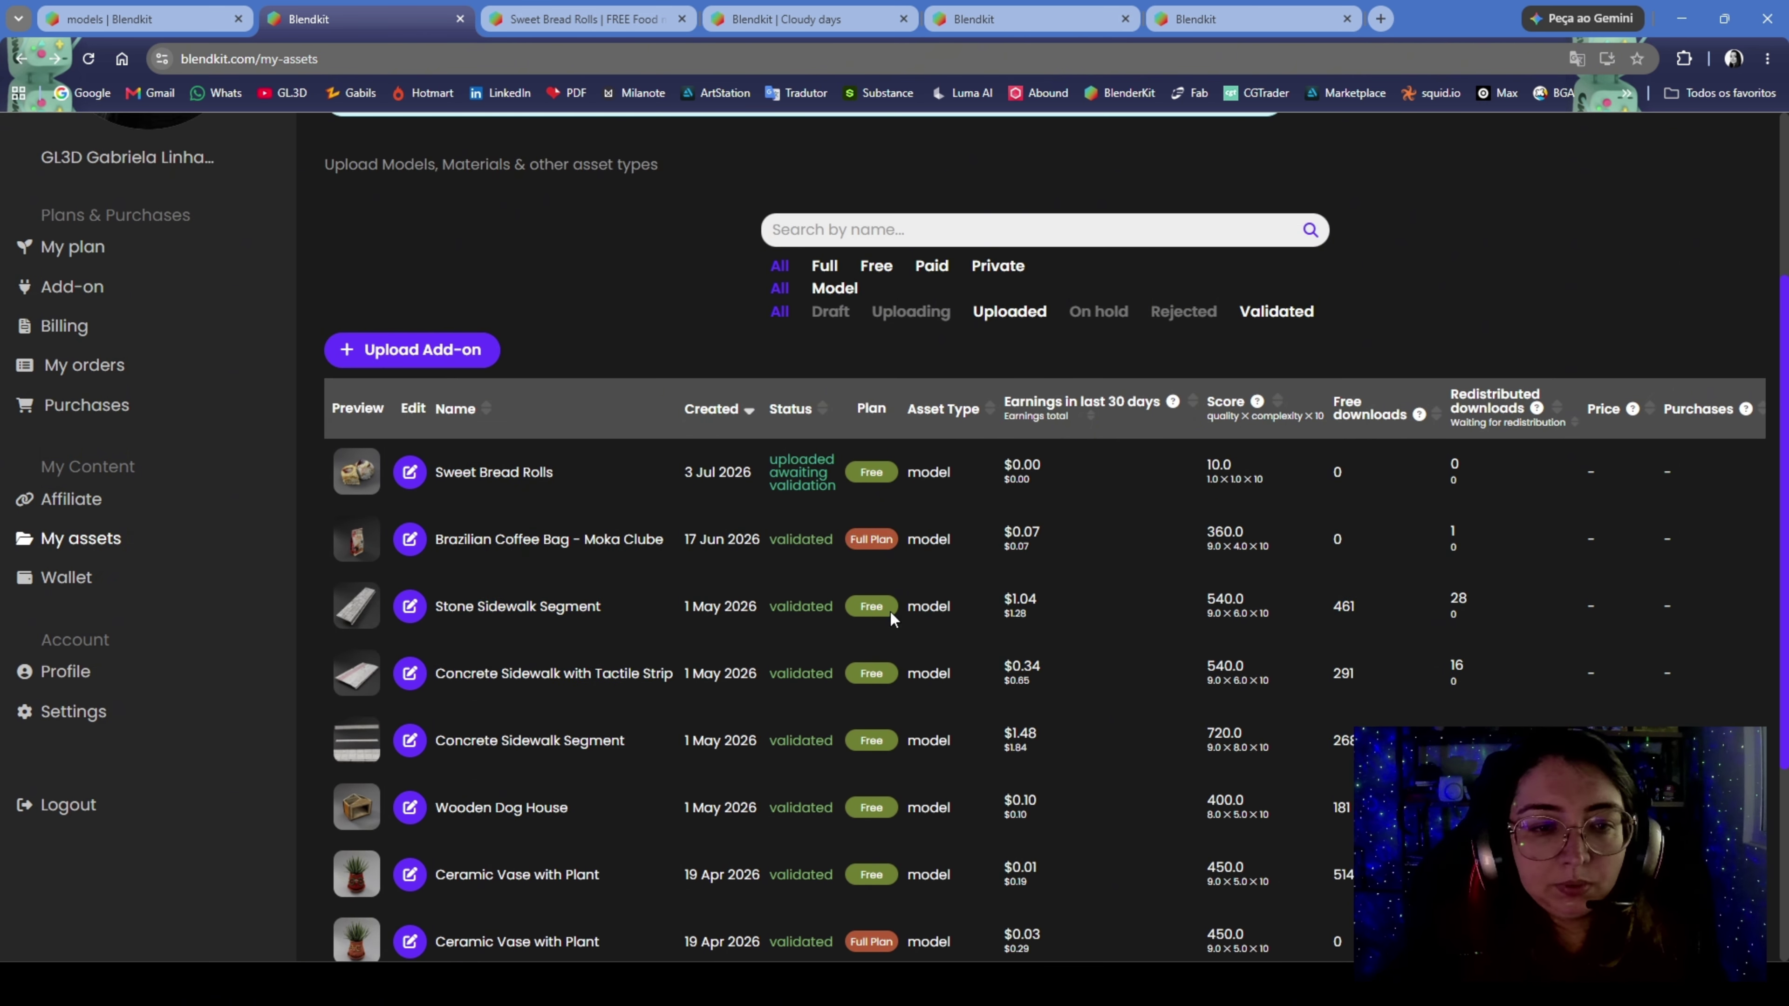
scroll(996, 457, "down", 1)
scroll(997, 456, "up", 1)
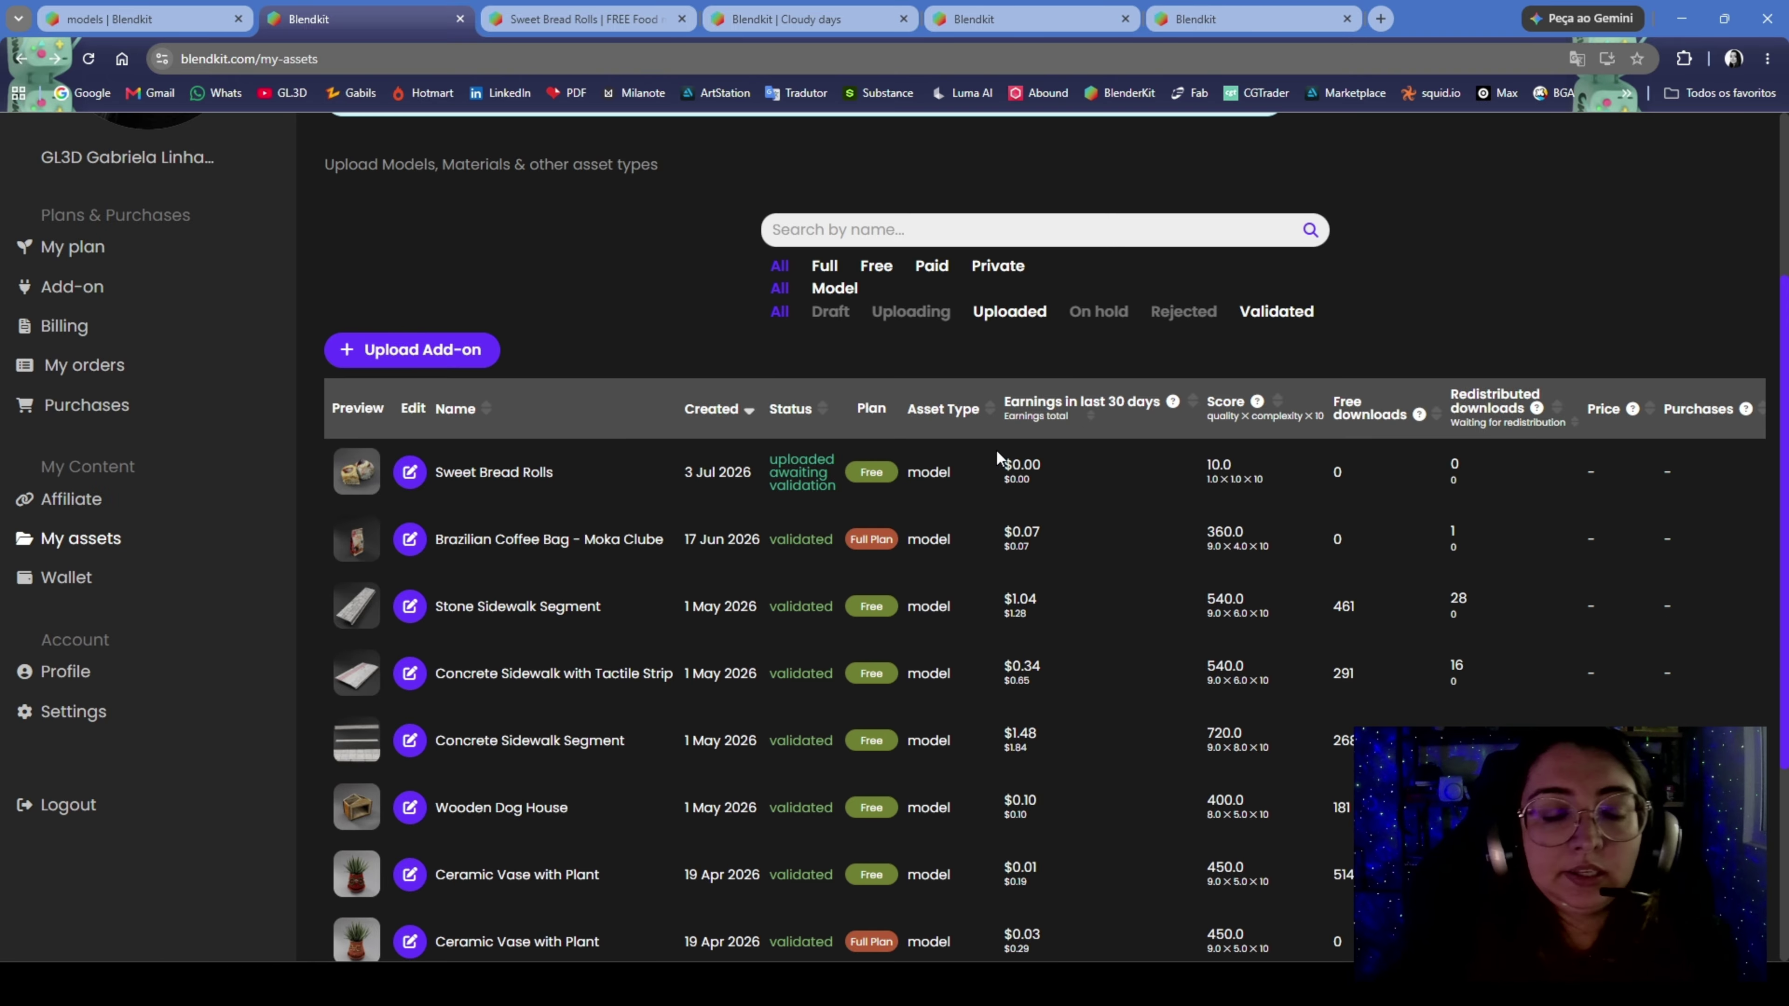
Examine the last 30 days' earnings and the total earnings of the Brazilian Coffee Bag - Moka Clube model
scroll(1014, 480, "down", 1)
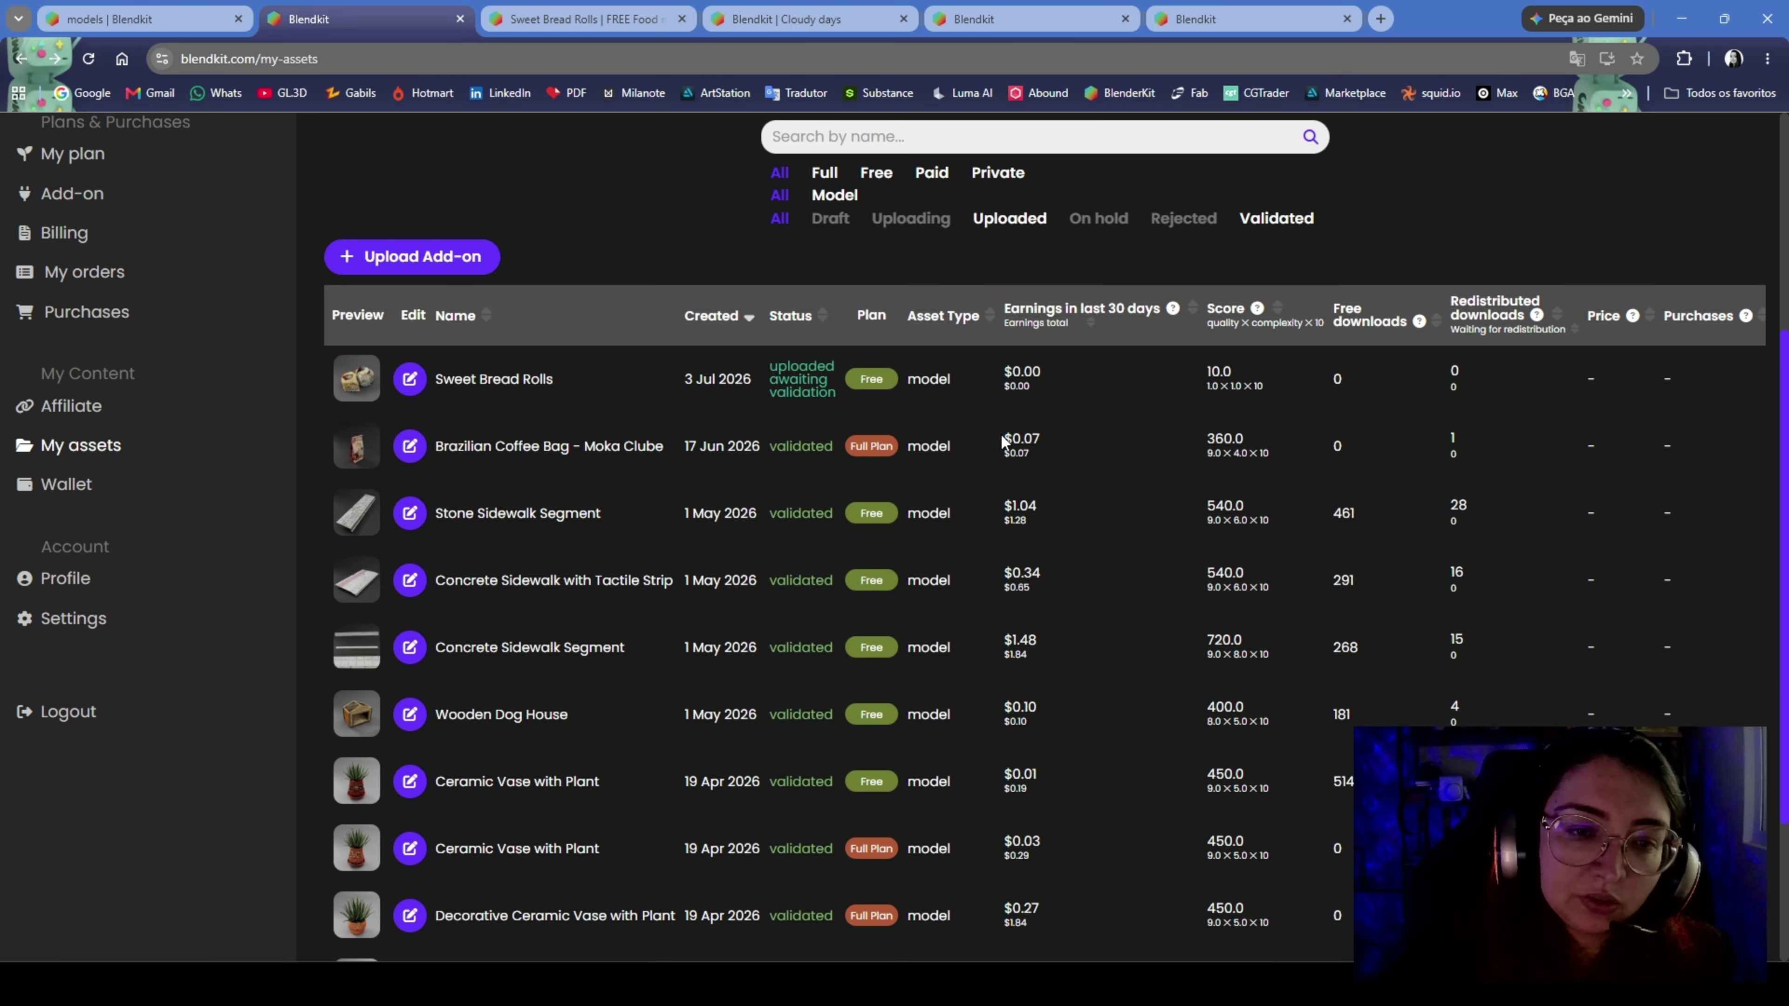
left_click_drag(1005, 442, 1046, 443)
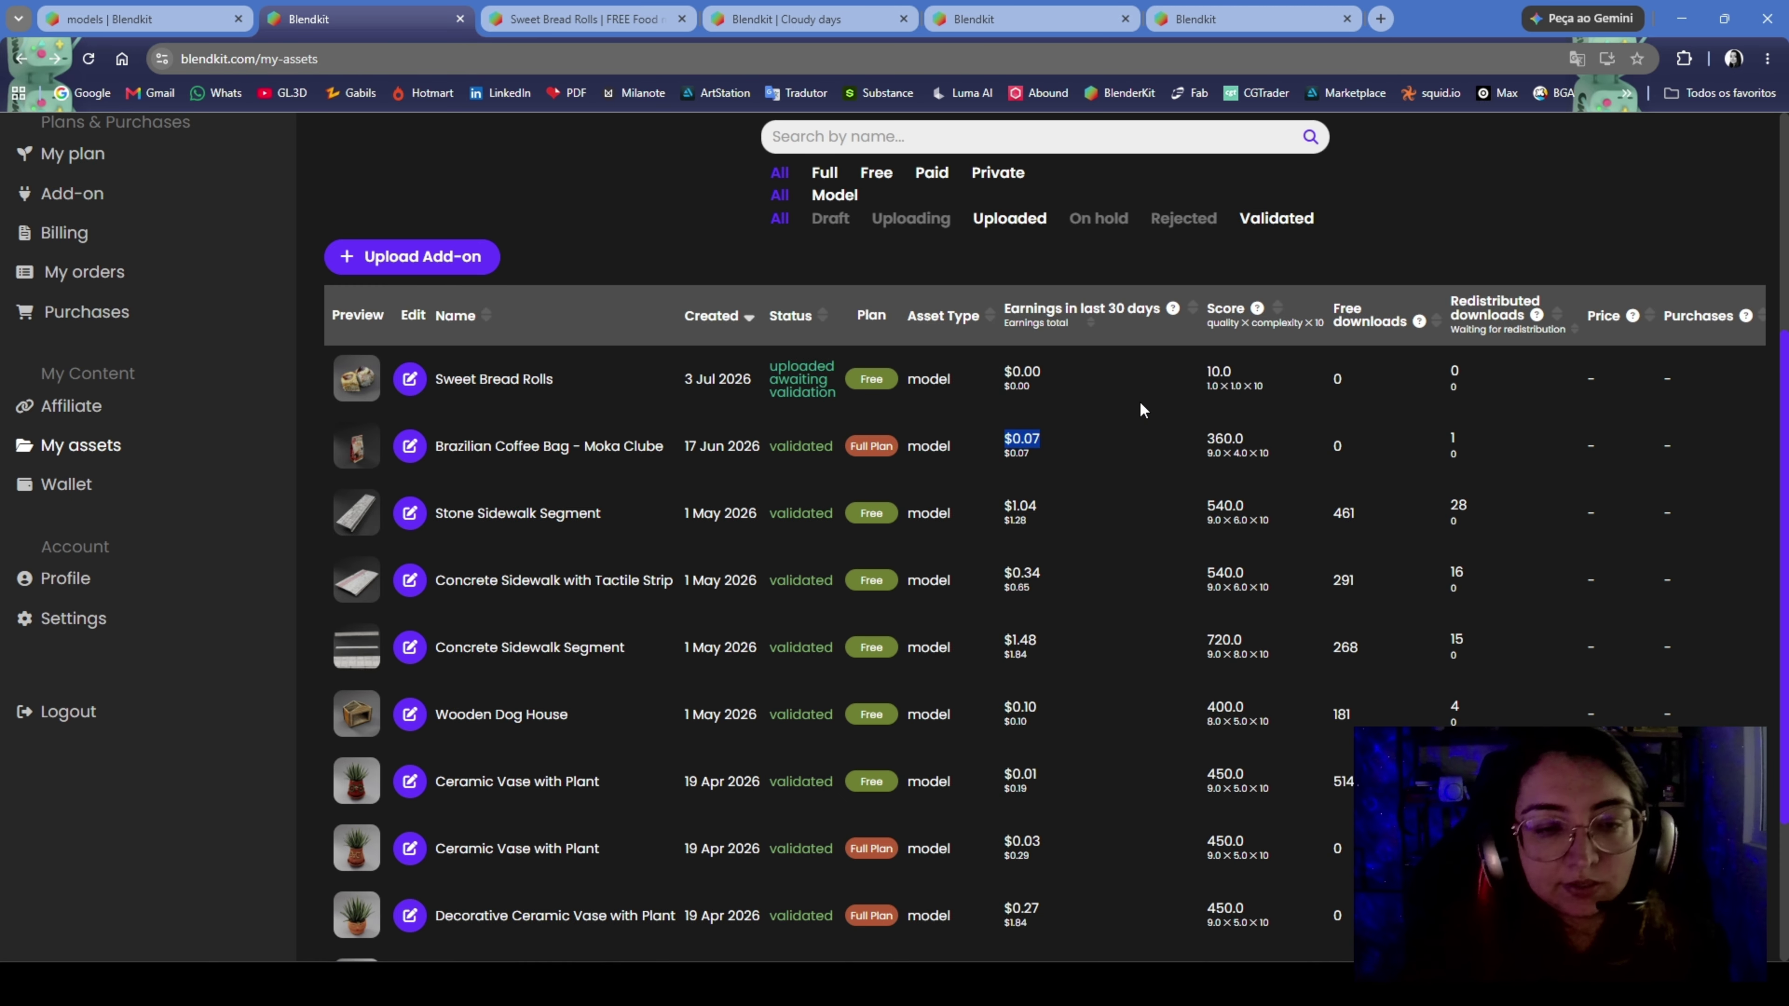
left_click(1006, 459)
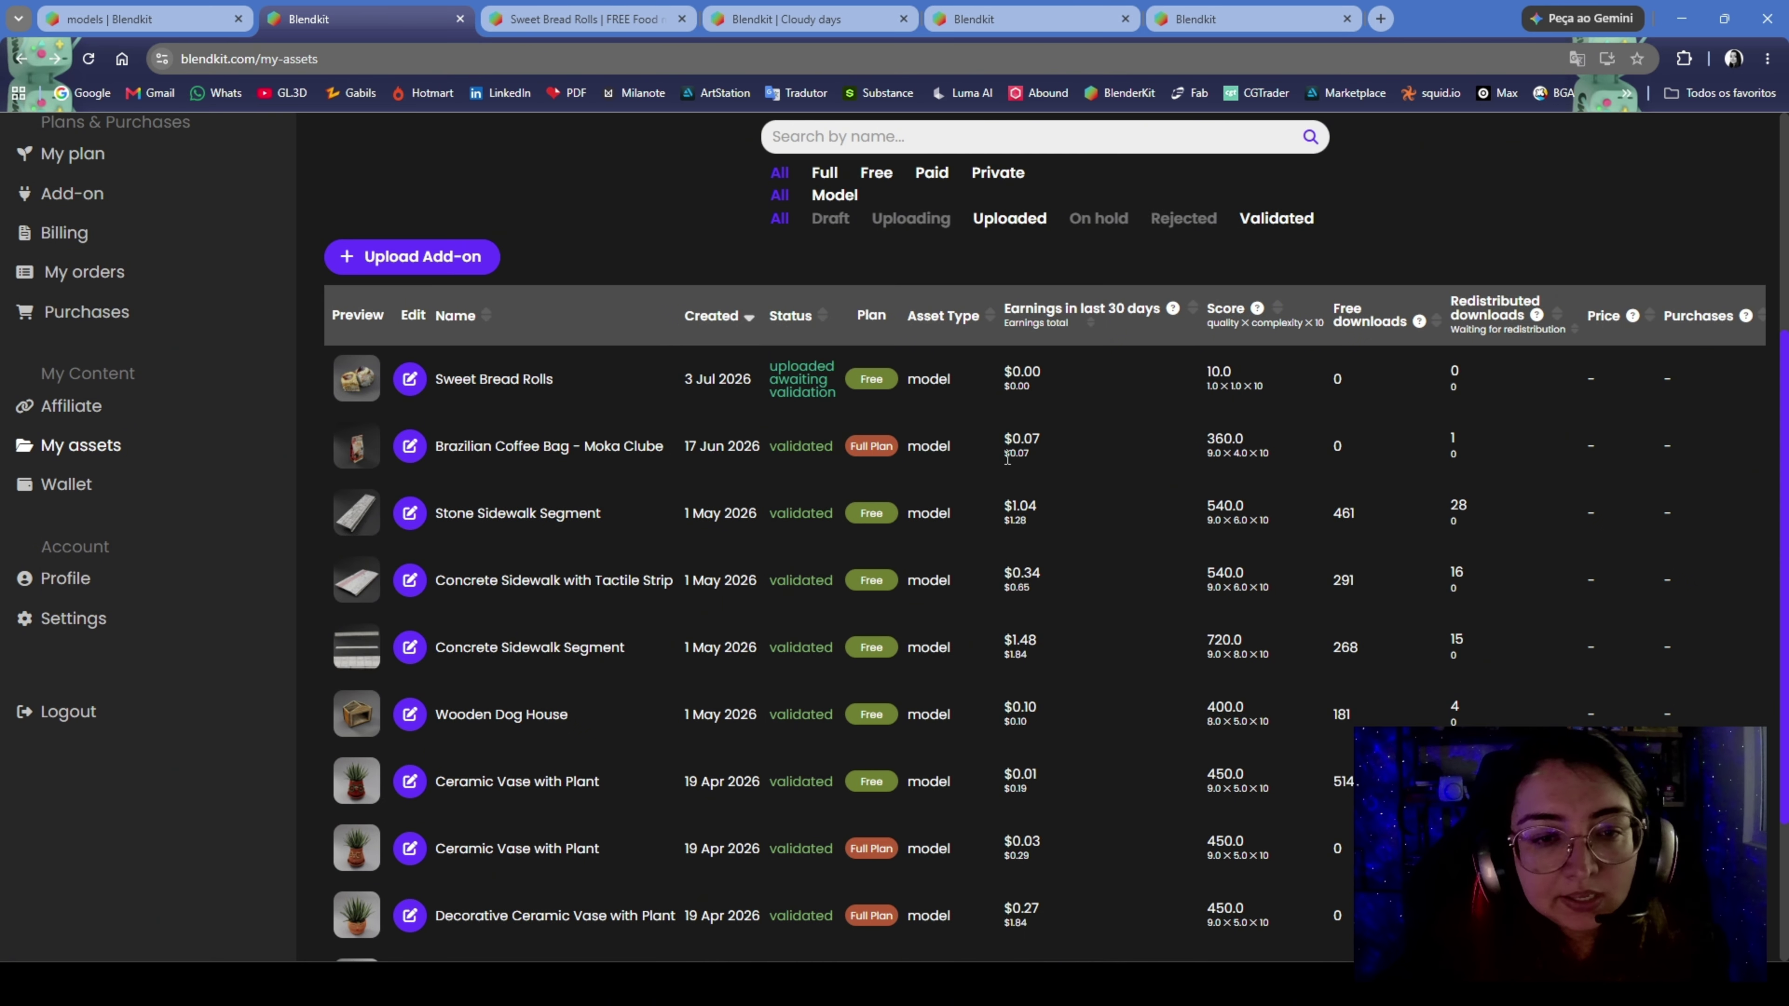
left_click_drag(1012, 457, 1033, 462)
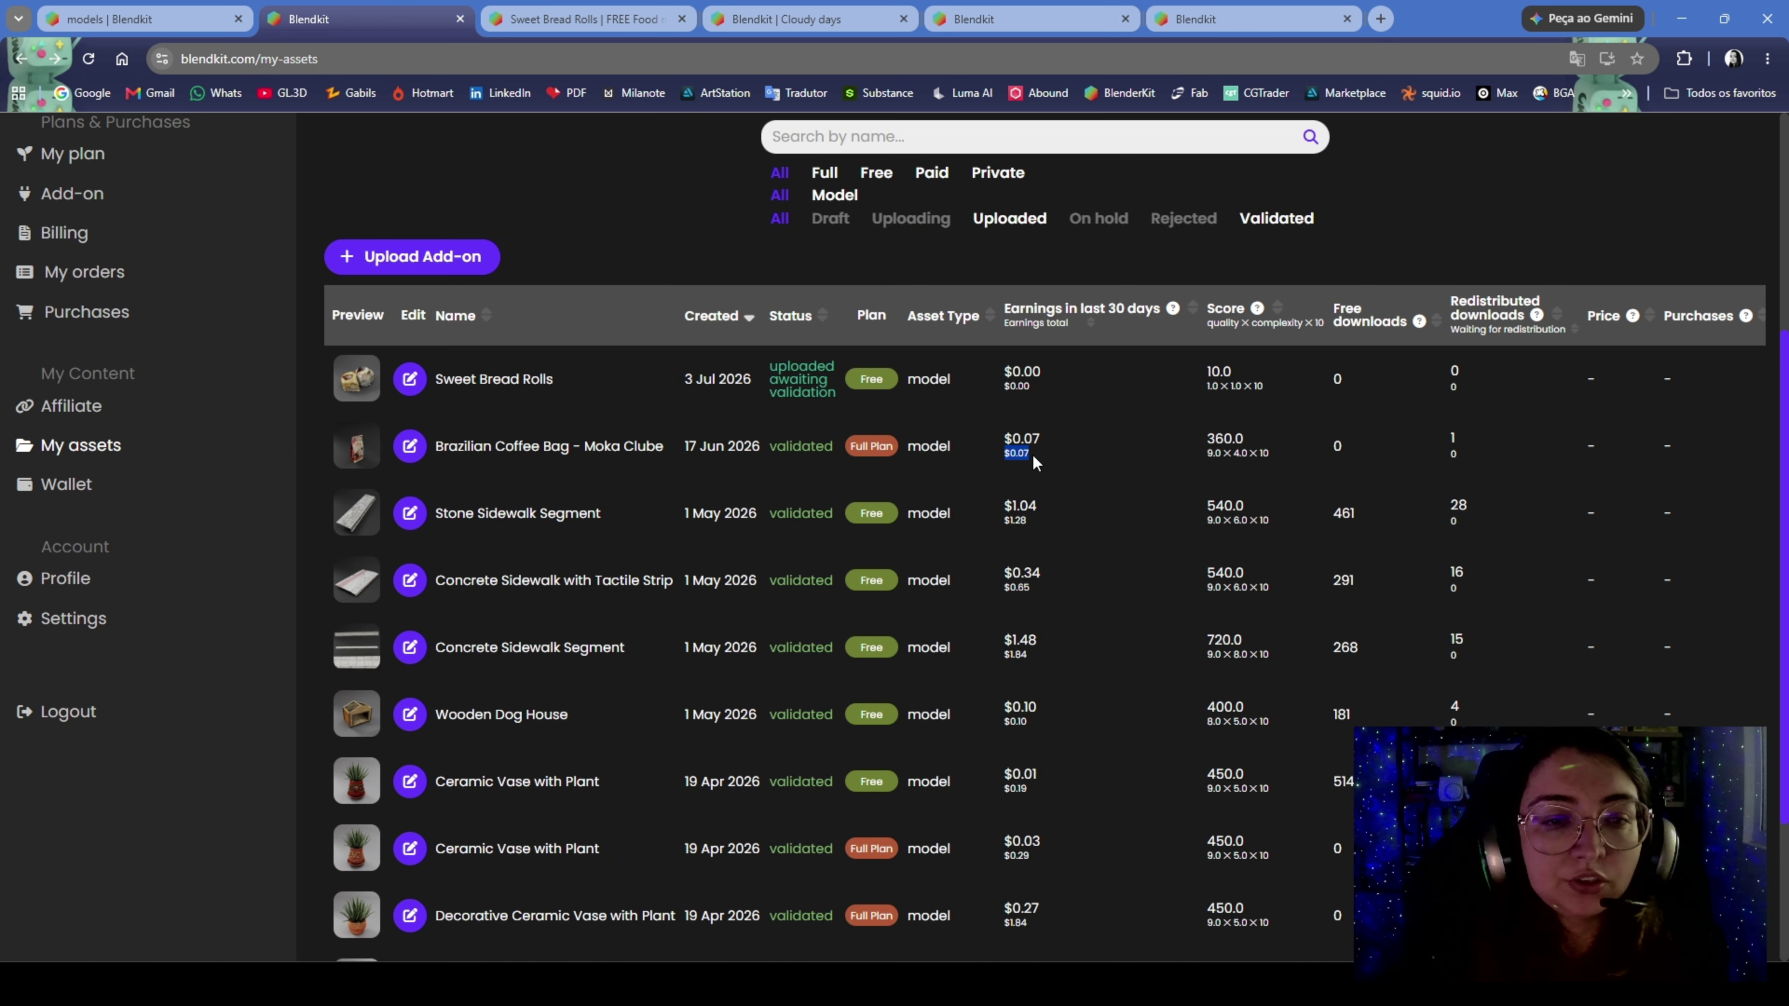
Sort the assets by total earnings, highest first, and examine the Folded Wool Blanket's last 30 days' and total earnings
left_click(1079, 546)
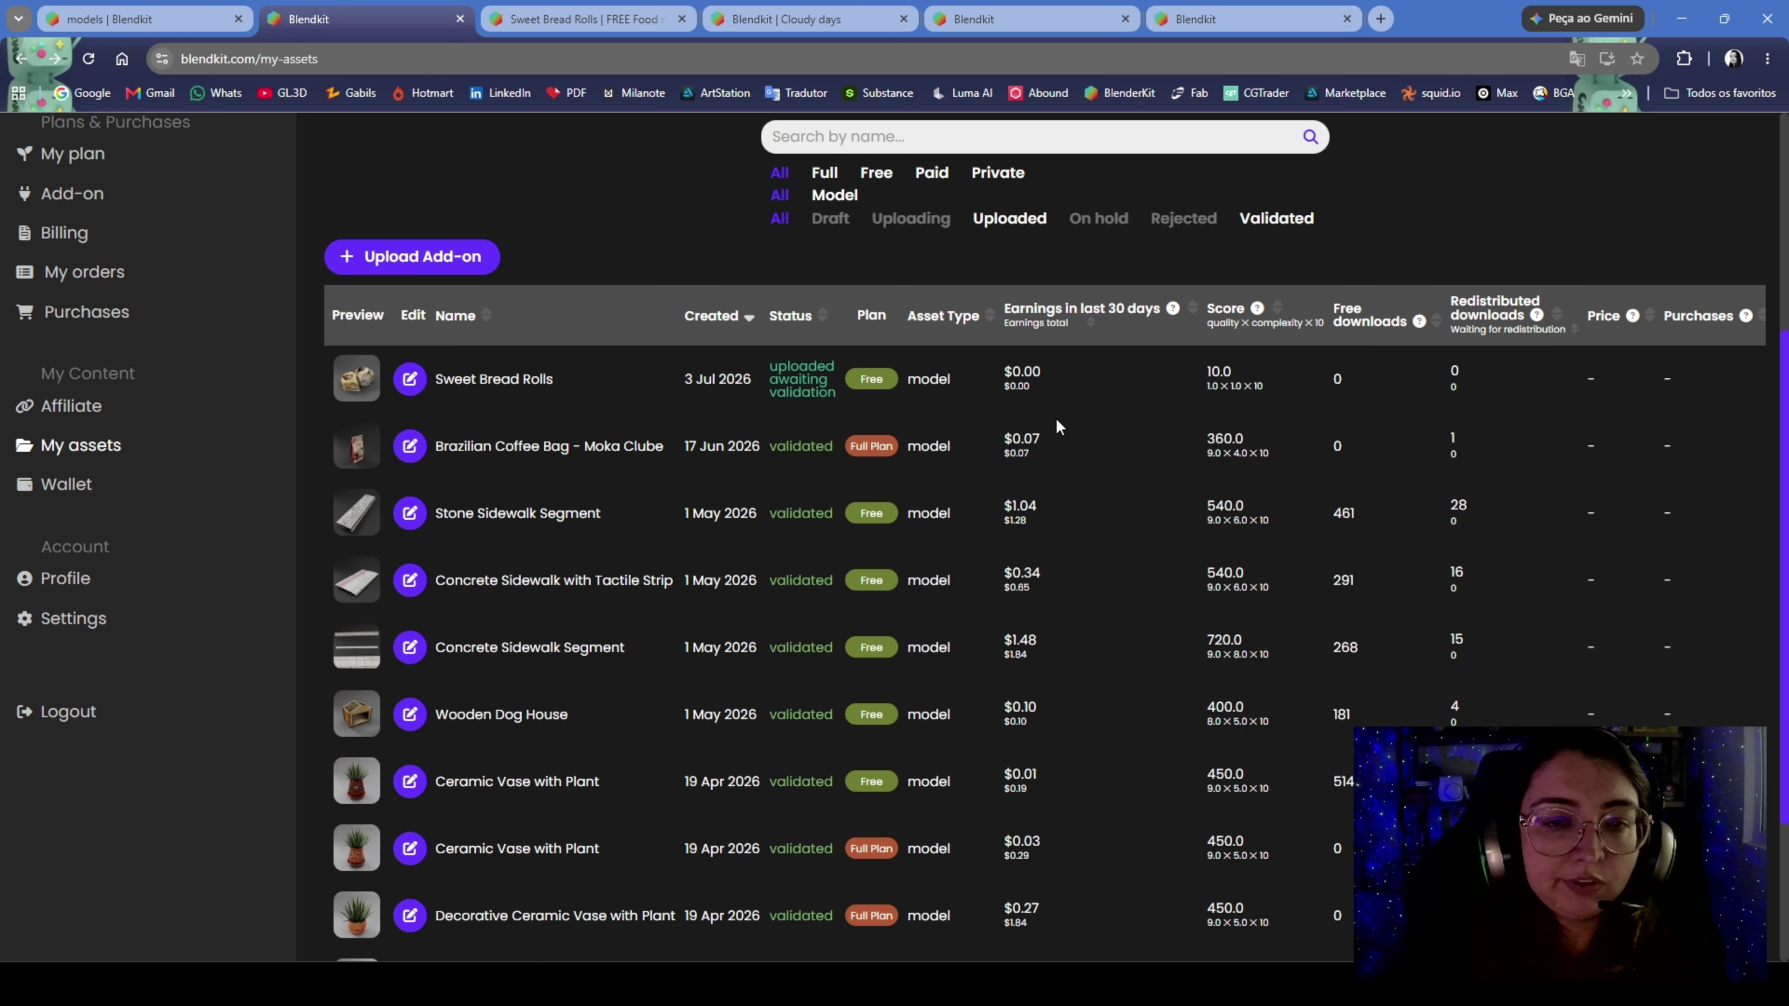
mouse_move(1156, 317)
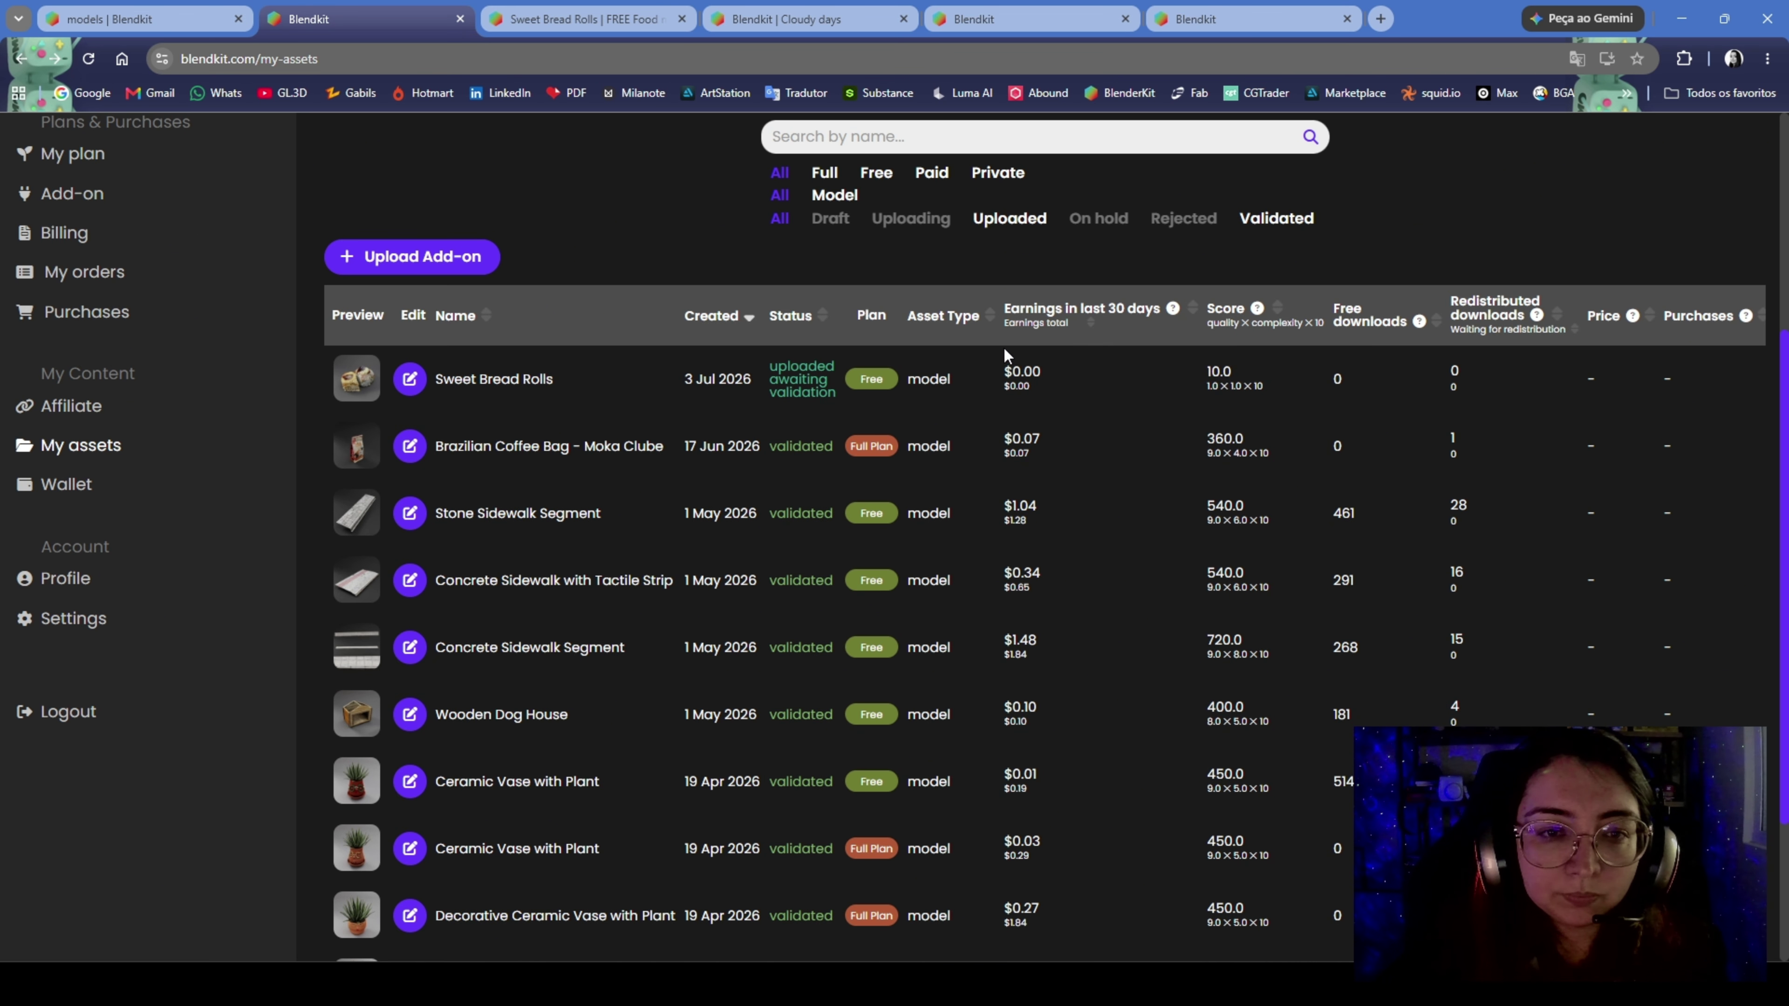
left_click(1028, 326)
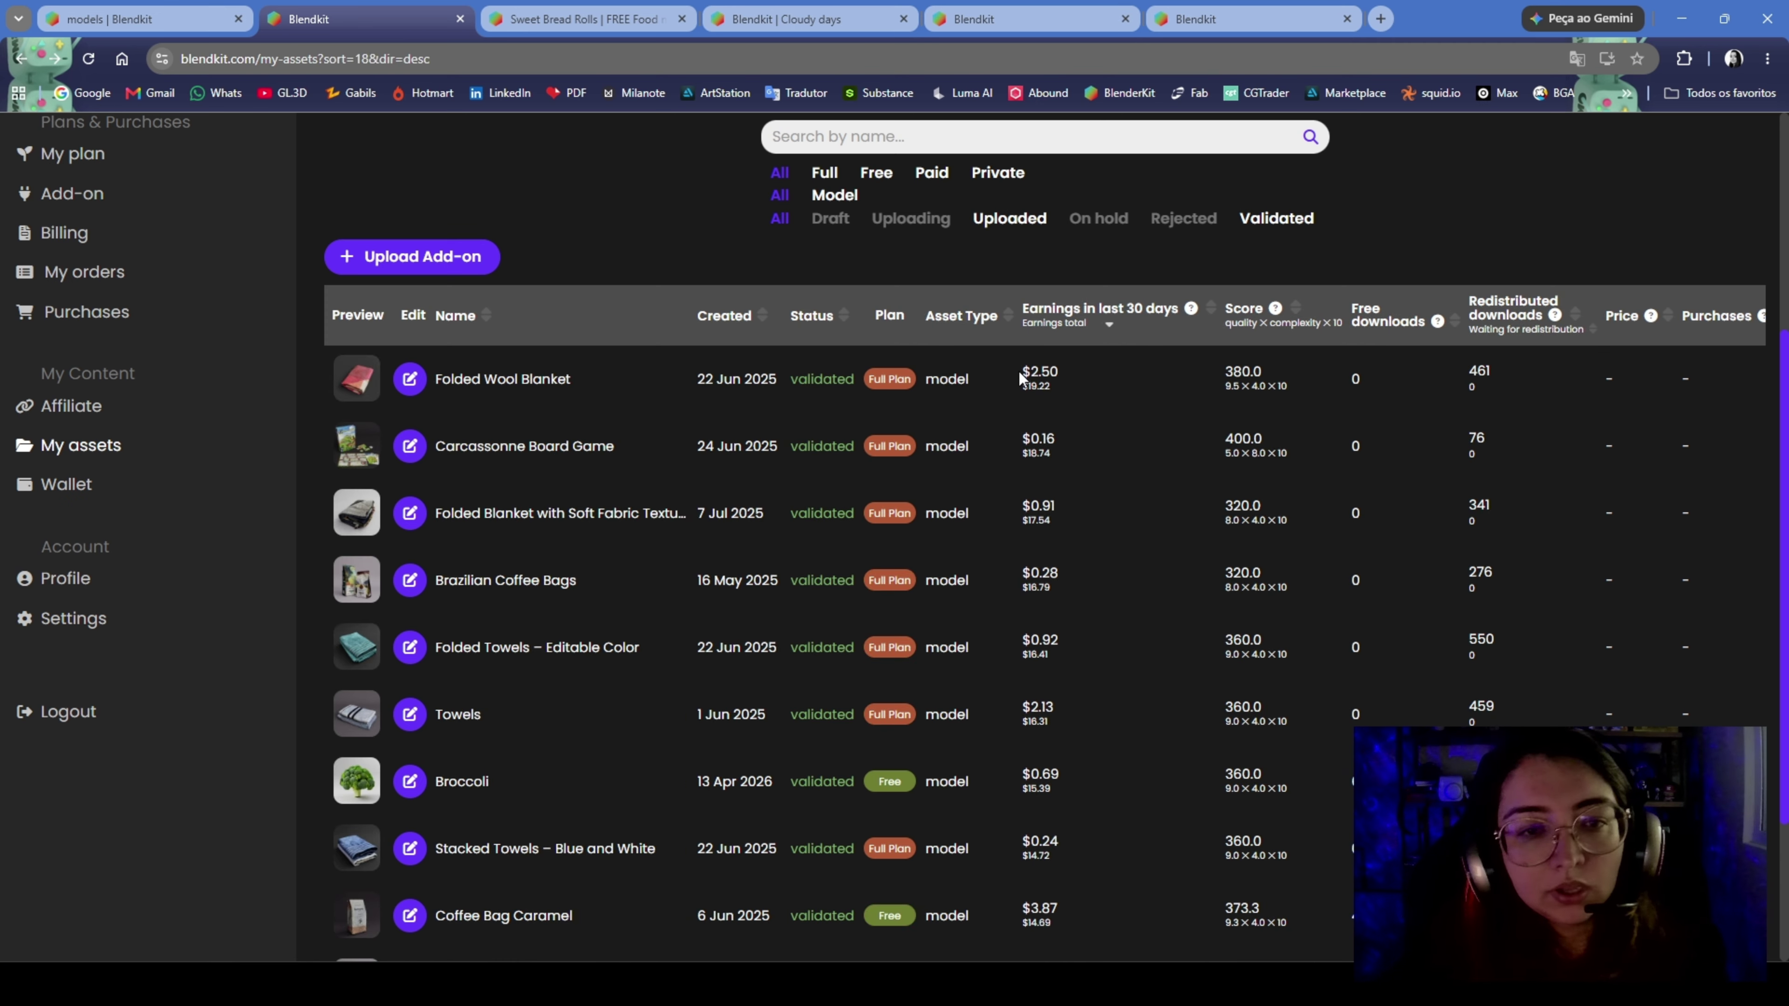
left_click_drag(1024, 369, 1062, 375)
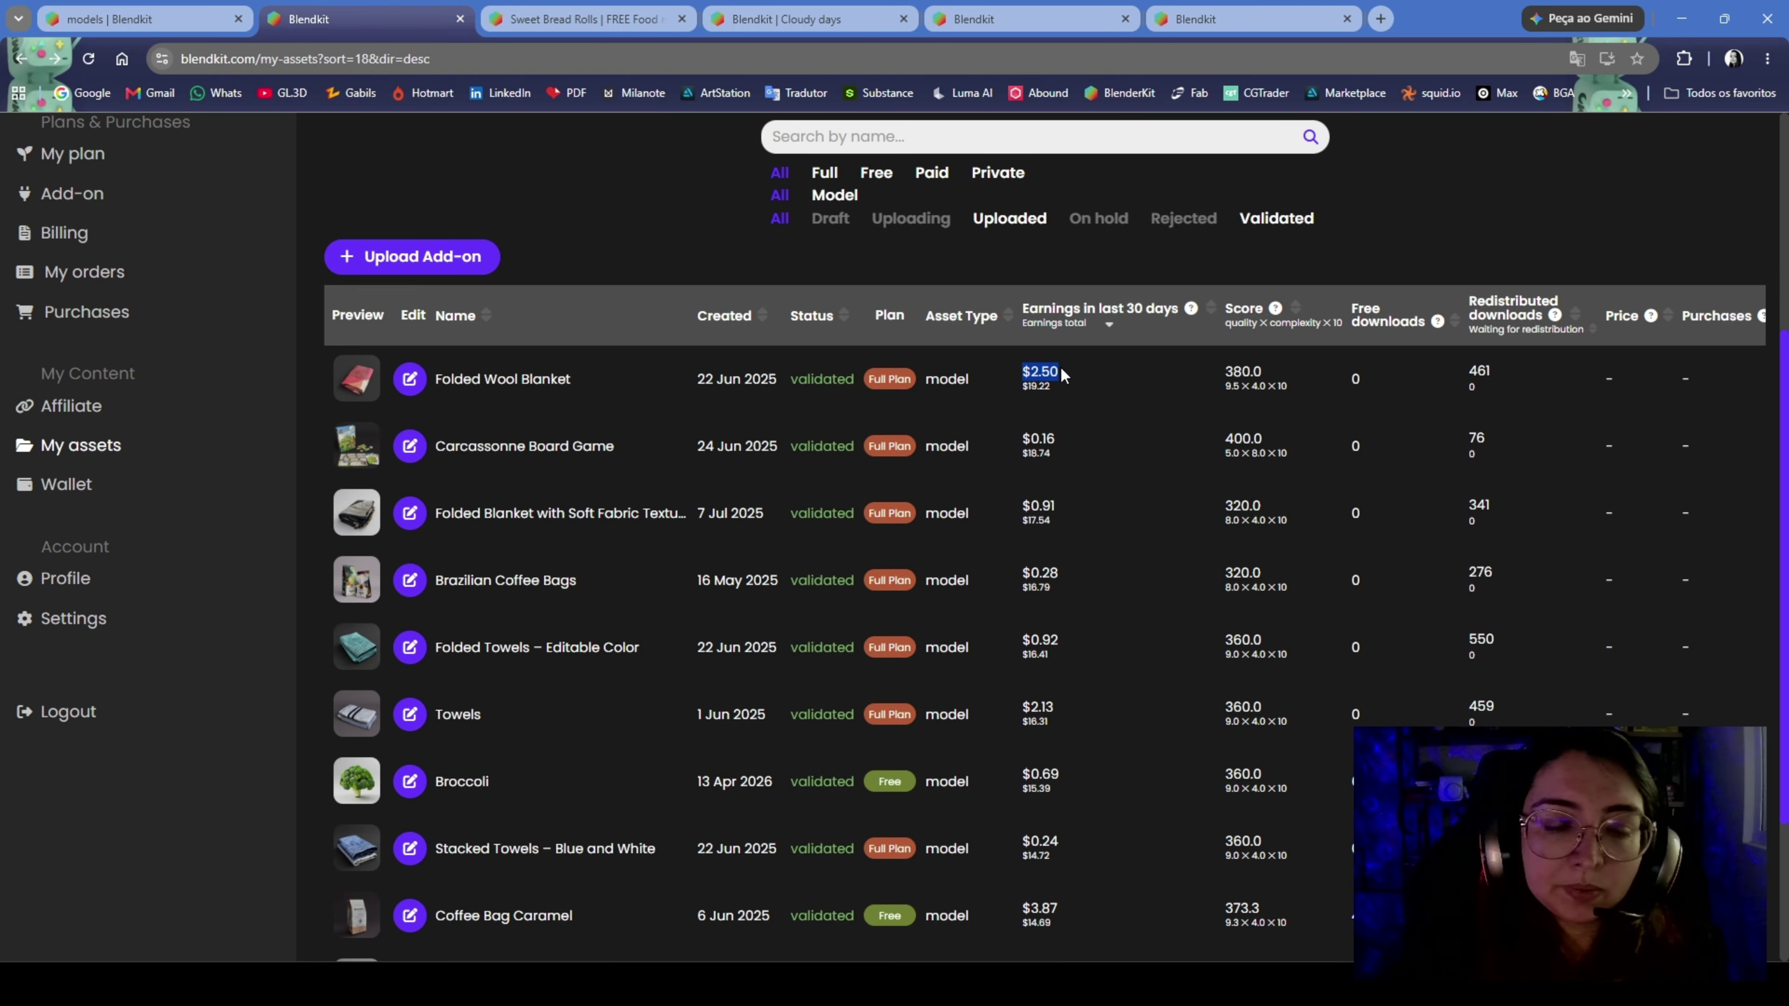
left_click(1052, 401)
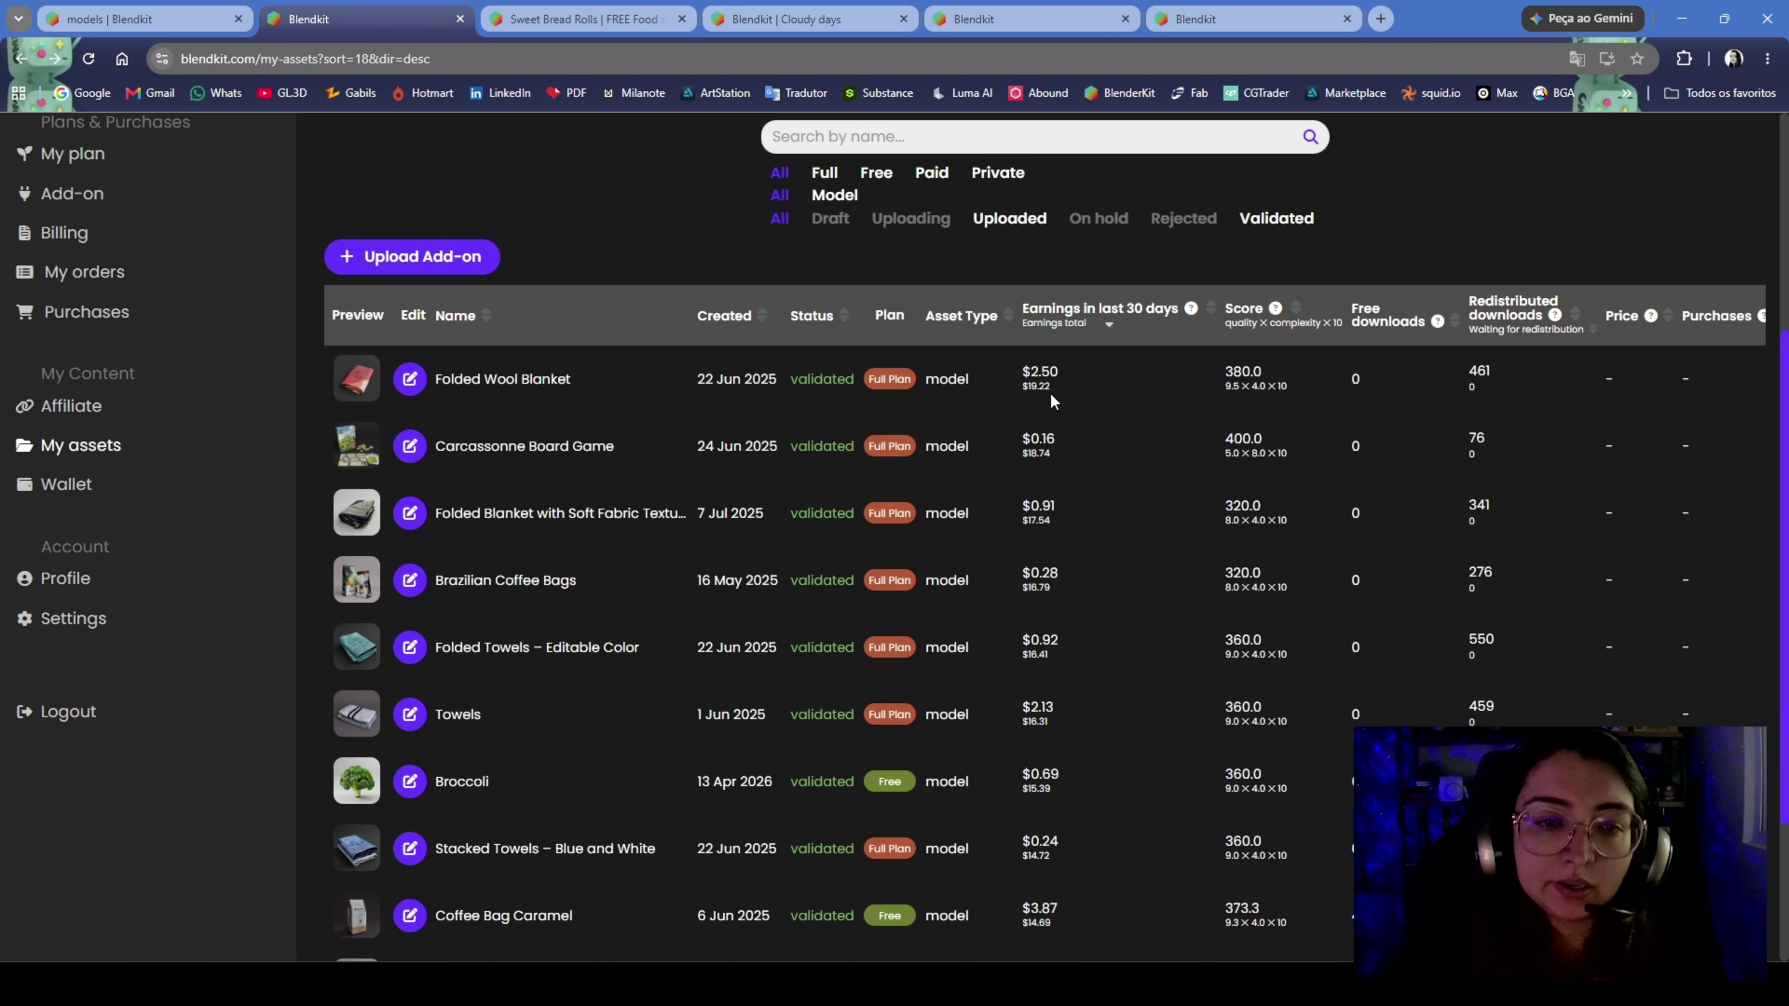
left_click_drag(1018, 387, 1038, 388)
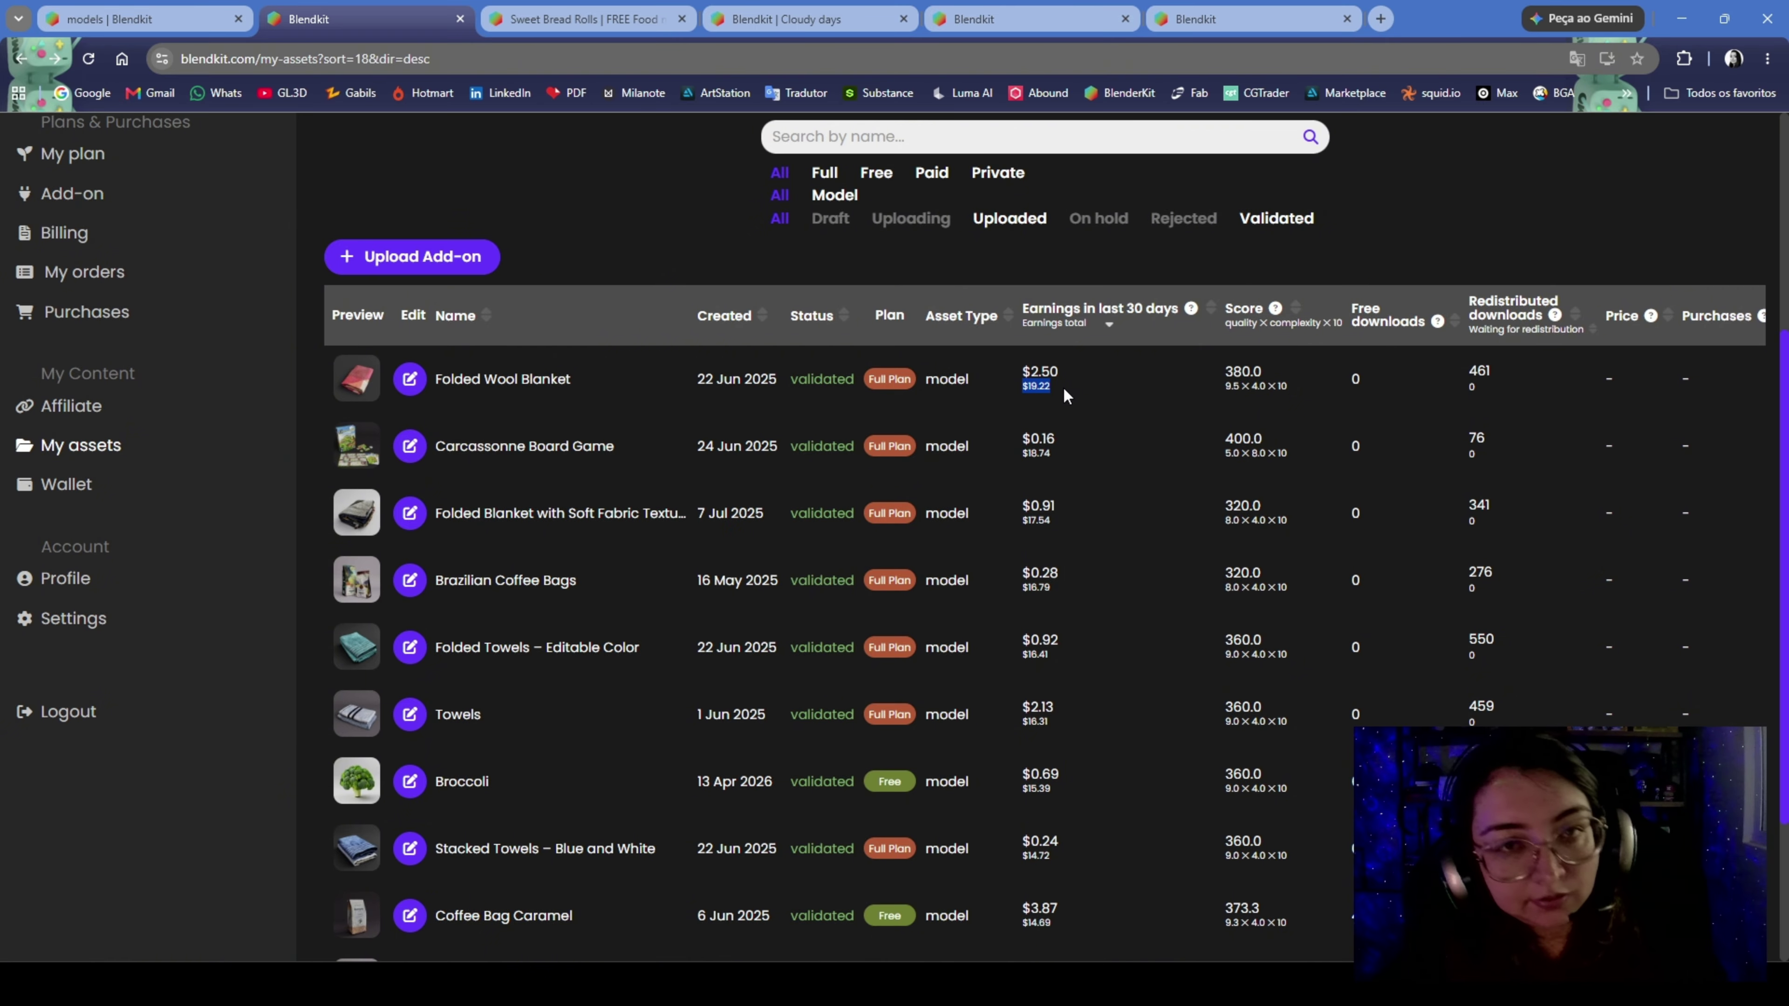
left_click(1061, 393)
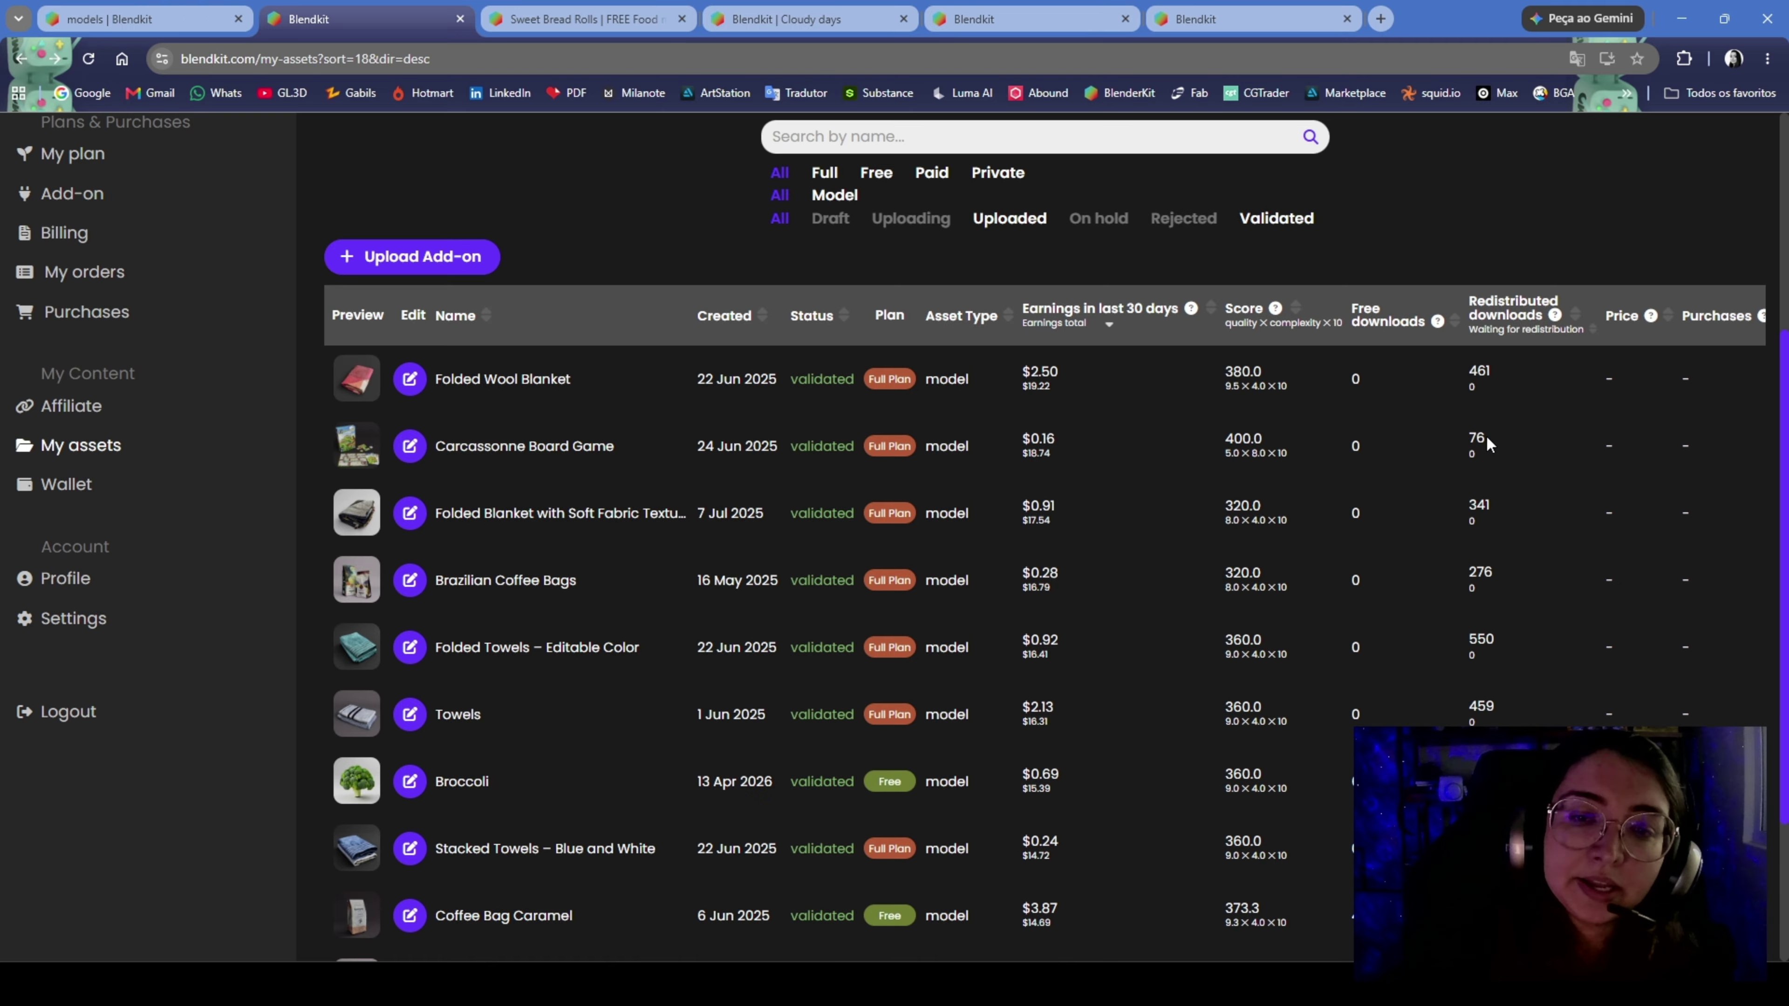
Read the explanations of redistributed and free downloads, and check the free downloads of the Coffee Bag Caramel model
scroll(1487, 442, "up", 1)
mouse_move(1536, 405)
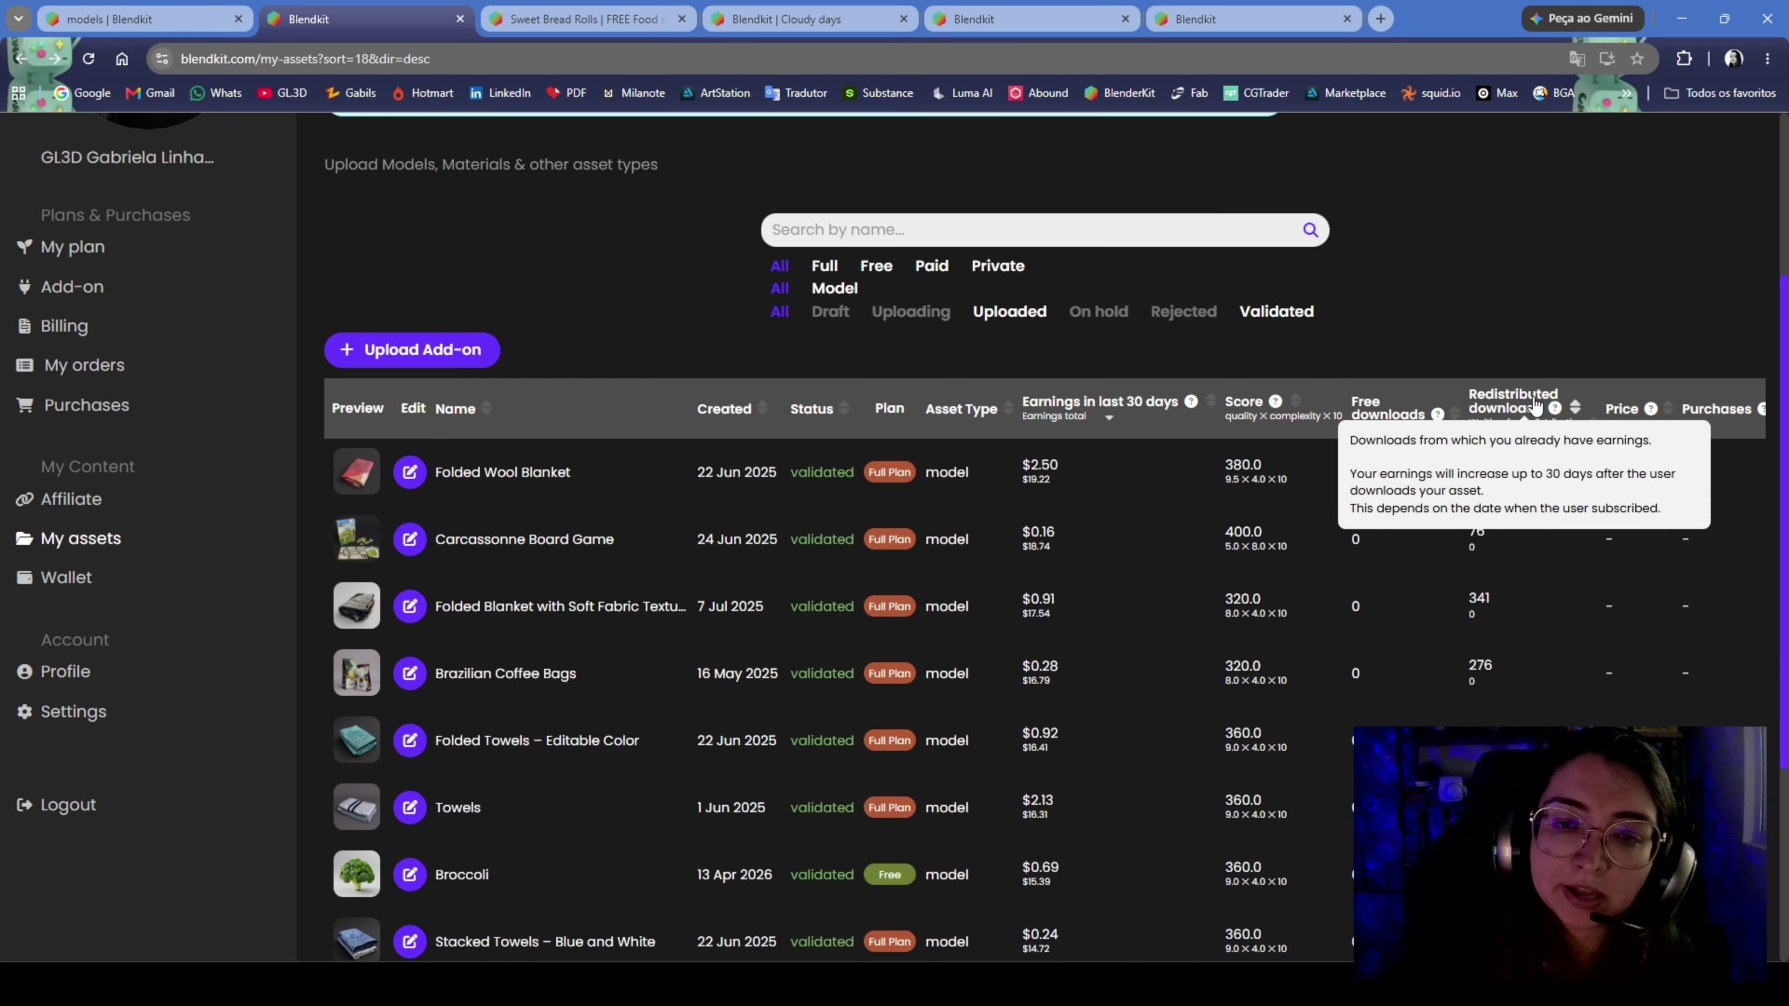
mouse_move(1416, 426)
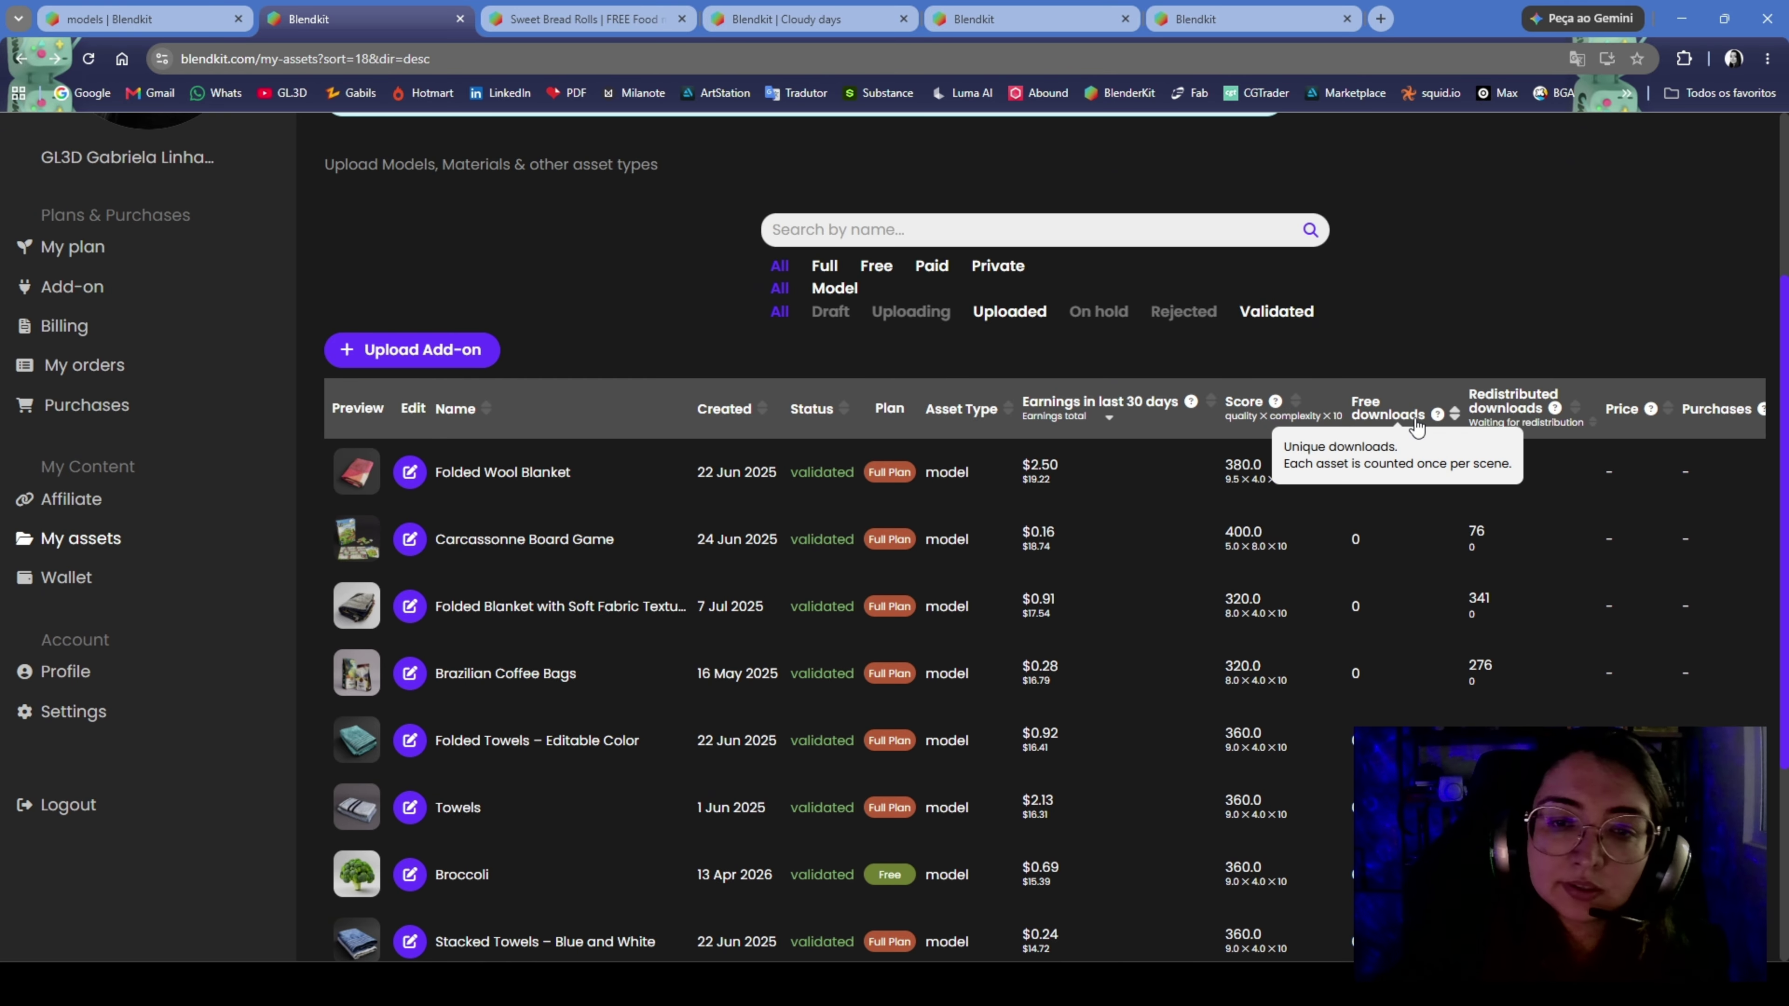
scroll(1416, 426, "down", 1)
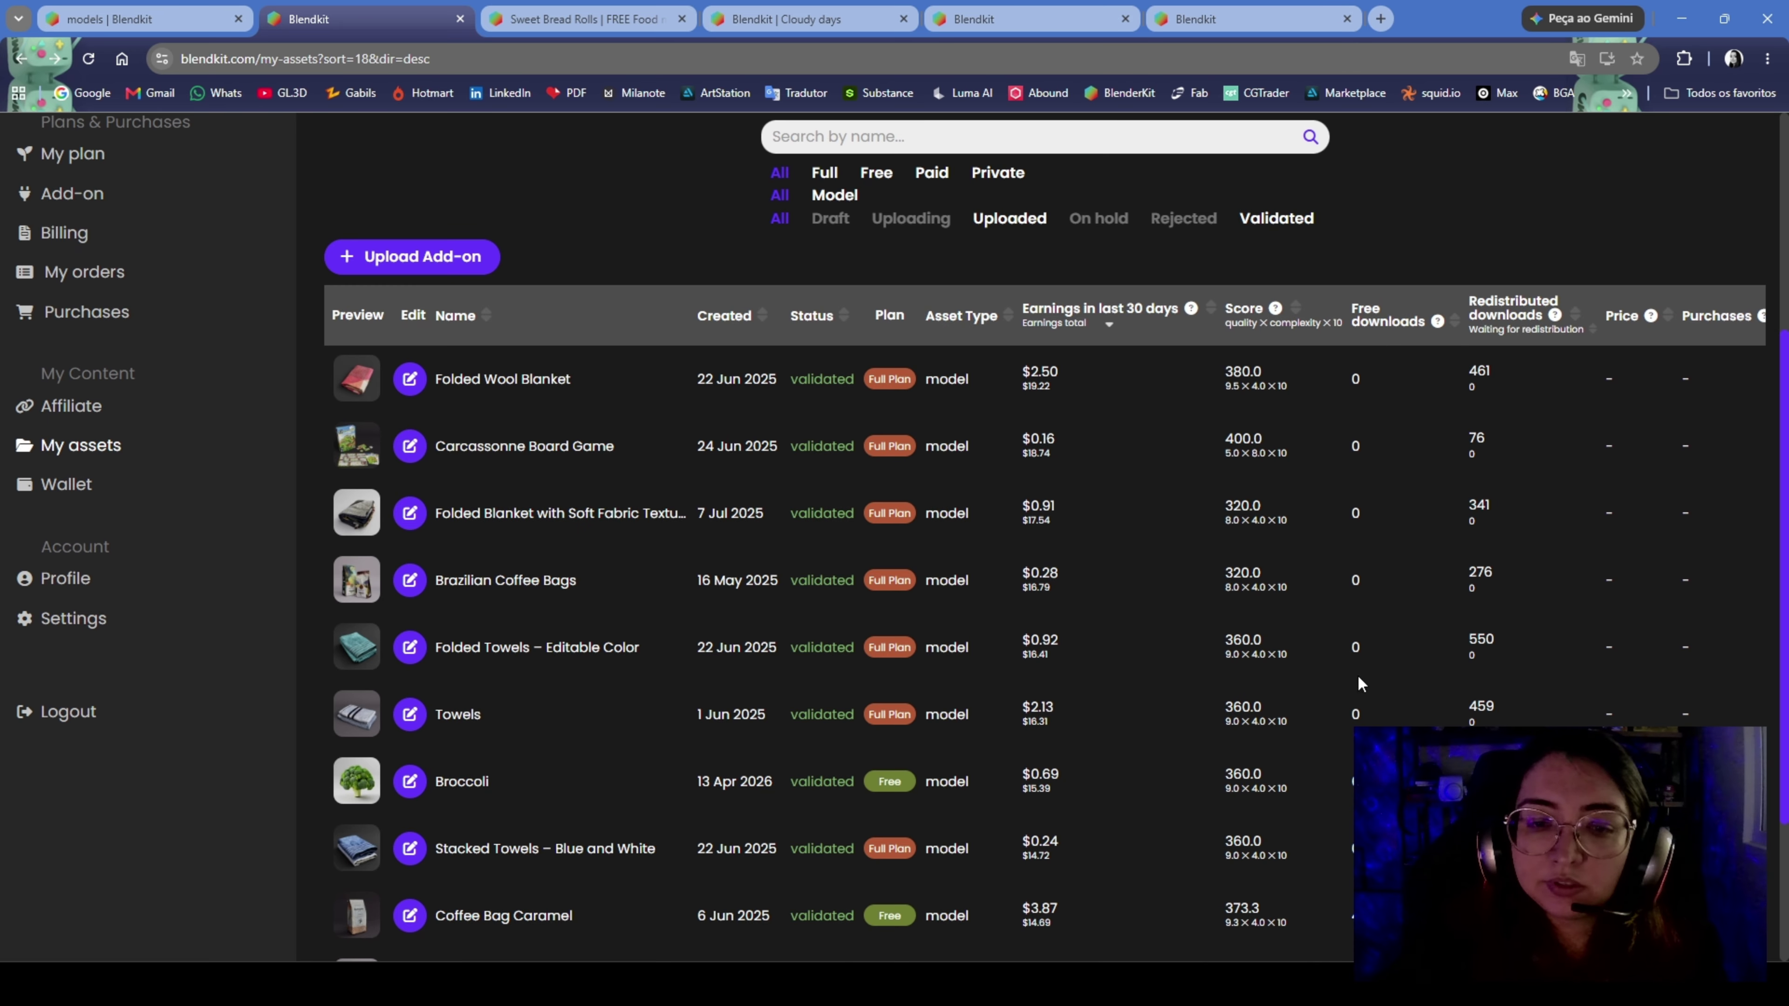
scroll(1346, 715, "down", 2)
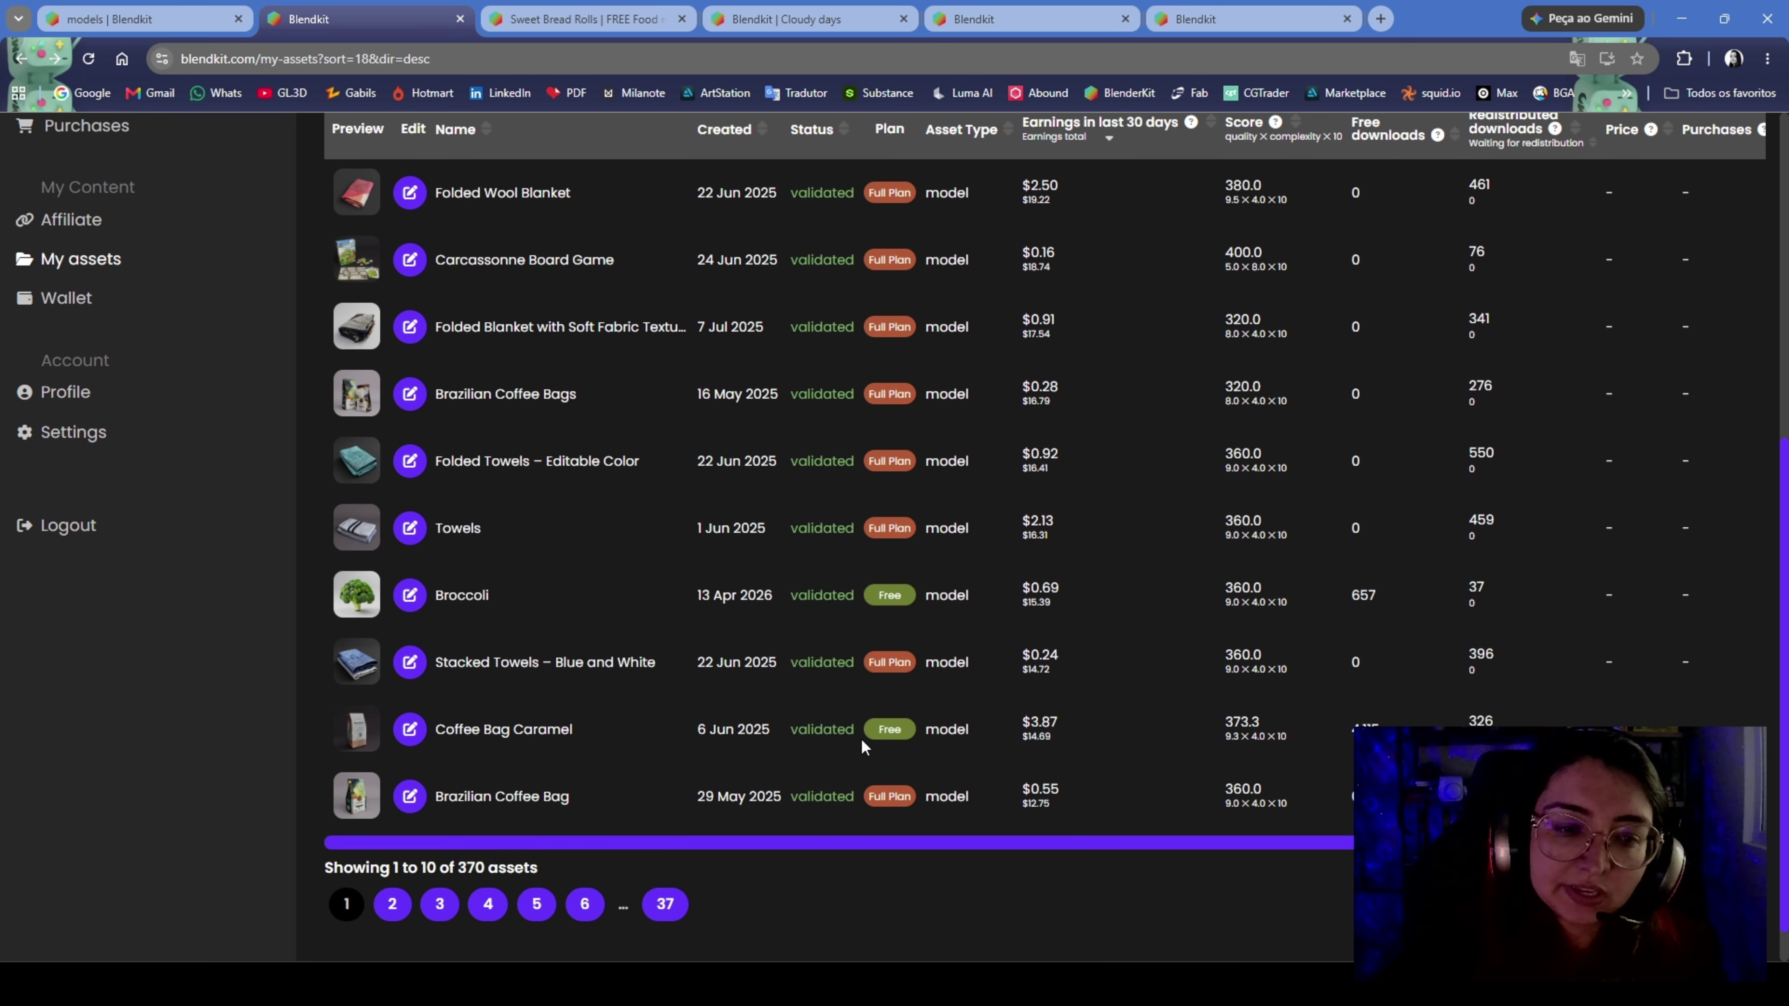
double_click(1346, 736)
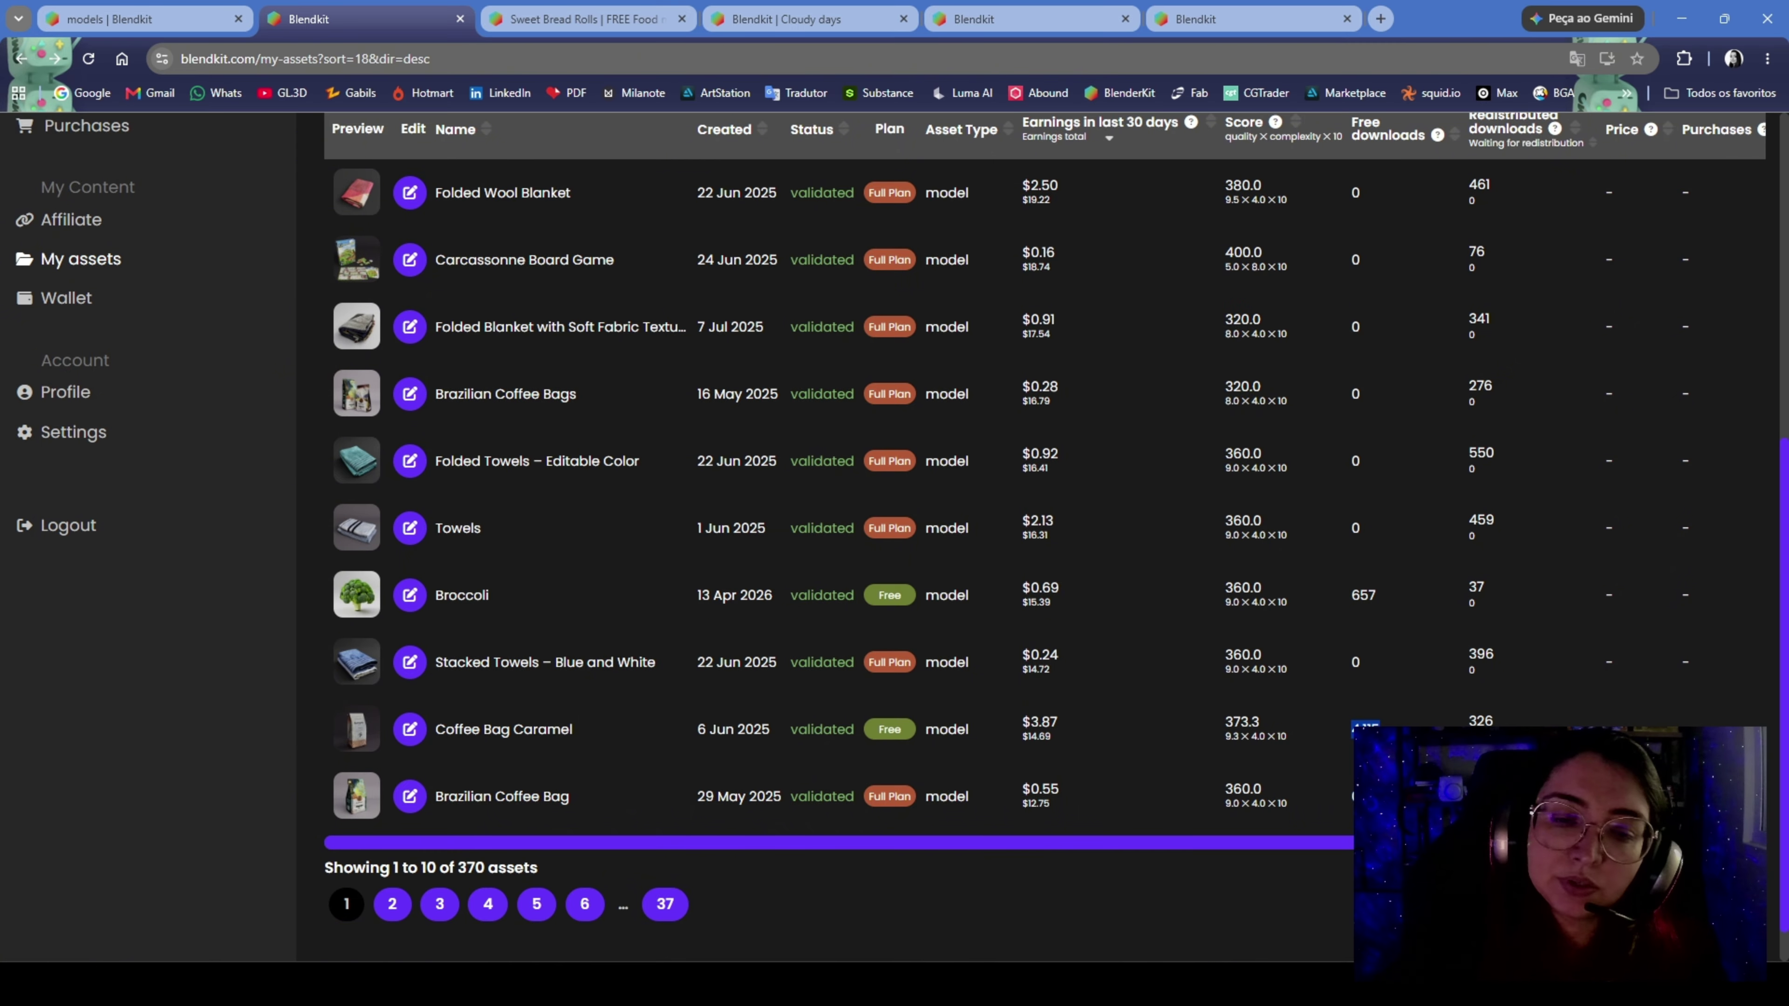
left_click(1342, 741)
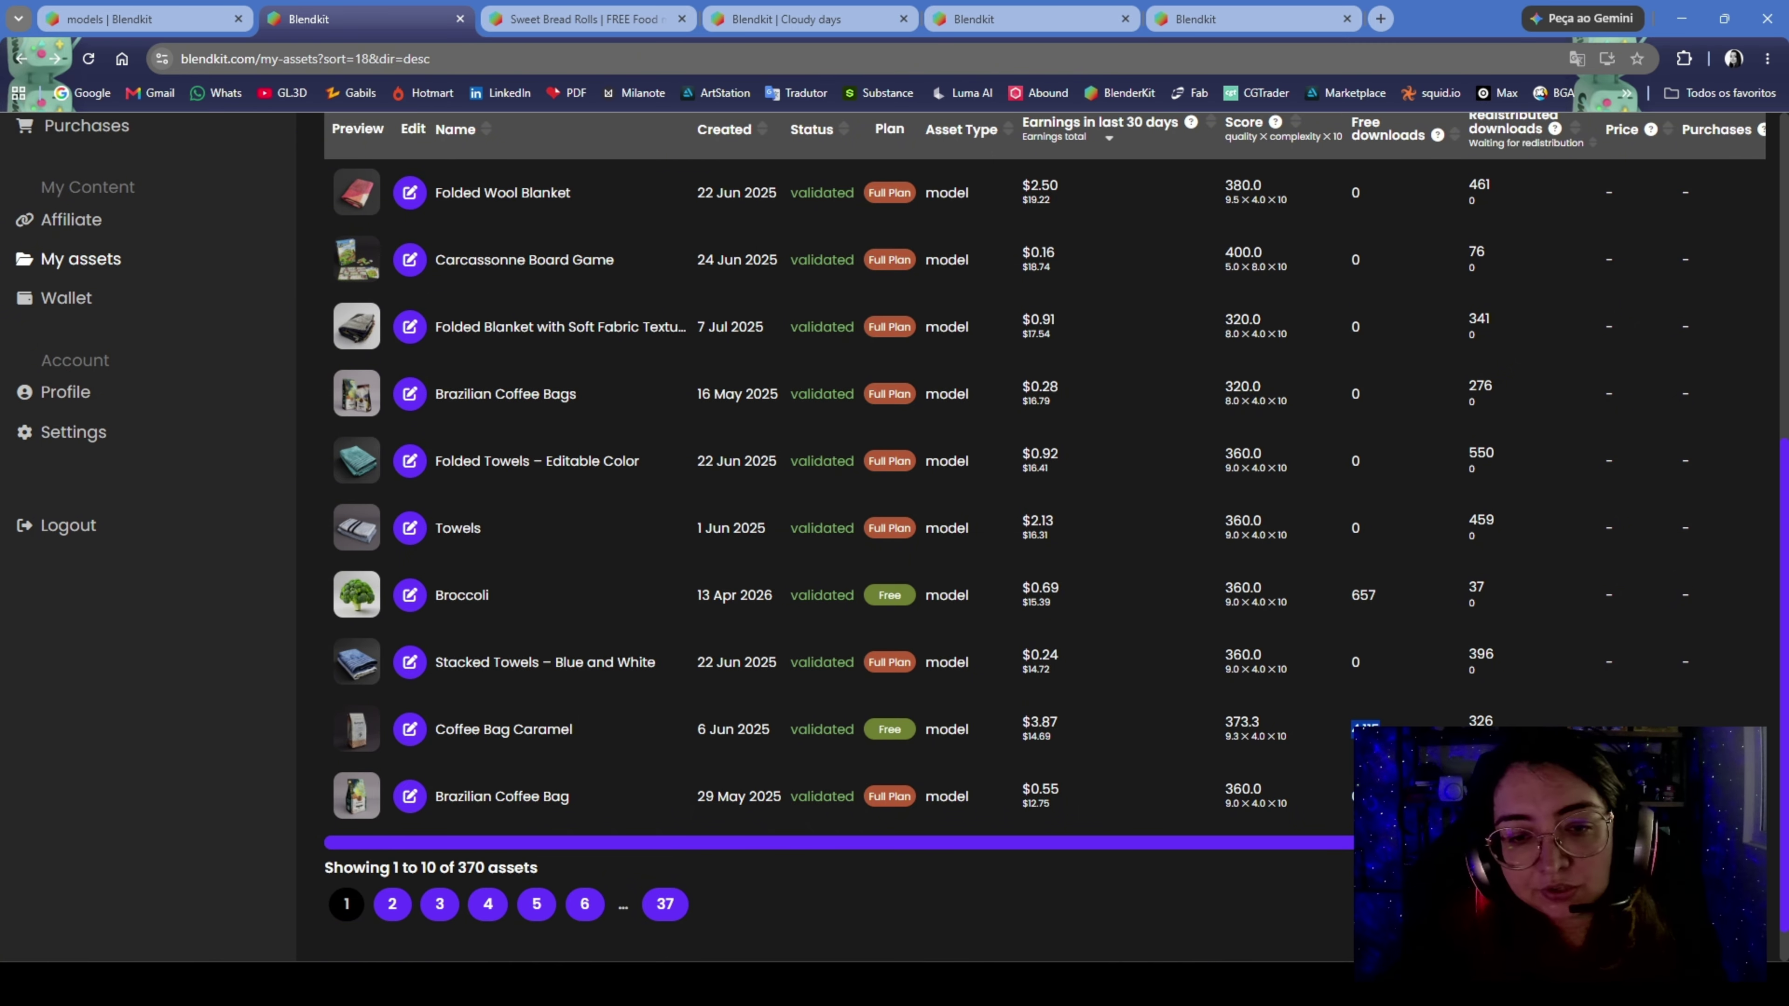
Examine the redistributed and waiting downloads of the Folded Wool Blanket and compare them with the other top-earning models
scroll(1492, 395, "up", 3)
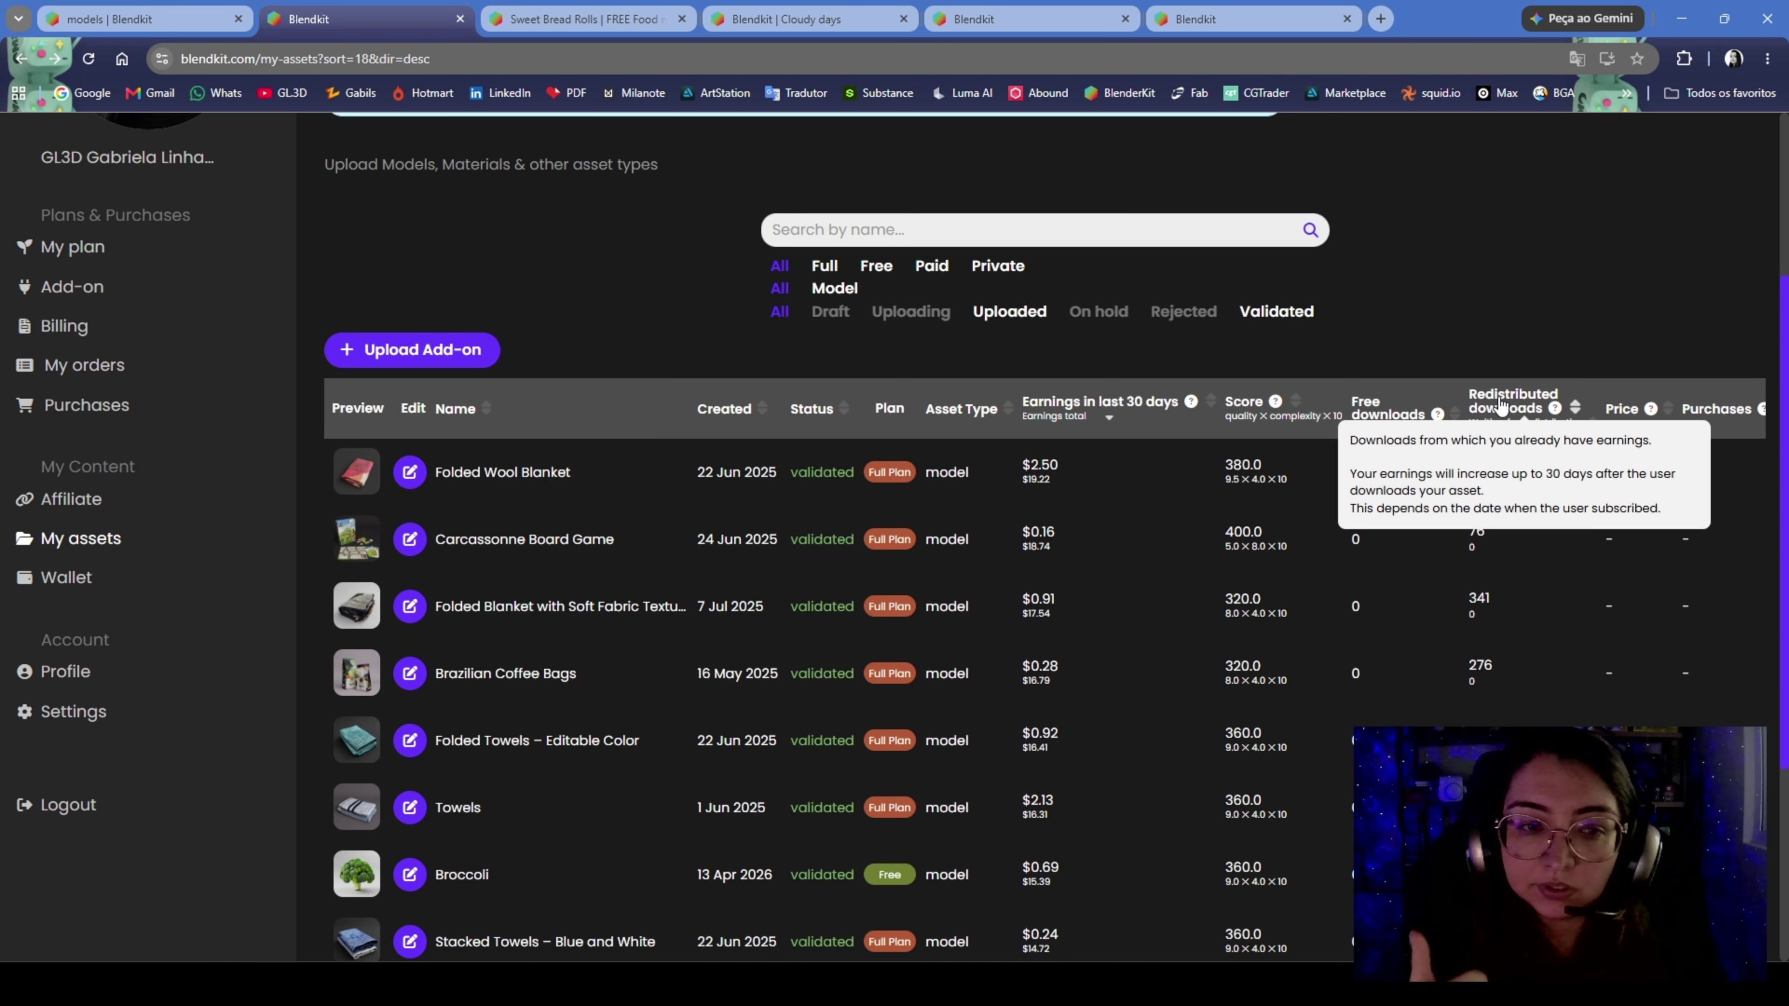
scroll(1463, 498, "down", 1)
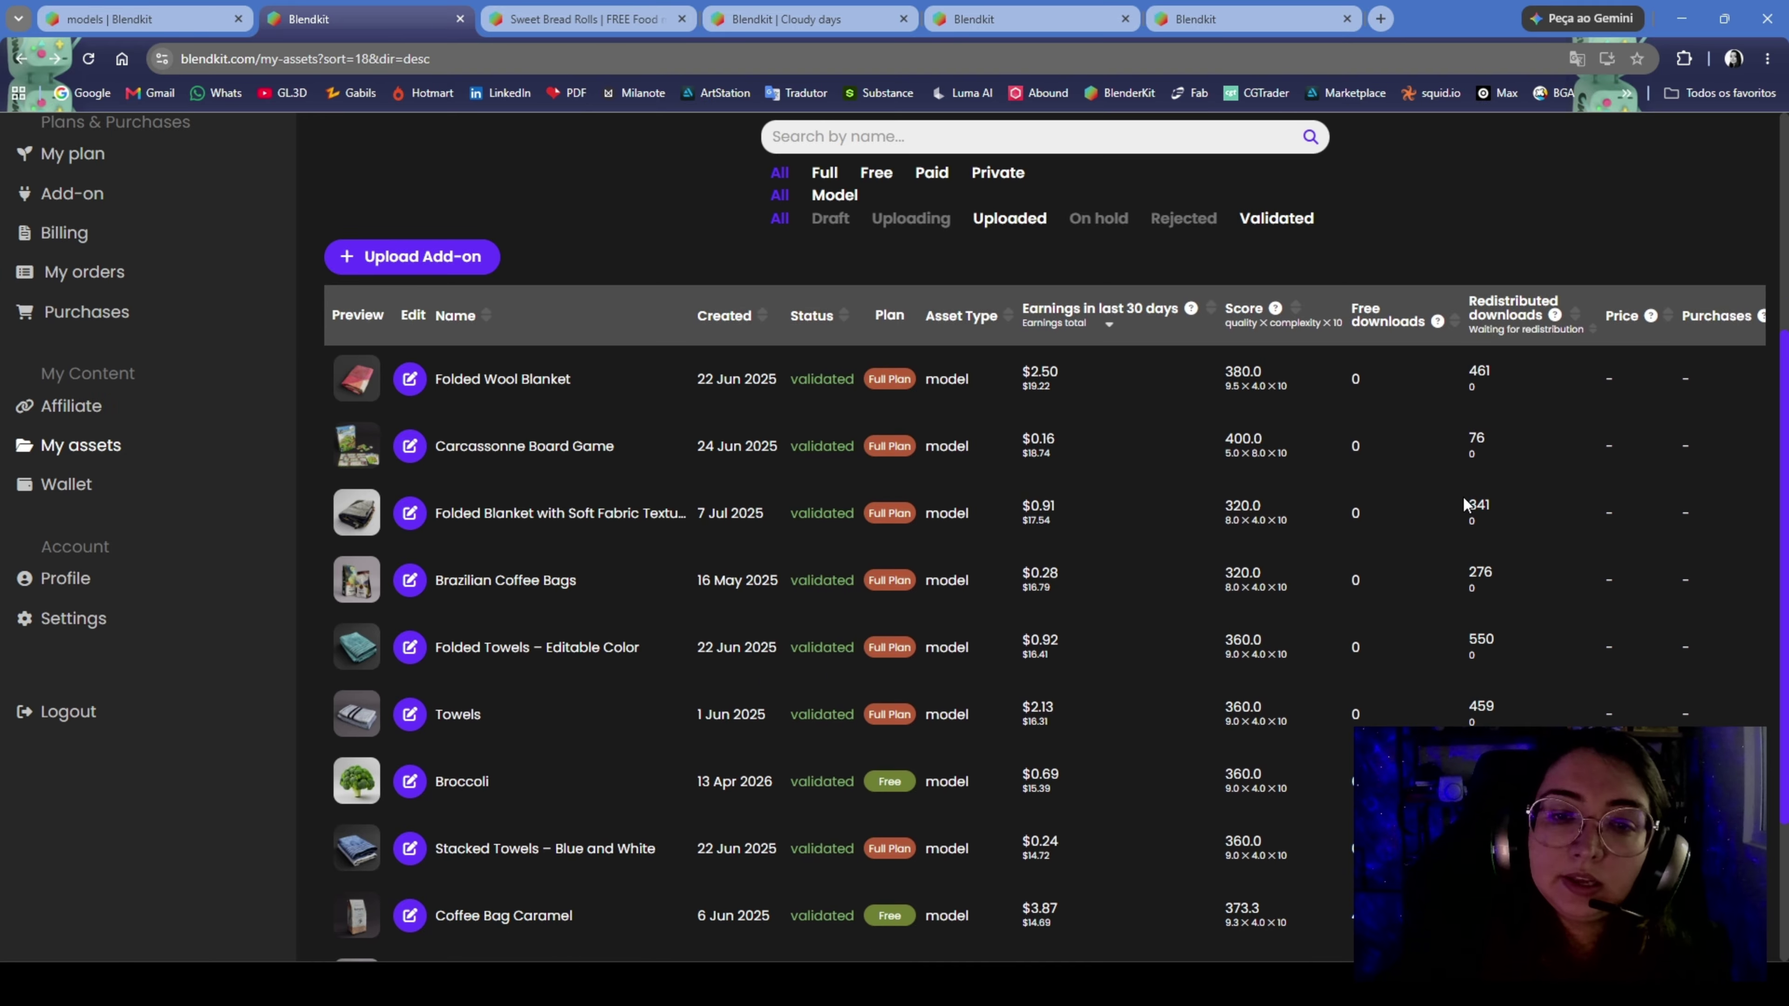
double_click(1474, 374)
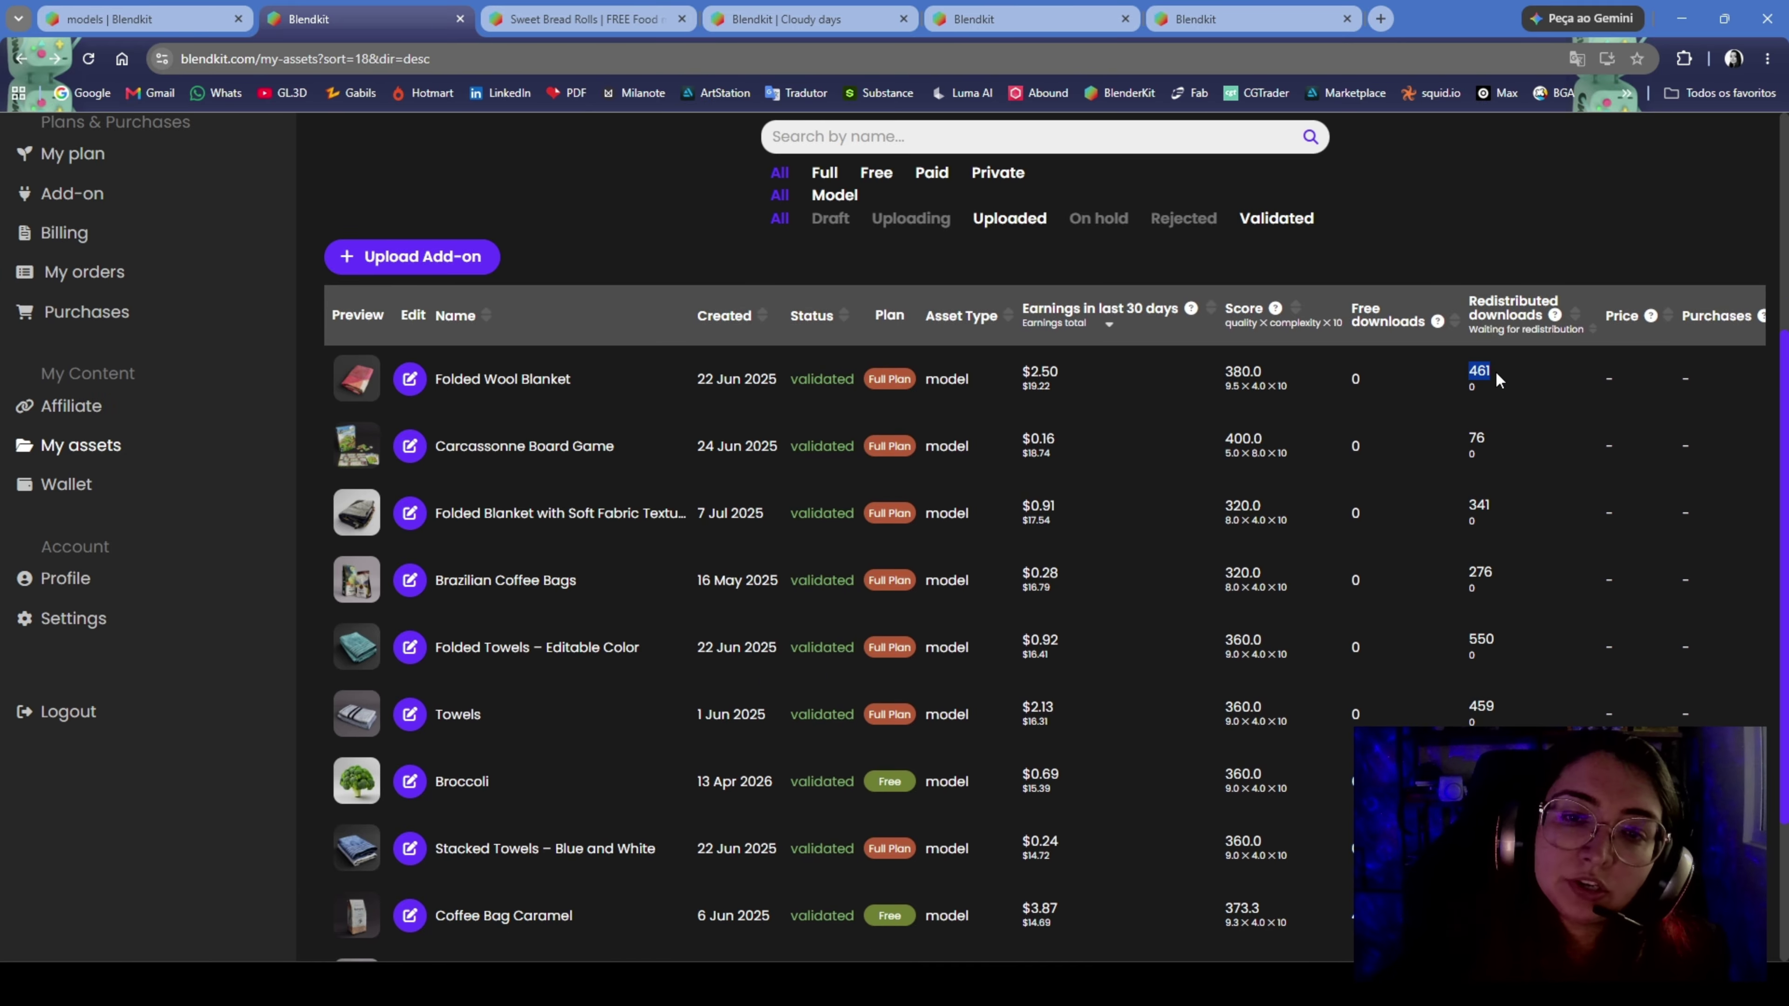
left_click(1474, 389)
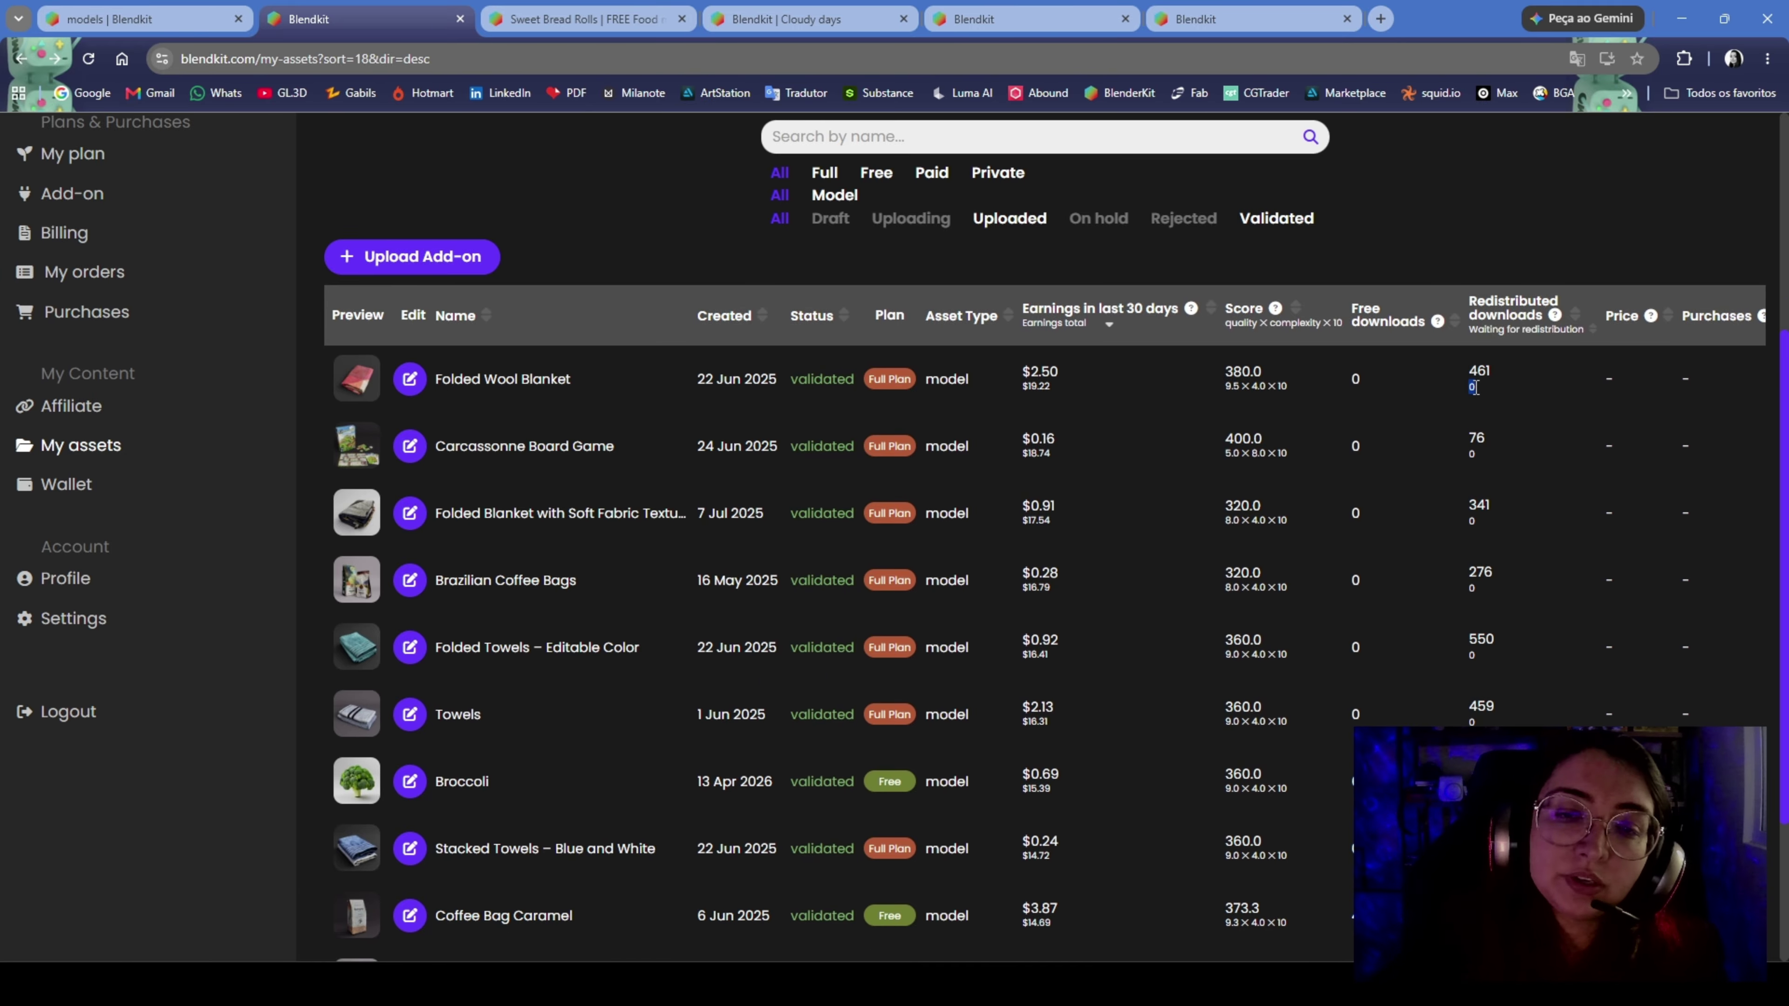
scroll(1482, 545, "down", 1)
scroll(1493, 680, "down", 3)
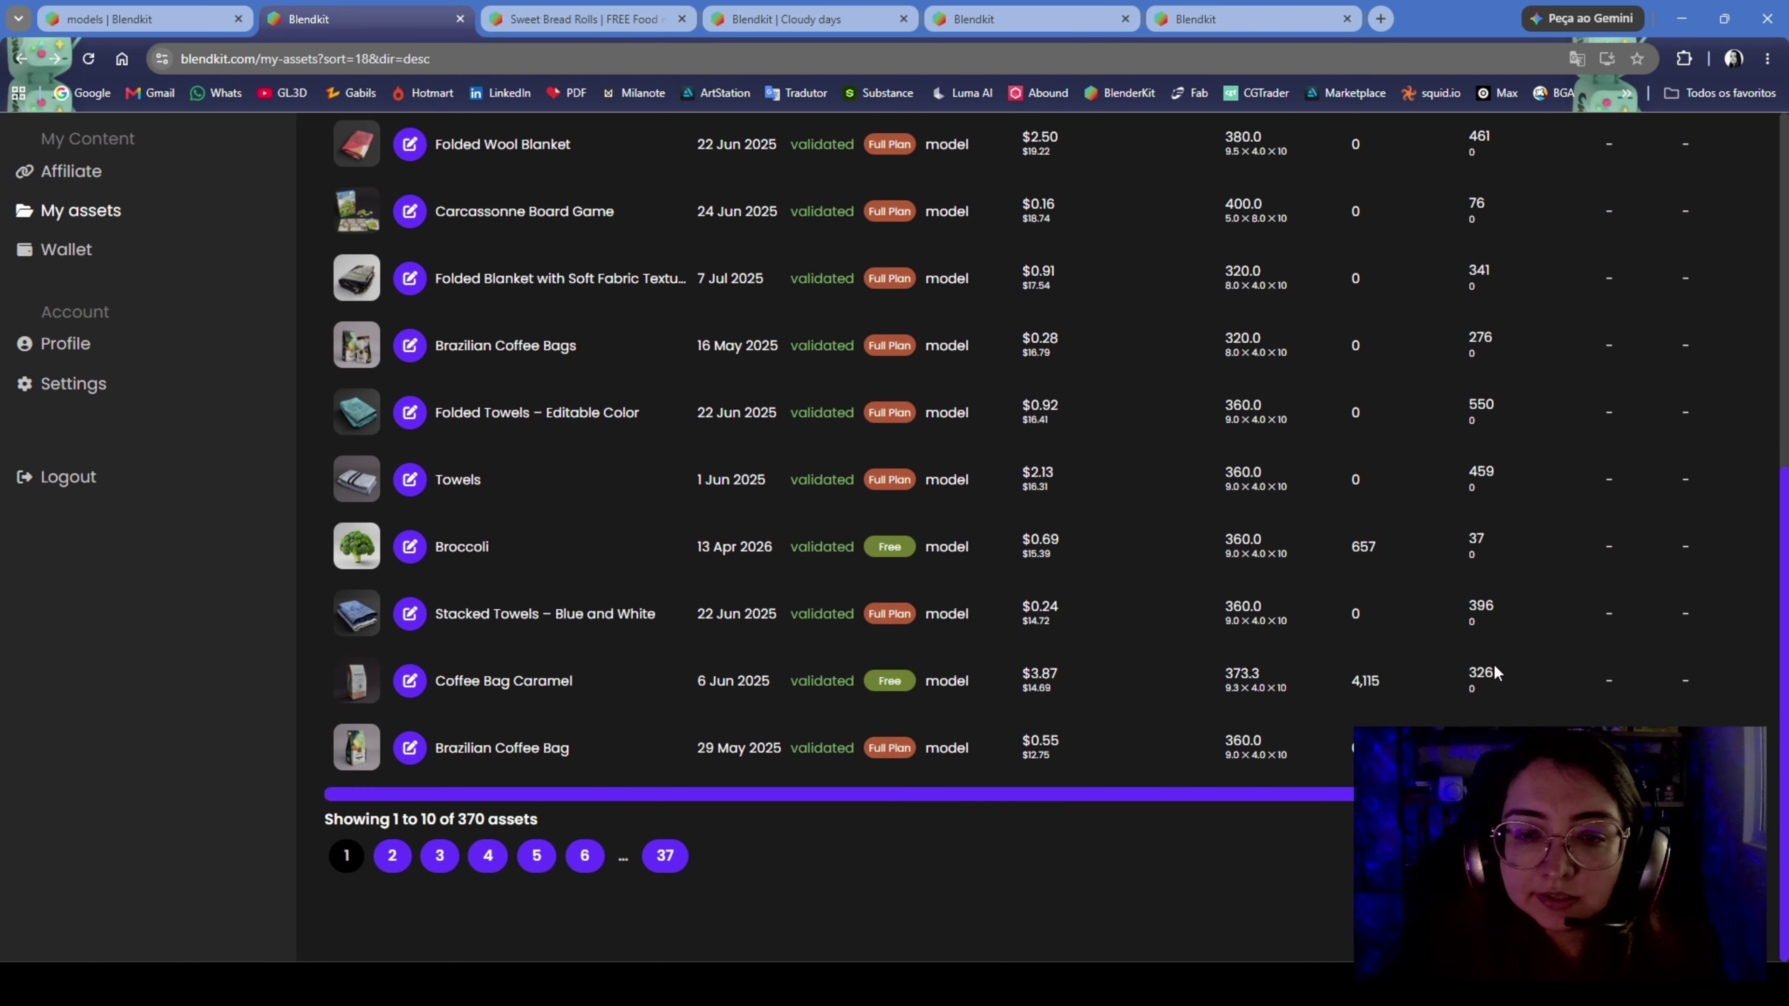
scroll(1494, 681, "up", 3)
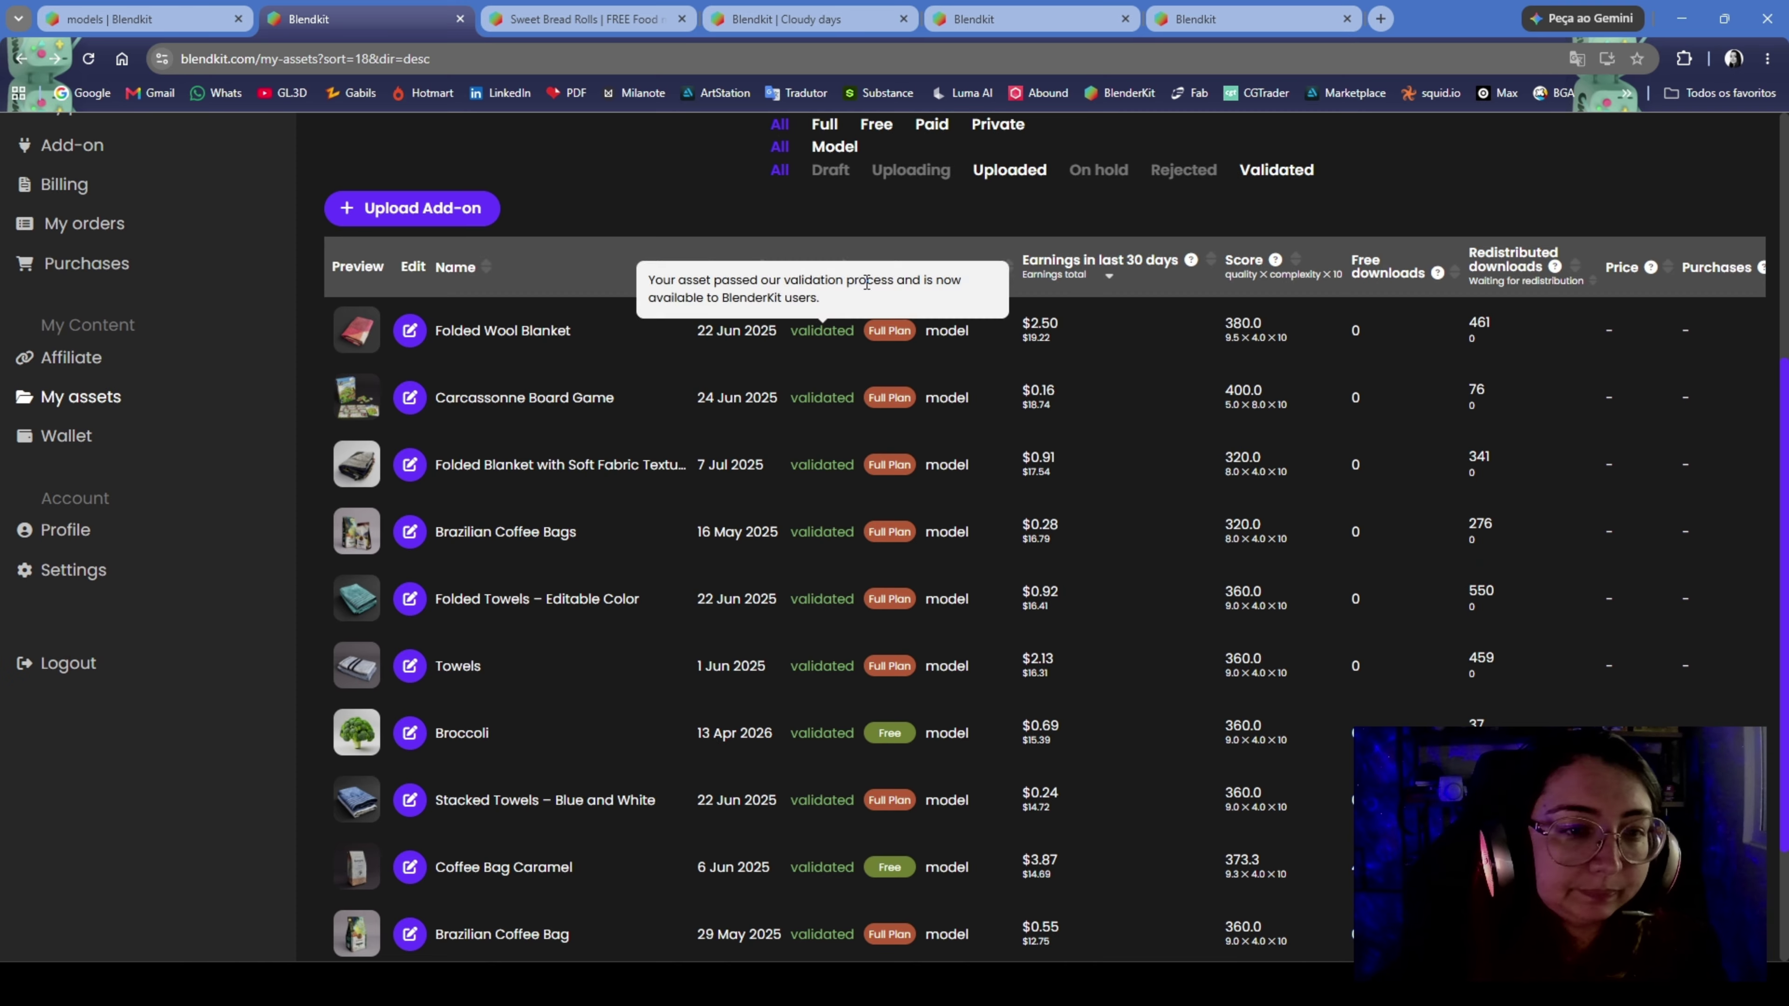
scroll(719, 251, "up", 5)
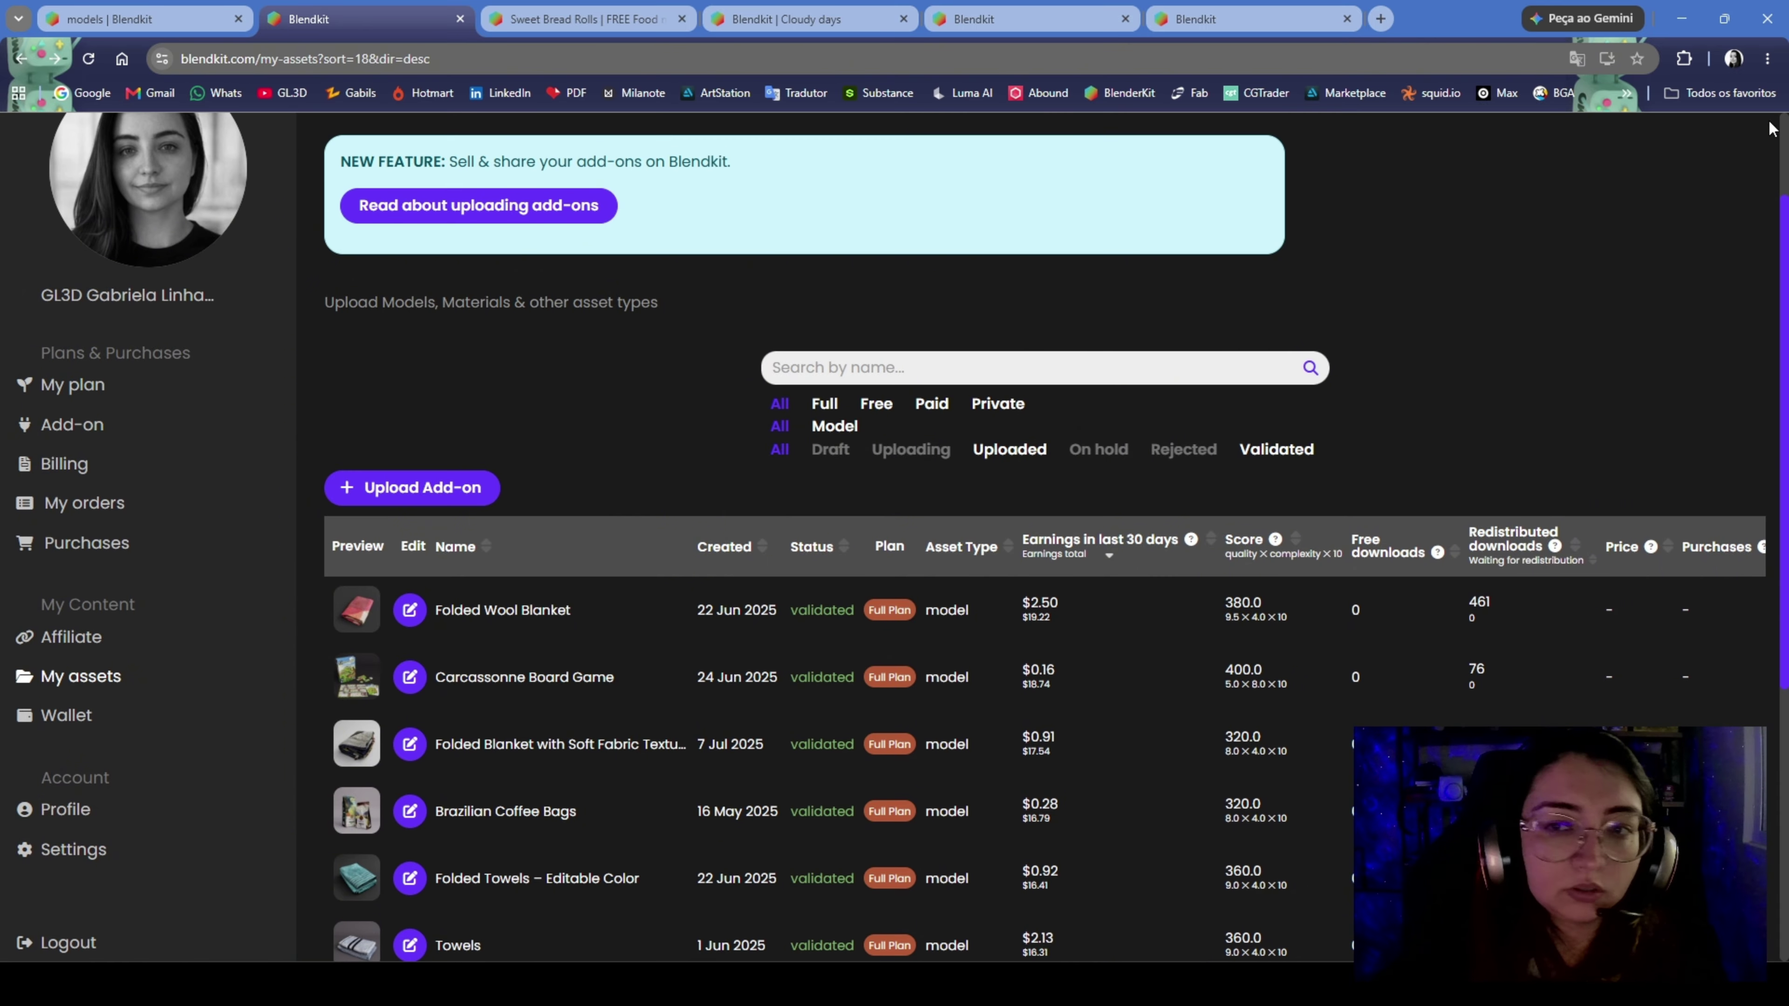
Reload the My assets page and look through the first page of models sorted by total earnings
key("F5")
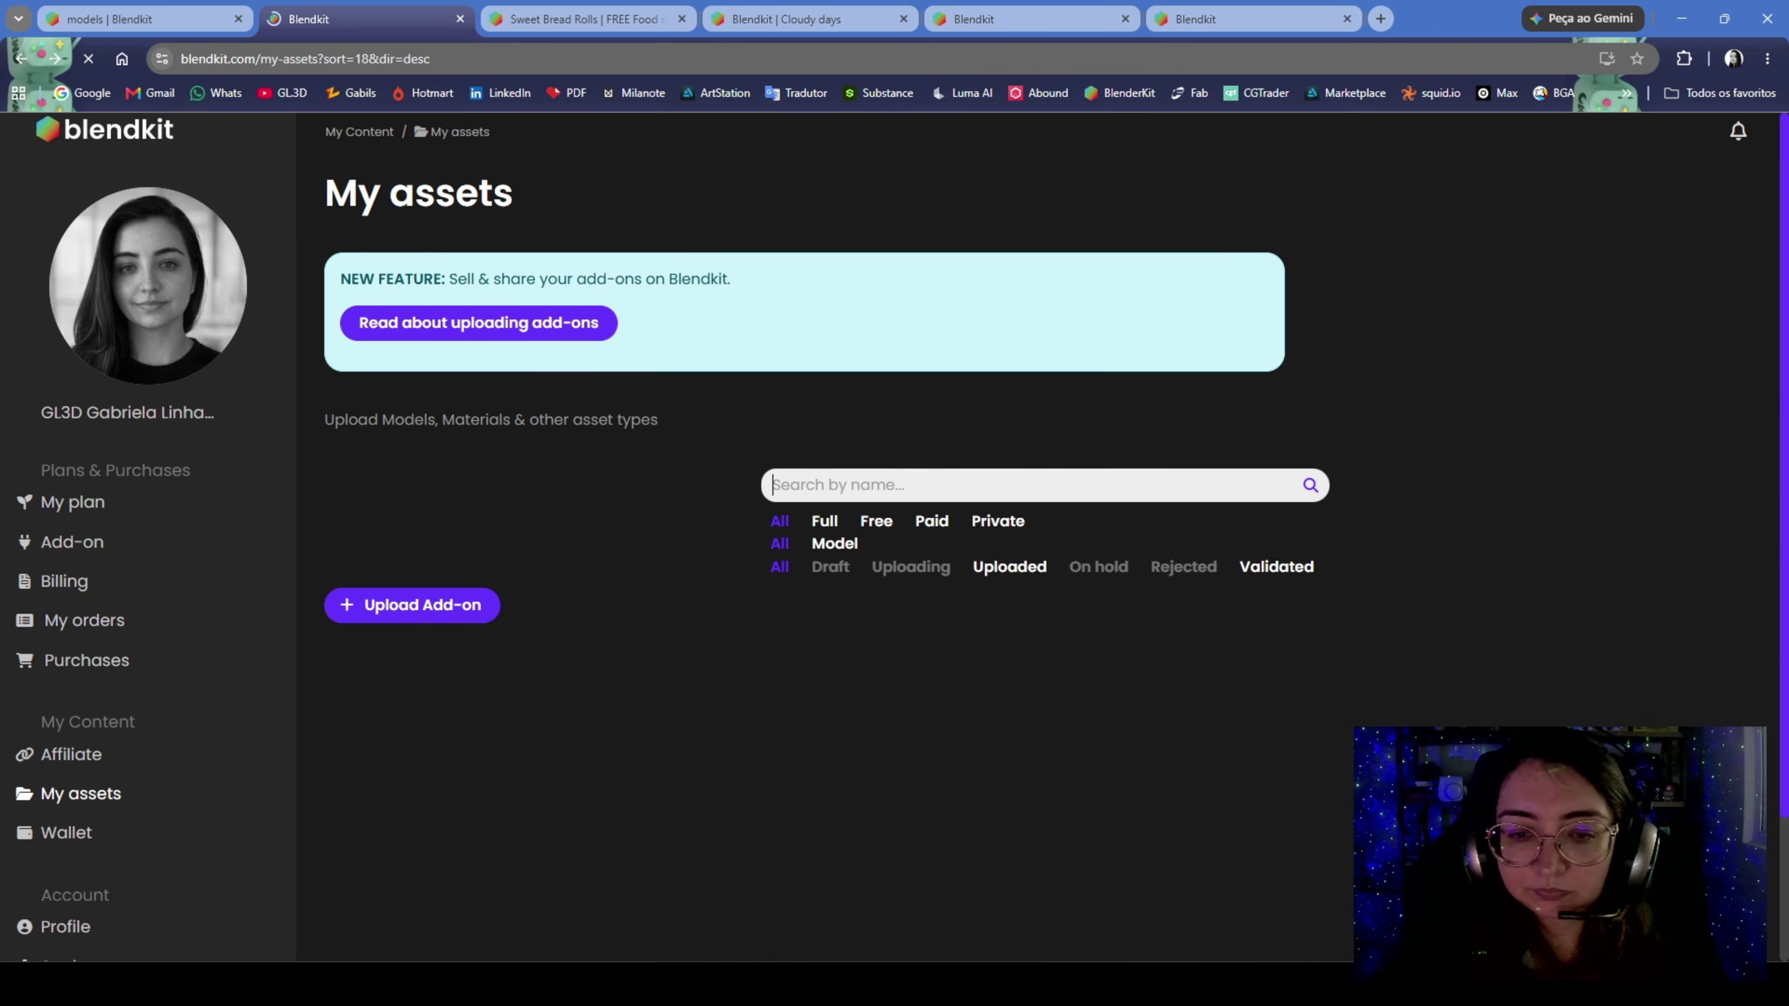
scroll(1042, 535, "down", 1)
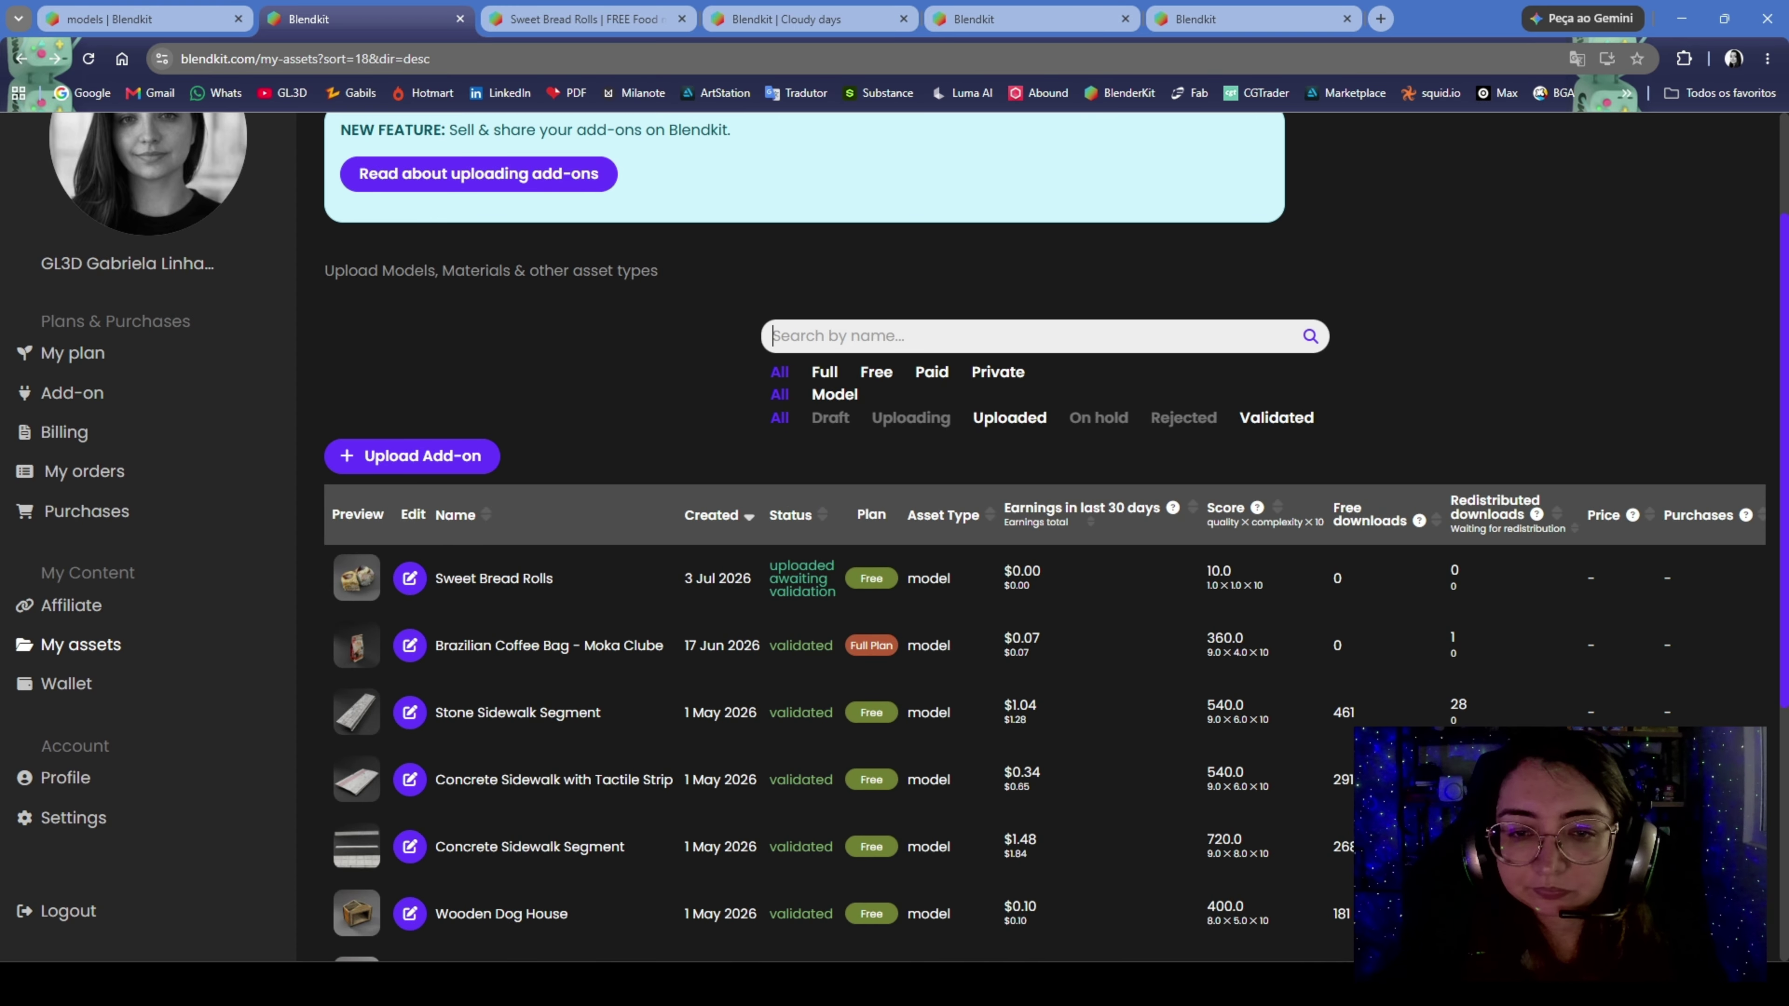
scroll(1042, 536, "down", 1)
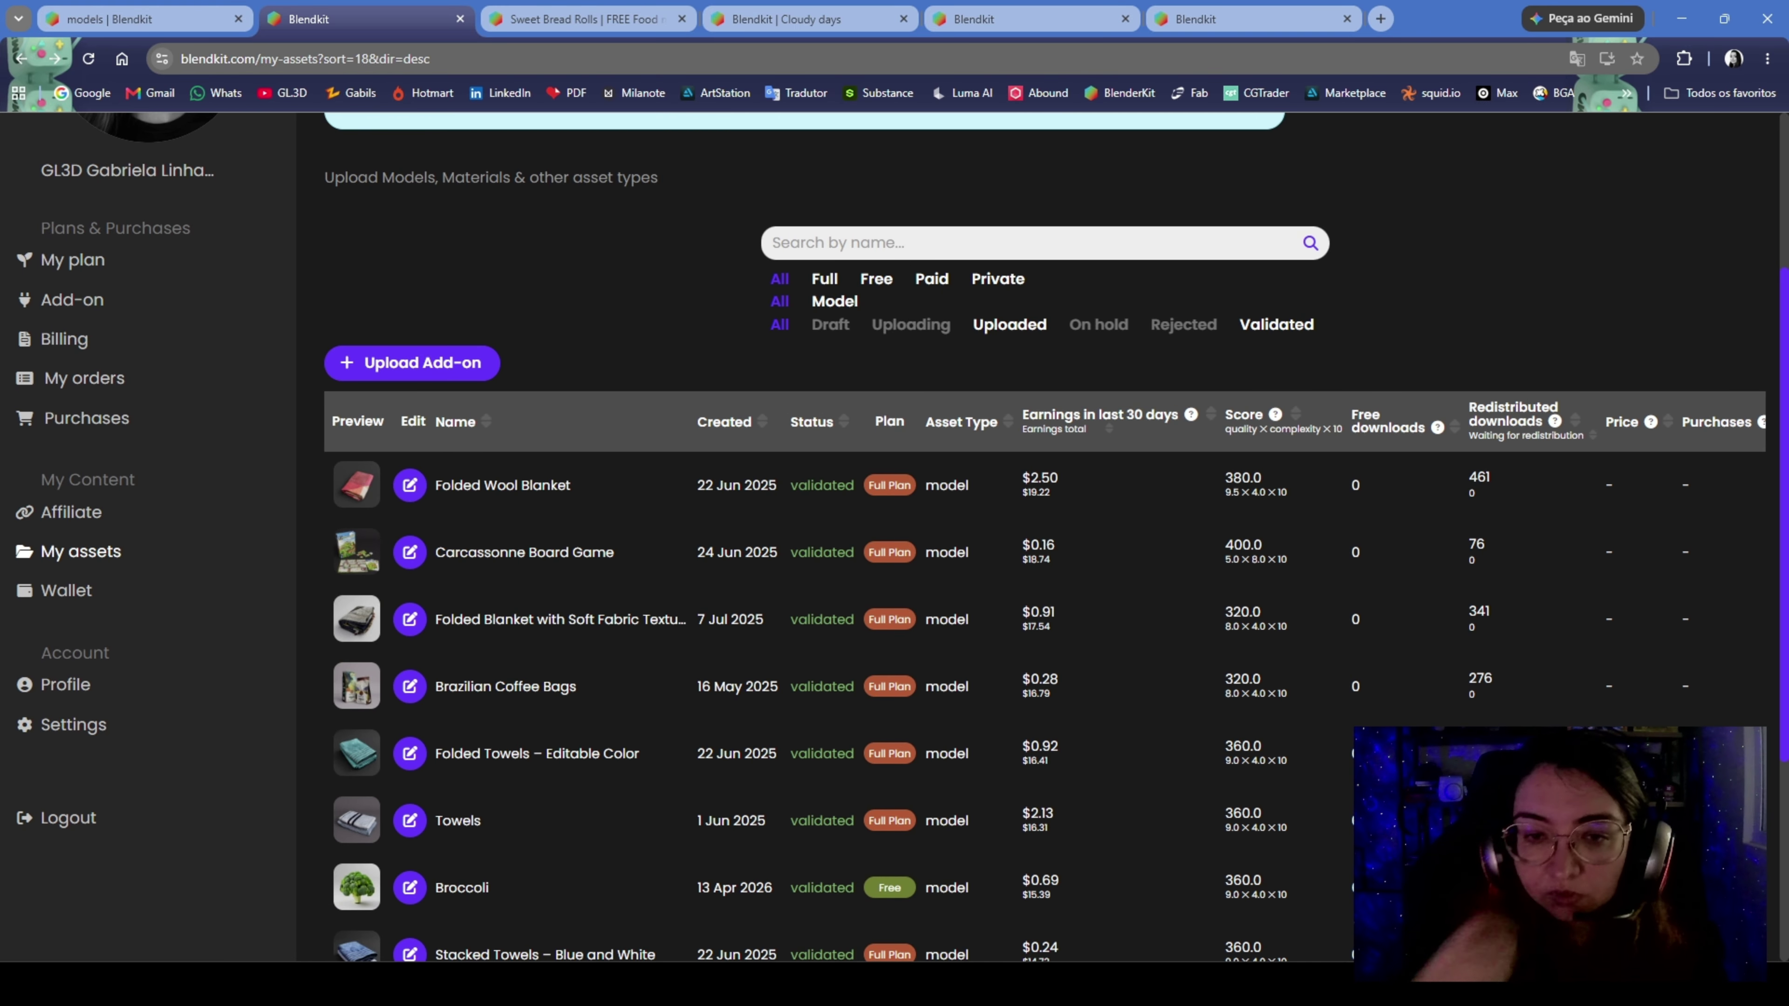
scroll(1042, 536, "down", 3)
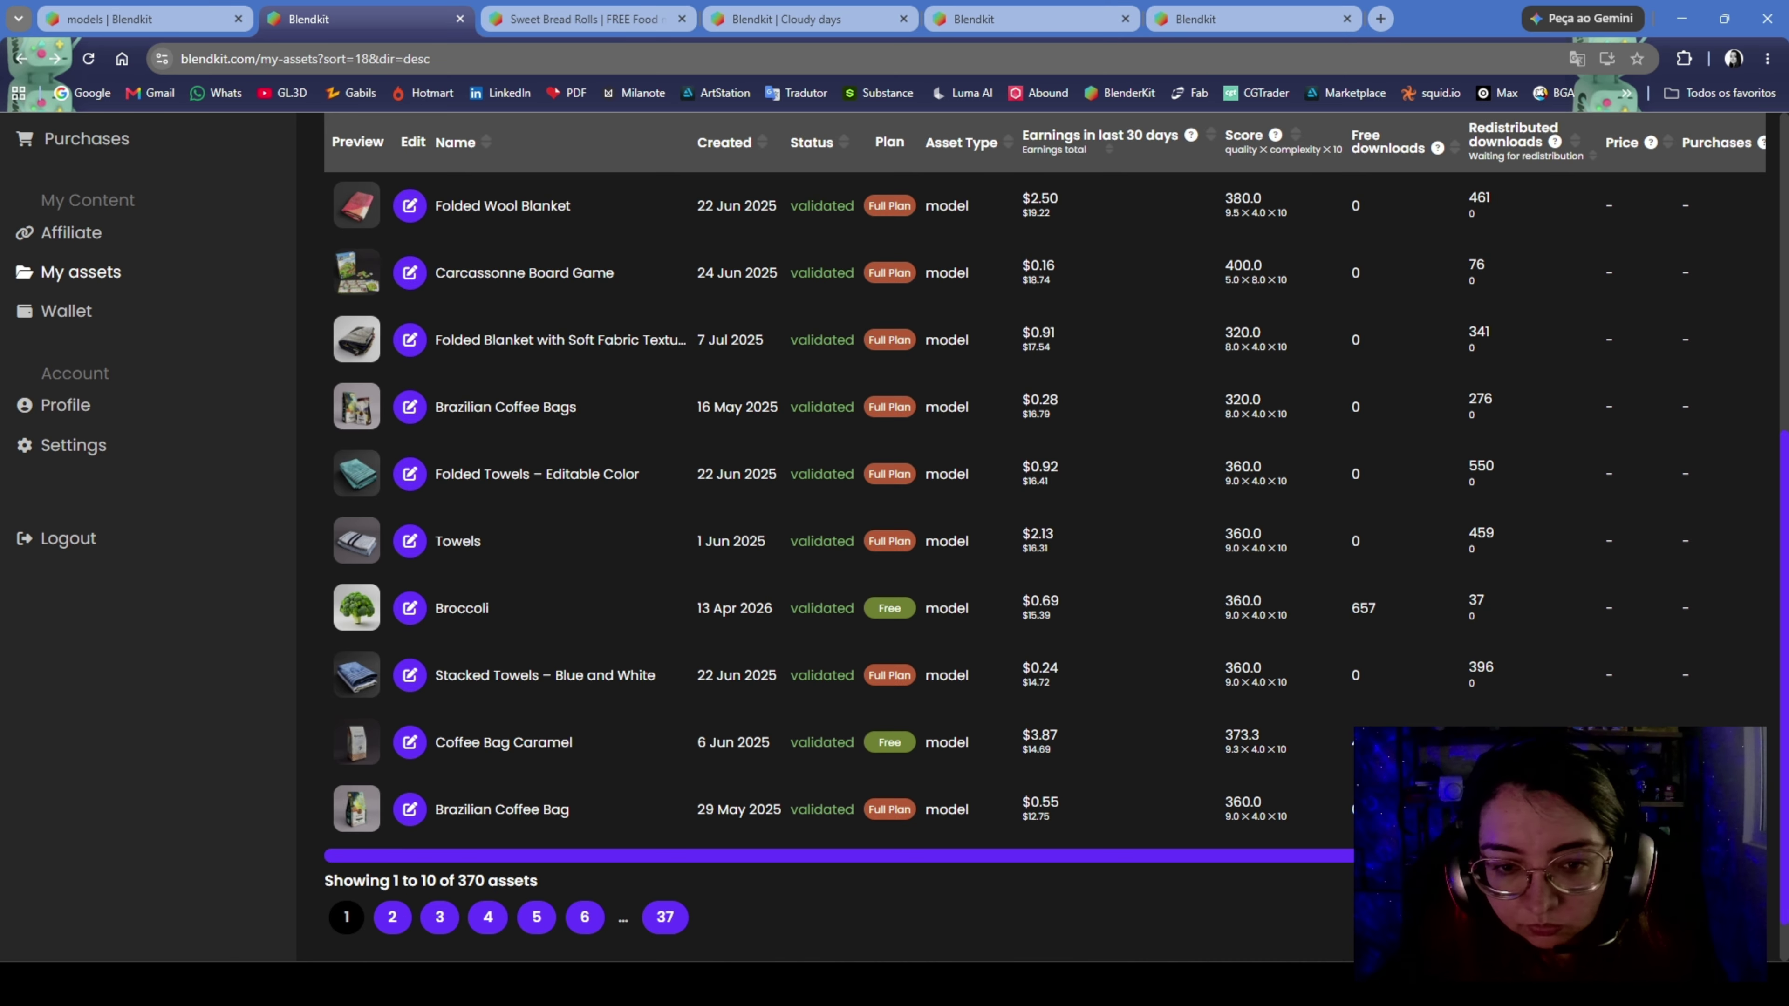
scroll(1431, 468, "up", 3)
scroll(1432, 469, "down", 4)
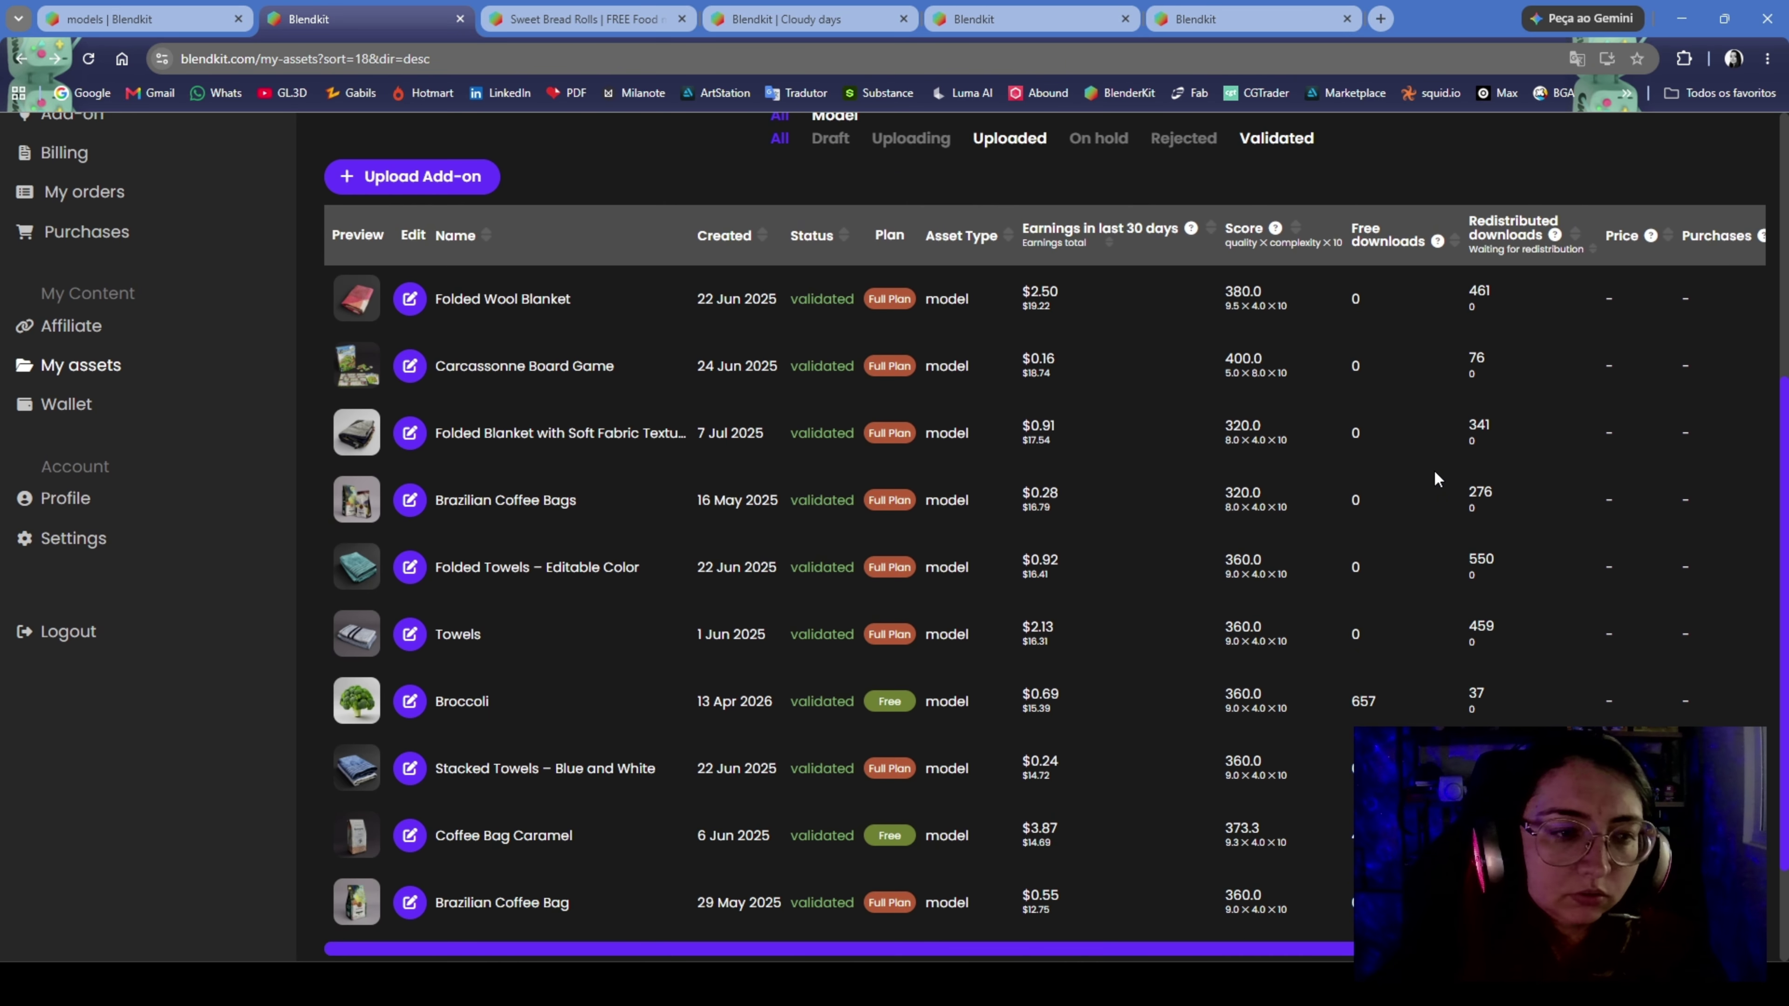
Go through pages 2 and 3 of the sorted asset list to review the models' earnings and downloads
left_click(393, 855)
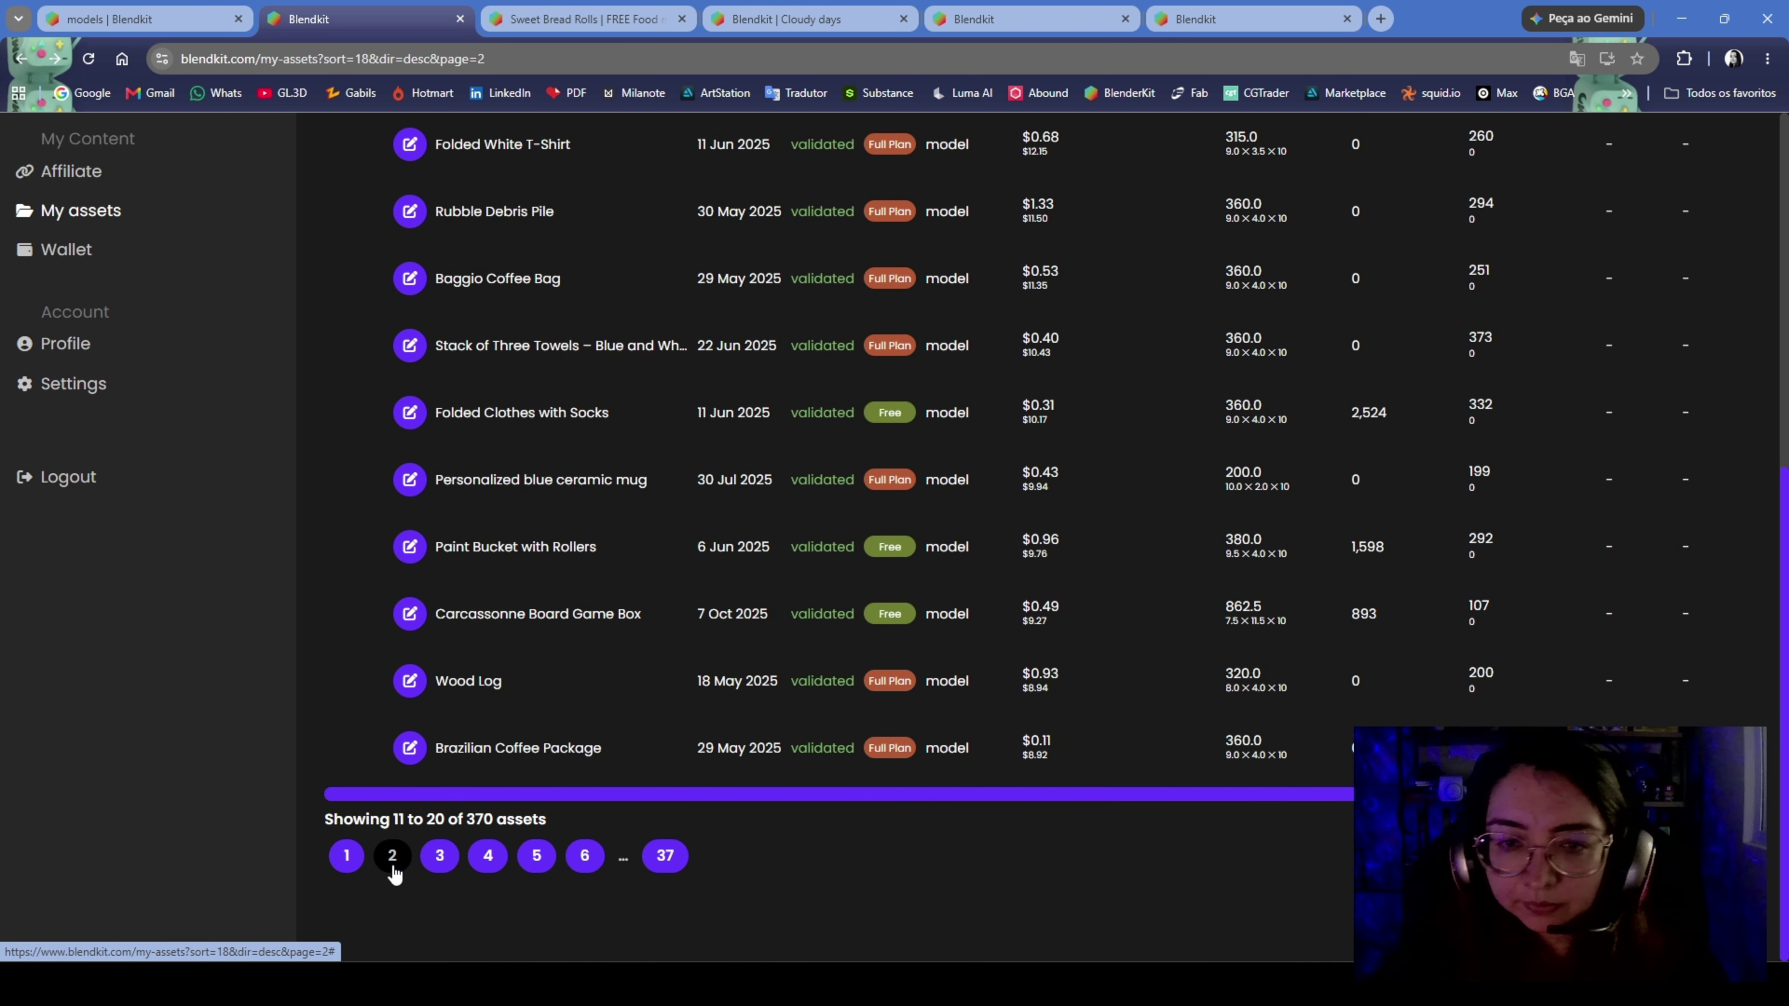
scroll(1182, 675, "up", 2)
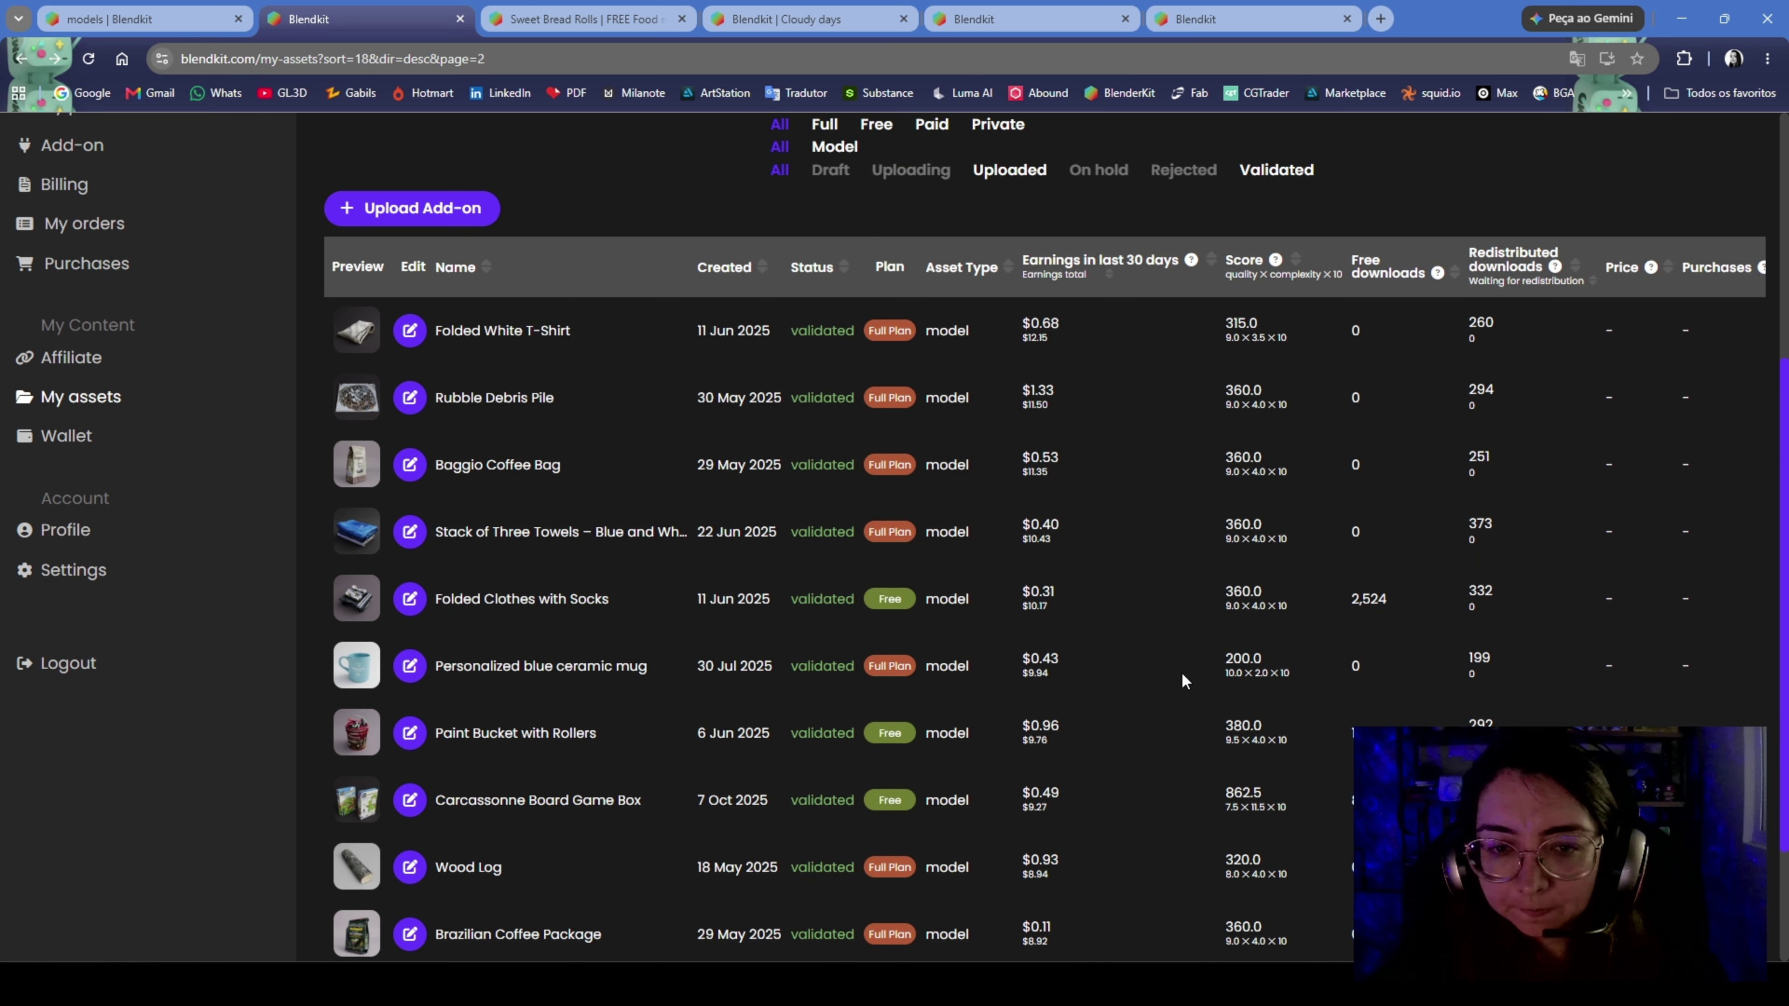
scroll(1182, 675, "down", 3)
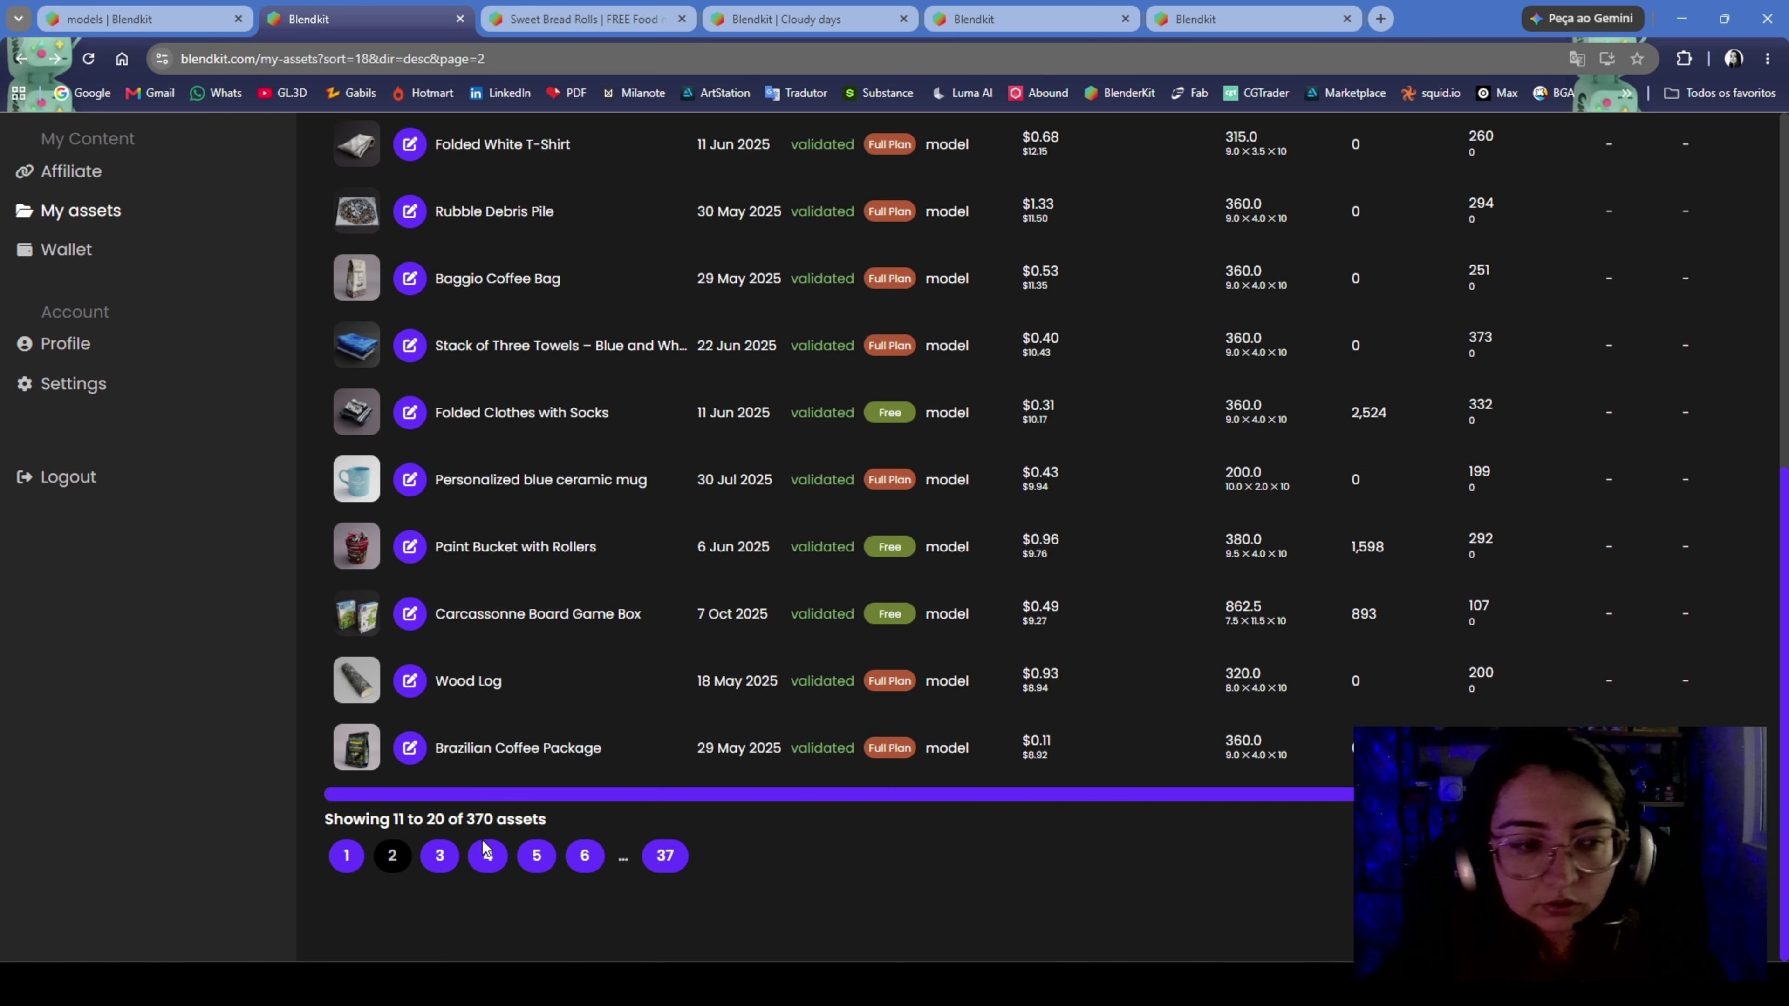
scroll(1513, 583, "up", 4)
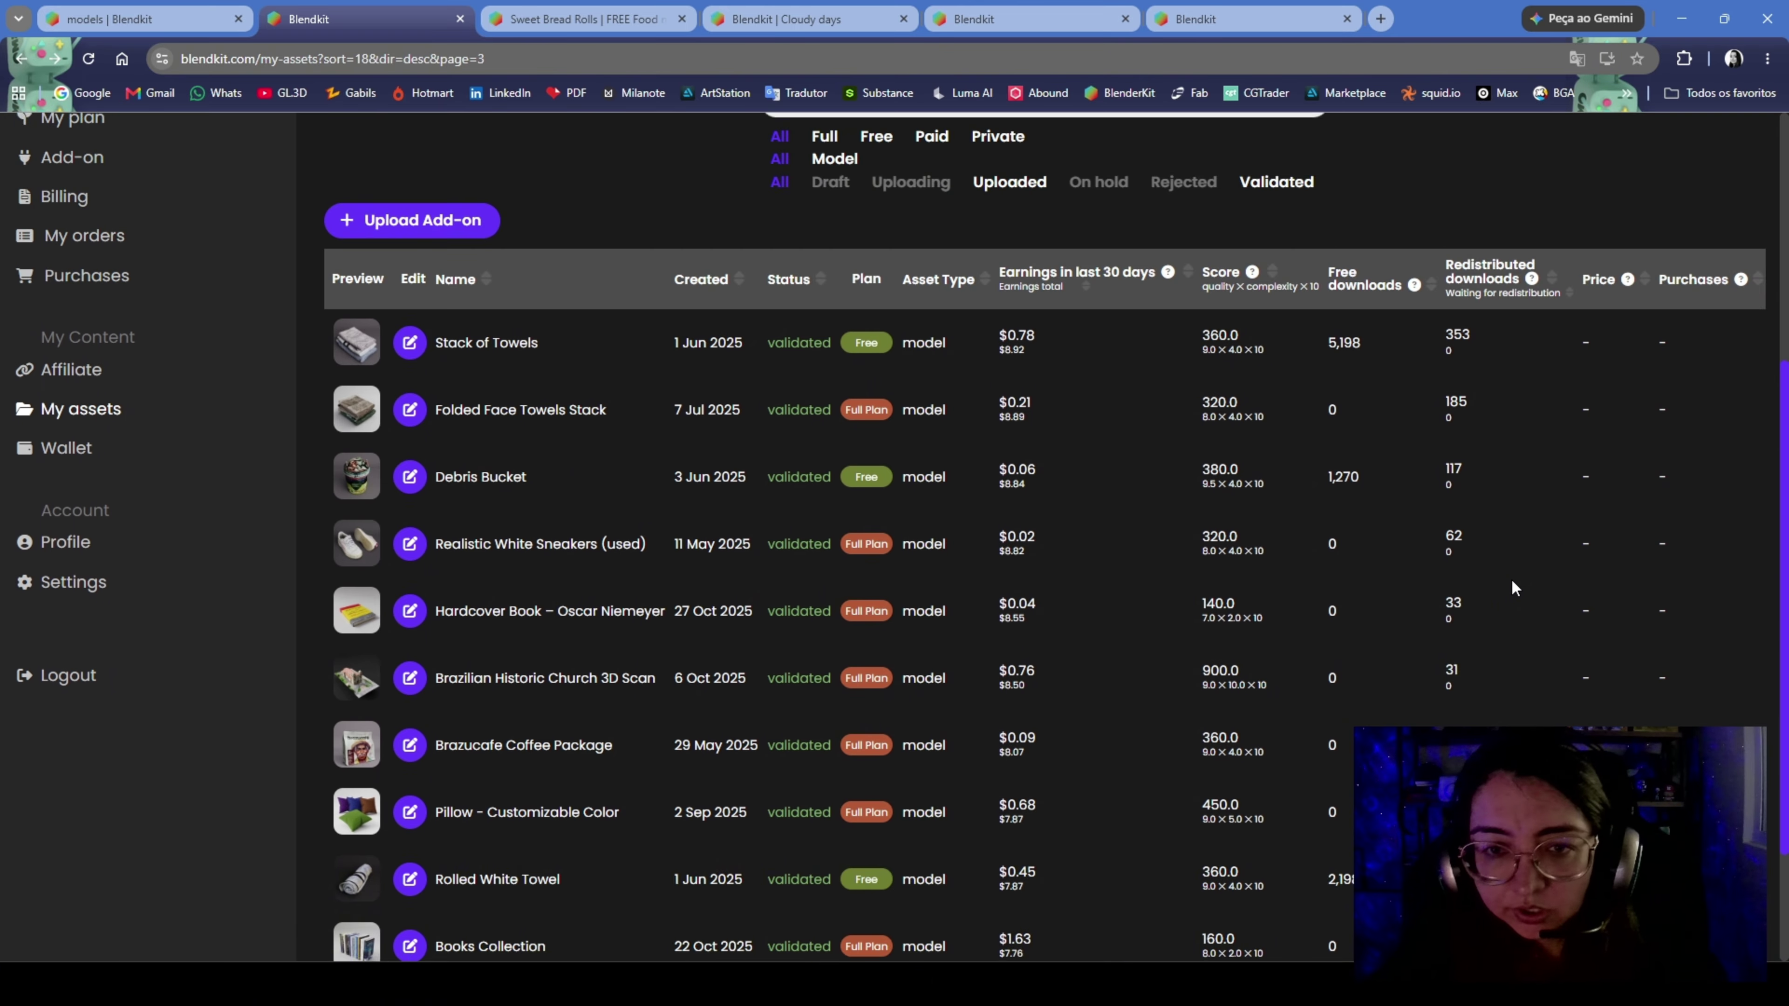
scroll(1510, 585, "down", 4)
scroll(1508, 593, "up", 3)
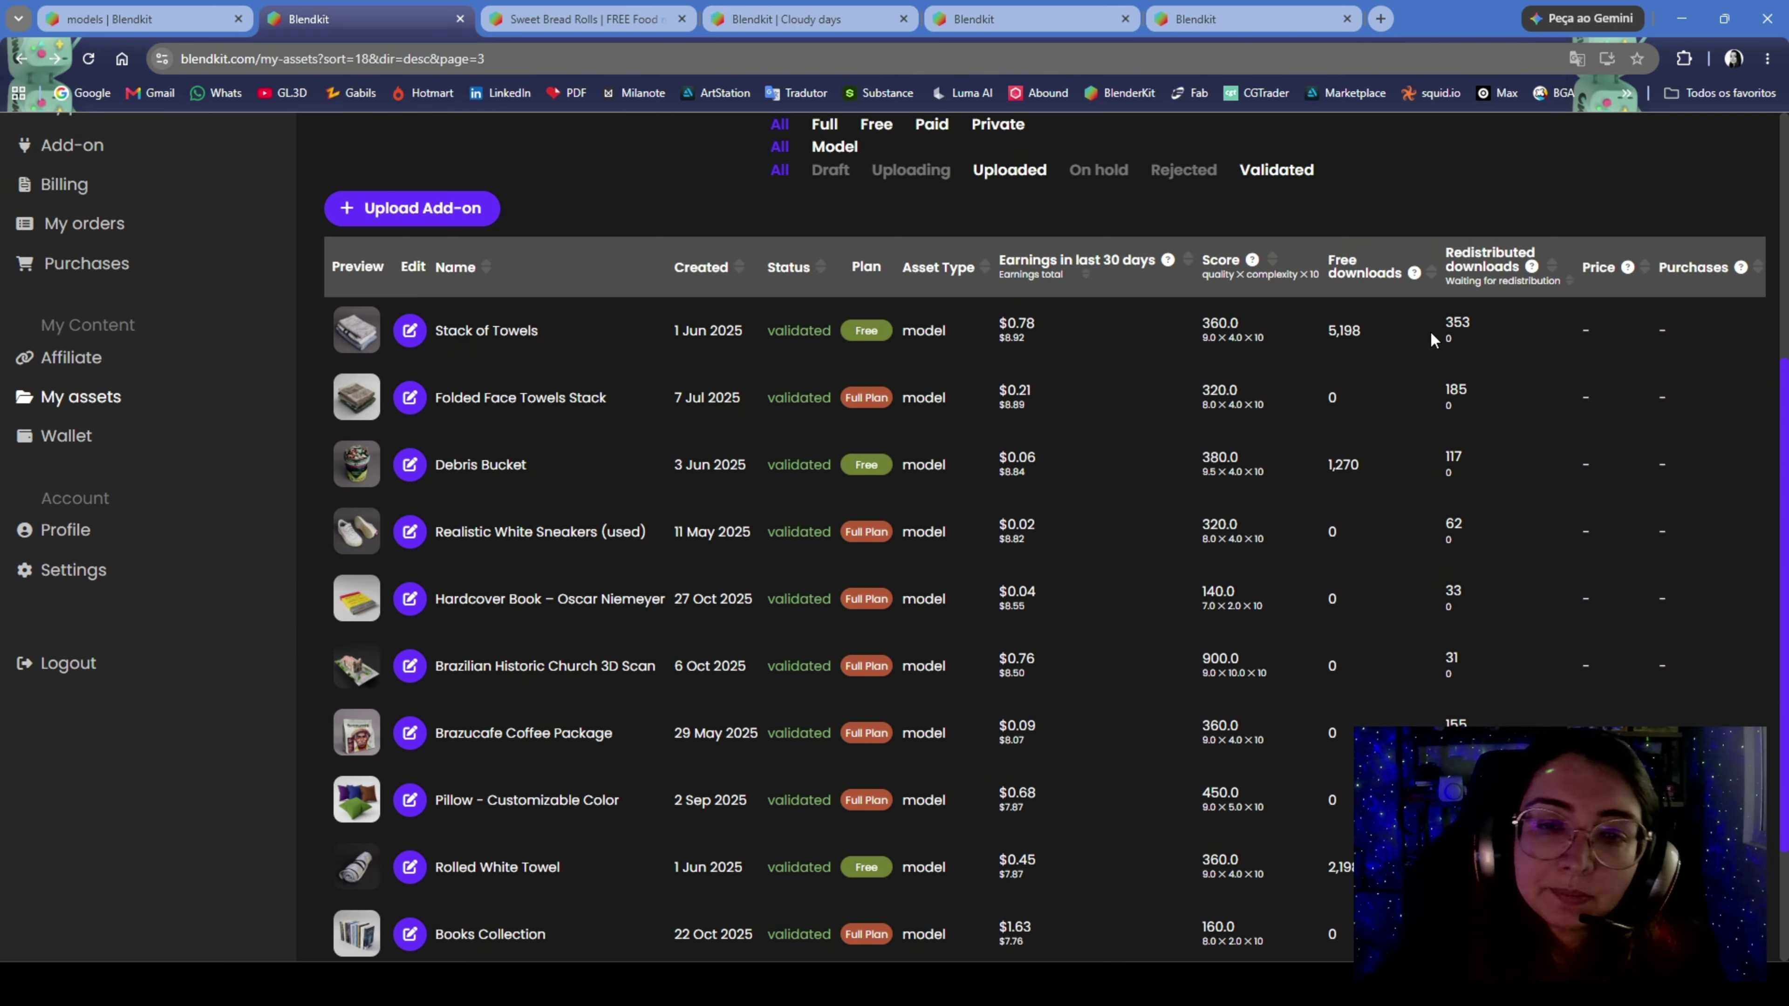
Examine the redistributed downloads and the downloads waiting for redistribution of the Stack of Towels model
left_click_drag(1444, 340, 1453, 339)
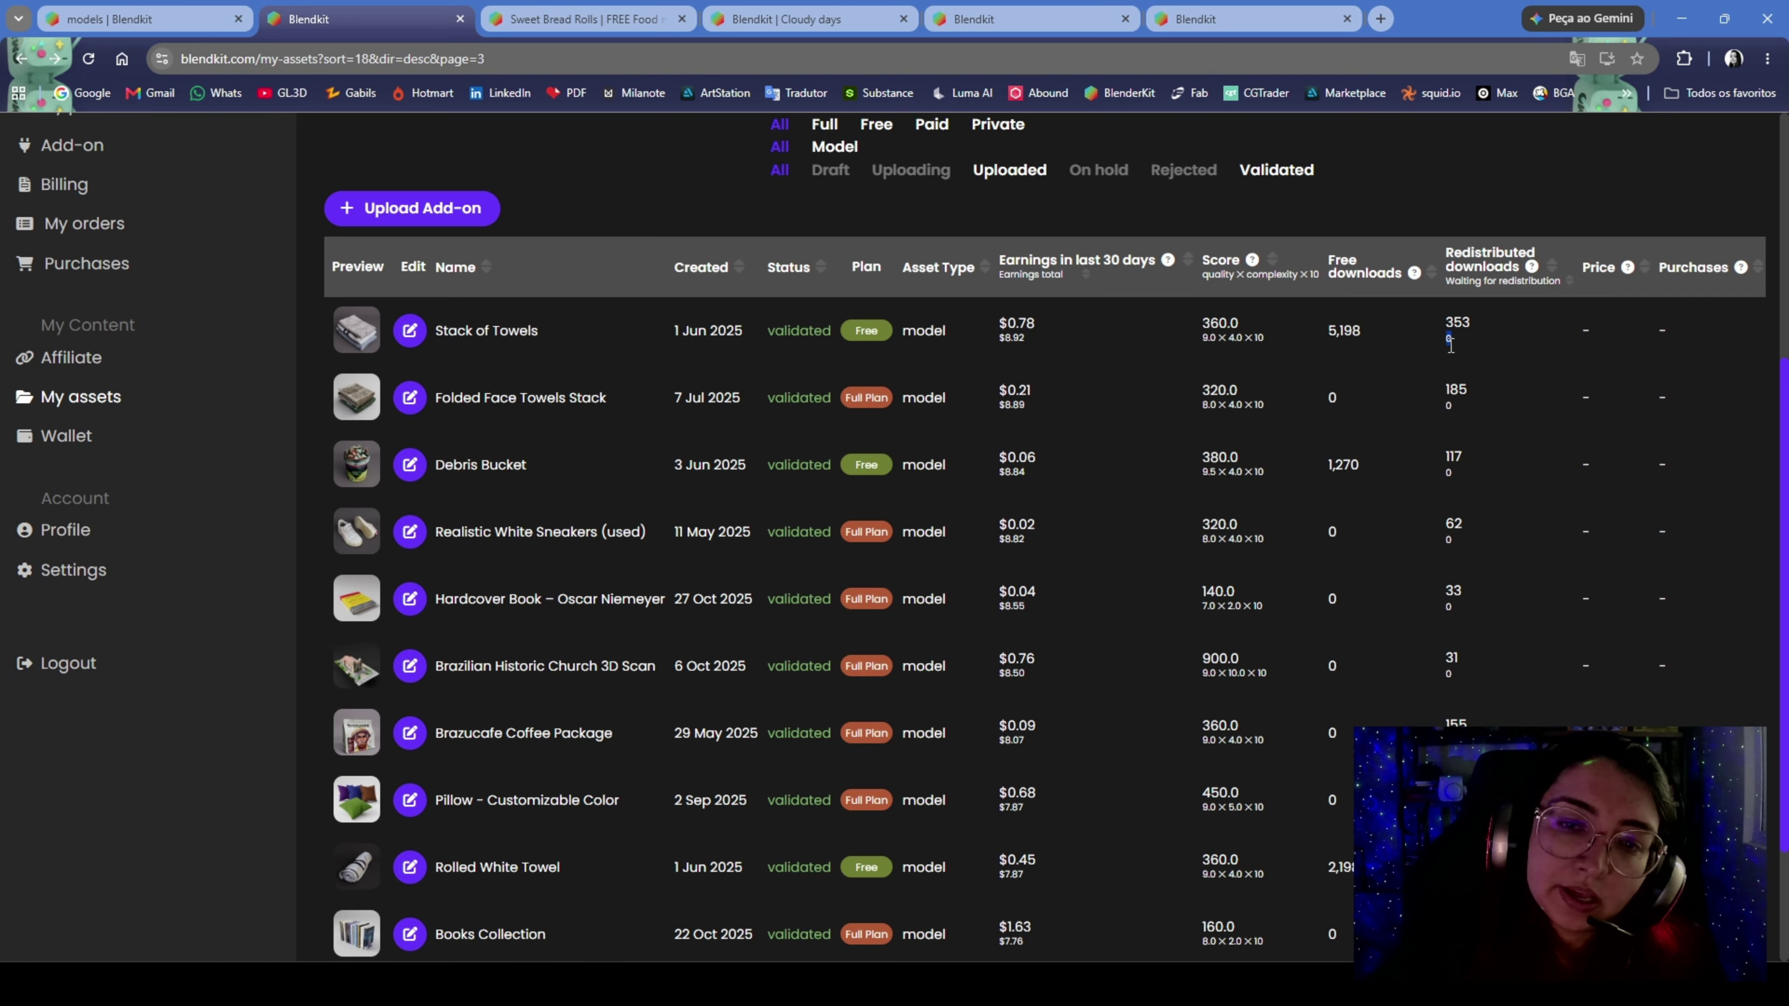
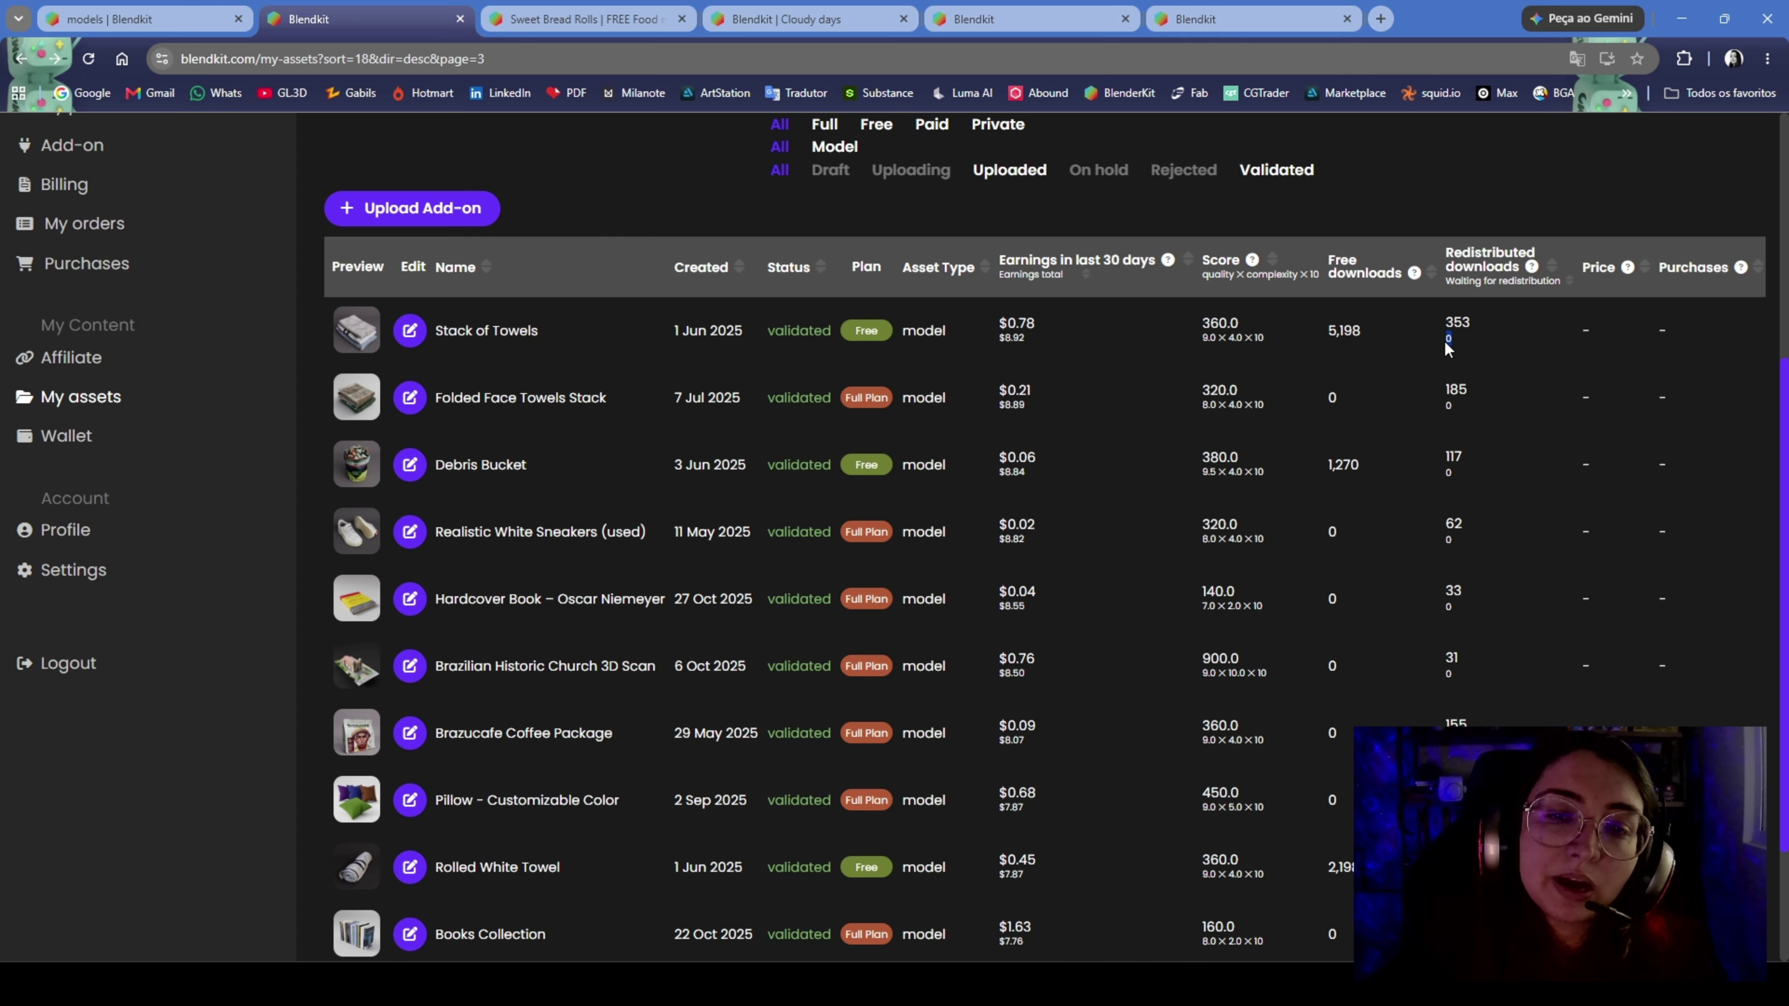
left_click_drag(1443, 325, 1487, 321)
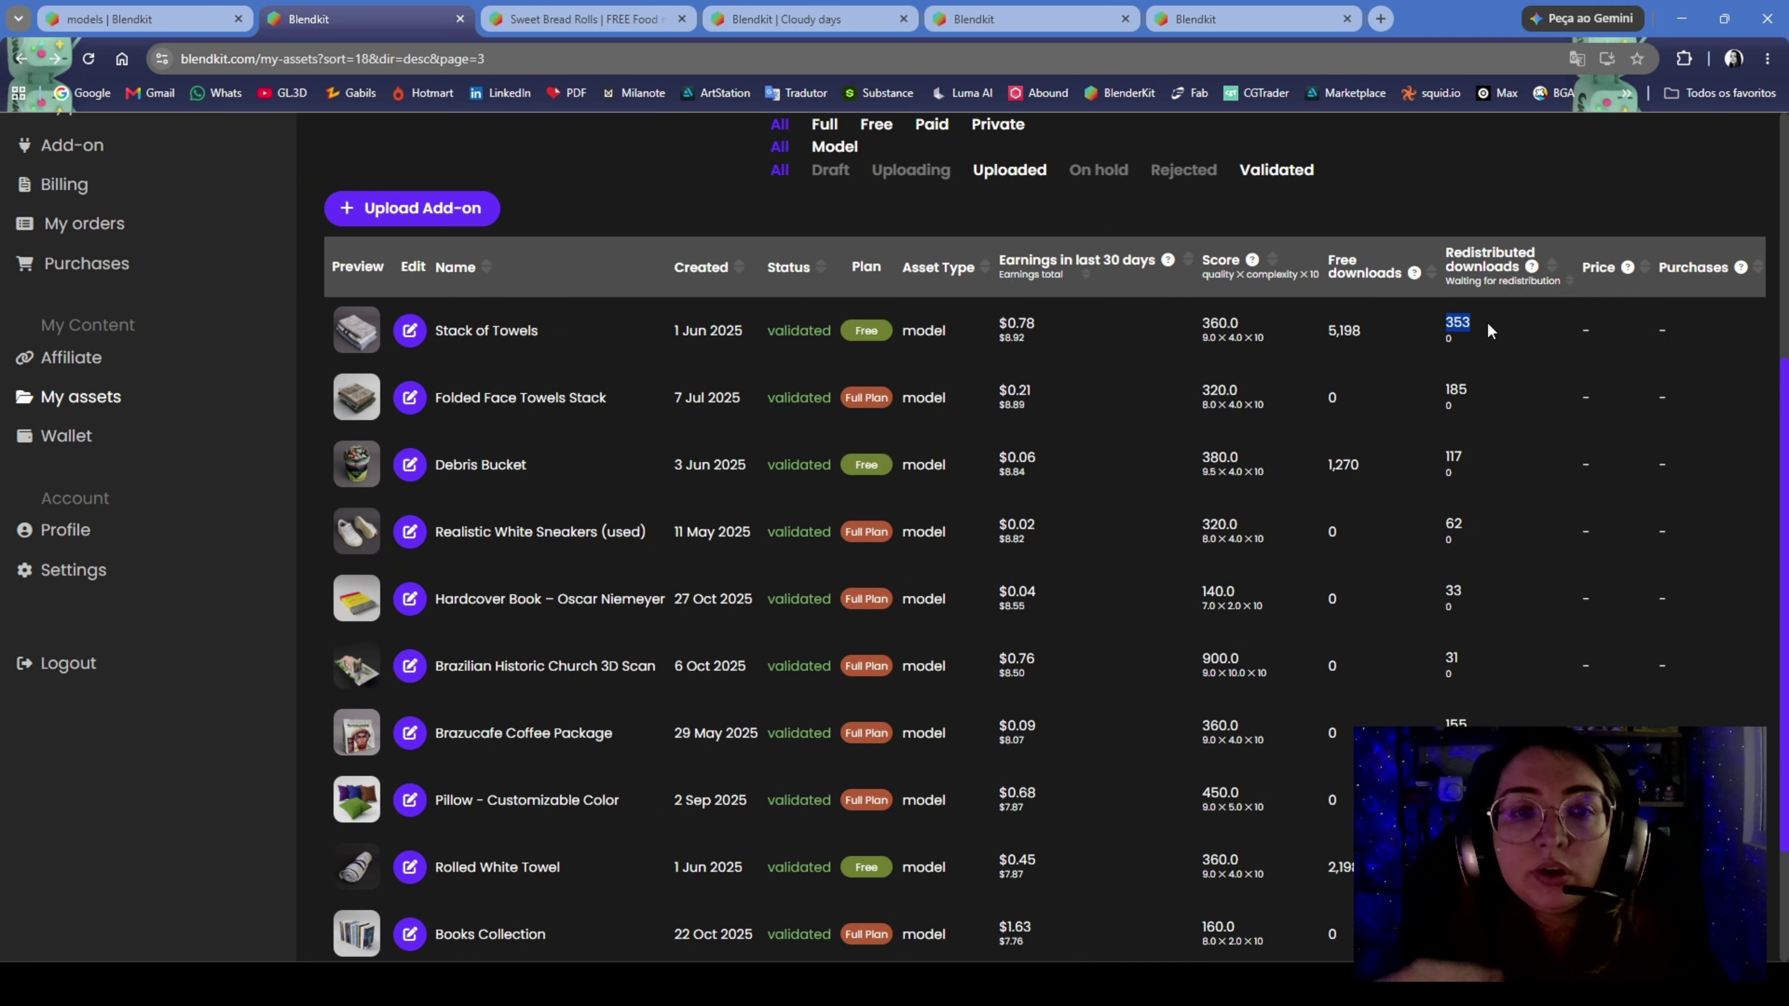
left_click(1486, 321)
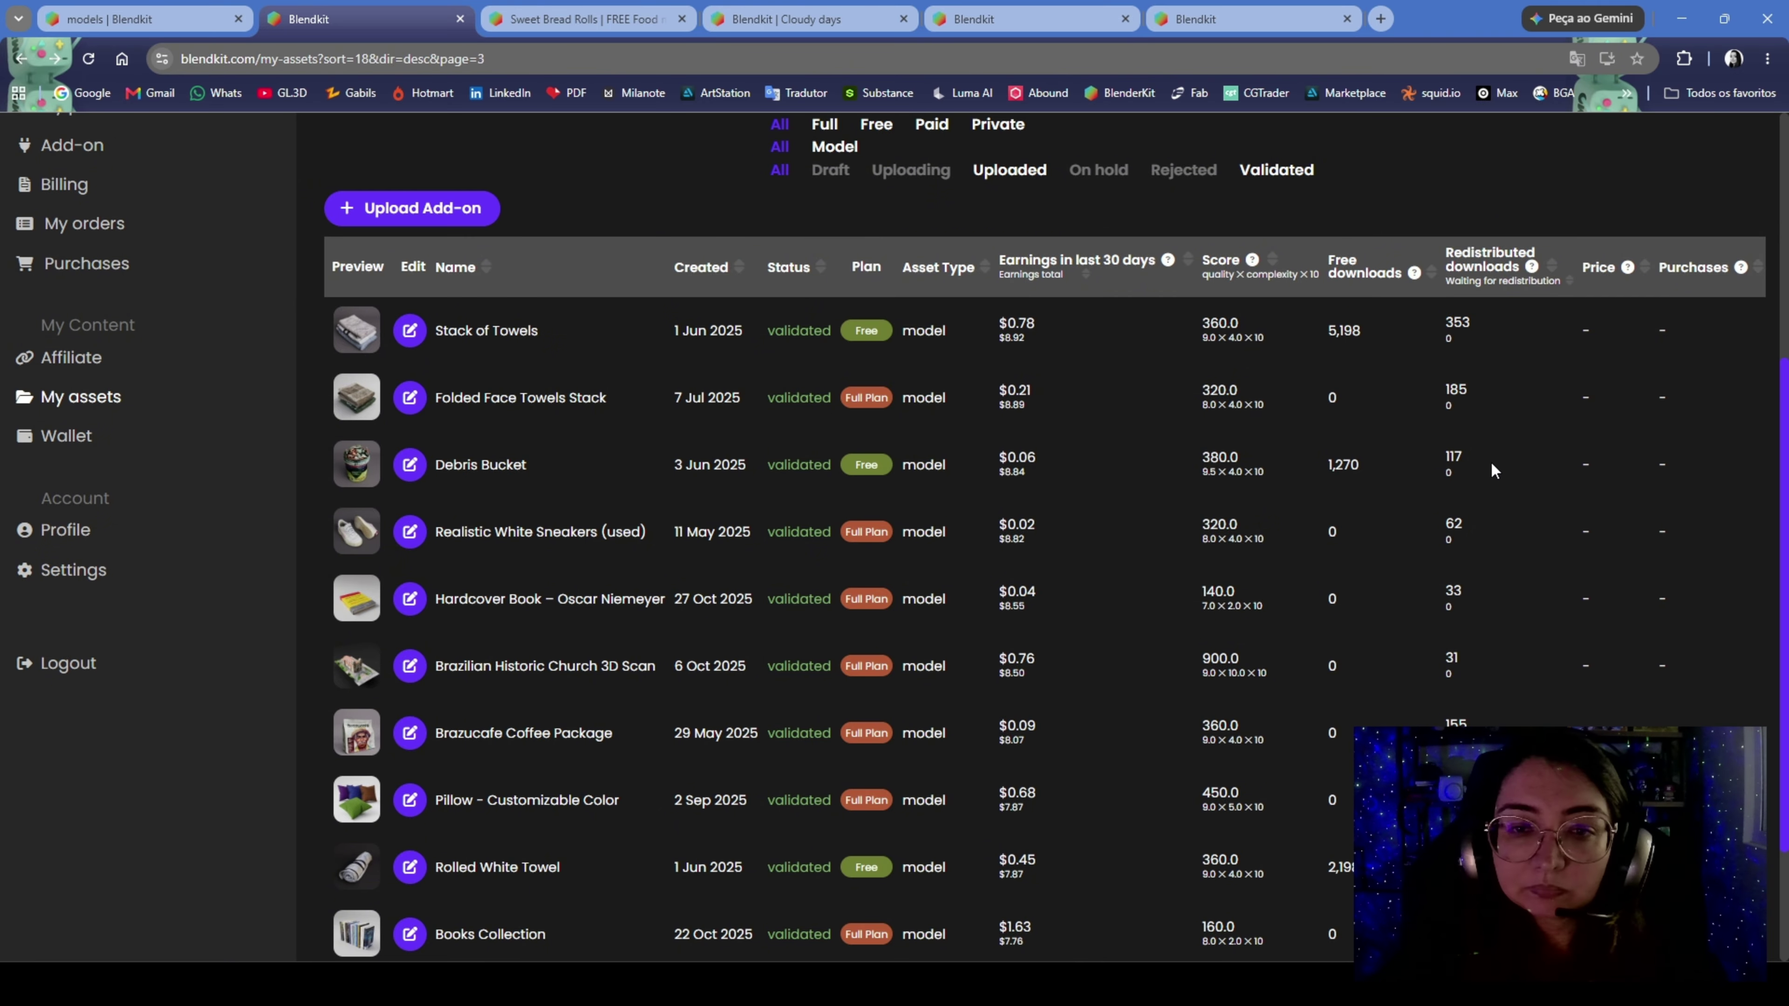
scroll(1491, 468, "down", 3)
scroll(1549, 536, "up", 6)
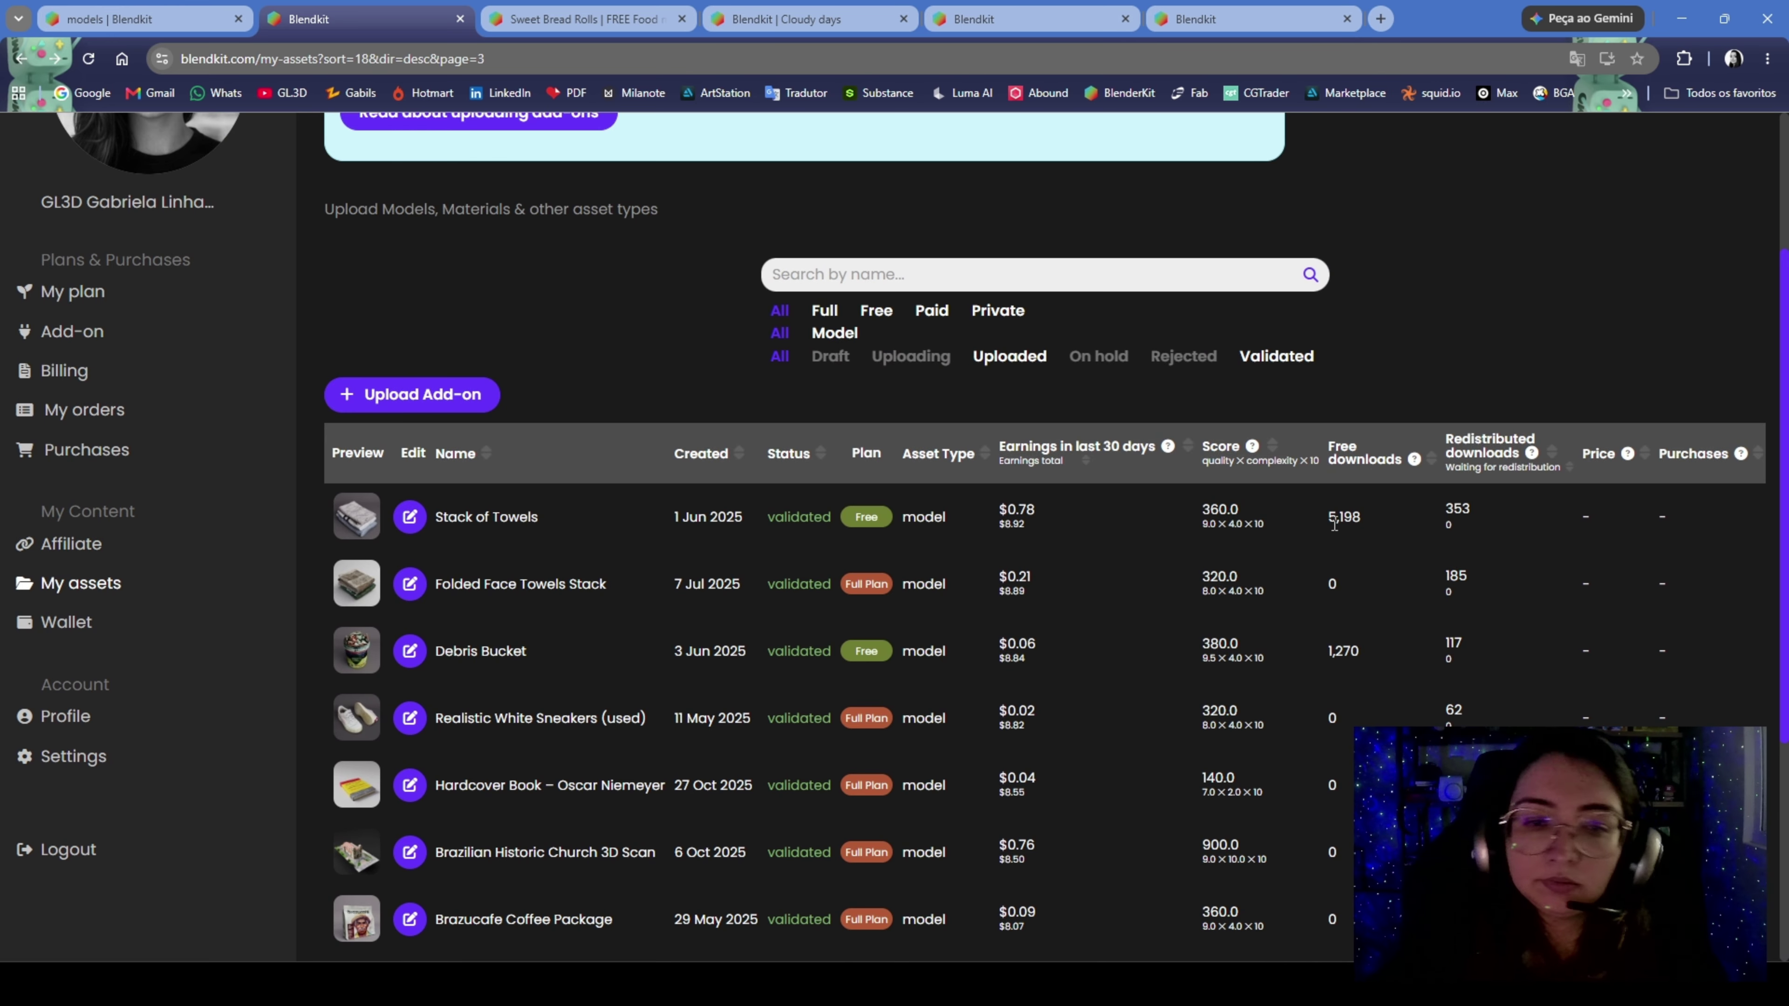
Look through page 3 of the asset list and sort the models by highest score
scroll(1580, 598, "down", 2)
scroll(1580, 598, "down", 3)
scroll(1581, 607, "up", 2)
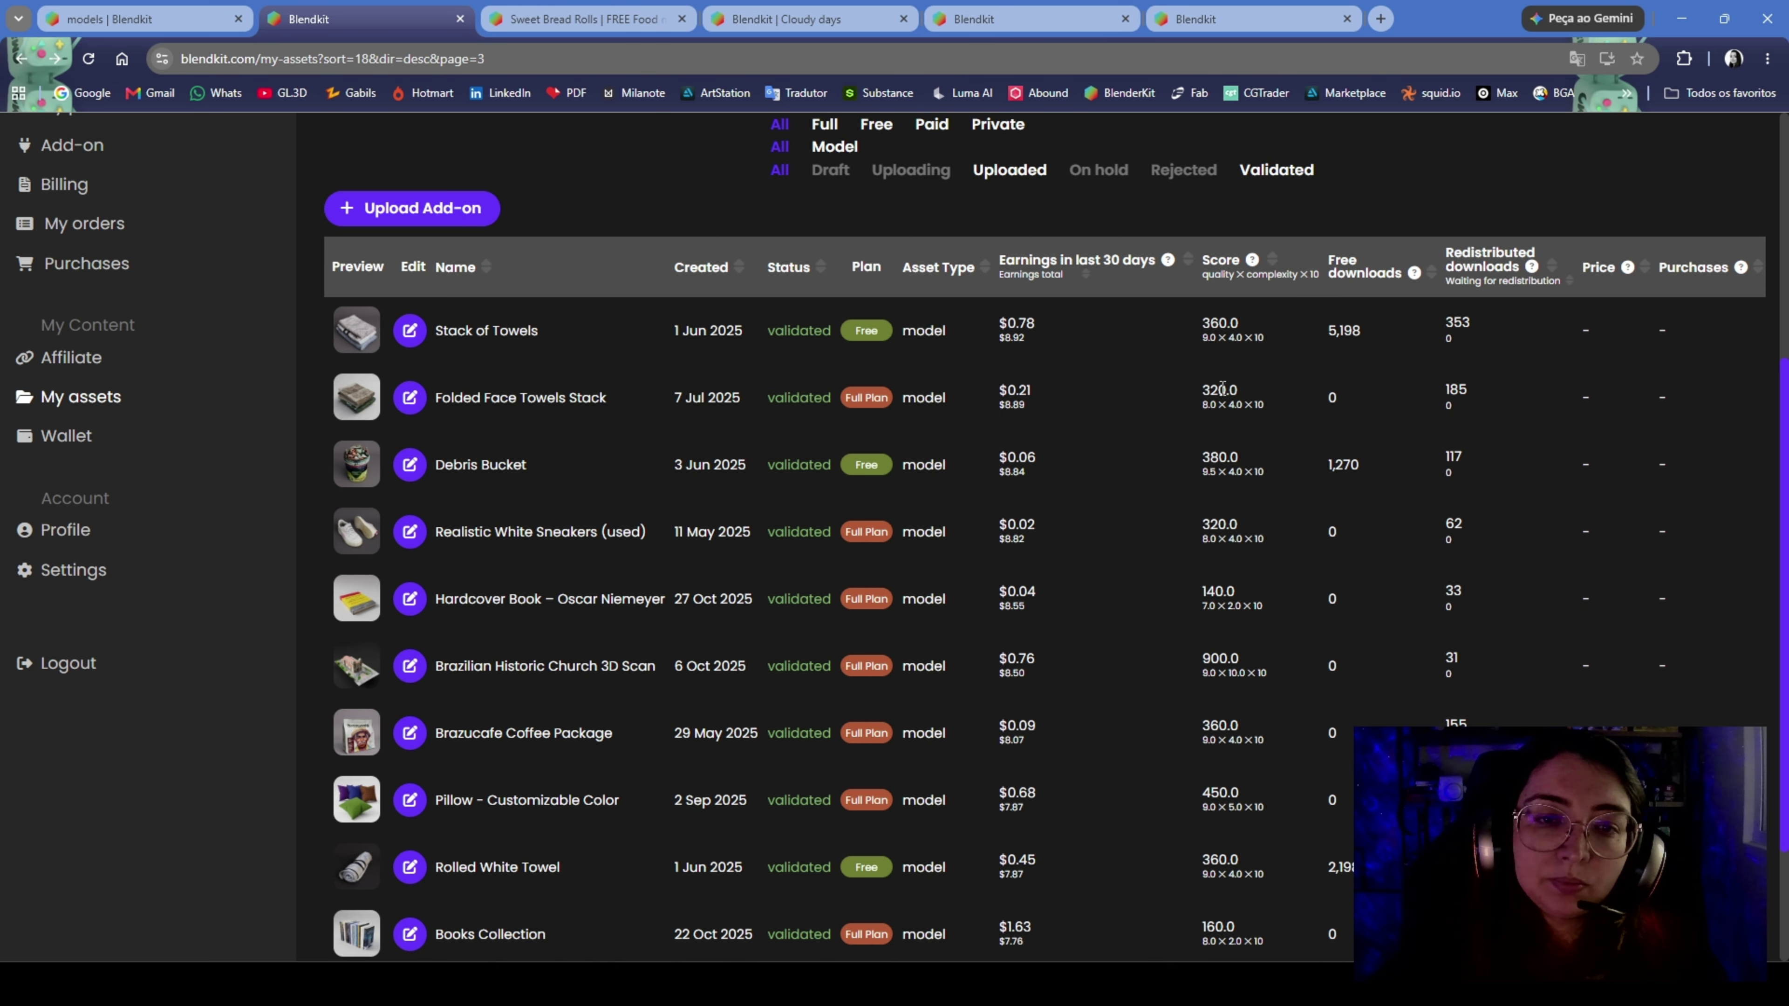
left_click(1272, 261)
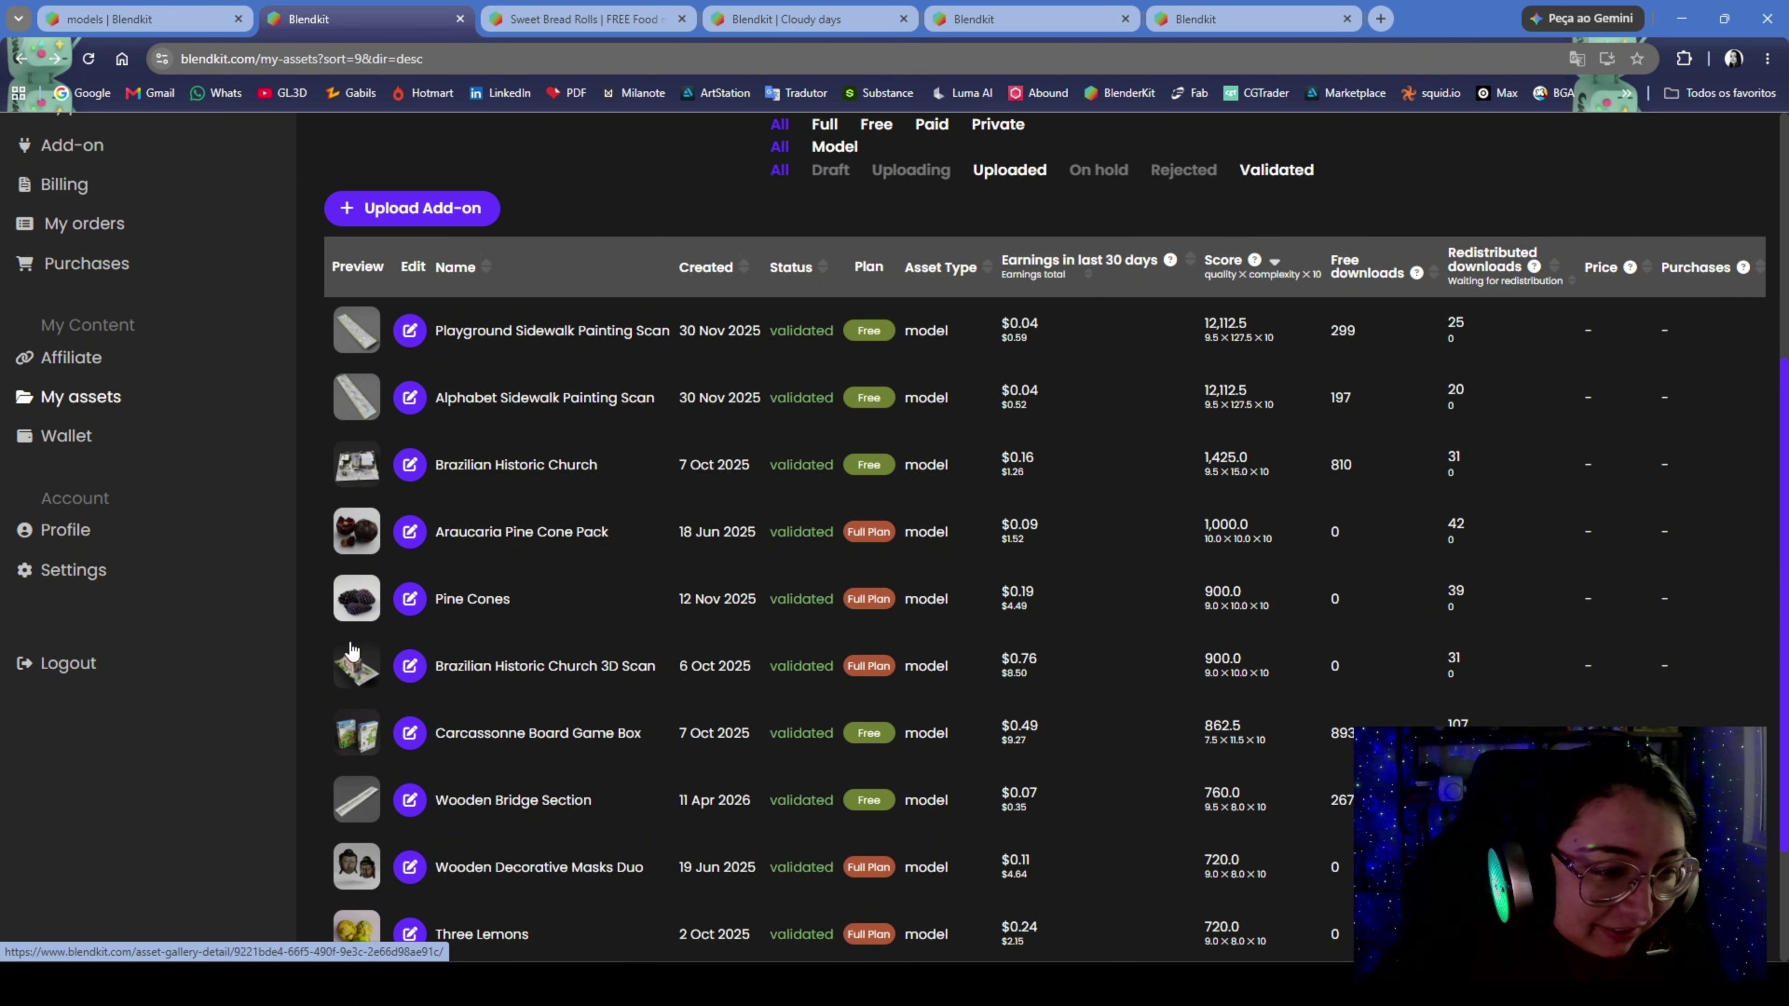
View the Playground Sidewalk Painting Scan's detail page, close it and look through the score-sorted asset list
left_click(357, 330)
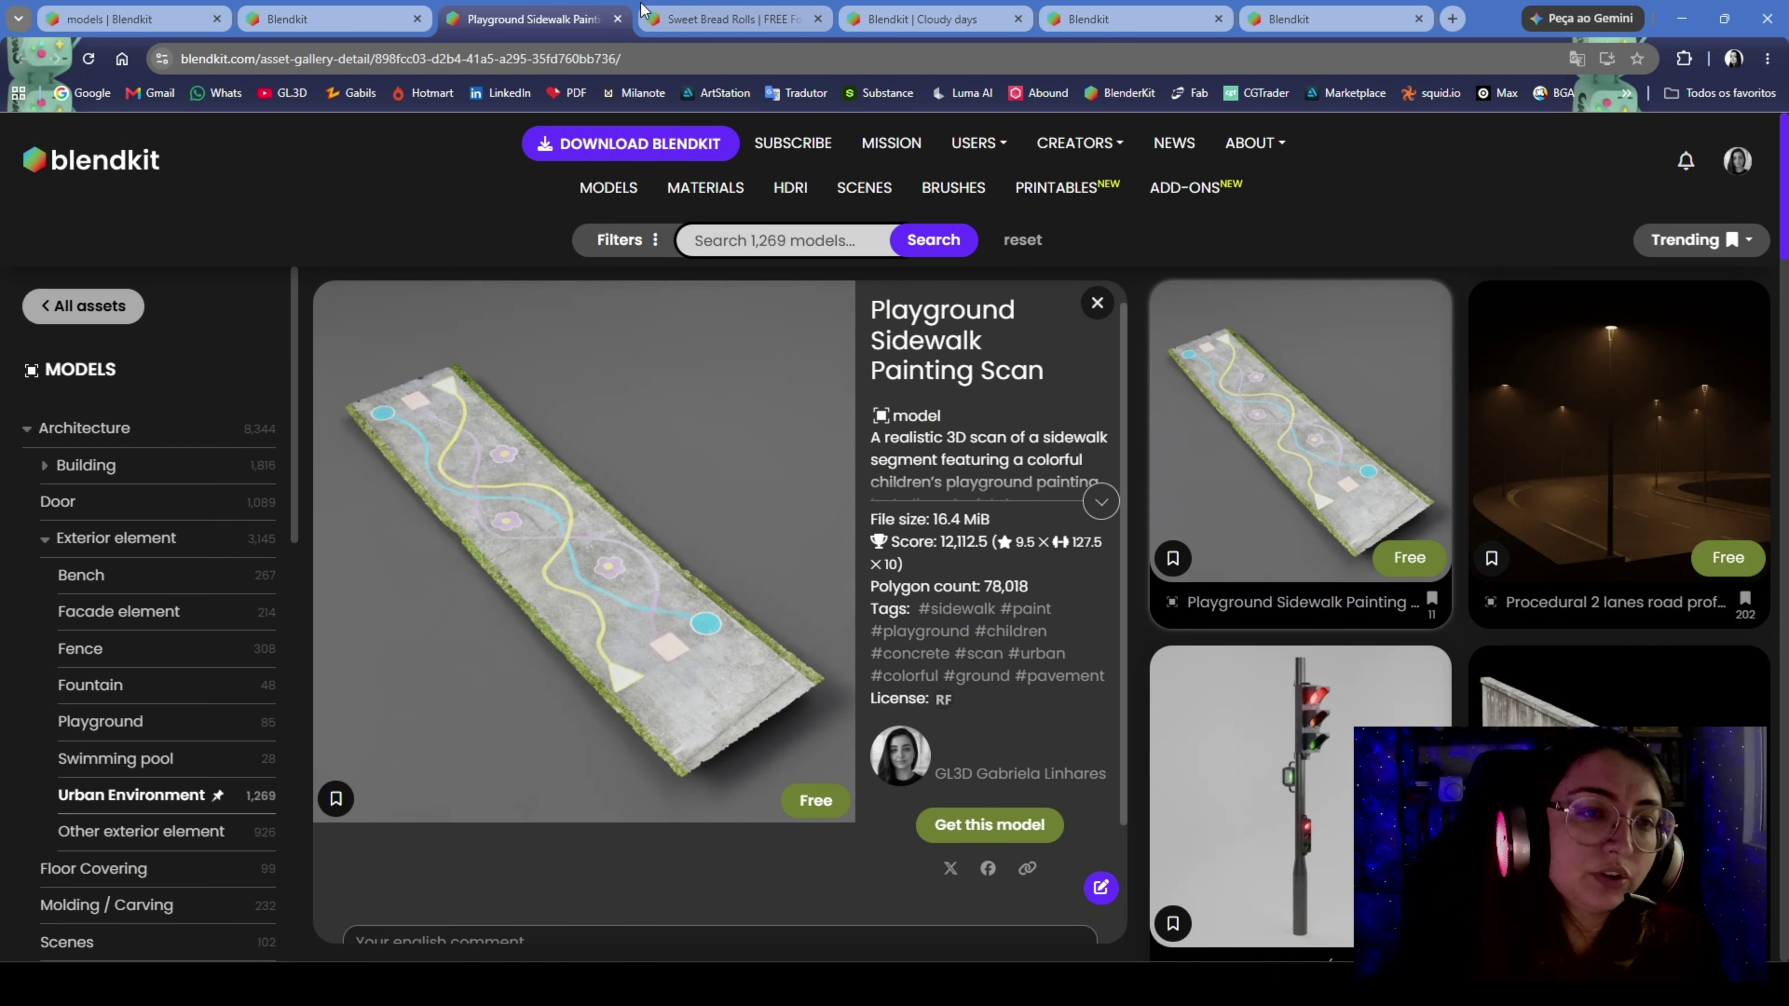
left_click(617, 19)
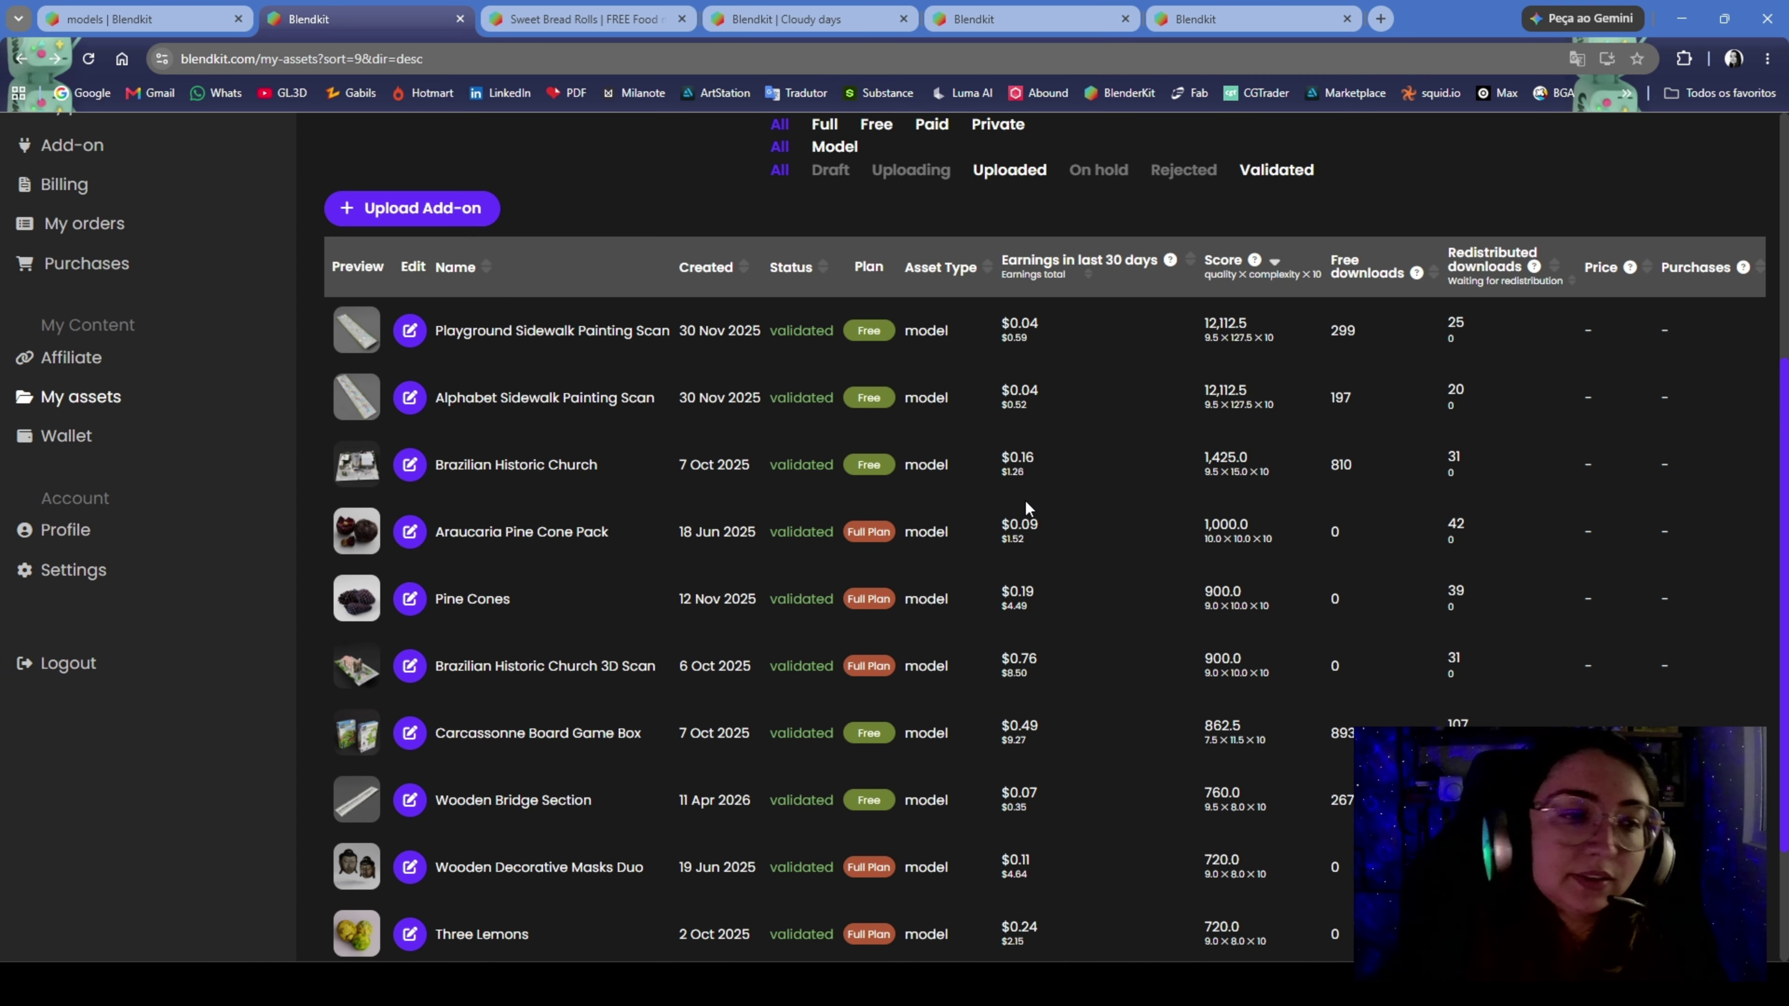
scroll(1024, 499, "down", 2)
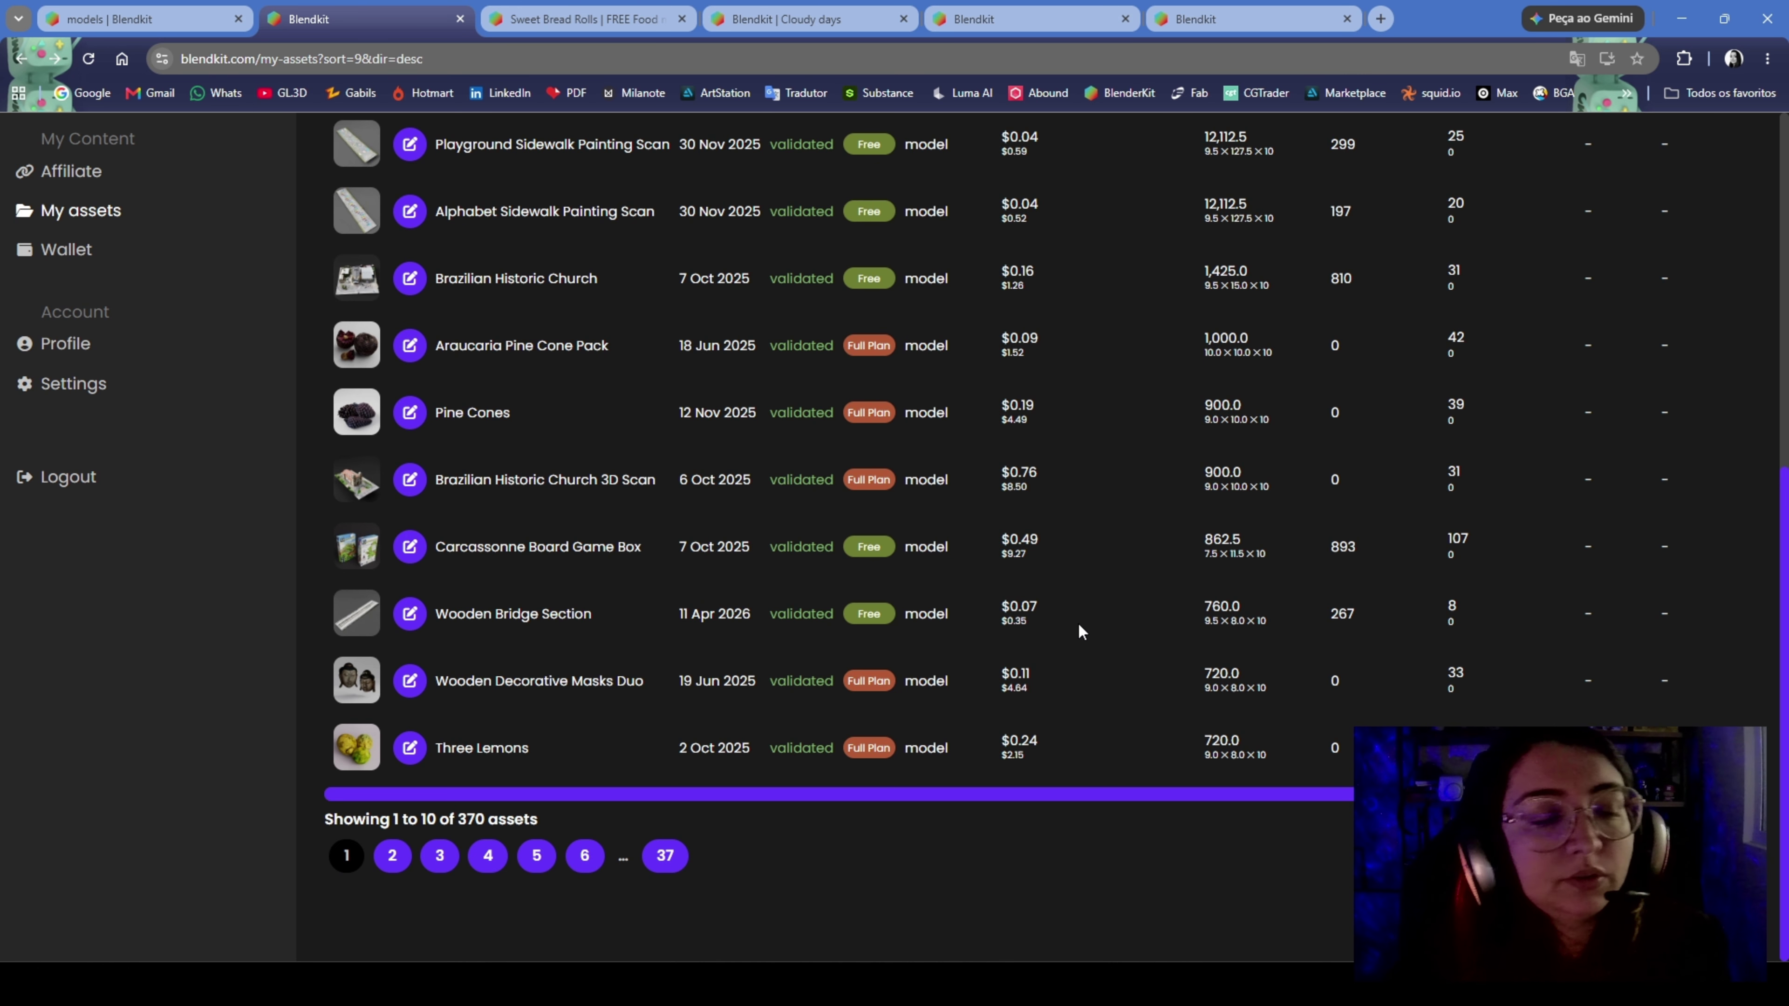
scroll(692, 489, "up", 4)
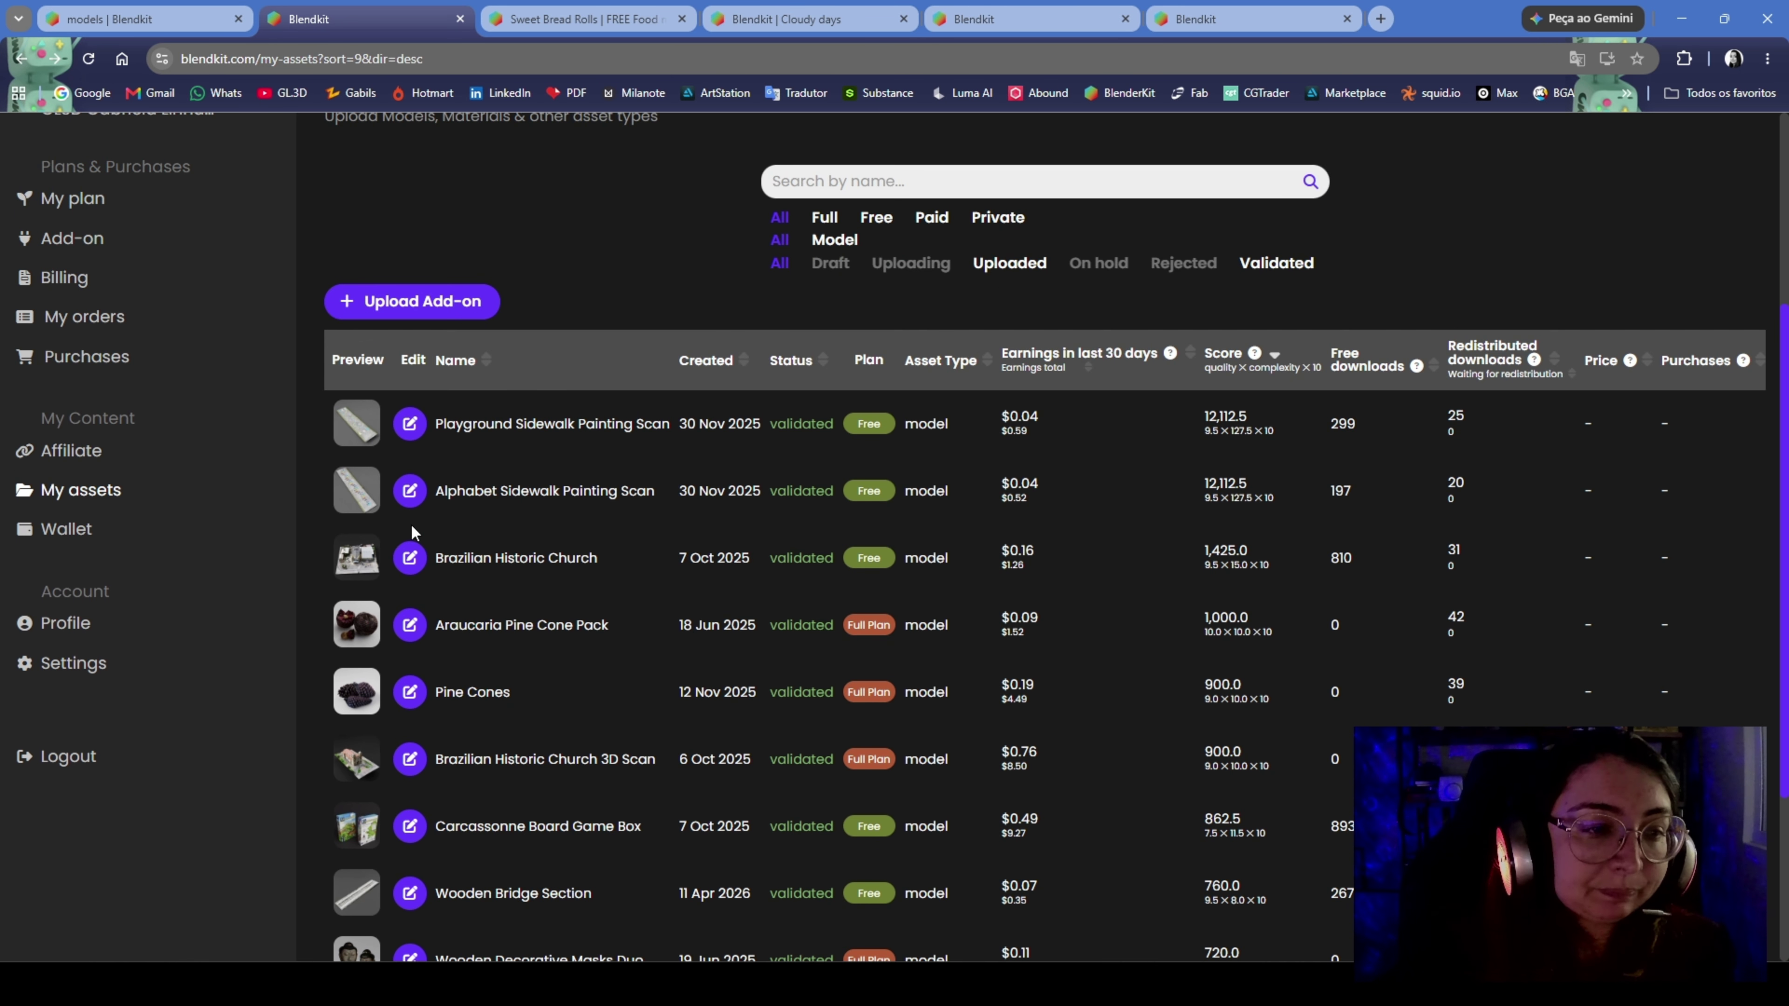
scroll(410, 575, "down", 3)
scroll(1079, 327, "up", 1)
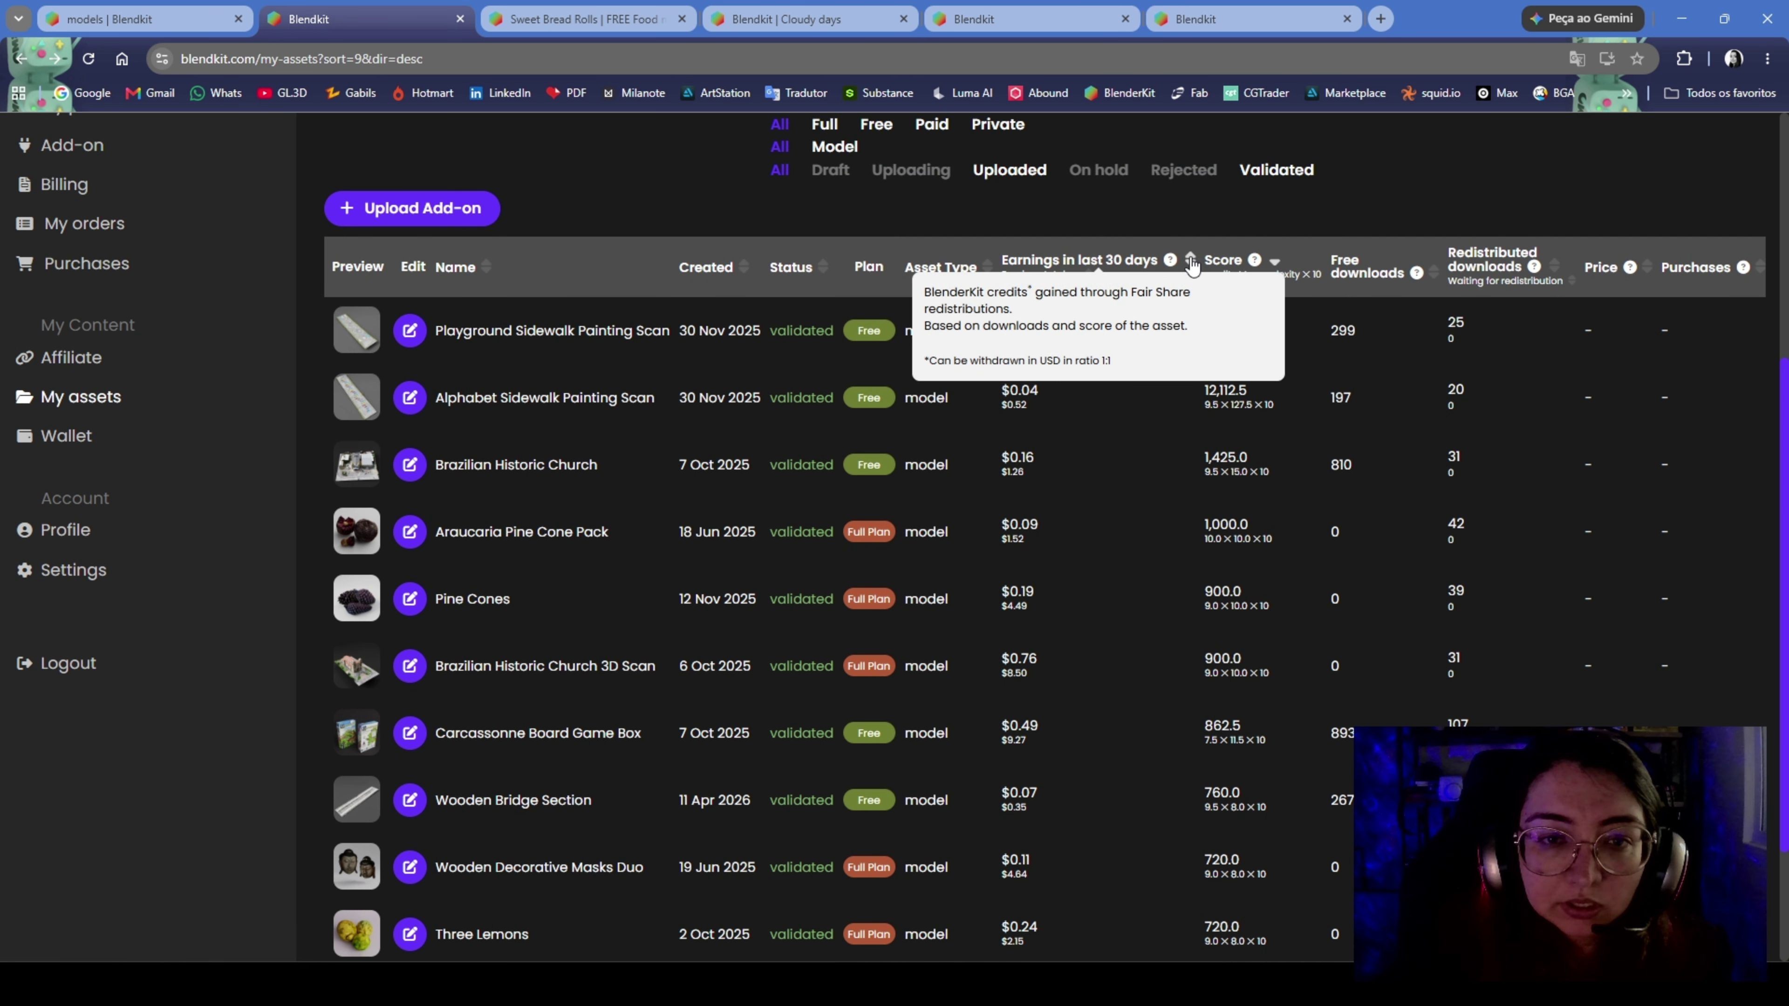
Sort the assets by highest earnings in the last 30 days and look through the list
left_click(1190, 261)
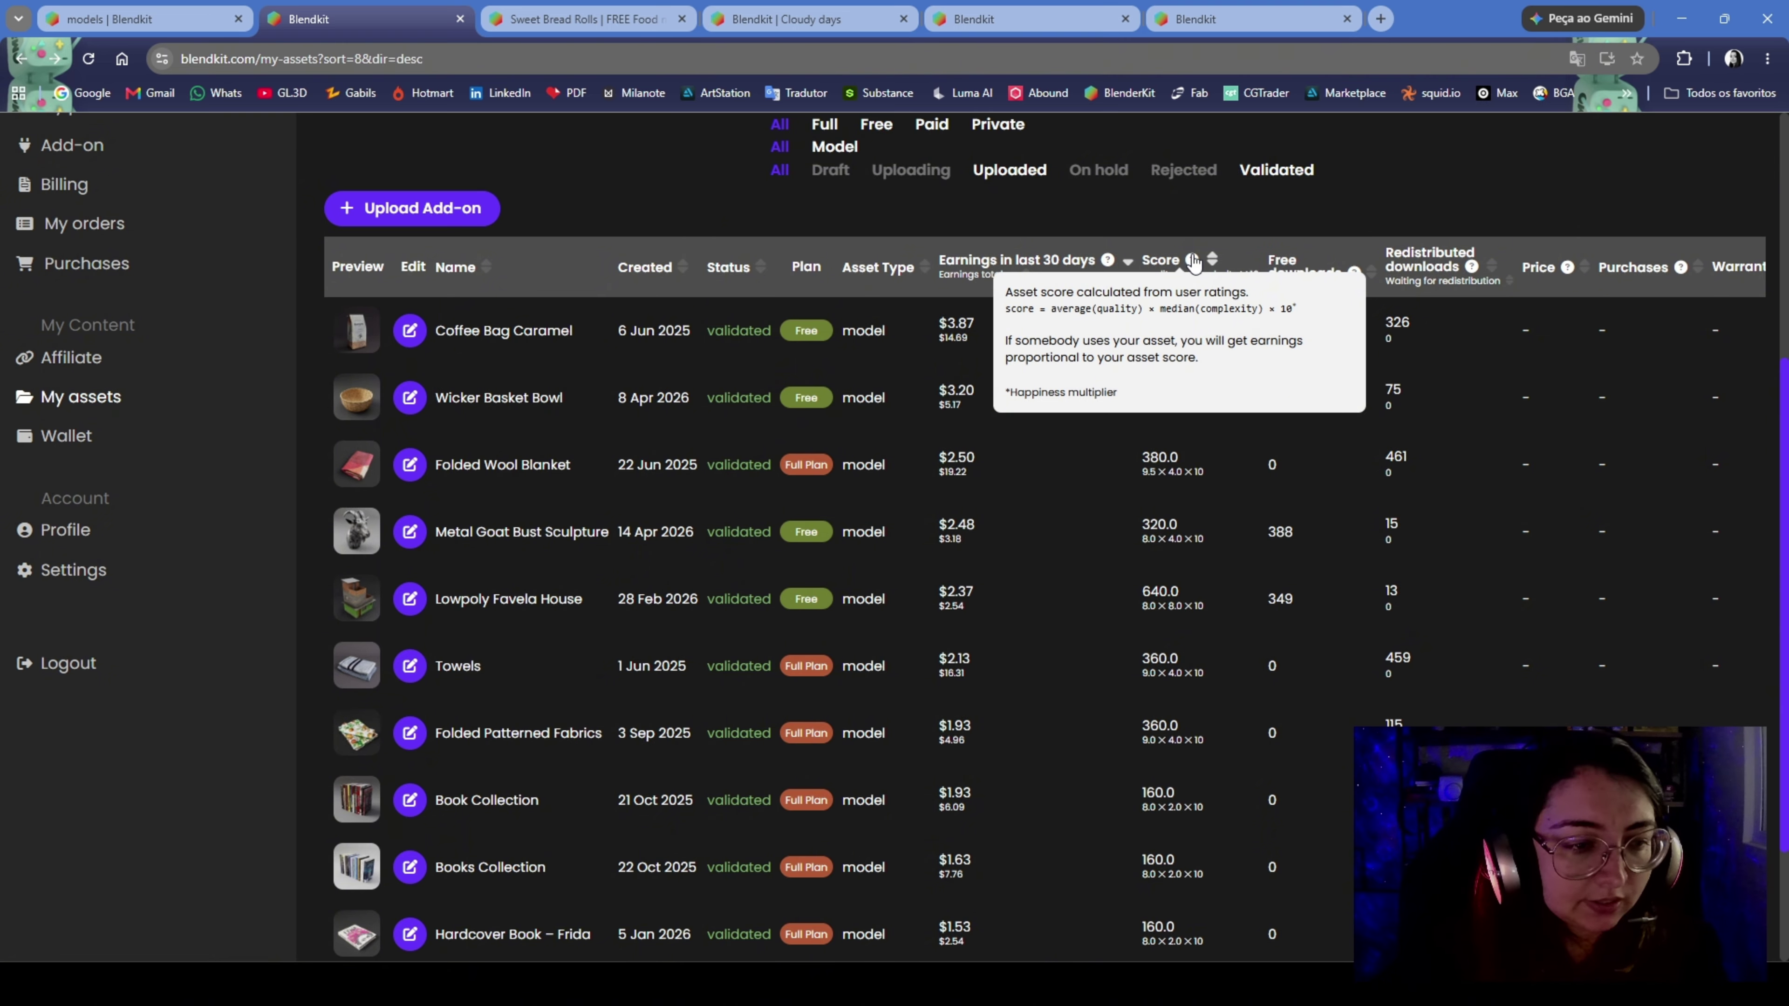
scroll(652, 730, "down", 1)
scroll(651, 733, "down", 2)
scroll(651, 733, "up", 3)
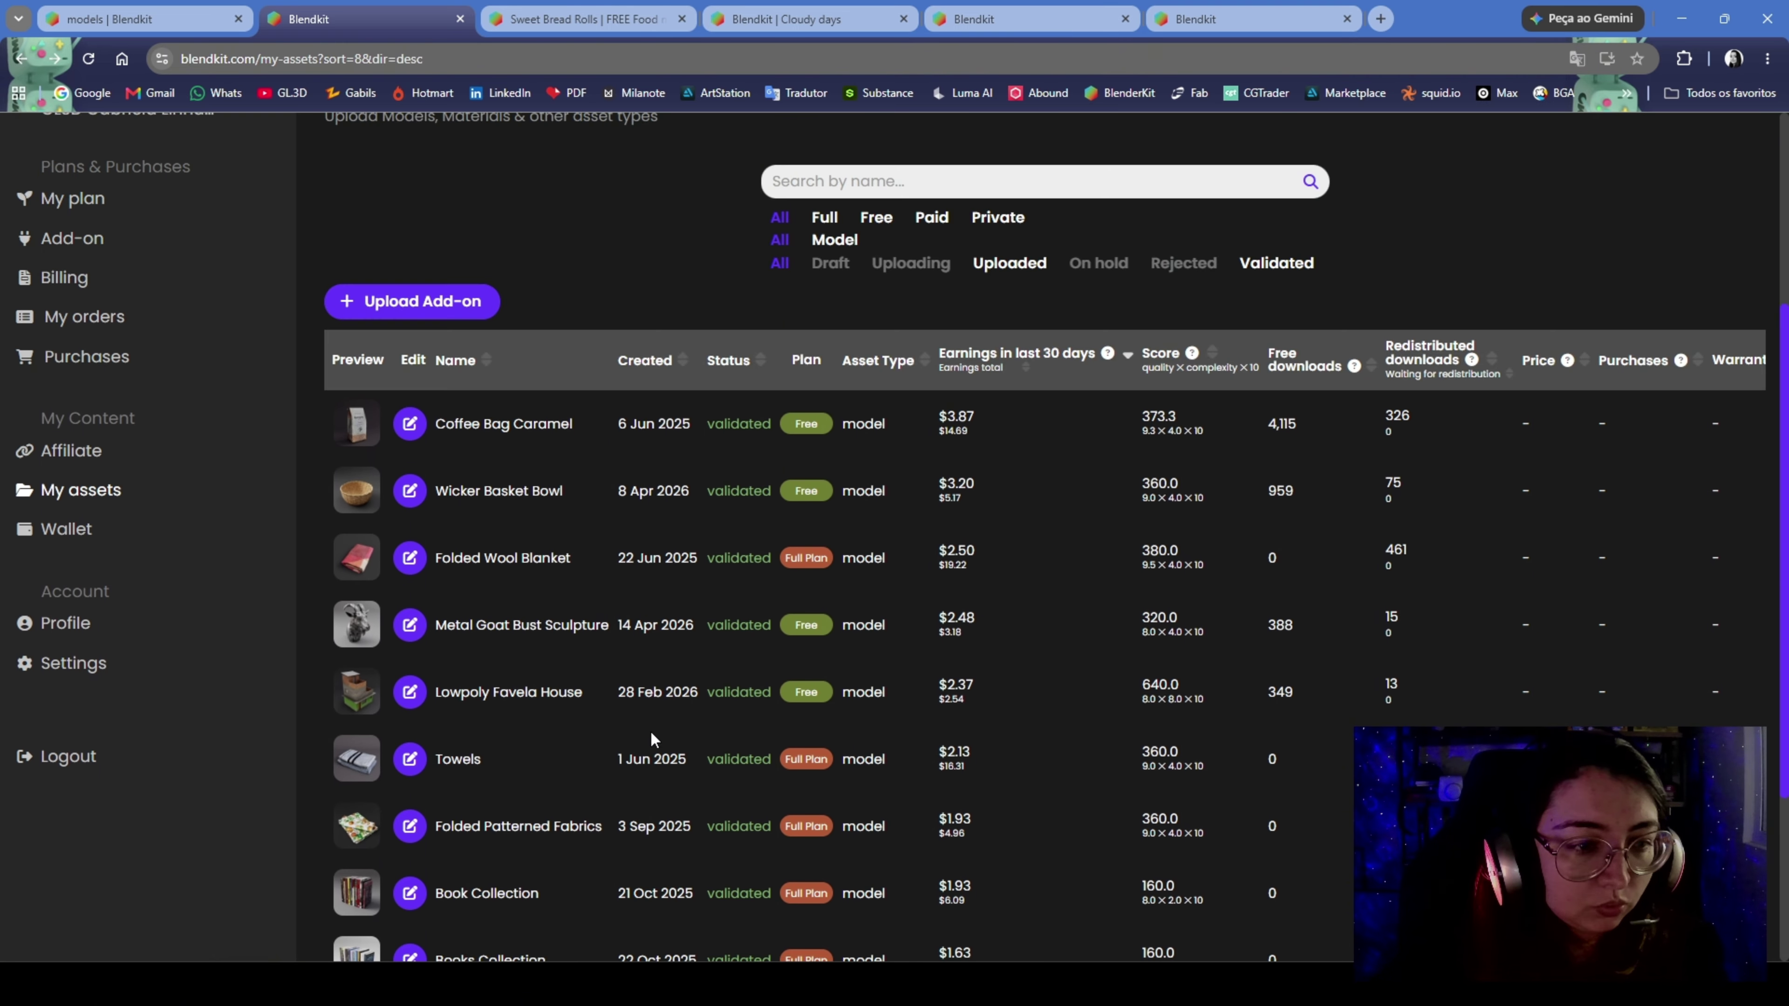
Try to find the board game by searching the asset names for "carcassone"
left_click(921, 180)
type("ca")
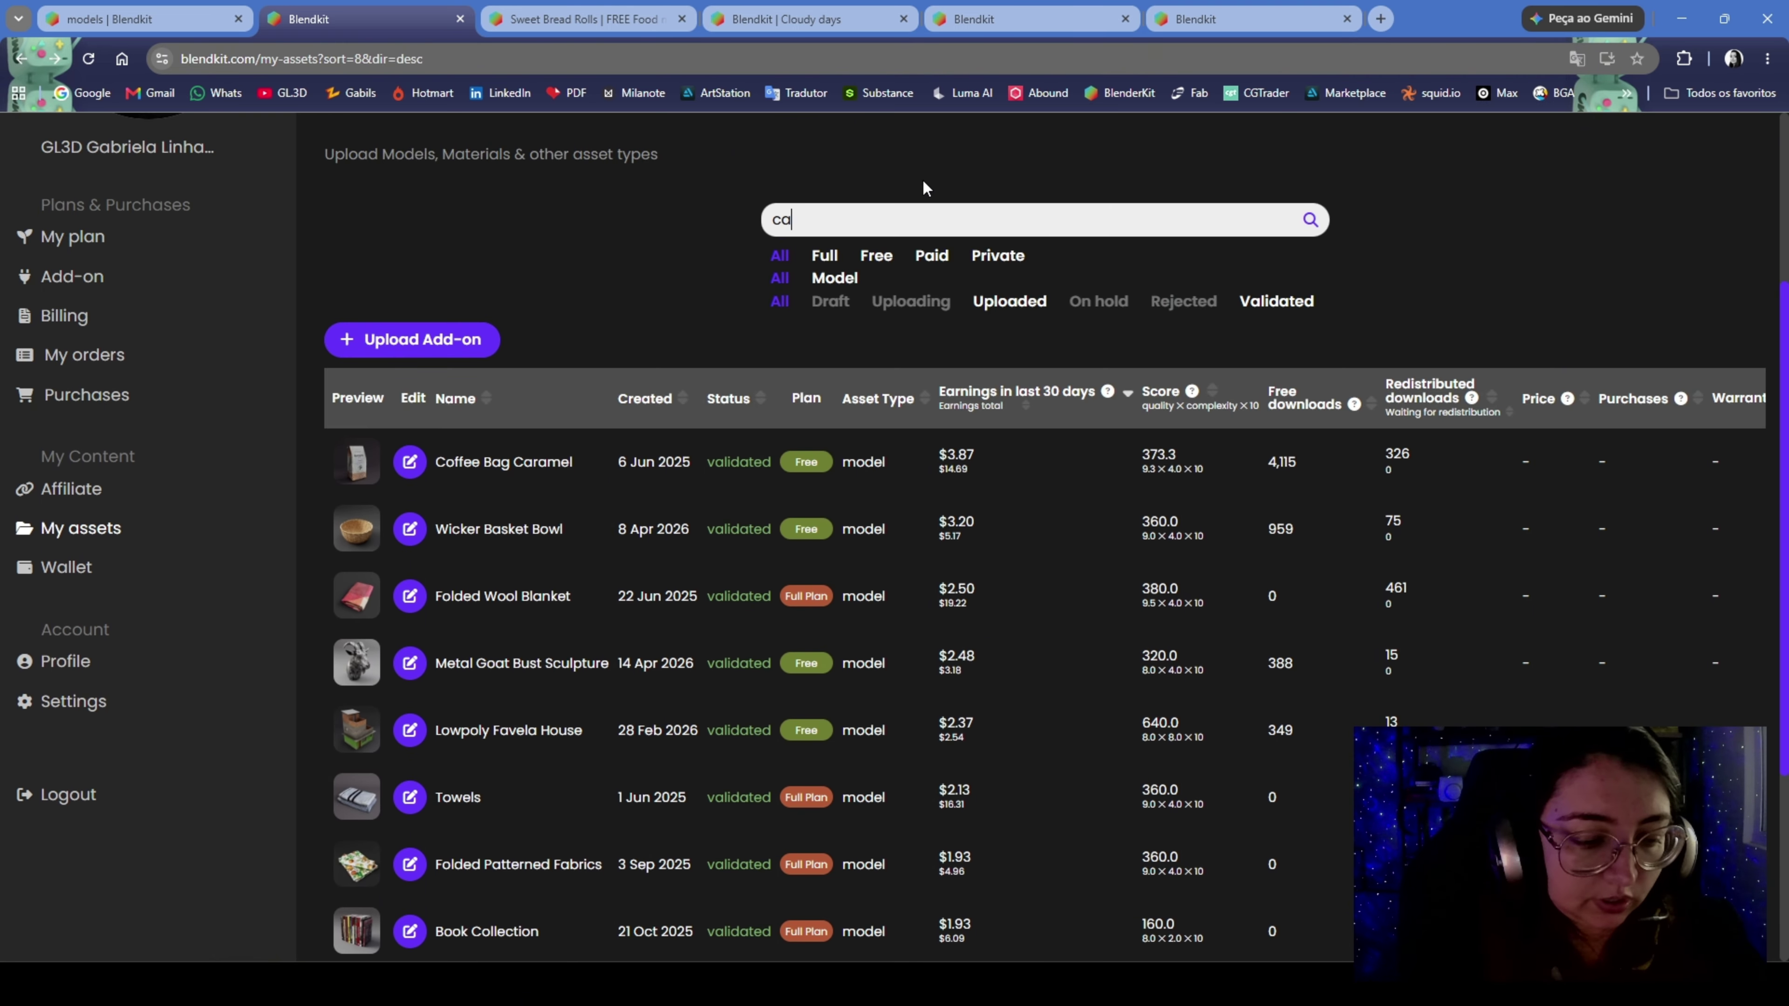
type("rcassone")
key("Return")
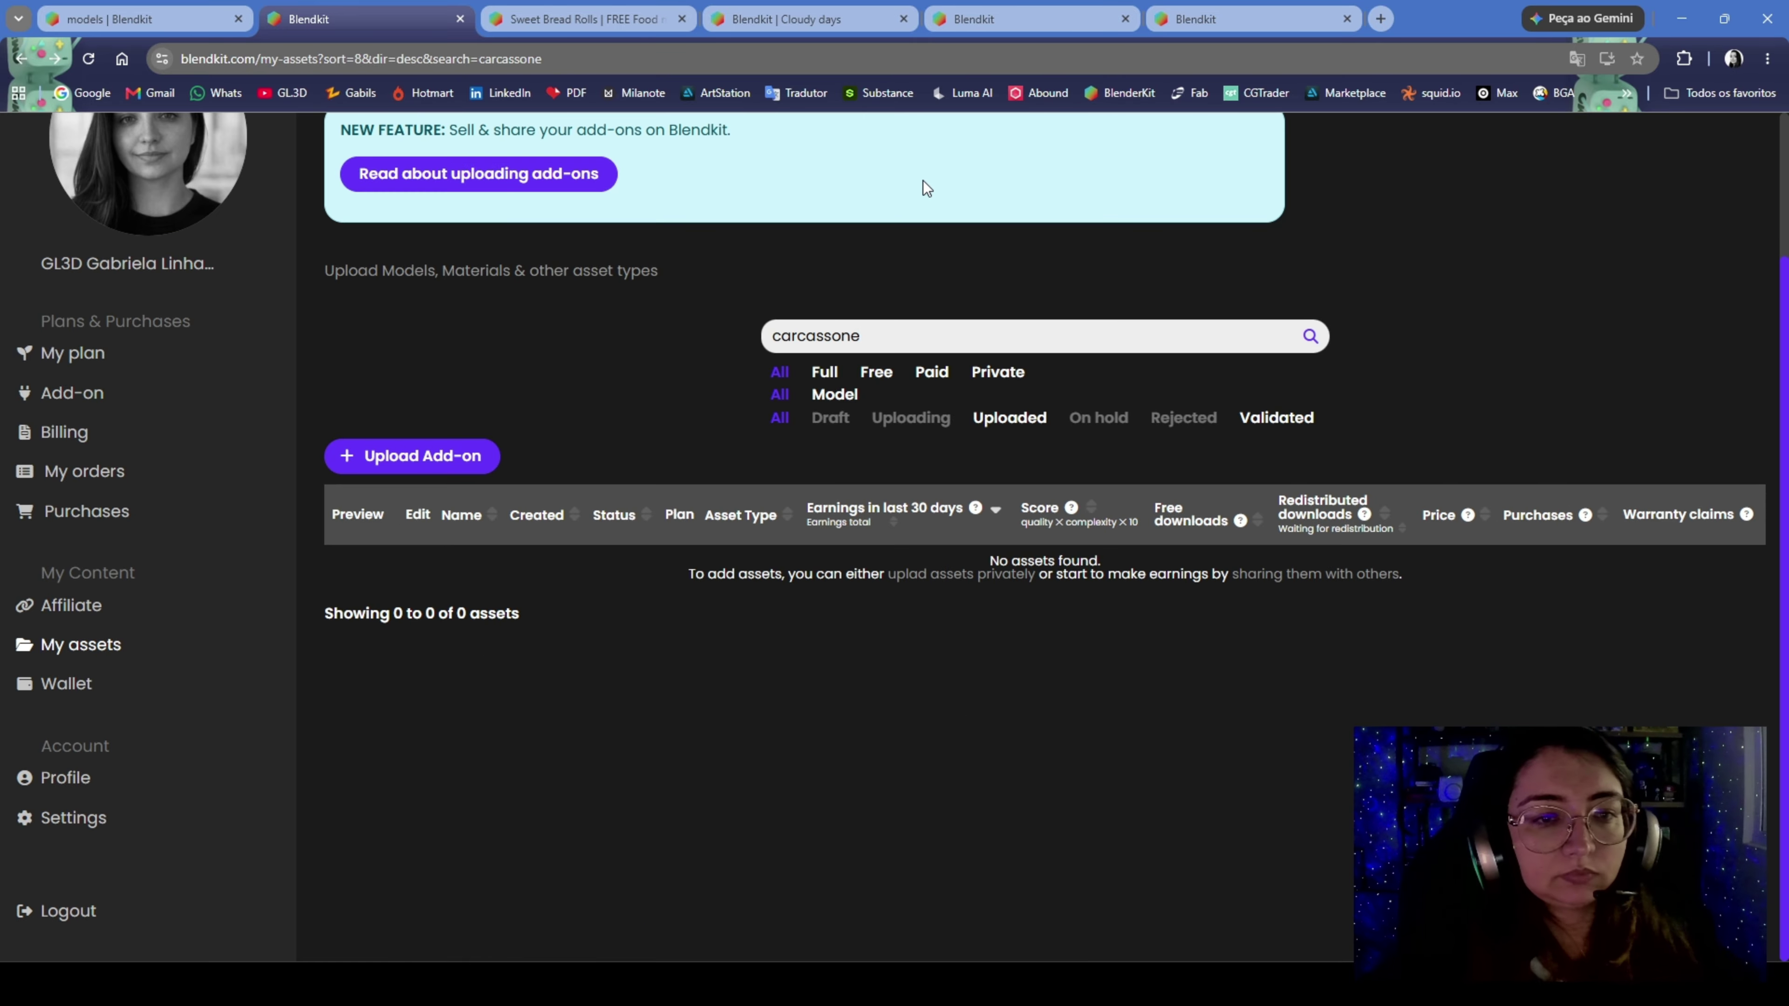
List all assets by total earnings without a name filter and open the Carcassonne Board Game's detail page
mouse_move(994, 516)
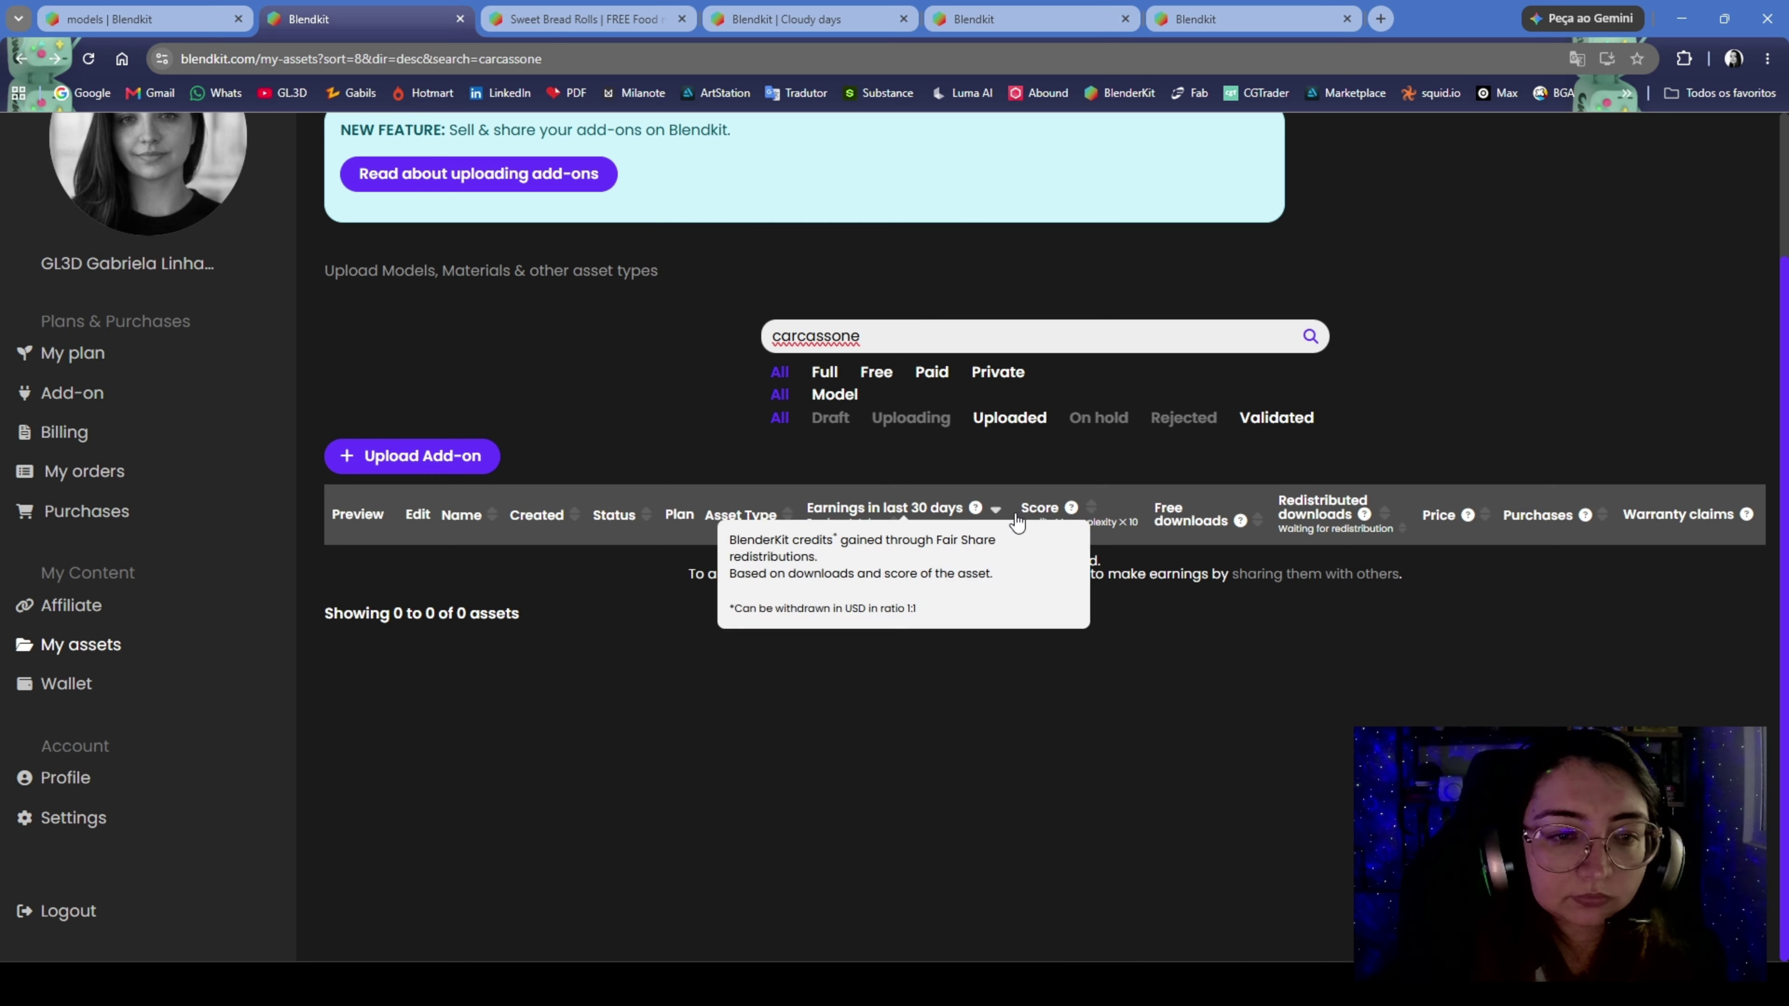
left_click(838, 525)
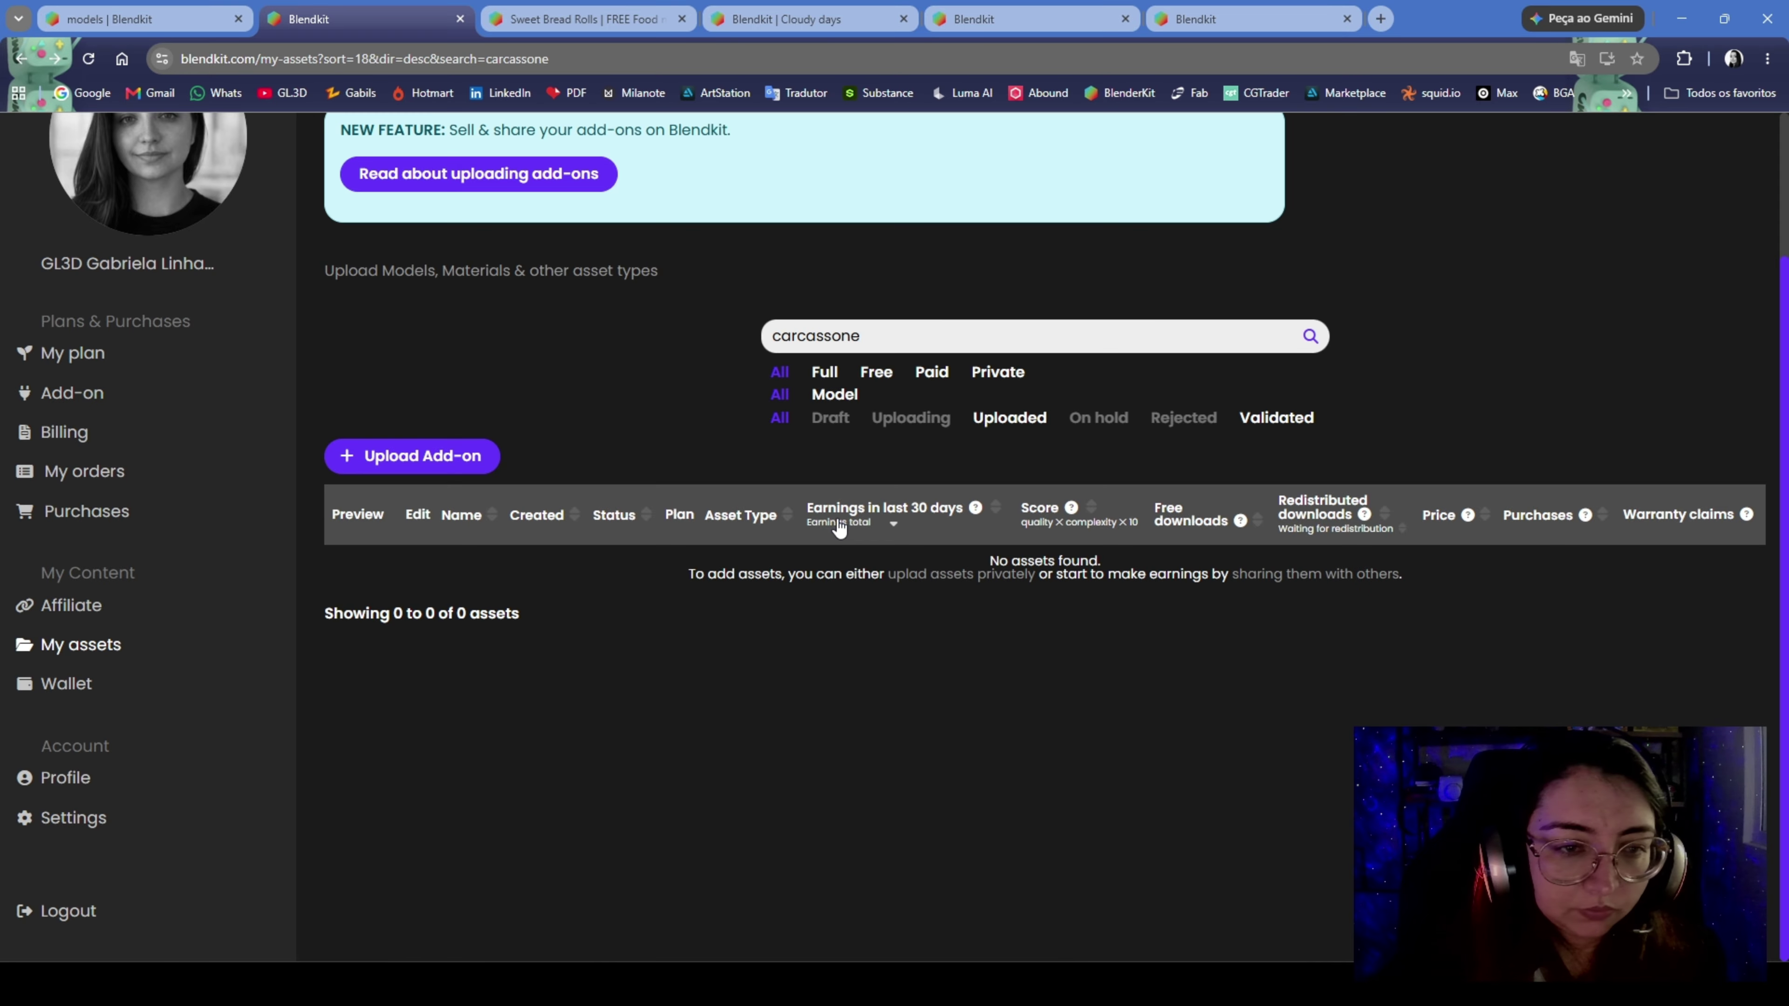
left_click_drag(862, 336, 643, 311)
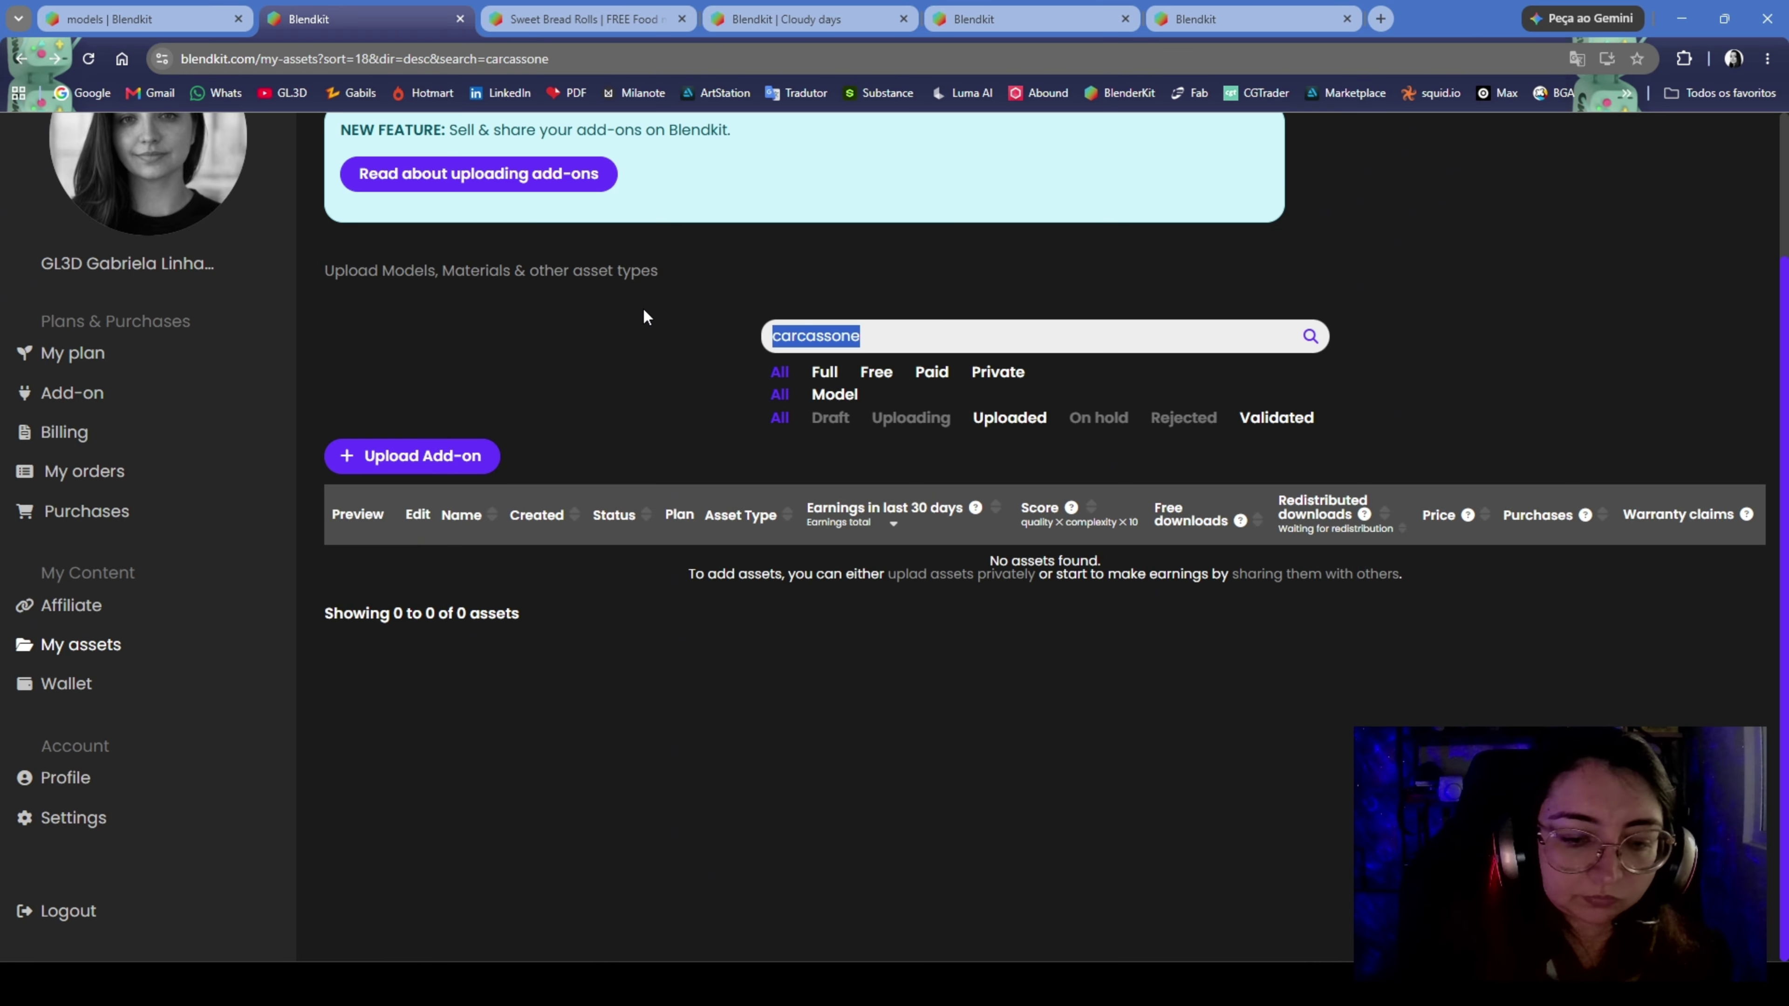
key("BackSpace")
key("Return")
scroll(841, 459, "down", 1)
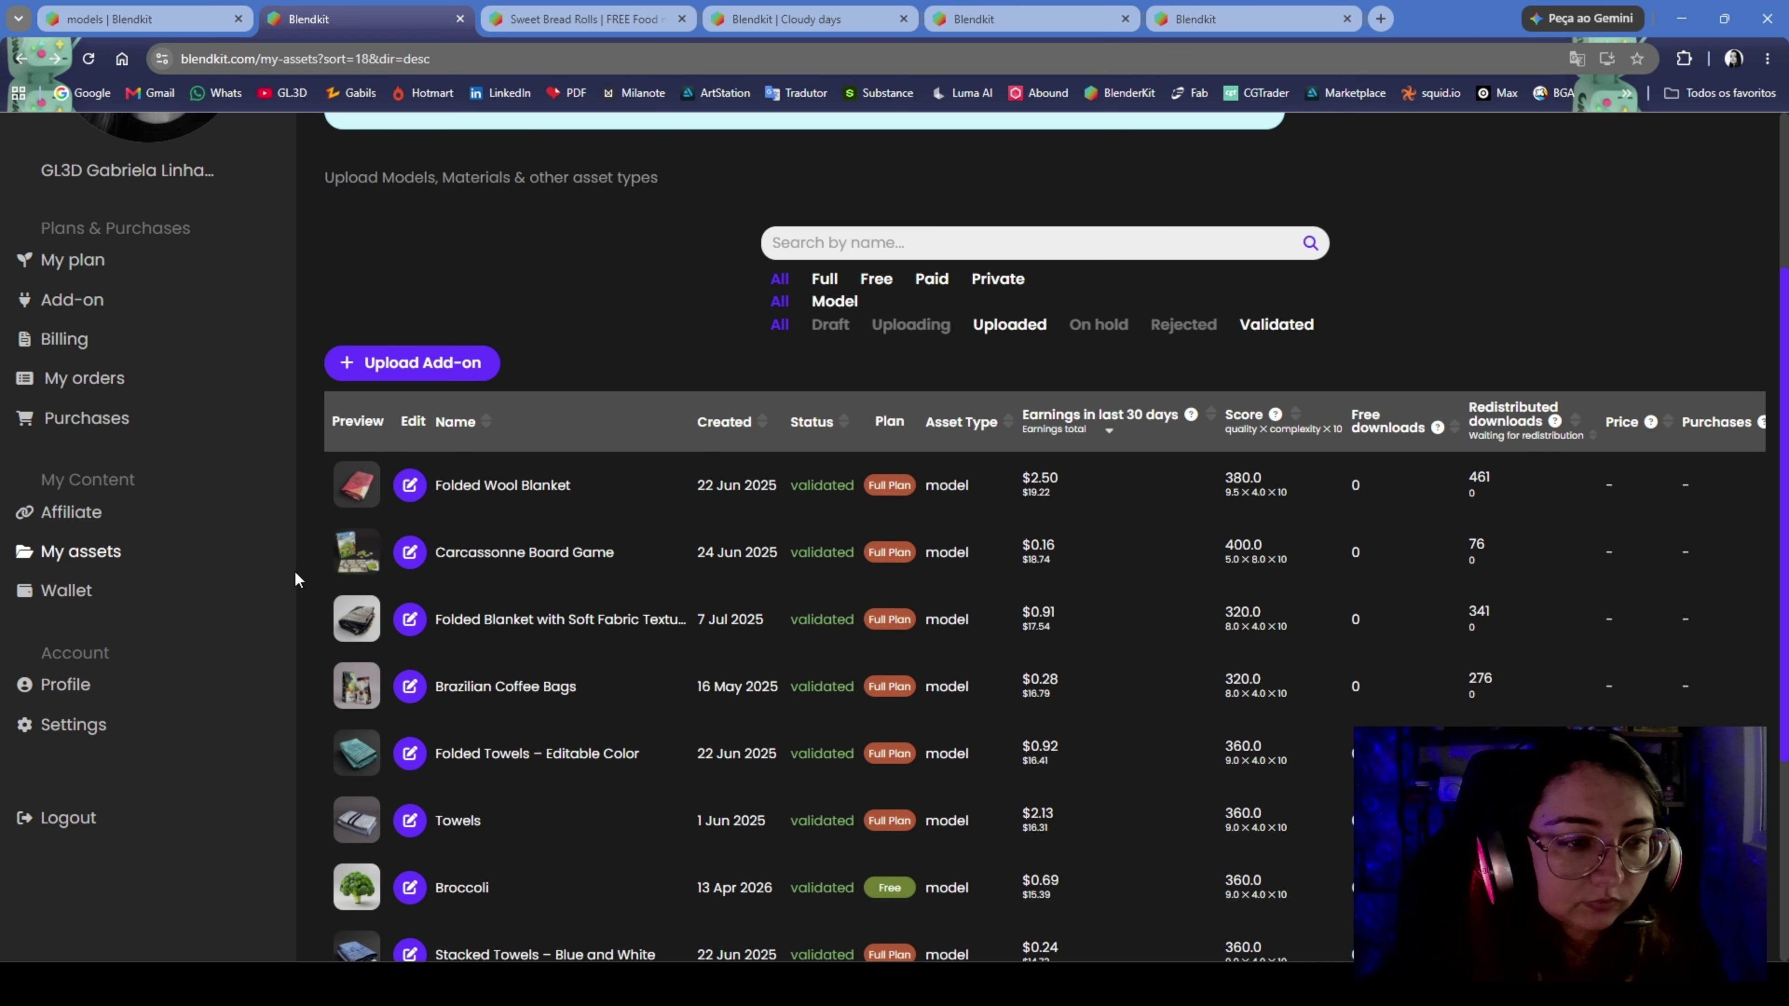
left_click(353, 557)
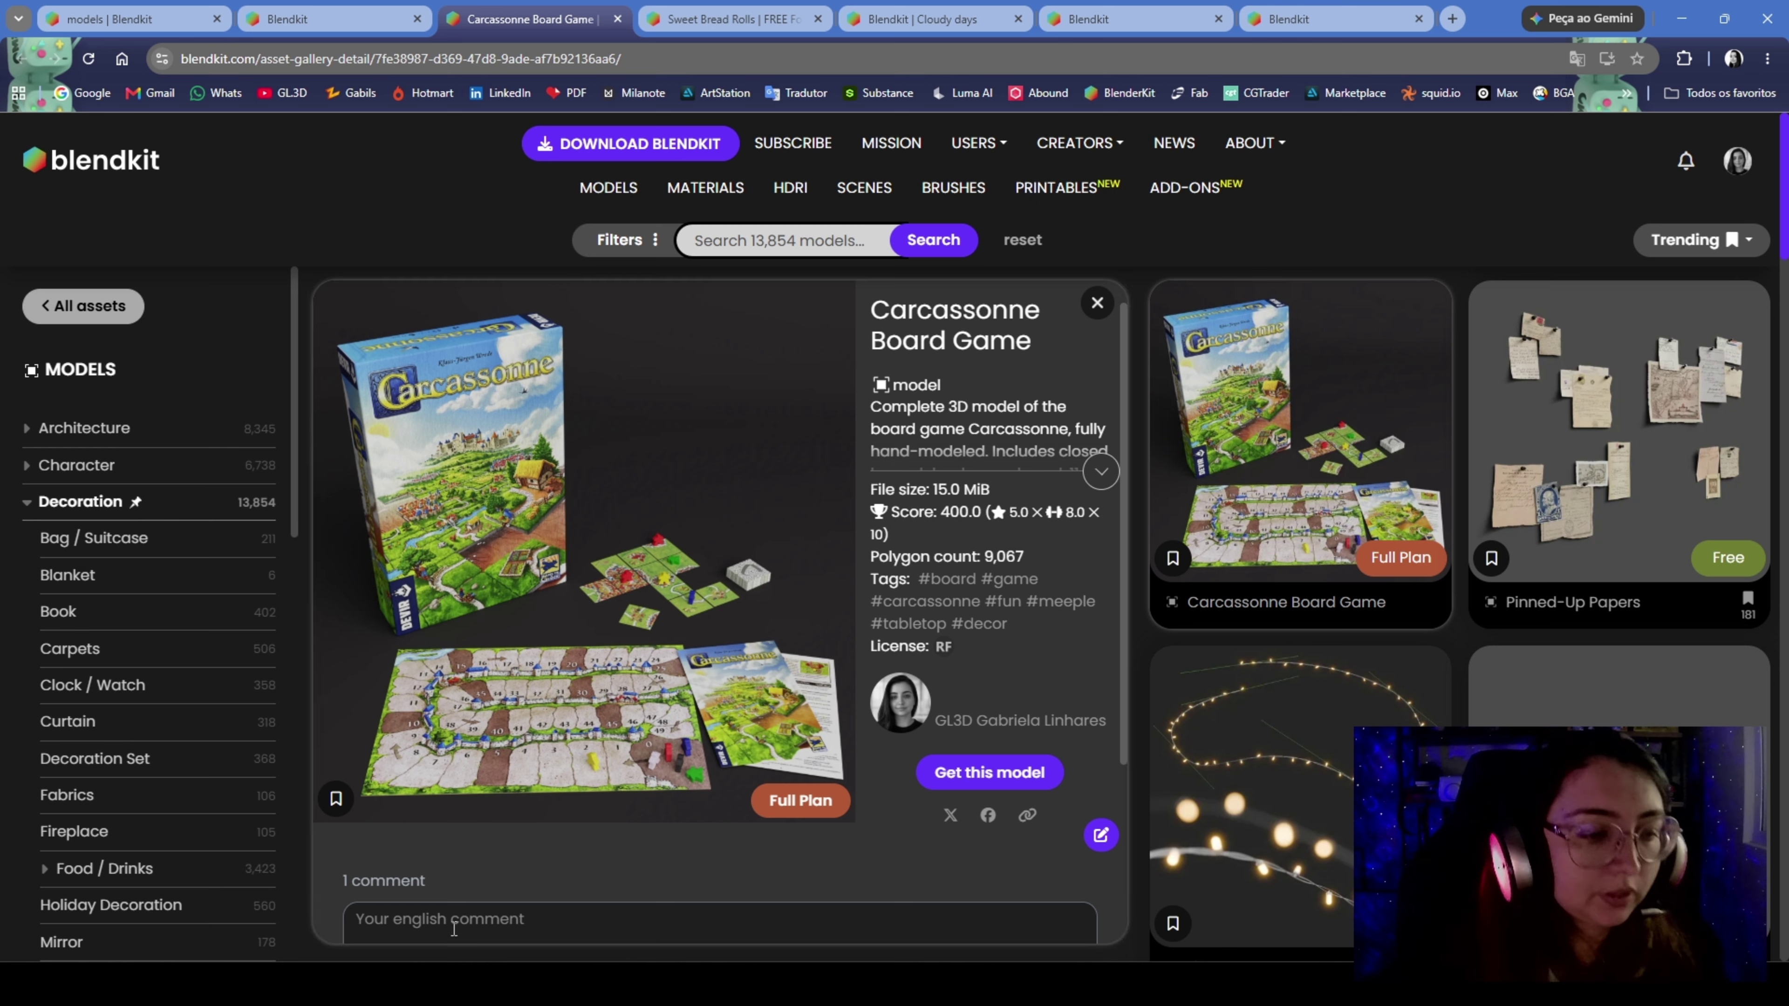
Switch to Blender and hide the Sweet Bread Rolls parent object and both bread meshes
left_click(277, 881)
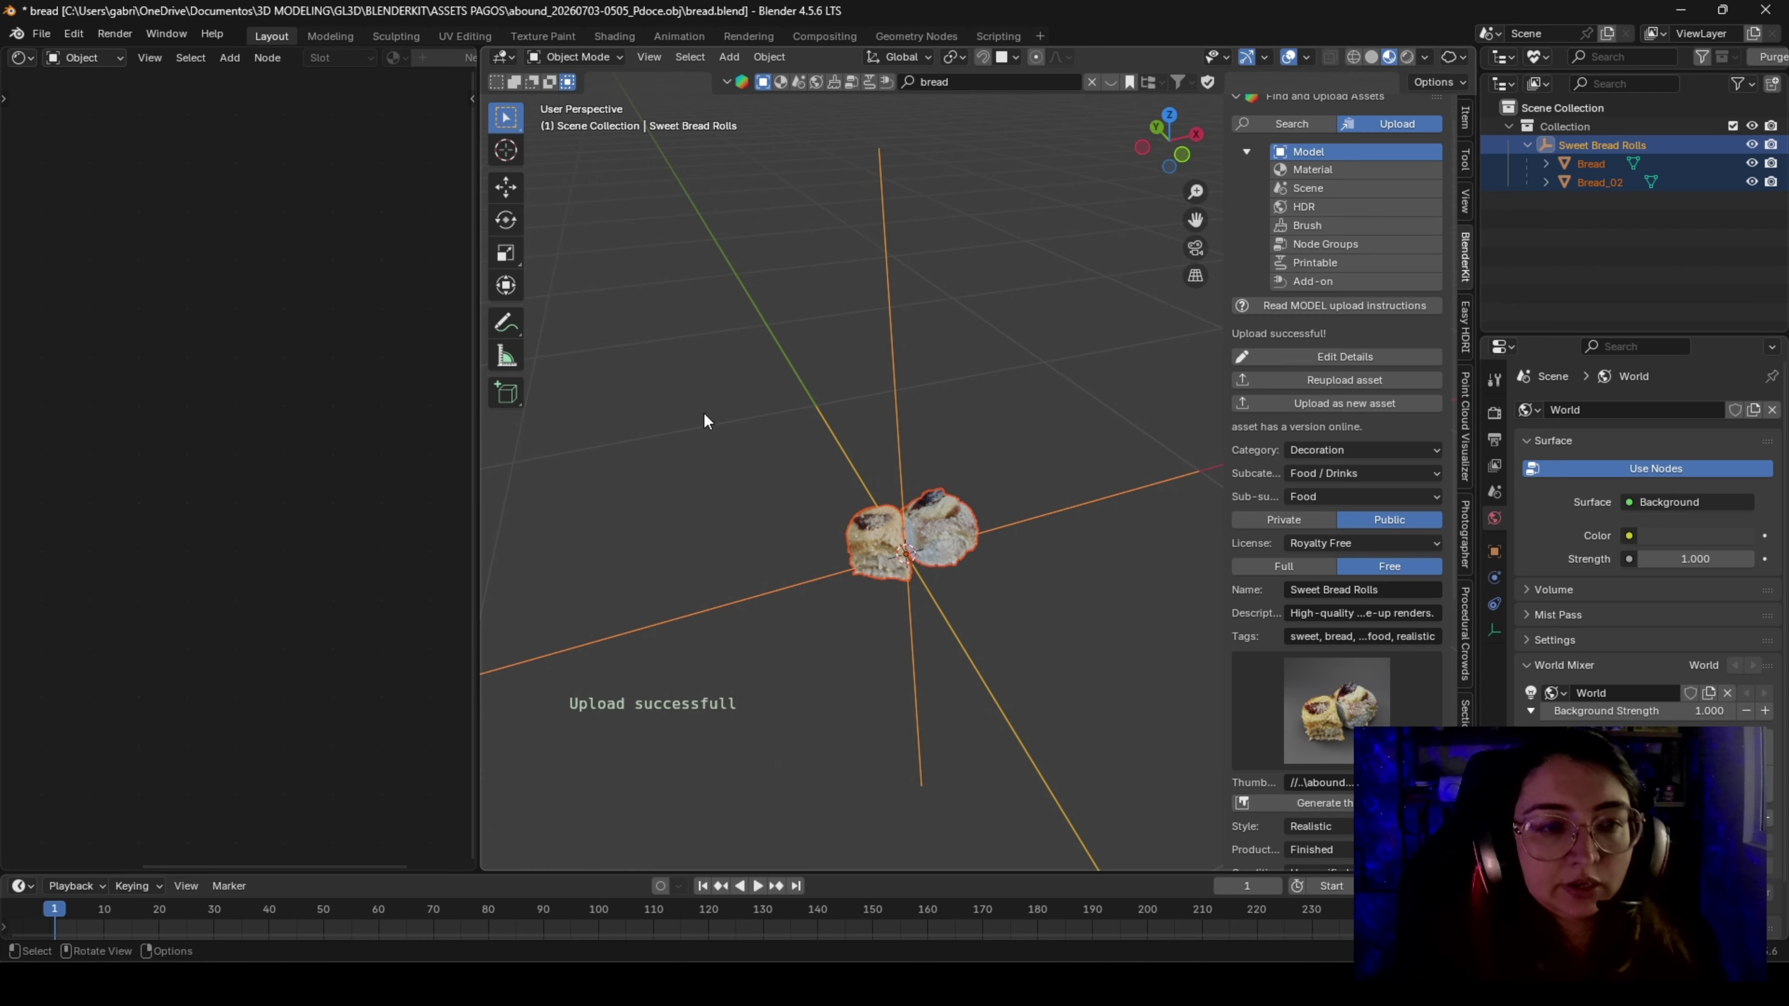
left_click(41, 33)
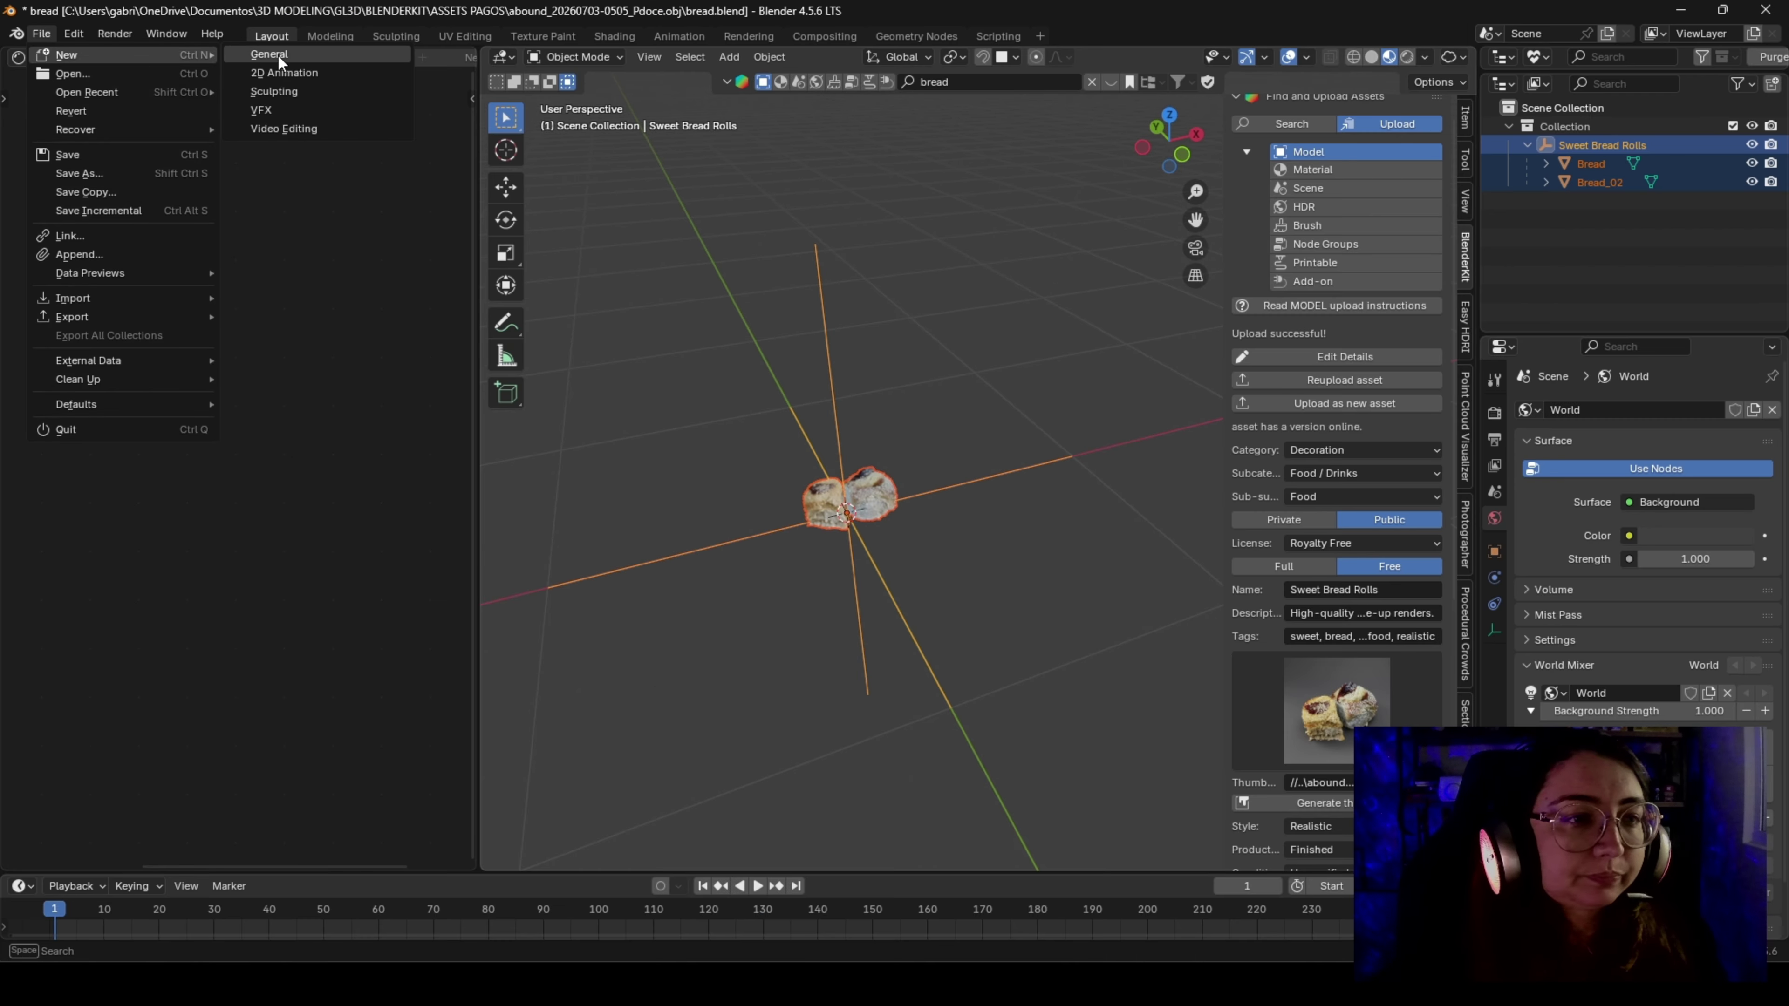
left_click_drag(905, 676, 789, 590)
key("h")
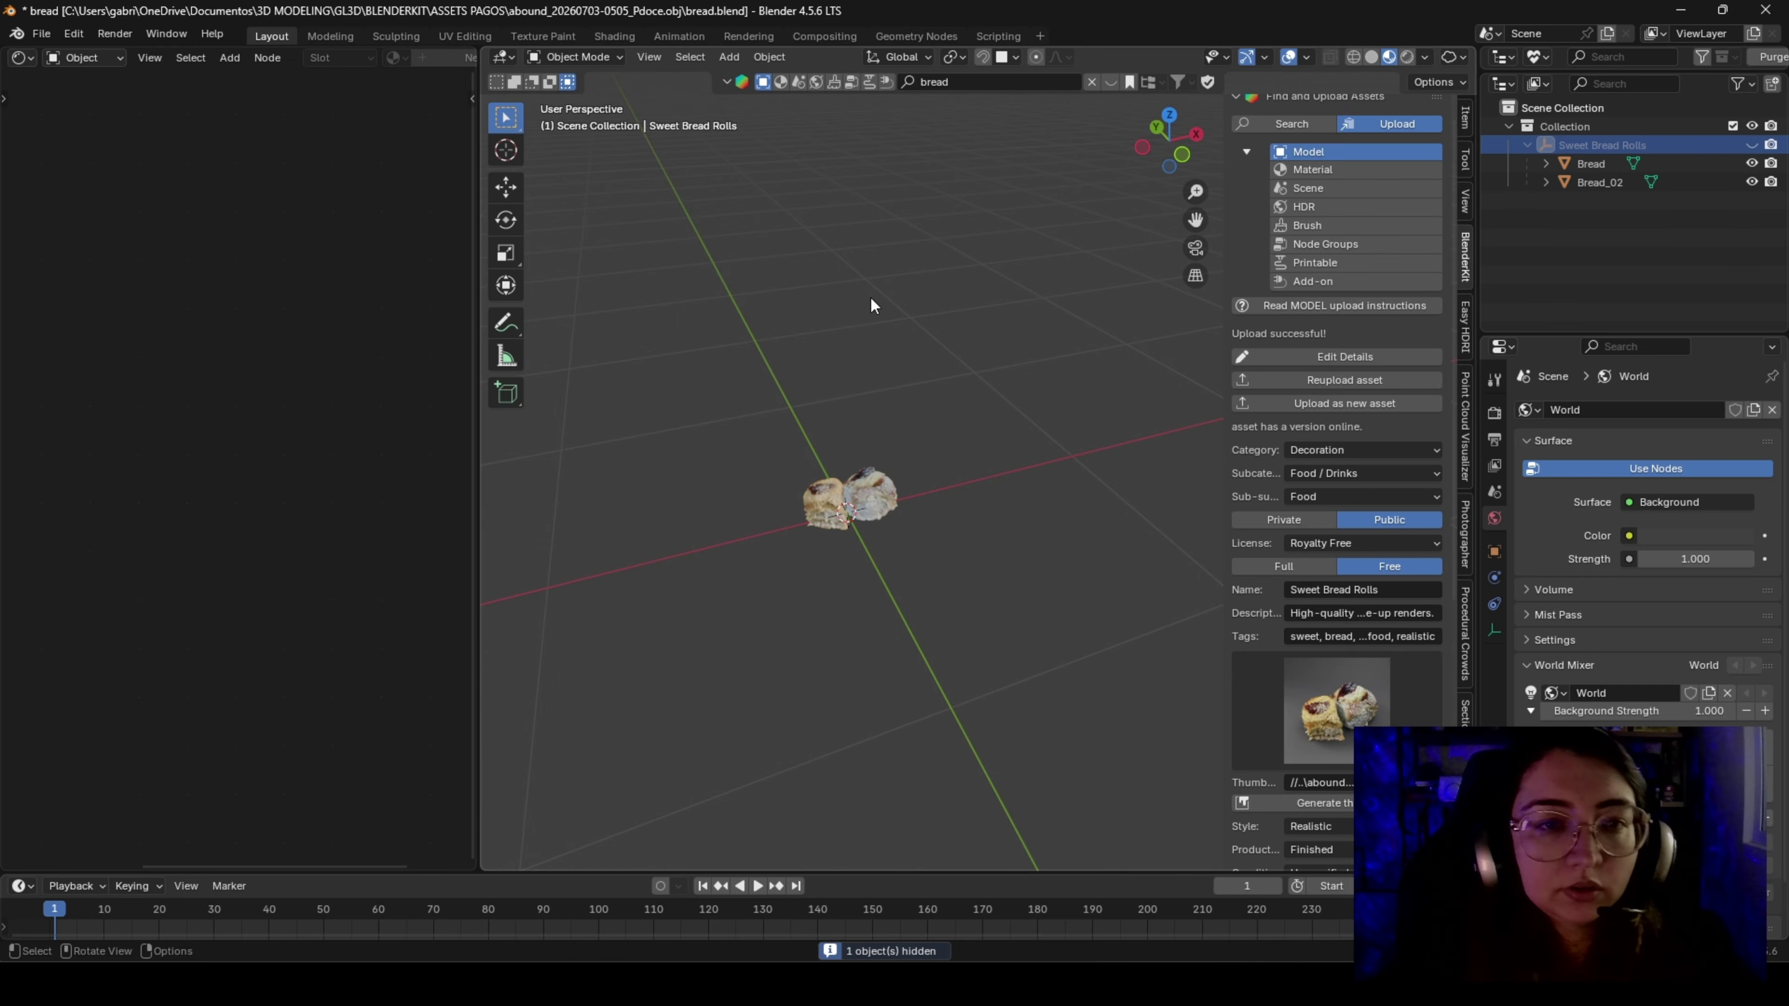
left_click(840, 503)
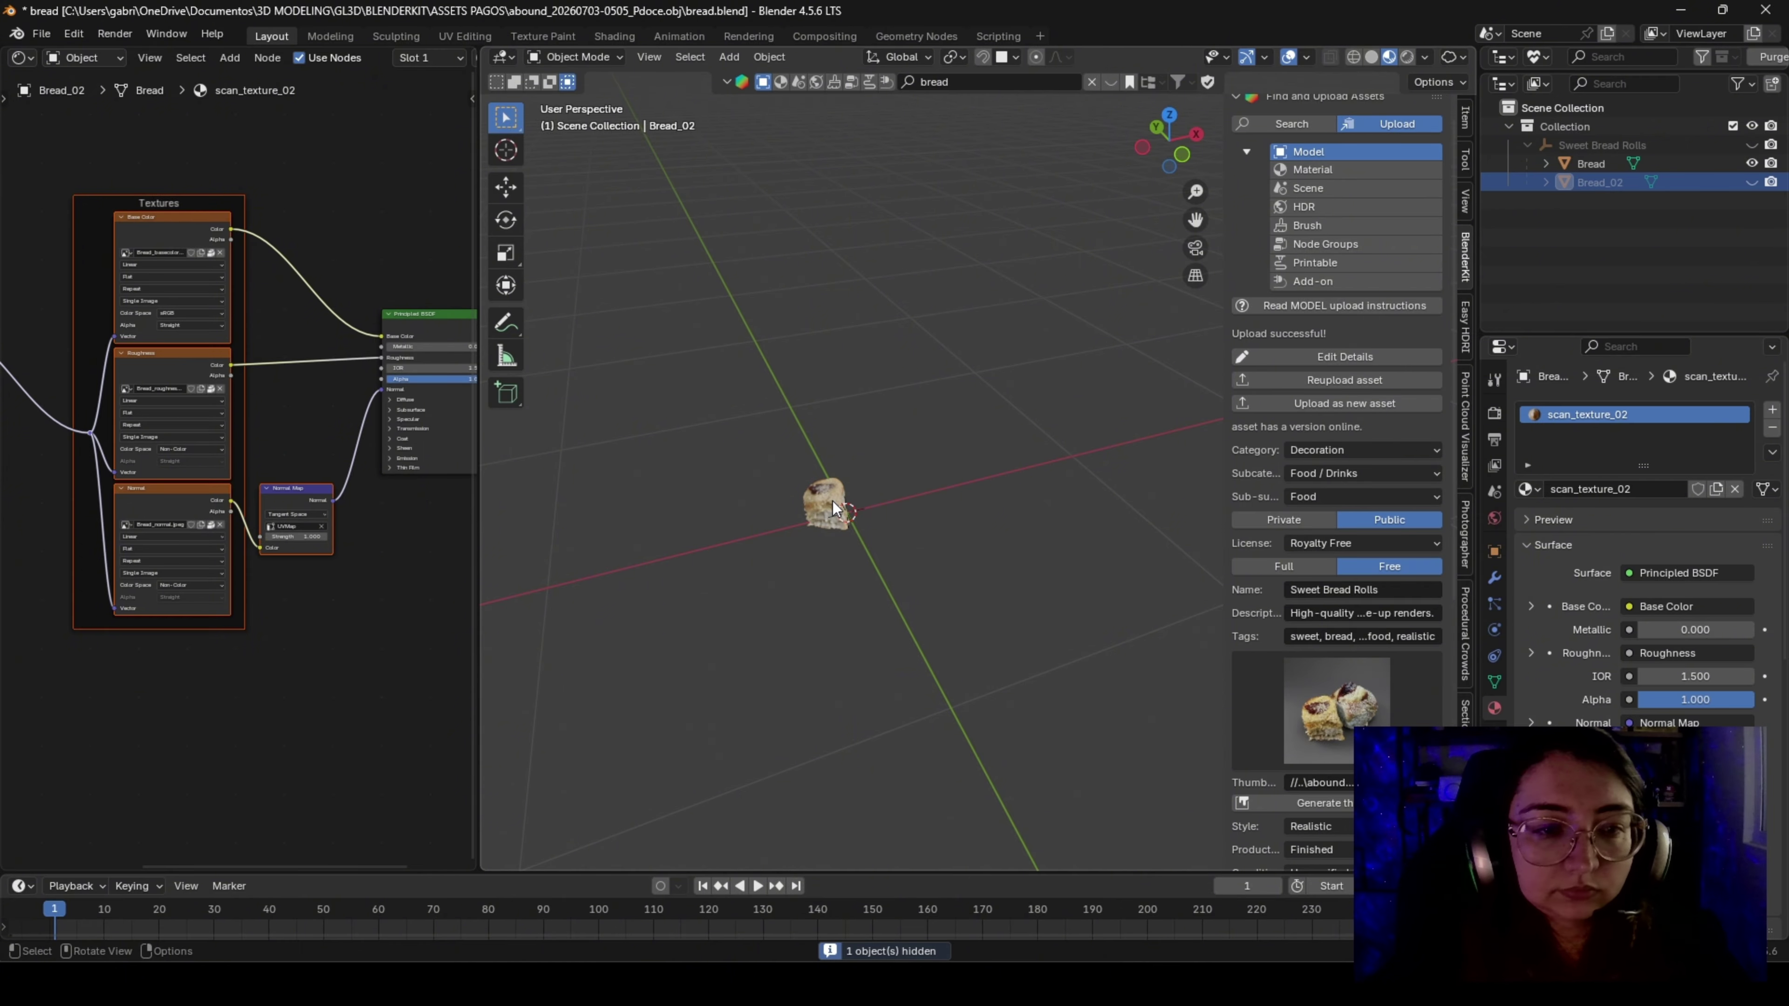
left_click(828, 510, "shift")
key("h")
Search the BlenderKit model library for "carcassone"
left_click(969, 83)
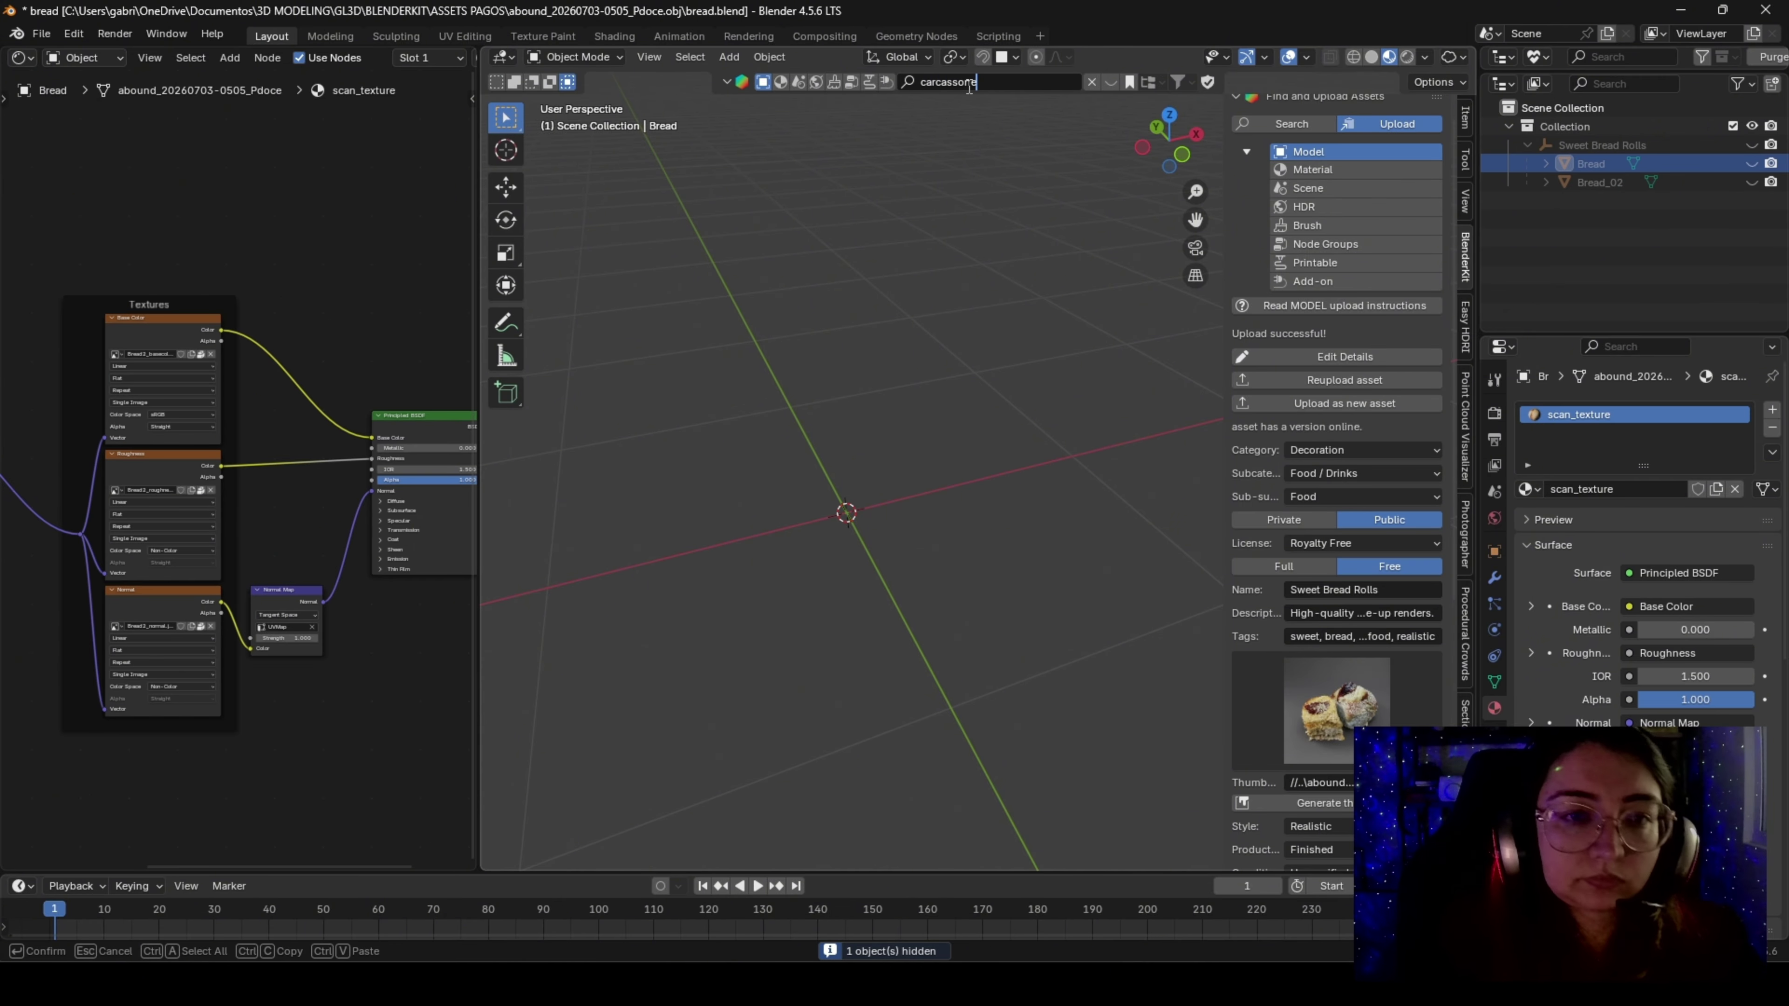
type("carcassone")
key("Return")
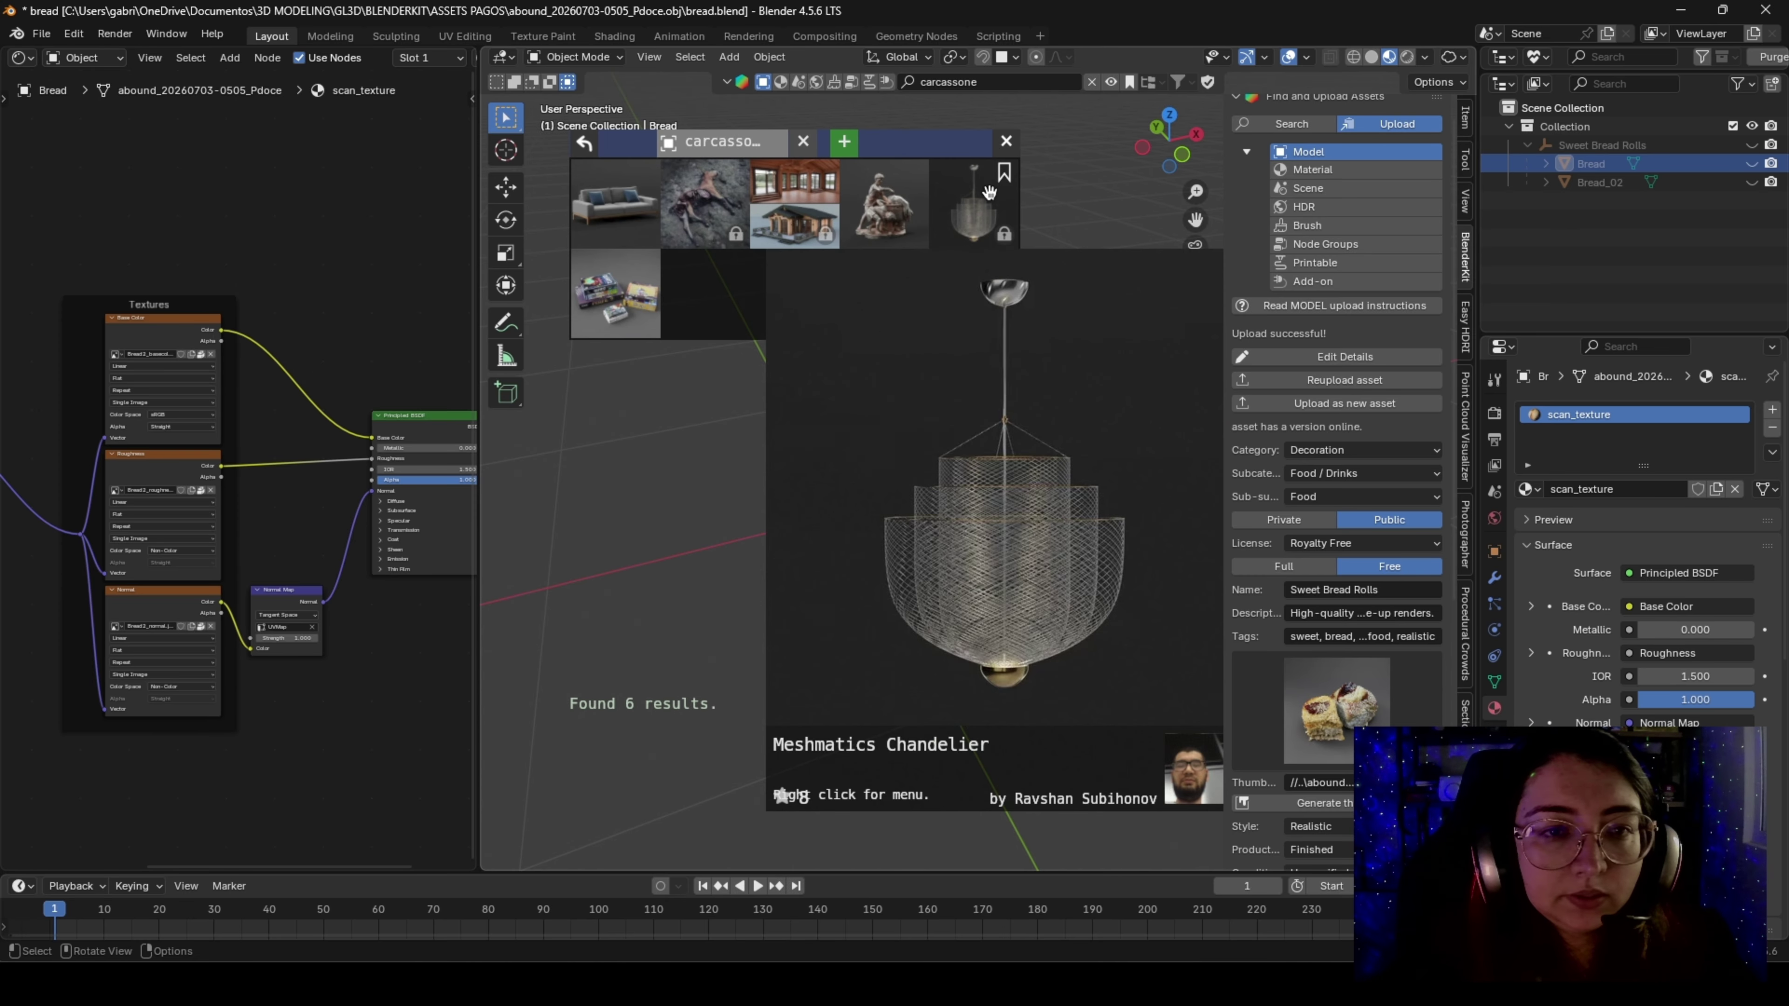
Copy the title "Carcassonne Board Game" from the model's web page and search for it with the BlenderKit add-on in Blender
mouse_move(213, 983)
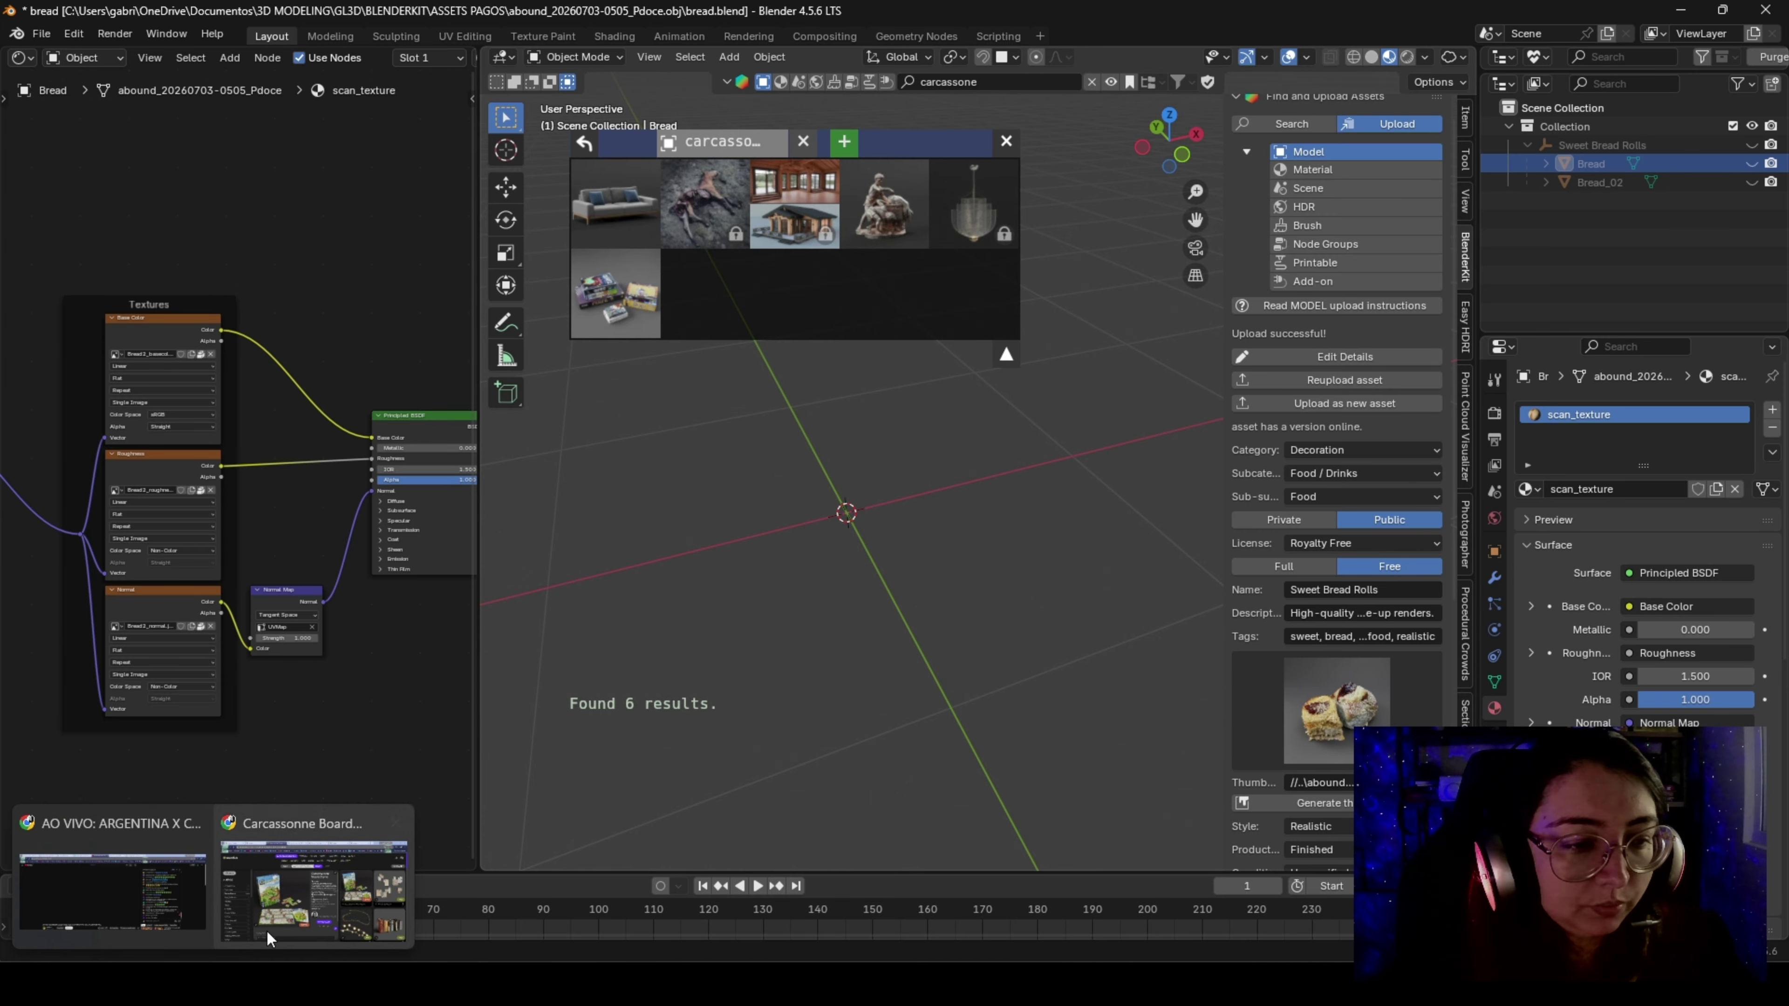
left_click(269, 938)
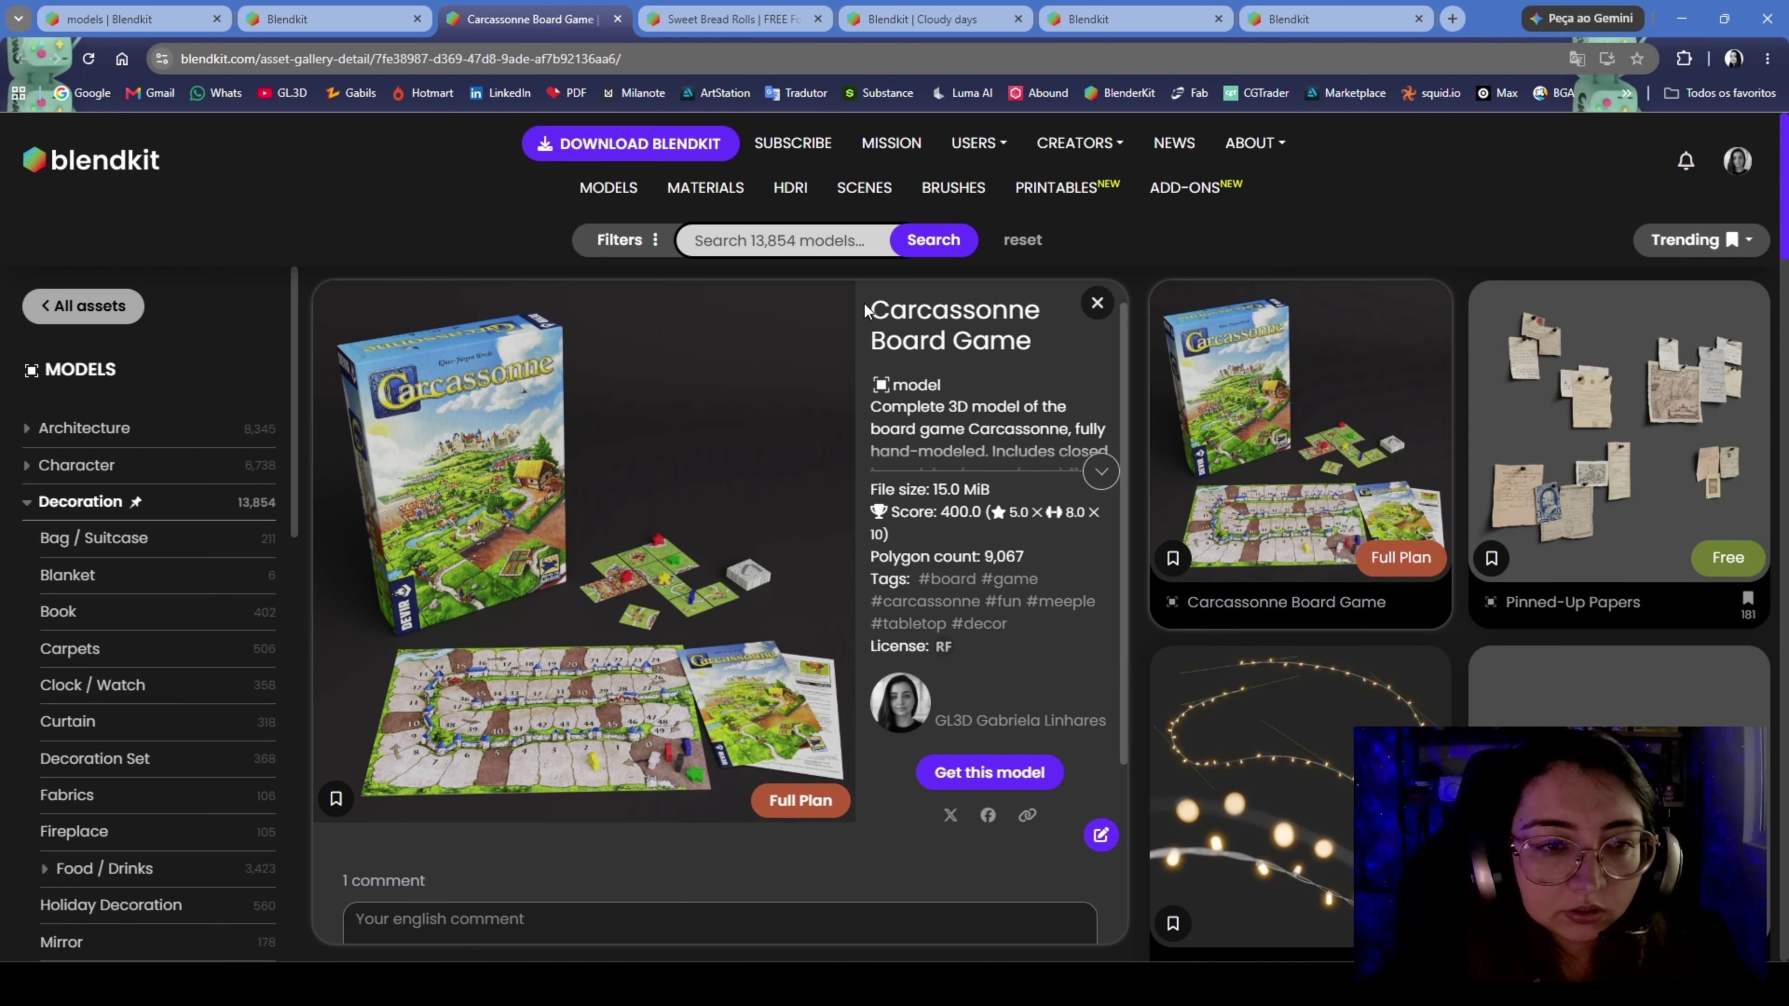
right_click(959, 327)
left_click(1028, 344)
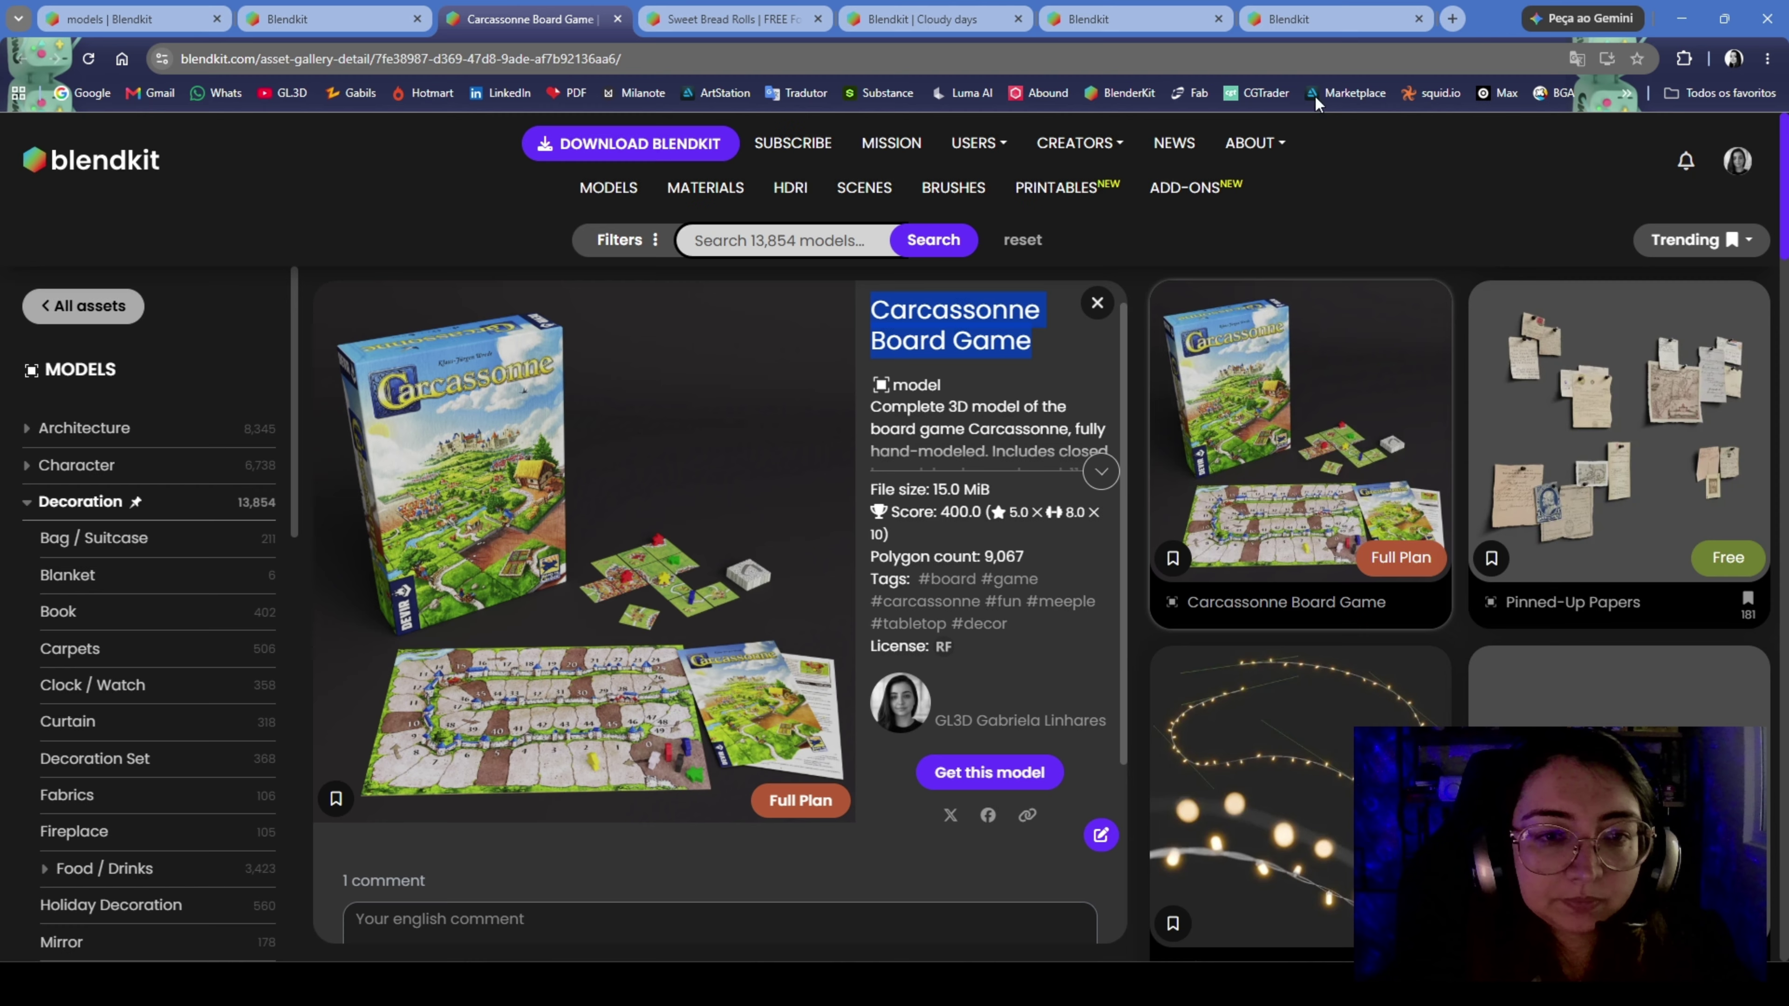
left_click(1681, 19)
left_click(977, 85)
type("Carcassonne Board Game")
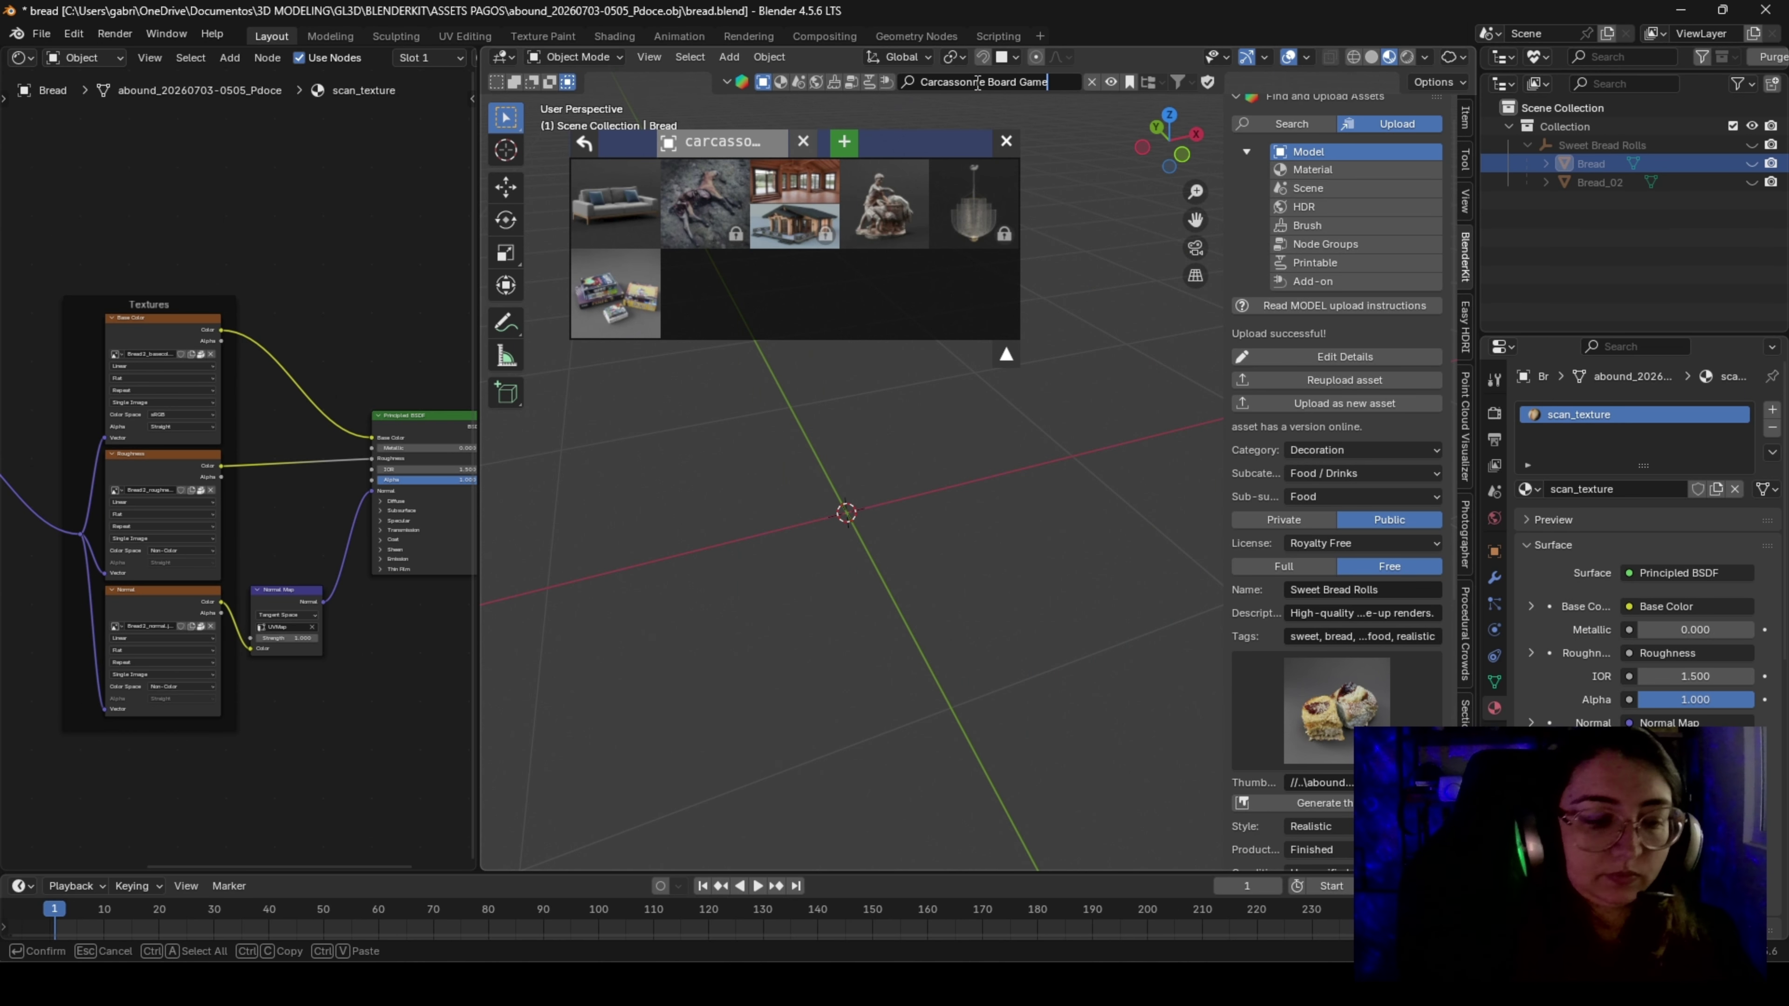
key("Return")
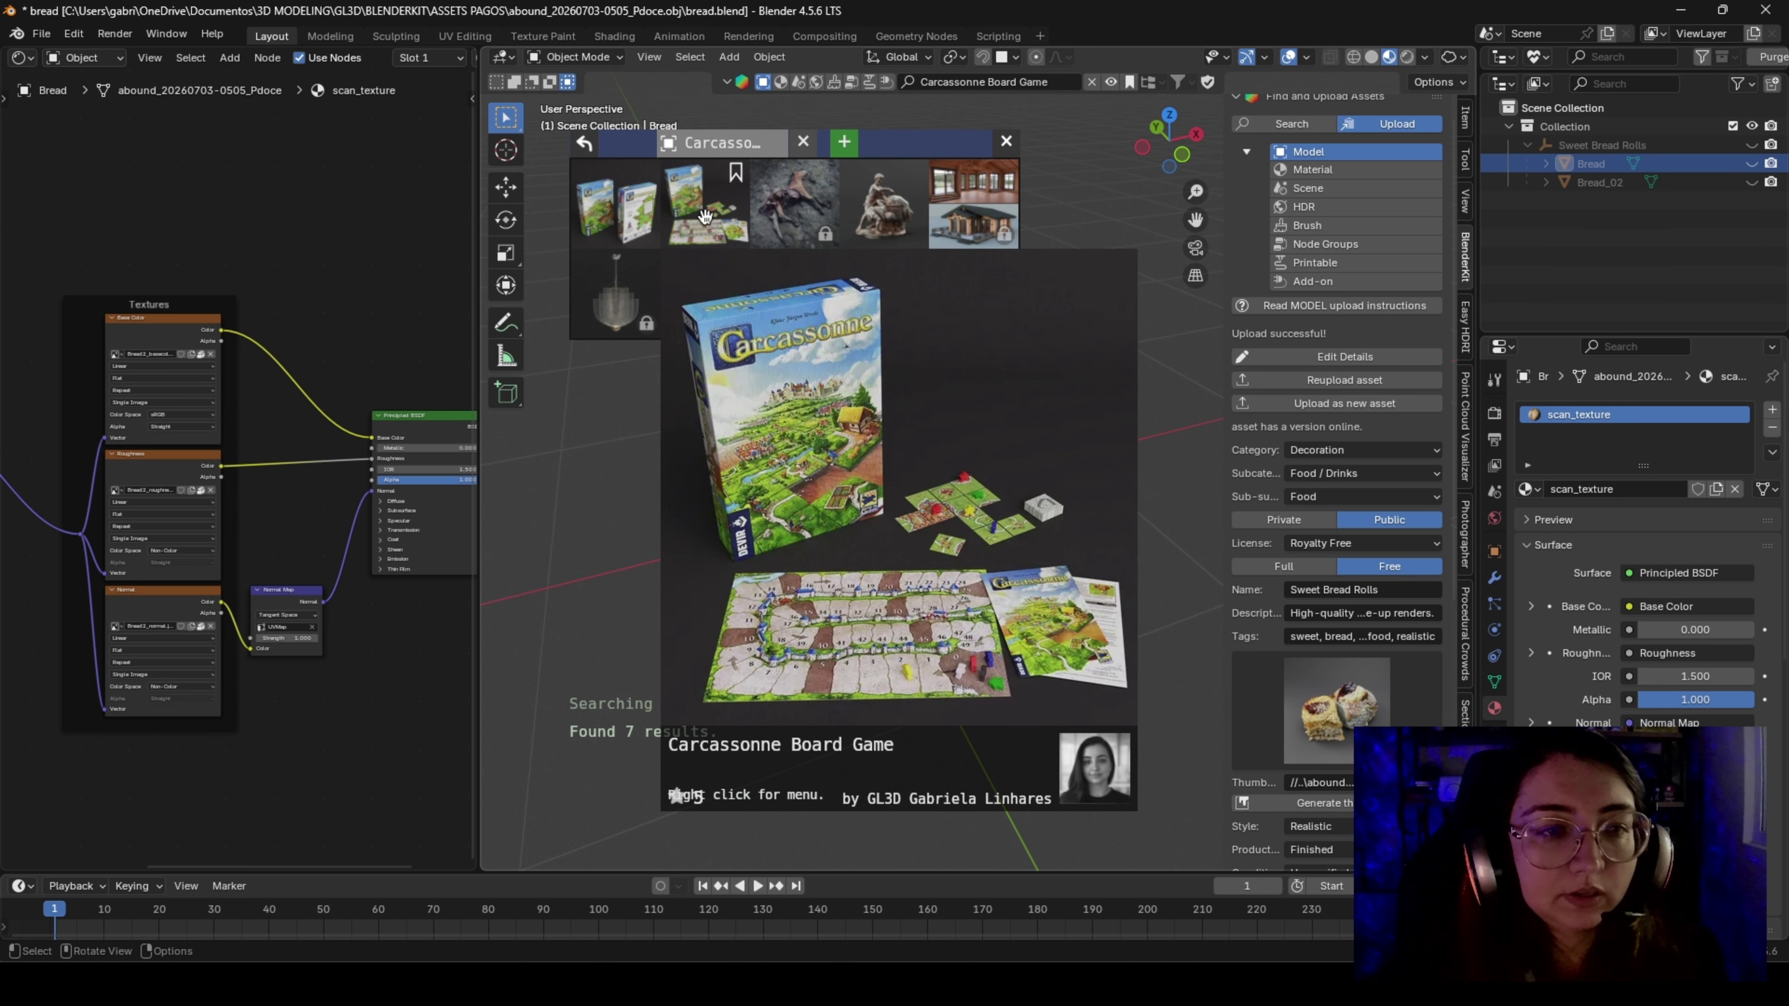
Add the Carcassonne Board Game model to the scene and close the BlenderKit search results
left_click(705, 217)
left_click(1006, 141)
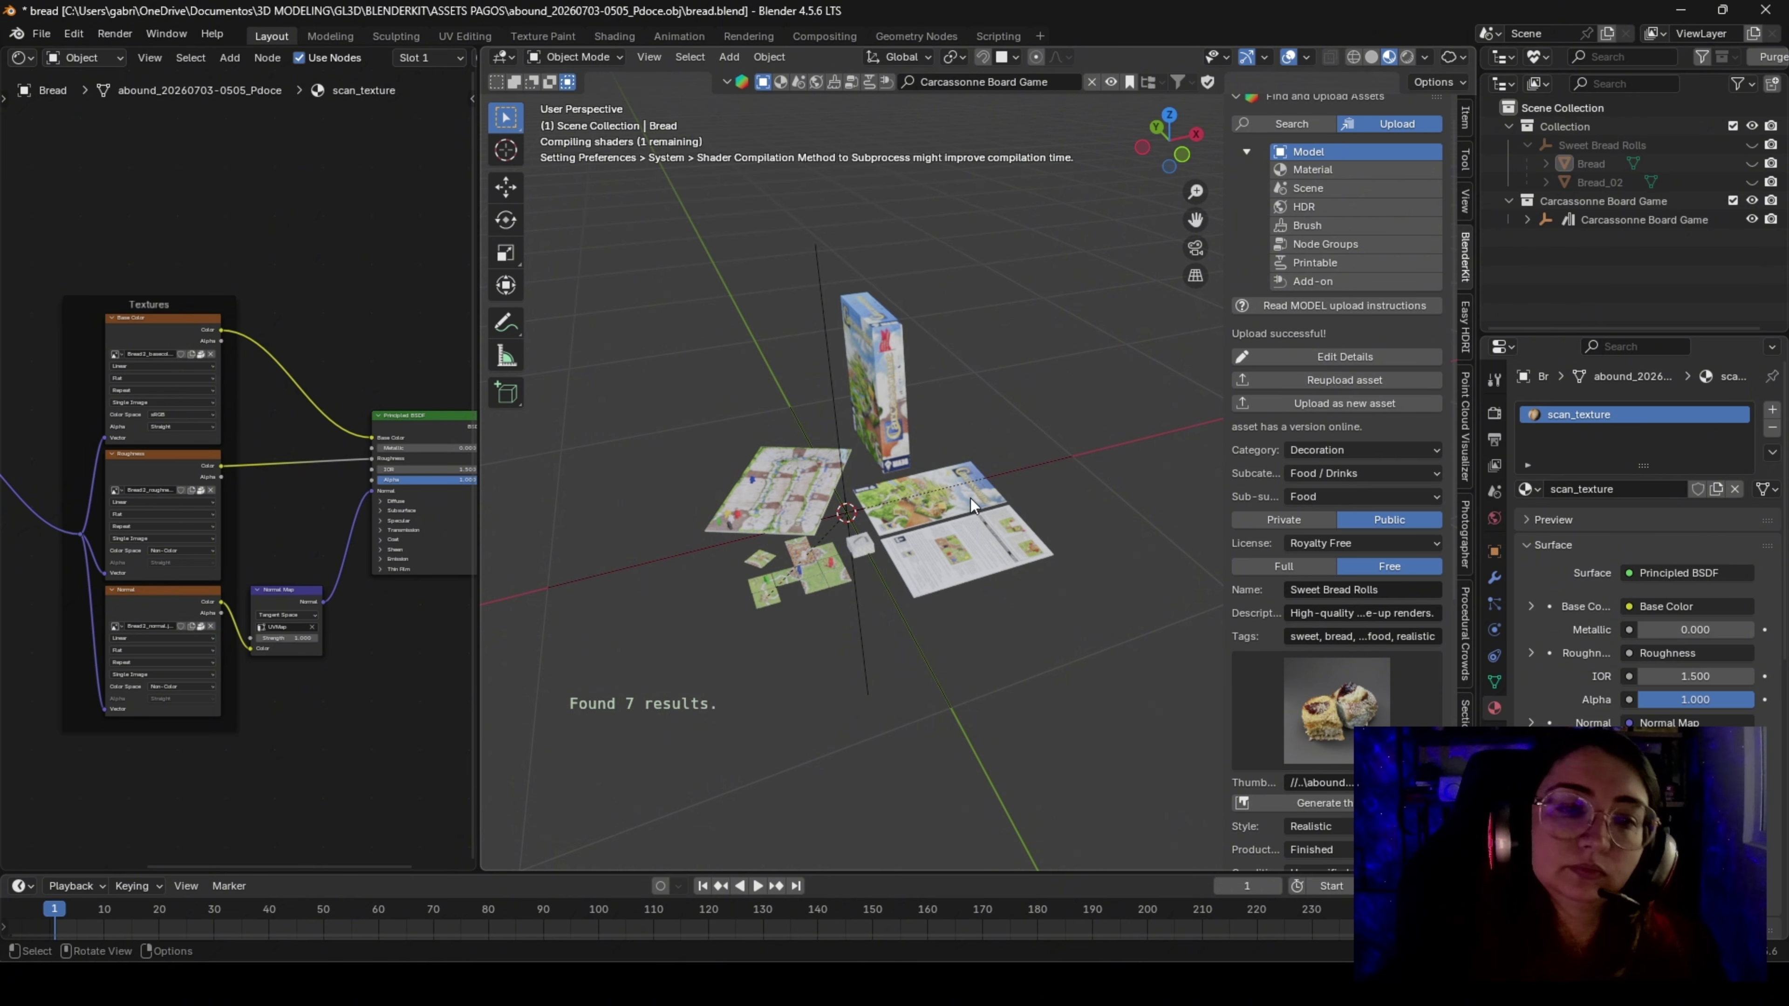
middle_click_drag(891, 483, 788, 493)
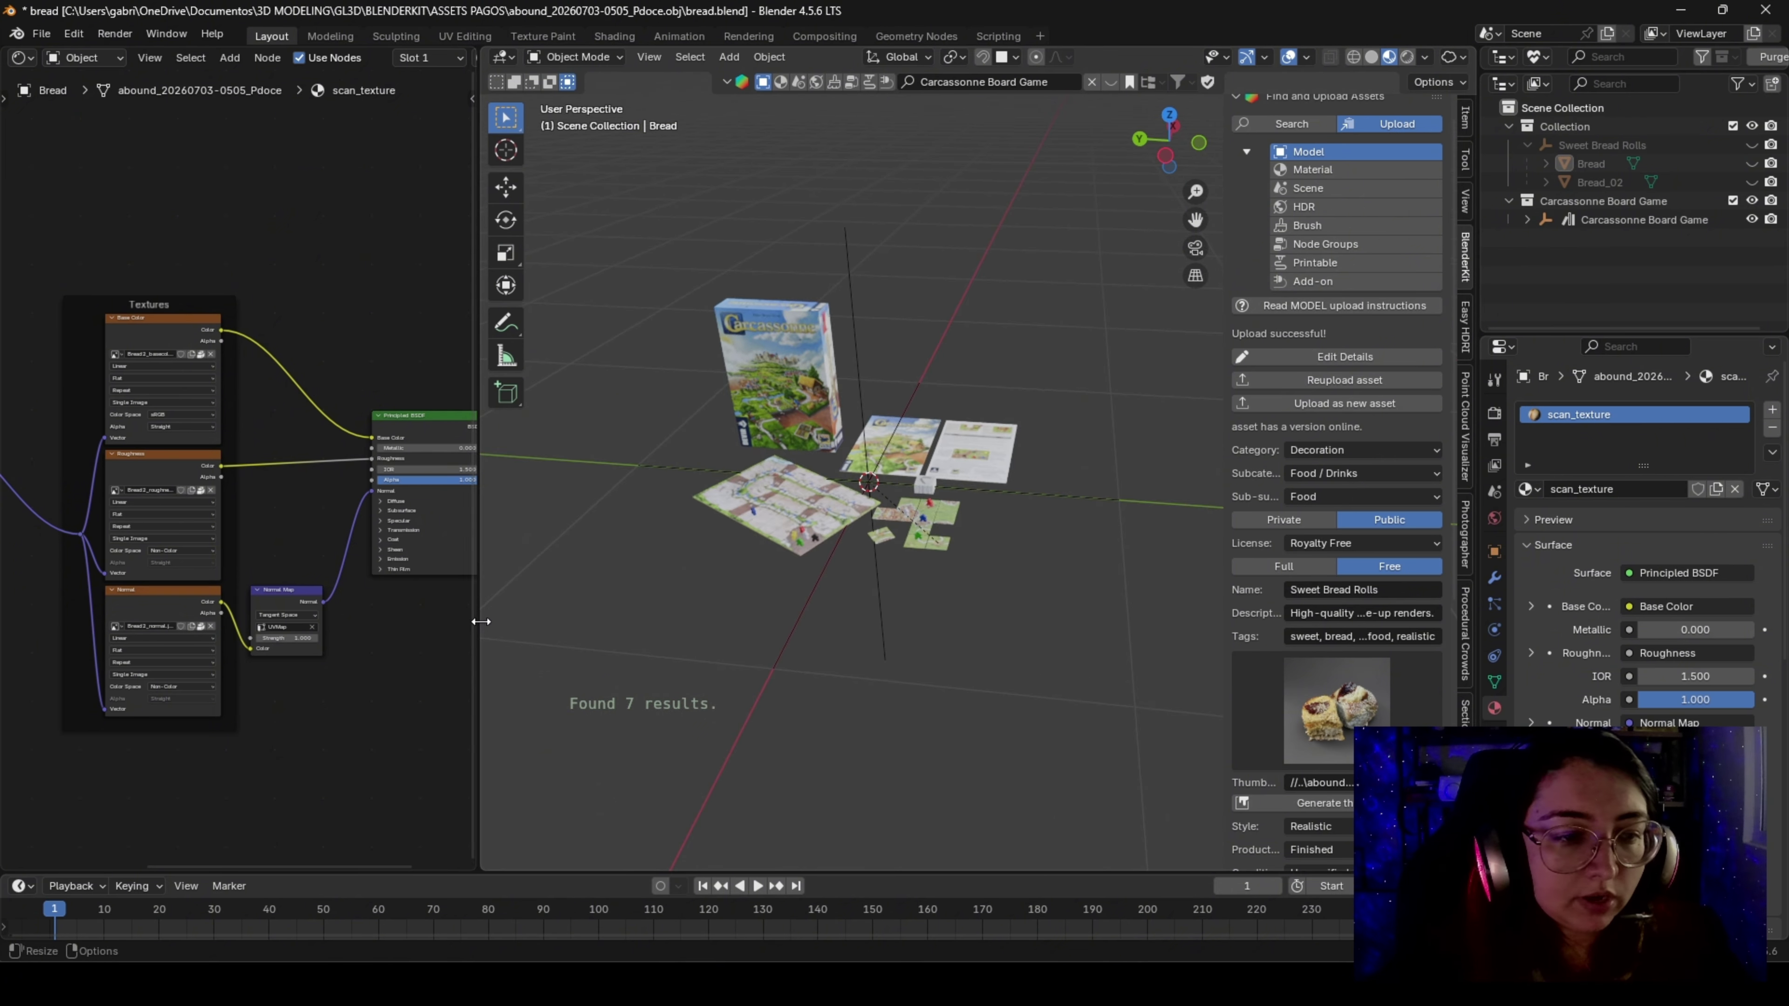
Shrink the node editor to a narrow strip to widen the 3D viewport, and inspect the board game's parts
left_click_drag(479, 619, 257, 592)
middle_click_drag(767, 546, 831, 567)
middle_click_drag(582, 559, 720, 520, "shift")
scroll(719, 520, "up", 3)
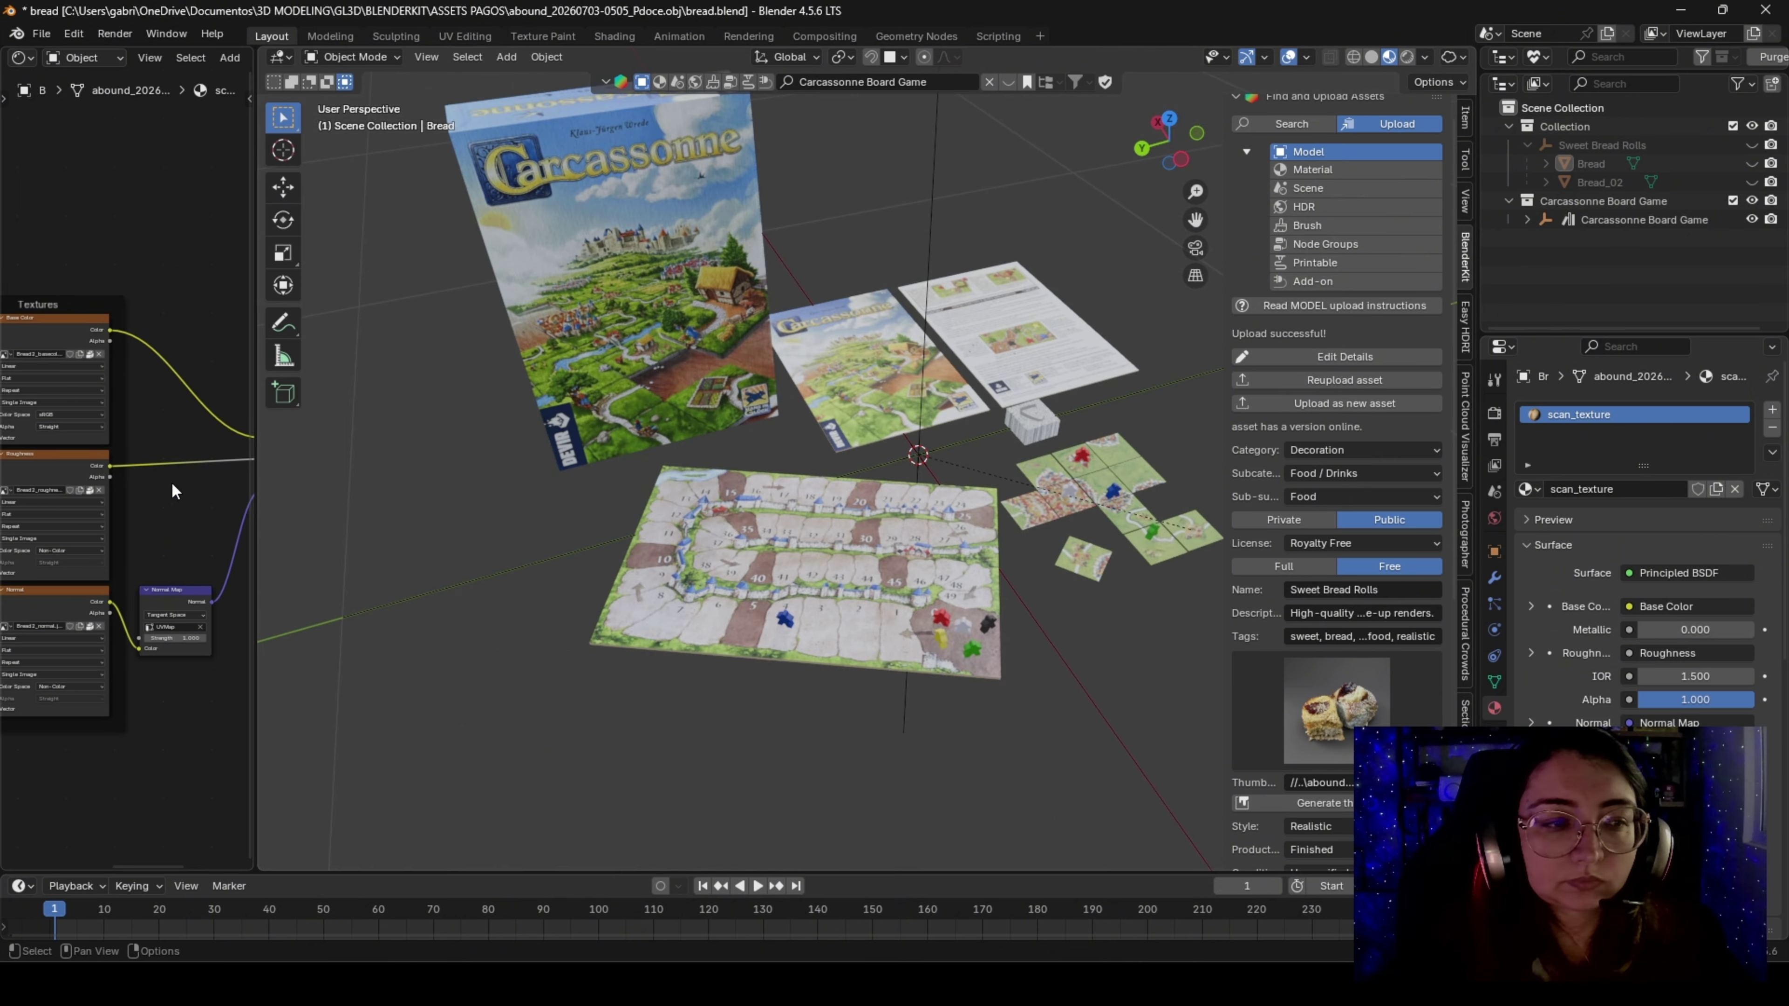
left_click_drag(257, 527, 44, 528)
scroll(747, 506, "down", 3)
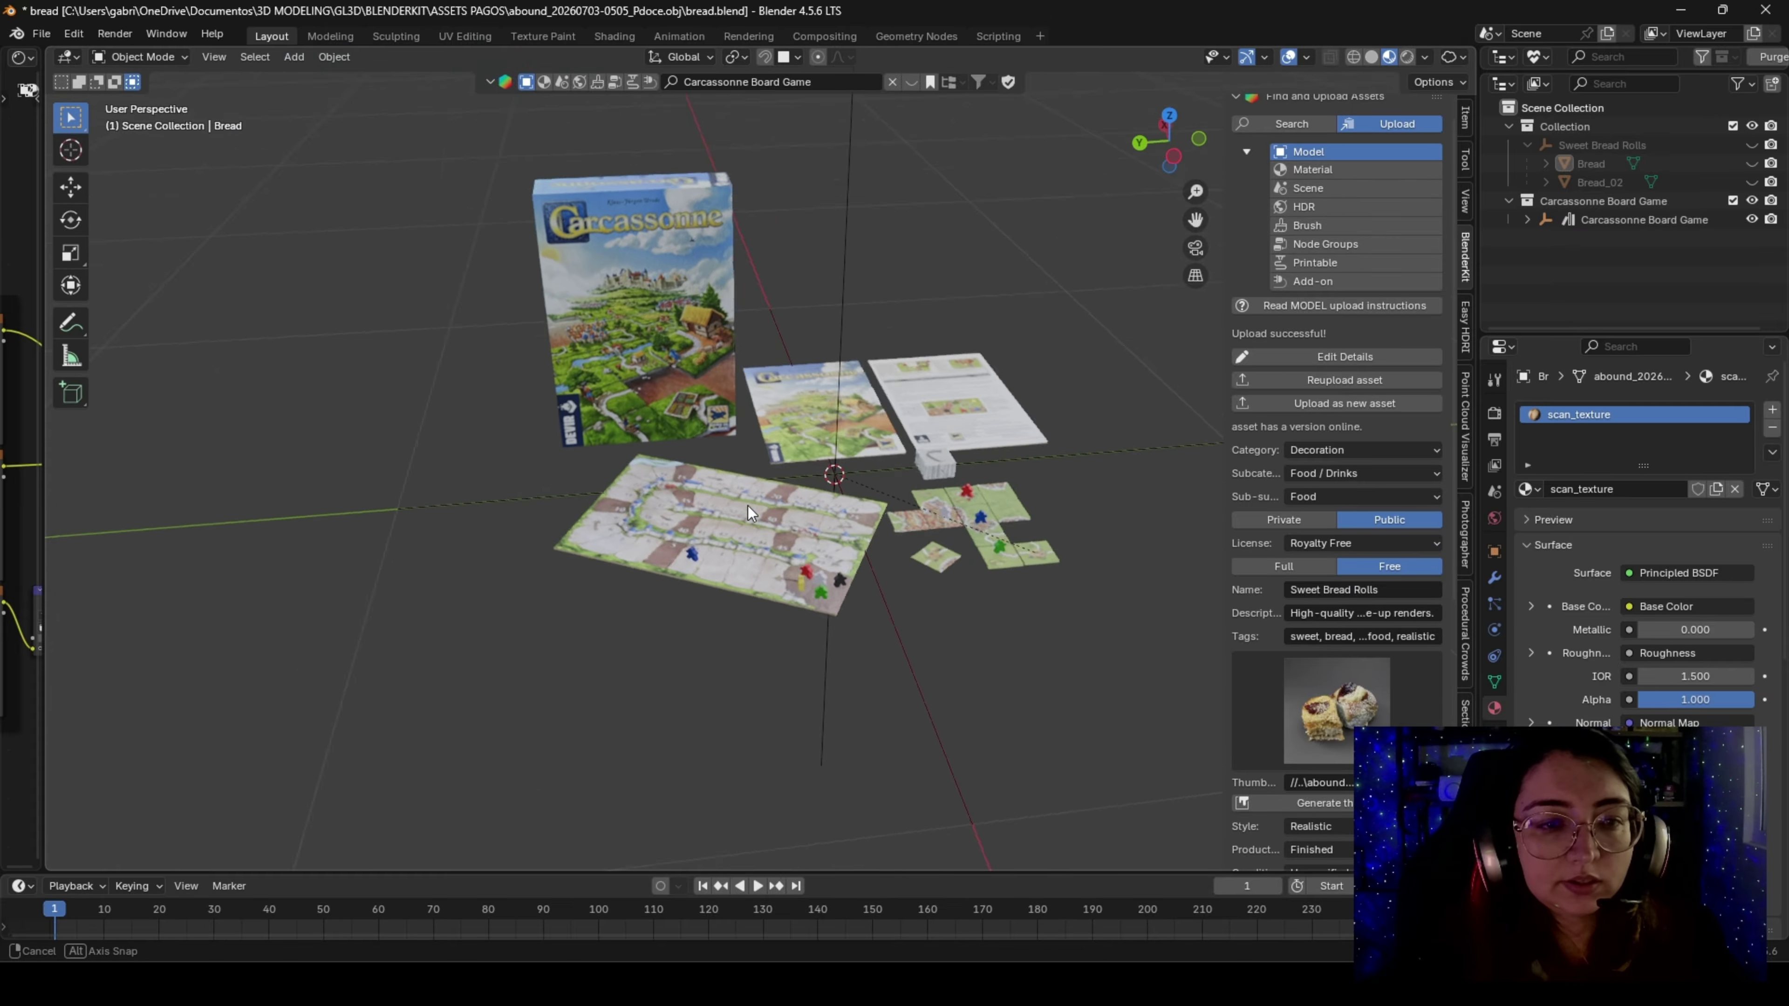
mouse_move(748, 506)
middle_mouse_down()
mouse_move(762, 558)
mouse_move(757, 511)
middle_mouse_up()
Select the manual and map pieces and examine the Carcassonne Board Game's object hierarchy in an enlarged, expanded Outliner
left_click(782, 412)
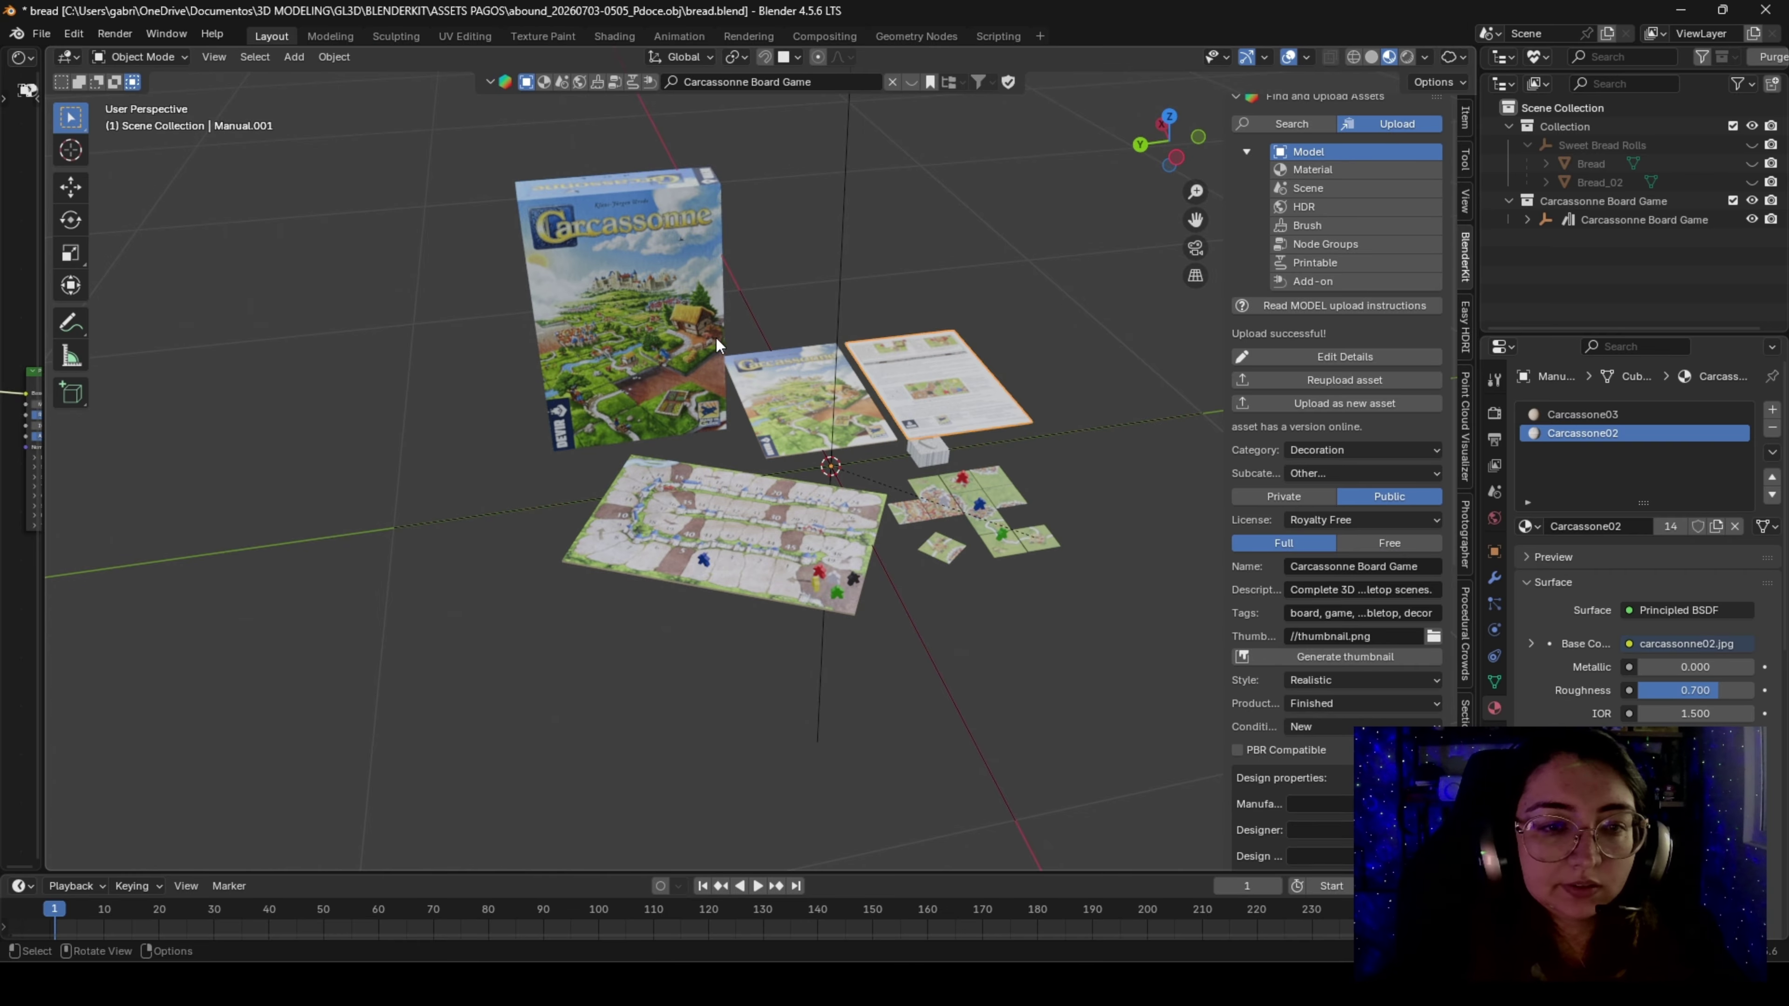
left_click(731, 508)
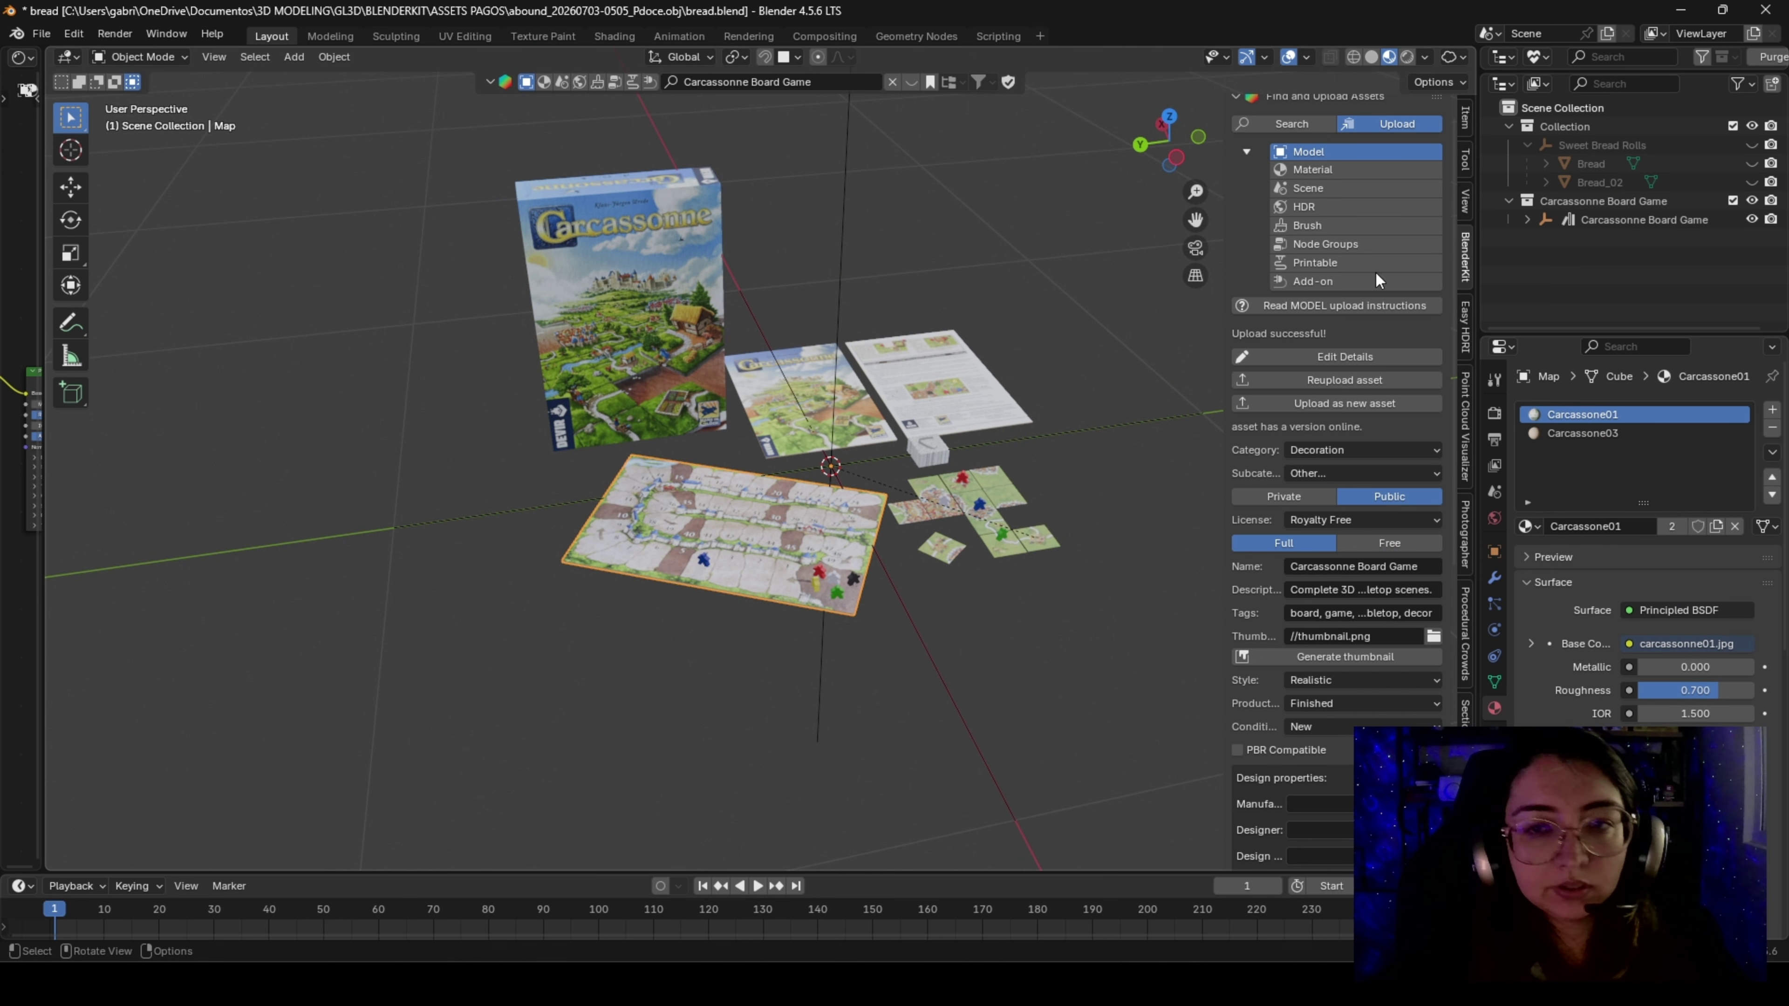
left_click(1527, 219)
left_click_drag(1570, 337, 1571, 474)
scroll(1619, 282, "down", 4)
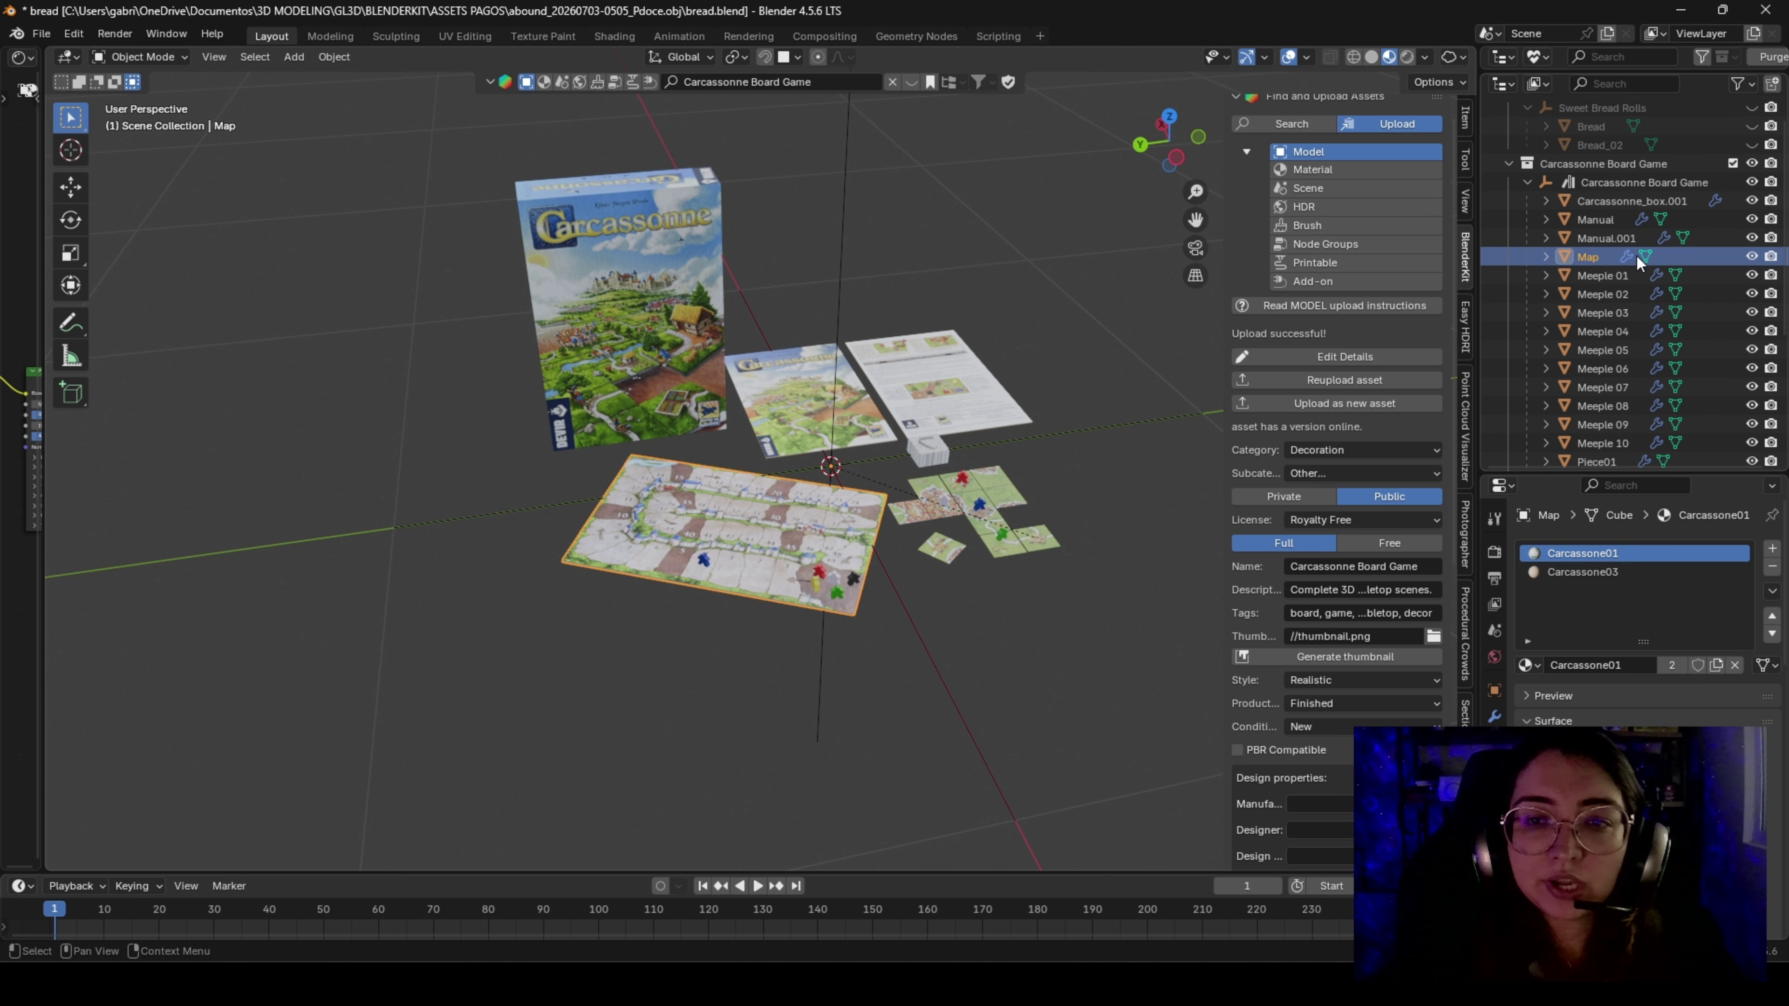
scroll(681, 570, "down", 5)
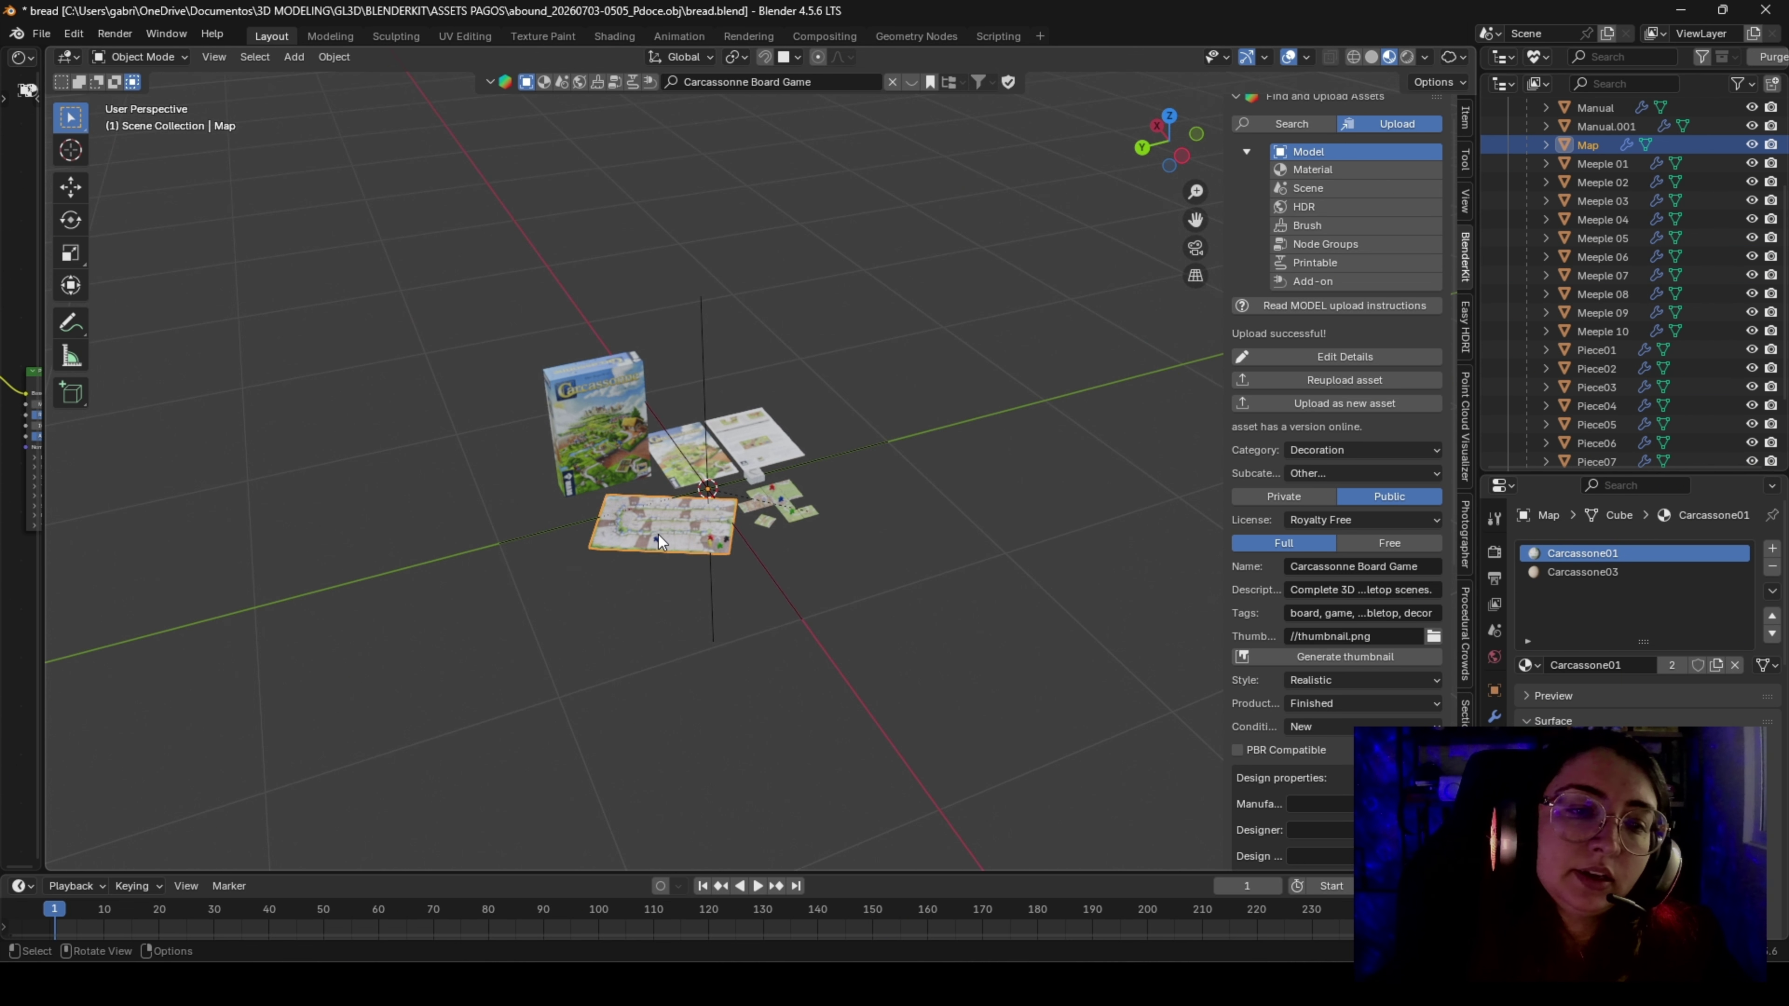
Select the parent empty of the Carcassonne Board Game and try moving the whole set with it
left_click(698, 344)
scroll(683, 536, "up", 5)
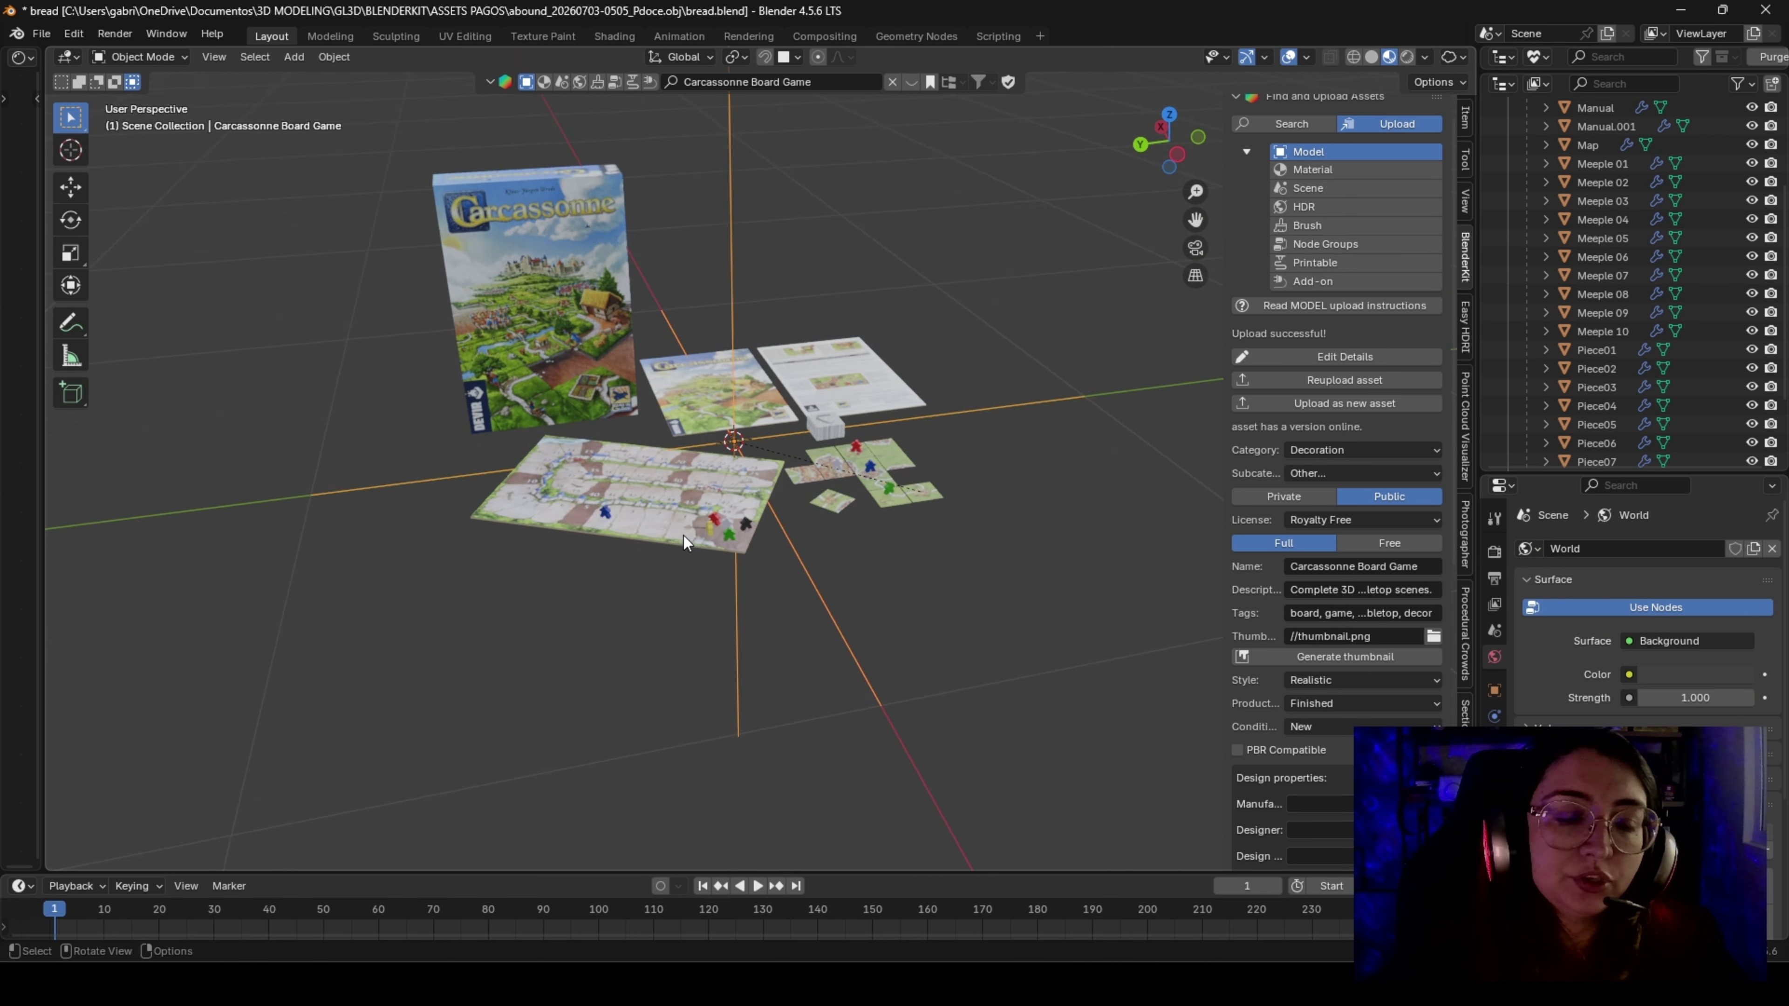
scroll(681, 517, "up", 2)
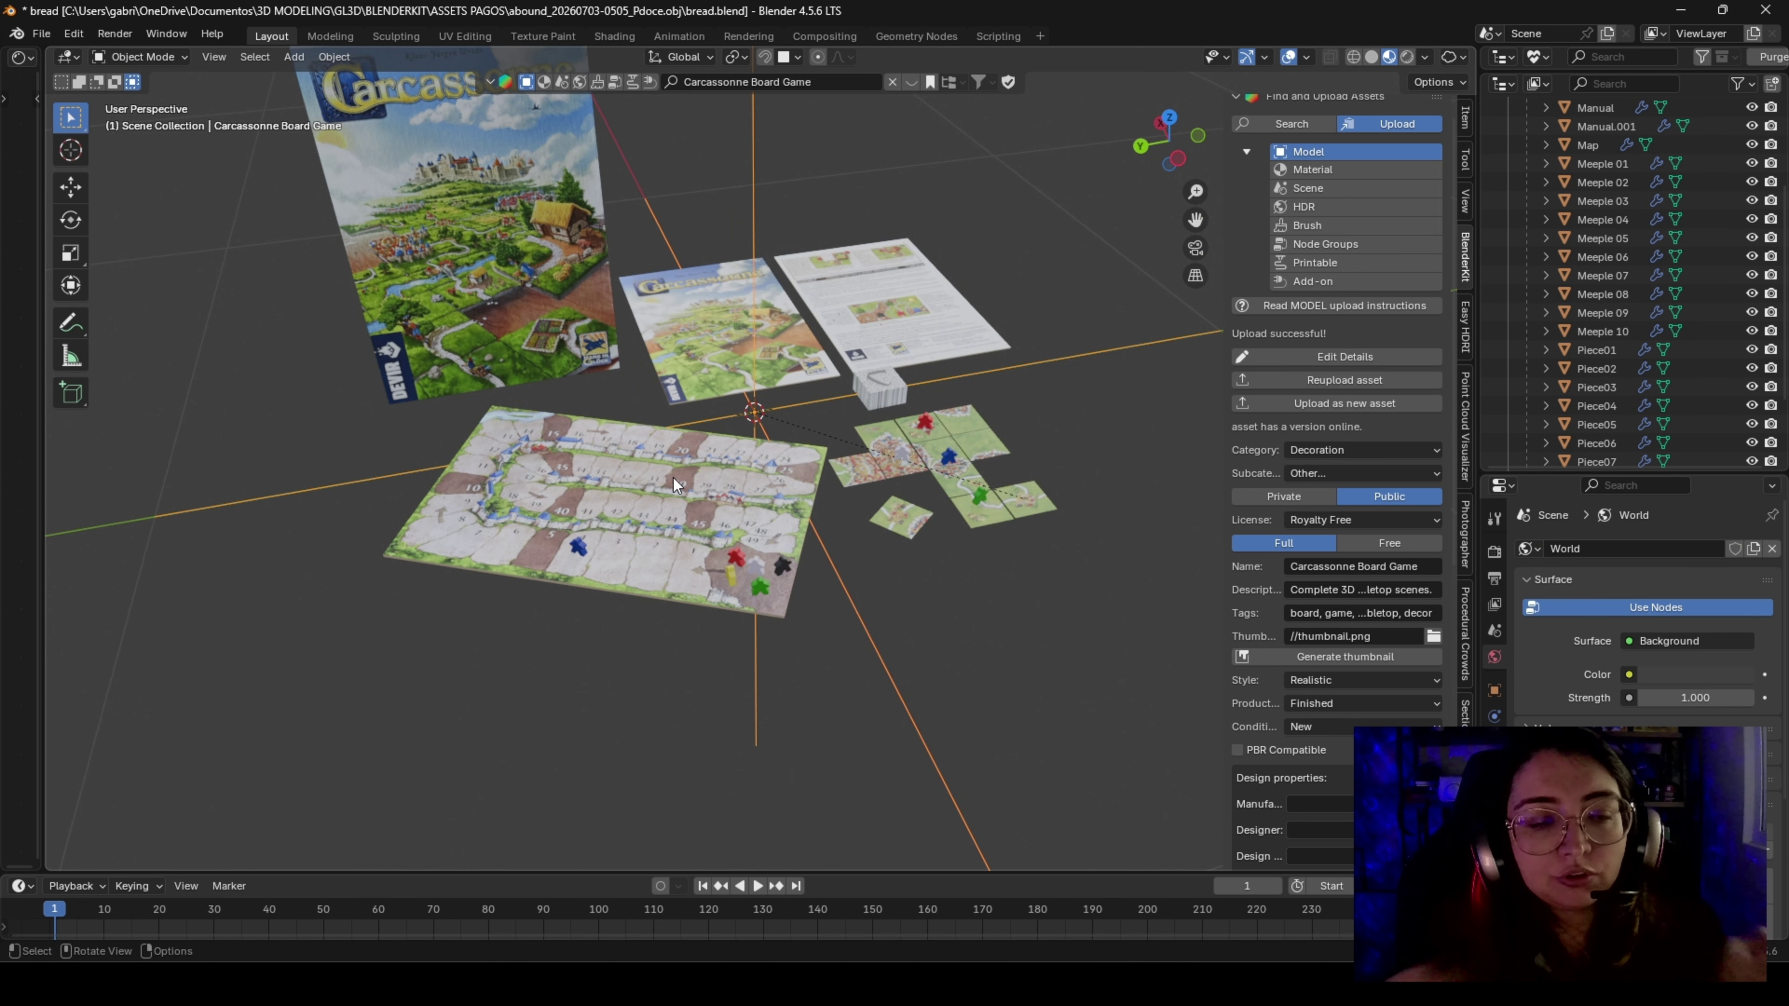
middle_click_drag(822, 633, 858, 502)
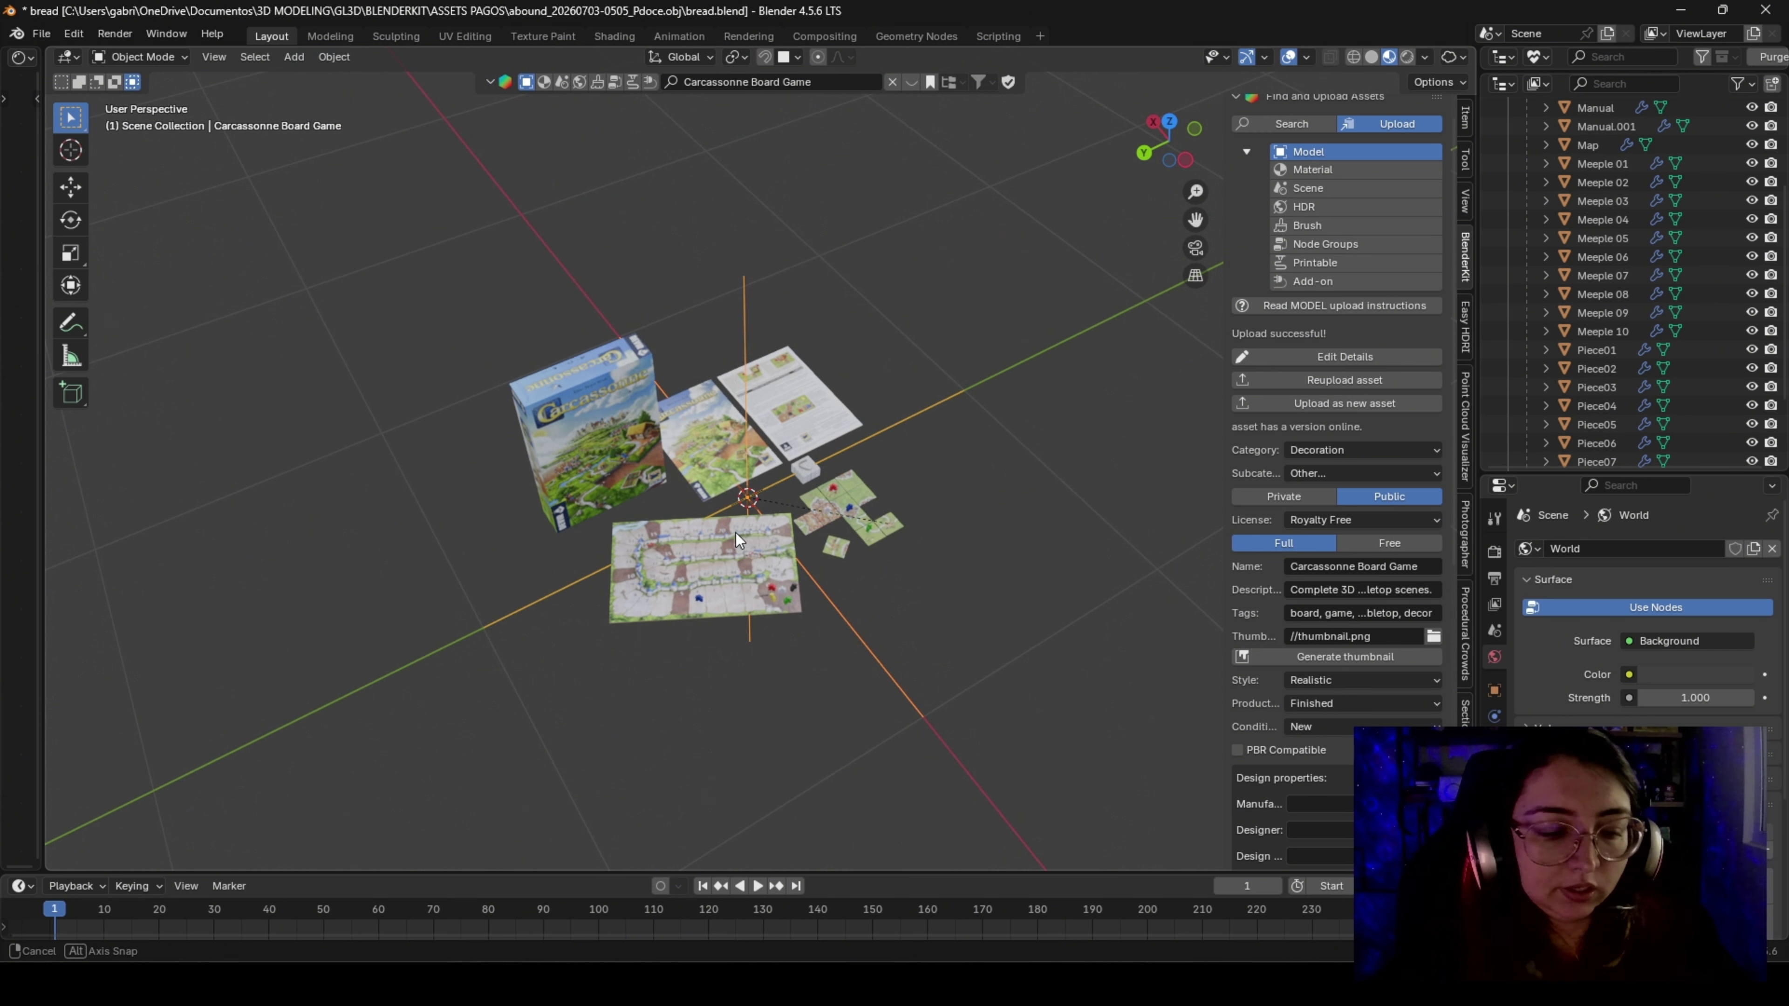
key("g")
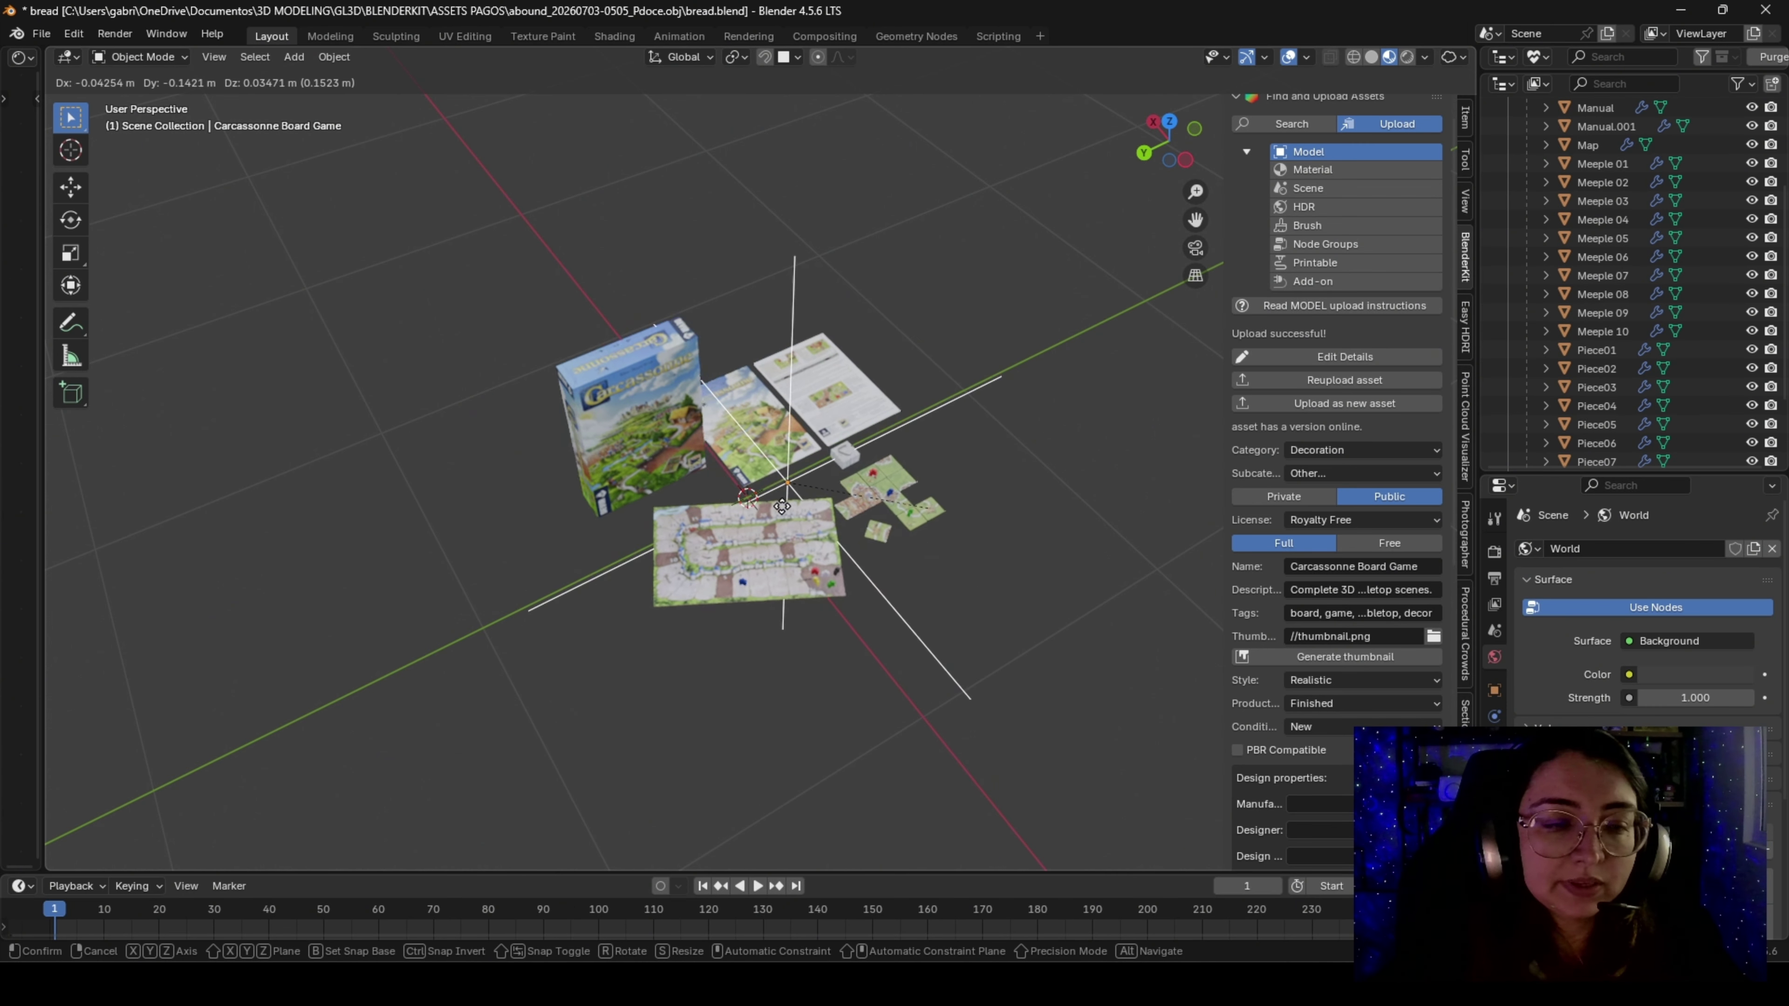
right_click(764, 475)
key("z")
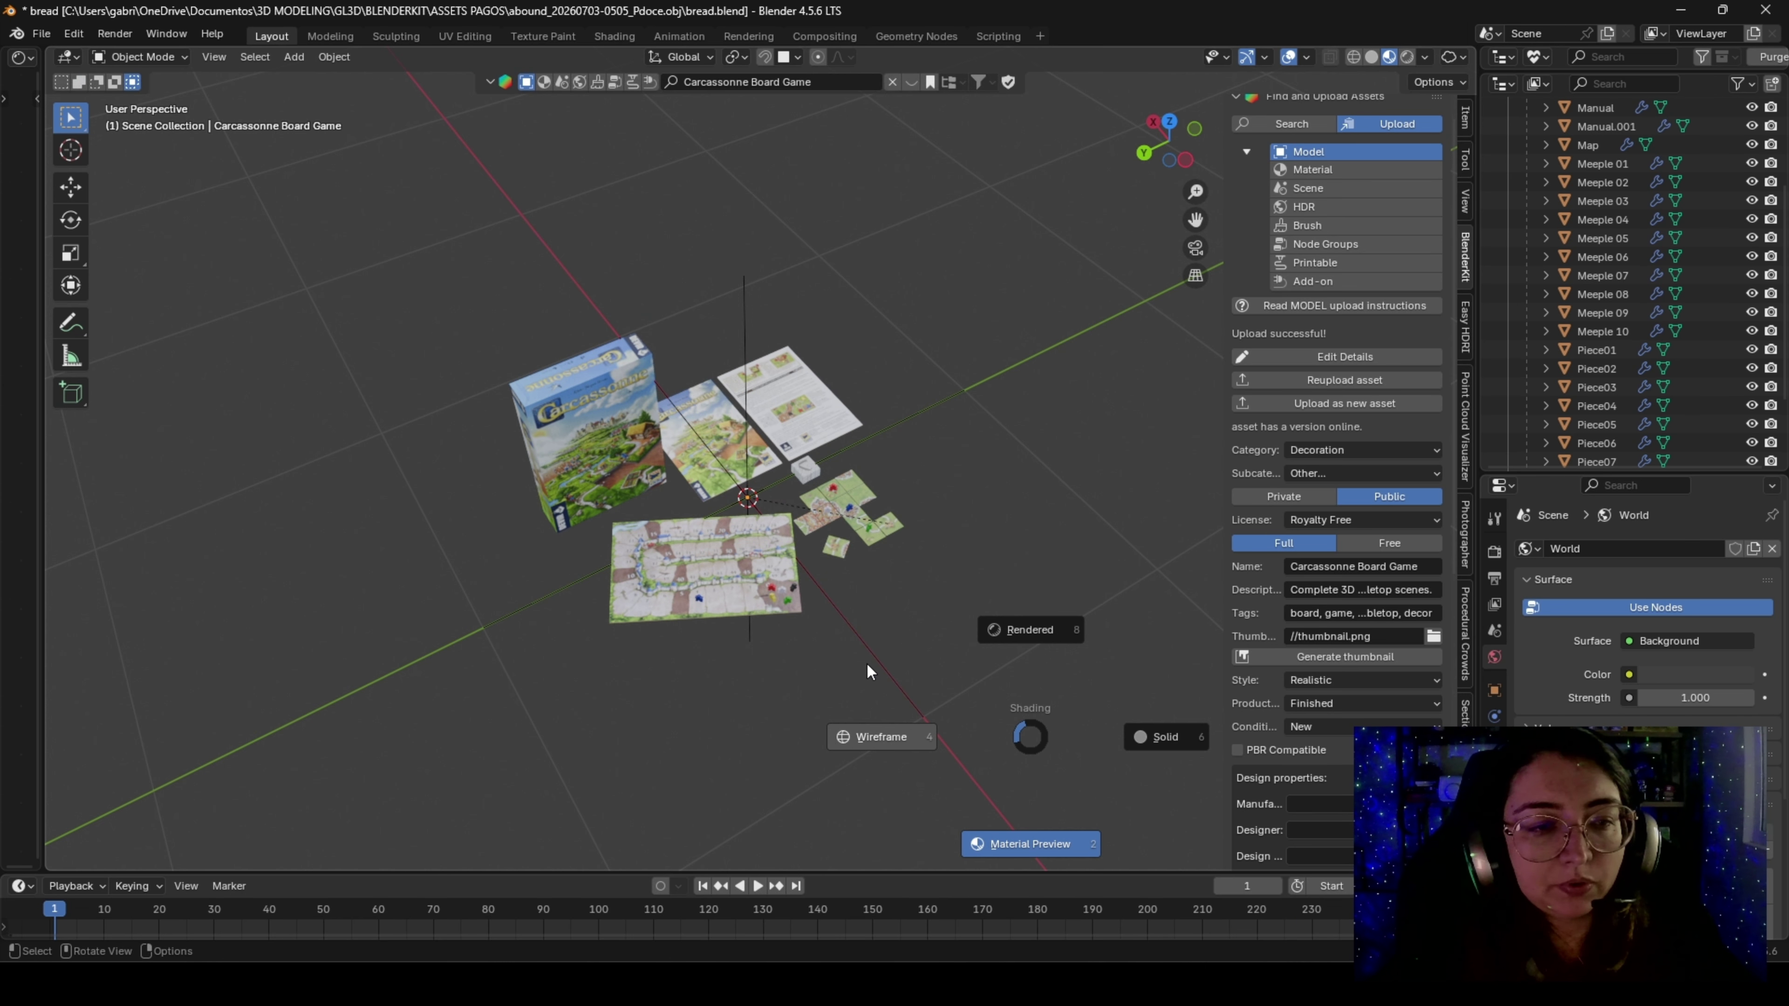
key("Escape")
Select the Carcassonne box and examine it with the manual, map and tiles from several angles
left_click(660, 429)
mouse_move(731, 669)
middle_mouse_down()
mouse_move(742, 679)
mouse_move(930, 391)
mouse_move(808, 565)
mouse_move(761, 505)
middle_mouse_up()
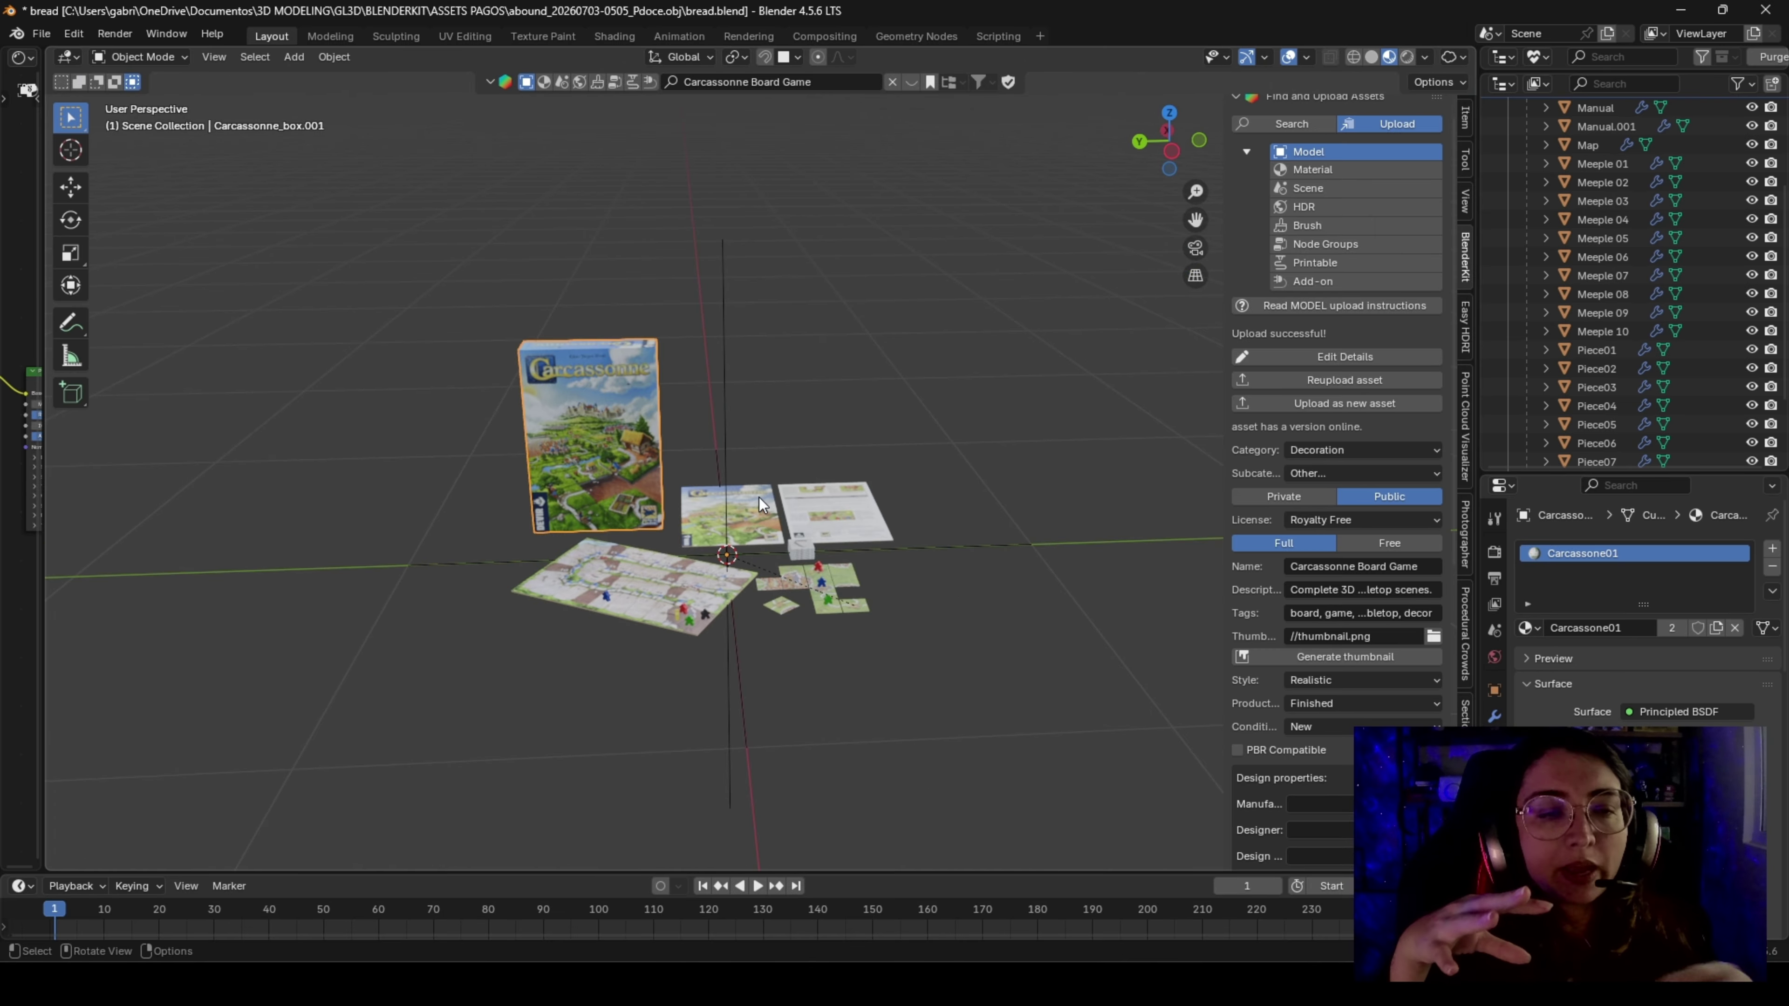
middle_click_drag(682, 483, 802, 551)
scroll(802, 551, "up", 5)
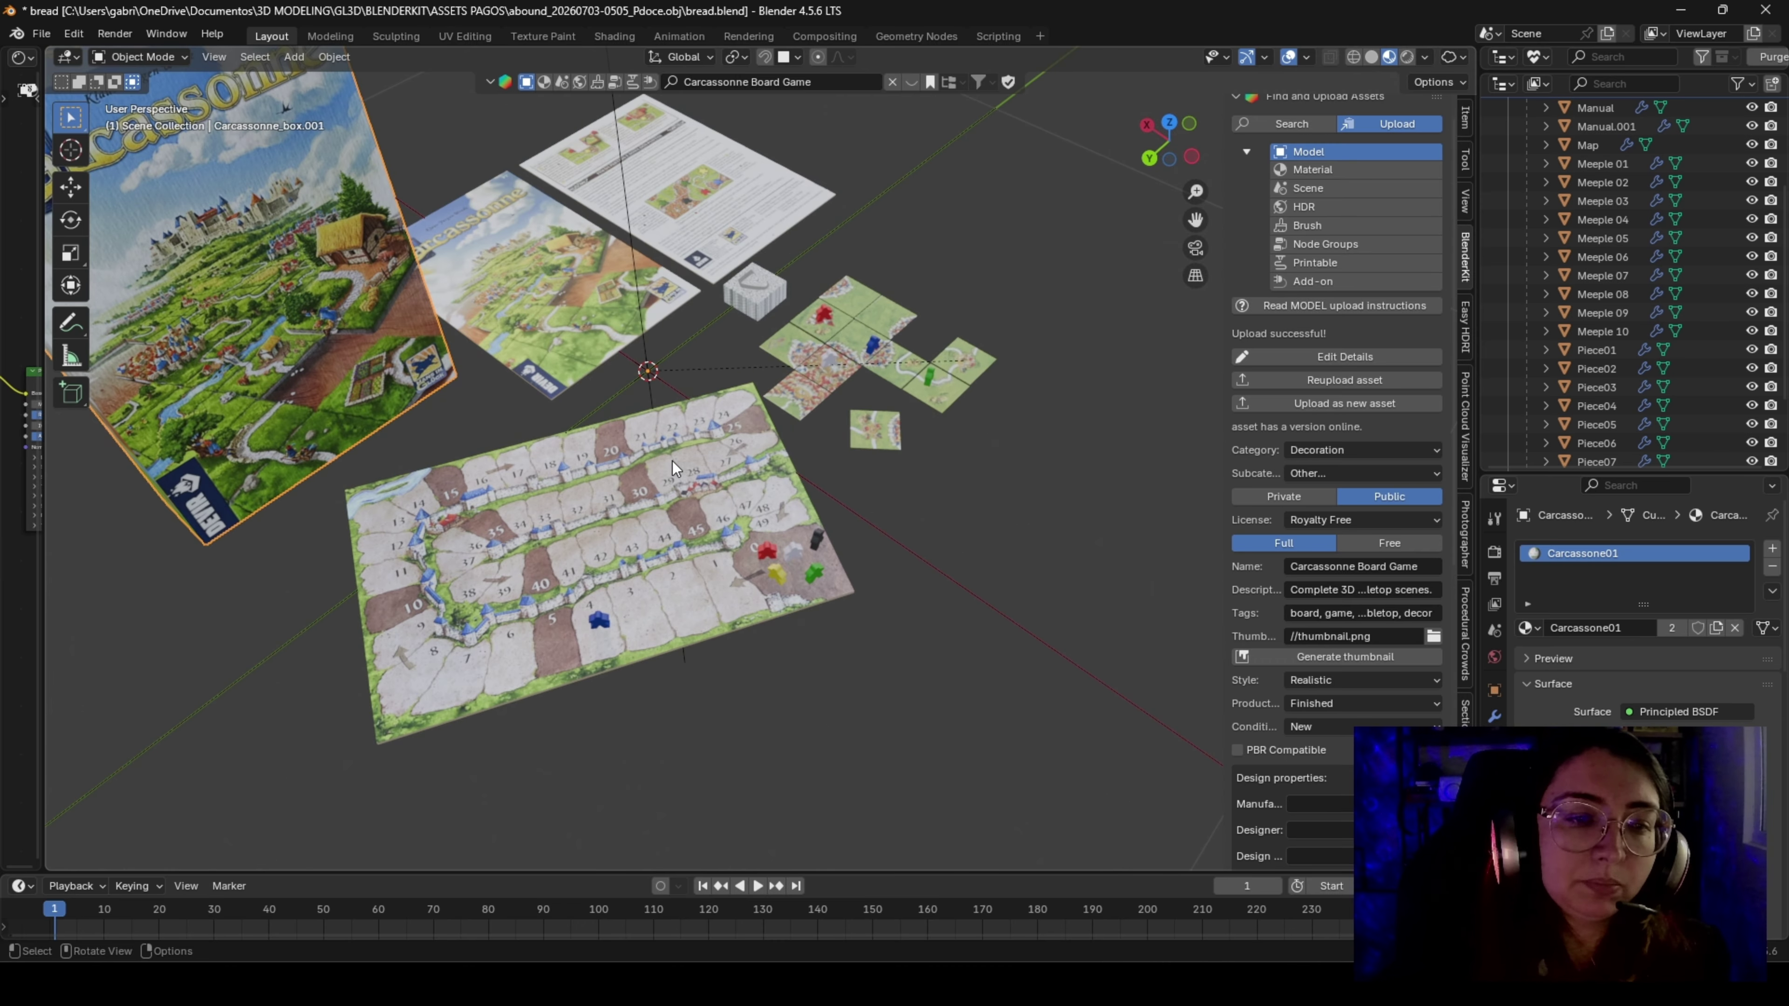
scroll(750, 608, "down", 3)
middle_click_drag(672, 462, 642, 519)
scroll(629, 386, "up", 3)
middle_click_drag(629, 387, 571, 486)
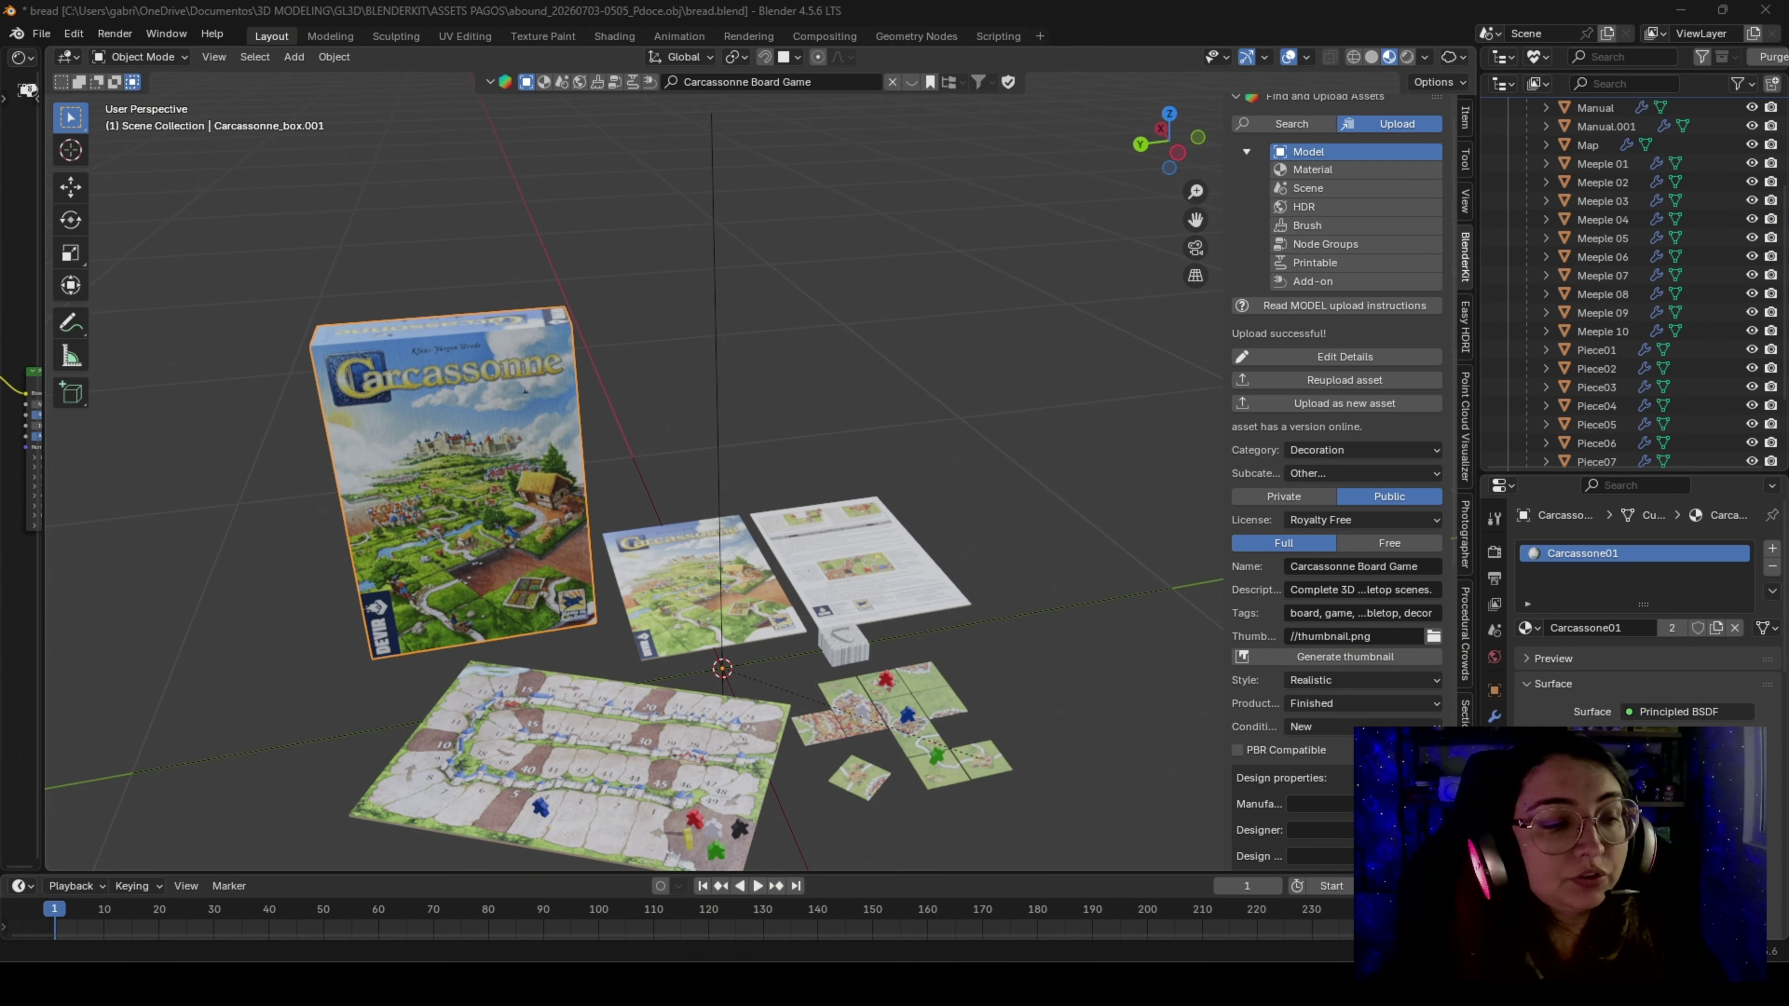
Switch to the browser, open Blendkit's guide to uploading models, and read its requirements through to the upload panel section
left_click(366, 874)
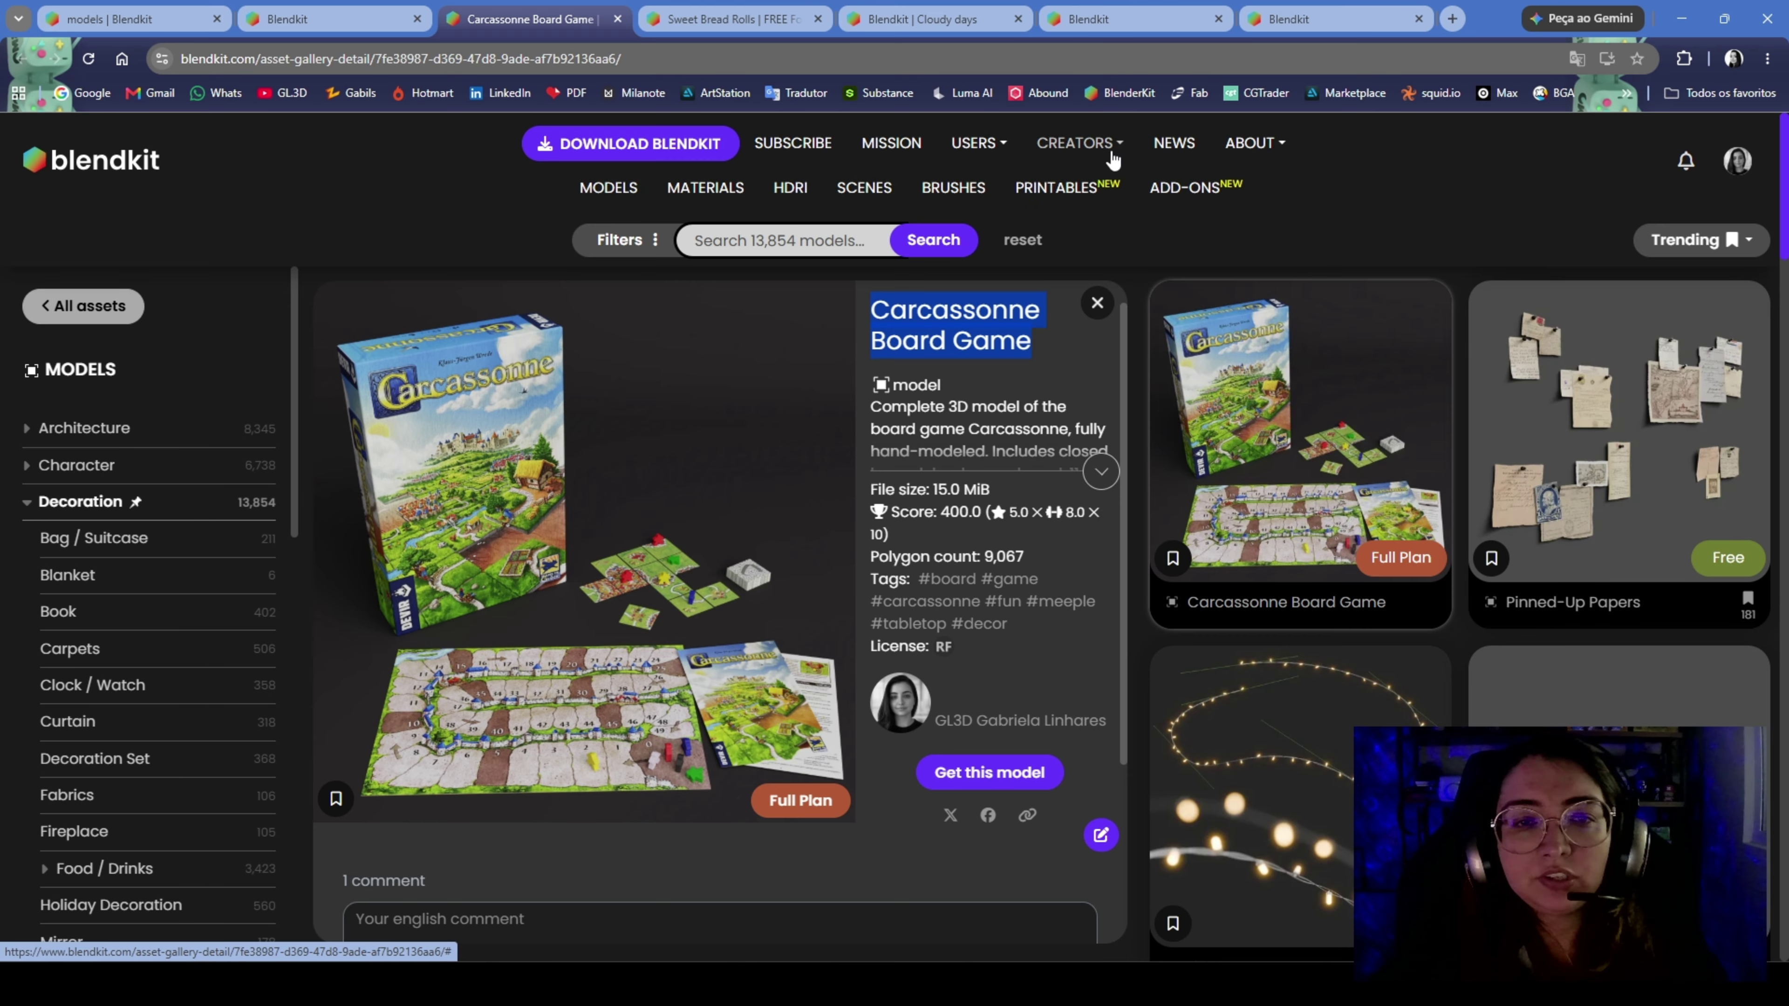
left_click(1111, 149)
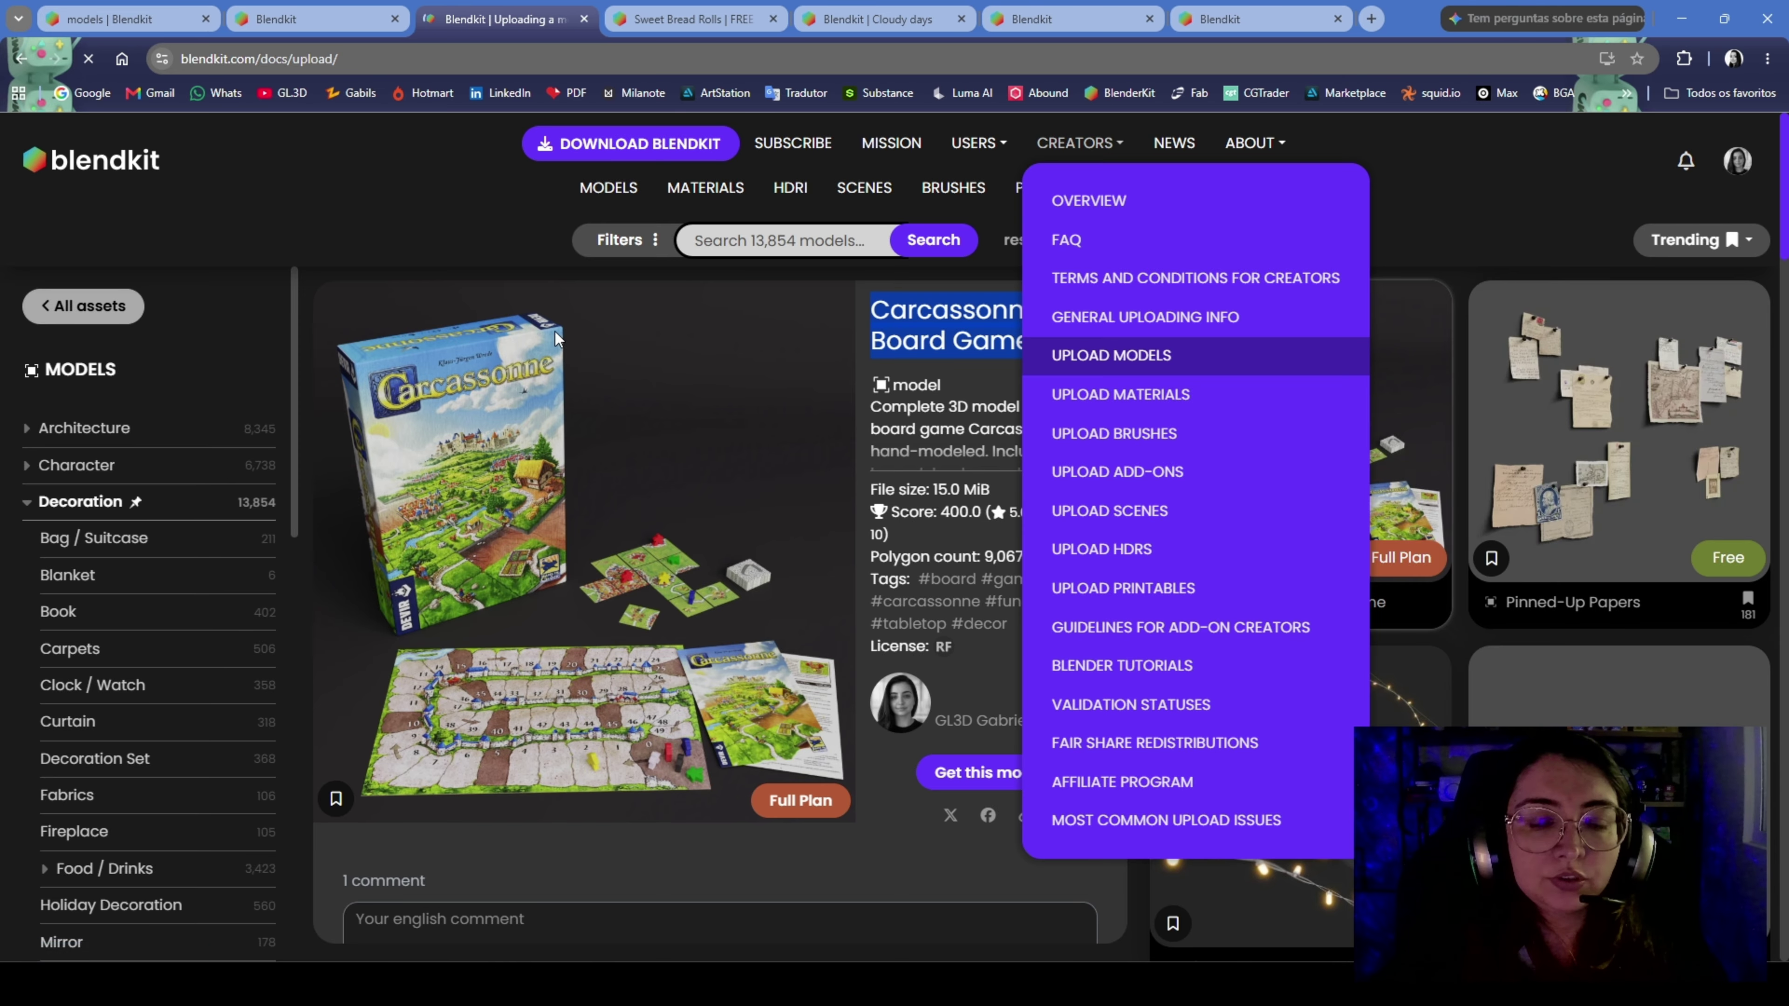
scroll(791, 400, "down", 1)
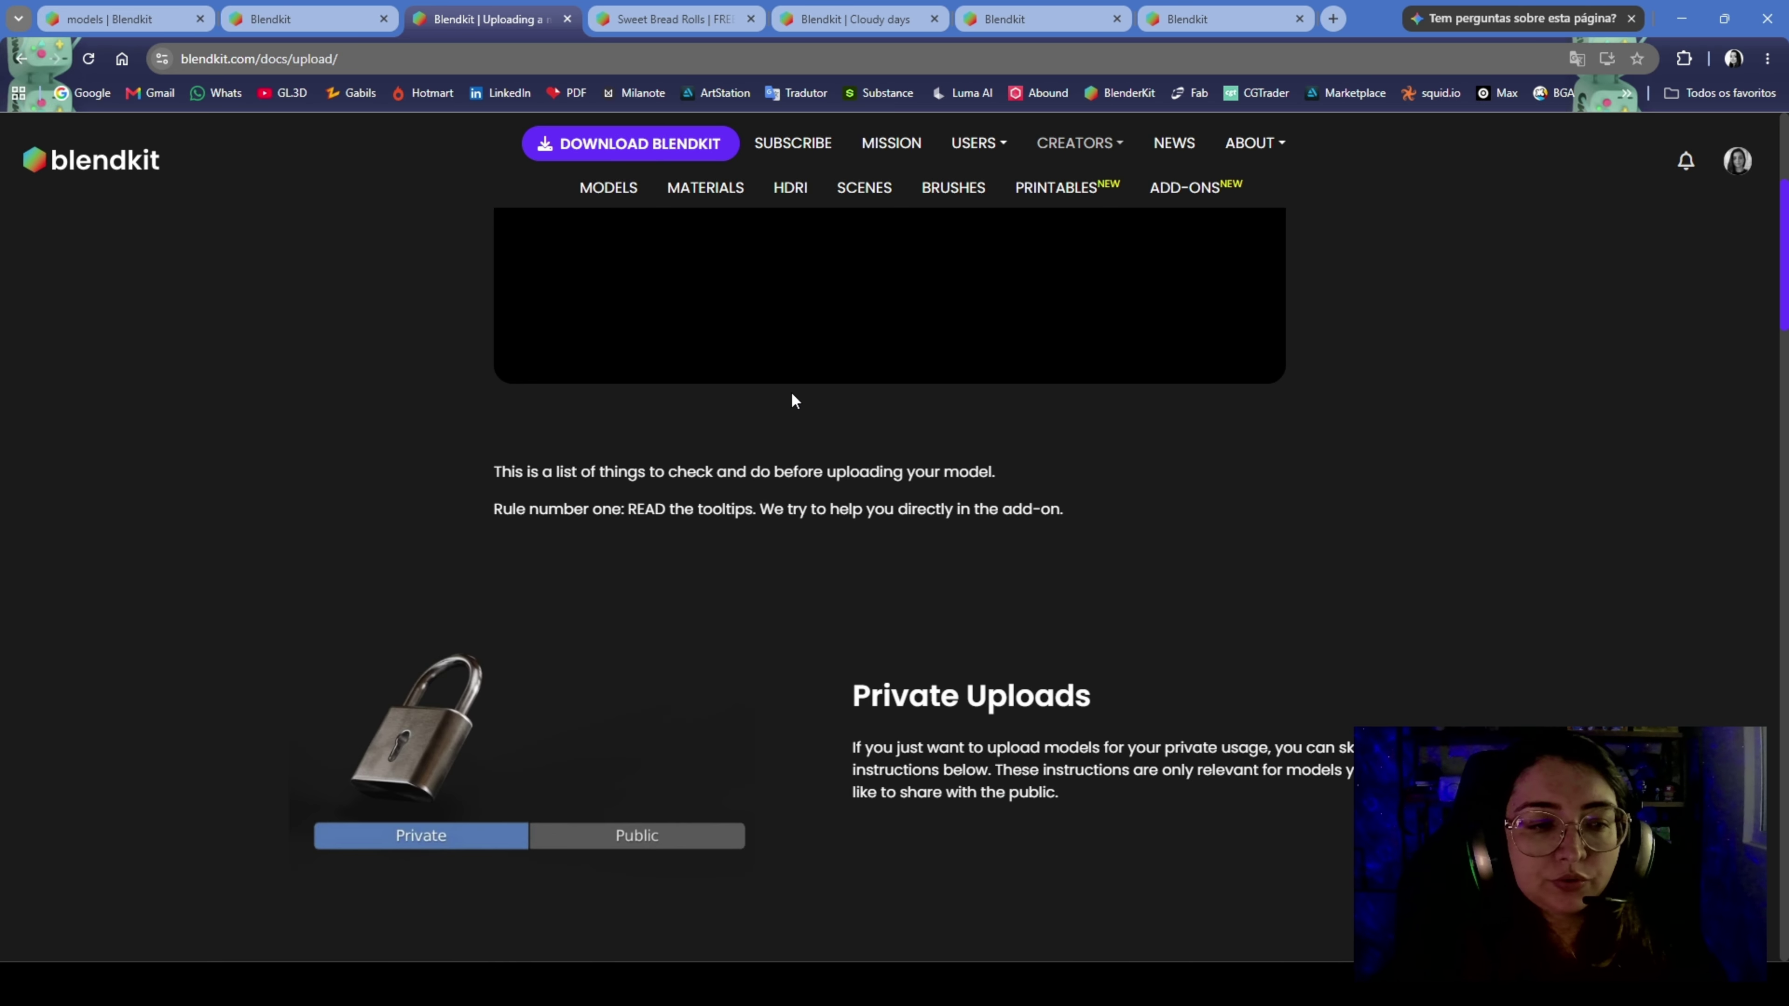
scroll(791, 400, "up", 1)
scroll(1031, 475, "down", 12)
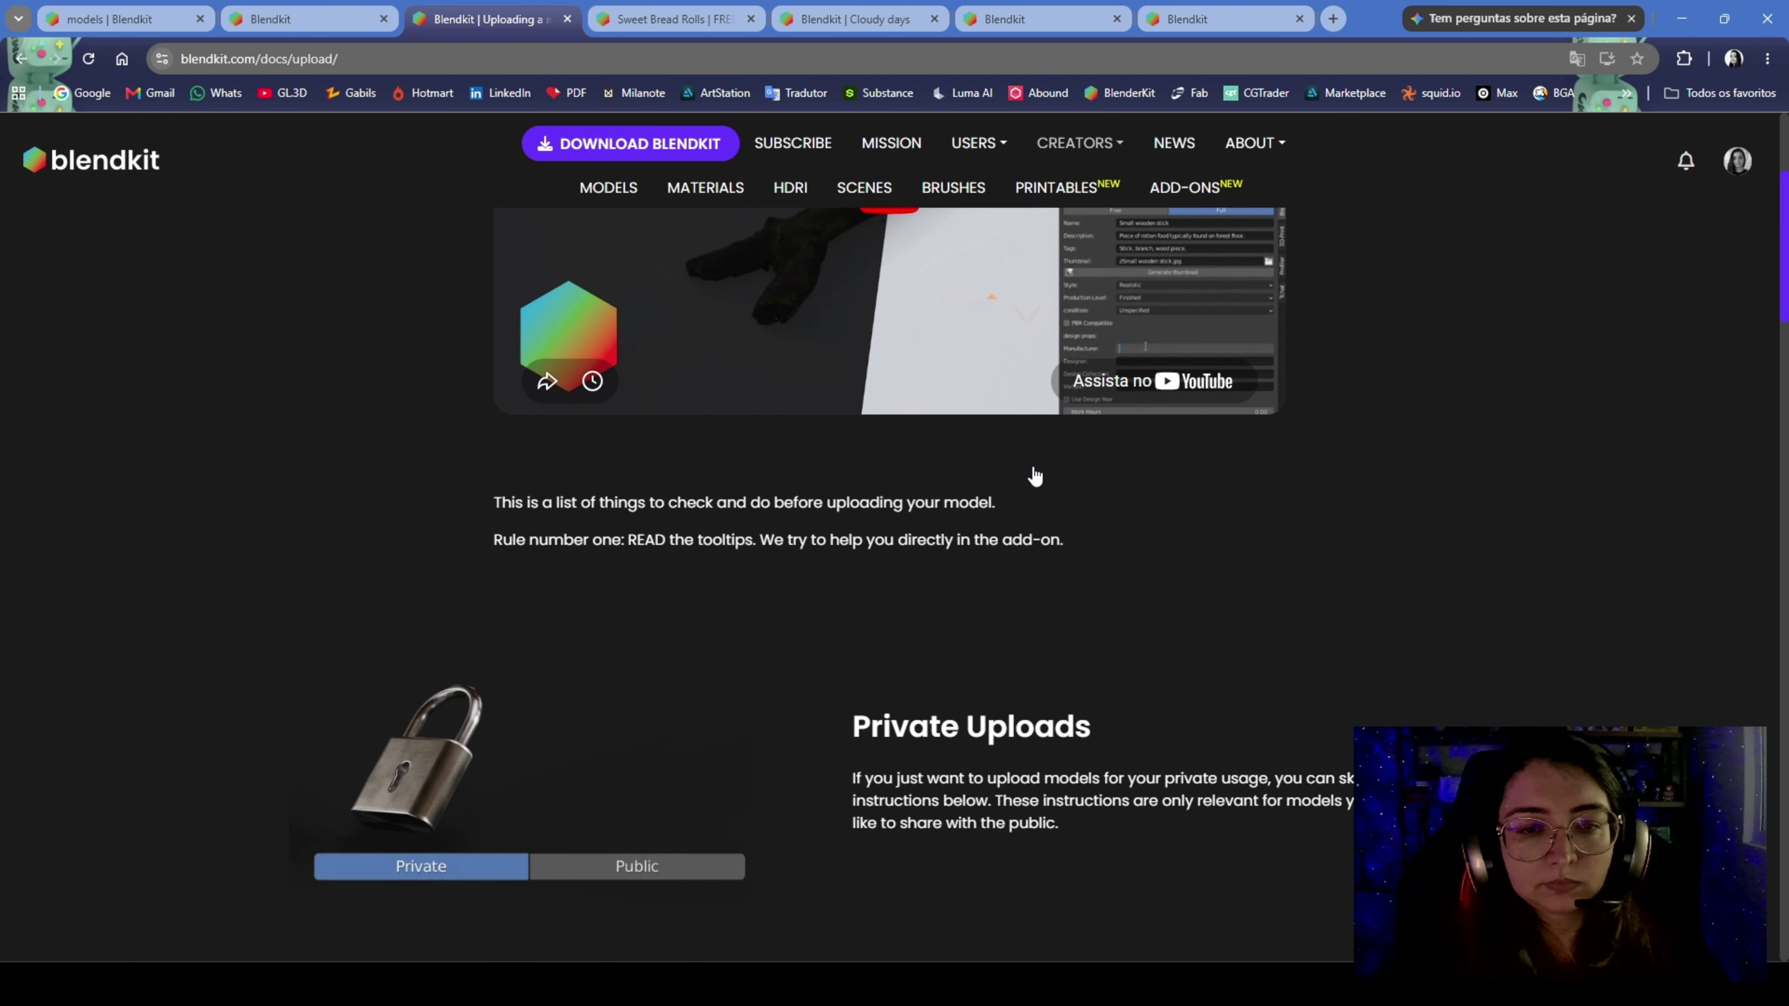
scroll(805, 498, "down", 6)
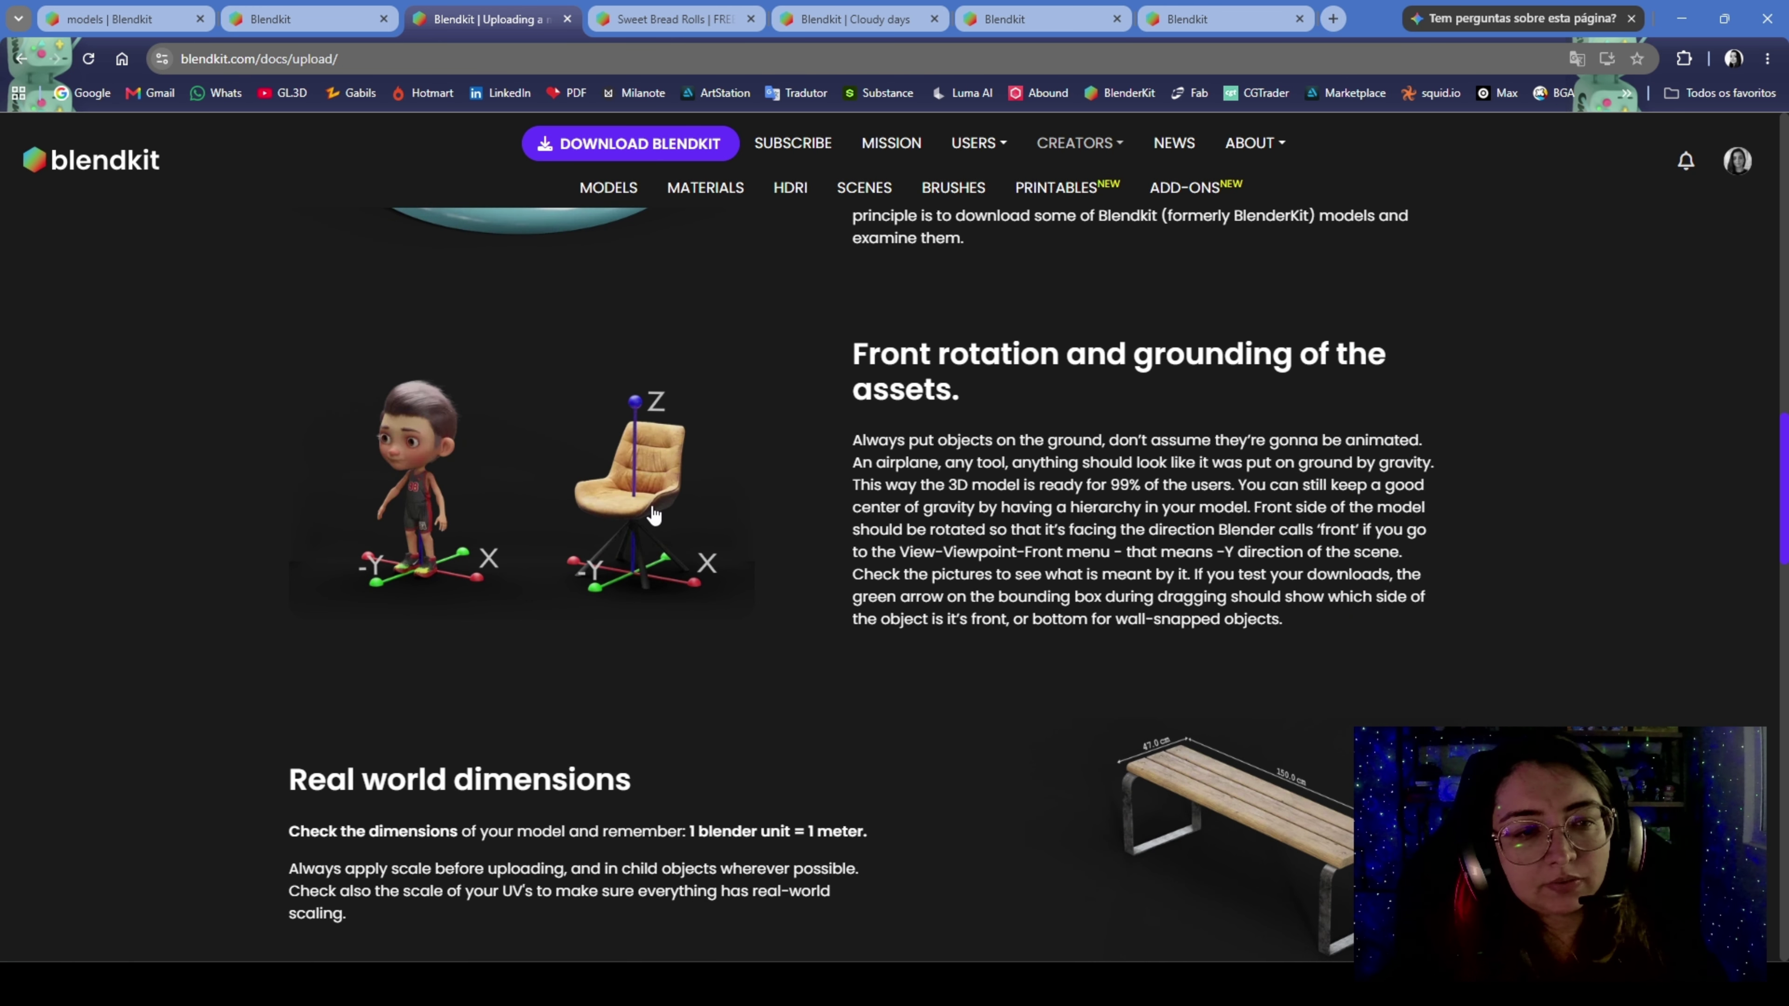
scroll(716, 495, "down", 9)
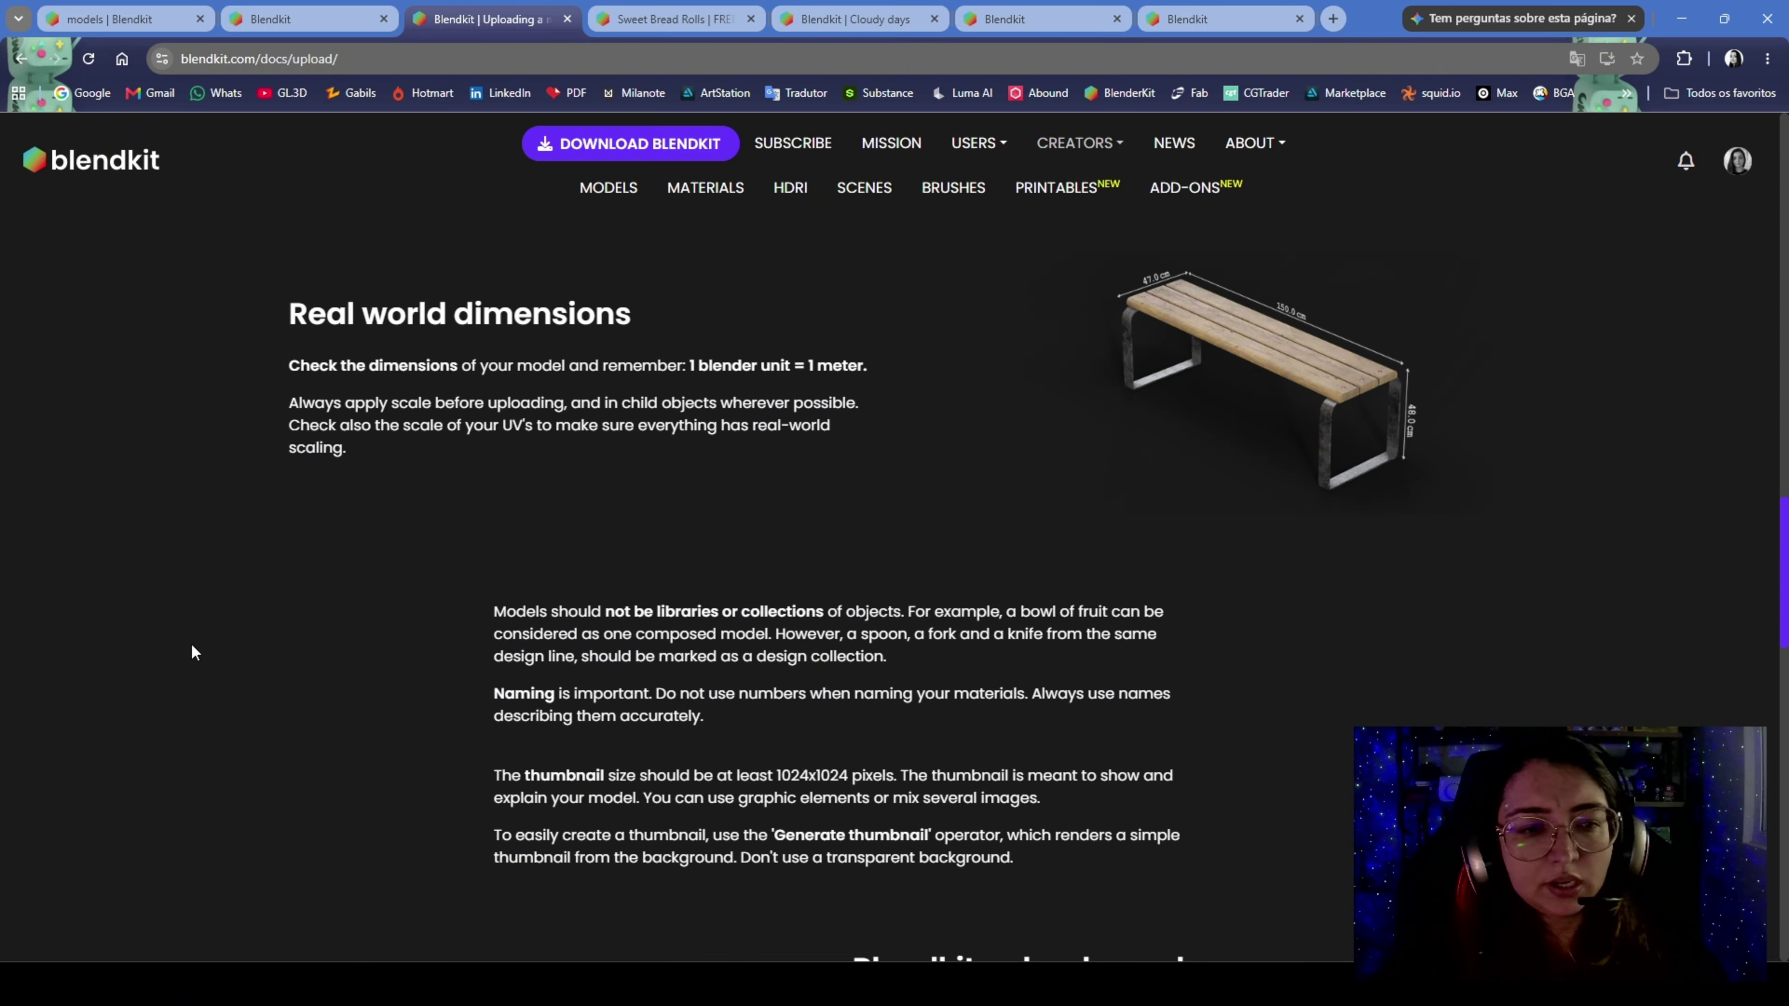
scroll(633, 568, "down", 8)
scroll(633, 567, "up", 20)
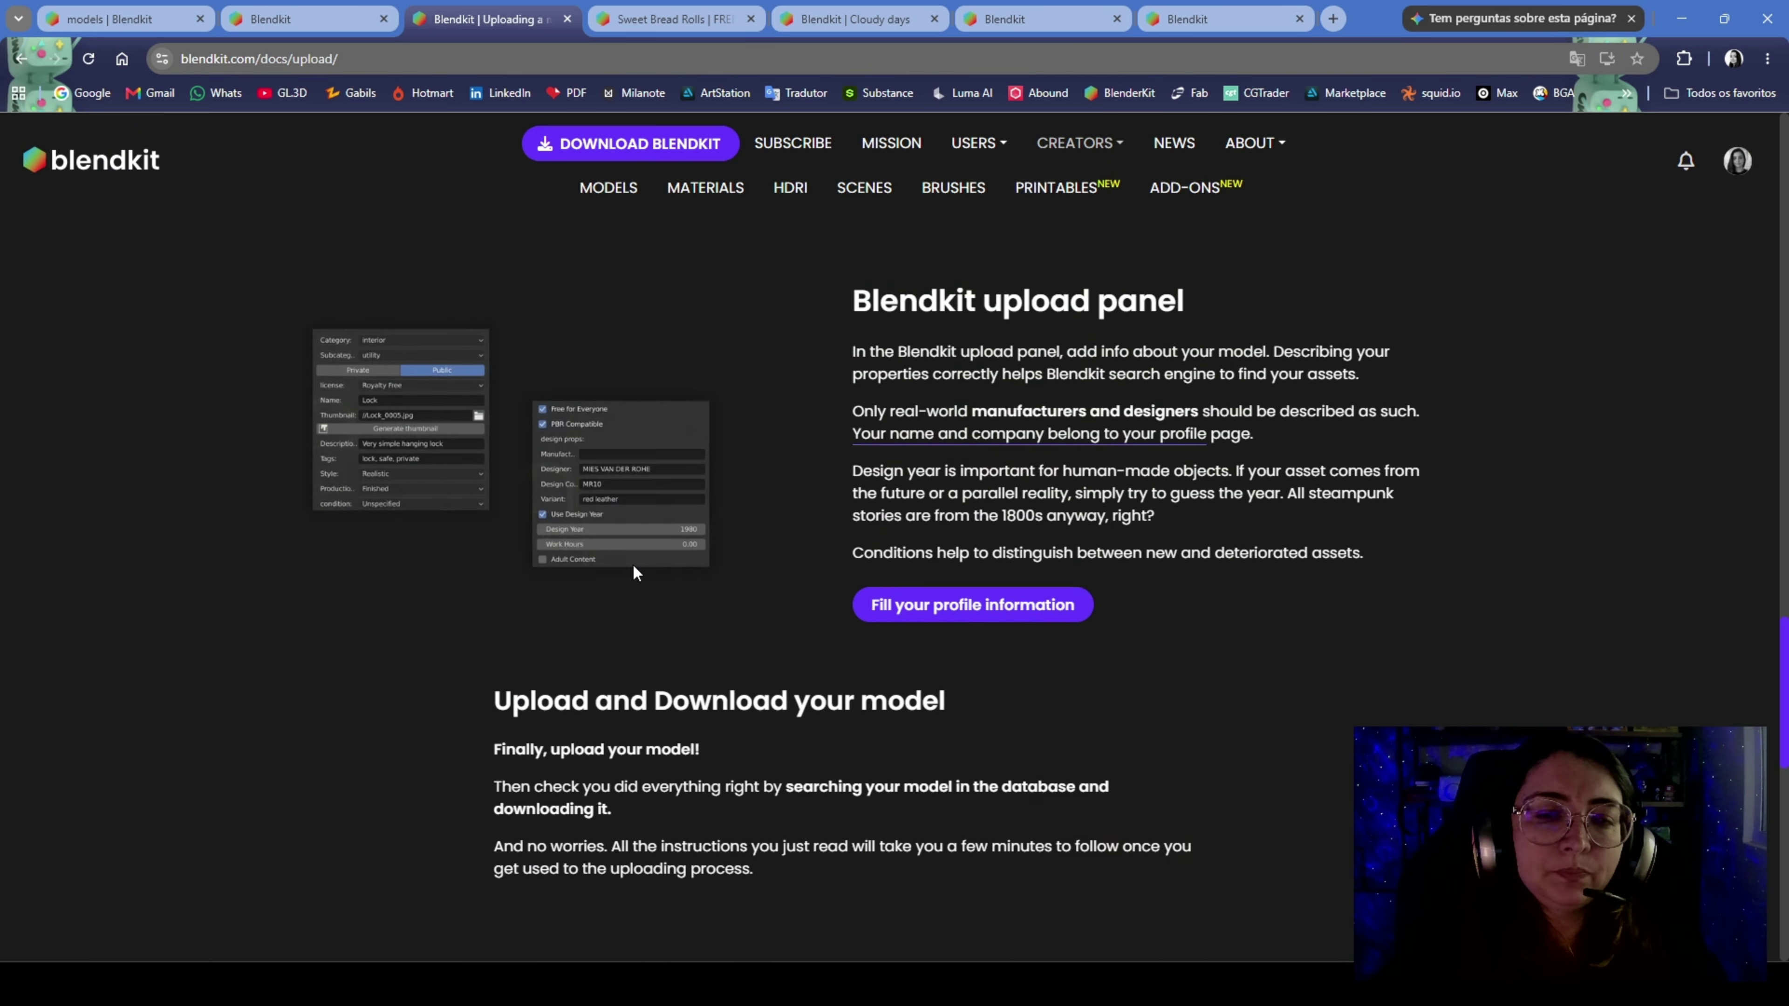
scroll(633, 568, "up", 10)
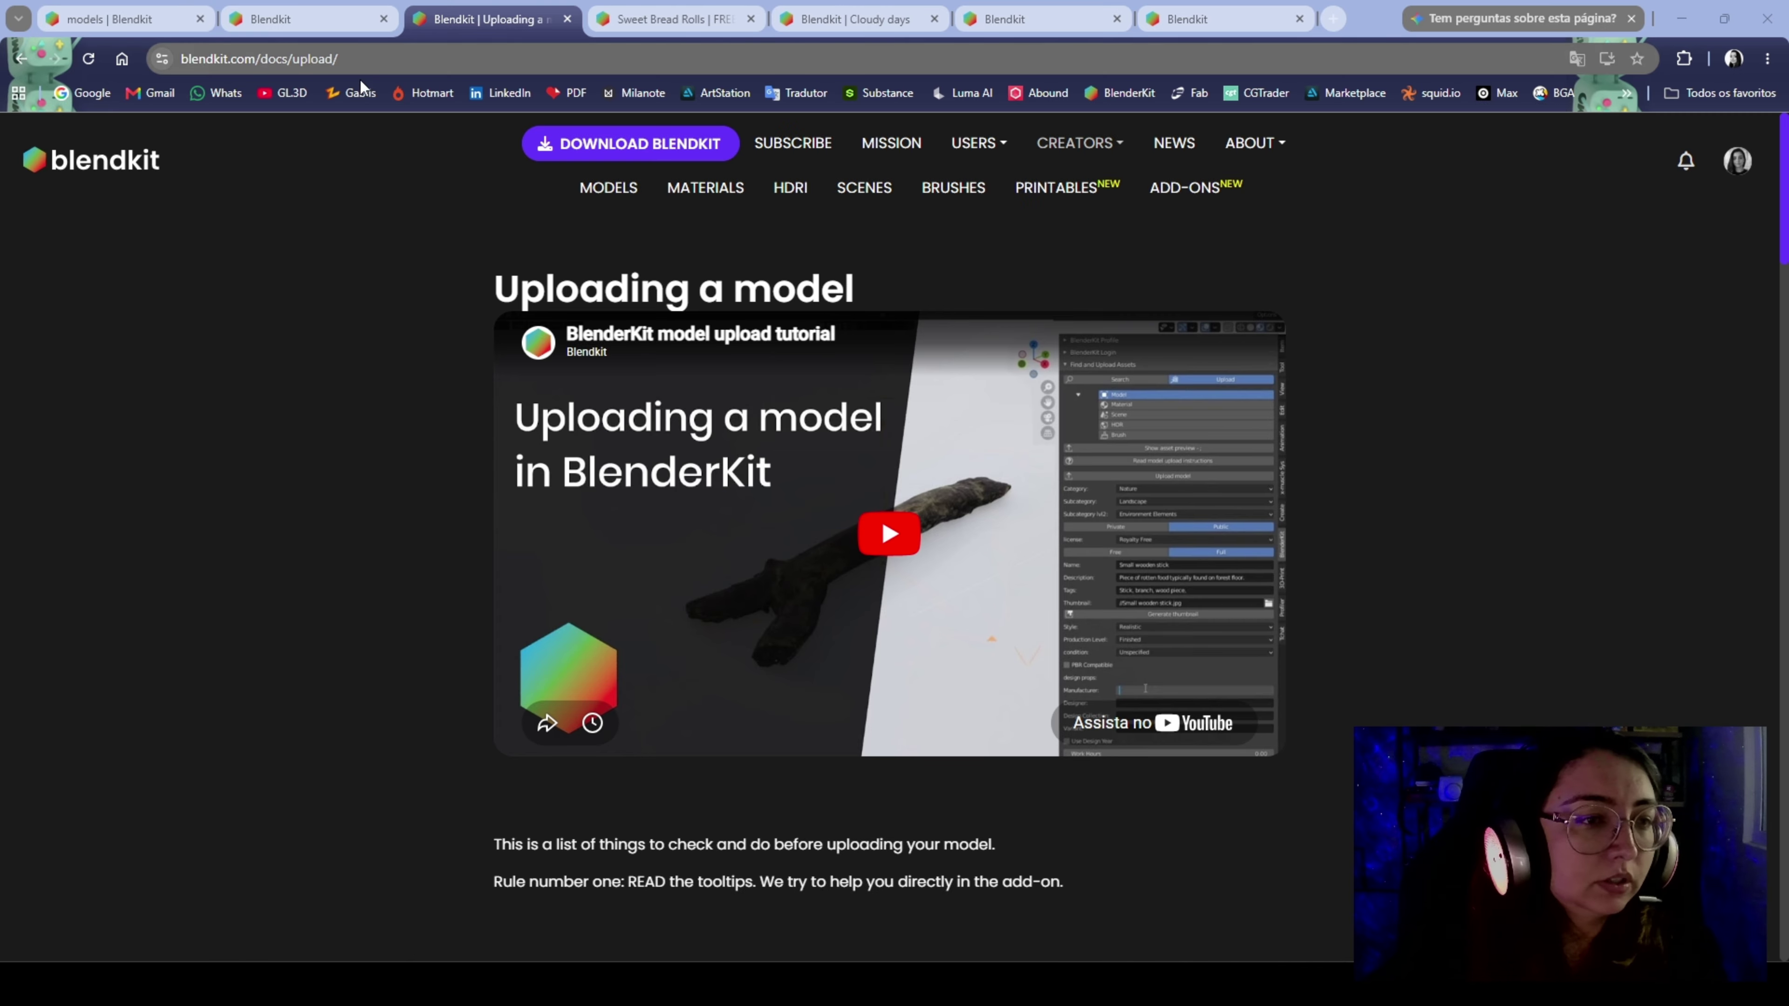
Open the creator's bookmarked page of important links and look through its courses, BlenderKit and article sections
left_click(337, 95)
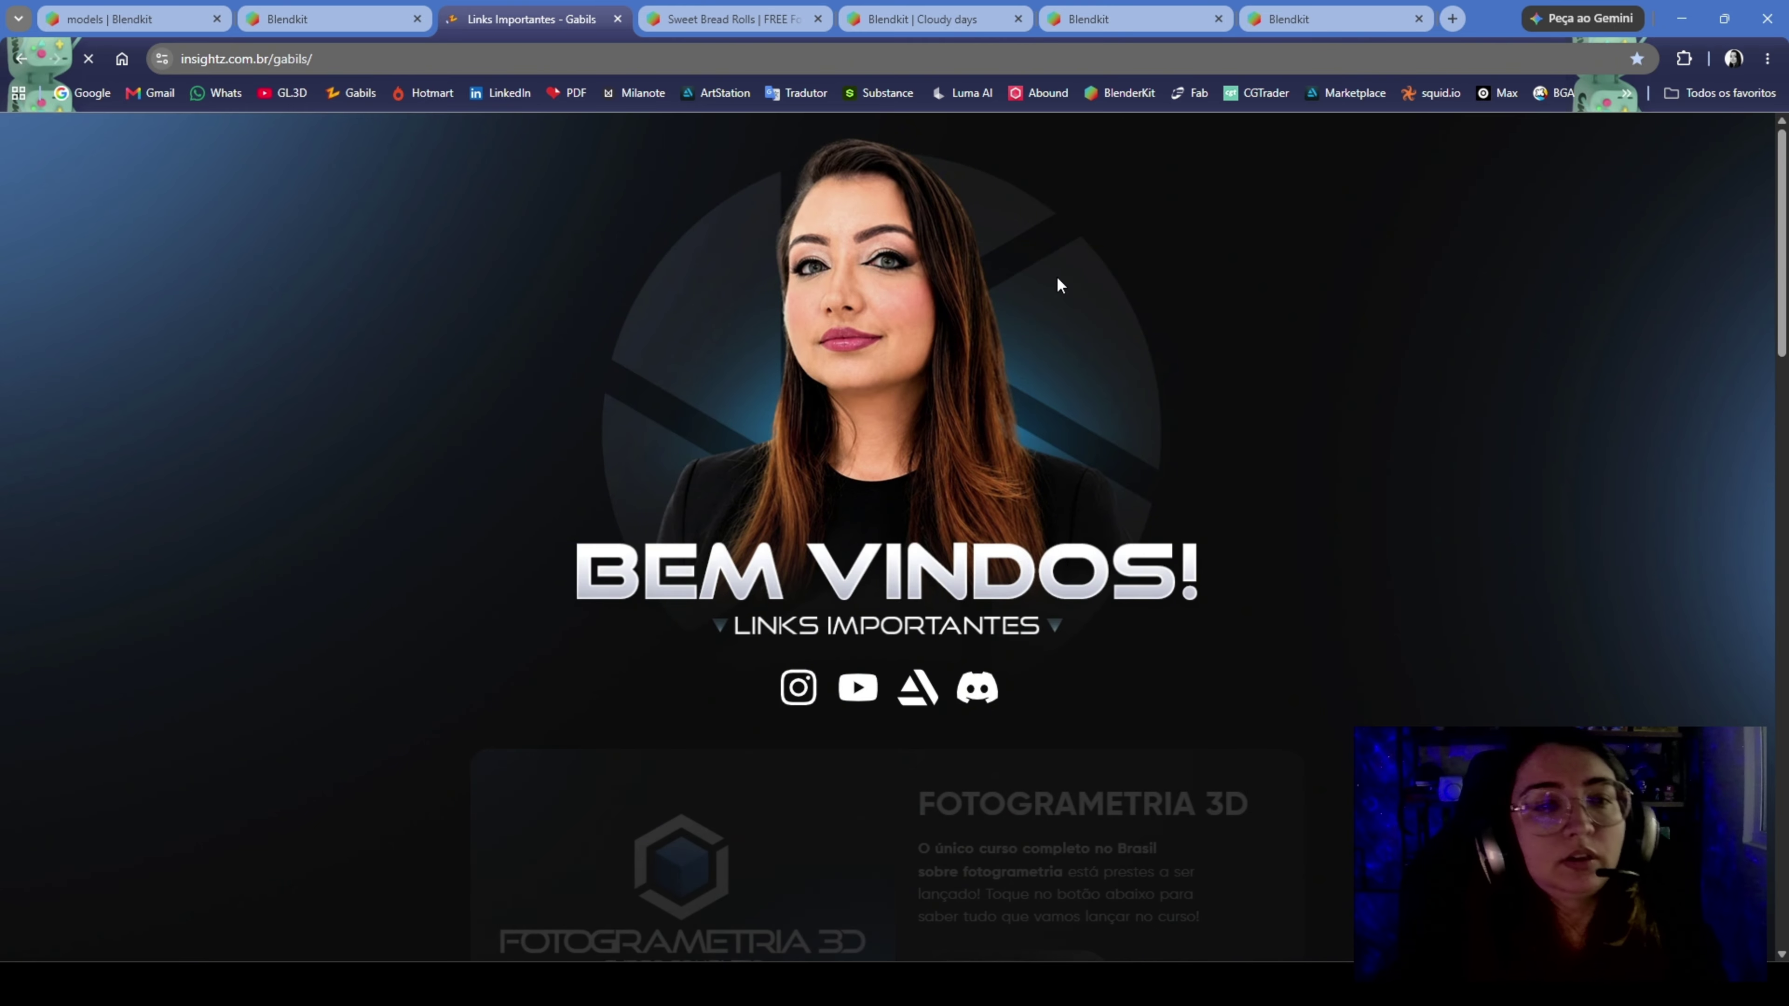
scroll(1318, 503, "down", 12)
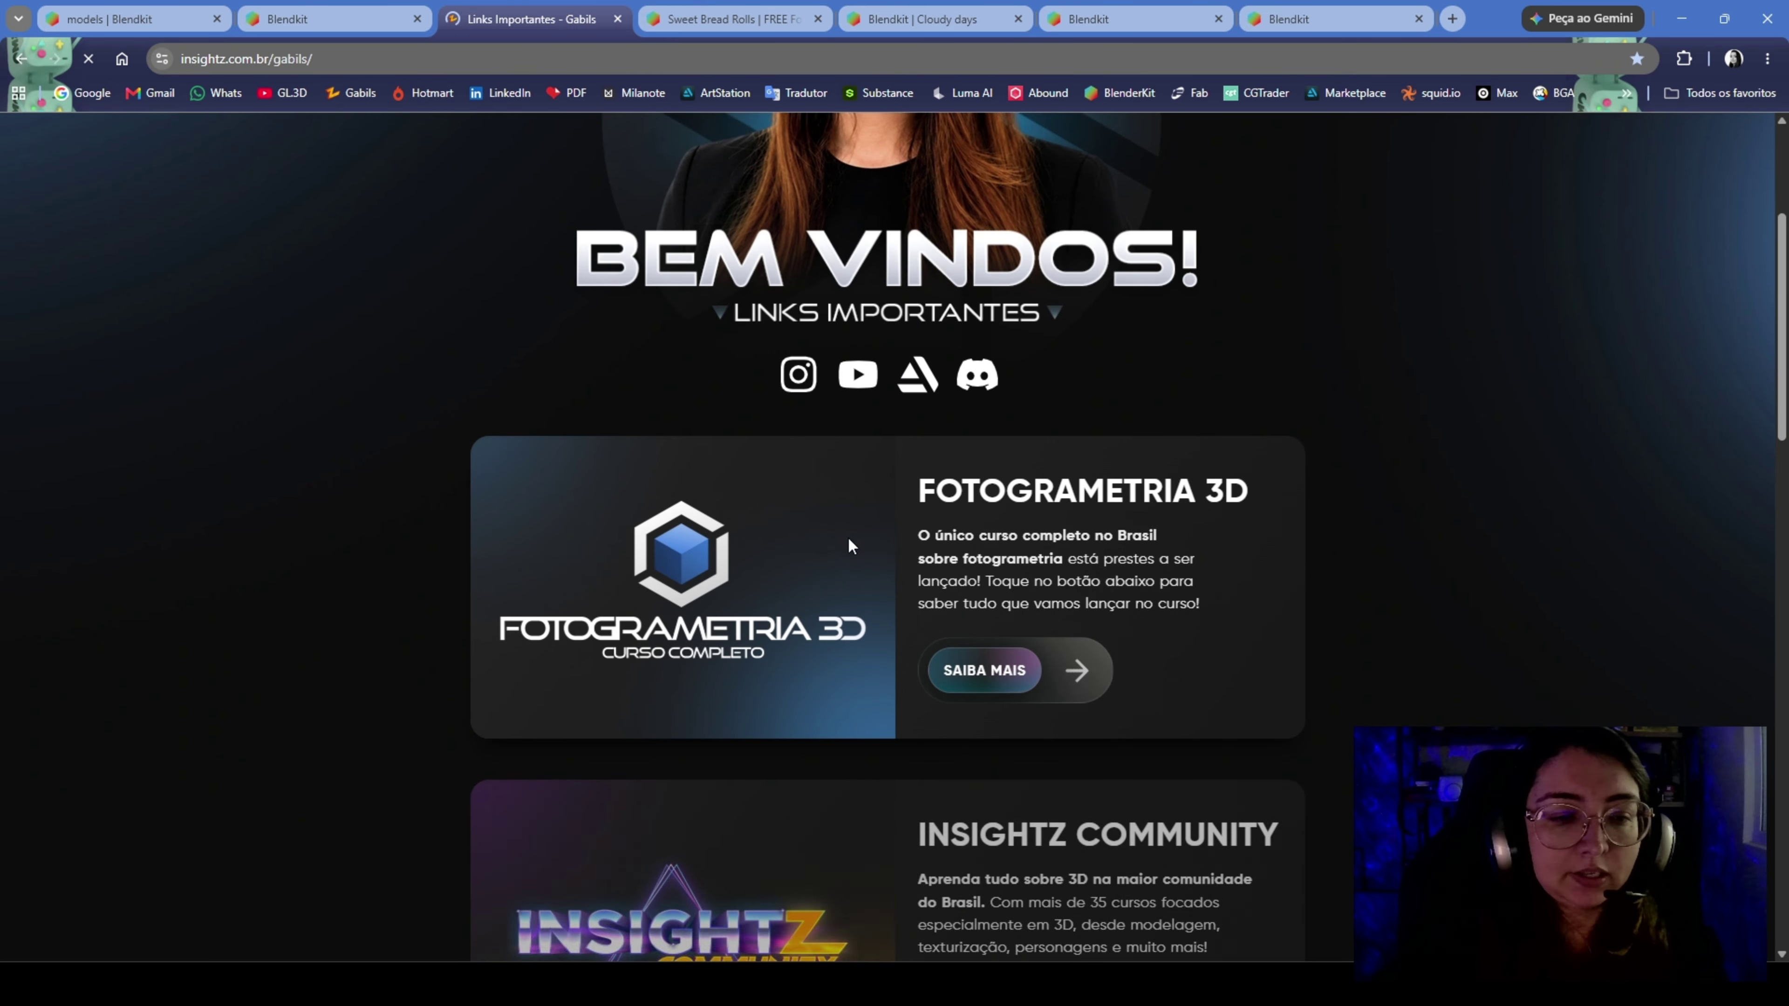
scroll(851, 545, "down", 8)
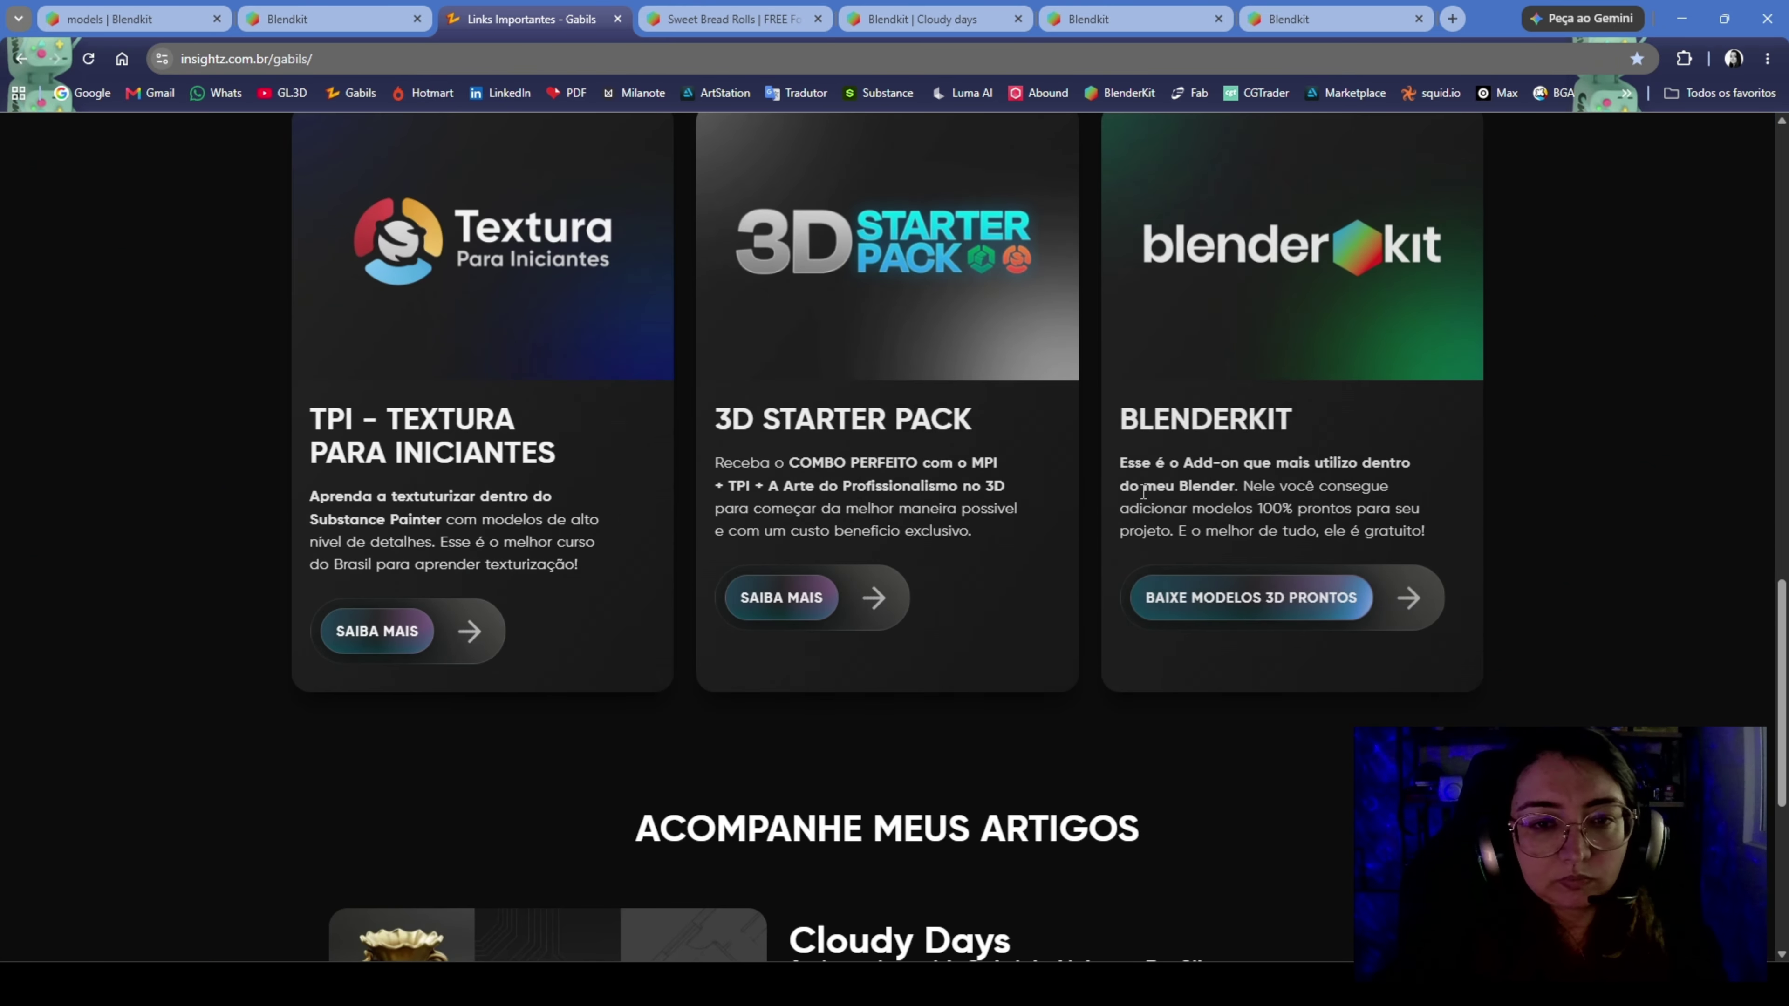
scroll(1190, 571, "up", 3)
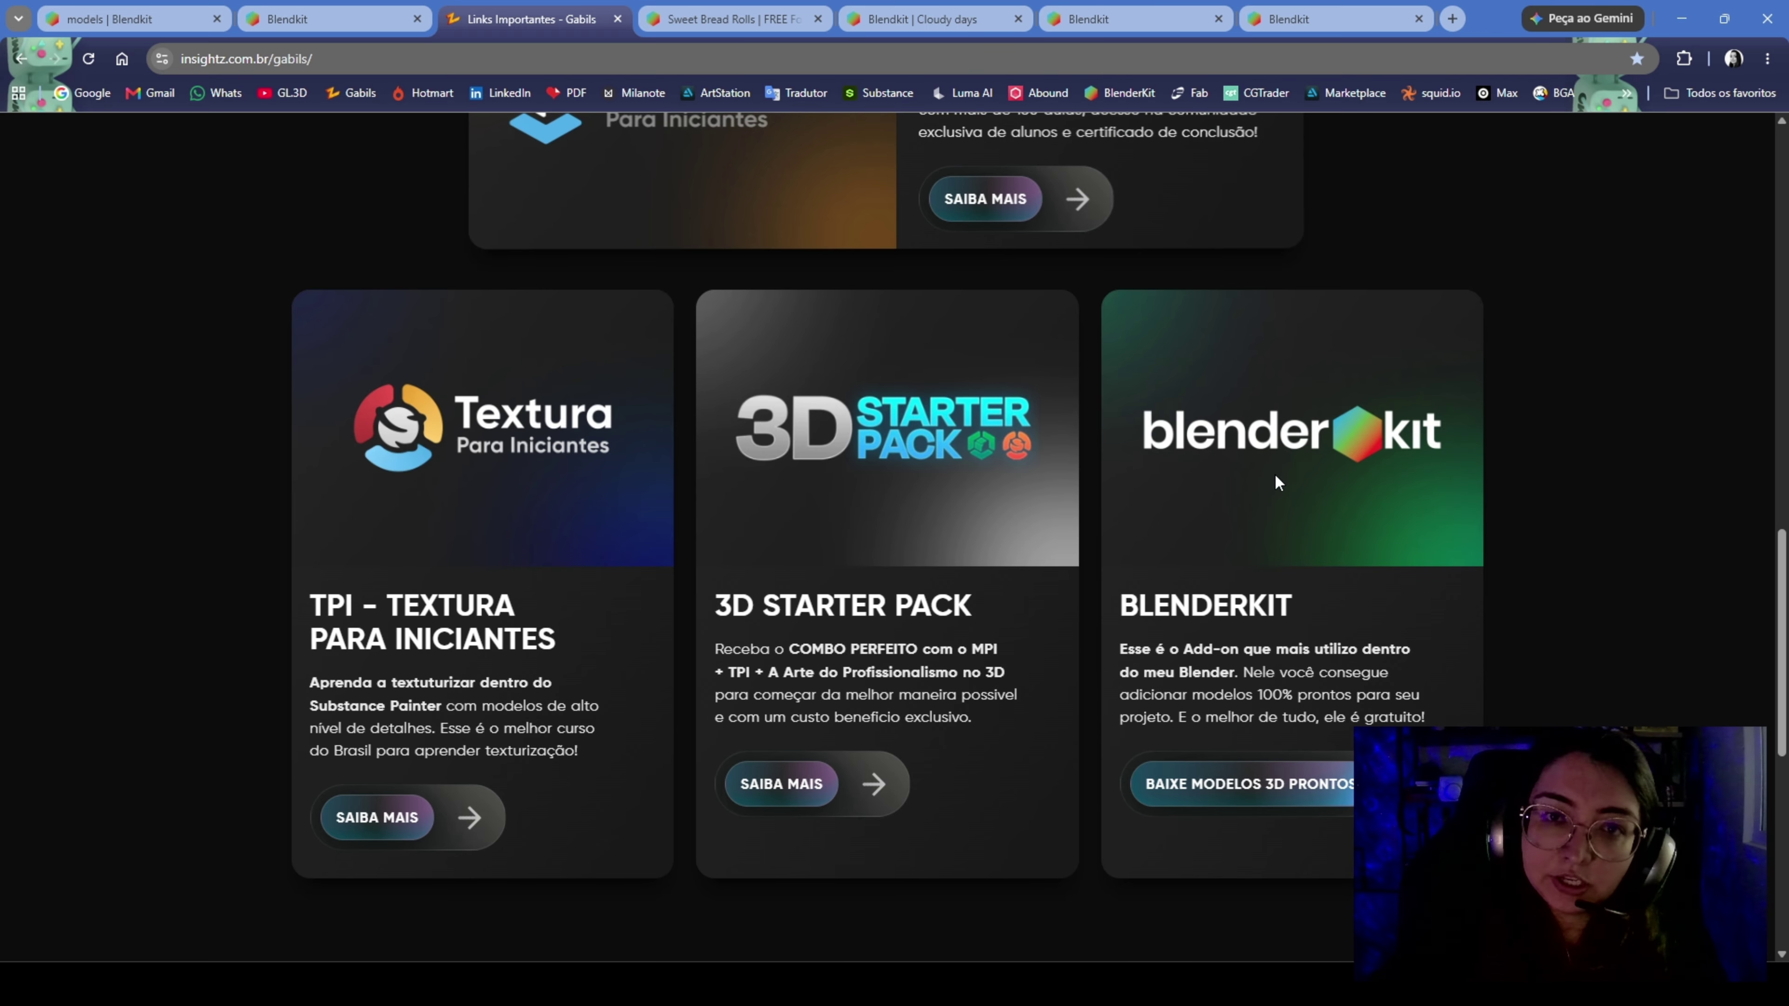
scroll(1276, 479, "down", 6)
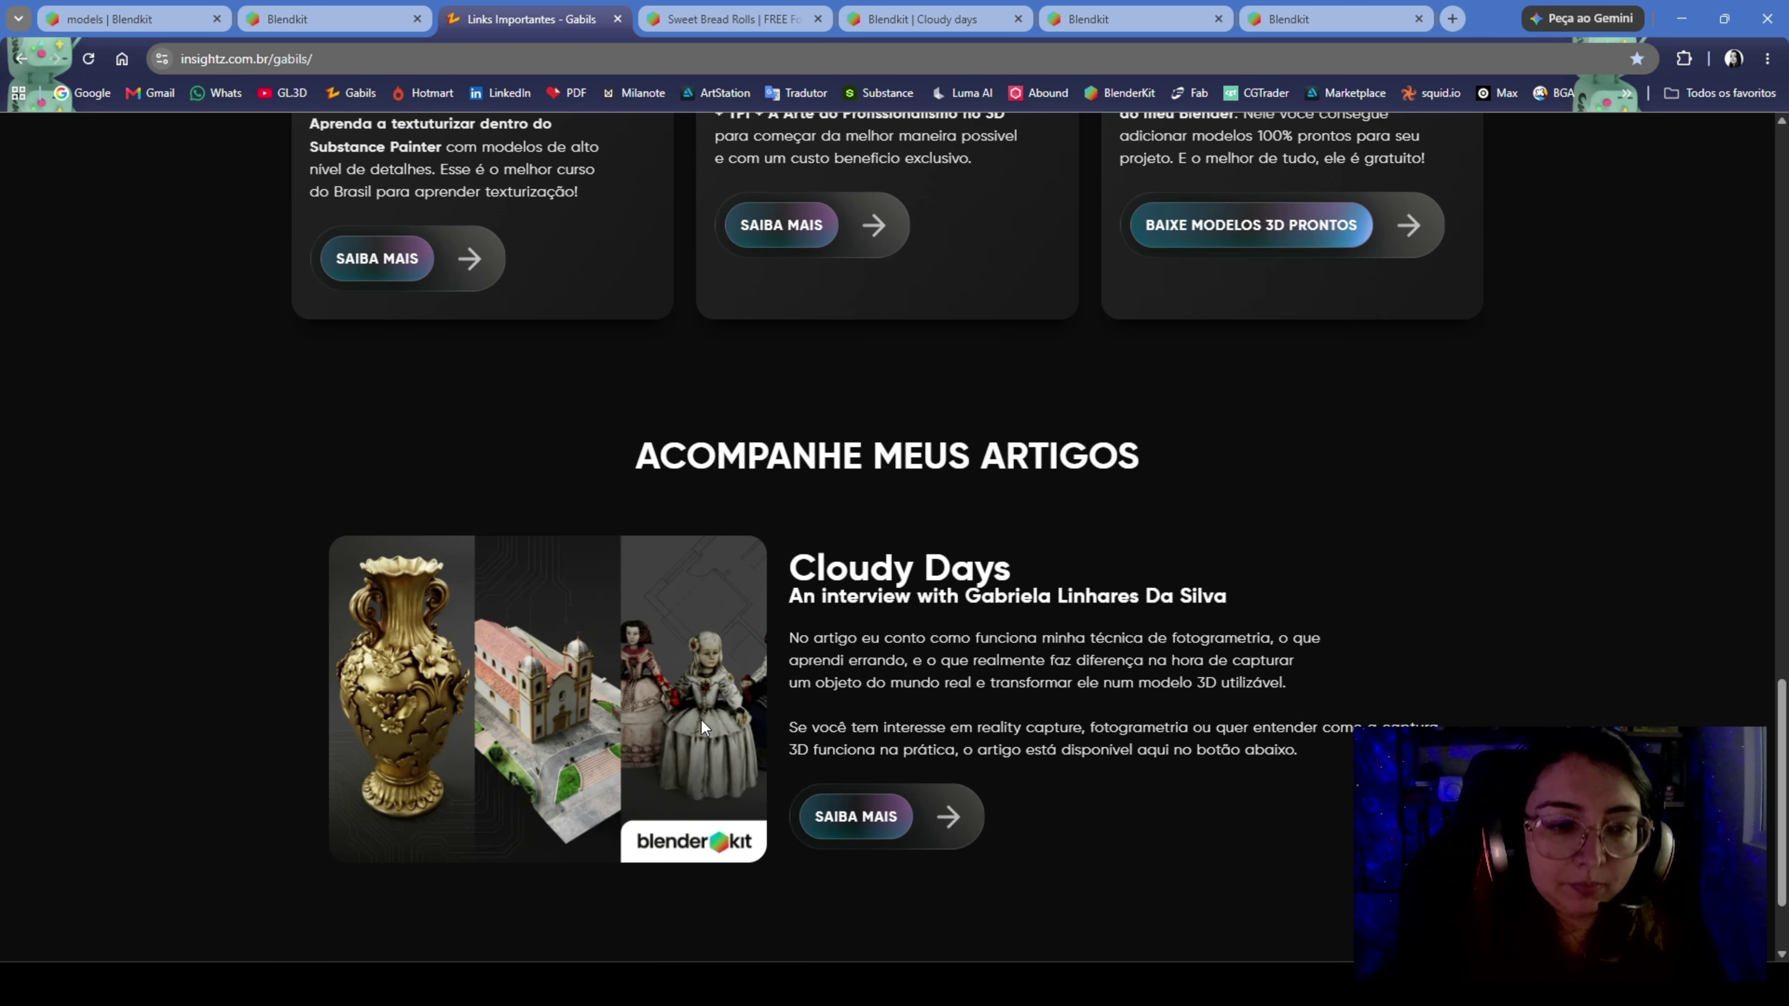
scroll(701, 720, "up", 13)
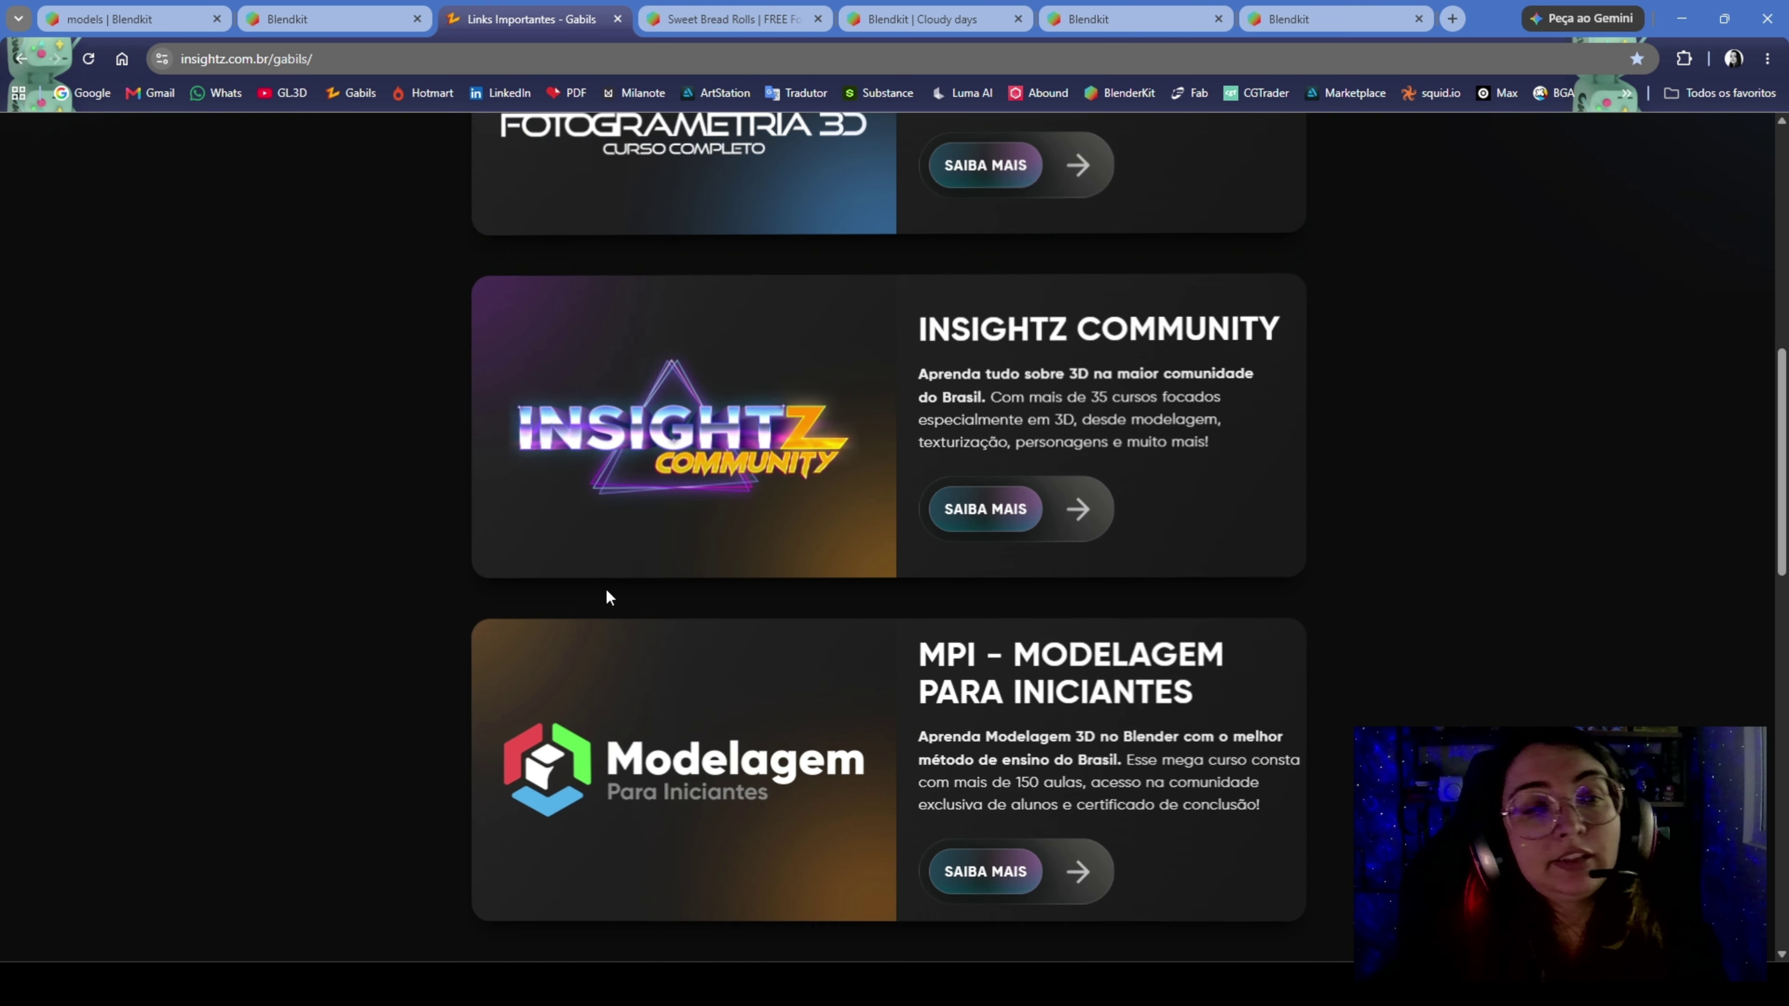
scroll(607, 590, "up", 3)
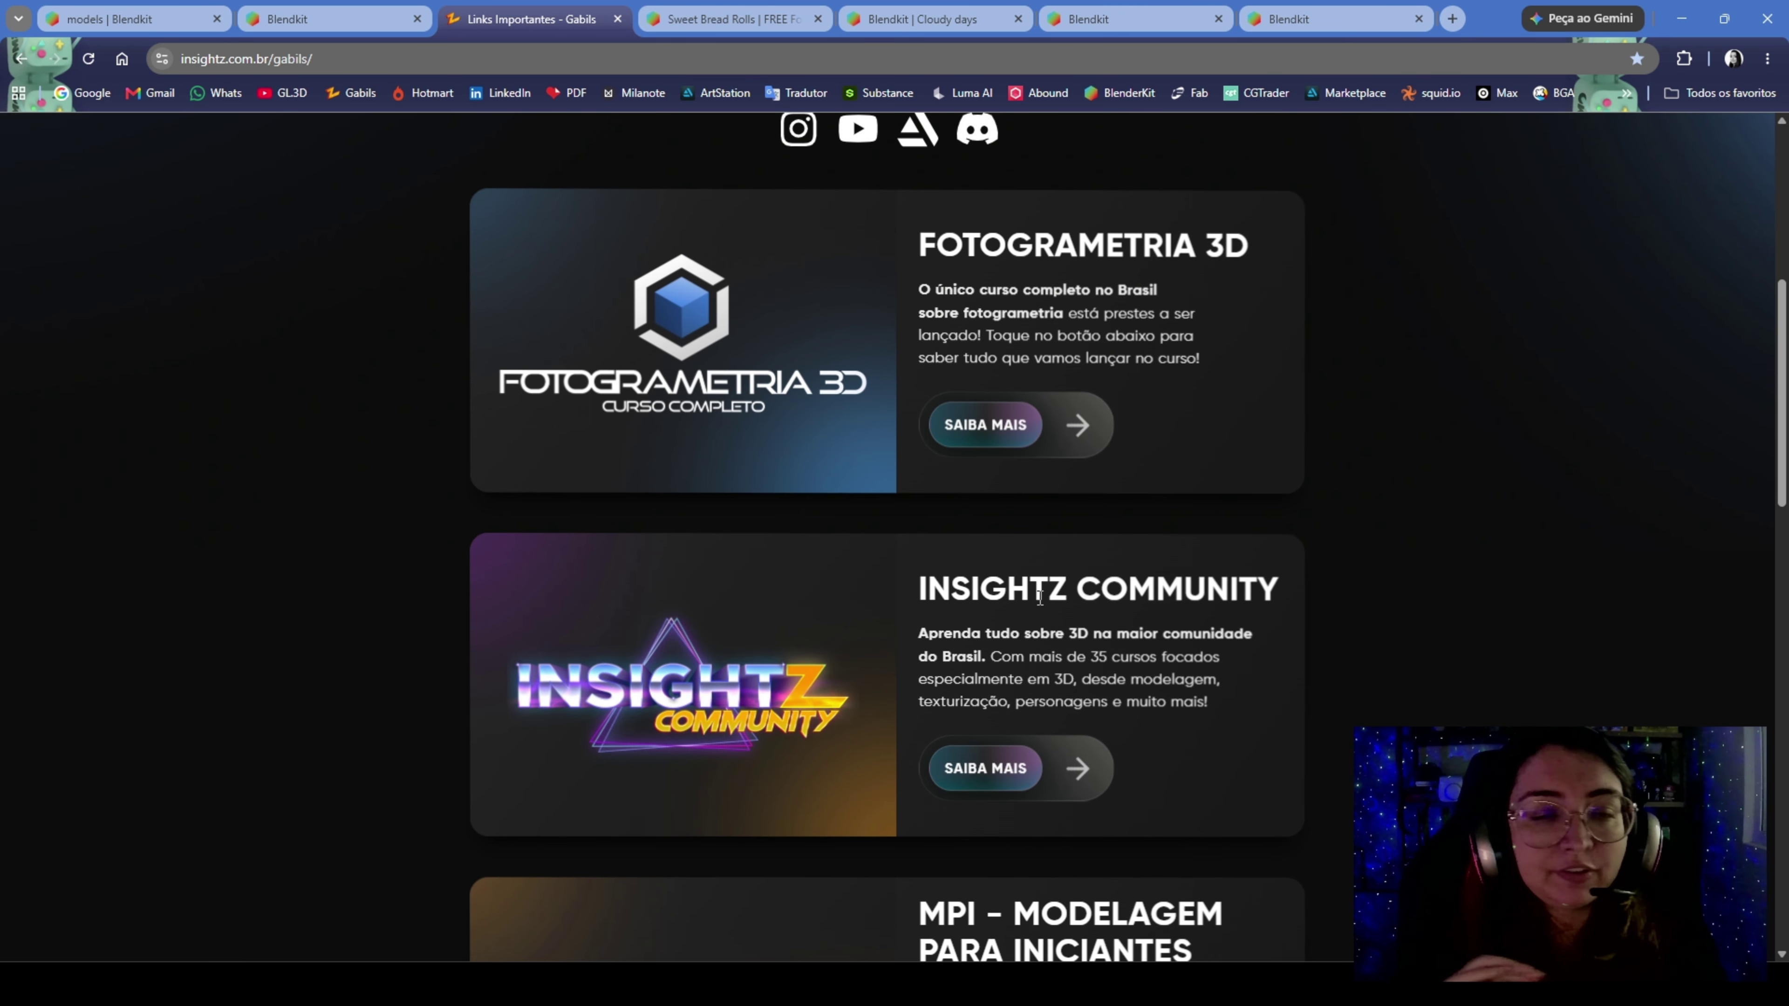
scroll(1040, 598, "up", 2)
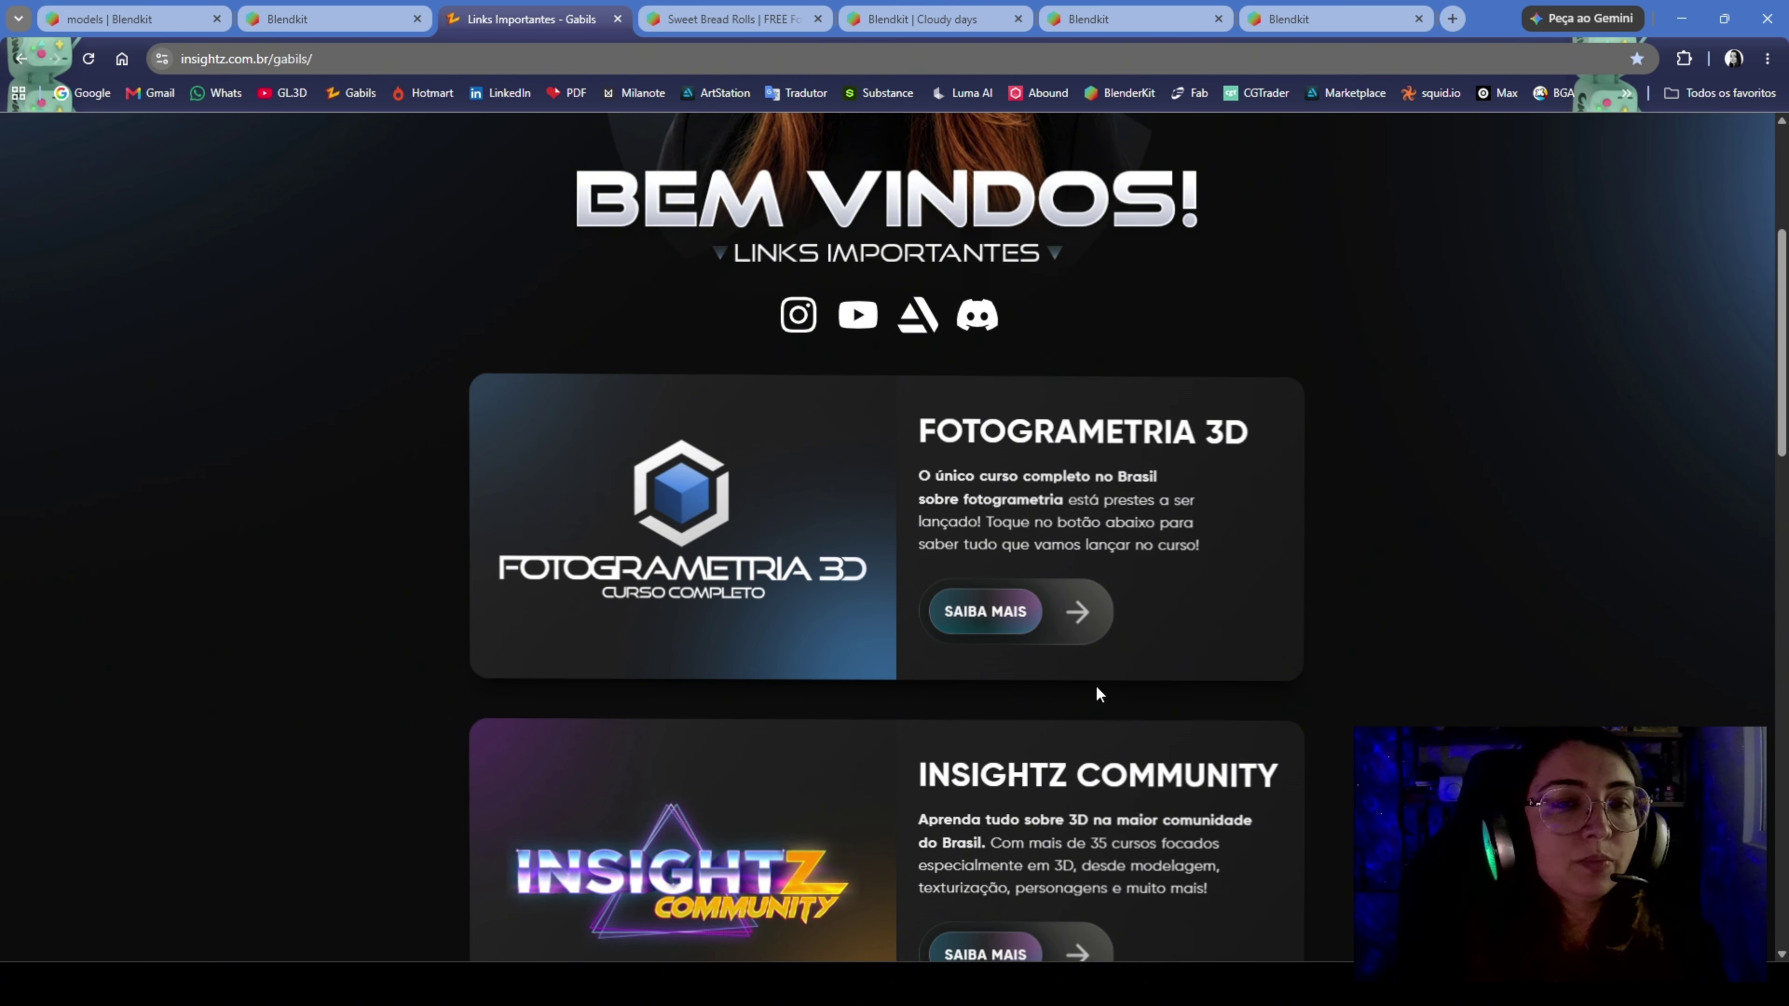
Return to the Blendkit My assets page and look over the asset list with its earnings and scores
left_click(332, 19)
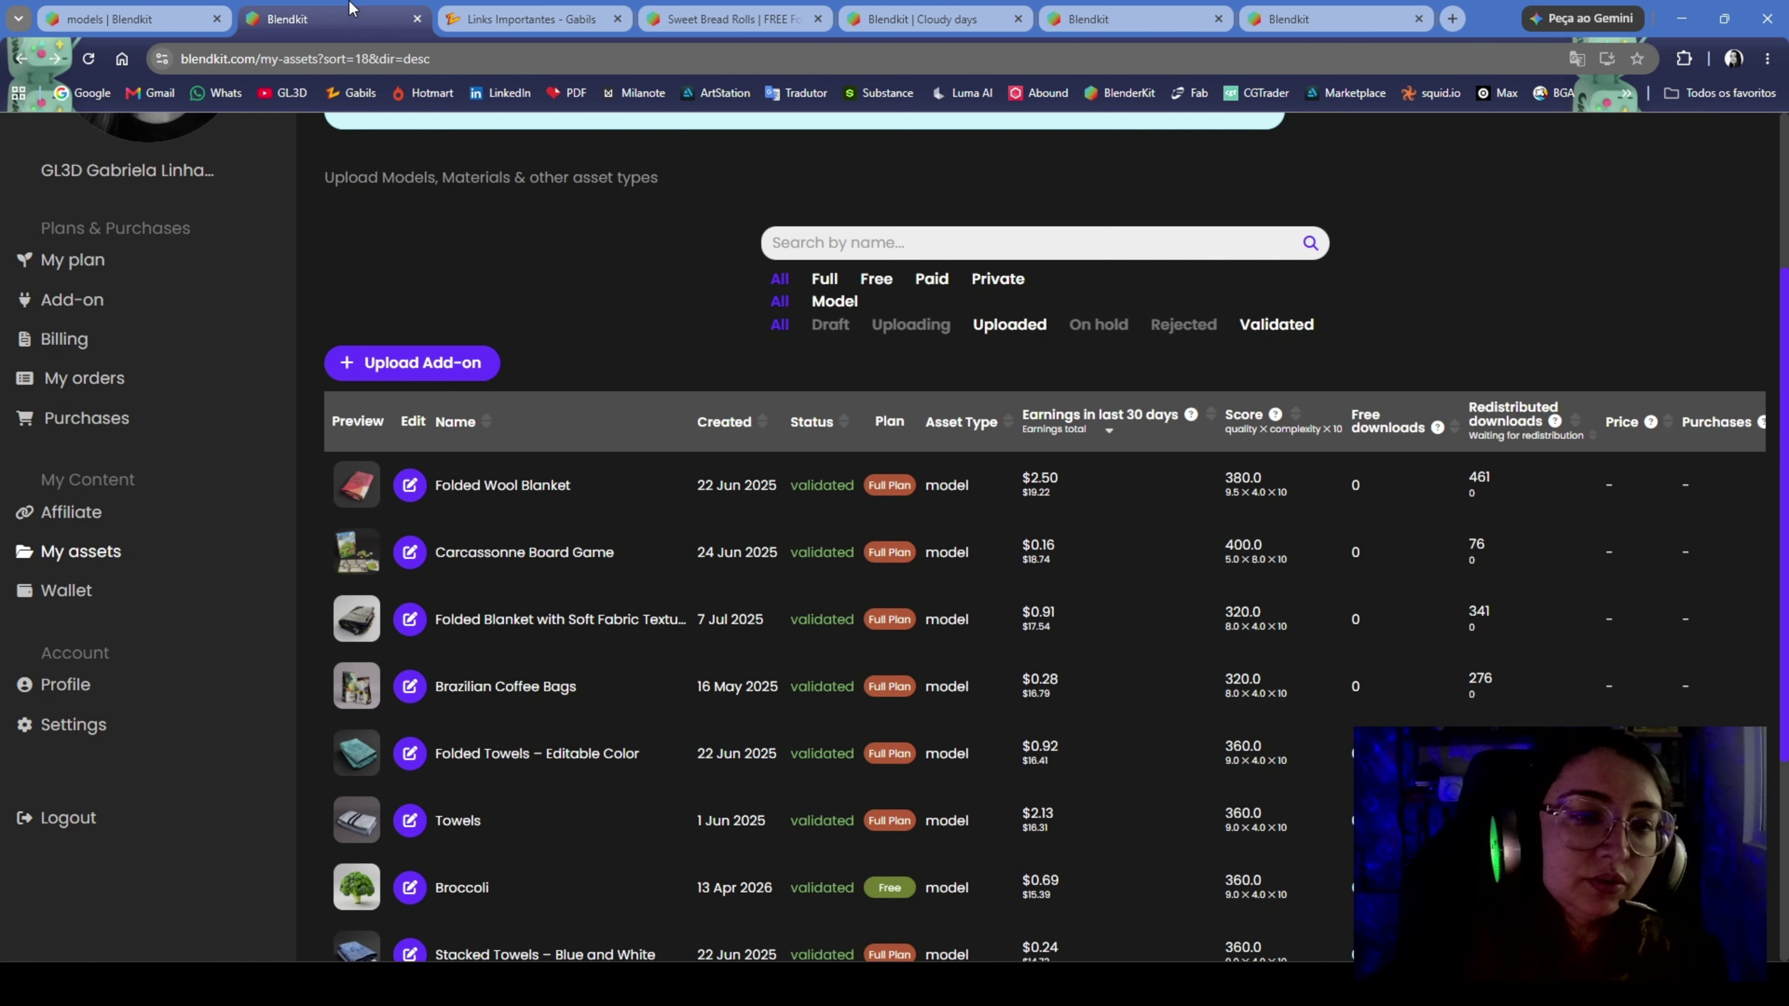
scroll(485, 458, "down", 3)
scroll(313, 620, "up", 5)
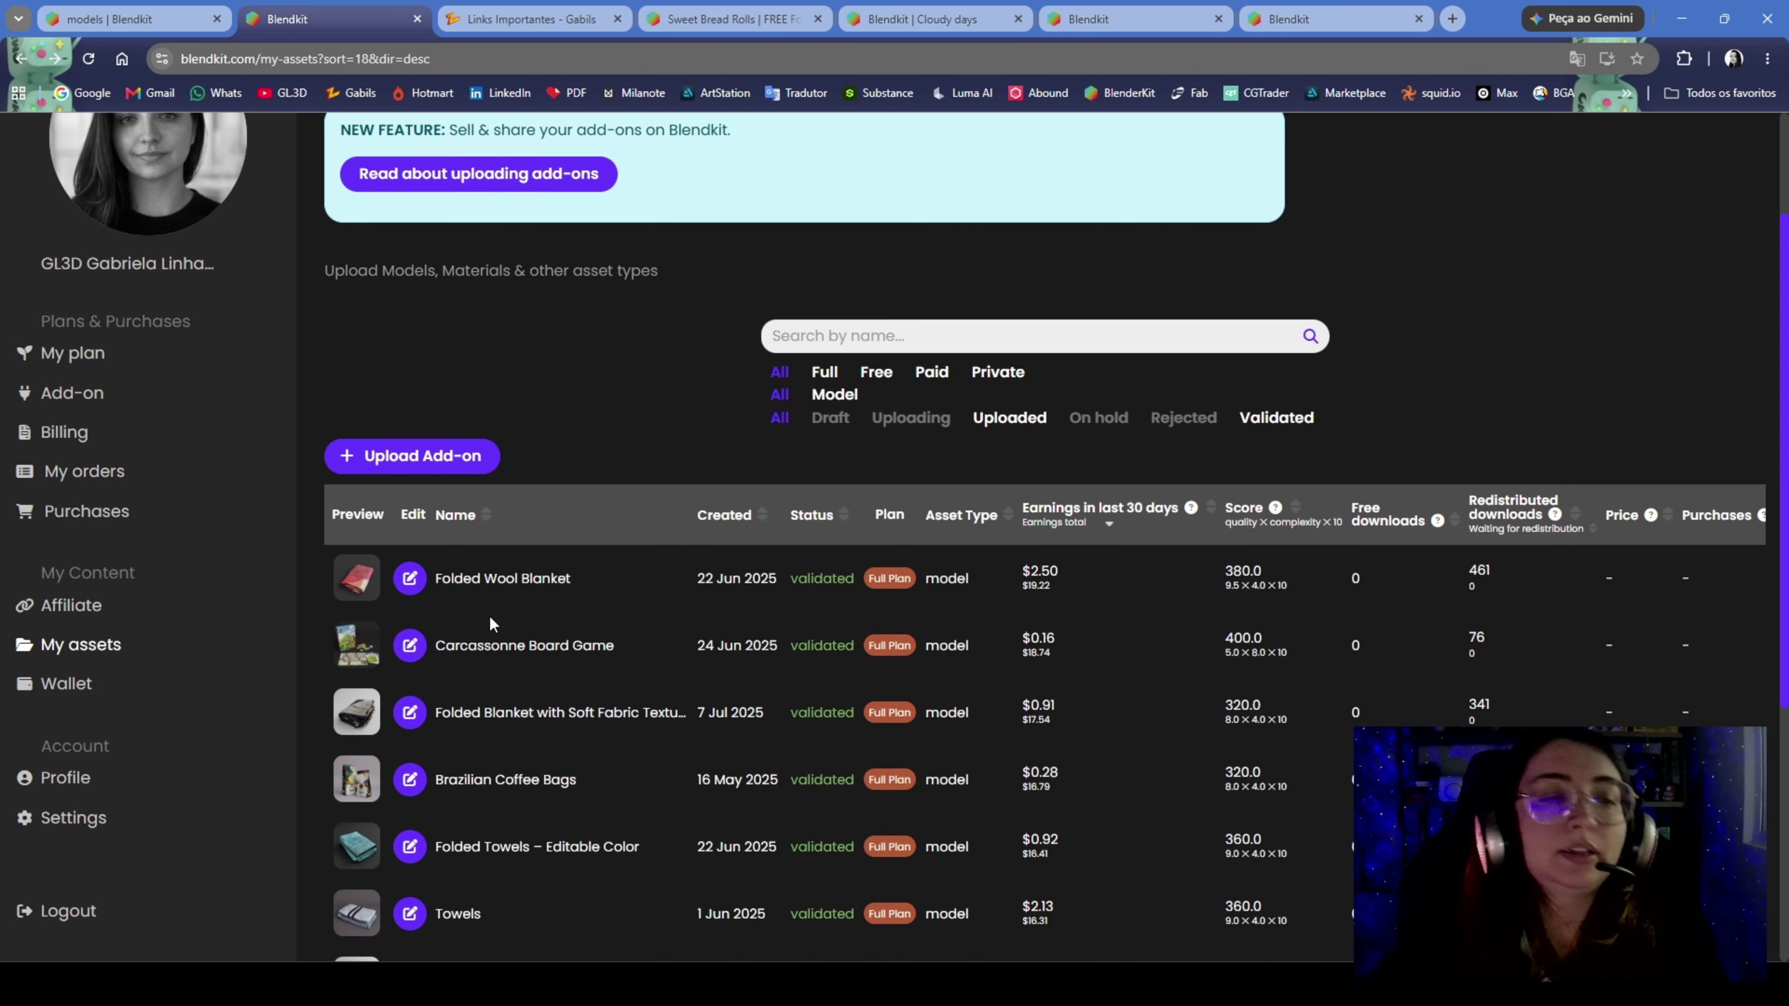
scroll(491, 623, "down", 1)
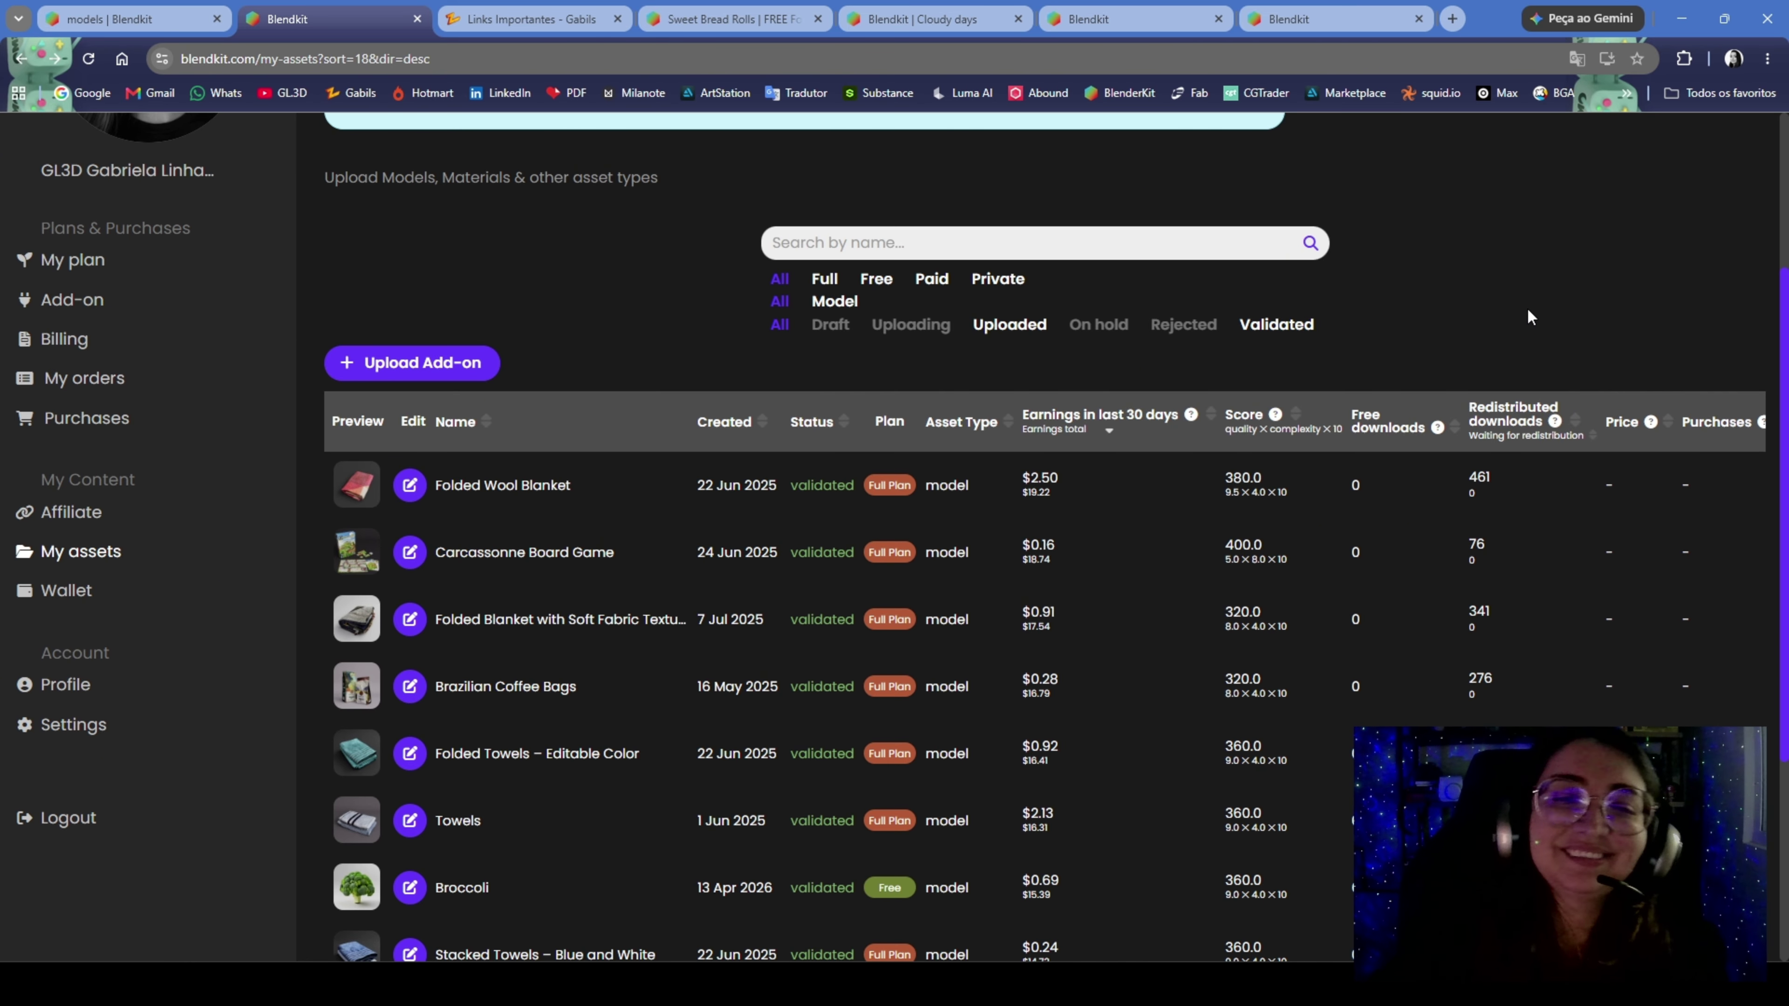